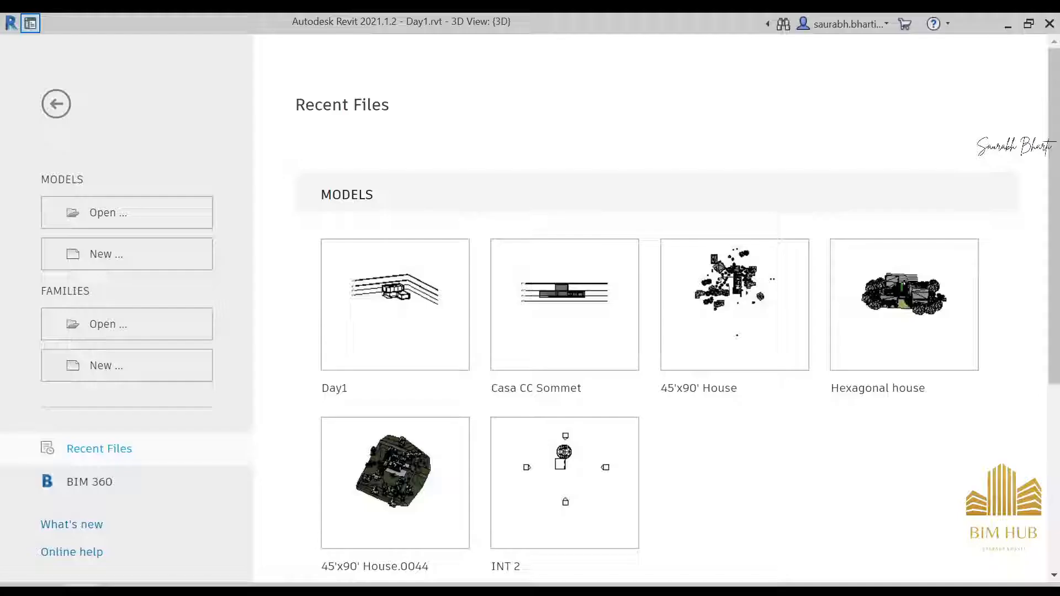
Step: Open the Day1 project and select the long exterior wall along the front of the 3D model
{"action": "left_click", "coordinate": [384, 309]}
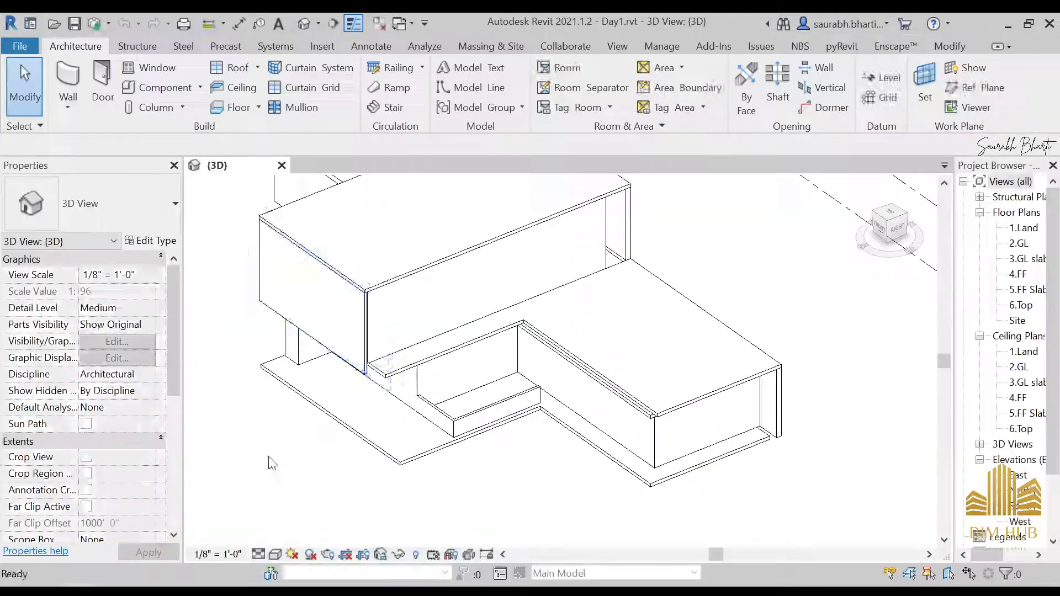
{"action": "scroll", "coordinate": [550, 436], "scroll_direction": "down", "scroll_amount": 3}
{"action": "middle_click_drag", "start_coordinate": [610, 428], "coordinate": [558, 346], "text": "shift"}
{"action": "scroll", "coordinate": [655, 375], "scroll_direction": "up", "scroll_amount": 3}
{"action": "middle_click_drag", "start_coordinate": [658, 381], "coordinate": [504, 435], "text": "shift"}
{"action": "left_click", "coordinate": [524, 382]}
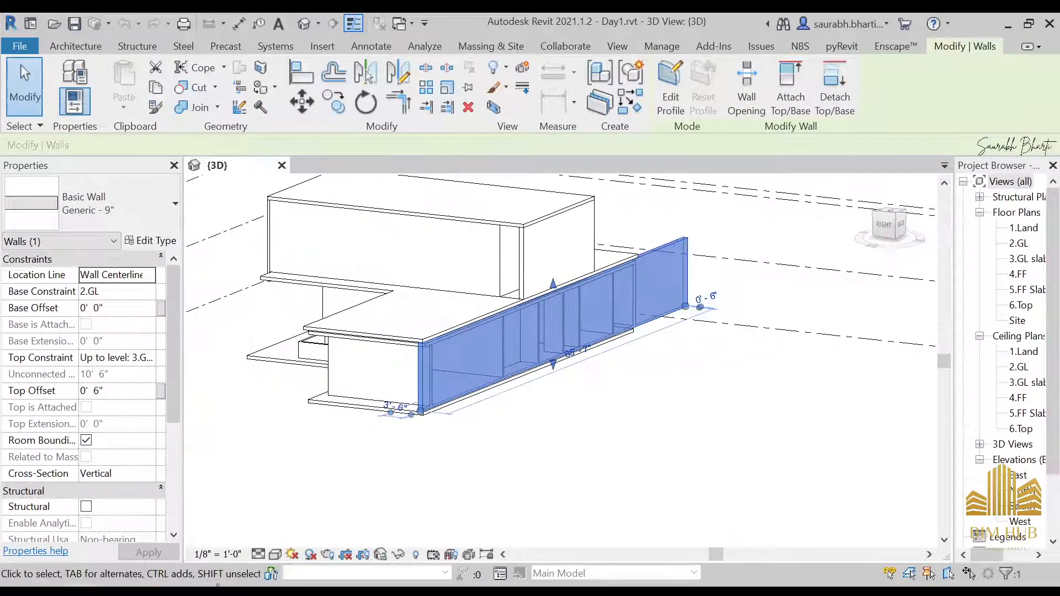
Step: Switch to Photos and study the Front reference images of the house
{"action": "mouse_move", "coordinate": [235, 580]}
{"action": "left_click", "coordinate": [373, 496]}
{"action": "scroll", "coordinate": [678, 456], "scroll_direction": "down", "scroll_amount": 1}
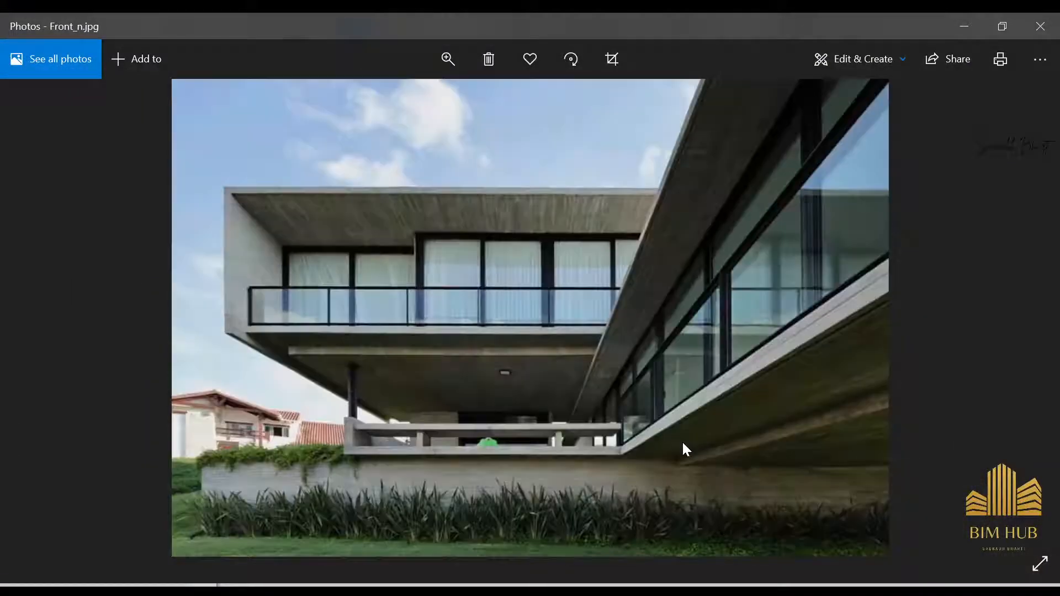
{"action": "scroll", "coordinate": [682, 441], "scroll_direction": "down", "scroll_amount": 1}
{"action": "scroll", "coordinate": [677, 446], "scroll_direction": "up", "scroll_amount": 2}
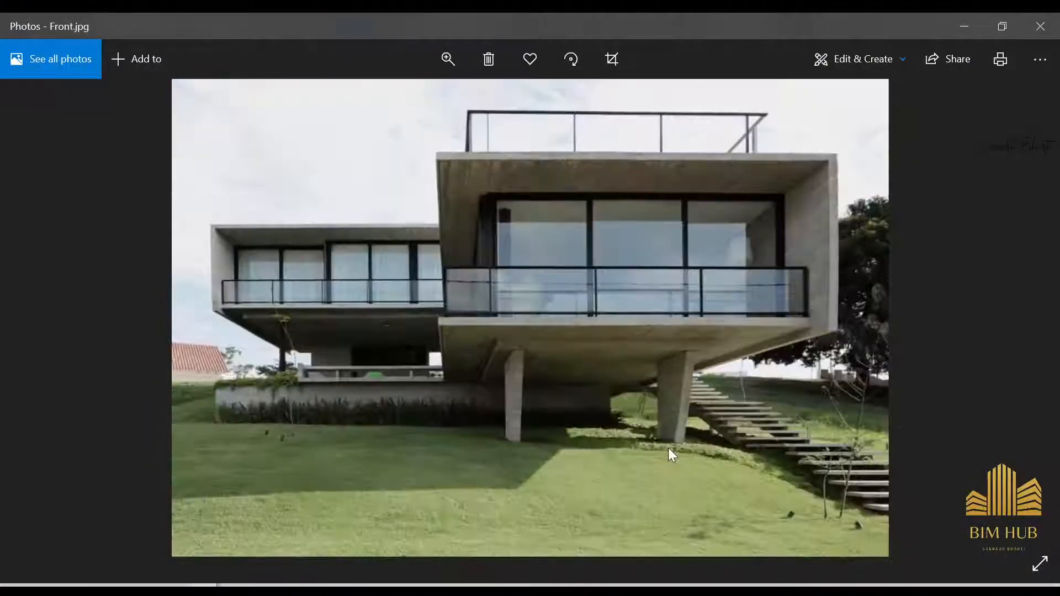
{"action": "scroll", "coordinate": [668, 448], "scroll_direction": "down", "scroll_amount": 1}
{"action": "scroll", "coordinate": [668, 428], "scroll_direction": "up", "scroll_amount": 1}
{"action": "scroll", "coordinate": [790, 343], "scroll_direction": "up", "scroll_amount": 2, "text": "ctrl"}
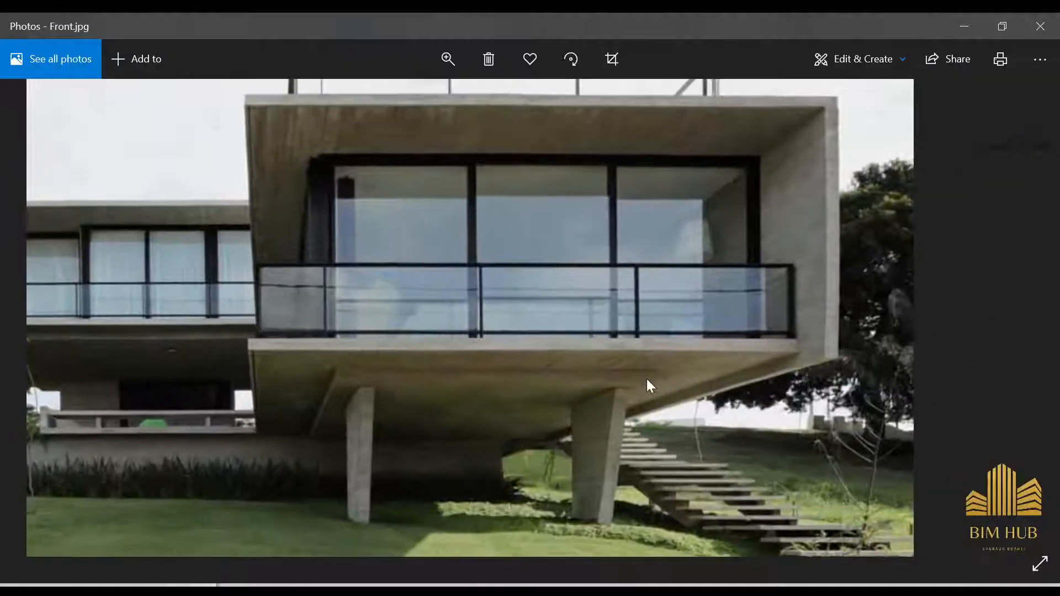
{"action": "left_click_drag", "start_coordinate": [647, 379], "coordinate": [896, 348]}
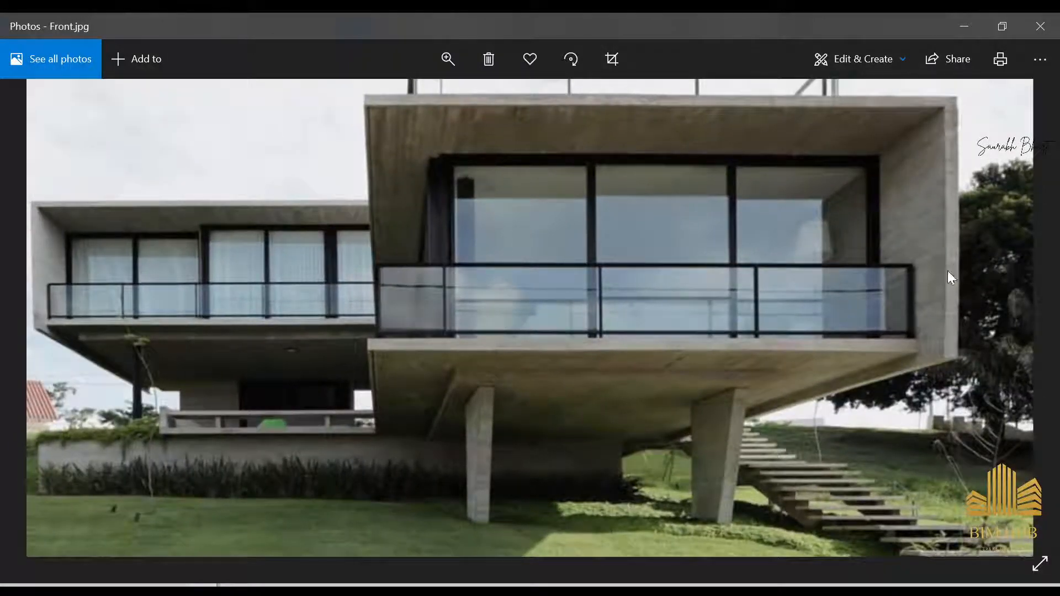
{"action": "left_click_drag", "start_coordinate": [942, 206], "coordinate": [945, 241]}
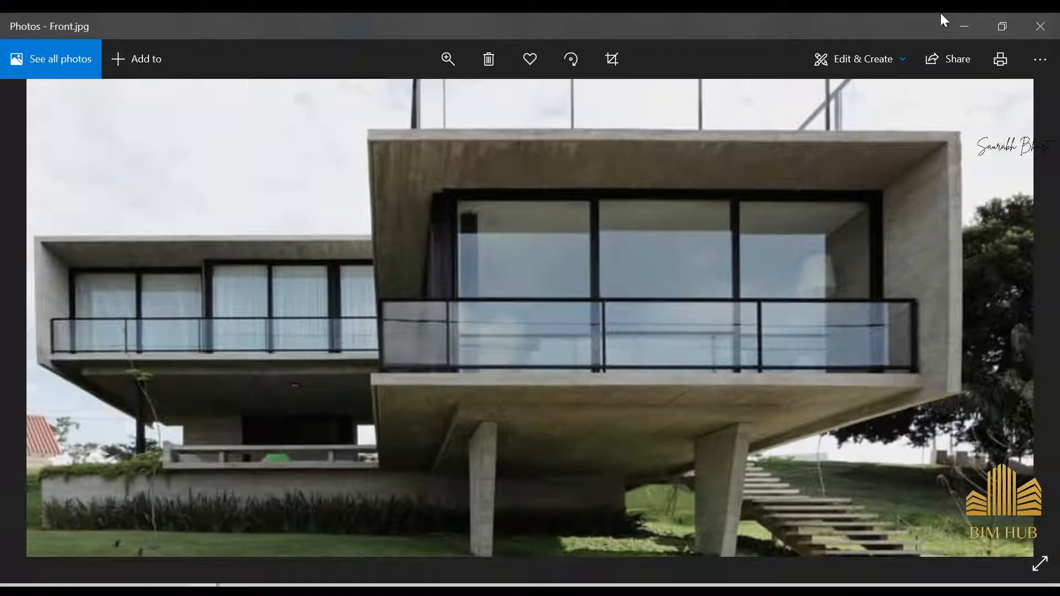
{"action": "left_click", "coordinate": [961, 26]}
Step: Set the selected wall's base offset to -2'
{"action": "middle_click_drag", "start_coordinate": [631, 407], "coordinate": [599, 430], "text": "shift"}
{"action": "left_click", "coordinate": [127, 308]}
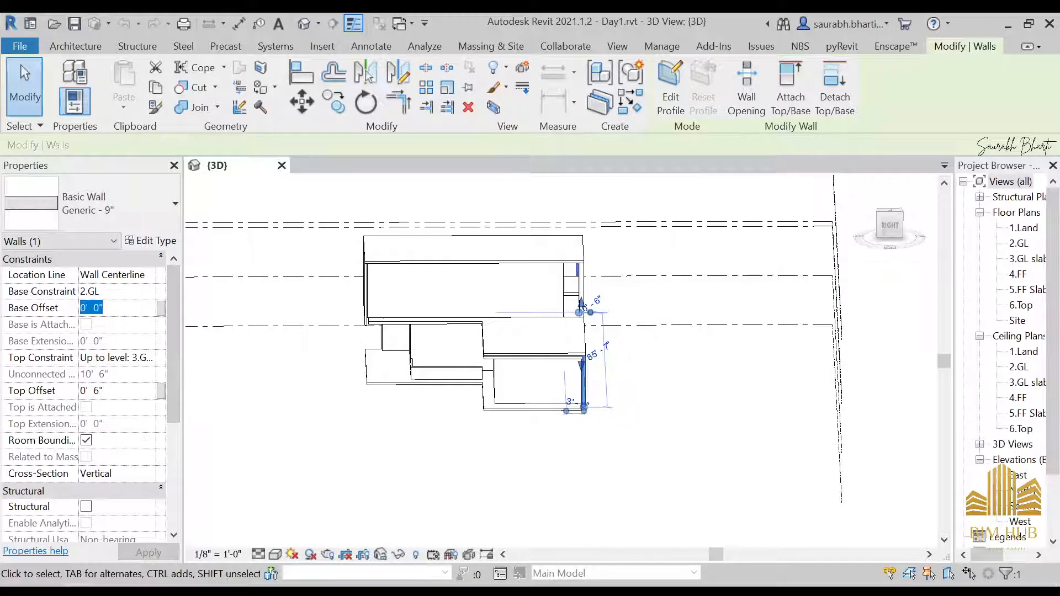
{"action": "type", "text": "-2"}
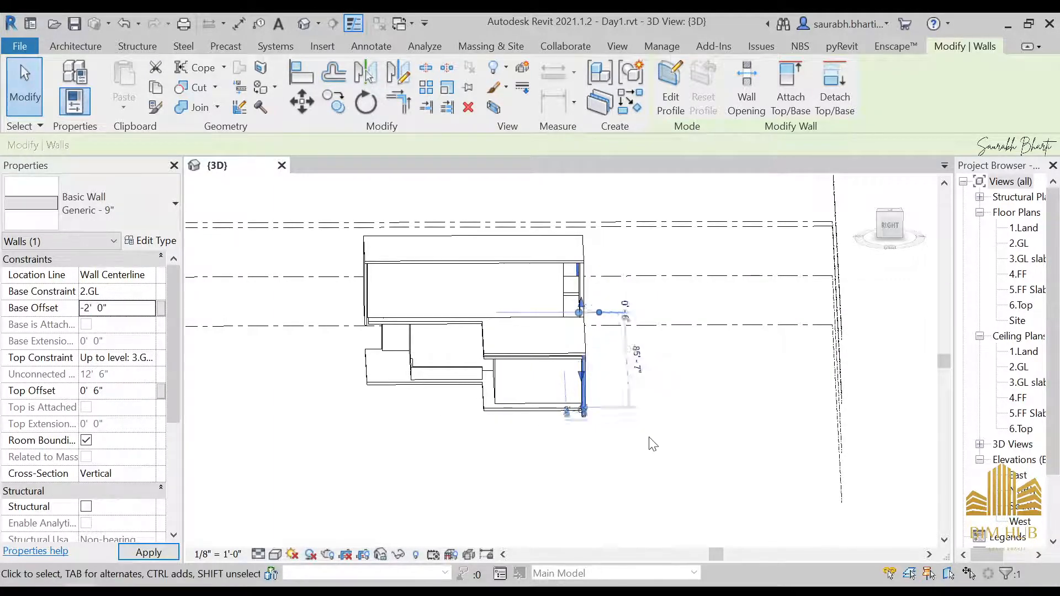
{"action": "left_click", "coordinate": [632, 462]}
Step: Compare the 3D model against the Front reference photos in Photos
{"action": "middle_click_drag", "start_coordinate": [632, 461], "coordinate": [592, 445], "text": "shift"}
{"action": "scroll", "coordinate": [575, 388], "scroll_direction": "up", "scroll_amount": 2}
{"action": "middle_click_drag", "start_coordinate": [576, 394], "coordinate": [480, 420], "text": "shift"}
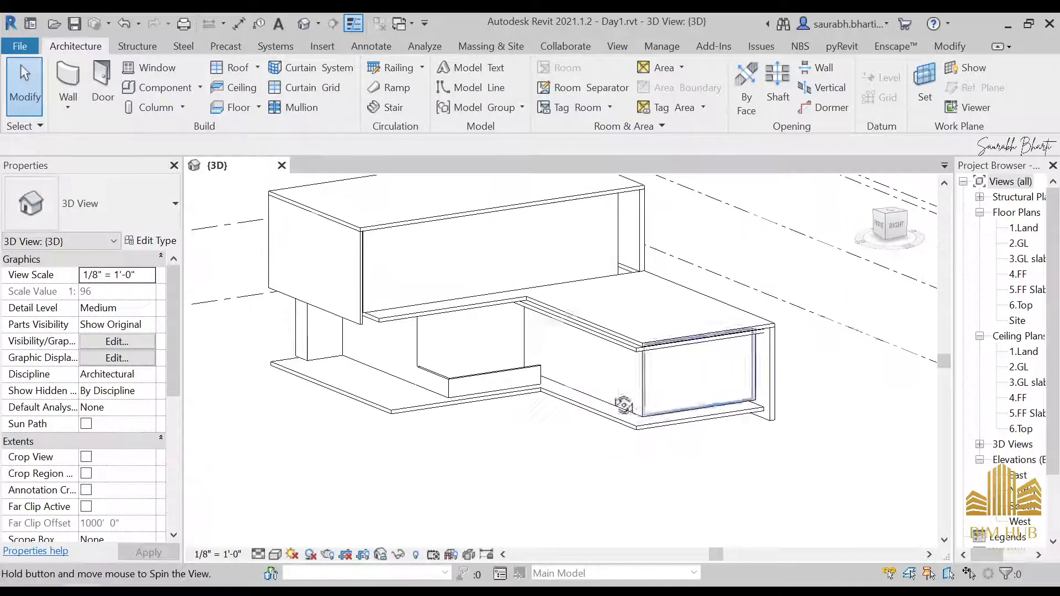
{"action": "mouse_move", "coordinate": [242, 591]}
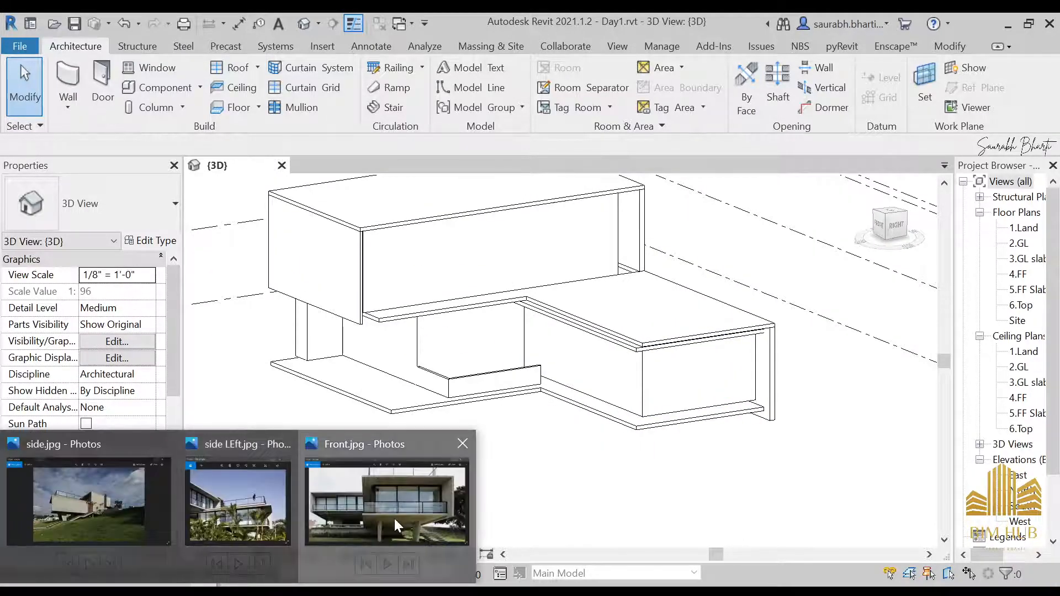
{"action": "left_click", "coordinate": [355, 497]}
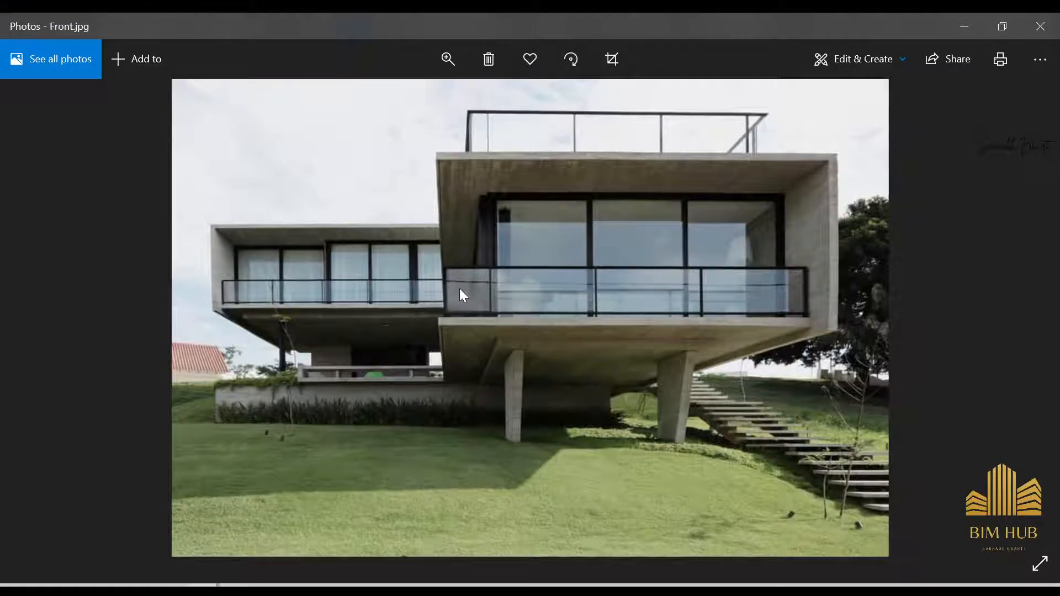
{"action": "key", "text": "Left"}
{"action": "key", "text": "Left"}
{"action": "key", "text": "Right"}
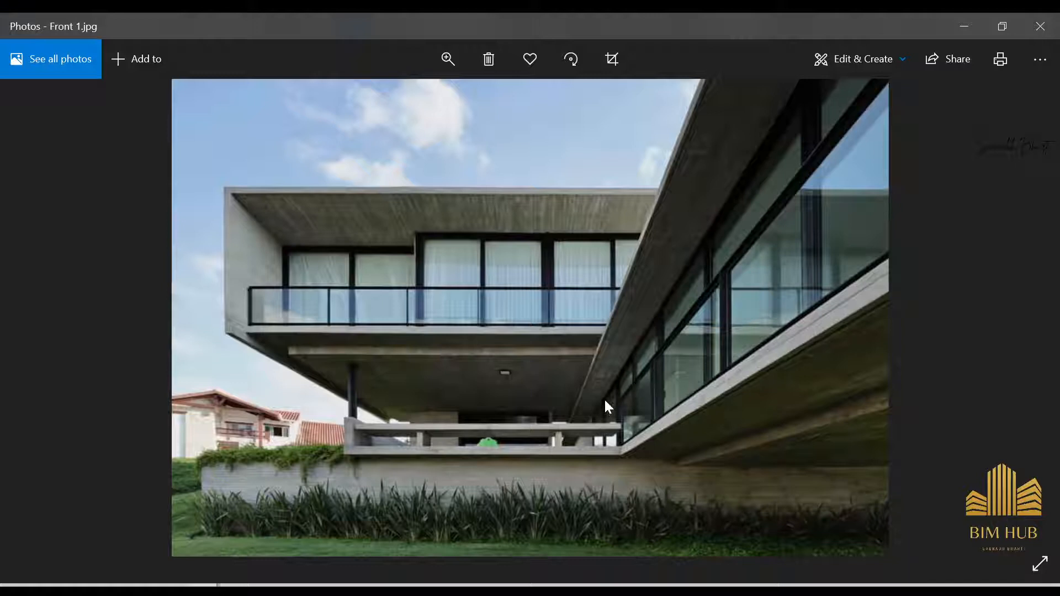
{"action": "left_click", "coordinate": [947, 38]}
{"action": "scroll", "coordinate": [624, 390], "scroll_direction": "down", "scroll_amount": 1}
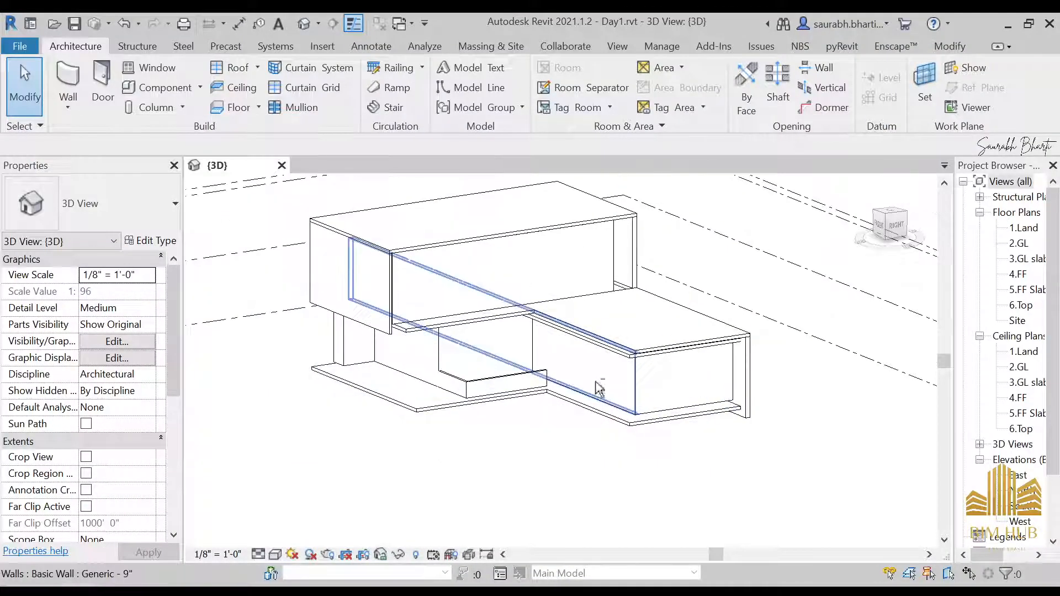
Step: Examine the walls under the front slab from several angles, including the Right view
{"action": "left_click", "coordinate": [706, 388]}
{"action": "middle_click_drag", "start_coordinate": [707, 393], "coordinate": [781, 331], "text": "shift"}
{"action": "left_click", "coordinate": [890, 225]}
{"action": "scroll", "coordinate": [676, 349], "scroll_direction": "up", "scroll_amount": 2}
{"action": "scroll", "coordinate": [675, 348], "scroll_direction": "down", "scroll_amount": 1}
{"action": "scroll", "coordinate": [619, 334], "scroll_direction": "up", "scroll_amount": 1}
{"action": "mouse_move", "coordinate": [622, 341]}
{"action": "middle_mouse_down", "text": "shift"}
{"action": "mouse_move", "coordinate": [656, 339]}
{"action": "mouse_move", "coordinate": [632, 366]}
{"action": "mouse_move", "coordinate": [635, 333]}
{"action": "mouse_move", "coordinate": [648, 360]}
{"action": "mouse_move", "coordinate": [627, 332]}
{"action": "middle_mouse_up", "text": "shift"}
{"action": "scroll", "coordinate": [635, 333], "scroll_direction": "up", "scroll_amount": 2}
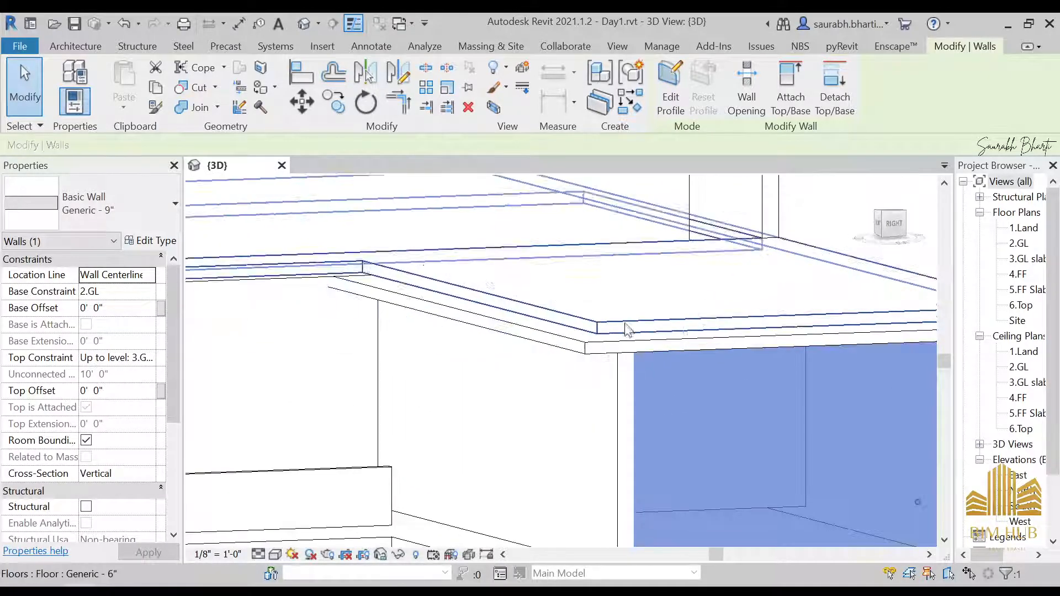
{"action": "scroll", "coordinate": [627, 333], "scroll_direction": "down", "scroll_amount": 3}
{"action": "middle_click_drag", "start_coordinate": [681, 371], "coordinate": [665, 401], "text": "shift"}
{"action": "middle_click_drag", "start_coordinate": [736, 339], "coordinate": [721, 407], "text": "shift"}
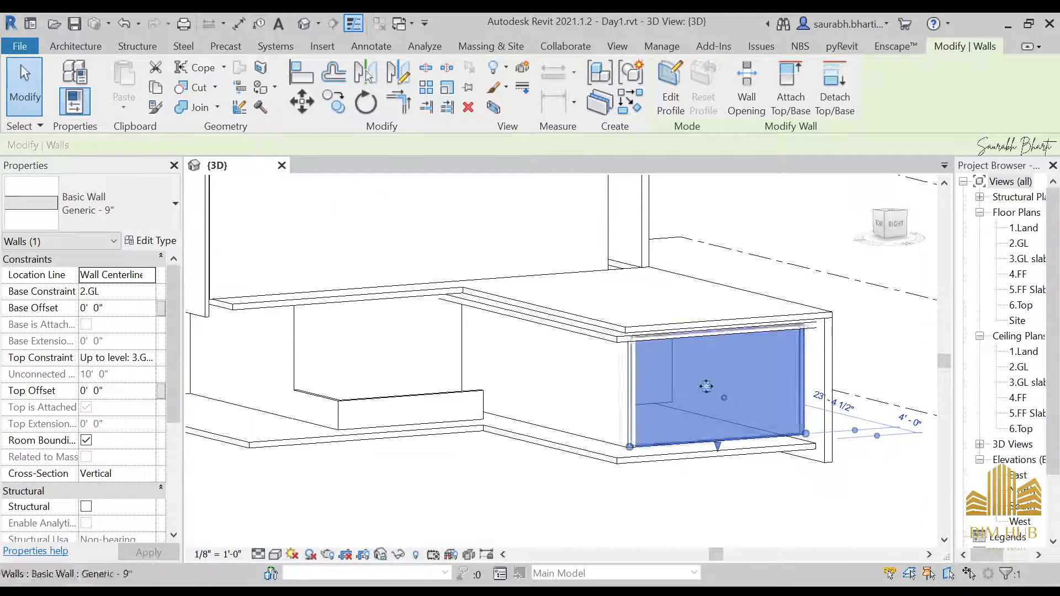
{"action": "left_click", "coordinate": [896, 224]}
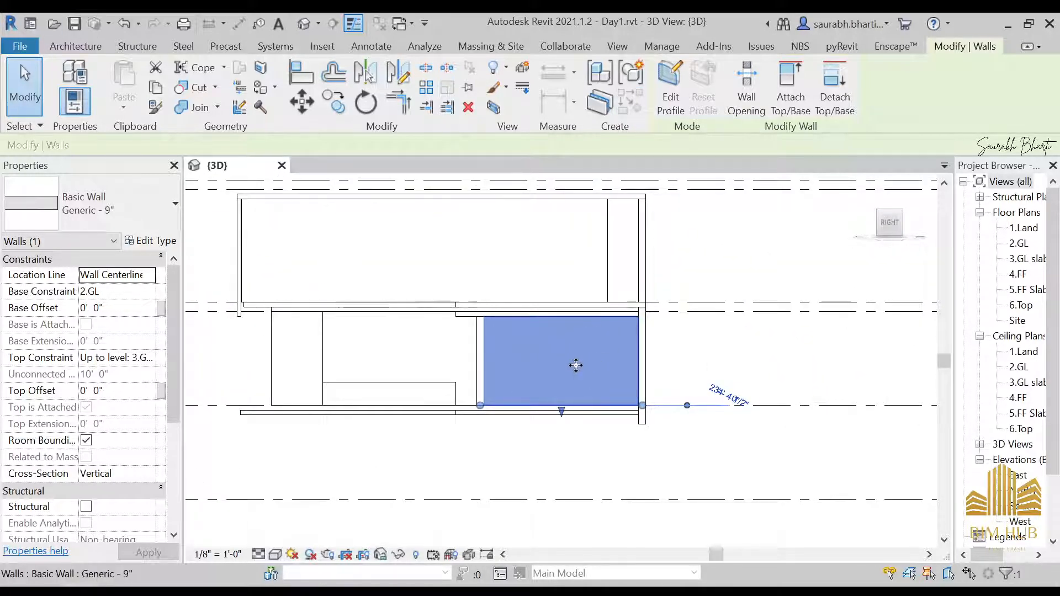
{"action": "key", "text": "Escape"}
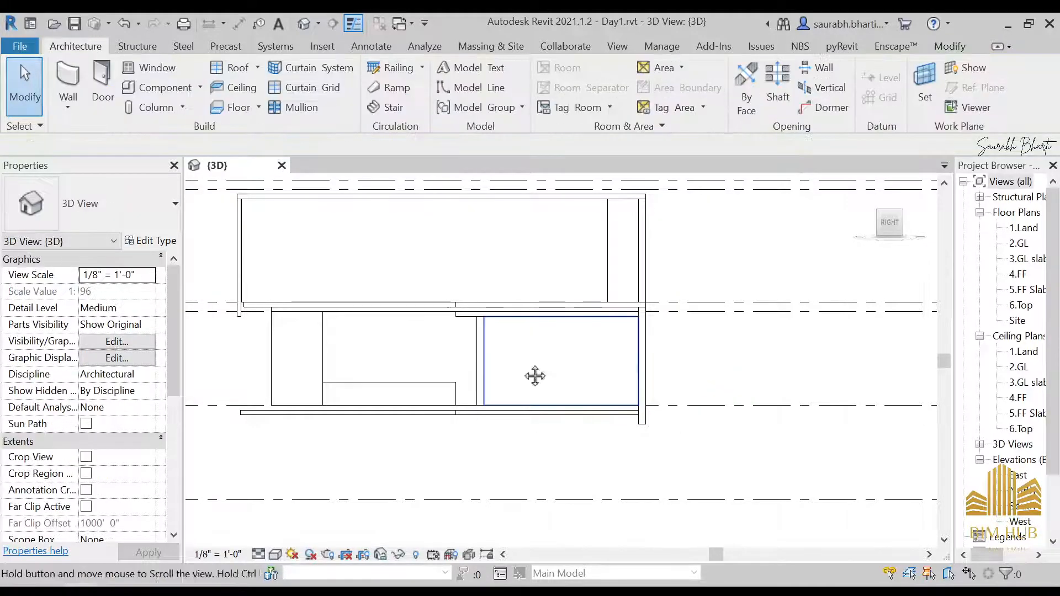
Step: Select the short wall beneath the front slab and review its base and top constraints
{"action": "middle_click_drag", "start_coordinate": [535, 374], "coordinate": [568, 383], "text": "shift"}
{"action": "left_click", "coordinate": [567, 380]}
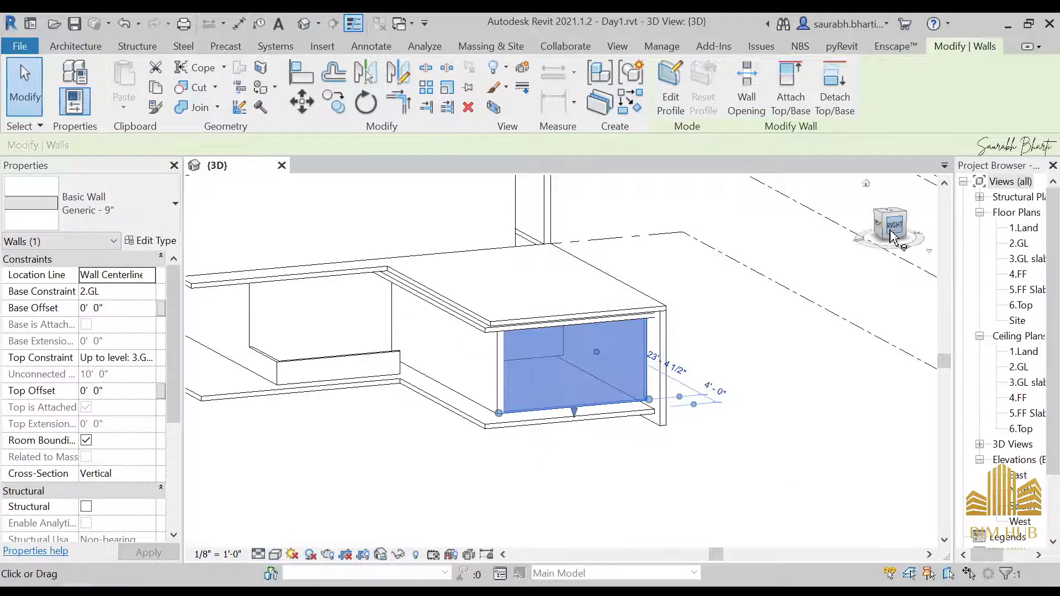
{"action": "left_click", "coordinate": [151, 292]}
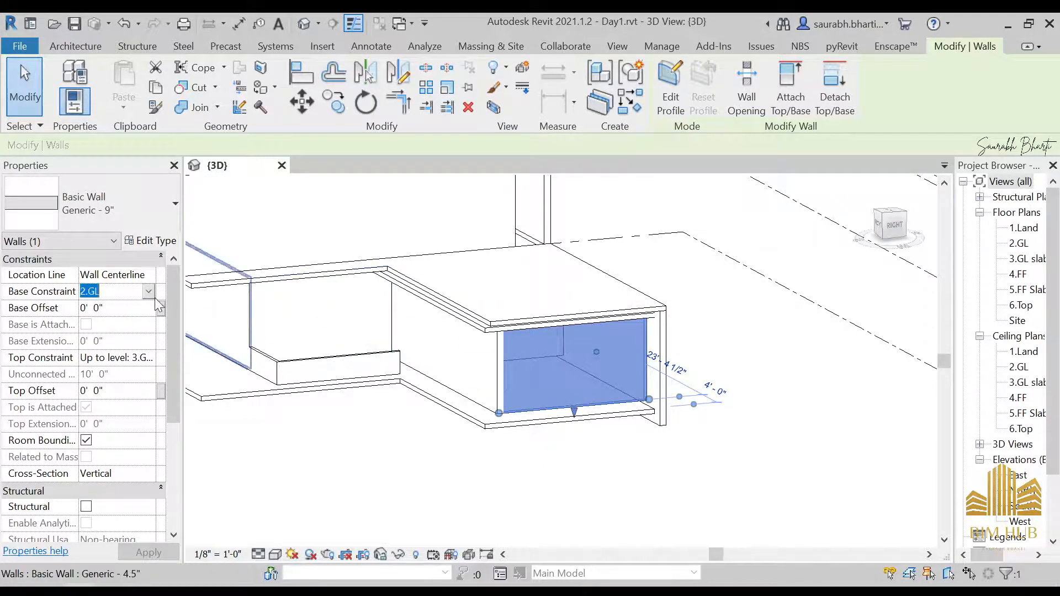
{"action": "left_click", "coordinate": [154, 362]}
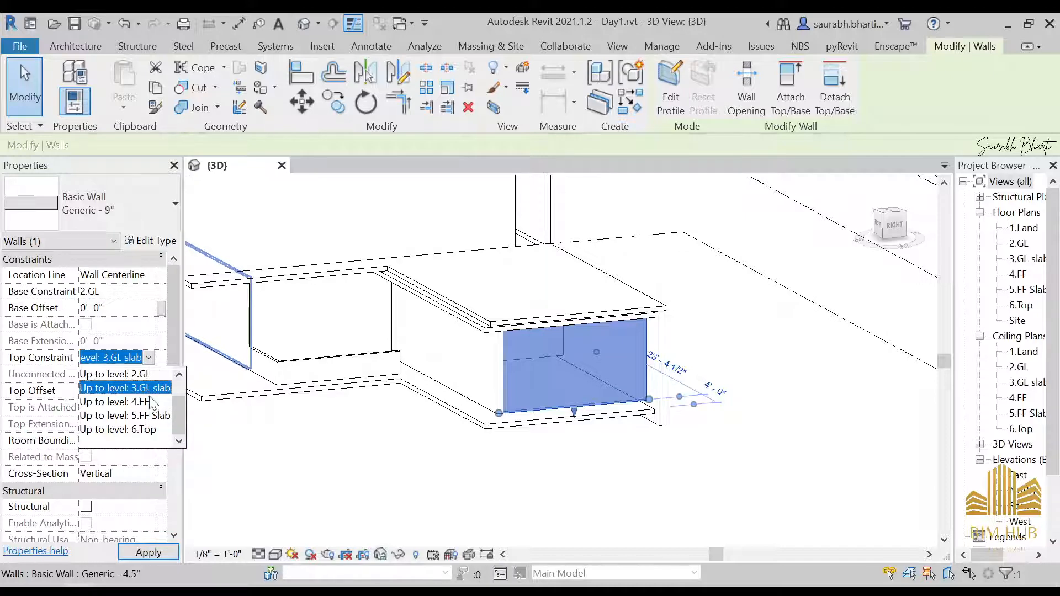
{"action": "middle_click_drag", "start_coordinate": [454, 501], "coordinate": [457, 468], "text": "shift"}
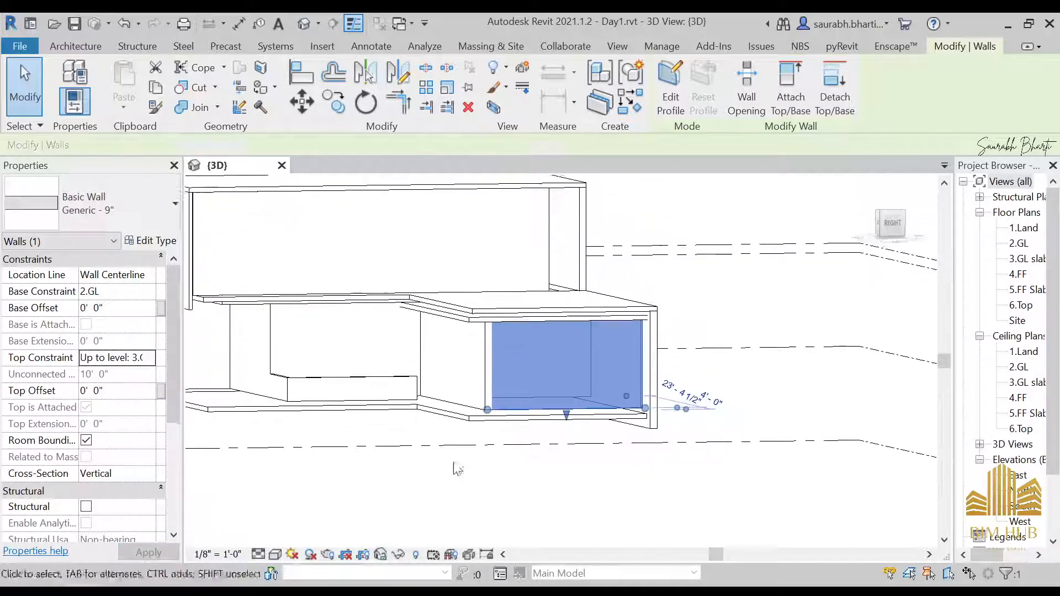
{"action": "left_click", "coordinate": [457, 468]}
Step: Open the 2.GL floor plan and start a wall using the Curtain Wall Storefront type
{"action": "double_click", "coordinate": [1019, 243]}
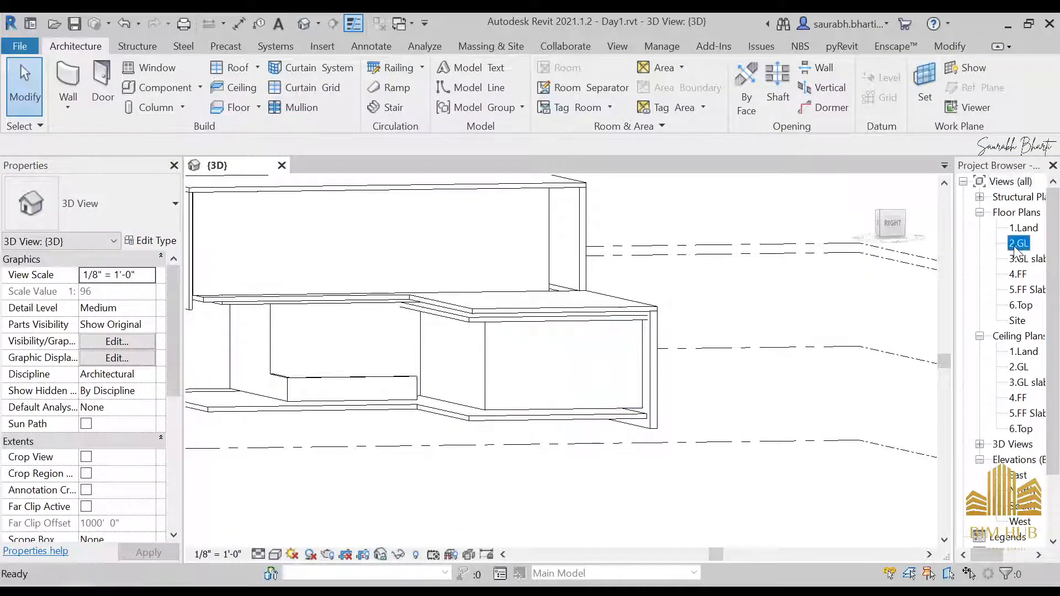
{"action": "scroll", "coordinate": [621, 381], "scroll_direction": "up", "scroll_amount": 8}
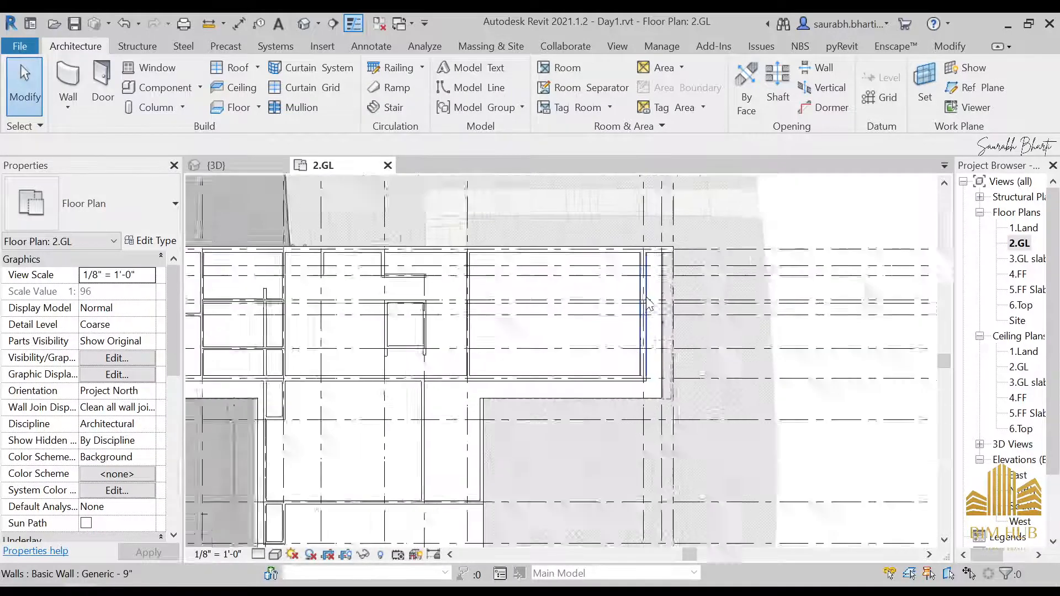
{"action": "left_click", "coordinate": [66, 89]}
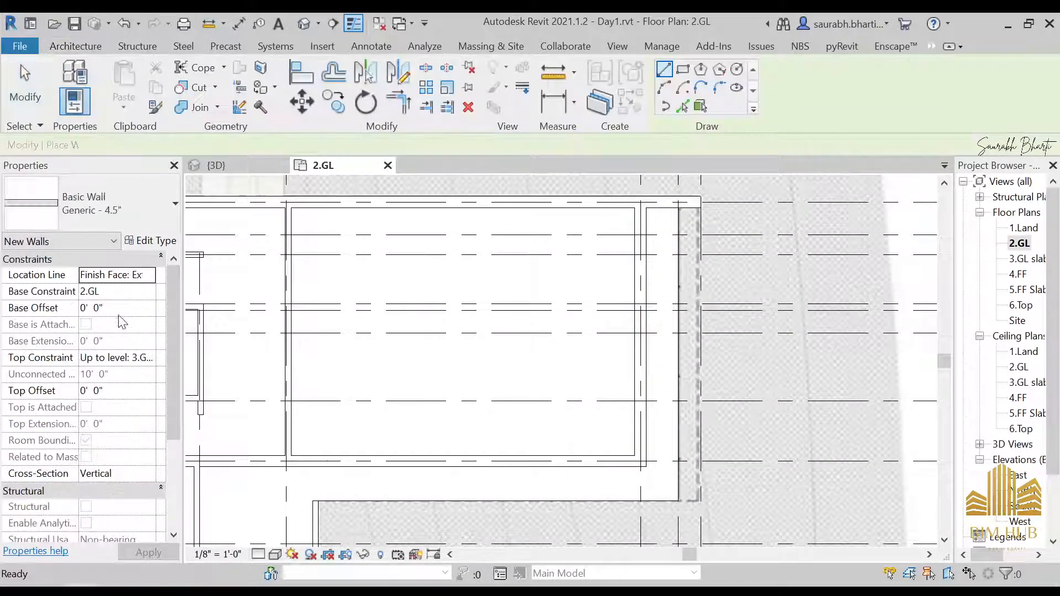
{"action": "left_click", "coordinate": [94, 203]}
{"action": "scroll", "coordinate": [102, 381], "scroll_direction": "down", "scroll_amount": 6}
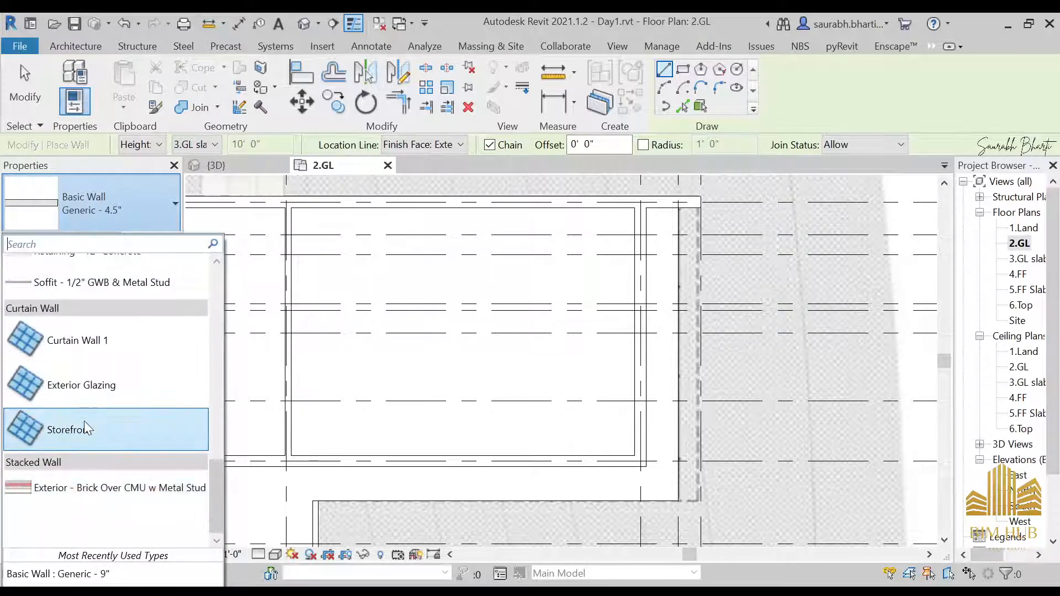
{"action": "left_click", "coordinate": [86, 430]}
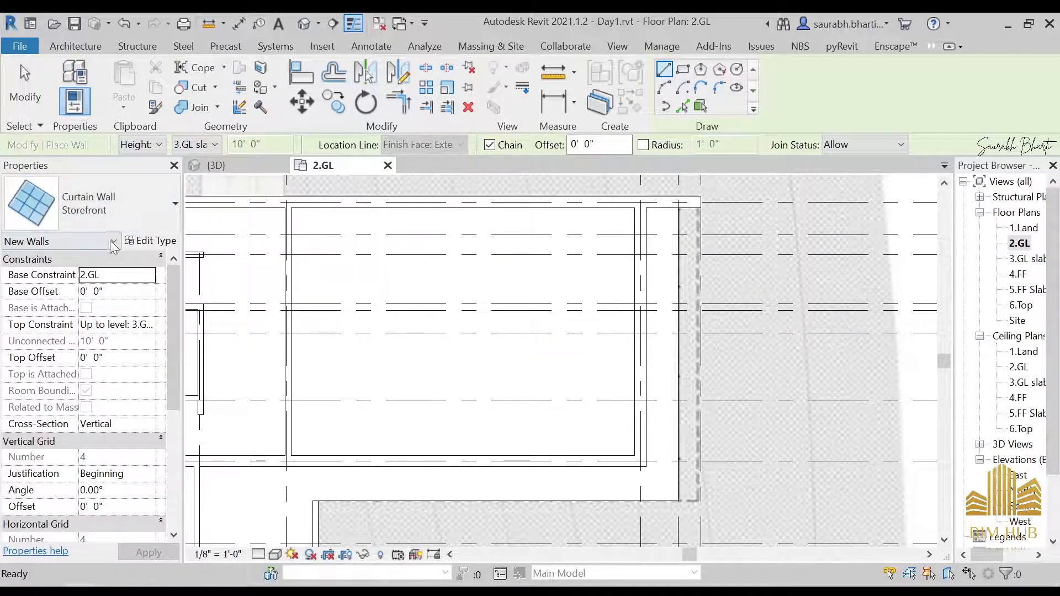
Step: Duplicate the Storefront type as a new type named window storefront
{"action": "left_click", "coordinate": [141, 241]}
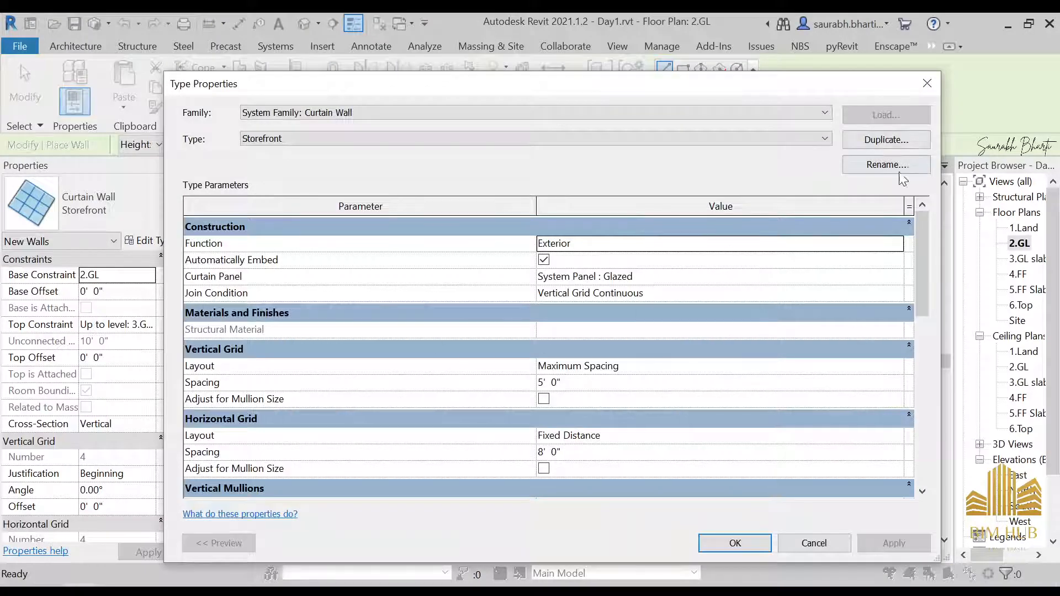
{"action": "left_click", "coordinate": [888, 140]}
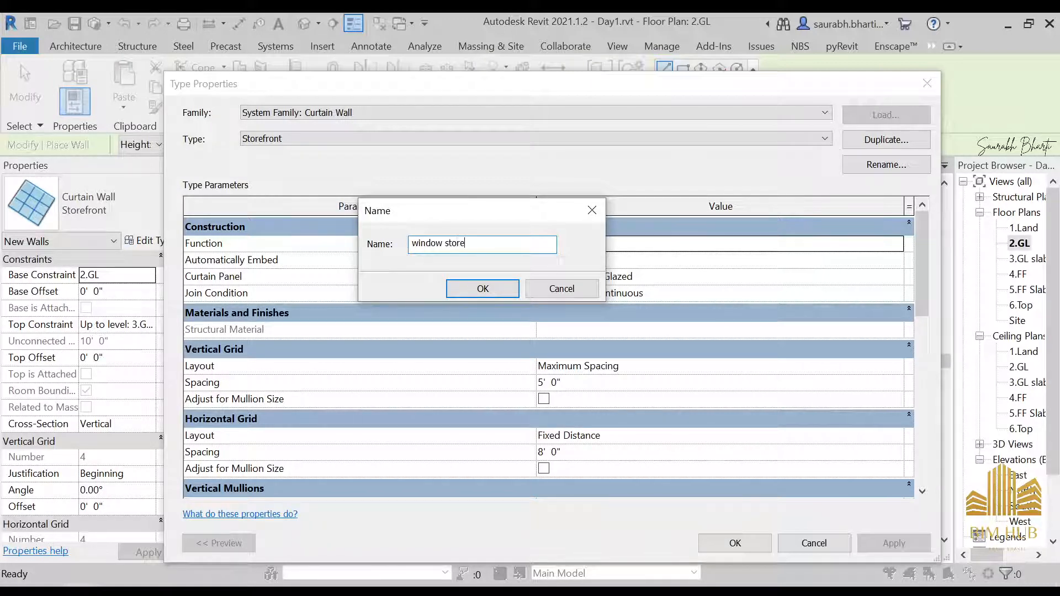
{"action": "key", "text": "Return"}
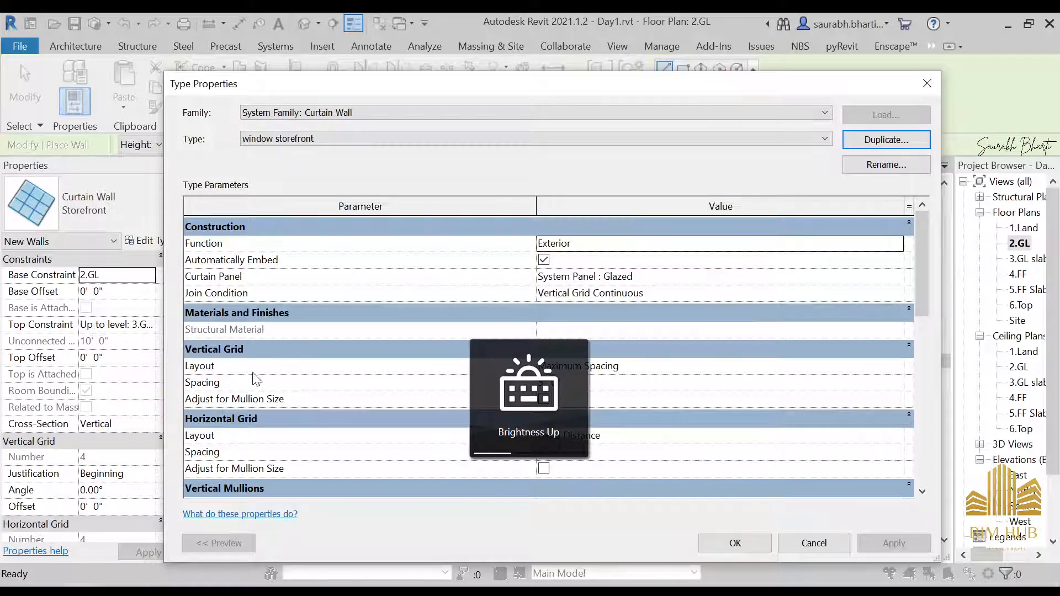
Step: Set the window storefront type's vertical grid layout to Fixed Number and accept the type properties
{"action": "left_click", "coordinate": [903, 368]}
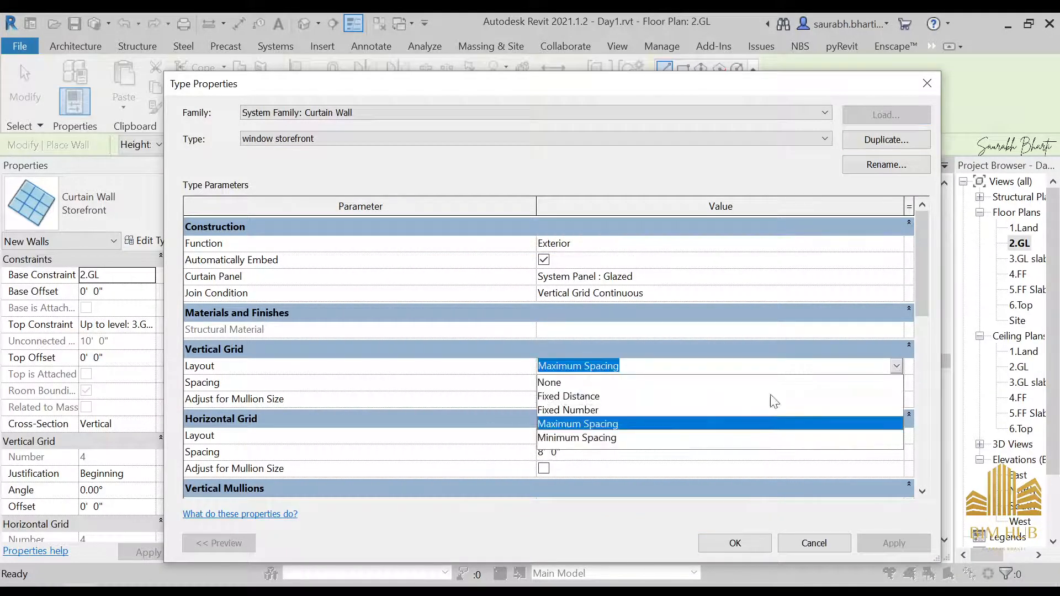
{"action": "left_click", "coordinate": [596, 398]}
{"action": "left_click", "coordinate": [897, 368]}
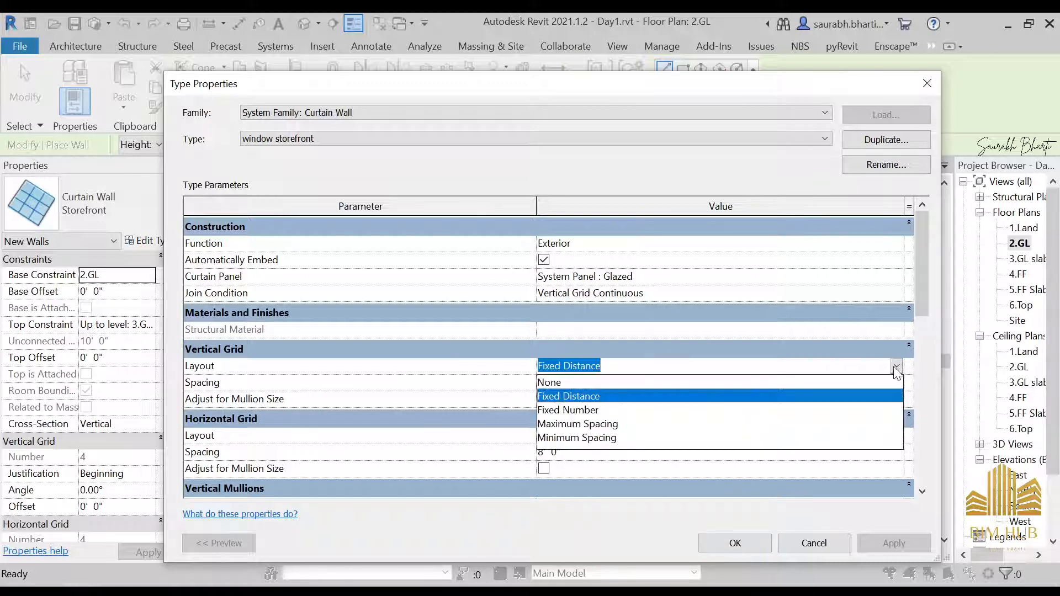
{"action": "left_click", "coordinate": [576, 409]}
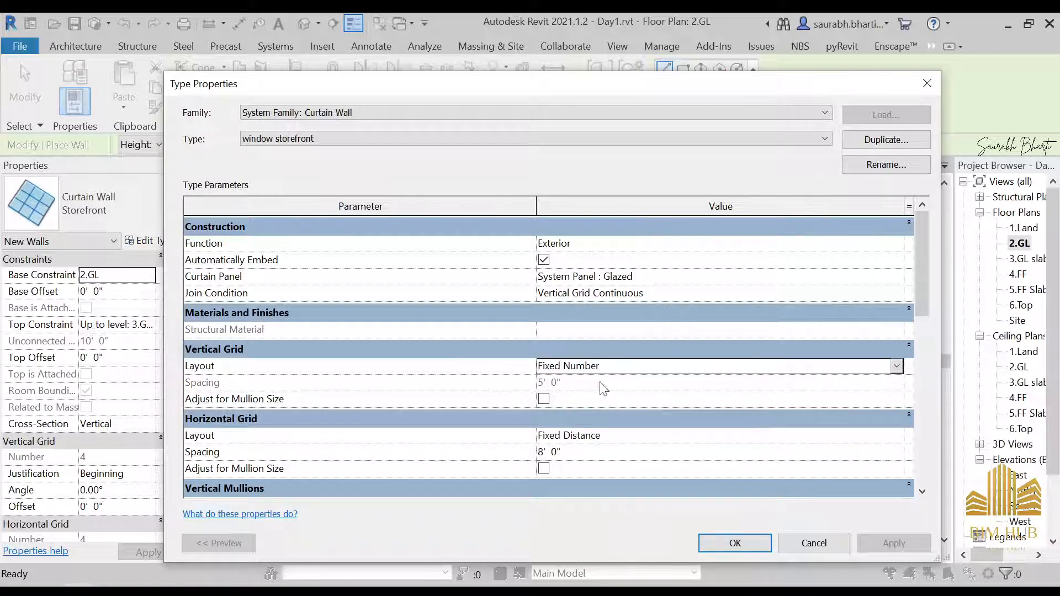
{"action": "scroll", "coordinate": [736, 384], "scroll_direction": "down", "scroll_amount": 2}
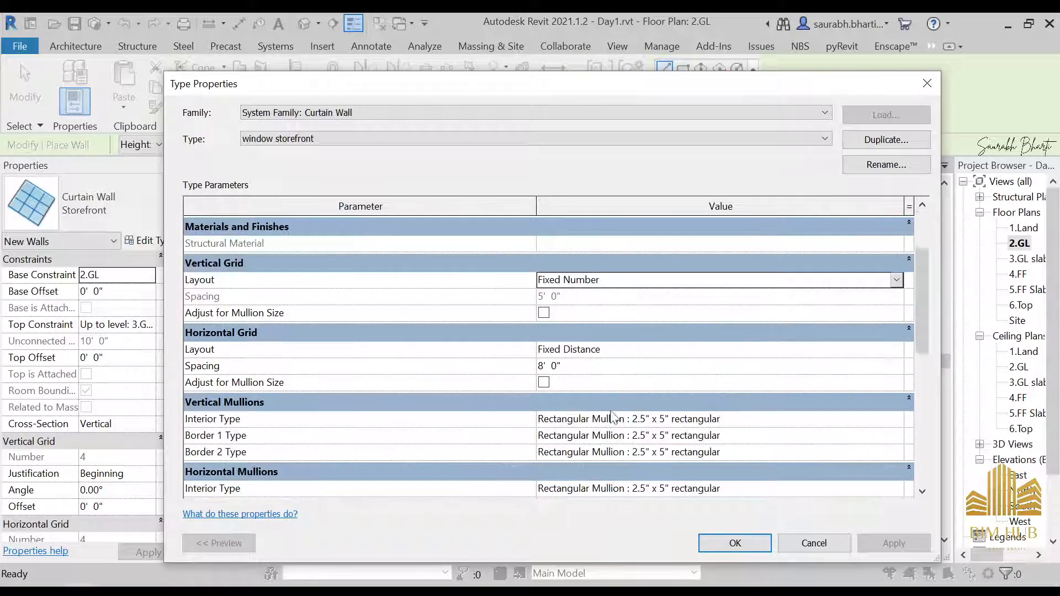
{"action": "left_click", "coordinate": [390, 506]}
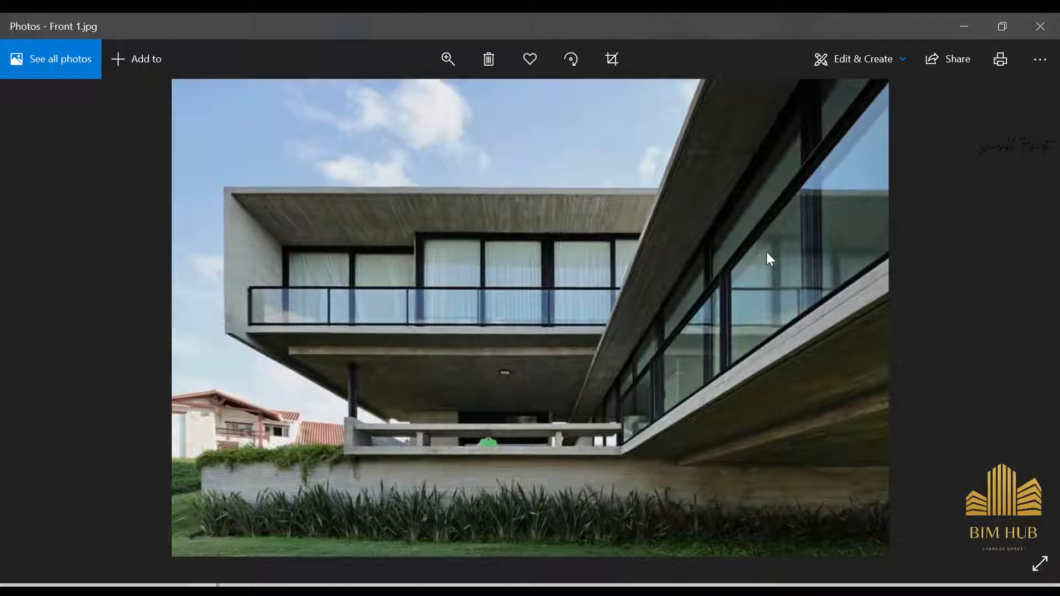
{"action": "left_click", "coordinate": [964, 26]}
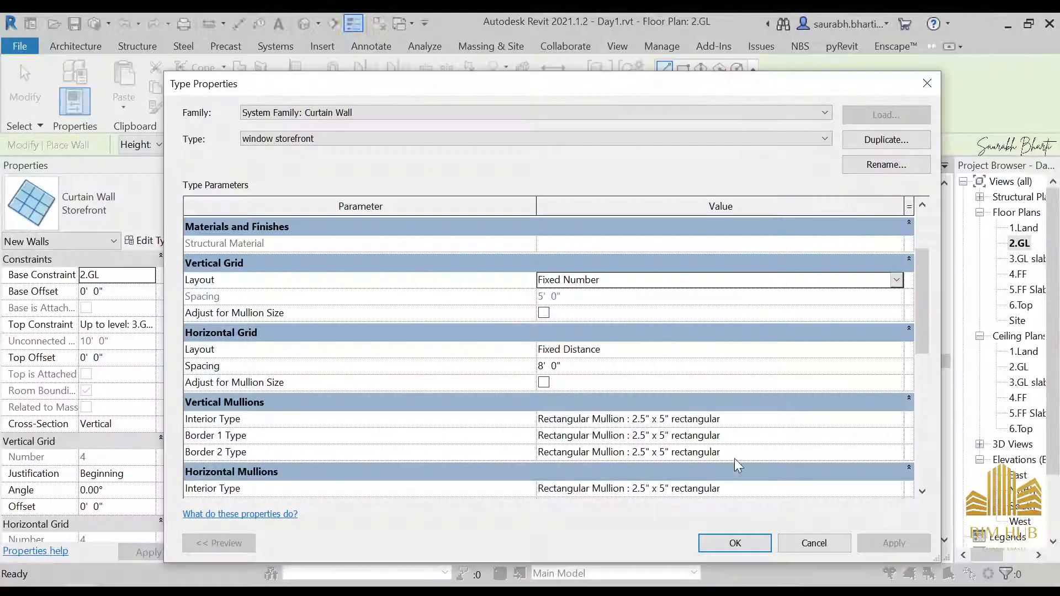
{"action": "left_click", "coordinate": [740, 541]}
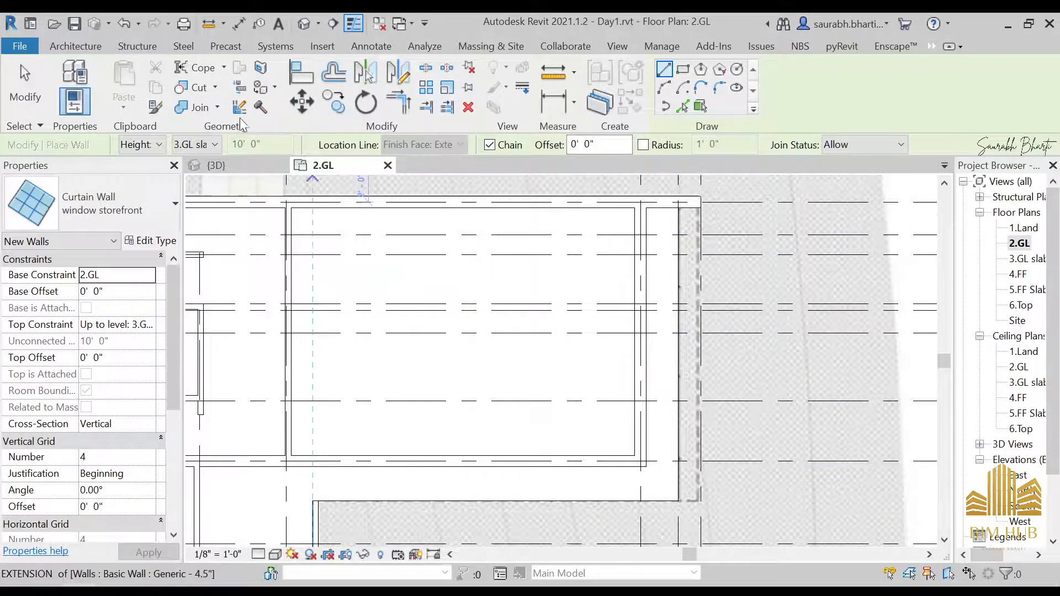
Step: Start the Mullion tool and duplicate the 2.5" x 5" rectangular mullion type as anodised black 2.5x5 mullion
{"action": "left_click", "coordinate": [89, 49]}
{"action": "left_click", "coordinate": [276, 105]}
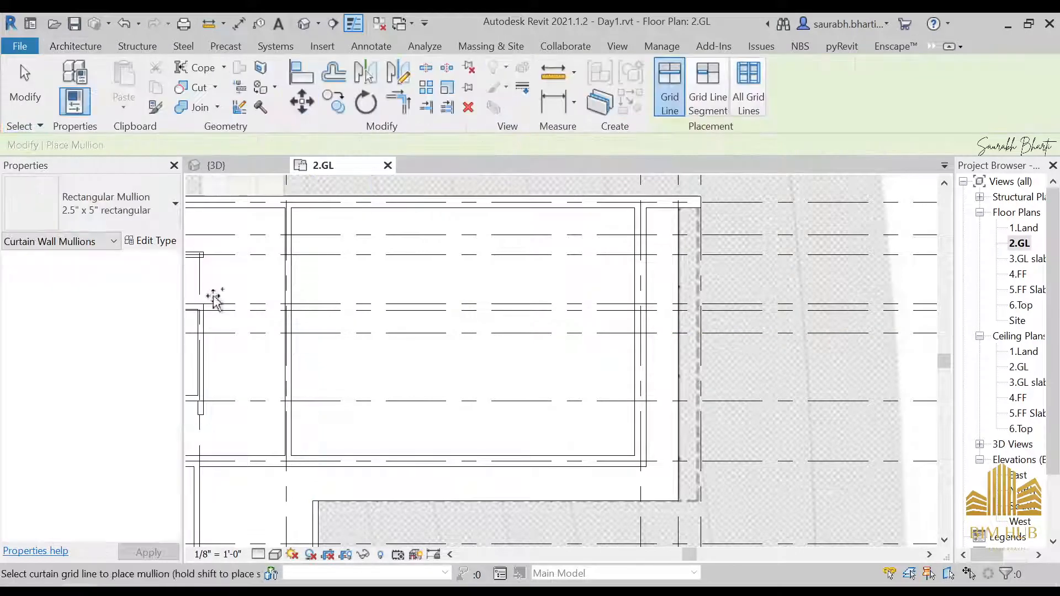
{"action": "left_click", "coordinate": [89, 200]}
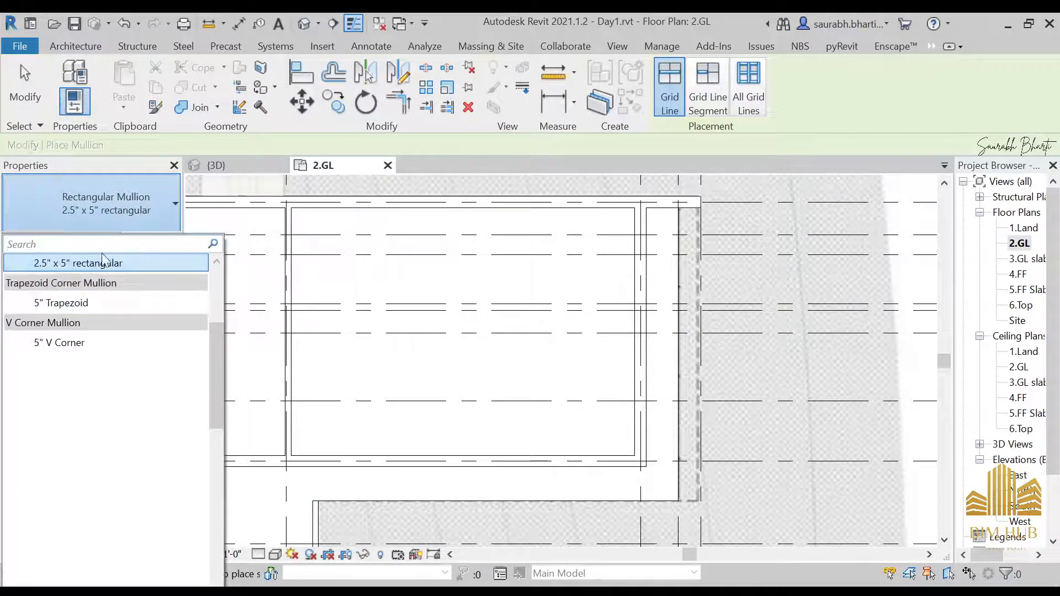
{"action": "left_click", "coordinate": [37, 269]}
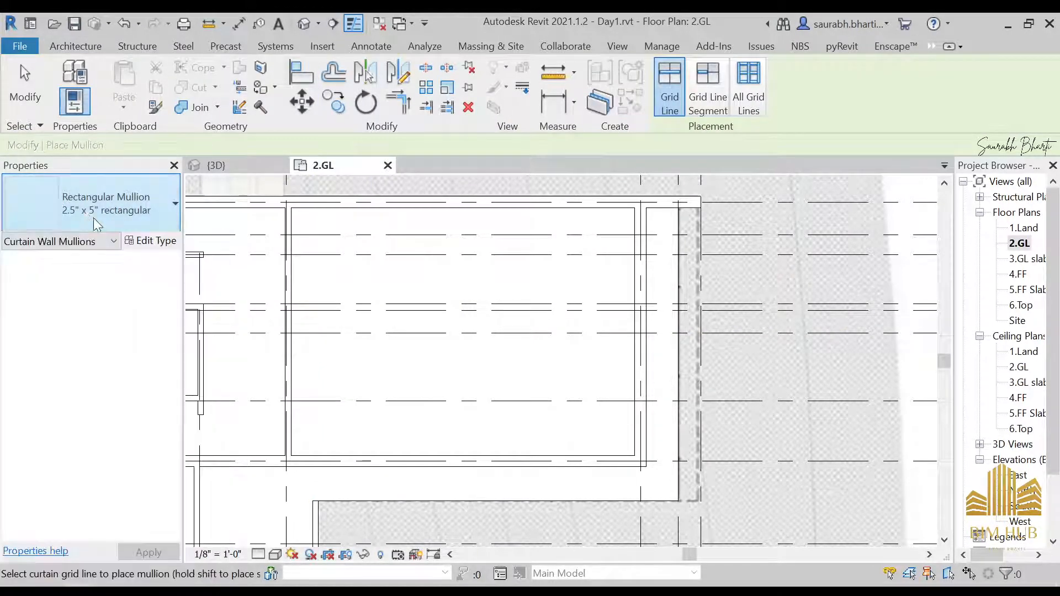
{"action": "left_click", "coordinate": [147, 242]}
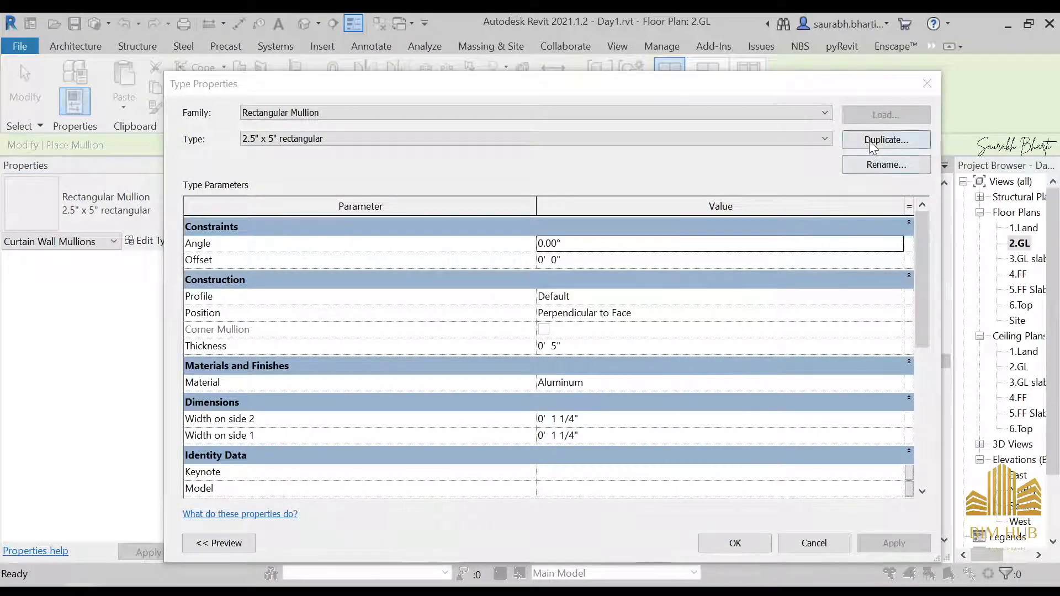
{"action": "left_click", "coordinate": [886, 140]}
{"action": "left_click_drag", "start_coordinate": [501, 242], "coordinate": [478, 243]}
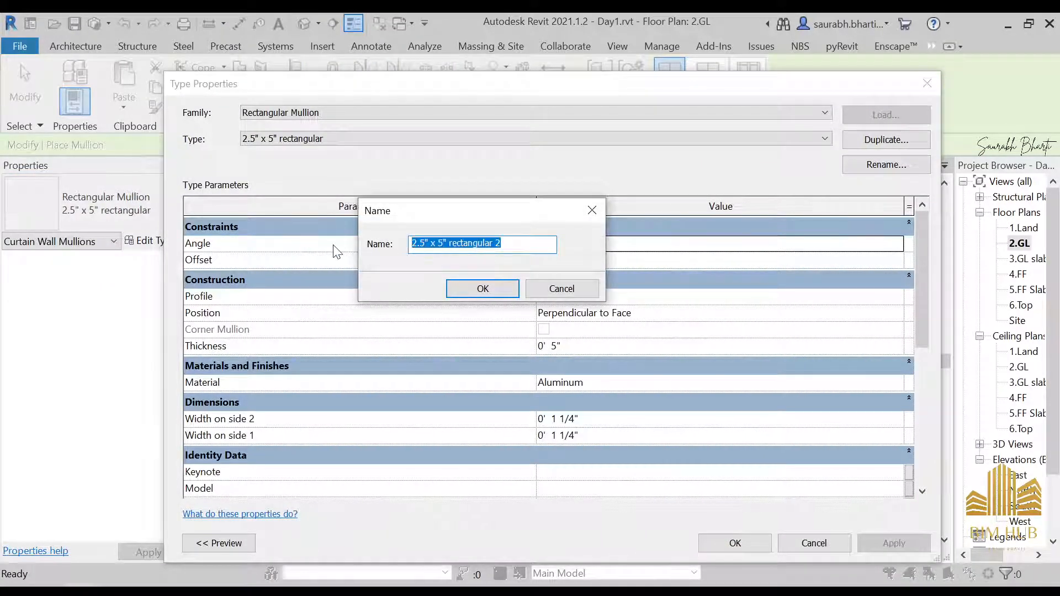
{"action": "type", "text": "anodised black 2.5x5 mullion"}
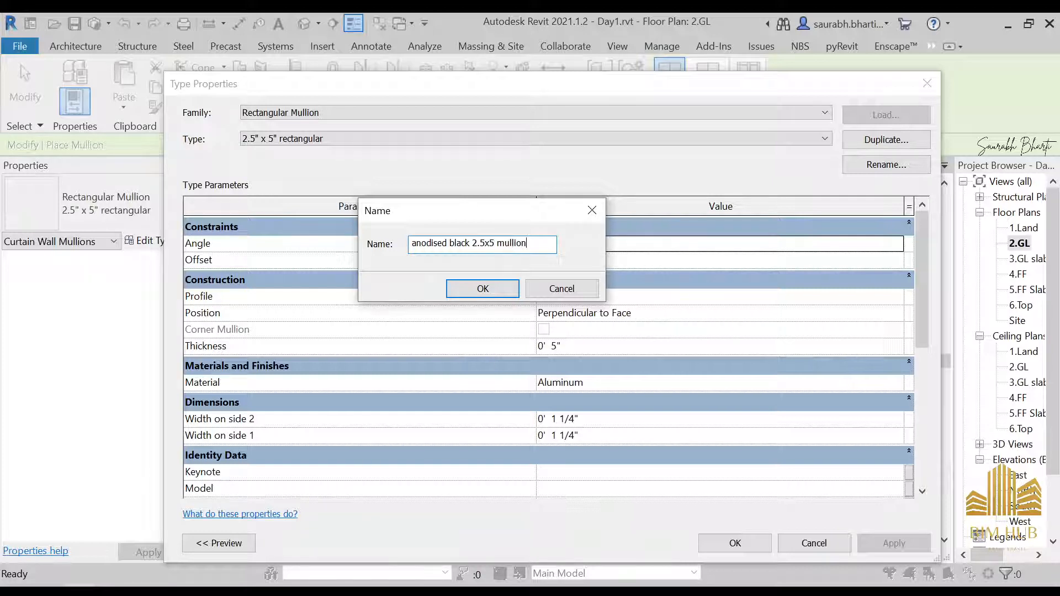
{"action": "key", "text": "Return"}
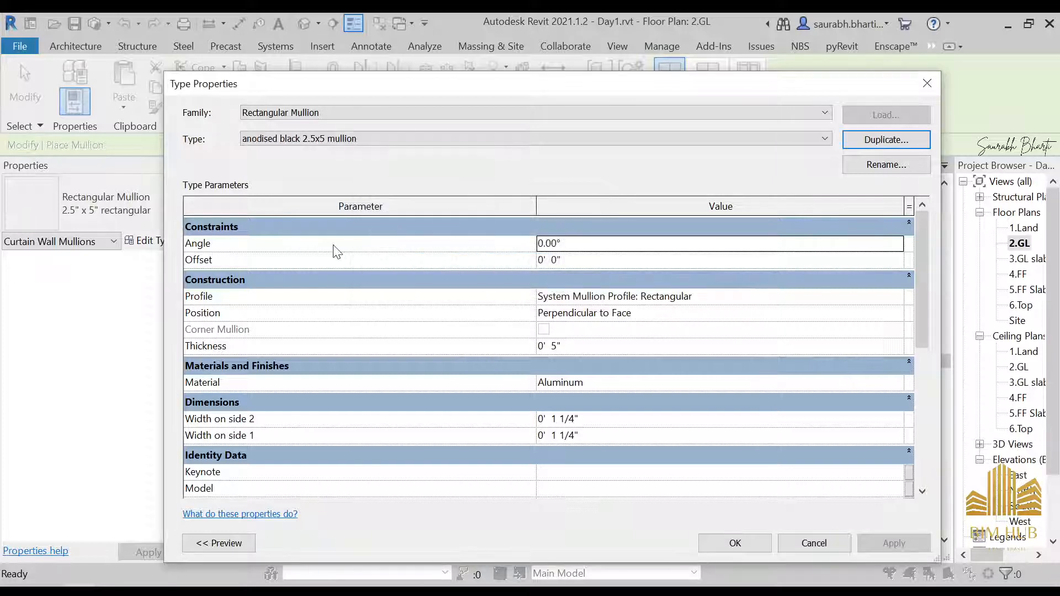
Step: Open the mullion's material and create a new material named 1.Anodised aluminium
{"action": "left_click", "coordinate": [897, 383]}
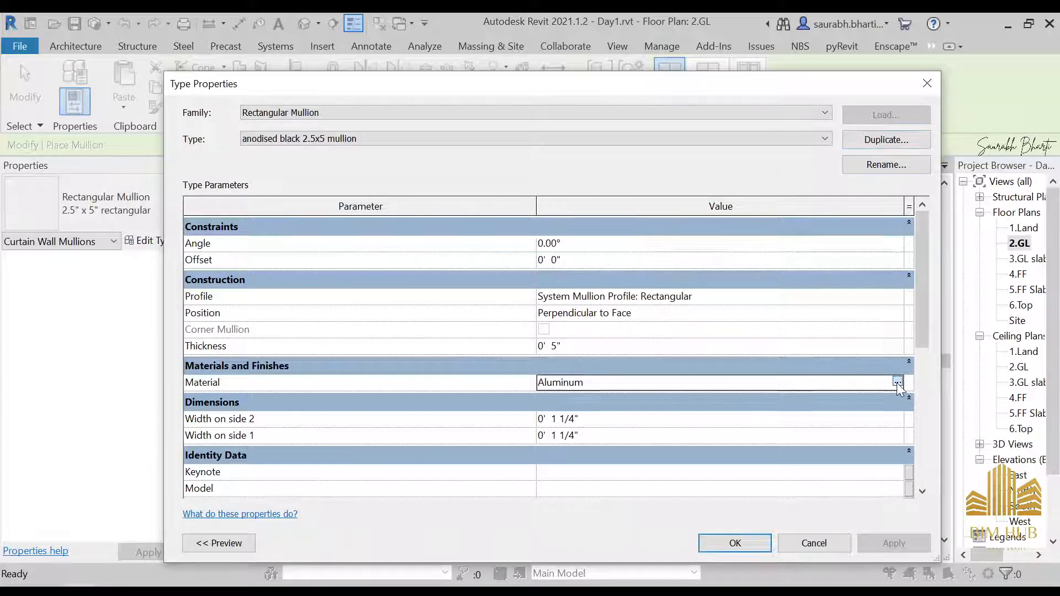
{"action": "left_click", "coordinate": [897, 383]}
{"action": "left_click", "coordinate": [55, 503]}
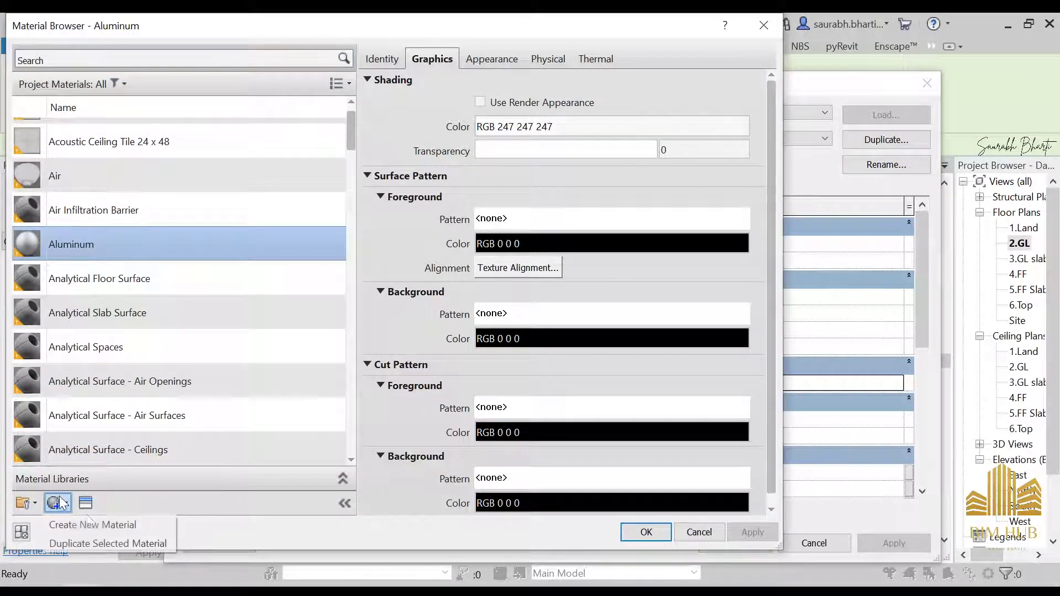
{"action": "left_click", "coordinate": [94, 521]}
{"action": "right_click", "coordinate": [115, 286]}
{"action": "left_click", "coordinate": [144, 330]}
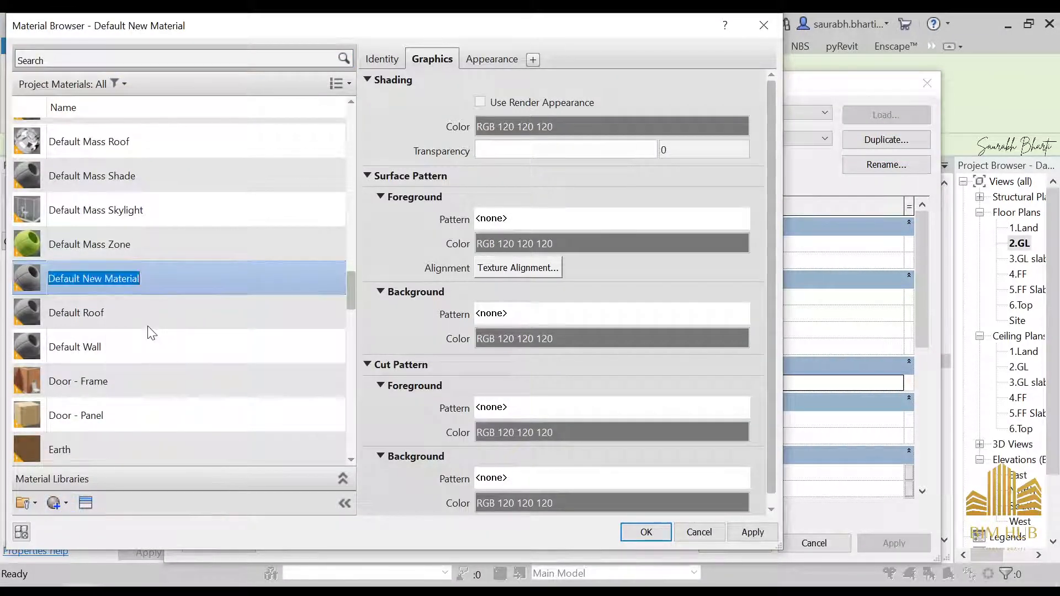
{"action": "type", "text": "1.Anodised alumi"}
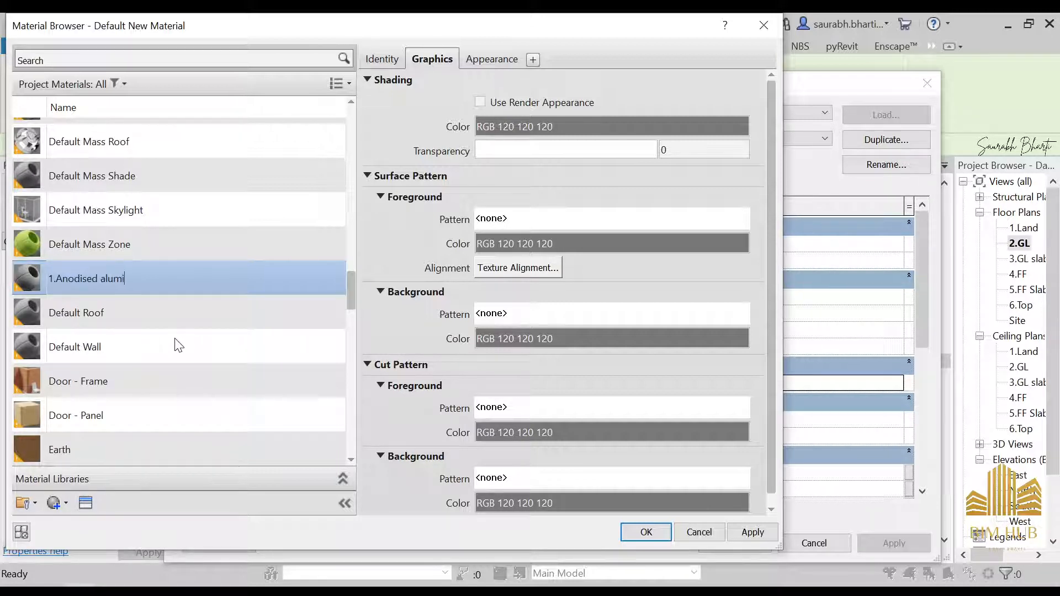
{"action": "type", "text": "nium"}
{"action": "key", "text": "Return"}
Step: Give the new material the Anodized - Black metal appearance asset, then apply and close the material and type dialogs
{"action": "scroll", "coordinate": [174, 338], "scroll_direction": "down", "scroll_amount": 1}
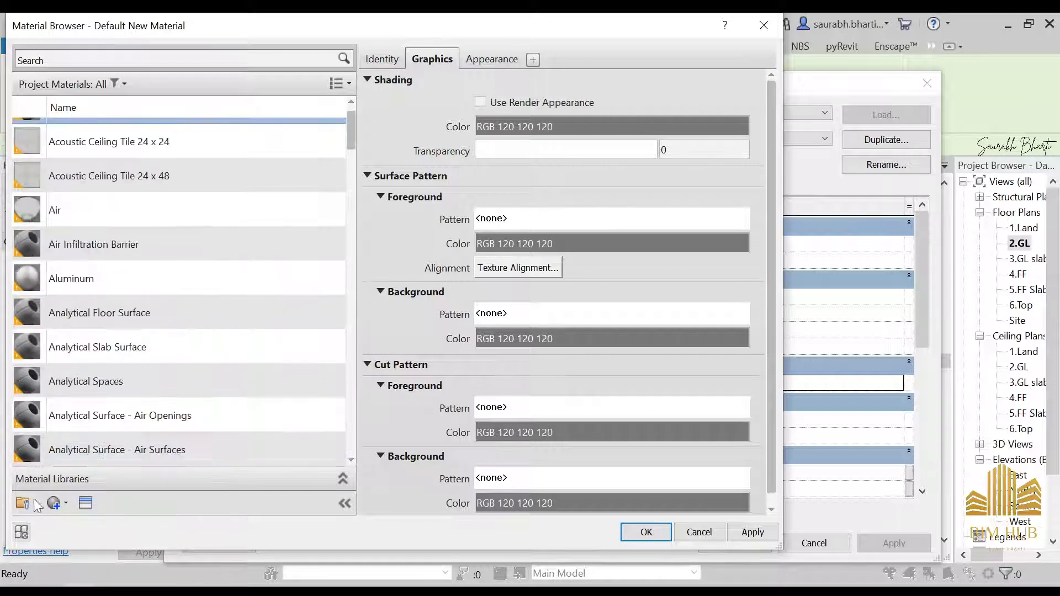
{"action": "left_click", "coordinate": [86, 503]}
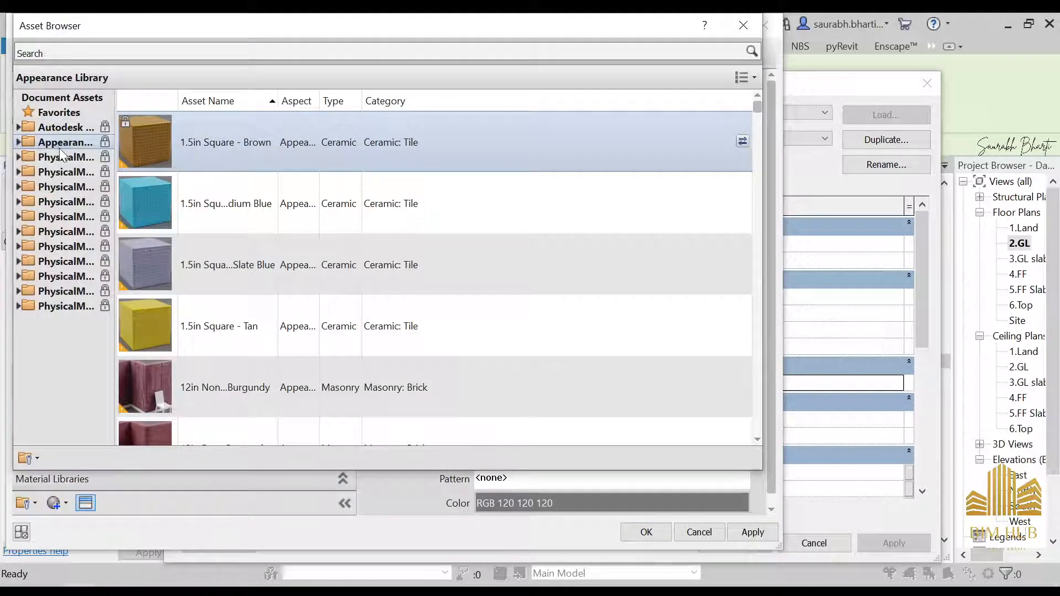
{"action": "left_click", "coordinate": [17, 142]}
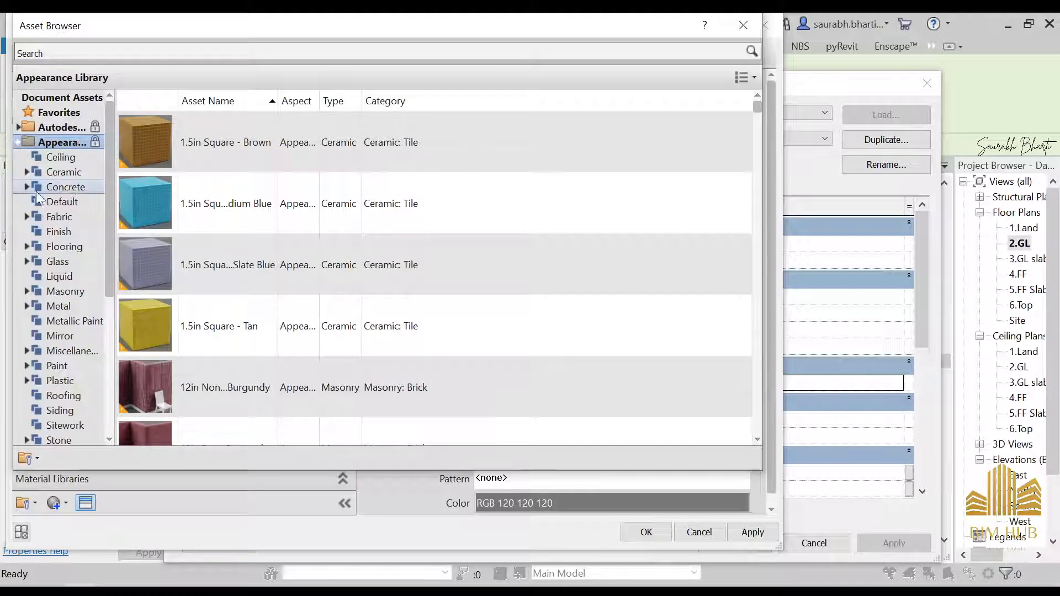
{"action": "left_click", "coordinate": [63, 293]}
{"action": "left_click", "coordinate": [60, 306]}
{"action": "scroll", "coordinate": [276, 320], "scroll_direction": "down", "scroll_amount": 1}
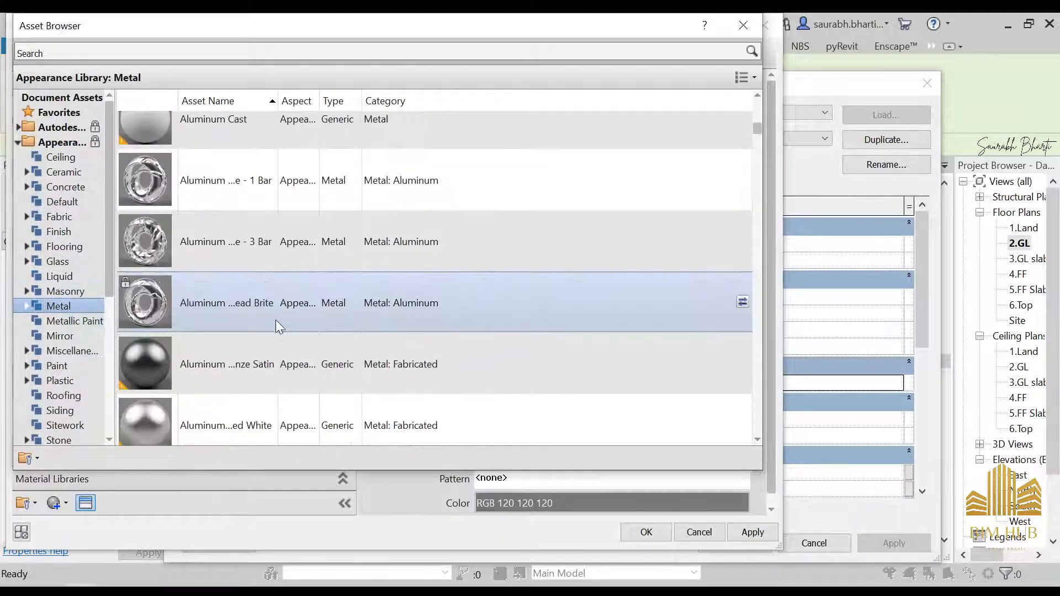
{"action": "scroll", "coordinate": [260, 266], "scroll_direction": "down", "scroll_amount": 5}
{"action": "scroll", "coordinate": [248, 299], "scroll_direction": "up", "scroll_amount": 3}
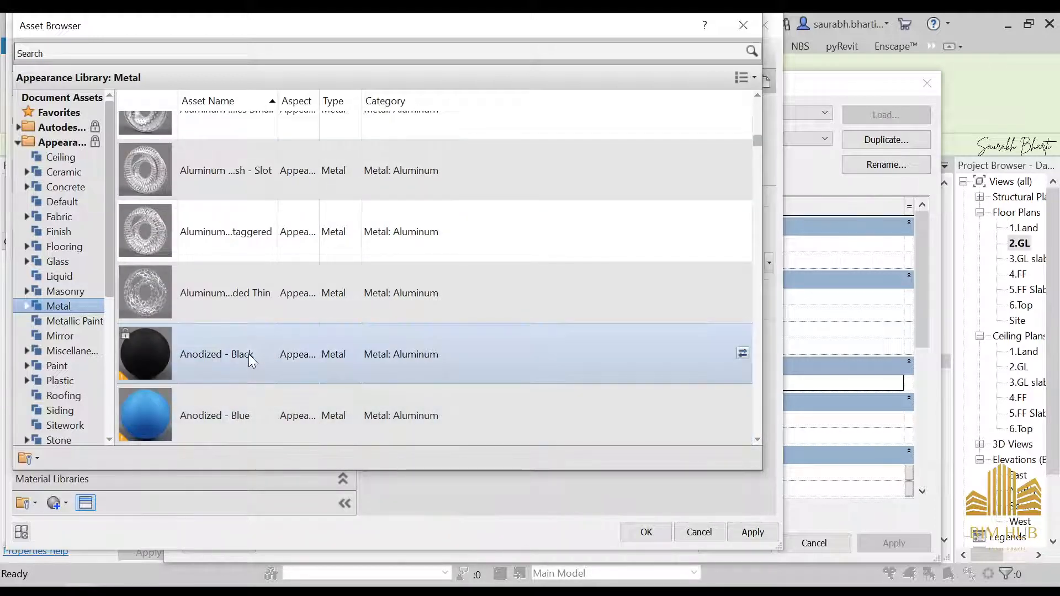
{"action": "left_click", "coordinate": [743, 26]}
{"action": "left_click", "coordinate": [613, 239]}
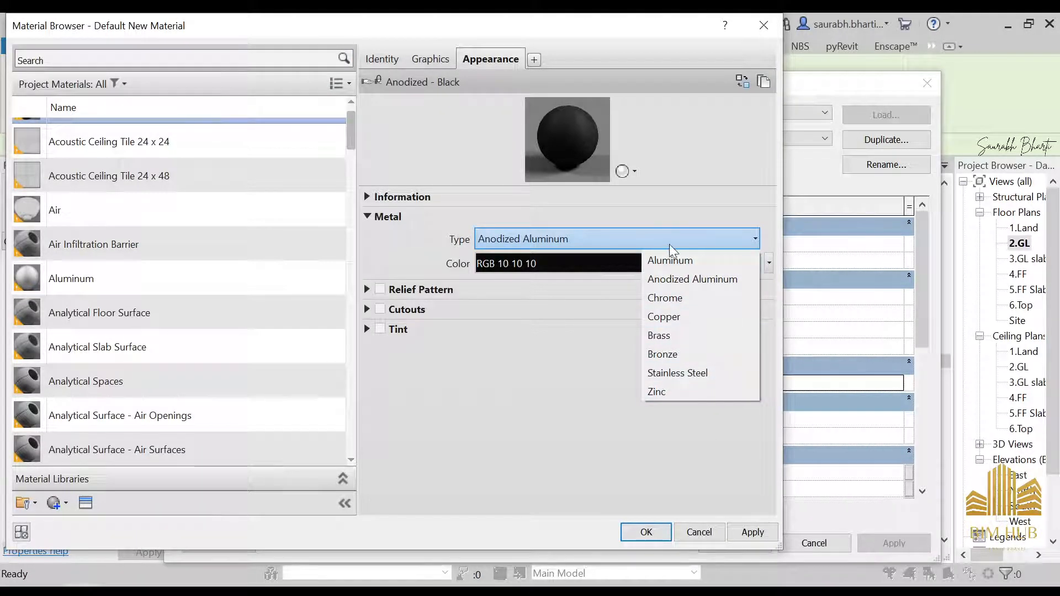
{"action": "left_click", "coordinate": [764, 530]}
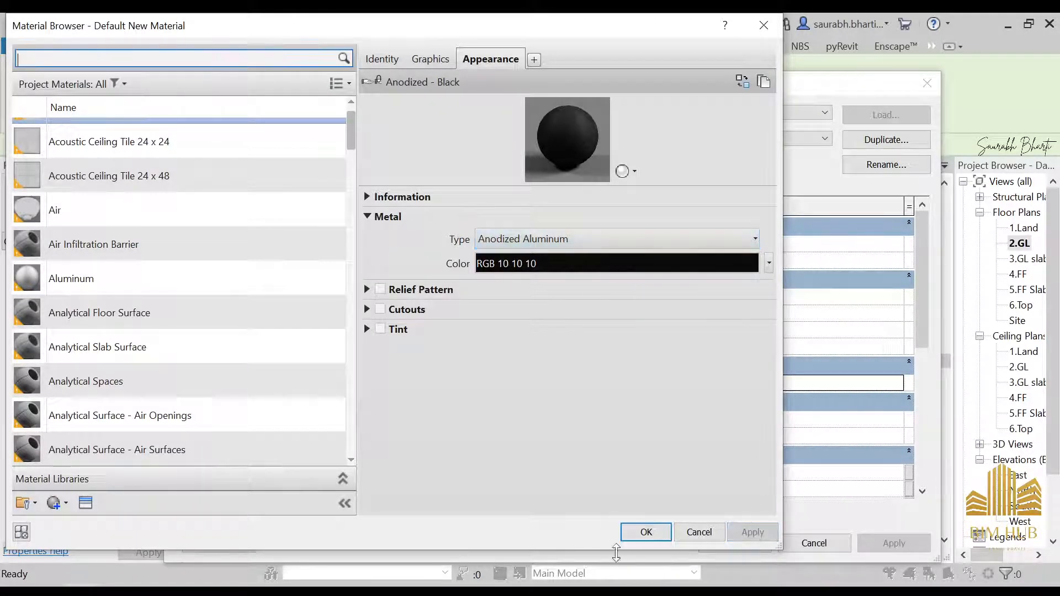
{"action": "left_click", "coordinate": [649, 532]}
{"action": "left_click", "coordinate": [735, 543]}
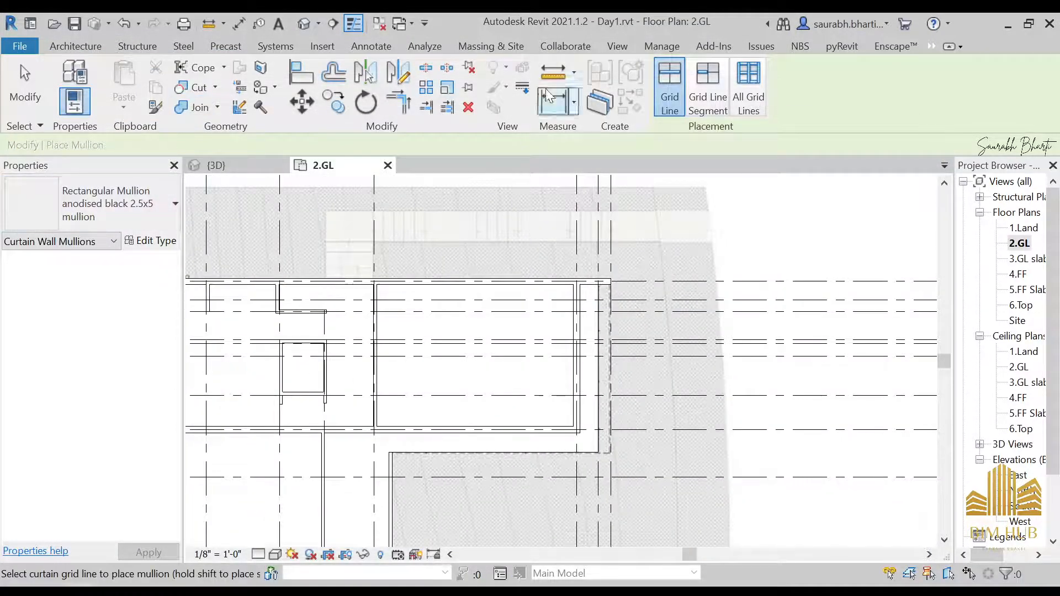
Step: Start a wall on the 2.GL plan using the Curtain Wall window storefront type
{"action": "left_click", "coordinate": [76, 46]}
{"action": "left_click", "coordinate": [75, 102]}
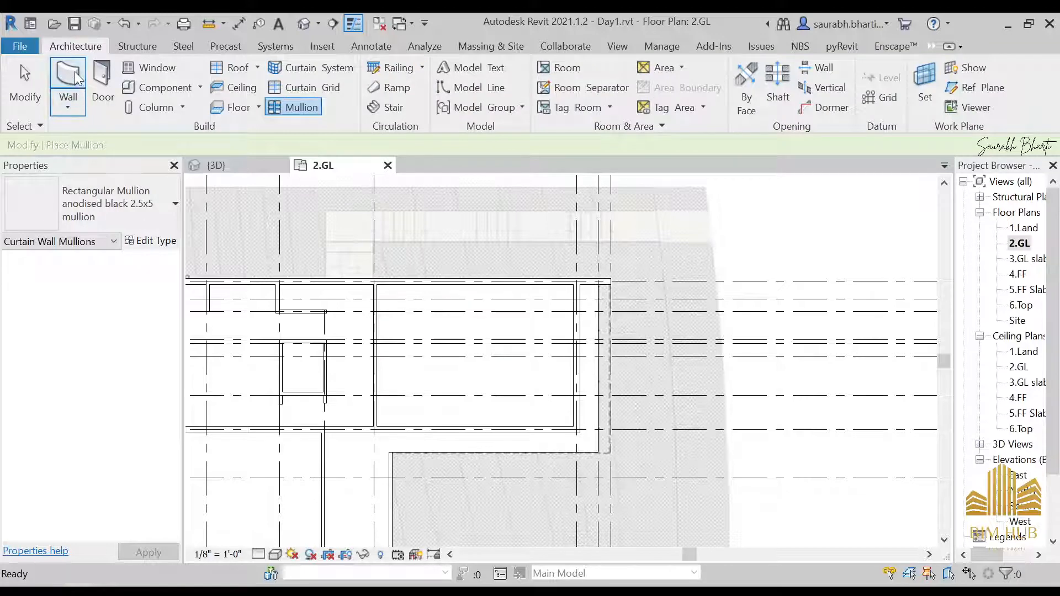
{"action": "left_click", "coordinate": [111, 204]}
{"action": "left_click", "coordinate": [110, 203]}
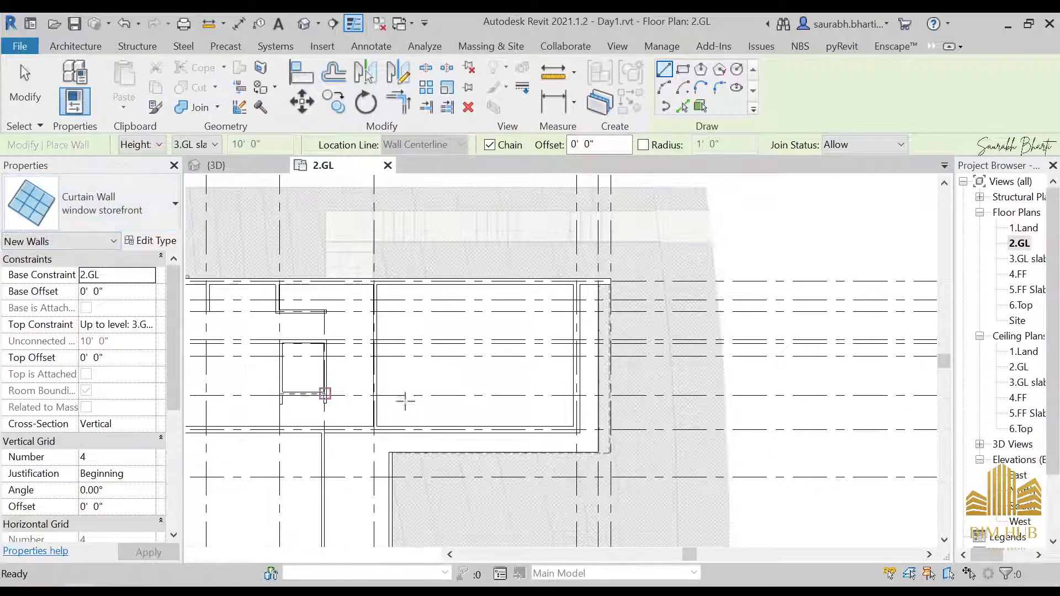
{"action": "scroll", "coordinate": [662, 221], "scroll_direction": "down", "scroll_amount": 1}
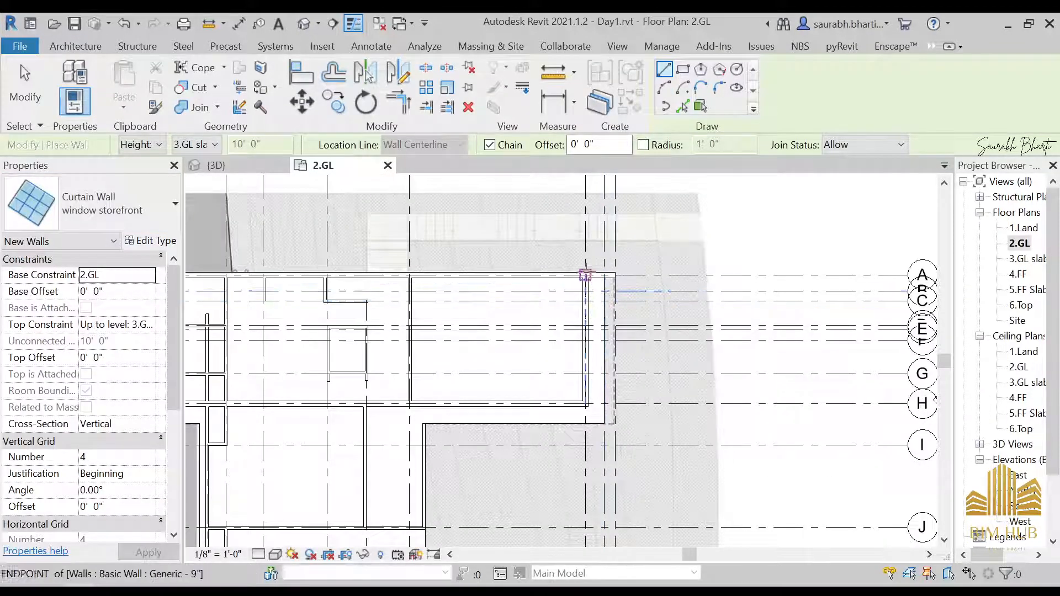
{"action": "scroll", "coordinate": [585, 273], "scroll_direction": "up", "scroll_amount": 2}
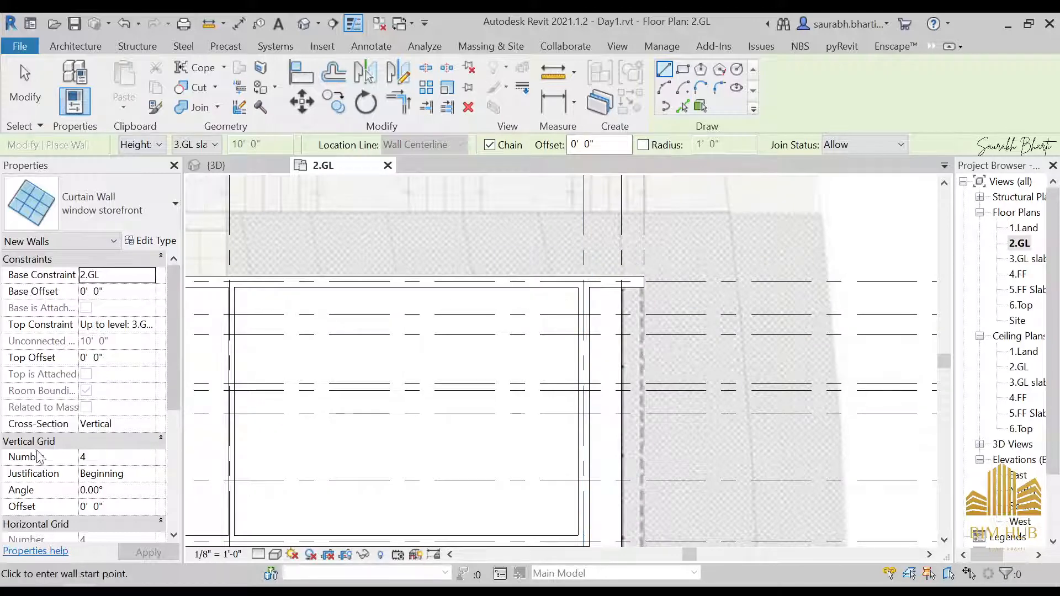
Step: Browse the reference photos of the house's side and front elevations
{"action": "left_click", "coordinate": [228, 534]}
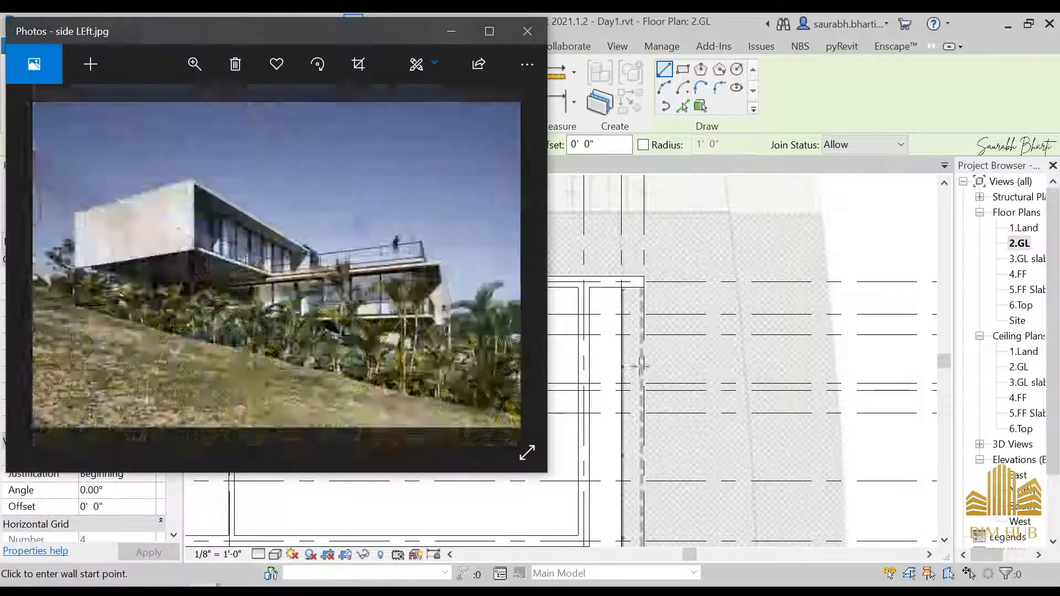
{"action": "key", "text": "Right"}
{"action": "left_click", "coordinate": [527, 32]}
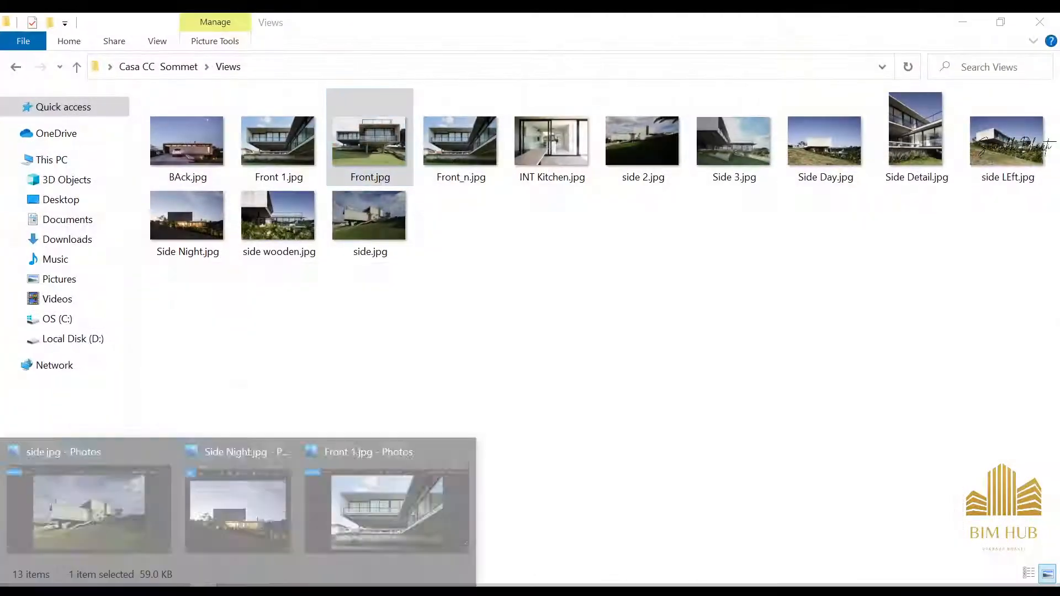
{"action": "left_click", "coordinate": [428, 504]}
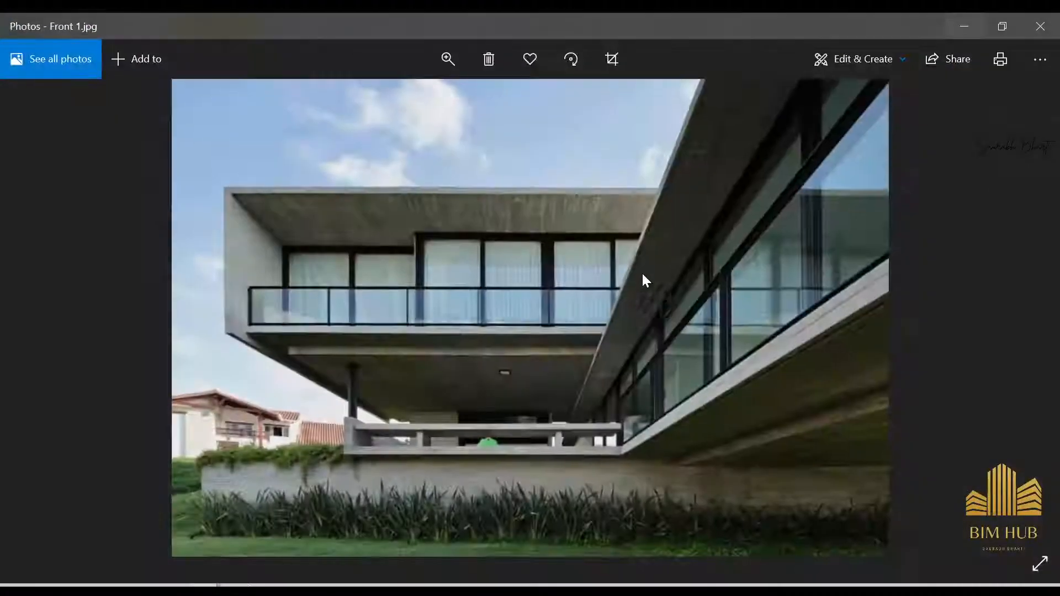
{"action": "key", "text": "Right"}
{"action": "key", "text": "Right"}
{"action": "key", "text": "Left"}
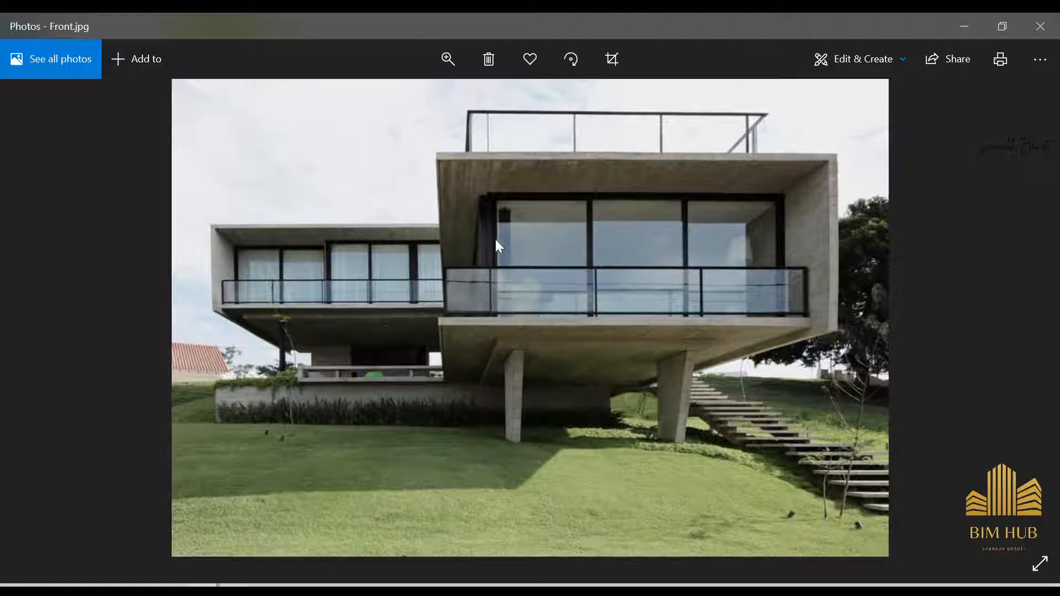
{"action": "left_click", "coordinate": [970, 25]}
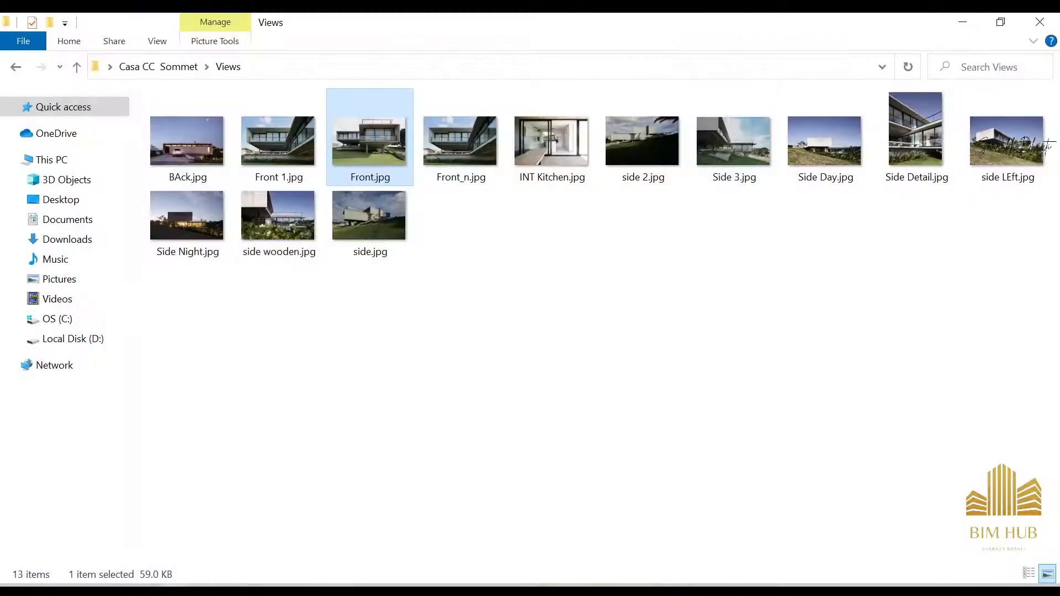
Step: Set the storefront curtain wall's vertical grid number to 2
{"action": "left_click", "coordinate": [381, 502]}
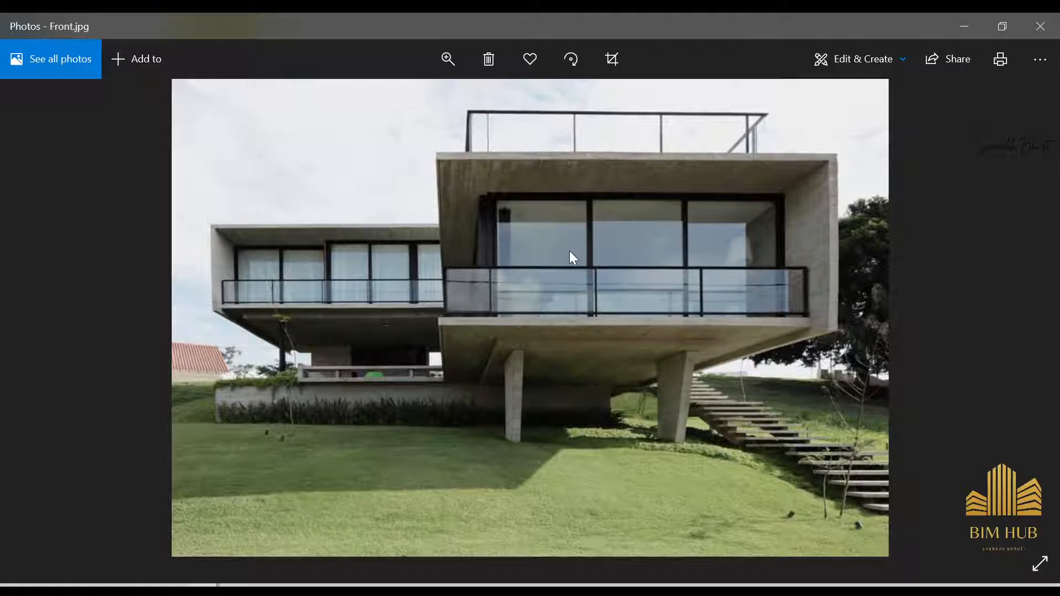
{"action": "left_click", "coordinate": [968, 21]}
{"action": "left_click", "coordinate": [964, 20]}
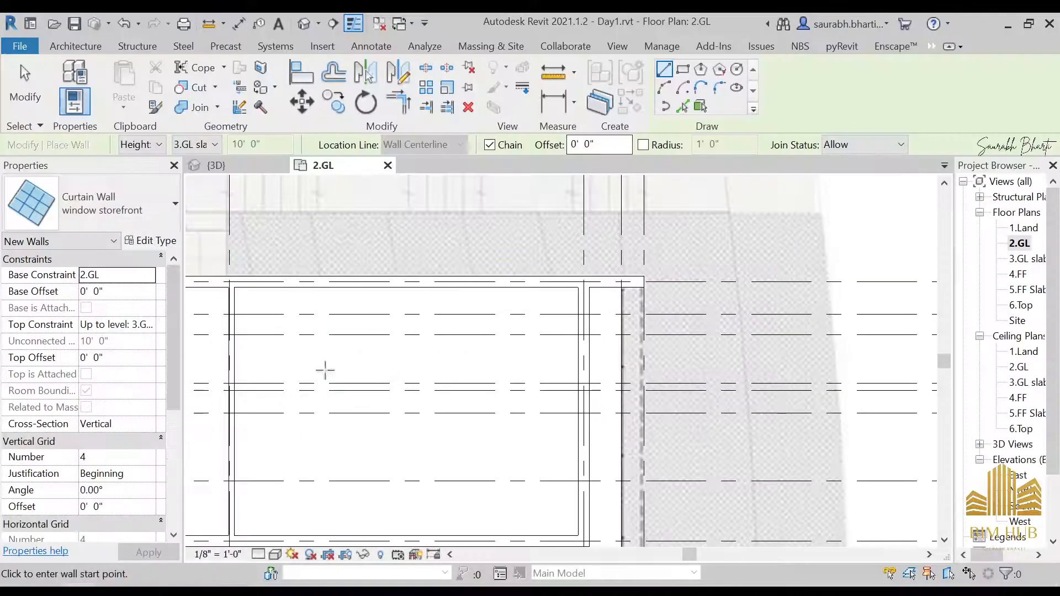
{"action": "left_click", "coordinate": [100, 457]}
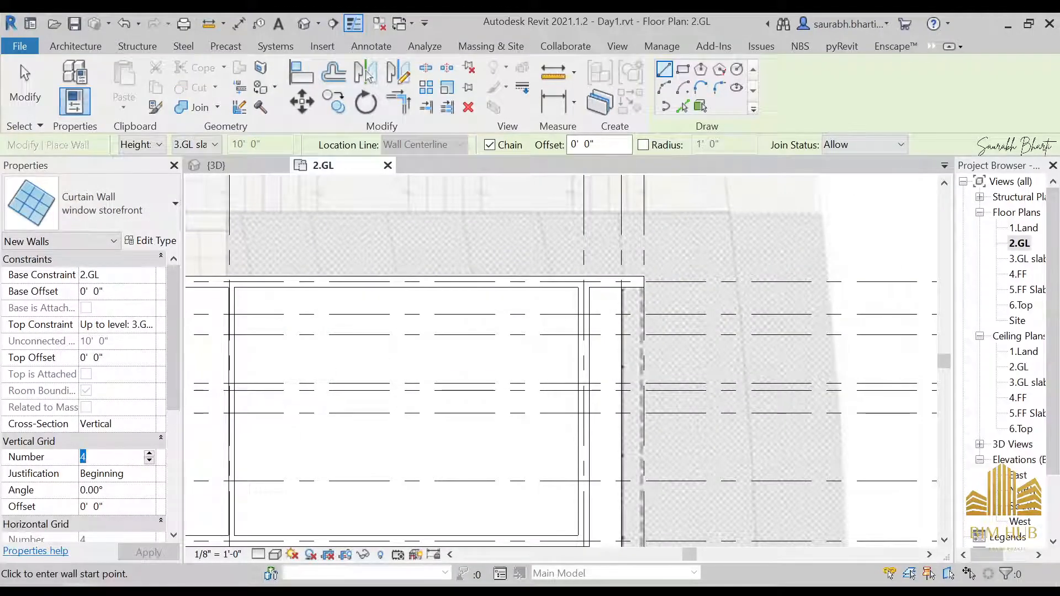
{"action": "type", "text": "2"}
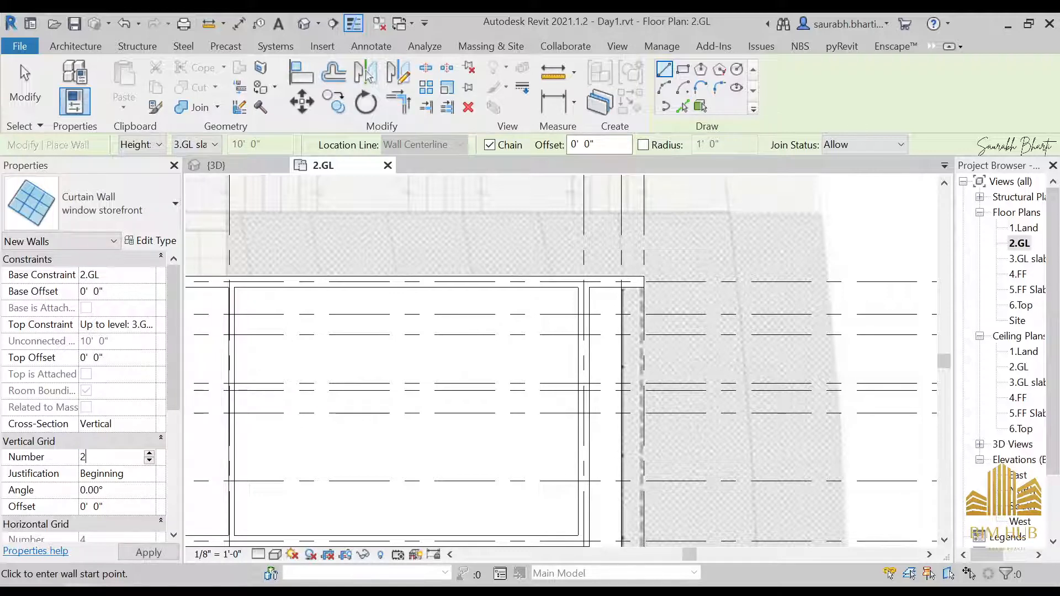
{"action": "scroll", "coordinate": [580, 287], "scroll_direction": "up", "scroll_amount": 3}
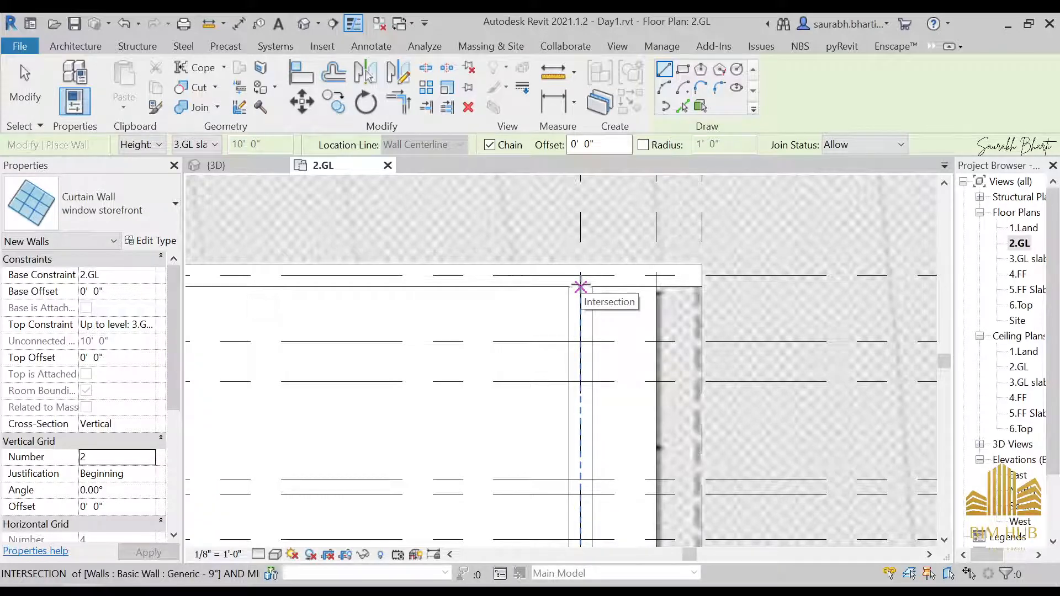
Step: Draw the storefront curtain wall along the window opening from the wall intersection down to the lower wall
{"action": "left_click", "coordinate": [580, 286]}
{"action": "middle_click_drag", "start_coordinate": [615, 364], "coordinate": [607, 277]}
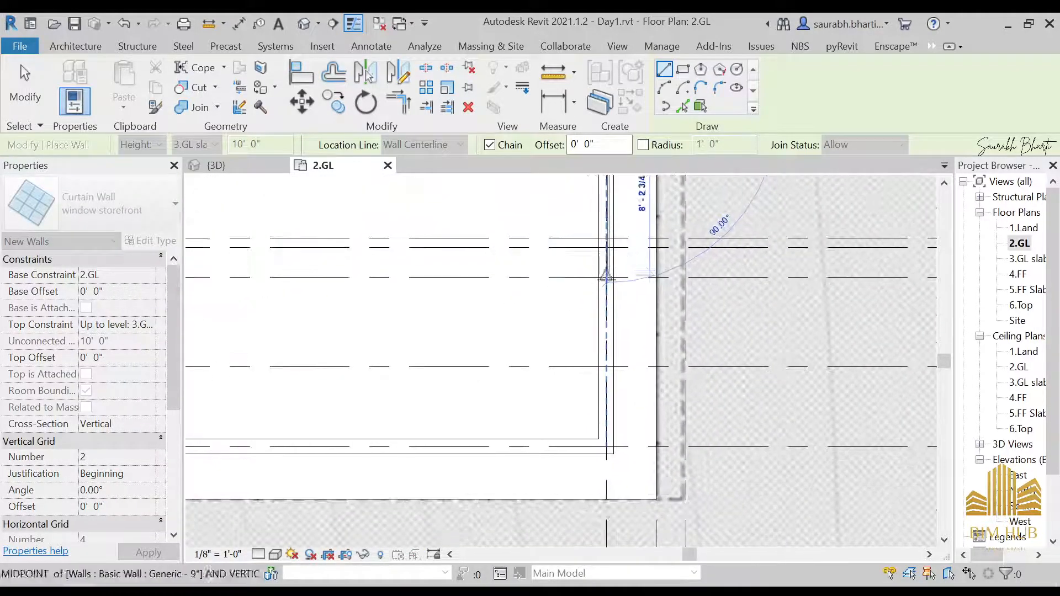
{"action": "left_click", "coordinate": [606, 440]}
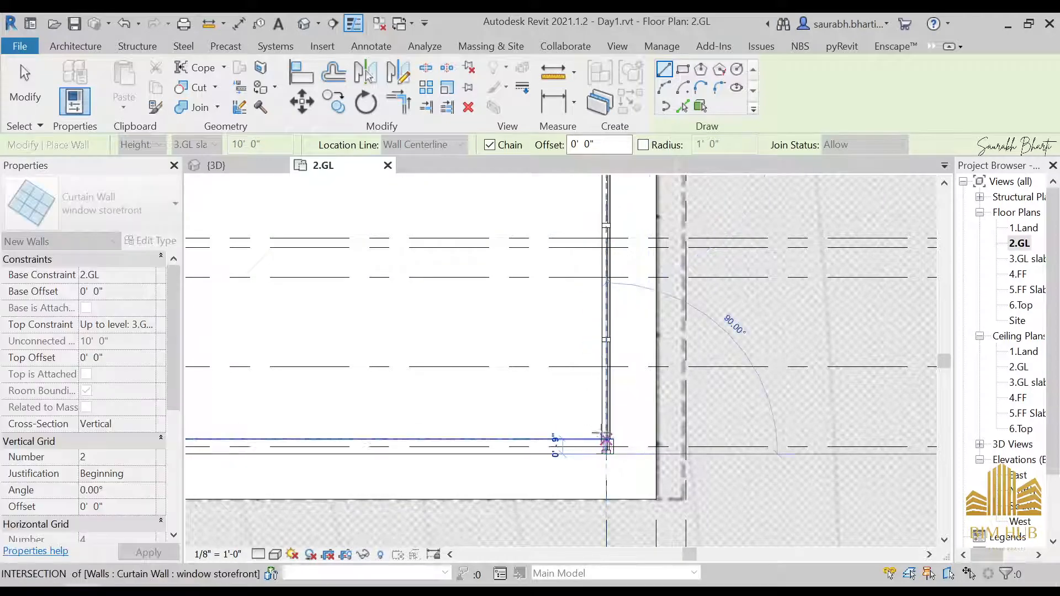
{"action": "key", "text": "Escape"}
{"action": "key", "text": "Escape"}
Step: Switch the 3D view to the Realistic visual style and inspect the new curtain wall's mullions
{"action": "left_click", "coordinate": [216, 166]}
{"action": "scroll", "coordinate": [471, 249], "scroll_direction": "down", "scroll_amount": 3}
{"action": "middle_click_drag", "start_coordinate": [654, 381], "coordinate": [615, 379], "text": "shift"}
{"action": "scroll", "coordinate": [497, 356], "scroll_direction": "up", "scroll_amount": 3}
{"action": "scroll", "coordinate": [533, 245], "scroll_direction": "up", "scroll_amount": 4}
{"action": "mouse_move", "coordinate": [534, 243]}
{"action": "middle_mouse_down", "text": "shift"}
{"action": "mouse_move", "coordinate": [578, 248]}
{"action": "mouse_move", "coordinate": [541, 255]}
{"action": "middle_mouse_up", "text": "shift"}
{"action": "left_click", "coordinate": [257, 554]}
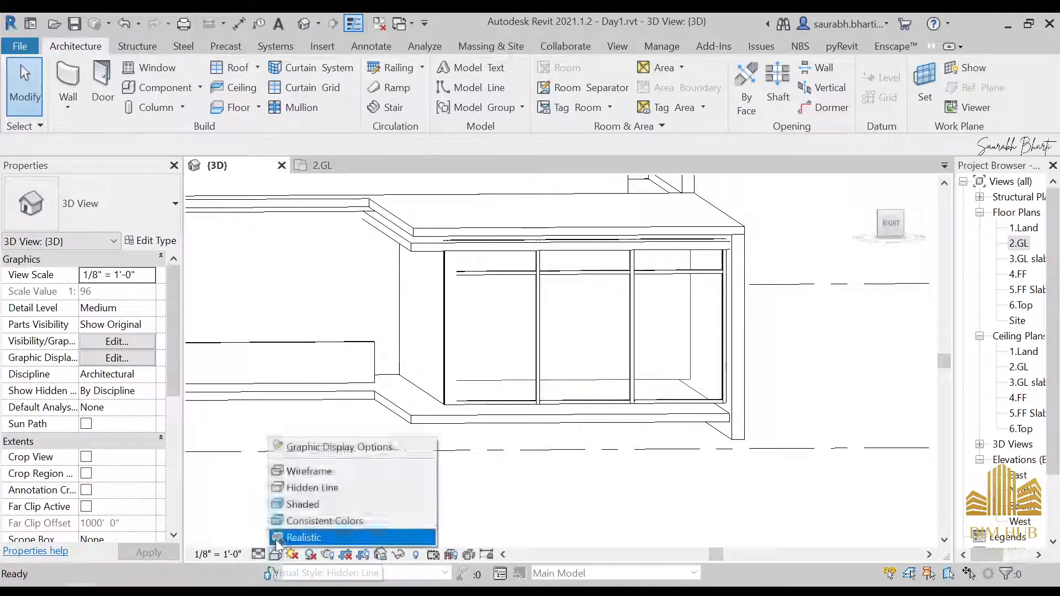
{"action": "left_click", "coordinate": [301, 538]}
{"action": "middle_click_drag", "start_coordinate": [497, 449], "coordinate": [531, 346], "text": "shift"}
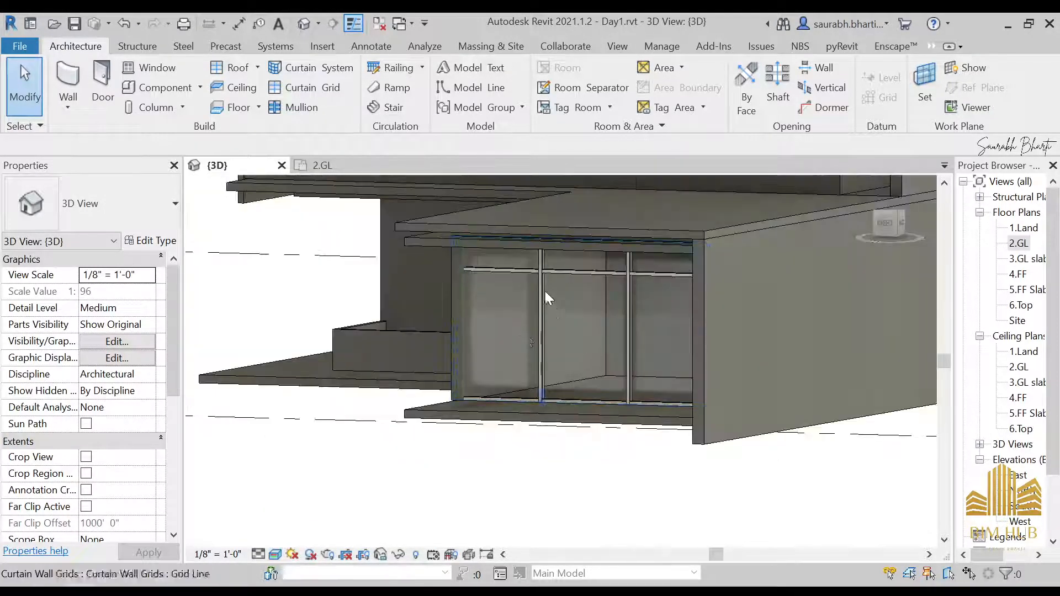
{"action": "scroll", "coordinate": [530, 265], "scroll_direction": "up", "scroll_amount": 5}
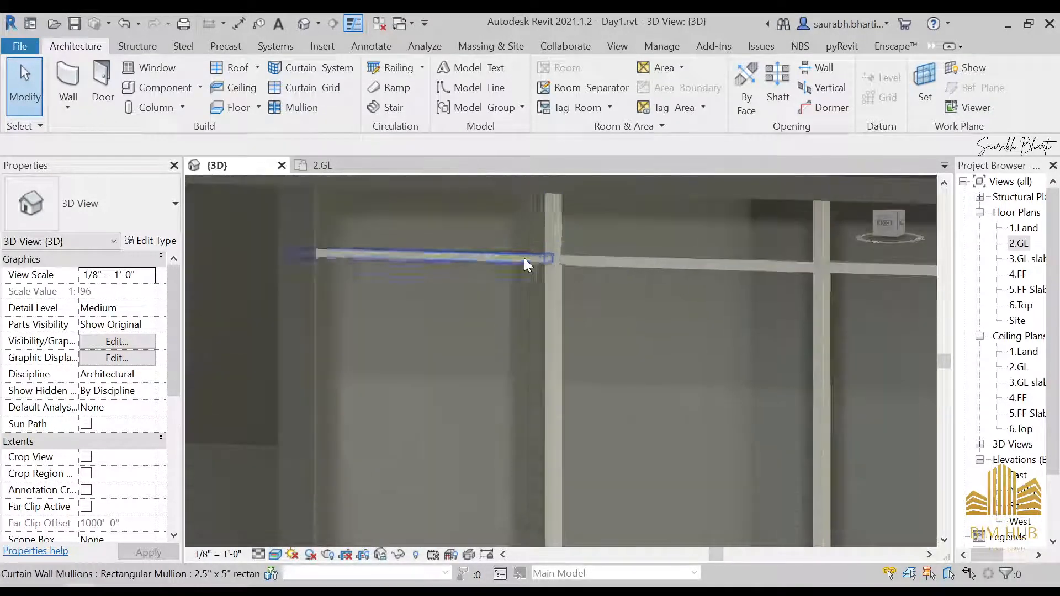
{"action": "left_click", "coordinate": [582, 256]}
{"action": "key", "text": "Escape"}
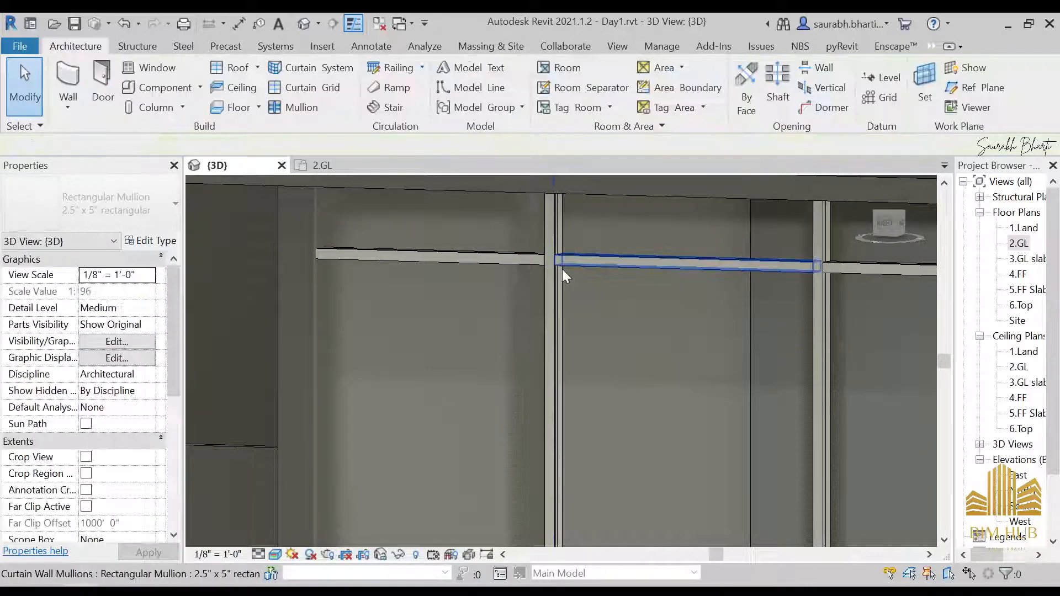
{"action": "left_click", "coordinate": [477, 257]}
{"action": "key", "text": "Escape"}
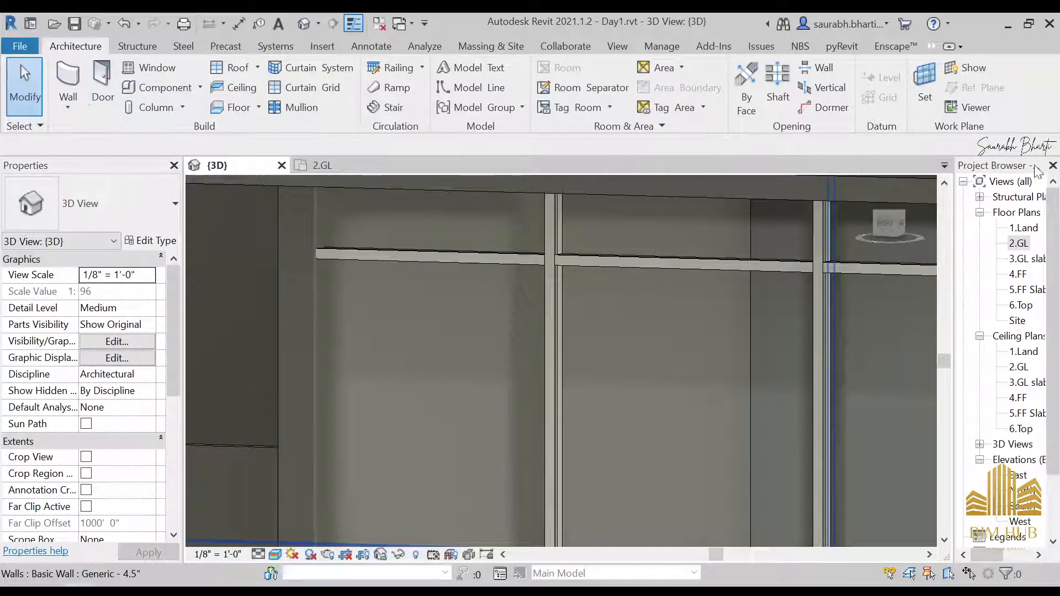
Step: Open the storefront type properties on the 2.GL plan and set the vertical mullion interior type to anodised black 2.5x5 mullion
{"action": "double_click", "coordinate": [1018, 243]}
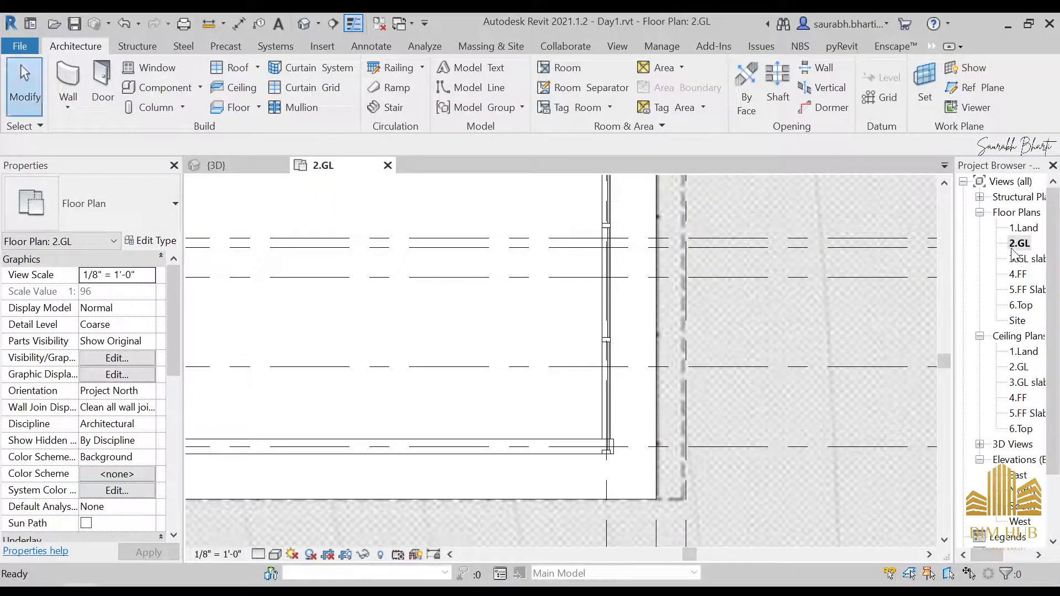
{"action": "left_click", "coordinate": [68, 80]}
{"action": "left_click", "coordinate": [169, 242]}
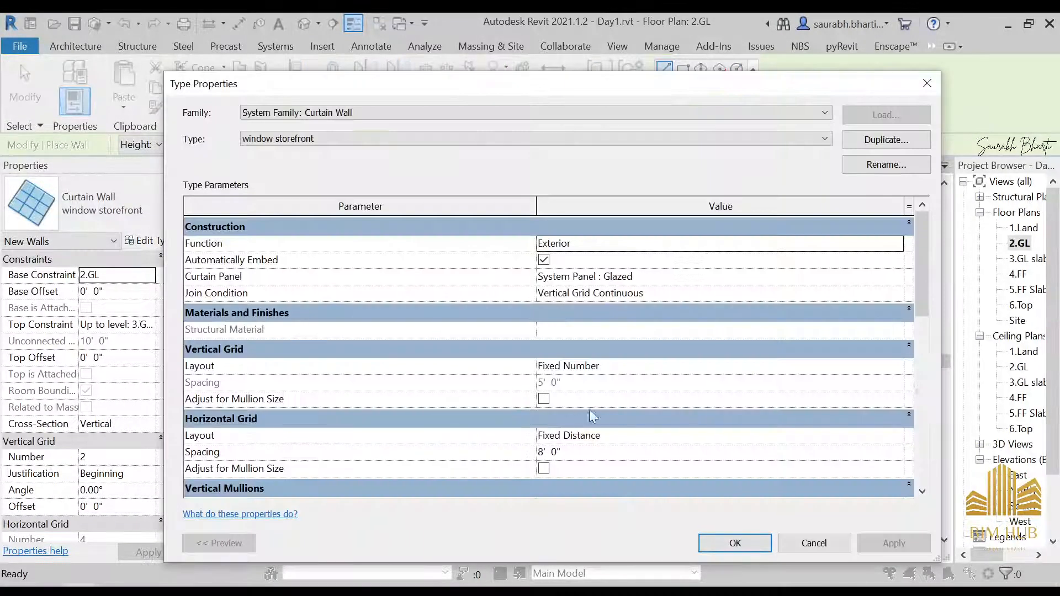
{"action": "scroll", "coordinate": [615, 410], "scroll_direction": "down", "scroll_amount": 3}
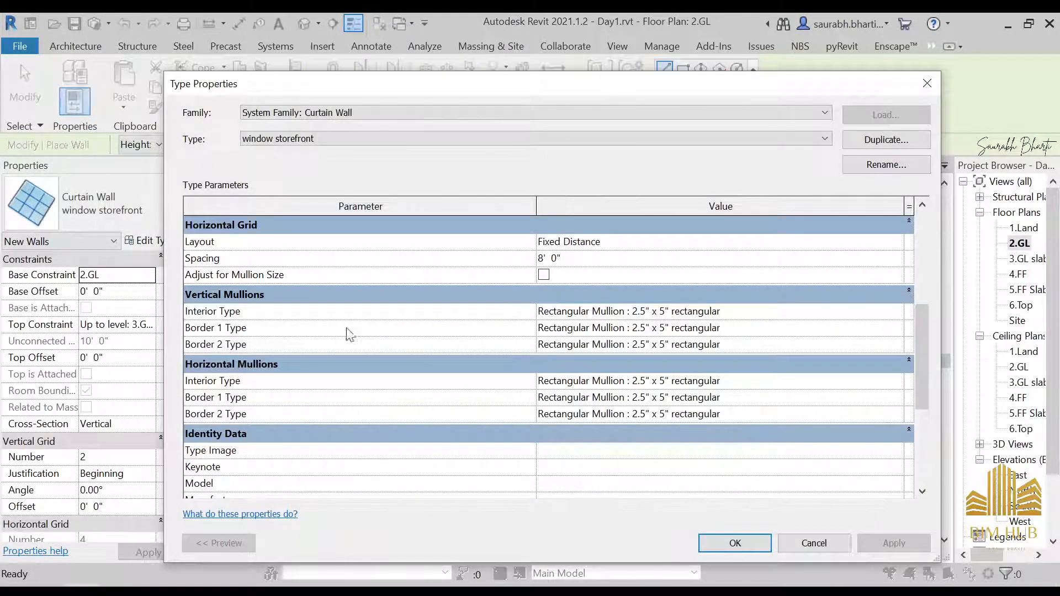
{"action": "left_click", "coordinate": [895, 312]}
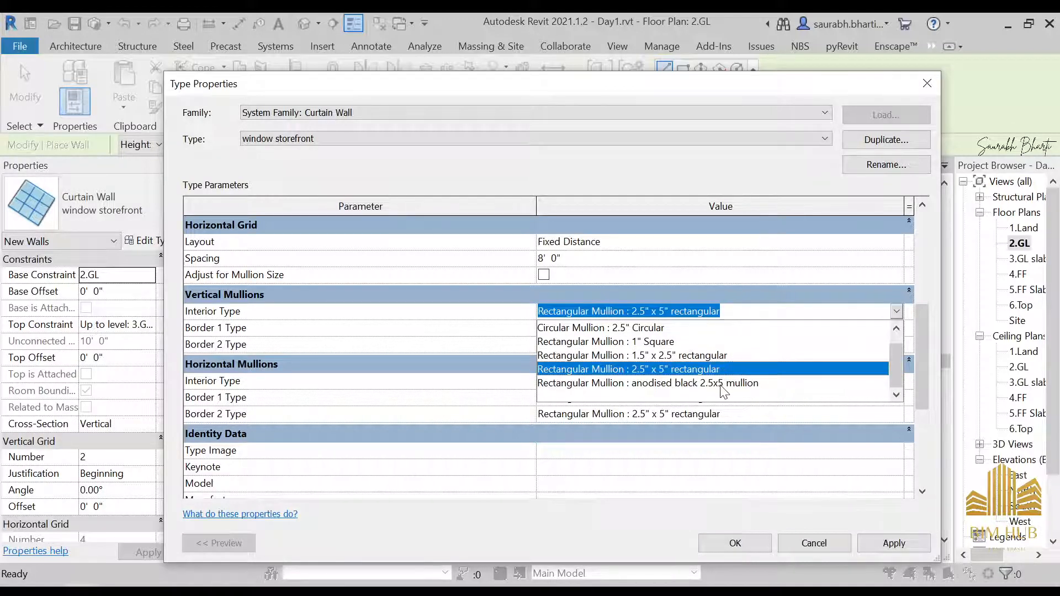
{"action": "left_click", "coordinate": [676, 383]}
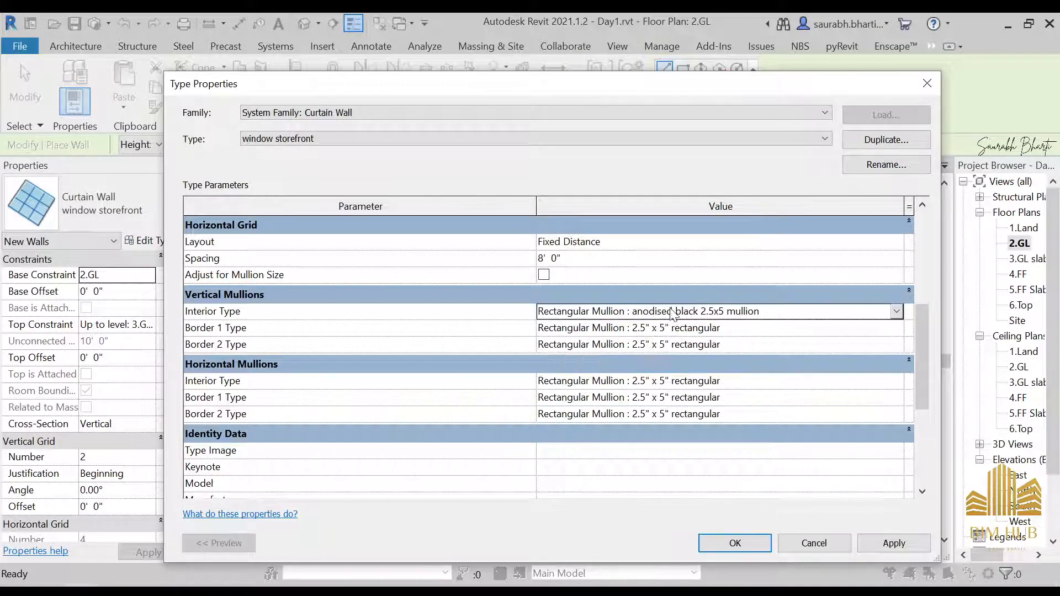
{"action": "left_click", "coordinate": [775, 314]}
{"action": "key", "text": "ctrl+x"}
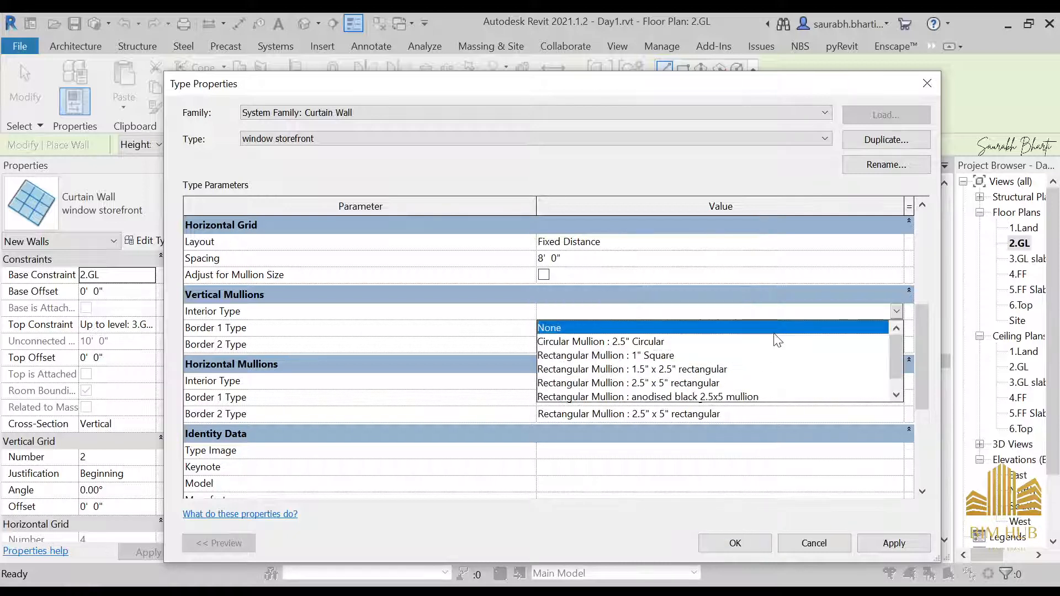
{"action": "left_click", "coordinate": [473, 327]}
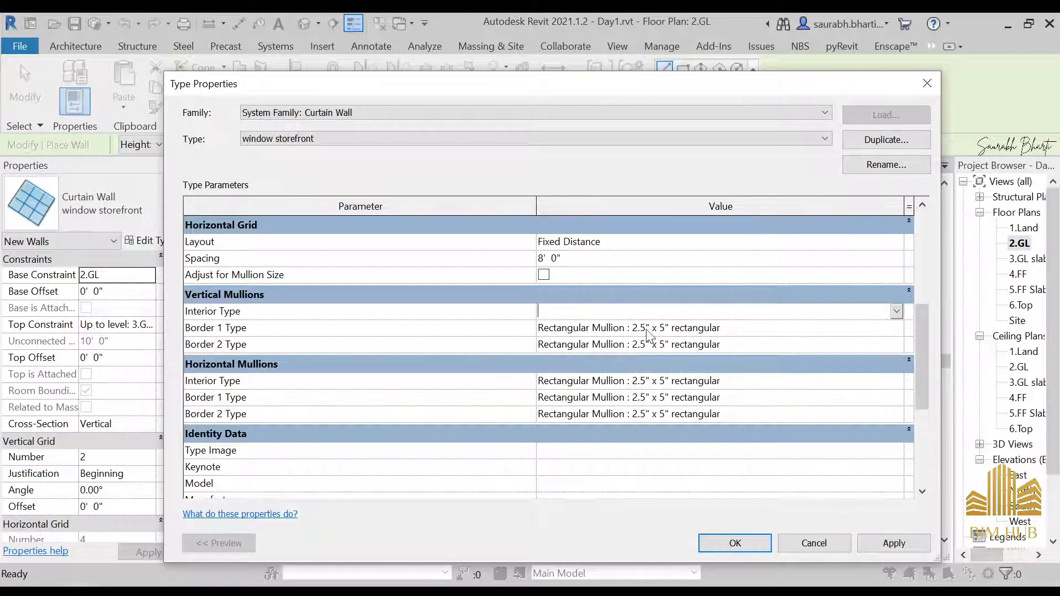
{"action": "left_click", "coordinate": [897, 312]}
{"action": "left_click", "coordinate": [730, 388]}
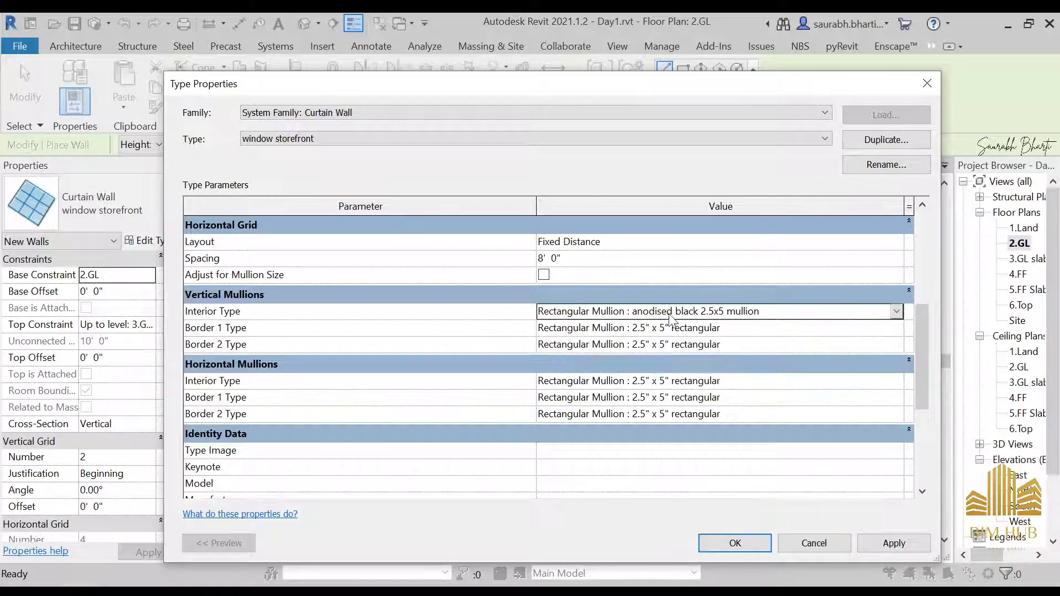
Step: Set the vertical mullion Border 1 and Border 2 types to Rectangular Mullion : anodised black 2.5x5 mullion
{"action": "left_click", "coordinate": [679, 328]}
{"action": "left_click_drag", "start_coordinate": [727, 328], "coordinate": [429, 332]}
{"action": "key", "text": "BackSpace"}
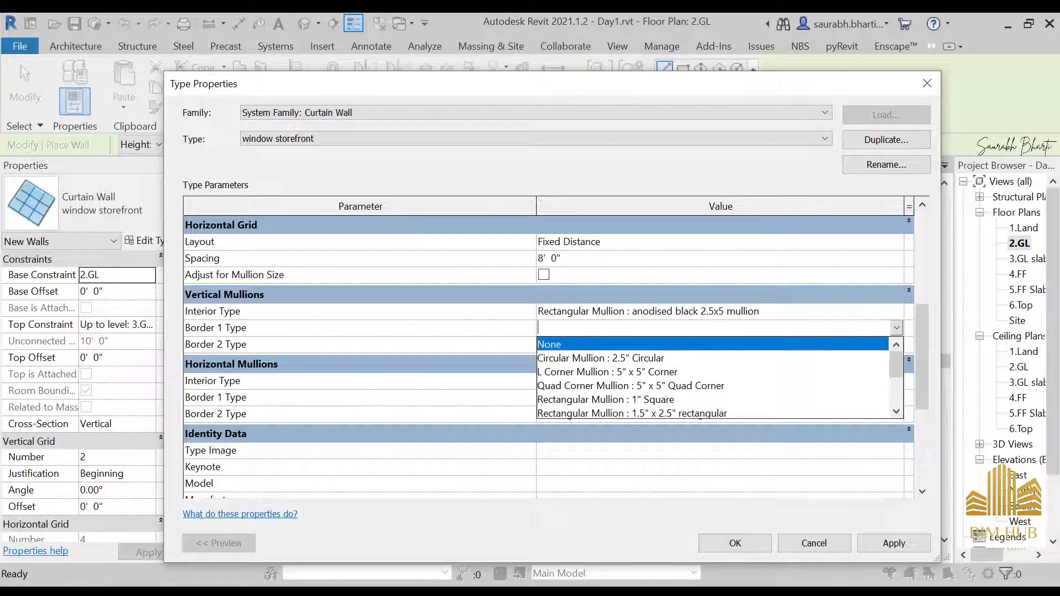
{"action": "scroll", "coordinate": [696, 398], "scroll_direction": "down", "scroll_amount": 2}
{"action": "left_click", "coordinate": [696, 373]}
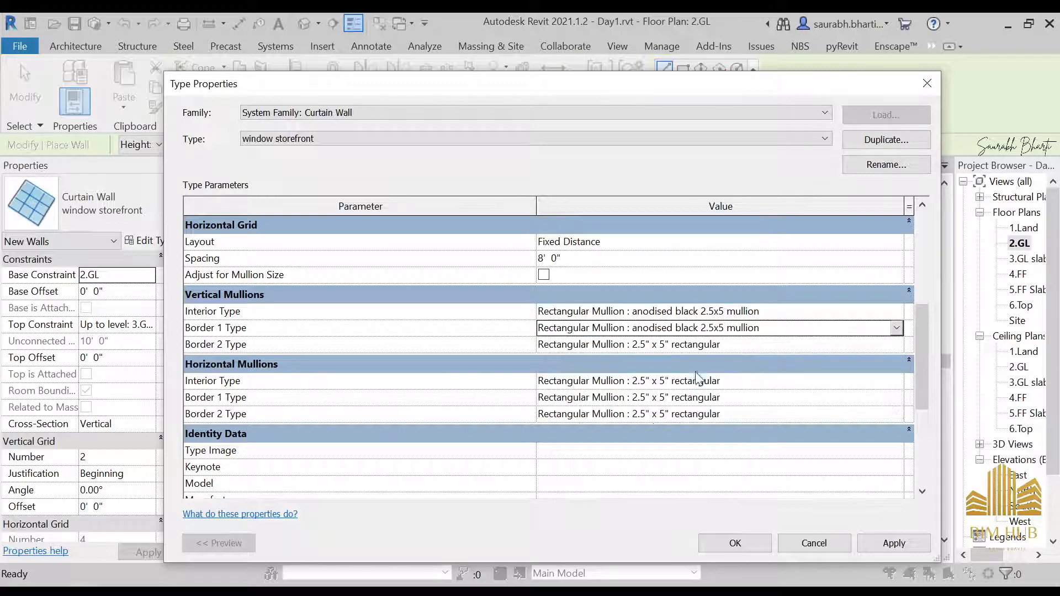
{"action": "left_click", "coordinate": [702, 330]}
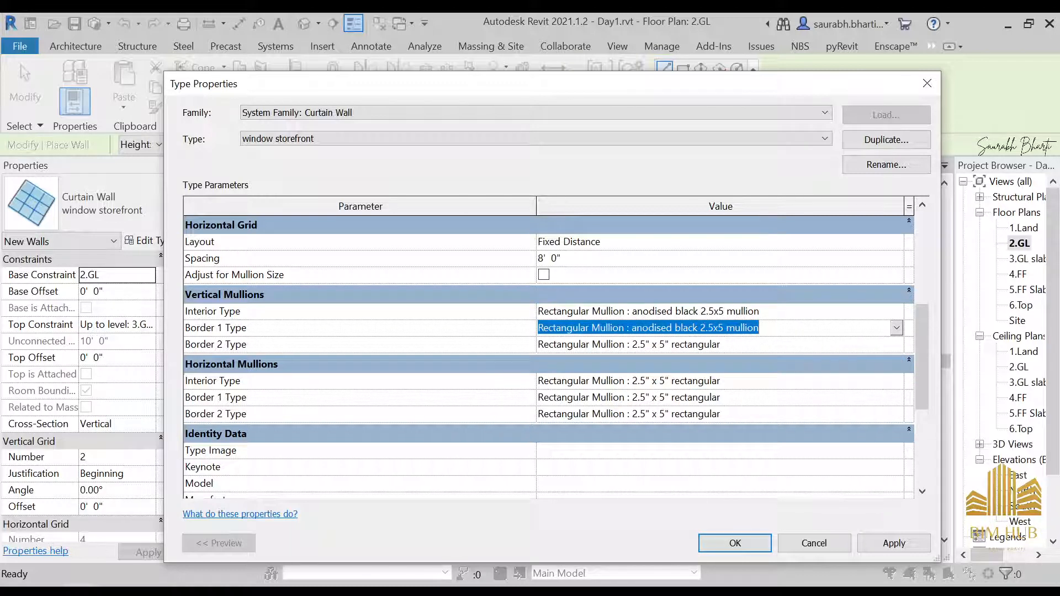
{"action": "left_click", "coordinate": [723, 345]}
{"action": "key", "text": "ctrl+v"}
{"action": "key", "text": "Return"}
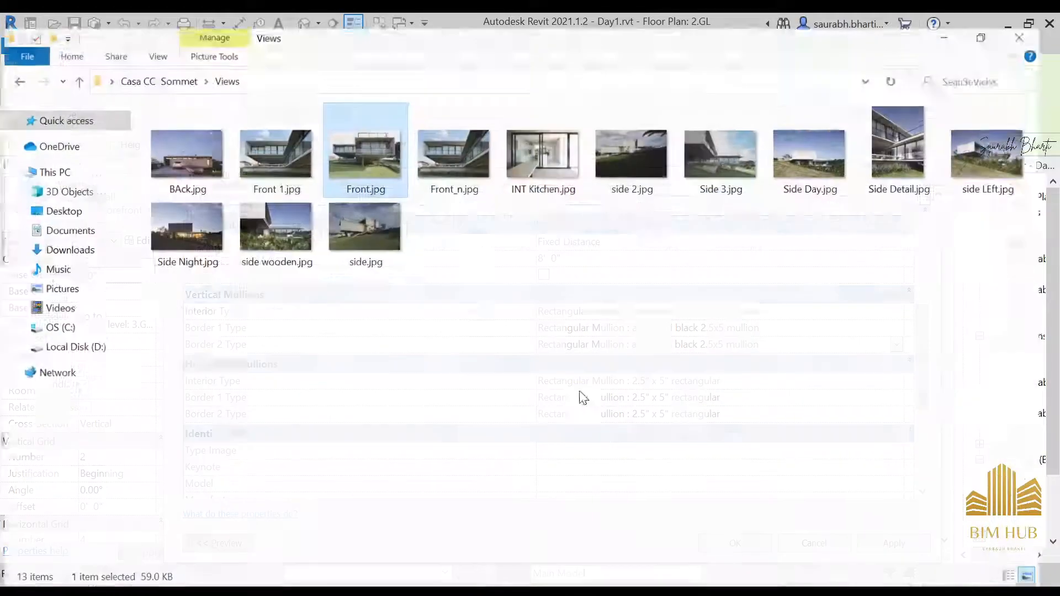
Step: Check the Front.jpg reference photo of the house
{"action": "double_click", "coordinate": [353, 160]}
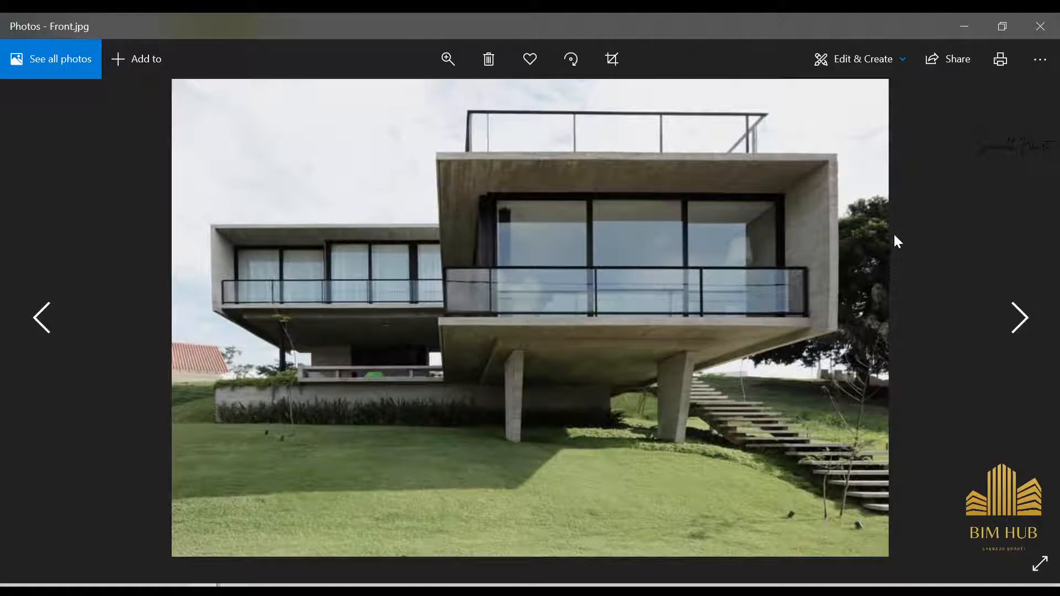
{"action": "left_click", "coordinate": [961, 34]}
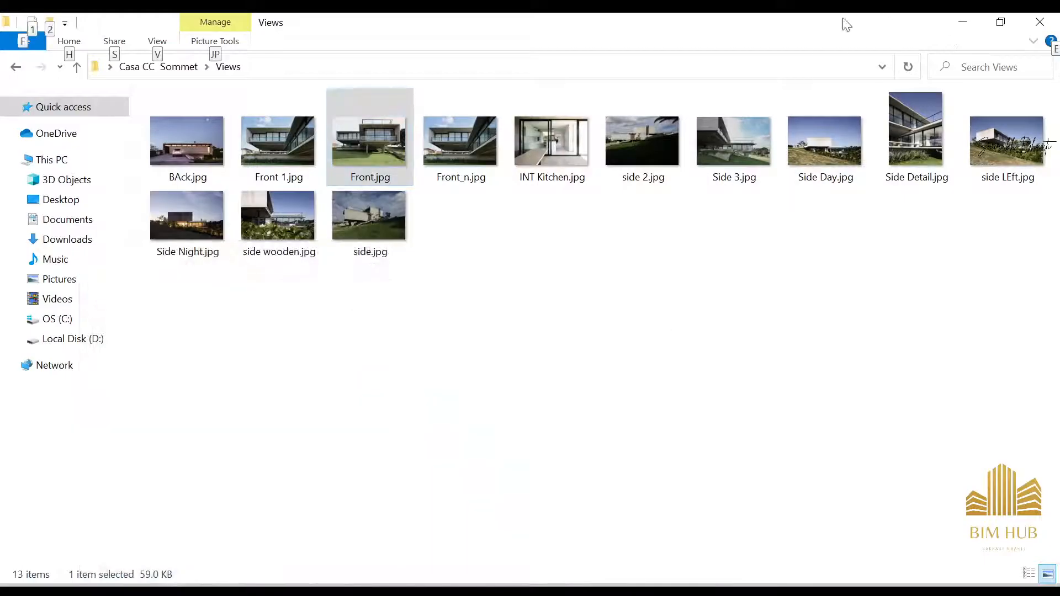
{"action": "left_click", "coordinate": [962, 21]}
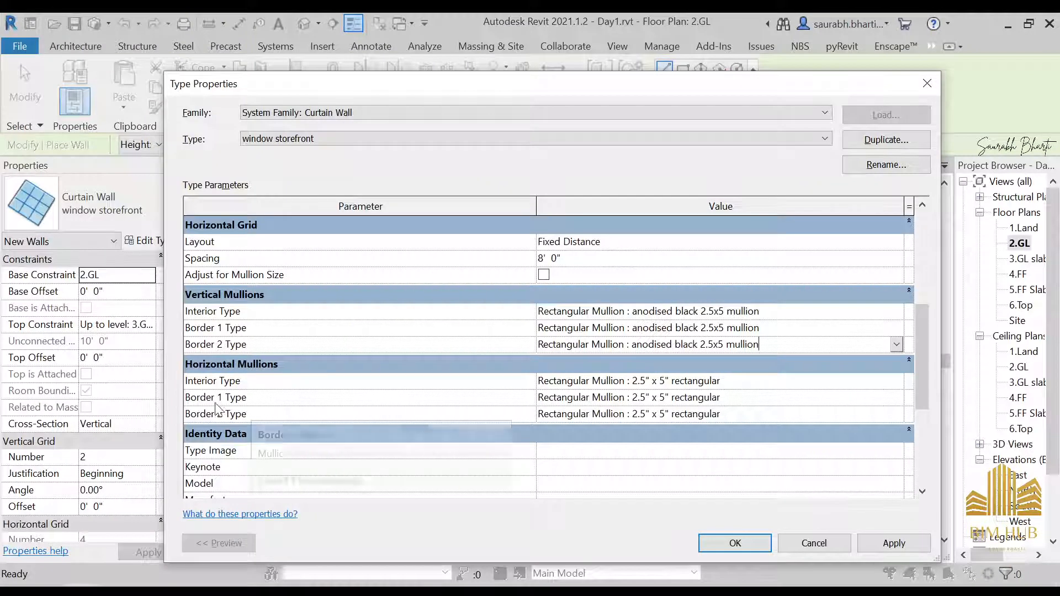
Step: Set the horizontal mullion Border 1 and Border 2 types to Rectangular Mullion : anodised black 2.5x5 mullion
{"action": "left_click", "coordinate": [846, 402]}
{"action": "key", "text": "ctrl+v"}
{"action": "key", "text": "Return"}
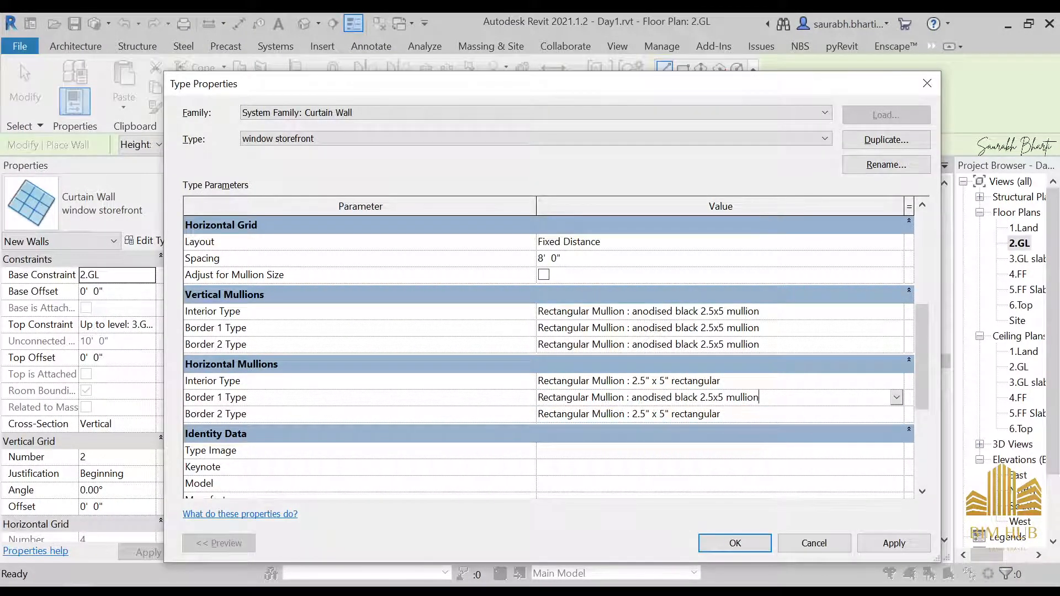
{"action": "left_click", "coordinate": [774, 420]}
{"action": "key", "text": "ctrl+v"}
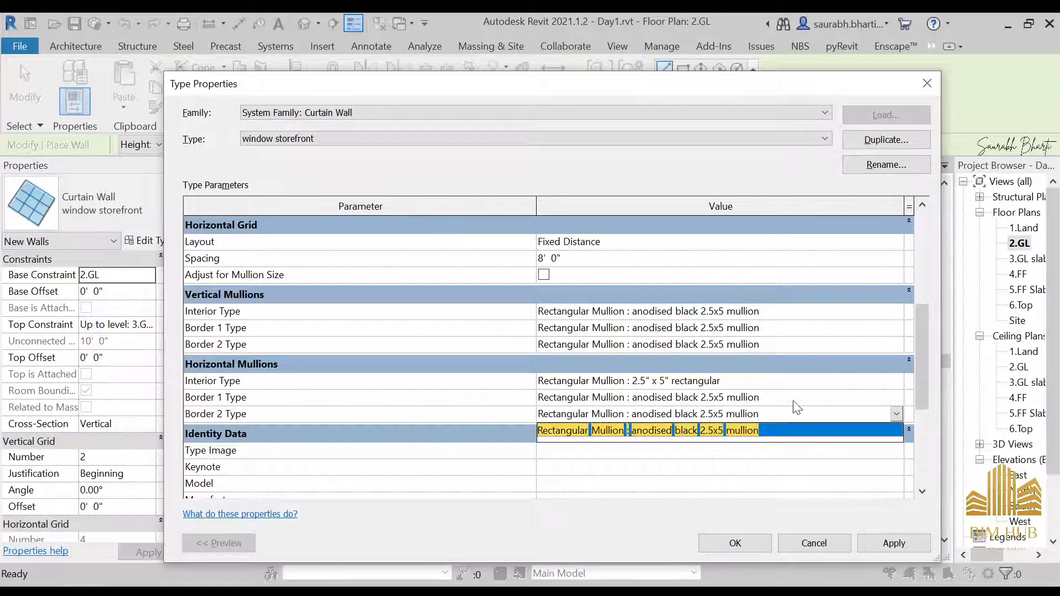
{"action": "key", "text": "Return"}
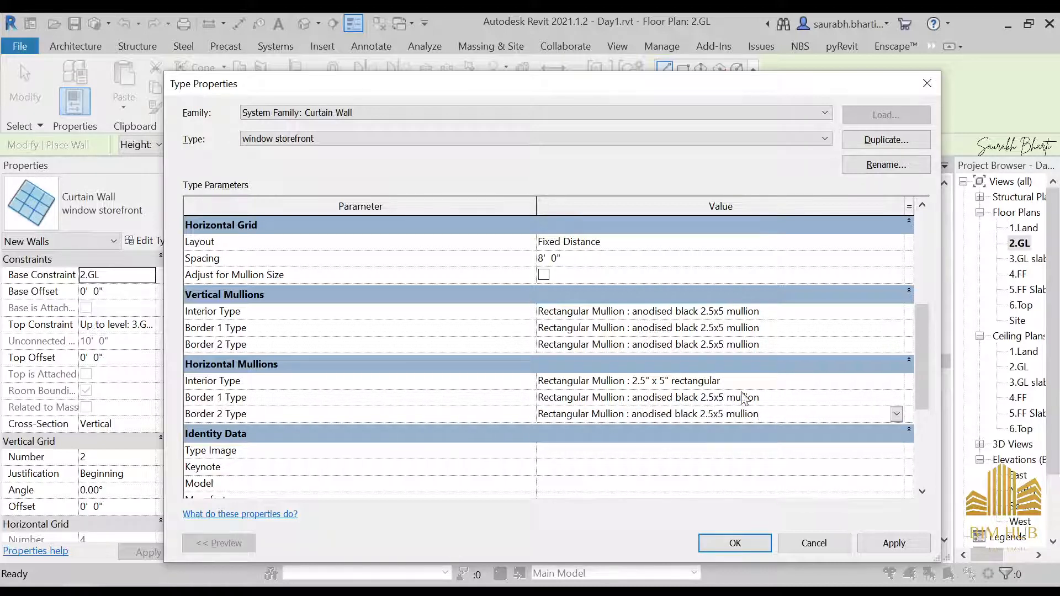
Step: Set the horizontal mullion interior type to None, apply, delete the affected mullions and close the type dialog
{"action": "left_click", "coordinate": [767, 382]}
{"action": "left_click", "coordinate": [897, 382]}
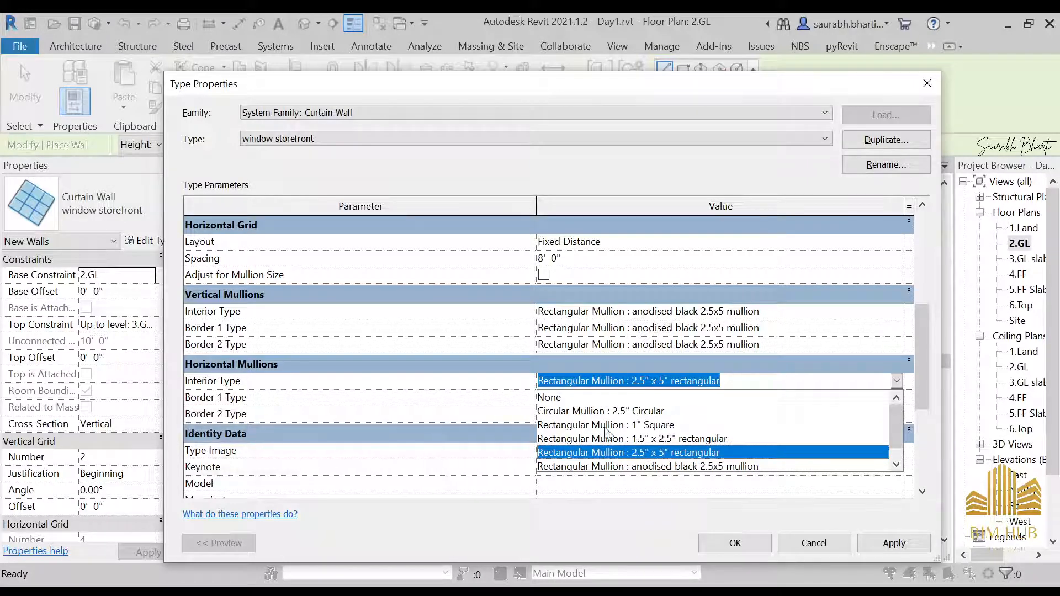
{"action": "left_click", "coordinate": [580, 397]}
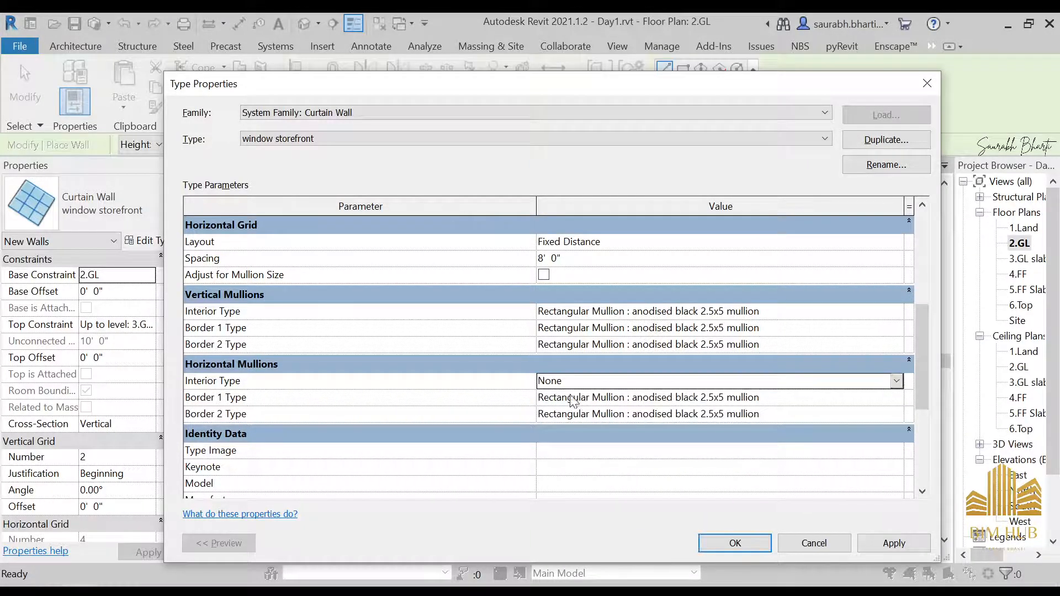
{"action": "left_click", "coordinate": [910, 543]}
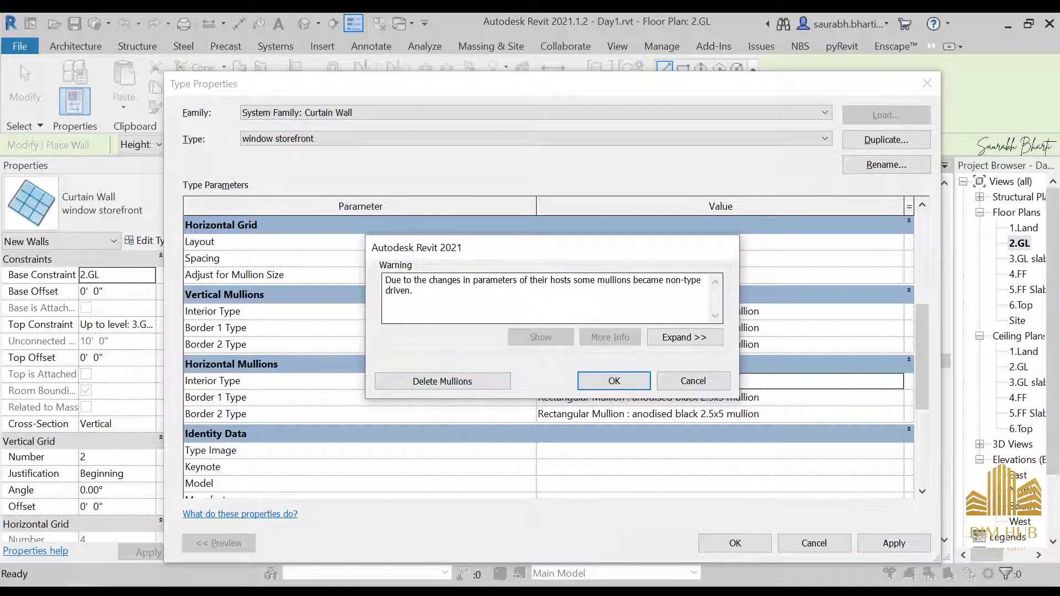
{"action": "left_click_drag", "start_coordinate": [404, 280], "coordinate": [598, 280]}
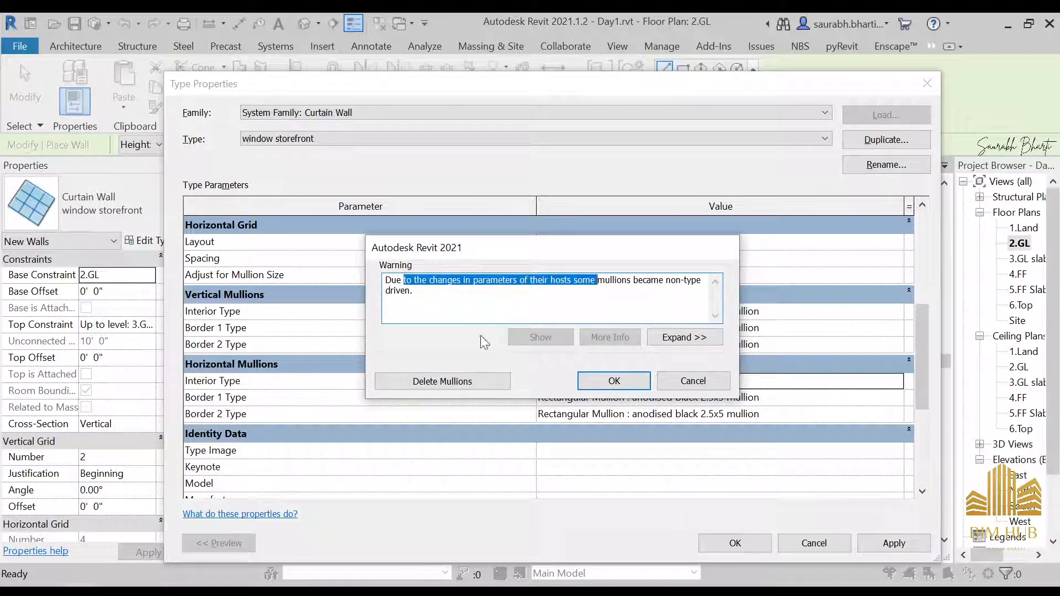
{"action": "left_click", "coordinate": [441, 381]}
{"action": "left_click", "coordinate": [735, 543]}
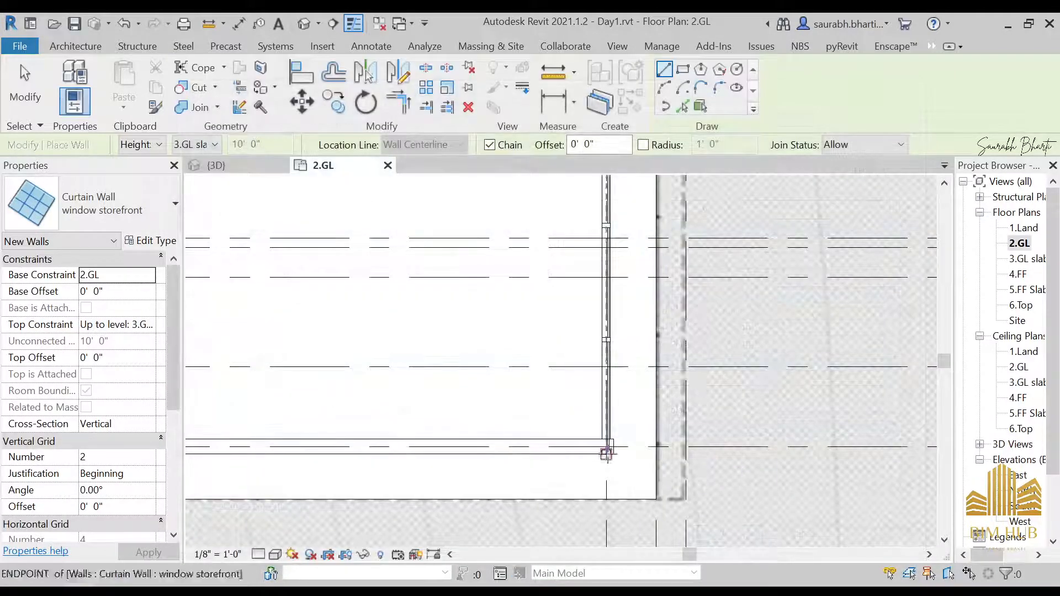
Step: In the 3D view, remove the top horizontal curtain grid segment from the storefront curtain wall
{"action": "left_click", "coordinate": [304, 23]}
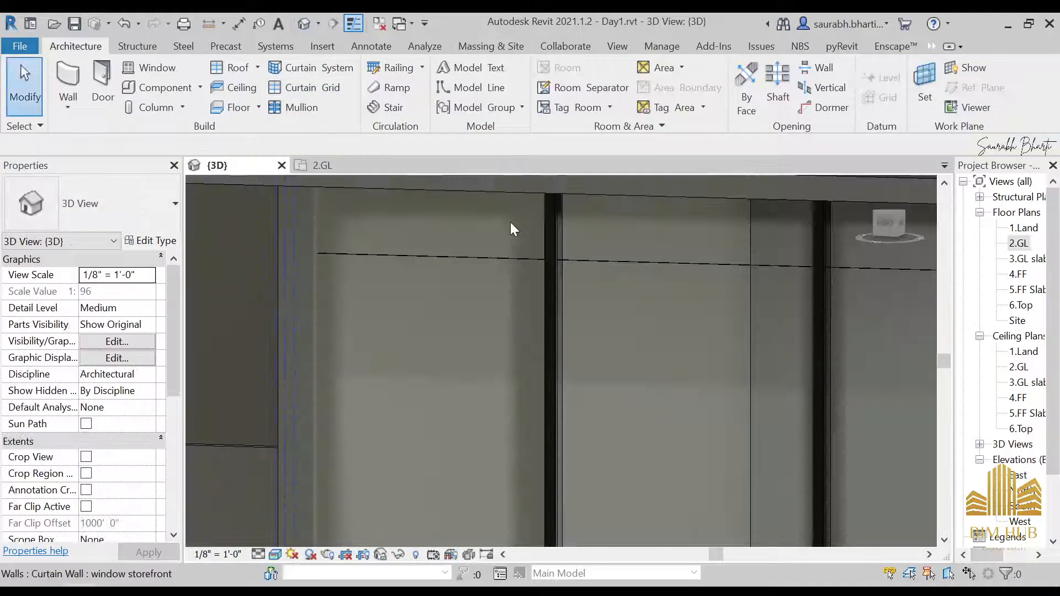
{"action": "scroll", "coordinate": [510, 222], "scroll_direction": "down", "scroll_amount": 3}
{"action": "left_click", "coordinate": [584, 262]}
{"action": "middle_click_drag", "start_coordinate": [492, 350], "coordinate": [659, 190], "text": "shift"}
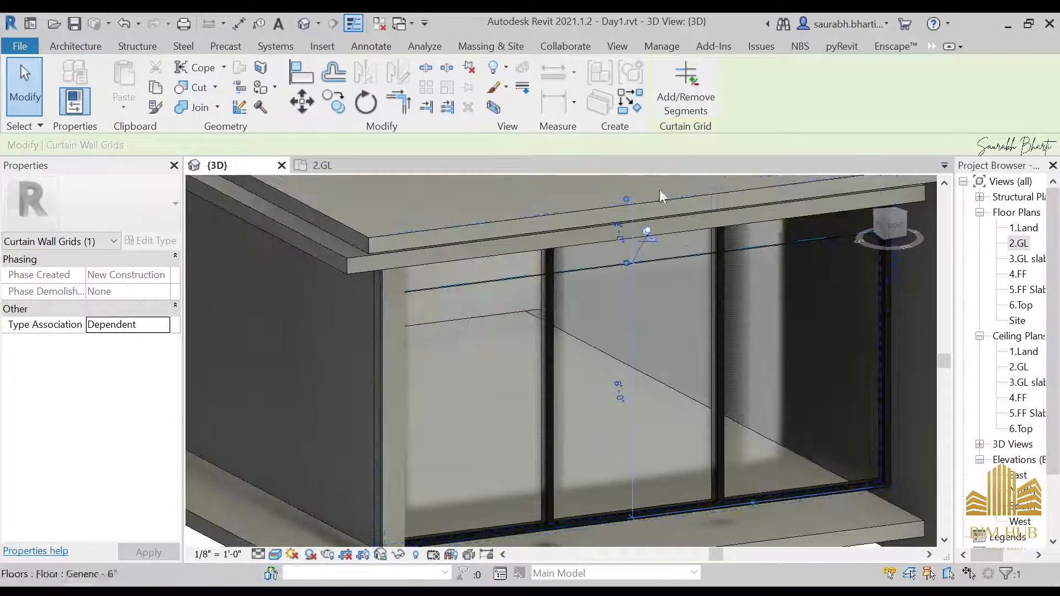
{"action": "left_click", "coordinate": [648, 234]}
{"action": "left_click", "coordinate": [686, 91]}
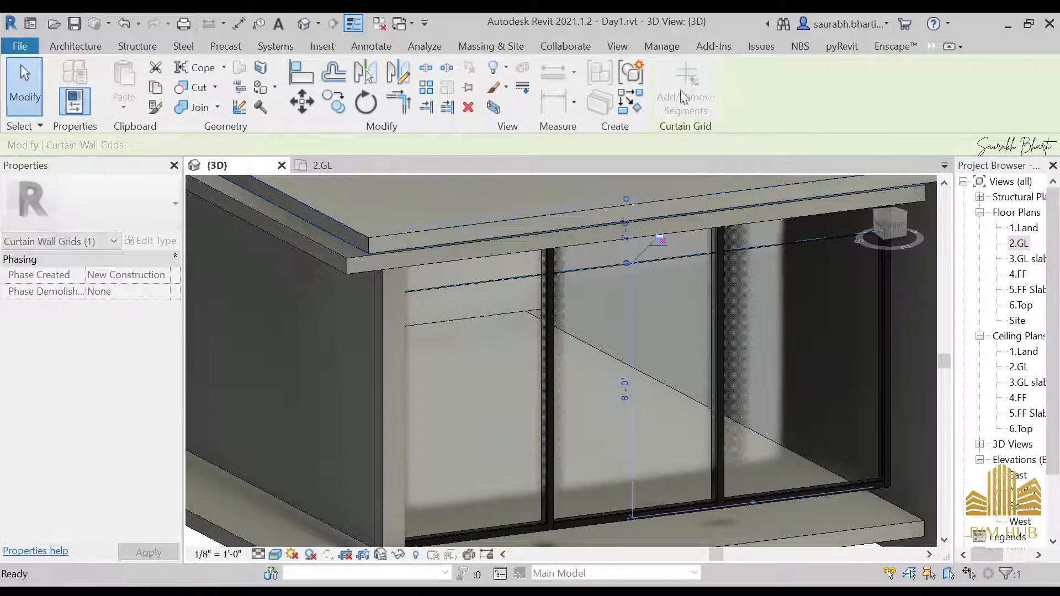
{"action": "left_click", "coordinate": [642, 264]}
{"action": "key", "text": "Escape"}
{"action": "key", "text": "Escape"}
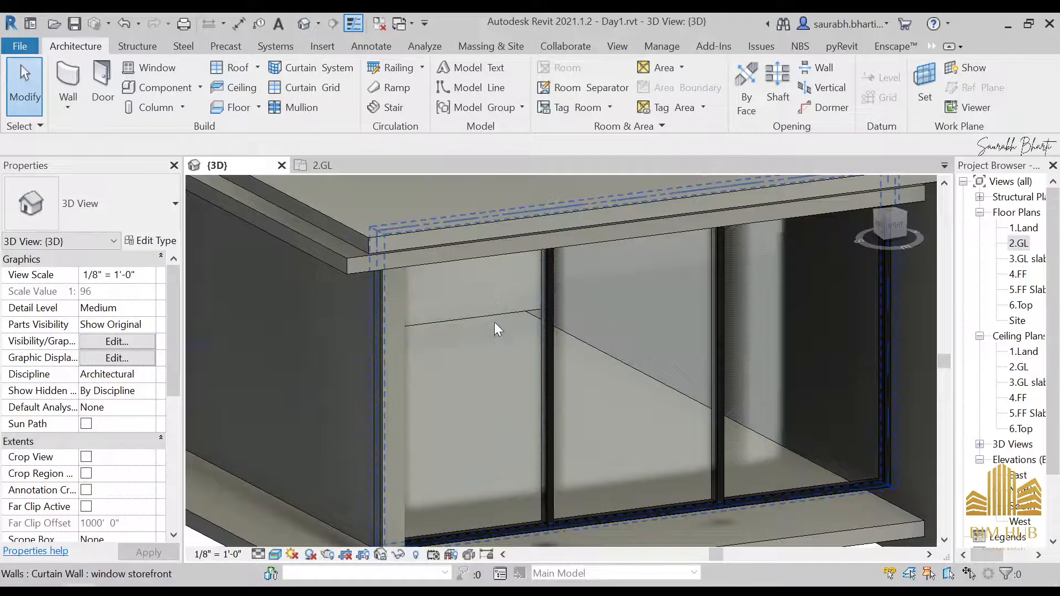
Step: Attach the top of the storefront curtain wall to the floor slab above it
{"action": "scroll", "coordinate": [498, 321], "scroll_direction": "down", "scroll_amount": 3}
{"action": "middle_click_drag", "start_coordinate": [525, 328], "coordinate": [445, 310], "text": "shift"}
{"action": "scroll", "coordinate": [475, 290], "scroll_direction": "up", "scroll_amount": 4}
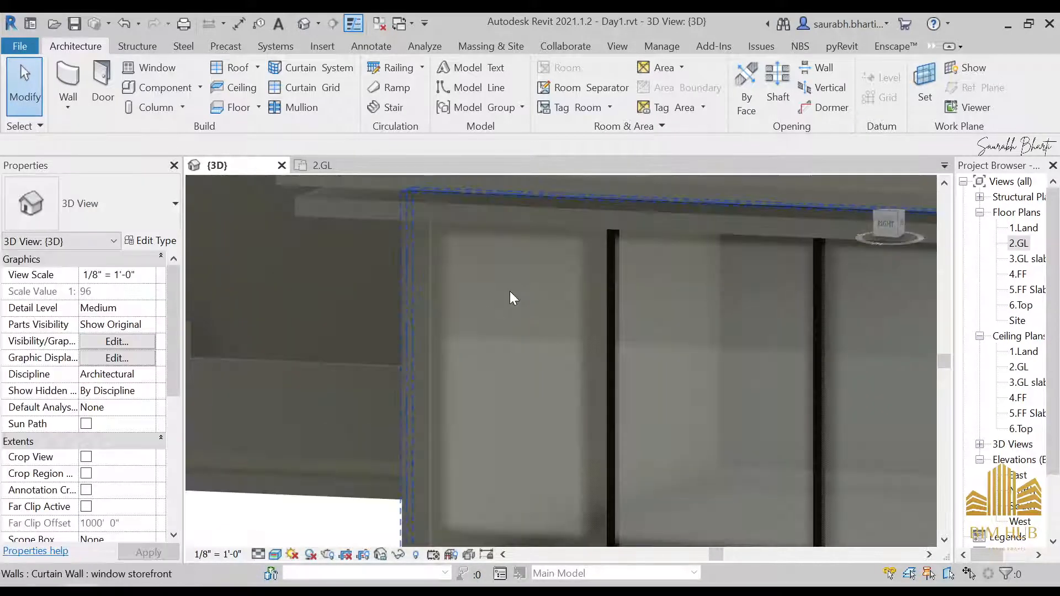
{"action": "middle_click_drag", "start_coordinate": [510, 290], "coordinate": [642, 287], "text": "shift"}
{"action": "scroll", "coordinate": [607, 307], "scroll_direction": "down", "scroll_amount": 3}
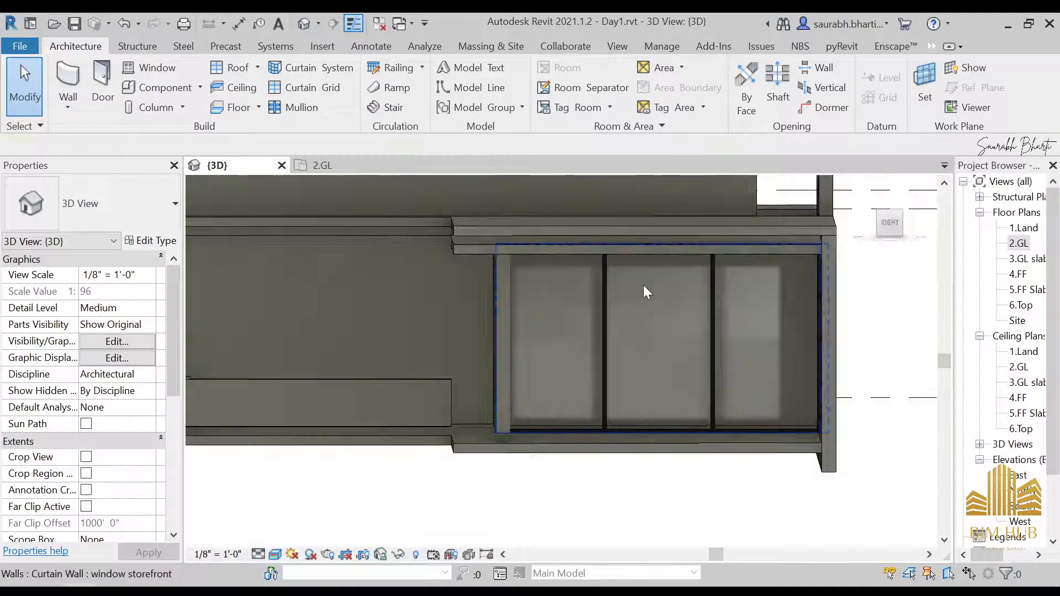
{"action": "left_click", "coordinate": [644, 285]}
{"action": "left_click", "coordinate": [886, 226]}
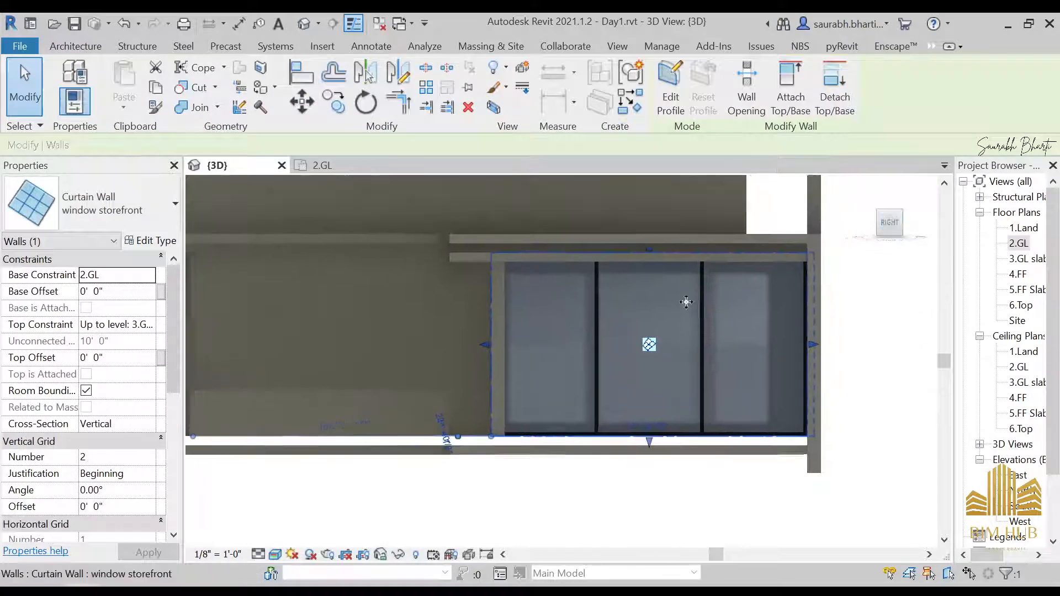
{"action": "middle_click_drag", "start_coordinate": [556, 317], "coordinate": [573, 251], "text": "shift"}
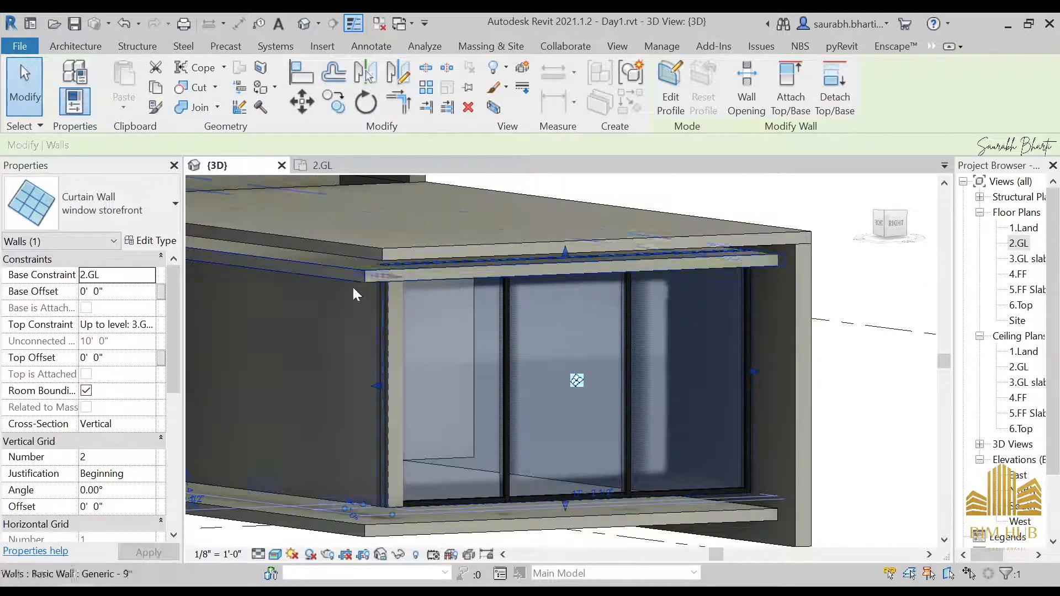
{"action": "middle_click_drag", "start_coordinate": [718, 301], "coordinate": [635, 300], "text": "shift"}
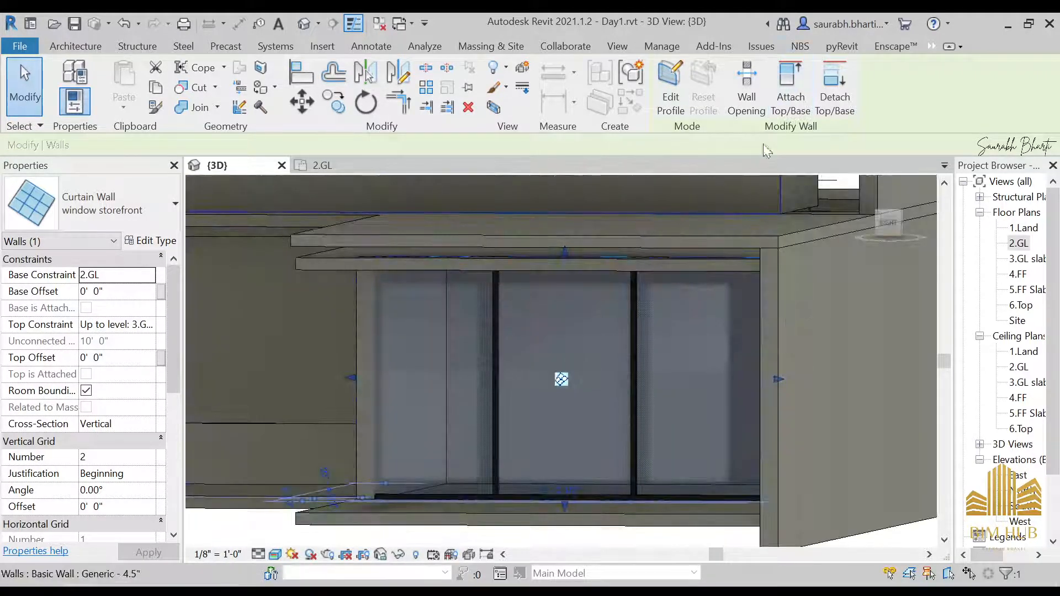
{"action": "left_click", "coordinate": [791, 85]}
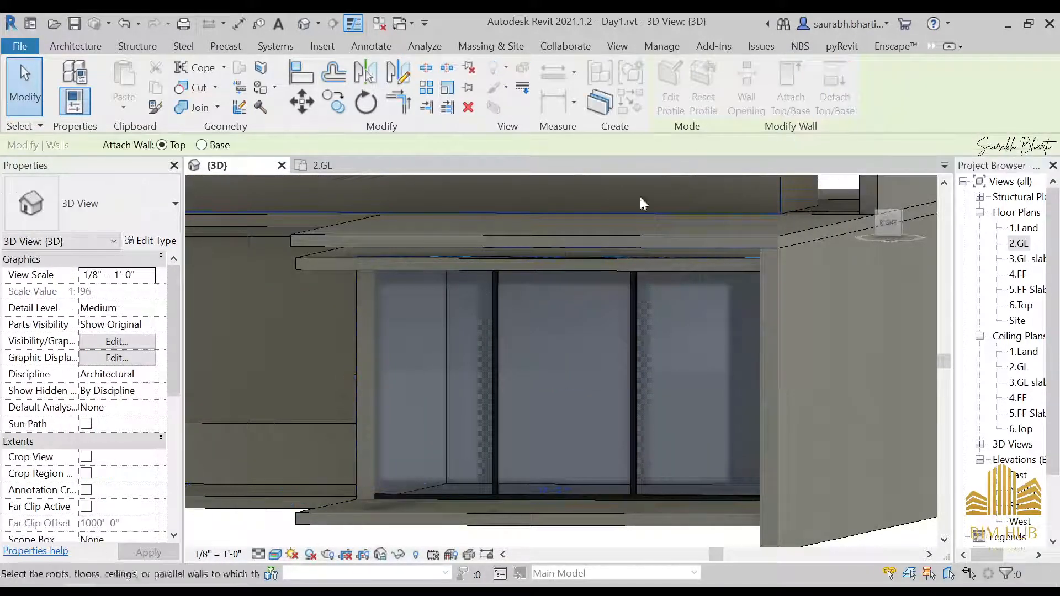
{"action": "left_click", "coordinate": [596, 263]}
{"action": "left_click", "coordinate": [774, 556]}
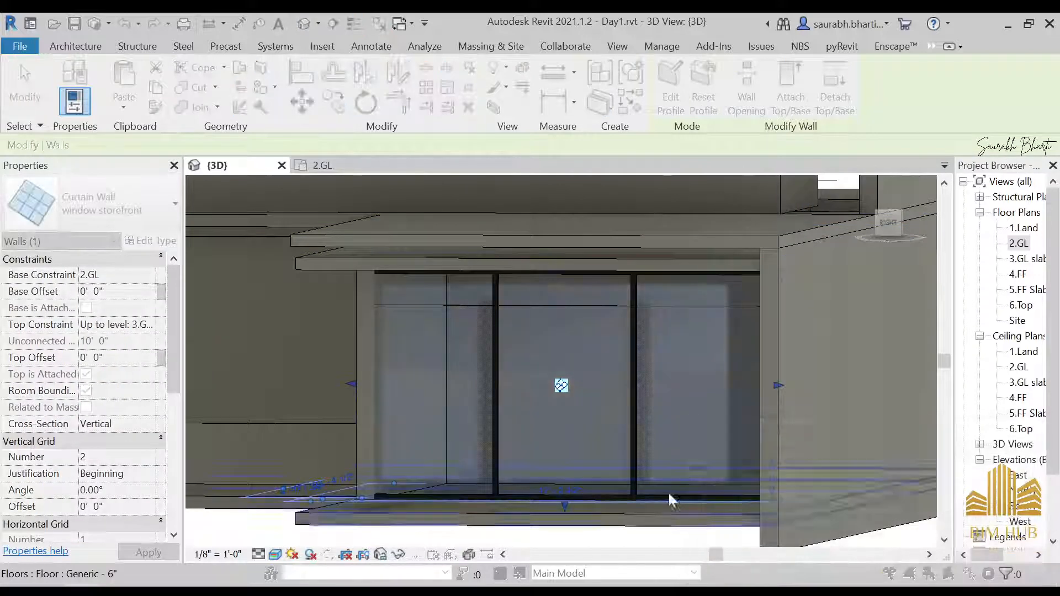
{"action": "mouse_move", "coordinate": [585, 409]}
{"action": "middle_mouse_down", "text": "shift"}
{"action": "mouse_move", "coordinate": [576, 375]}
{"action": "mouse_move", "coordinate": [597, 316]}
{"action": "mouse_move", "coordinate": [572, 309]}
{"action": "mouse_move", "coordinate": [514, 379]}
{"action": "mouse_move", "coordinate": [564, 431]}
{"action": "mouse_move", "coordinate": [387, 389]}
{"action": "mouse_move", "coordinate": [468, 396]}
{"action": "mouse_move", "coordinate": [475, 379]}
{"action": "mouse_move", "coordinate": [534, 414]}
{"action": "mouse_move", "coordinate": [584, 412]}
{"action": "middle_mouse_up", "text": "shift"}
{"action": "key", "text": "Escape"}
Step: Edit the profile of the adjoining Generic - 9" wall, pulling its end edge slightly inward and removing the constraints
{"action": "left_click", "coordinate": [404, 367]}
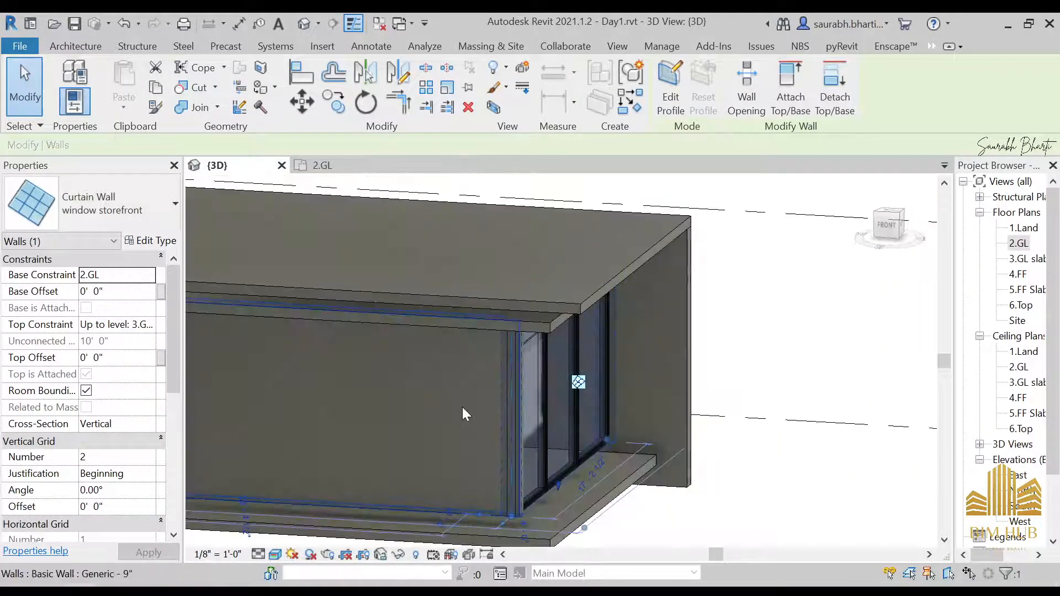
{"action": "left_click", "coordinate": [481, 407]}
{"action": "middle_click_drag", "start_coordinate": [488, 407], "coordinate": [552, 322], "text": "shift"}
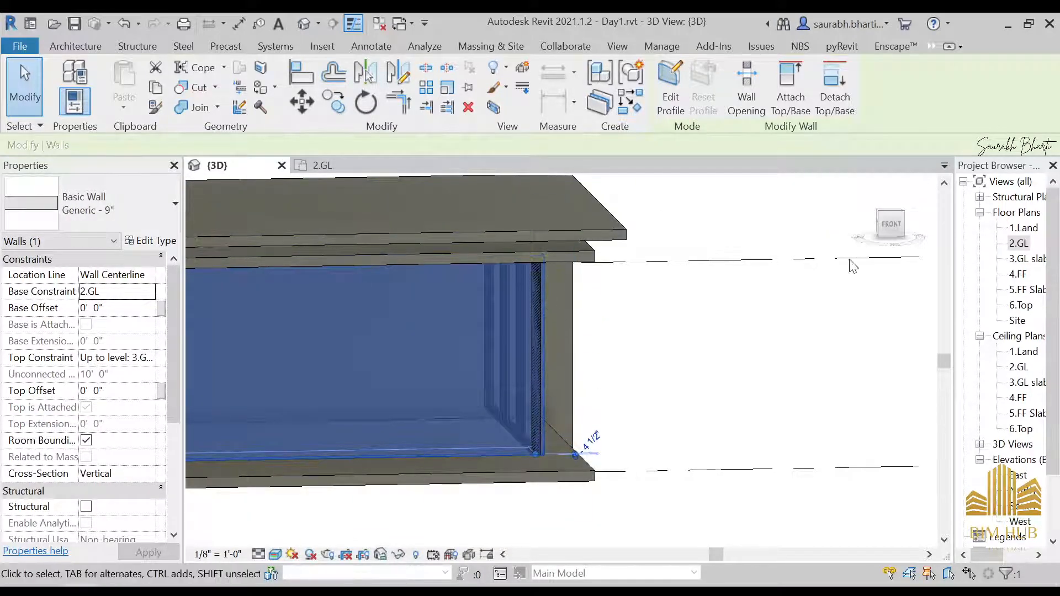
{"action": "left_click", "coordinate": [890, 224]}
{"action": "double_click", "coordinate": [748, 353]}
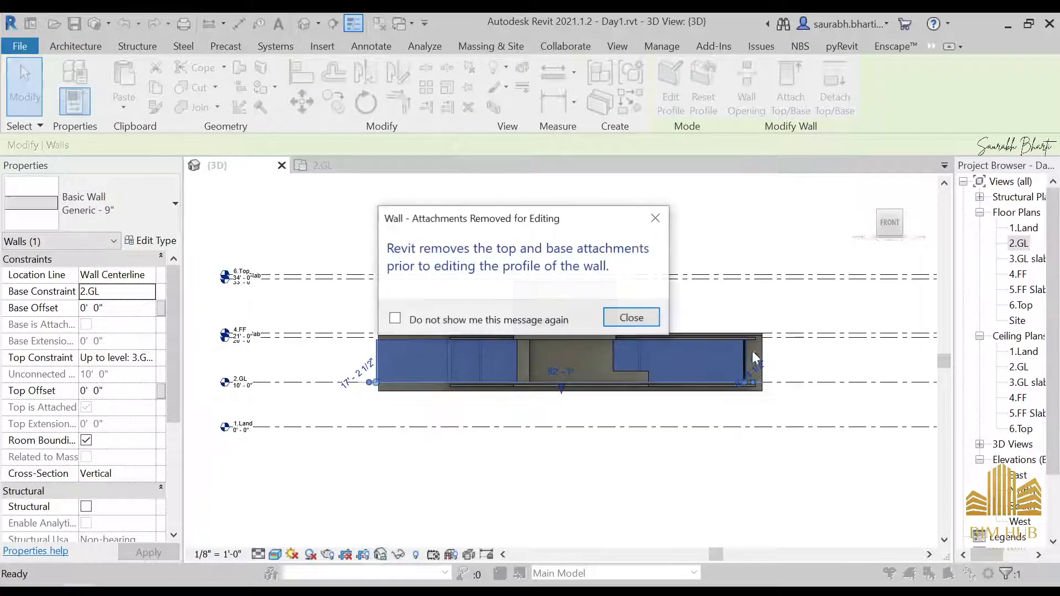
{"action": "left_click", "coordinate": [629, 315]}
{"action": "scroll", "coordinate": [704, 366], "scroll_direction": "up", "scroll_amount": 10}
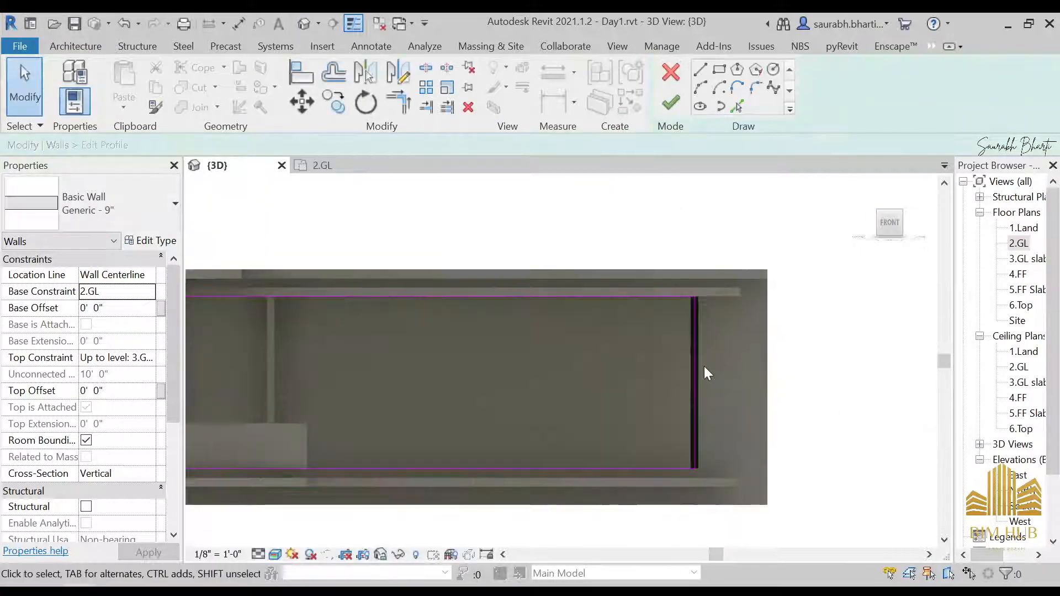
{"action": "left_click", "coordinate": [685, 375]}
{"action": "mouse_move", "coordinate": [687, 374]}
{"action": "left_mouse_down"}
{"action": "mouse_move", "coordinate": [627, 372]}
{"action": "mouse_move", "coordinate": [669, 374]}
{"action": "left_mouse_up"}
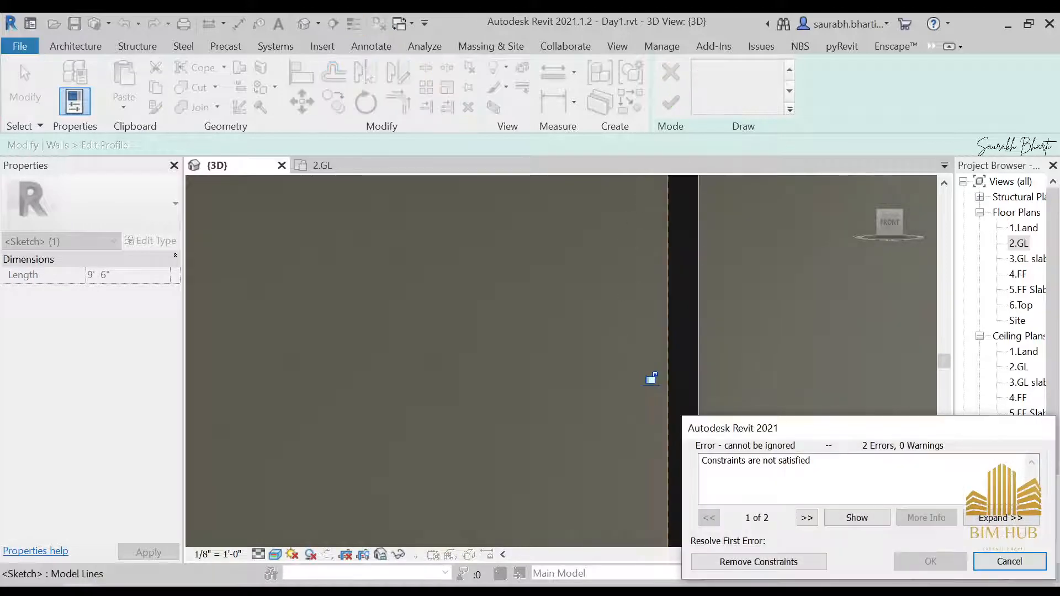
{"action": "left_click", "coordinate": [759, 562]}
{"action": "left_click", "coordinate": [671, 102]}
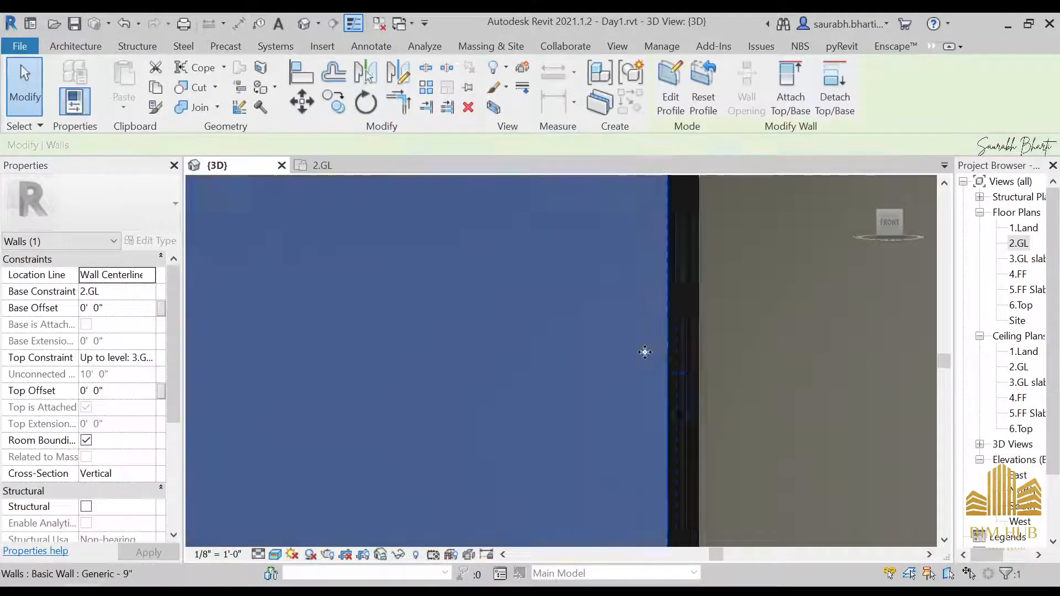
Step: Orbit around the model to inspect the storefront curtain wall and surrounding walls from several angles
{"action": "scroll", "coordinate": [700, 392], "scroll_direction": "down", "scroll_amount": 8}
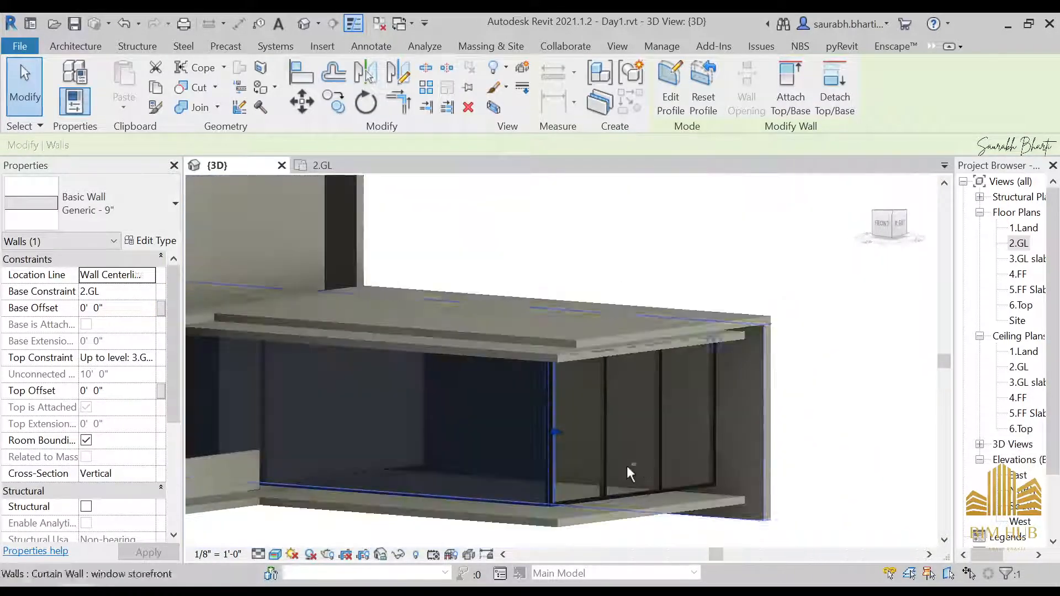
{"action": "key", "text": "Escape"}
{"action": "scroll", "coordinate": [604, 455], "scroll_direction": "down", "scroll_amount": 2}
{"action": "middle_click_drag", "start_coordinate": [604, 455], "coordinate": [818, 357], "text": "shift"}
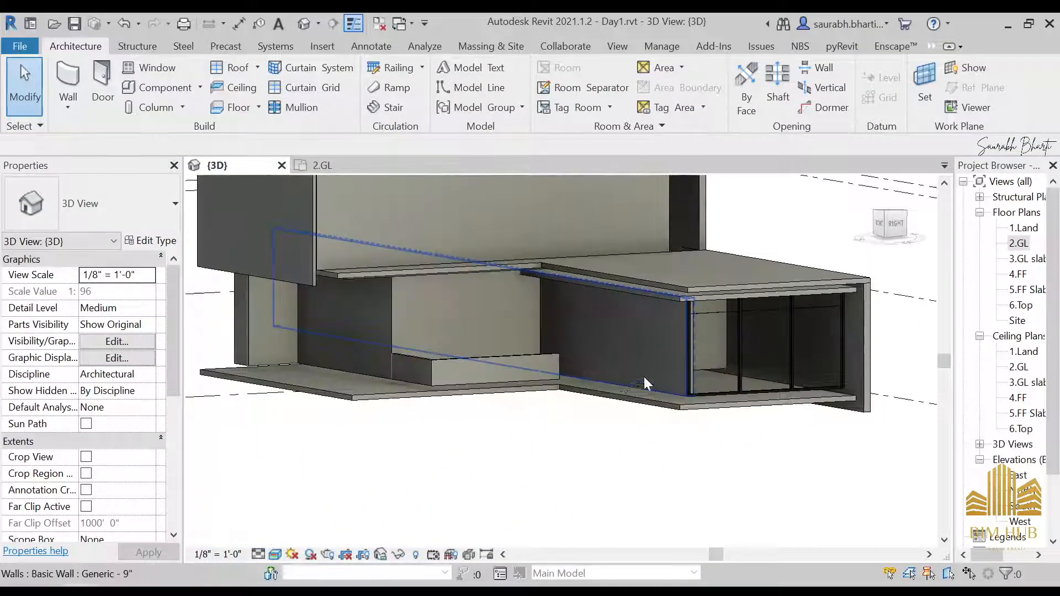
{"action": "scroll", "coordinate": [663, 373], "scroll_direction": "up", "scroll_amount": 2}
{"action": "scroll", "coordinate": [634, 367], "scroll_direction": "down", "scroll_amount": 3}
{"action": "middle_click_drag", "start_coordinate": [635, 376], "coordinate": [731, 400], "text": "shift"}
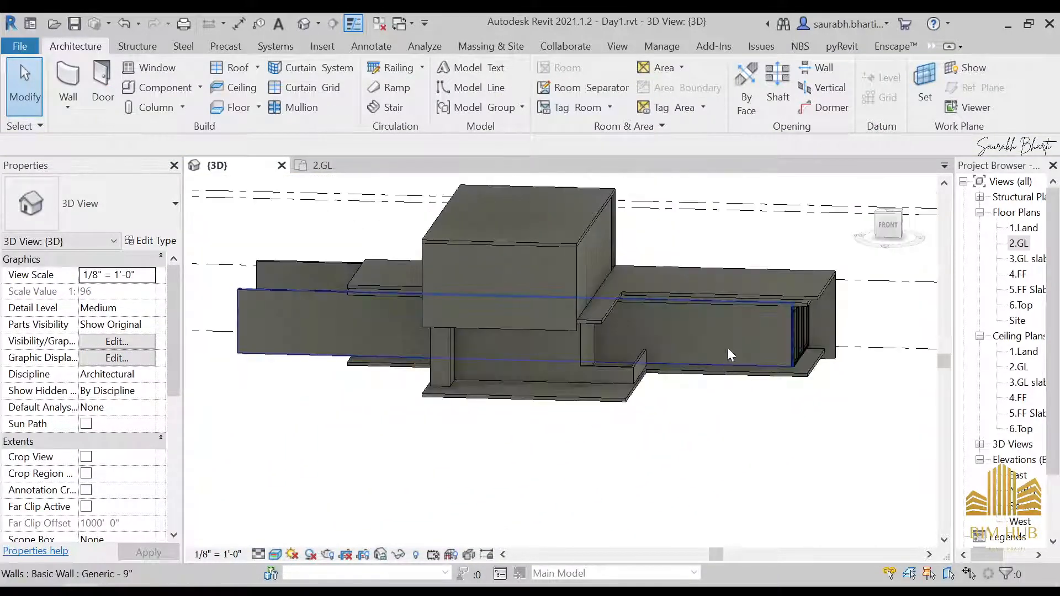
{"action": "scroll", "coordinate": [727, 347], "scroll_direction": "up", "scroll_amount": 5}
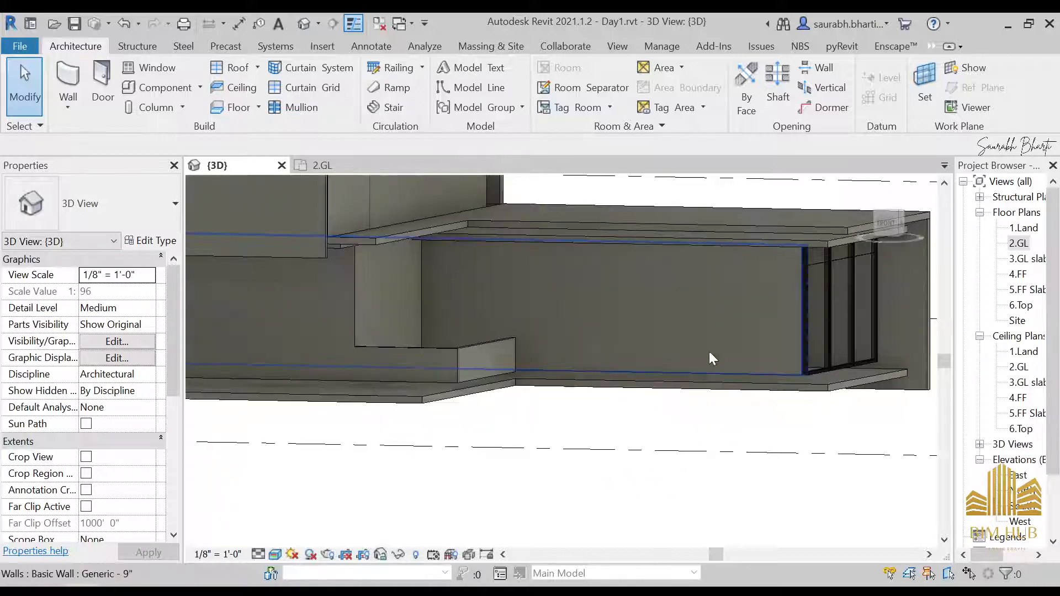
{"action": "scroll", "coordinate": [703, 355], "scroll_direction": "down", "scroll_amount": 3}
{"action": "middle_click_drag", "start_coordinate": [698, 359], "coordinate": [472, 372], "text": "shift"}
{"action": "scroll", "coordinate": [497, 375], "scroll_direction": "up", "scroll_amount": 1}
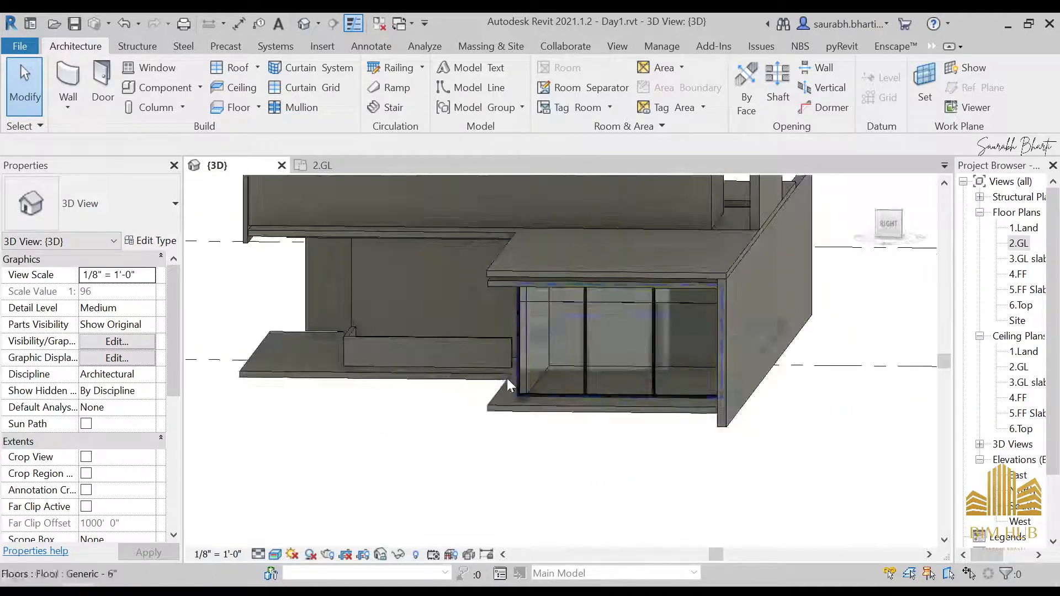
{"action": "scroll", "coordinate": [572, 385], "scroll_direction": "up", "scroll_amount": 6}
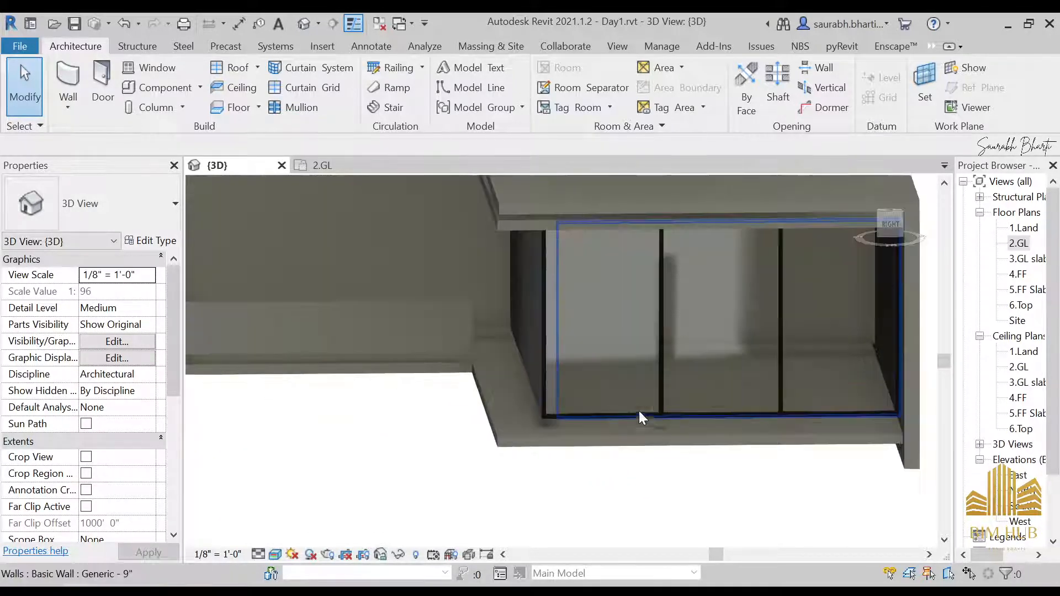
{"action": "middle_click_drag", "start_coordinate": [644, 409], "coordinate": [627, 364]}
{"action": "middle_click_drag", "start_coordinate": [626, 365], "coordinate": [622, 397]}
{"action": "scroll", "coordinate": [608, 356], "scroll_direction": "down", "scroll_amount": 3}
{"action": "scroll", "coordinate": [608, 358], "scroll_direction": "down", "scroll_amount": 1}
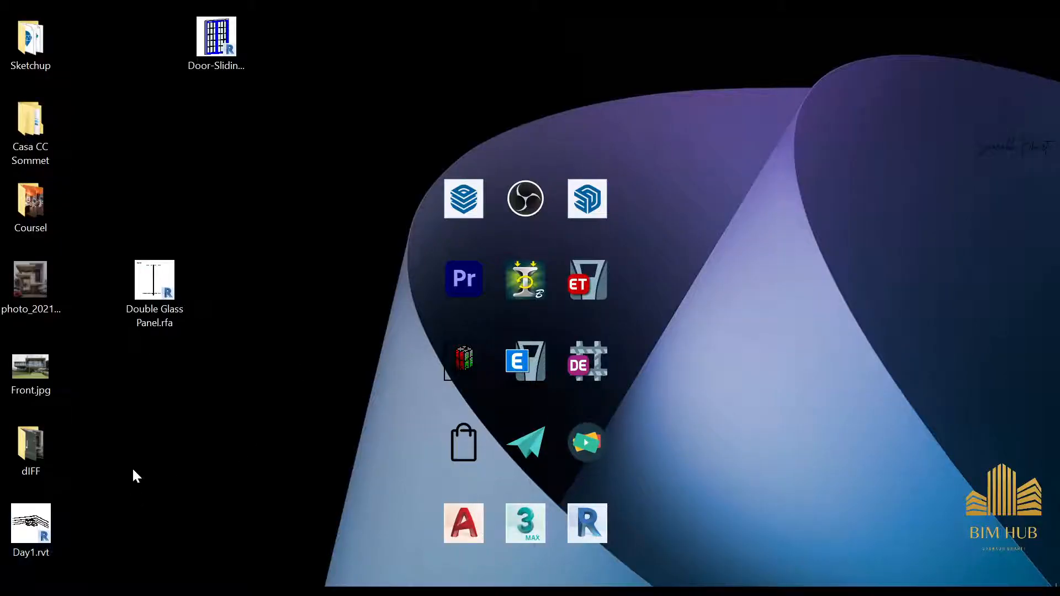
{"action": "left_click", "coordinate": [152, 290]}
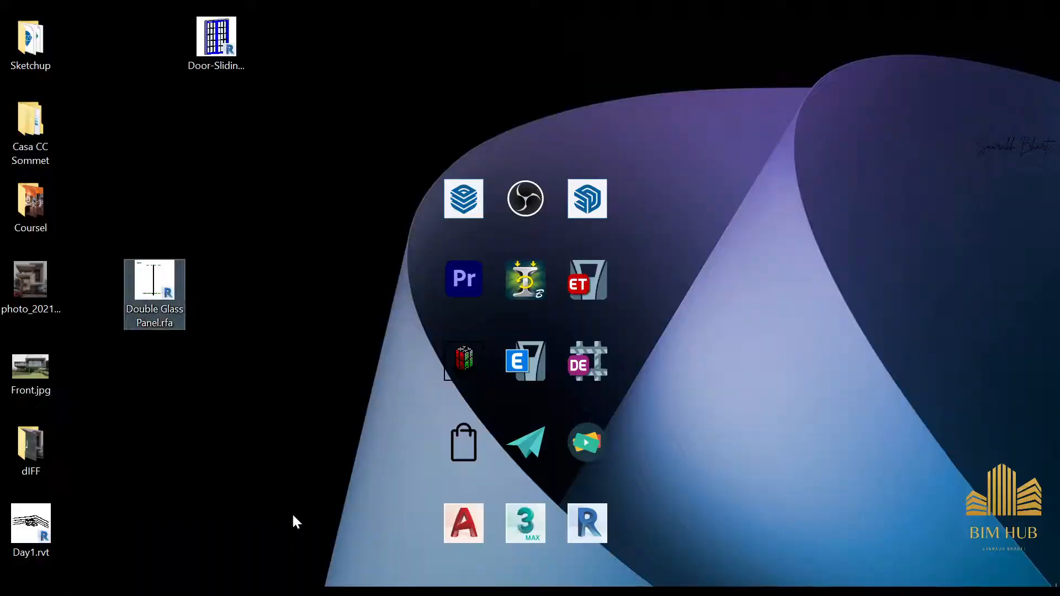
{"action": "left_click", "coordinate": [224, 357]}
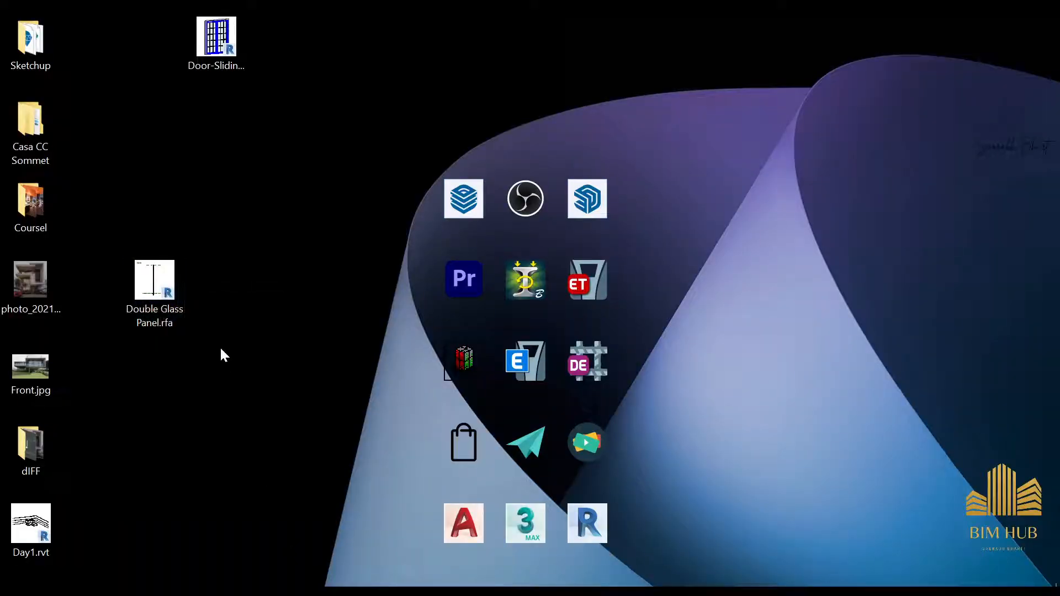
{"action": "mouse_move", "coordinate": [164, 303]}
{"action": "left_mouse_down"}
{"action": "mouse_move", "coordinate": [141, 446]}
{"action": "mouse_move", "coordinate": [175, 305]}
{"action": "left_mouse_up"}
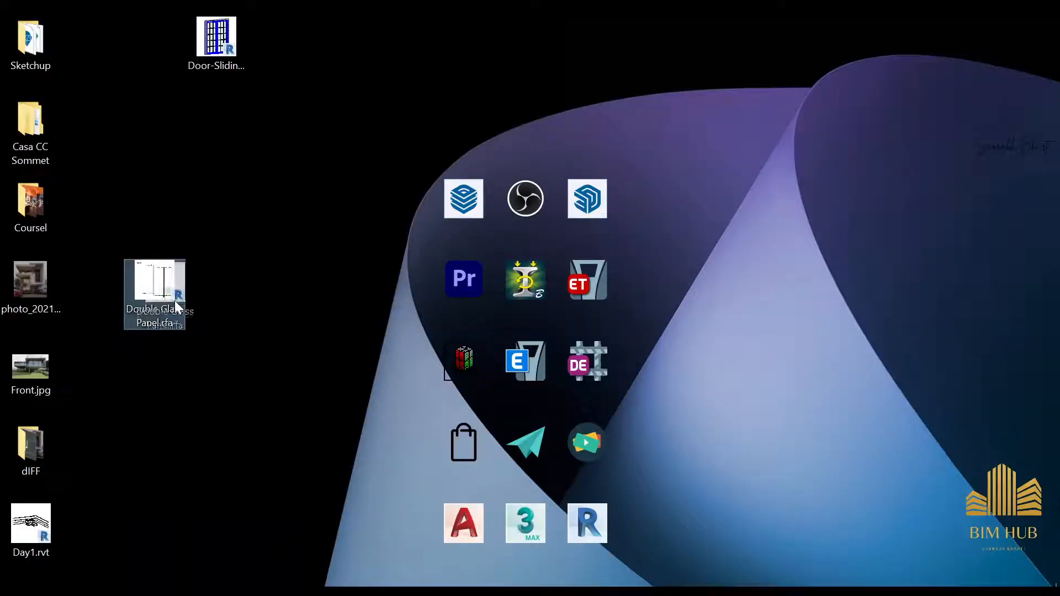
{"action": "left_click", "coordinate": [234, 232]}
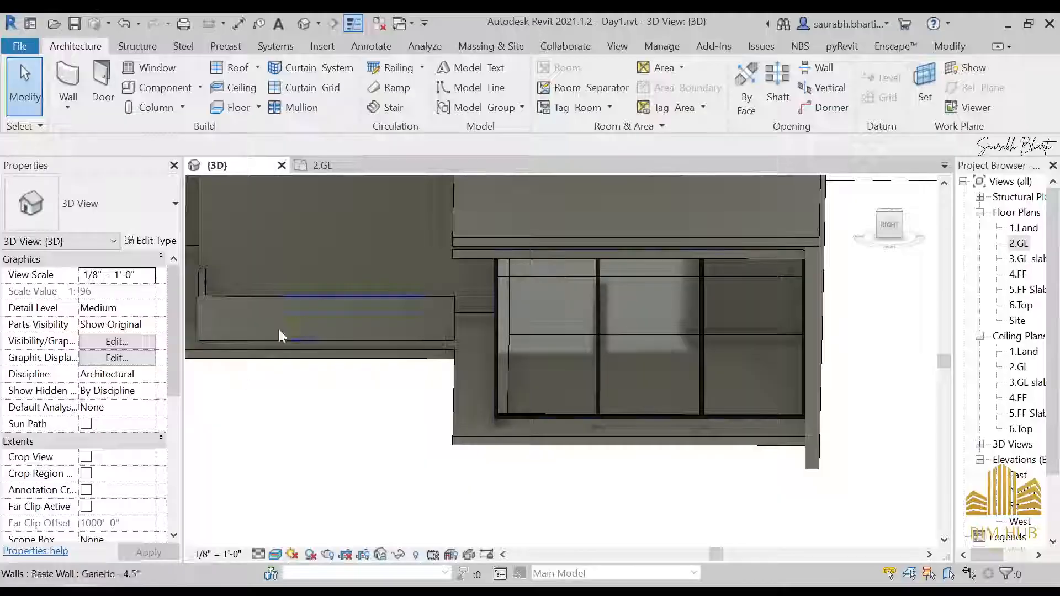
Step: Inspect the 2.GL floor slab beneath the storefront in the 3D view
{"action": "scroll", "coordinate": [280, 333], "scroll_direction": "down", "scroll_amount": 3}
{"action": "middle_click_drag", "start_coordinate": [541, 331], "coordinate": [539, 397], "text": "shift"}
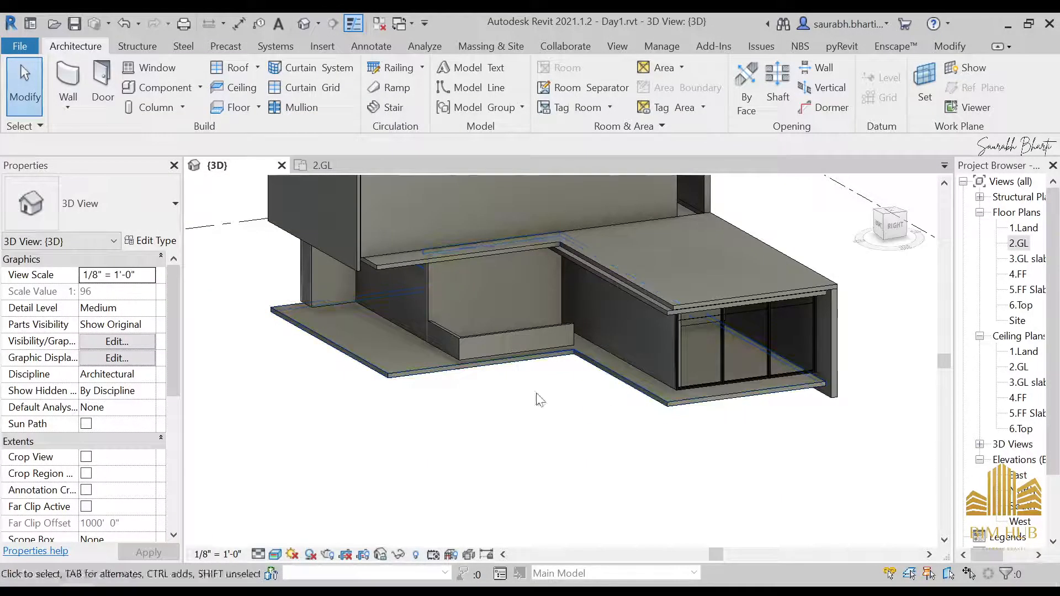
{"action": "left_click", "coordinate": [460, 378]}
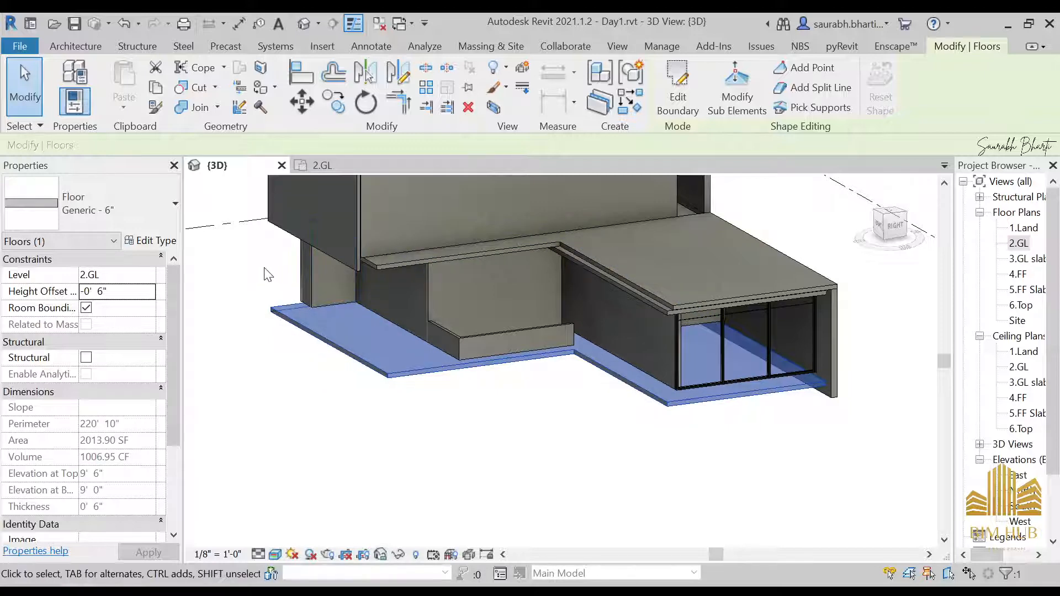
{"action": "left_click", "coordinate": [576, 400]}
{"action": "middle_click_drag", "start_coordinate": [706, 461], "coordinate": [690, 386], "text": "shift"}
{"action": "scroll", "coordinate": [641, 313], "scroll_direction": "up", "scroll_amount": 2}
{"action": "scroll", "coordinate": [667, 341], "scroll_direction": "down", "scroll_amount": 4}
Step: Open the 2.GL floor plan to check the wall layout around the storefront
{"action": "double_click", "coordinate": [1019, 243]}
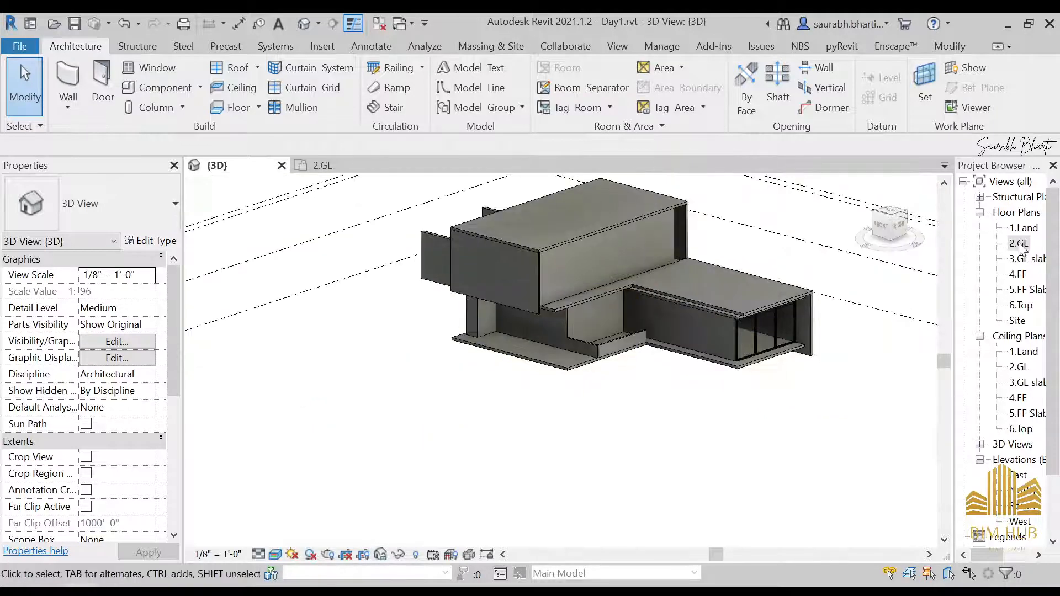
{"action": "scroll", "coordinate": [706, 353], "scroll_direction": "up", "scroll_amount": 3}
{"action": "scroll", "coordinate": [565, 396], "scroll_direction": "up", "scroll_amount": 1}
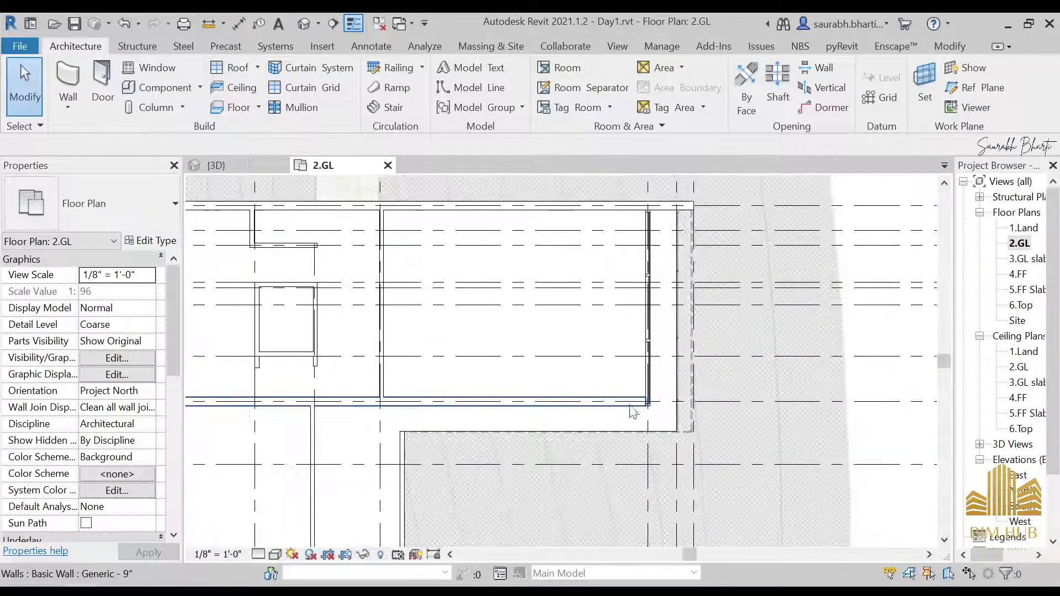
Step: Open the default 3D view and inspect the storefront curtain wall sitting on the 2.GL slab
{"action": "left_click", "coordinate": [303, 24]}
{"action": "scroll", "coordinate": [536, 265], "scroll_direction": "down", "scroll_amount": 3}
{"action": "middle_click_drag", "start_coordinate": [586, 362], "coordinate": [516, 310], "text": "shift"}
{"action": "scroll", "coordinate": [530, 301], "scroll_direction": "up", "scroll_amount": 3}
{"action": "scroll", "coordinate": [595, 342], "scroll_direction": "up", "scroll_amount": 5}
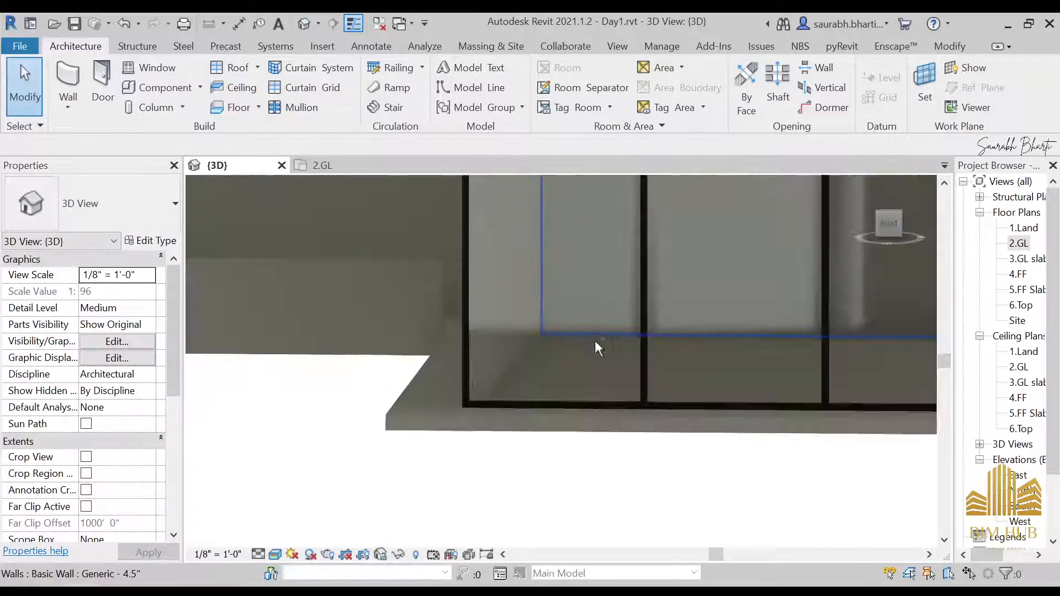
{"action": "scroll", "coordinate": [486, 299], "scroll_direction": "down", "scroll_amount": 3}
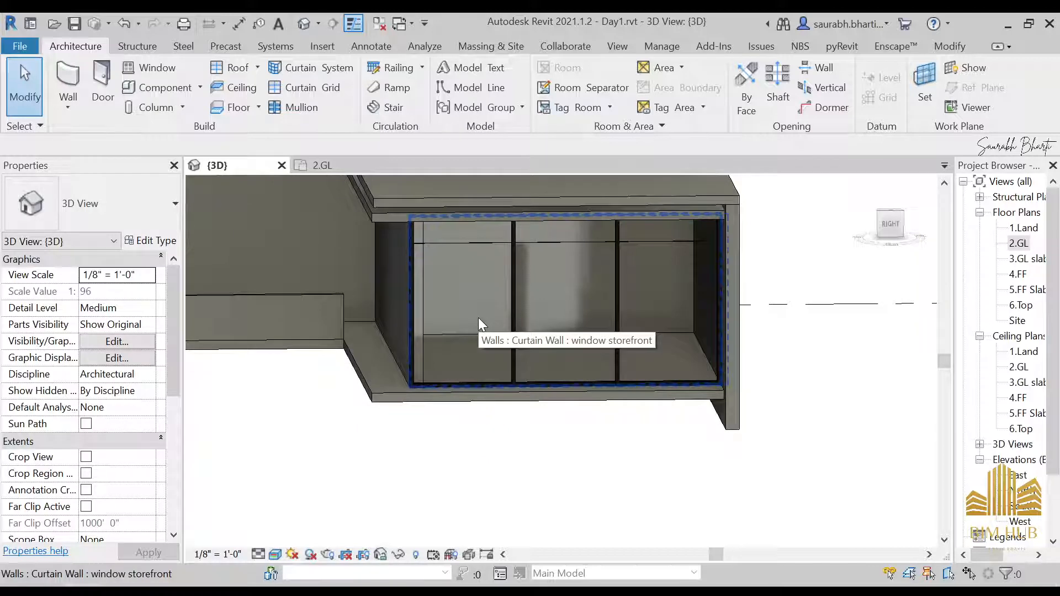
{"action": "left_click", "coordinate": [478, 319]}
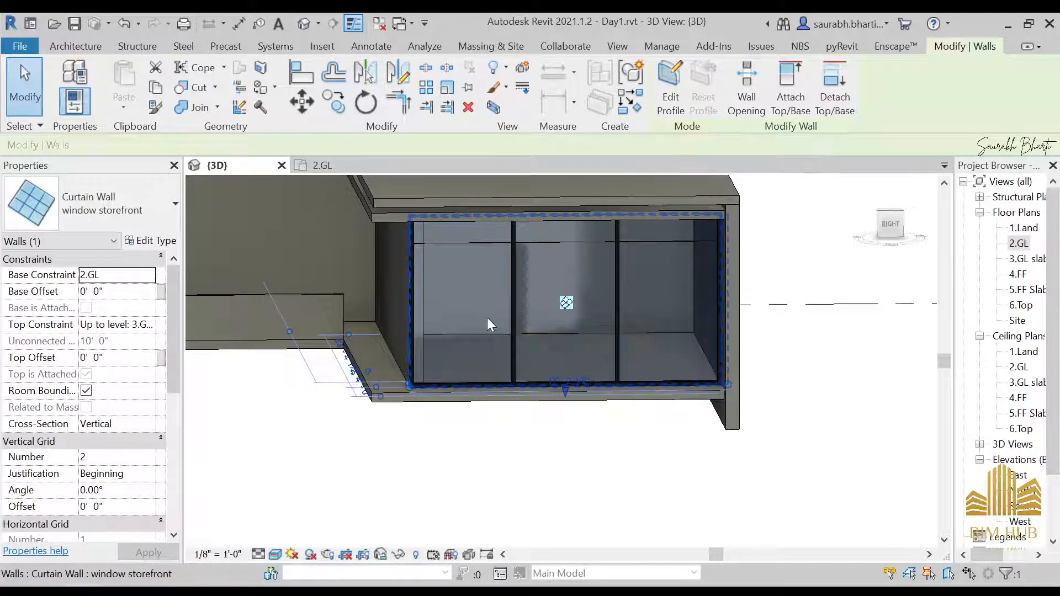
{"action": "key", "text": "Escape"}
{"action": "scroll", "coordinate": [497, 316], "scroll_direction": "up", "scroll_amount": 4}
{"action": "scroll", "coordinate": [546, 331], "scroll_direction": "down", "scroll_amount": 4}
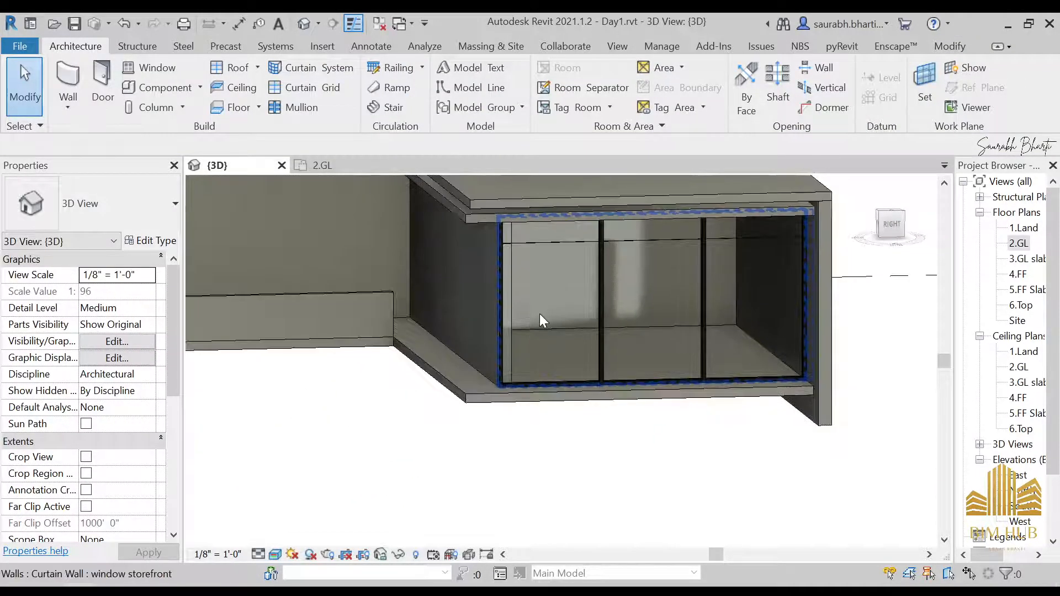
{"action": "scroll", "coordinate": [580, 237], "scroll_direction": "up", "scroll_amount": 3}
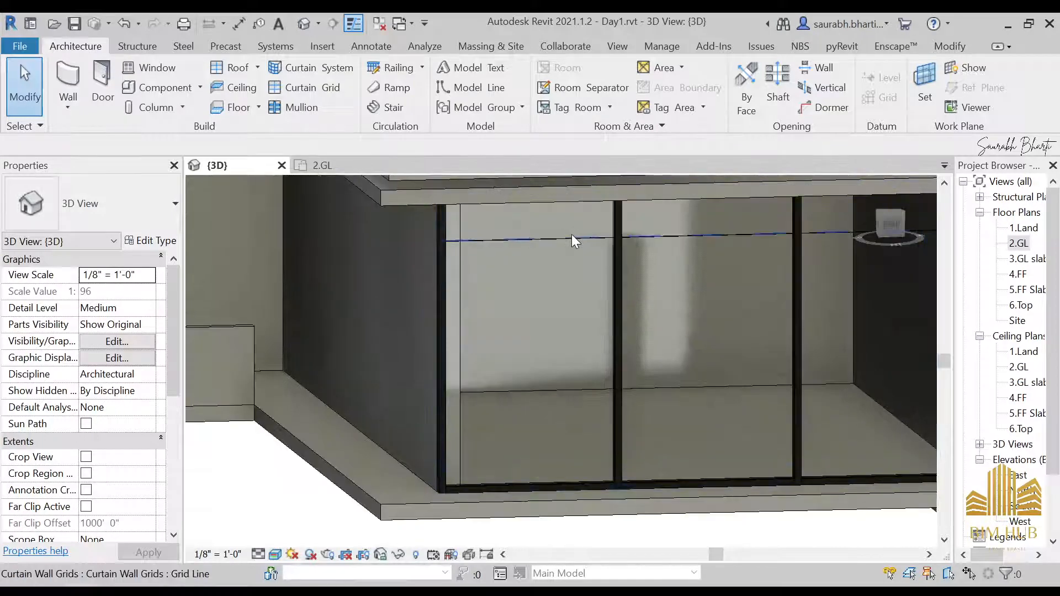
Step: Unpin a curtain grid line of the storefront curtain wall
{"action": "left_click", "coordinate": [574, 242]}
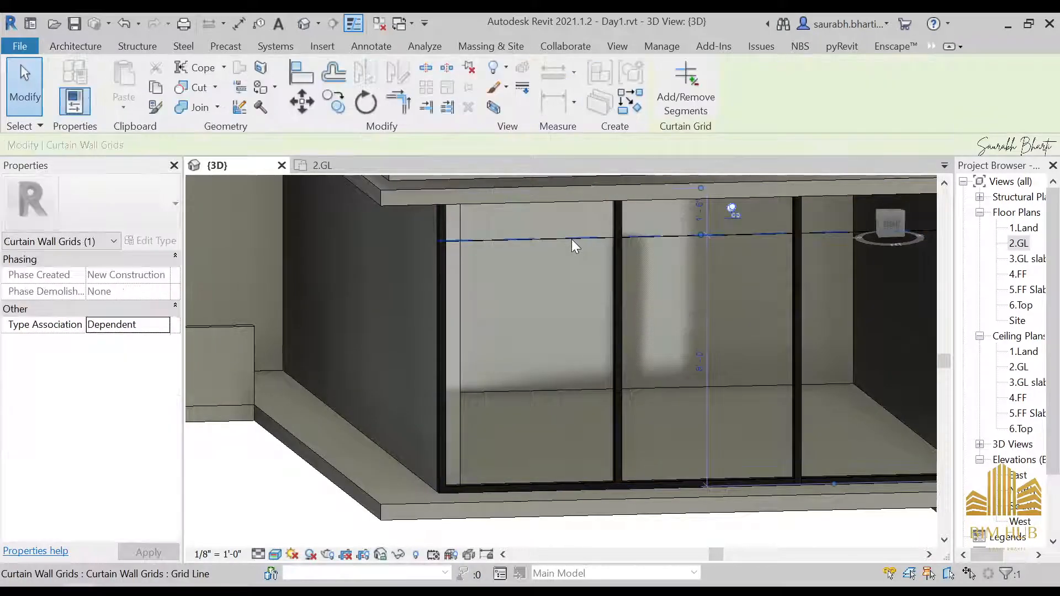
{"action": "left_click", "coordinate": [733, 211]}
{"action": "key", "text": "Escape"}
Step: Select the first glazed panel of the storefront curtain wall and unpin it
{"action": "scroll", "coordinate": [564, 317], "scroll_direction": "down", "scroll_amount": 3}
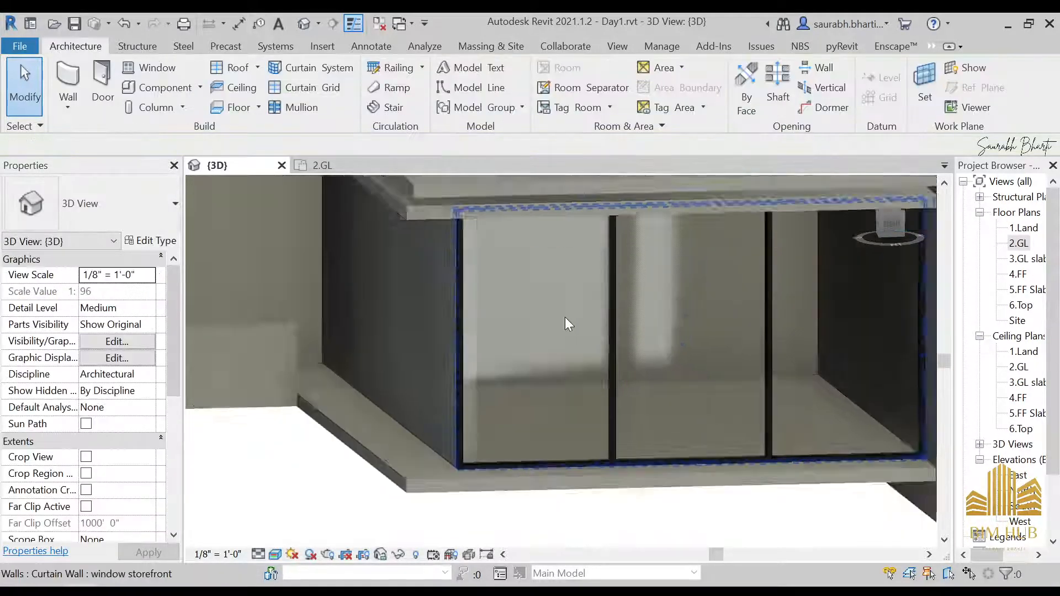
{"action": "middle_click_drag", "start_coordinate": [568, 305], "coordinate": [573, 323], "text": "shift"}
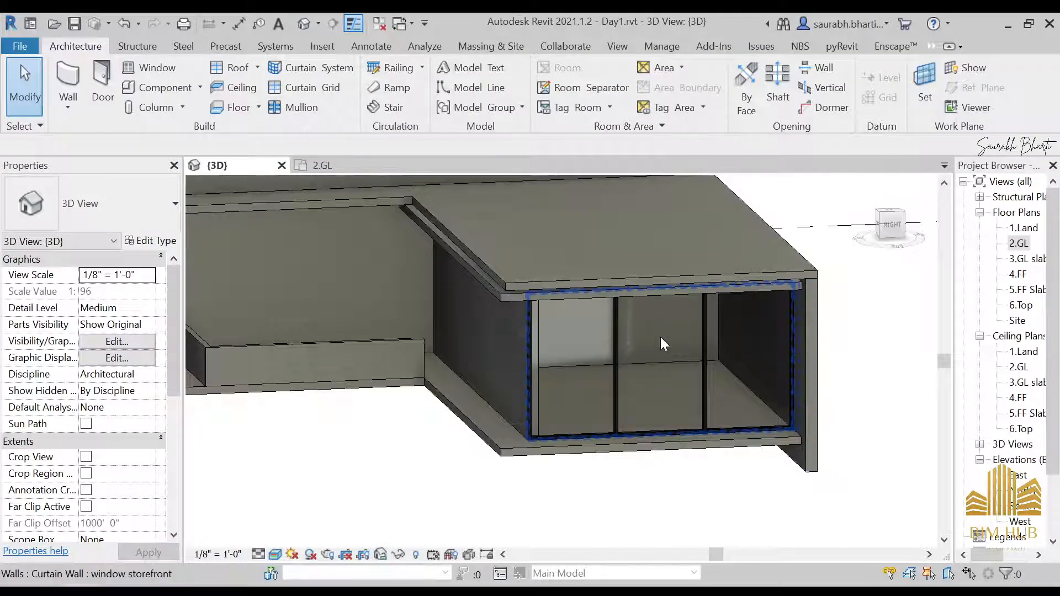
{"action": "scroll", "coordinate": [585, 345], "scroll_direction": "up", "scroll_amount": 2}
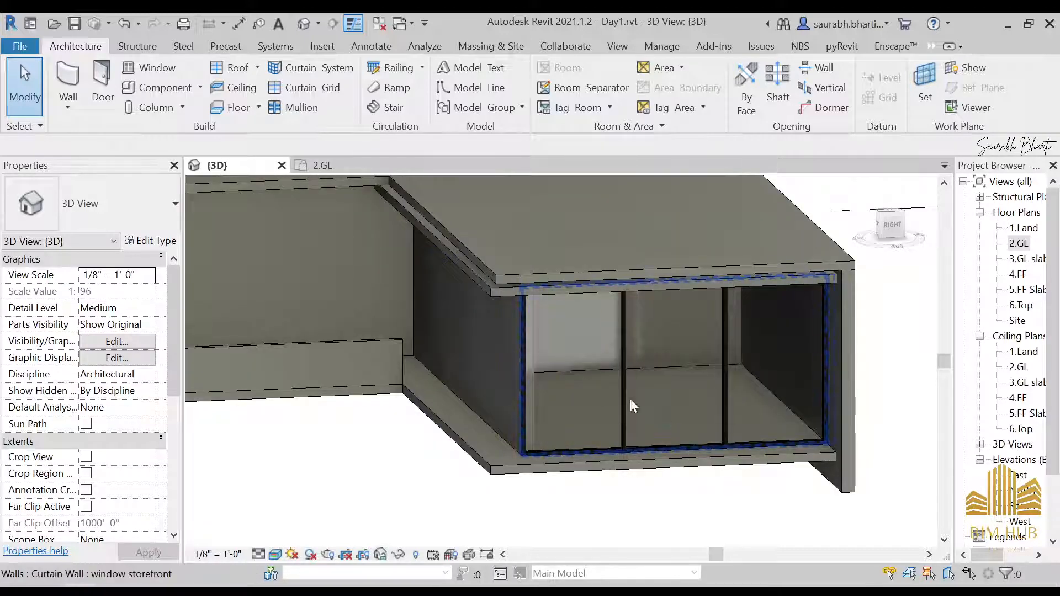
{"action": "middle_click_drag", "start_coordinate": [629, 396], "coordinate": [555, 388], "text": "shift"}
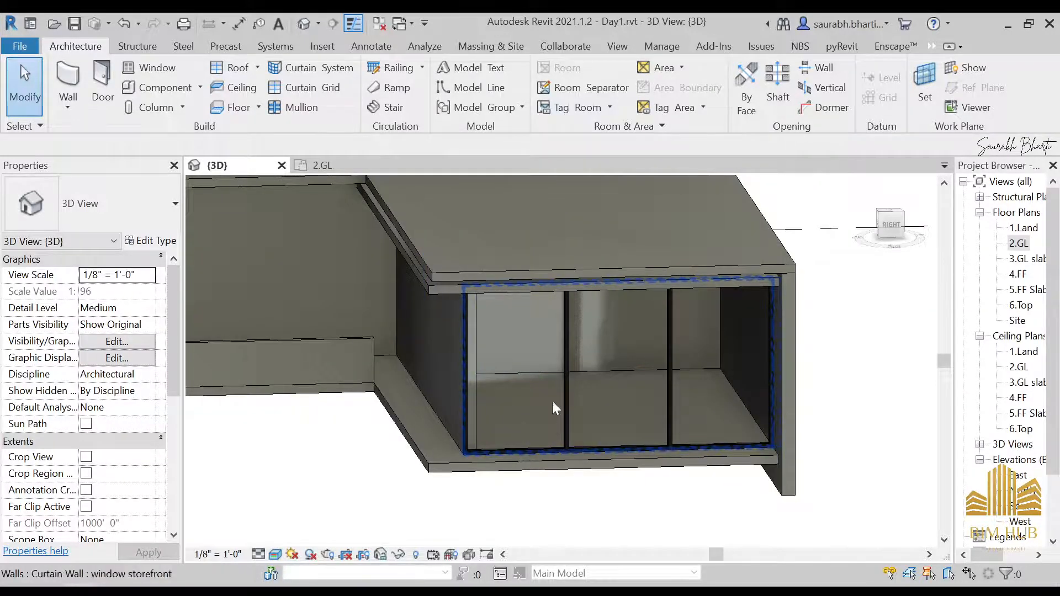
{"action": "scroll", "coordinate": [533, 436], "scroll_direction": "up", "scroll_amount": 2}
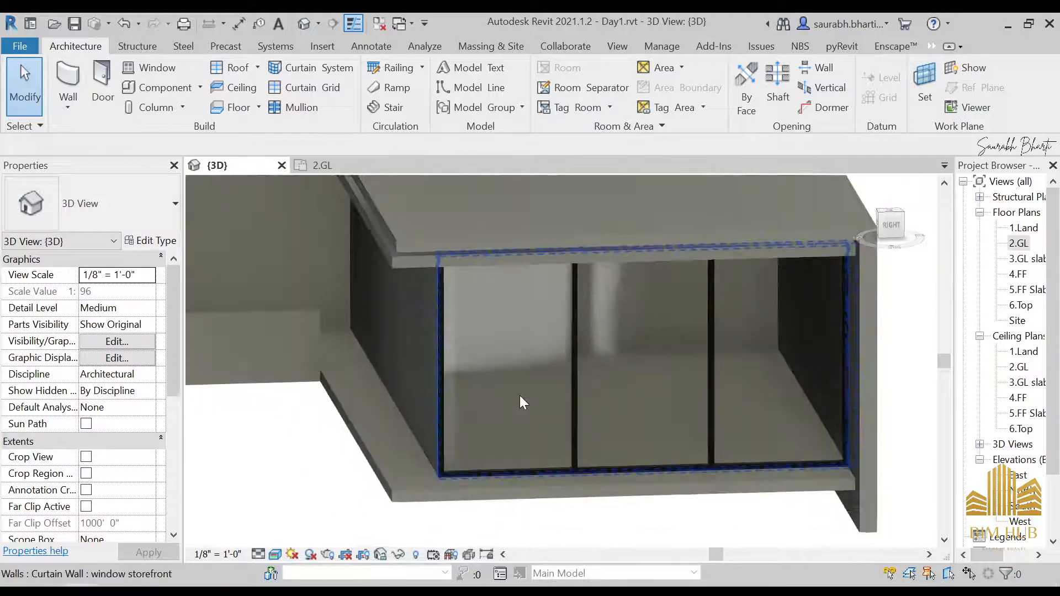
{"action": "middle_click_drag", "start_coordinate": [519, 395], "coordinate": [658, 379], "text": "shift"}
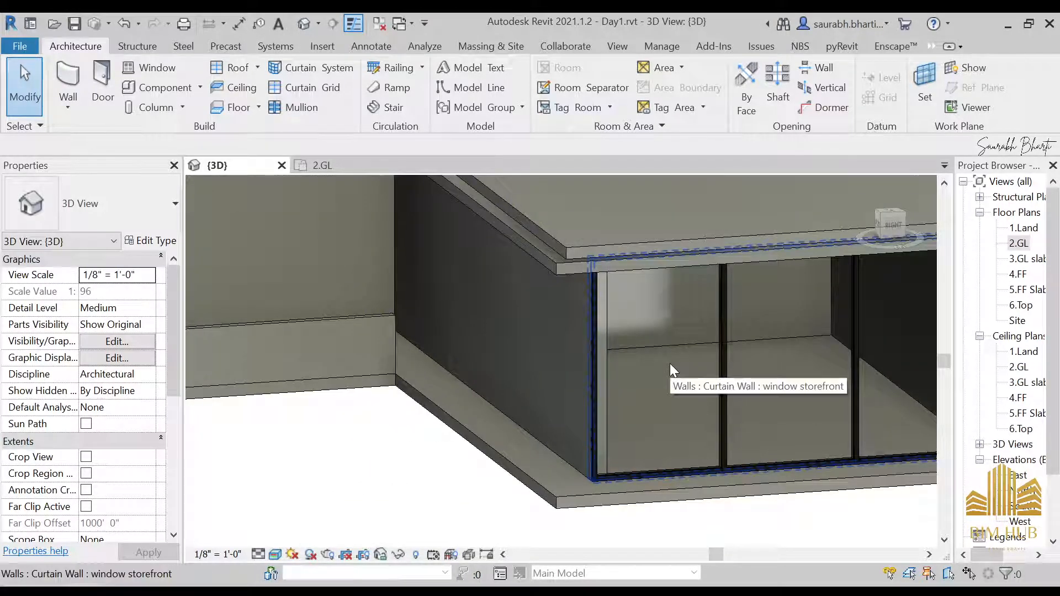
{"action": "left_click", "coordinate": [670, 365]}
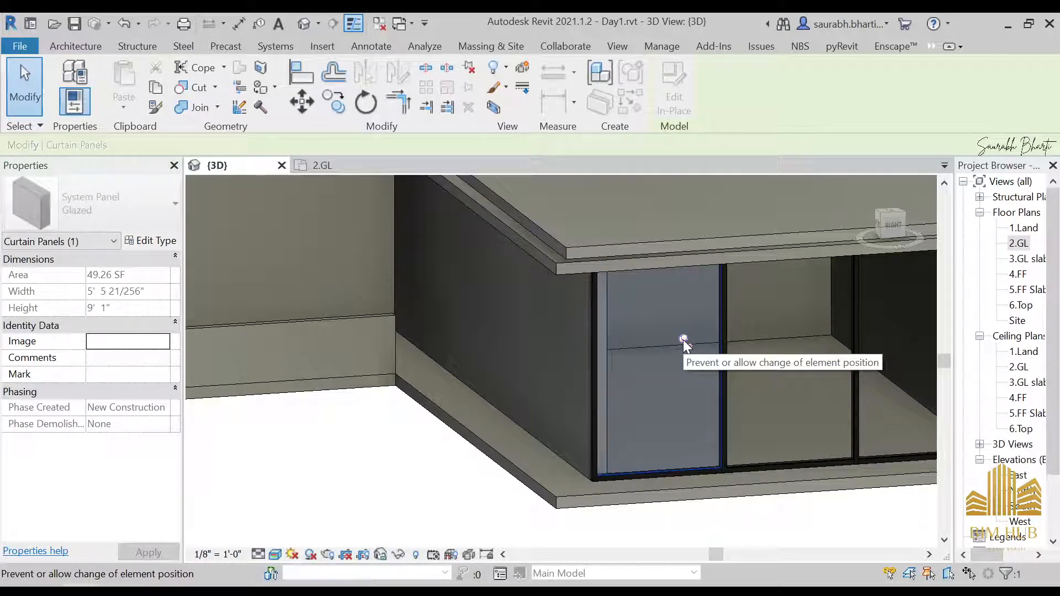
{"action": "left_click", "coordinate": [403, 464]}
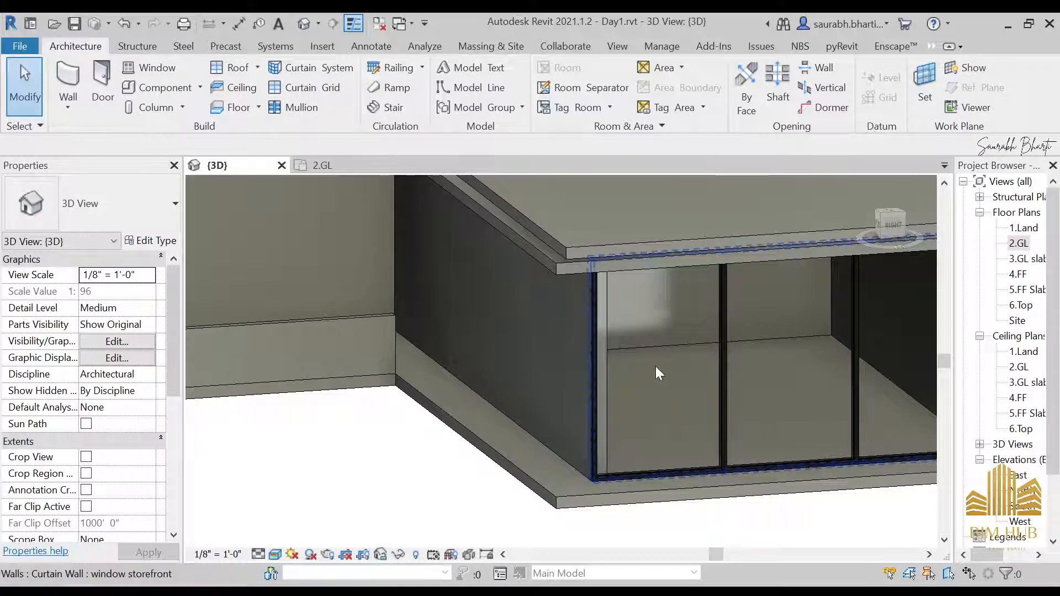
{"action": "left_click", "coordinate": [683, 341]}
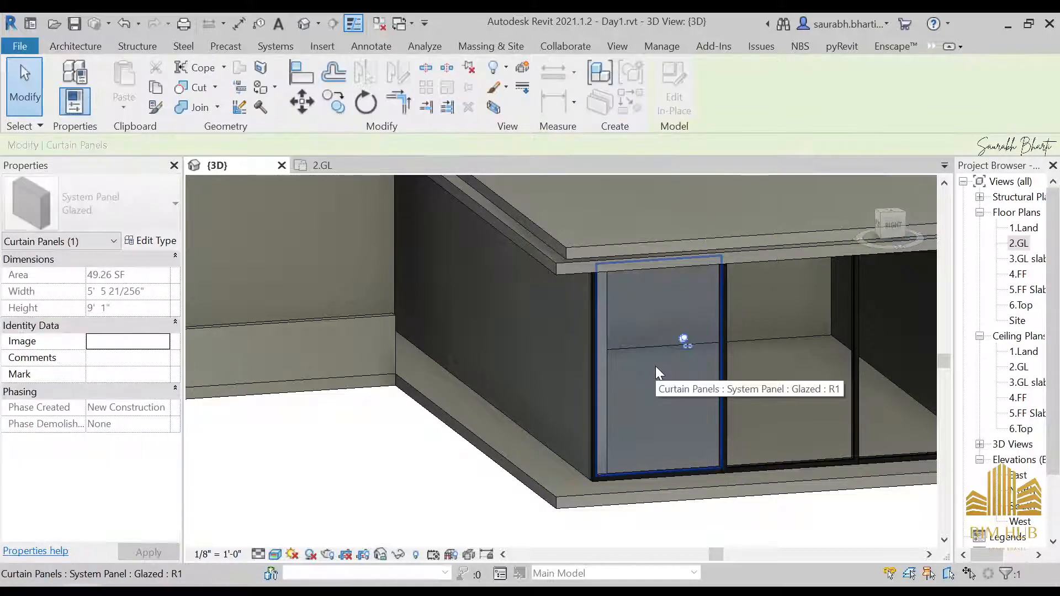
{"action": "left_click", "coordinate": [684, 340]}
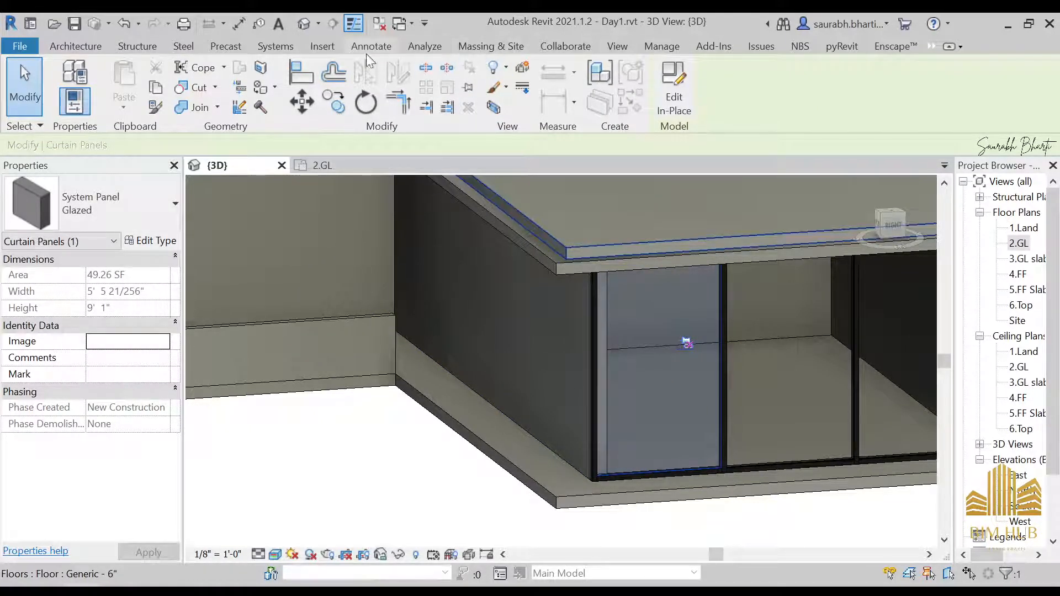
Step: Load the Double Glass Panel.rfa family from the Desktop into the project
{"action": "left_click", "coordinate": [331, 48]}
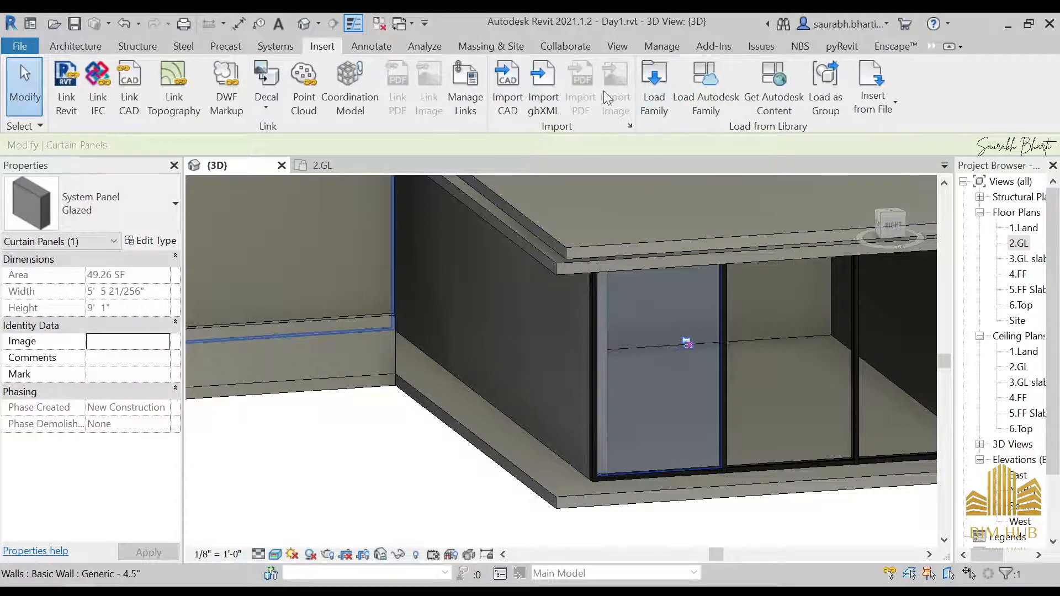
{"action": "left_click", "coordinate": [652, 71]}
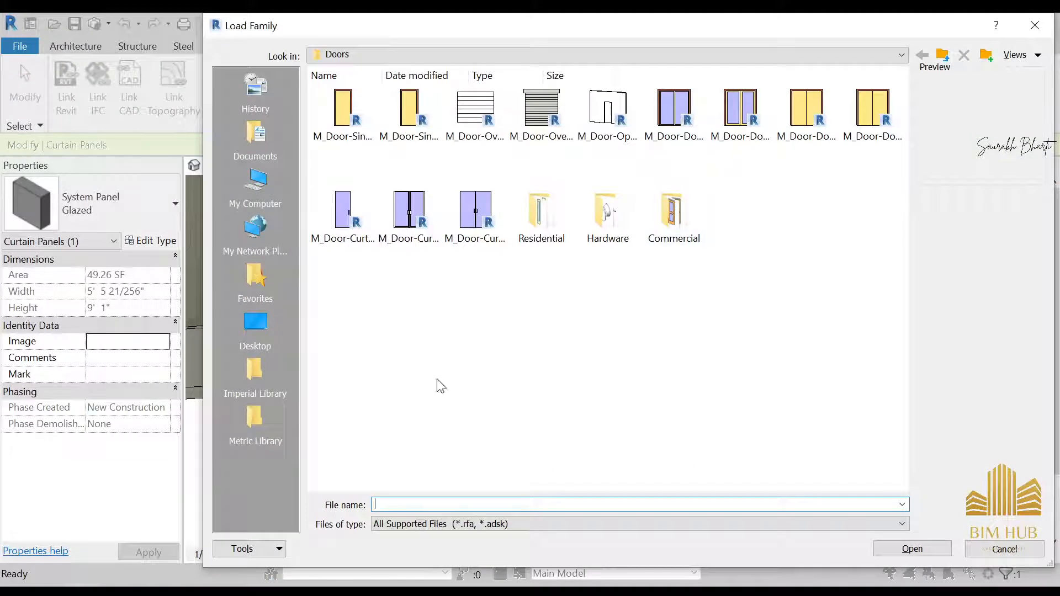
{"action": "left_click", "coordinate": [263, 329]}
{"action": "left_click", "coordinate": [351, 131]}
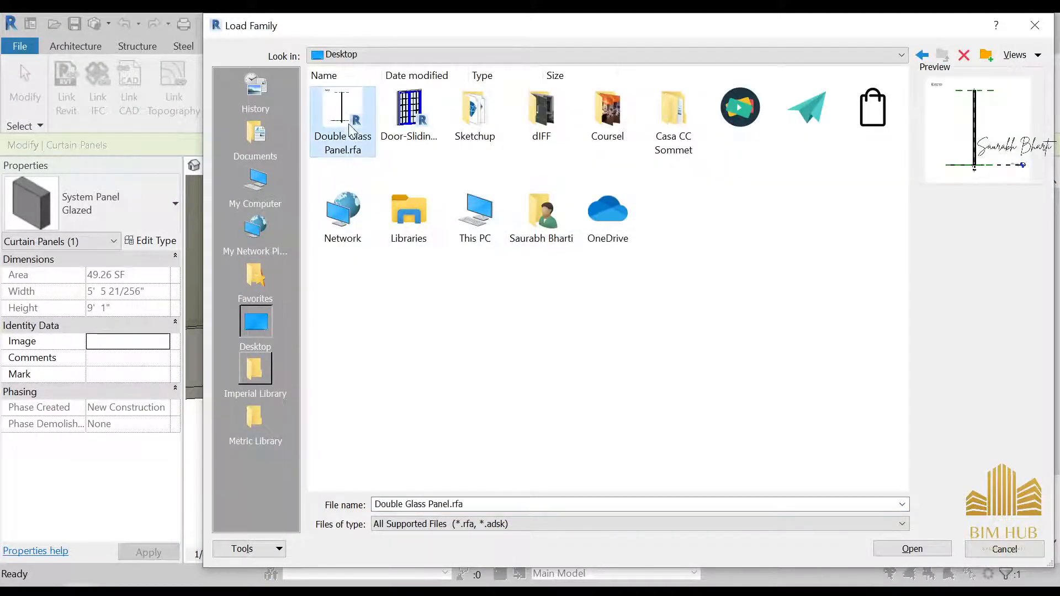
{"action": "left_click", "coordinate": [912, 548]}
{"action": "key", "text": "Escape"}
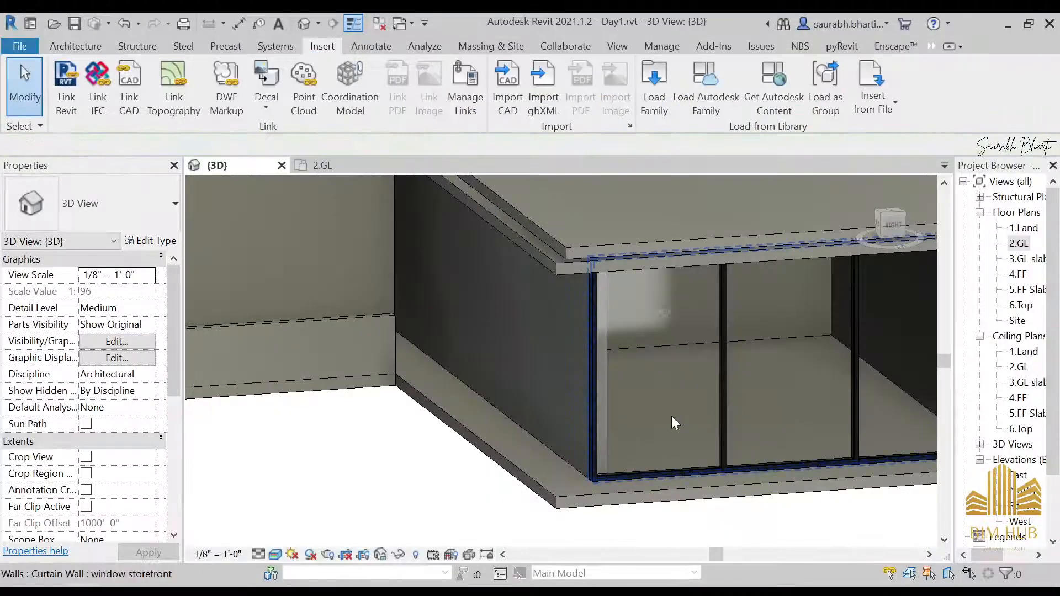
Step: Select the unpinned curtain panel and change its type to Double Glass Panel
{"action": "key", "text": "Tab"}
{"action": "left_click", "coordinate": [661, 445]}
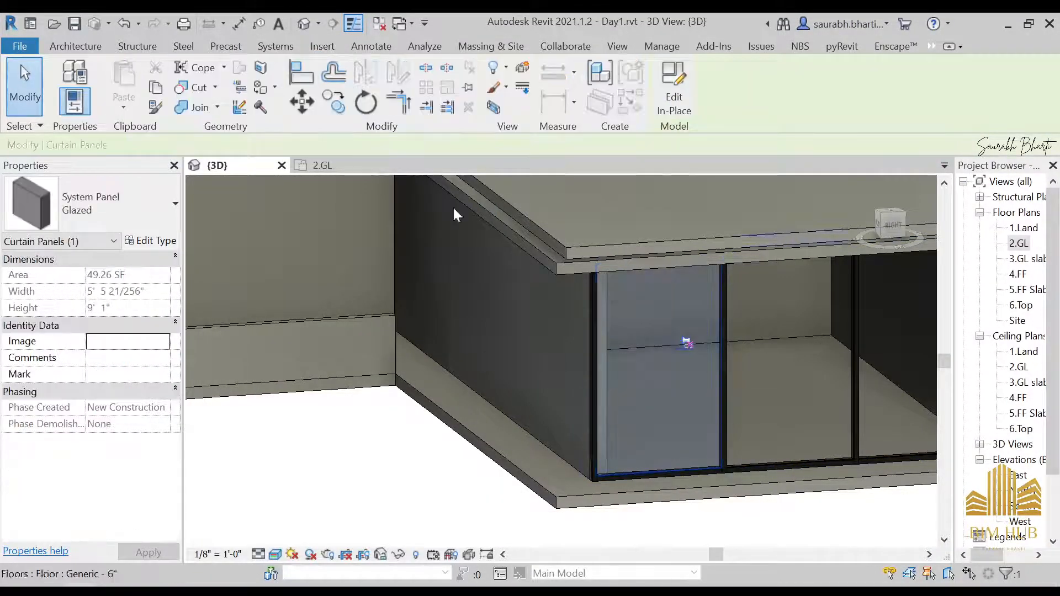
{"action": "left_click", "coordinate": [95, 196]}
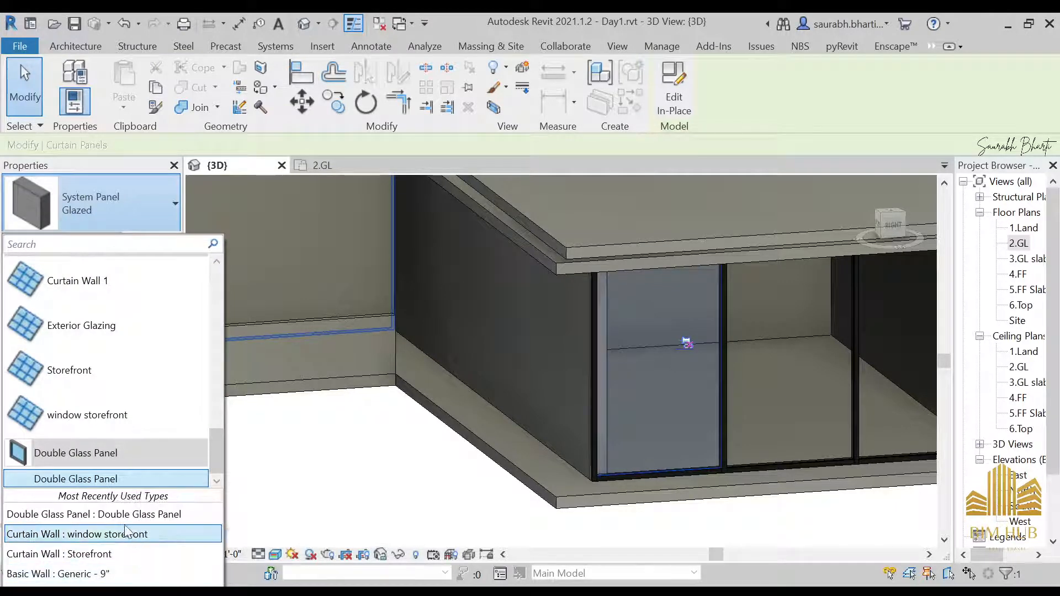
{"action": "left_click", "coordinate": [95, 480]}
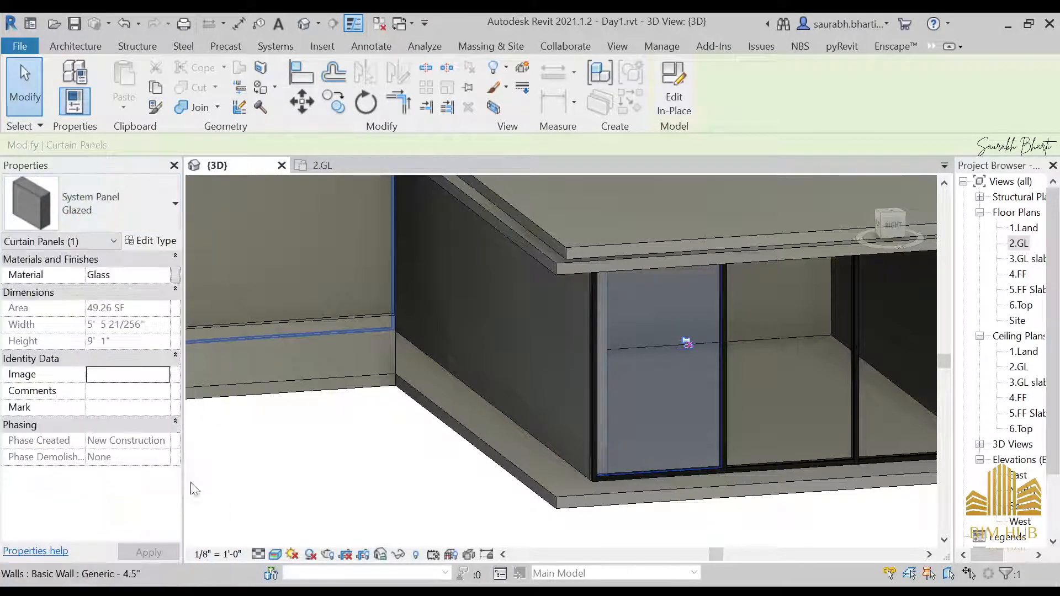
{"action": "left_click", "coordinate": [728, 504]}
Step: Select the new Double Glass Panel in the storefront and open its family for editing
{"action": "scroll", "coordinate": [641, 490], "scroll_direction": "up", "scroll_amount": 2}
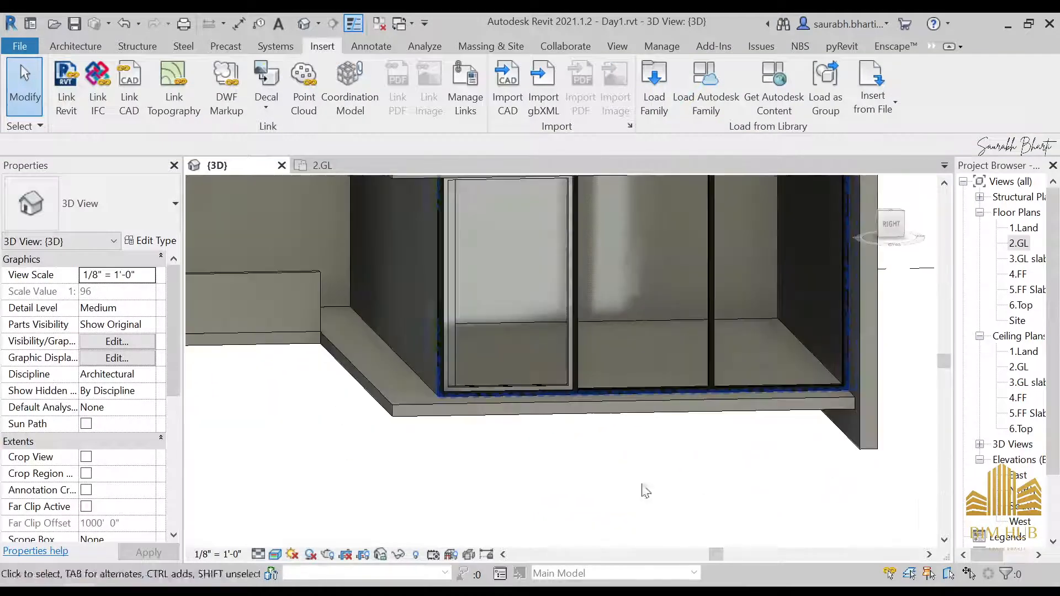
{"action": "scroll", "coordinate": [545, 367], "scroll_direction": "up", "scroll_amount": 3}
{"action": "scroll", "coordinate": [514, 414], "scroll_direction": "up", "scroll_amount": 1}
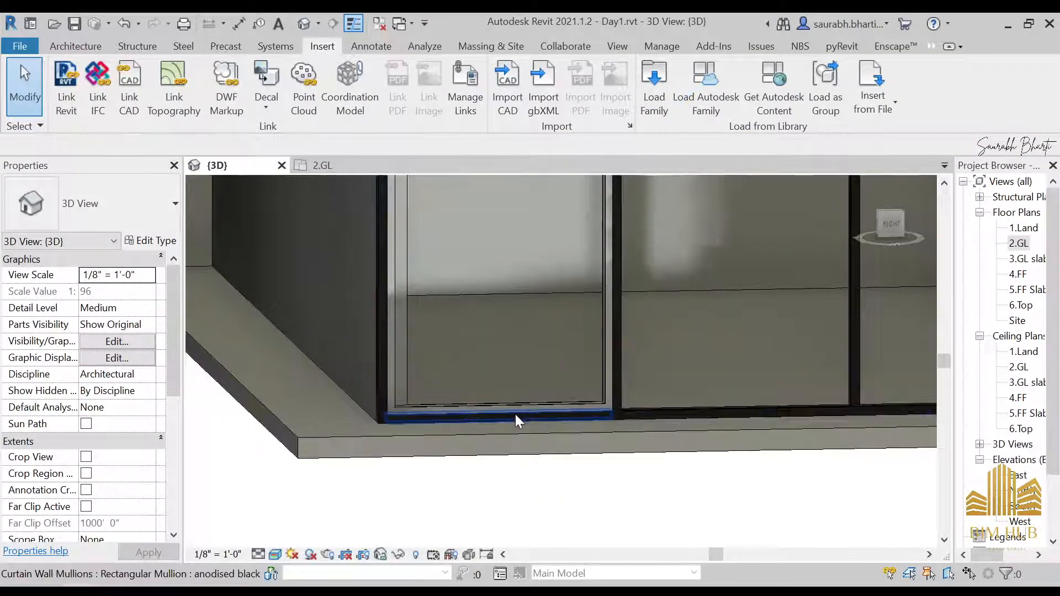
{"action": "scroll", "coordinate": [519, 405], "scroll_direction": "up", "scroll_amount": 2}
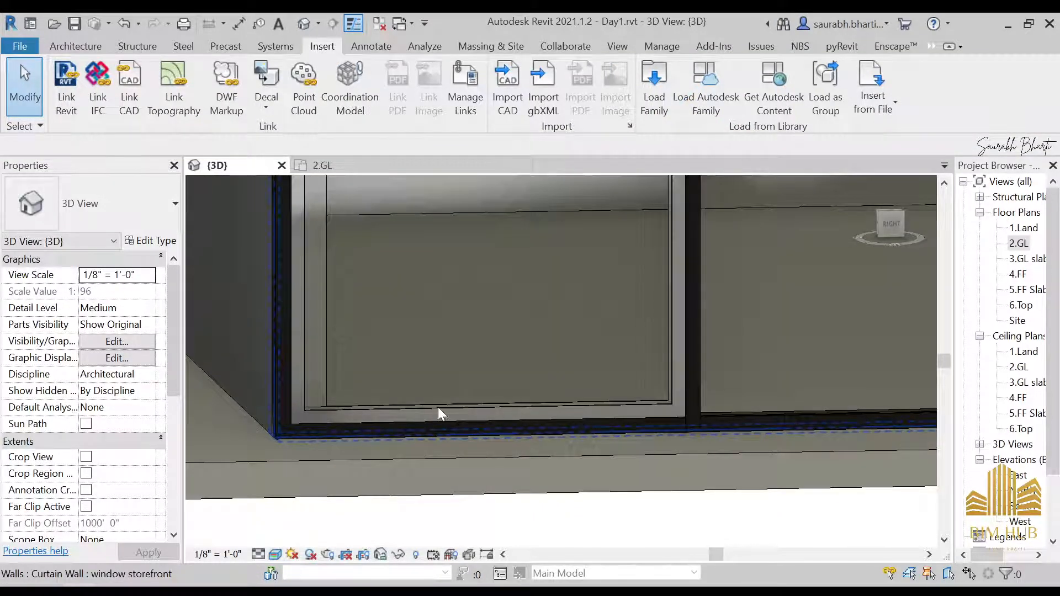
{"action": "left_click", "coordinate": [671, 352]}
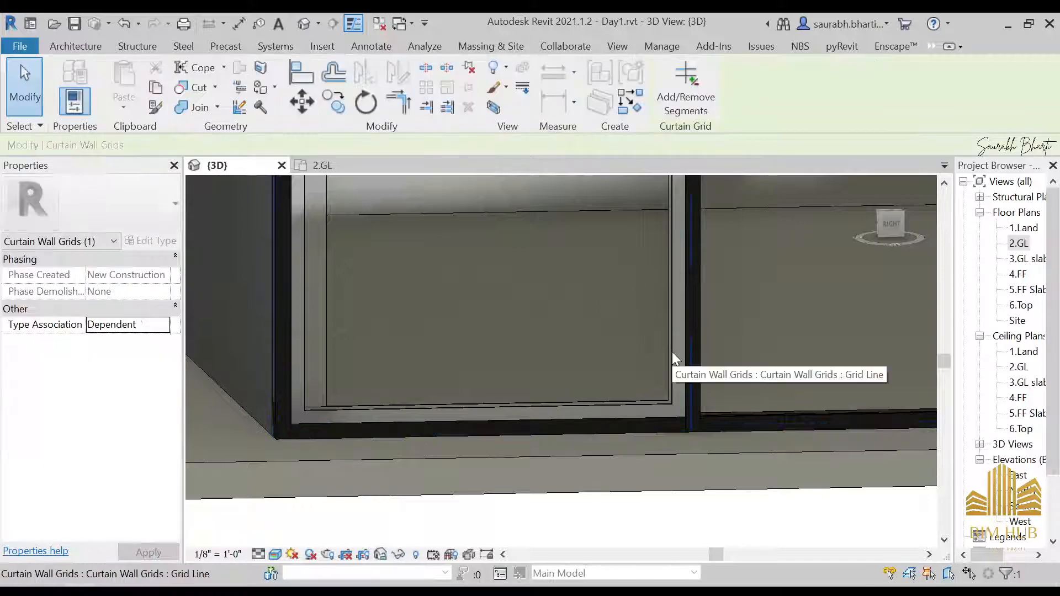
{"action": "left_click", "coordinate": [472, 317]}
{"action": "left_click", "coordinate": [472, 317]}
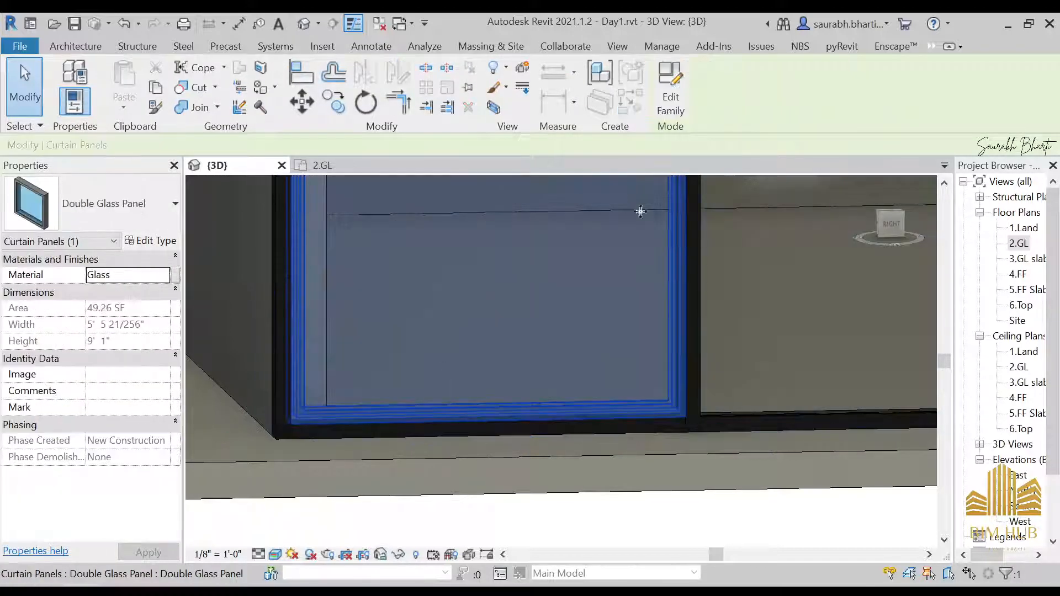
{"action": "left_click", "coordinate": [671, 94]}
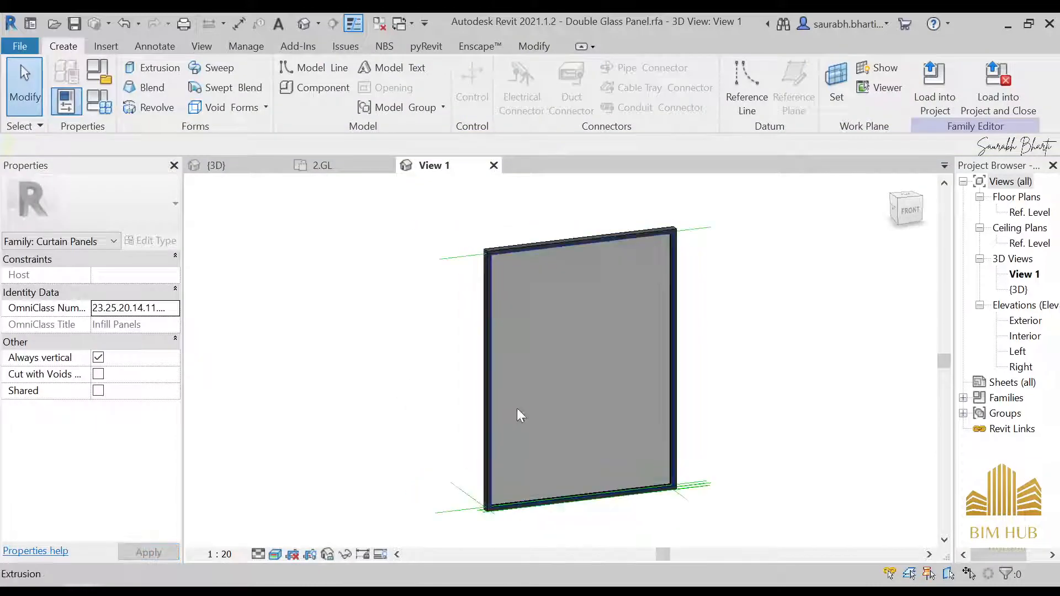
Step: Select the panel's frame sweep and create a new material named anodised black for it
{"action": "left_click", "coordinate": [488, 284]}
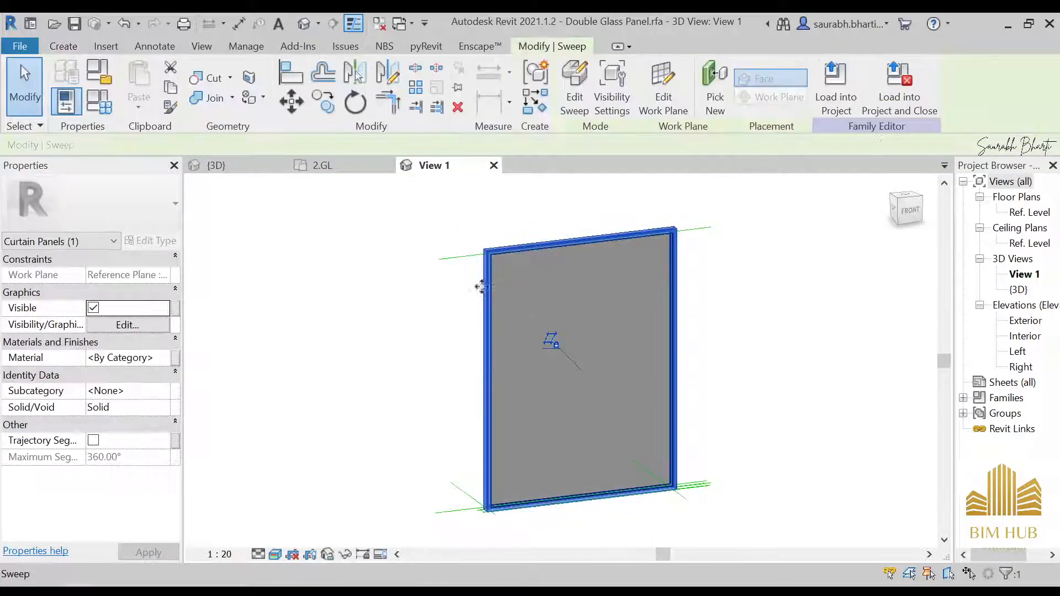
{"action": "left_click", "coordinate": [171, 359]}
{"action": "scroll", "coordinate": [283, 230], "scroll_direction": "down", "scroll_amount": 1}
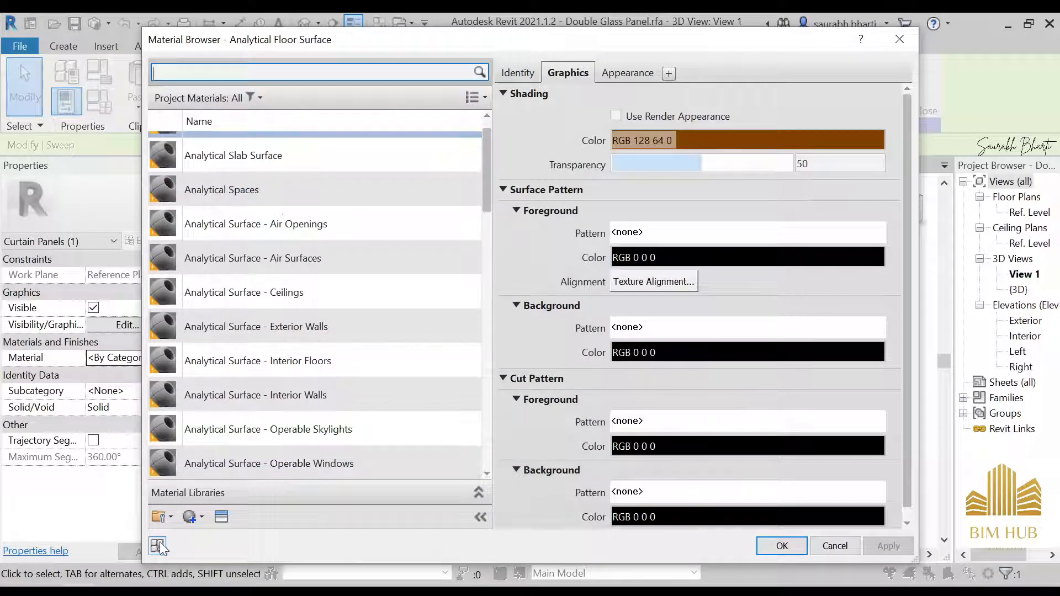
{"action": "left_click", "coordinate": [157, 545]}
{"action": "left_click", "coordinate": [223, 537]}
{"action": "right_click", "coordinate": [241, 297]}
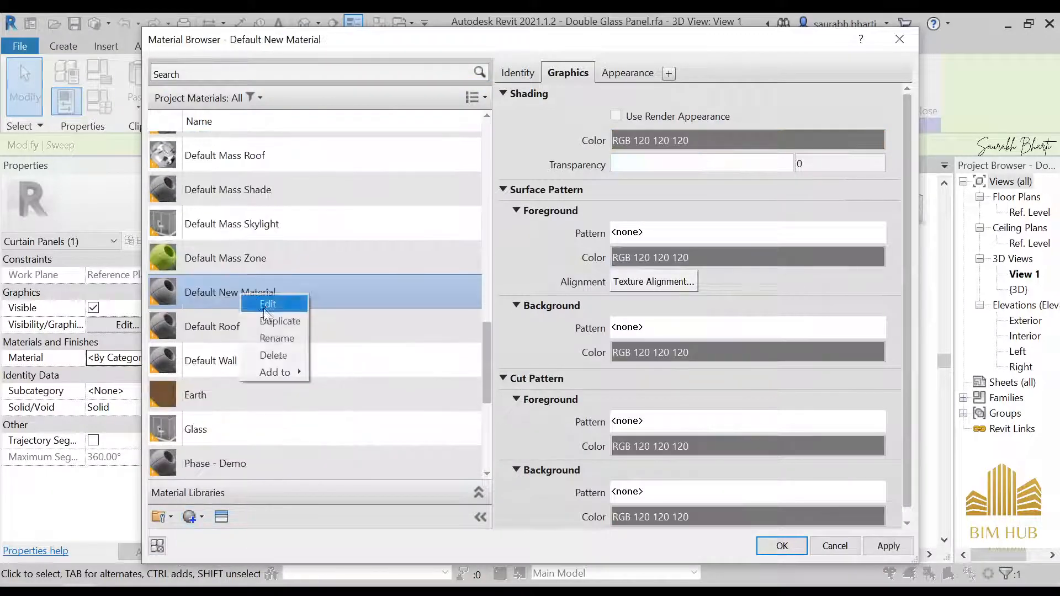
{"action": "left_click", "coordinate": [278, 339]}
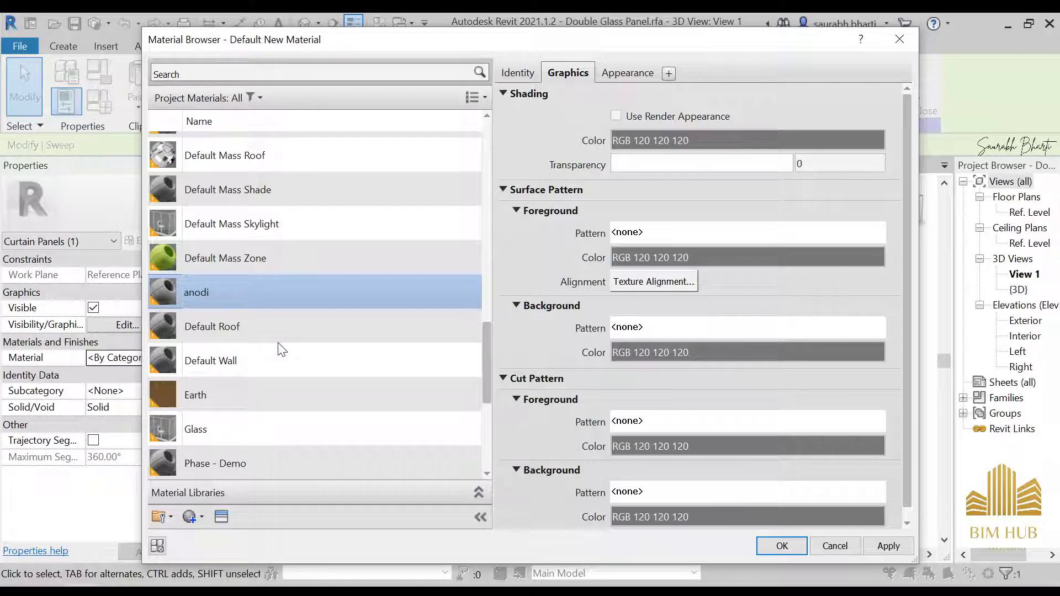
{"action": "type", "text": "anodised black"}
{"action": "key", "text": "Return"}
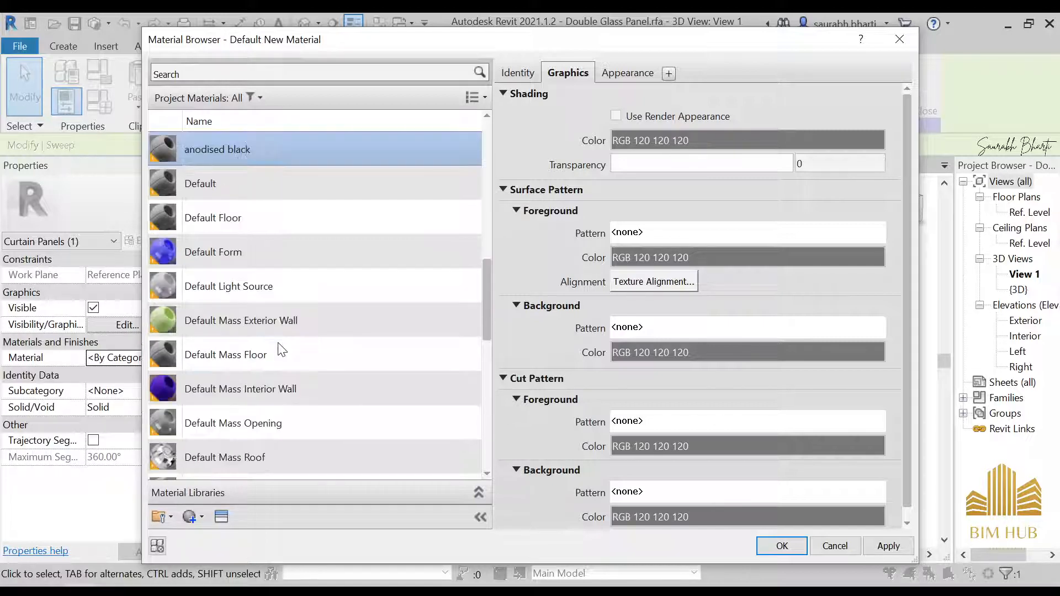
Step: Assign the Anodized - Black metal appearance asset to the anodised black material and apply it
{"action": "scroll", "coordinate": [232, 469], "scroll_direction": "down", "scroll_amount": 1}
{"action": "left_click", "coordinate": [221, 517]}
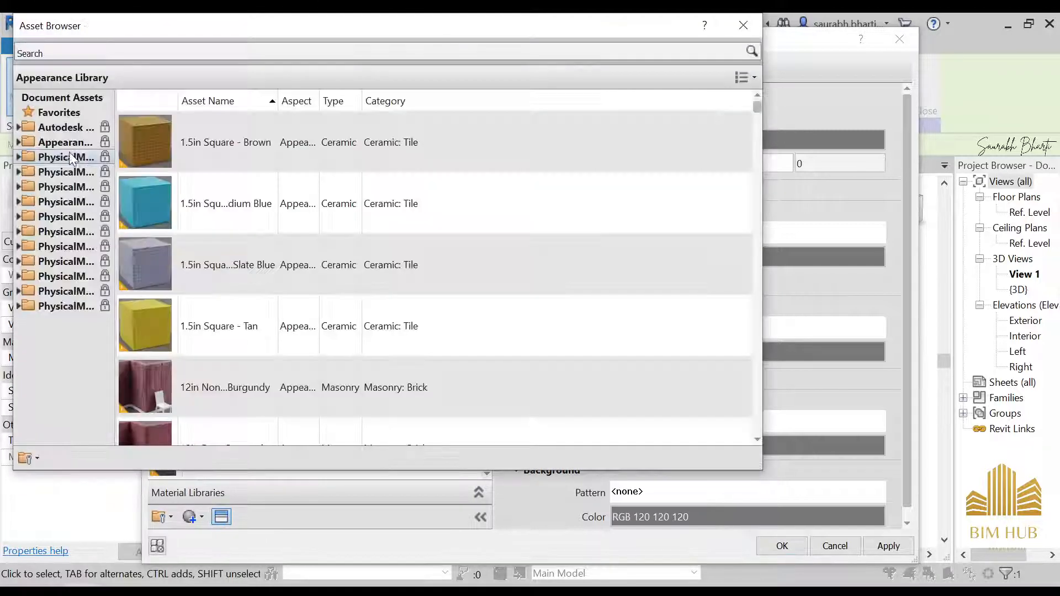
{"action": "left_click", "coordinate": [19, 142]}
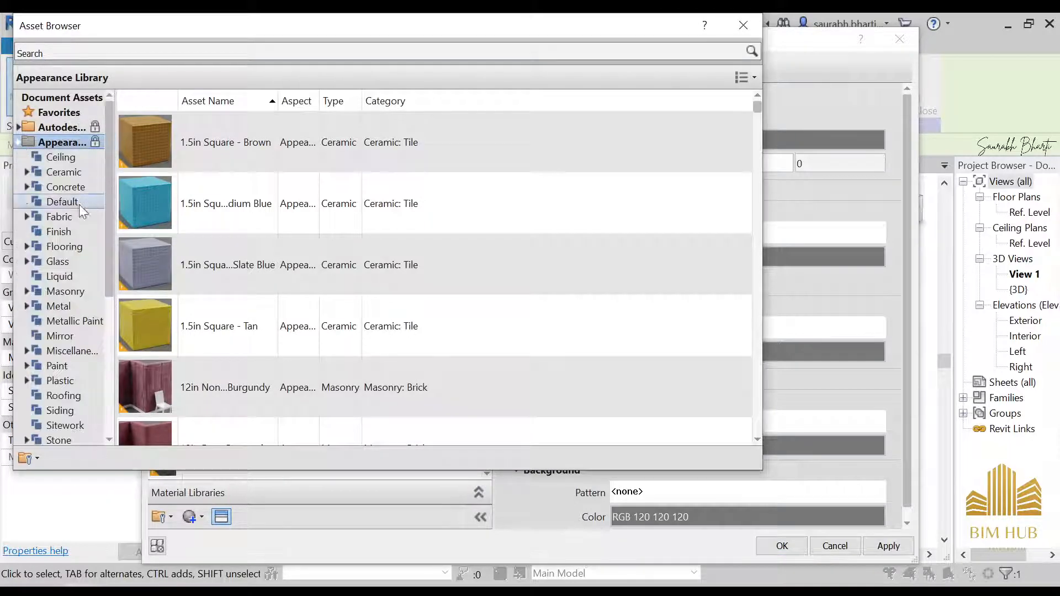
{"action": "left_click", "coordinate": [57, 307]}
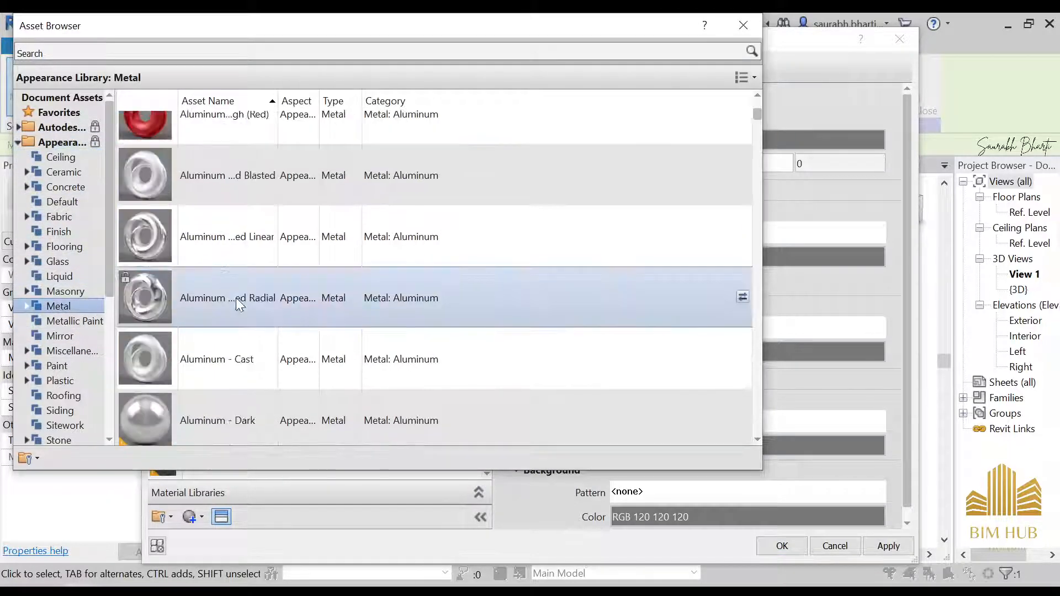
{"action": "scroll", "coordinate": [236, 304], "scroll_direction": "down", "scroll_amount": 10}
{"action": "scroll", "coordinate": [221, 265], "scroll_direction": "up", "scroll_amount": 8}
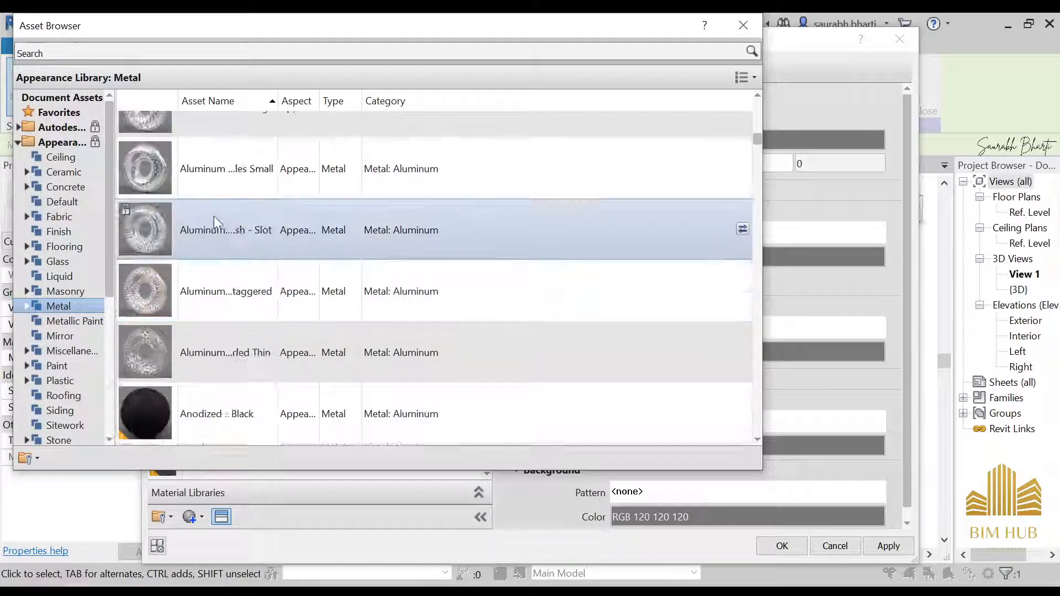
{"action": "scroll", "coordinate": [207, 231], "scroll_direction": "down", "scroll_amount": 6}
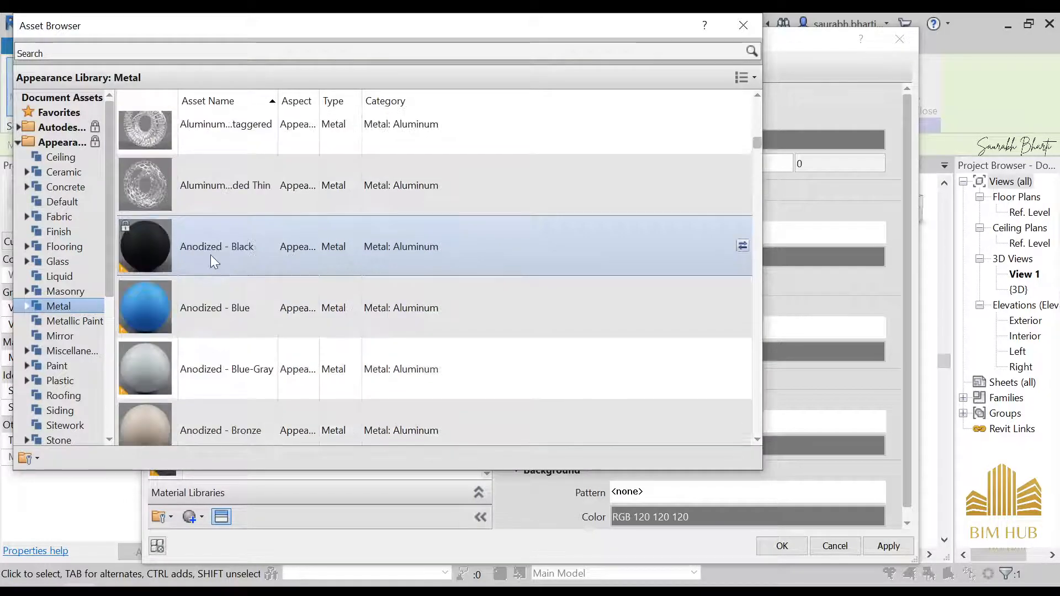
{"action": "double_click", "coordinate": [210, 254]}
{"action": "left_click", "coordinate": [740, 23]}
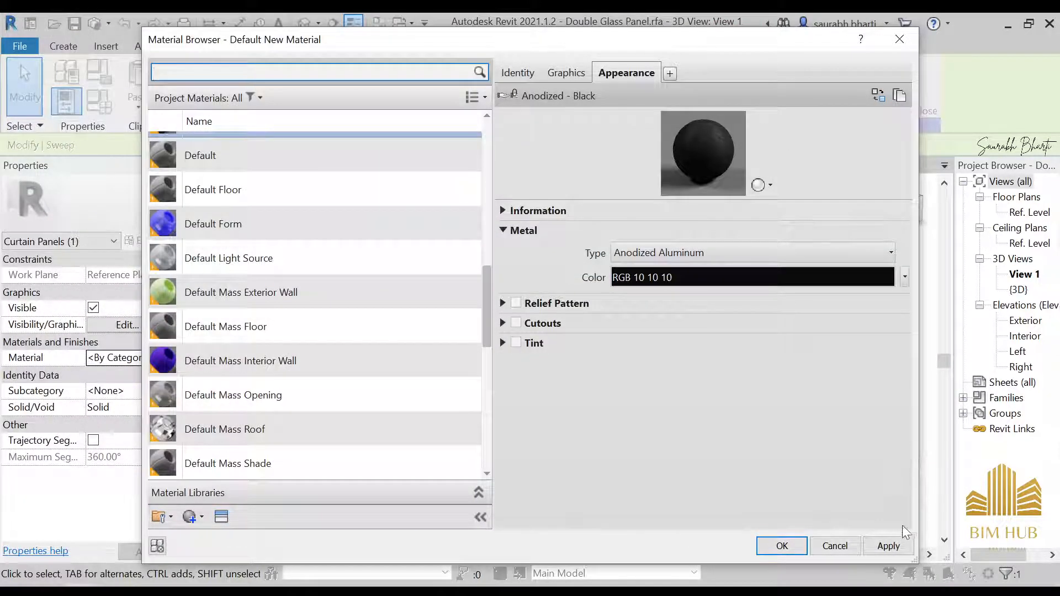
{"action": "left_click", "coordinate": [890, 545]}
{"action": "left_click", "coordinate": [796, 546]}
{"action": "left_click", "coordinate": [781, 282]}
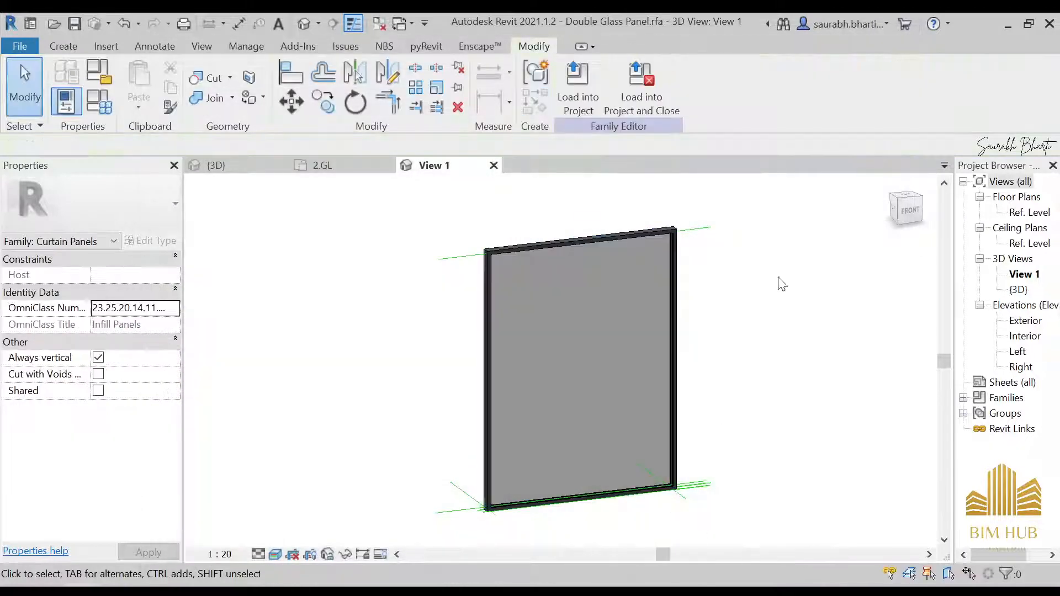
Step: Load the edited family into the project, overwriting the existing version
{"action": "left_click", "coordinate": [577, 89]}
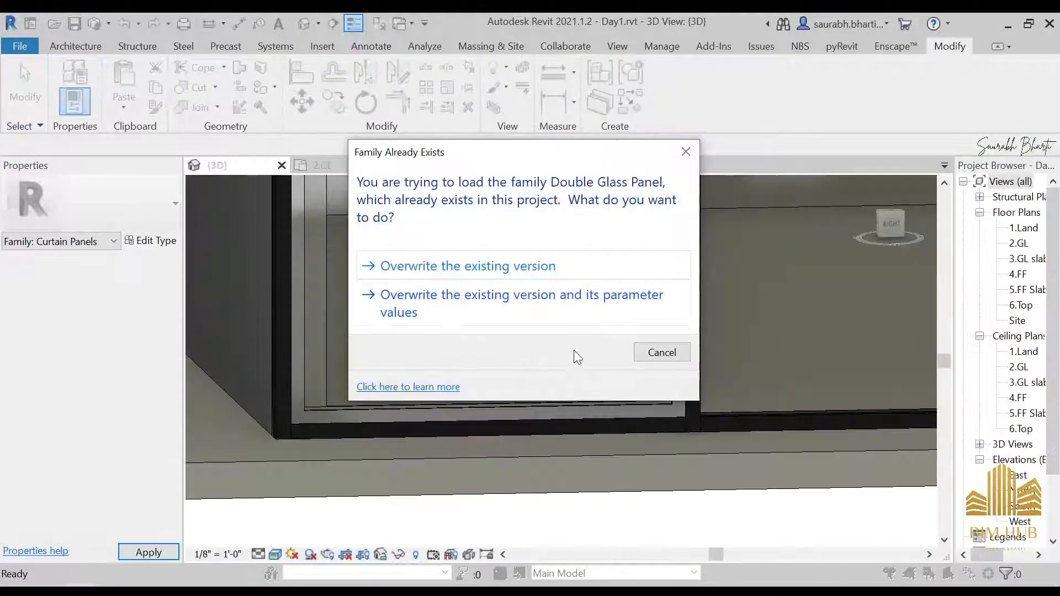
{"action": "left_click", "coordinate": [496, 280]}
Step: Select the Double Glass Panel in the storefront curtain wall and open its family for editing
{"action": "scroll", "coordinate": [471, 323], "scroll_direction": "down", "scroll_amount": 2}
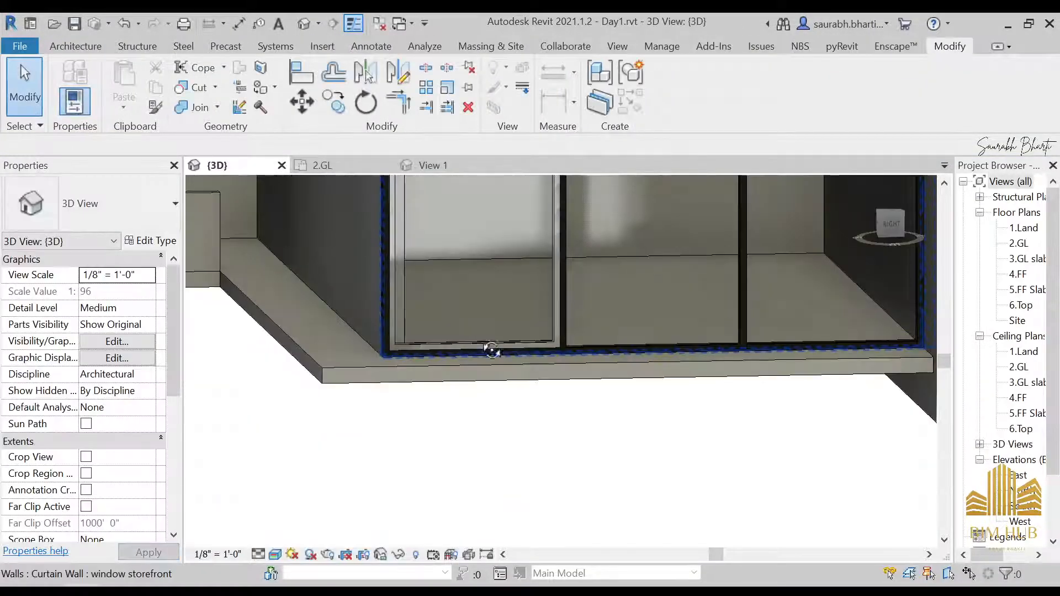
{"action": "scroll", "coordinate": [629, 332], "scroll_direction": "up", "scroll_amount": 2}
{"action": "left_click", "coordinate": [618, 356]}
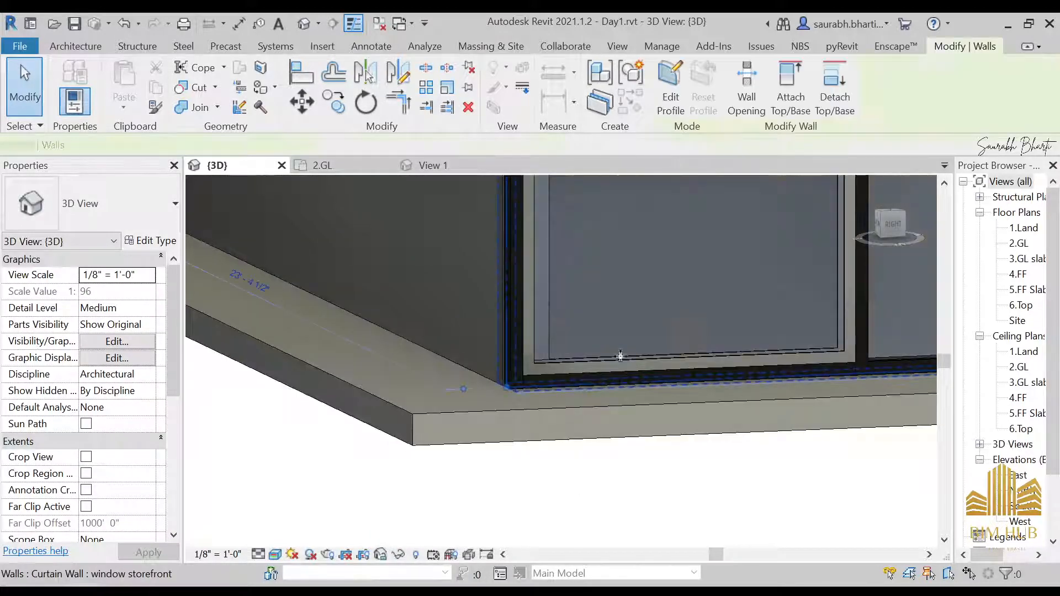
{"action": "scroll", "coordinate": [683, 355], "scroll_direction": "down", "scroll_amount": 2}
{"action": "middle_click_drag", "start_coordinate": [682, 355], "coordinate": [668, 371], "text": "shift"}
{"action": "middle_click_drag", "start_coordinate": [668, 371], "coordinate": [561, 414]}
{"action": "left_click", "coordinate": [528, 317]}
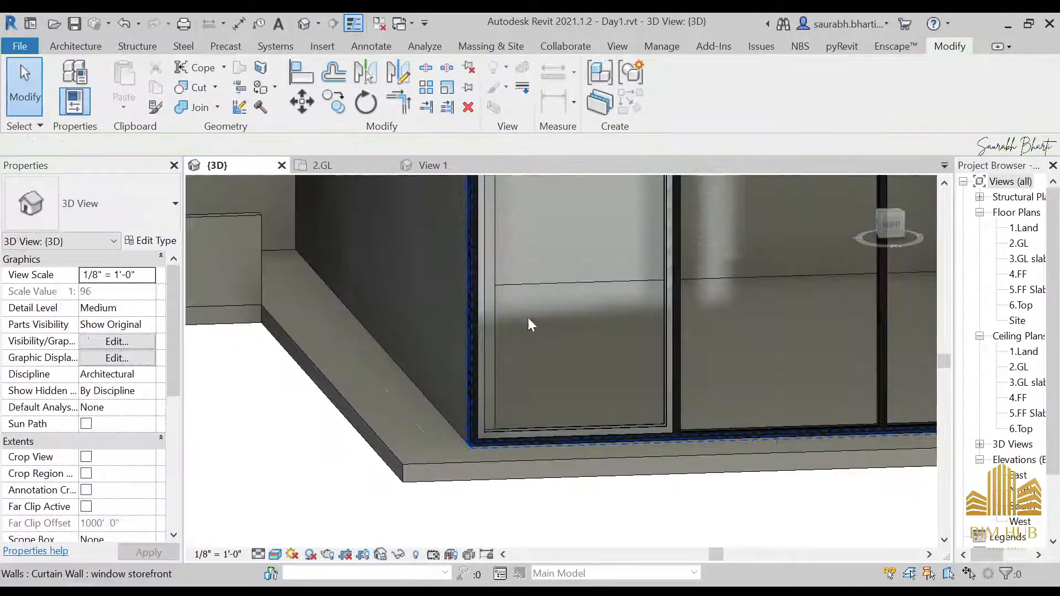
{"action": "key", "text": "Tab"}
{"action": "left_click", "coordinate": [528, 313]}
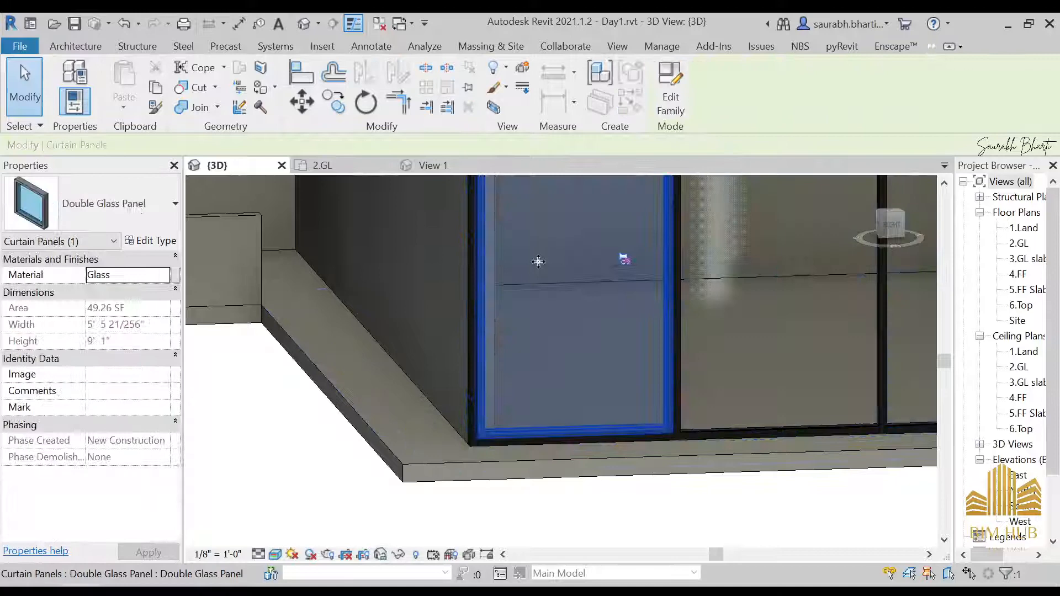
{"action": "left_click", "coordinate": [670, 86]}
Step: Select the panel's frame sweep and browse the project materials list for its material
{"action": "scroll", "coordinate": [459, 308], "scroll_direction": "up", "scroll_amount": 3}
{"action": "left_click", "coordinate": [508, 282]}
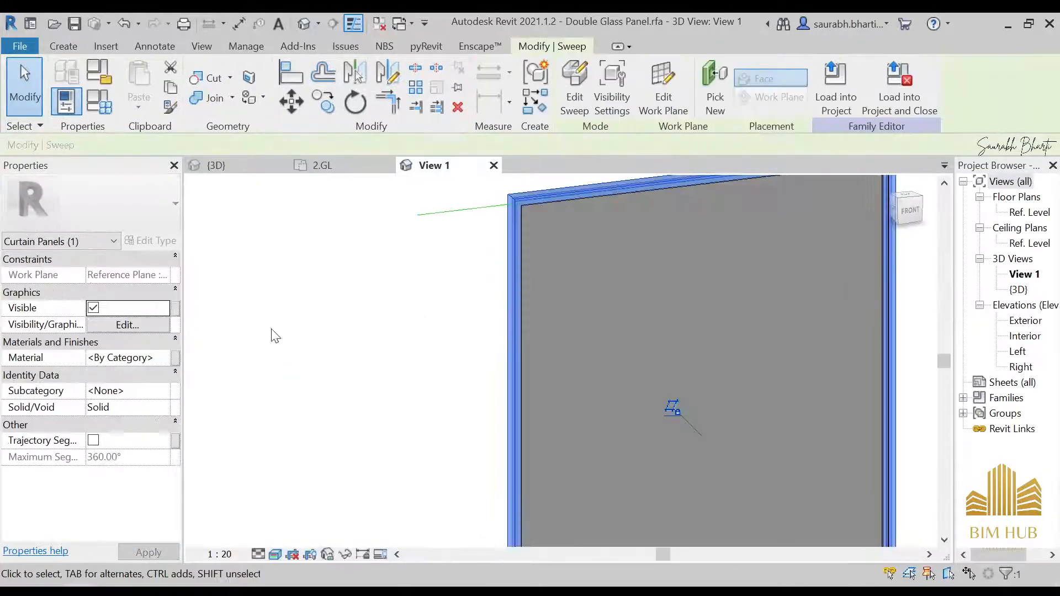
{"action": "left_click", "coordinate": [164, 360]}
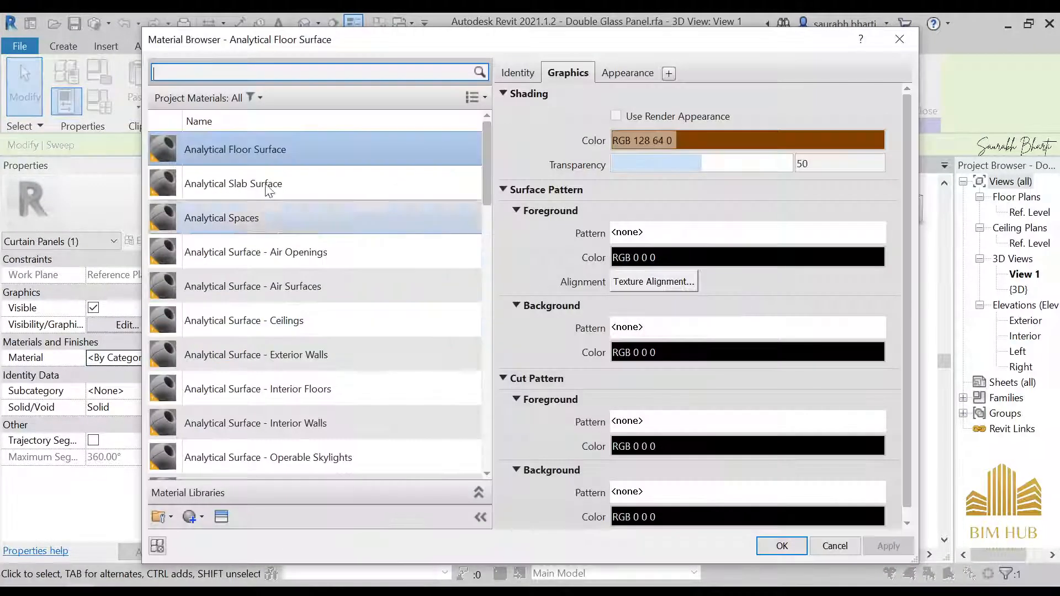
{"action": "scroll", "coordinate": [263, 256], "scroll_direction": "down", "scroll_amount": 10}
{"action": "scroll", "coordinate": [246, 307], "scroll_direction": "up", "scroll_amount": 6}
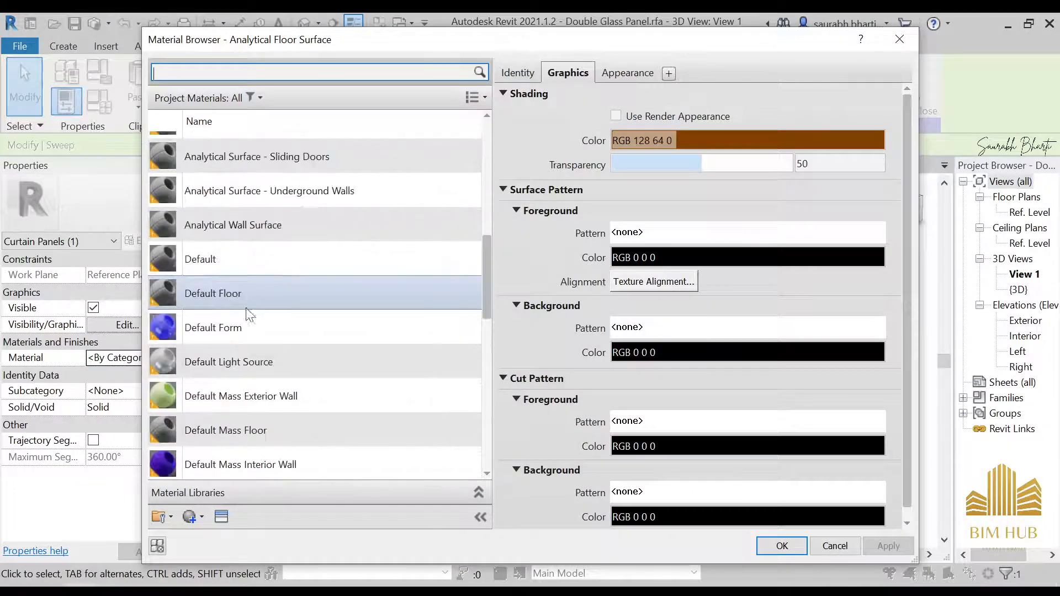
{"action": "scroll", "coordinate": [224, 312], "scroll_direction": "down", "scroll_amount": 5}
{"action": "scroll", "coordinate": [224, 310], "scroll_direction": "up", "scroll_amount": 7}
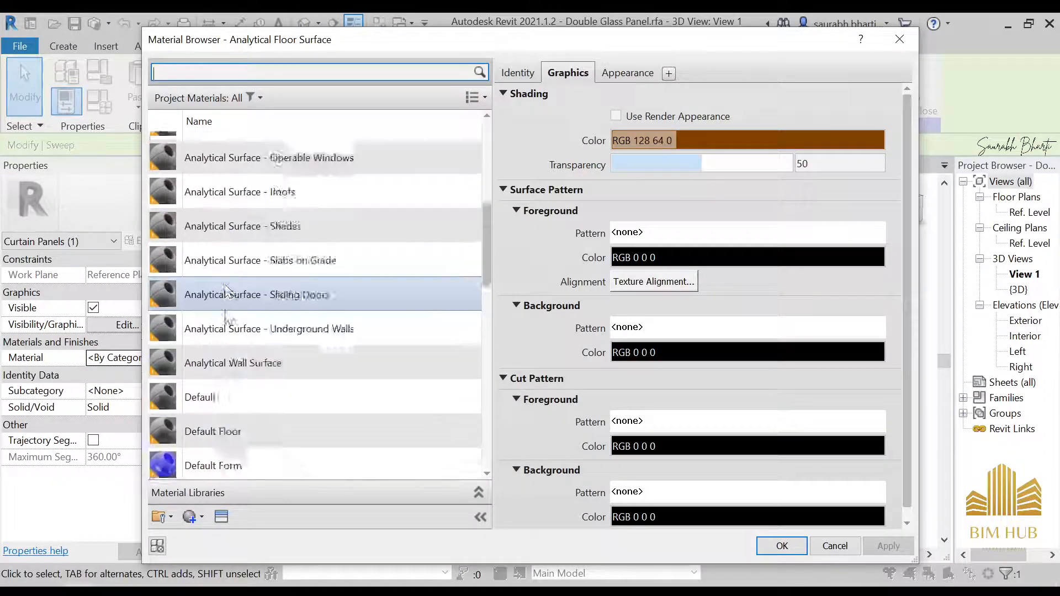
{"action": "scroll", "coordinate": [229, 283], "scroll_direction": "down", "scroll_amount": 4}
{"action": "scroll", "coordinate": [230, 284], "scroll_direction": "down", "scroll_amount": 10}
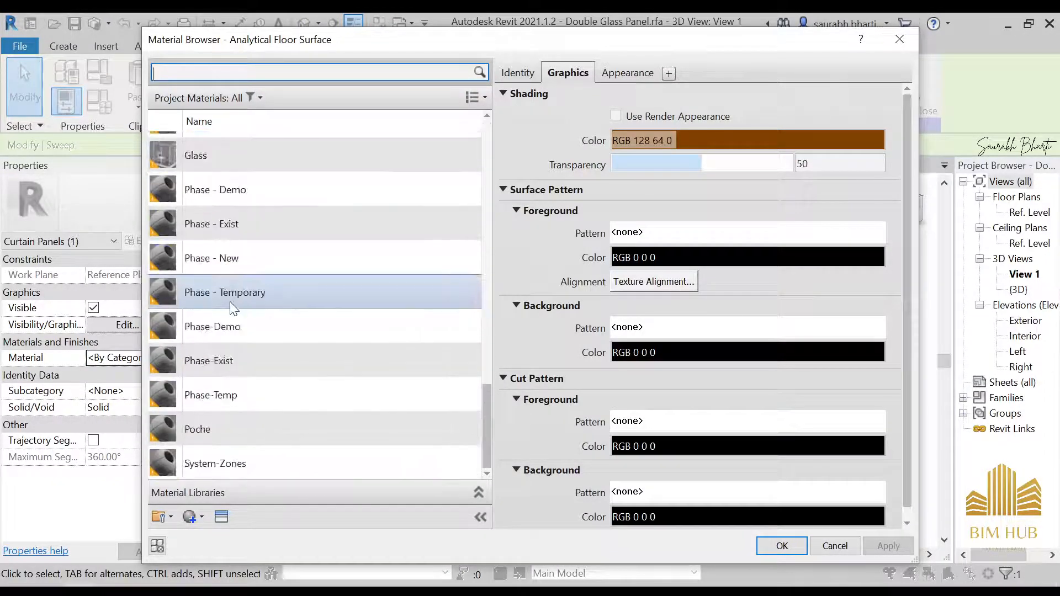
{"action": "scroll", "coordinate": [225, 293], "scroll_direction": "up", "scroll_amount": 10}
{"action": "scroll", "coordinate": [256, 333], "scroll_direction": "up", "scroll_amount": 4}
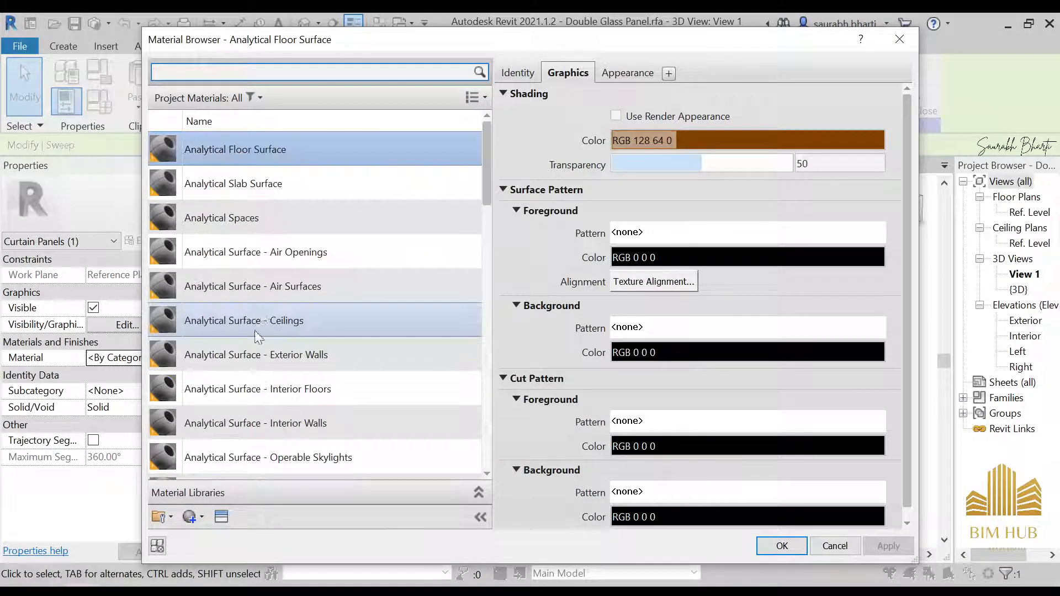
Step: Create a new material for the sweep and rename it 1.anodised black
{"action": "left_click", "coordinate": [200, 517]}
{"action": "left_click", "coordinate": [216, 537]}
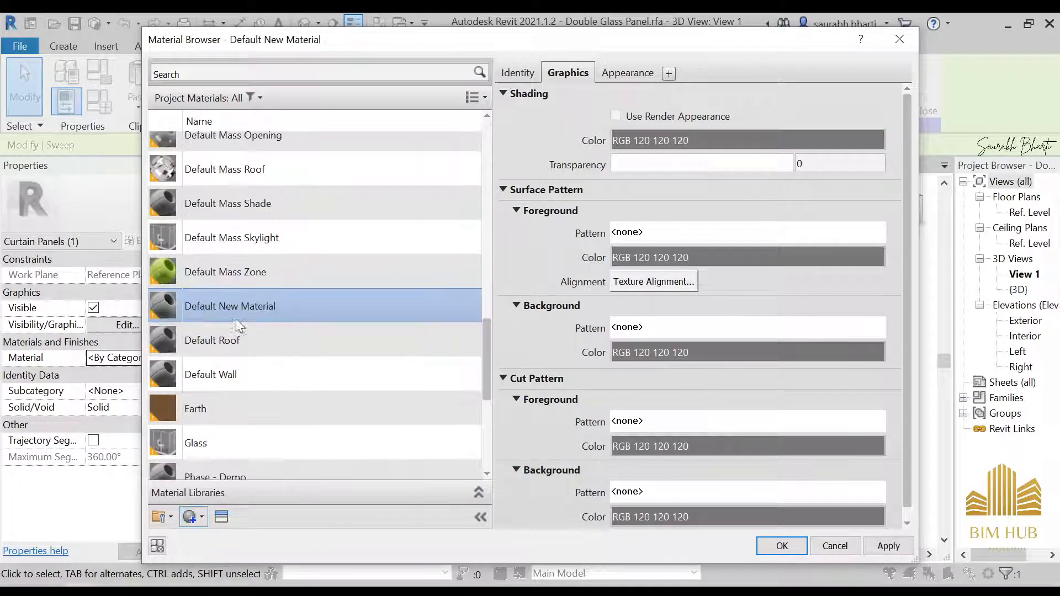
{"action": "right_click", "coordinate": [236, 318]}
{"action": "left_click", "coordinate": [294, 339]}
{"action": "type", "text": "1"}
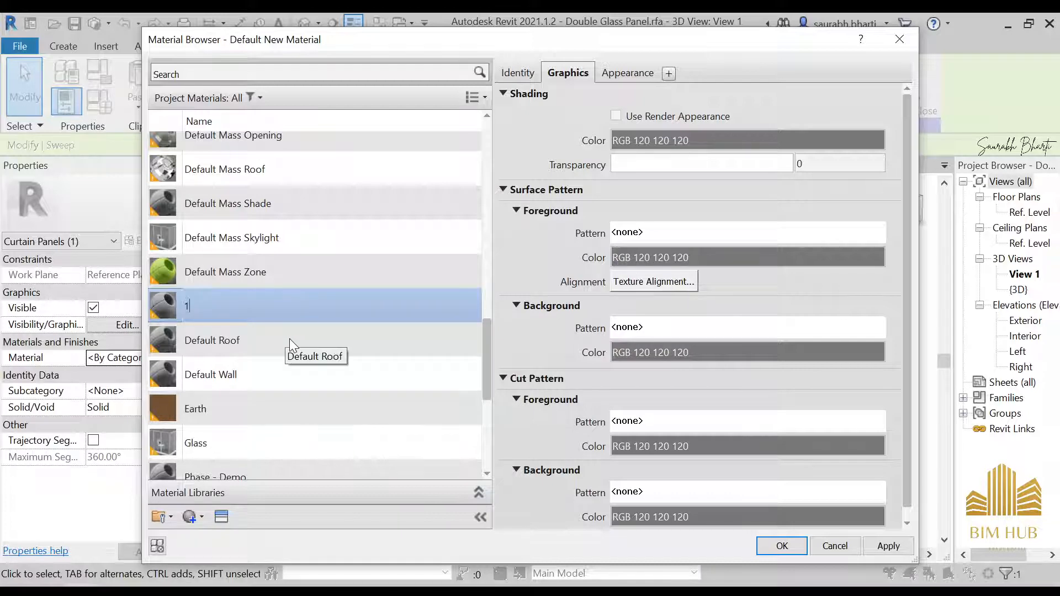
{"action": "type", "text": ".anodised black"}
{"action": "key", "text": "Return"}
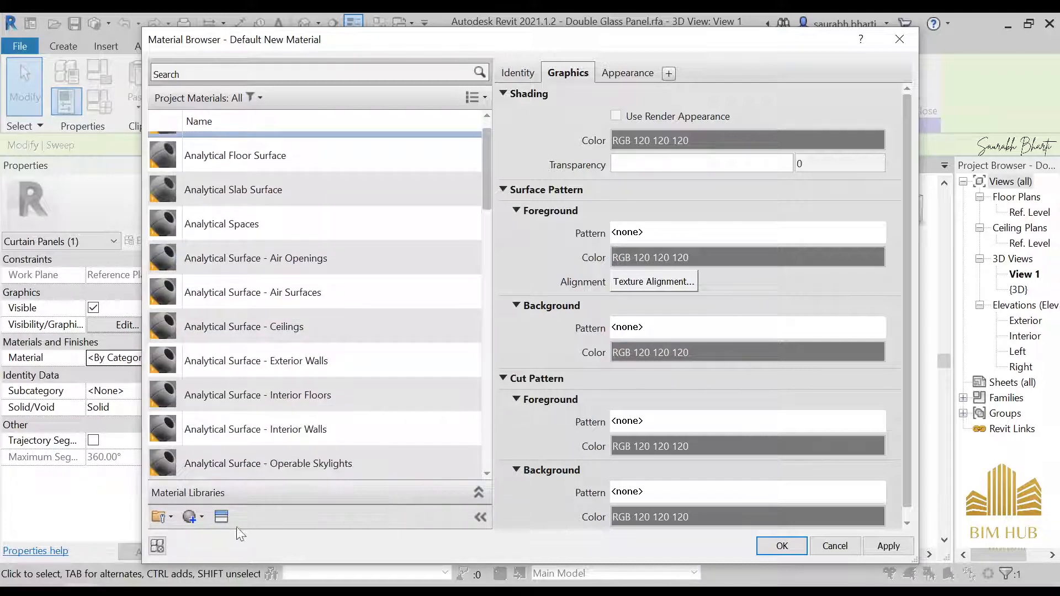
Step: Give the 1.anodised black material the Anodized - Black metal appearance asset and apply it to the sweep
{"action": "left_click", "coordinate": [221, 517]}
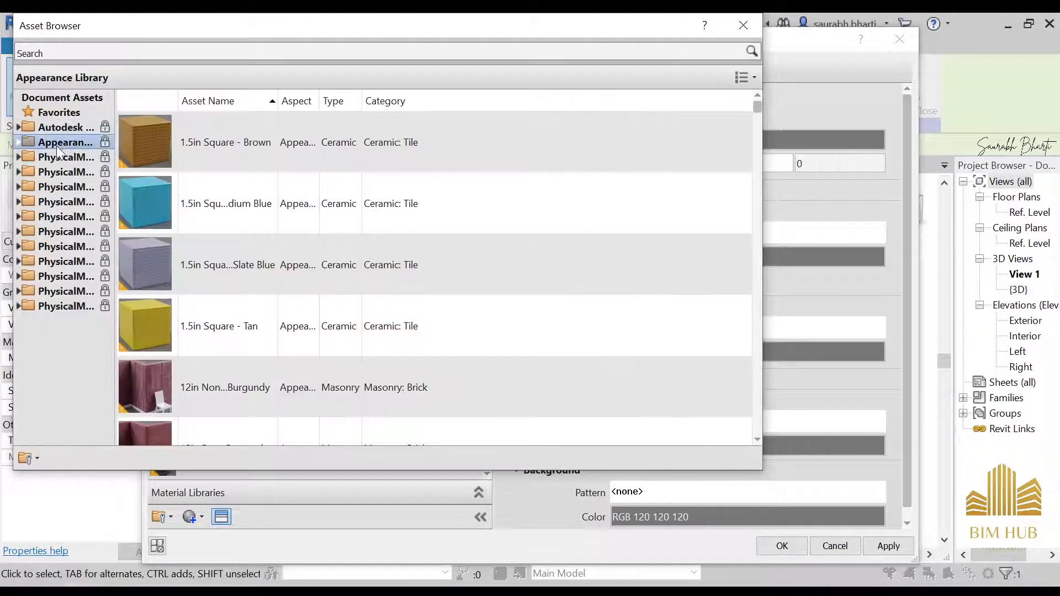
{"action": "left_click", "coordinate": [19, 142]}
{"action": "left_click", "coordinate": [74, 307]}
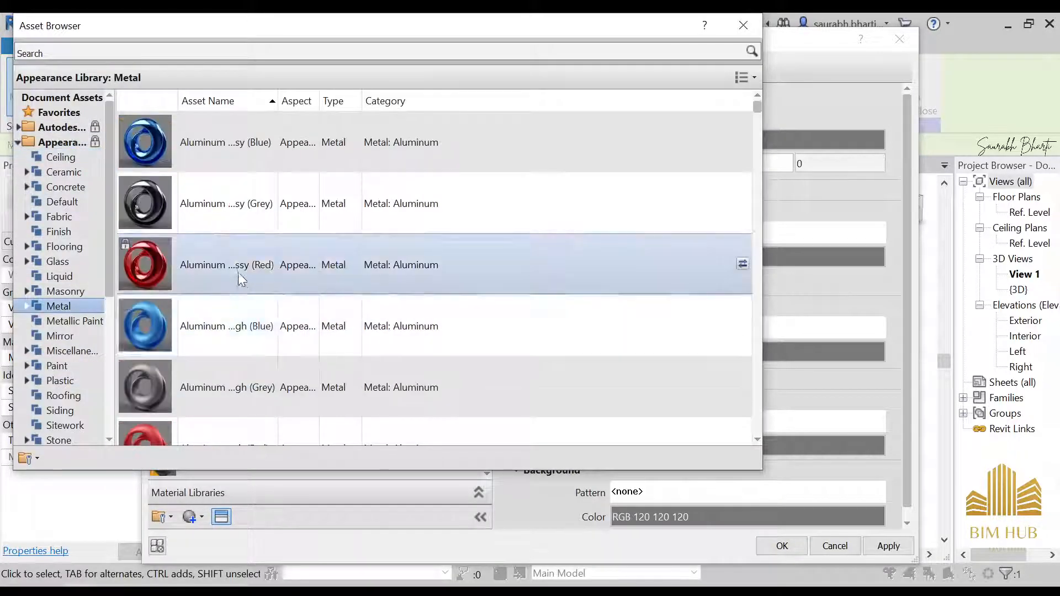
{"action": "scroll", "coordinate": [236, 276], "scroll_direction": "down", "scroll_amount": 10}
{"action": "scroll", "coordinate": [236, 274], "scroll_direction": "down", "scroll_amount": 5}
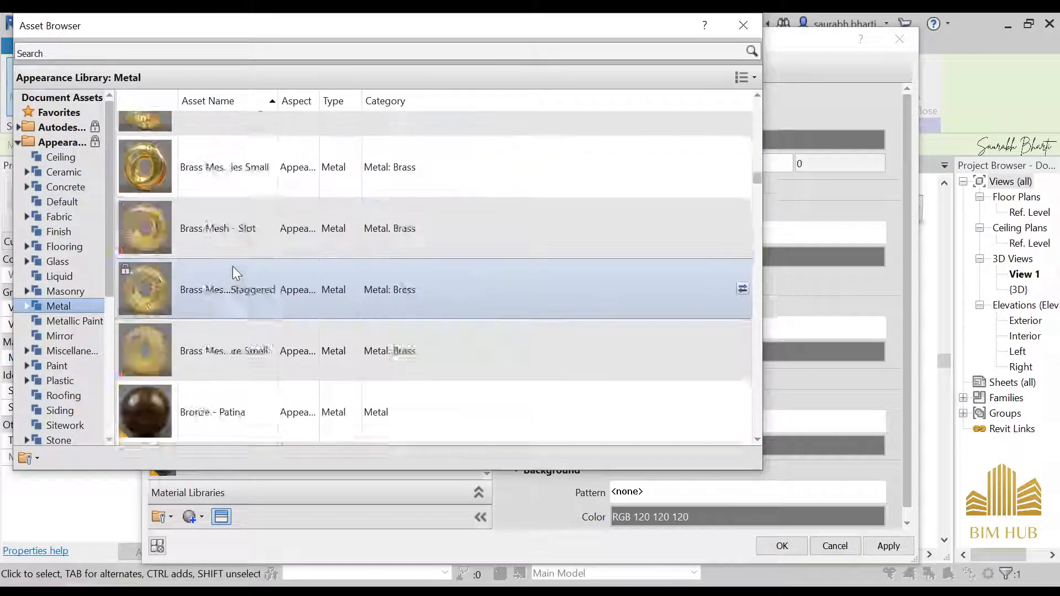
{"action": "scroll", "coordinate": [236, 274], "scroll_direction": "up", "scroll_amount": 10}
{"action": "scroll", "coordinate": [234, 266], "scroll_direction": "up", "scroll_amount": 8}
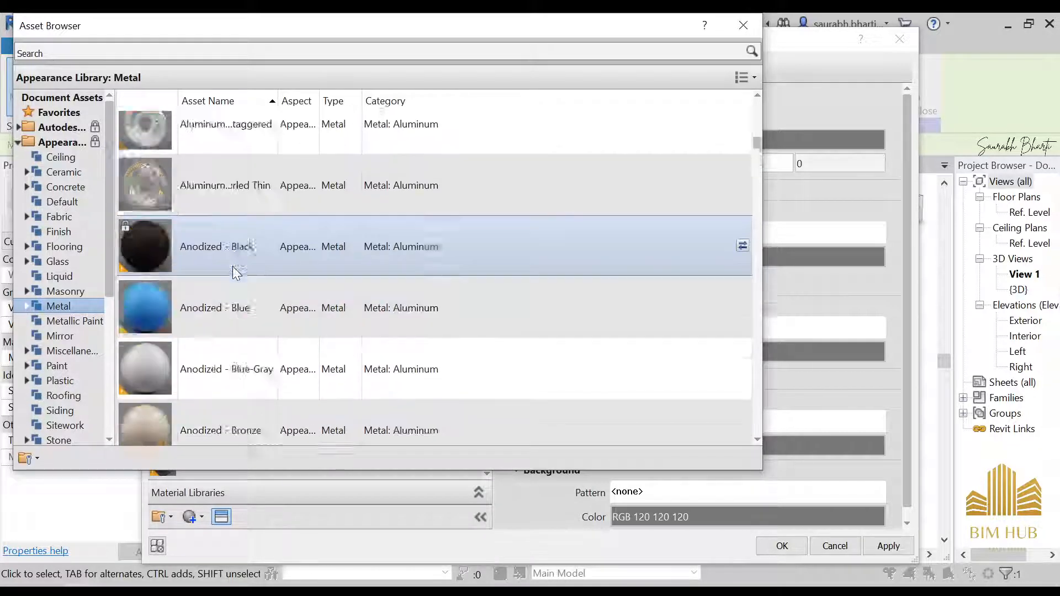
{"action": "scroll", "coordinate": [233, 266], "scroll_direction": "down", "scroll_amount": 5}
{"action": "scroll", "coordinate": [233, 271], "scroll_direction": "up", "scroll_amount": 8}
{"action": "double_click", "coordinate": [237, 405]}
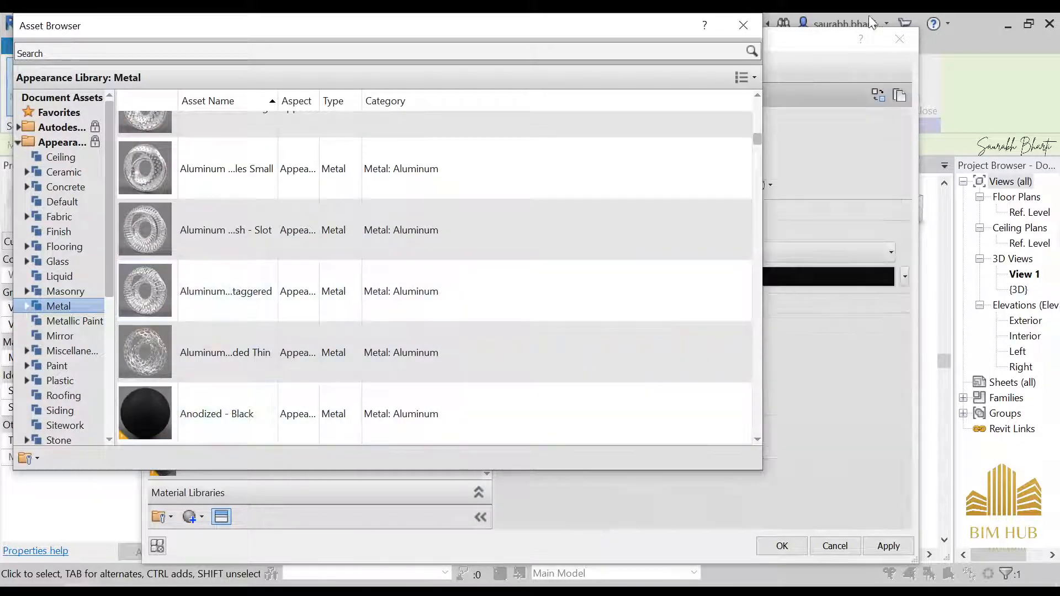
{"action": "left_click", "coordinate": [743, 25]}
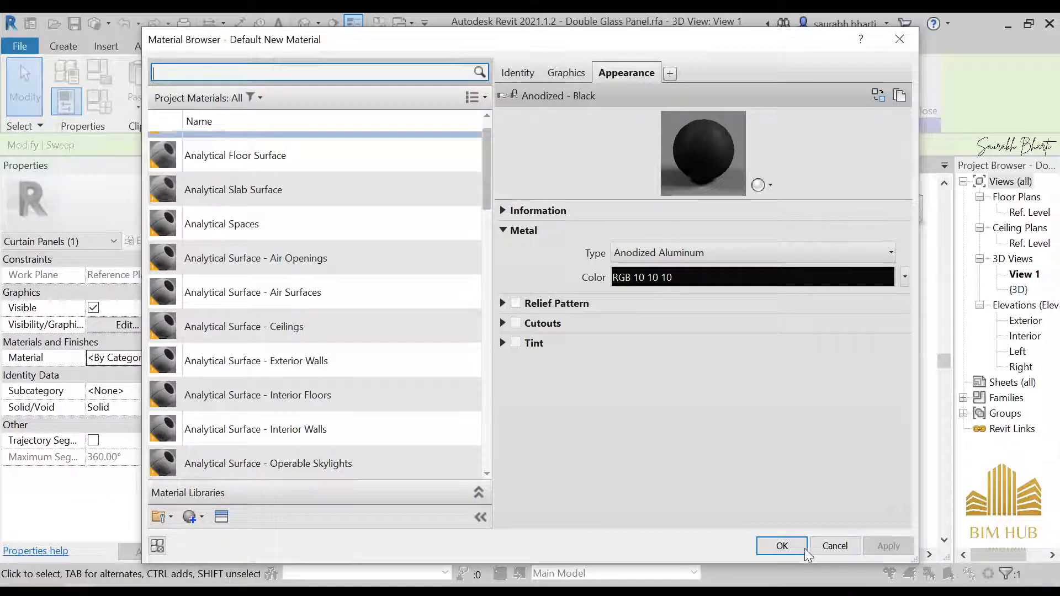
{"action": "left_click", "coordinate": [782, 545]}
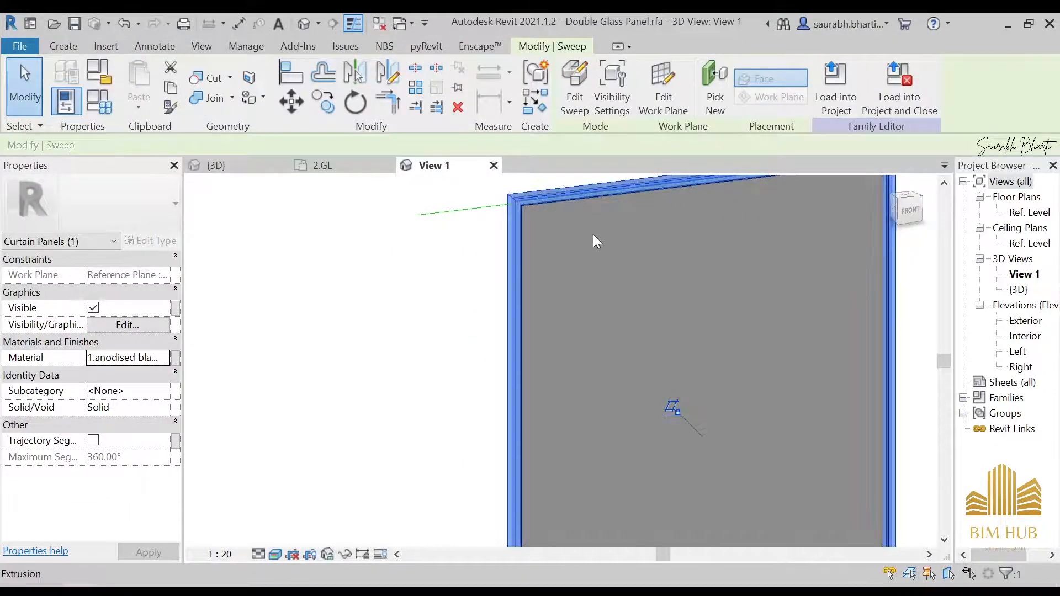
Step: Load the family into the project again, overwriting the existing version
{"action": "left_click", "coordinate": [440, 325]}
{"action": "left_click", "coordinate": [573, 90]}
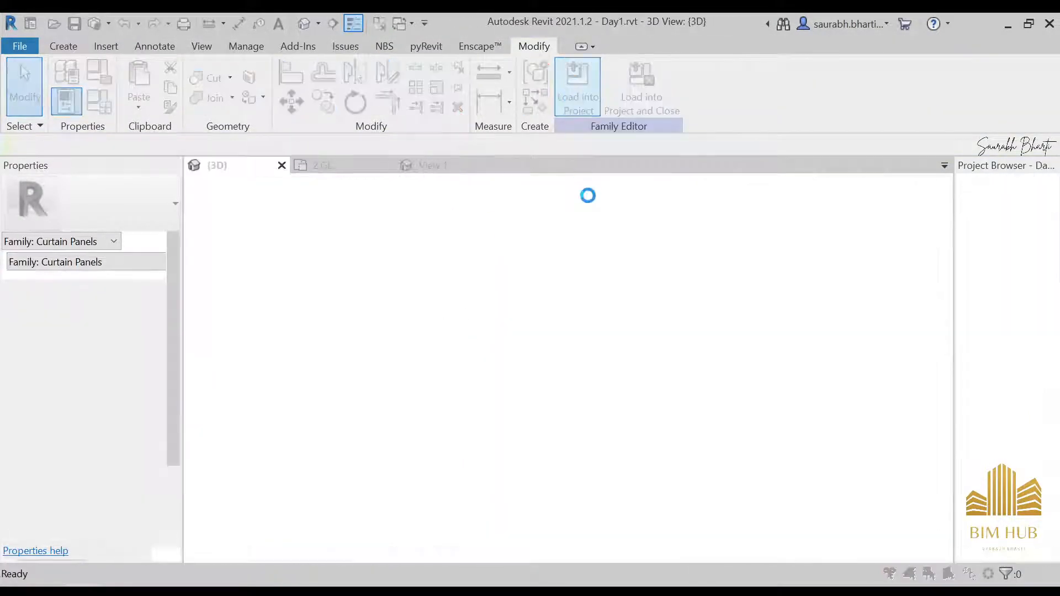
{"action": "left_click", "coordinate": [510, 274]}
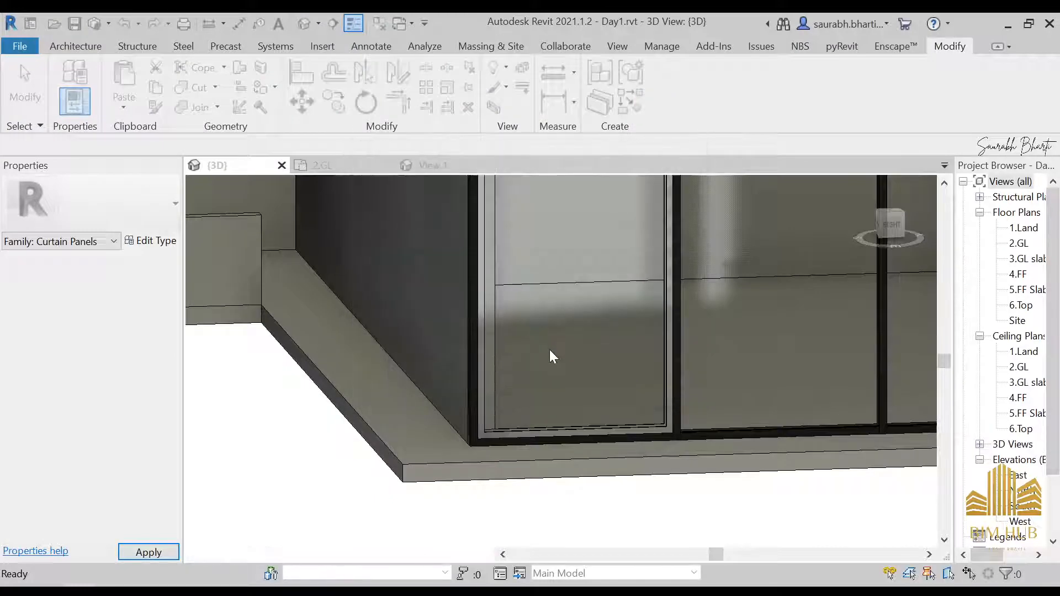
Step: Inspect the storefront curtain wall panels' frames in the 3D view
{"action": "left_click", "coordinate": [393, 349]}
{"action": "middle_click_drag", "start_coordinate": [560, 428], "coordinate": [614, 371], "text": "shift"}
{"action": "key", "text": "Escape"}
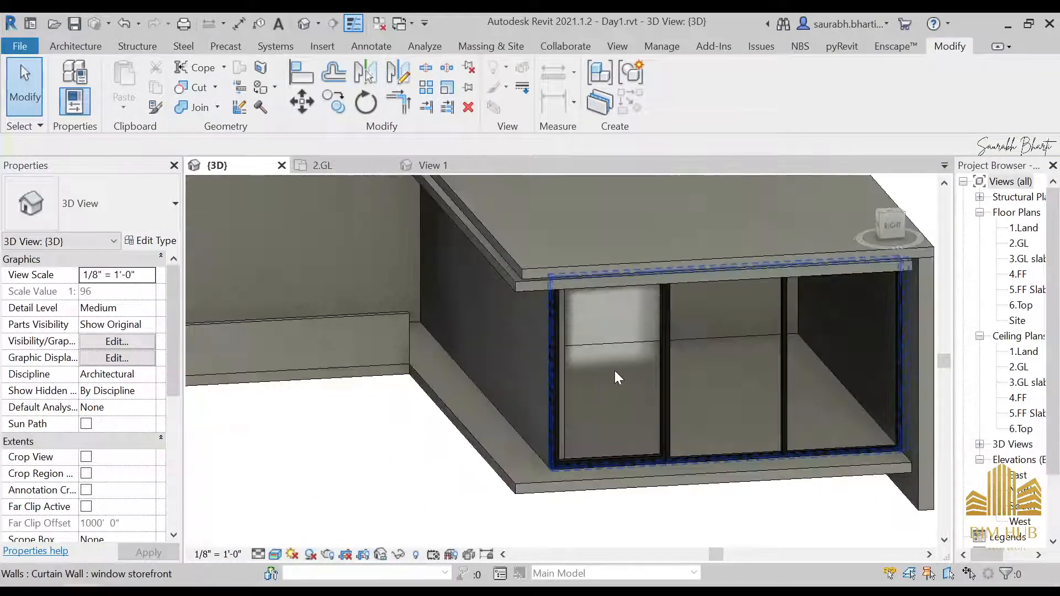
{"action": "scroll", "coordinate": [635, 369], "scroll_direction": "up", "scroll_amount": 3}
{"action": "middle_click_drag", "start_coordinate": [697, 373], "coordinate": [596, 314], "text": "shift"}
{"action": "scroll", "coordinate": [797, 319], "scroll_direction": "up", "scroll_amount": 8}
{"action": "scroll", "coordinate": [730, 299], "scroll_direction": "down", "scroll_amount": 4}
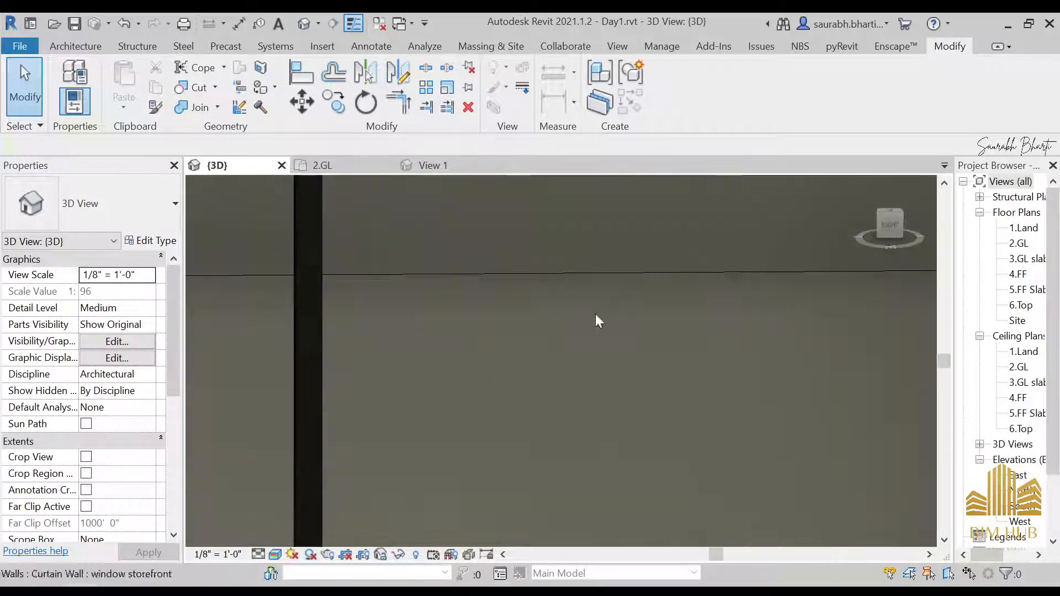
{"action": "scroll", "coordinate": [685, 289], "scroll_direction": "down", "scroll_amount": 3}
{"action": "scroll", "coordinate": [643, 308], "scroll_direction": "down", "scroll_amount": 5}
{"action": "scroll", "coordinate": [513, 305], "scroll_direction": "up", "scroll_amount": 3}
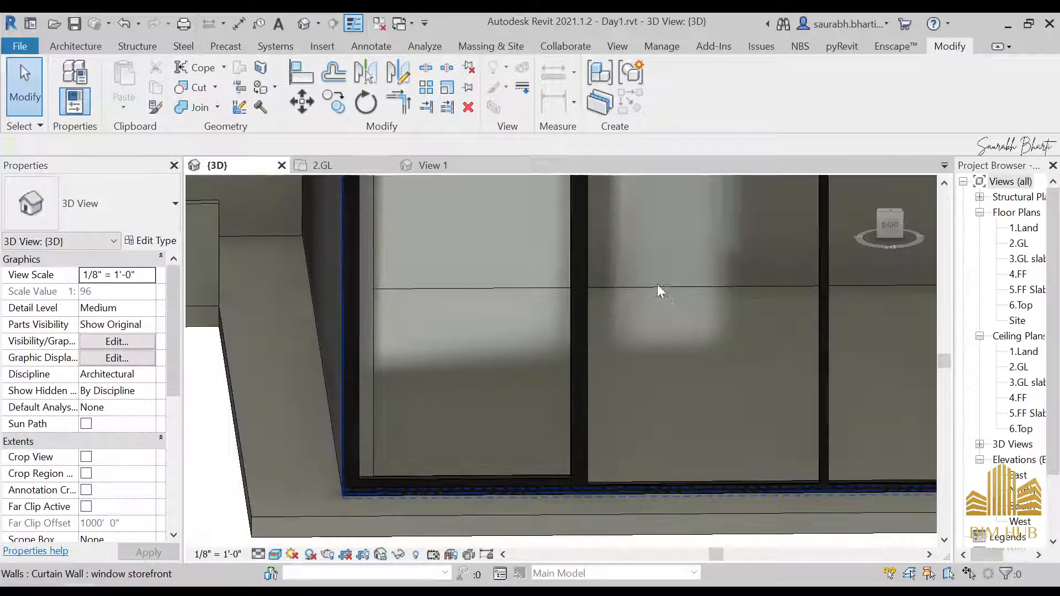
{"action": "scroll", "coordinate": [657, 284], "scroll_direction": "down", "scroll_amount": 3}
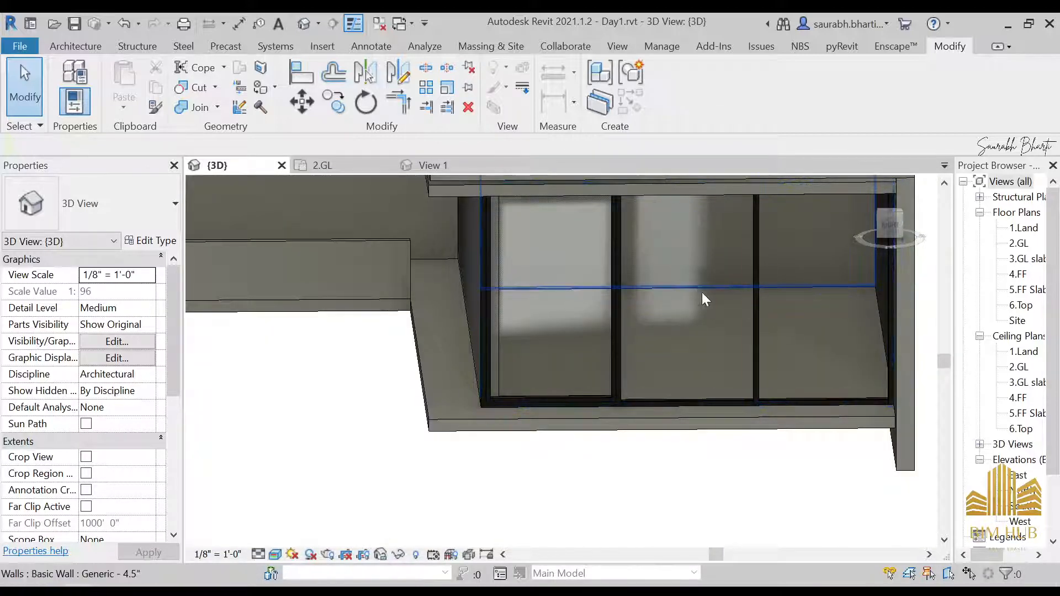
{"action": "left_click", "coordinate": [699, 314]}
{"action": "key", "text": "Escape"}
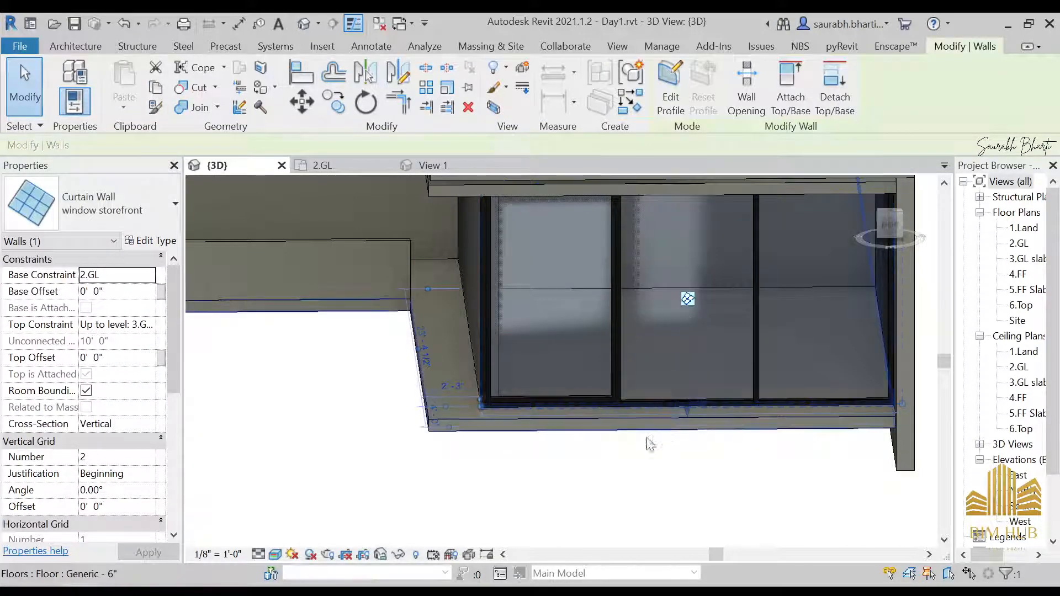
Step: Change the two remaining glazed curtain panels of the storefront to the Double Glass Panel type
{"action": "key", "text": "Escape"}
{"action": "middle_click_drag", "start_coordinate": [475, 389], "coordinate": [656, 334]}
{"action": "left_click", "coordinate": [651, 328]}
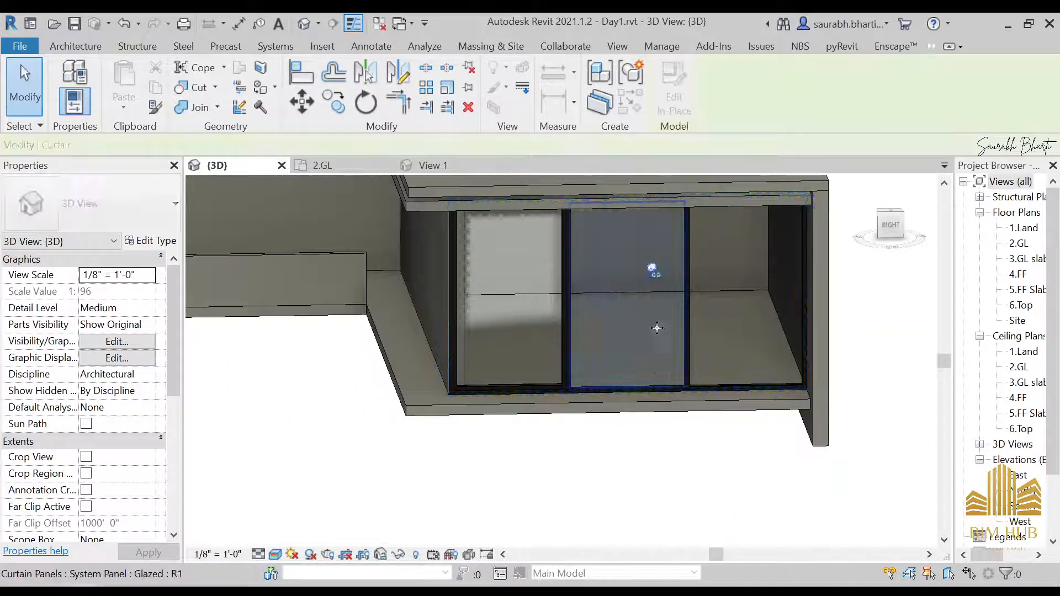
{"action": "left_click", "coordinate": [767, 314], "text": "ctrl"}
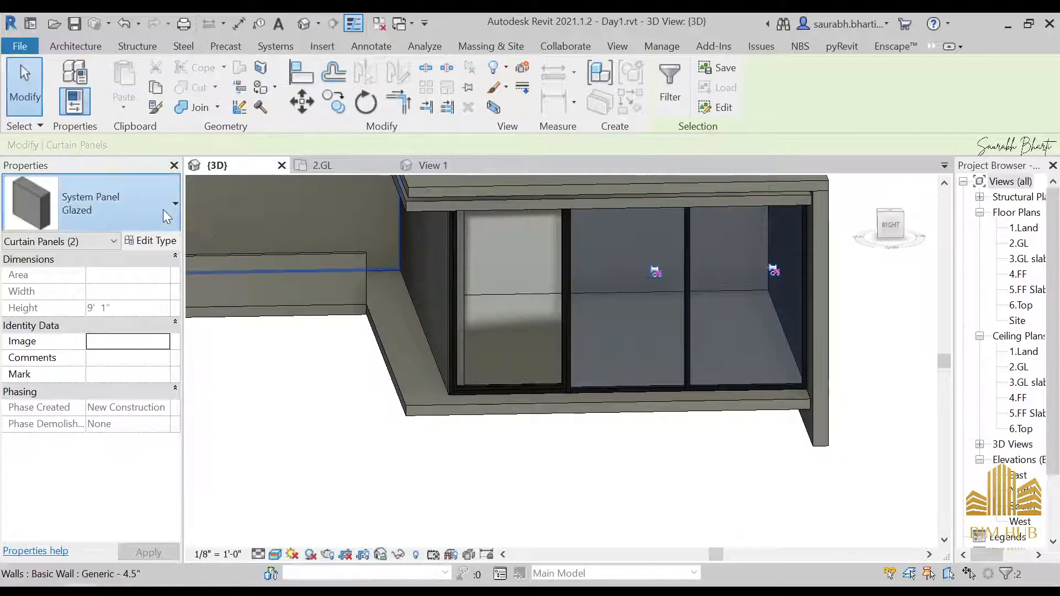
{"action": "left_click", "coordinate": [163, 210]}
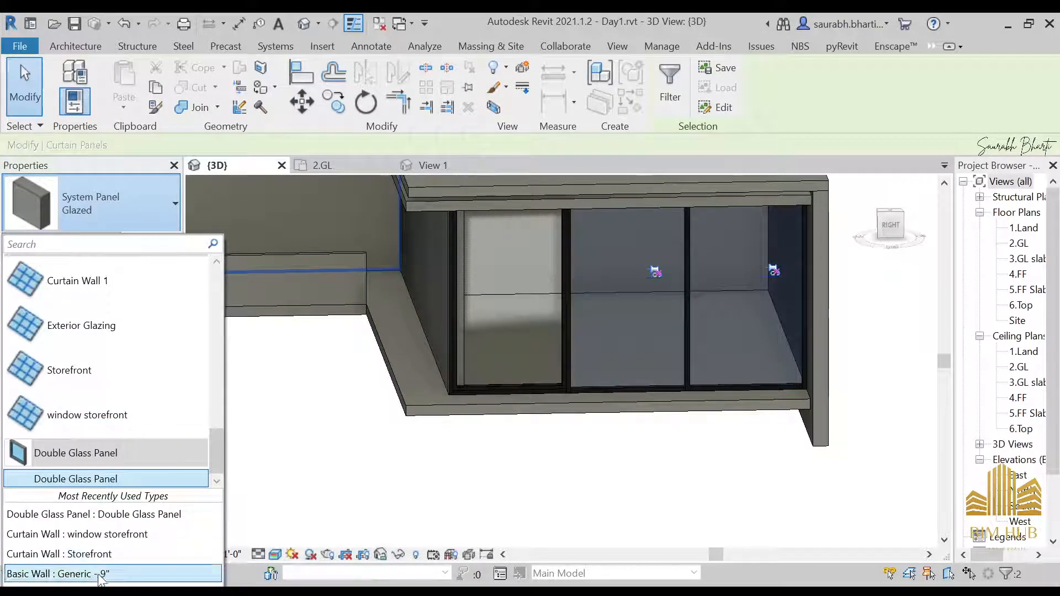
{"action": "left_click", "coordinate": [116, 520]}
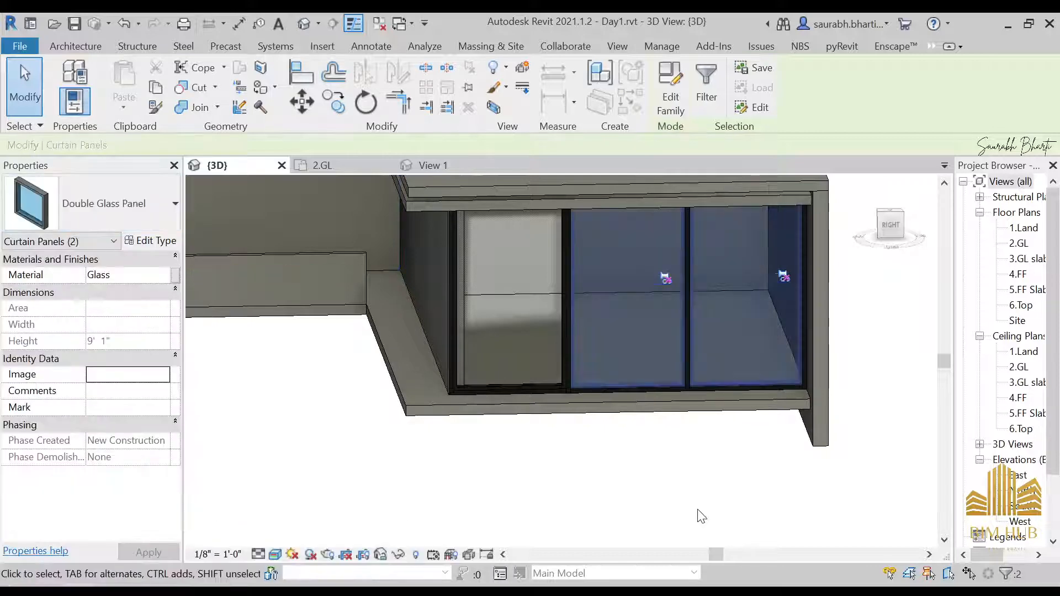
{"action": "left_click", "coordinate": [697, 512]}
Step: Orbit the 3D view and study the ground-floor glazing in the Side Night.jpg reference photo
{"action": "scroll", "coordinate": [596, 450], "scroll_direction": "down", "scroll_amount": 2}
{"action": "scroll", "coordinate": [619, 444], "scroll_direction": "down", "scroll_amount": 1}
{"action": "middle_click_drag", "start_coordinate": [616, 443], "coordinate": [433, 442], "text": "shift"}
{"action": "middle_click_drag", "start_coordinate": [608, 375], "coordinate": [431, 331], "text": "shift"}
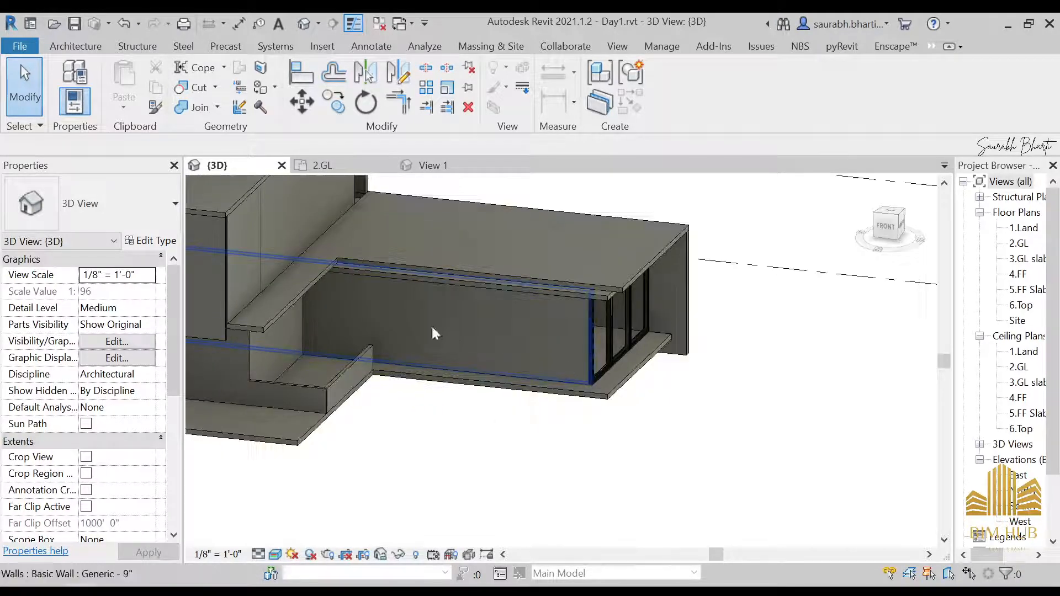
{"action": "mouse_move", "coordinate": [265, 590]}
{"action": "left_click", "coordinate": [241, 536]}
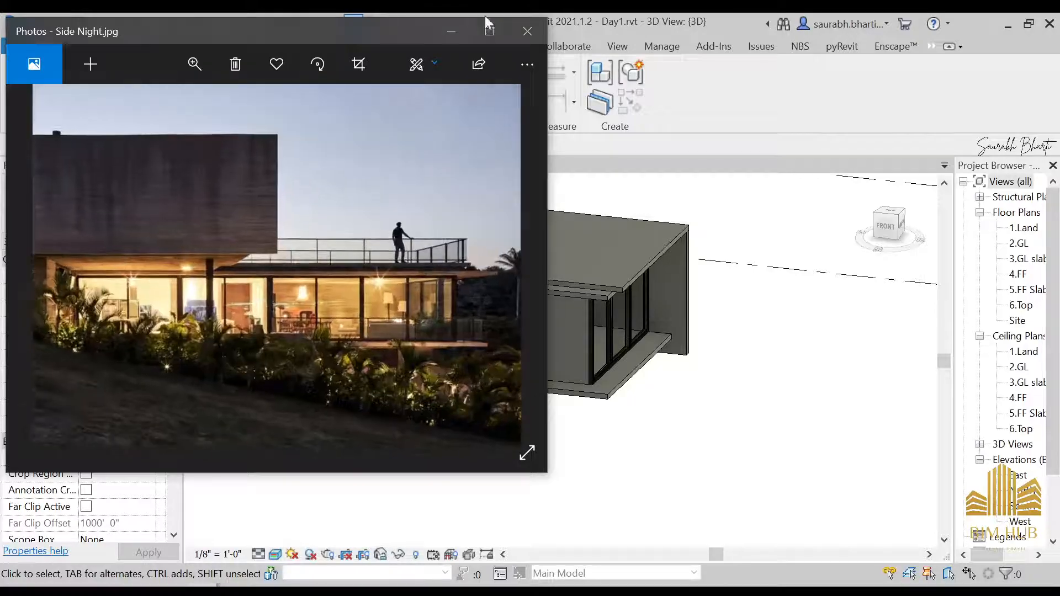
{"action": "left_click", "coordinate": [489, 30]}
{"action": "scroll", "coordinate": [640, 392], "scroll_direction": "up", "scroll_amount": 5}
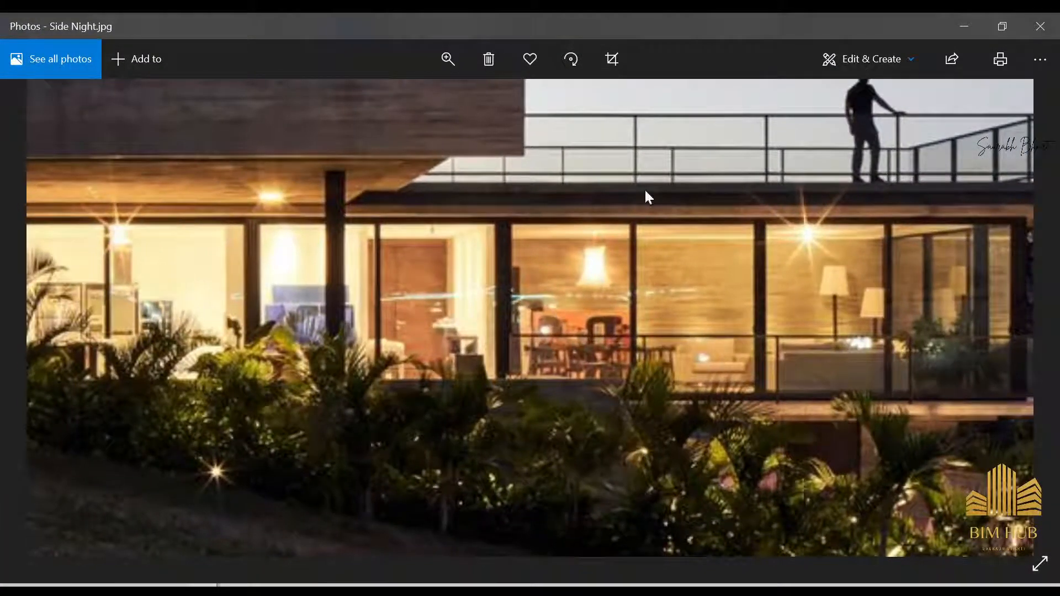
{"action": "left_click_drag", "start_coordinate": [676, 253], "coordinate": [623, 247]}
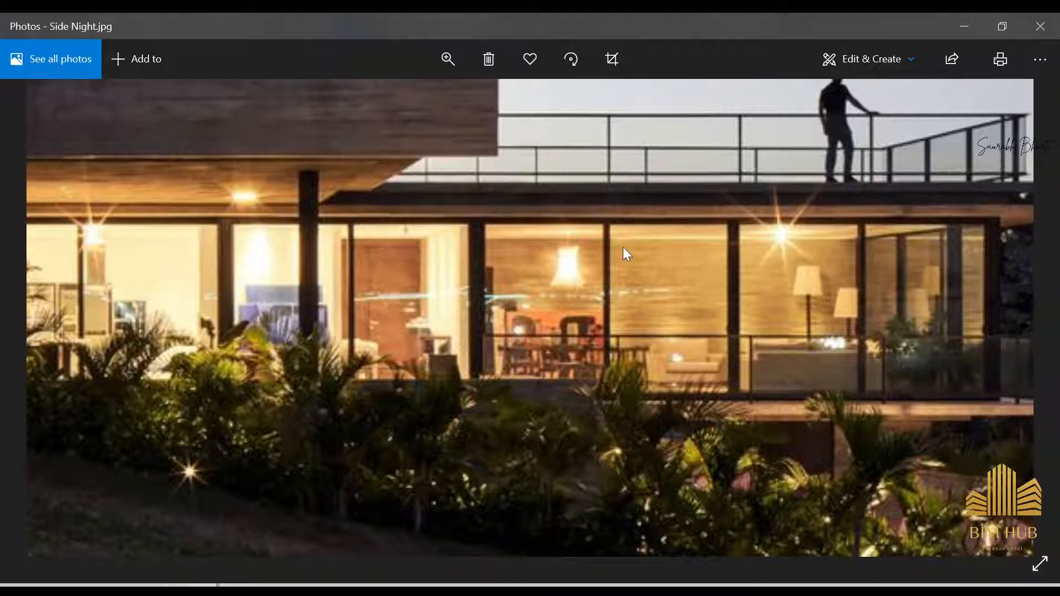
{"action": "left_click_drag", "start_coordinate": [613, 359], "coordinate": [511, 355]}
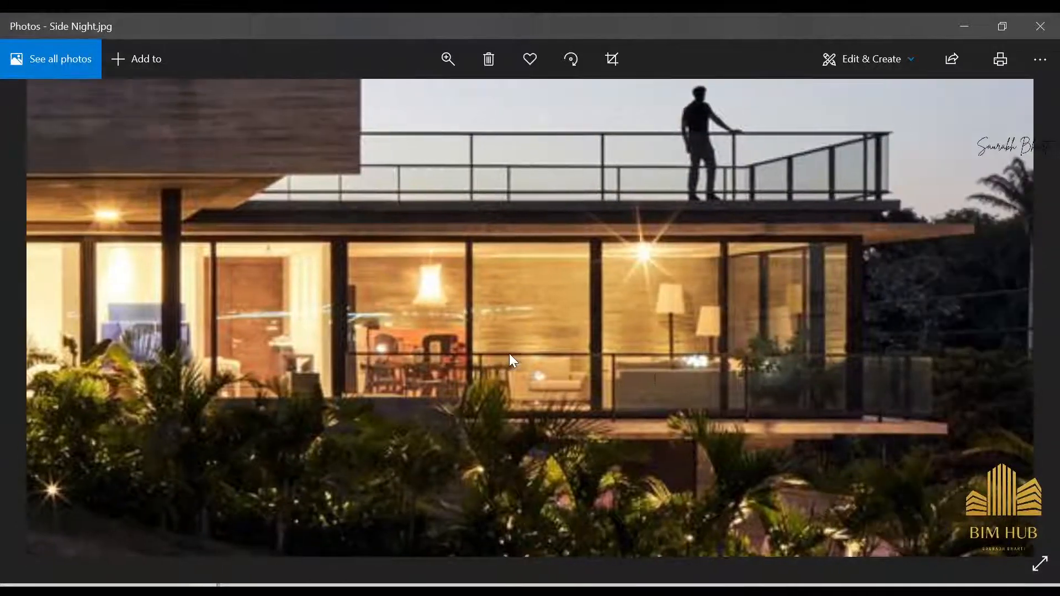
{"action": "left_click_drag", "start_coordinate": [456, 323], "coordinate": [624, 322]}
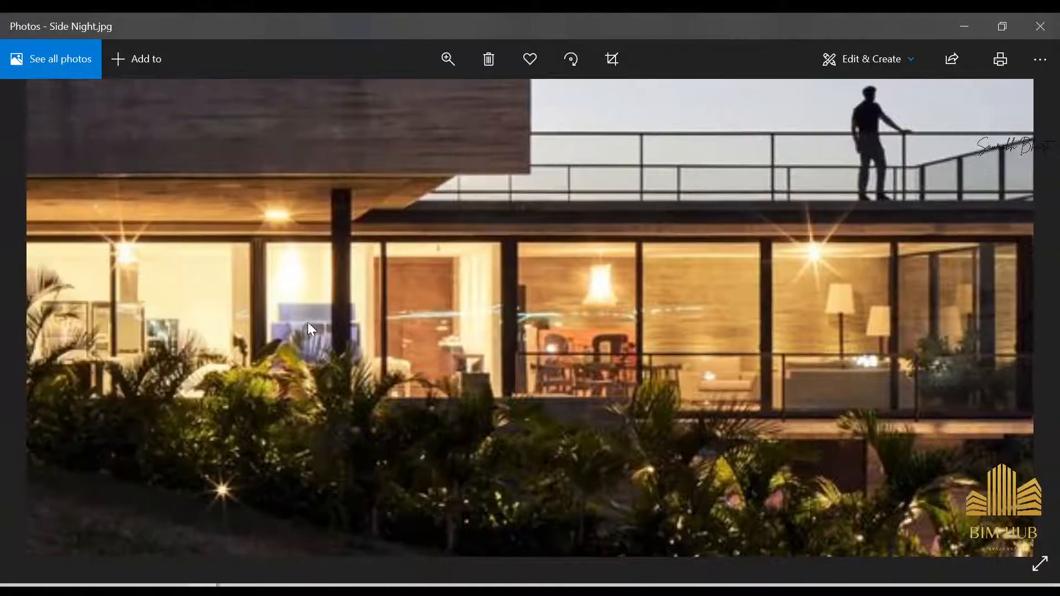
{"action": "left_click_drag", "start_coordinate": [307, 323], "coordinate": [430, 318]}
{"action": "left_click_drag", "start_coordinate": [247, 306], "coordinate": [317, 306]}
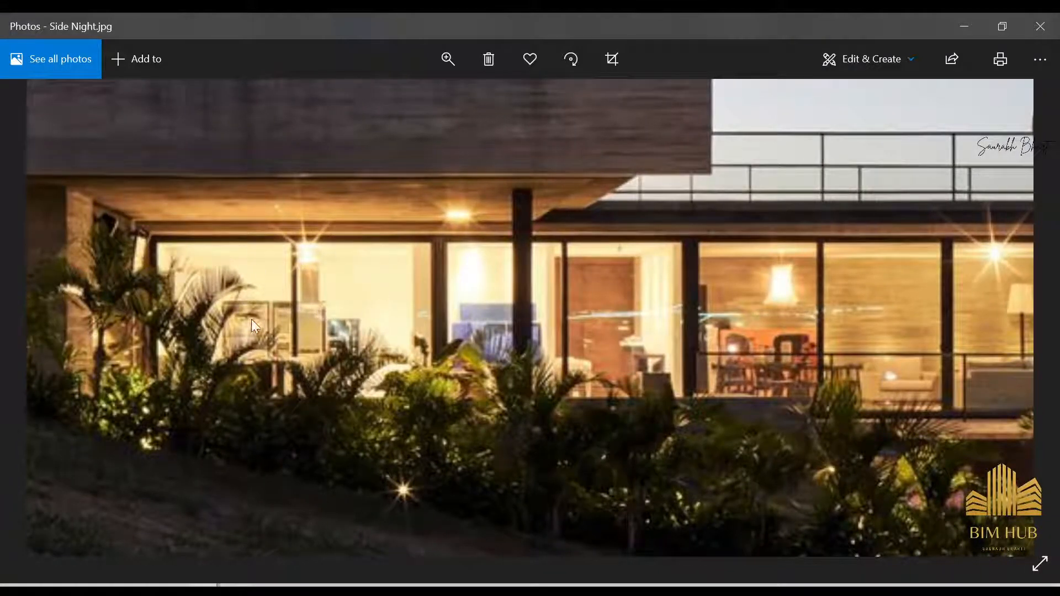
{"action": "left_click", "coordinate": [977, 32]}
Step: Temporarily hide the front walls in the 3D view to inspect the walls behind them, then reset
{"action": "scroll", "coordinate": [578, 382], "scroll_direction": "down", "scroll_amount": 4}
{"action": "middle_click_drag", "start_coordinate": [320, 392], "coordinate": [392, 392], "text": "shift"}
{"action": "scroll", "coordinate": [323, 349], "scroll_direction": "up", "scroll_amount": 4}
{"action": "left_click", "coordinate": [324, 349]}
{"action": "key", "text": "h"}
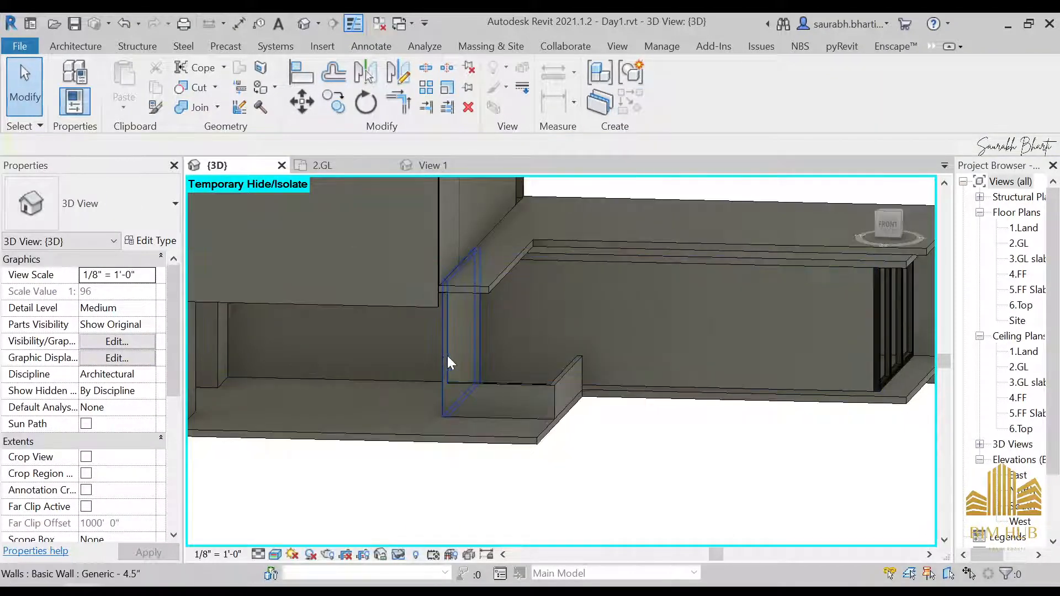
{"action": "left_click", "coordinate": [445, 362]}
{"action": "key", "text": "r"}
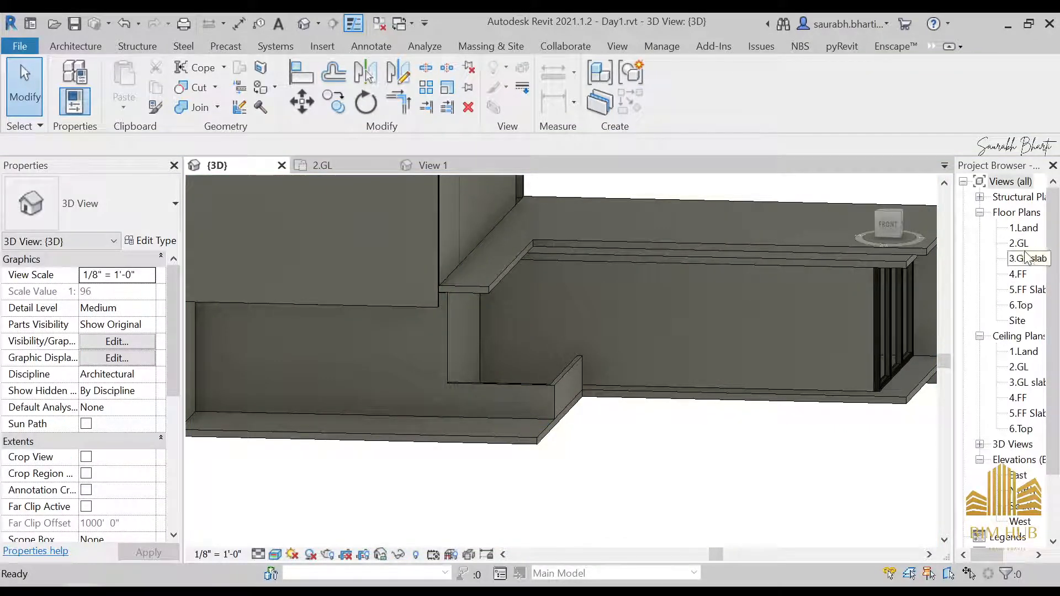
Step: Open the 2.GL floor plan and temporarily hide the floor to inspect the walls beneath, then reset
{"action": "double_click", "coordinate": [1019, 243]}
{"action": "scroll", "coordinate": [471, 445], "scroll_direction": "down", "scroll_amount": 3}
{"action": "scroll", "coordinate": [452, 474], "scroll_direction": "up", "scroll_amount": 2}
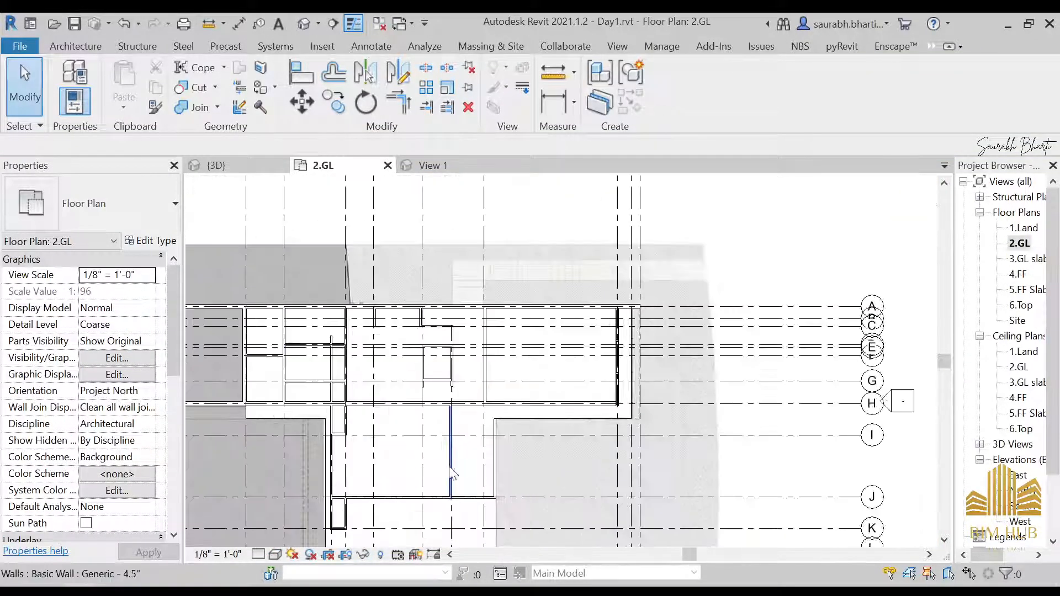
{"action": "left_click", "coordinate": [452, 474]}
{"action": "left_click", "coordinate": [602, 445]}
{"action": "middle_click_drag", "start_coordinate": [597, 447], "coordinate": [603, 445]}
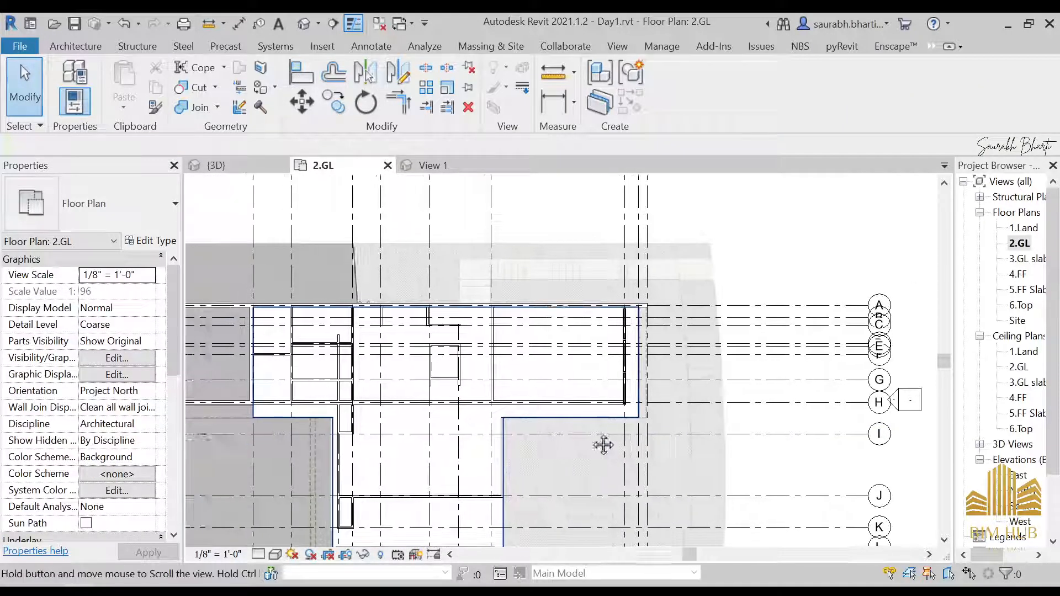
{"action": "scroll", "coordinate": [525, 474], "scroll_direction": "up", "scroll_amount": 5}
{"action": "left_click", "coordinate": [514, 442]}
{"action": "key", "text": "Escape"}
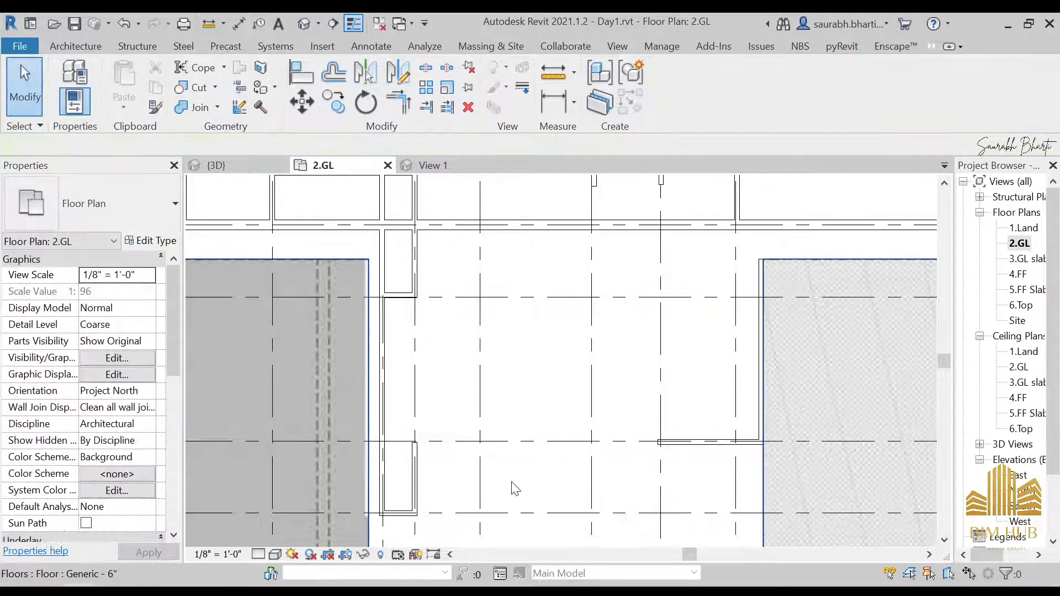
{"action": "left_click", "coordinate": [508, 474]}
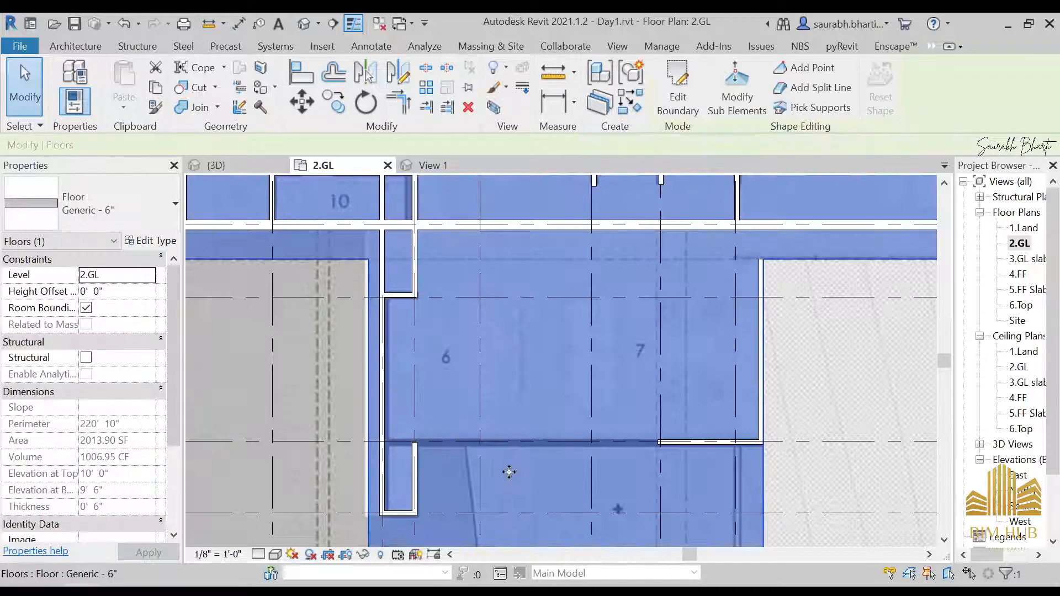
{"action": "key", "text": "h"}
{"action": "key", "text": "h"}
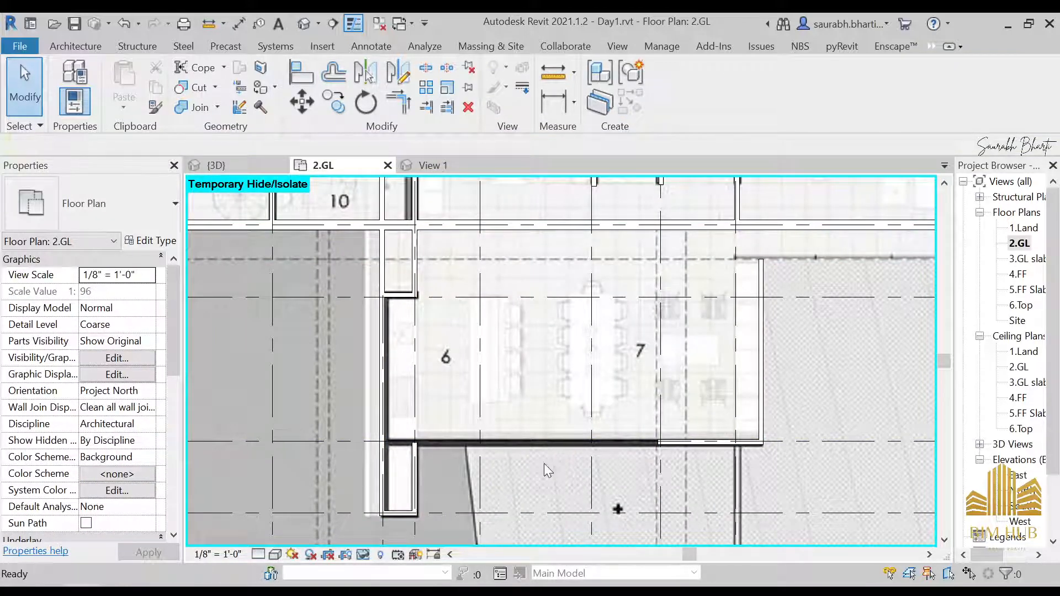
{"action": "key", "text": "h"}
{"action": "key", "text": "r"}
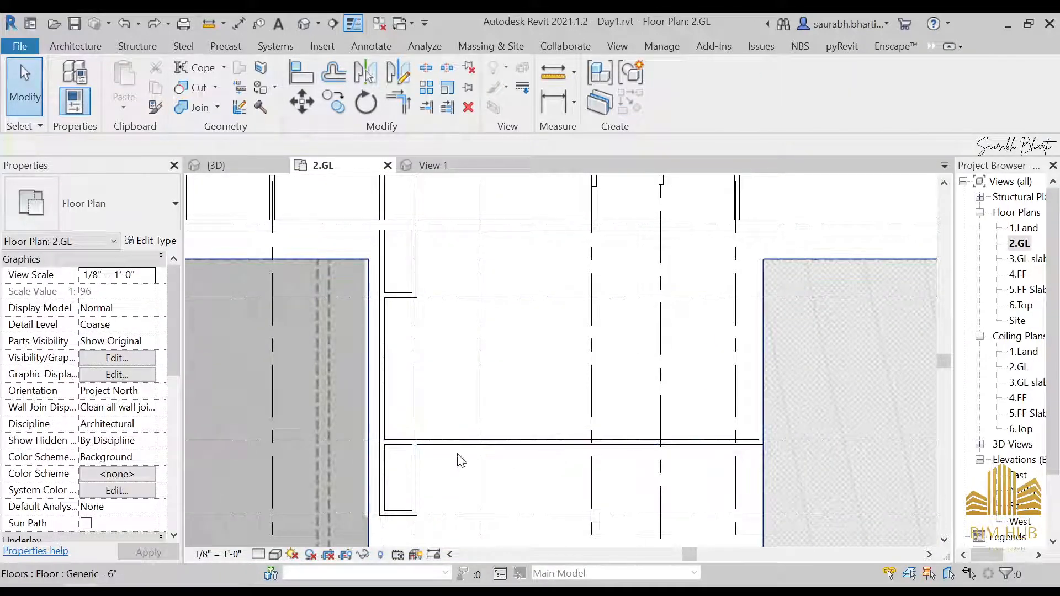
Step: Temporarily hide the two short walls at the floor opening in the 2.GL plan
{"action": "scroll", "coordinate": [467, 414], "scroll_direction": "down", "scroll_amount": 1}
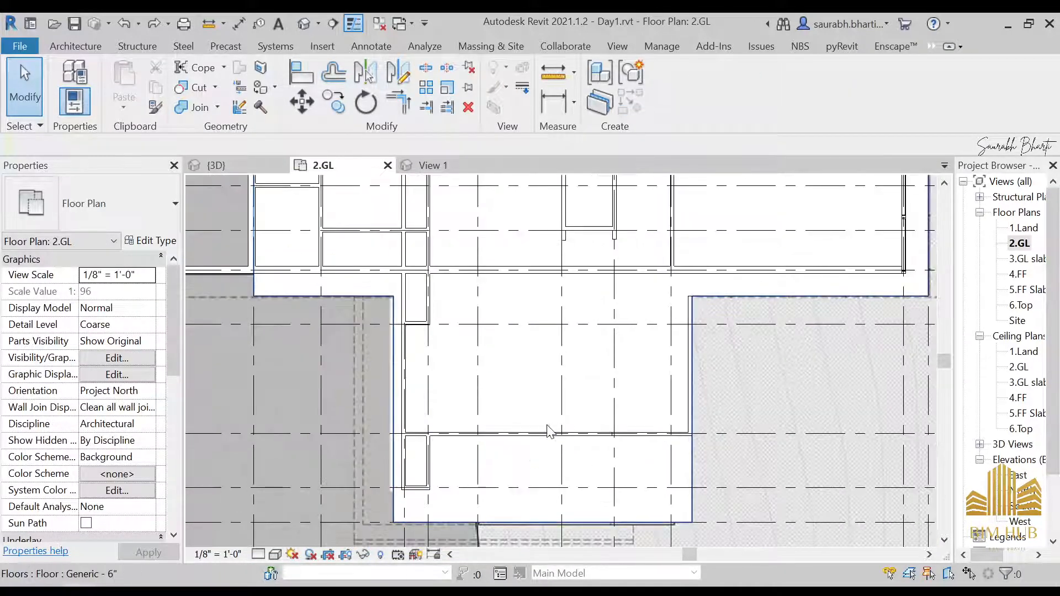
{"action": "left_click", "coordinate": [522, 435]}
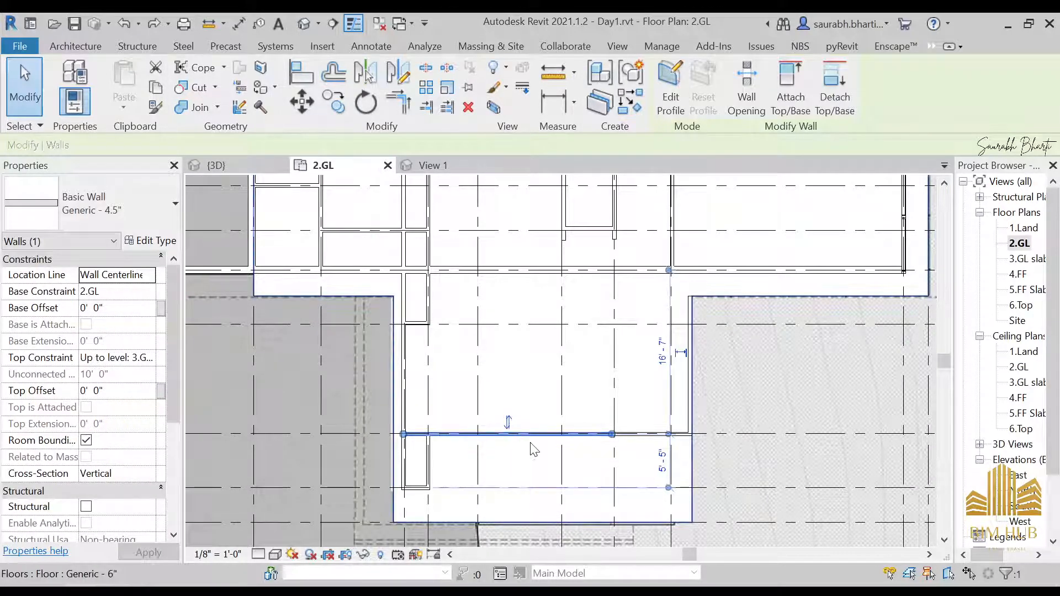
{"action": "key", "text": "h"}
{"action": "key", "text": "h"}
{"action": "left_click", "coordinate": [652, 436]}
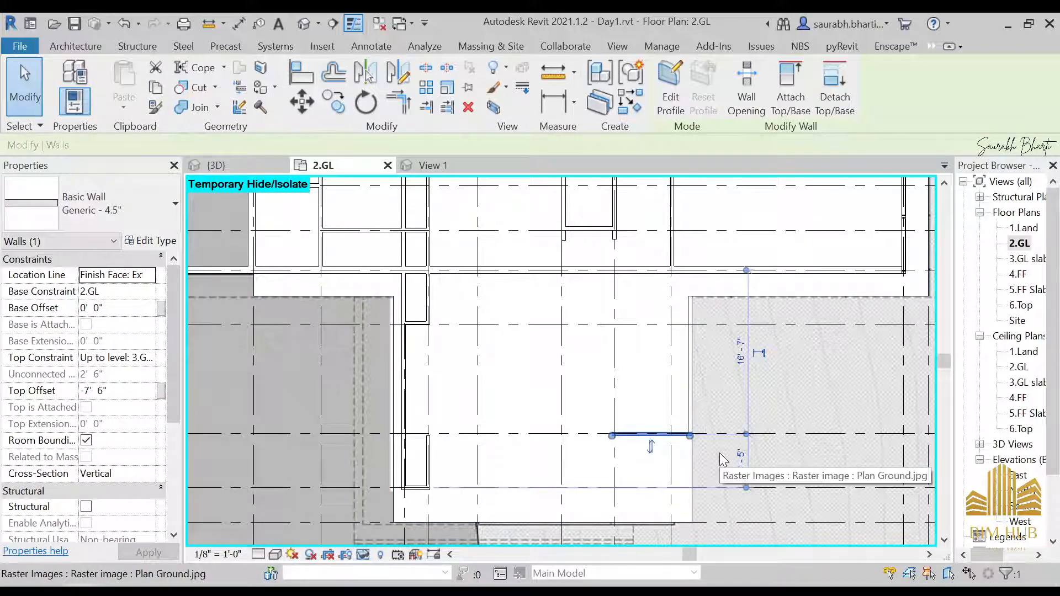
{"action": "key", "text": "h"}
{"action": "key", "text": "h"}
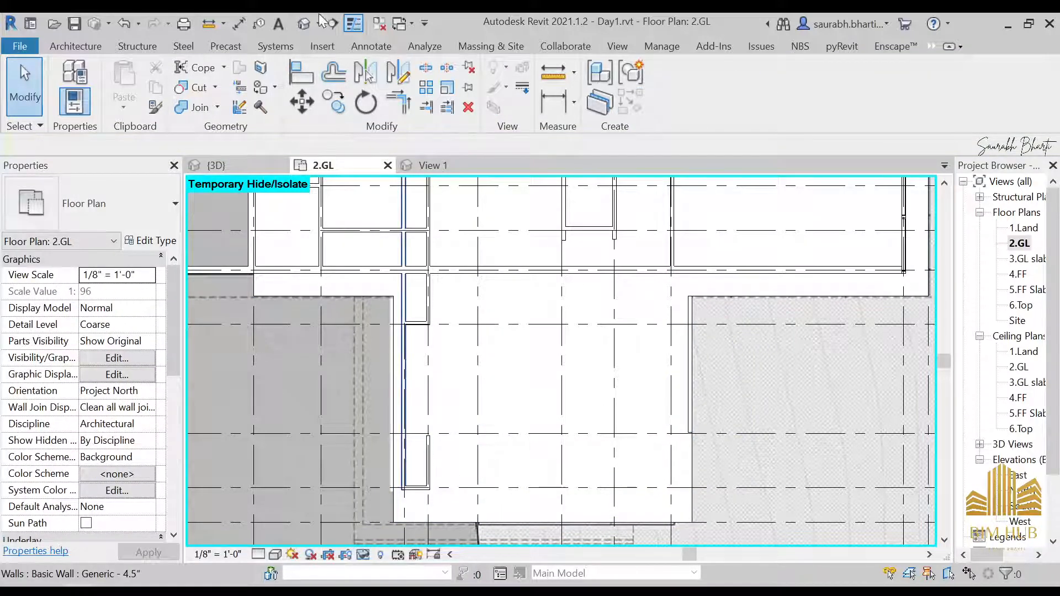
Step: Compare the 3D view and the 2.GL plan to locate the wall at the glazed corner
{"action": "left_click", "coordinate": [319, 19]}
{"action": "middle_click_drag", "start_coordinate": [491, 364], "coordinate": [460, 377], "text": "shift"}
{"action": "left_click", "coordinate": [459, 378]}
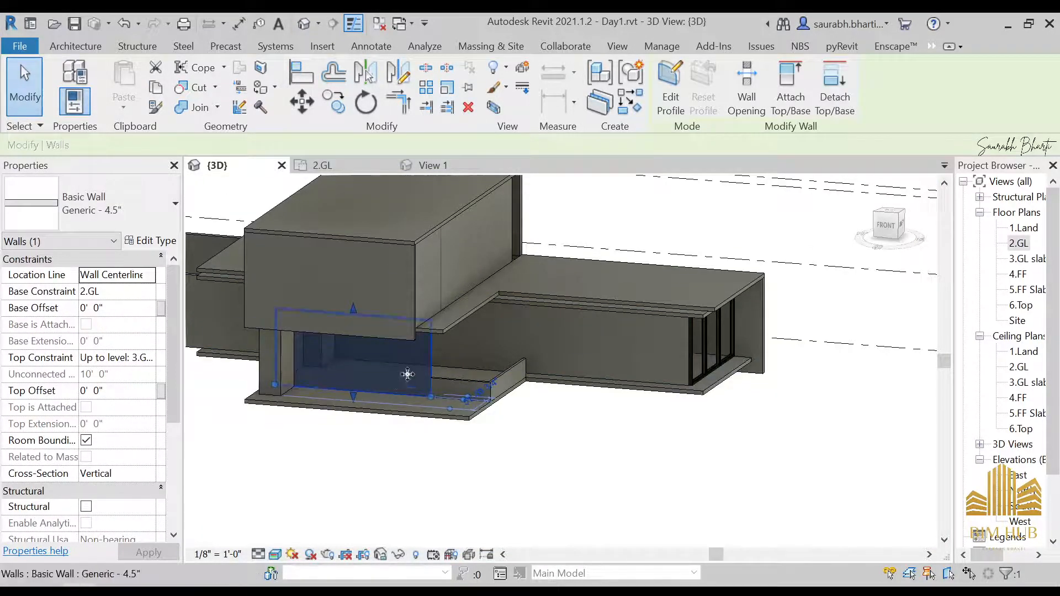
{"action": "double_click", "coordinate": [1020, 245]}
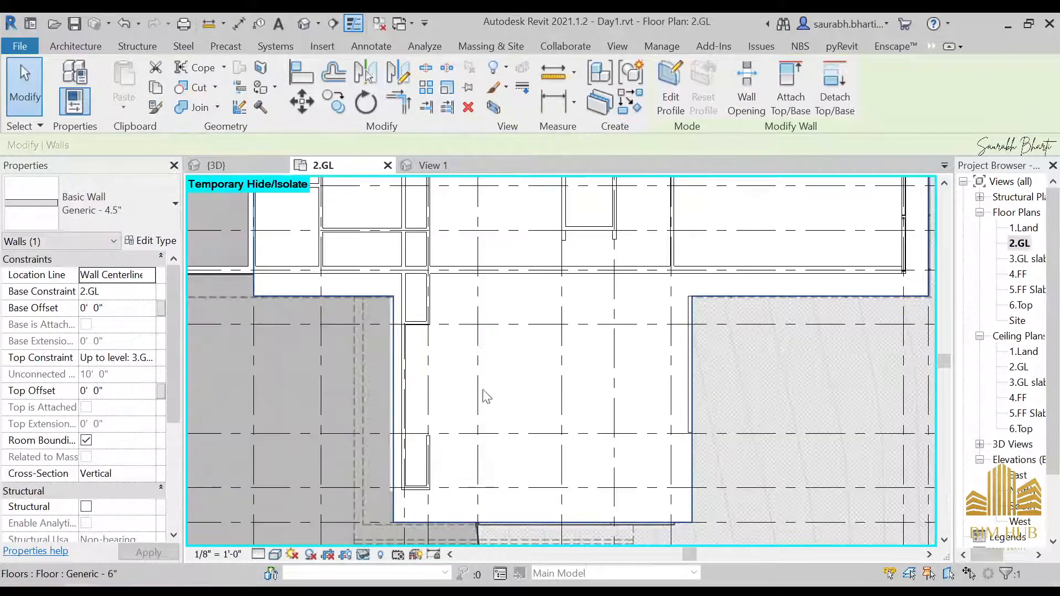
{"action": "middle_click_drag", "start_coordinate": [501, 518], "coordinate": [622, 394]}
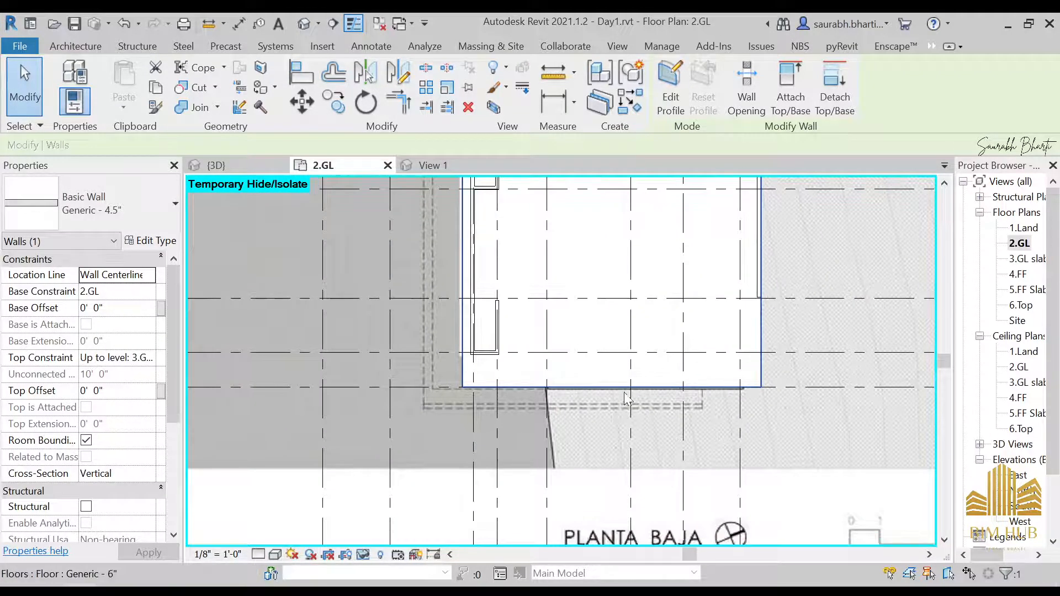
{"action": "left_click", "coordinate": [622, 393]}
{"action": "scroll", "coordinate": [571, 323], "scroll_direction": "up", "scroll_amount": 2}
{"action": "scroll", "coordinate": [571, 323], "scroll_direction": "up", "scroll_amount": 3}
{"action": "key", "text": "Escape"}
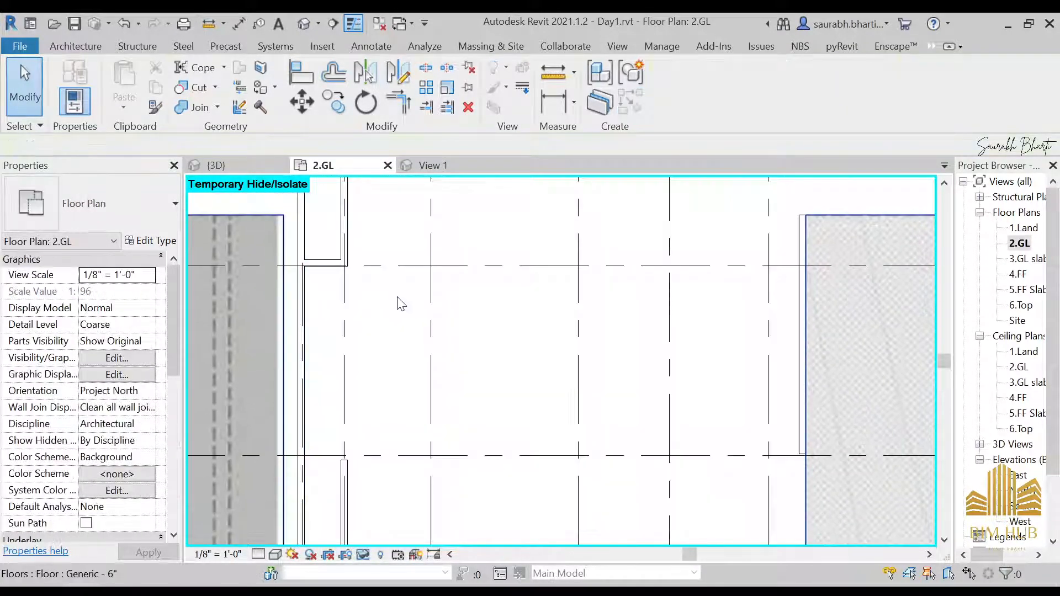
{"action": "scroll", "coordinate": [422, 412], "scroll_direction": "down", "scroll_amount": 2}
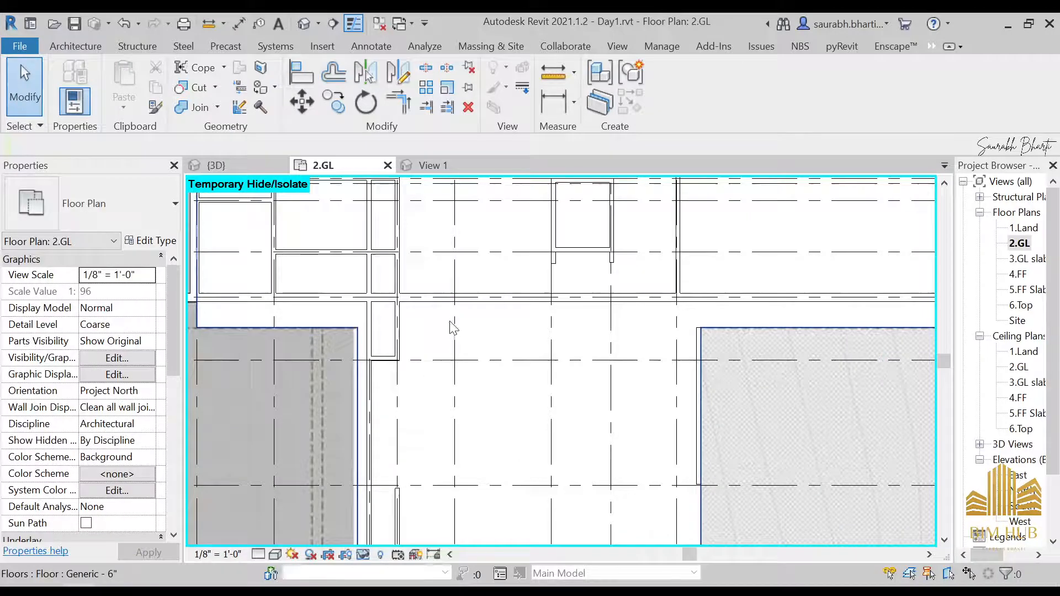
{"action": "left_click", "coordinate": [303, 28]}
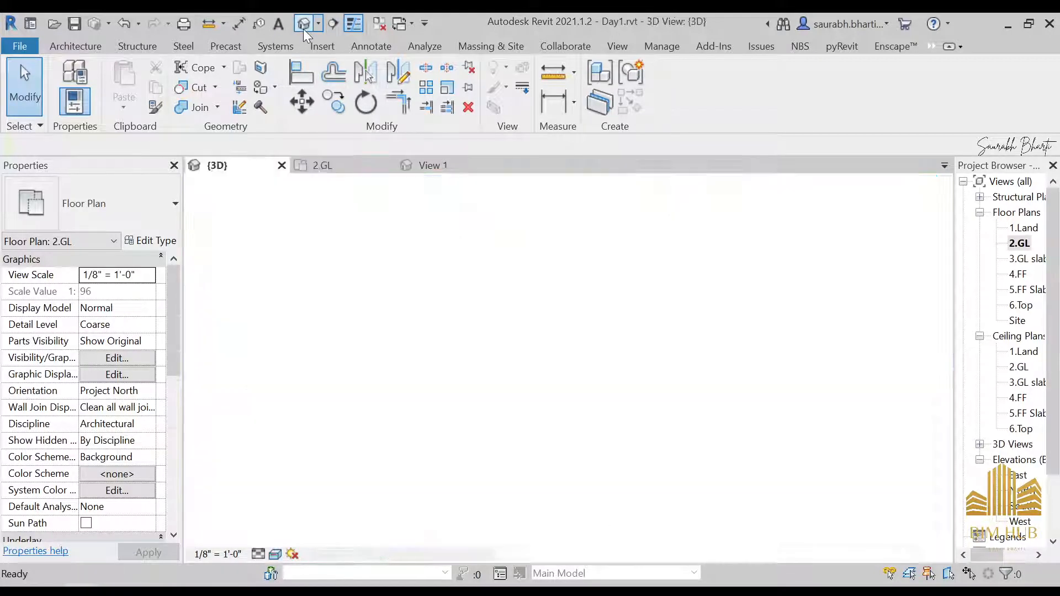
{"action": "left_click", "coordinate": [353, 381]}
{"action": "middle_click_drag", "start_coordinate": [353, 381], "coordinate": [429, 412], "text": "shift"}
Step: Open the Side Night reference photo and zoom into its ground-floor glazing to study the panels
{"action": "mouse_move", "coordinate": [251, 588]}
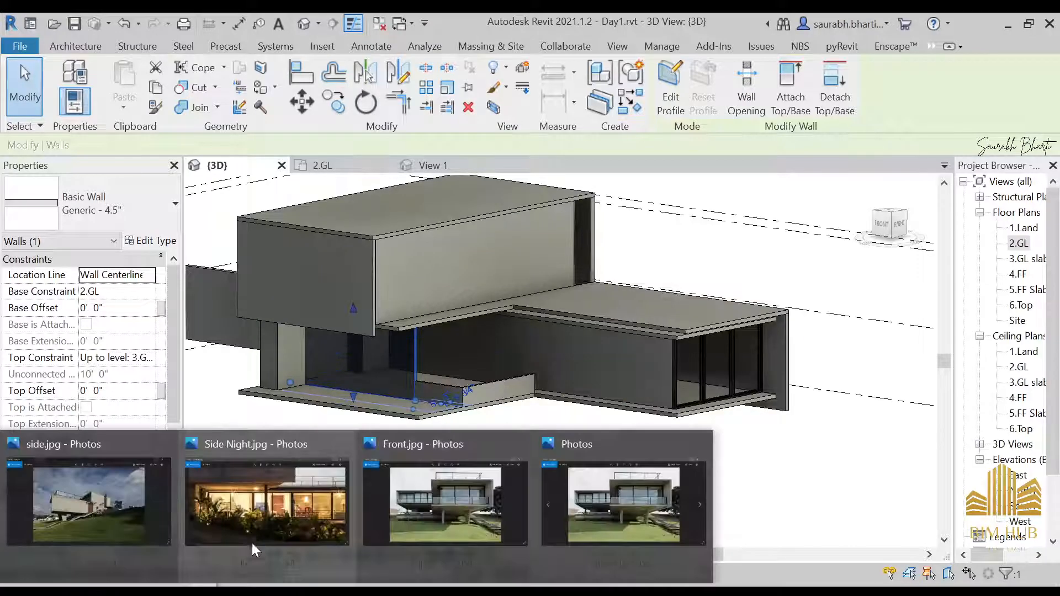
{"action": "left_click", "coordinate": [275, 522]}
{"action": "scroll", "coordinate": [480, 451], "scroll_direction": "up", "scroll_amount": 5}
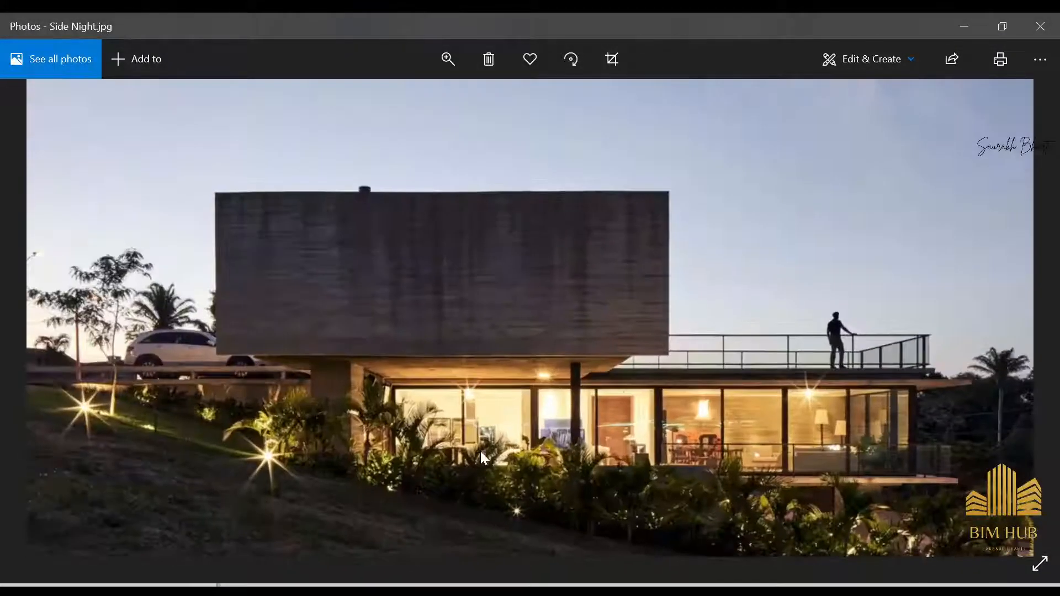
{"action": "scroll", "coordinate": [479, 471], "scroll_direction": "up", "scroll_amount": 3}
{"action": "scroll", "coordinate": [493, 395], "scroll_direction": "down", "scroll_amount": 1}
{"action": "left_click_drag", "start_coordinate": [492, 395], "coordinate": [545, 385]}
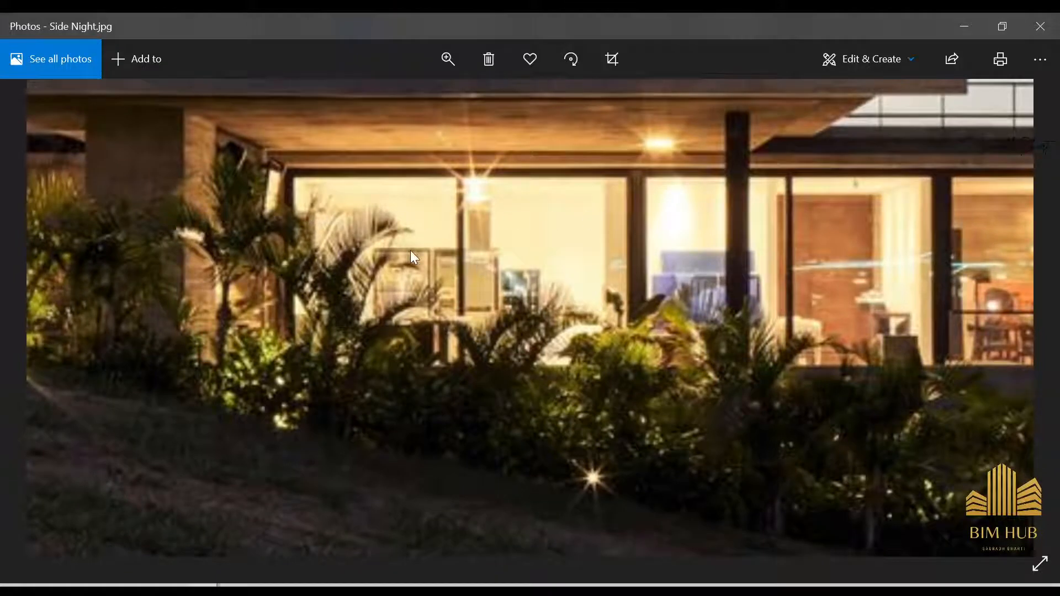
{"action": "left_click_drag", "start_coordinate": [586, 254], "coordinate": [388, 248]}
{"action": "left_click_drag", "start_coordinate": [621, 233], "coordinate": [523, 249]}
{"action": "left_click_drag", "start_coordinate": [768, 260], "coordinate": [559, 281]}
{"action": "mouse_move", "coordinate": [830, 271]}
{"action": "left_mouse_down"}
{"action": "mouse_move", "coordinate": [690, 306]}
{"action": "mouse_move", "coordinate": [650, 342]}
{"action": "left_mouse_up"}
{"action": "left_click_drag", "start_coordinate": [789, 342], "coordinate": [947, 277]}
{"action": "left_click_drag", "start_coordinate": [647, 276], "coordinate": [823, 276]}
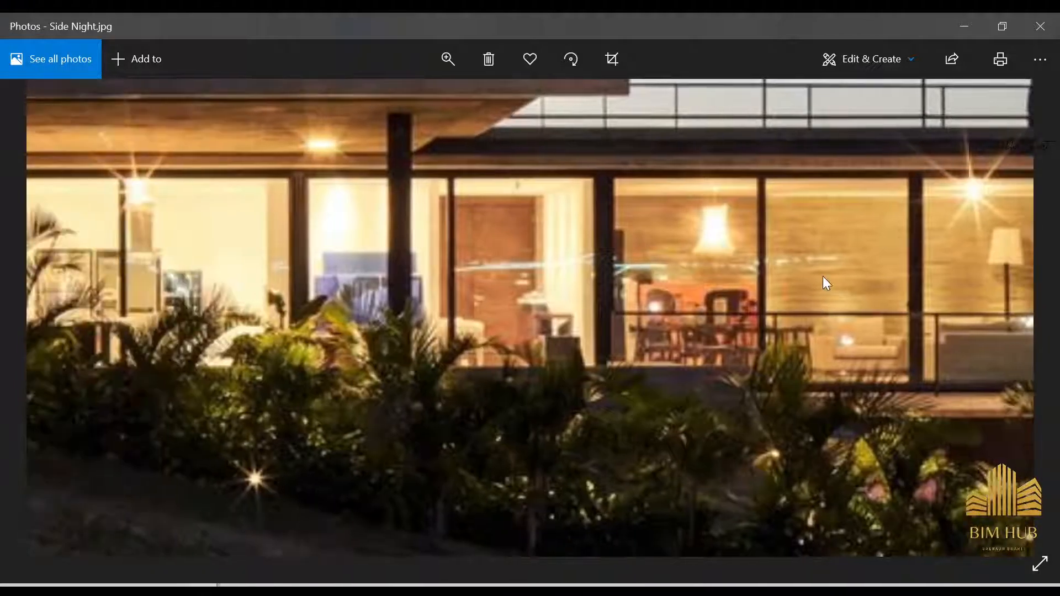
{"action": "left_click_drag", "start_coordinate": [394, 320], "coordinate": [590, 308]}
{"action": "mouse_move", "coordinate": [415, 267]}
{"action": "left_mouse_down"}
{"action": "mouse_move", "coordinate": [438, 266]}
{"action": "mouse_move", "coordinate": [553, 399]}
{"action": "mouse_move", "coordinate": [535, 344]}
{"action": "left_mouse_up"}
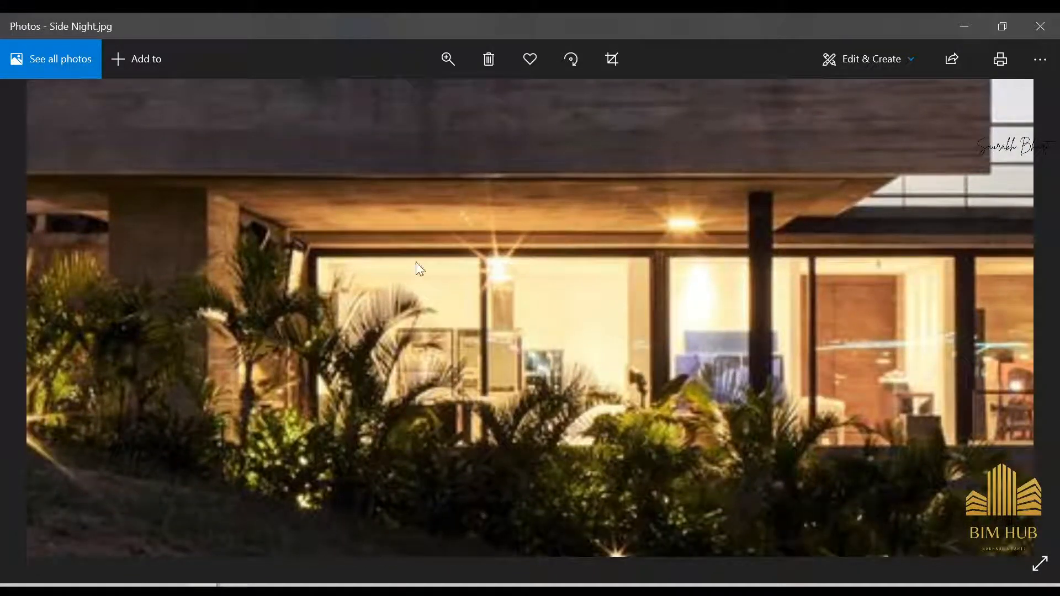
{"action": "left_click_drag", "start_coordinate": [423, 312], "coordinate": [363, 295]}
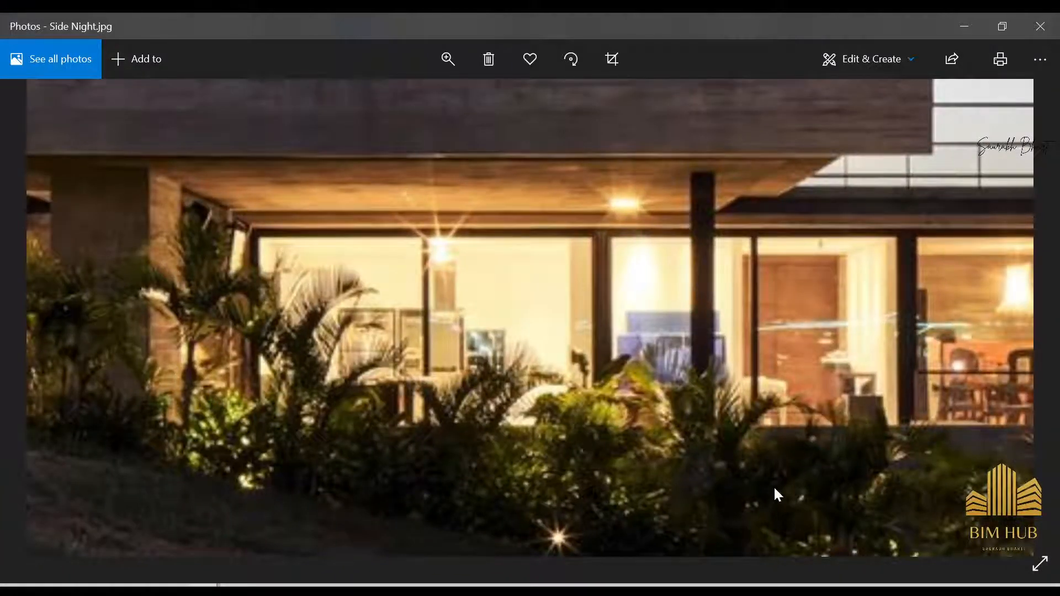
{"action": "left_click_drag", "start_coordinate": [774, 490], "coordinate": [629, 373]}
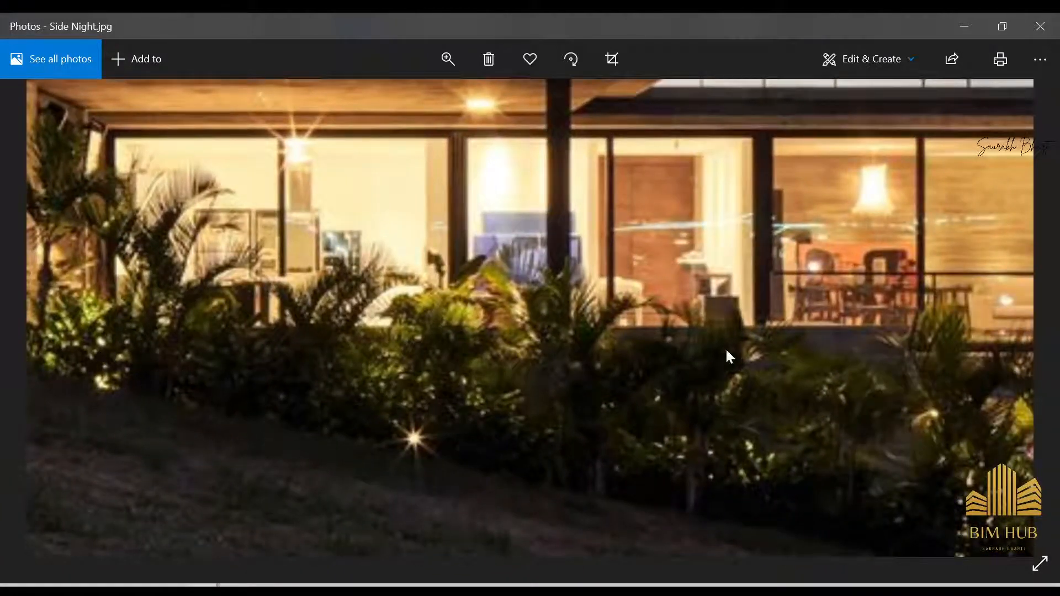
{"action": "scroll", "coordinate": [614, 330], "scroll_direction": "down", "scroll_amount": 5}
Step: Browse through the other reference photos of the house's side views
{"action": "key", "text": "Right"}
{"action": "key", "text": "Right"}
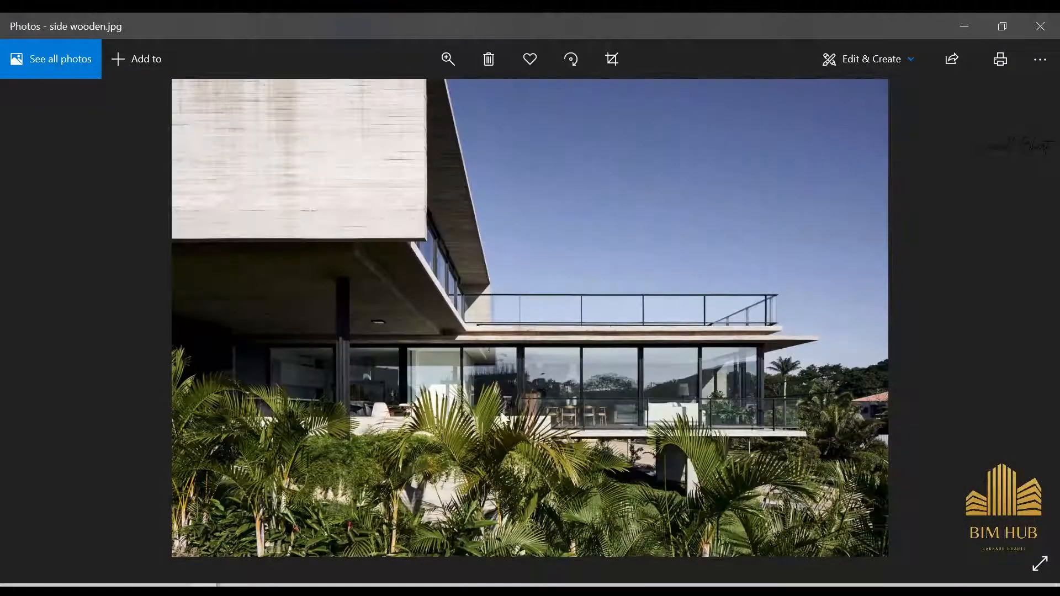
{"action": "key", "text": "Left"}
{"action": "key", "text": "Right"}
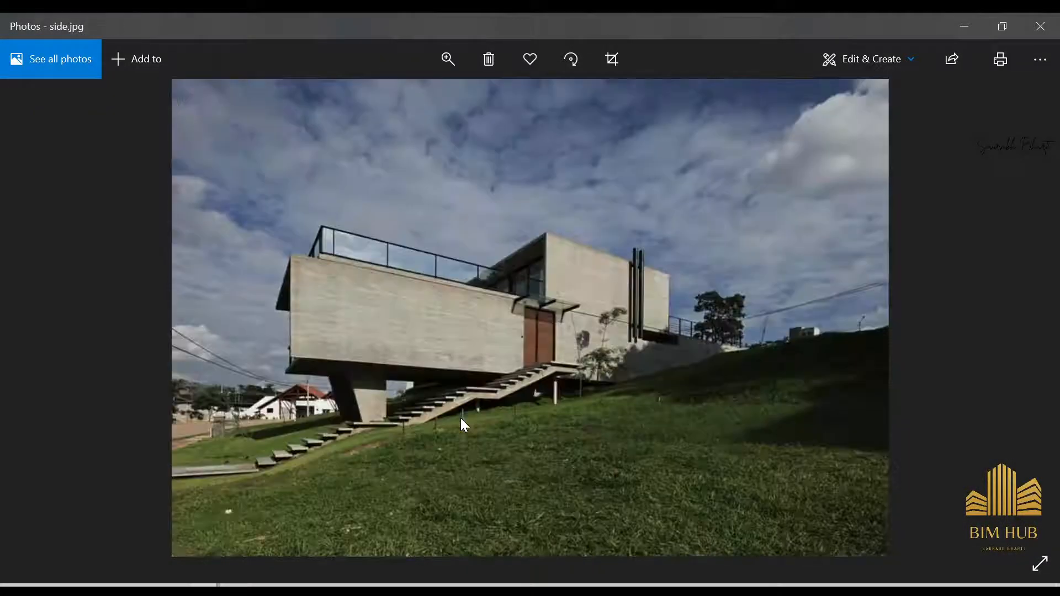
{"action": "key", "text": "Left"}
{"action": "key", "text": "Left"}
{"action": "key", "text": "Left"}
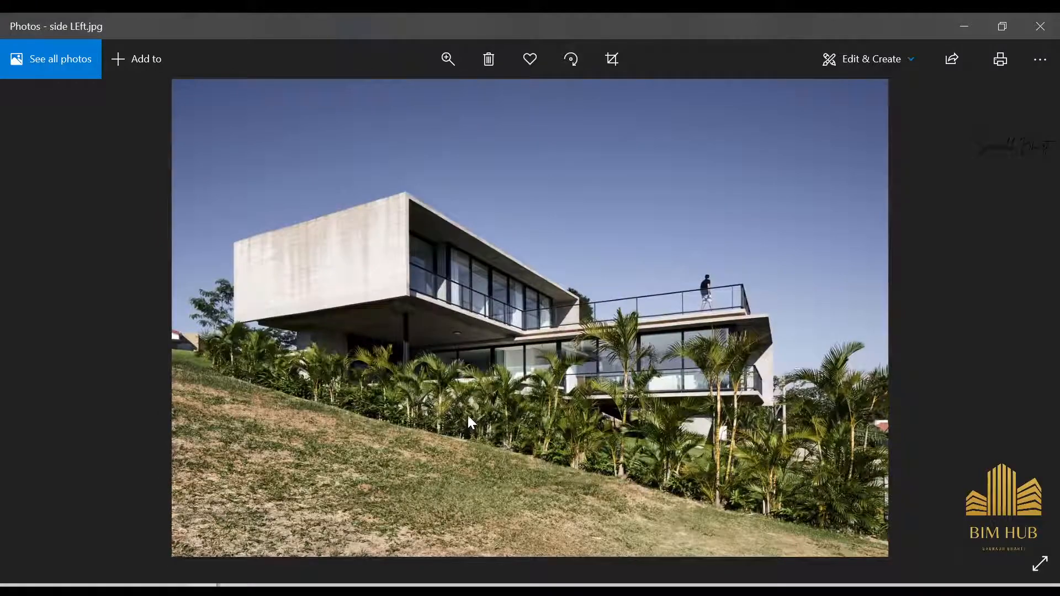
Step: Return to the model and switch from the 3D view to the 2.GL floor plan
{"action": "left_click", "coordinate": [977, 34]}
{"action": "middle_click_drag", "start_coordinate": [466, 369], "coordinate": [424, 442], "text": "shift"}
{"action": "left_click", "coordinate": [429, 359]}
{"action": "scroll", "coordinate": [433, 359], "scroll_direction": "up", "scroll_amount": 2}
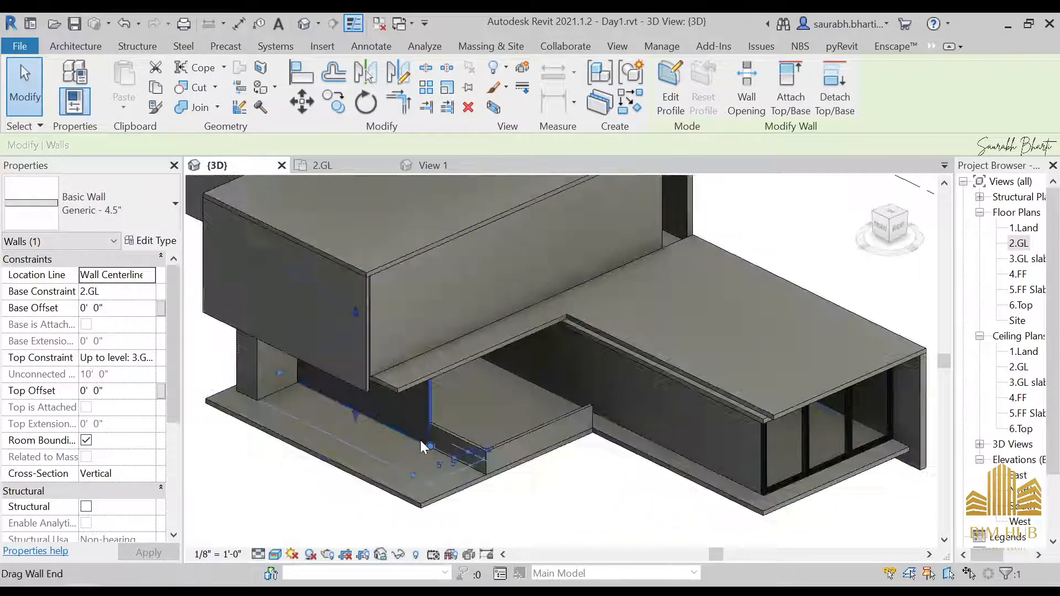
{"action": "scroll", "coordinate": [424, 442], "scroll_direction": "up", "scroll_amount": 2}
{"action": "double_click", "coordinate": [1019, 243]}
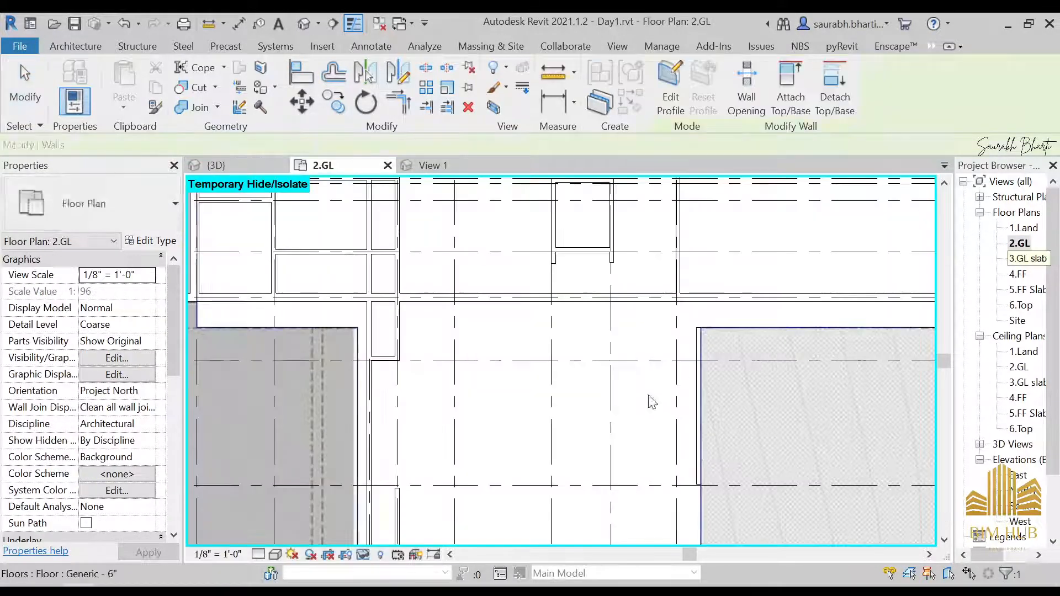
{"action": "left_click", "coordinate": [563, 415]}
{"action": "key", "text": "Escape"}
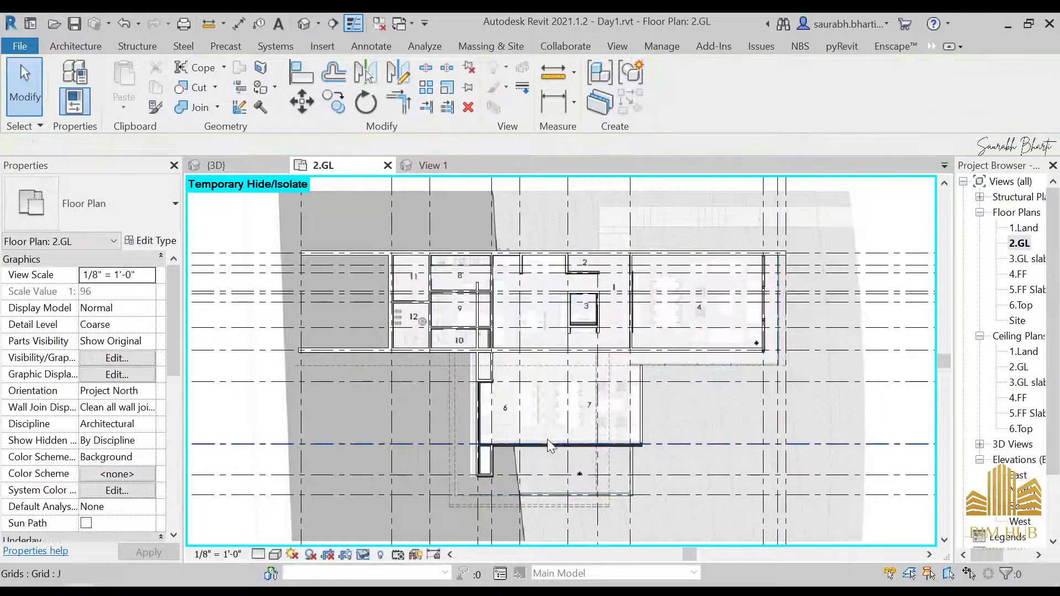
Step: Inspect the walls around rooms 6 and 7 in the 2.GL plan
{"action": "scroll", "coordinate": [529, 420], "scroll_direction": "up", "scroll_amount": 5}
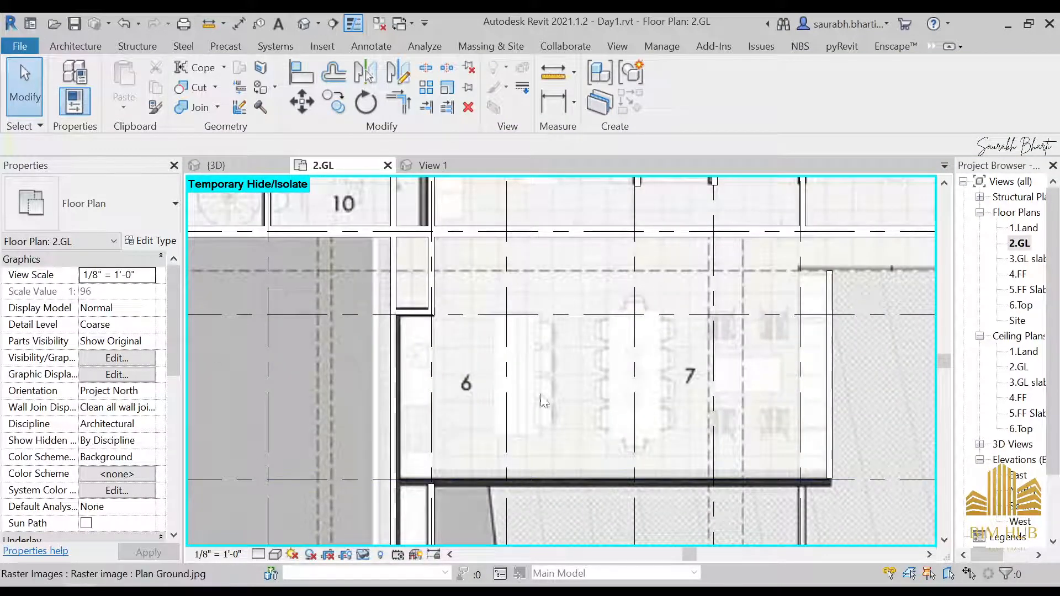
{"action": "scroll", "coordinate": [476, 323], "scroll_direction": "down", "scroll_amount": 3}
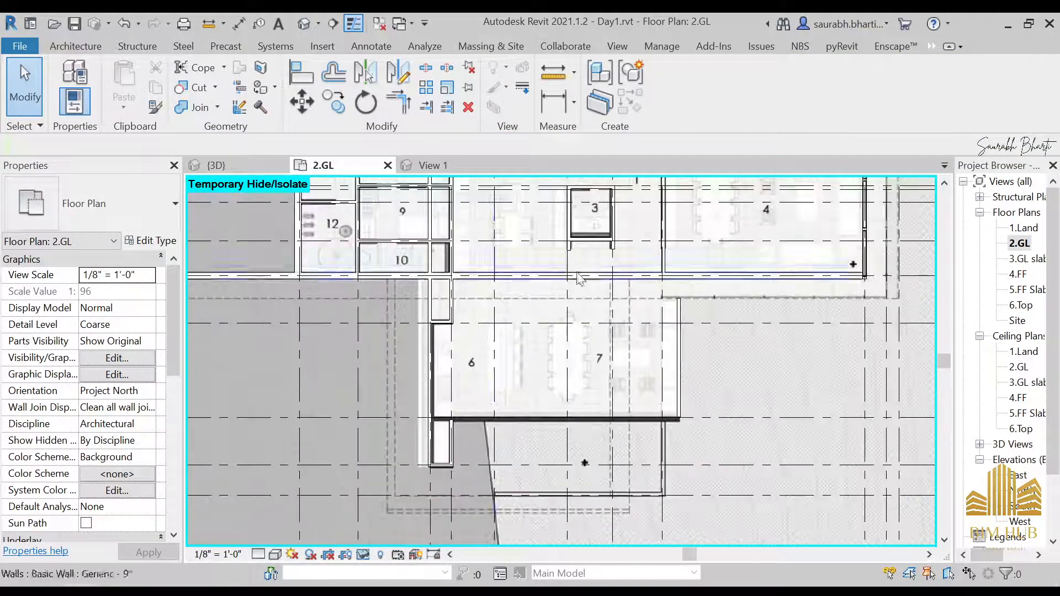
{"action": "left_click", "coordinate": [705, 287]}
{"action": "scroll", "coordinate": [690, 320], "scroll_direction": "down", "scroll_amount": 3}
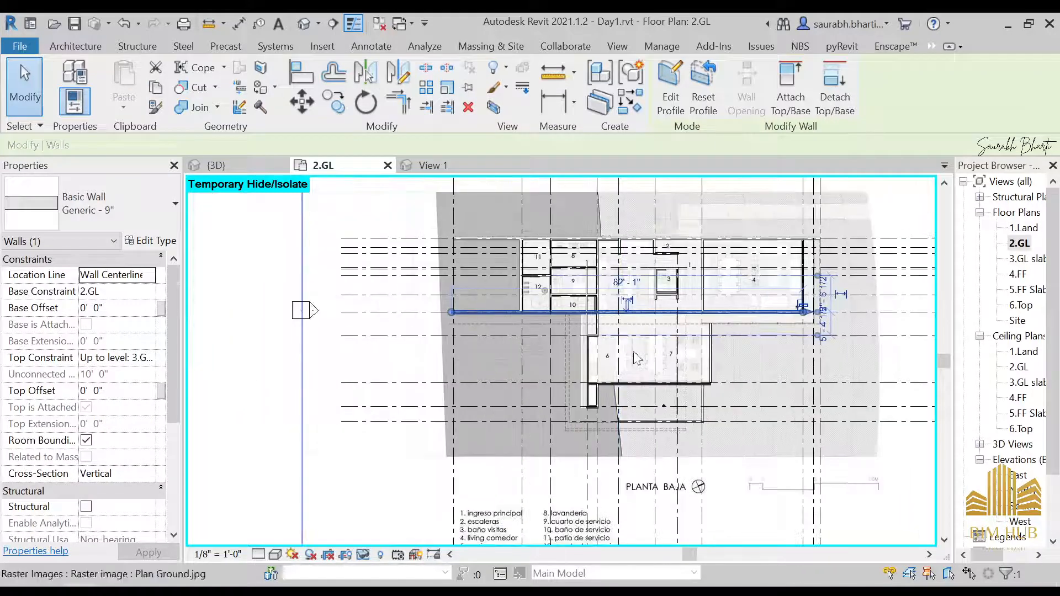
{"action": "scroll", "coordinate": [686, 299], "scroll_direction": "up", "scroll_amount": 6}
{"action": "key", "text": "Escape"}
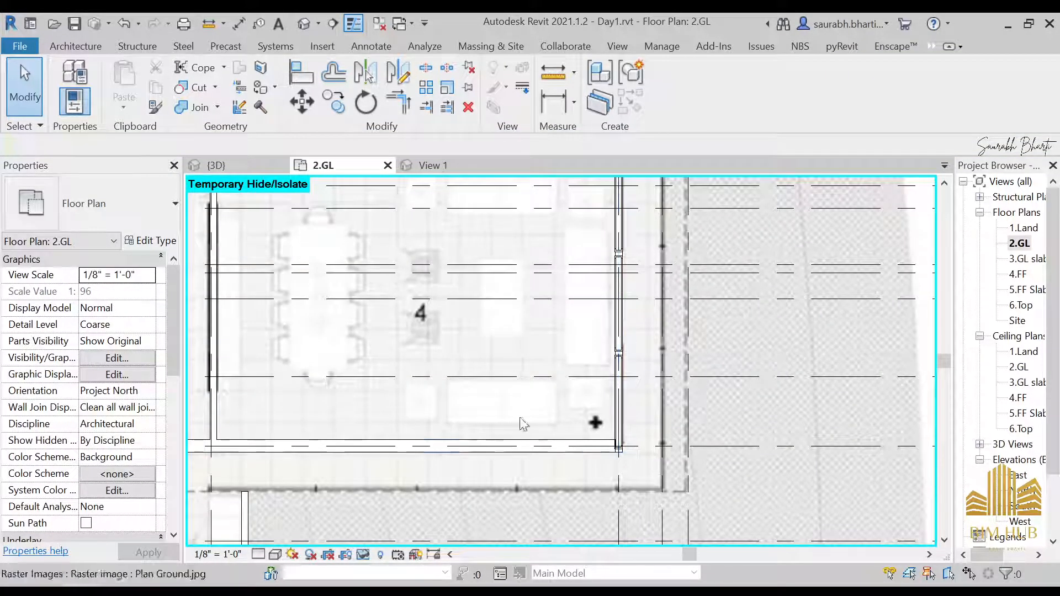
{"action": "middle_click_drag", "start_coordinate": [426, 451], "coordinate": [665, 352]}
{"action": "scroll", "coordinate": [665, 352], "scroll_direction": "down", "scroll_amount": 2}
{"action": "middle_click_drag", "start_coordinate": [415, 411], "coordinate": [668, 398]}
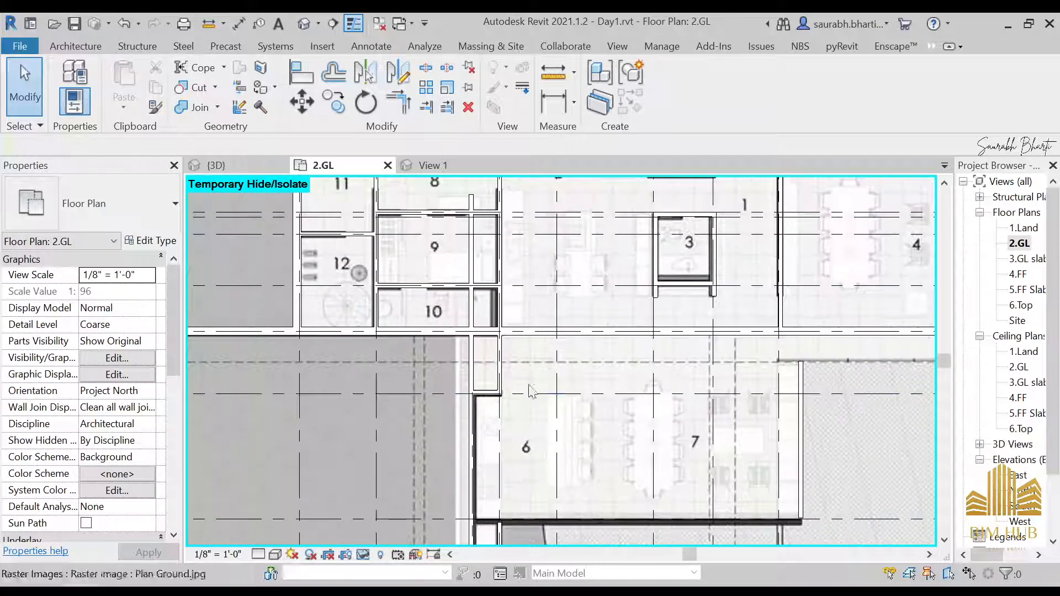
{"action": "middle_click_drag", "start_coordinate": [607, 438], "coordinate": [616, 350]}
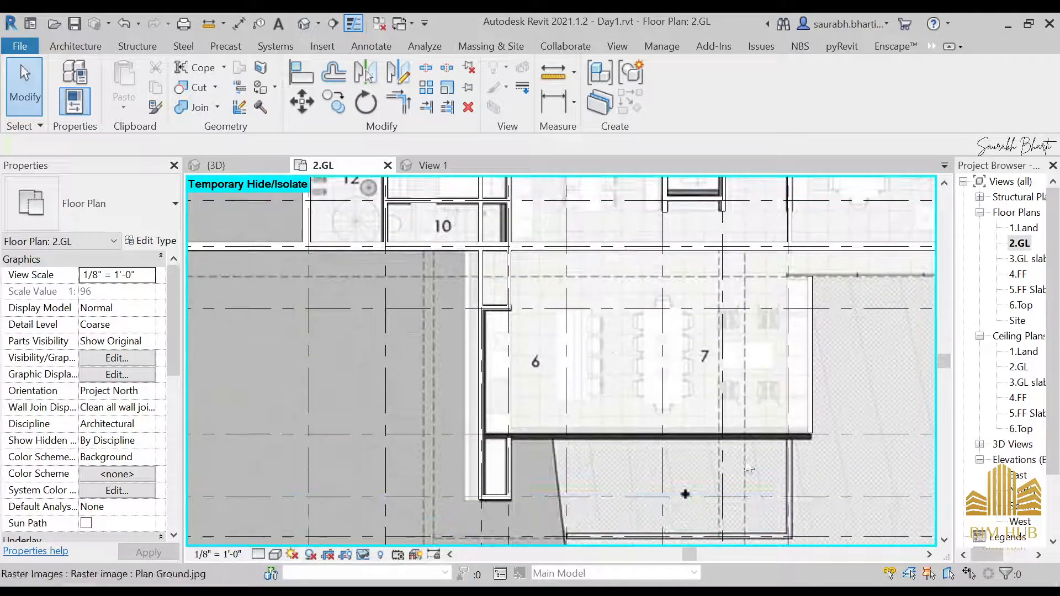
Step: Try to move grid line L and undo the move
{"action": "scroll", "coordinate": [815, 393], "scroll_direction": "down", "scroll_amount": 3}
{"action": "left_click", "coordinate": [704, 475]}
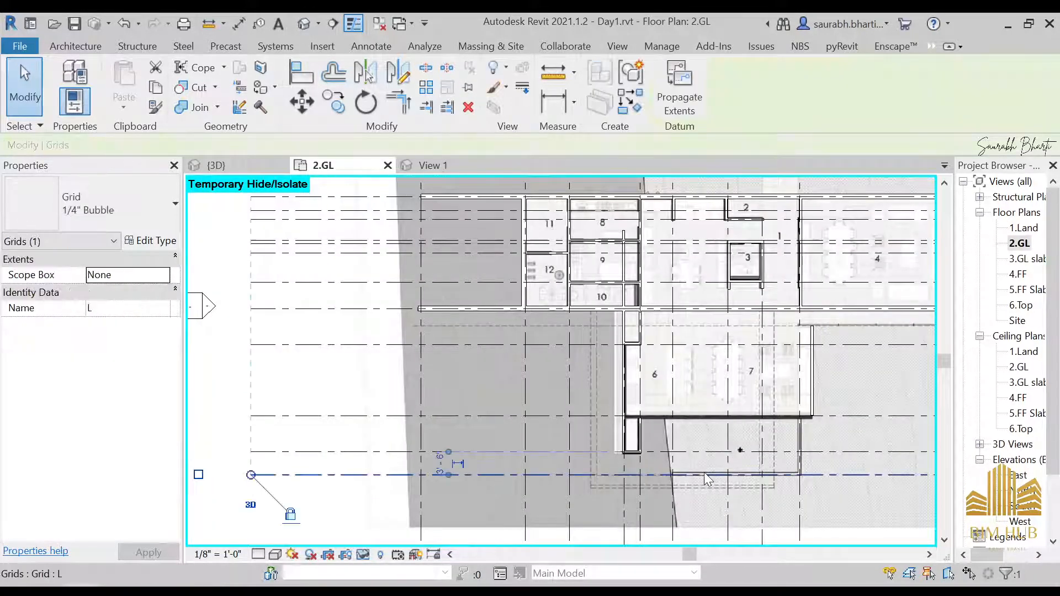
{"action": "key", "text": "Escape"}
{"action": "left_click_drag", "start_coordinate": [709, 453], "coordinate": [662, 369]}
{"action": "key", "text": "ctrl+z"}
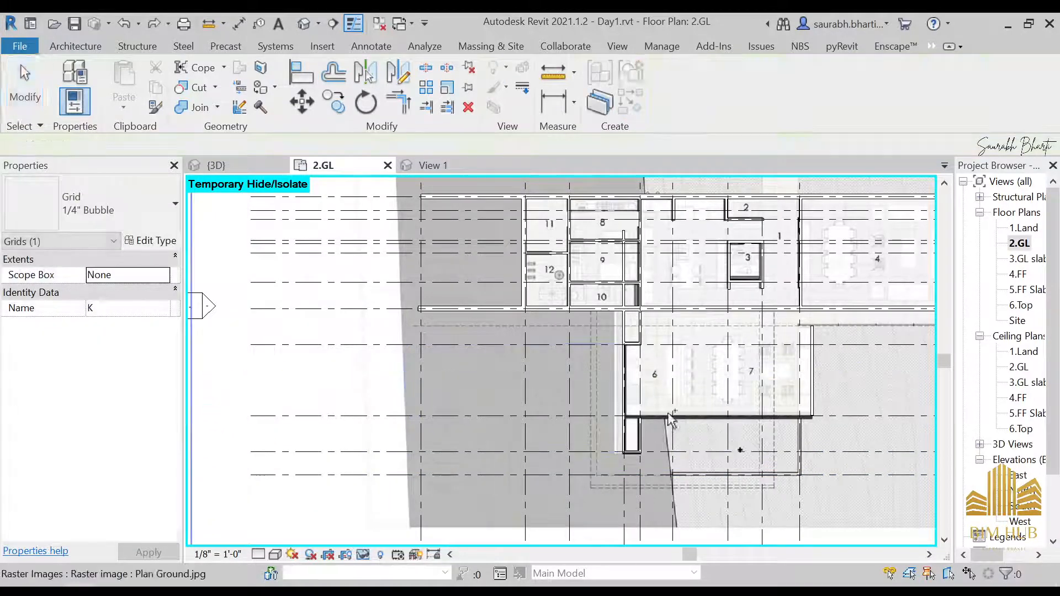
{"action": "left_click", "coordinate": [526, 366]}
{"action": "key", "text": "Escape"}
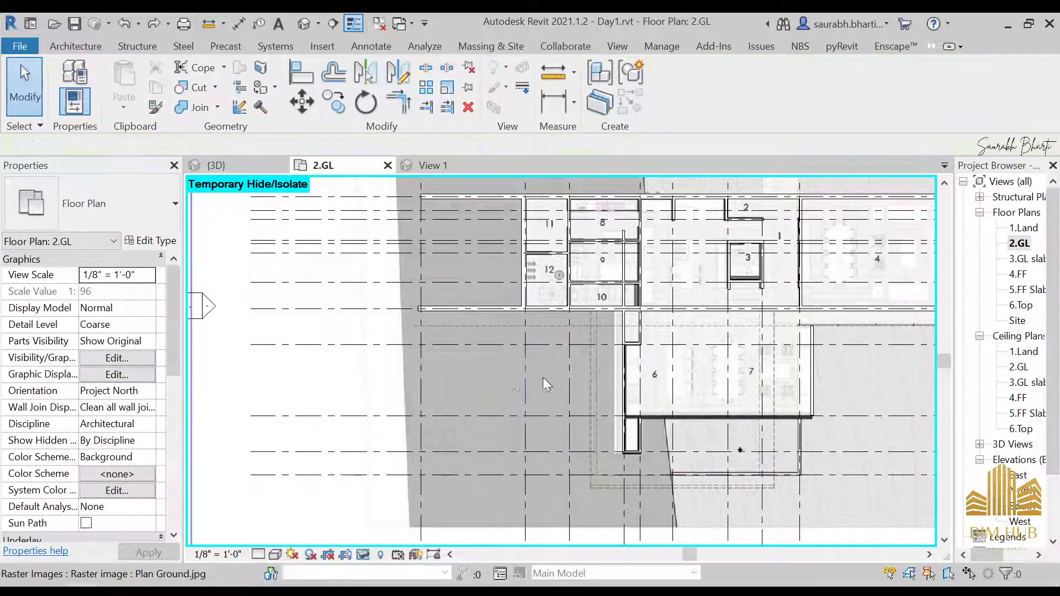
Step: Select all grid lines and hide them in the 2.GL plan view
{"action": "left_click", "coordinate": [499, 346]}
{"action": "key", "text": "s"}
{"action": "key", "text": "a"}
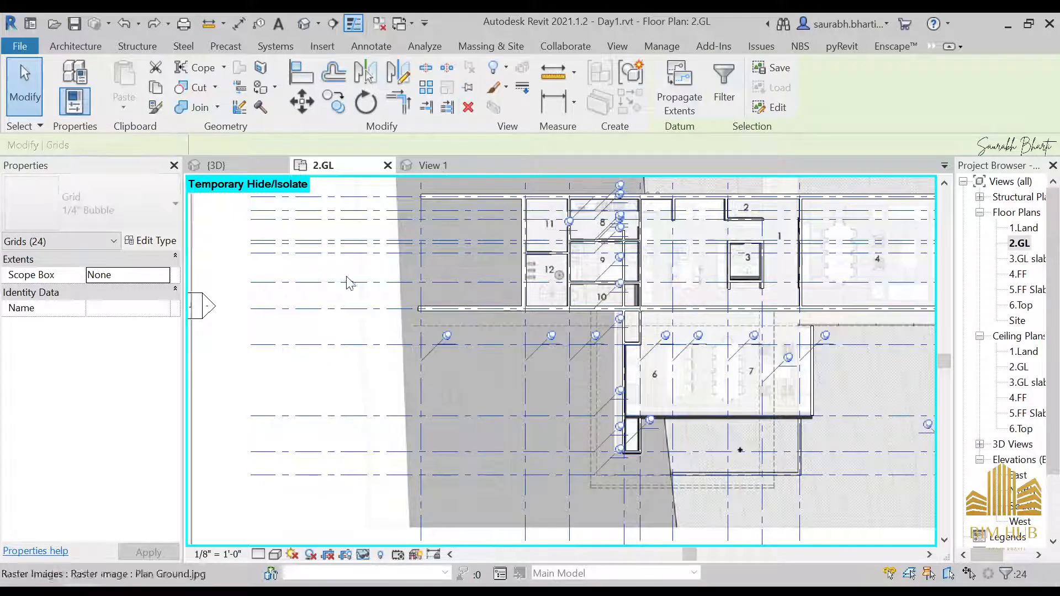
{"action": "right_click", "coordinate": [519, 320]}
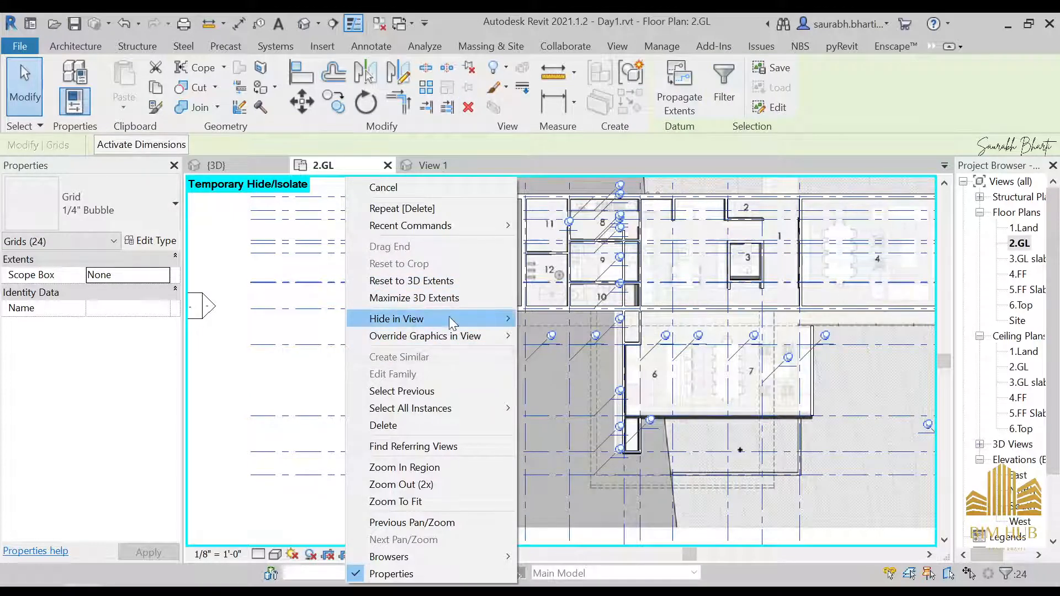
{"action": "mouse_move", "coordinate": [449, 318]}
{"action": "left_click", "coordinate": [574, 336]}
Step: Examine the plan underlay around rooms 6 and 7
{"action": "middle_click_drag", "start_coordinate": [640, 443], "coordinate": [461, 425]}
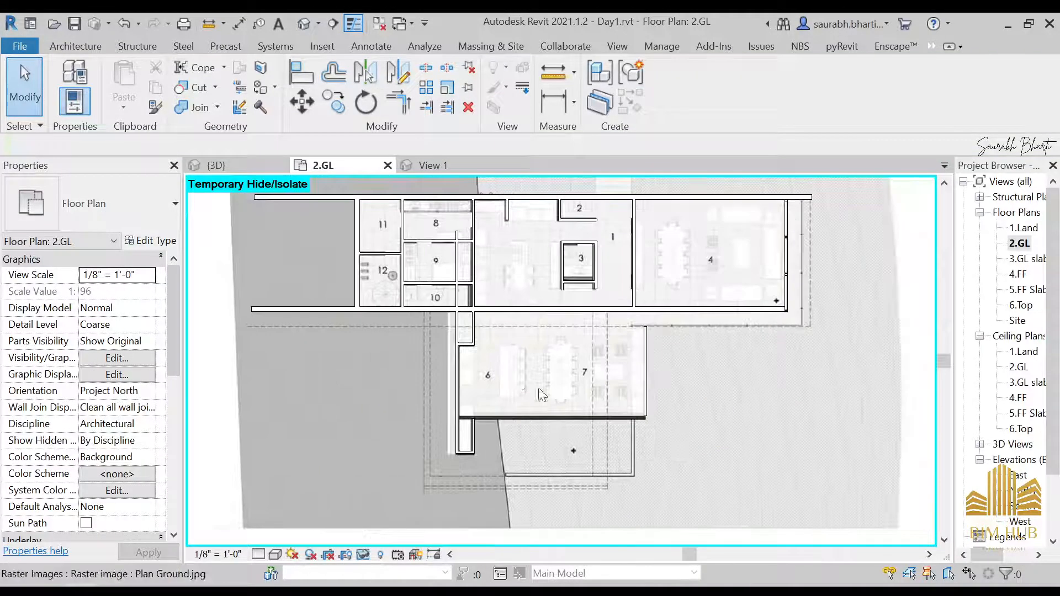
{"action": "scroll", "coordinate": [484, 341], "scroll_direction": "up", "scroll_amount": 5}
{"action": "scroll", "coordinate": [470, 293], "scroll_direction": "down", "scroll_amount": 1}
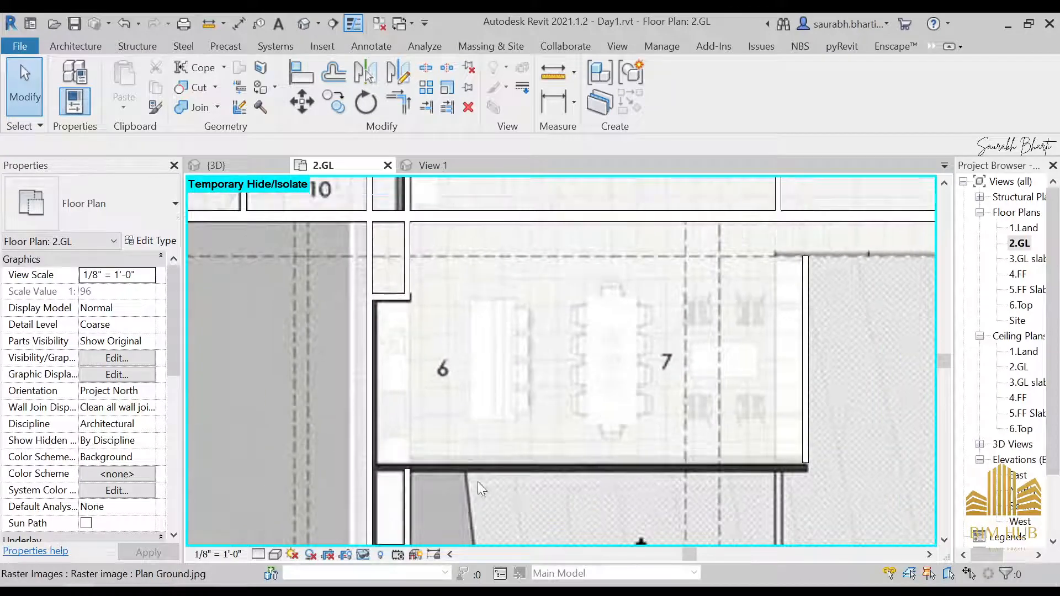
{"action": "left_click", "coordinate": [480, 376]}
{"action": "scroll", "coordinate": [492, 363], "scroll_direction": "down", "scroll_amount": 2}
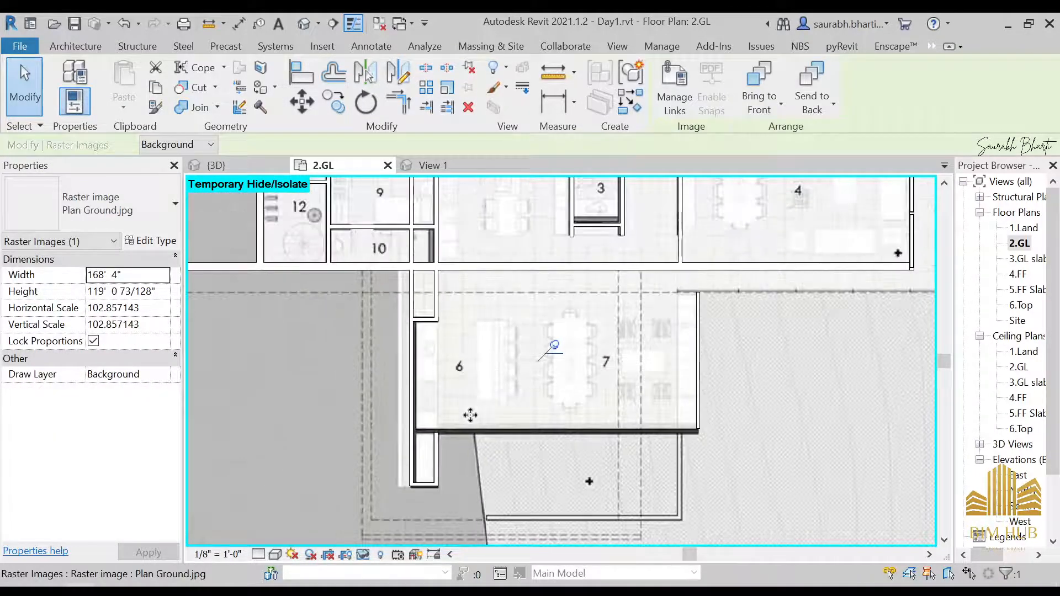
{"action": "key", "text": "Escape"}
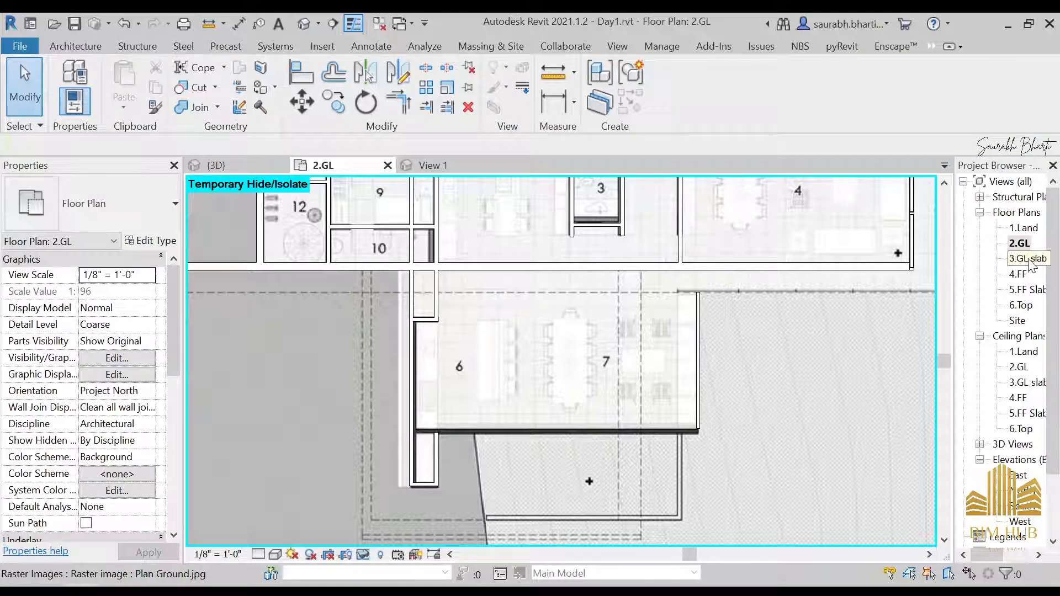
Step: In the default 3D view, select and delete the short wall piece at the front glazed corner
{"action": "left_click", "coordinate": [306, 25]}
{"action": "middle_click_drag", "start_coordinate": [384, 301], "coordinate": [525, 406], "text": "shift"}
{"action": "left_click", "coordinate": [391, 327]}
{"action": "key", "text": "Delete"}
{"action": "scroll", "coordinate": [369, 430], "scroll_direction": "down", "scroll_amount": 3}
{"action": "scroll", "coordinate": [391, 402], "scroll_direction": "up", "scroll_amount": 4}
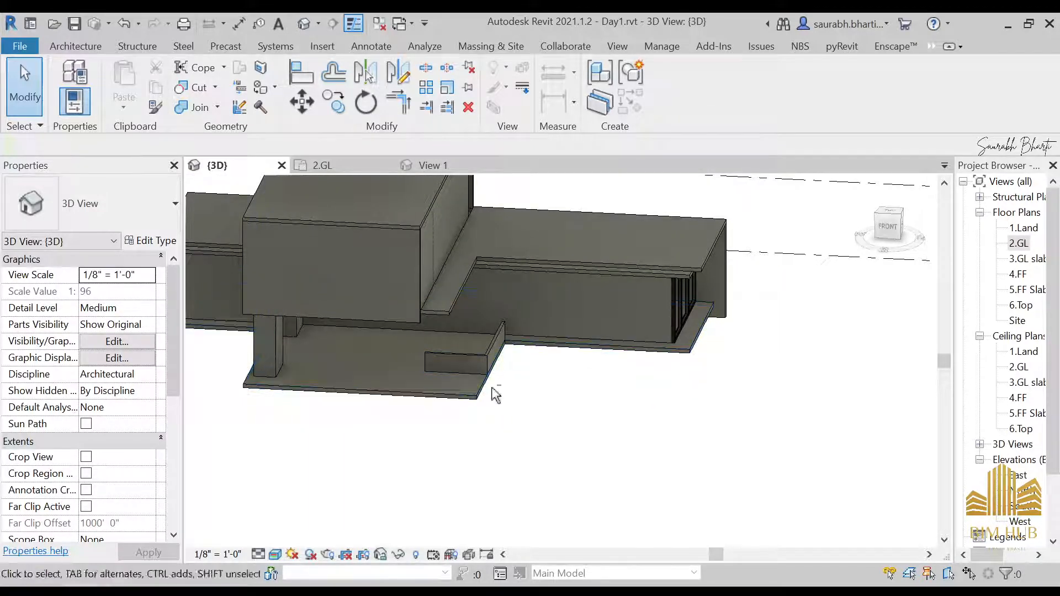
{"action": "middle_click_drag", "start_coordinate": [497, 408], "coordinate": [620, 421], "text": "shift"}
{"action": "left_click", "coordinate": [582, 316]}
Step: In the 2.GL plan, duplicate the selected curtain wall's window storefront type as Door storefront
{"action": "double_click", "coordinate": [1019, 243]}
{"action": "scroll", "coordinate": [601, 379], "scroll_direction": "down", "scroll_amount": 2}
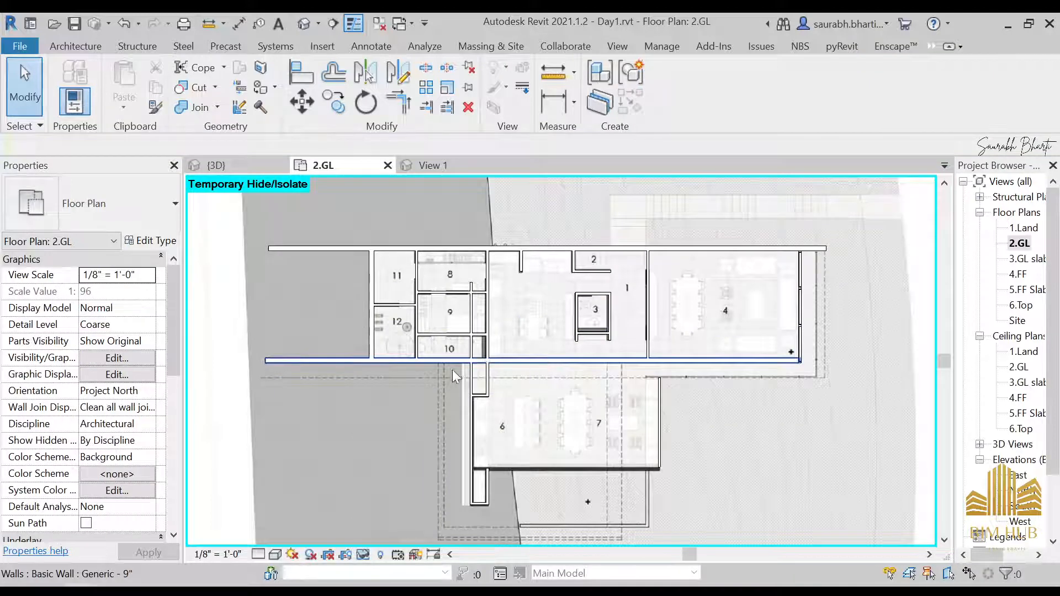
{"action": "left_click", "coordinate": [800, 306]}
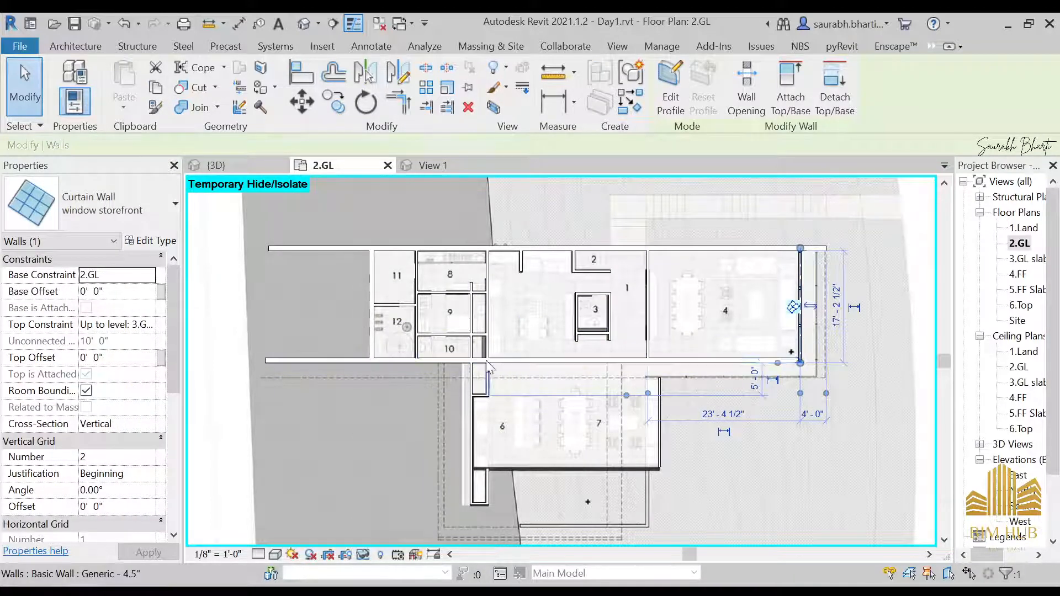
{"action": "left_click", "coordinate": [204, 259]}
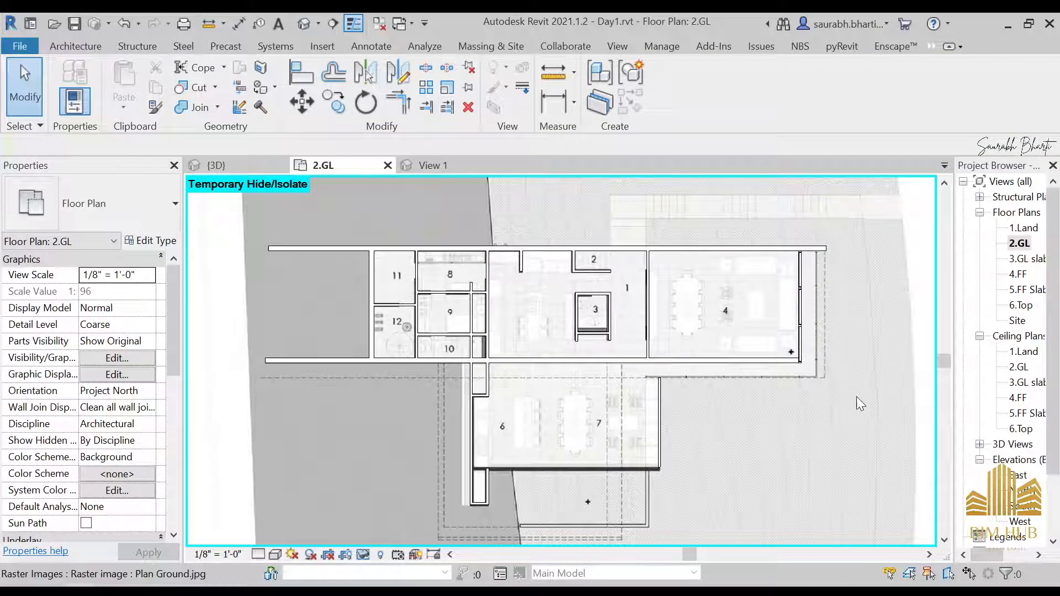
{"action": "left_click", "coordinate": [815, 301]}
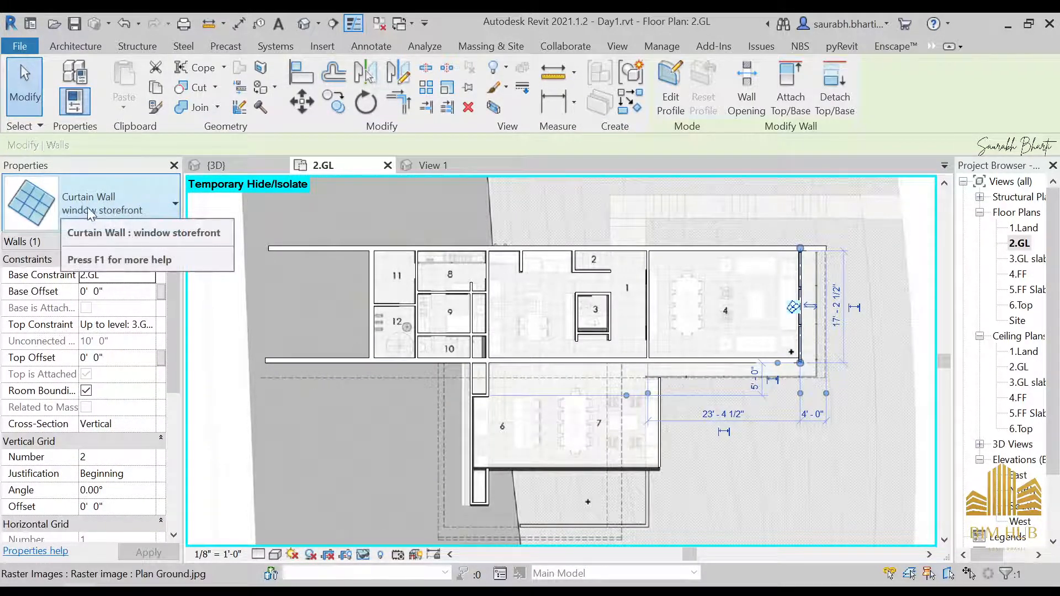
{"action": "left_click", "coordinate": [145, 241]}
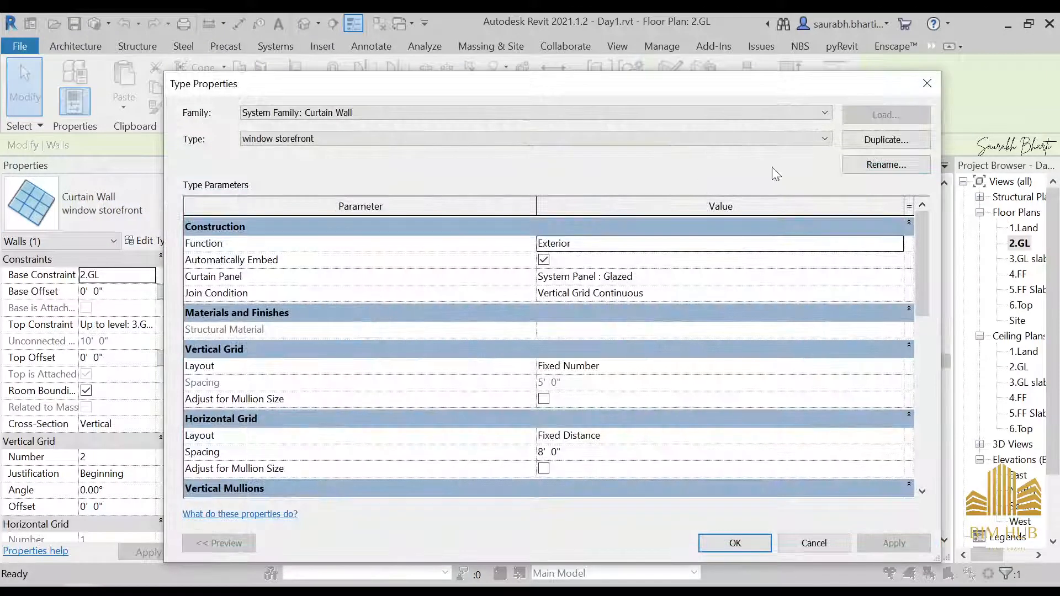
{"action": "left_click", "coordinate": [869, 141]}
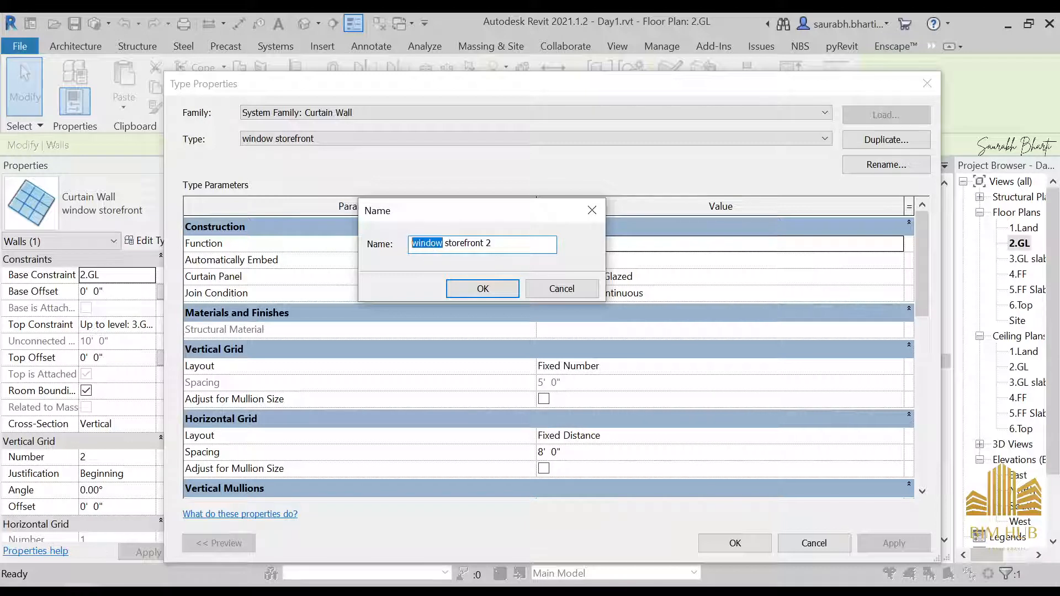
{"action": "type", "text": "dOOR"}
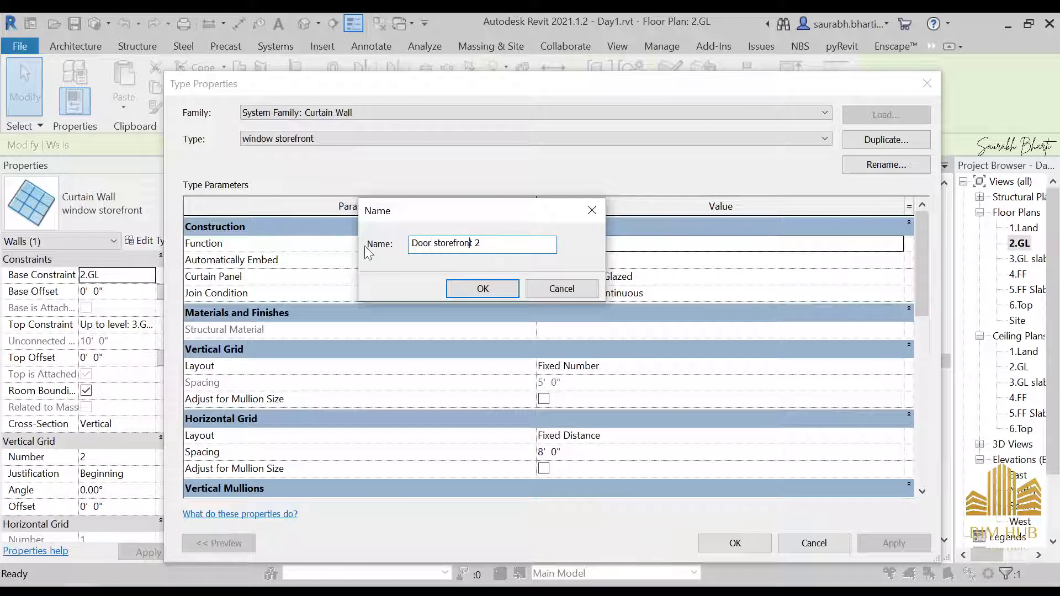
{"action": "key", "text": "End"}
{"action": "key", "text": "BackSpace"}
{"action": "key", "text": "BackSpace"}
{"action": "key", "text": "Return"}
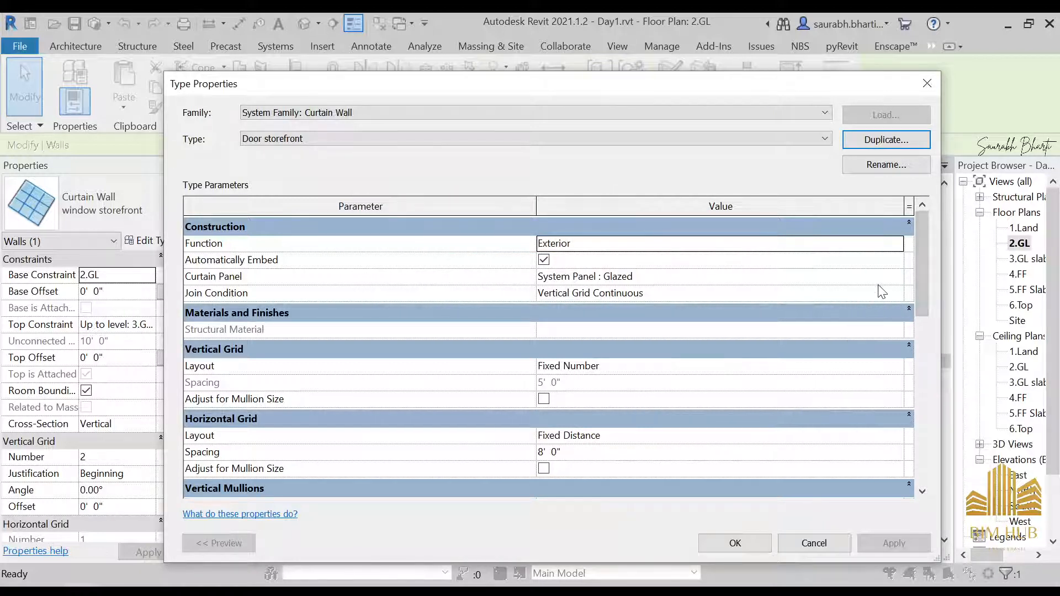
Step: Open the curtain panel choices for the Door storefront type
{"action": "left_click", "coordinate": [898, 277]}
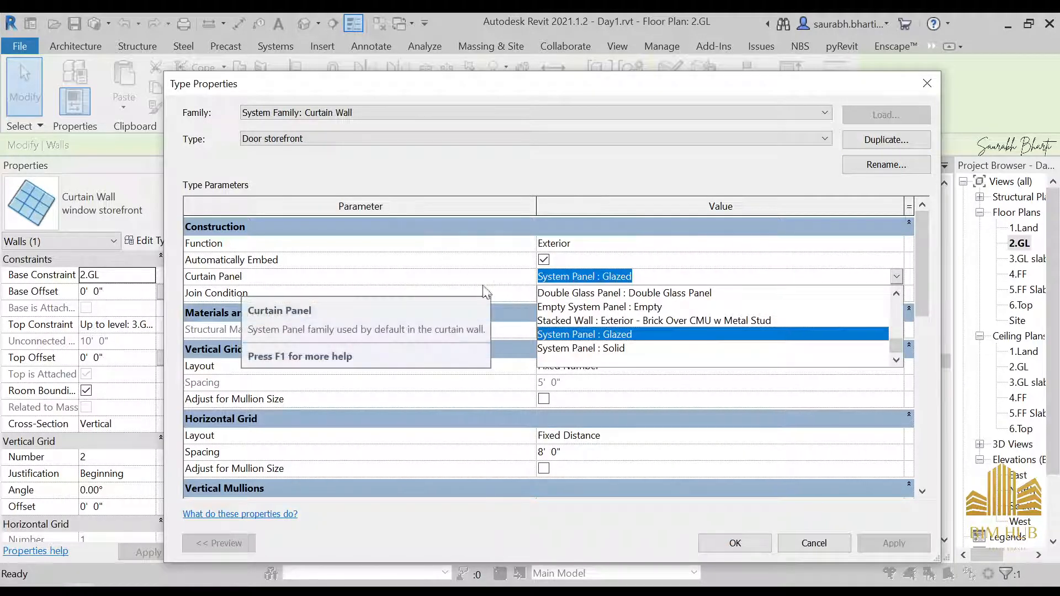
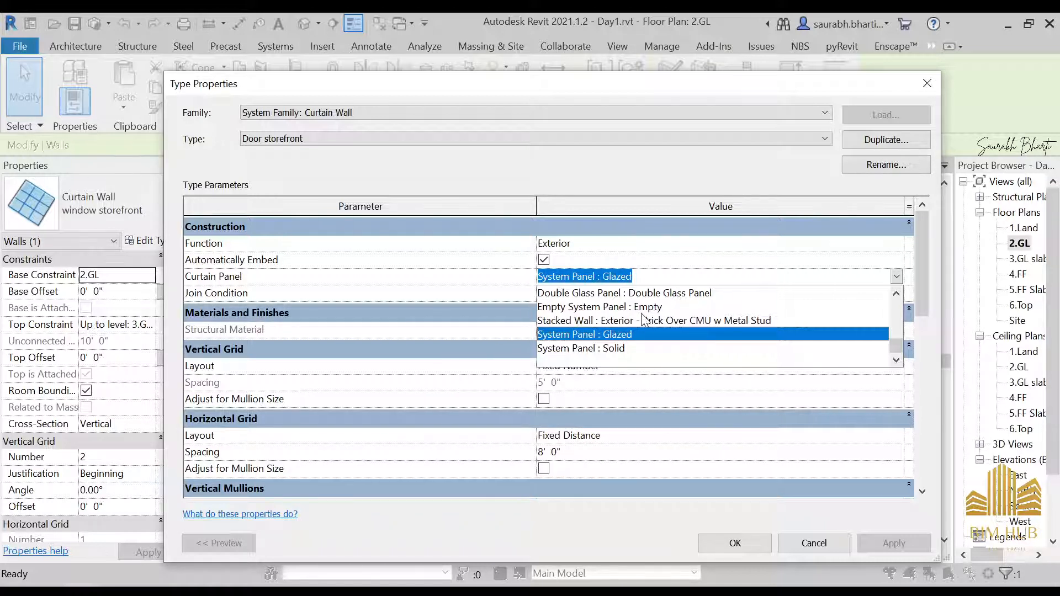
Step: Set the Door storefront type's curtain panel to Double Glass Panel and apply the type change
{"action": "left_click", "coordinate": [668, 295]}
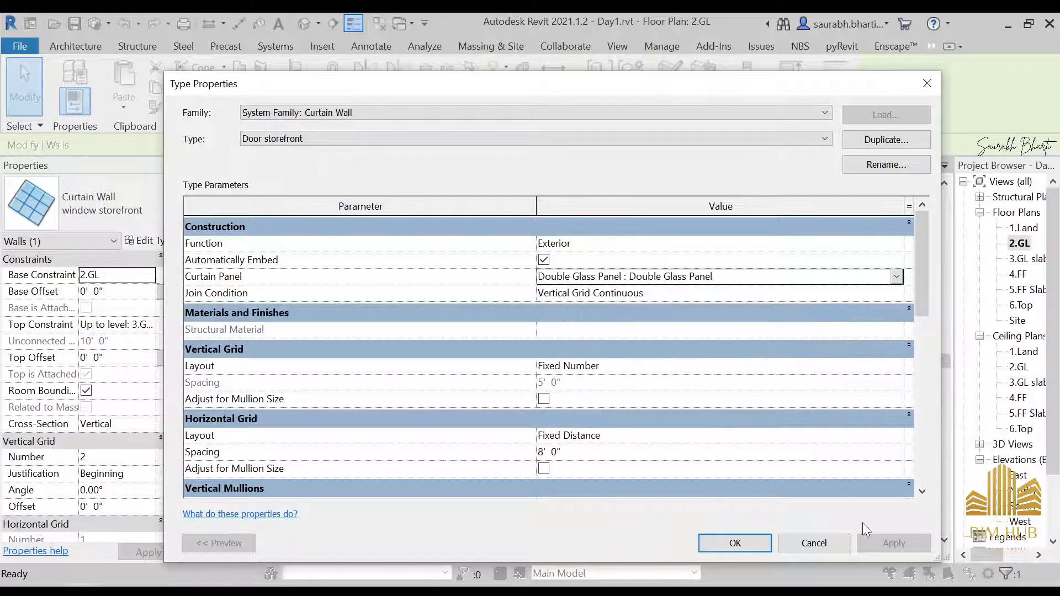
{"action": "left_click", "coordinate": [733, 542]}
{"action": "scroll", "coordinate": [464, 238], "scroll_direction": "up", "scroll_amount": 3}
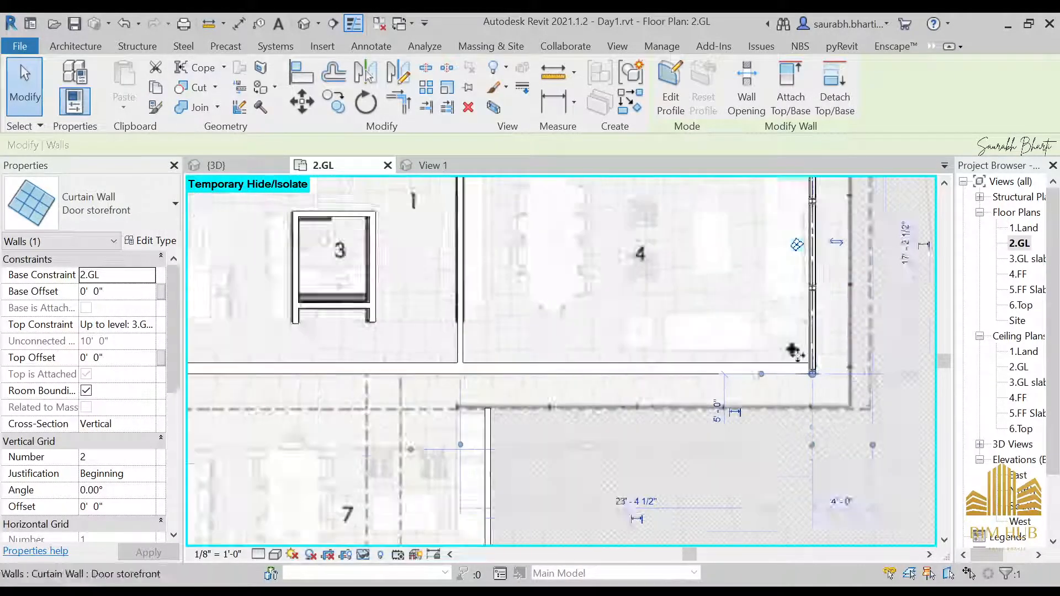
Step: Examine the glazing in the side reference photos of the house
{"action": "left_click", "coordinate": [76, 46]}
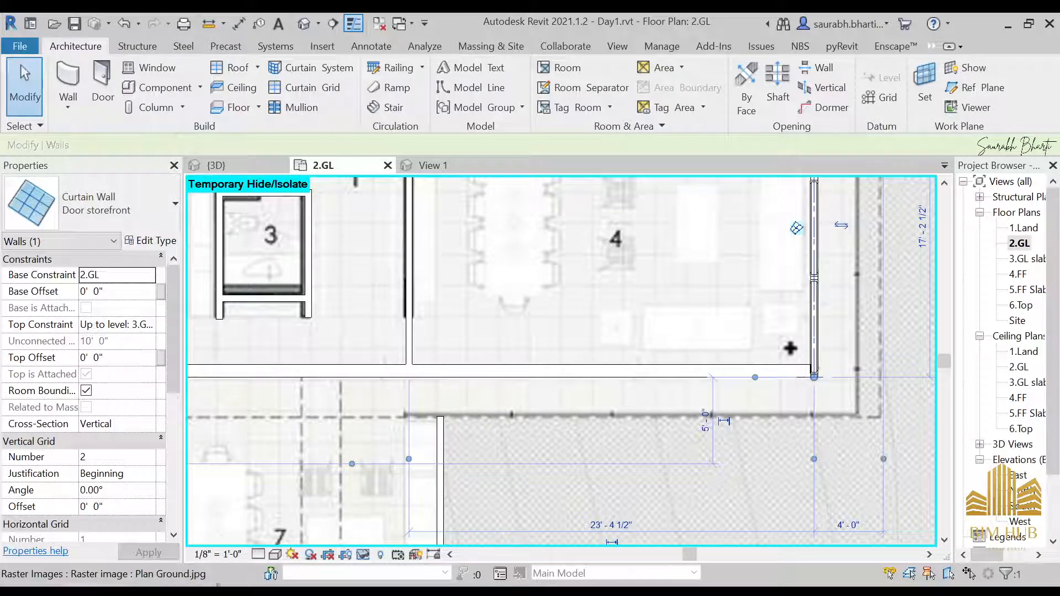
{"action": "left_click", "coordinate": [267, 508]}
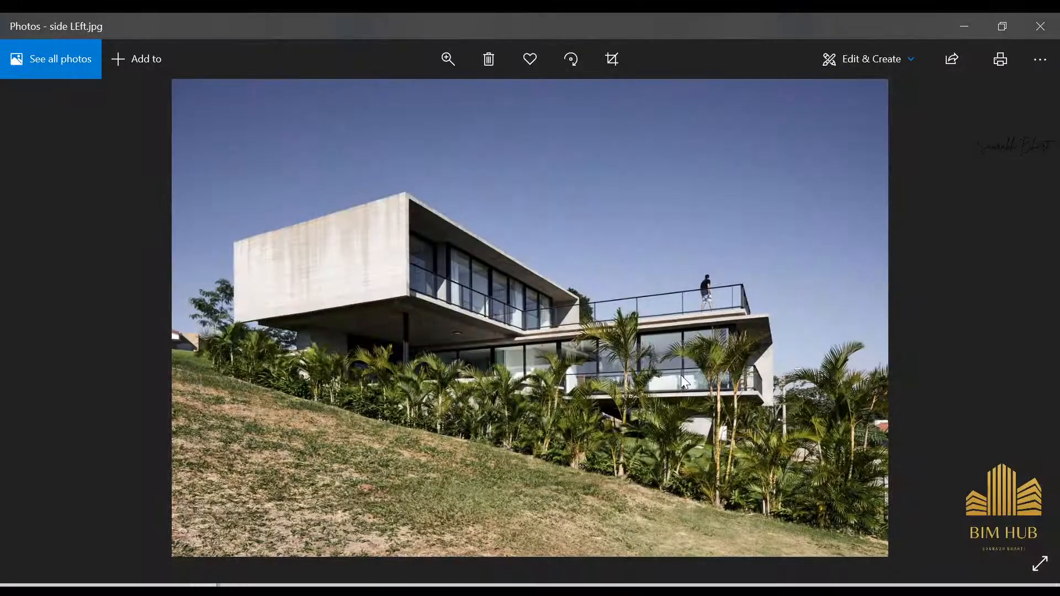
{"action": "scroll", "coordinate": [681, 375], "scroll_direction": "up", "scroll_amount": 3, "text": "ctrl"}
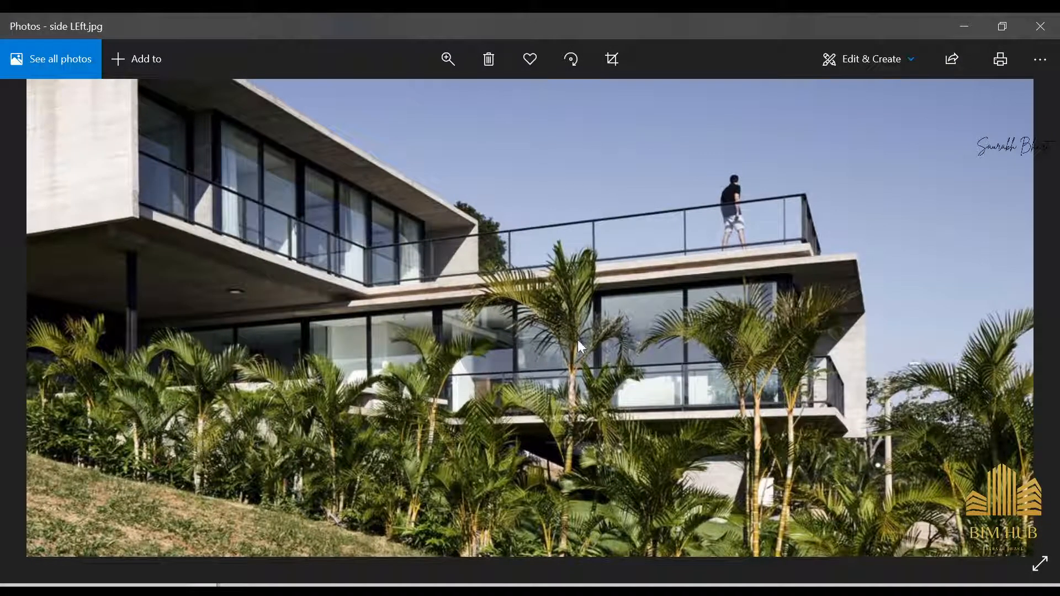
{"action": "scroll", "coordinate": [558, 347], "scroll_direction": "down", "scroll_amount": 3, "text": "ctrl"}
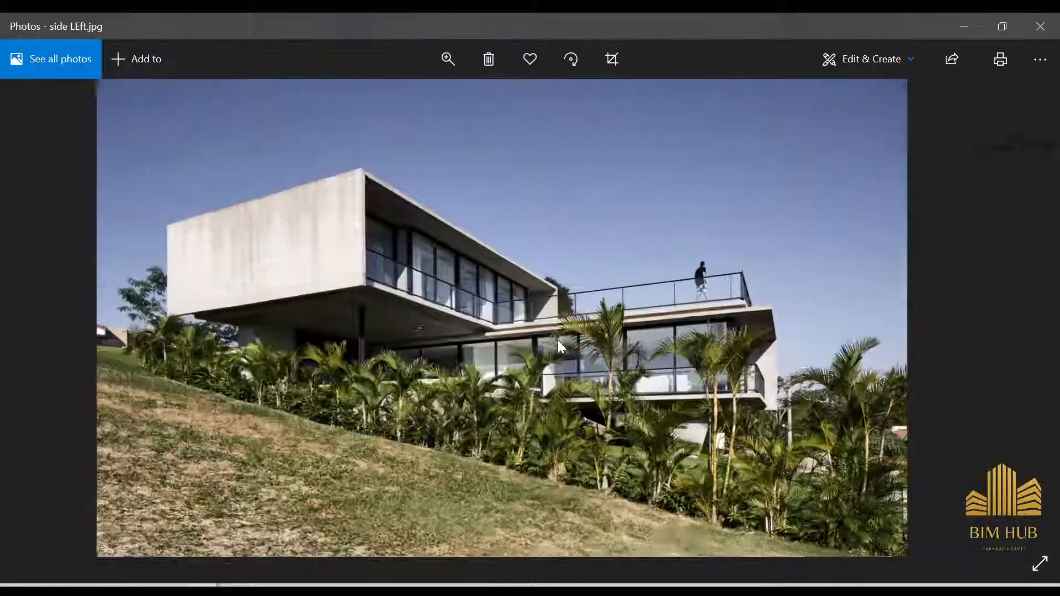
{"action": "key", "text": "Right"}
{"action": "key", "text": "Right"}
{"action": "key", "text": "Right"}
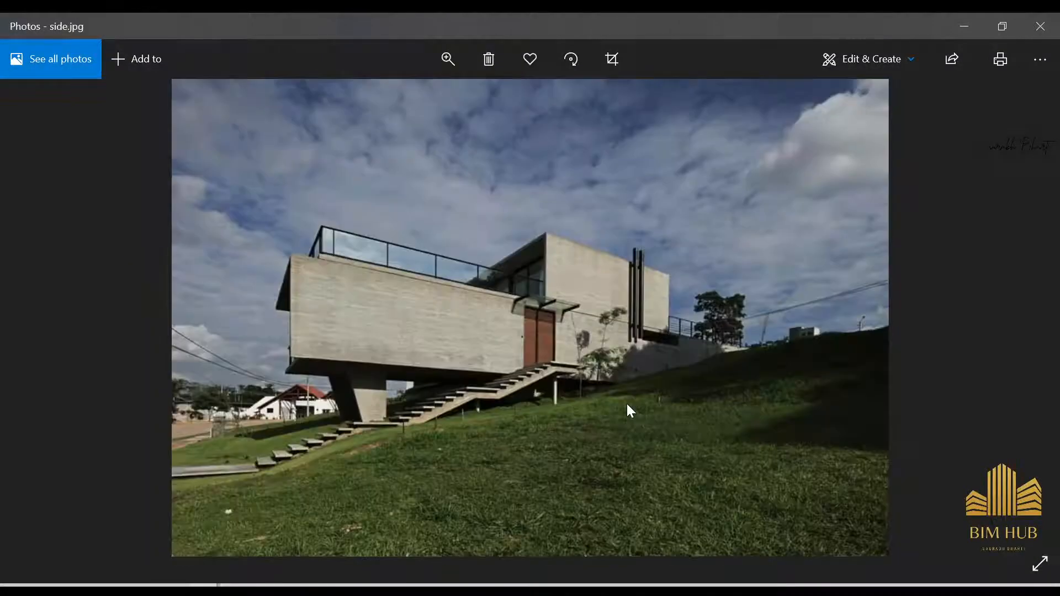
{"action": "key", "text": "Left"}
{"action": "scroll", "coordinate": [714, 395], "scroll_direction": "up", "scroll_amount": 3, "text": "ctrl"}
{"action": "scroll", "coordinate": [697, 388], "scroll_direction": "up", "scroll_amount": 1, "text": "ctrl"}
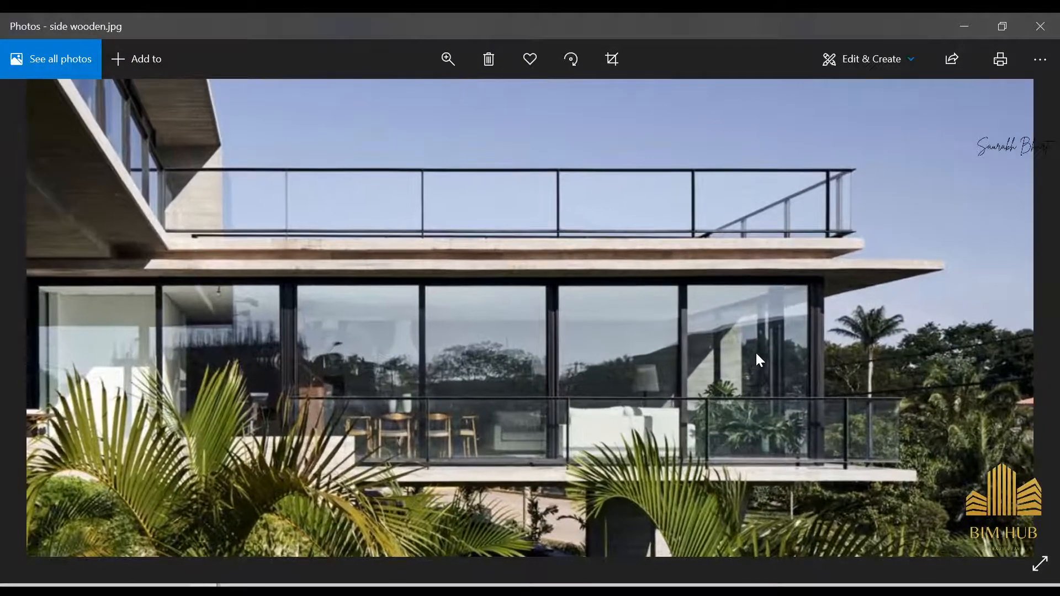
{"action": "left_click_drag", "start_coordinate": [668, 369], "coordinate": [738, 371]}
{"action": "left_click_drag", "start_coordinate": [569, 371], "coordinate": [633, 370]}
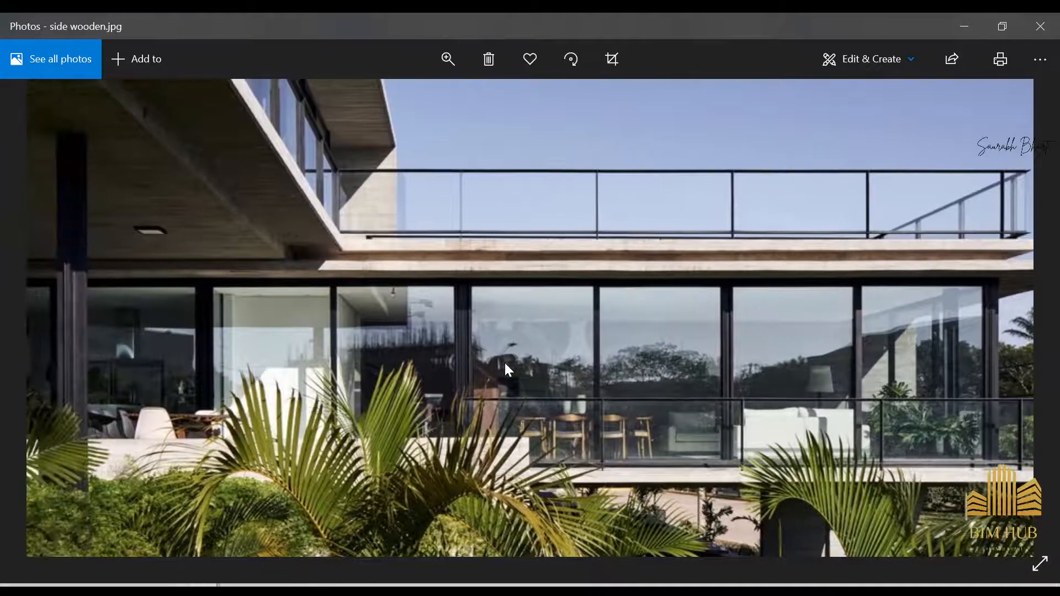
{"action": "left_click_drag", "start_coordinate": [511, 364], "coordinate": [564, 362]}
{"action": "left_click_drag", "start_coordinate": [426, 360], "coordinate": [508, 356]}
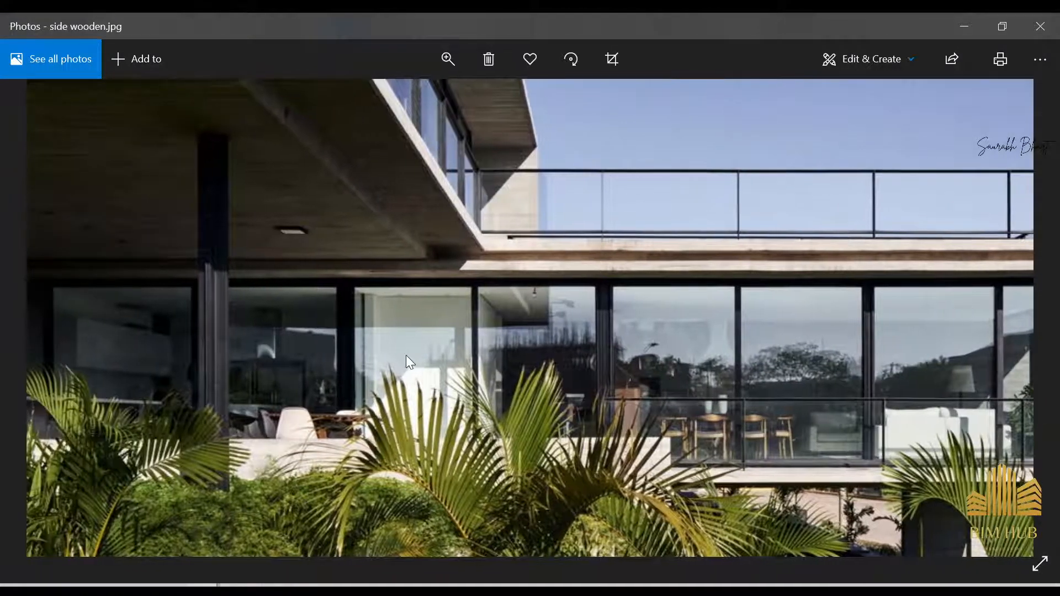
{"action": "left_click_drag", "start_coordinate": [406, 356], "coordinate": [518, 353]}
{"action": "left_click_drag", "start_coordinate": [357, 351], "coordinate": [499, 350]}
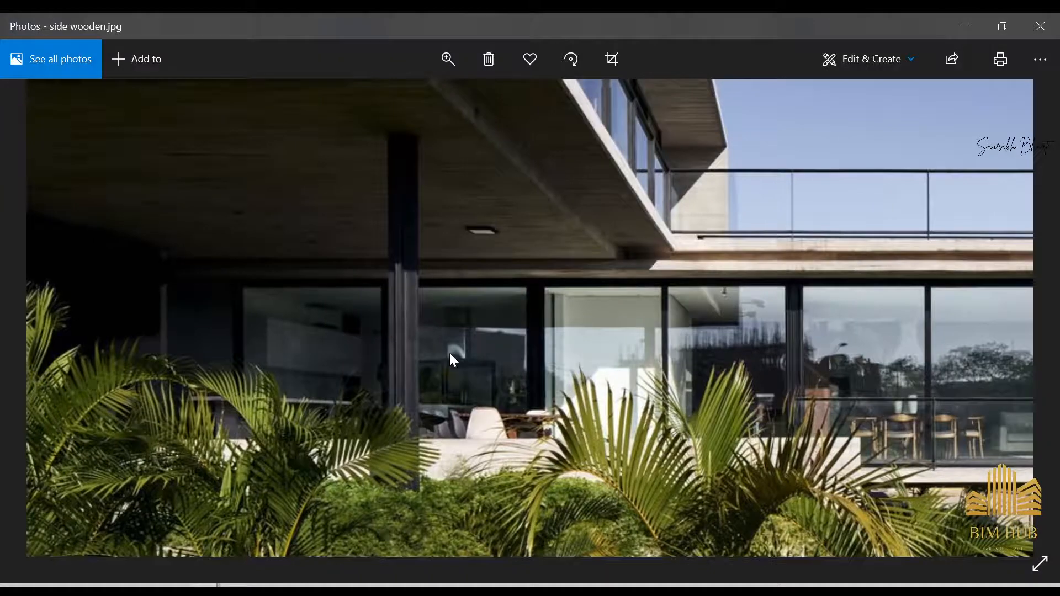
{"action": "scroll", "coordinate": [517, 349], "scroll_direction": "down", "scroll_amount": 5}
Step: Compare the glazing in the night reference photo with the plan around room 4
{"action": "key", "text": "Right"}
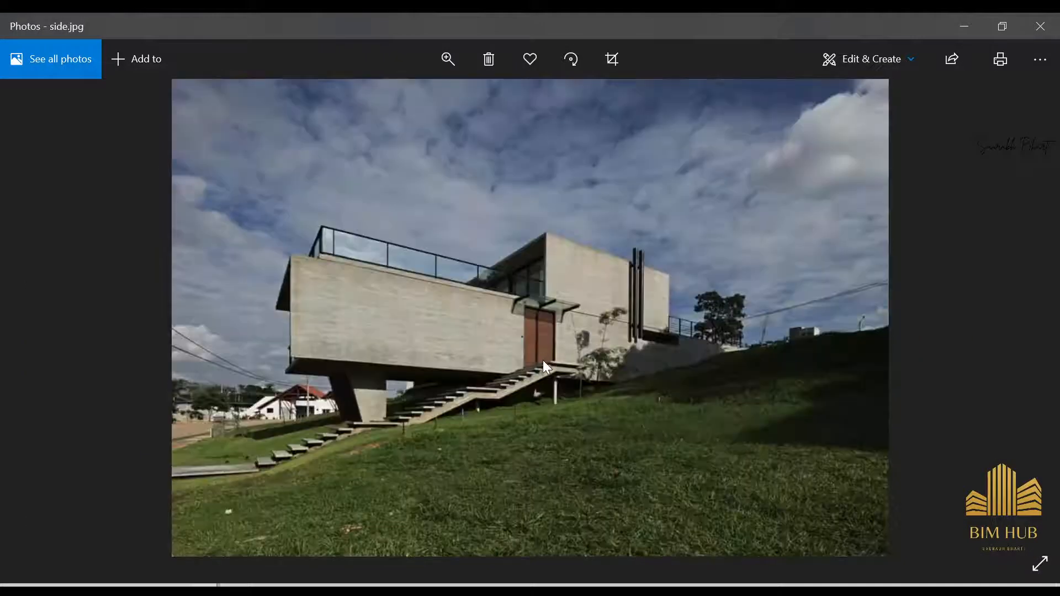
{"action": "key", "text": "Right"}
{"action": "key", "text": "Right"}
{"action": "key", "text": "Left"}
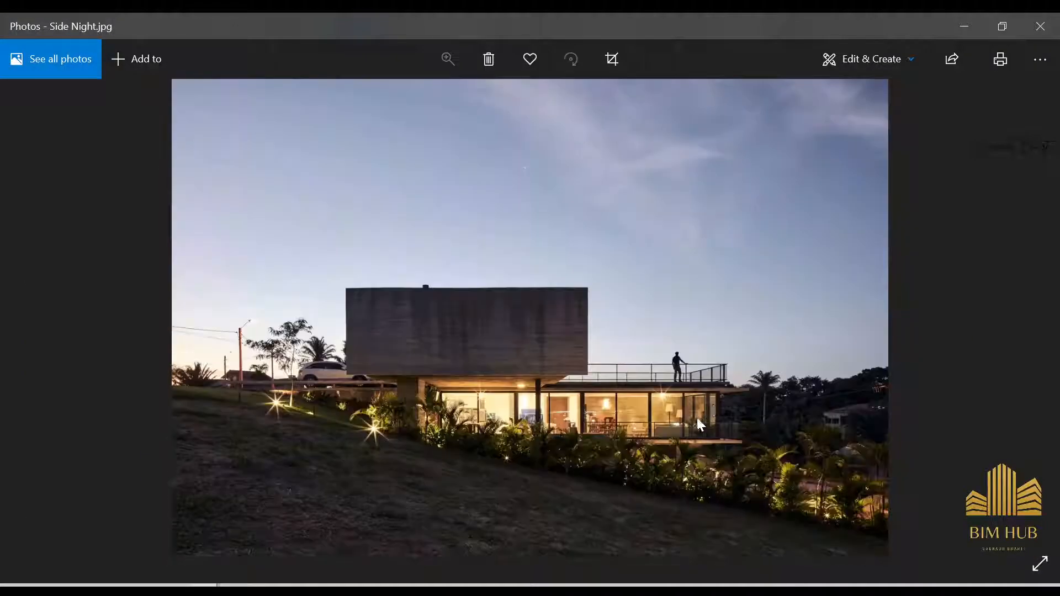
{"action": "scroll", "coordinate": [707, 411], "scroll_direction": "up", "scroll_amount": 2}
{"action": "scroll", "coordinate": [713, 406], "scroll_direction": "up", "scroll_amount": 1}
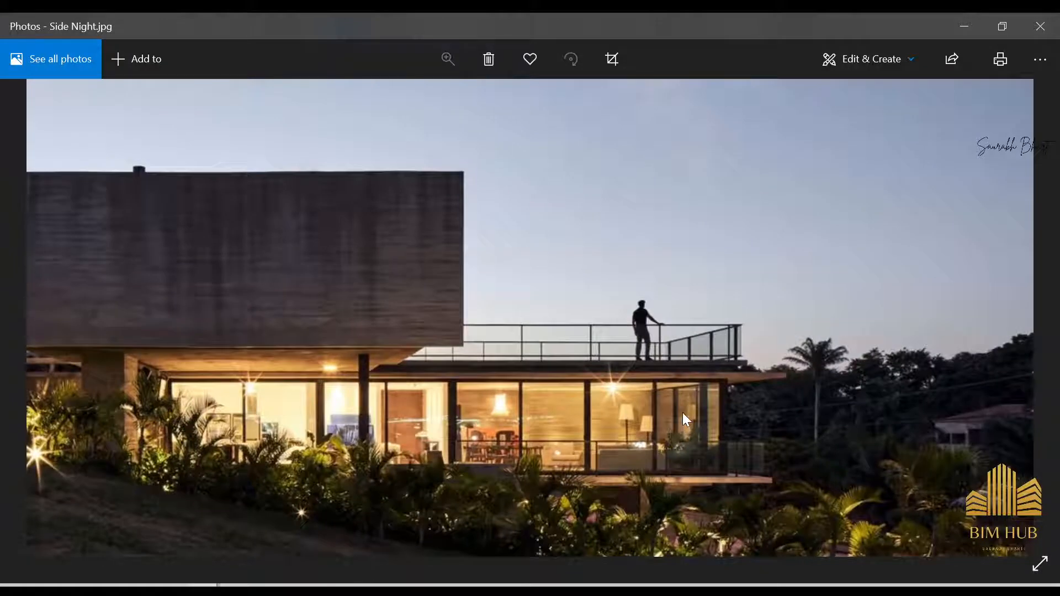
{"action": "scroll", "coordinate": [682, 412], "scroll_direction": "up", "scroll_amount": 4}
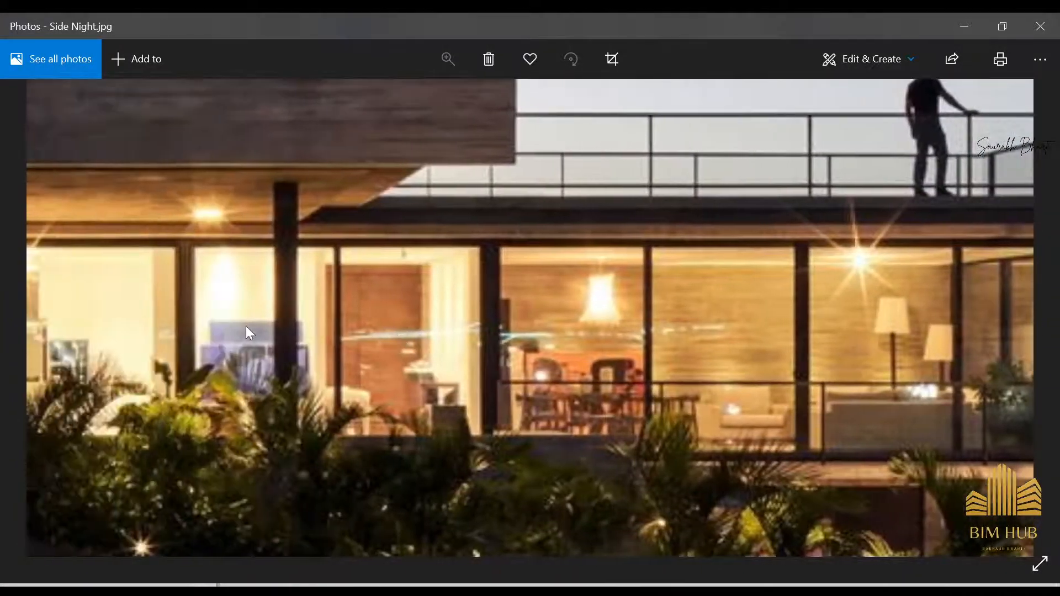
{"action": "mouse_move", "coordinate": [247, 326]}
{"action": "left_mouse_down"}
{"action": "mouse_move", "coordinate": [299, 333]}
{"action": "mouse_move", "coordinate": [249, 332]}
{"action": "left_mouse_up"}
{"action": "left_click_drag", "start_coordinate": [121, 328], "coordinate": [265, 337]}
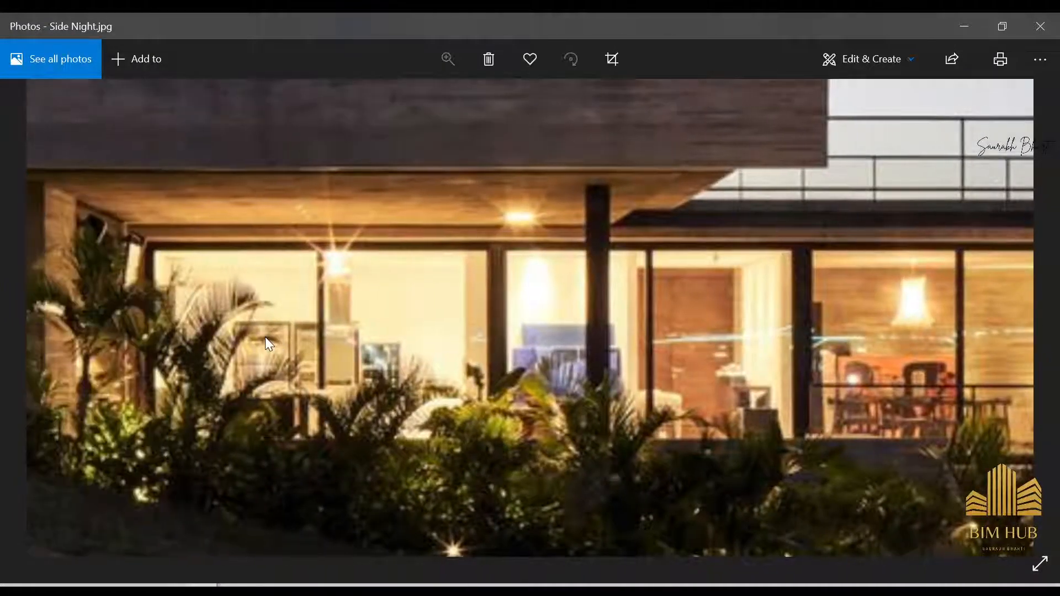
{"action": "left_click", "coordinate": [960, 26]}
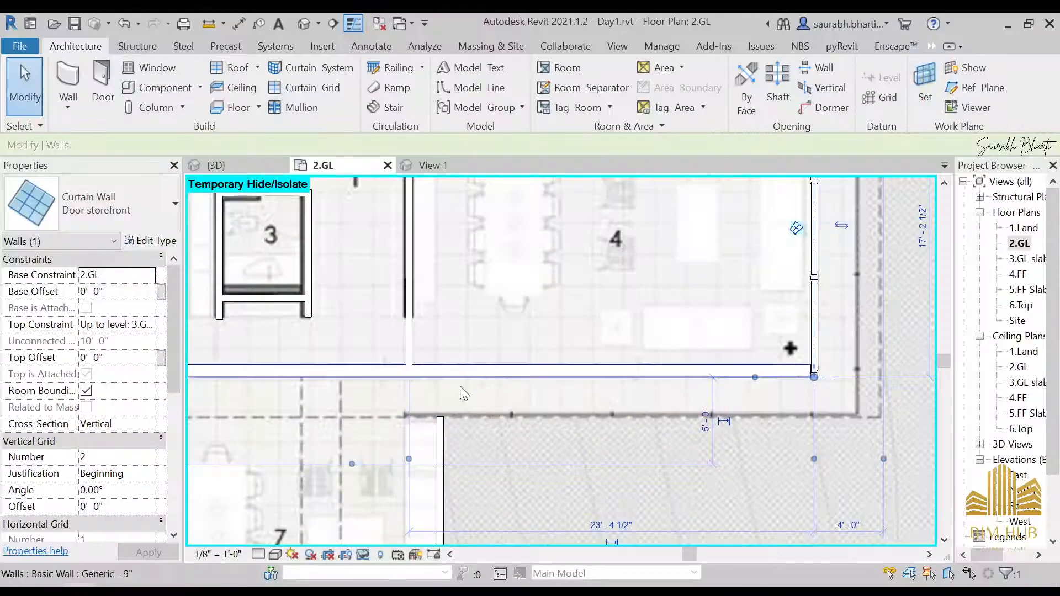
{"action": "scroll", "coordinate": [433, 371], "scroll_direction": "down", "scroll_amount": 2}
{"action": "key", "text": "Escape"}
{"action": "scroll", "coordinate": [500, 387], "scroll_direction": "up", "scroll_amount": 2}
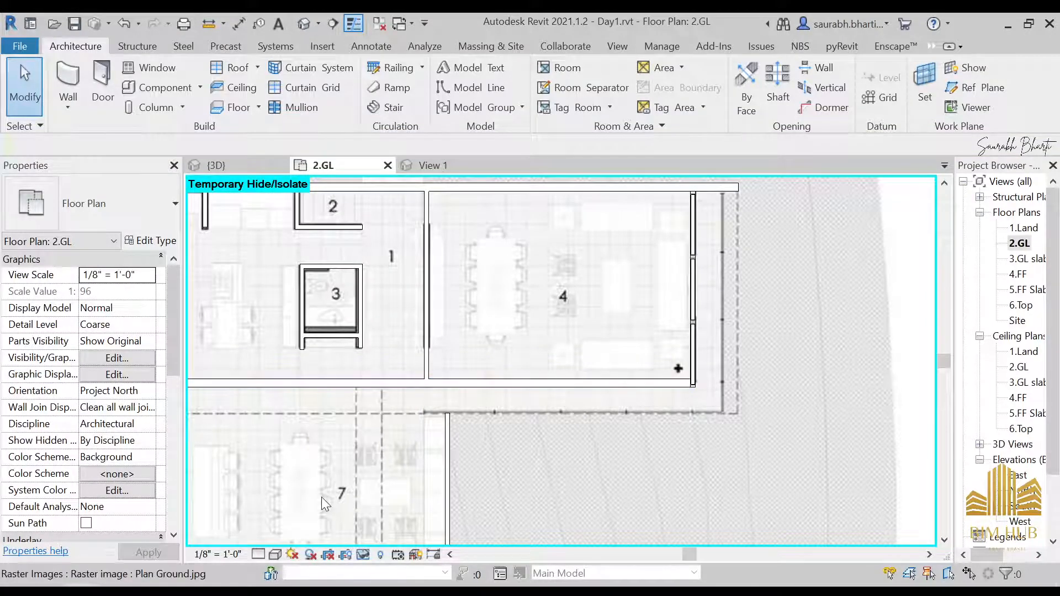
{"action": "key", "text": "alt+Tab"}
{"action": "scroll", "coordinate": [702, 422], "scroll_direction": "up", "scroll_amount": 2}
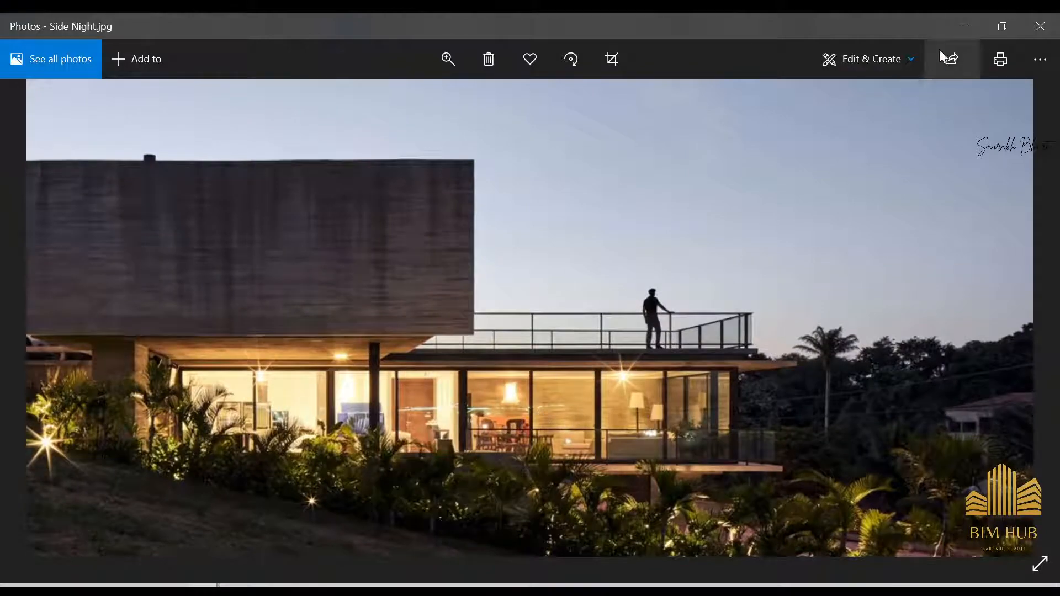
{"action": "key", "text": "alt+Tab"}
{"action": "scroll", "coordinate": [464, 381], "scroll_direction": "up", "scroll_amount": 2}
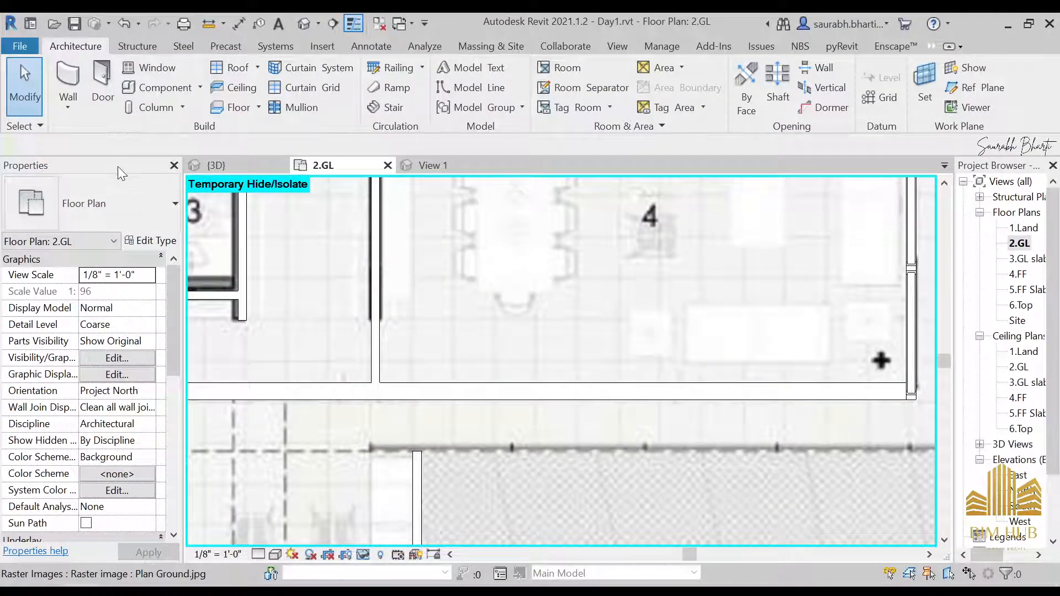
Step: Draw a Door storefront curtain wall with 3 vertical grid lines along the wall below room 4, about 23'-4 1/2" long
{"action": "left_click", "coordinate": [70, 79]}
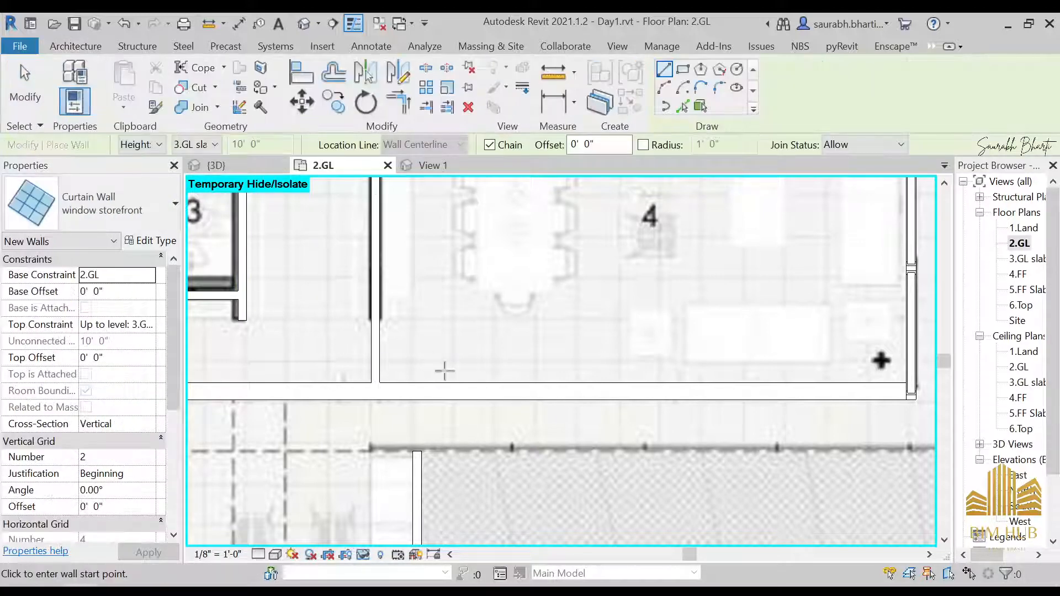
{"action": "left_click", "coordinate": [376, 391]}
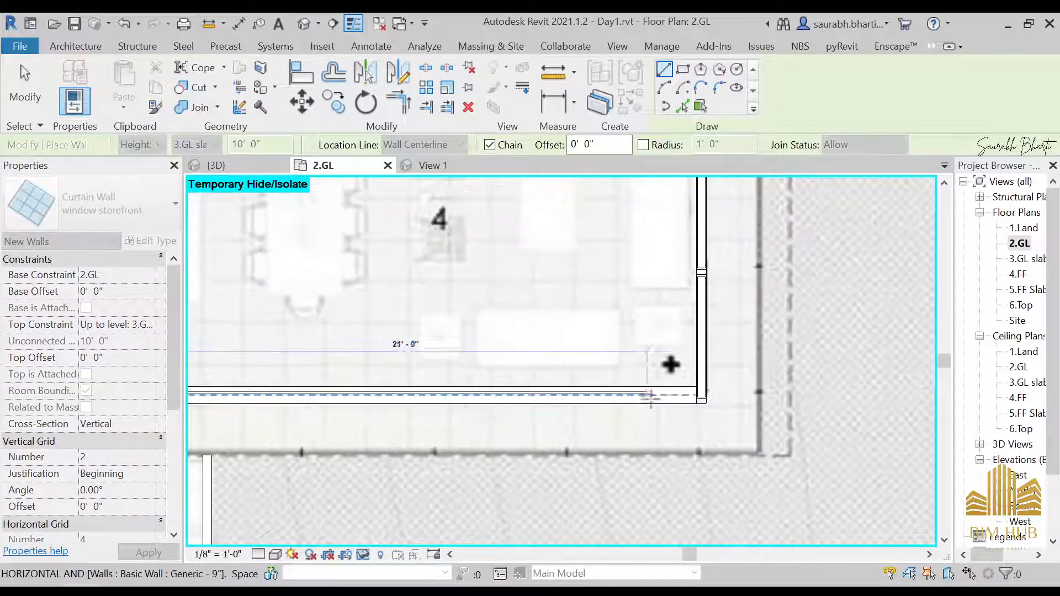
{"action": "key", "text": "Escape"}
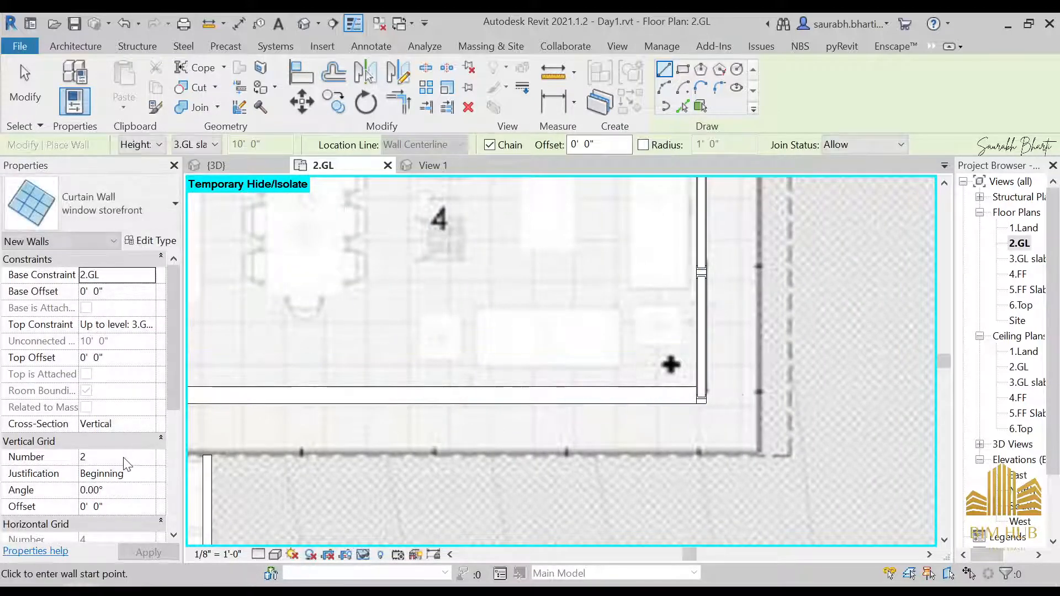
{"action": "left_click", "coordinate": [125, 458]}
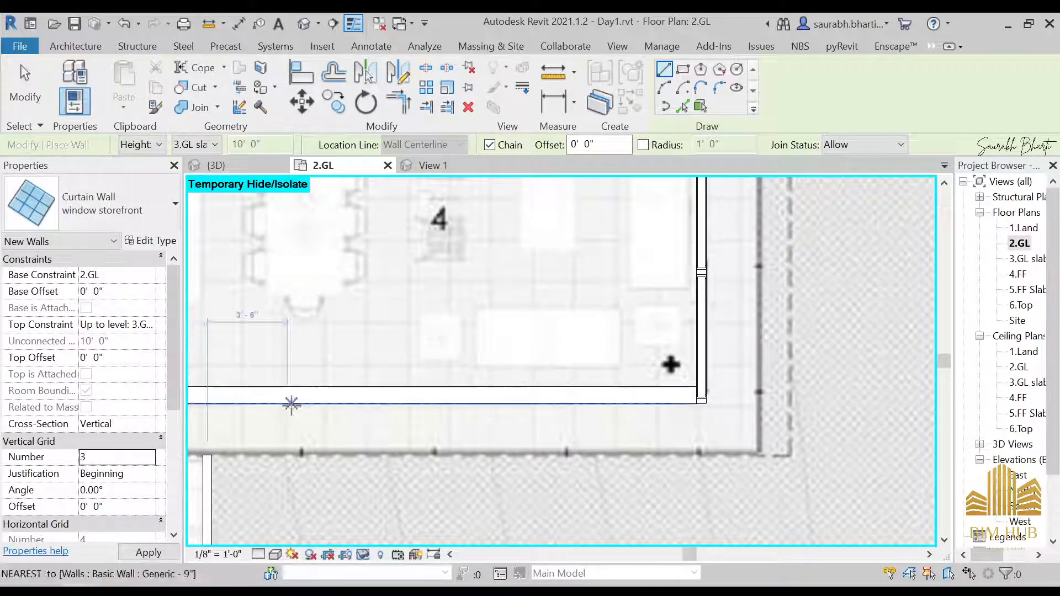
{"action": "middle_click_drag", "start_coordinate": [292, 396], "coordinate": [420, 388]}
{"action": "left_click", "coordinate": [125, 216]}
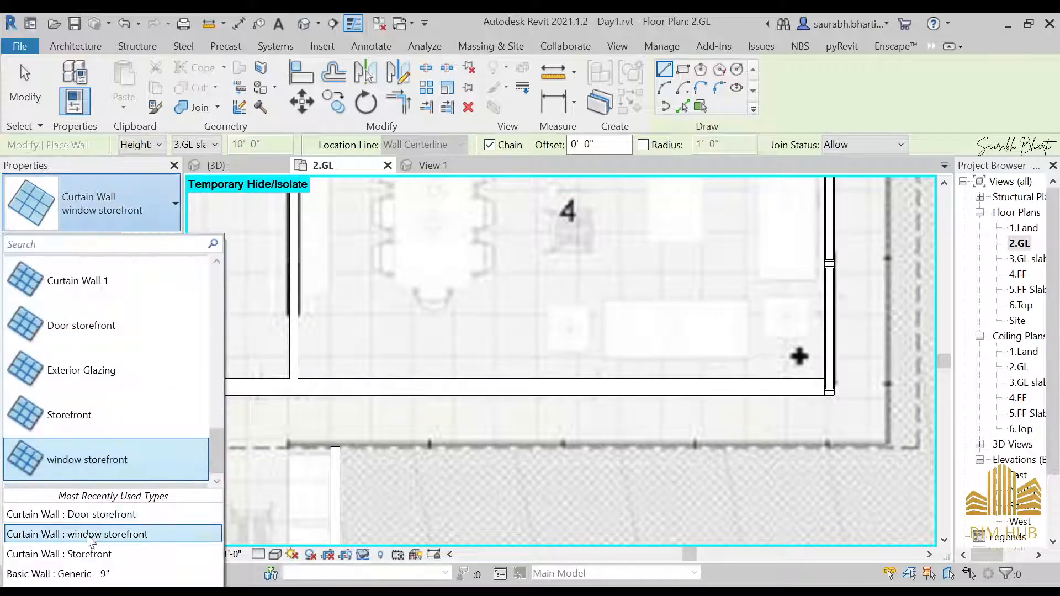
{"action": "left_click", "coordinate": [71, 514]}
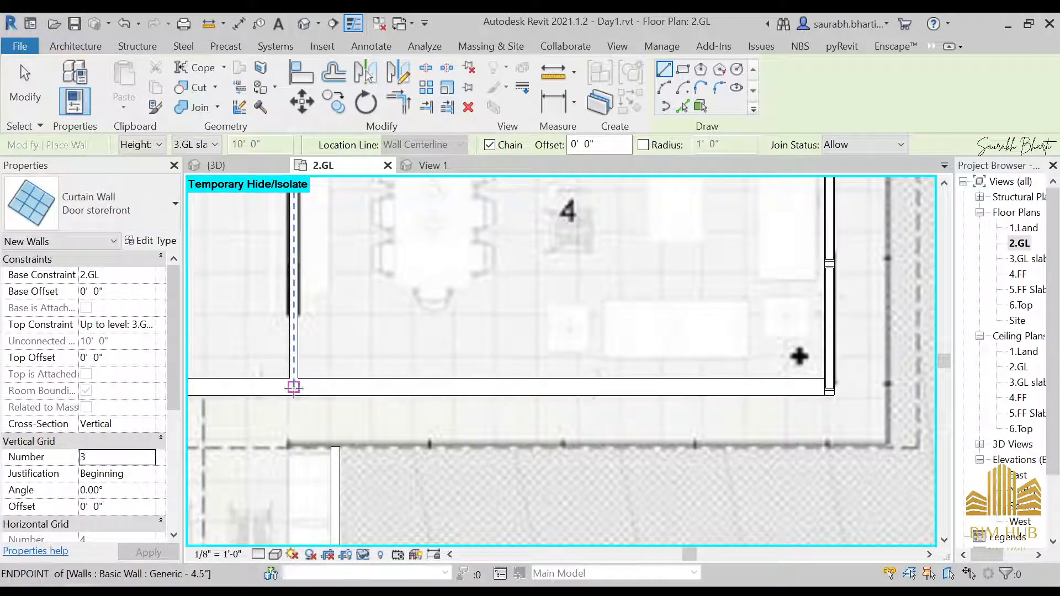
{"action": "left_click", "coordinate": [294, 386]}
{"action": "left_click", "coordinate": [830, 386]}
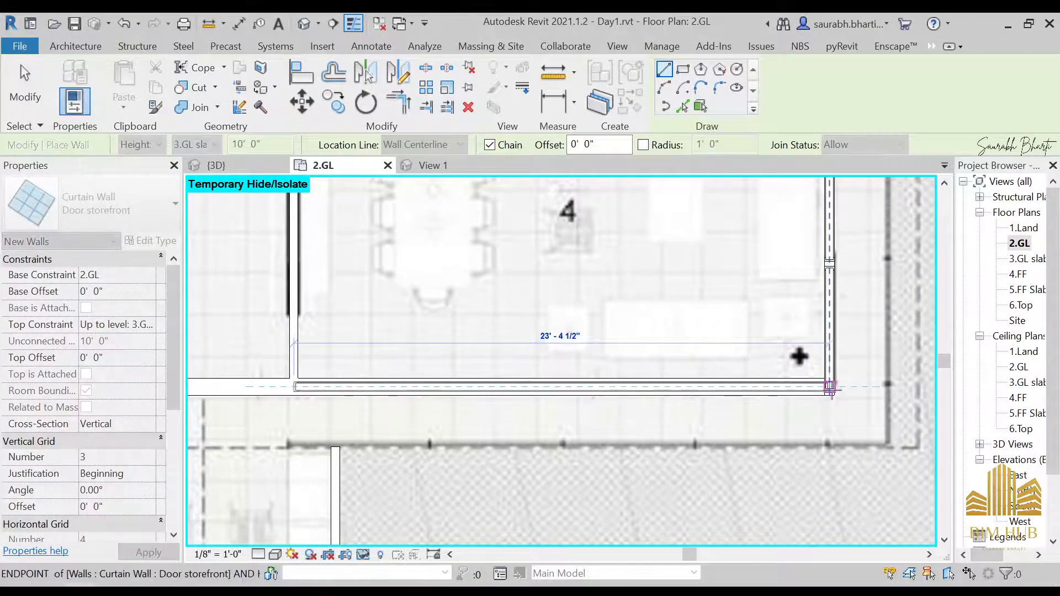
{"action": "key", "text": "Escape"}
{"action": "key", "text": "Escape"}
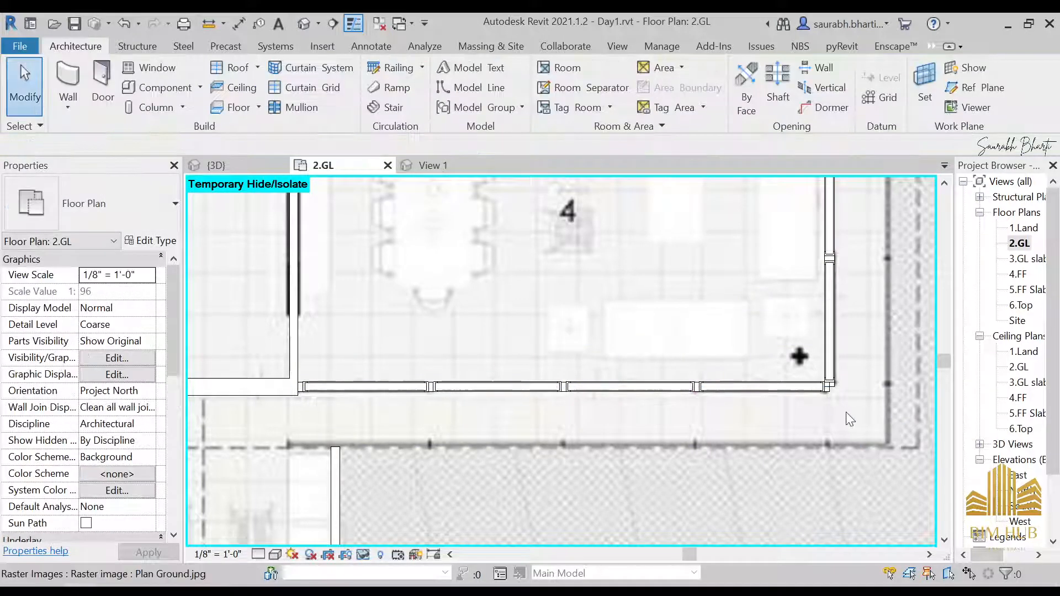
Step: Inspect the new Door storefront curtain wall in the default 3D view
{"action": "scroll", "coordinate": [830, 396], "scroll_direction": "up", "scroll_amount": 2}
{"action": "scroll", "coordinate": [830, 395], "scroll_direction": "up", "scroll_amount": 1}
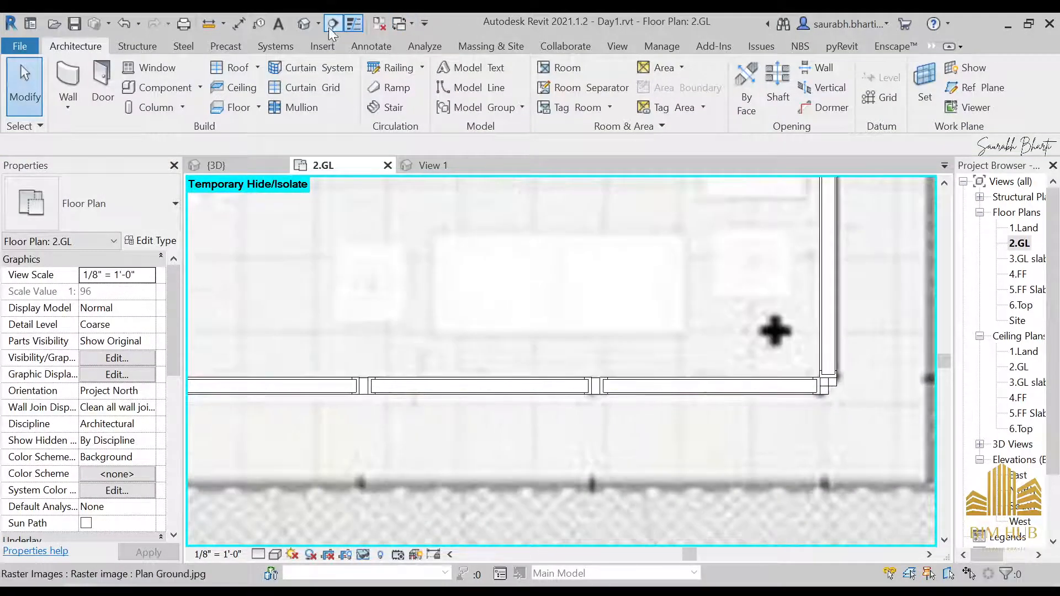
{"action": "left_click", "coordinate": [304, 24]}
{"action": "middle_click_drag", "start_coordinate": [539, 372], "coordinate": [564, 338], "text": "shift"}
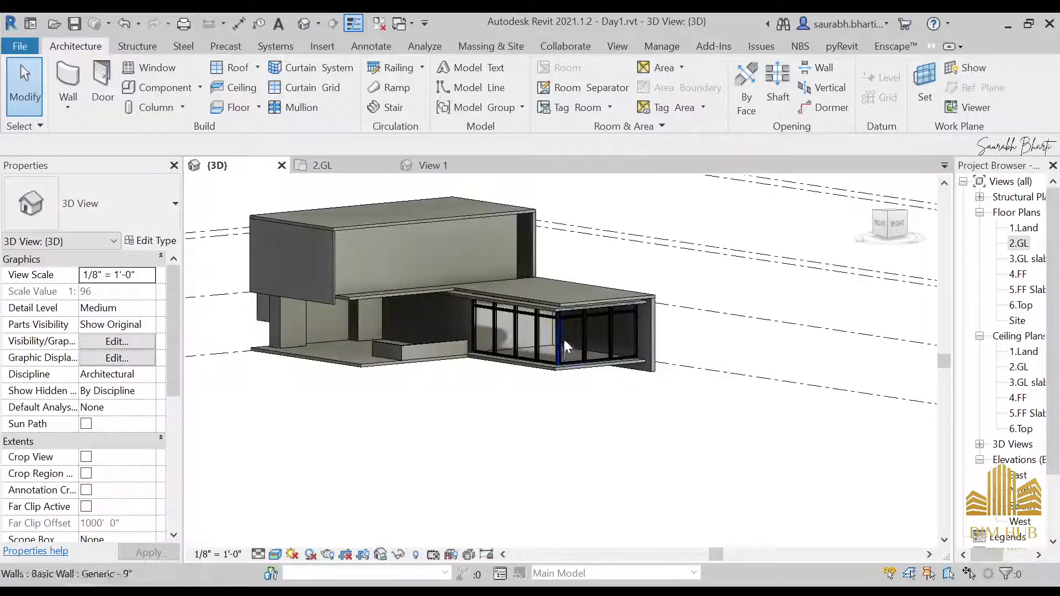
{"action": "scroll", "coordinate": [558, 354], "scroll_direction": "up", "scroll_amount": 5}
{"action": "scroll", "coordinate": [552, 371], "scroll_direction": "up", "scroll_amount": 6}
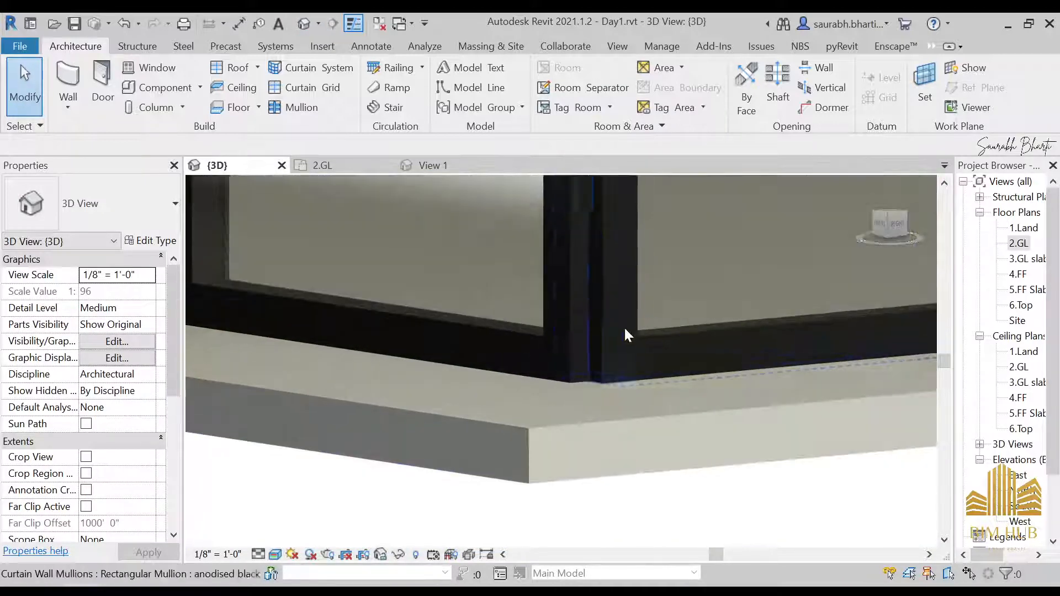
{"action": "scroll", "coordinate": [568, 391], "scroll_direction": "down", "scroll_amount": 10}
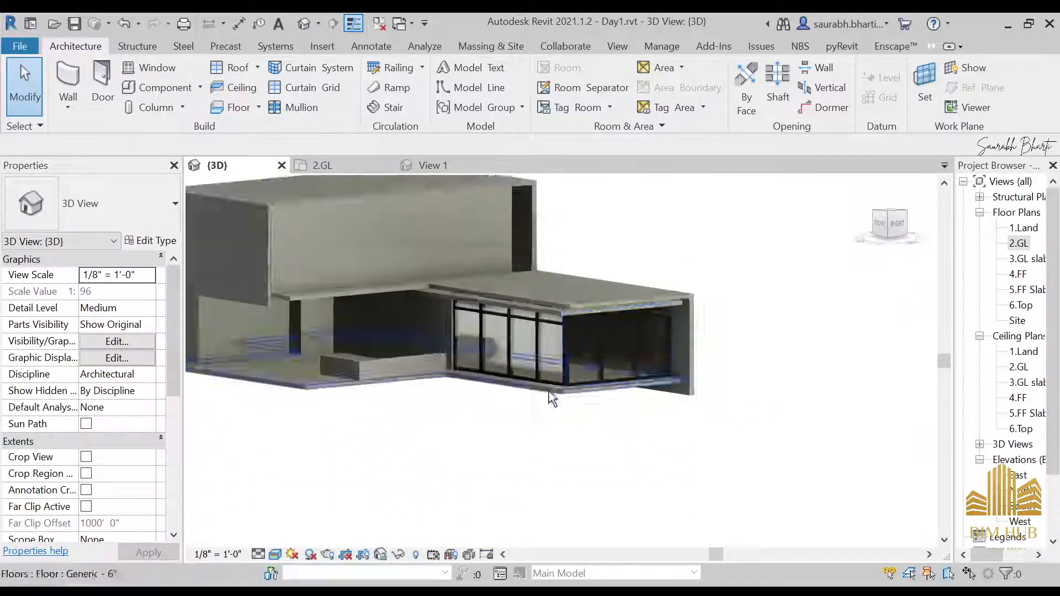
{"action": "middle_click_drag", "start_coordinate": [549, 394], "coordinate": [656, 391], "text": "shift"}
{"action": "scroll", "coordinate": [602, 323], "scroll_direction": "up", "scroll_amount": 4}
{"action": "middle_click_drag", "start_coordinate": [564, 343], "coordinate": [487, 328], "text": "shift"}
{"action": "scroll", "coordinate": [668, 301], "scroll_direction": "up", "scroll_amount": 5}
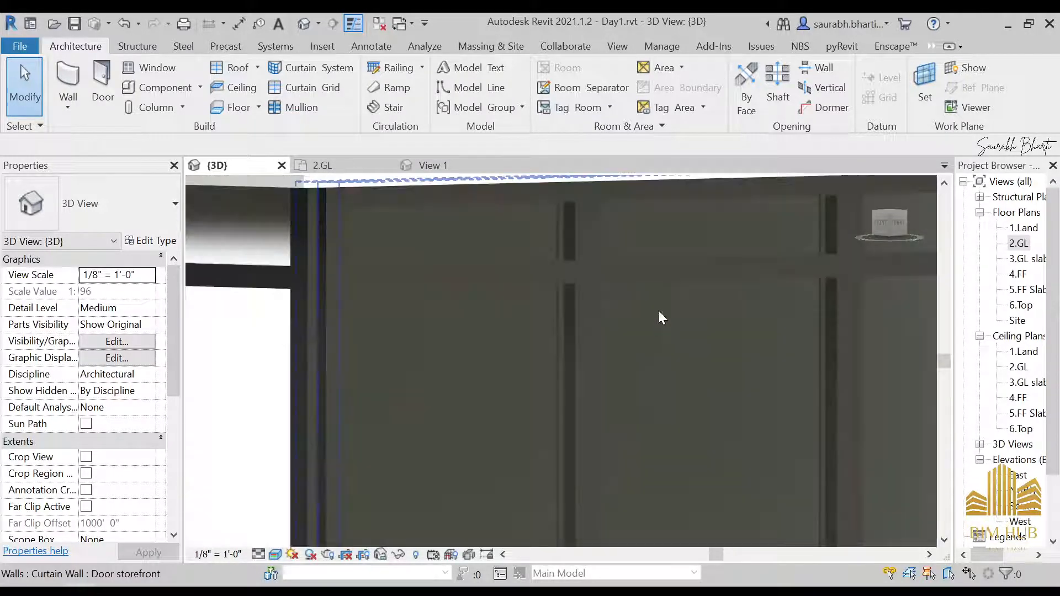
{"action": "left_click", "coordinate": [674, 269]}
{"action": "scroll", "coordinate": [644, 282], "scroll_direction": "down", "scroll_amount": 5}
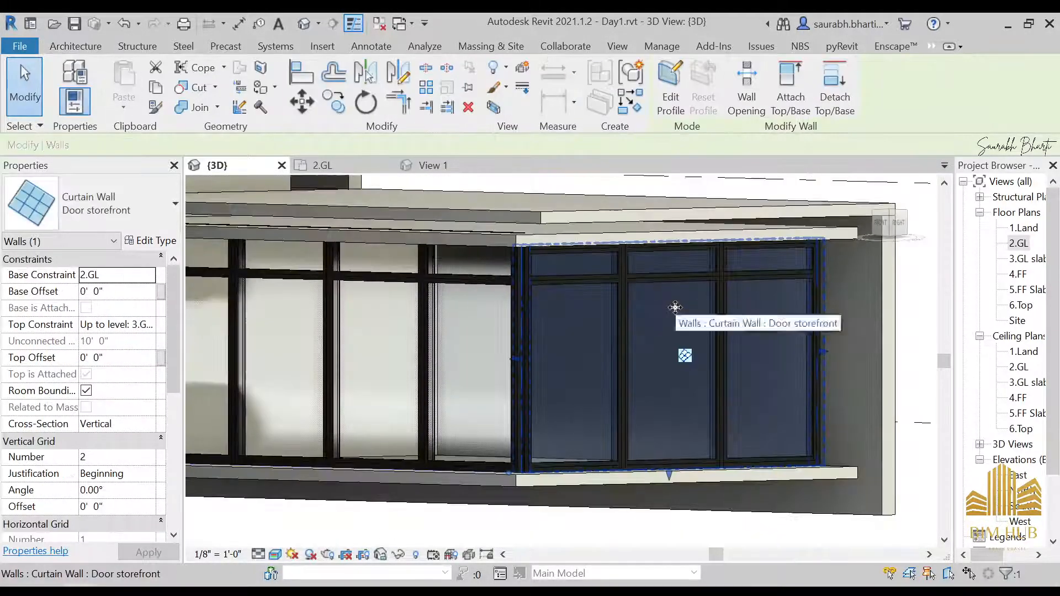
{"action": "scroll", "coordinate": [587, 312], "scroll_direction": "down", "scroll_amount": 3}
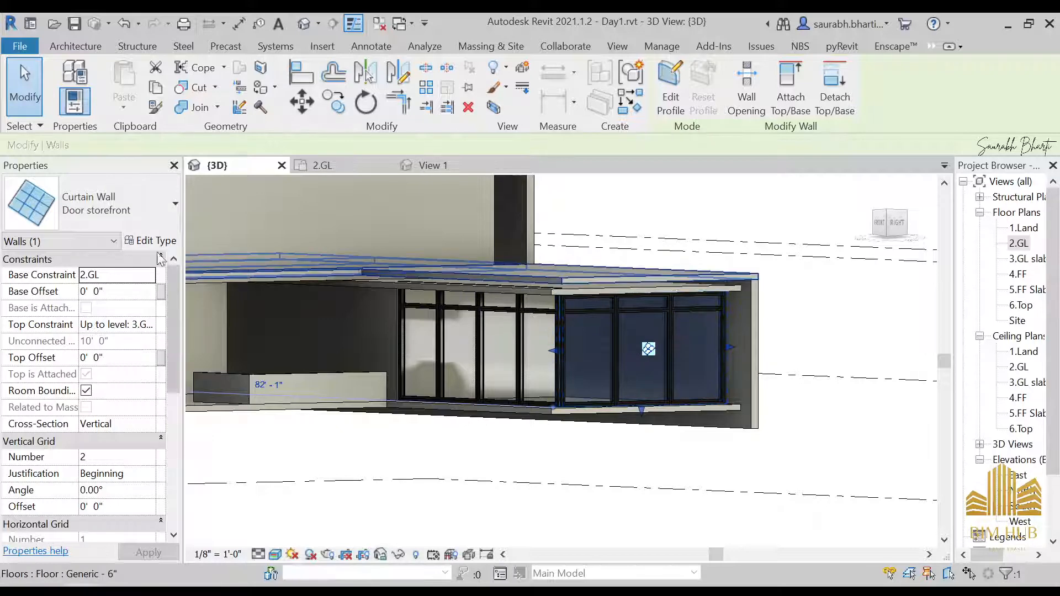
Step: Change the selected curtain wall's type to window storefront
{"action": "left_click", "coordinate": [141, 208]}
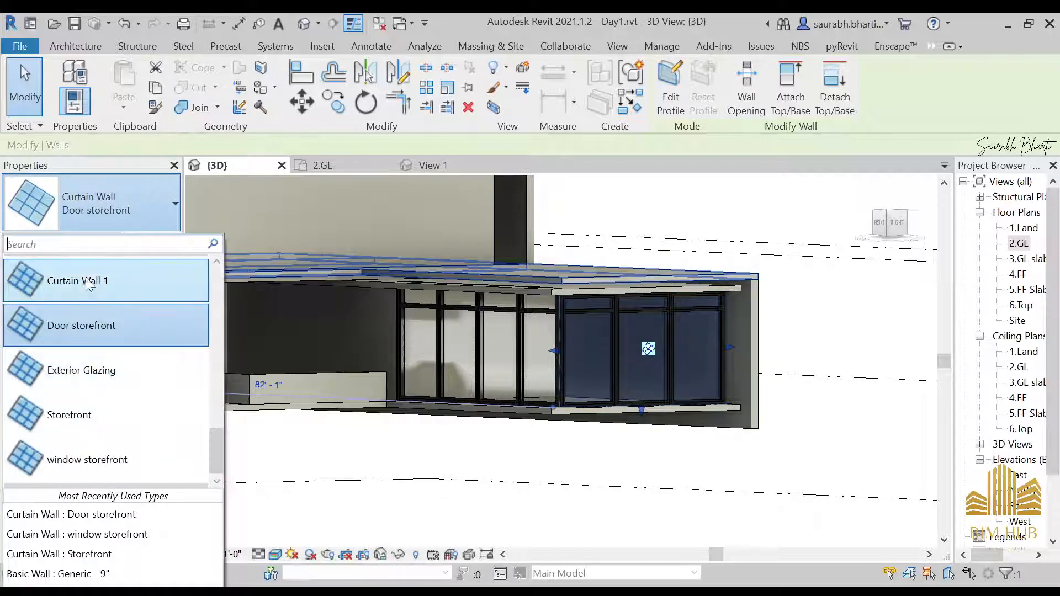
{"action": "left_click", "coordinate": [82, 534]}
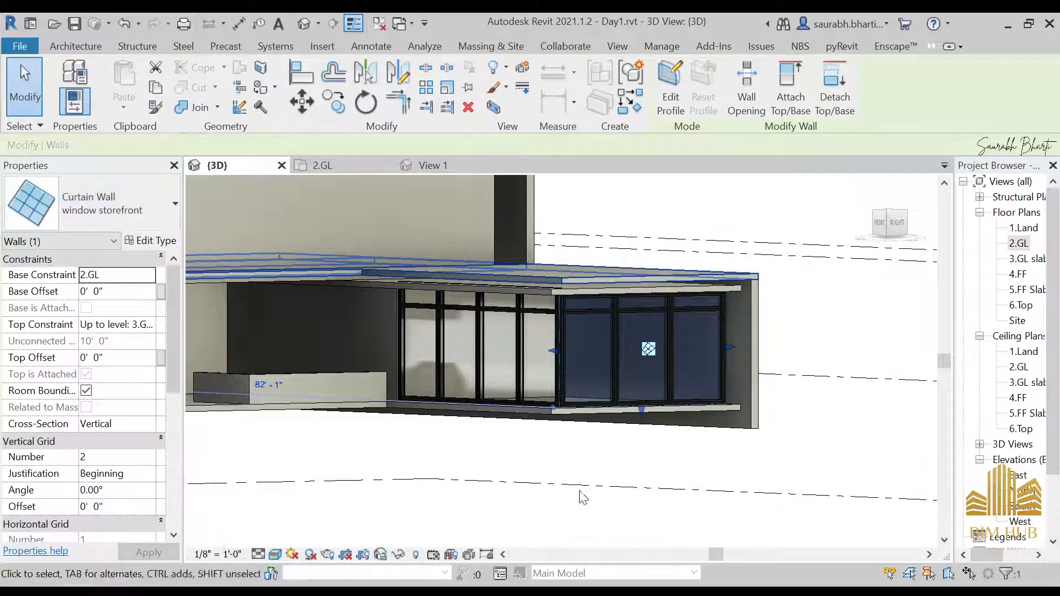
{"action": "key", "text": "Escape"}
Step: Examine the curtain wall's grid lines up close and undo the last change
{"action": "scroll", "coordinate": [621, 353], "scroll_direction": "up", "scroll_amount": 6}
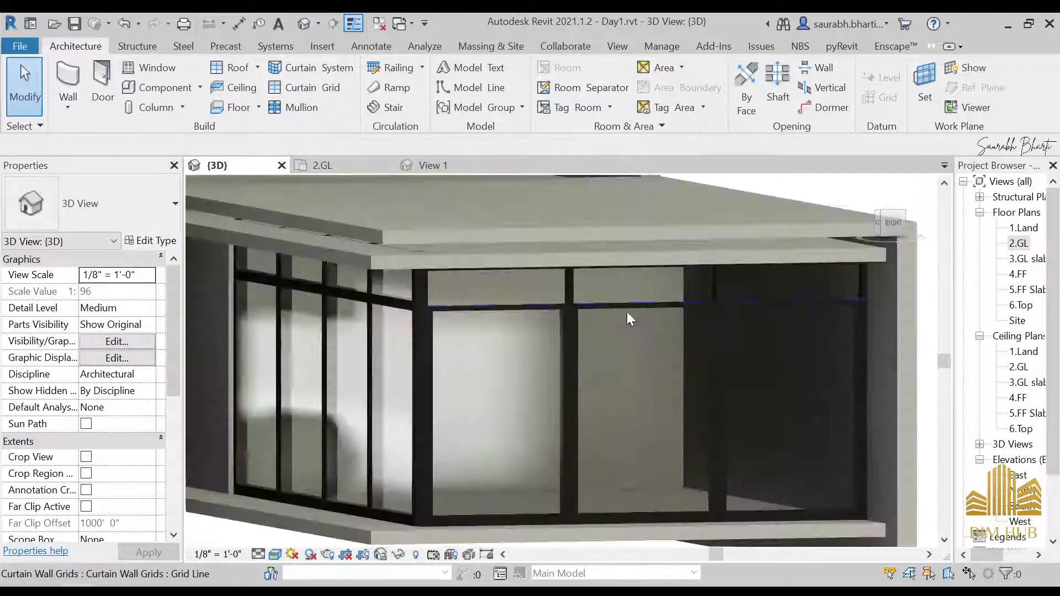
{"action": "scroll", "coordinate": [628, 313], "scroll_direction": "up", "scroll_amount": 2}
{"action": "left_click", "coordinate": [625, 307]}
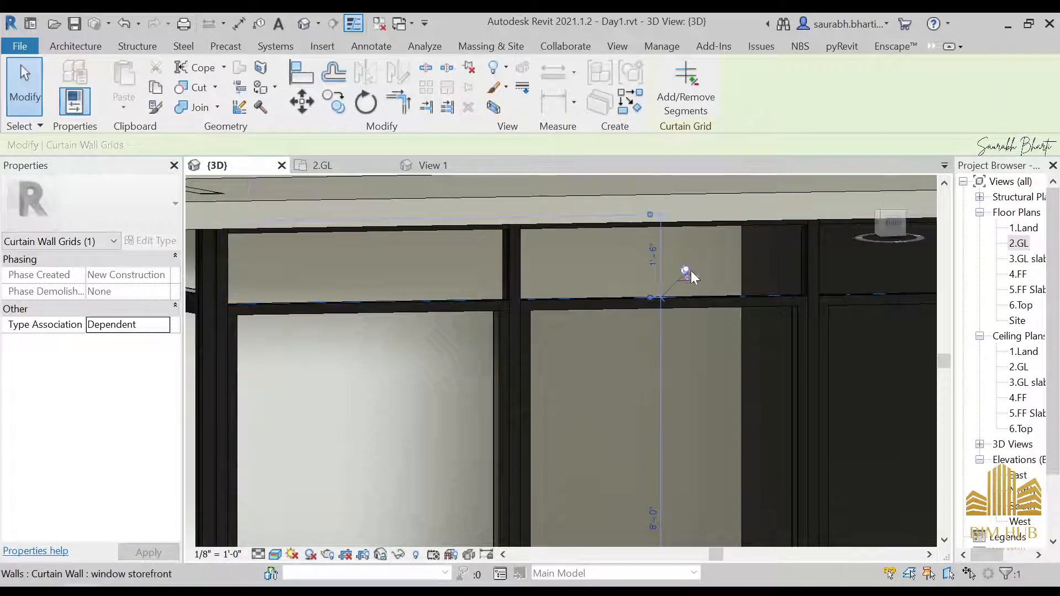
{"action": "left_click", "coordinate": [428, 314]}
{"action": "scroll", "coordinate": [416, 330], "scroll_direction": "down", "scroll_amount": 5}
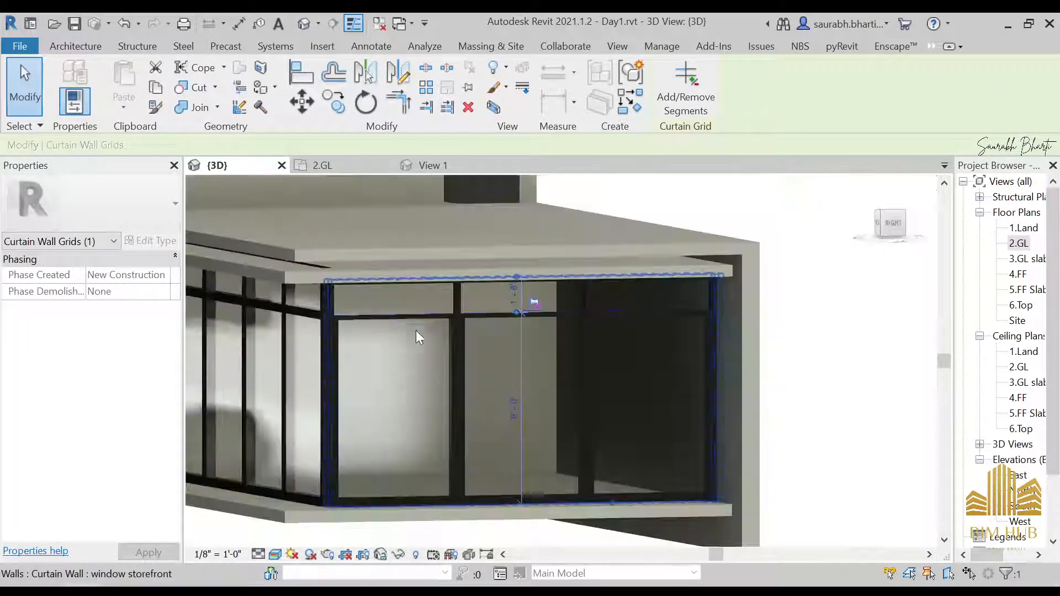
{"action": "scroll", "coordinate": [409, 337], "scroll_direction": "up", "scroll_amount": 5}
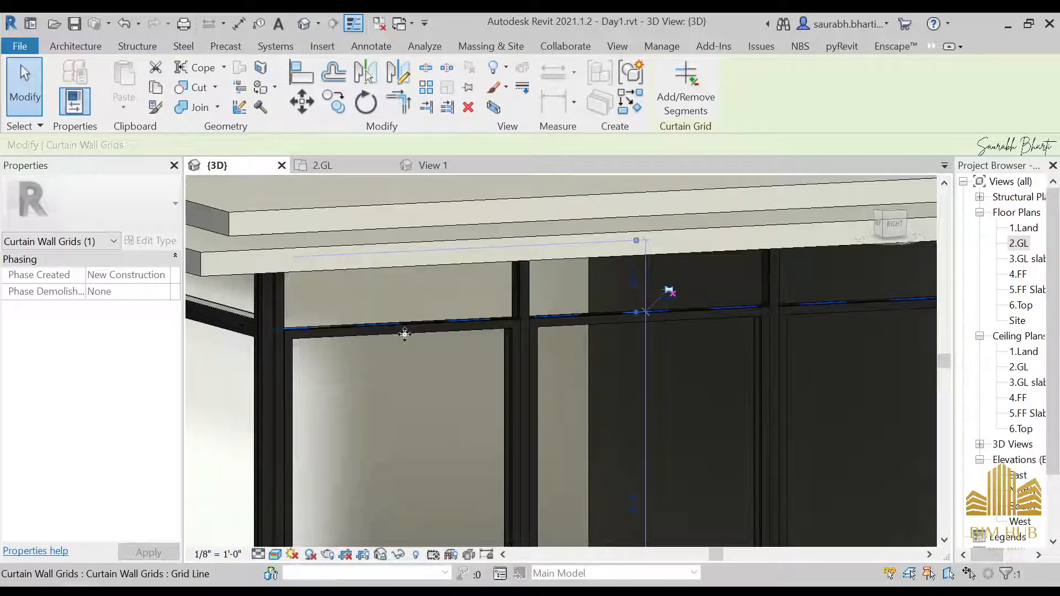
{"action": "scroll", "coordinate": [635, 301], "scroll_direction": "down", "scroll_amount": 2}
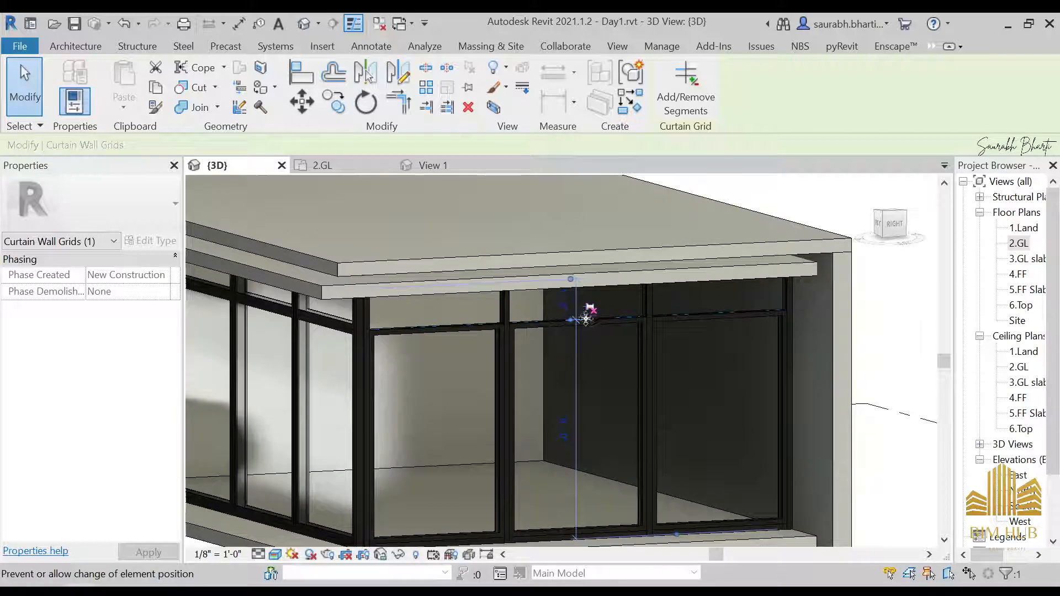
{"action": "key", "text": "Escape"}
{"action": "scroll", "coordinate": [589, 364], "scroll_direction": "up", "scroll_amount": 4}
{"action": "scroll", "coordinate": [591, 350], "scroll_direction": "down", "scroll_amount": 5}
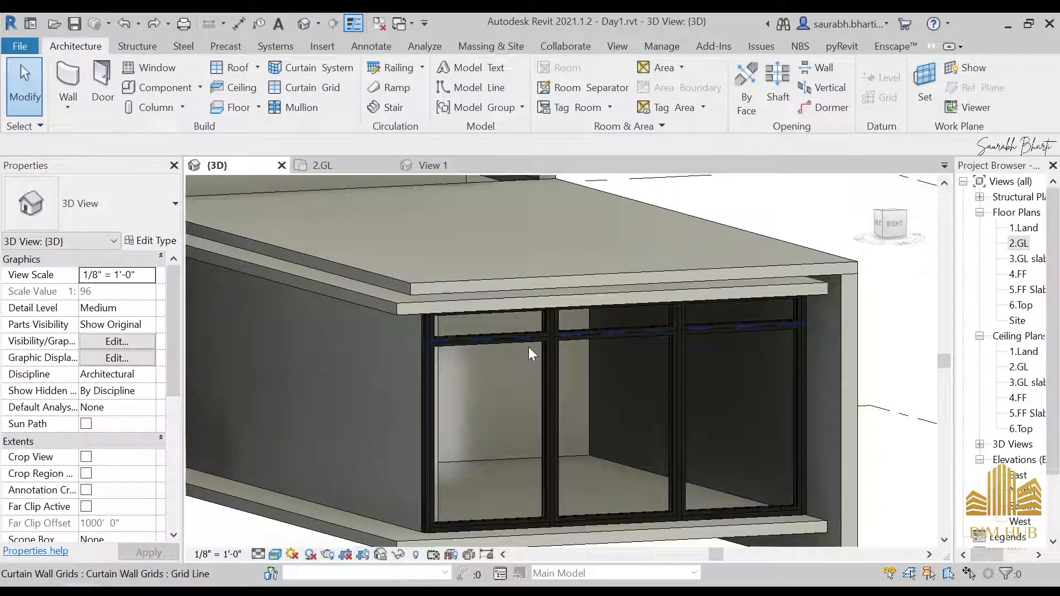
{"action": "left_click", "coordinate": [564, 342]}
{"action": "key", "text": "ctrl+z"}
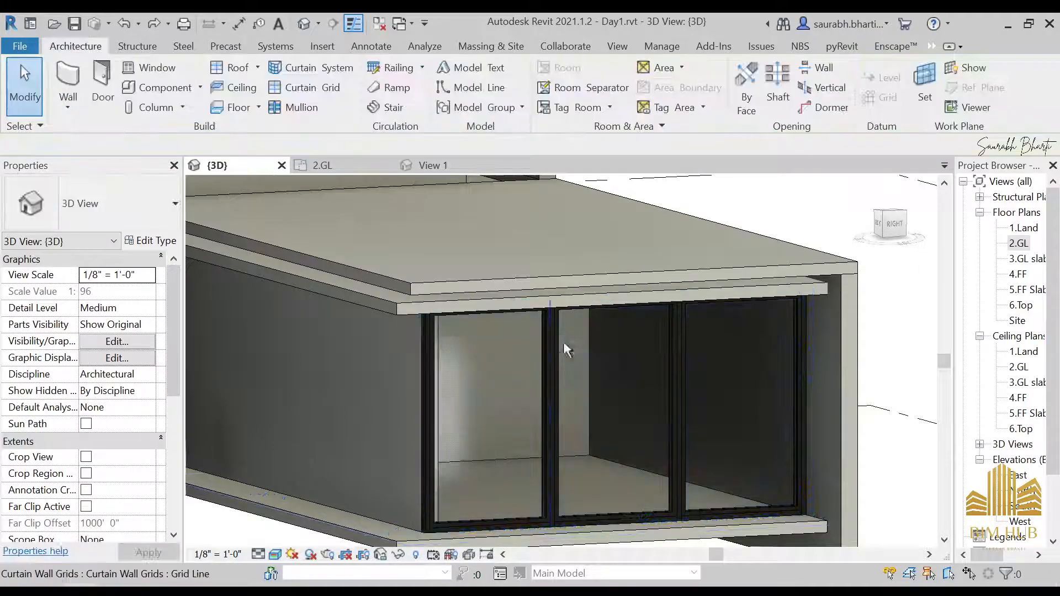
Step: Try to duplicate the window storefront curtain wall type under the name Door storefront
{"action": "left_click", "coordinate": [481, 381]}
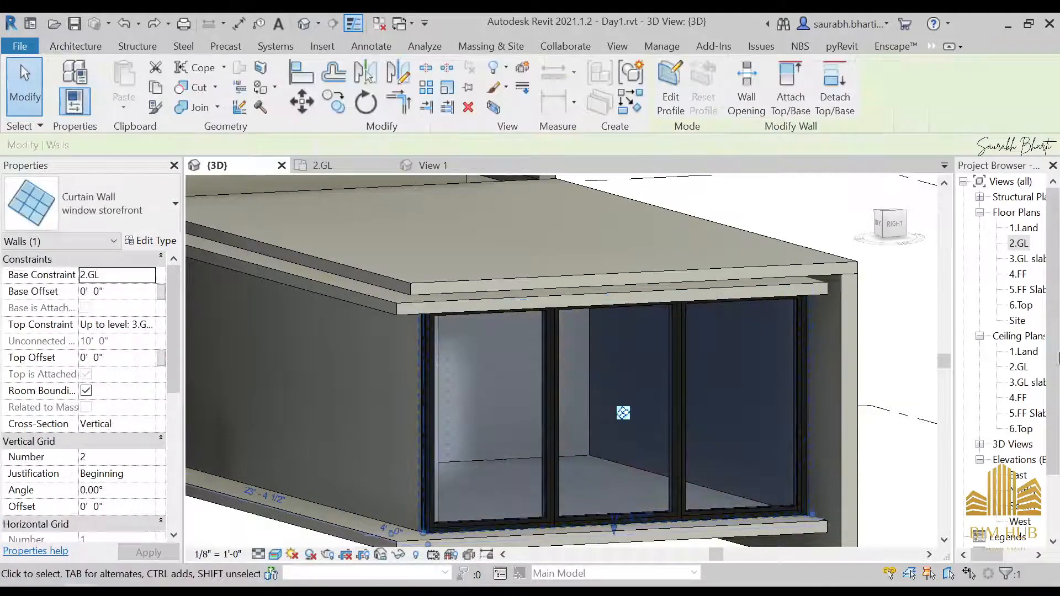
{"action": "left_click", "coordinate": [150, 241]}
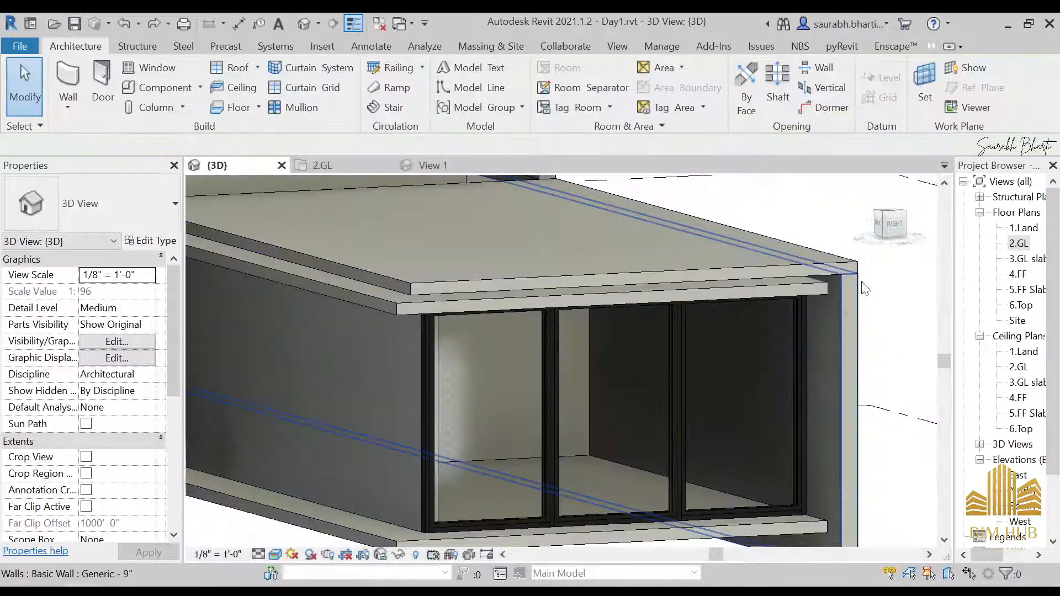
{"action": "double_click", "coordinate": [1019, 243]}
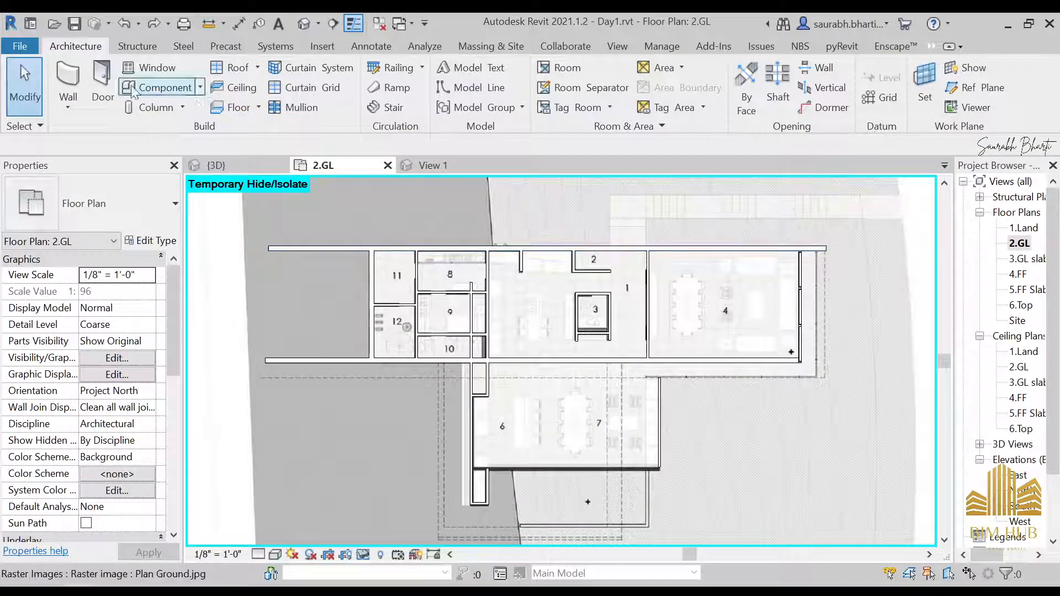
{"action": "left_click", "coordinate": [68, 83]}
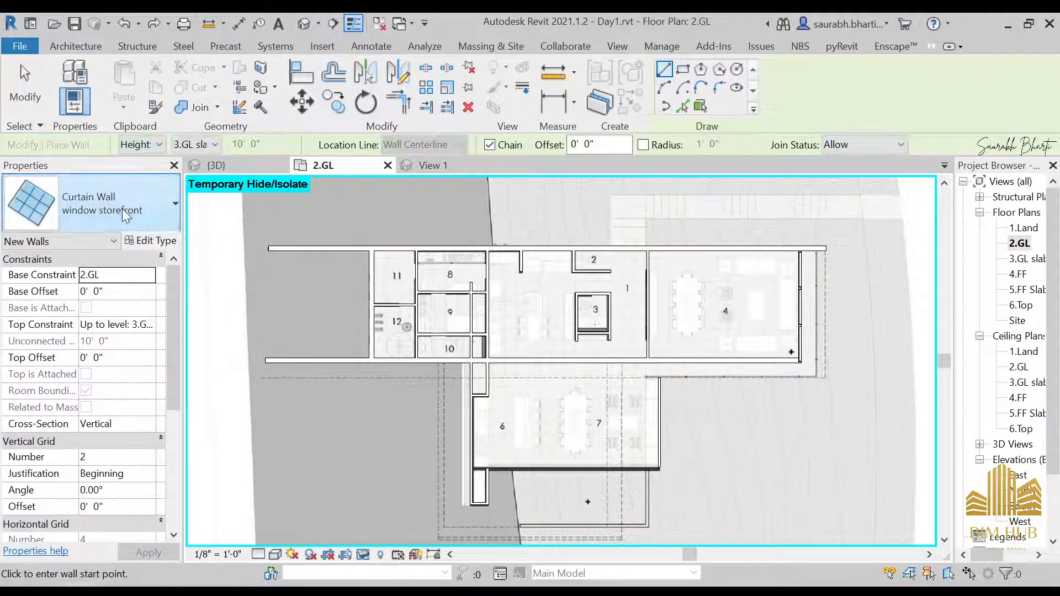
{"action": "left_click", "coordinate": [125, 211]}
{"action": "left_click", "coordinate": [144, 224]}
{"action": "left_click", "coordinate": [146, 240]}
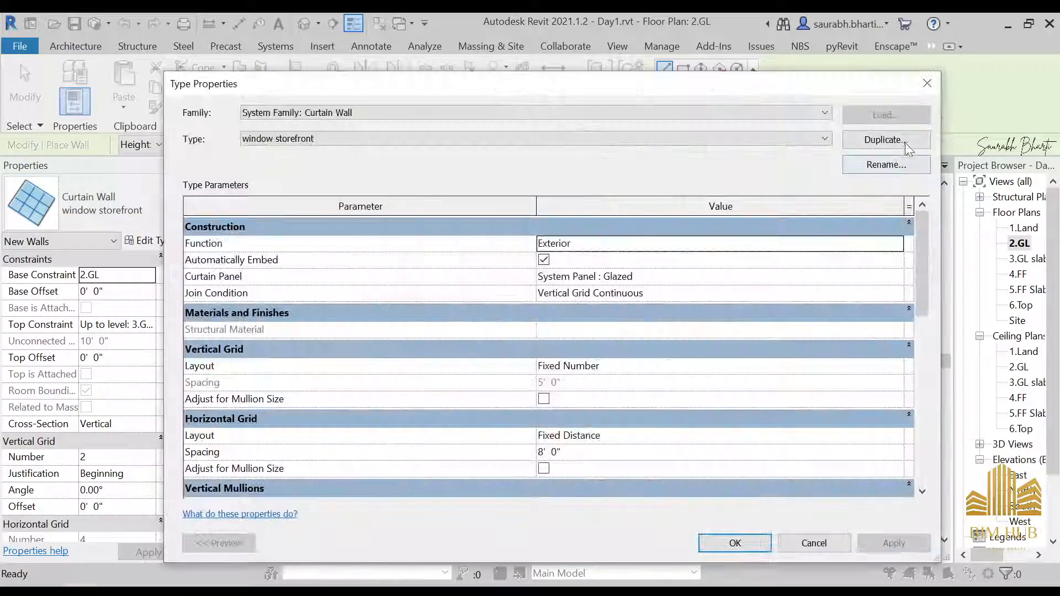
{"action": "left_click", "coordinate": [887, 139]}
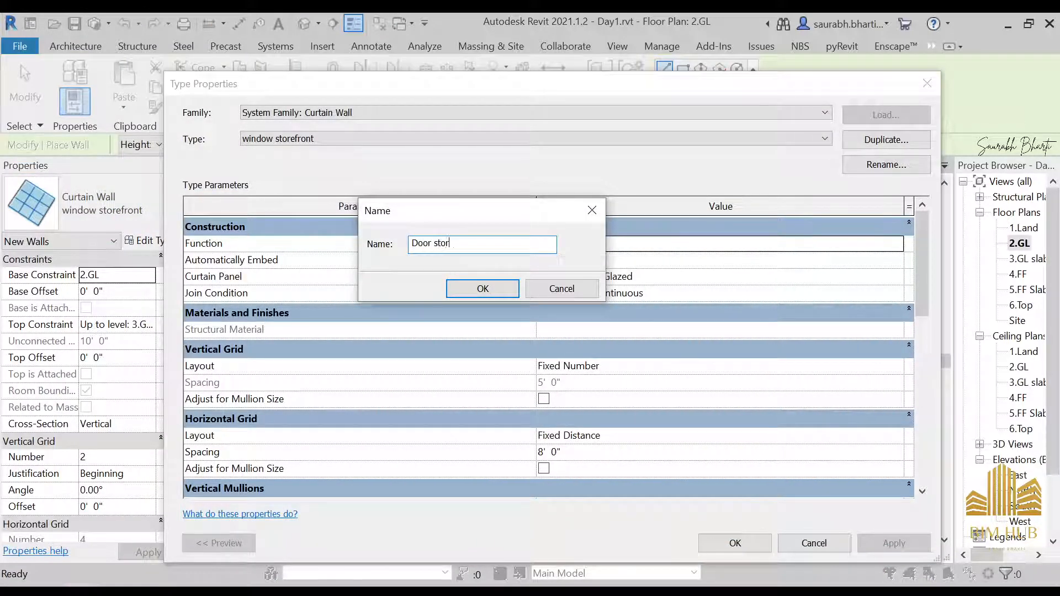
{"action": "type", "text": "Door storefront"}
{"action": "key", "text": "Return"}
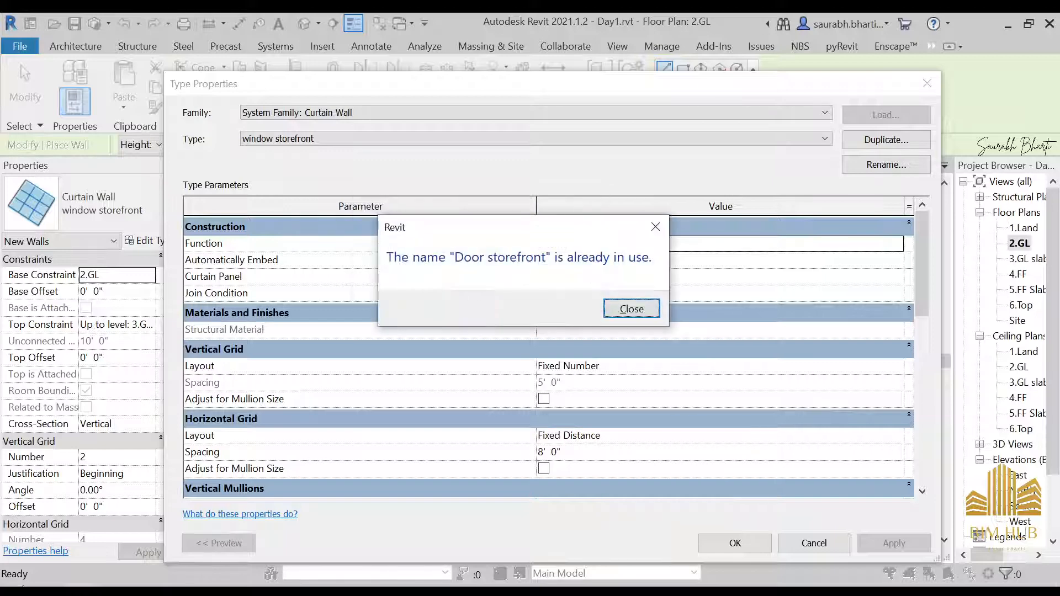
{"action": "key", "text": "Escape"}
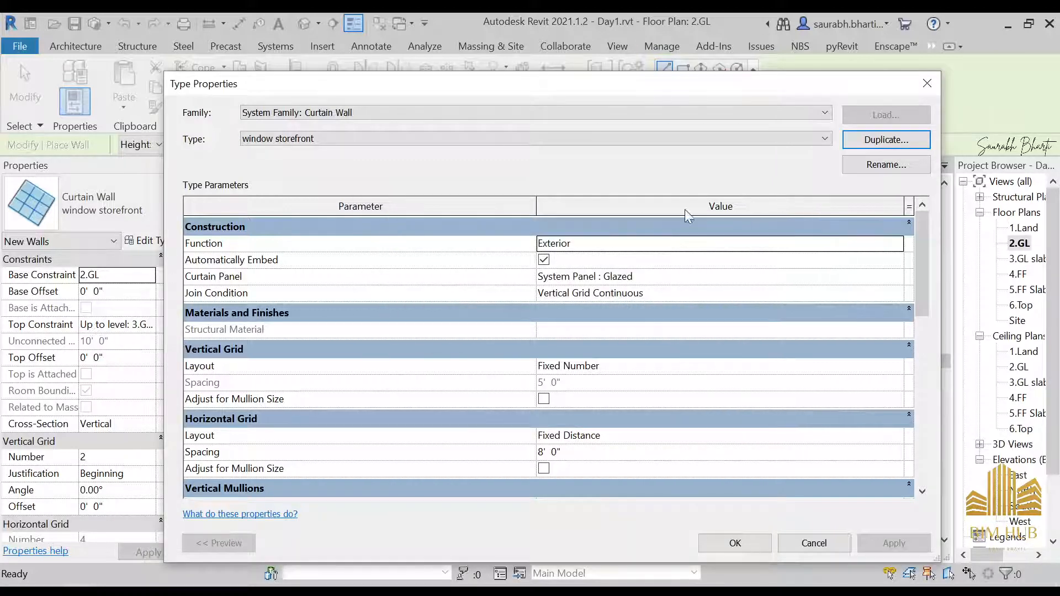
{"action": "key", "text": "Escape"}
Step: Switch the wall type to the Door storefront curtain wall type
{"action": "scroll", "coordinate": [778, 369], "scroll_direction": "up", "scroll_amount": 2}
{"action": "scroll", "coordinate": [778, 367], "scroll_direction": "up", "scroll_amount": 1}
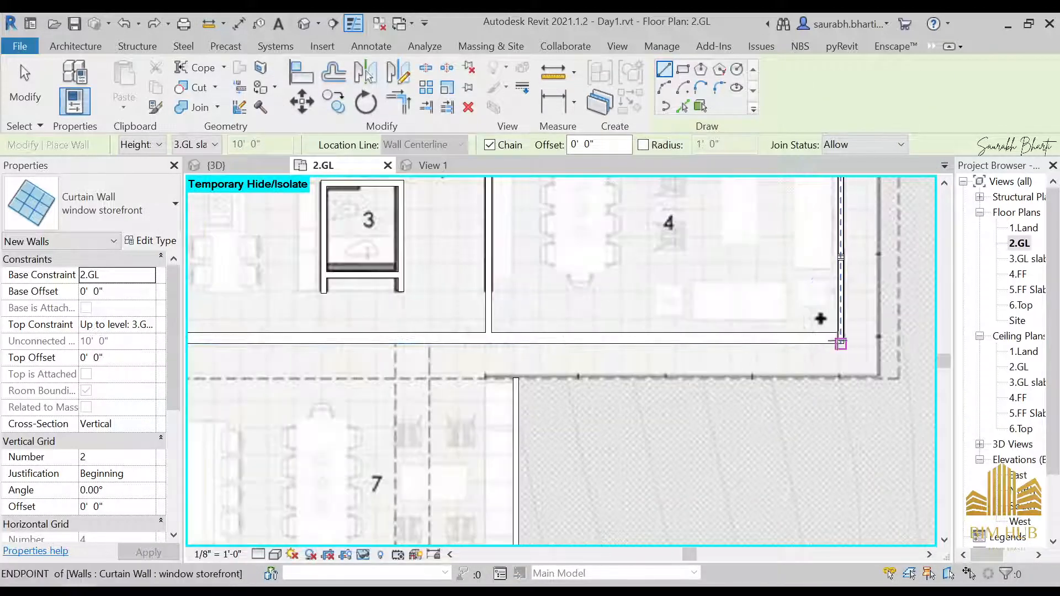
{"action": "left_click", "coordinate": [84, 190]}
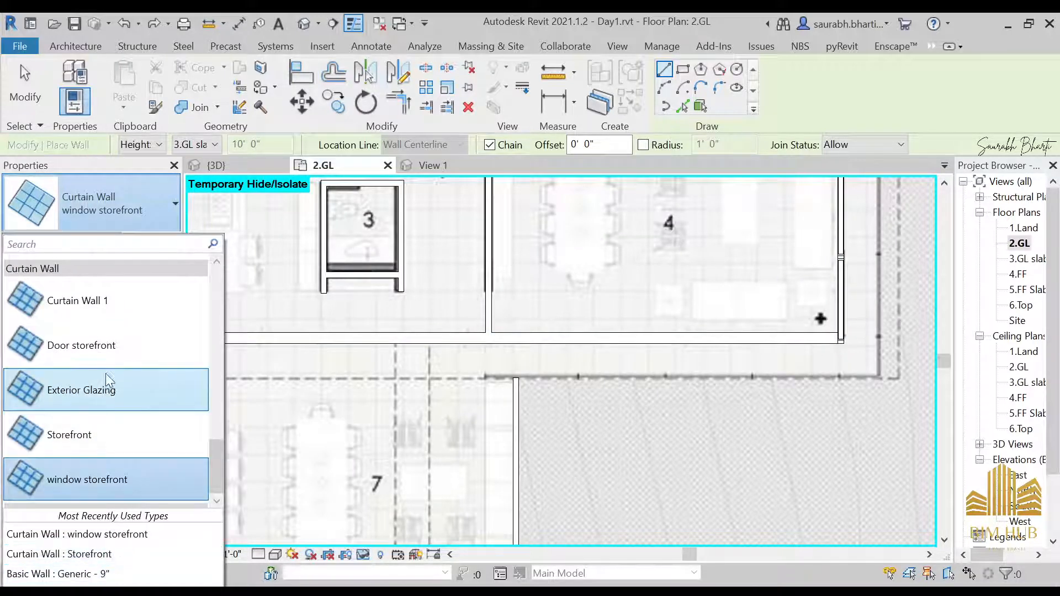
{"action": "left_click", "coordinate": [105, 346]}
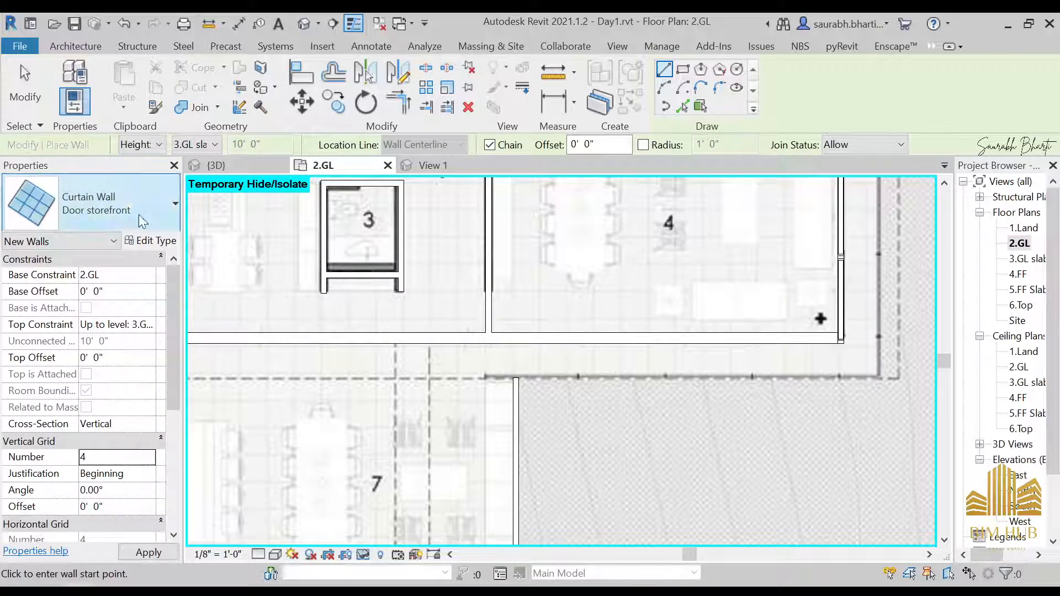
Step: Compare the 3D curtain wall with the glazing in the Front 1 reference photo
{"action": "left_click", "coordinate": [304, 24]}
{"action": "mouse_move", "coordinate": [237, 555]}
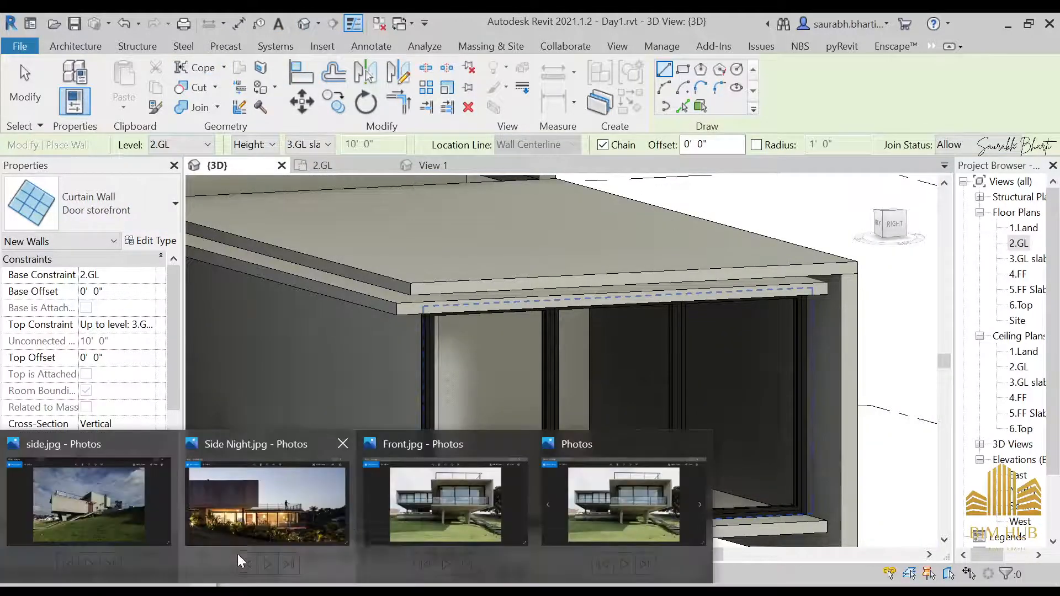
{"action": "left_click", "coordinate": [419, 506]}
{"action": "key", "text": "Right"}
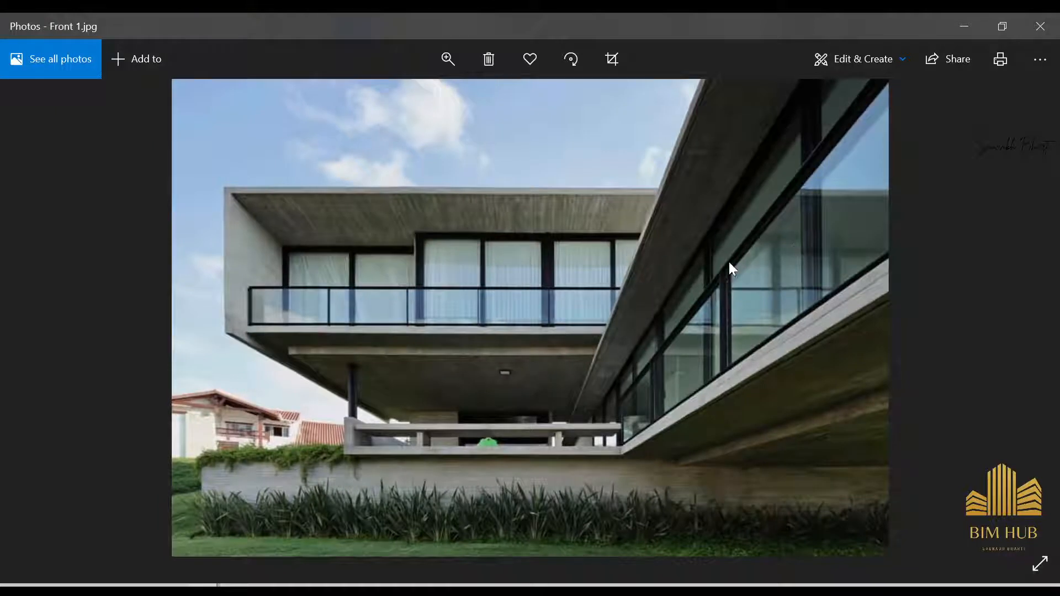
{"action": "scroll", "coordinate": [823, 168], "scroll_direction": "up", "scroll_amount": 2}
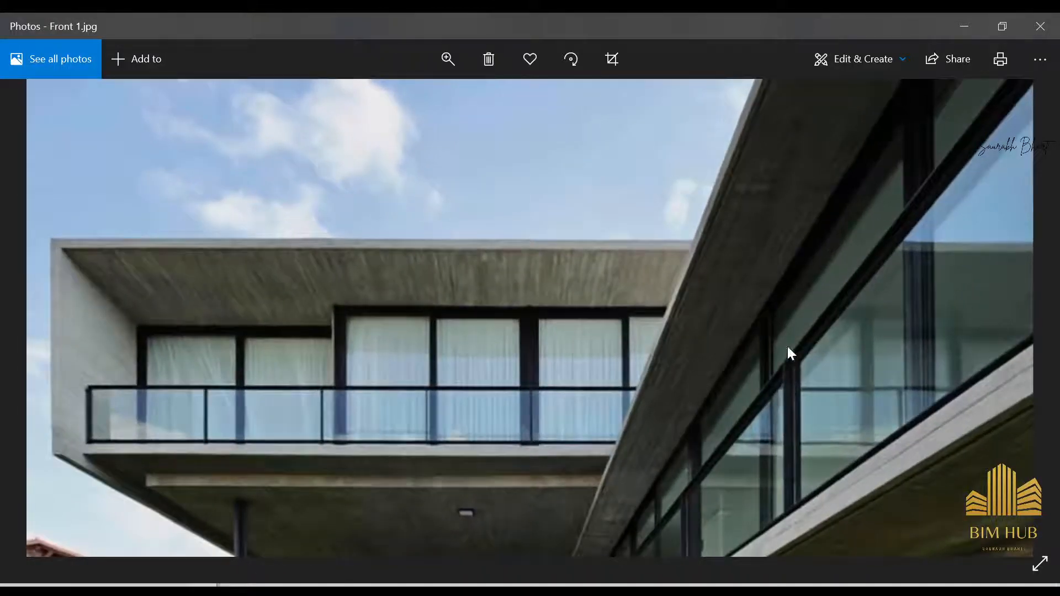
{"action": "left_click", "coordinate": [975, 22]}
Step: Set the Door storefront type's horizontal grid spacing to 7'
{"action": "left_click", "coordinate": [150, 241]}
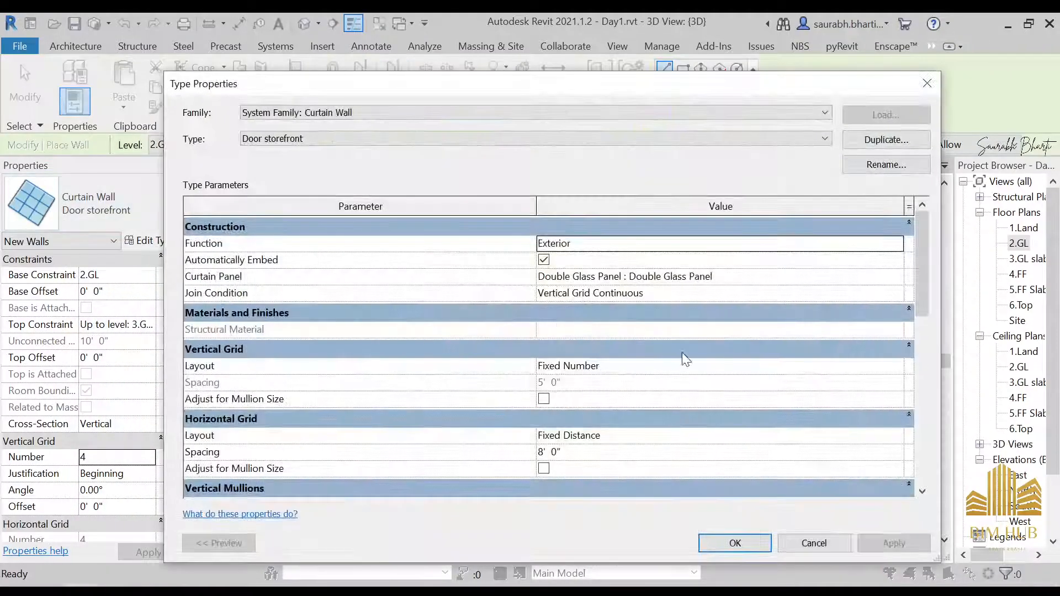
{"action": "left_click", "coordinate": [623, 453]}
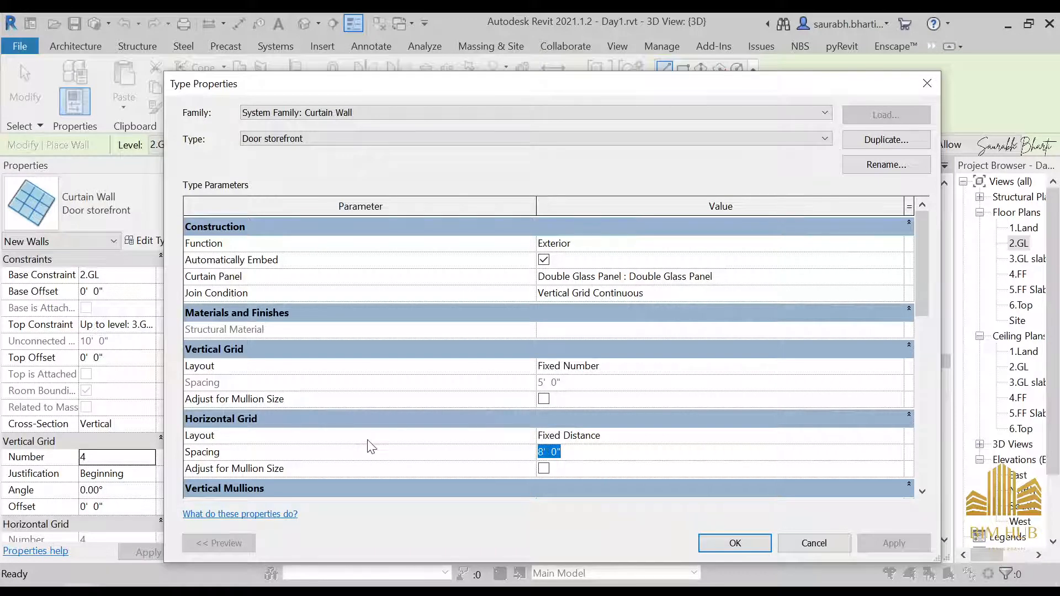
{"action": "type", "text": "7'"}
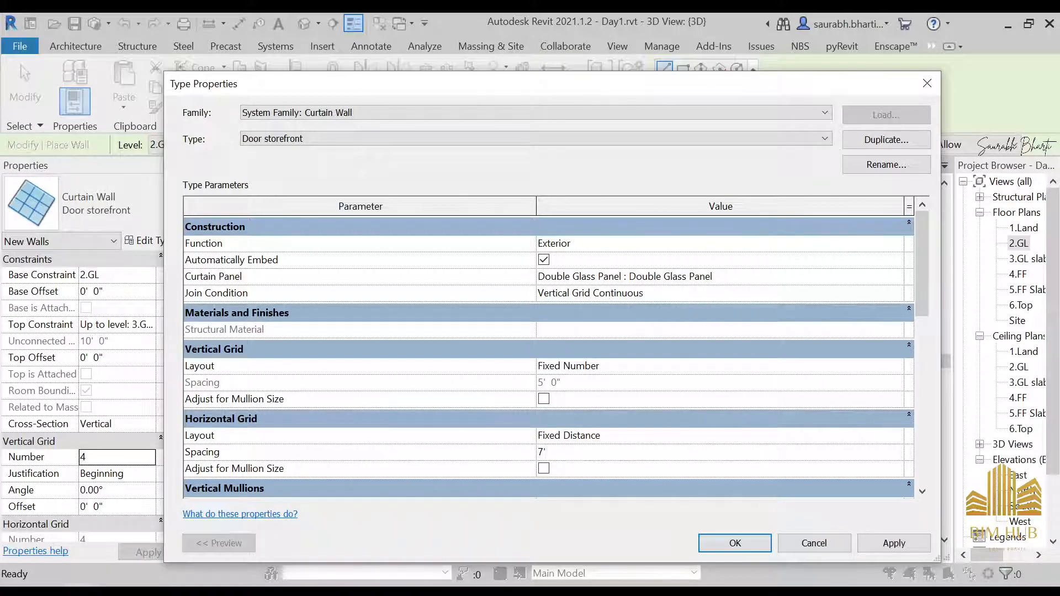
Step: Set the horizontal mullion interior type to Rectangular Mullion : anodised black 2.5x5 mullion and apply
{"action": "scroll", "coordinate": [671, 387], "scroll_direction": "down", "scroll_amount": 5}
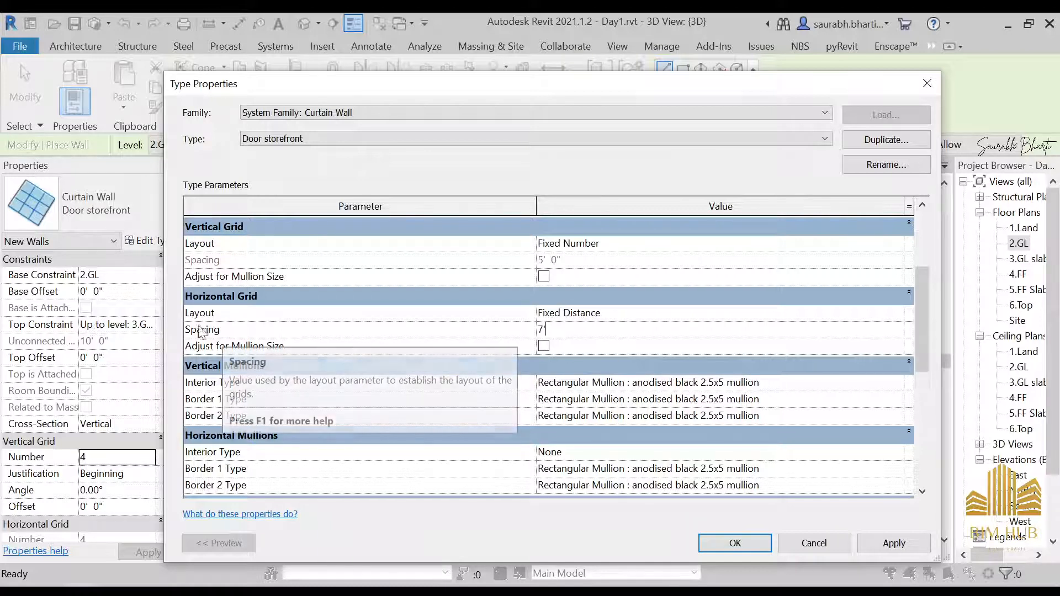
{"action": "left_click", "coordinate": [894, 452]}
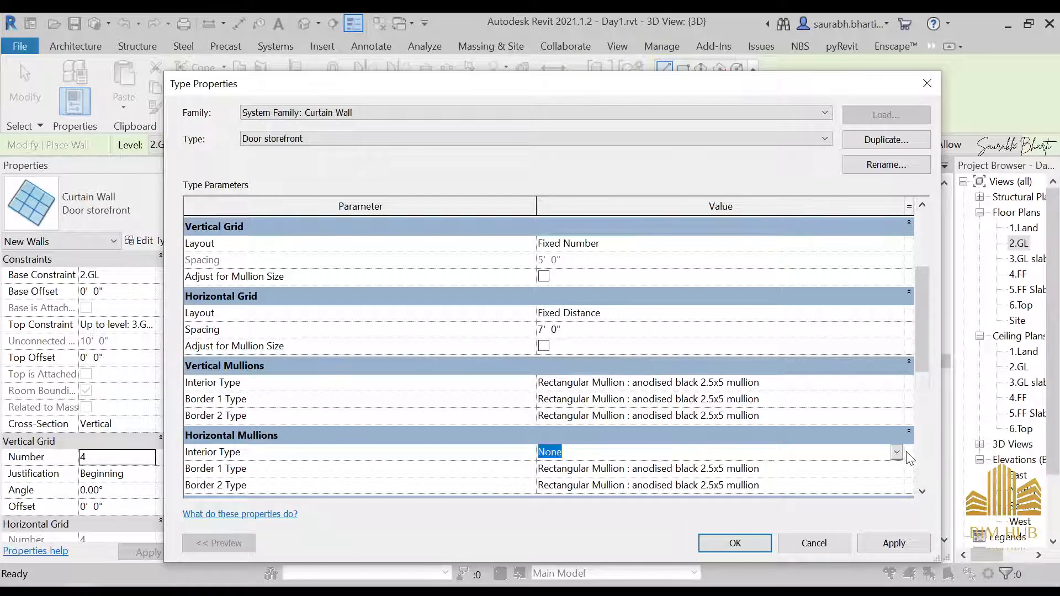
{"action": "left_click", "coordinate": [896, 452]}
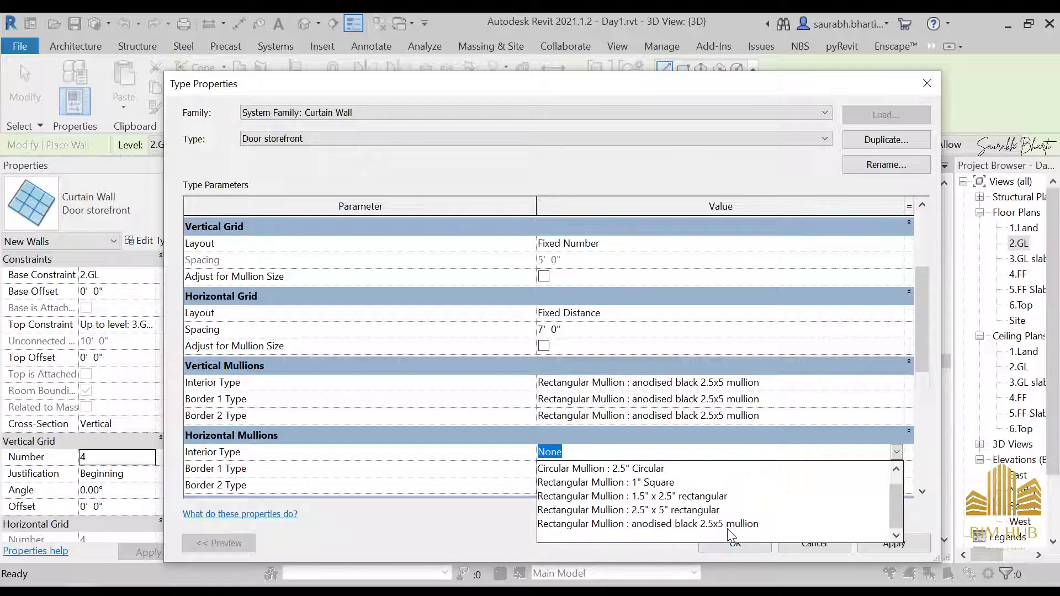
{"action": "left_click", "coordinate": [728, 526]}
{"action": "left_click", "coordinate": [903, 544]}
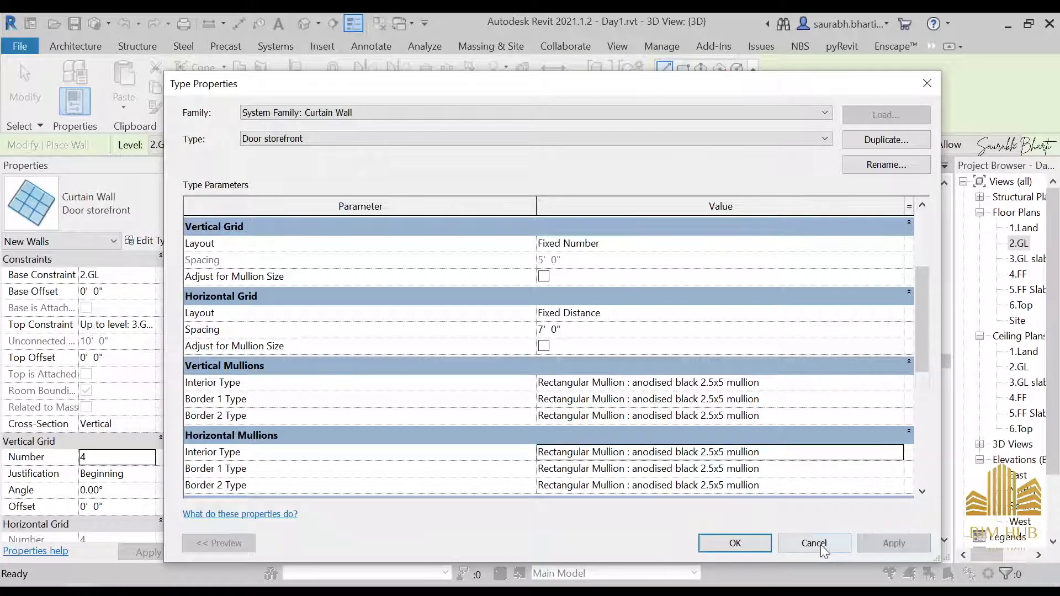
{"action": "left_click", "coordinate": [760, 547]}
Step: Draw a Door storefront curtain wall along the wall below room 4, about 23'-4 1/2" long
{"action": "middle_click_drag", "start_coordinate": [452, 436], "coordinate": [515, 490], "text": "shift"}
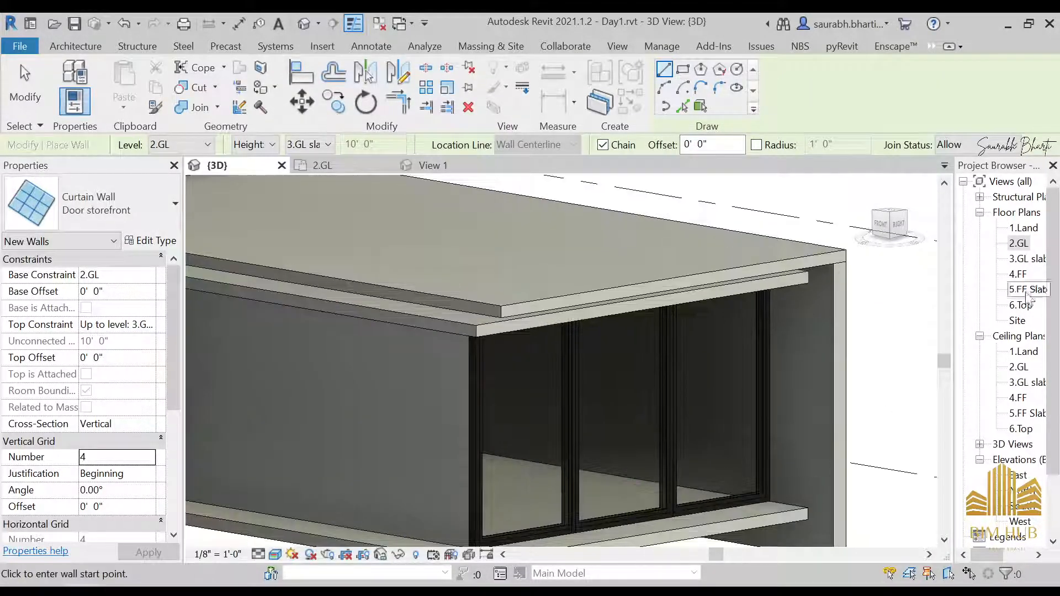
{"action": "double_click", "coordinate": [1020, 243]}
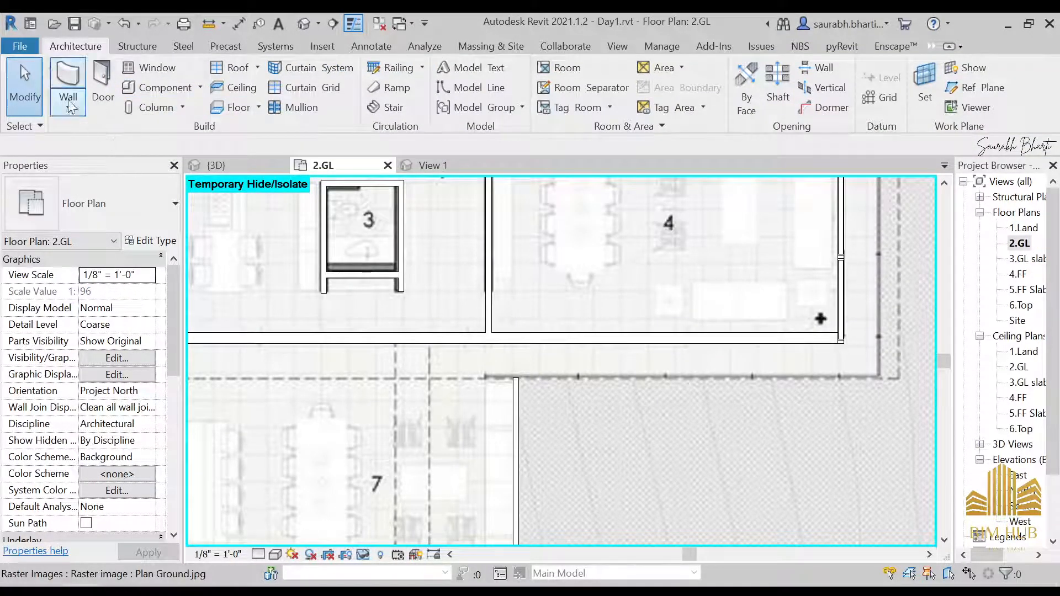
{"action": "left_click", "coordinate": [67, 80]}
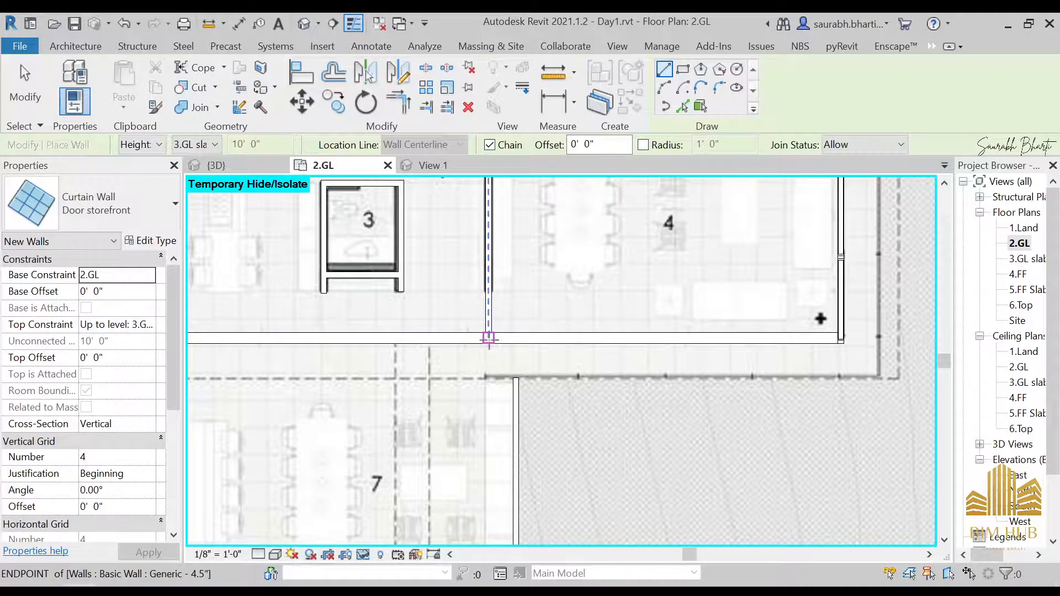
{"action": "left_click", "coordinate": [489, 337]}
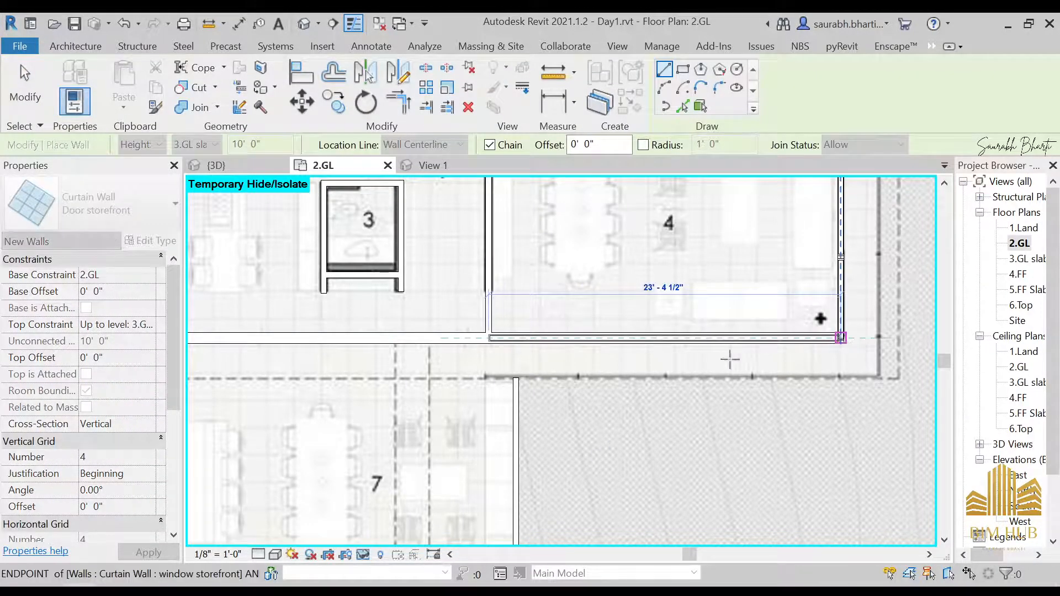
{"action": "left_click", "coordinate": [730, 359]}
{"action": "key", "text": "Escape"}
{"action": "key", "text": "Escape"}
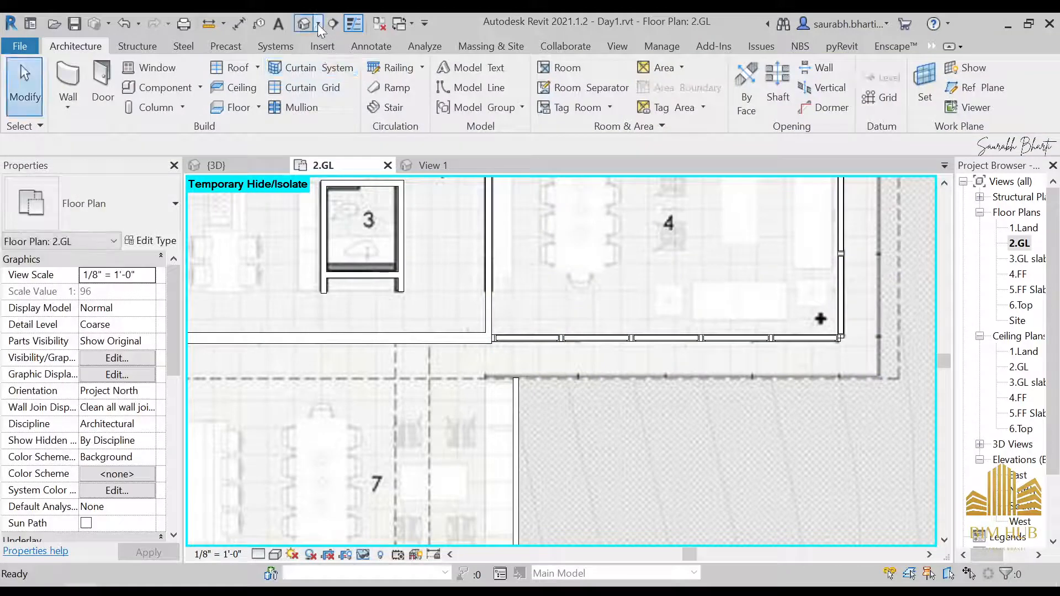
Step: In the 3D view, set the Door storefront curtain wall's vertical grid number to 3
{"action": "left_click", "coordinate": [305, 24]}
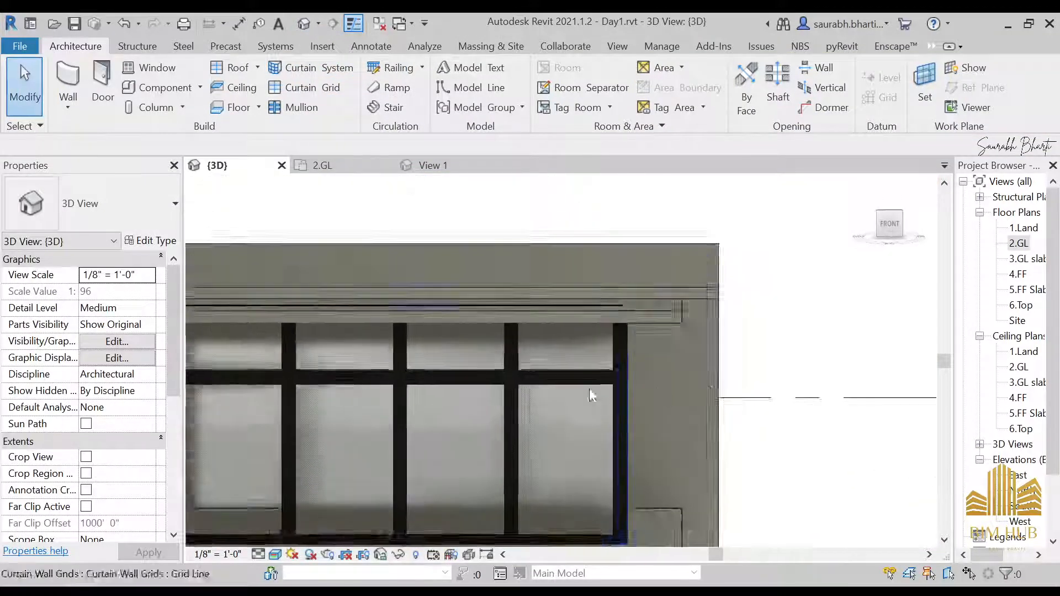
{"action": "middle_click_drag", "start_coordinate": [589, 388], "coordinate": [867, 316]}
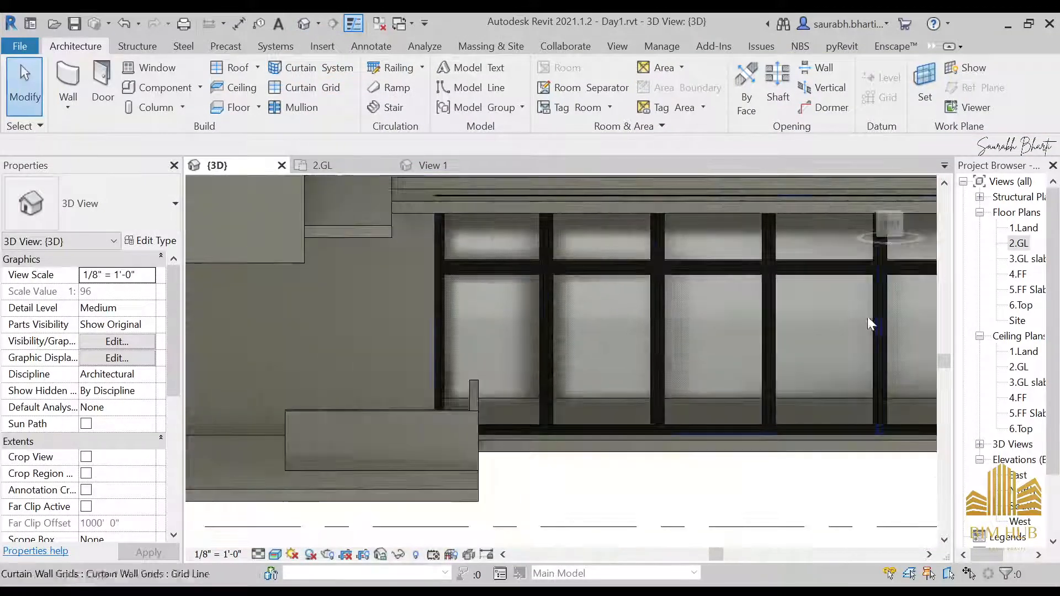
{"action": "left_click", "coordinate": [508, 330]}
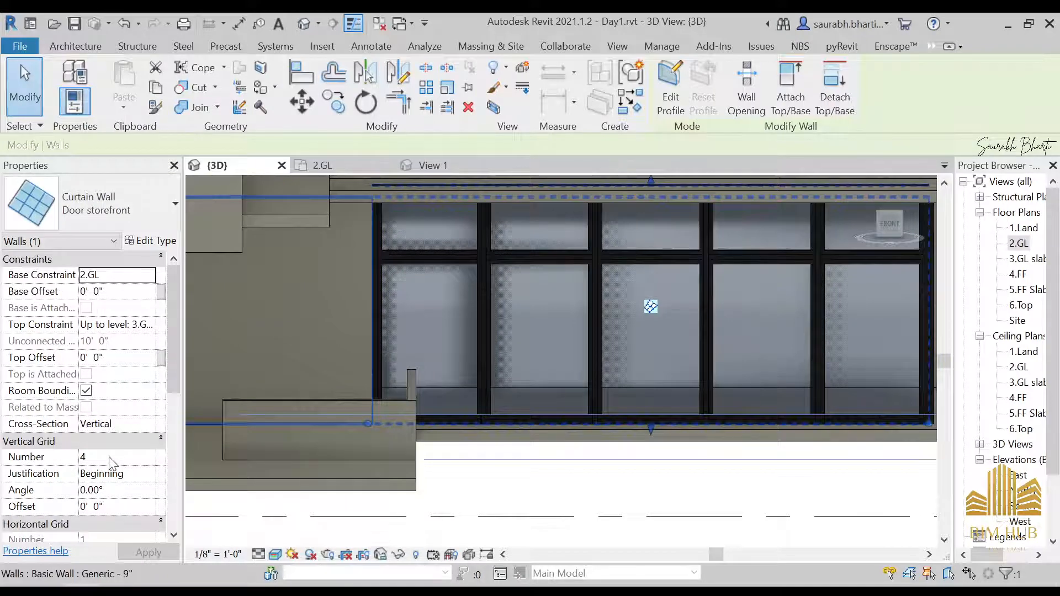
{"action": "left_click", "coordinate": [726, 486]}
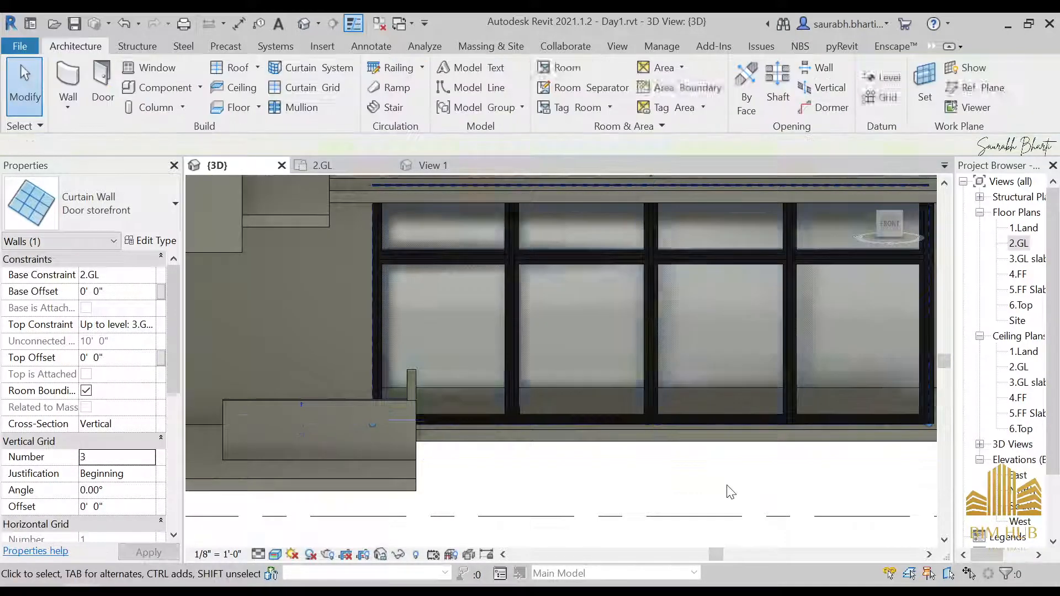
Step: Select a glass panel in the middle of the Door storefront curtain wall
{"action": "scroll", "coordinate": [730, 476], "scroll_direction": "down", "scroll_amount": 2}
{"action": "middle_click_drag", "start_coordinate": [732, 473], "coordinate": [695, 479], "text": "shift"}
{"action": "scroll", "coordinate": [693, 365], "scroll_direction": "up", "scroll_amount": 2}
{"action": "middle_click_drag", "start_coordinate": [670, 403], "coordinate": [479, 293], "text": "shift"}
{"action": "left_click", "coordinate": [528, 291]}
{"action": "key", "text": "Escape"}
{"action": "key", "text": "Tab"}
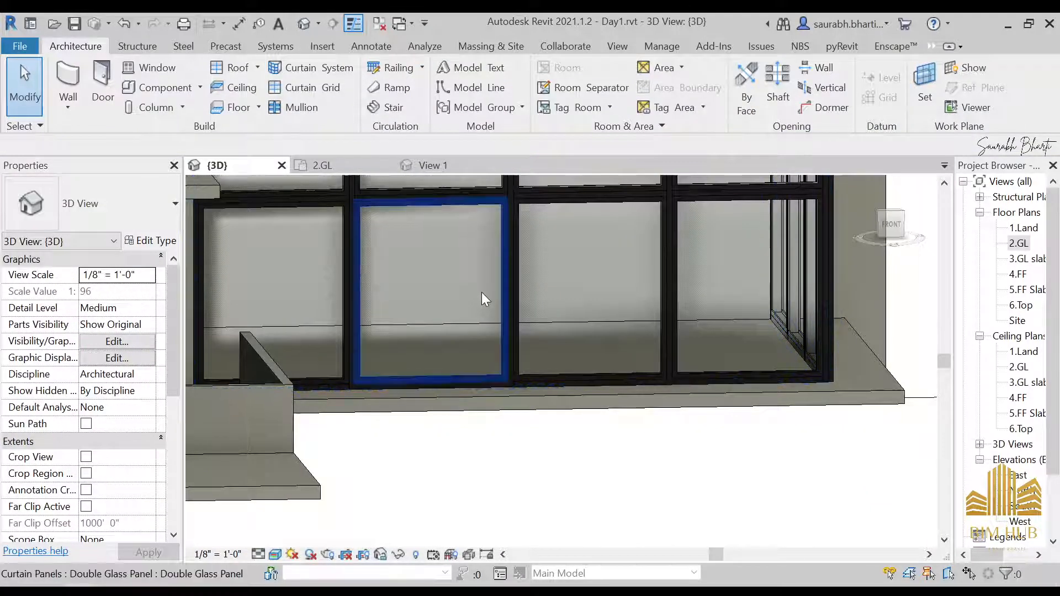
{"action": "left_click", "coordinate": [482, 293]}
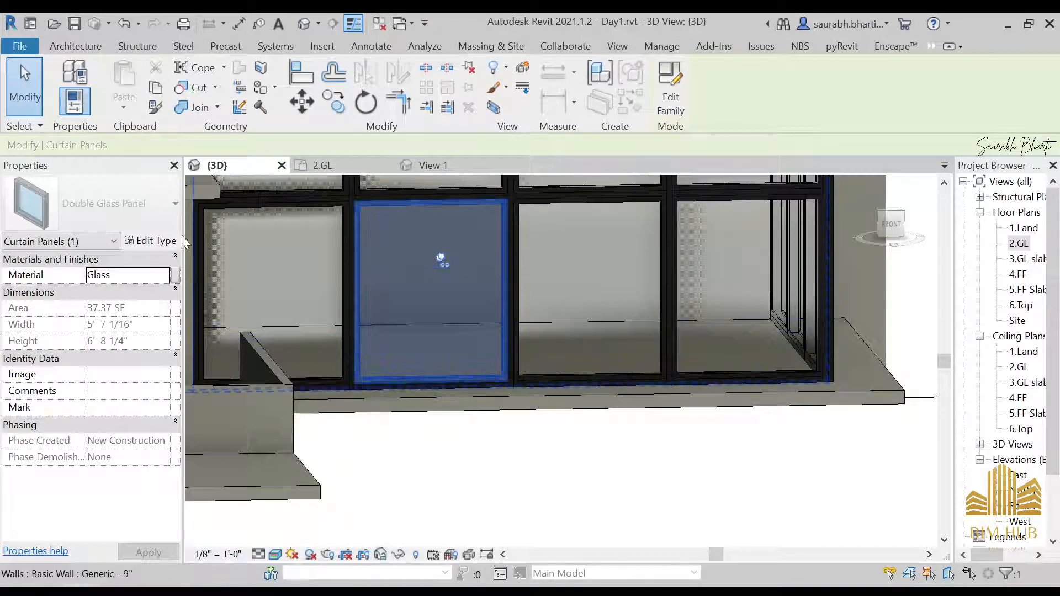
{"action": "middle_click_drag", "start_coordinate": [547, 343], "coordinate": [445, 347], "text": "shift"}
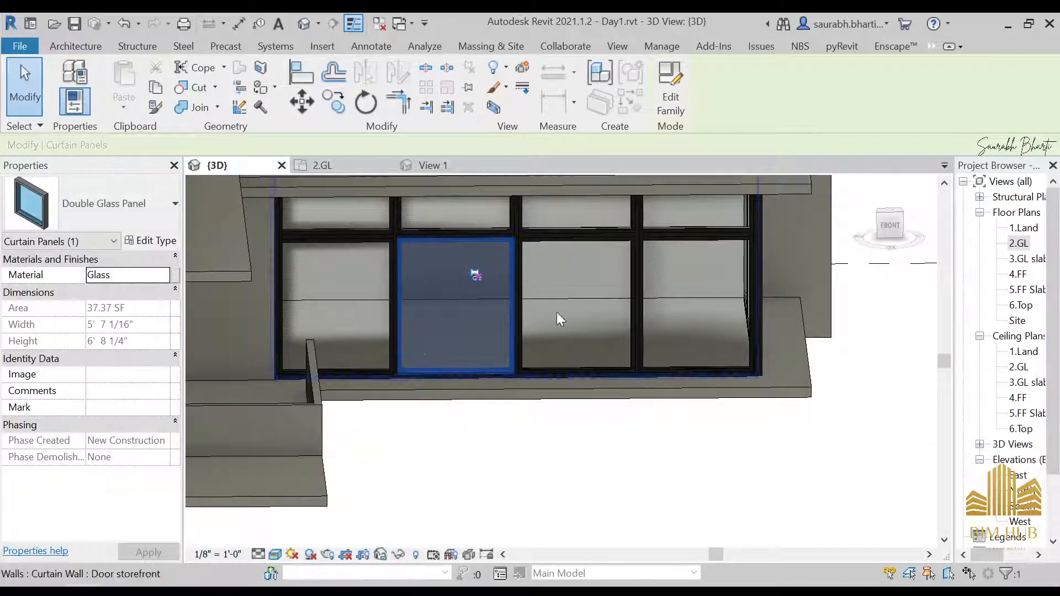
{"action": "left_click", "coordinate": [133, 204]}
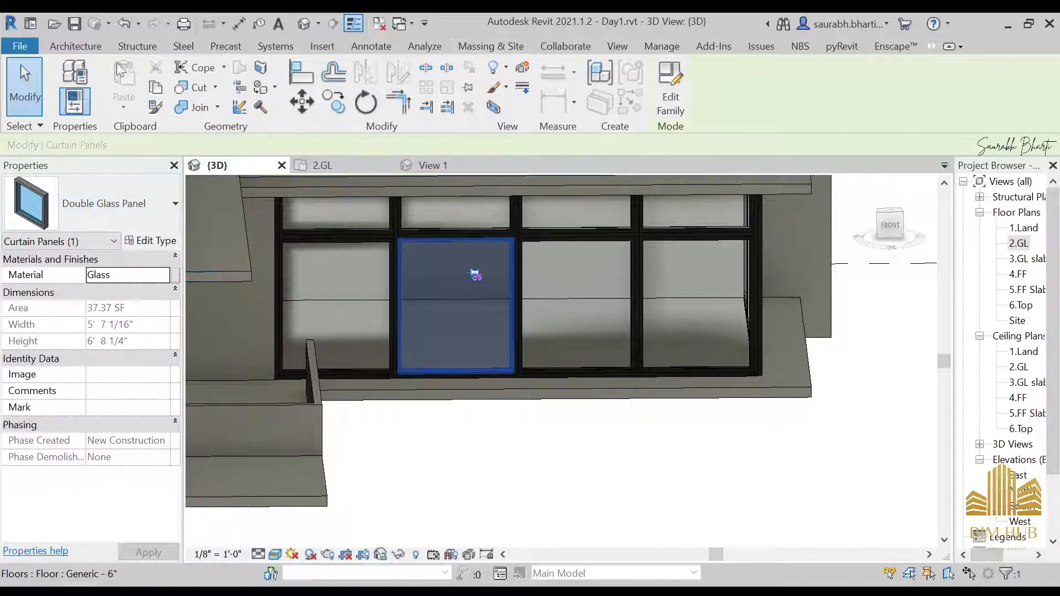
Step: Open the Load Family dialog and browse to the C:\ProgramData\Autodesk\RVT 2021 folder
{"action": "left_click", "coordinate": [99, 50]}
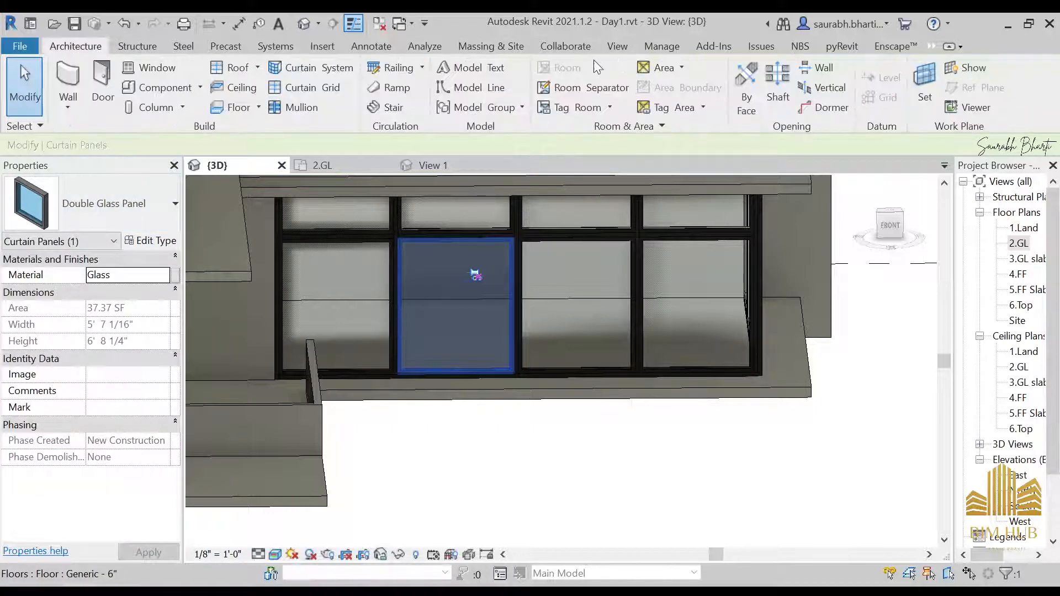
{"action": "left_click", "coordinate": [323, 47]}
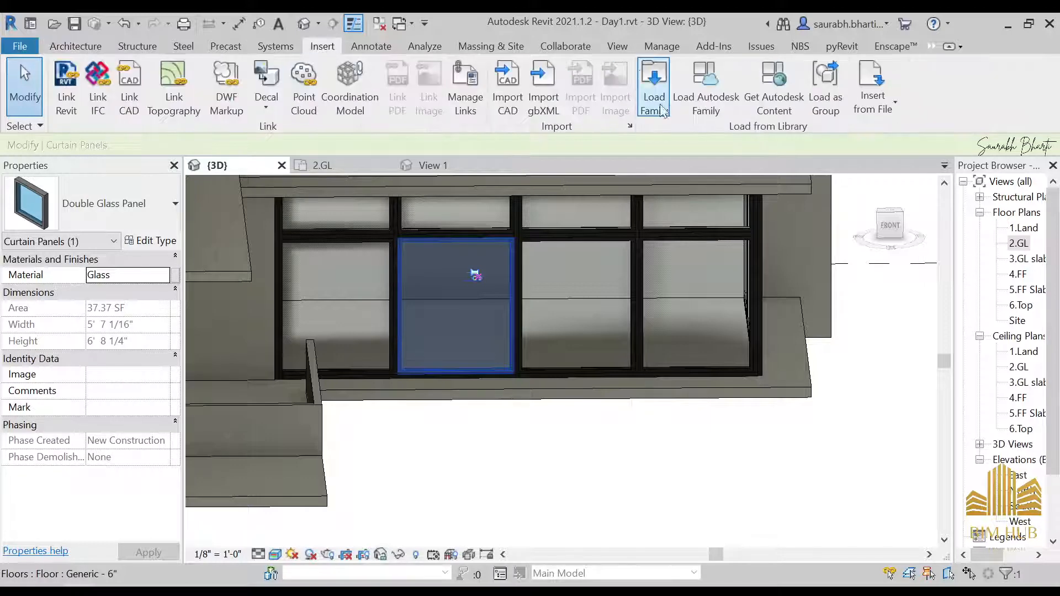
{"action": "left_click", "coordinate": [655, 89]}
{"action": "left_click", "coordinate": [509, 54]}
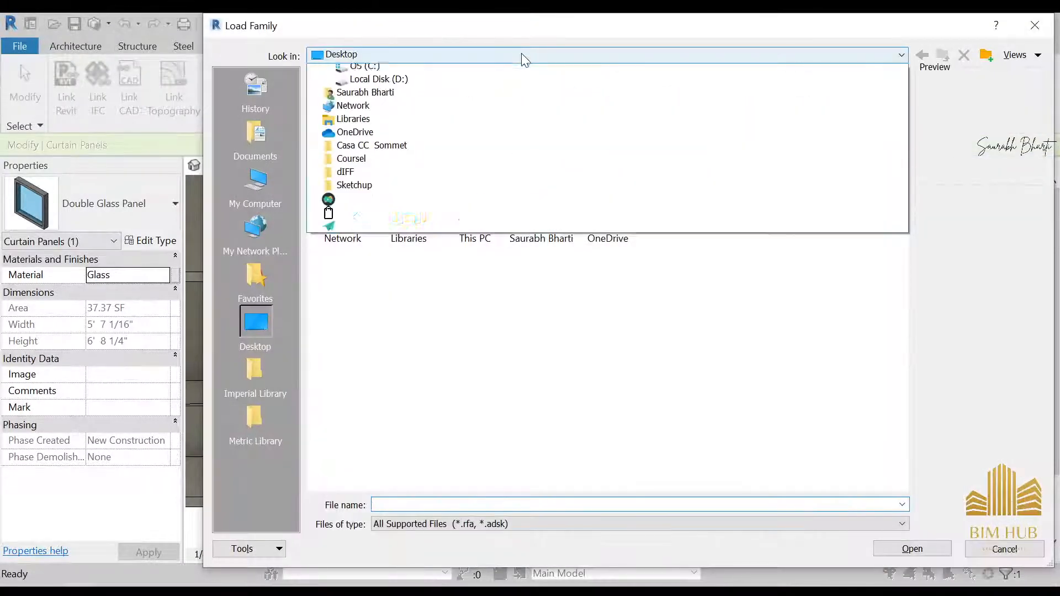
{"action": "left_click", "coordinate": [494, 338]}
{"action": "double_click", "coordinate": [478, 209]}
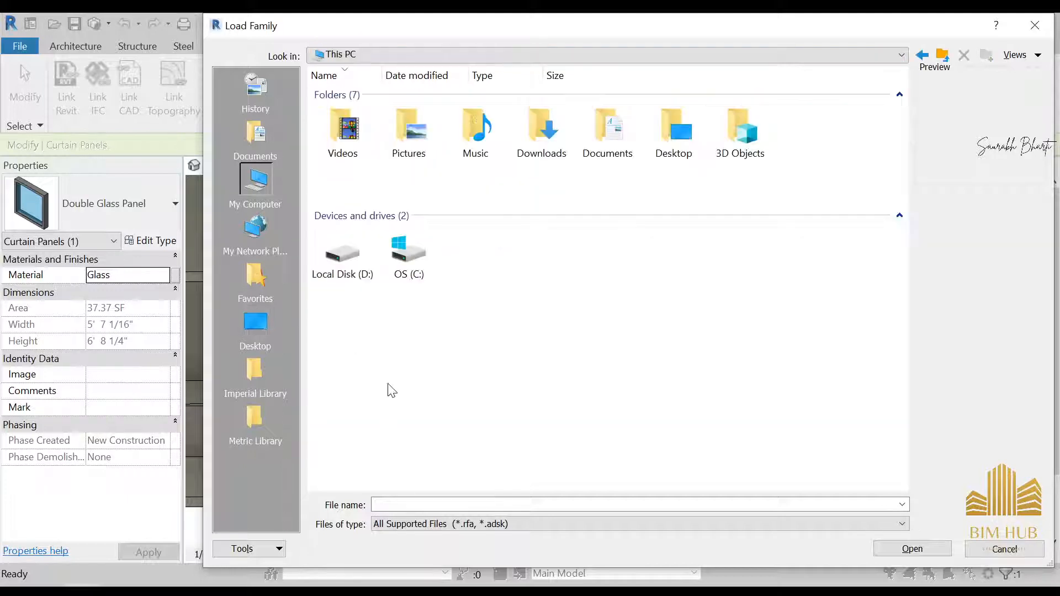
{"action": "left_click", "coordinate": [409, 252]}
{"action": "double_click", "coordinate": [409, 251]}
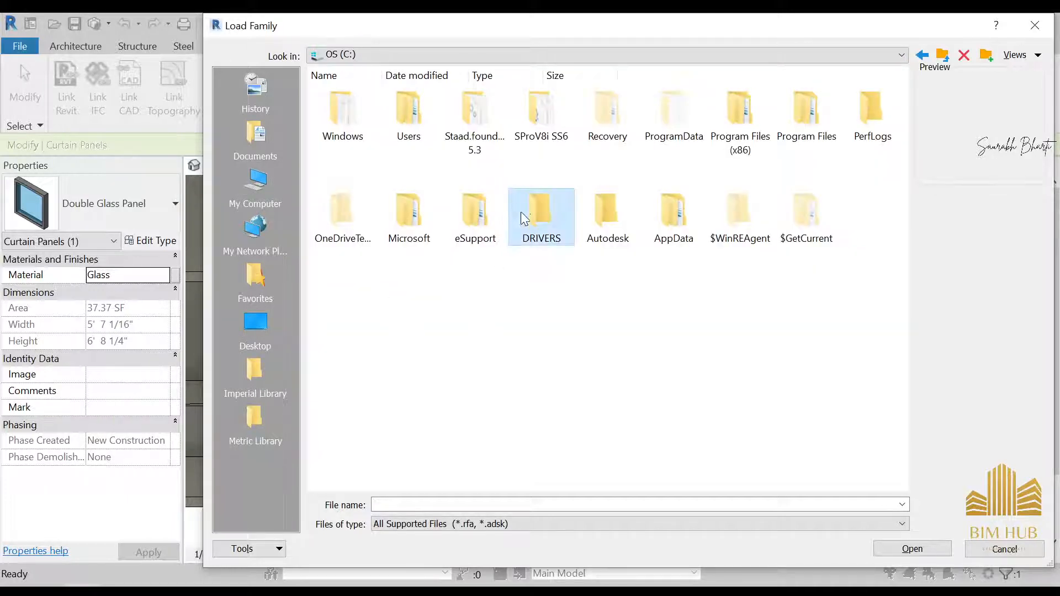
{"action": "left_click", "coordinate": [525, 218]}
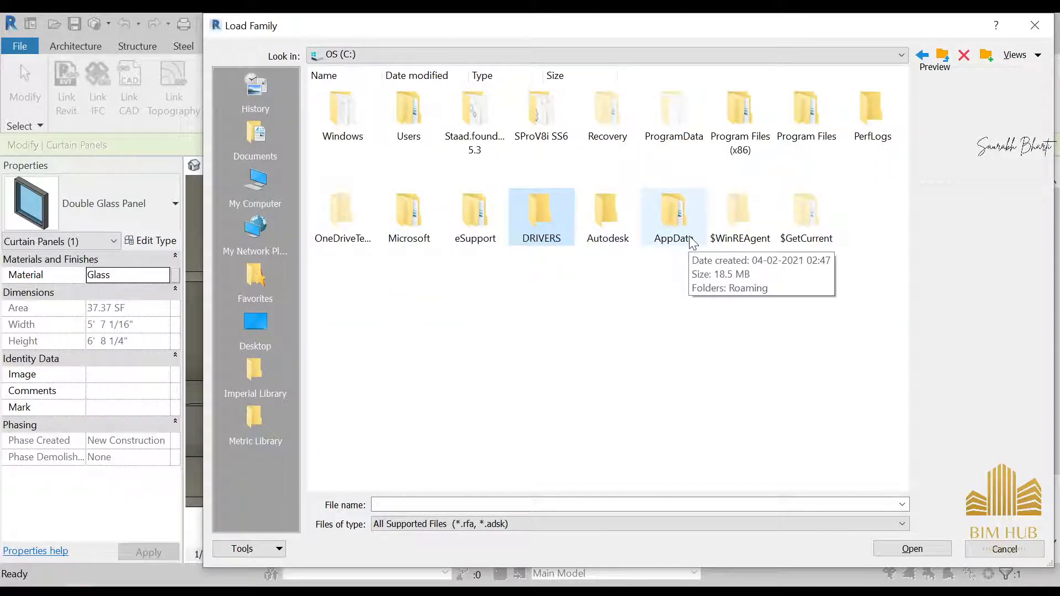
{"action": "left_click", "coordinate": [674, 221]}
{"action": "double_click", "coordinate": [676, 113]}
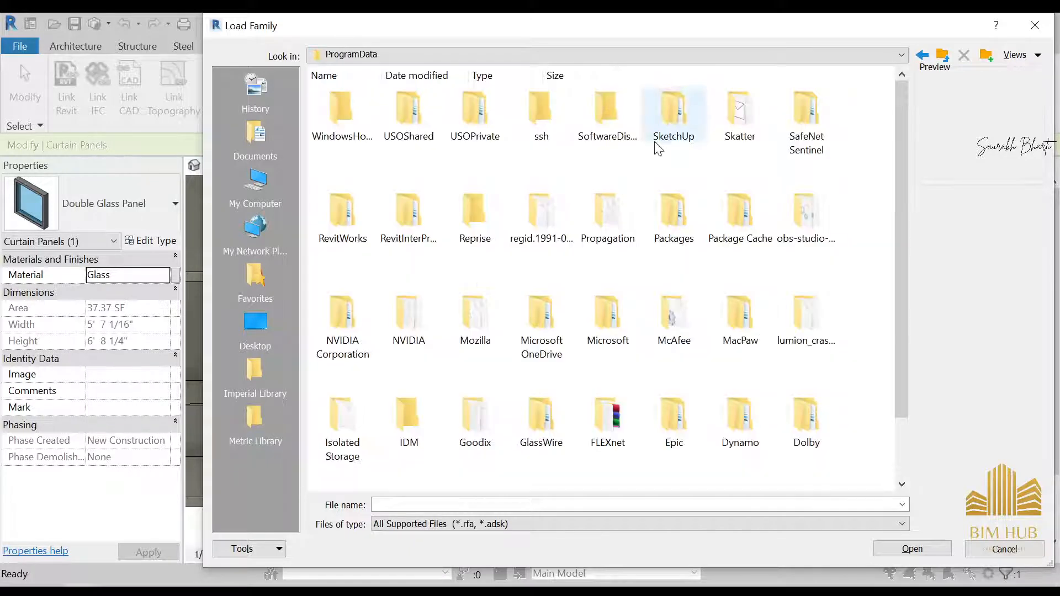
{"action": "key", "text": "a"}
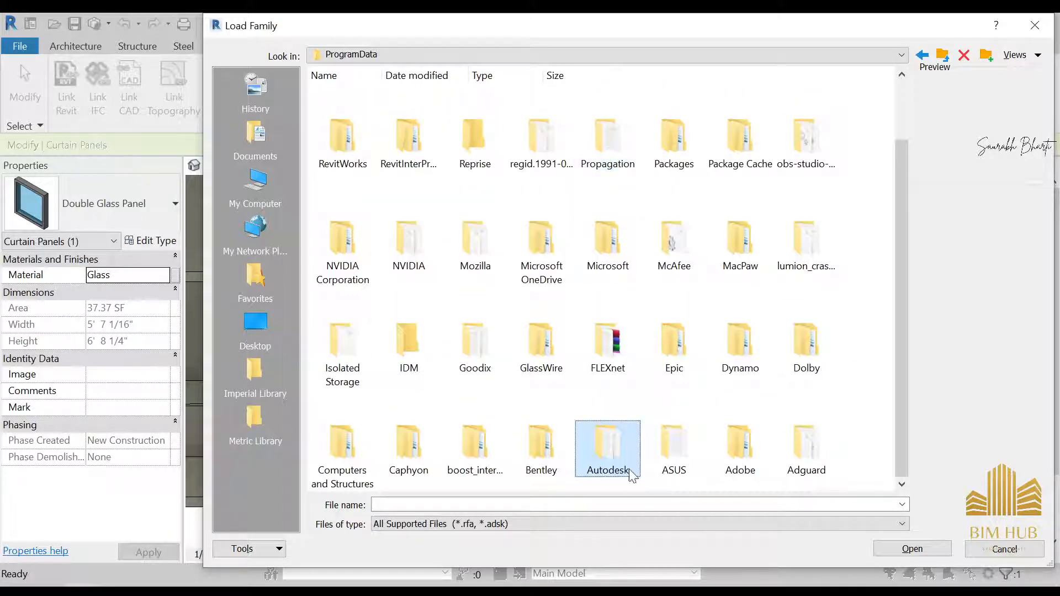
{"action": "double_click", "coordinate": [630, 473]}
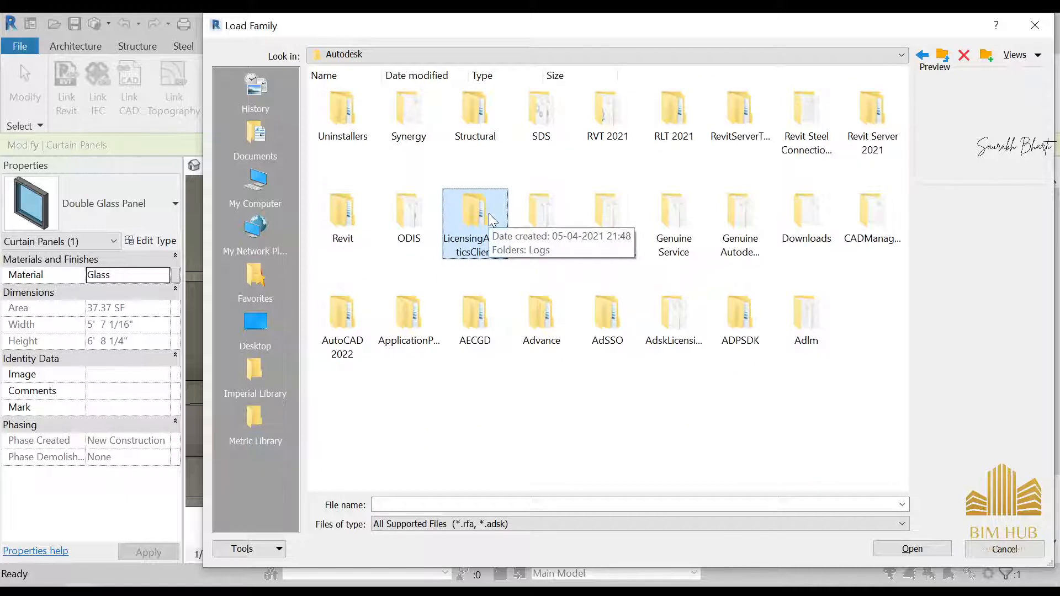
{"action": "double_click", "coordinate": [607, 116]}
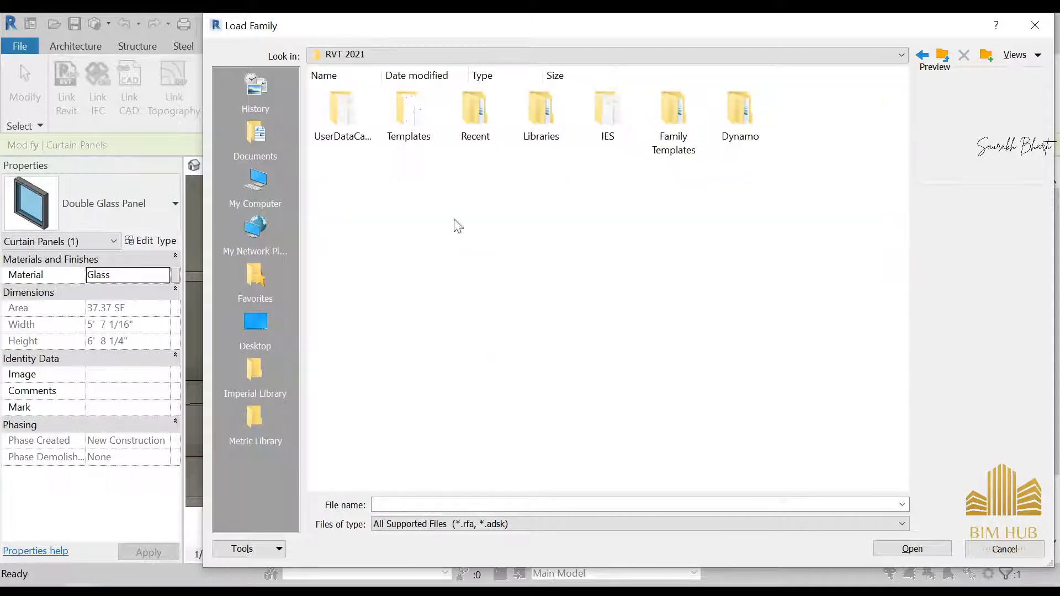
Step: Load M_Door-Curtain-Wall-Double-Storefront.rfa from the English library's Doors folder
{"action": "double_click", "coordinate": [555, 136]}
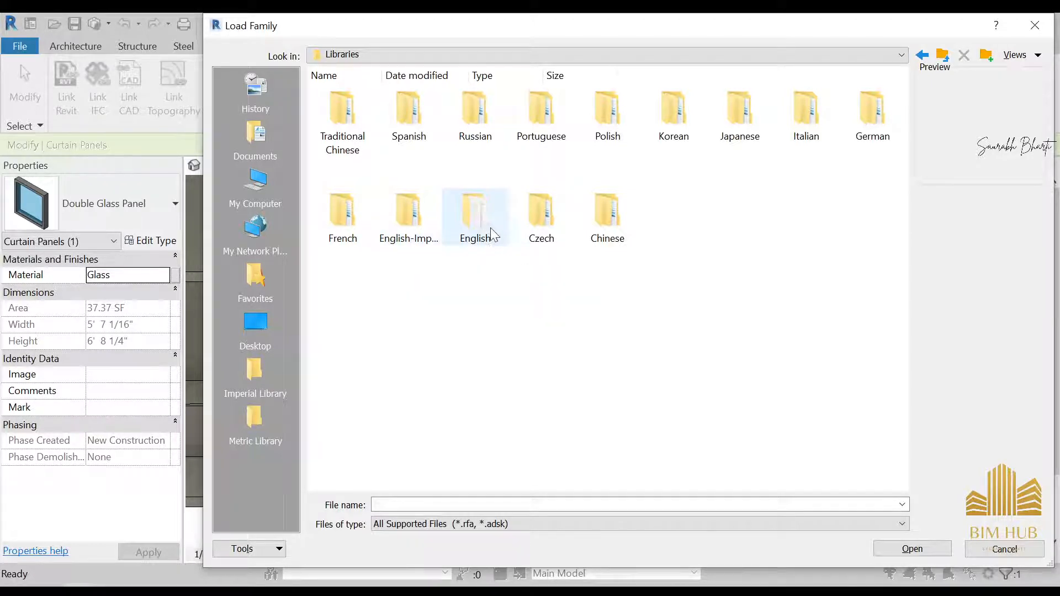
{"action": "double_click", "coordinate": [478, 236]}
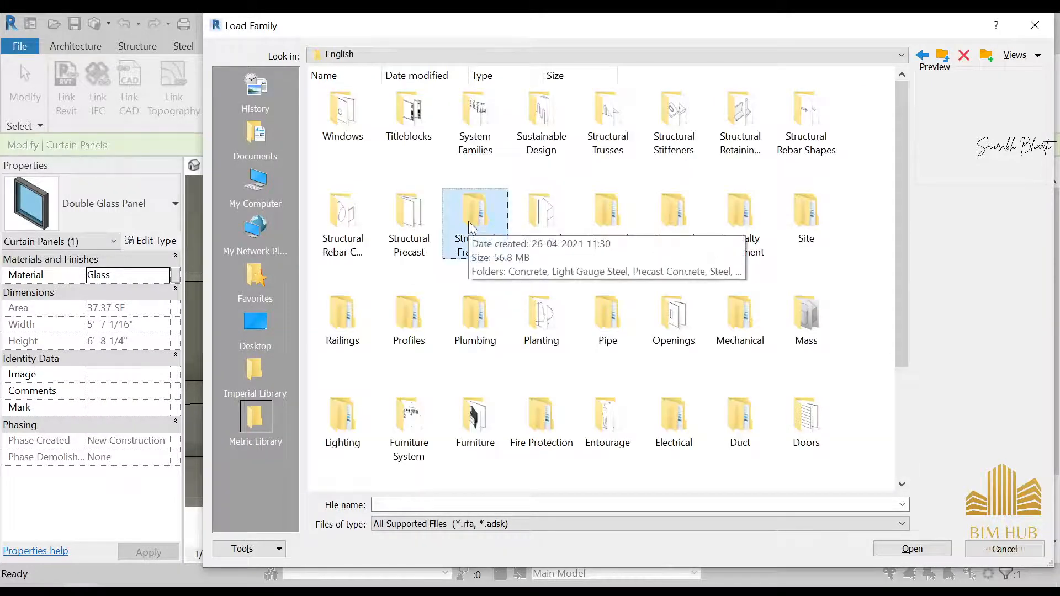
{"action": "left_click", "coordinate": [740, 417]}
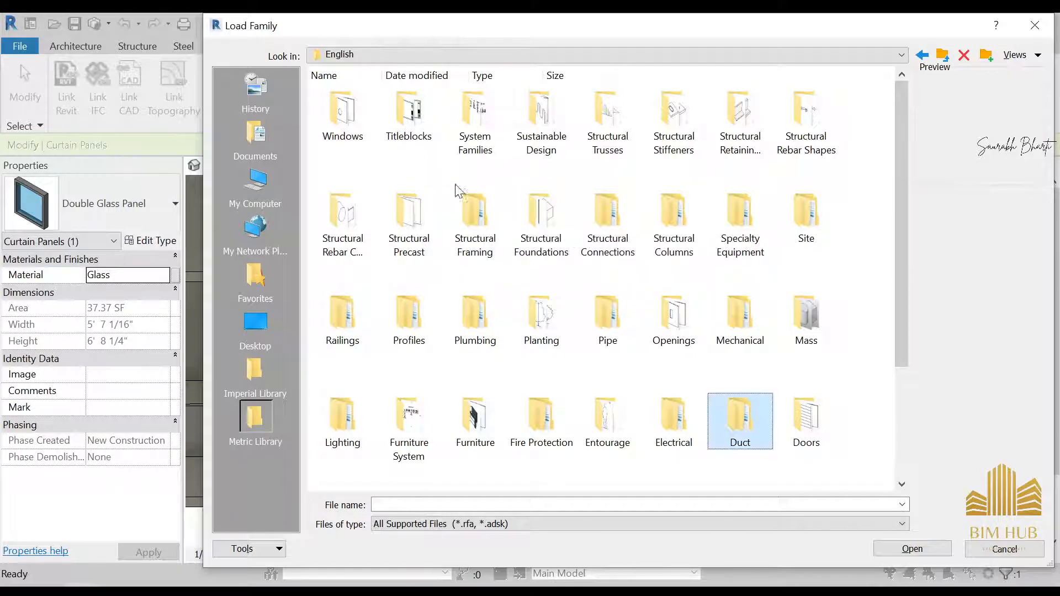
{"action": "double_click", "coordinate": [783, 428]}
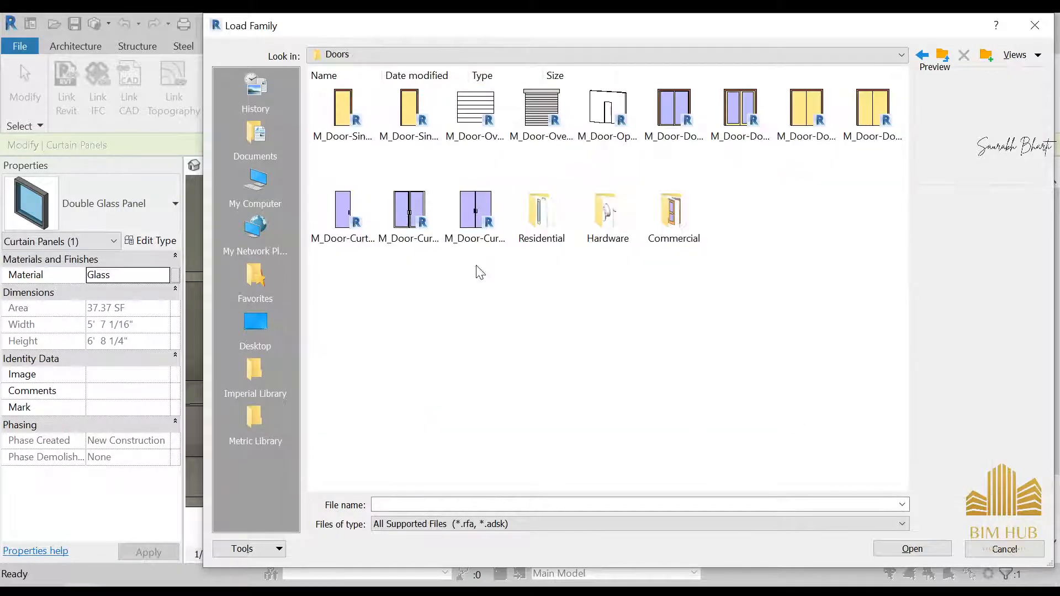
{"action": "left_click", "coordinate": [471, 213]}
{"action": "left_click", "coordinate": [410, 216]}
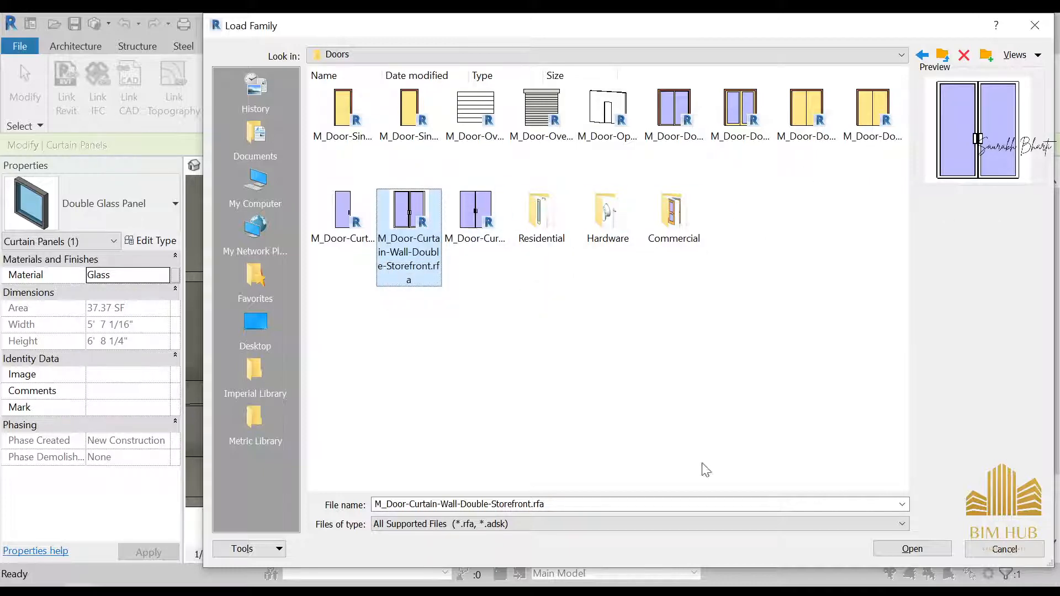
{"action": "left_click", "coordinate": [916, 550]}
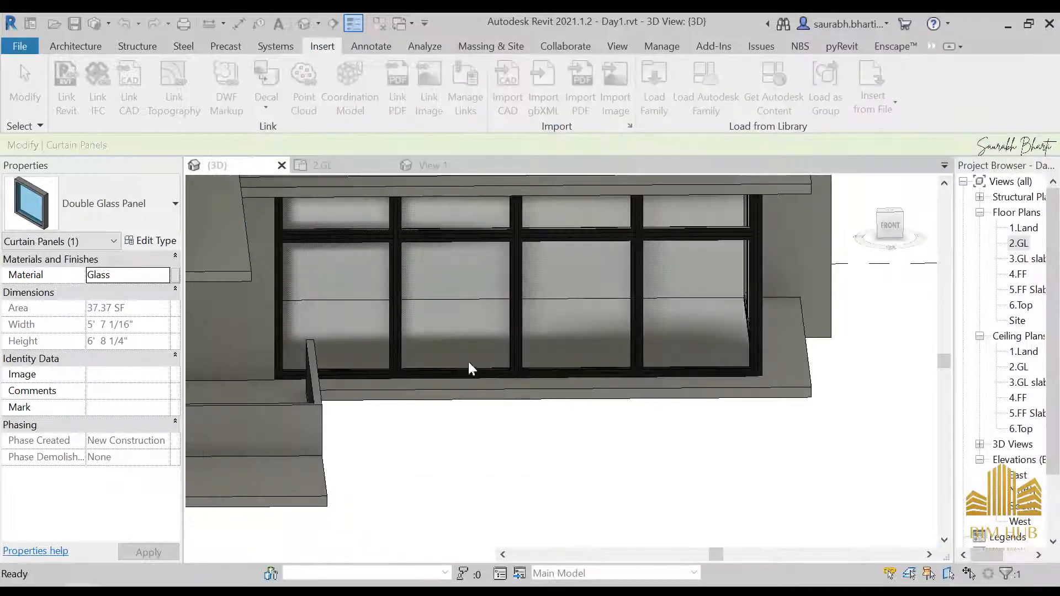
Step: Replace the third glass panel of the curtain wall with the M_Door-Curtain-Wall-Double-Storefront door type
{"action": "key", "text": "Escape"}
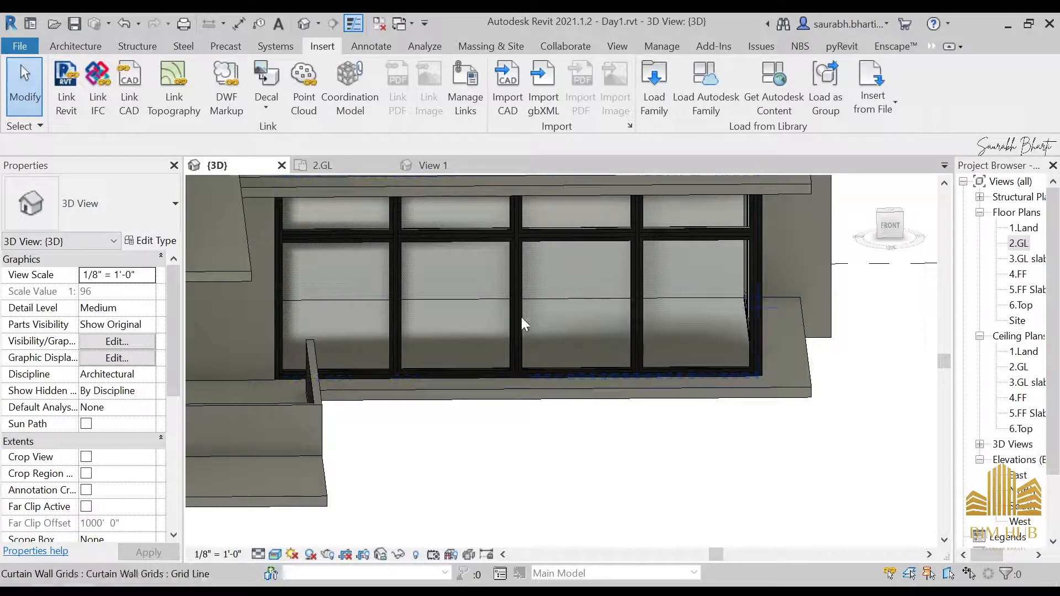
{"action": "key", "text": "Tab"}
{"action": "left_click", "coordinate": [486, 314]}
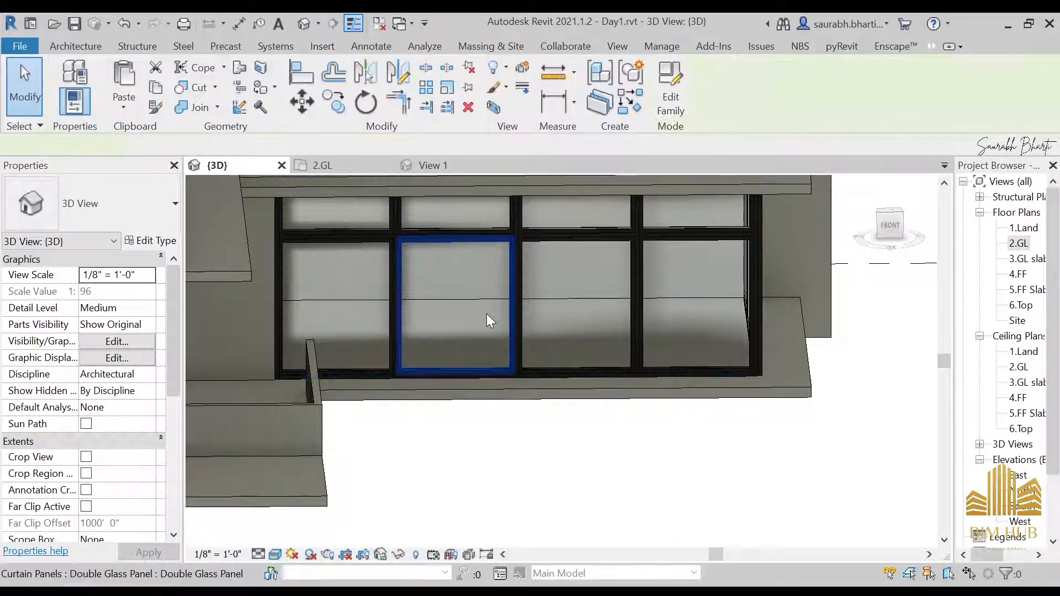
{"action": "left_click", "coordinate": [549, 334]}
{"action": "key", "text": "Tab"}
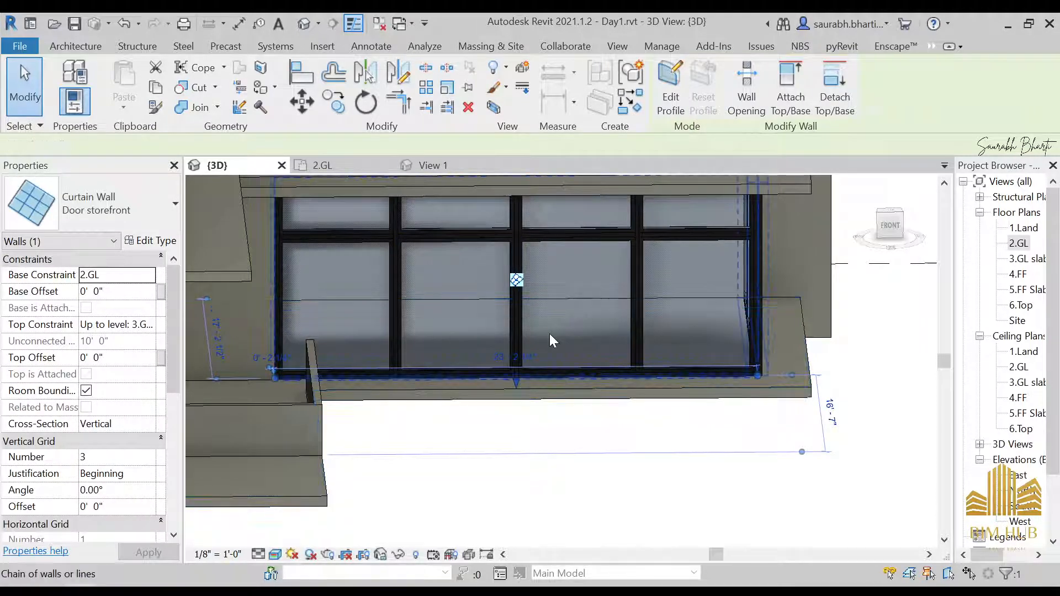
{"action": "left_click", "coordinate": [549, 334]}
{"action": "key", "text": "Tab"}
{"action": "left_click", "coordinate": [563, 323]}
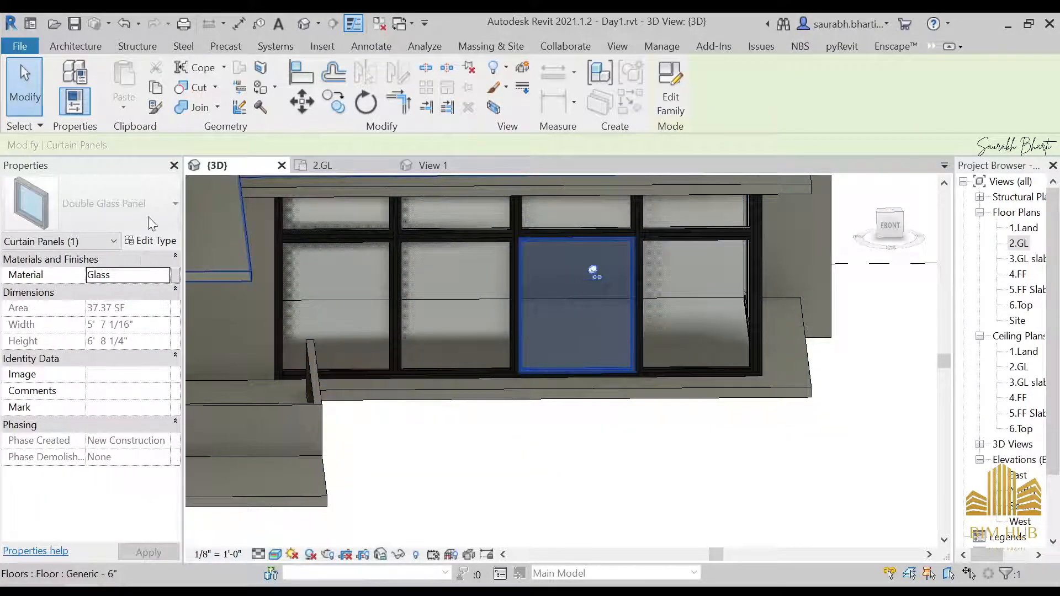
{"action": "left_click", "coordinate": [77, 219]}
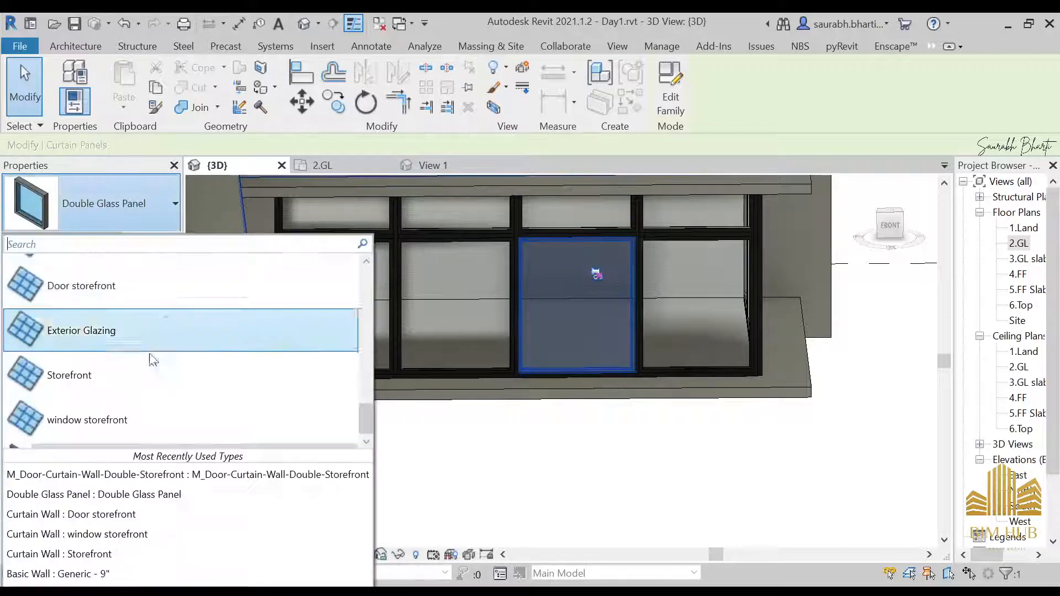
{"action": "left_click", "coordinate": [137, 474]}
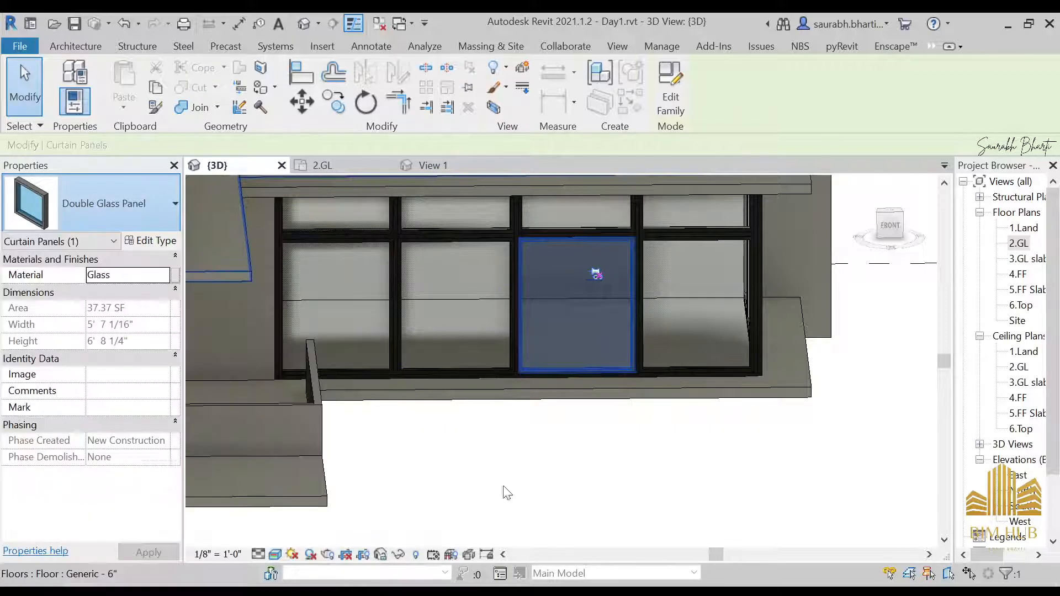
{"action": "left_click", "coordinate": [615, 497]}
Step: Select the storefront door, open its type properties, and set Frame Material to 1.anodised black
{"action": "scroll", "coordinate": [568, 331], "scroll_direction": "up", "scroll_amount": 6}
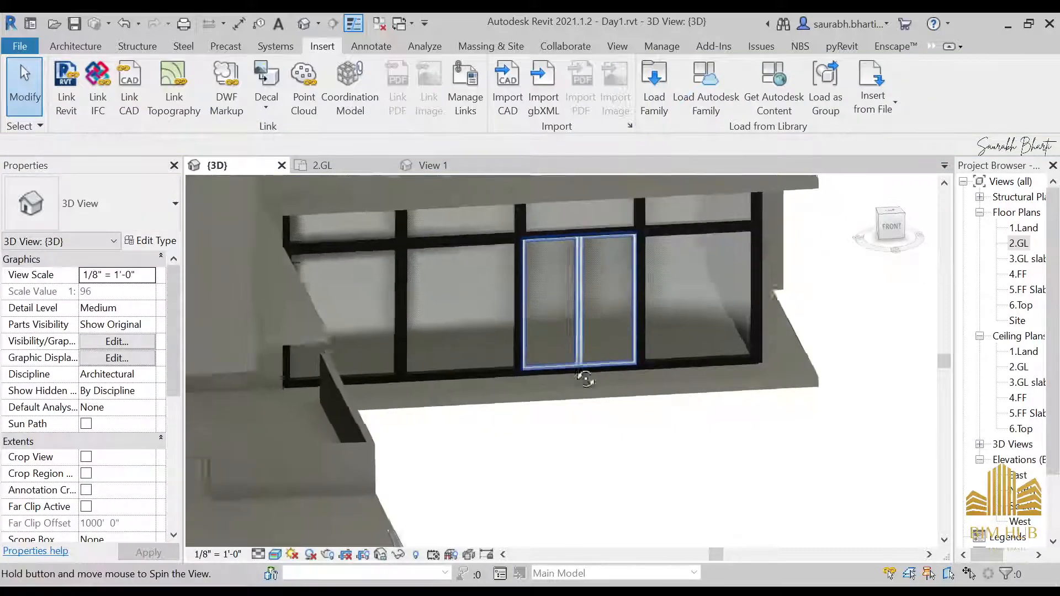
{"action": "scroll", "coordinate": [605, 327], "scroll_direction": "up", "scroll_amount": 2}
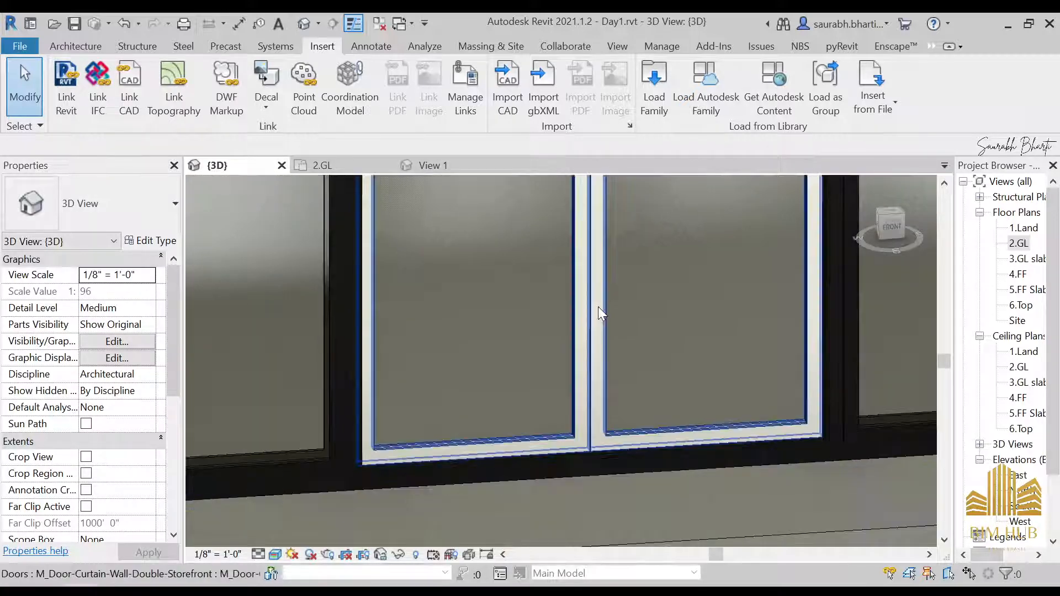
{"action": "left_click", "coordinate": [596, 304]}
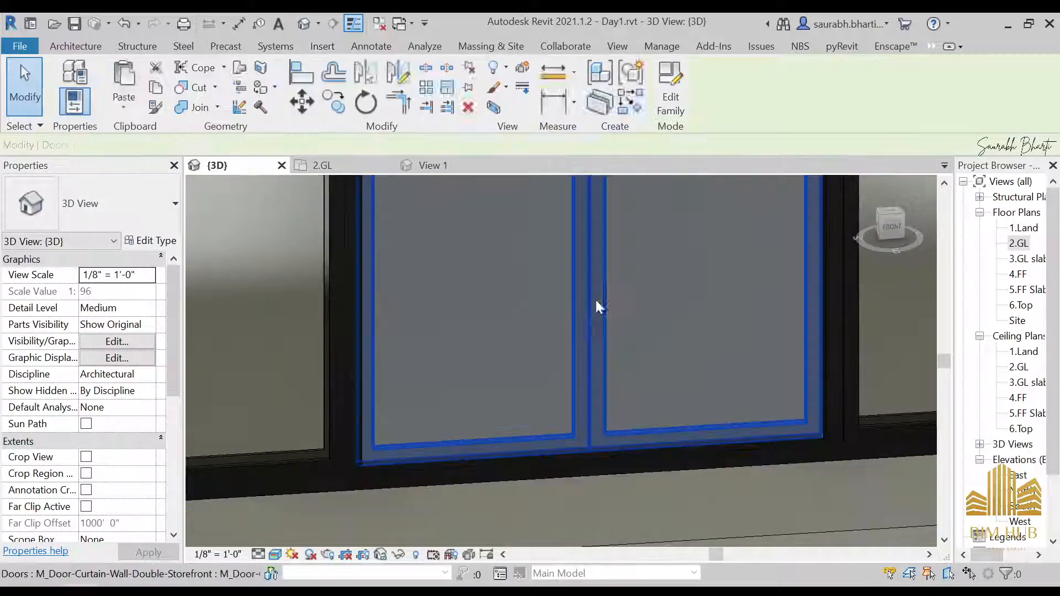
{"action": "left_click", "coordinate": [151, 241]}
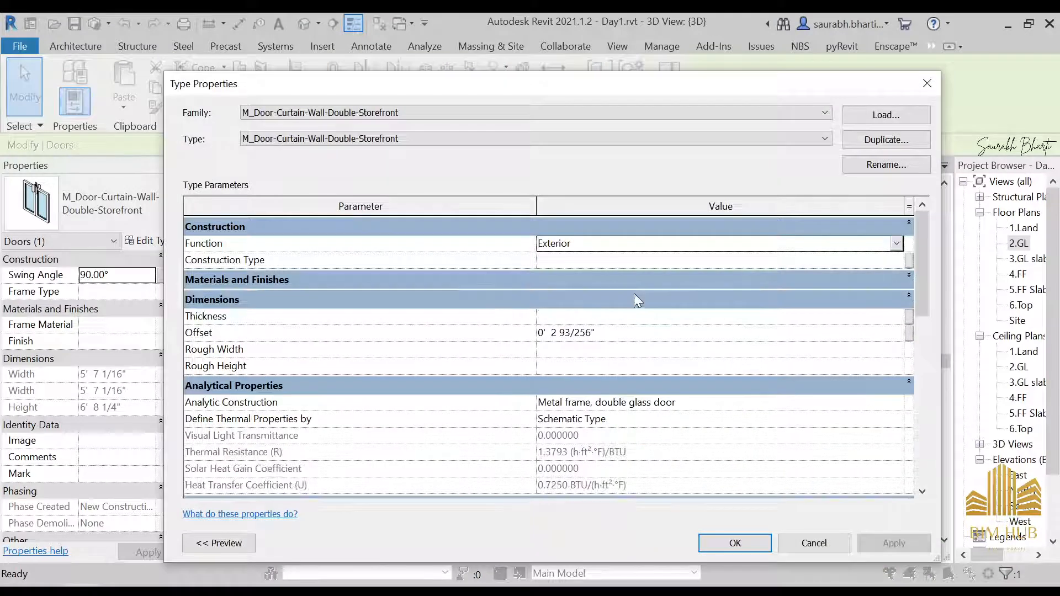
{"action": "left_click", "coordinate": [633, 281]}
{"action": "left_click", "coordinate": [631, 282]}
{"action": "left_click", "coordinate": [631, 282]}
{"action": "left_click", "coordinate": [630, 281]}
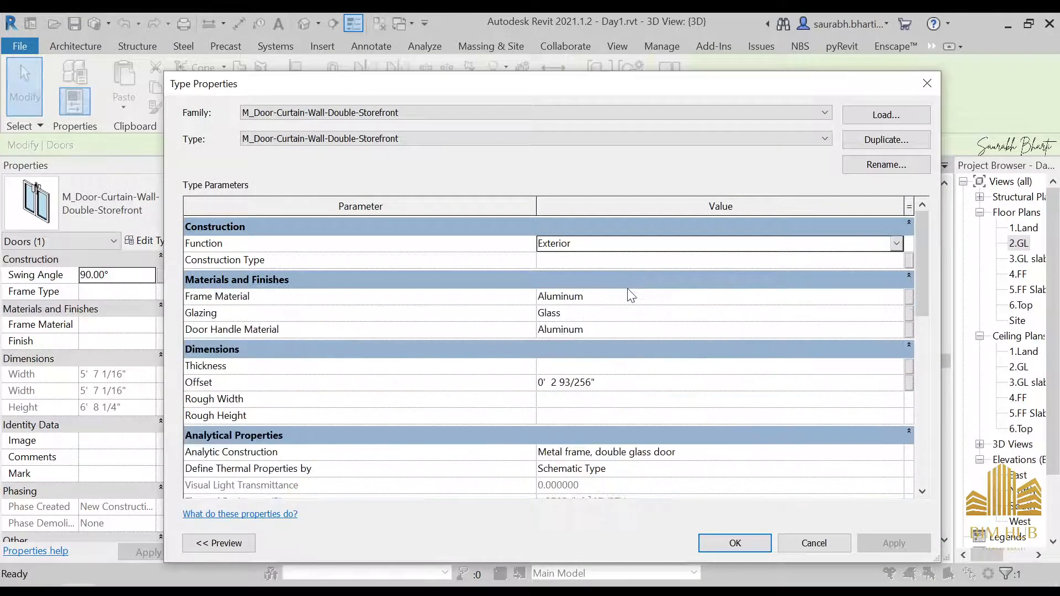
{"action": "left_click", "coordinate": [898, 297]}
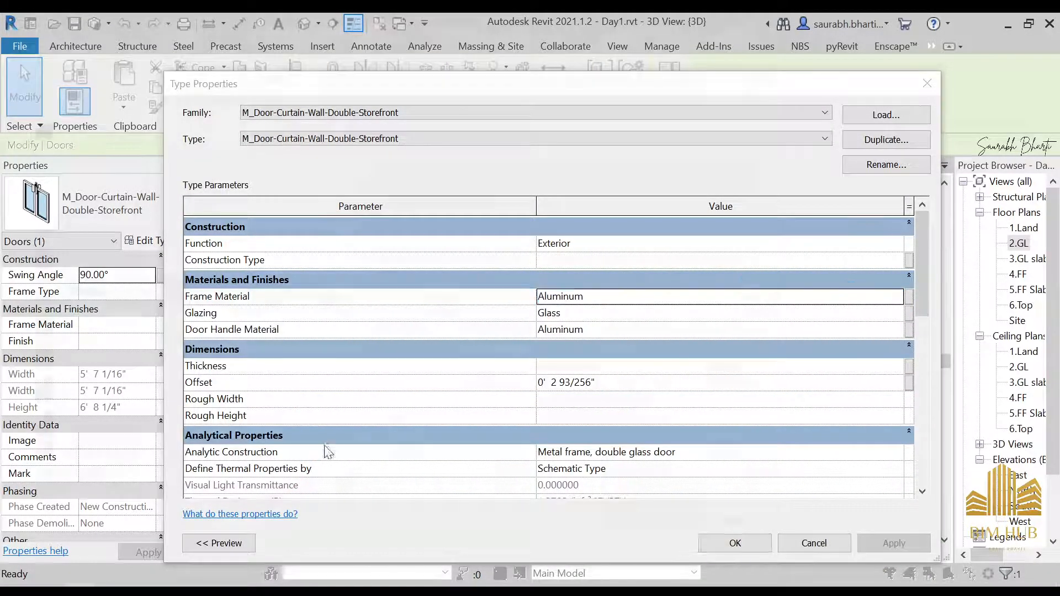
{"action": "scroll", "coordinate": [135, 206], "scroll_direction": "up", "scroll_amount": 1}
{"action": "left_click", "coordinate": [69, 166]}
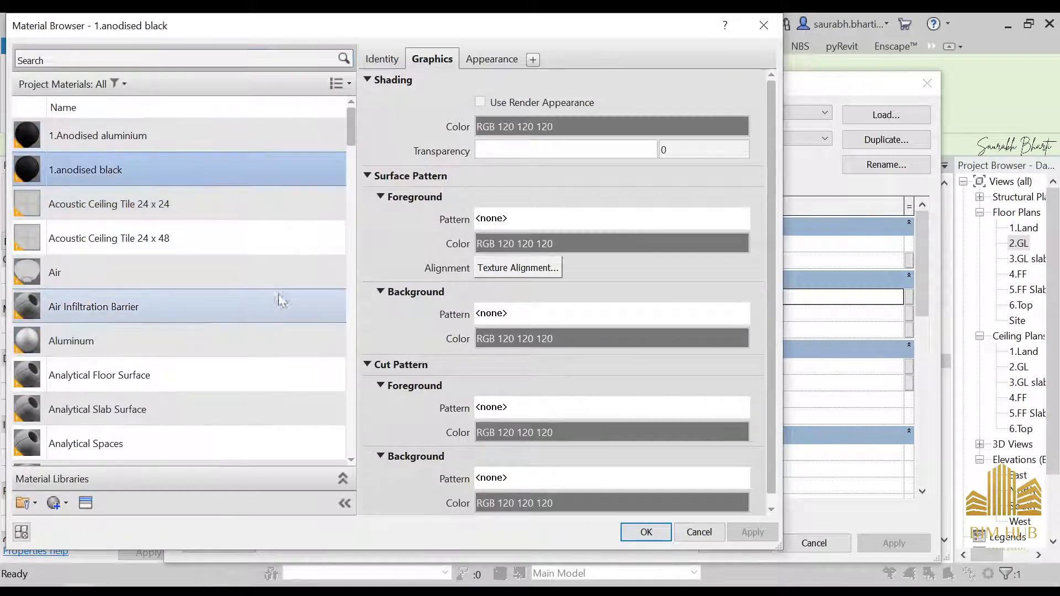
{"action": "left_click", "coordinate": [644, 532]}
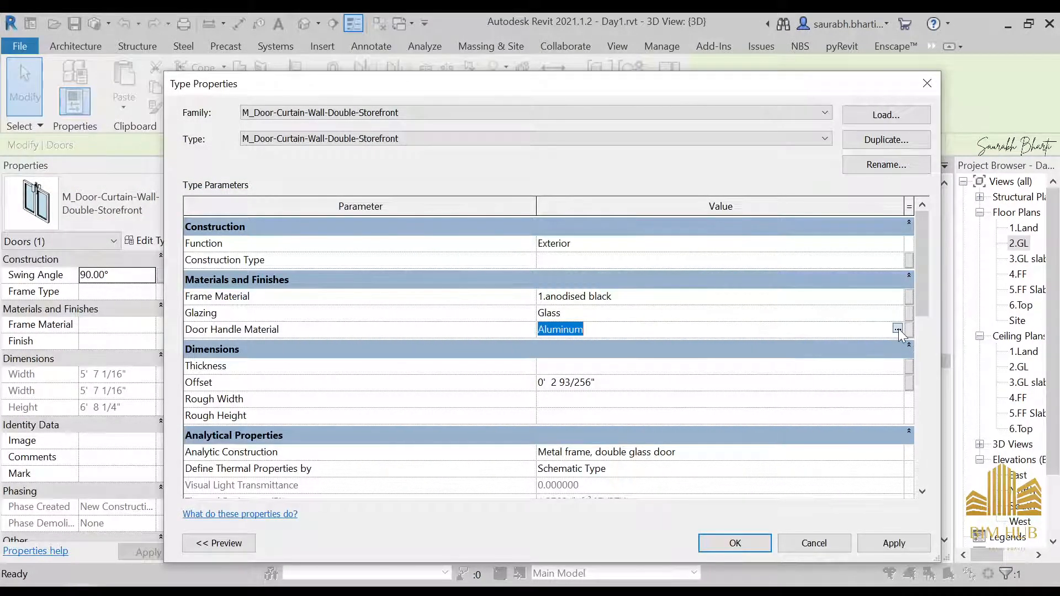
Step: Set the door type's Door Handle Material to 1.anodised black and confirm the type properties
{"action": "left_click", "coordinate": [898, 330]}
{"action": "left_click", "coordinate": [114, 135]}
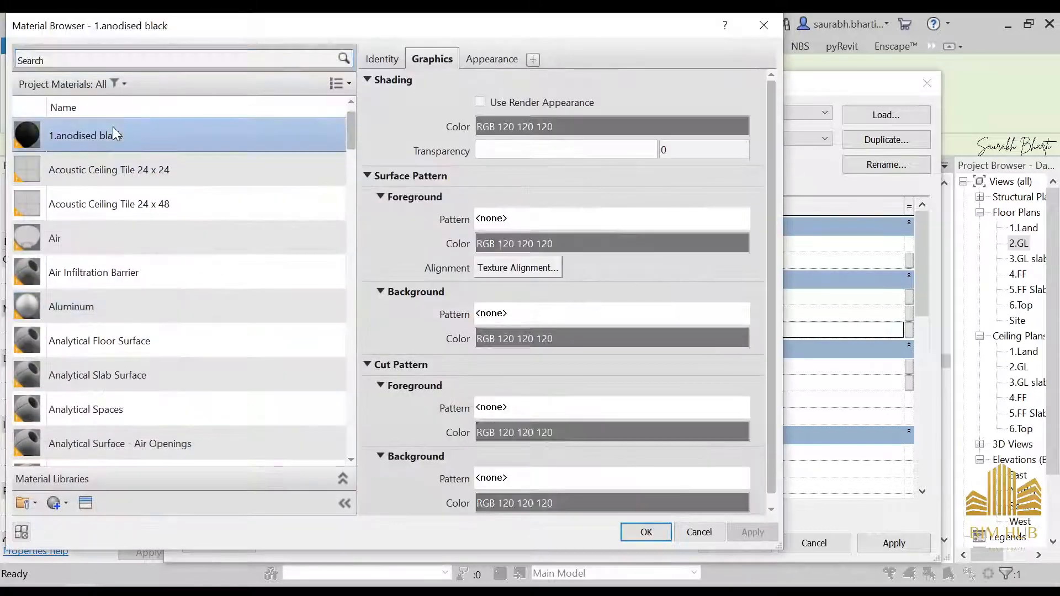
{"action": "left_click", "coordinate": [662, 534]}
{"action": "left_click", "coordinate": [701, 537]}
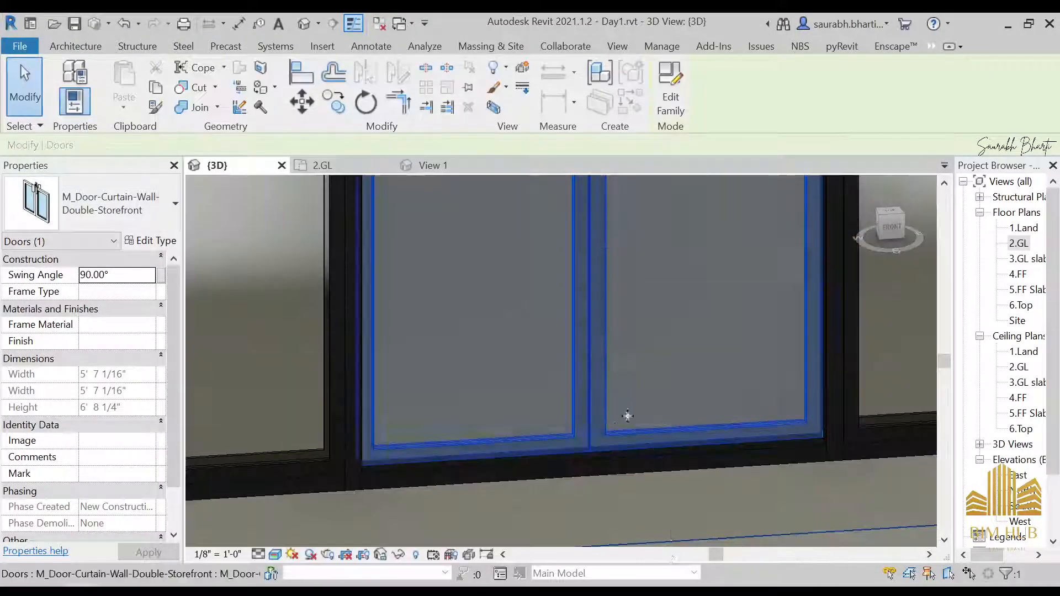
Step: Try to swap a glass panel beside the door to the M_Door-Curtain-Wall-Double-Storefront type
{"action": "scroll", "coordinate": [628, 415], "scroll_direction": "down", "scroll_amount": 3}
{"action": "key", "text": "Escape"}
{"action": "scroll", "coordinate": [641, 336], "scroll_direction": "up", "scroll_amount": 2}
{"action": "scroll", "coordinate": [641, 336], "scroll_direction": "down", "scroll_amount": 4}
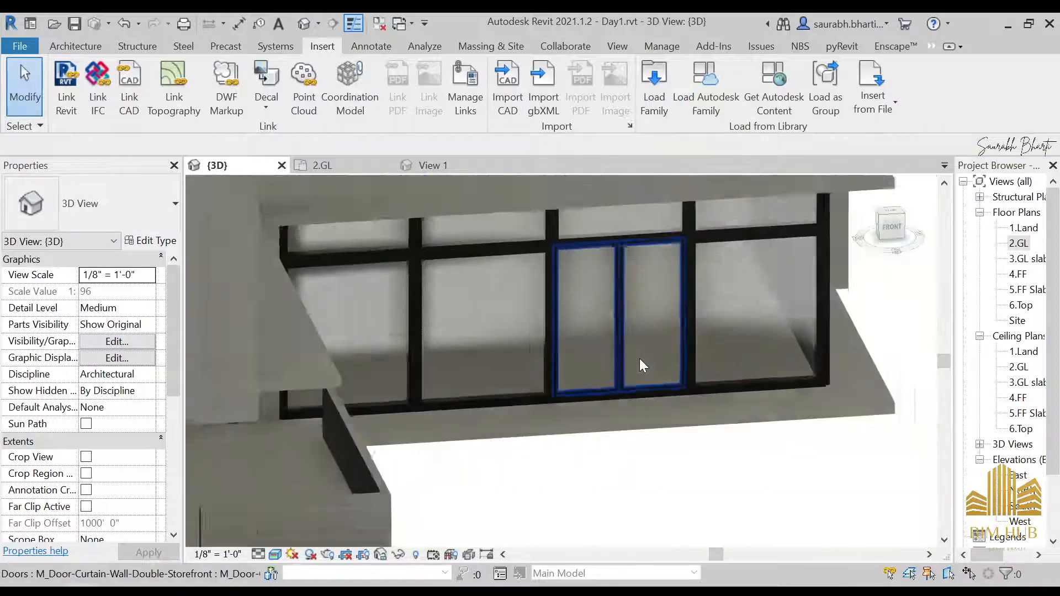
{"action": "key", "text": "Tab"}
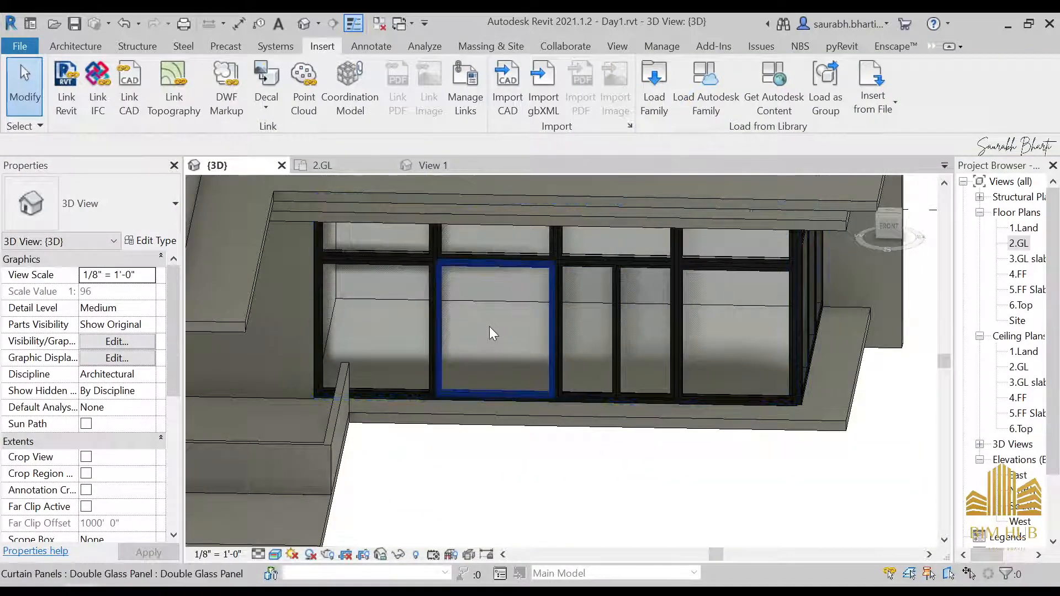
{"action": "left_click", "coordinate": [490, 326]}
{"action": "left_click", "coordinate": [105, 202]}
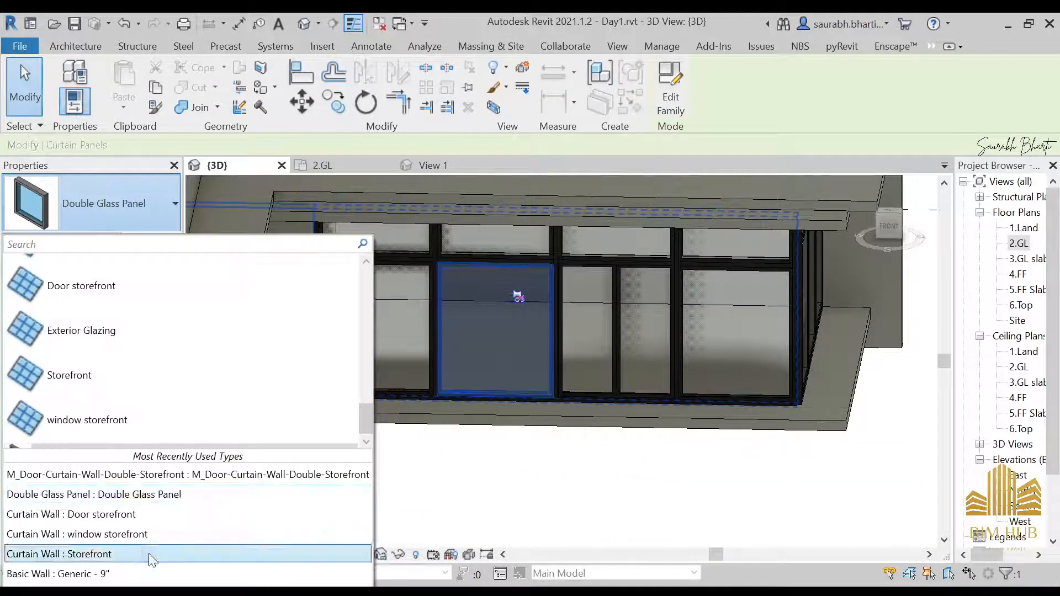
{"action": "left_click", "coordinate": [110, 473]}
{"action": "key", "text": "Escape"}
{"action": "middle_click_drag", "start_coordinate": [545, 478], "coordinate": [549, 466], "text": "shift"}
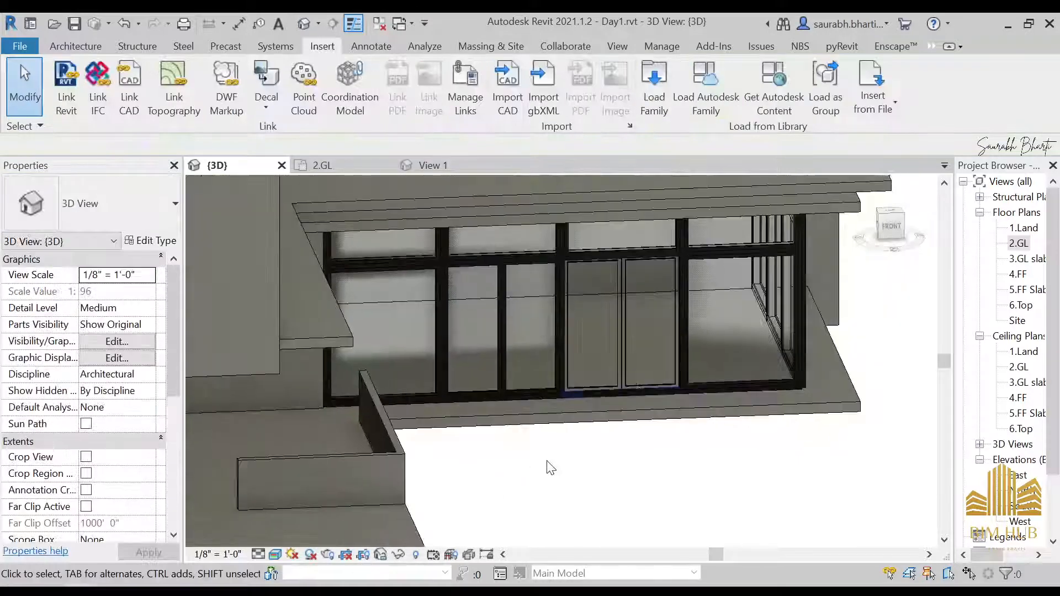
Step: Examine the double storefront door and the transom above it up close
{"action": "left_click", "coordinate": [610, 324]}
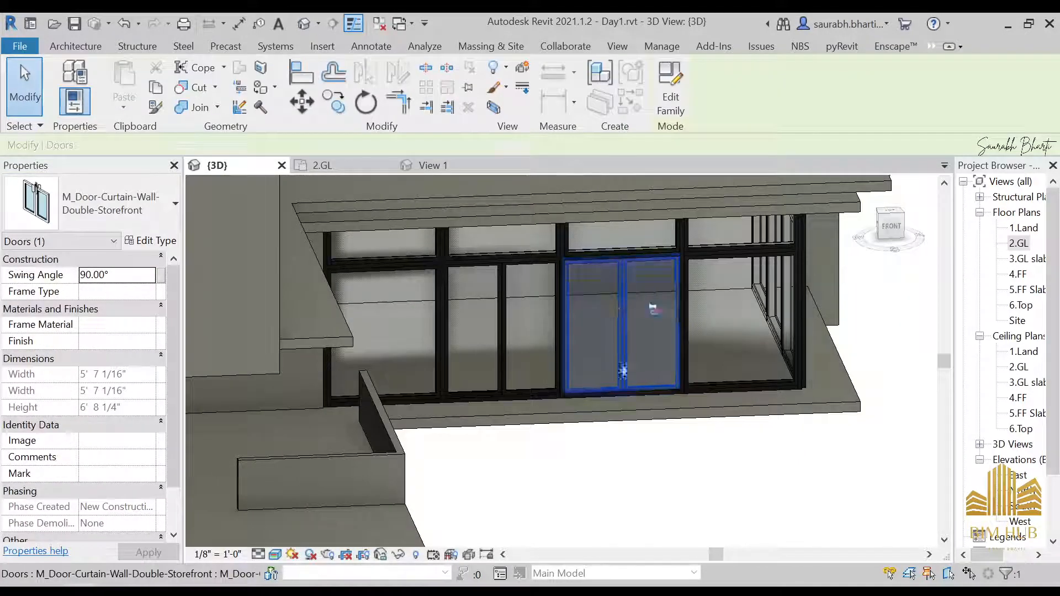
{"action": "key", "text": "Escape"}
{"action": "middle_click_drag", "start_coordinate": [577, 353], "coordinate": [563, 400], "text": "shift"}
{"action": "scroll", "coordinate": [626, 234], "scroll_direction": "up", "scroll_amount": 5}
{"action": "left_click", "coordinate": [609, 258]}
{"action": "scroll", "coordinate": [599, 276], "scroll_direction": "down", "scroll_amount": 3}
{"action": "key", "text": "Escape"}
{"action": "middle_click_drag", "start_coordinate": [576, 334], "coordinate": [579, 308], "text": "shift"}
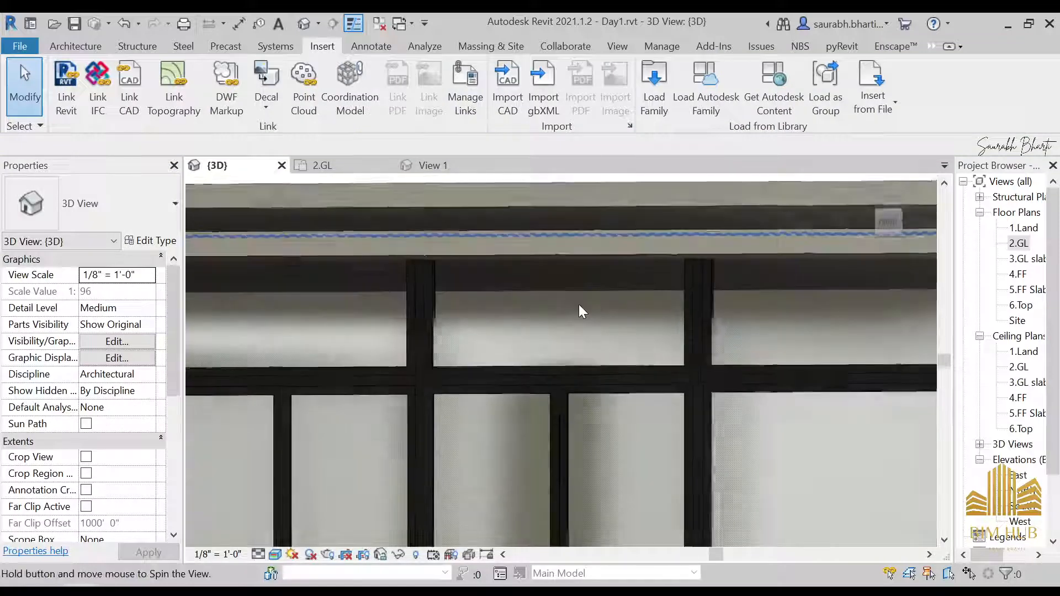
Step: Select the transom glass panel above the door and browse its available type options
{"action": "left_click", "coordinate": [576, 311]}
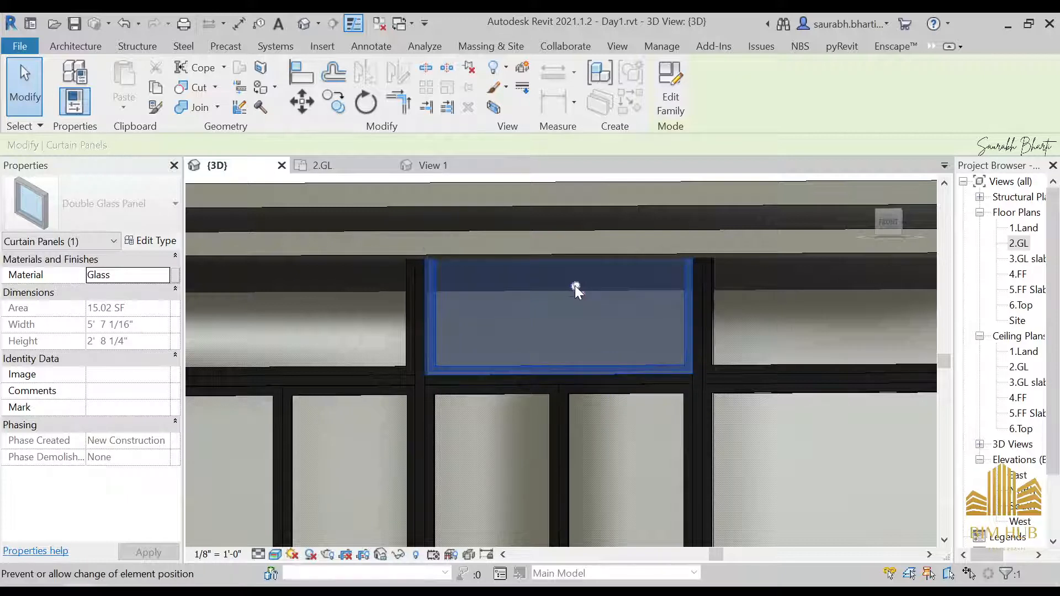
{"action": "left_click", "coordinate": [116, 215]}
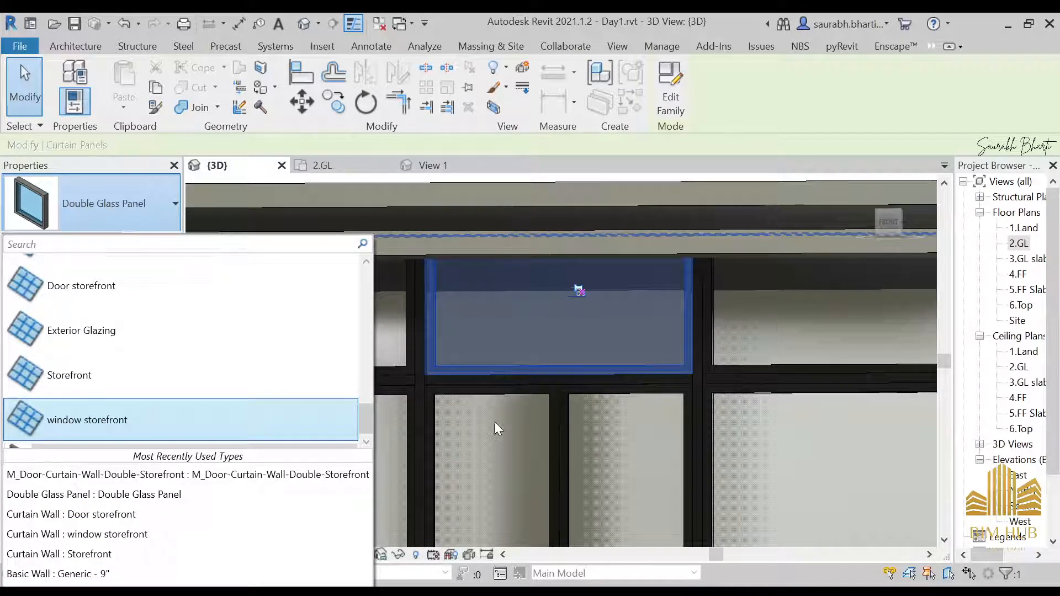
{"action": "left_click", "coordinate": [595, 389]}
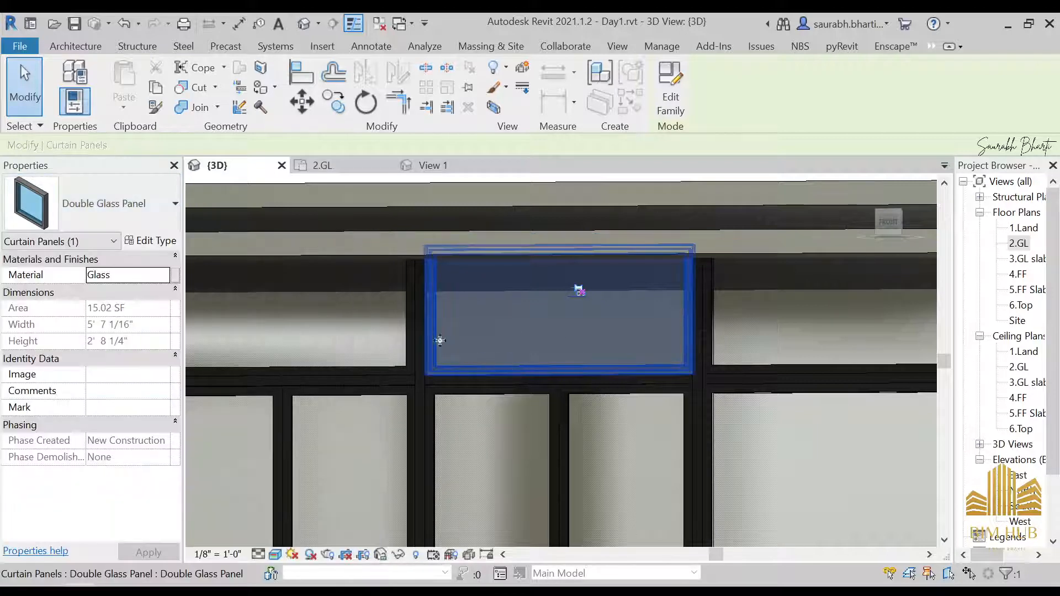
{"action": "scroll", "coordinate": [505, 365], "scroll_direction": "down", "scroll_amount": 2}
{"action": "middle_click_drag", "start_coordinate": [485, 367], "coordinate": [694, 385]}
{"action": "left_click", "coordinate": [122, 202]}
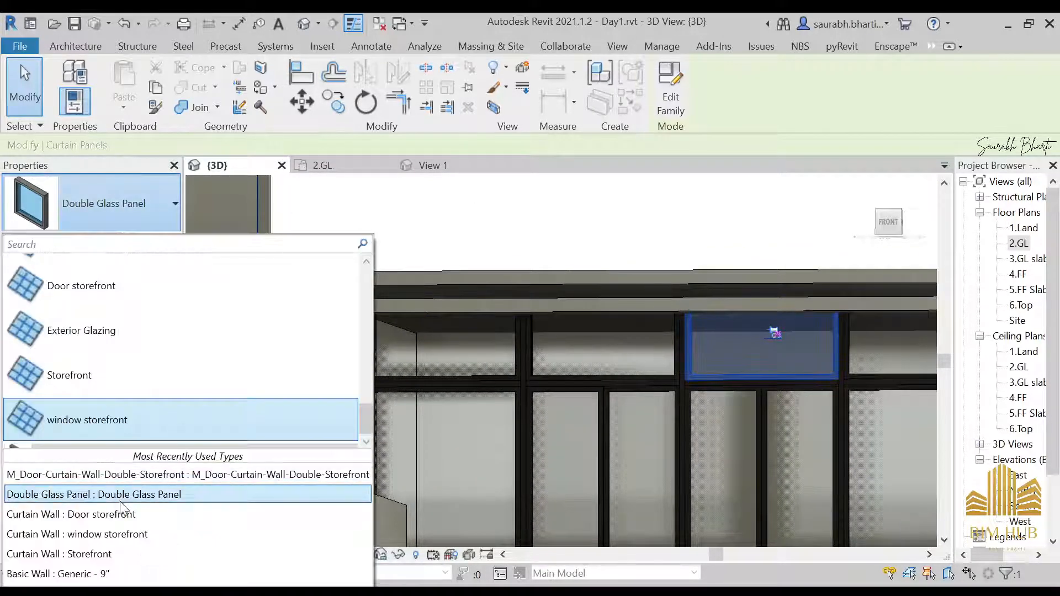
{"action": "scroll", "coordinate": [146, 436], "scroll_direction": "up", "scroll_amount": 8}
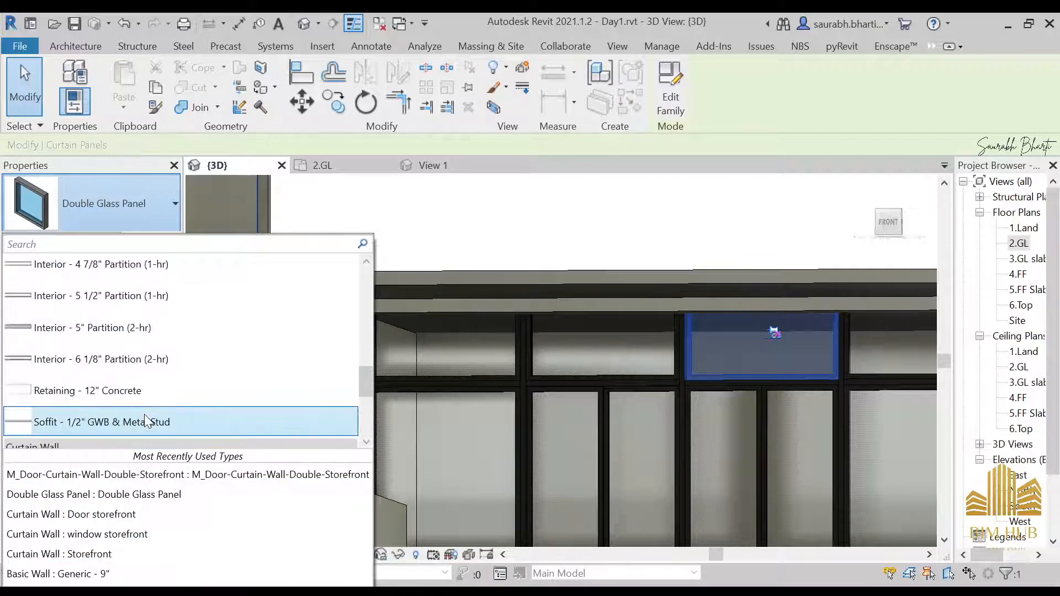
{"action": "scroll", "coordinate": [187, 342], "scroll_direction": "down", "scroll_amount": 12}
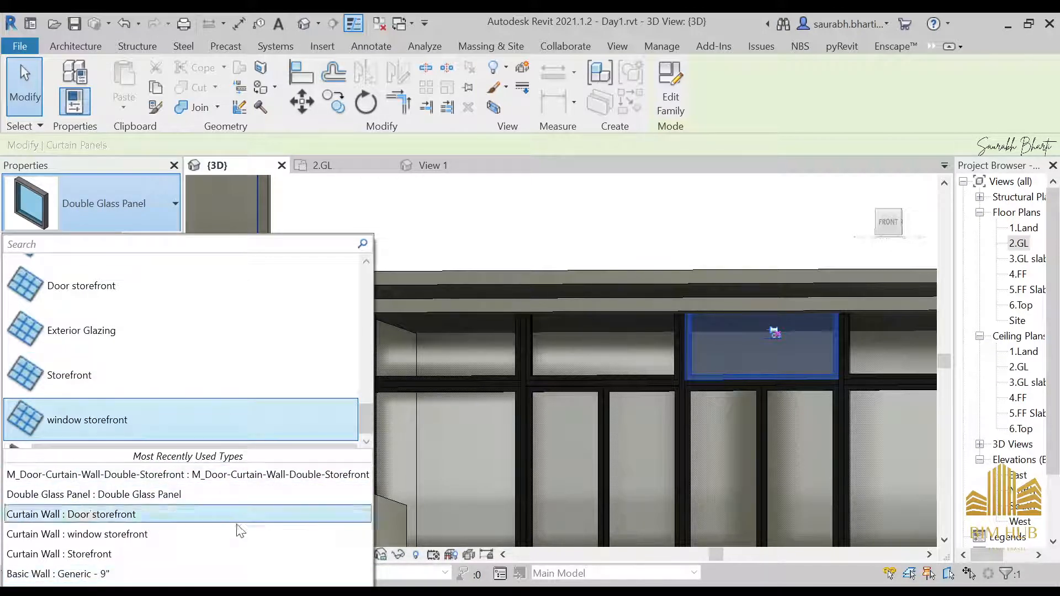
{"action": "key", "text": "Escape"}
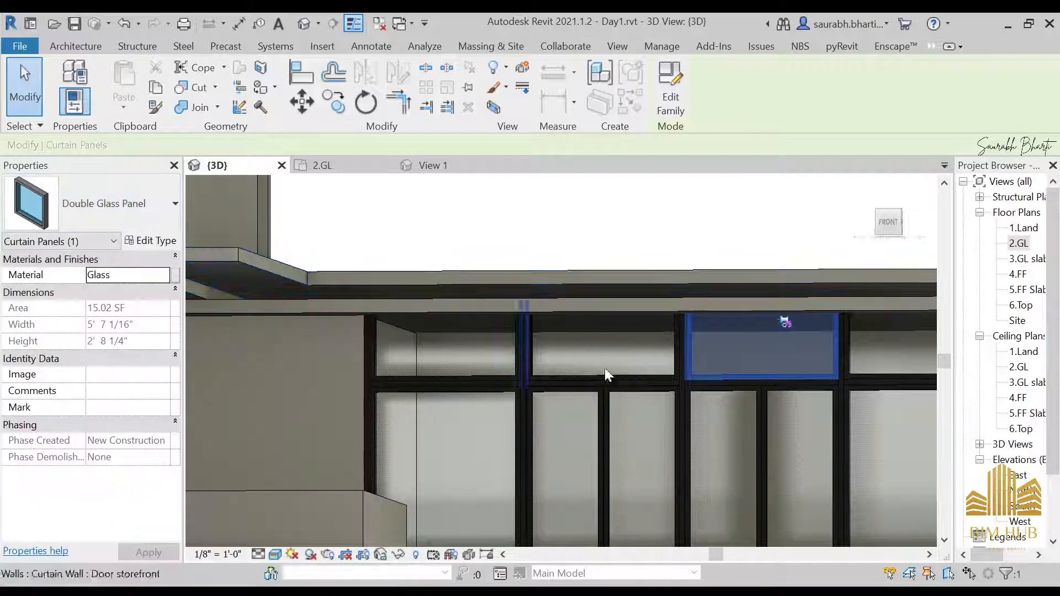
{"action": "scroll", "coordinate": [604, 367], "scroll_direction": "down", "scroll_amount": 5}
{"action": "key", "text": "Escape"}
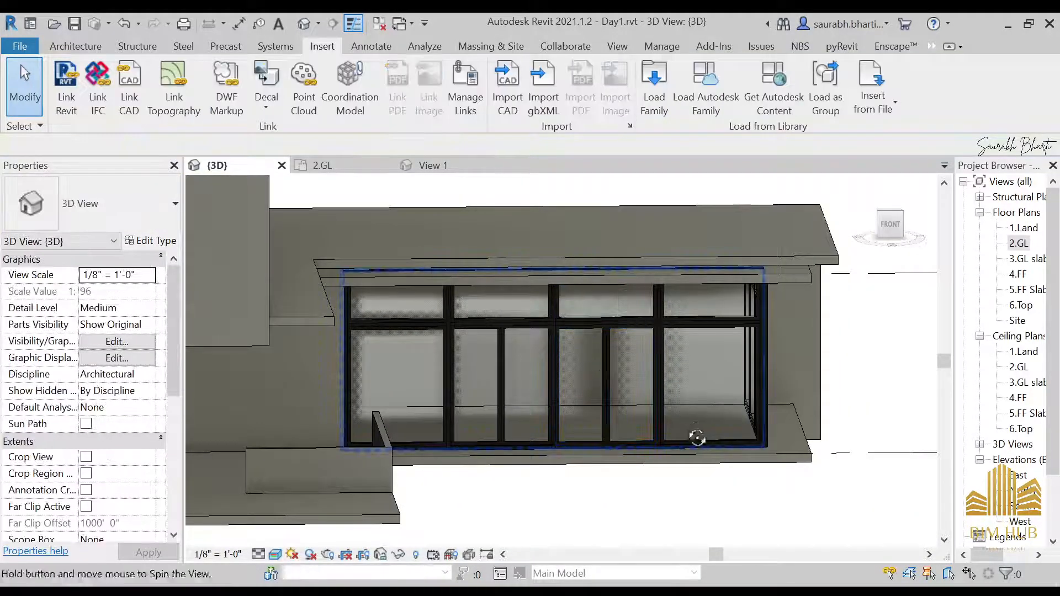
Step: Reselect the transom panel above the door and review the type list once more
{"action": "scroll", "coordinate": [607, 348], "scroll_direction": "up", "scroll_amount": 8}
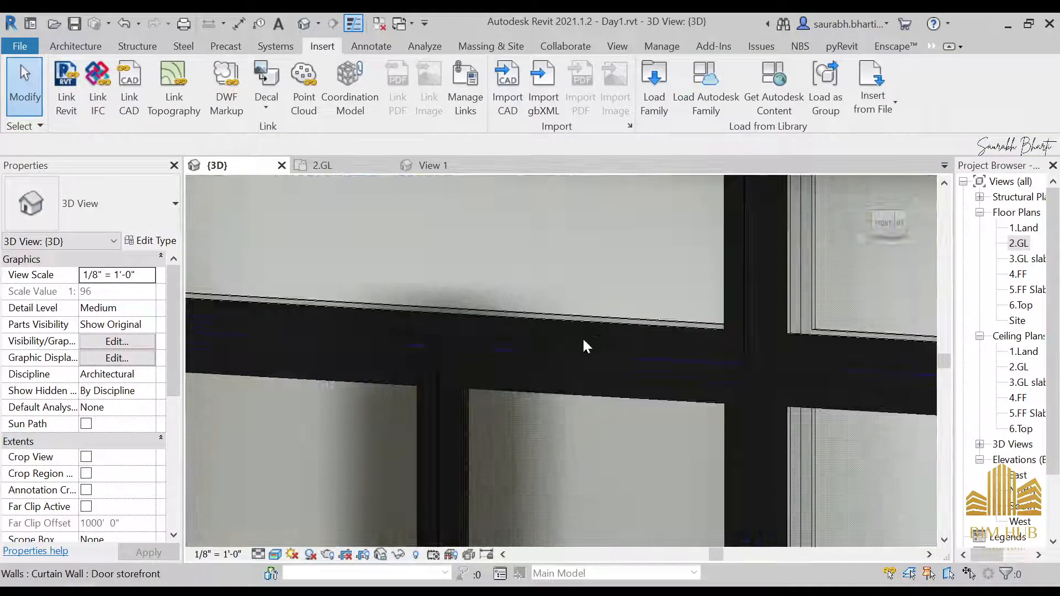
{"action": "scroll", "coordinate": [597, 339], "scroll_direction": "down", "scroll_amount": 2}
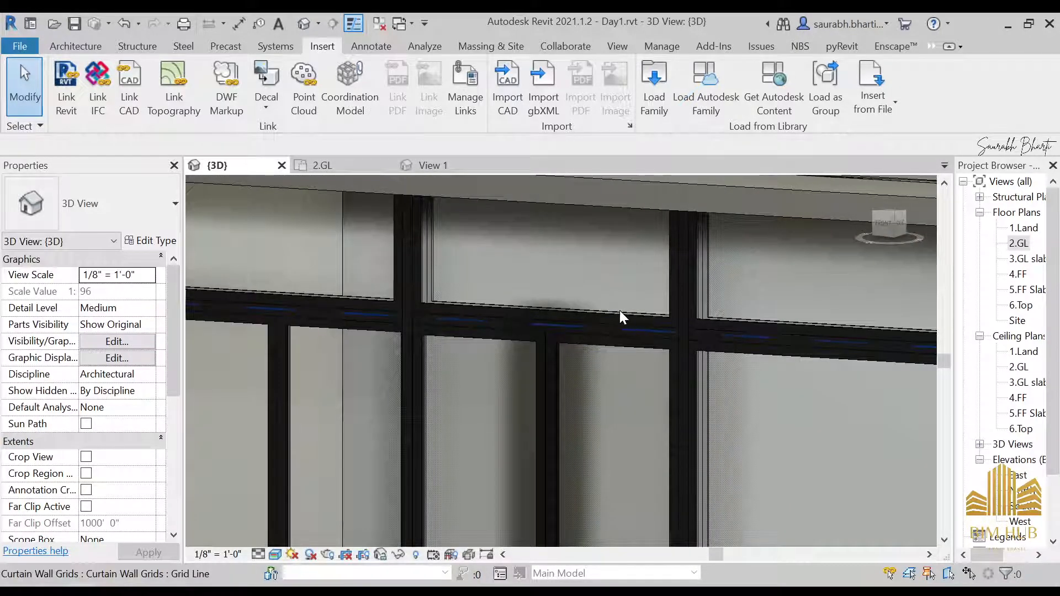
{"action": "left_click", "coordinate": [620, 282]}
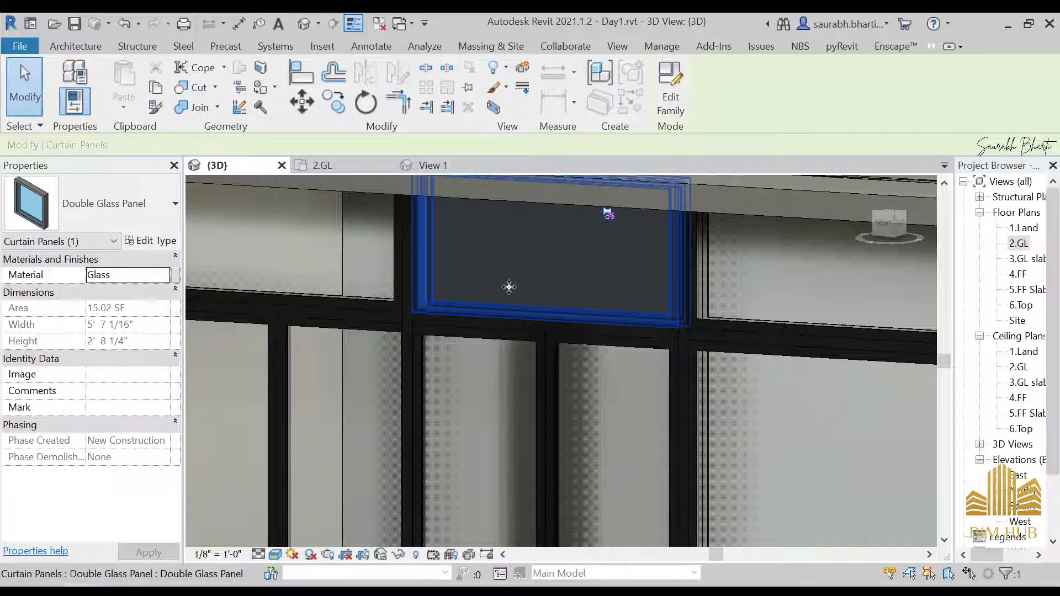
{"action": "left_click", "coordinate": [115, 216]}
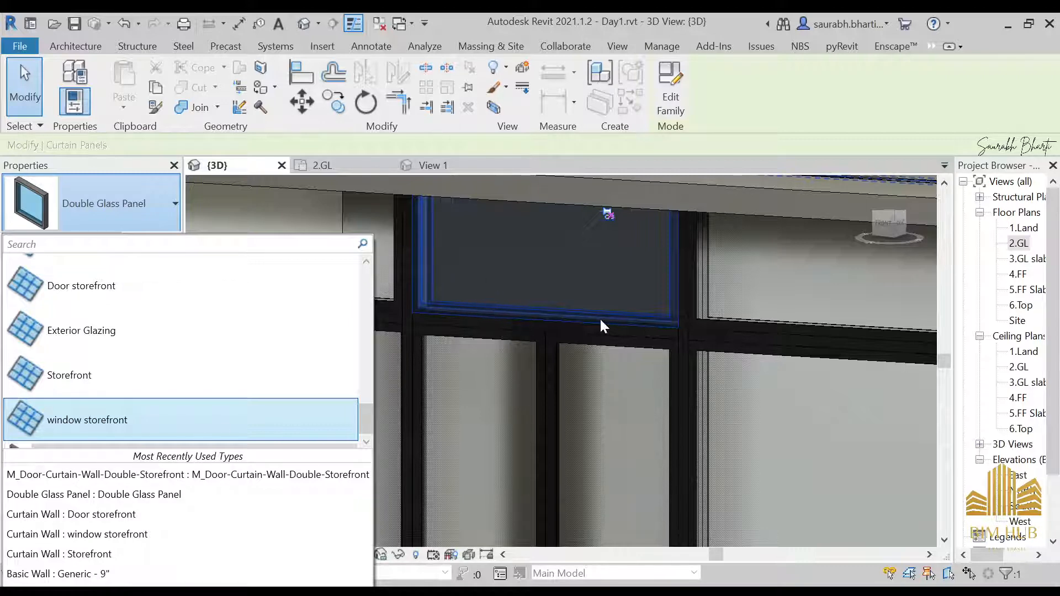
{"action": "left_click", "coordinate": [531, 282]}
{"action": "scroll", "coordinate": [421, 344], "scroll_direction": "down", "scroll_amount": 3}
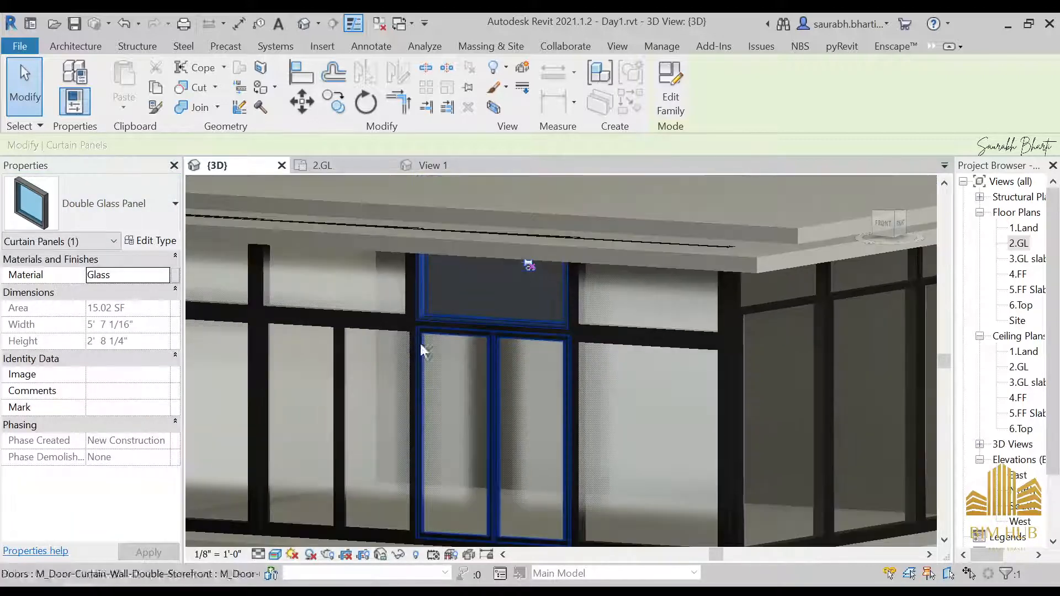
{"action": "middle_click_drag", "start_coordinate": [421, 344], "coordinate": [466, 350], "text": "shift"}
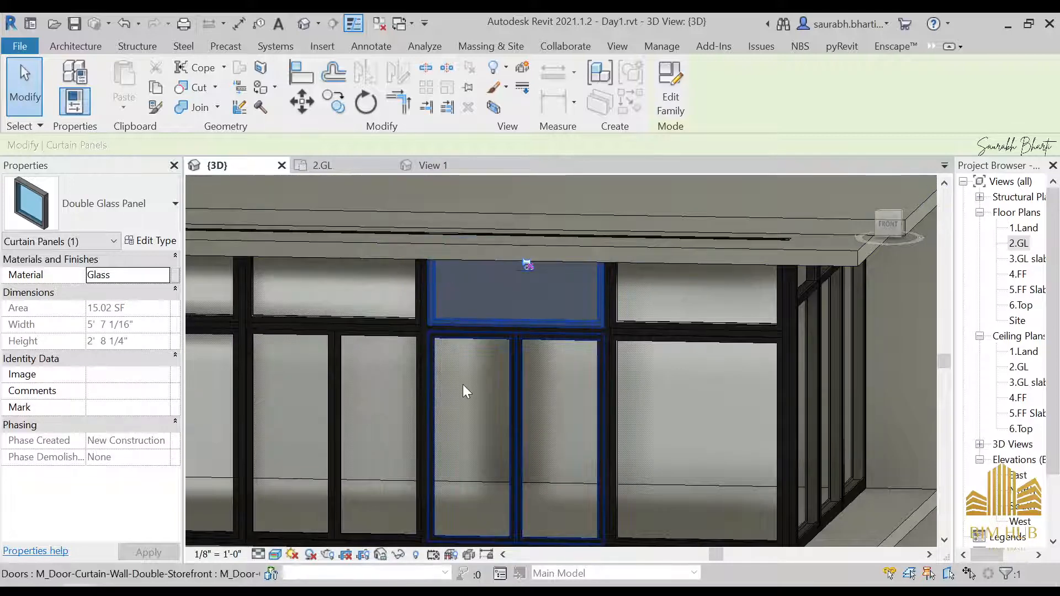
{"action": "key", "text": "Escape"}
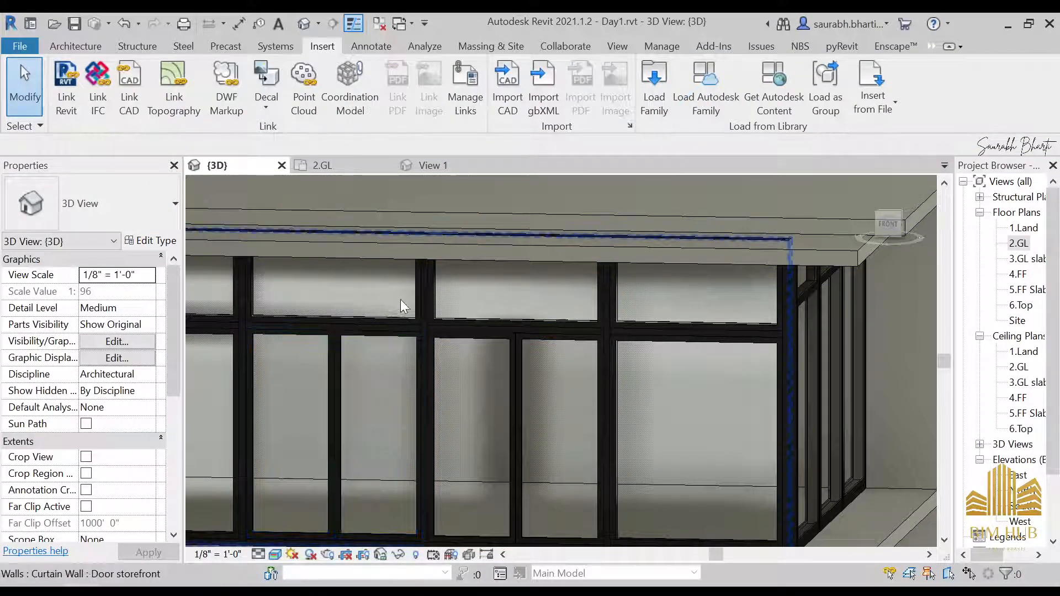
Step: Select the neighbouring upper glass panel of the curtain wall, review its type options, and orbit out to the whole building
{"action": "scroll", "coordinate": [400, 299], "scroll_direction": "down", "scroll_amount": 3}
{"action": "middle_click_drag", "start_coordinate": [632, 293], "coordinate": [661, 303], "text": "shift"}
{"action": "scroll", "coordinate": [672, 279], "scroll_direction": "up", "scroll_amount": 4}
{"action": "left_click", "coordinate": [669, 305]}
{"action": "key", "text": "Tab"}
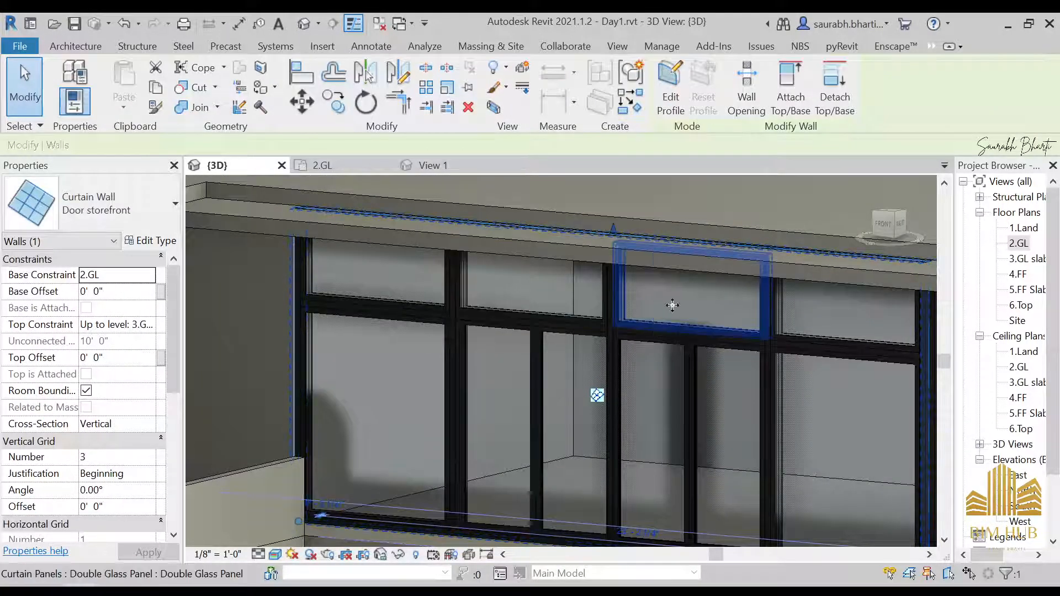
{"action": "left_click", "coordinate": [672, 305]}
{"action": "left_click", "coordinate": [110, 204]}
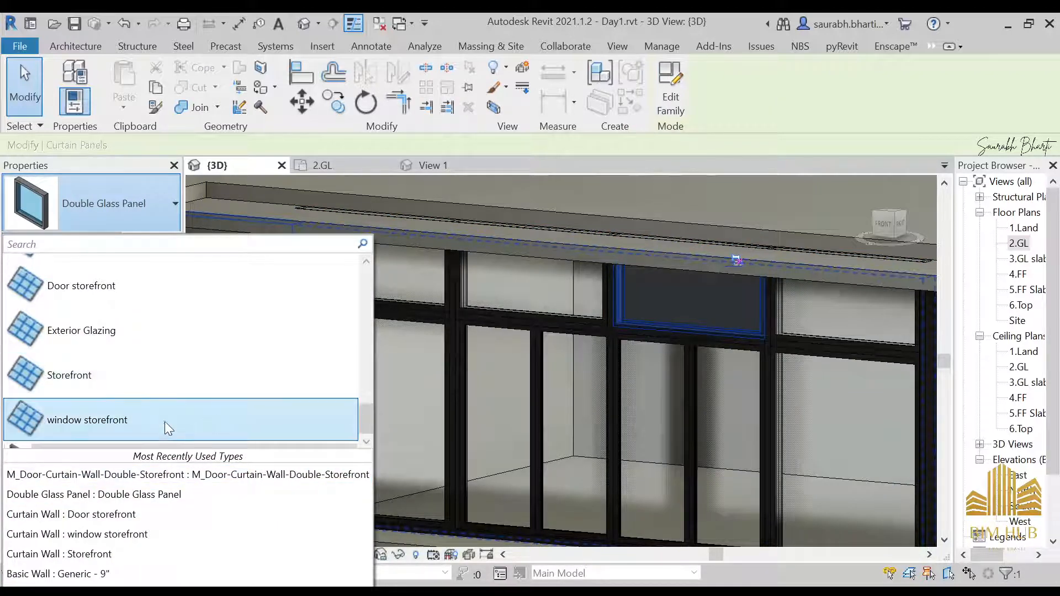
{"action": "scroll", "coordinate": [503, 287], "scroll_direction": "down", "scroll_amount": 2}
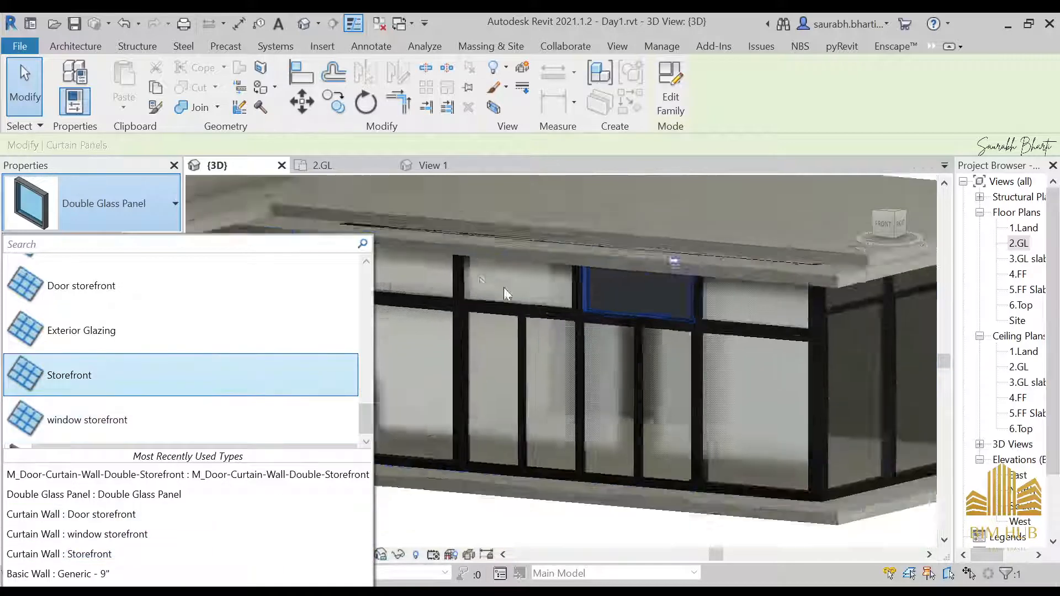
{"action": "scroll", "coordinate": [503, 294], "scroll_direction": "down", "scroll_amount": 3}
{"action": "scroll", "coordinate": [556, 350], "scroll_direction": "up", "scroll_amount": 1}
{"action": "left_click", "coordinate": [488, 494]}
{"action": "scroll", "coordinate": [552, 382], "scroll_direction": "down", "scroll_amount": 1}
{"action": "scroll", "coordinate": [552, 382], "scroll_direction": "down", "scroll_amount": 2}
{"action": "middle_click_drag", "start_coordinate": [555, 384], "coordinate": [466, 420], "text": "shift"}
{"action": "middle_click_drag", "start_coordinate": [465, 230], "coordinate": [526, 351], "text": "shift"}
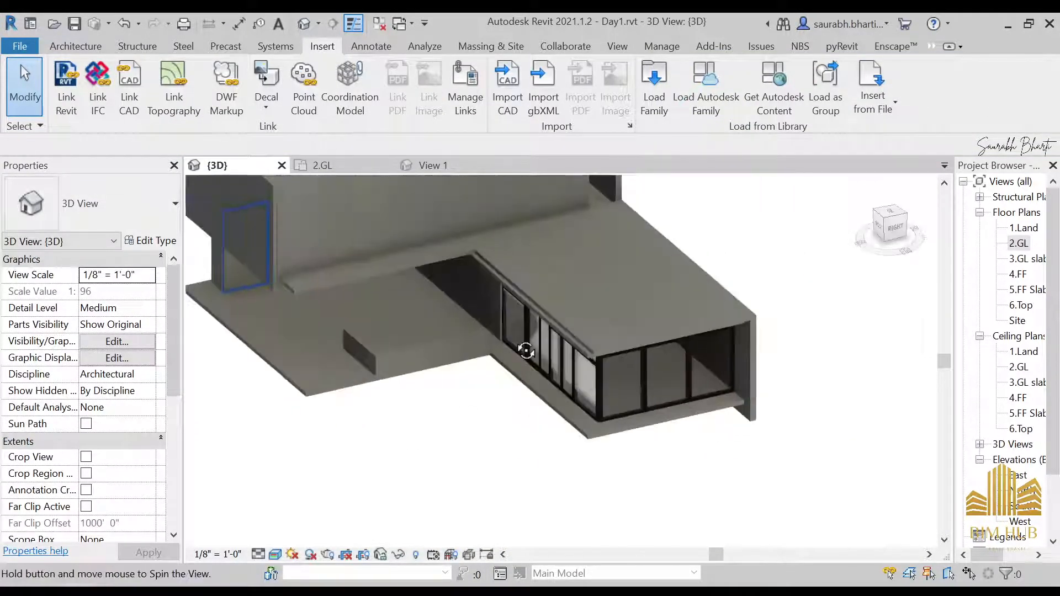
Step: Browse the reference photos of the house's exterior and interior, then return to the 3D model
{"action": "left_click", "coordinate": [320, 232]}
{"action": "middle_click_drag", "start_coordinate": [433, 288], "coordinate": [402, 295], "text": "shift"}
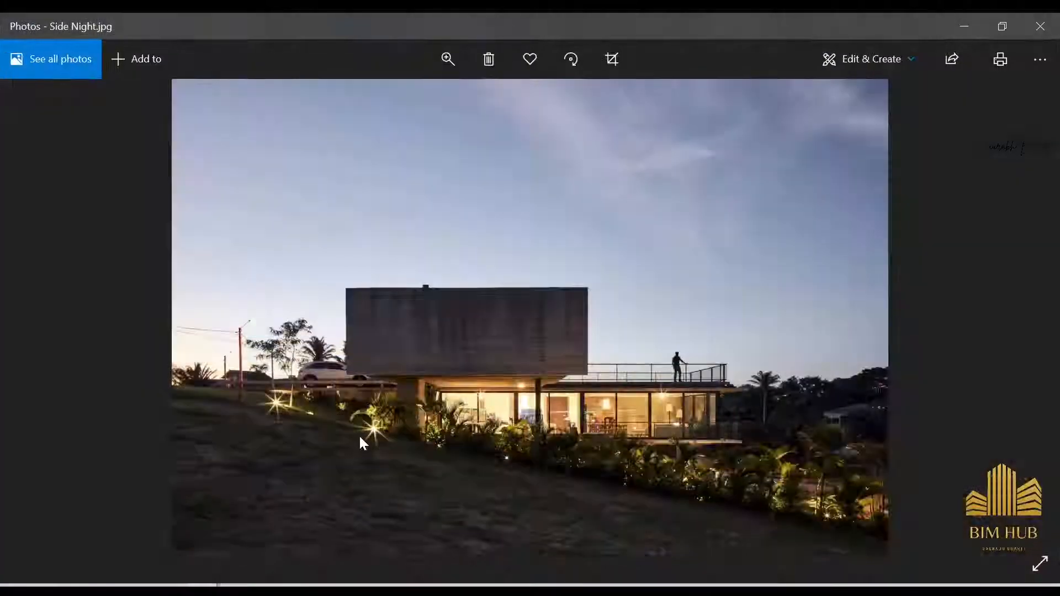
{"action": "key", "text": "Right"}
{"action": "key", "text": "Right"}
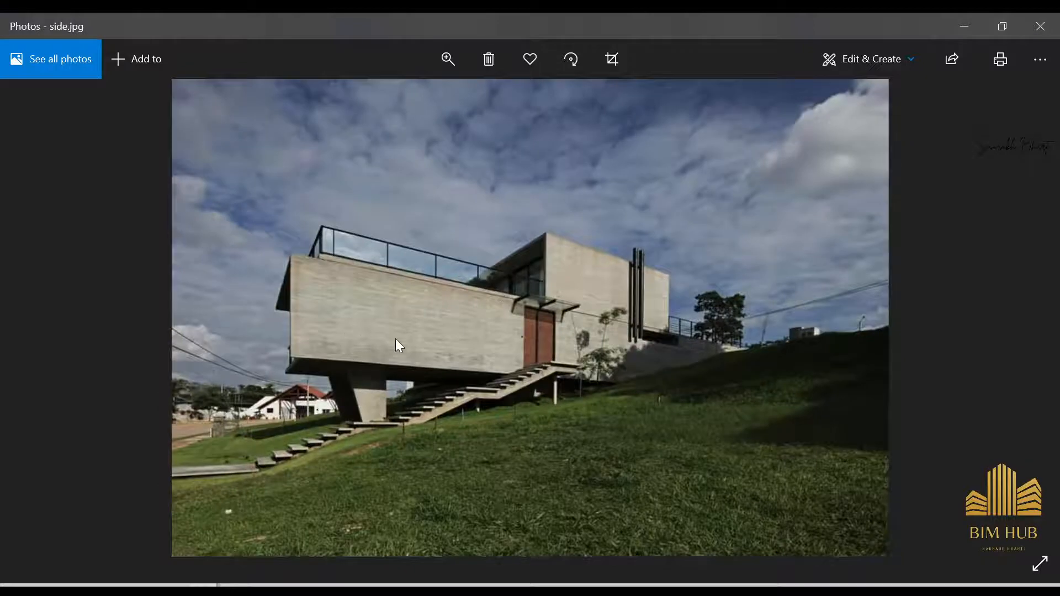
{"action": "key", "text": "Right"}
{"action": "key", "text": "Right"}
{"action": "key", "text": "Right"}
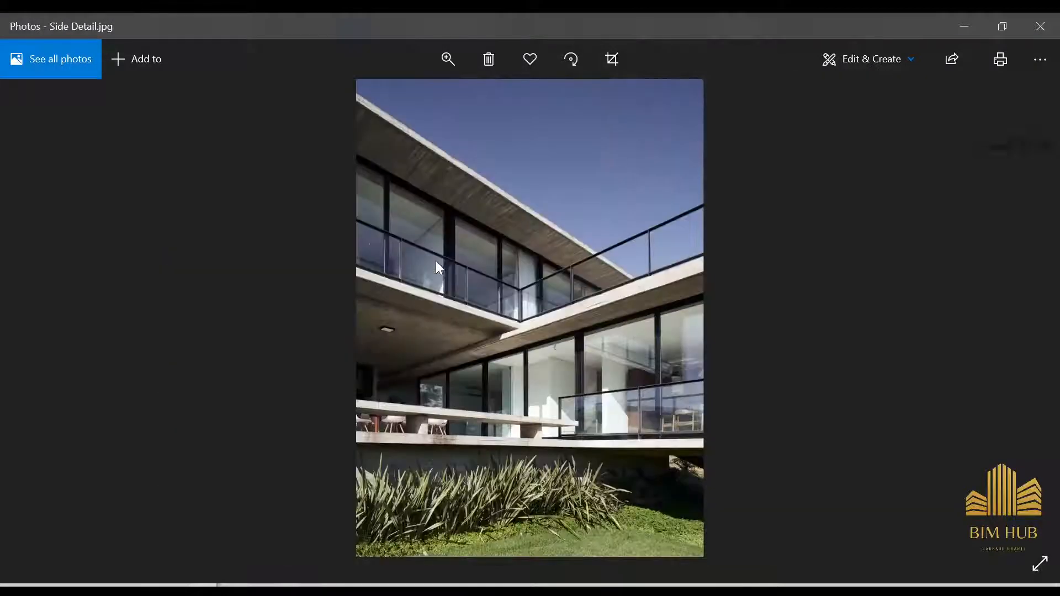
{"action": "key", "text": "Right"}
{"action": "key", "text": "Right"}
{"action": "key", "text": "Right"}
{"action": "key", "text": "Right"}
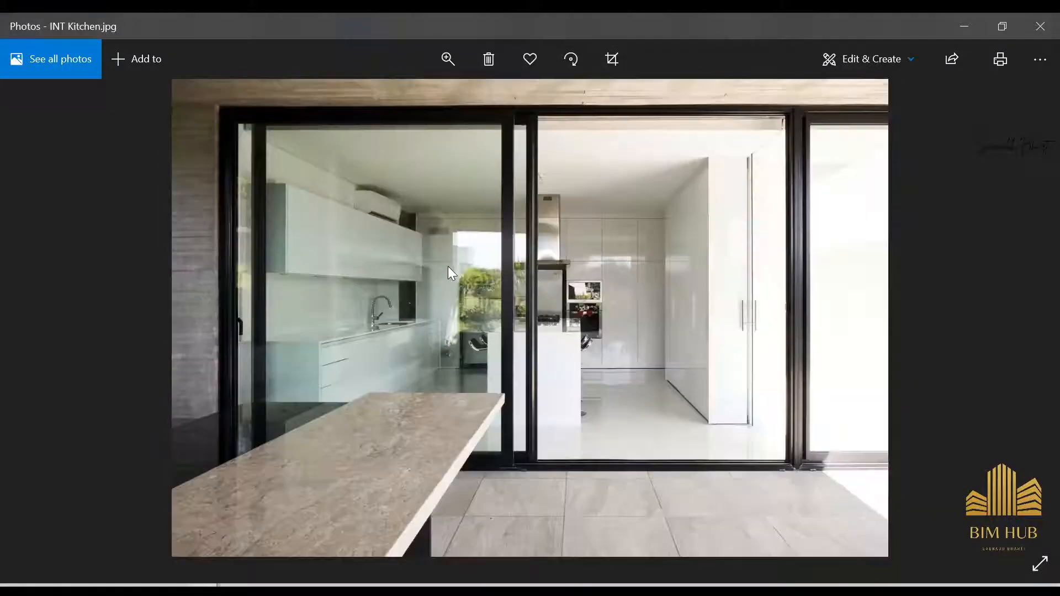
{"action": "key", "text": "Right"}
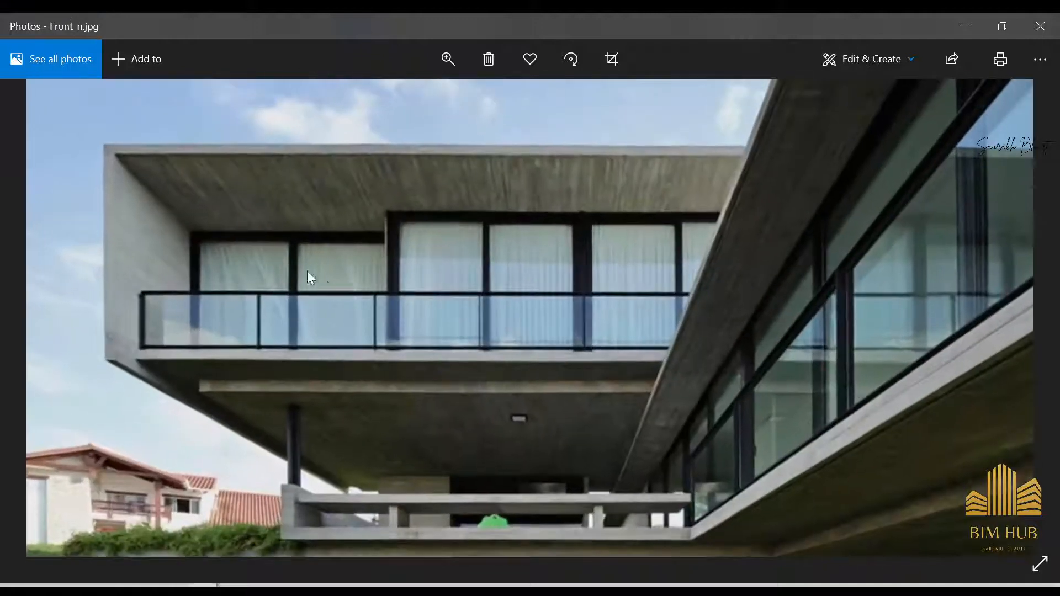
{"action": "left_click", "coordinate": [965, 26]}
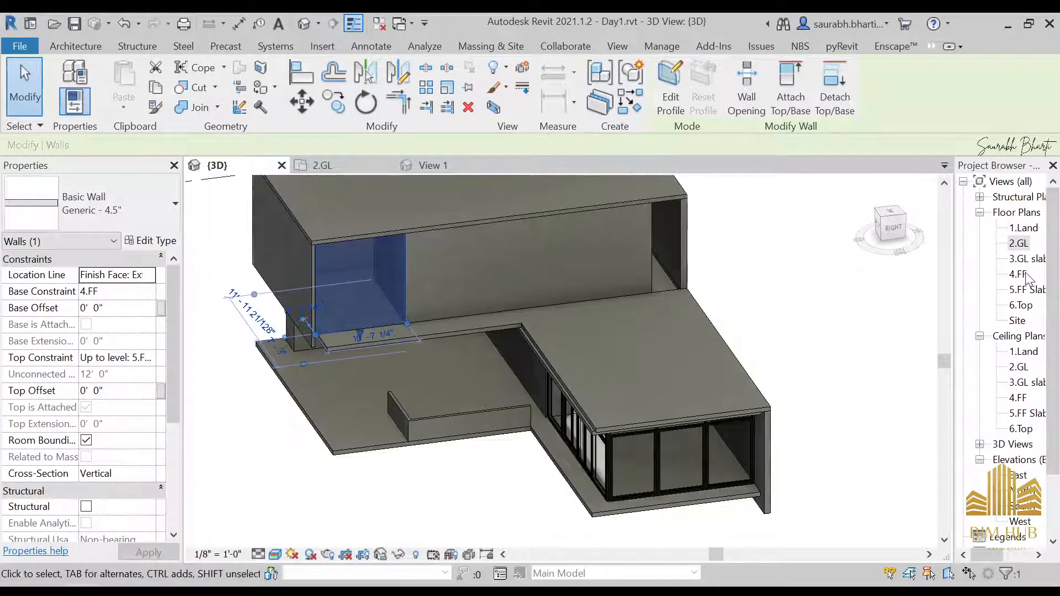
Step: Open the 4.FF floor plan and select the upper floor slab and the chain of front-corner walls to inspect them
{"action": "double_click", "coordinate": [1019, 275]}
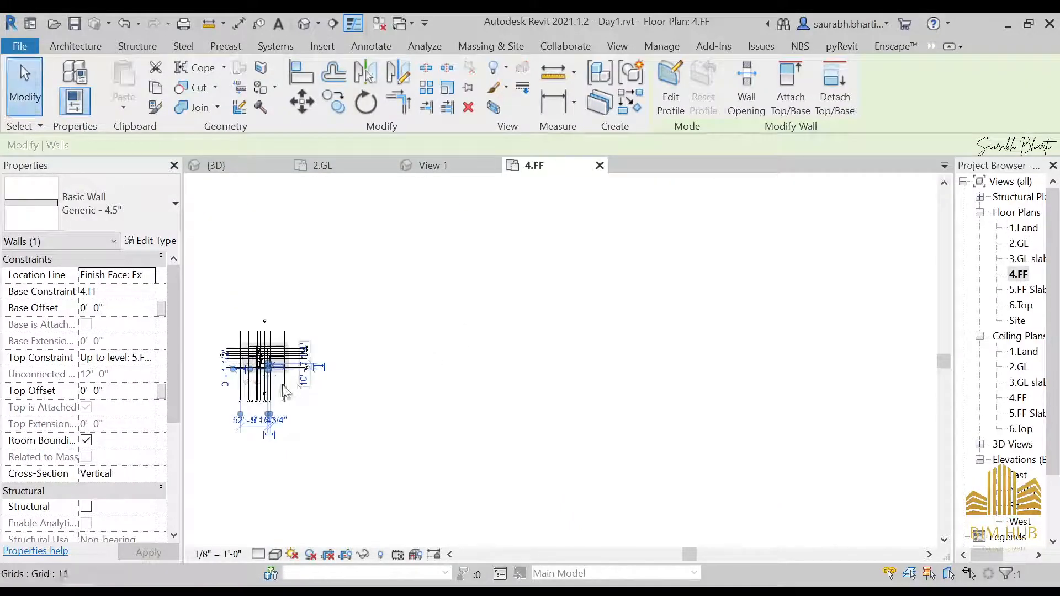
{"action": "scroll", "coordinate": [726, 363], "scroll_direction": "up", "scroll_amount": 5}
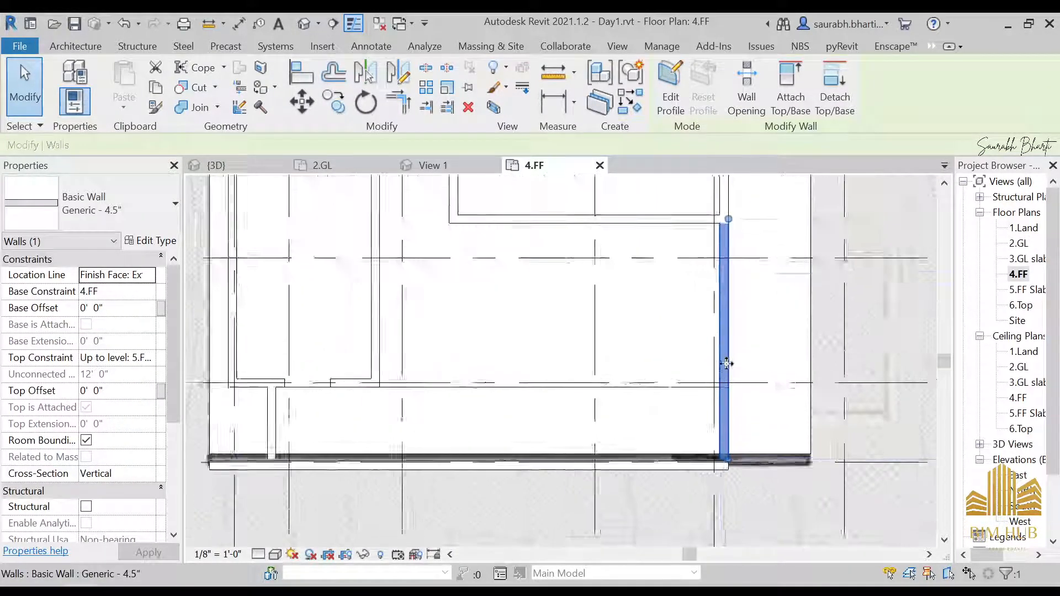
{"action": "key", "text": "Escape"}
{"action": "scroll", "coordinate": [727, 363], "scroll_direction": "up", "scroll_amount": 1}
{"action": "left_click", "coordinate": [728, 331]}
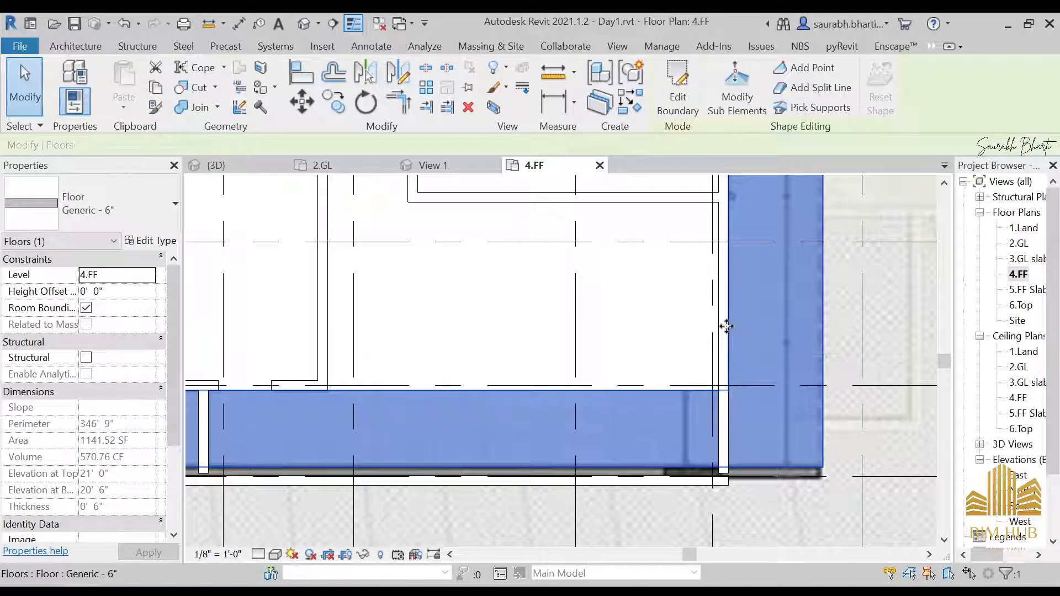
{"action": "key", "text": "Tab"}
{"action": "left_click", "coordinate": [724, 327]}
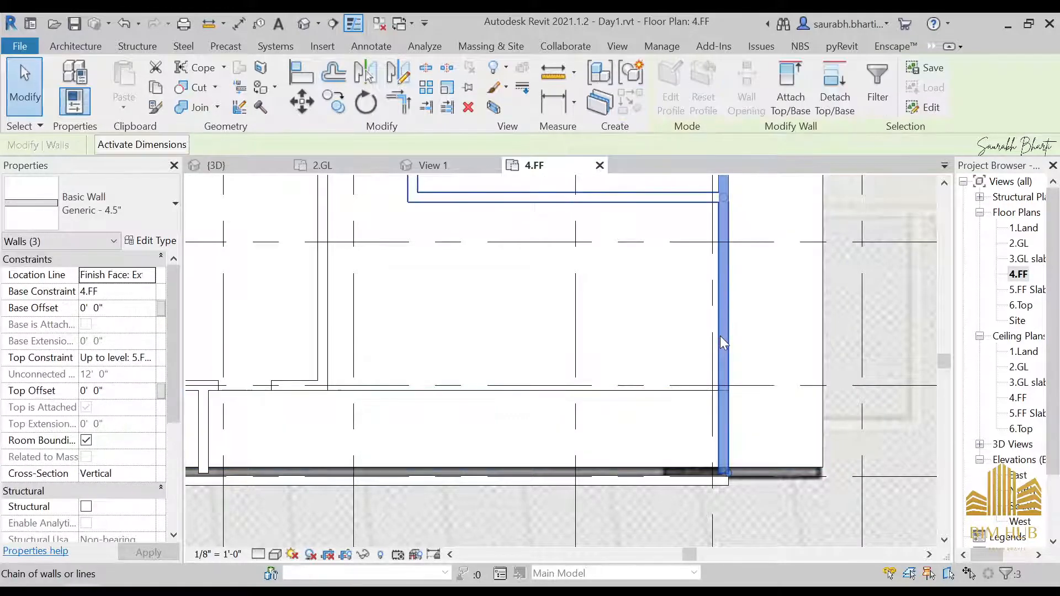
{"action": "scroll", "coordinate": [725, 398], "scroll_direction": "down", "scroll_amount": 4}
{"action": "middle_click_drag", "start_coordinate": [723, 406], "coordinate": [670, 554]}
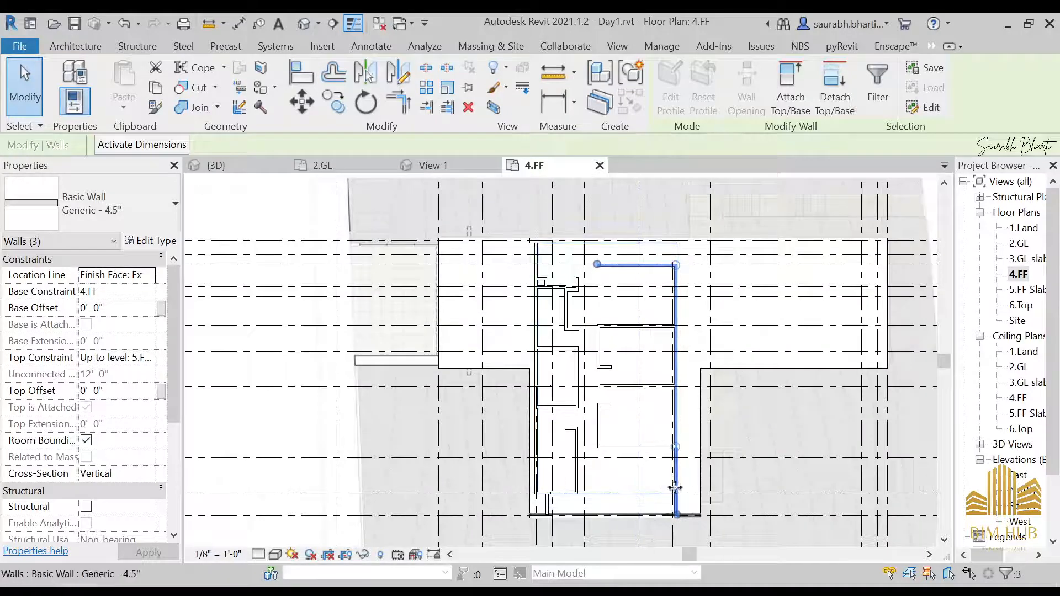
{"action": "left_click_drag", "start_coordinate": [676, 515], "coordinate": [674, 448]}
{"action": "key", "text": "Escape"}
{"action": "key", "text": "Escape"}
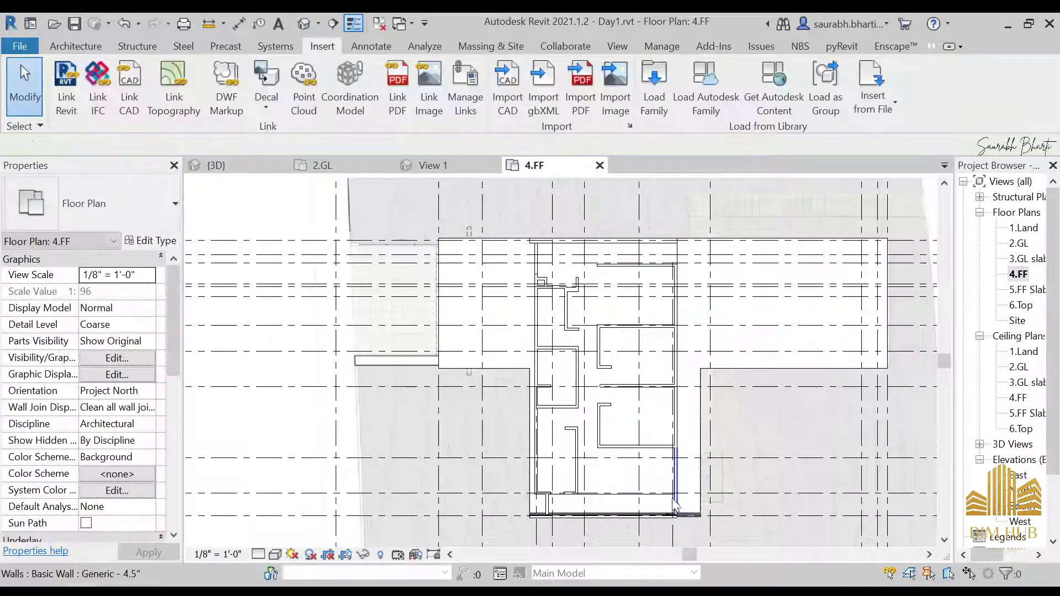
Step: Select the floor slab and the raster plan underlay near the front wall of the 4.FF plan to check them
{"action": "scroll", "coordinate": [679, 489], "scroll_direction": "up", "scroll_amount": 2}
{"action": "left_click", "coordinate": [674, 487]}
{"action": "key", "text": "Escape"}
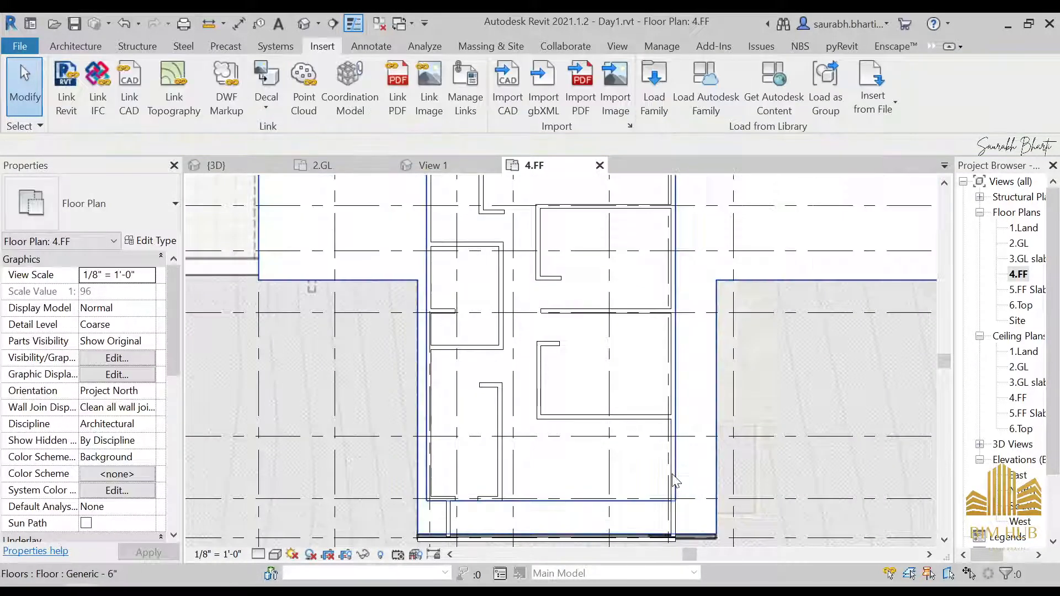
{"action": "left_click", "coordinate": [672, 473]}
{"action": "key", "text": "Escape"}
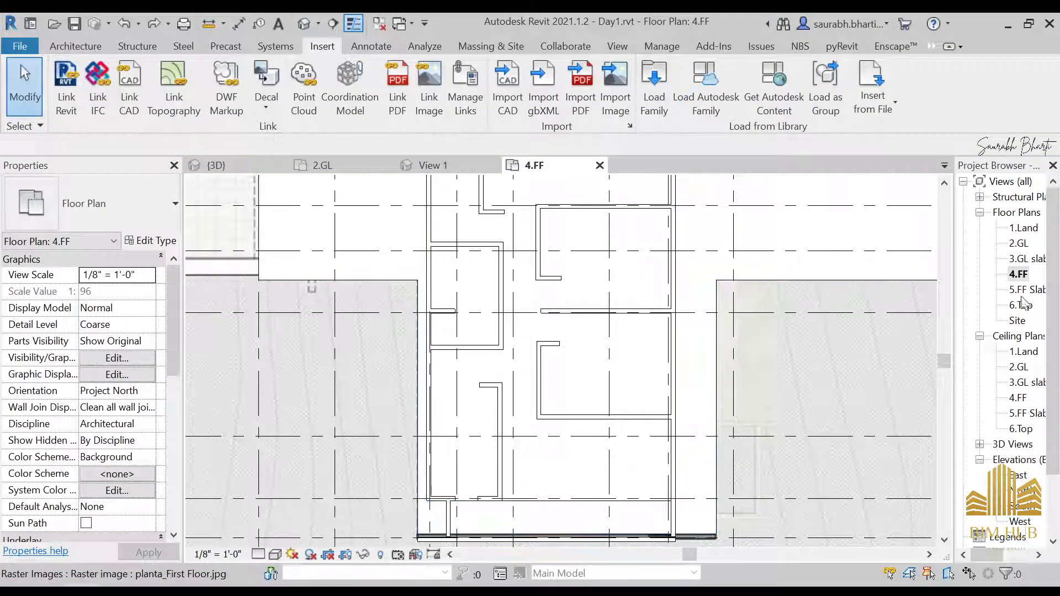
Step: Open the 3.GL slab plan and select the front-corner wall to inspect its dimensions
{"action": "double_click", "coordinate": [1022, 260]}
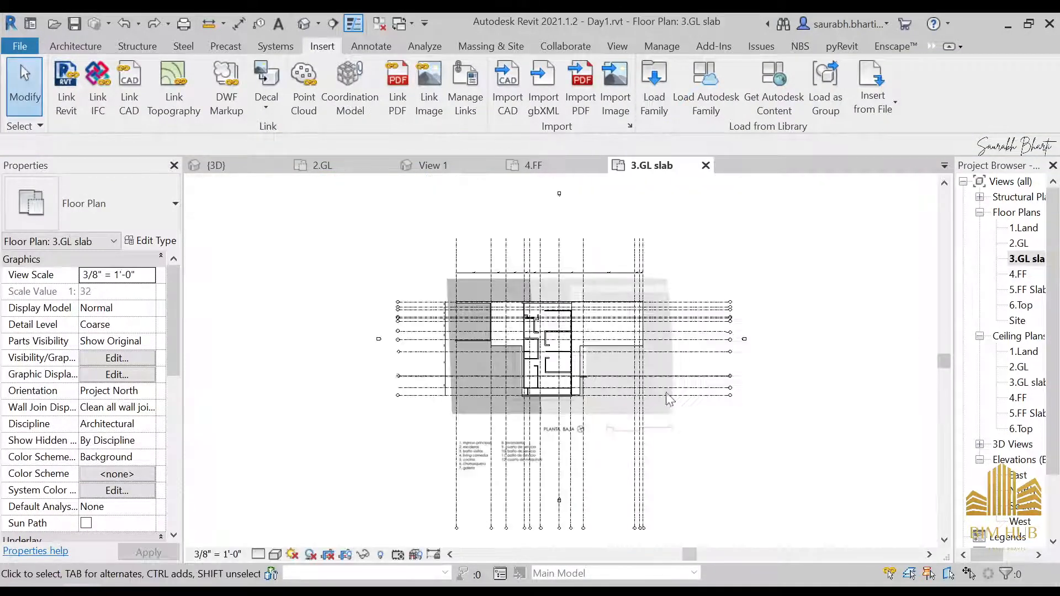
{"action": "scroll", "coordinate": [539, 373], "scroll_direction": "up", "scroll_amount": 3}
{"action": "scroll", "coordinate": [478, 364], "scroll_direction": "up", "scroll_amount": 3}
{"action": "left_click", "coordinate": [508, 356]}
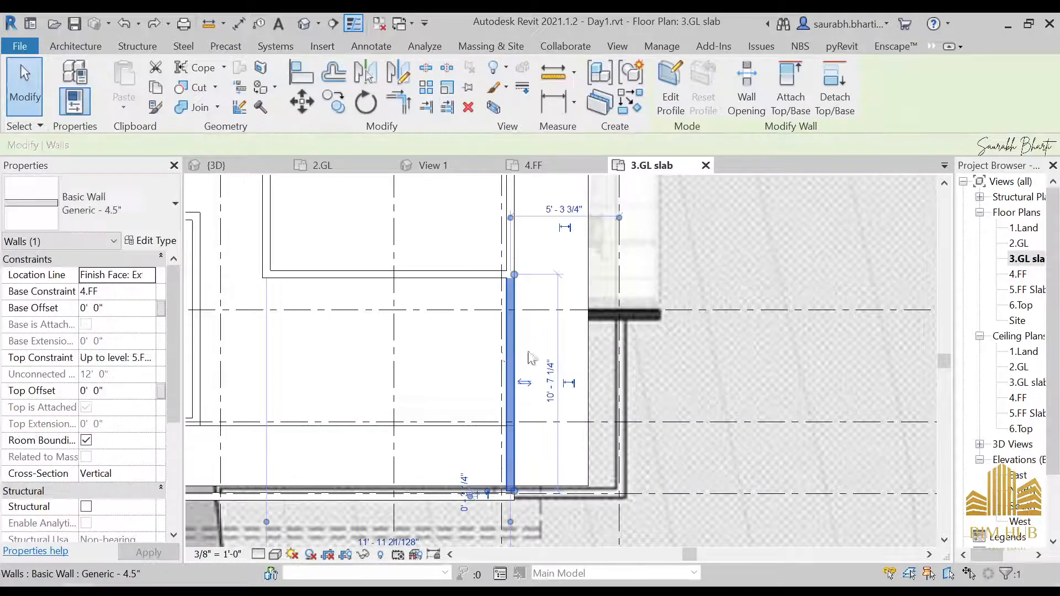
{"action": "scroll", "coordinate": [528, 354], "scroll_direction": "down", "scroll_amount": 3}
{"action": "middle_click_drag", "start_coordinate": [537, 375], "coordinate": [689, 403]}
{"action": "scroll", "coordinate": [621, 380], "scroll_direction": "up", "scroll_amount": 3}
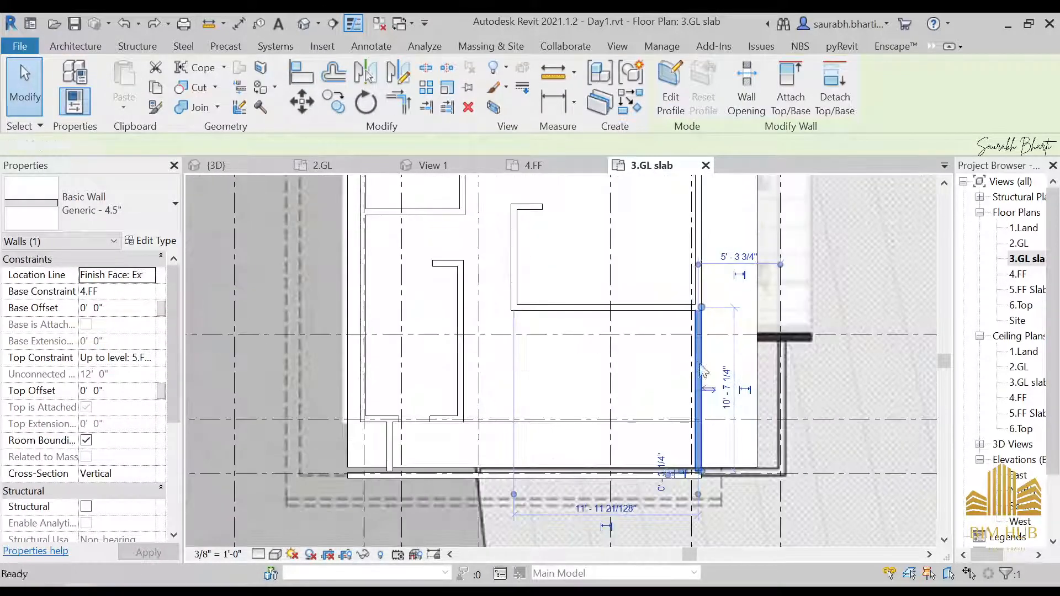
{"action": "key", "text": "Escape"}
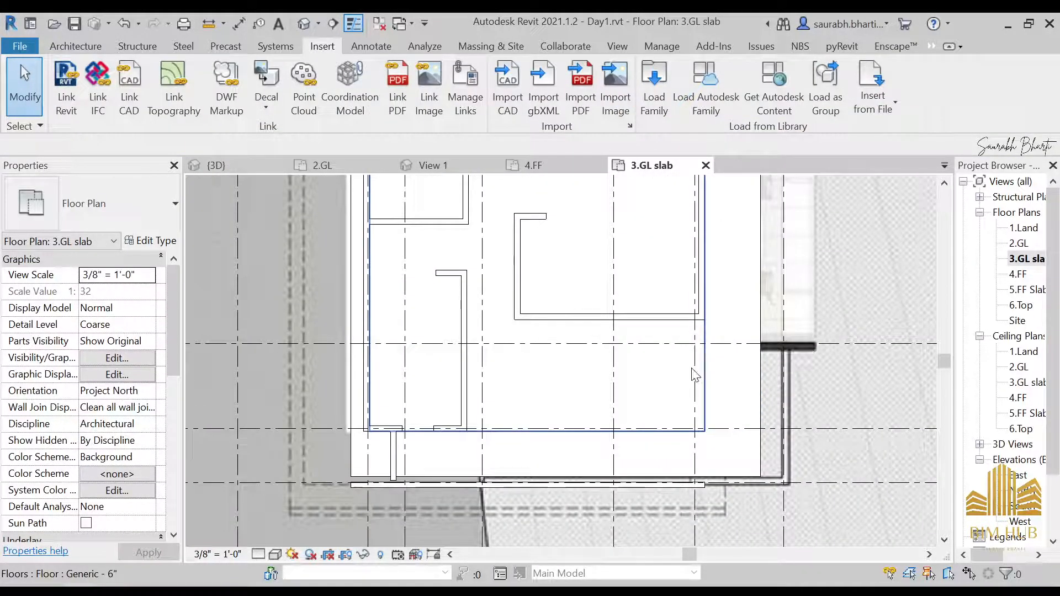
Step: Temporarily hide the upper floor slab in the 3.GL slab plan and pan around the front rooms
{"action": "left_click", "coordinate": [729, 417]}
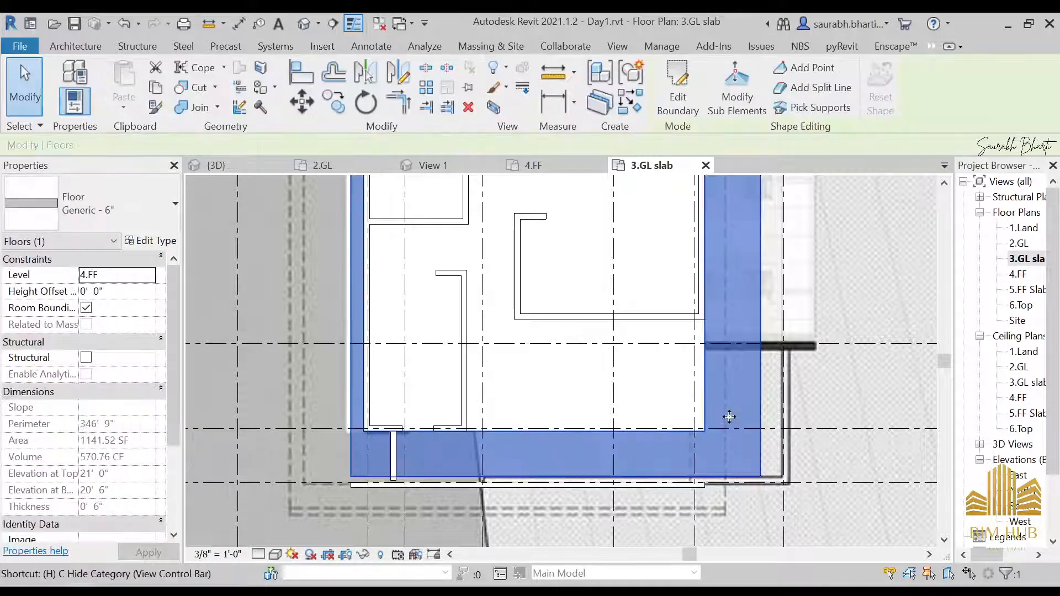
{"action": "key", "text": "h"}
{"action": "left_click", "coordinate": [687, 360]}
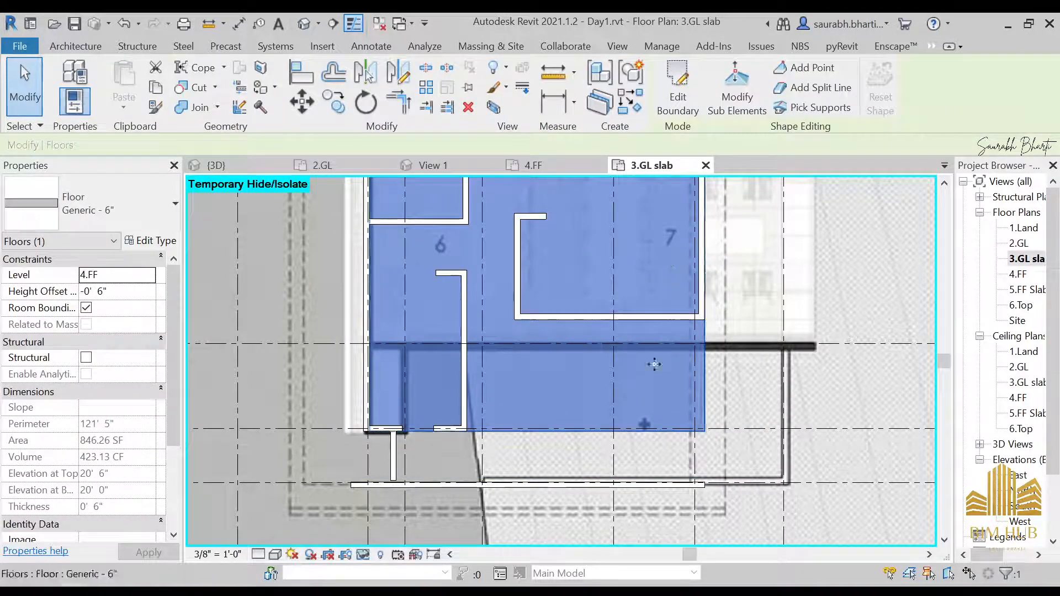
{"action": "key", "text": "Escape"}
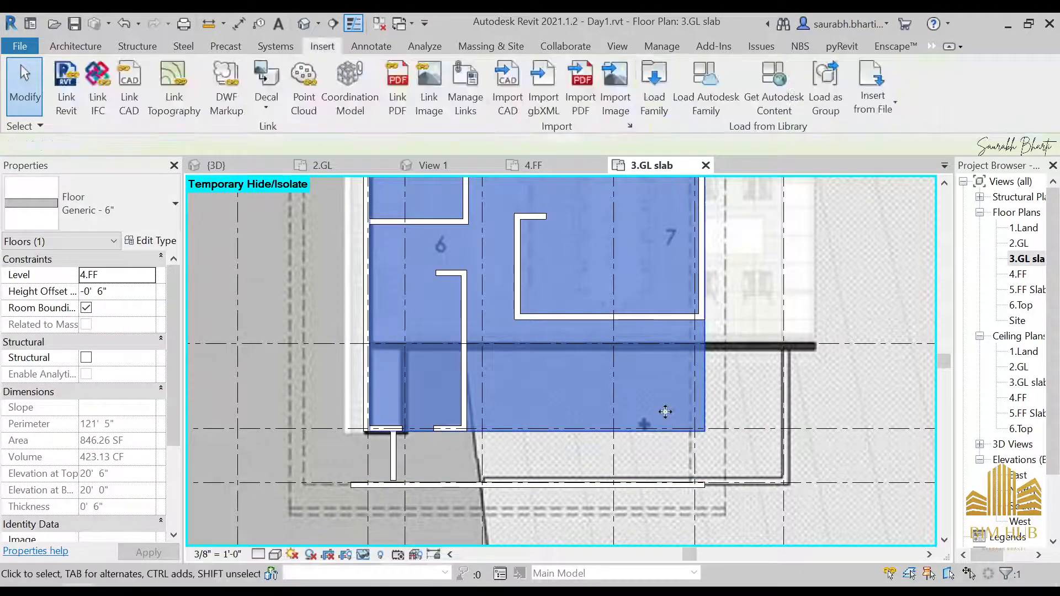
{"action": "middle_click_drag", "start_coordinate": [559, 384], "coordinate": [573, 390]}
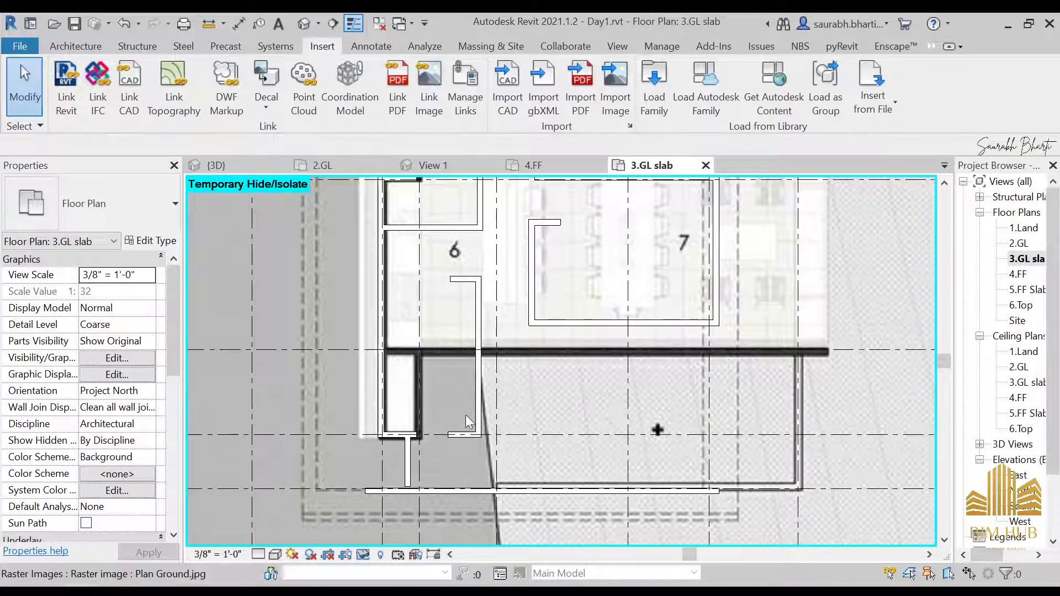
{"action": "scroll", "coordinate": [657, 425], "scroll_direction": "down", "scroll_amount": 5}
{"action": "middle_click_drag", "start_coordinate": [678, 463], "coordinate": [647, 490]}
{"action": "scroll", "coordinate": [642, 357], "scroll_direction": "up", "scroll_amount": 4}
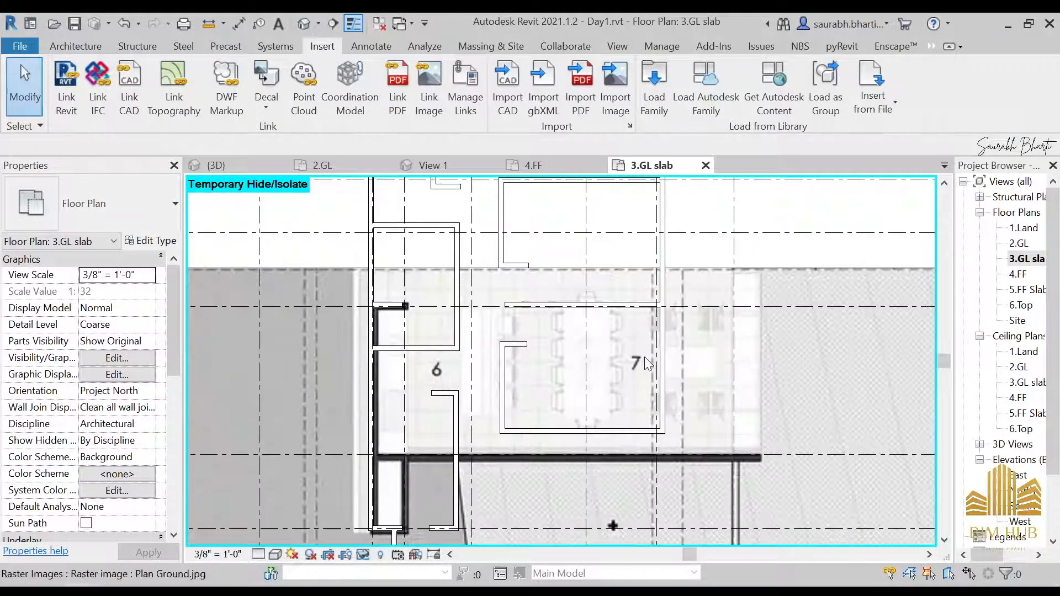
{"action": "key", "text": "g"}
{"action": "key", "text": "r"}
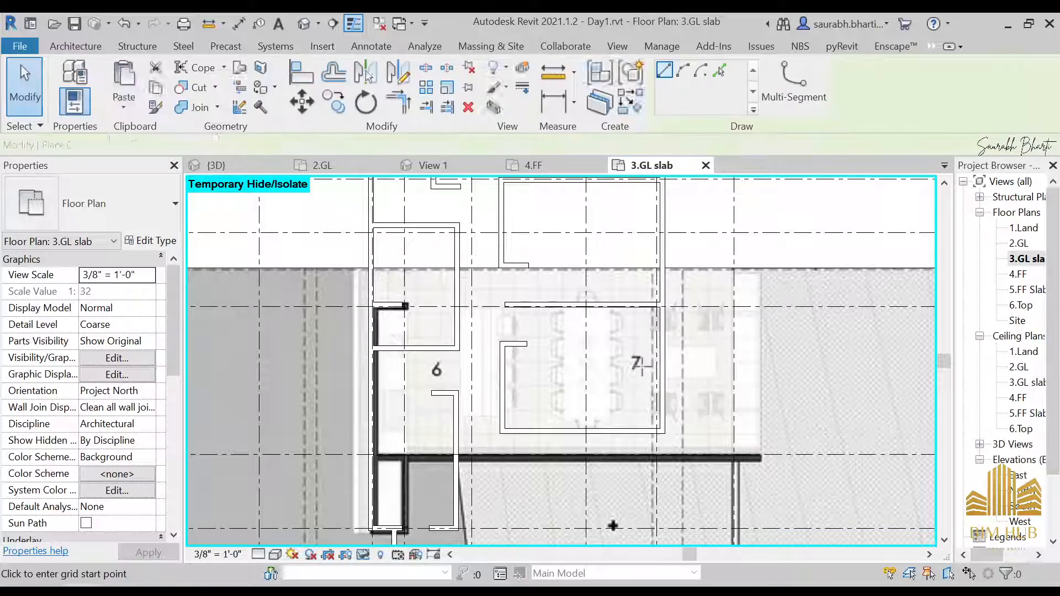
{"action": "key", "text": "Escape"}
{"action": "key", "text": "Escape"}
Step: Reset the temporary hide and open the 4.FF floor plan at the front rooms
{"action": "key", "text": "h"}
{"action": "key", "text": "r"}
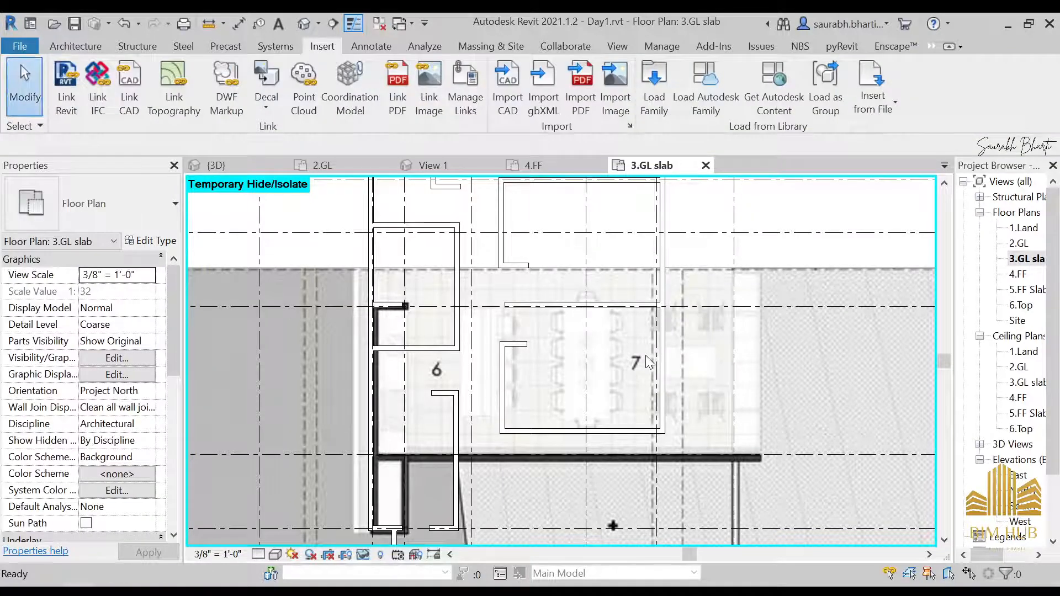
{"action": "scroll", "coordinate": [656, 357], "scroll_direction": "down", "scroll_amount": 4}
{"action": "double_click", "coordinate": [1018, 274]}
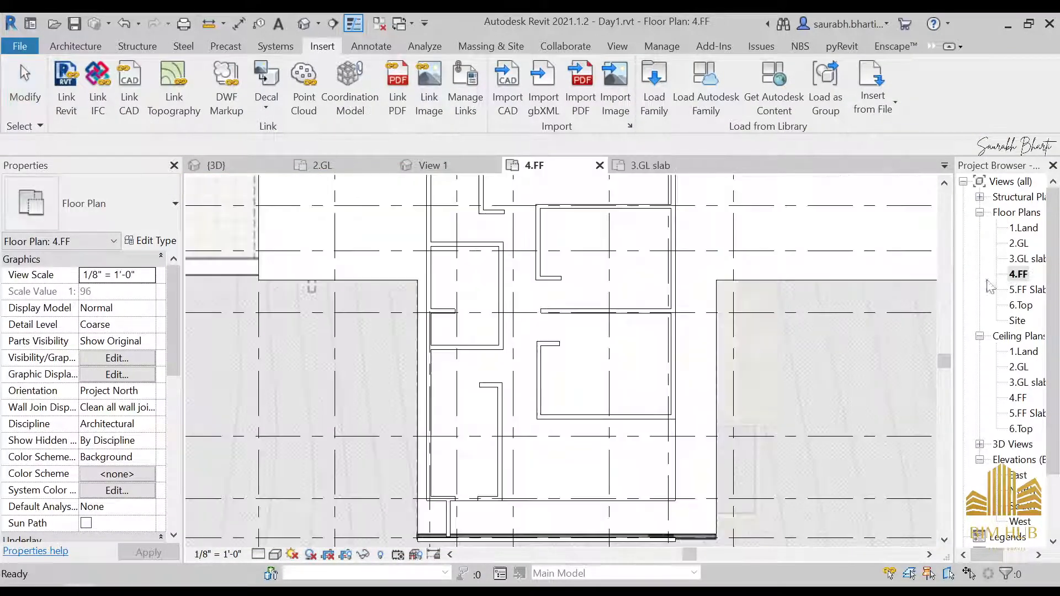
{"action": "middle_click_drag", "start_coordinate": [587, 513], "coordinate": [579, 386]}
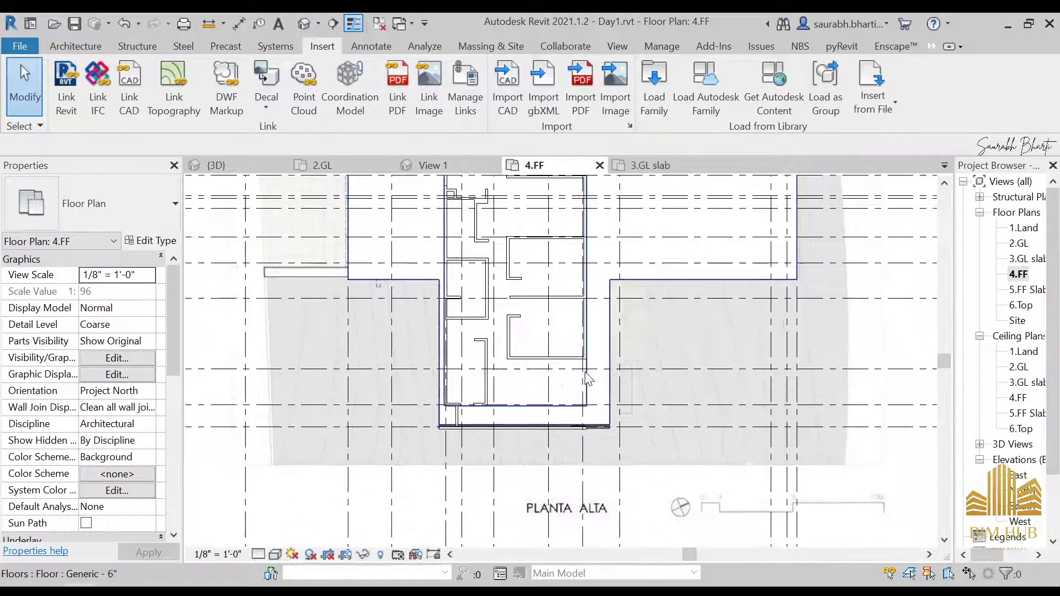
Step: Temporarily hide the upper floor slab in the 4.FF plan and zoom into rooms 8, 9 and 10
{"action": "left_click", "coordinate": [603, 360]}
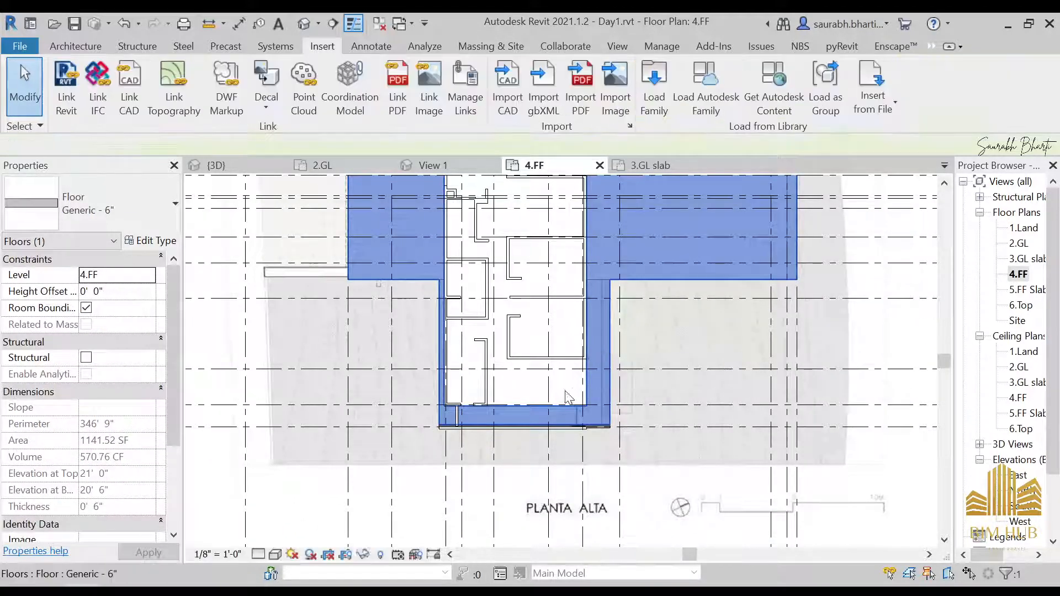
{"action": "key", "text": "h"}
{"action": "key", "text": "h"}
{"action": "left_click", "coordinate": [587, 396]}
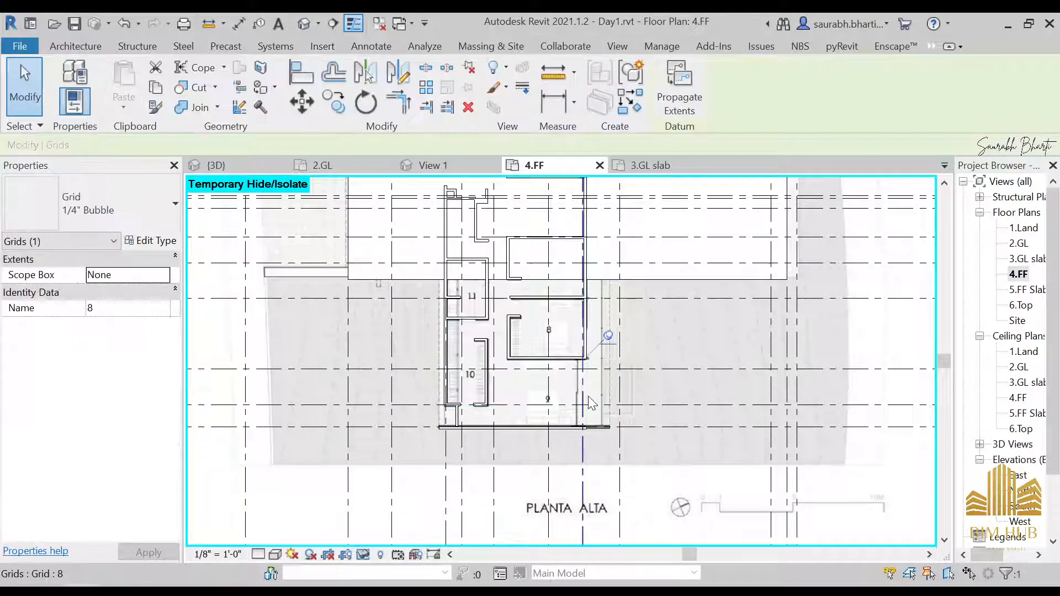
{"action": "left_click", "coordinate": [716, 242]}
{"action": "key", "text": "h"}
{"action": "key", "text": "h"}
{"action": "scroll", "coordinate": [558, 353], "scroll_direction": "up", "scroll_amount": 3}
{"action": "middle_click_drag", "start_coordinate": [627, 448], "coordinate": [706, 397]}
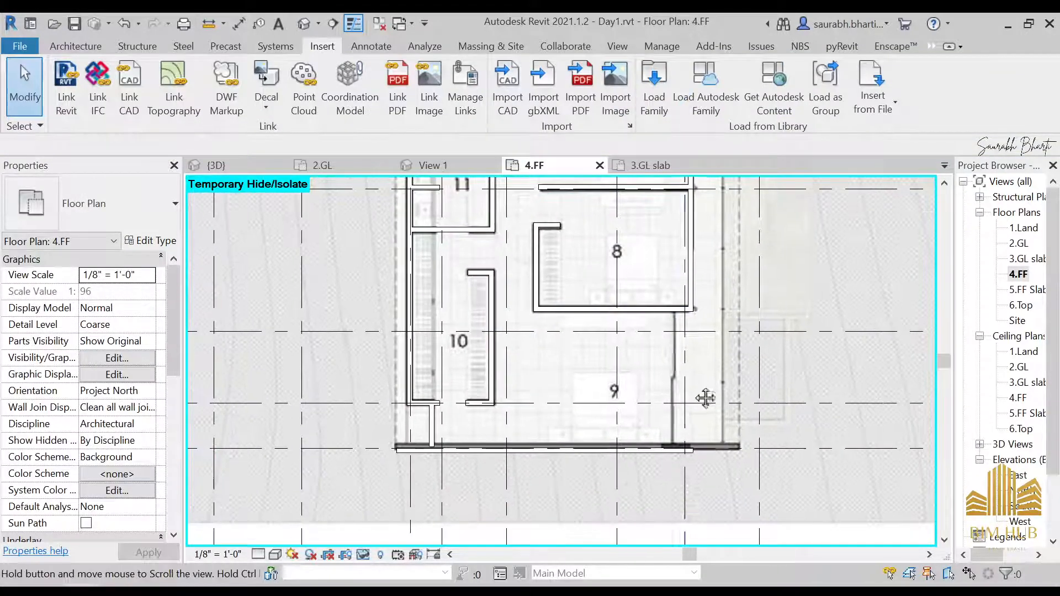
Step: Draw a vertical Generic - 4.5" wall about 10'-7" long from room 8's wall down to the front wall beside room 9
{"action": "scroll", "coordinate": [666, 301], "scroll_direction": "up", "scroll_amount": 2}
{"action": "key", "text": "w"}
{"action": "key", "text": "a"}
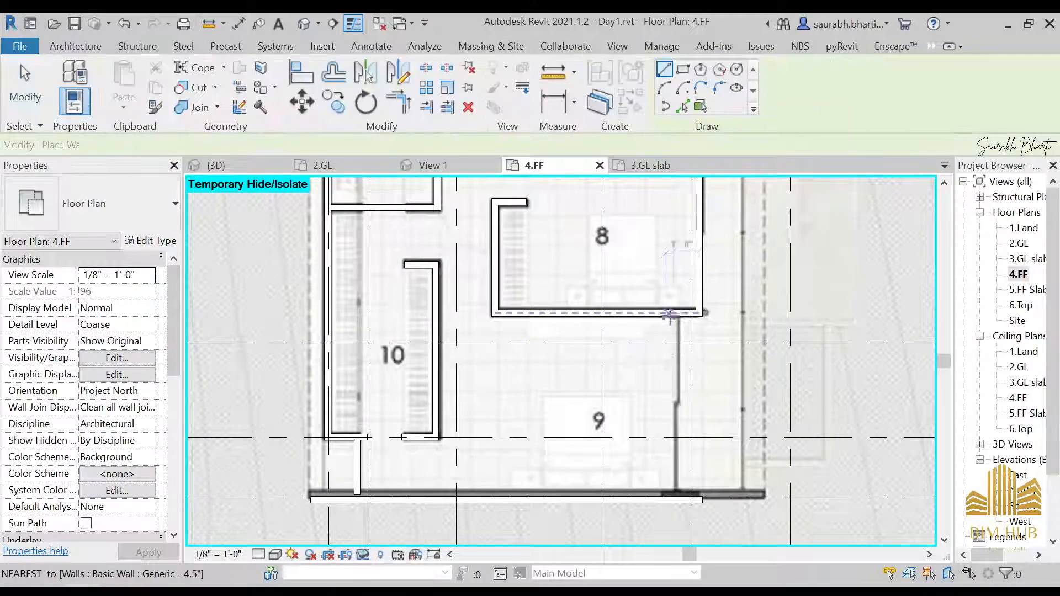
{"action": "left_click", "coordinate": [138, 204]}
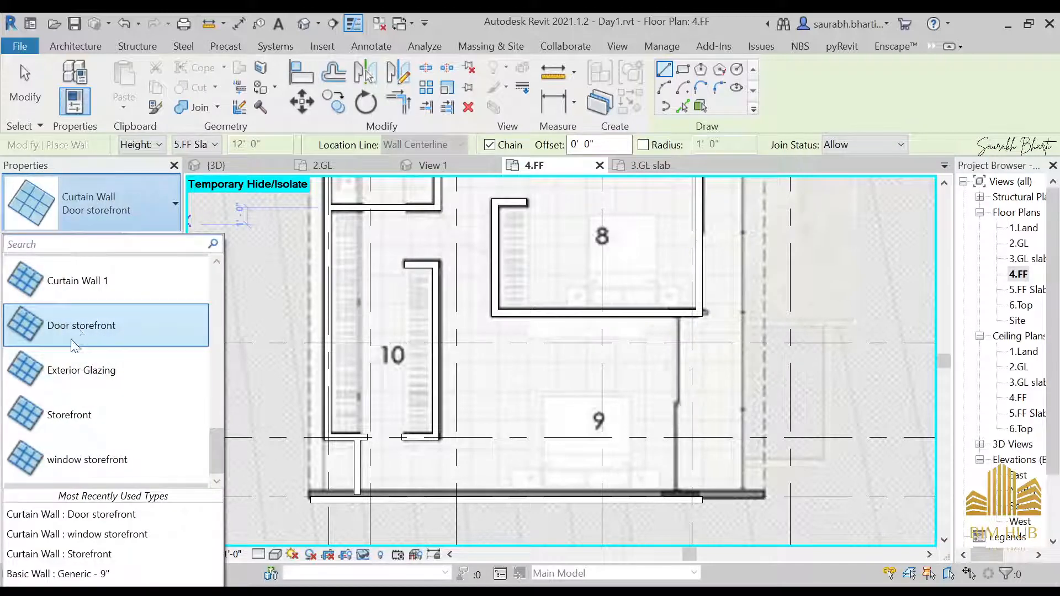
{"action": "scroll", "coordinate": [105, 354], "scroll_direction": "up", "scroll_amount": 3}
{"action": "scroll", "coordinate": [109, 401], "scroll_direction": "up", "scroll_amount": 4}
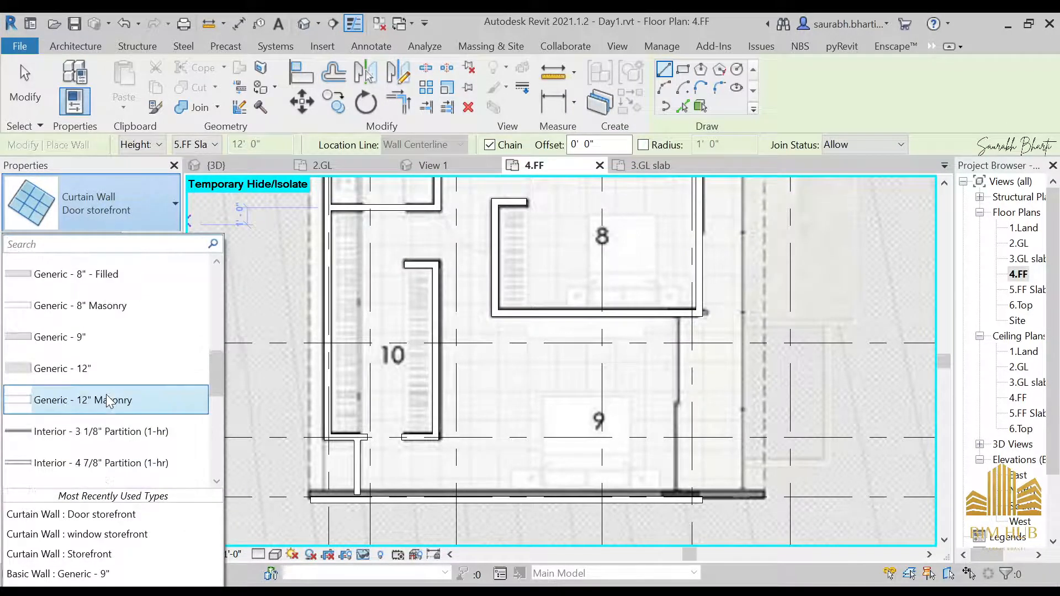
{"action": "scroll", "coordinate": [98, 353], "scroll_direction": "up", "scroll_amount": 3}
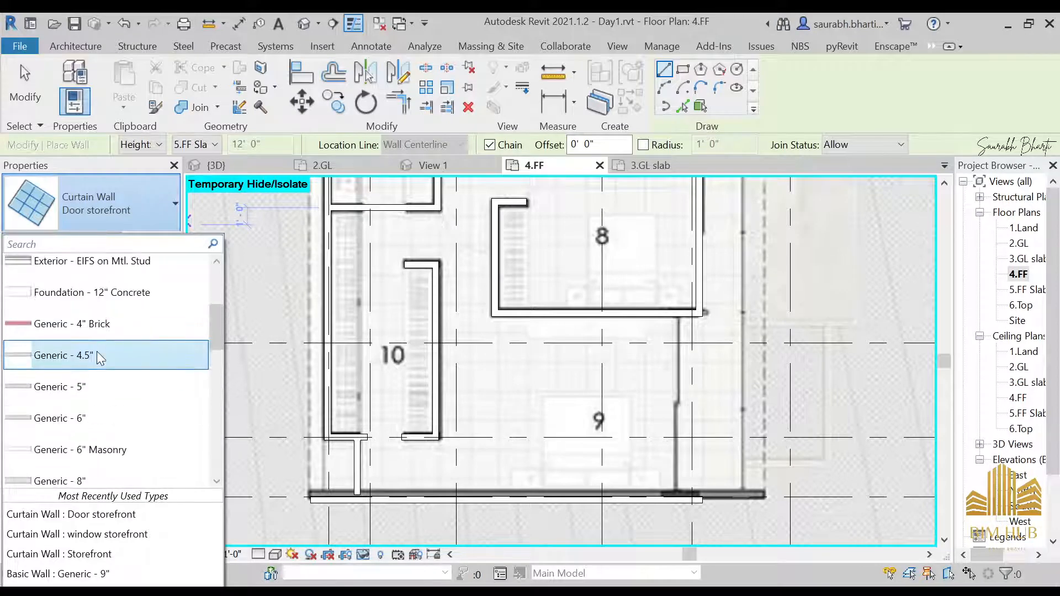
{"action": "left_click", "coordinate": [97, 351]}
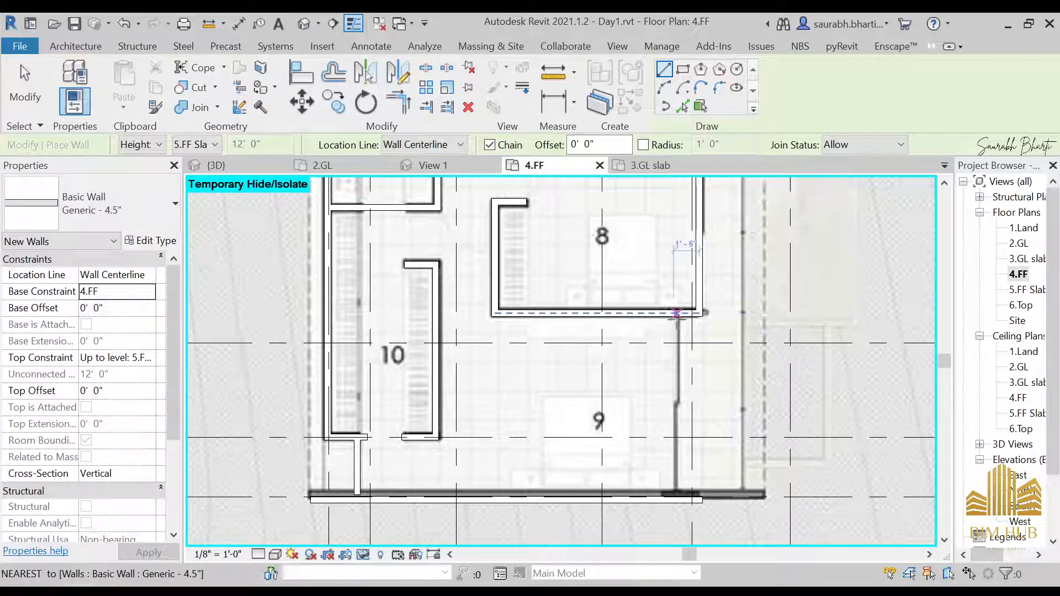
{"action": "left_click", "coordinate": [676, 493]}
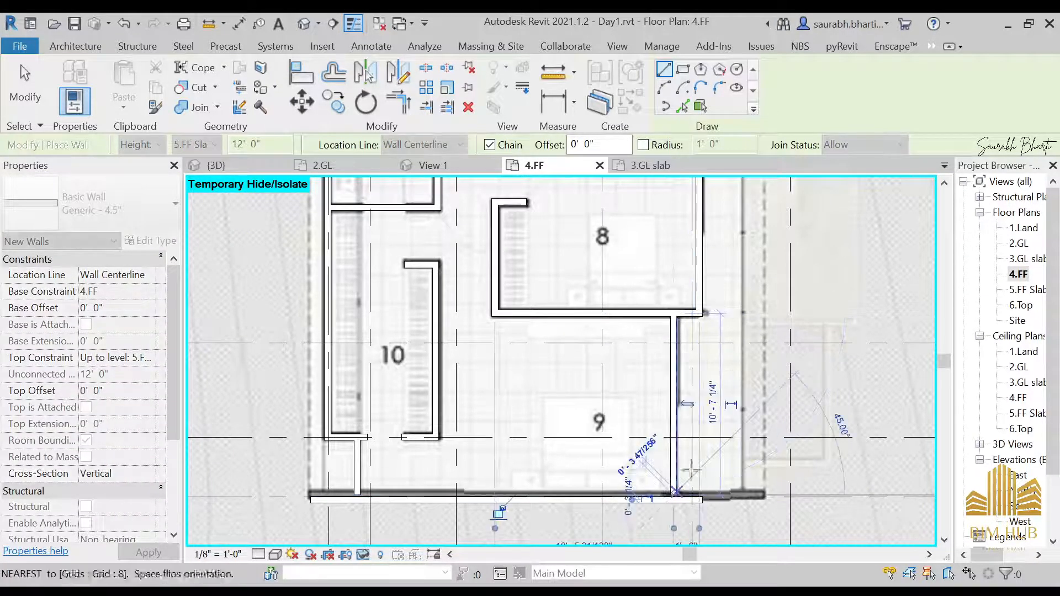
{"action": "key", "text": "Escape"}
{"action": "middle_click_drag", "start_coordinate": [720, 387], "coordinate": [537, 476]}
{"action": "key", "text": "Escape"}
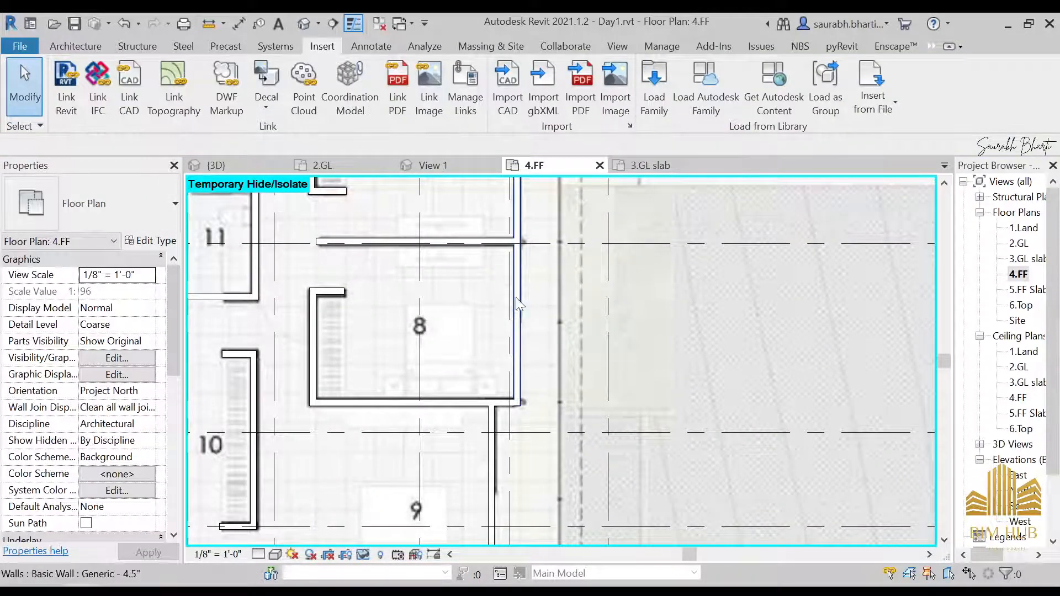
Step: Open the default 3D view and orbit around the new upper-level wall to inspect it
{"action": "middle_click_drag", "start_coordinate": [518, 303], "coordinate": [557, 417]}
{"action": "left_click", "coordinate": [304, 23]}
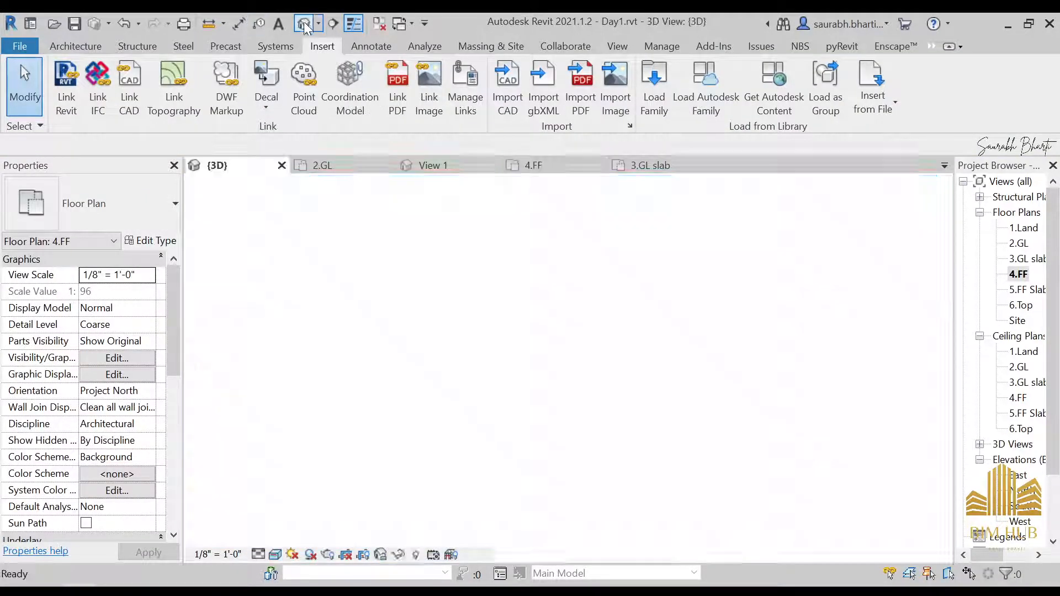
{"action": "scroll", "coordinate": [502, 351], "scroll_direction": "down", "scroll_amount": 3}
{"action": "middle_click_drag", "start_coordinate": [504, 313], "coordinate": [591, 359], "text": "shift"}
{"action": "middle_click_drag", "start_coordinate": [591, 359], "coordinate": [734, 439]}
{"action": "middle_click_drag", "start_coordinate": [643, 387], "coordinate": [677, 383], "text": "shift"}
{"action": "scroll", "coordinate": [585, 357], "scroll_direction": "up", "scroll_amount": 4}
{"action": "middle_click_drag", "start_coordinate": [581, 357], "coordinate": [504, 397], "text": "shift"}
{"action": "scroll", "coordinate": [548, 390], "scroll_direction": "up", "scroll_amount": 2}
{"action": "scroll", "coordinate": [505, 397], "scroll_direction": "up", "scroll_amount": 2}
{"action": "left_click", "coordinate": [553, 348]}
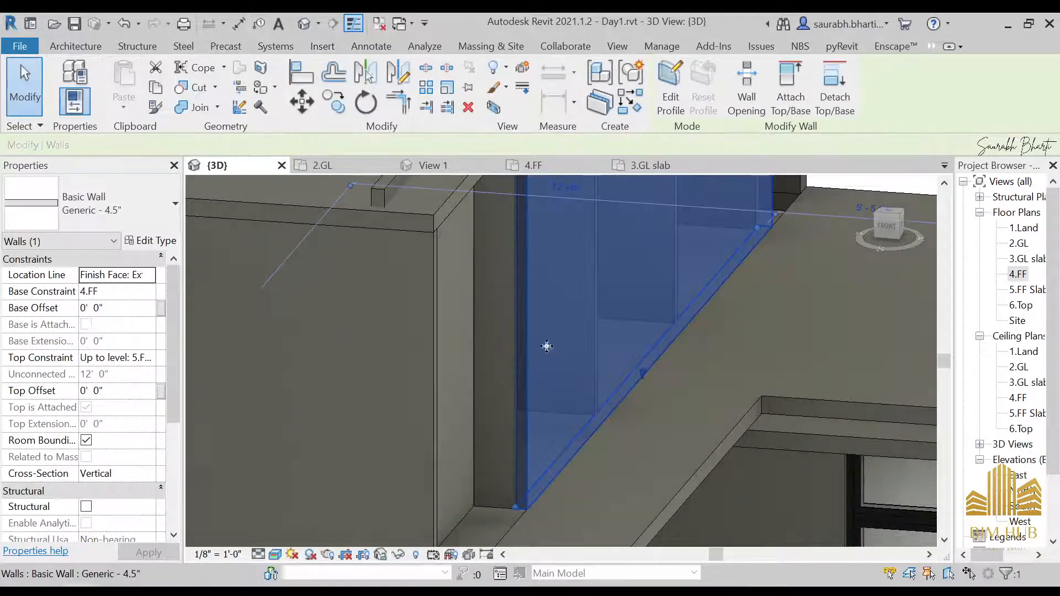
{"action": "middle_click_drag", "start_coordinate": [544, 345], "coordinate": [569, 324], "text": "shift"}
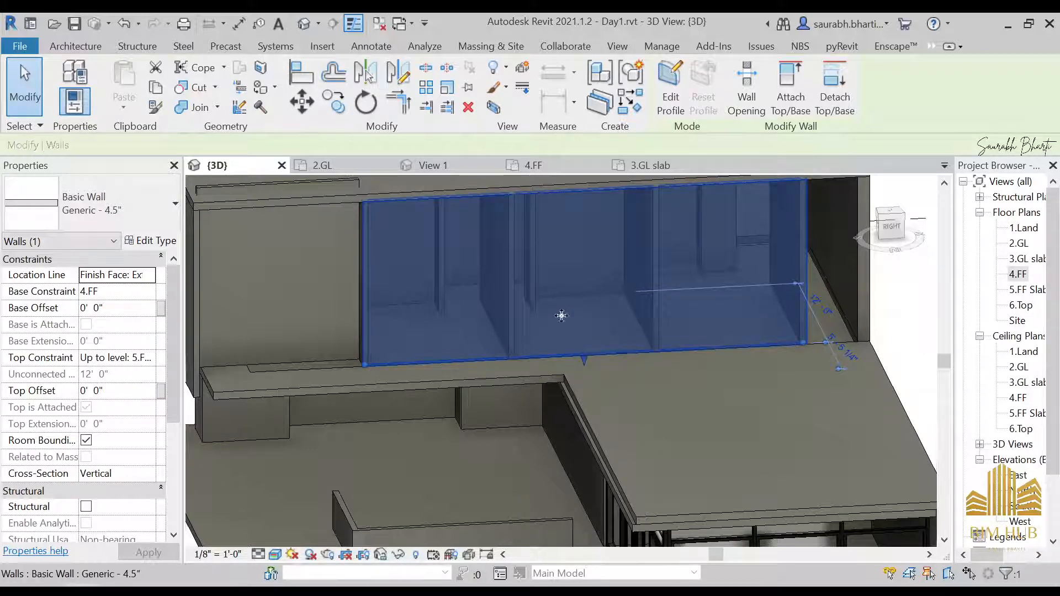
{"action": "left_click", "coordinate": [279, 317]}
Step: Switch to the Photos app and browse the house's side reference photos, then minimize it
{"action": "left_click", "coordinate": [219, 589]}
{"action": "left_click", "coordinate": [157, 501]}
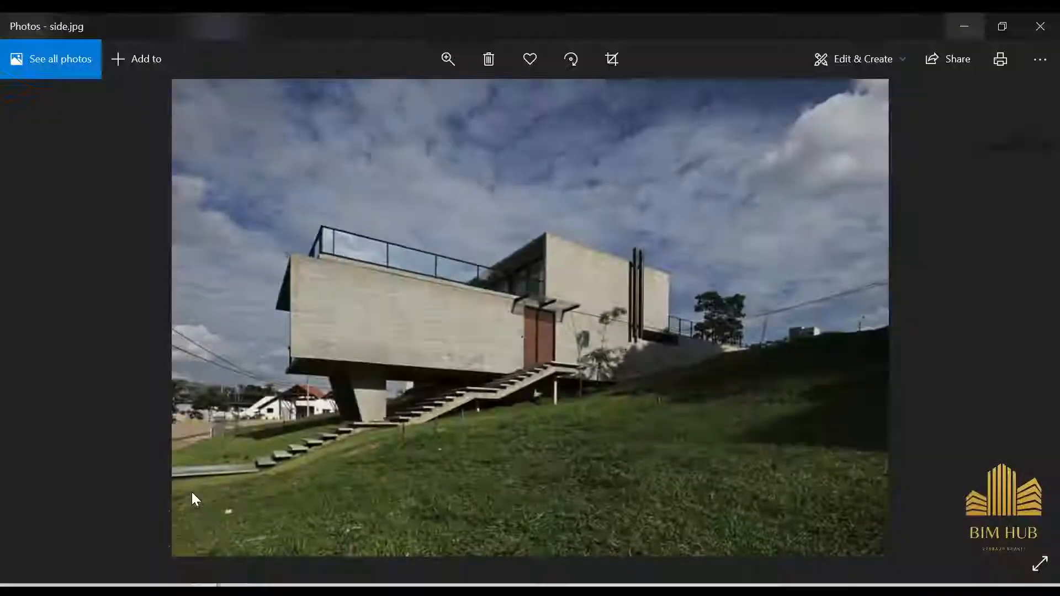
{"action": "key", "text": "Right"}
{"action": "key", "text": "Right"}
{"action": "key", "text": "Right"}
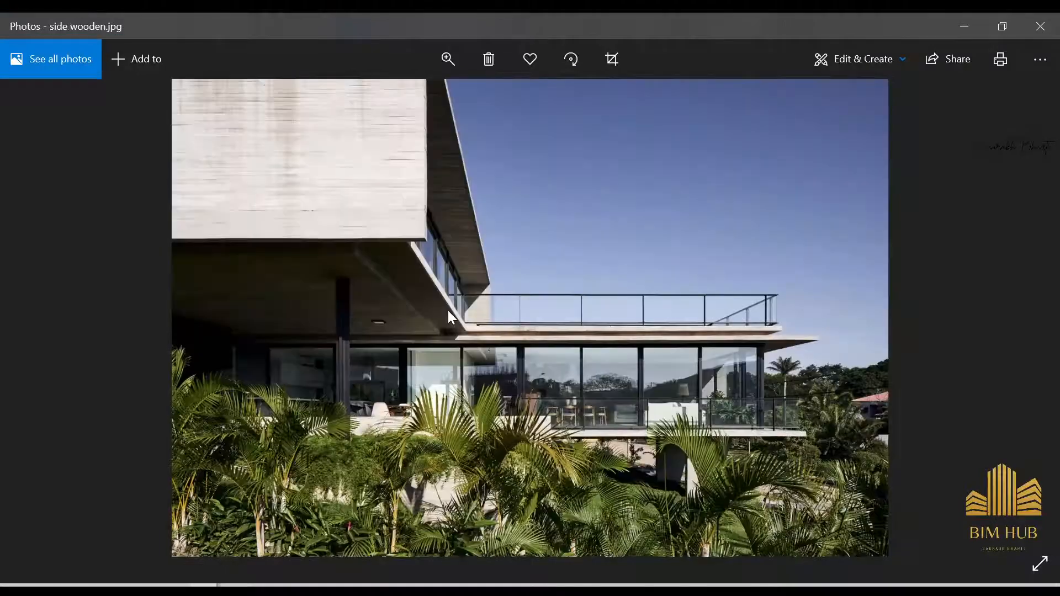
{"action": "key", "text": "Right"}
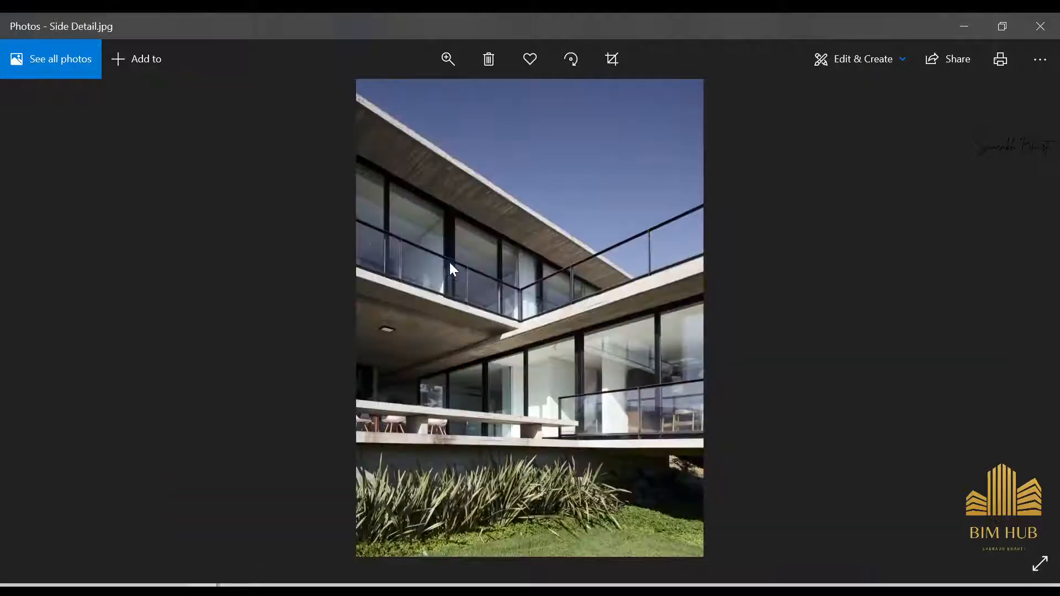
{"action": "scroll", "coordinate": [442, 264], "scroll_direction": "up", "scroll_amount": 2}
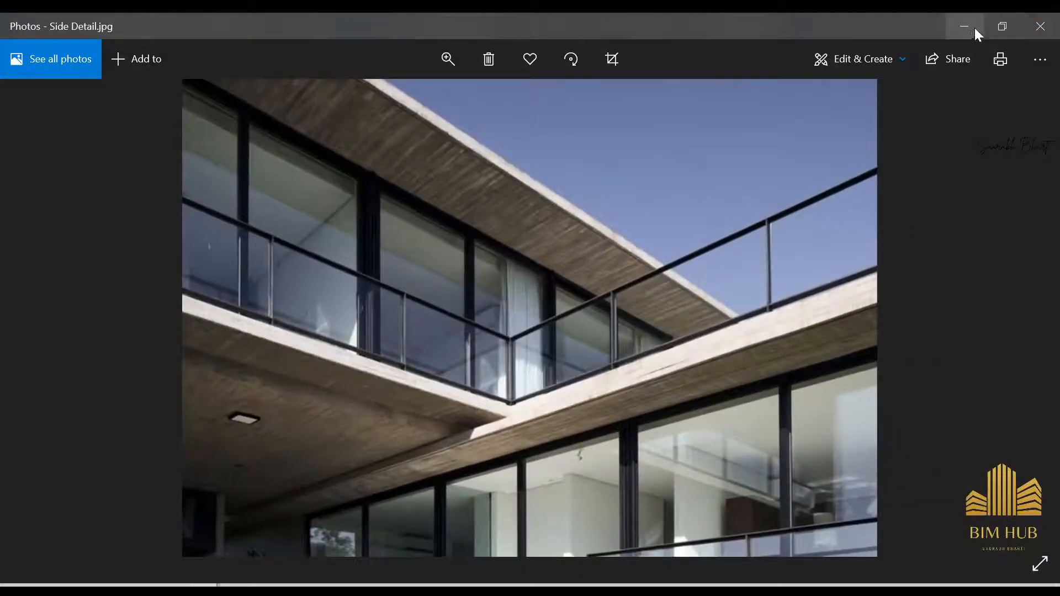
{"action": "left_click", "coordinate": [975, 29]}
Step: Open the 4.FF floor plan and start the Wall tool with the Curtain Wall: Door storefront type
{"action": "scroll", "coordinate": [736, 354], "scroll_direction": "down", "scroll_amount": 3}
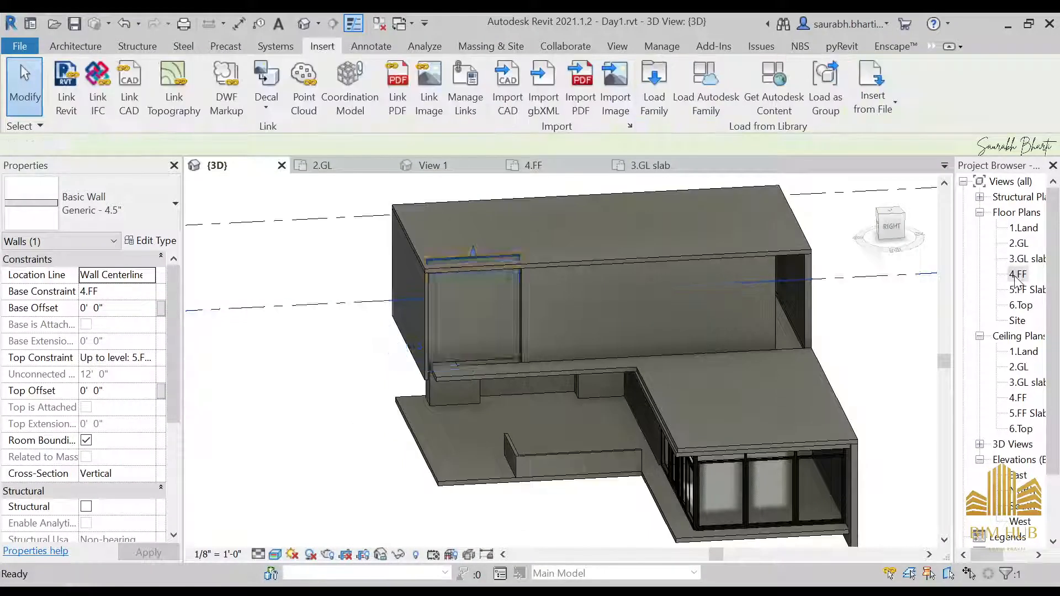
{"action": "double_click", "coordinate": [1016, 275]}
{"action": "scroll", "coordinate": [514, 342], "scroll_direction": "down", "scroll_amount": 2}
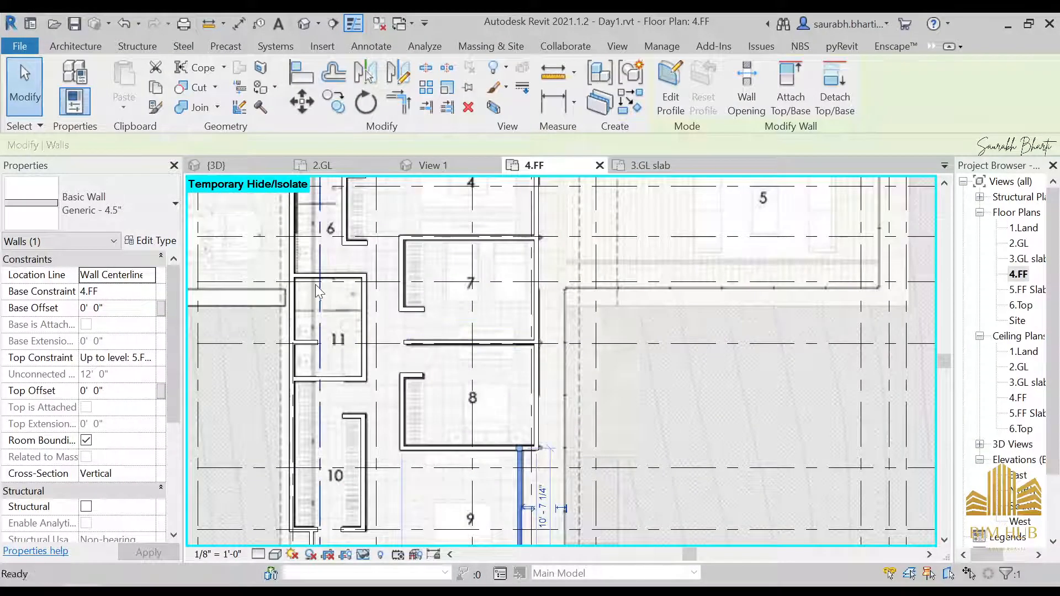
{"action": "key", "text": "w"}
{"action": "key", "text": "a"}
{"action": "left_click", "coordinate": [112, 200]}
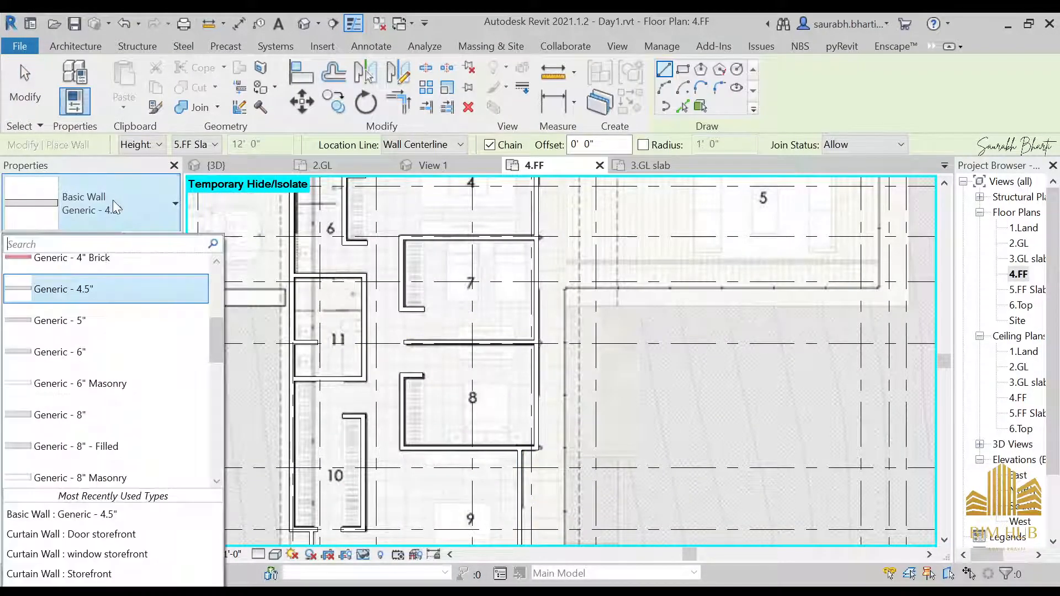
{"action": "scroll", "coordinate": [116, 354], "scroll_direction": "down", "scroll_amount": 1}
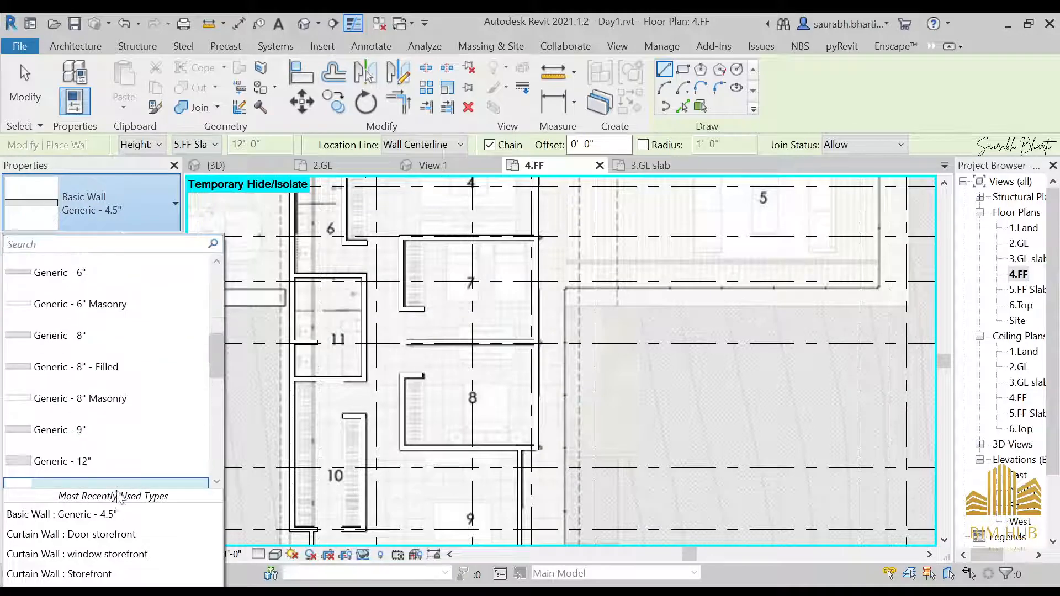
{"action": "left_click", "coordinate": [130, 535]}
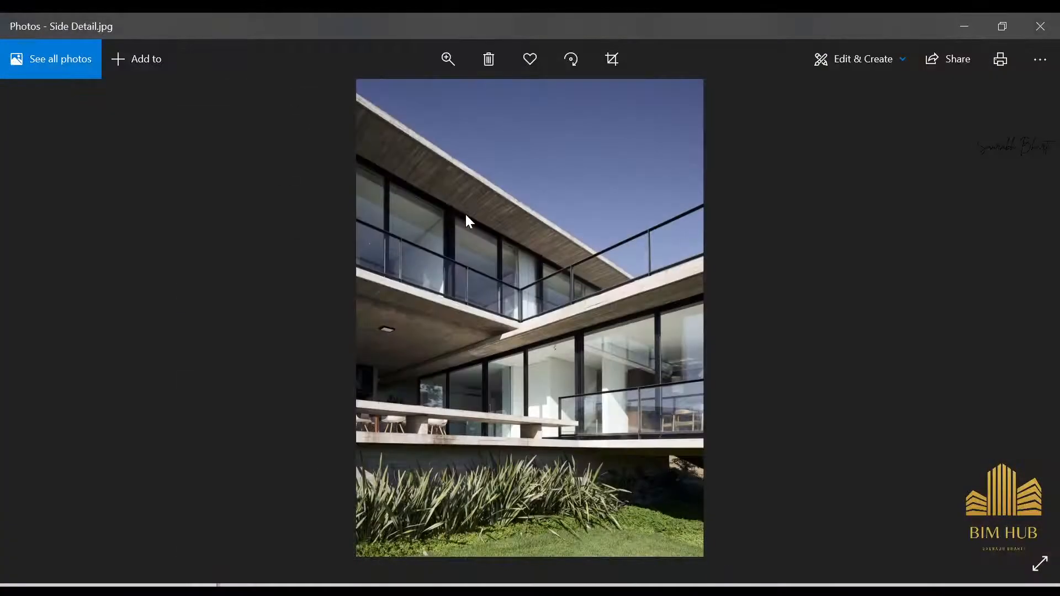
Step: Check the side detail photo again and switch the wall type to the window storefront curtain wall
{"action": "double_click", "coordinate": [412, 224]}
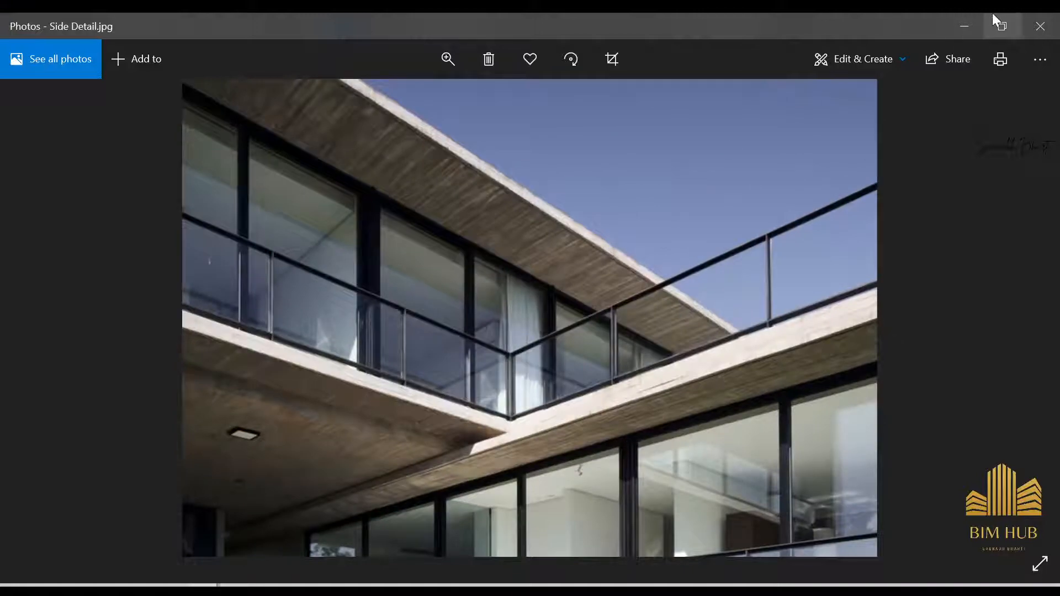
{"action": "left_click", "coordinate": [965, 26]}
{"action": "left_click", "coordinate": [108, 212]}
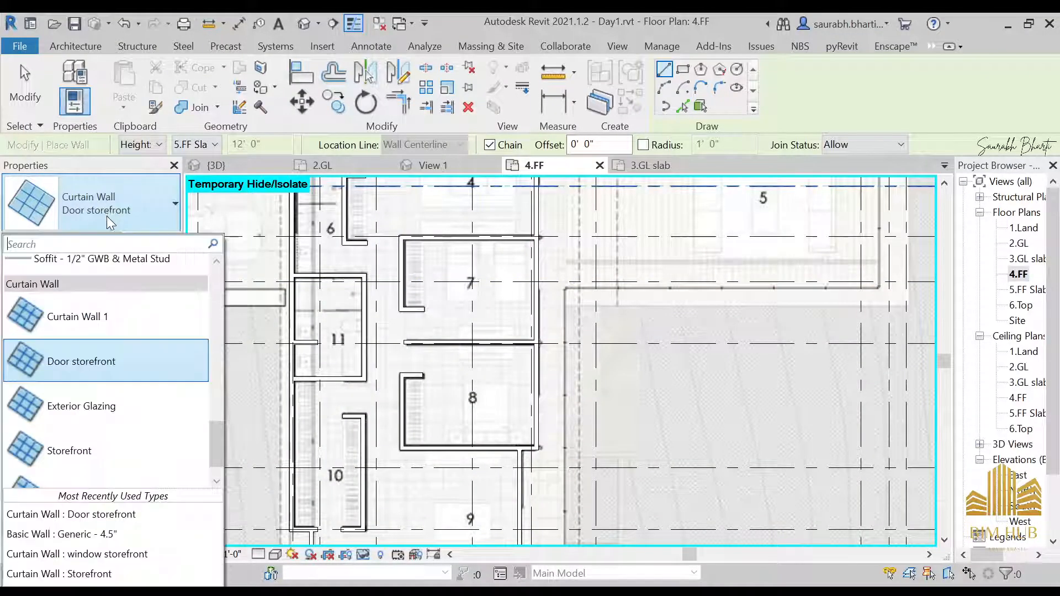
{"action": "scroll", "coordinate": [83, 442], "scroll_direction": "down", "scroll_amount": 1}
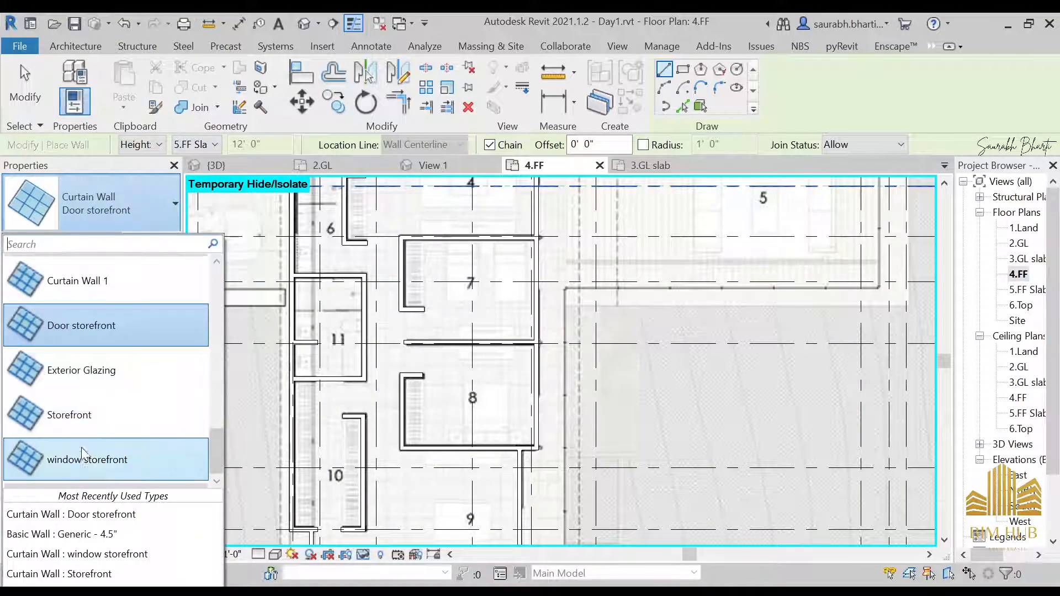
{"action": "left_click", "coordinate": [83, 456]}
Step: Duplicate the window storefront type as a new curtain wall type named Top Storefront
{"action": "left_click", "coordinate": [146, 240]}
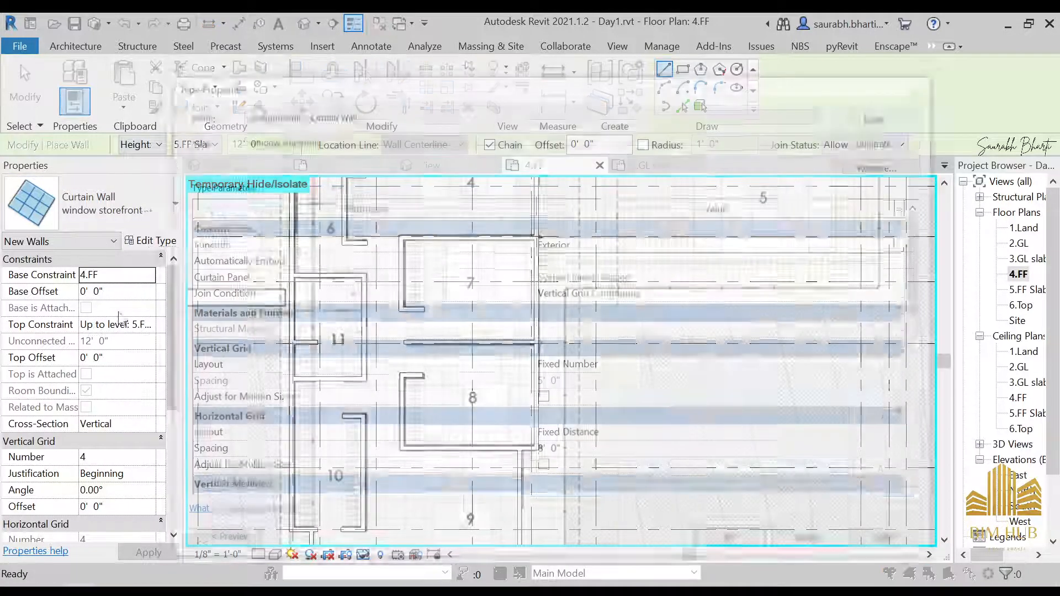
{"action": "left_click", "coordinate": [886, 140]}
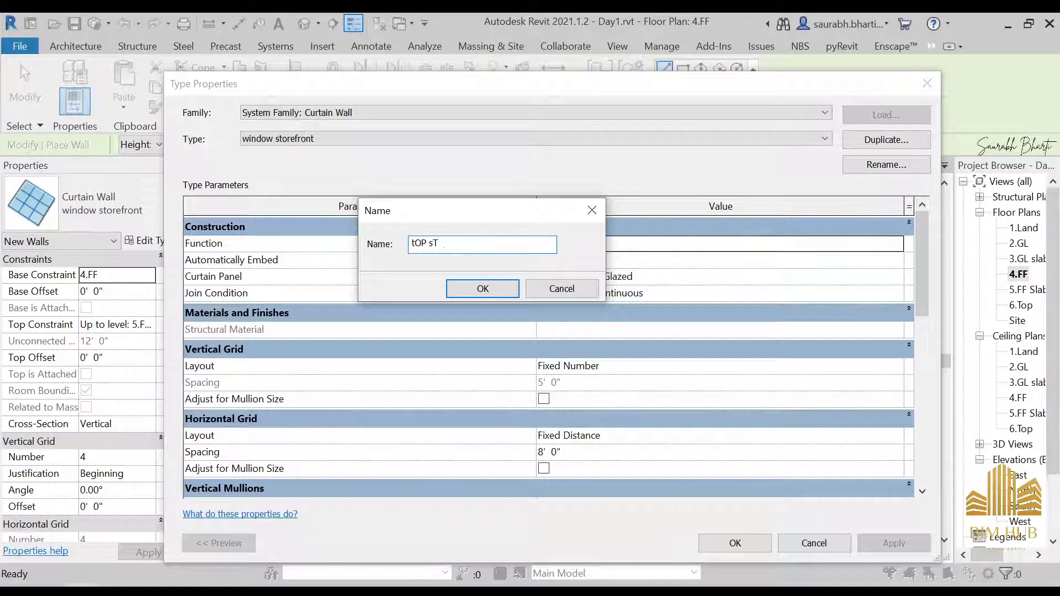
{"action": "key", "text": "BackSpace"}
{"action": "key", "text": "BackSpace"}
{"action": "key", "text": "BackSpace"}
{"action": "key", "text": "BackSpace"}
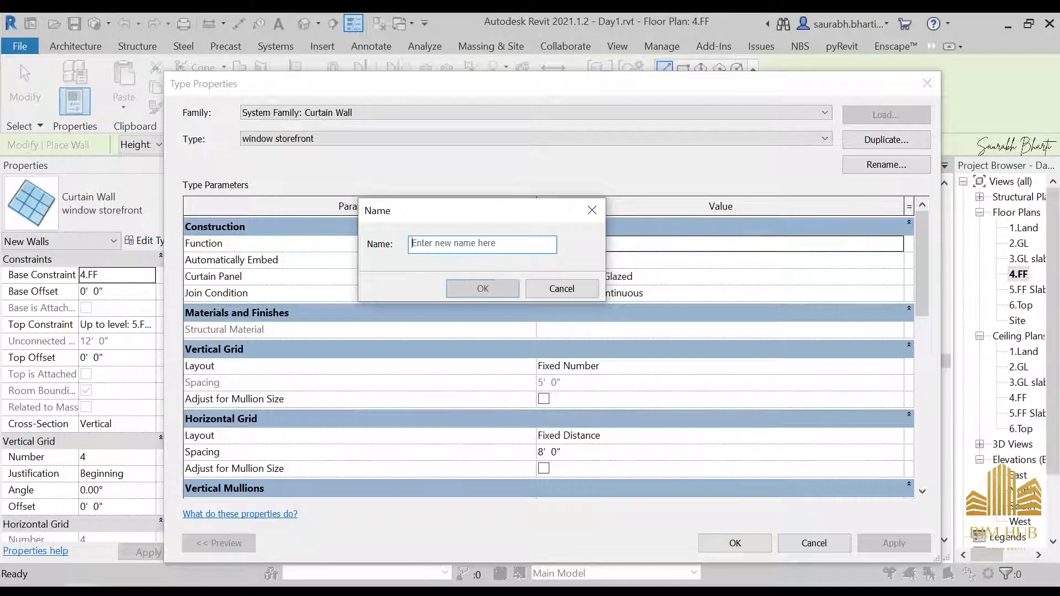
{"action": "type", "text": "Top Storefront"}
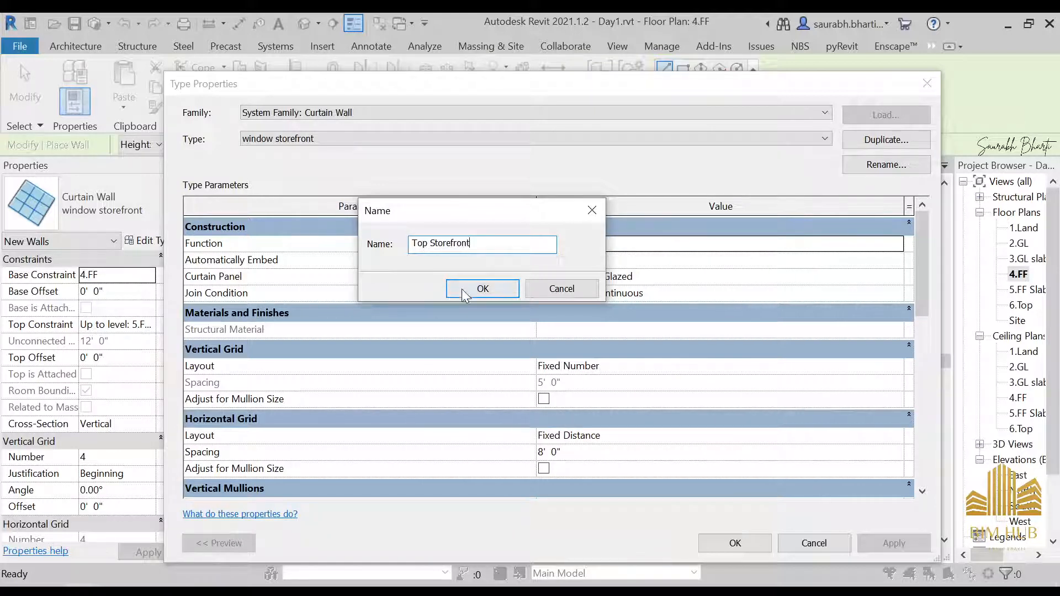
{"action": "left_click", "coordinate": [464, 288]}
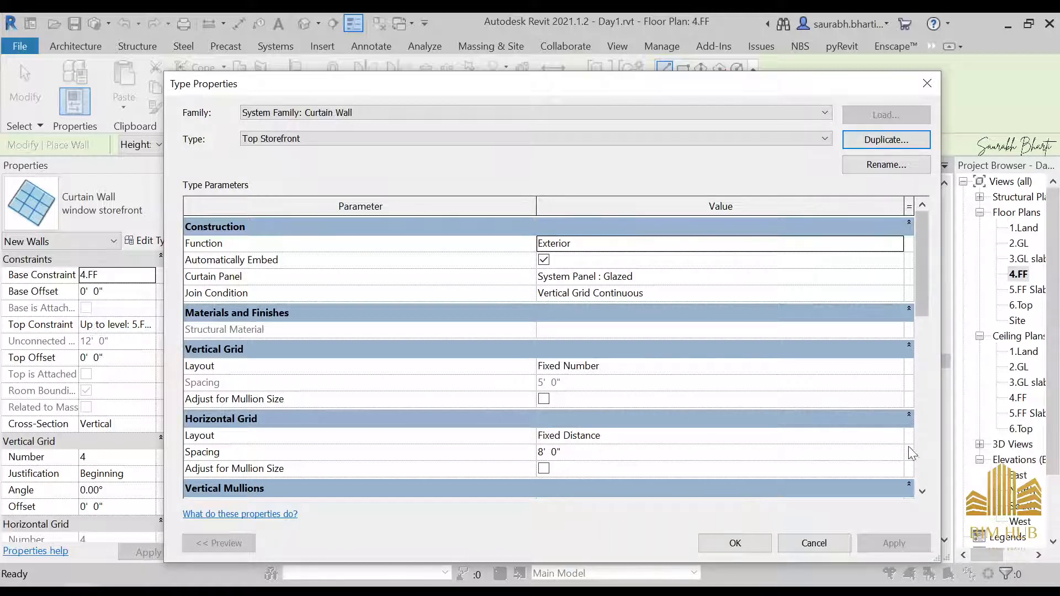
Step: Set the Top Storefront horizontal grid spacing to 12' 0"
{"action": "left_click", "coordinate": [896, 437]}
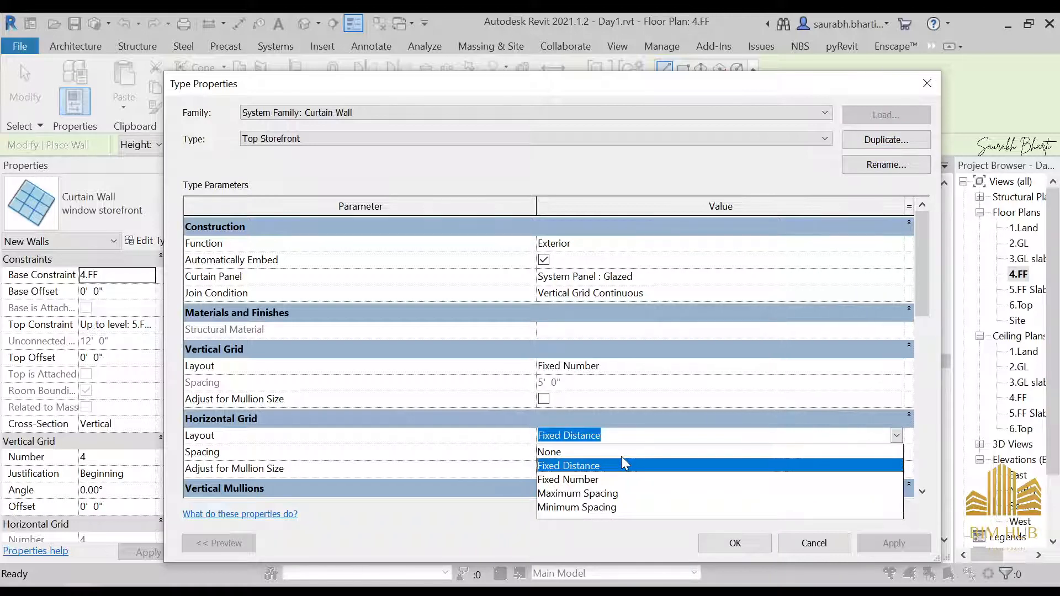
{"action": "left_click", "coordinate": [893, 437]}
{"action": "left_click", "coordinate": [892, 437]}
{"action": "left_click", "coordinate": [900, 436]}
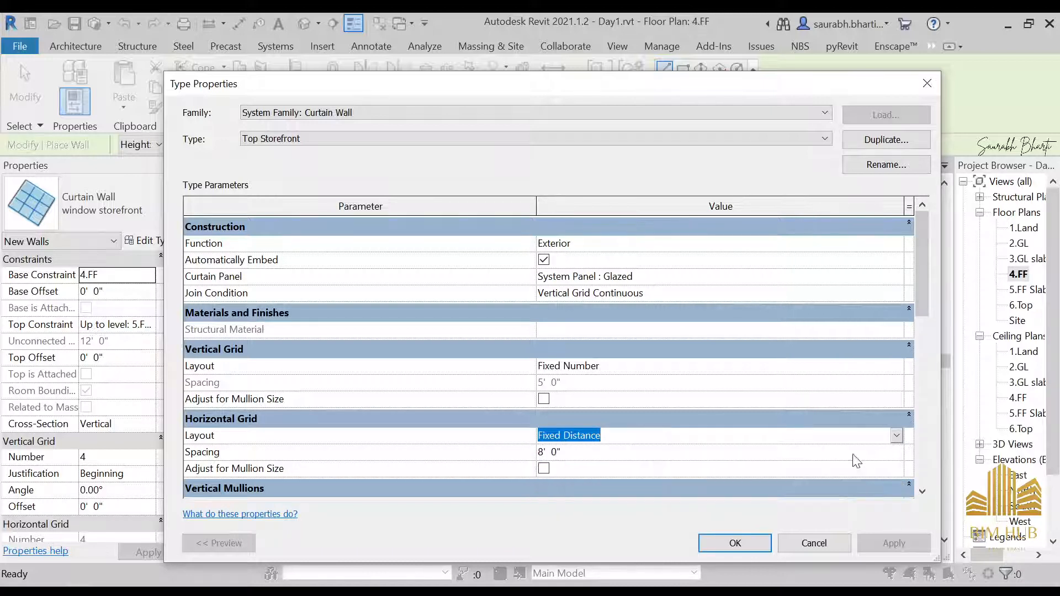
{"action": "key", "text": "Tab"}
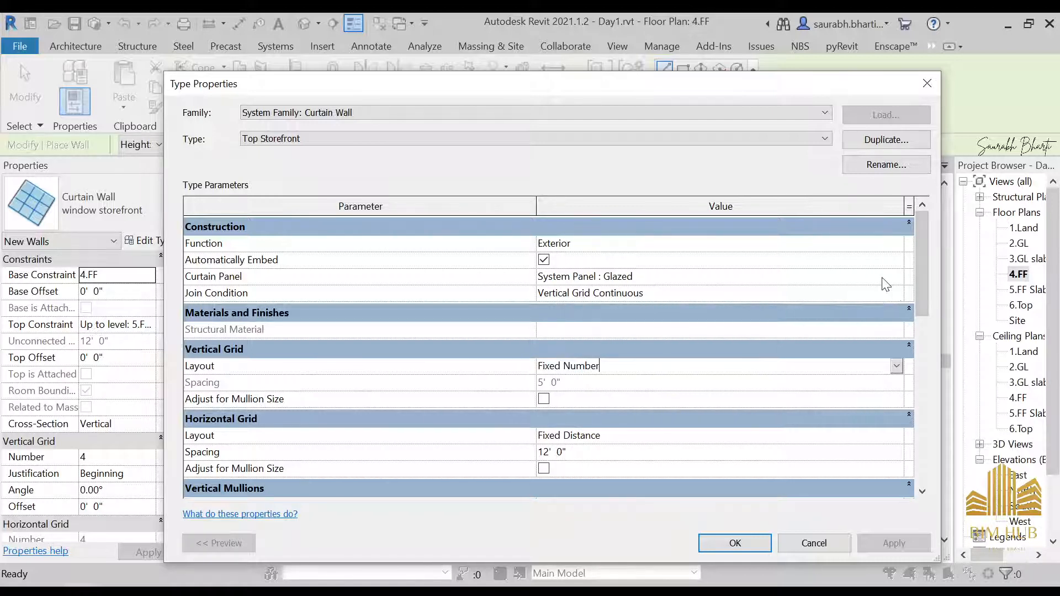
Step: Set the curtain panel to M_Door-Curtain-Wall-Double-Storefront and apply the type properties
{"action": "left_click", "coordinate": [897, 278]}
{"action": "left_click", "coordinate": [896, 277]}
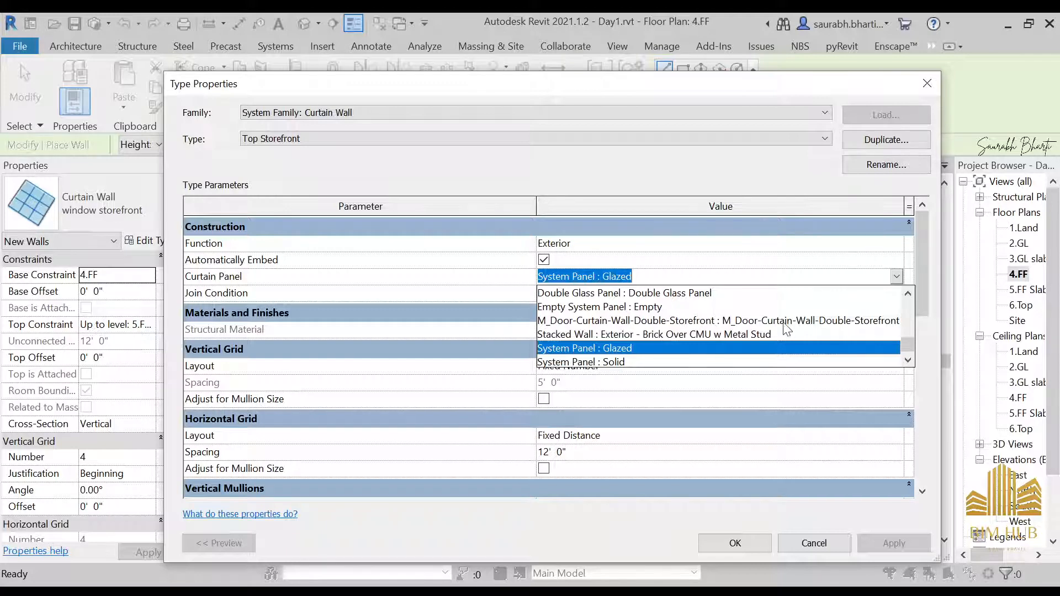
{"action": "left_click", "coordinate": [859, 322]}
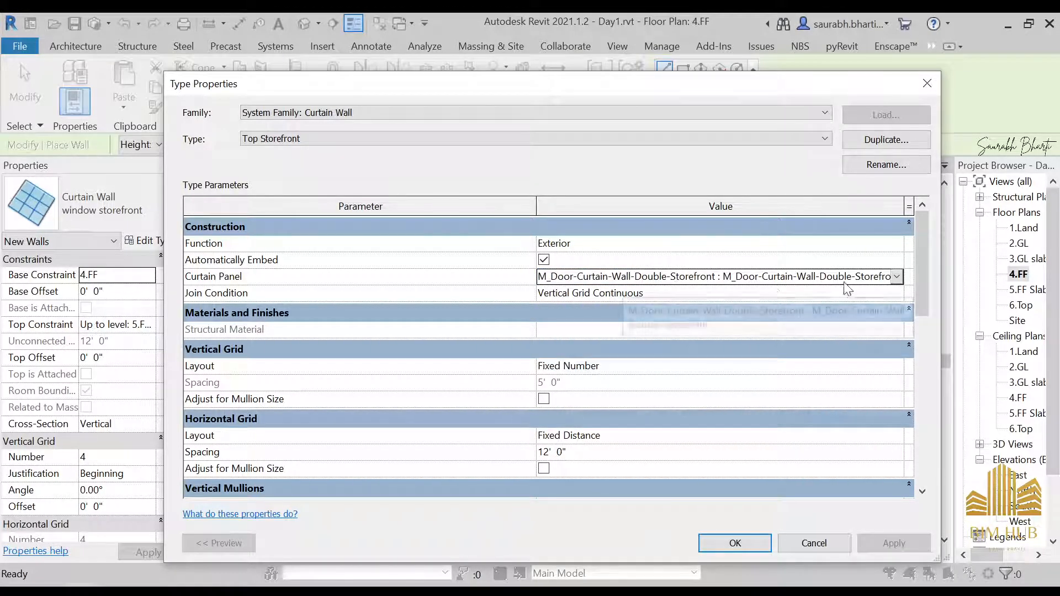
{"action": "left_click", "coordinate": [736, 544]}
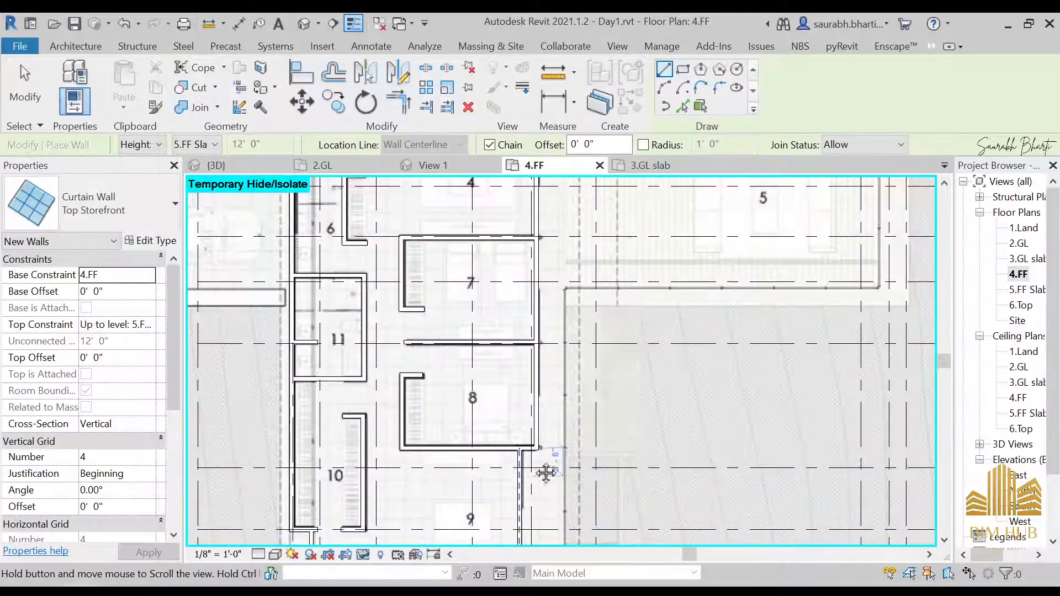
Step: Draw the Top Storefront curtain wall along the east side of room 9, about 10' 7" long, on the 4.FF plan
{"action": "scroll", "coordinate": [549, 468], "scroll_direction": "up", "scroll_amount": 5}
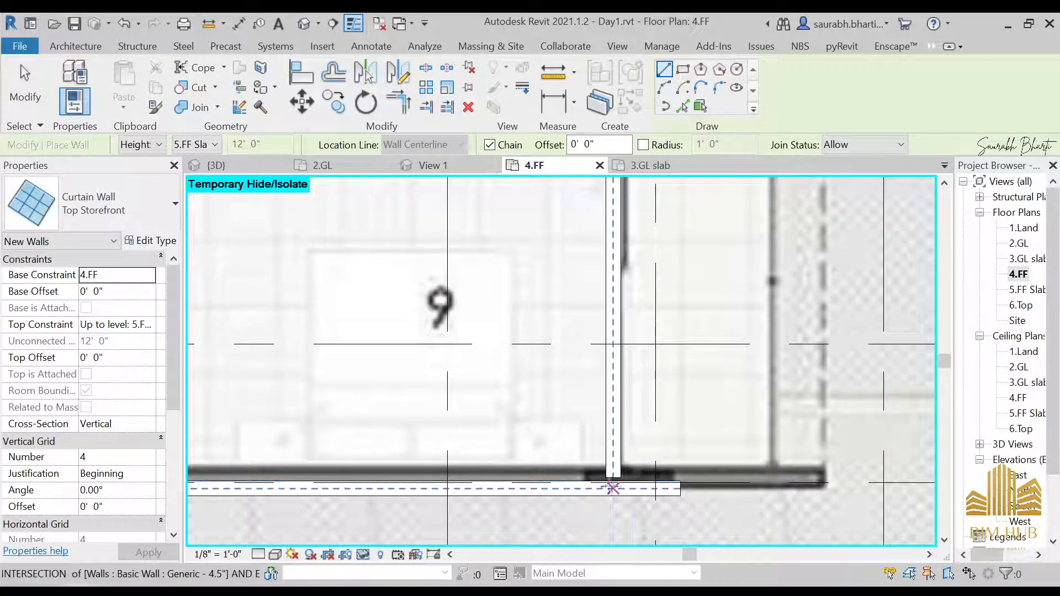
{"action": "left_click", "coordinate": [613, 481]}
{"action": "middle_click_drag", "start_coordinate": [592, 289], "coordinate": [577, 524]}
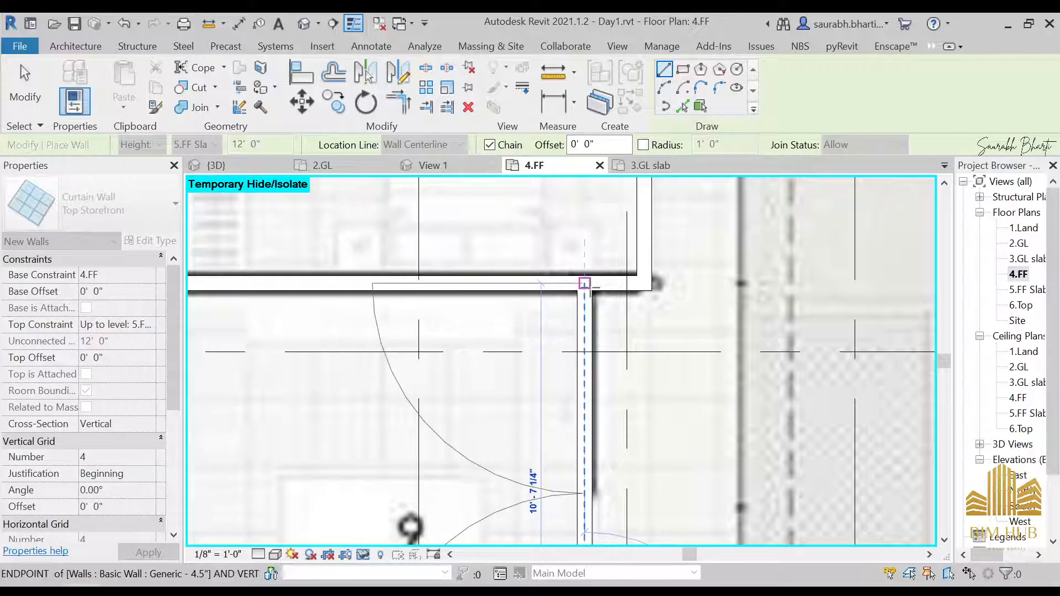
{"action": "left_click", "coordinate": [590, 298]}
{"action": "key", "text": "Escape"}
{"action": "key", "text": "Escape"}
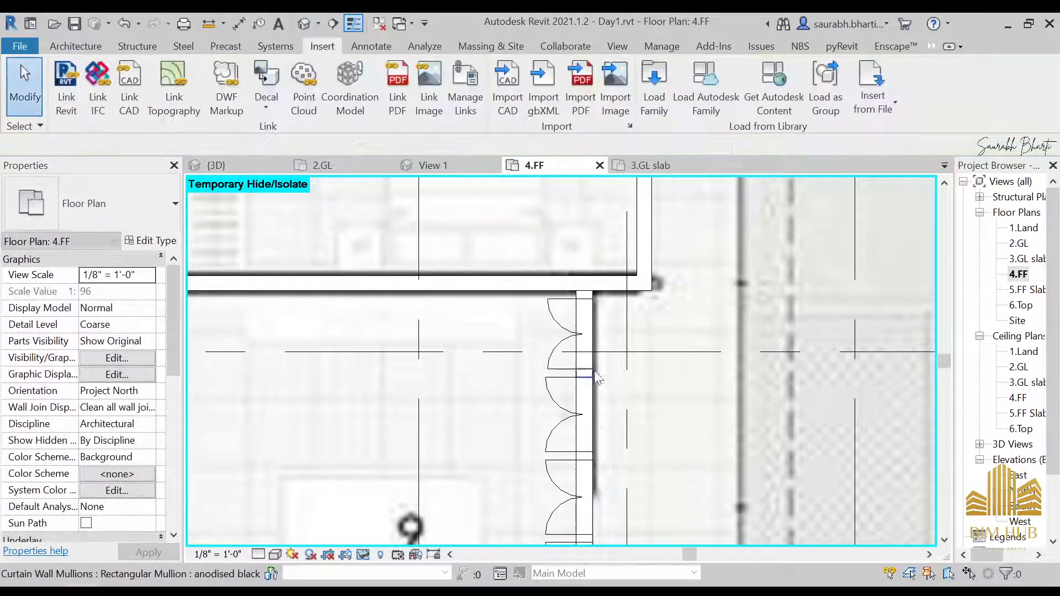
Step: Examine the new storefront curtain wall and its door panels in the 3D view
{"action": "left_click", "coordinate": [305, 22]}
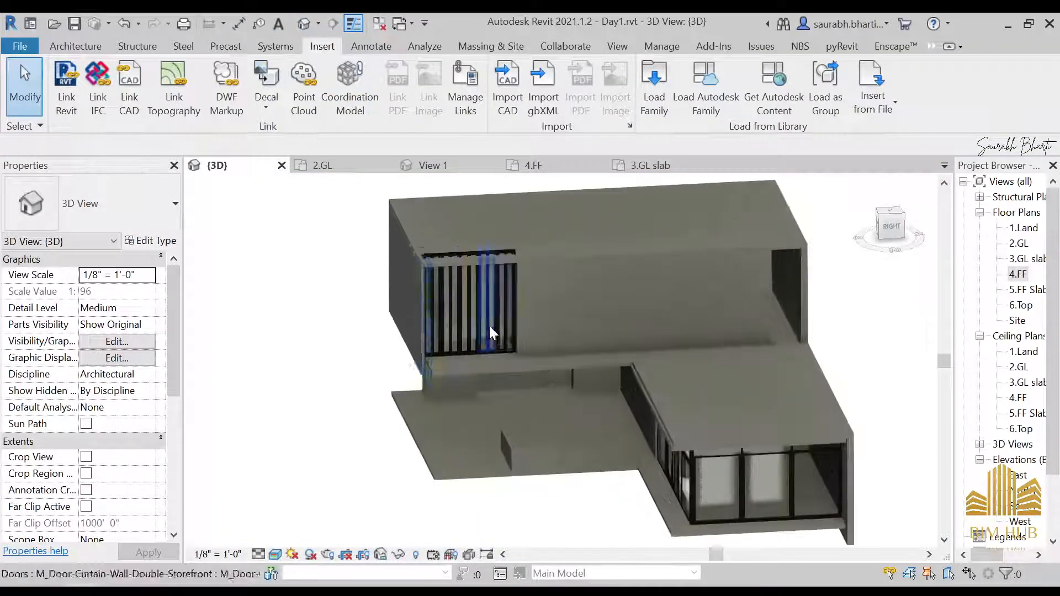
{"action": "scroll", "coordinate": [489, 323], "scroll_direction": "up", "scroll_amount": 5}
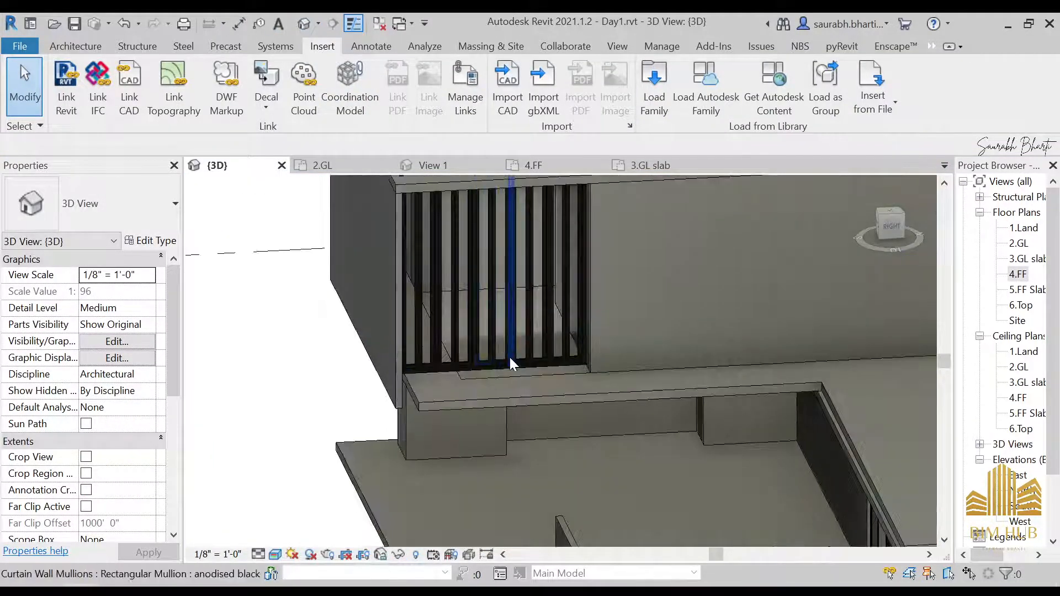
{"action": "key", "text": "Tab"}
{"action": "key", "text": "Tab"}
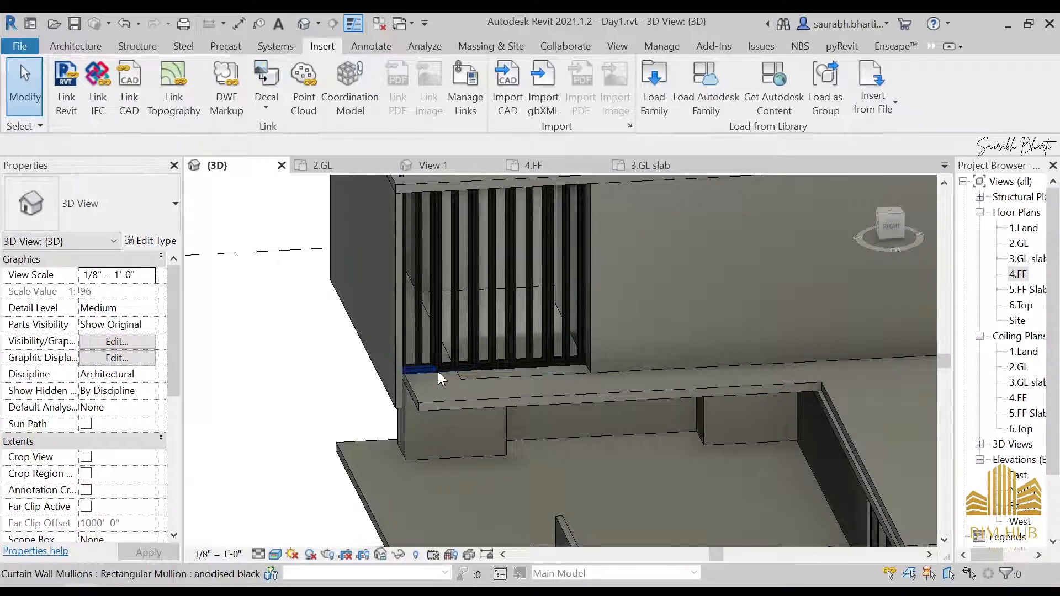
{"action": "left_click", "coordinate": [438, 372]}
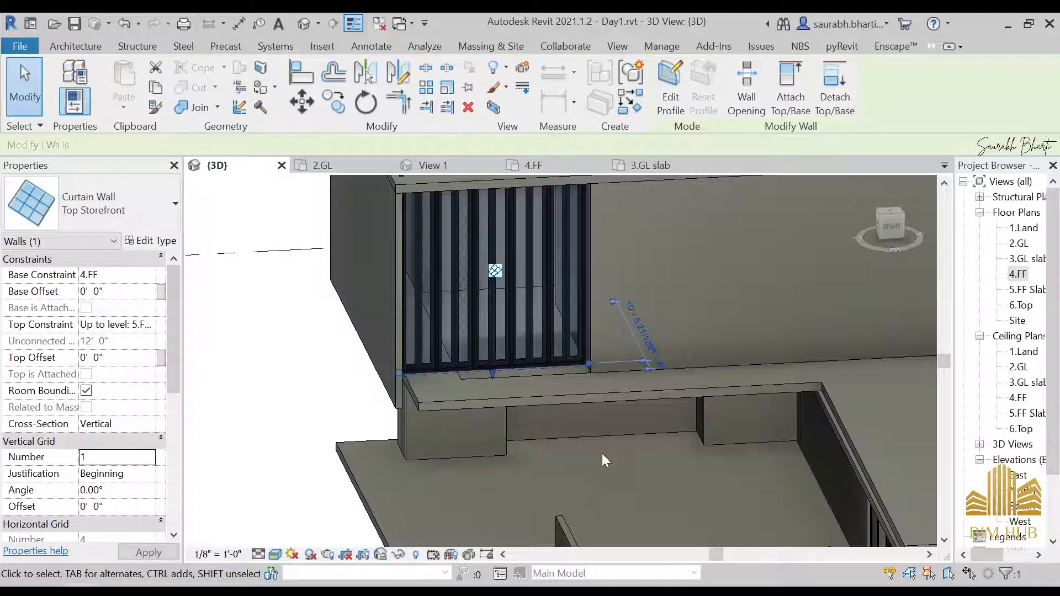
{"action": "scroll", "coordinate": [496, 393], "scroll_direction": "down", "scroll_amount": 4}
{"action": "middle_click_drag", "start_coordinate": [495, 393], "coordinate": [560, 455], "text": "shift"}
{"action": "key", "text": "Escape"}
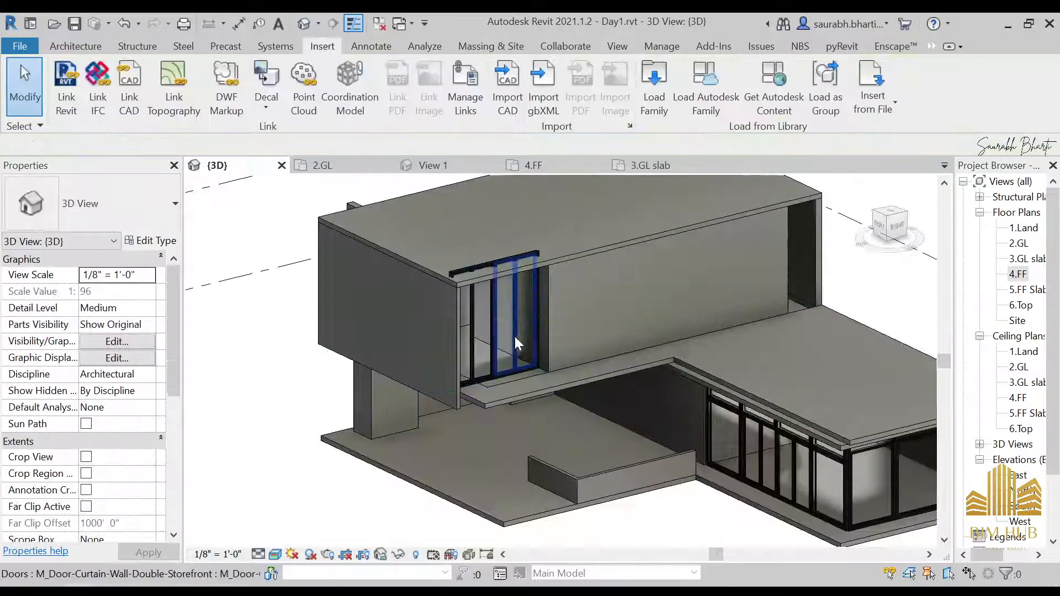
{"action": "scroll", "coordinate": [517, 344], "scroll_direction": "up", "scroll_amount": 4}
{"action": "mouse_move", "coordinate": [516, 345]}
{"action": "middle_mouse_down", "text": "shift"}
{"action": "mouse_move", "coordinate": [473, 301]}
{"action": "mouse_move", "coordinate": [532, 341]}
{"action": "mouse_move", "coordinate": [525, 332]}
{"action": "middle_mouse_up", "text": "shift"}
{"action": "left_click", "coordinate": [524, 331]}
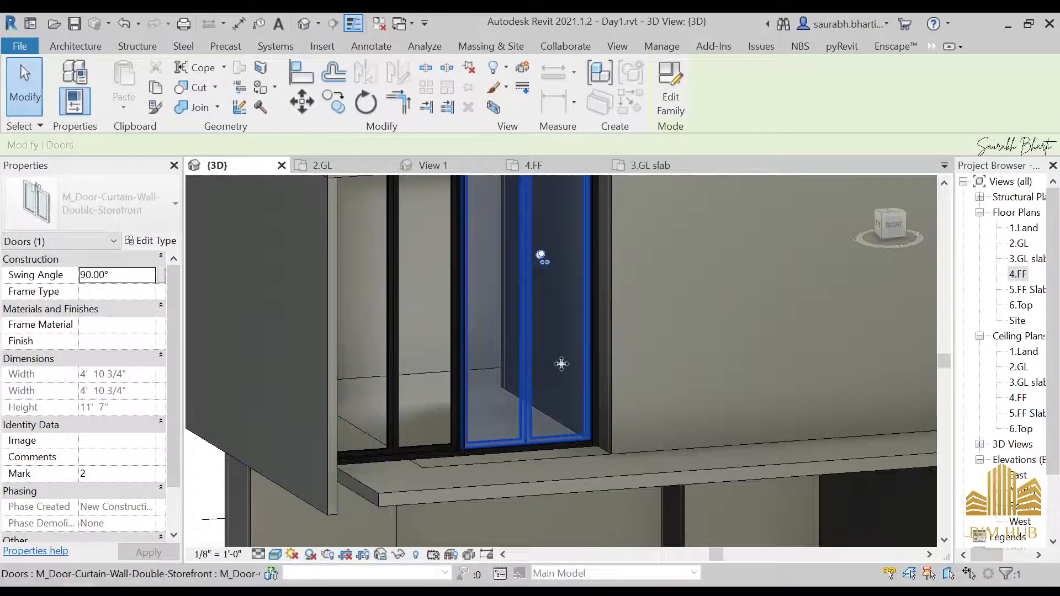
{"action": "scroll", "coordinate": [547, 365], "scroll_direction": "down", "scroll_amount": 2}
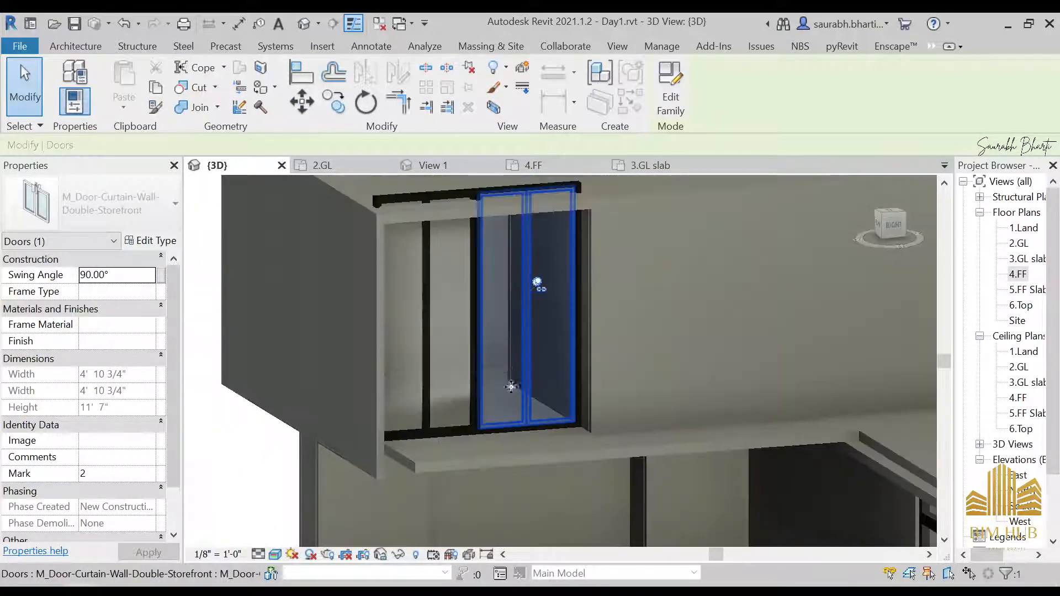
Step: Return to the 4.FF plan and select the storefront curtain wall to inspect it
{"action": "double_click", "coordinate": [1016, 274]}
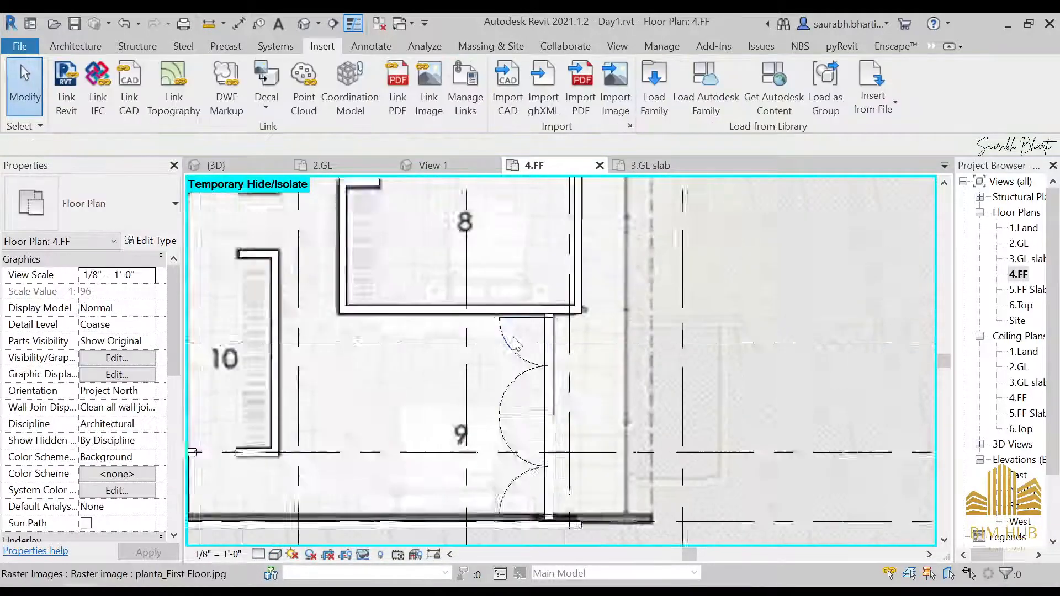
{"action": "scroll", "coordinate": [514, 343], "scroll_direction": "down", "scroll_amount": 1}
{"action": "scroll", "coordinate": [426, 406], "scroll_direction": "down", "scroll_amount": 3}
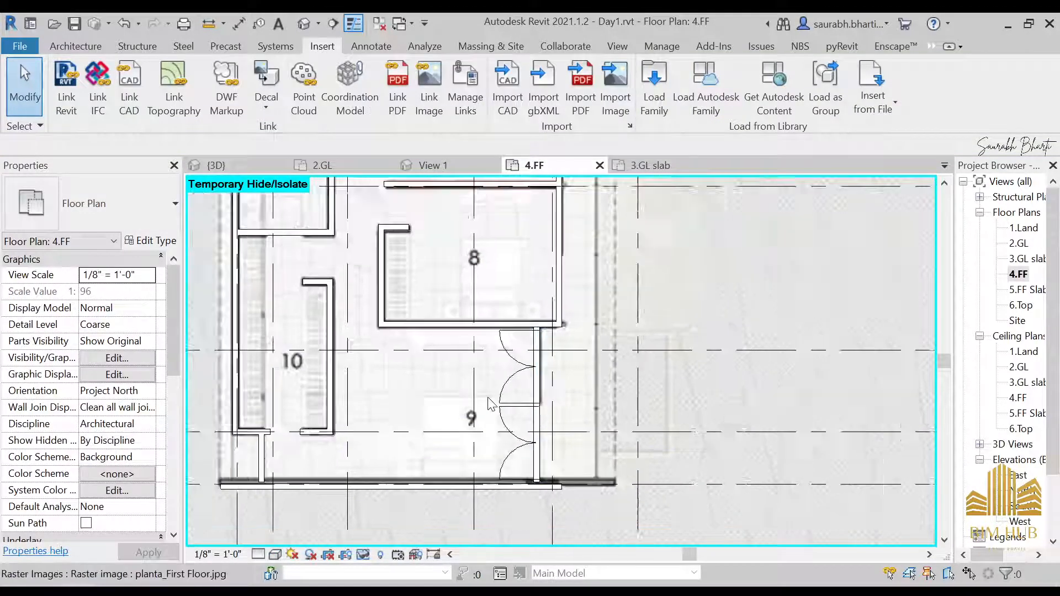
{"action": "left_click", "coordinate": [485, 414]}
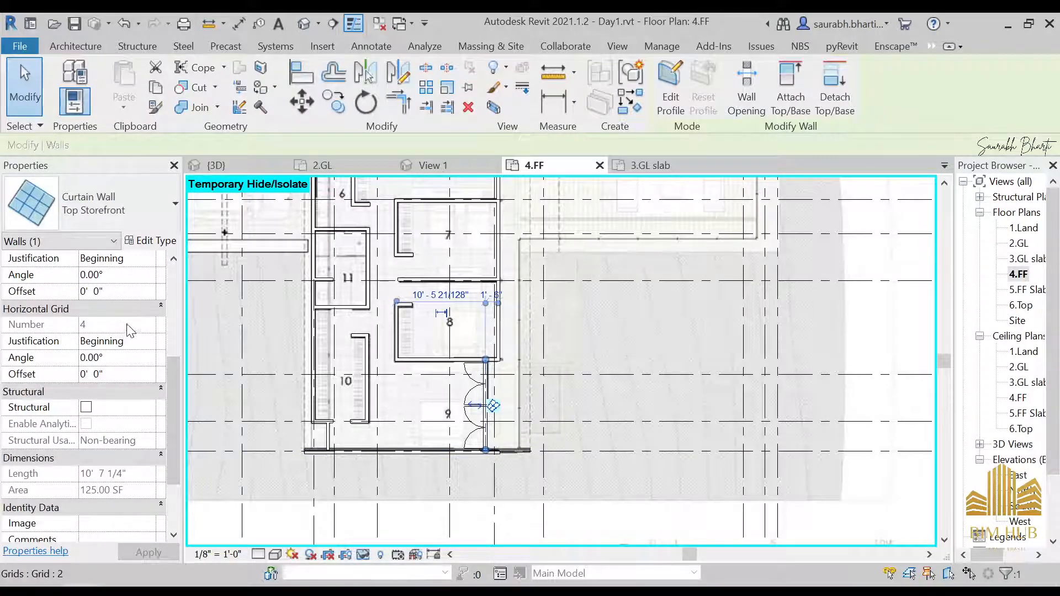
{"action": "key", "text": "Escape"}
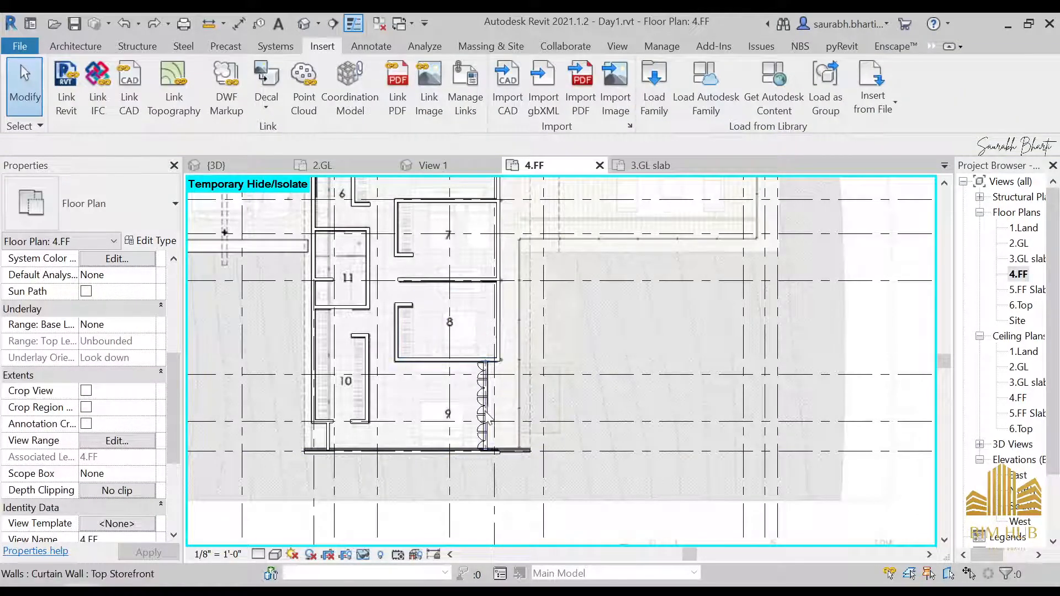
Step: Start a wall and set the Top Storefront type's vertical grid layout to None
{"action": "scroll", "coordinate": [424, 386], "scroll_direction": "up", "scroll_amount": 4}
{"action": "left_click", "coordinate": [67, 46]}
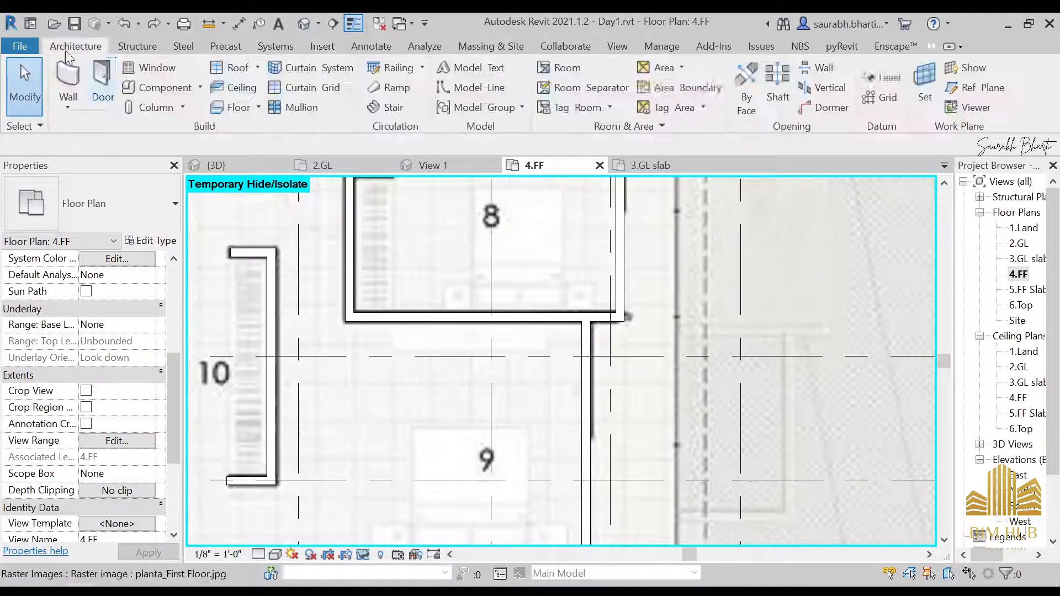
{"action": "left_click", "coordinate": [67, 77]}
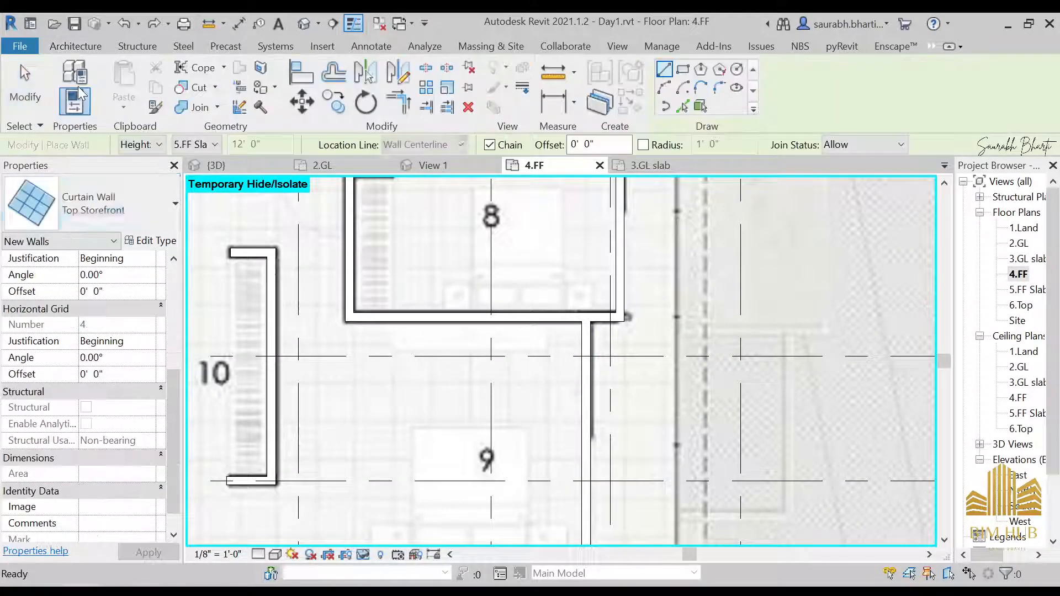
{"action": "left_click", "coordinate": [144, 195]}
{"action": "left_click", "coordinate": [144, 195]}
{"action": "left_click", "coordinate": [149, 242]}
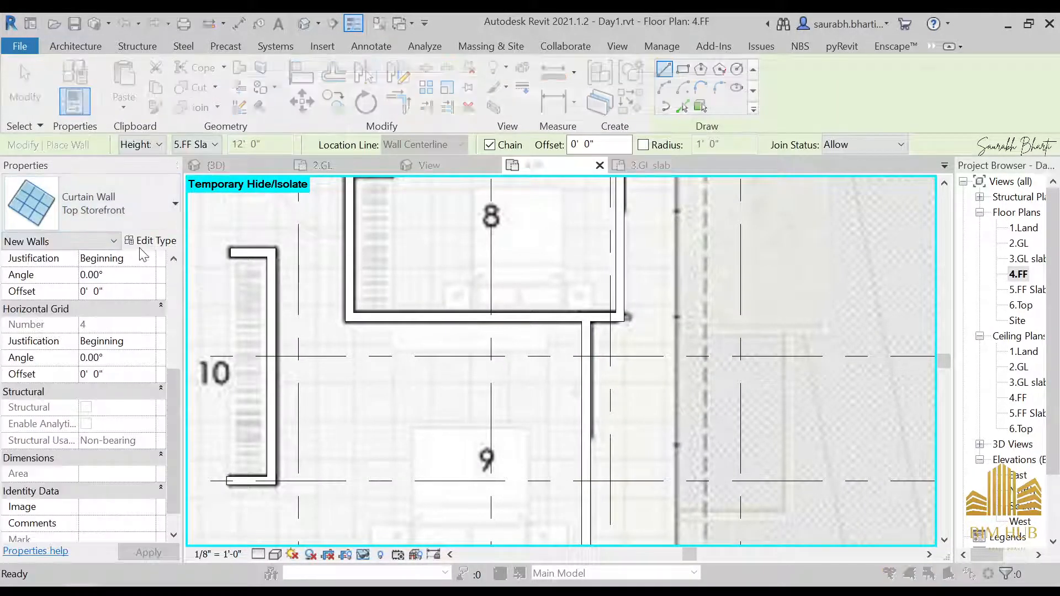
{"action": "left_click", "coordinate": [899, 366]}
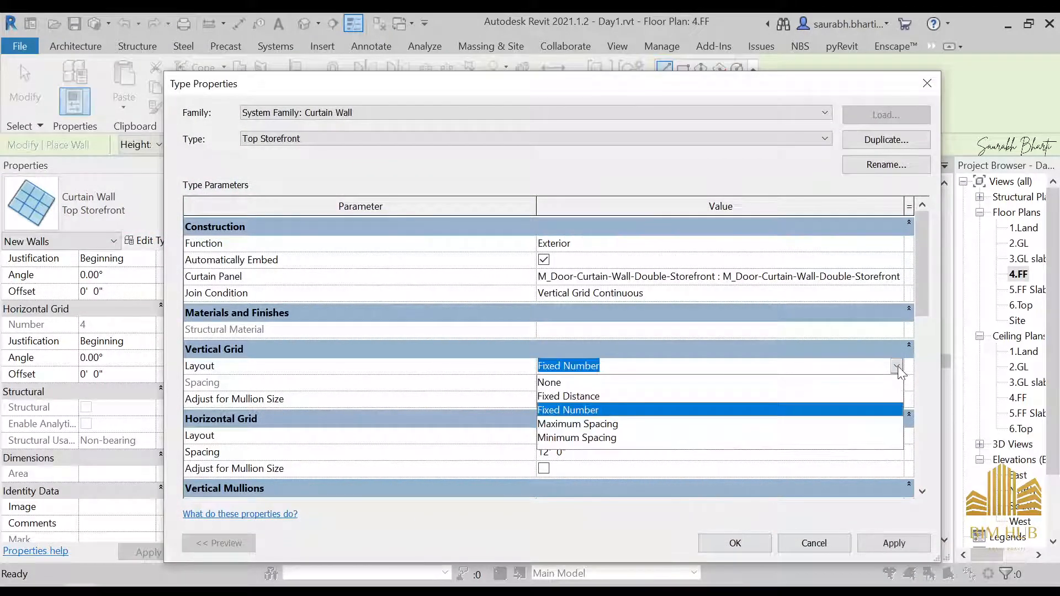
{"action": "left_click", "coordinate": [599, 383]}
{"action": "left_click", "coordinate": [718, 545]}
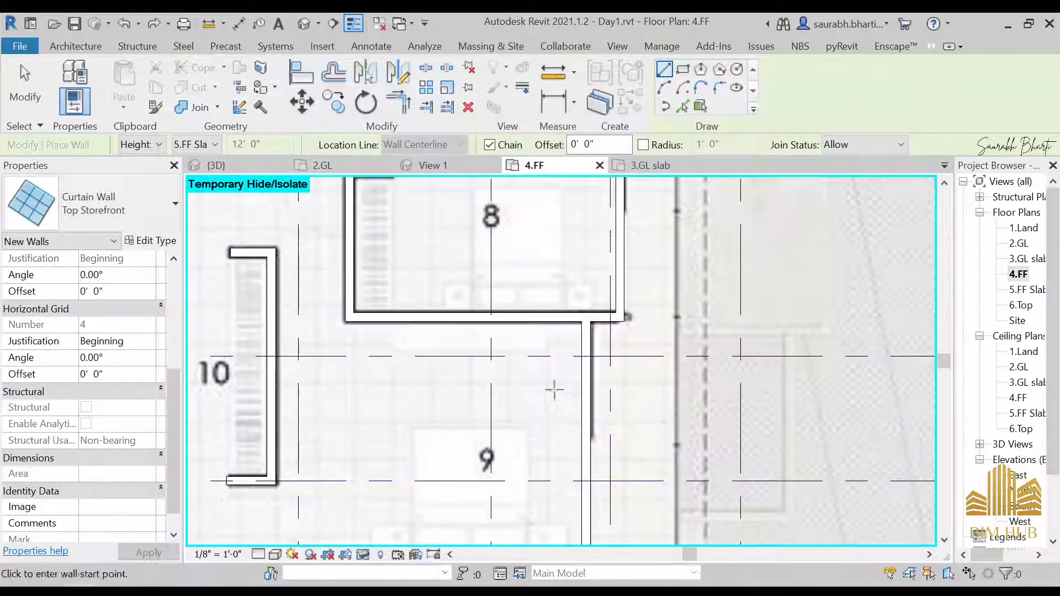
Step: Draw a Top Storefront curtain wall segment from room 9's east wall down to the south wall
{"action": "left_click", "coordinate": [585, 321]}
{"action": "middle_click_drag", "start_coordinate": [583, 494], "coordinate": [582, 305]}
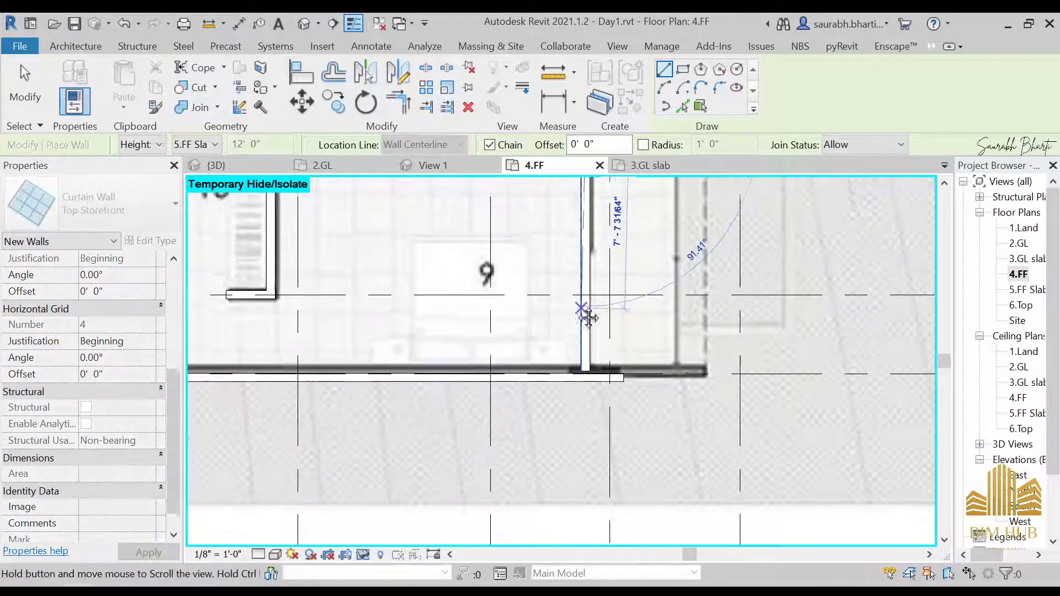
{"action": "scroll", "coordinate": [585, 366], "scroll_direction": "up", "scroll_amount": 3}
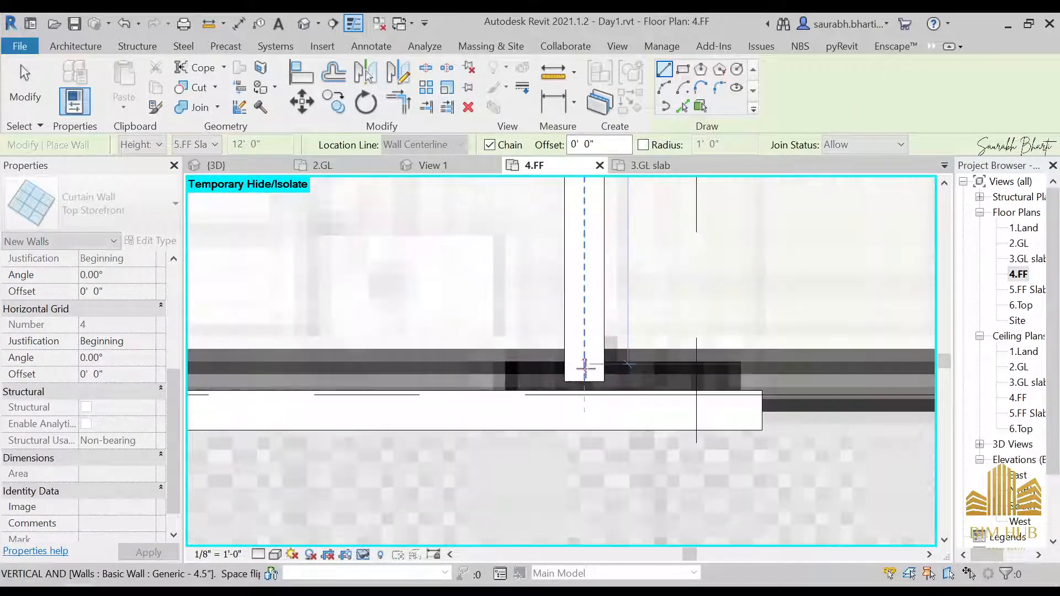
{"action": "left_click", "coordinate": [584, 380]}
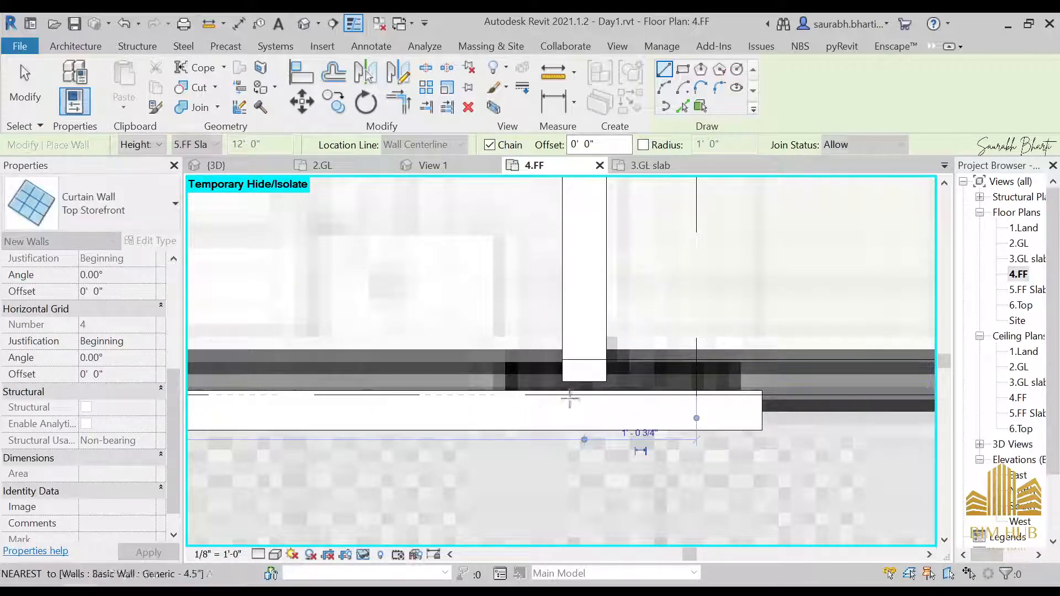
{"action": "key", "text": "Escape"}
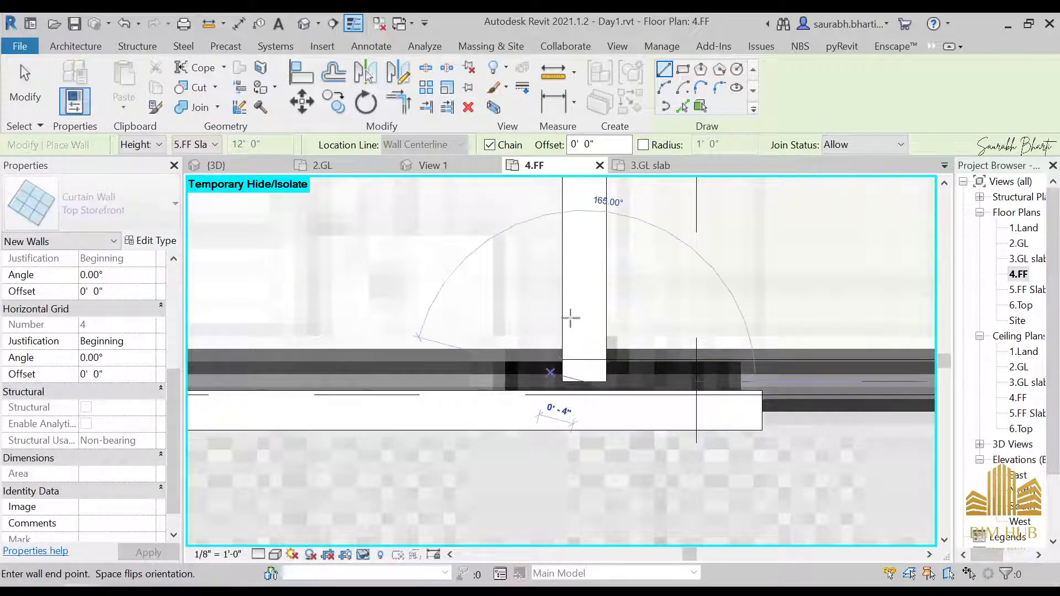
{"action": "key", "text": "Escape"}
Step: Inspect the storefront curtain wall from several angles in the 3D view
{"action": "left_click", "coordinate": [304, 24]}
{"action": "middle_click_drag", "start_coordinate": [511, 291], "coordinate": [829, 276], "text": "shift"}
{"action": "left_click", "coordinate": [493, 269]}
{"action": "left_click", "coordinate": [881, 234]}
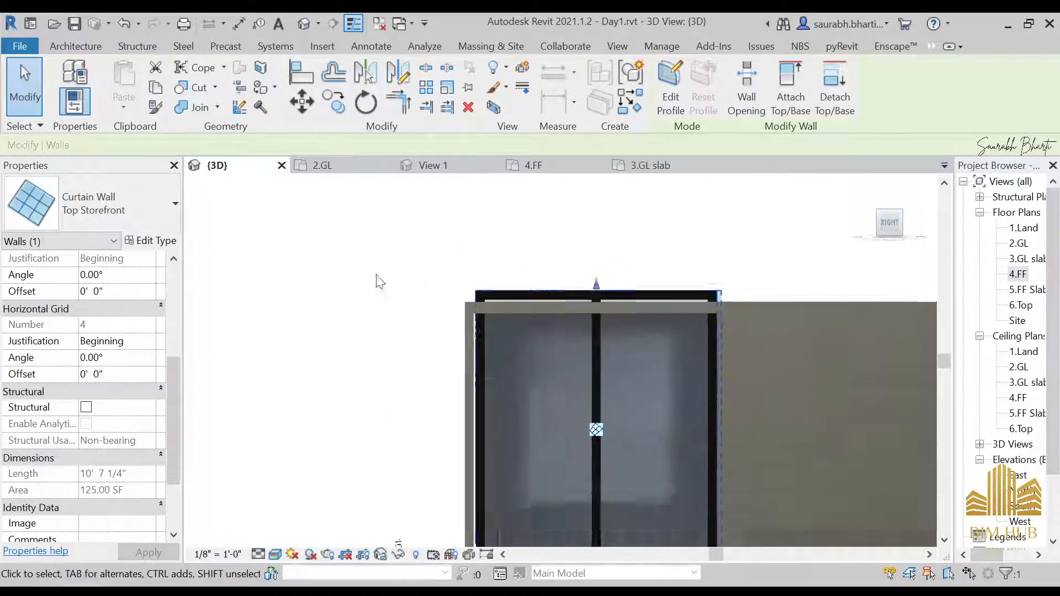
{"action": "middle_click_drag", "start_coordinate": [686, 280], "coordinate": [508, 330]}
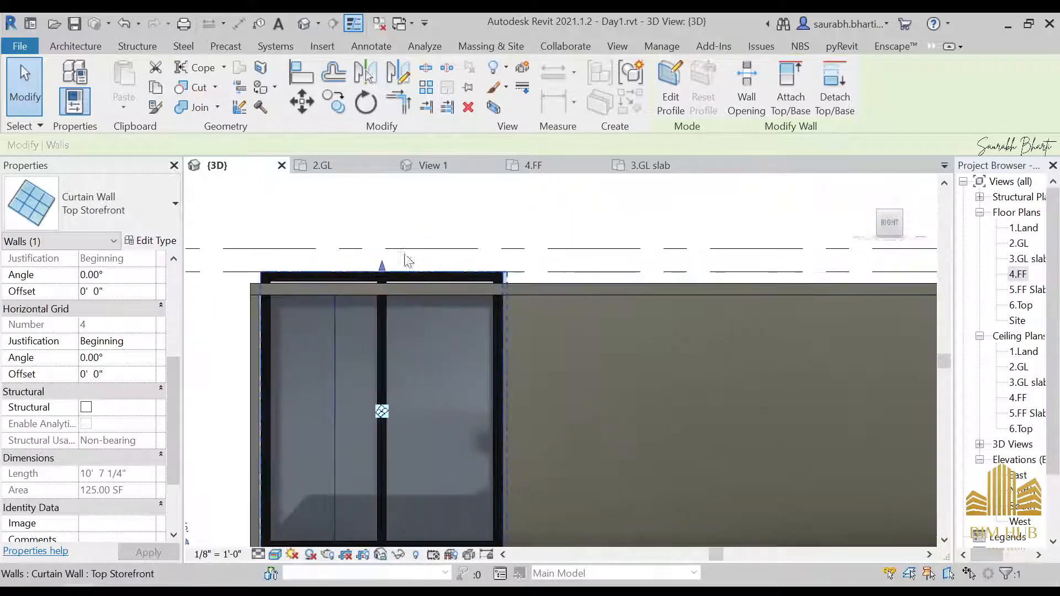
{"action": "scroll", "coordinate": [494, 272], "scroll_direction": "down", "scroll_amount": 3}
{"action": "middle_click_drag", "start_coordinate": [763, 288], "coordinate": [491, 293]}
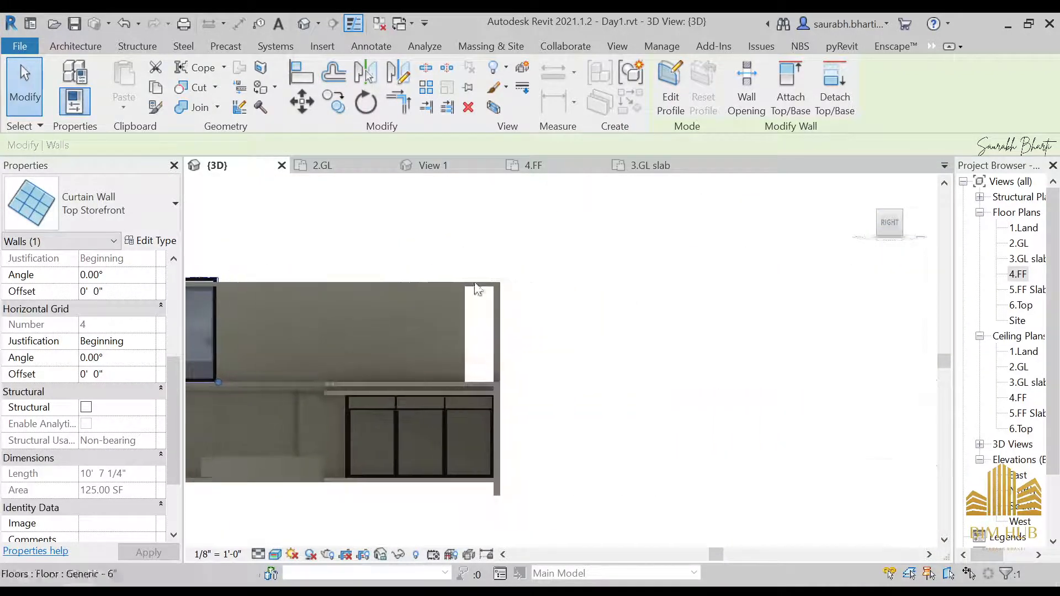
{"action": "scroll", "coordinate": [782, 286], "scroll_direction": "down", "scroll_amount": 3}
{"action": "middle_click_drag", "start_coordinate": [762, 341], "coordinate": [637, 355]}
{"action": "scroll", "coordinate": [707, 307], "scroll_direction": "up", "scroll_amount": 2}
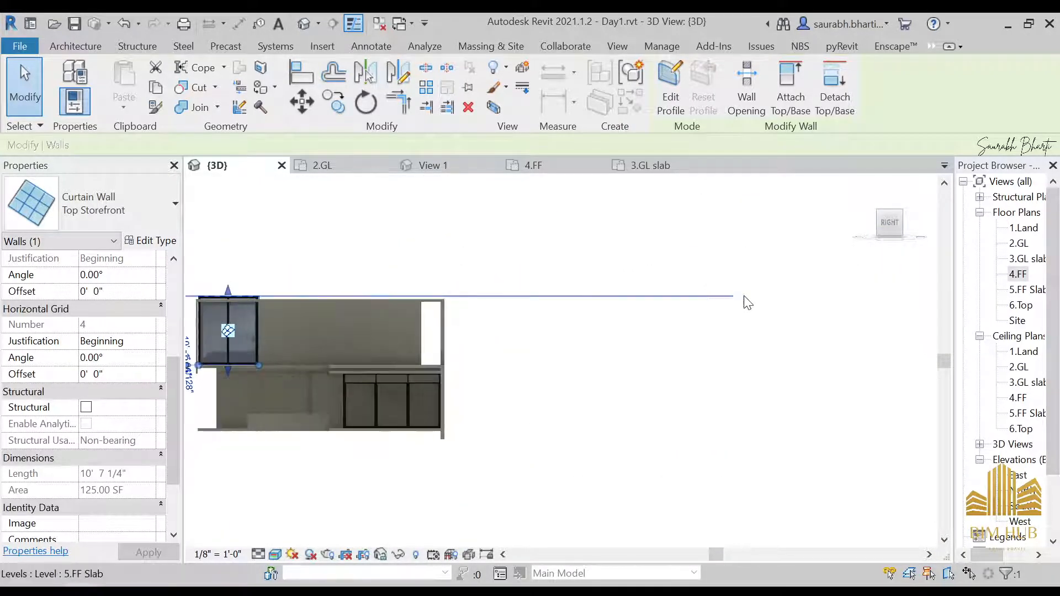
{"action": "middle_click_drag", "start_coordinate": [723, 306], "coordinate": [568, 331], "text": "shift"}
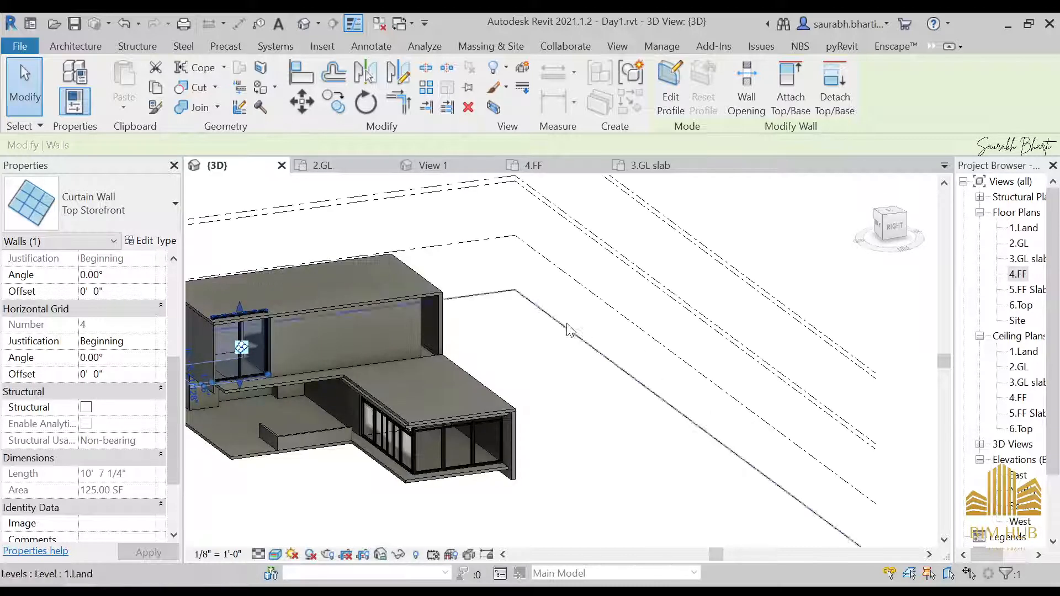
{"action": "scroll", "coordinate": [1006, 418], "scroll_direction": "down", "scroll_amount": 2}
Step: Open the South elevation and view the storefront curtain wall there
{"action": "double_click", "coordinate": [1024, 428]}
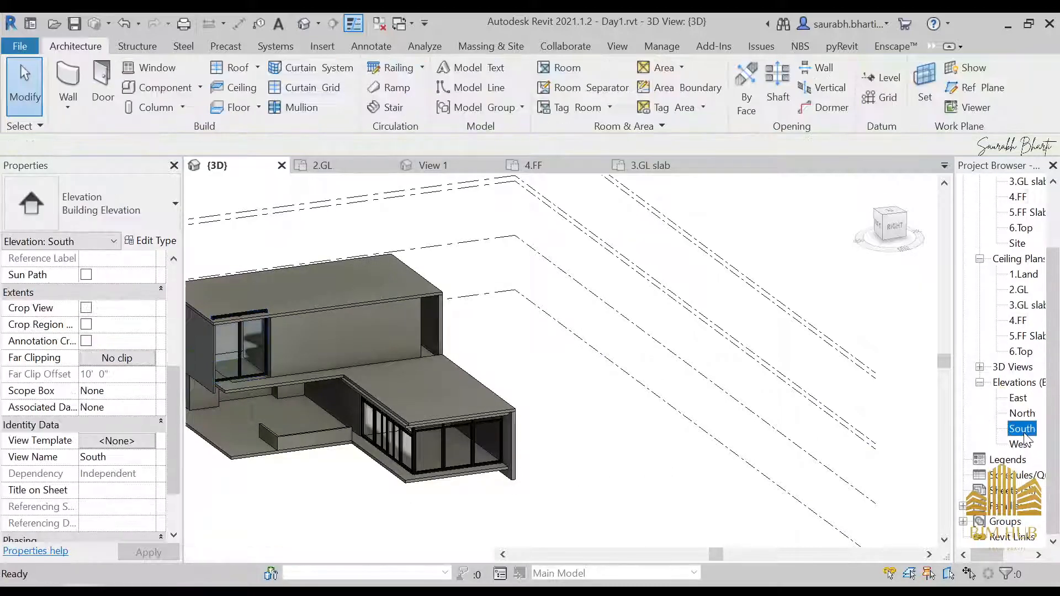
{"action": "middle_click_drag", "start_coordinate": [856, 352], "coordinate": [924, 301]}
{"action": "scroll", "coordinate": [776, 343], "scroll_direction": "up", "scroll_amount": 2}
{"action": "scroll", "coordinate": [777, 349], "scroll_direction": "up", "scroll_amount": 4}
{"action": "scroll", "coordinate": [762, 349], "scroll_direction": "down", "scroll_amount": 2}
{"action": "scroll", "coordinate": [563, 308], "scroll_direction": "down", "scroll_amount": 4}
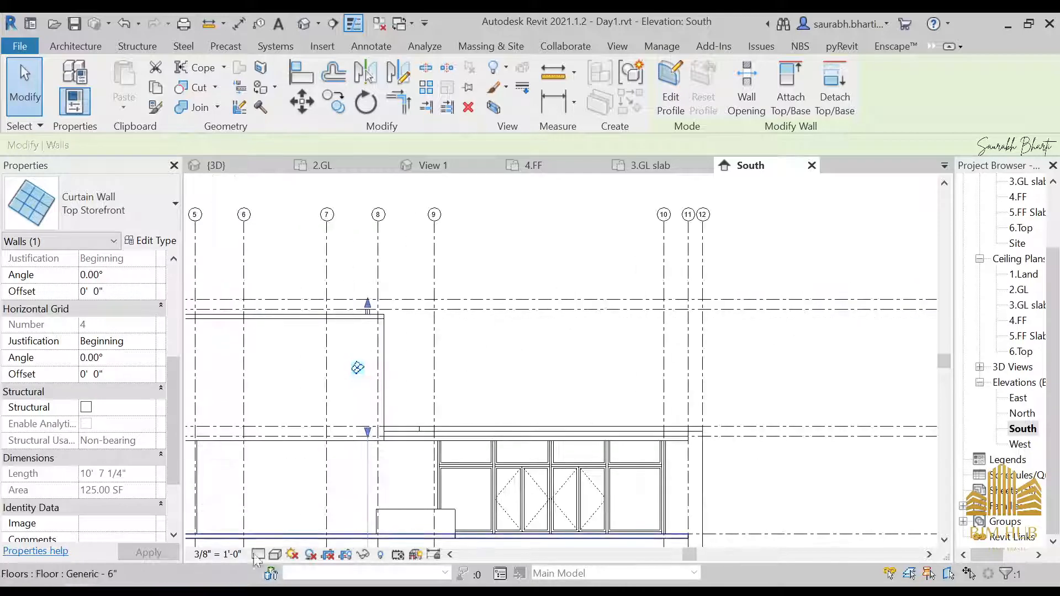
Step: Browse the reference photos of the house's front and sides
{"action": "mouse_move", "coordinate": [207, 585]}
{"action": "left_click", "coordinate": [246, 507]}
{"action": "scroll", "coordinate": [476, 279], "scroll_direction": "down", "scroll_amount": 2}
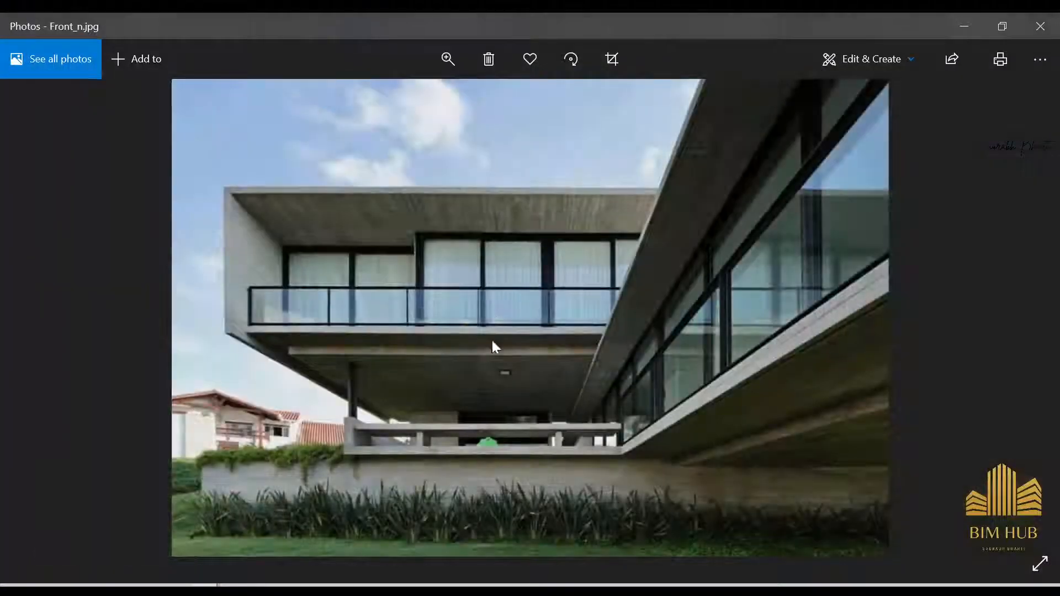
{"action": "key", "text": "Right"}
{"action": "key", "text": "Right"}
{"action": "key", "text": "Right"}
{"action": "key", "text": "Left"}
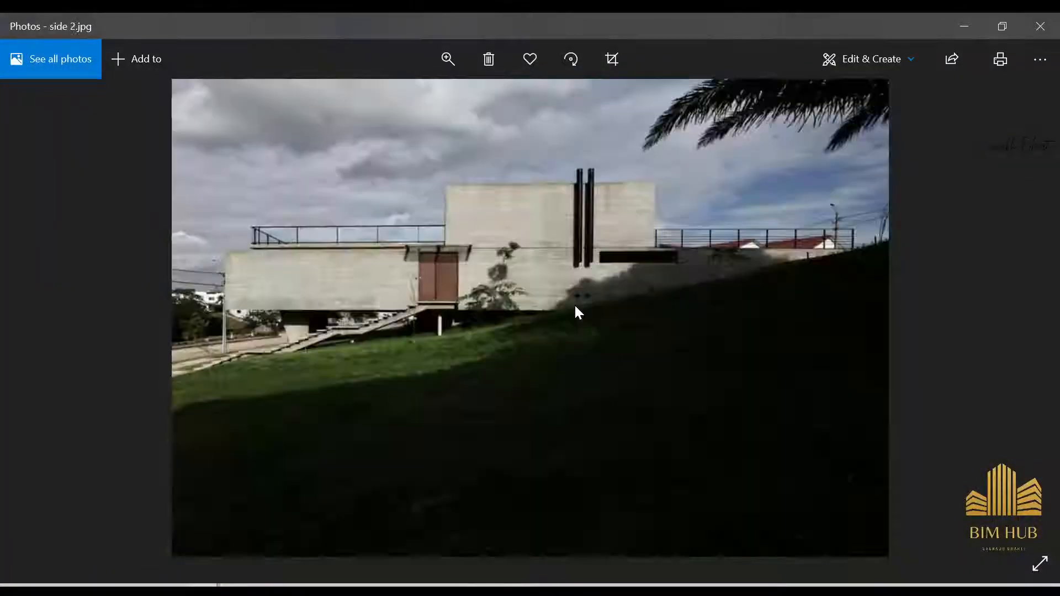
{"action": "key", "text": "Right"}
{"action": "key", "text": "Right"}
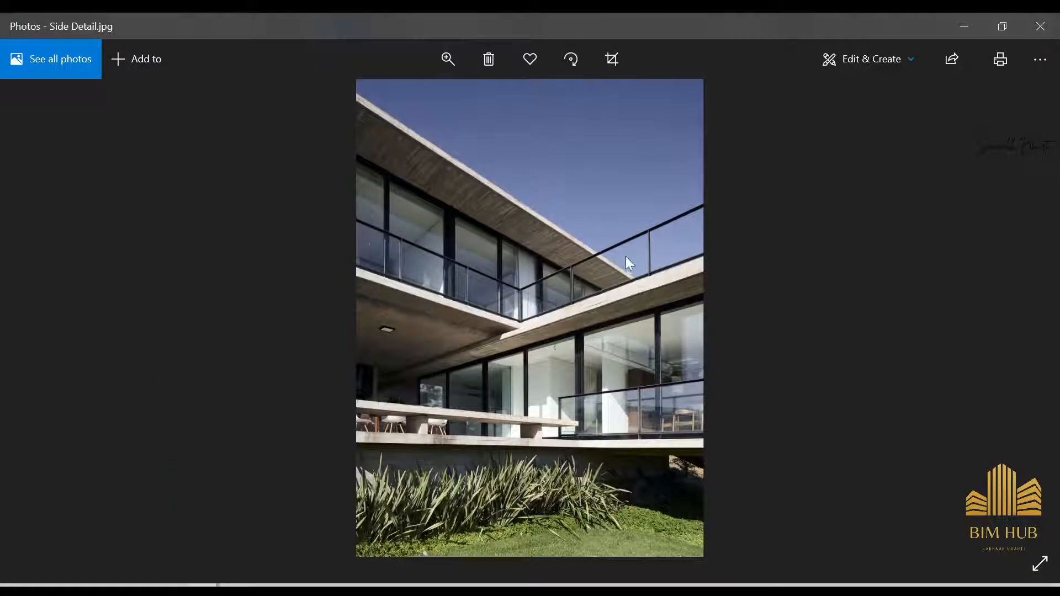
{"action": "key", "text": "Right"}
{"action": "key", "text": "Right"}
{"action": "key", "text": "Right"}
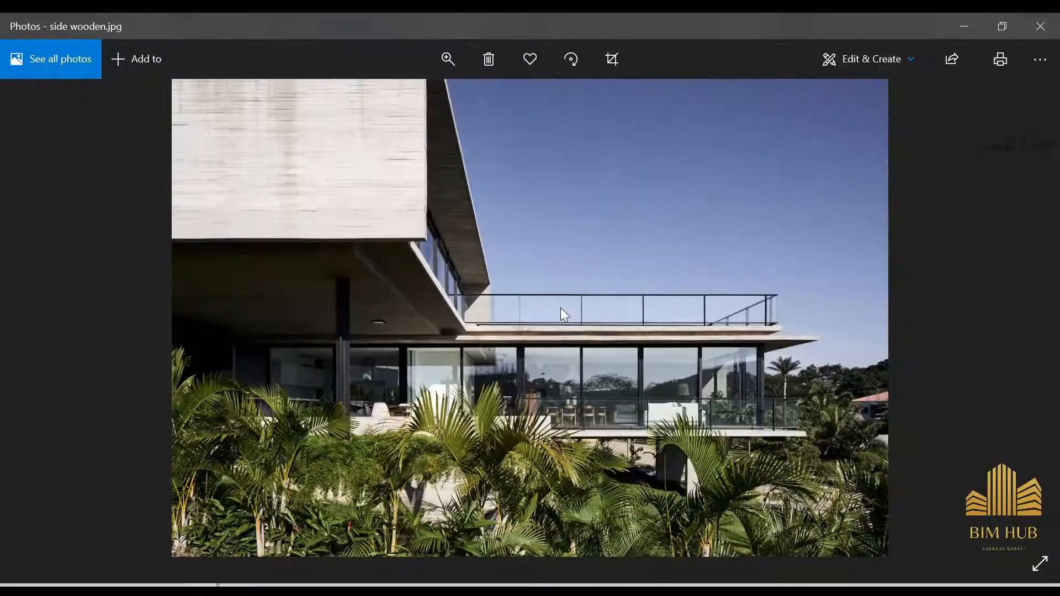
{"action": "key", "text": "Right"}
{"action": "key", "text": "Left"}
{"action": "key", "text": "Left"}
{"action": "key", "text": "Right"}
{"action": "key", "text": "Right"}
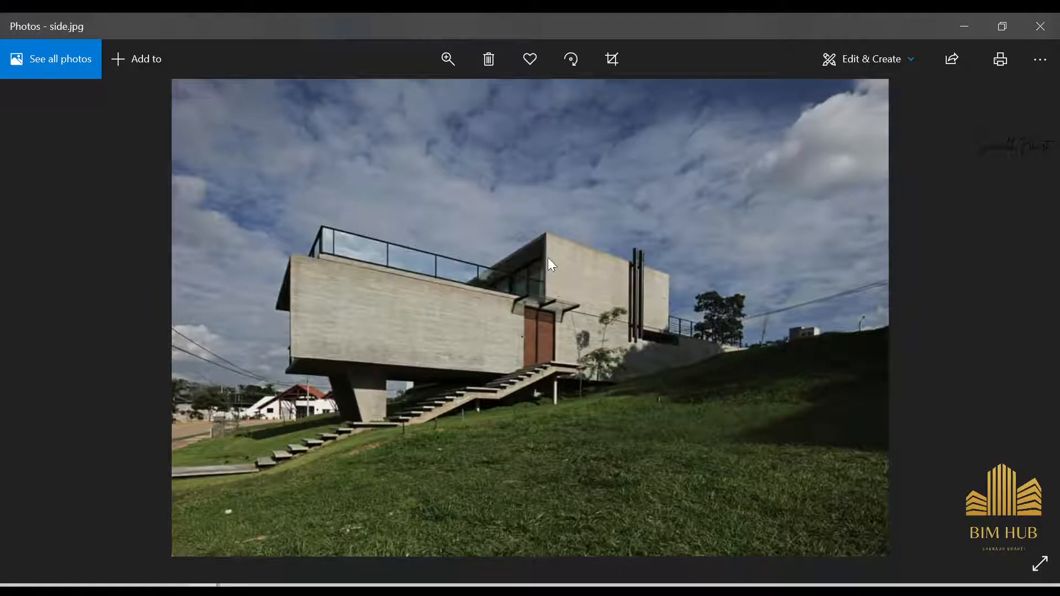
Step: Look through the side and side-detail reference photos, then return to the model
{"action": "key", "text": "Left"}
{"action": "key", "text": "Left"}
{"action": "key", "text": "Left"}
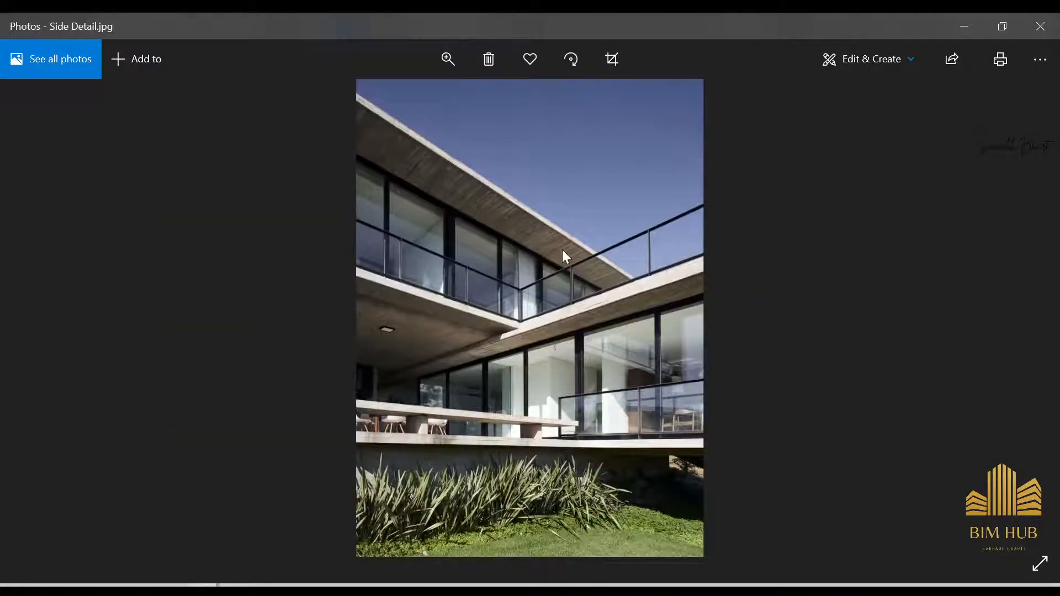
{"action": "key", "text": "Left"}
{"action": "left_click", "coordinate": [964, 26]}
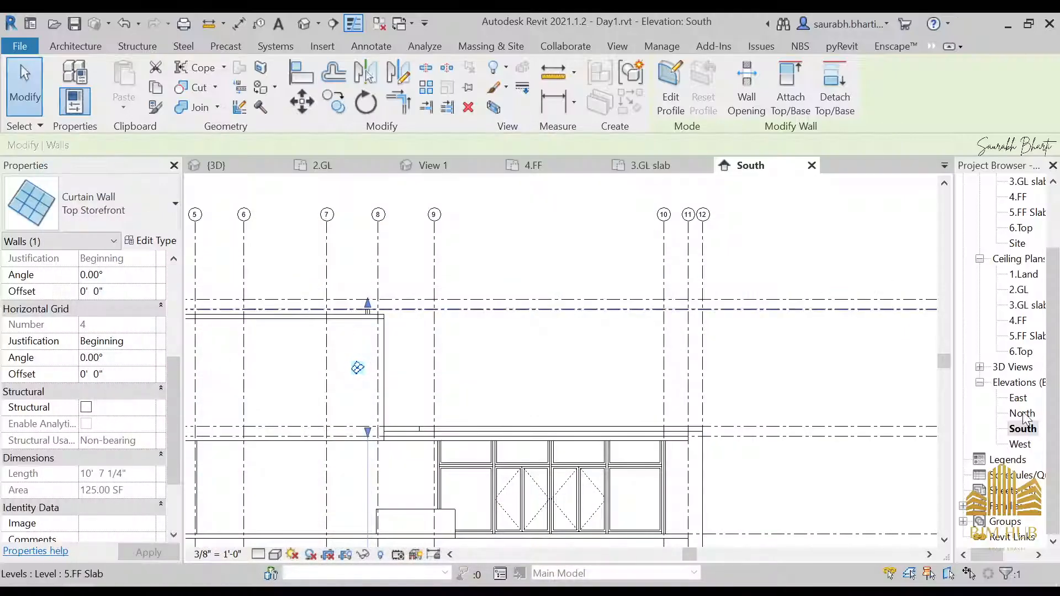
Step: Delete the 6.Top level along with its associated plan views
{"action": "scroll", "coordinate": [722, 326], "scroll_direction": "down", "scroll_amount": 3}
{"action": "scroll", "coordinate": [795, 326], "scroll_direction": "up", "scroll_amount": 6}
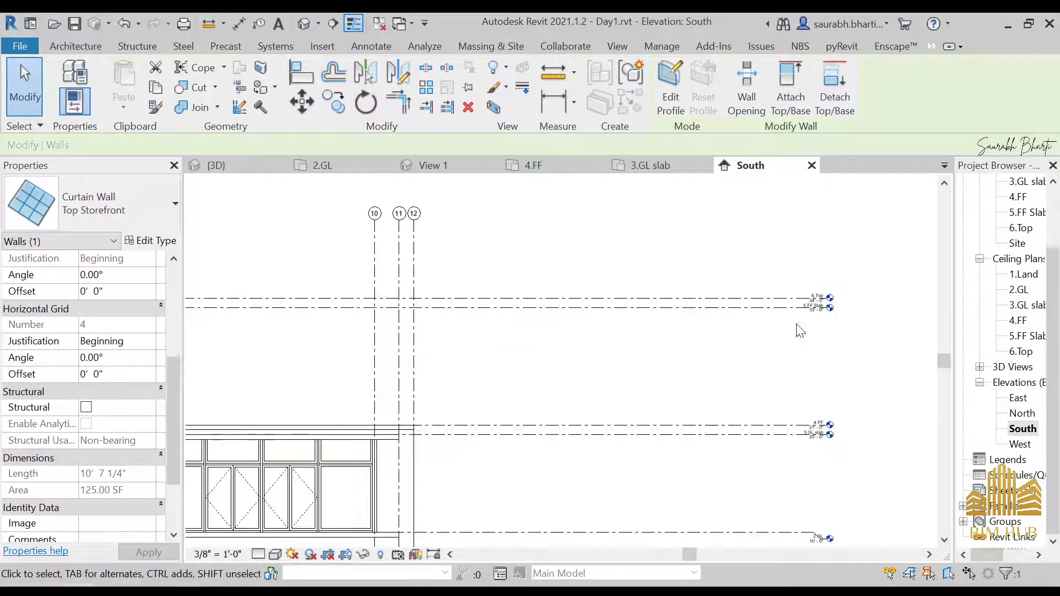
{"action": "scroll", "coordinate": [848, 330], "scroll_direction": "up", "scroll_amount": 3}
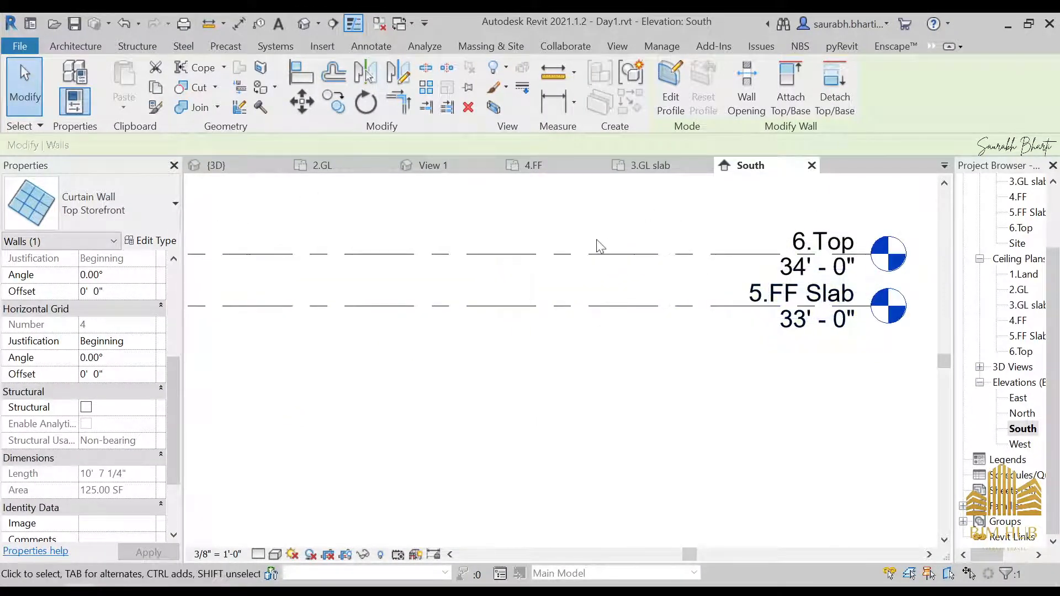
{"action": "left_click", "coordinate": [596, 270]}
{"action": "left_click", "coordinate": [599, 255]}
{"action": "scroll", "coordinate": [590, 275], "scroll_direction": "down", "scroll_amount": 5}
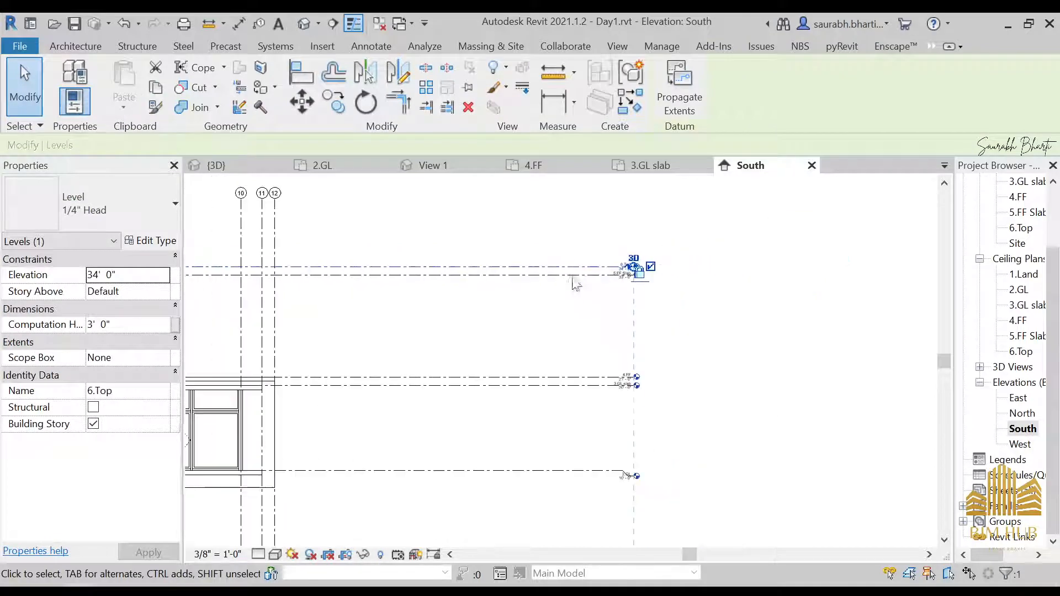
{"action": "middle_click_drag", "start_coordinate": [570, 281], "coordinate": [634, 344]}
{"action": "key", "text": "Delete"}
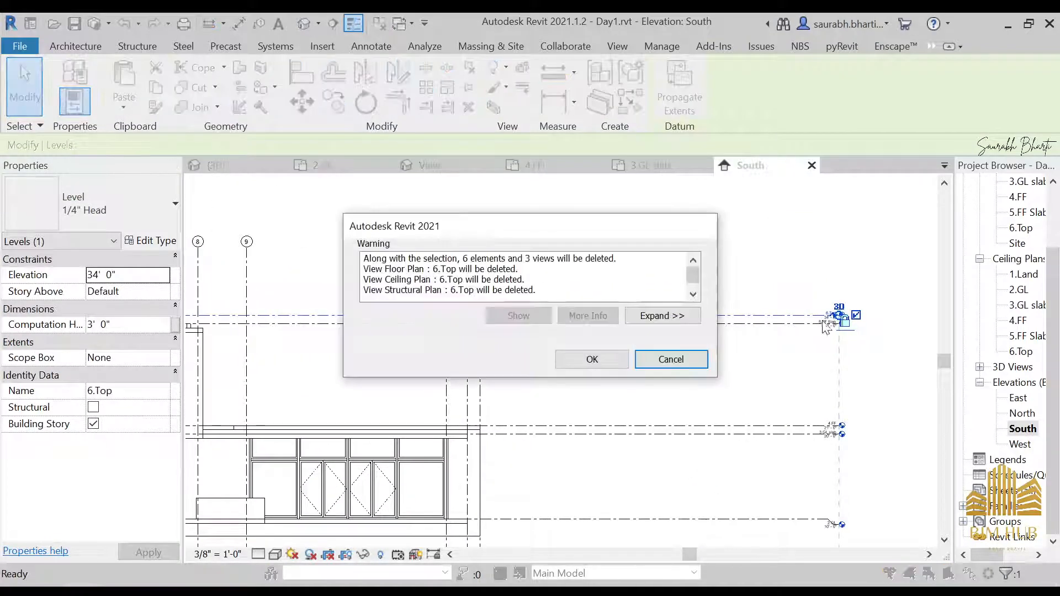
{"action": "left_click", "coordinate": [591, 359]}
Step: Set the 5.FF Slab level's elevation to 32' 0"
{"action": "scroll", "coordinate": [388, 318], "scroll_direction": "up", "scroll_amount": 1}
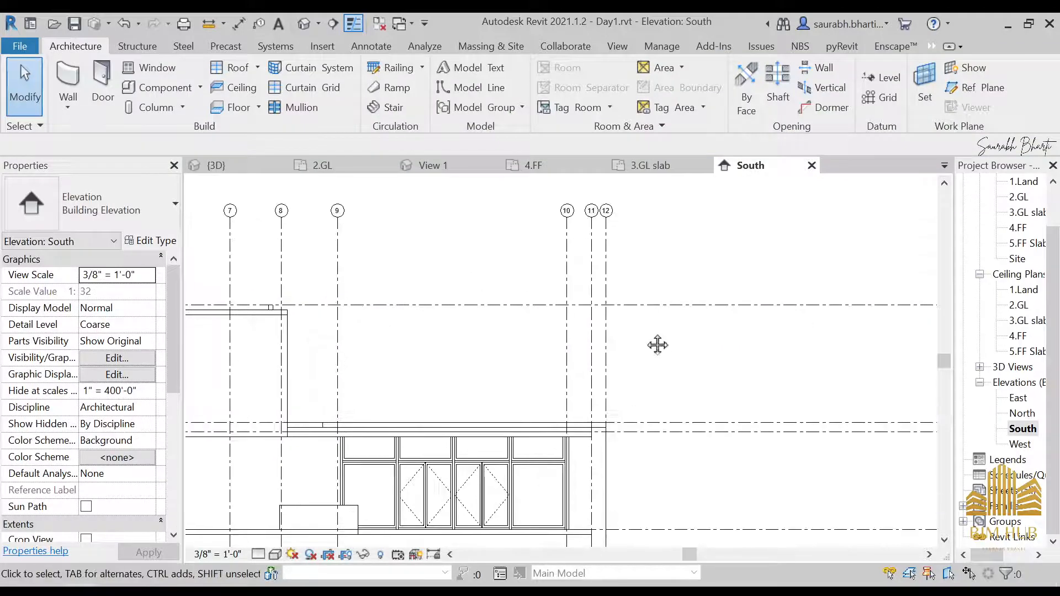
{"action": "middle_click_drag", "start_coordinate": [658, 346], "coordinate": [423, 349]}
{"action": "scroll", "coordinate": [790, 307], "scroll_direction": "up", "scroll_amount": 10}
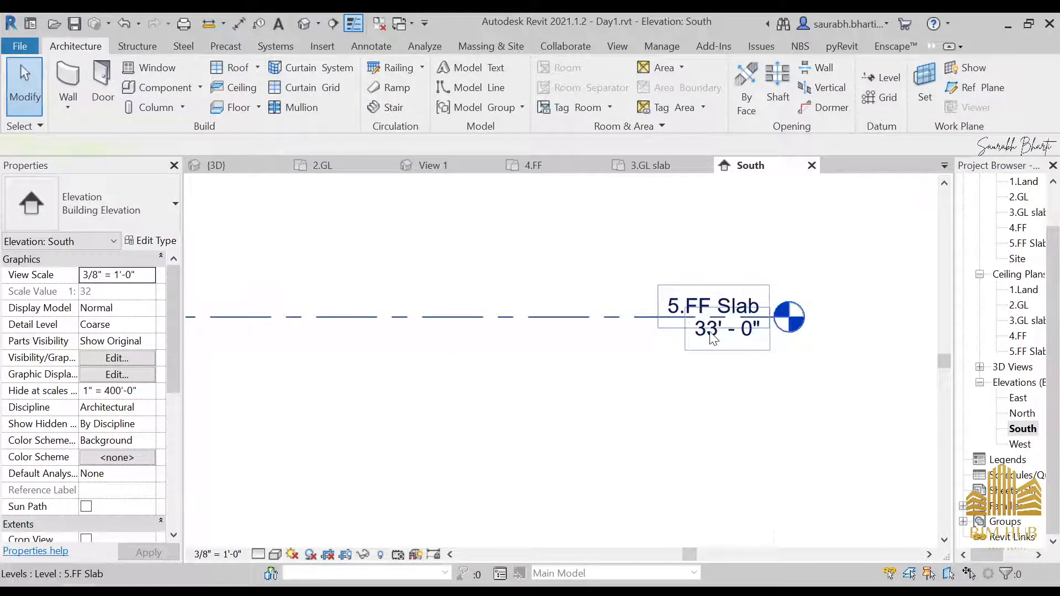
{"action": "left_click", "coordinate": [713, 338]}
{"action": "scroll", "coordinate": [714, 328], "scroll_direction": "down", "scroll_amount": 4}
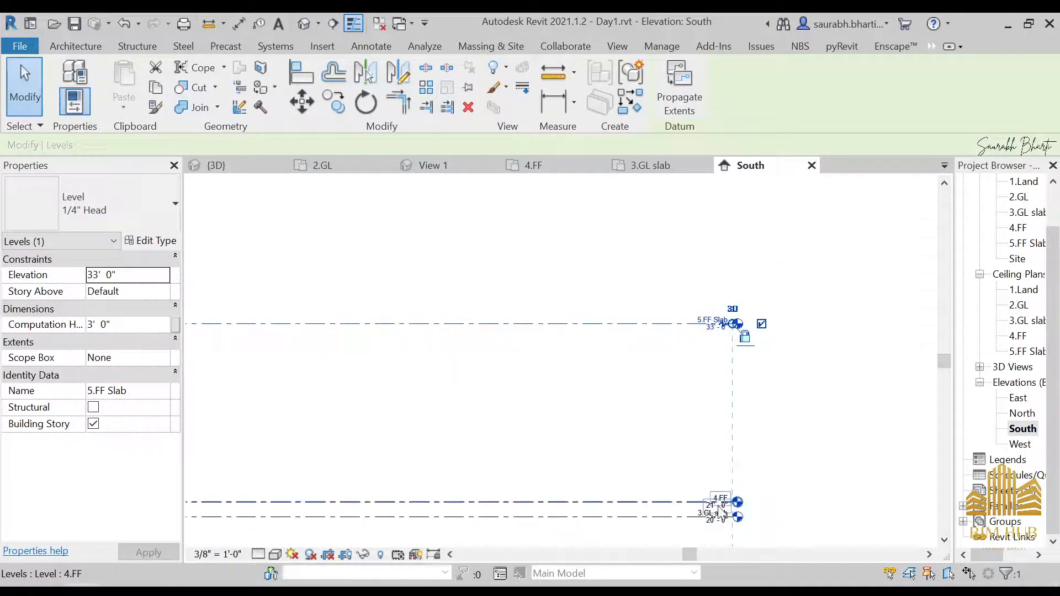
{"action": "scroll", "coordinate": [717, 513], "scroll_direction": "up", "scroll_amount": 3}
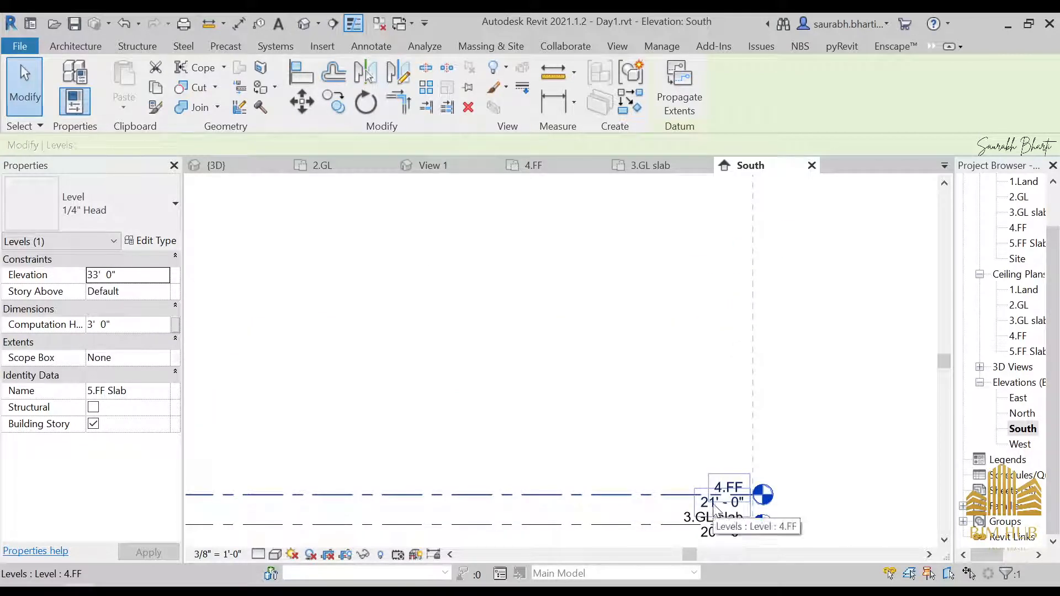
{"action": "scroll", "coordinate": [714, 475], "scroll_direction": "down", "scroll_amount": 3}
{"action": "middle_click_drag", "start_coordinate": [712, 415], "coordinate": [713, 506]}
{"action": "scroll", "coordinate": [714, 356], "scroll_direction": "up", "scroll_amount": 7}
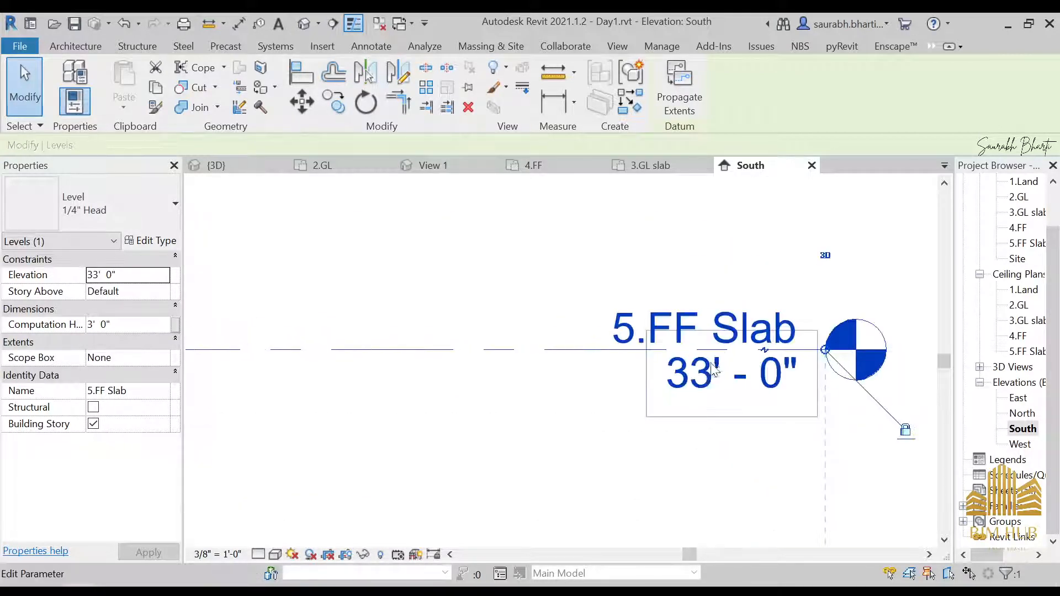
{"action": "left_click", "coordinate": [709, 376]}
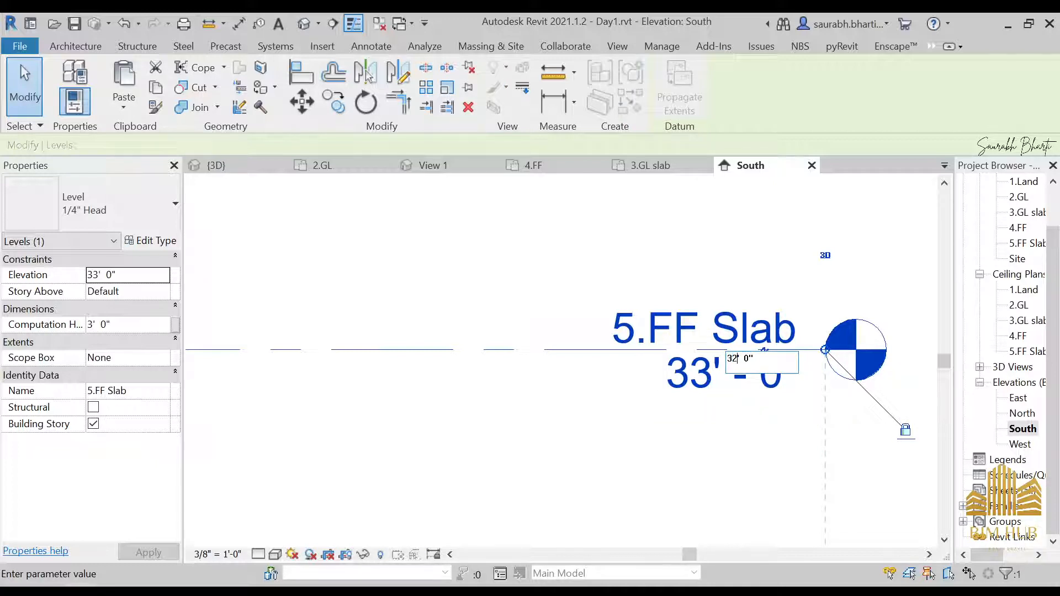
{"action": "key", "text": "Return"}
Step: In the 3D view, edit and finish the upper floor slab's boundary, attaching the walls below to its underside
{"action": "scroll", "coordinate": [539, 315], "scroll_direction": "down", "scroll_amount": 3}
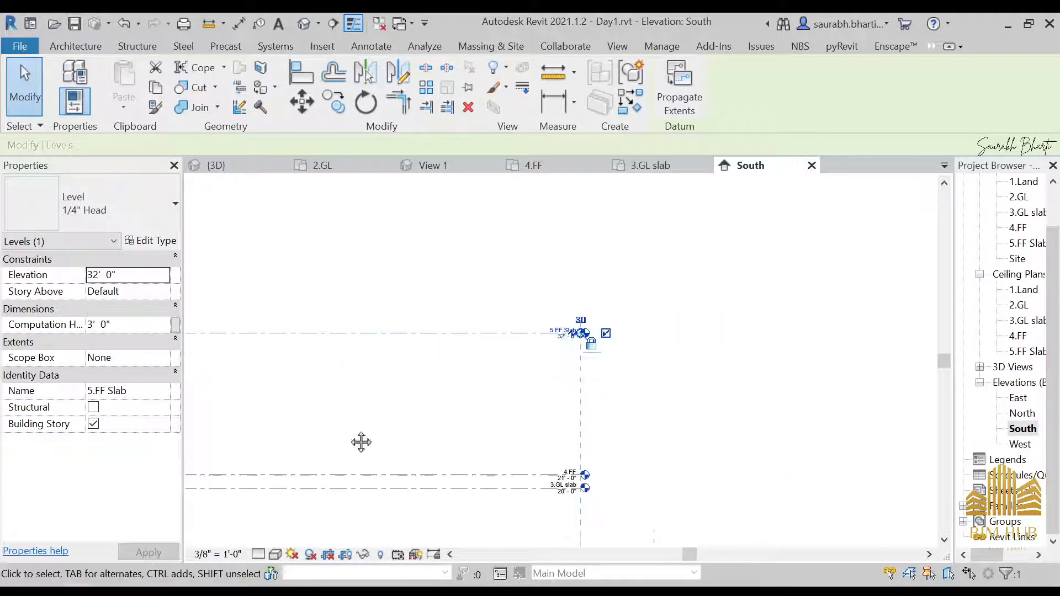
{"action": "middle_click_drag", "start_coordinate": [359, 442], "coordinate": [983, 338]}
{"action": "scroll", "coordinate": [437, 341], "scroll_direction": "up", "scroll_amount": 2}
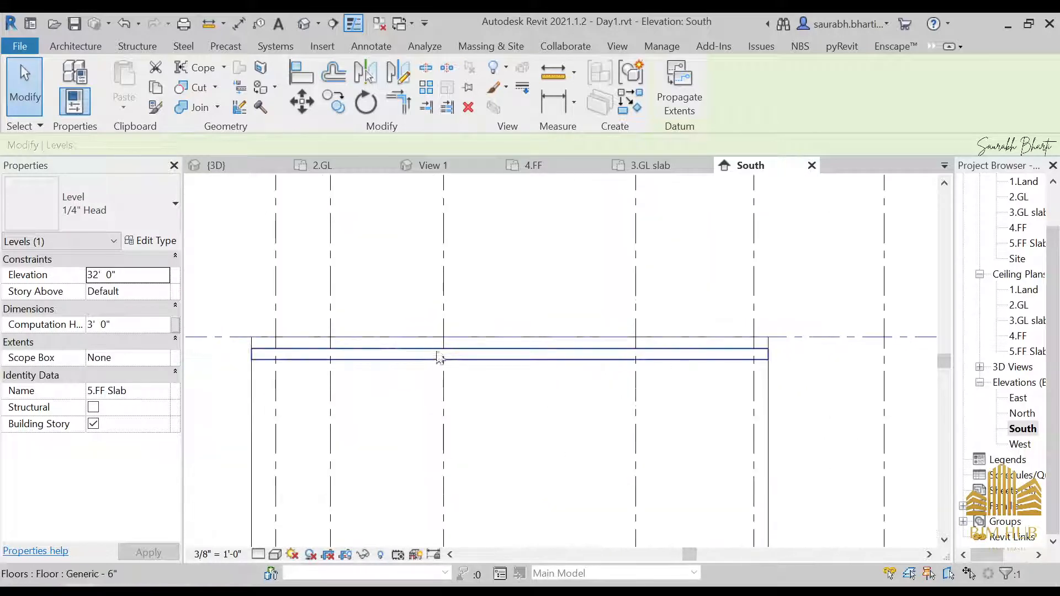
{"action": "left_click", "coordinate": [310, 25]}
{"action": "middle_click_drag", "start_coordinate": [348, 111], "coordinate": [321, 283], "text": "shift"}
{"action": "left_click", "coordinate": [366, 307]}
{"action": "middle_click_drag", "start_coordinate": [449, 342], "coordinate": [565, 307], "text": "shift"}
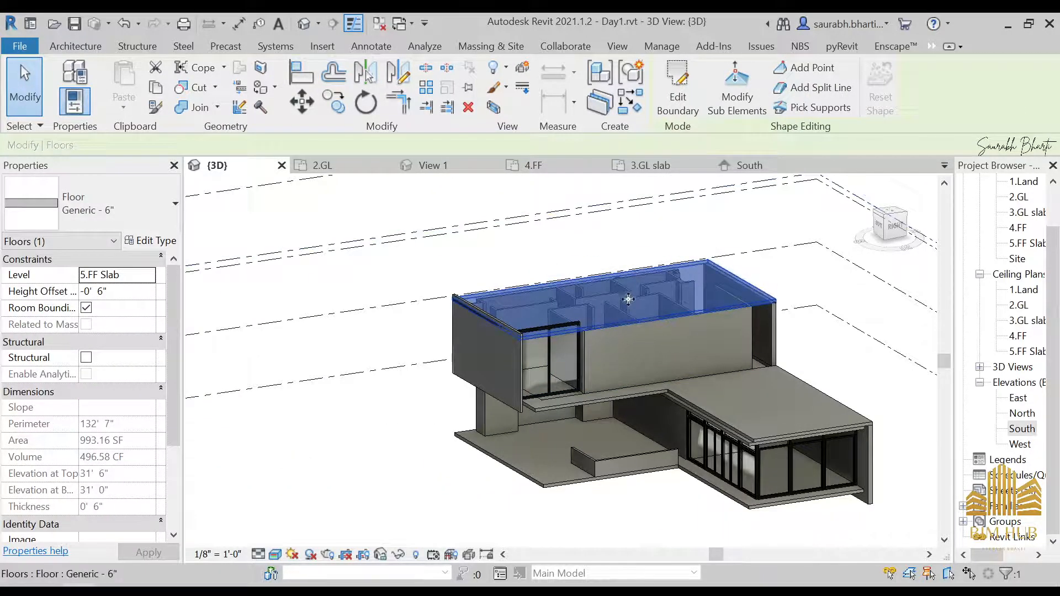
{"action": "left_click", "coordinate": [677, 97]}
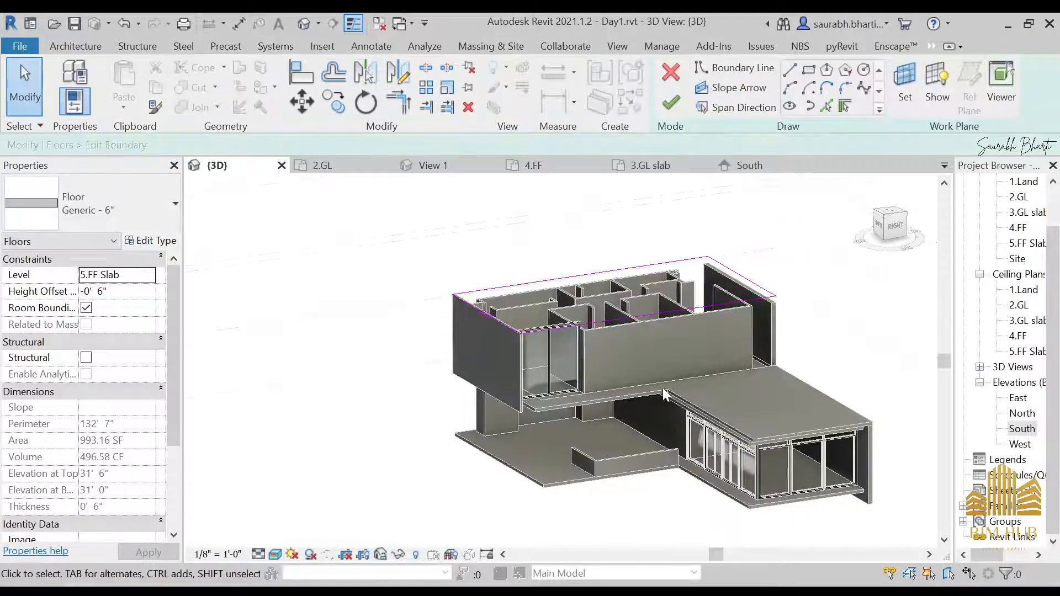
{"action": "left_click", "coordinate": [671, 104]}
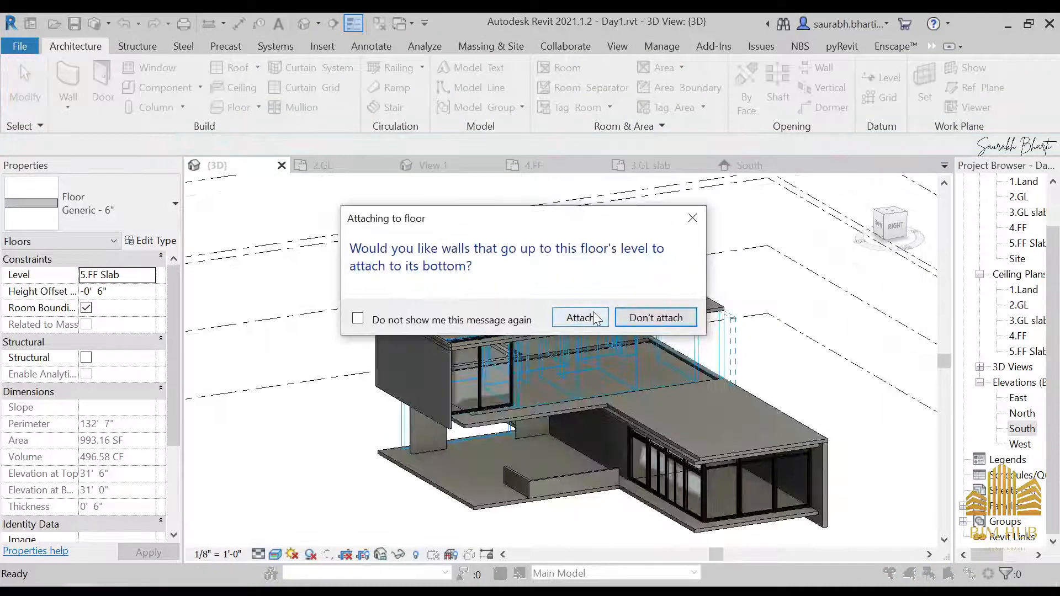
{"action": "left_click", "coordinate": [575, 319]}
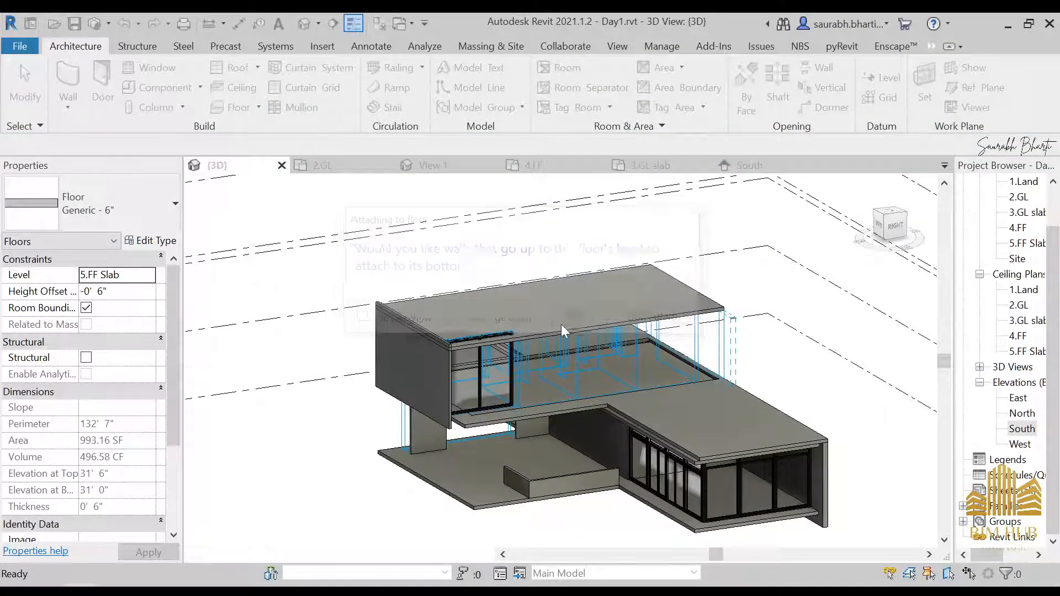
Step: Edit the profile of the Generic 4.5" wall protruding above the upper slab and finish the sketch
{"action": "left_click", "coordinate": [465, 359]}
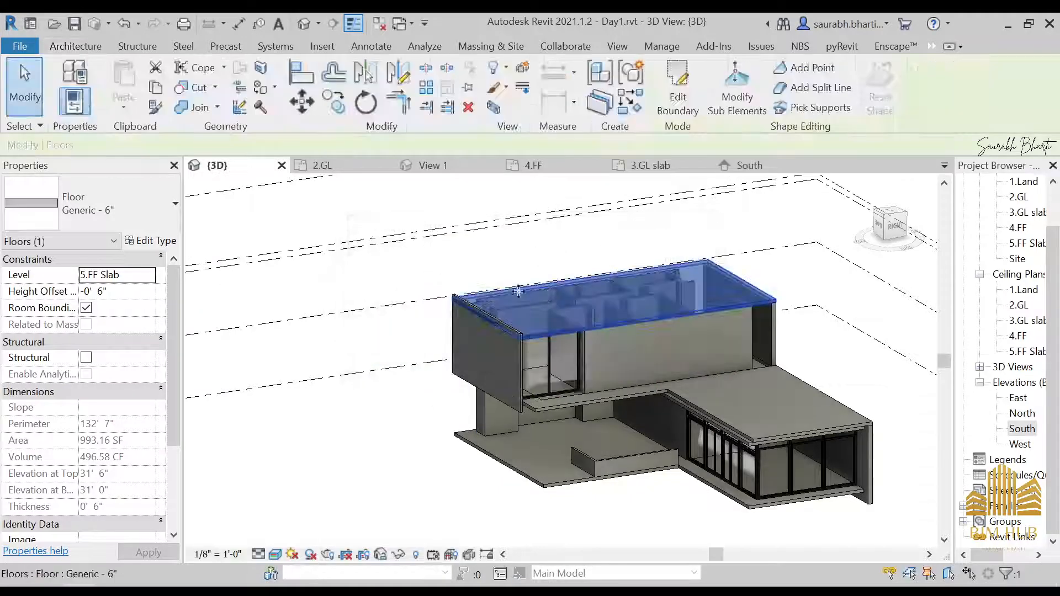
{"action": "key", "text": "Escape"}
{"action": "middle_click_drag", "start_coordinate": [581, 341], "coordinate": [542, 295], "text": "shift"}
{"action": "scroll", "coordinate": [528, 358], "scroll_direction": "up", "scroll_amount": 3}
{"action": "middle_click_drag", "start_coordinate": [498, 322], "coordinate": [635, 436], "text": "shift"}
{"action": "middle_click_drag", "start_coordinate": [717, 424], "coordinate": [598, 355], "text": "shift"}
{"action": "middle_click_drag", "start_coordinate": [480, 361], "coordinate": [575, 440], "text": "shift"}
{"action": "left_click", "coordinate": [577, 445]}
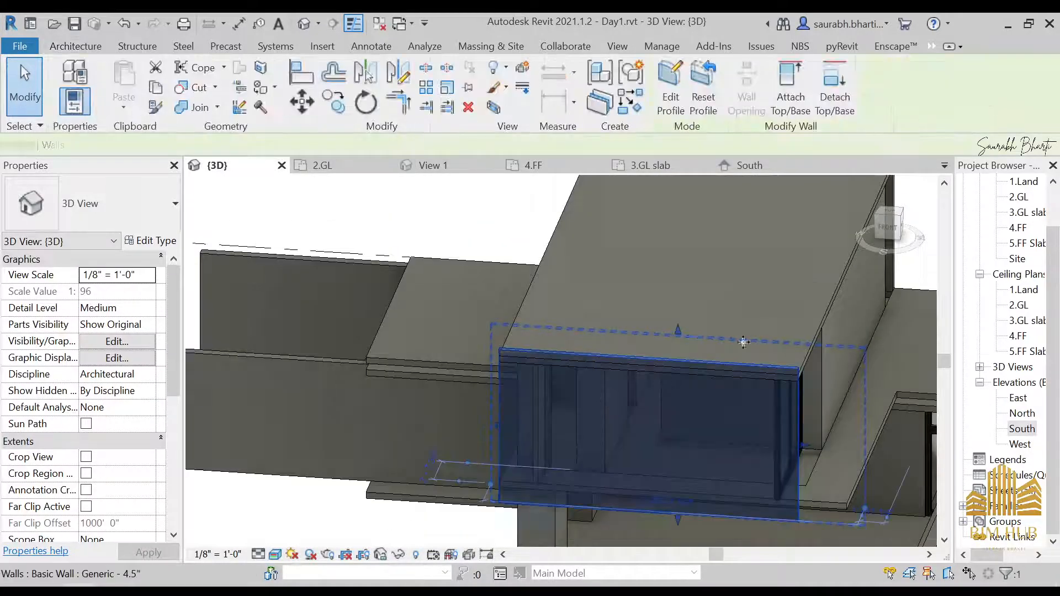
{"action": "left_click", "coordinate": [887, 227]}
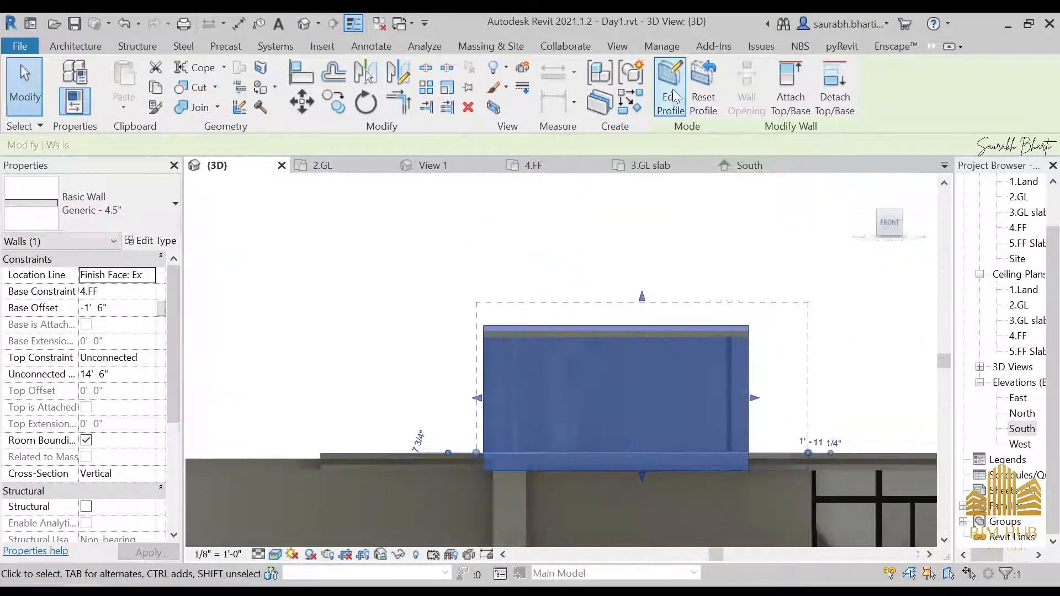
{"action": "left_click", "coordinate": [670, 88]}
{"action": "left_click_drag", "start_coordinate": [530, 300], "coordinate": [530, 302]}
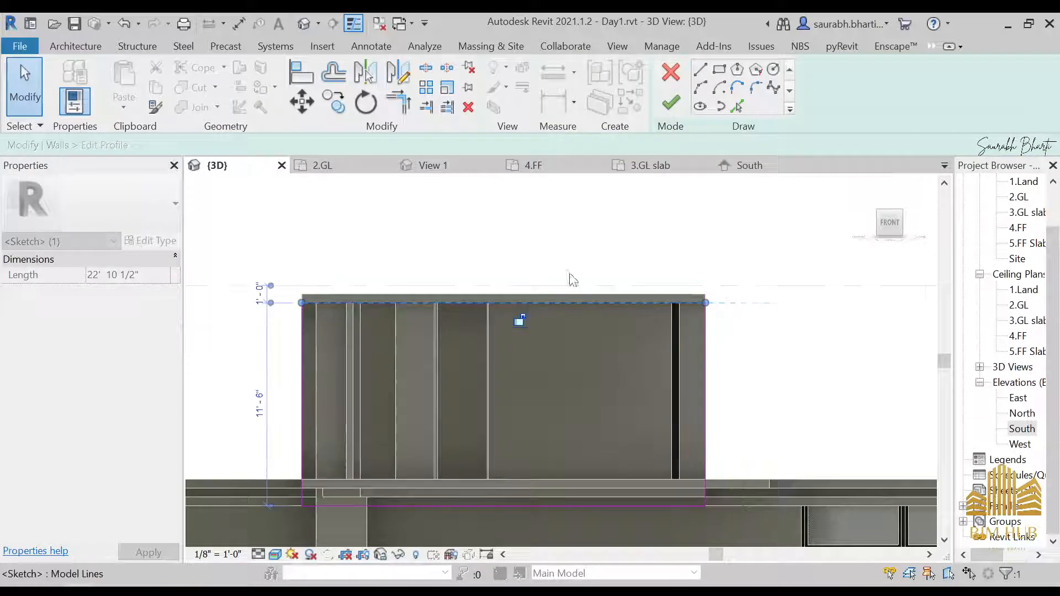
{"action": "left_click", "coordinate": [672, 106]}
Step: Orbit around the 3D model to inspect the walls beneath the upper slab
{"action": "scroll", "coordinate": [540, 329], "scroll_direction": "down", "scroll_amount": 3}
{"action": "left_click", "coordinate": [651, 268]}
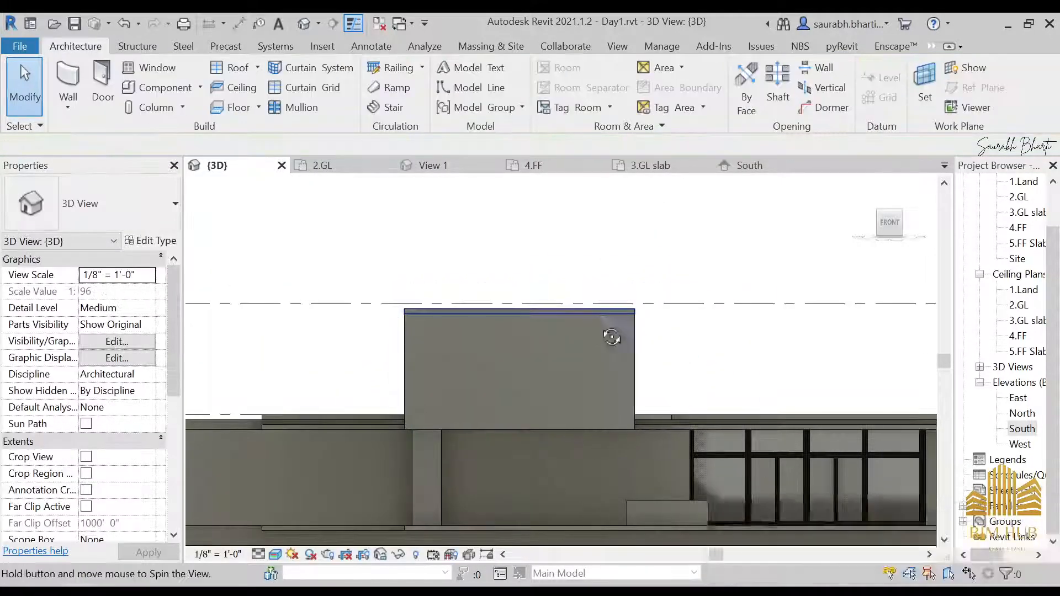
{"action": "middle_click_drag", "start_coordinate": [611, 334], "coordinate": [492, 425], "text": "shift"}
{"action": "middle_click_drag", "start_coordinate": [572, 372], "coordinate": [525, 408], "text": "shift"}
{"action": "middle_click_drag", "start_coordinate": [634, 397], "coordinate": [532, 359]}
{"action": "middle_click_drag", "start_coordinate": [533, 359], "coordinate": [501, 341], "text": "shift"}
{"action": "left_click", "coordinate": [469, 380]}
{"action": "middle_click_drag", "start_coordinate": [560, 431], "coordinate": [551, 440], "text": "shift"}
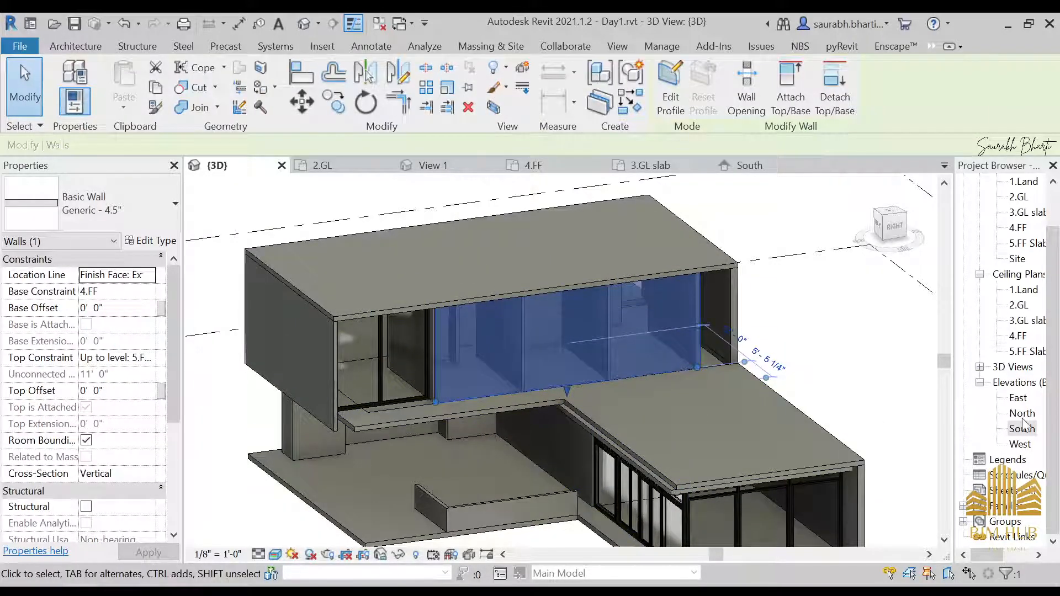
Step: Open the 4.FF floor plan and start a similar Top Storefront curtain wall near room 8
{"action": "scroll", "coordinate": [1003, 341], "scroll_direction": "up", "scroll_amount": 2}
{"action": "double_click", "coordinate": [1019, 274]}
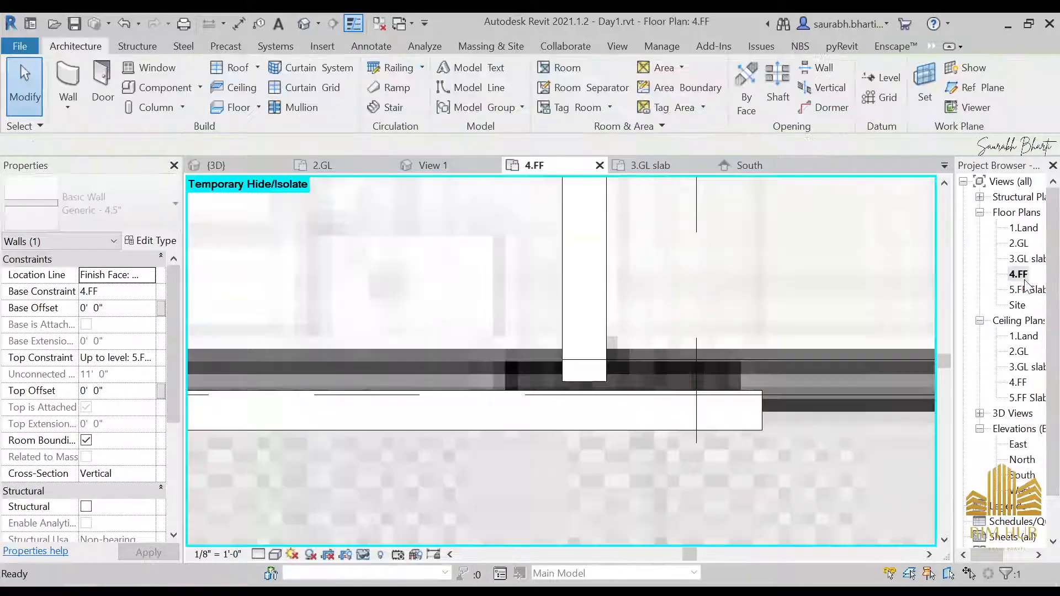
{"action": "scroll", "coordinate": [518, 352], "scroll_direction": "down", "scroll_amount": 6}
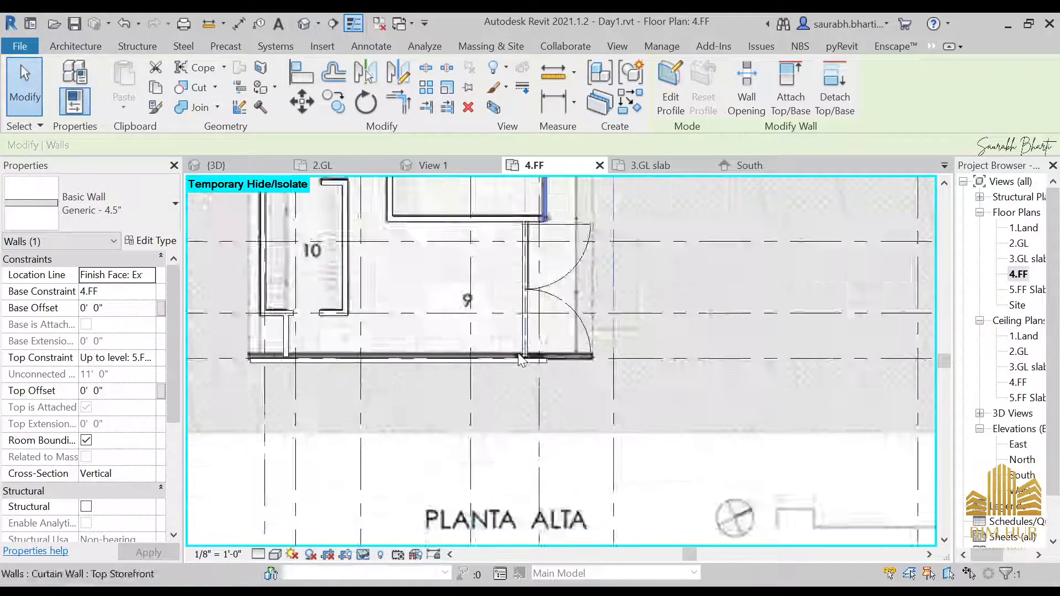
{"action": "mouse_move", "coordinate": [518, 352]}
{"action": "middle_mouse_down"}
{"action": "mouse_move", "coordinate": [514, 407]}
{"action": "mouse_move", "coordinate": [493, 421]}
{"action": "middle_mouse_up"}
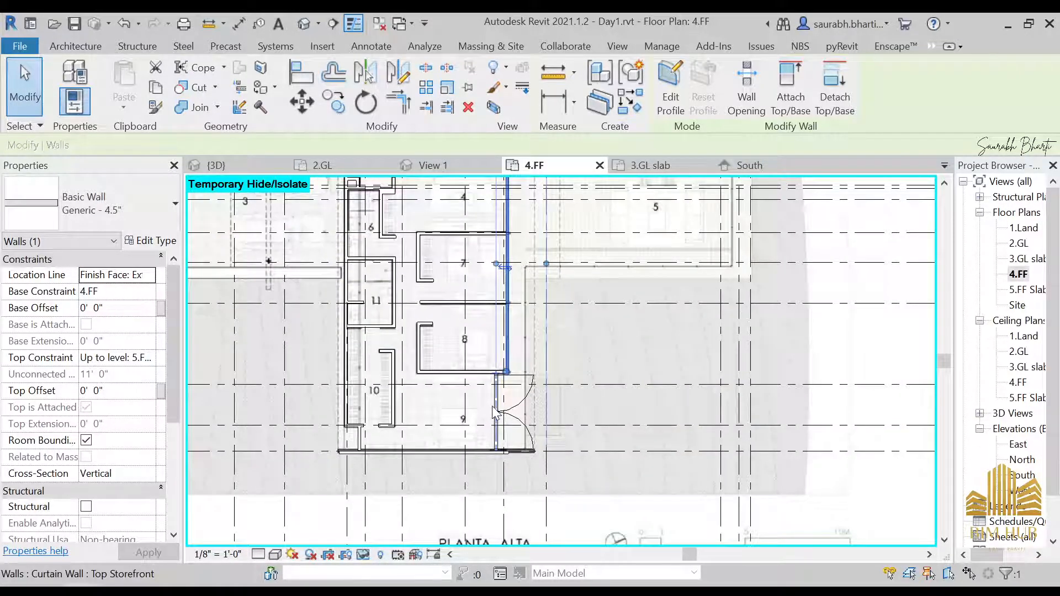
{"action": "key", "text": "c"}
{"action": "key", "text": "s"}
{"action": "scroll", "coordinate": [511, 317], "scroll_direction": "up", "scroll_amount": 3}
{"action": "scroll", "coordinate": [480, 429], "scroll_direction": "up", "scroll_amount": 4}
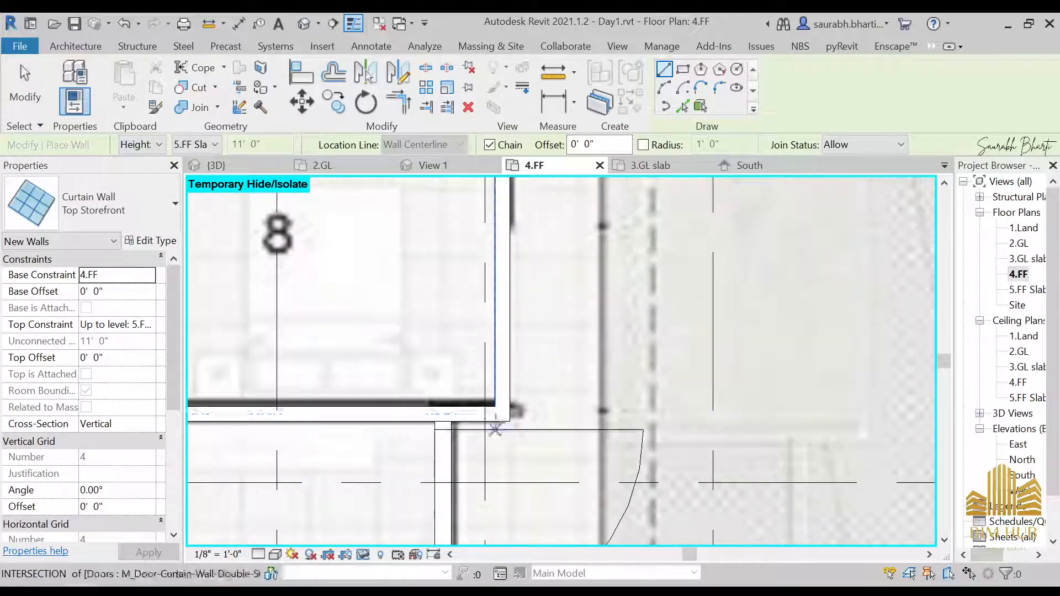
{"action": "middle_click_drag", "start_coordinate": [503, 406], "coordinate": [484, 586]}
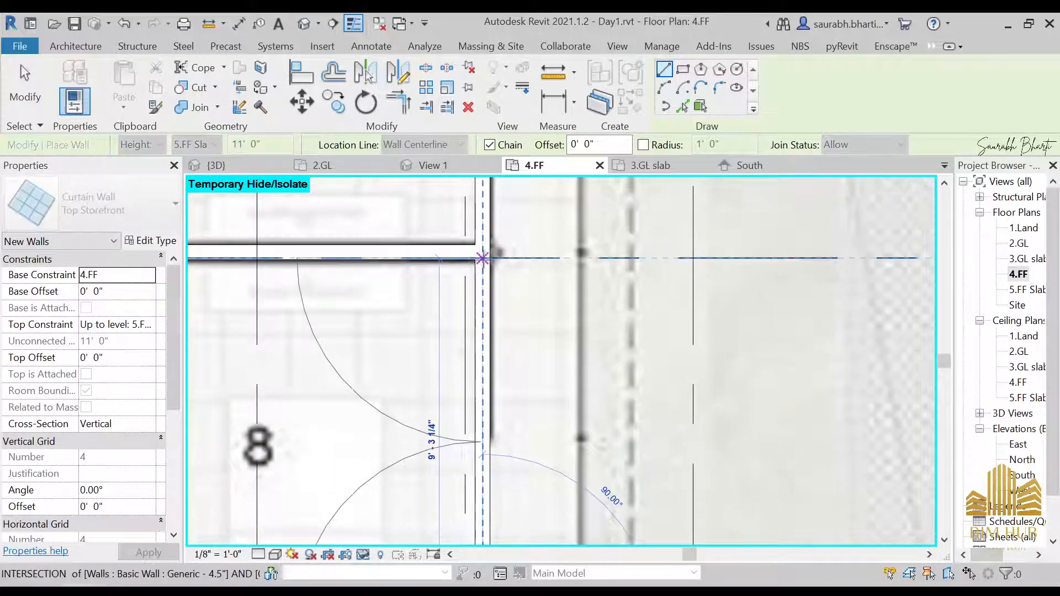
{"action": "left_click", "coordinate": [483, 258]}
{"action": "key", "text": "Escape"}
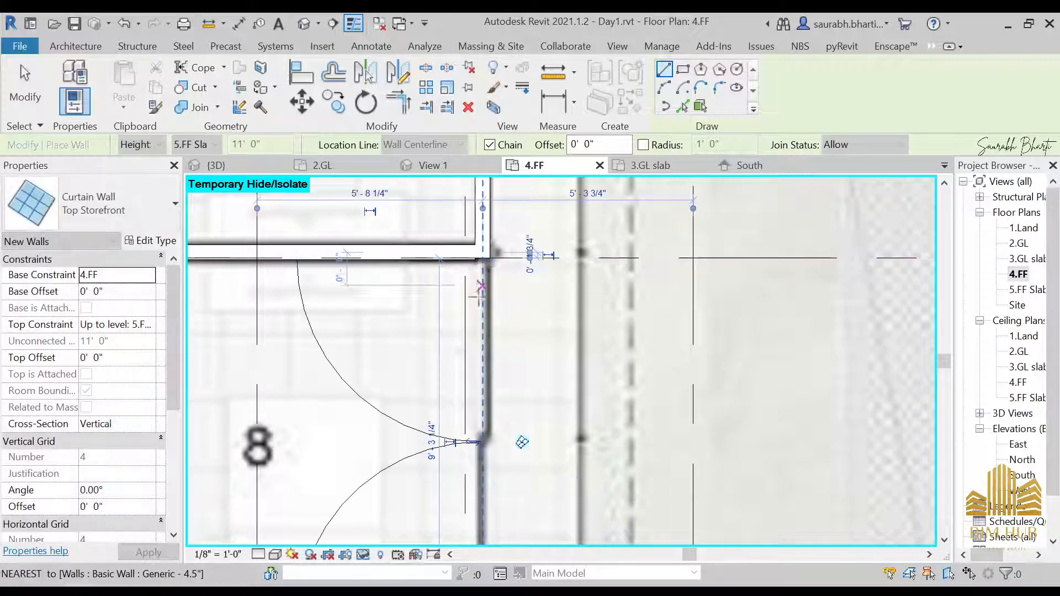
Step: Draw the Top Storefront curtain wall along the vertical wall segment beside room 4 on 4.FF, then exit the command
{"action": "middle_click_drag", "start_coordinate": [510, 285], "coordinate": [447, 521]}
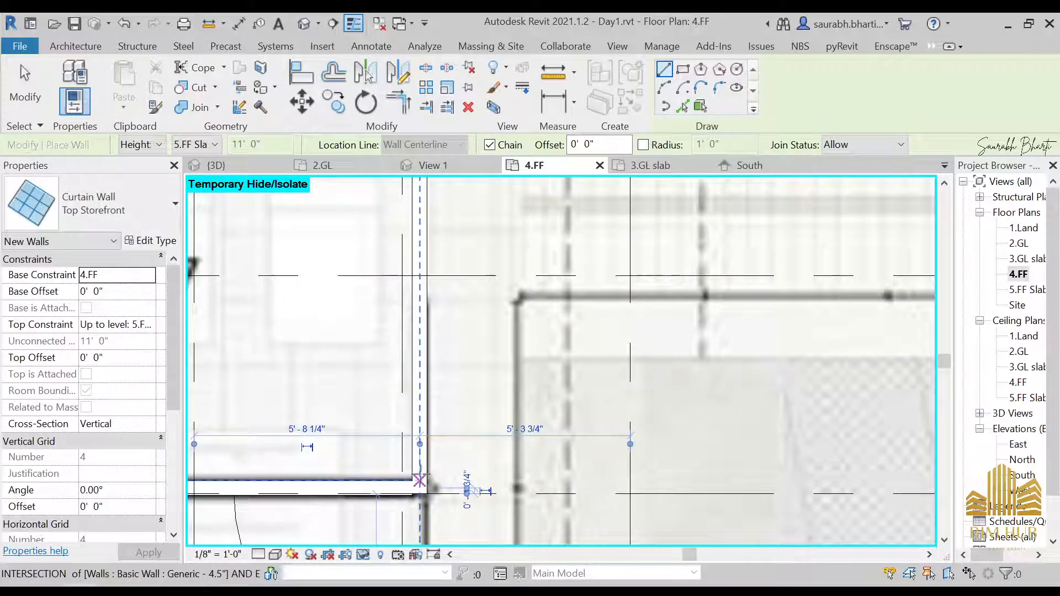
{"action": "scroll", "coordinate": [451, 263], "scroll_direction": "down", "scroll_amount": 2}
{"action": "middle_click_drag", "start_coordinate": [451, 262], "coordinate": [473, 448]}
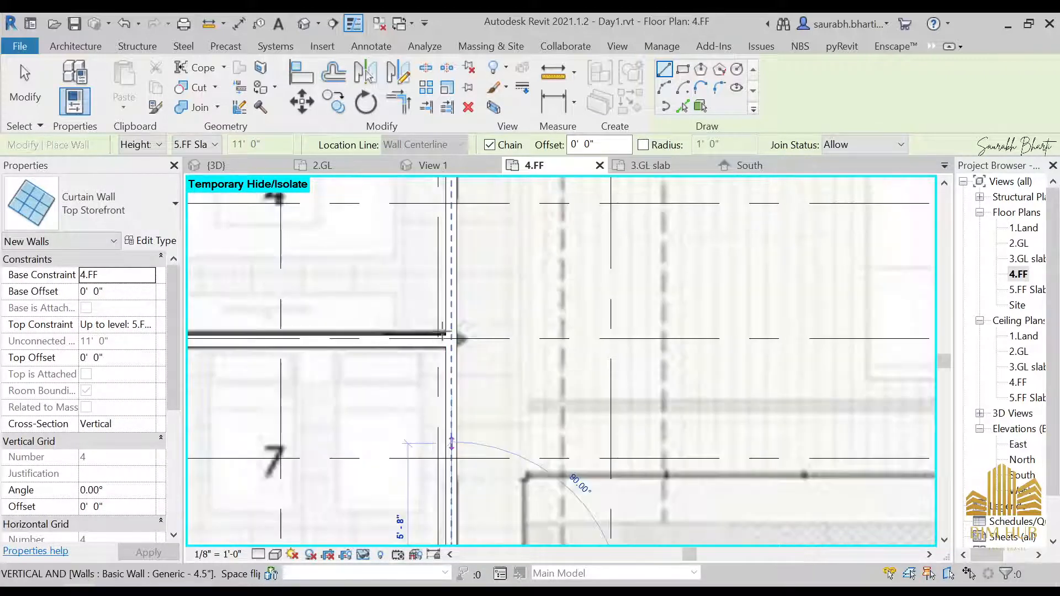
{"action": "scroll", "coordinate": [453, 348], "scroll_direction": "up", "scroll_amount": 3}
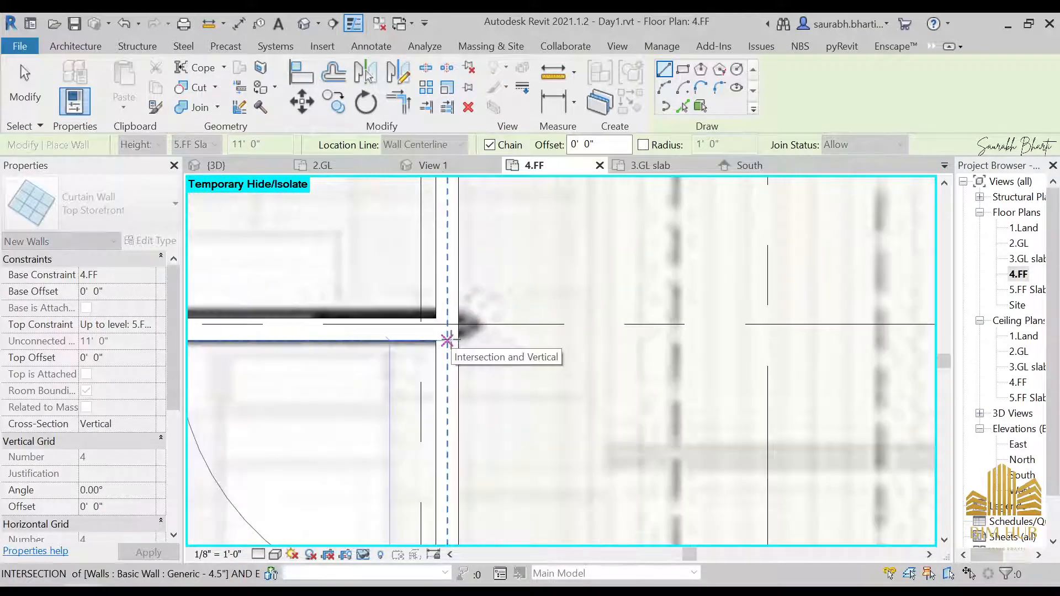
{"action": "left_click", "coordinate": [448, 341]}
{"action": "scroll", "coordinate": [450, 342], "scroll_direction": "down", "scroll_amount": 2}
{"action": "scroll", "coordinate": [454, 327], "scroll_direction": "up", "scroll_amount": 3}
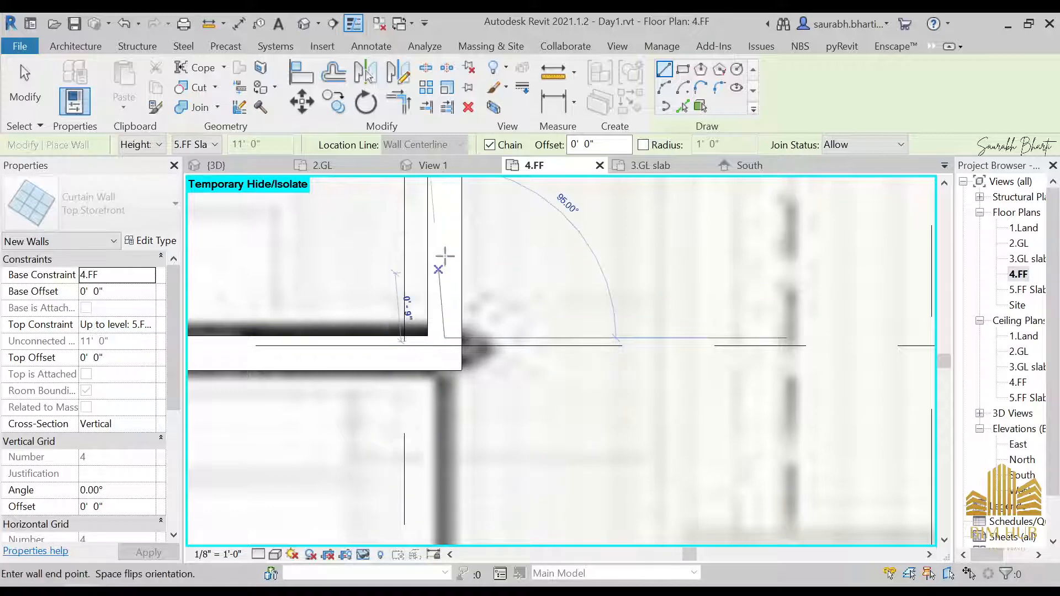
{"action": "scroll", "coordinate": [444, 256], "scroll_direction": "down", "scroll_amount": 3}
{"action": "middle_click_drag", "start_coordinate": [596, 447], "coordinate": [593, 463]}
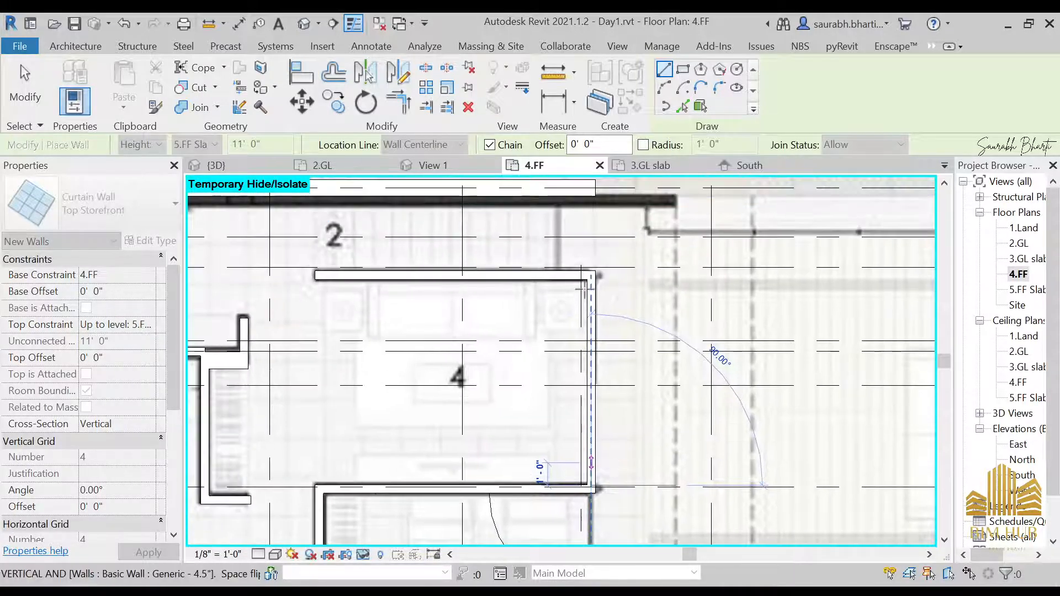
{"action": "scroll", "coordinate": [593, 270], "scroll_direction": "up", "scroll_amount": 2}
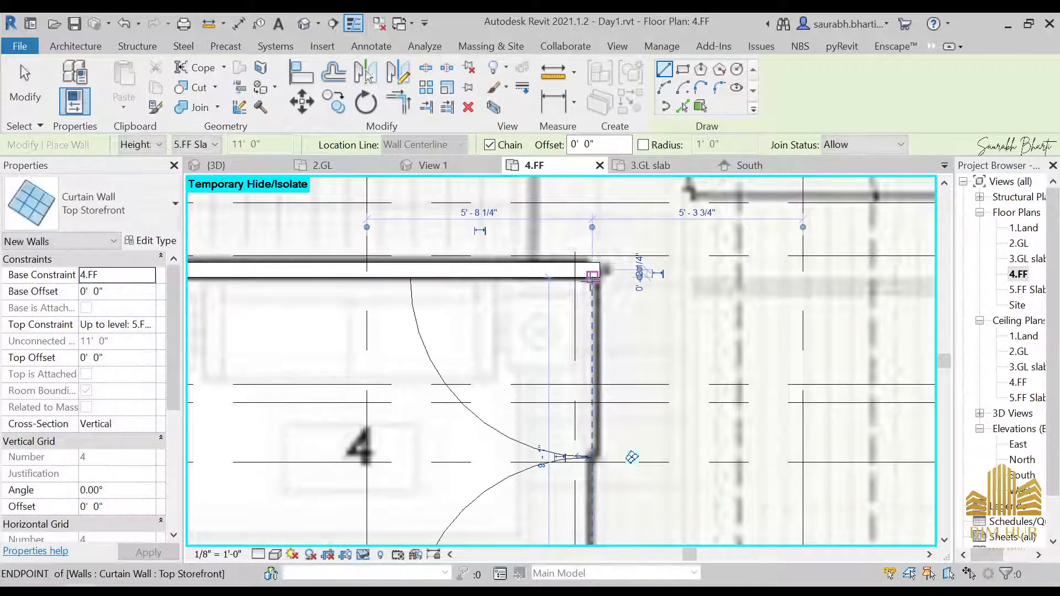
{"action": "key", "text": "Escape"}
{"action": "key", "text": "Escape"}
Step: Switch to the 3D view and orbit around the upper floor, selecting curtain wall doors and walls to inspect them
{"action": "left_click", "coordinate": [303, 24]}
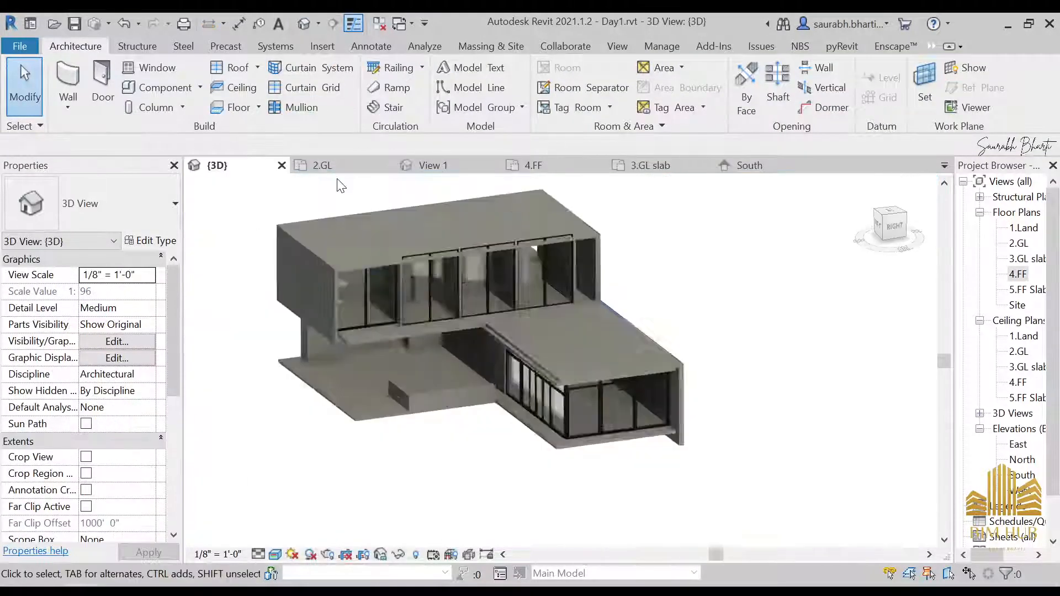
{"action": "scroll", "coordinate": [442, 240], "scroll_direction": "up", "scroll_amount": 6}
{"action": "scroll", "coordinate": [552, 260], "scroll_direction": "down", "scroll_amount": 5}
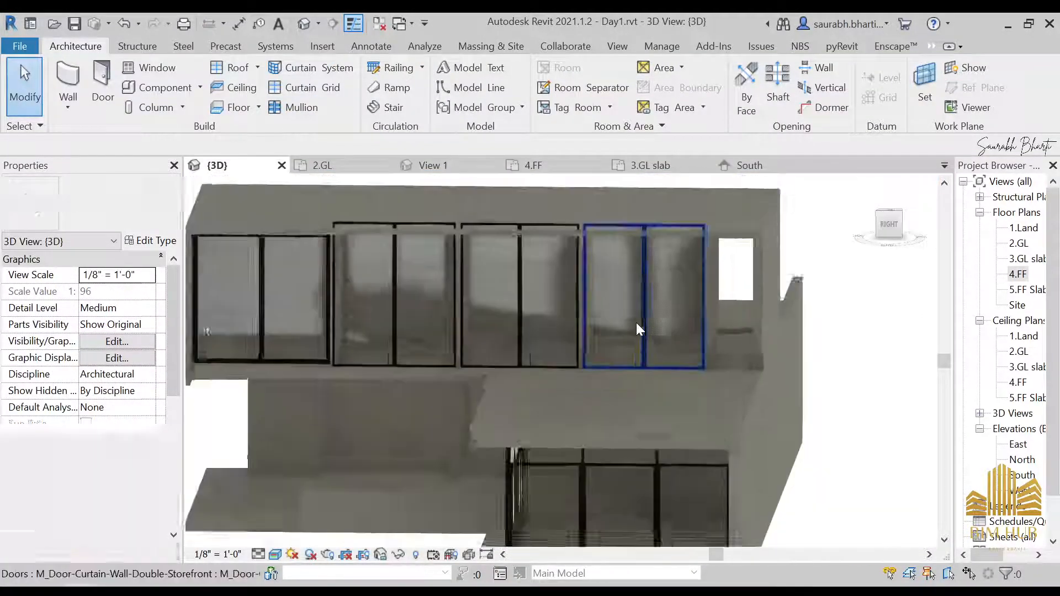
{"action": "middle_click_drag", "start_coordinate": [636, 322], "coordinate": [539, 272], "text": "shift"}
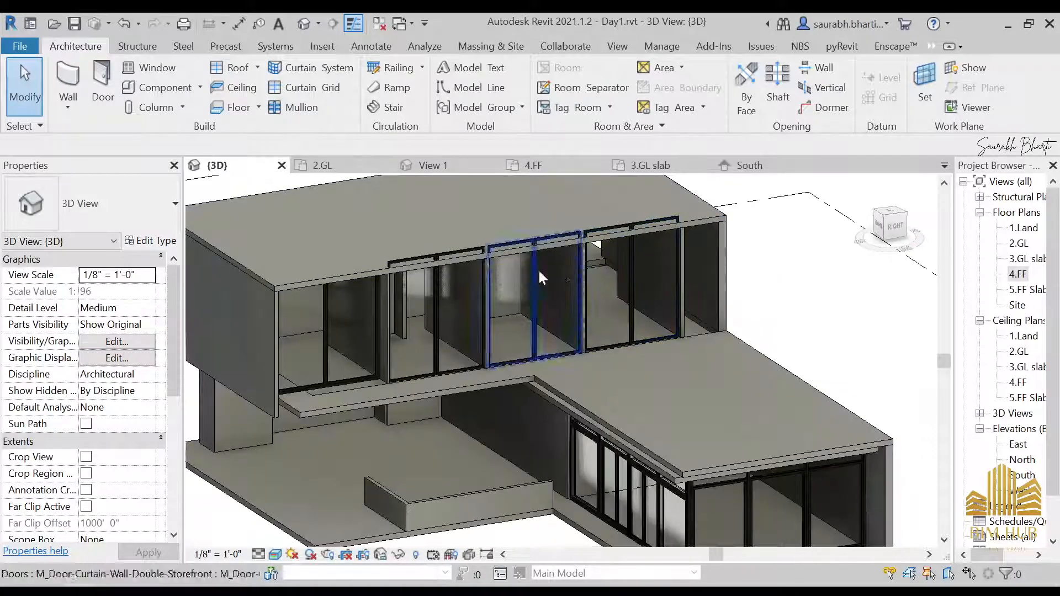
{"action": "middle_click_drag", "start_coordinate": [624, 272], "coordinate": [619, 271], "text": "shift"}
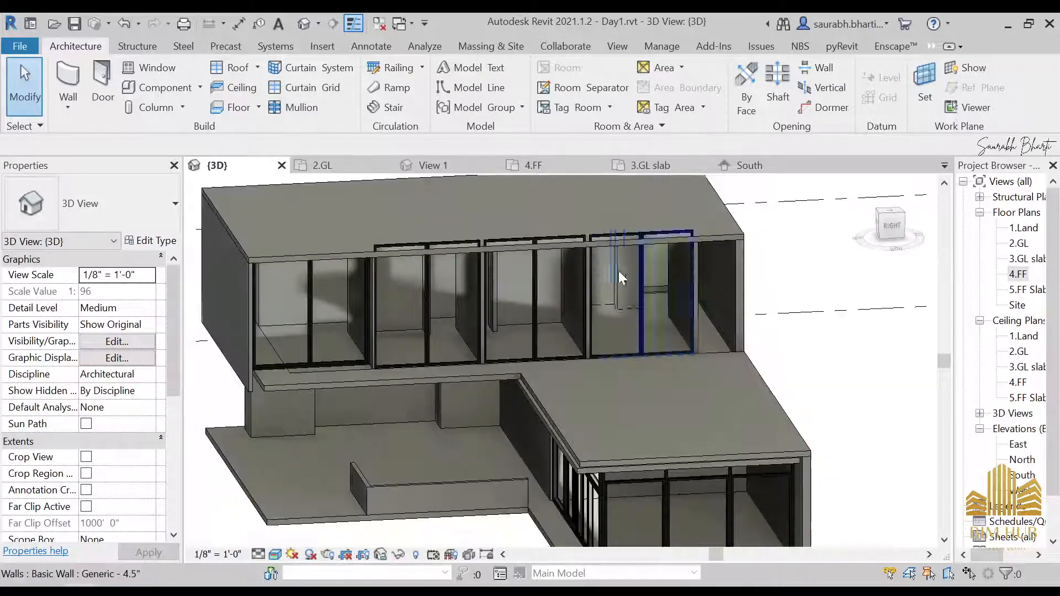
{"action": "left_click", "coordinate": [652, 301]}
{"action": "key", "text": "Escape"}
{"action": "middle_click_drag", "start_coordinate": [638, 264], "coordinate": [479, 253], "text": "shift"}
{"action": "left_click", "coordinate": [469, 282]}
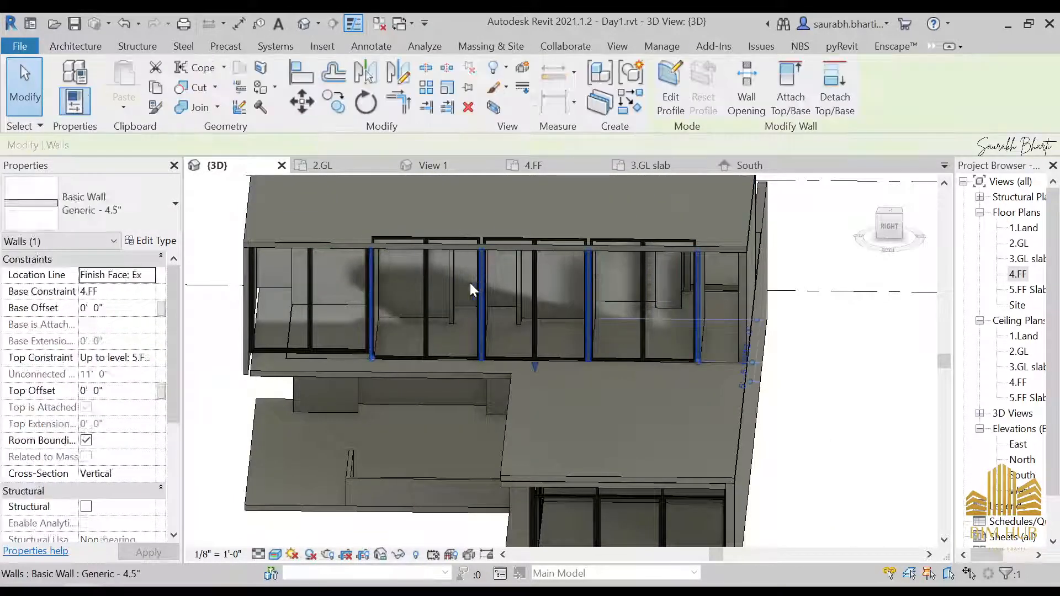
{"action": "key", "text": "Escape"}
{"action": "left_click", "coordinate": [455, 289]}
{"action": "key", "text": "Escape"}
{"action": "left_click", "coordinate": [440, 341]}
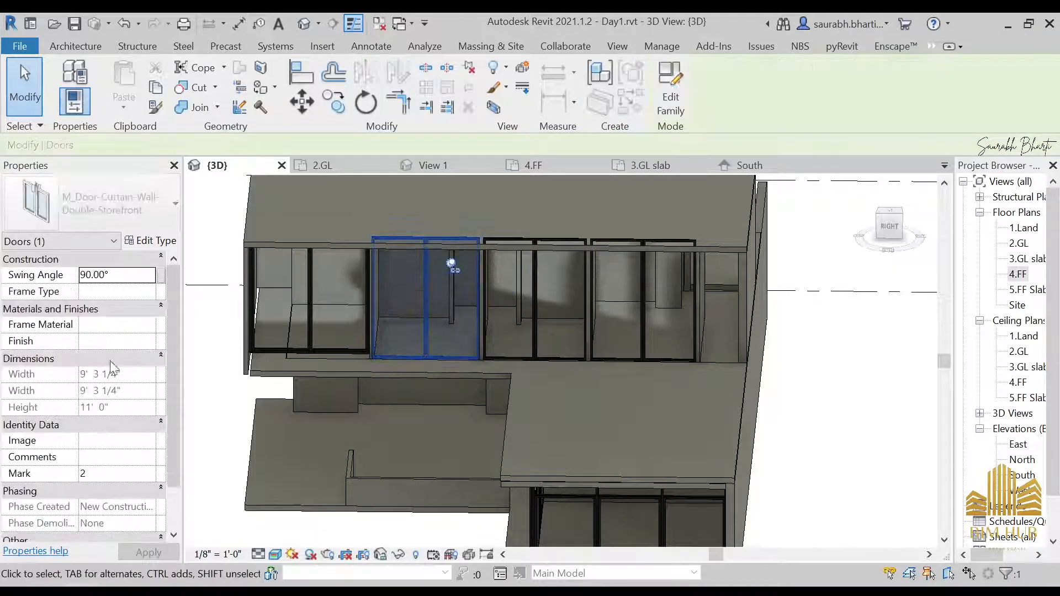
{"action": "key", "text": "Escape"}
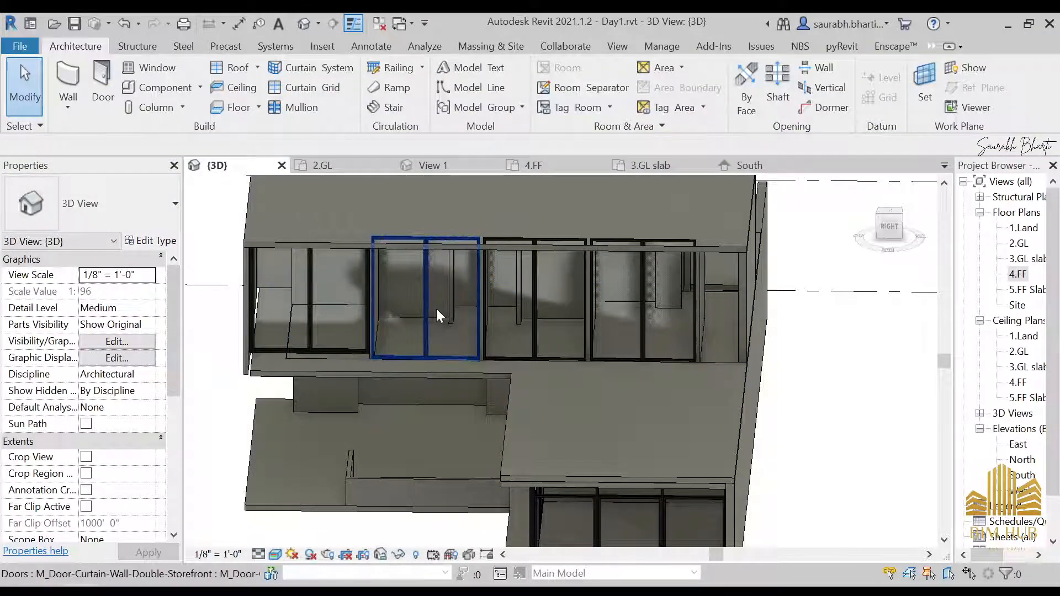
{"action": "left_click", "coordinate": [418, 312]}
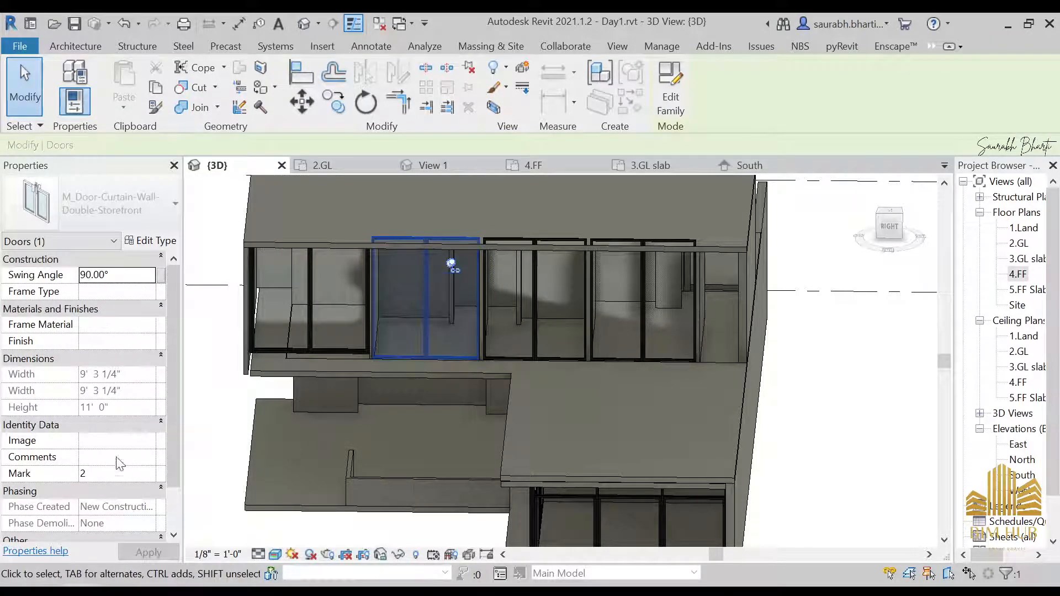
{"action": "scroll", "coordinate": [114, 478], "scroll_direction": "down", "scroll_amount": 2}
{"action": "middle_click_drag", "start_coordinate": [421, 387], "coordinate": [461, 415]}
{"action": "key", "text": "Escape"}
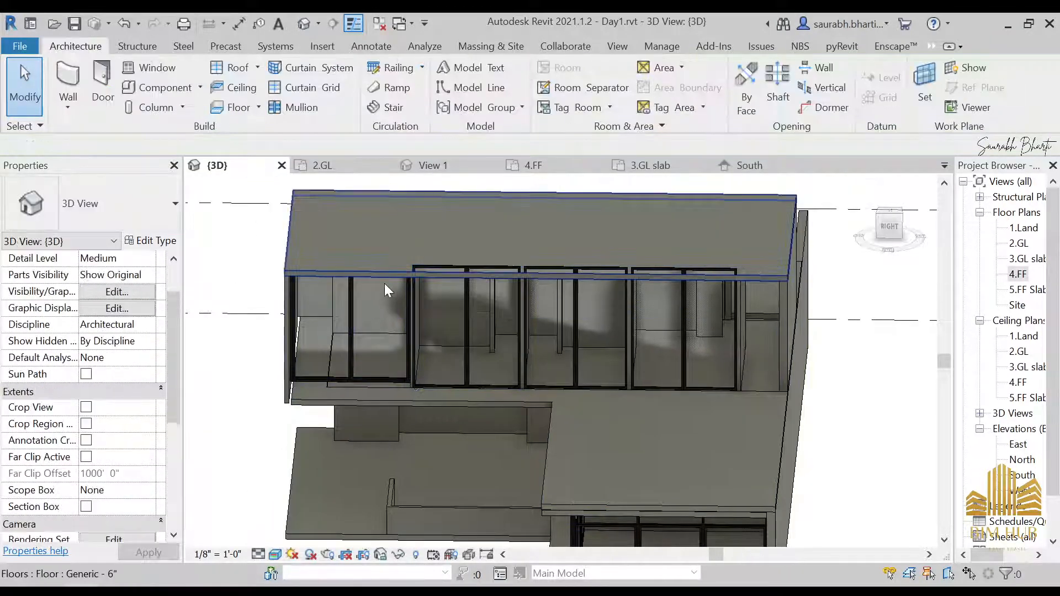
Step: Edit the upper floor slab's boundary, finish it, and attach the walls below to its underside
{"action": "left_click", "coordinate": [380, 274]}
{"action": "left_click", "coordinate": [679, 83]}
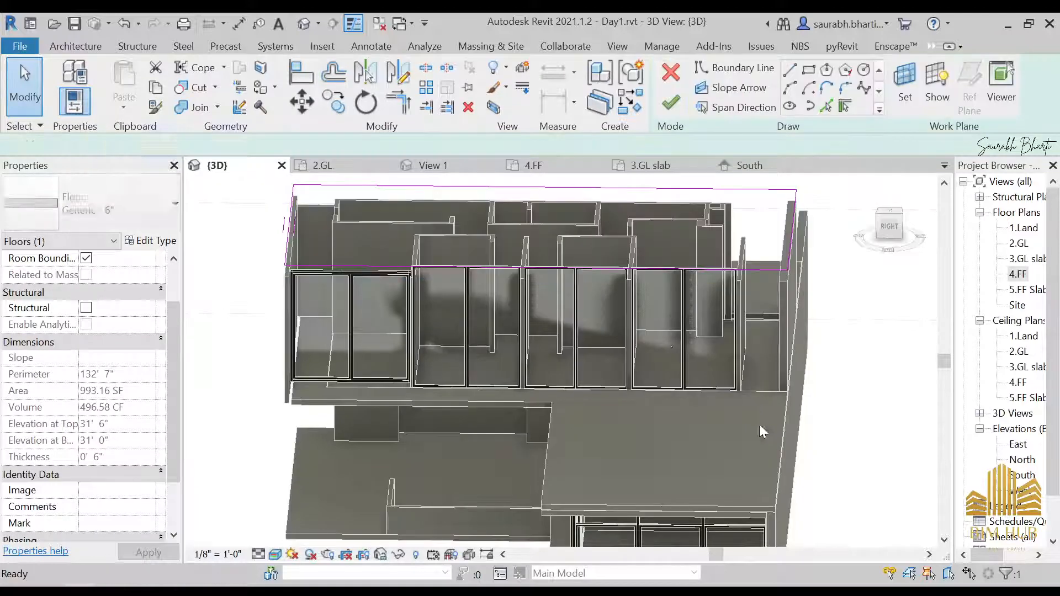
{"action": "left_click", "coordinate": [671, 102]}
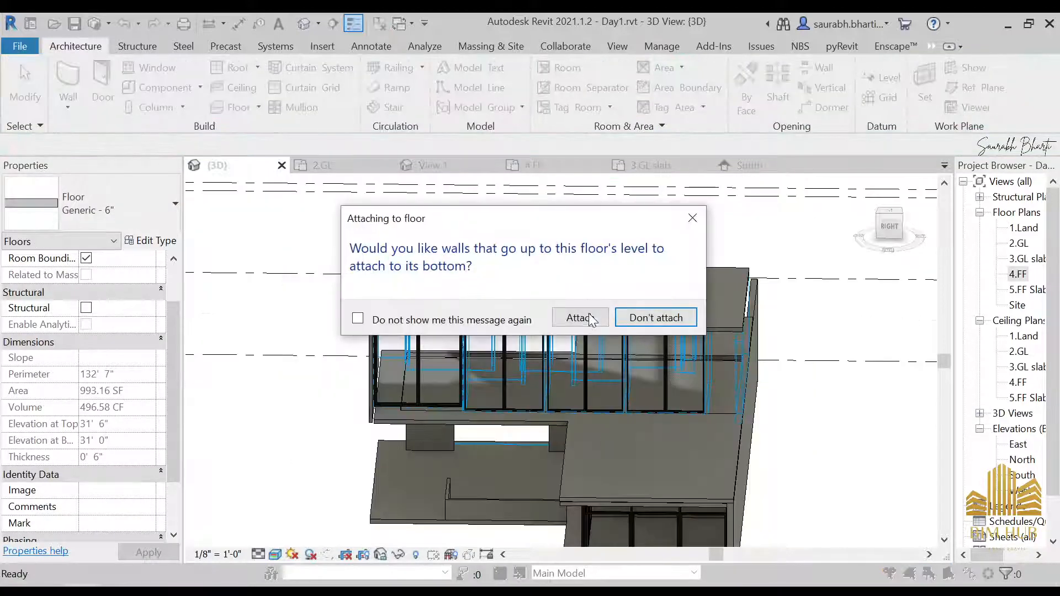
{"action": "left_click", "coordinate": [591, 318]}
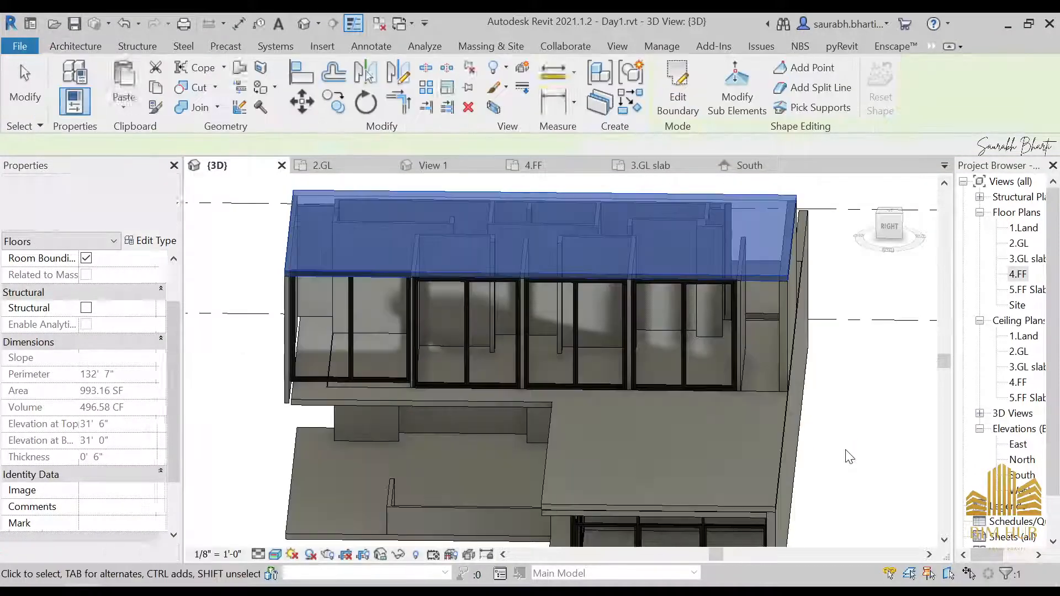
Step: Open the Front.jpg reference photo to compare it with the model, then minimize the viewer
{"action": "left_click", "coordinate": [845, 451]}
{"action": "middle_click_drag", "start_coordinate": [844, 454], "coordinate": [868, 456], "text": "shift"}
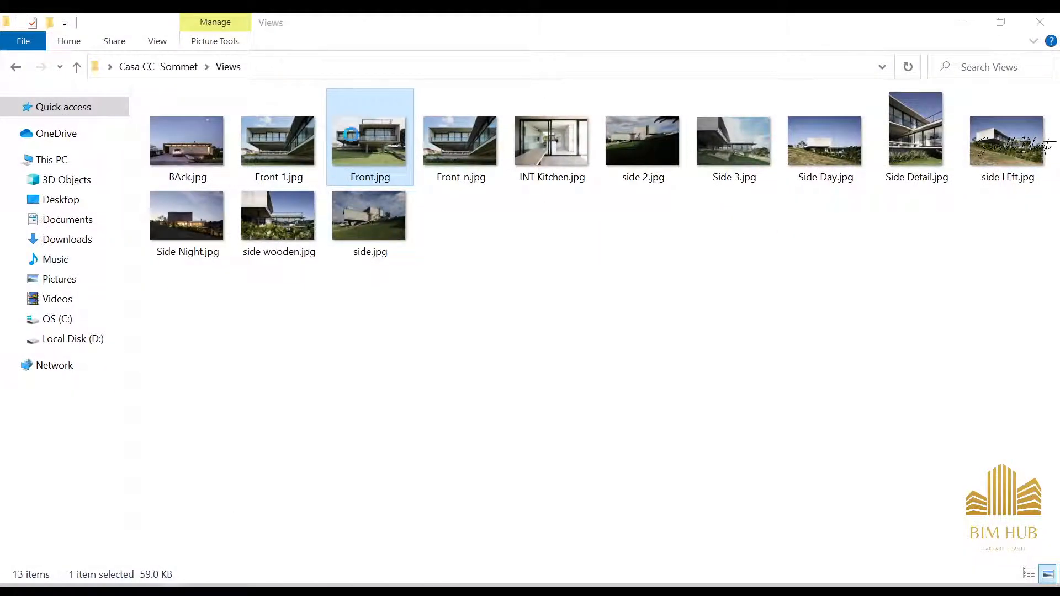
{"action": "double_click", "coordinate": [351, 135]}
{"action": "scroll", "coordinate": [399, 253], "scroll_direction": "up", "scroll_amount": 2}
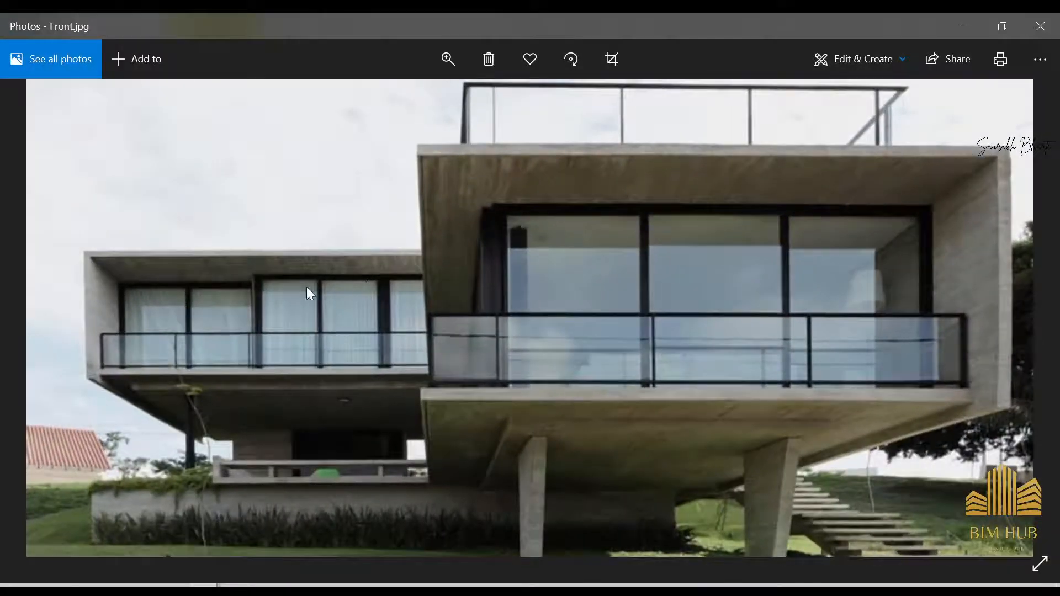
{"action": "left_click", "coordinate": [977, 26]}
{"action": "left_click", "coordinate": [963, 25]}
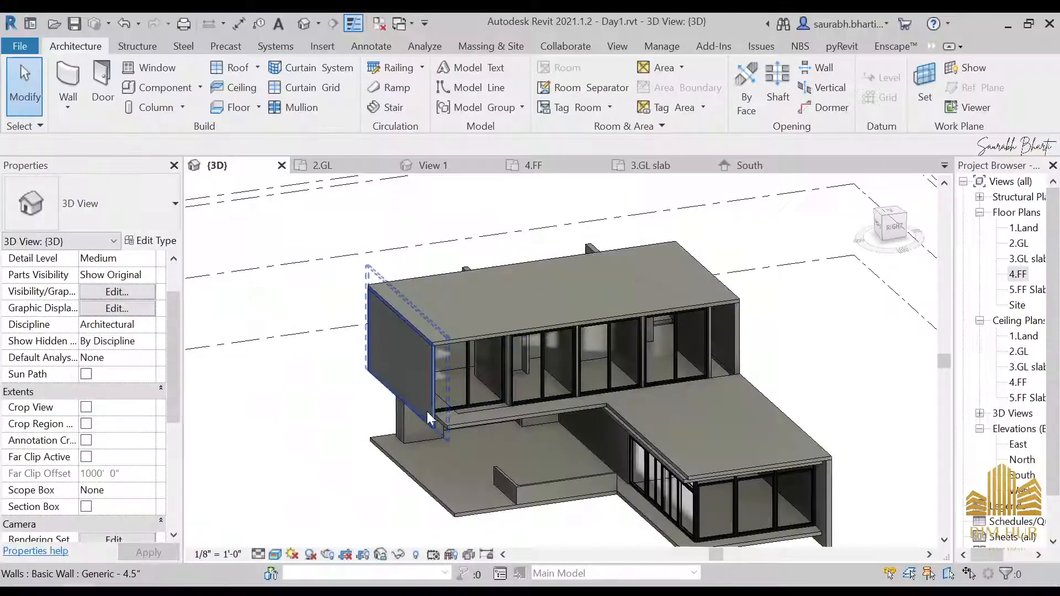
Step: Orbit and zoom around the 3D model to inspect the curtain walls and slab edges
{"action": "scroll", "coordinate": [594, 363], "scroll_direction": "up", "scroll_amount": 8}
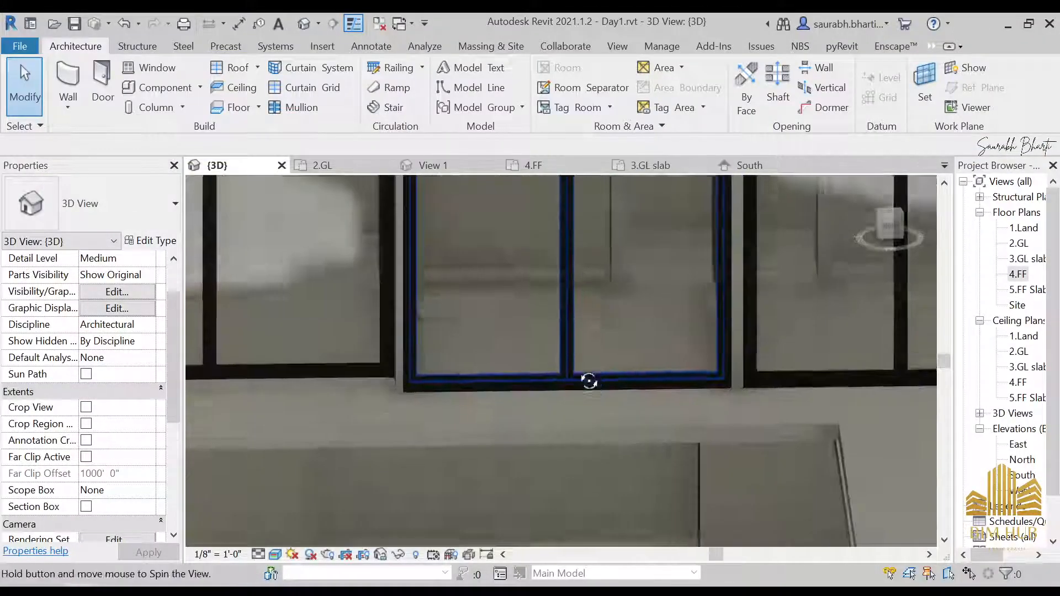
{"action": "middle_click_drag", "start_coordinate": [589, 381], "coordinate": [528, 404], "text": "shift"}
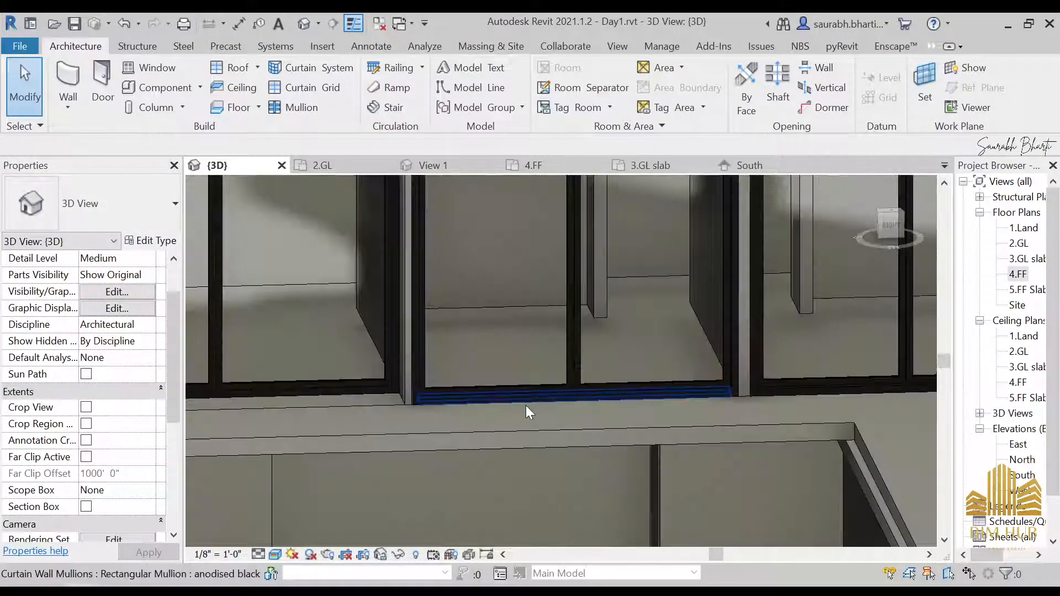
{"action": "middle_click_drag", "start_coordinate": [740, 365], "coordinate": [657, 478]}
{"action": "scroll", "coordinate": [657, 478], "scroll_direction": "down", "scroll_amount": 1}
{"action": "scroll", "coordinate": [634, 277], "scroll_direction": "down", "scroll_amount": 6}
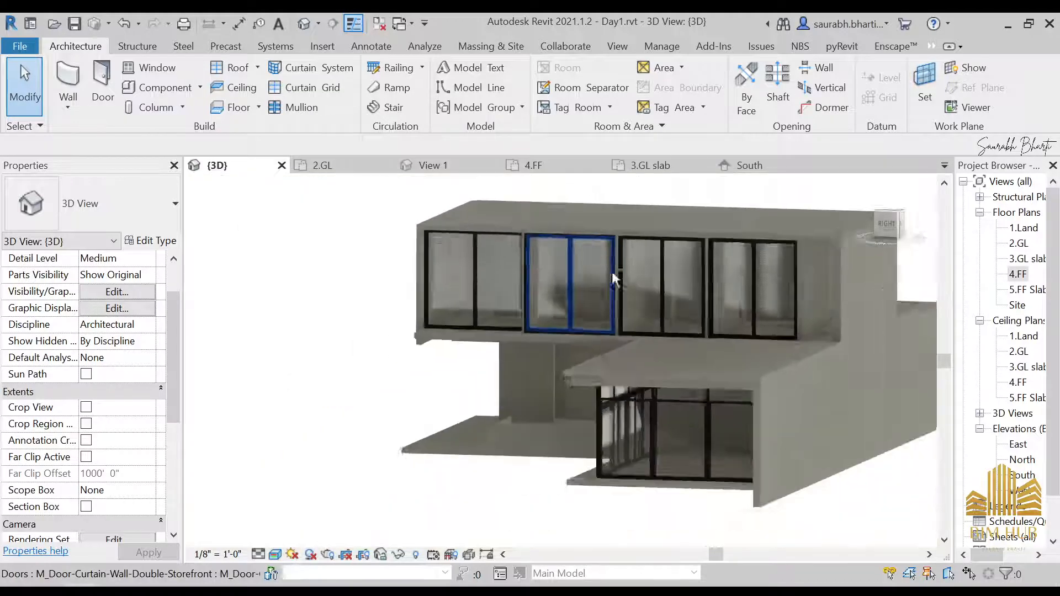
{"action": "middle_click_drag", "start_coordinate": [615, 279], "coordinate": [742, 271], "text": "shift"}
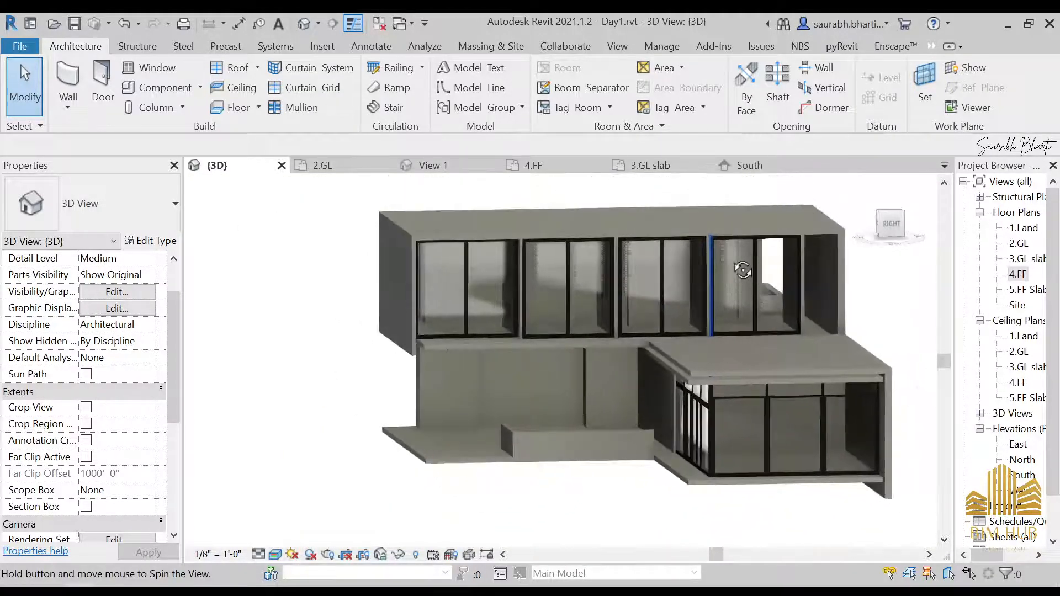
{"action": "scroll", "coordinate": [800, 390], "scroll_direction": "up", "scroll_amount": 3}
{"action": "middle_click_drag", "start_coordinate": [800, 391], "coordinate": [629, 354], "text": "shift"}
{"action": "middle_click_drag", "start_coordinate": [629, 354], "coordinate": [448, 300]}
{"action": "scroll", "coordinate": [407, 375], "scroll_direction": "down", "scroll_amount": 2}
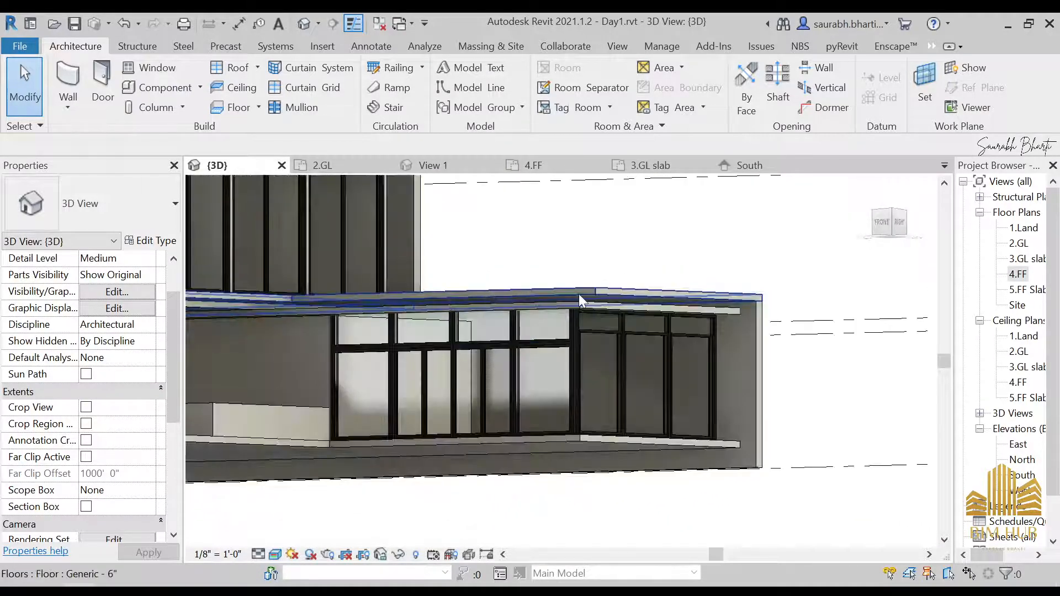
{"action": "left_click", "coordinate": [579, 294]}
{"action": "scroll", "coordinate": [584, 287], "scroll_direction": "down", "scroll_amount": 2}
{"action": "middle_click_drag", "start_coordinate": [596, 284], "coordinate": [608, 476], "text": "shift"}
Step: Select the lower floor slab together with its surrounding walls and temporarily isolate them in the 3D view
{"action": "left_click", "coordinate": [253, 331]}
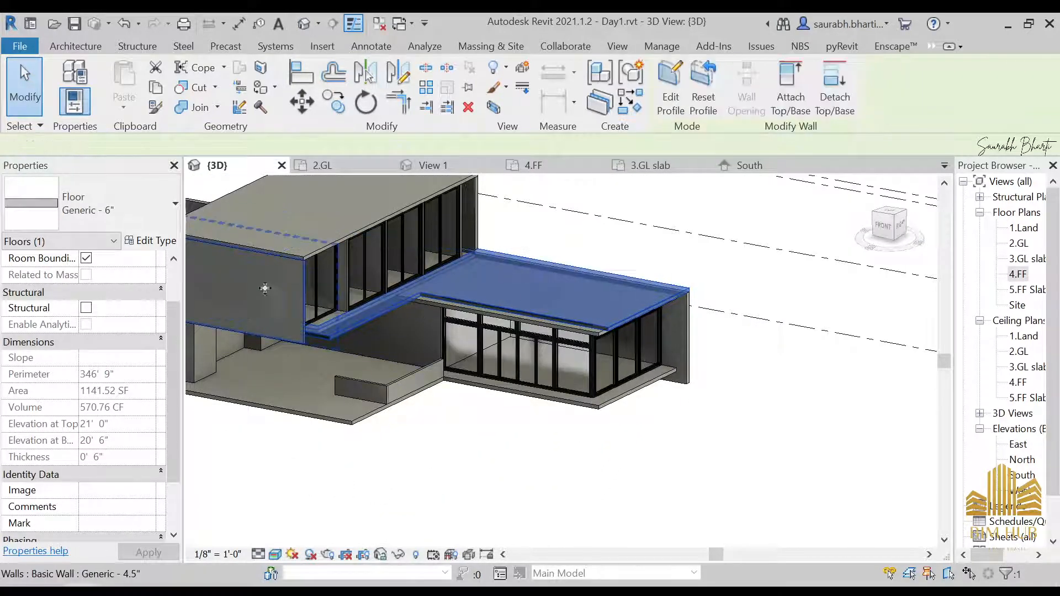
{"action": "left_click", "coordinate": [356, 230], "text": "ctrl"}
{"action": "scroll", "coordinate": [737, 274], "scroll_direction": "down", "scroll_amount": 3}
{"action": "middle_click_drag", "start_coordinate": [736, 273], "coordinate": [516, 362], "text": "shift"}
{"action": "scroll", "coordinate": [522, 336], "scroll_direction": "up", "scroll_amount": 2}
{"action": "left_click", "coordinate": [521, 283], "text": "ctrl"}
{"action": "left_click", "coordinate": [476, 359], "text": "ctrl"}
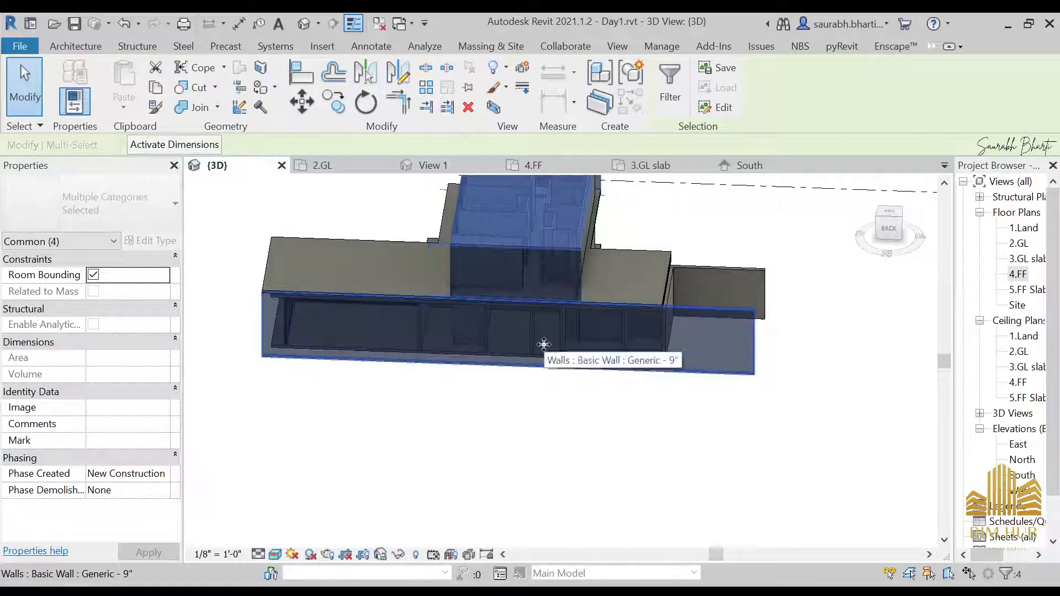
{"action": "key", "text": "h"}
Step: Orbit around the isolated elements to inspect the 4.FF floor slab and the curtain walls beneath it
{"action": "middle_click_drag", "start_coordinate": [527, 344], "coordinate": [463, 336], "text": "shift"}
{"action": "scroll", "coordinate": [501, 284], "scroll_direction": "up", "scroll_amount": 2}
{"action": "scroll", "coordinate": [479, 292], "scroll_direction": "down", "scroll_amount": 1}
{"action": "left_click", "coordinate": [456, 302]}
{"action": "scroll", "coordinate": [648, 268], "scroll_direction": "up", "scroll_amount": 2}
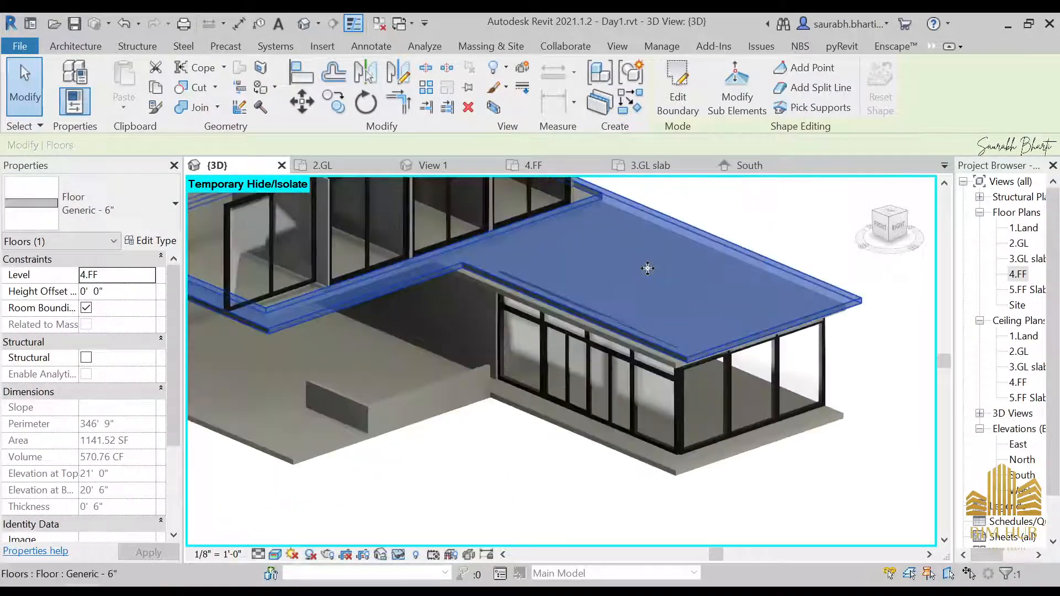
{"action": "scroll", "coordinate": [649, 269], "scroll_direction": "down", "scroll_amount": 2}
{"action": "scroll", "coordinate": [650, 274], "scroll_direction": "up", "scroll_amount": 5}
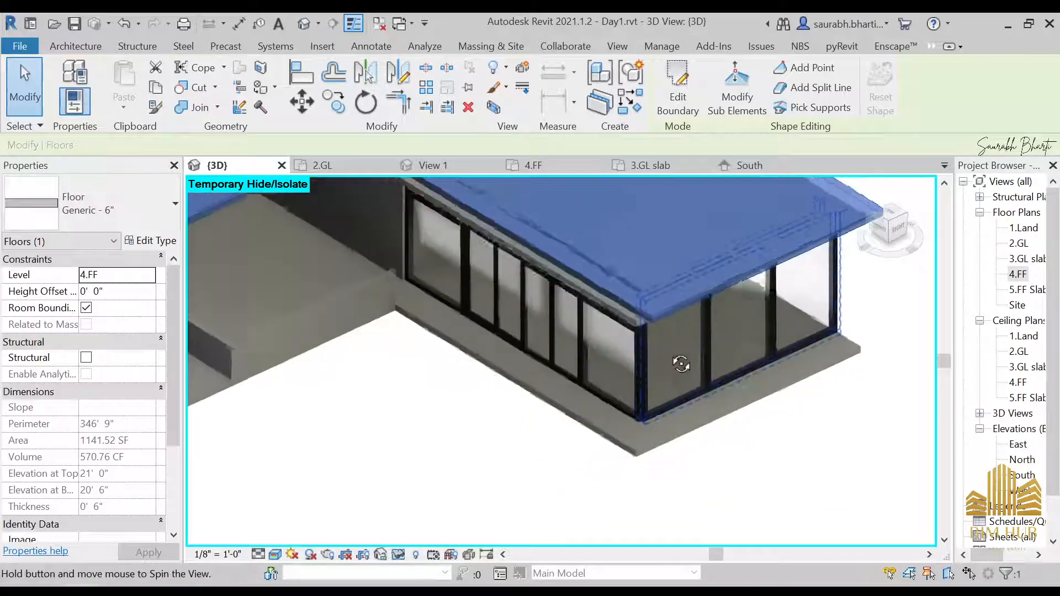
{"action": "middle_click_drag", "start_coordinate": [655, 429], "coordinate": [712, 256], "text": "shift"}
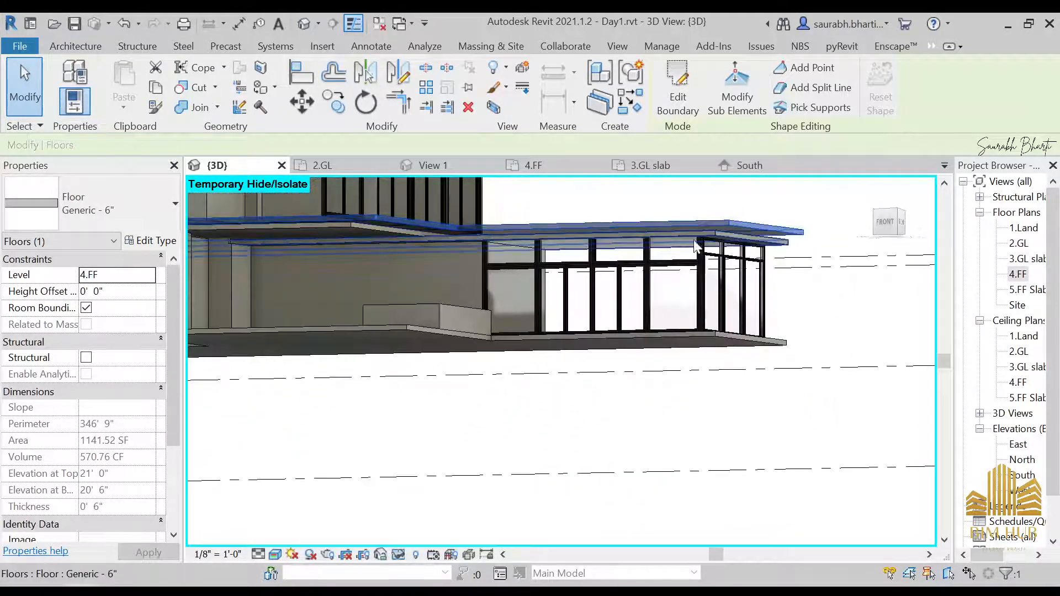
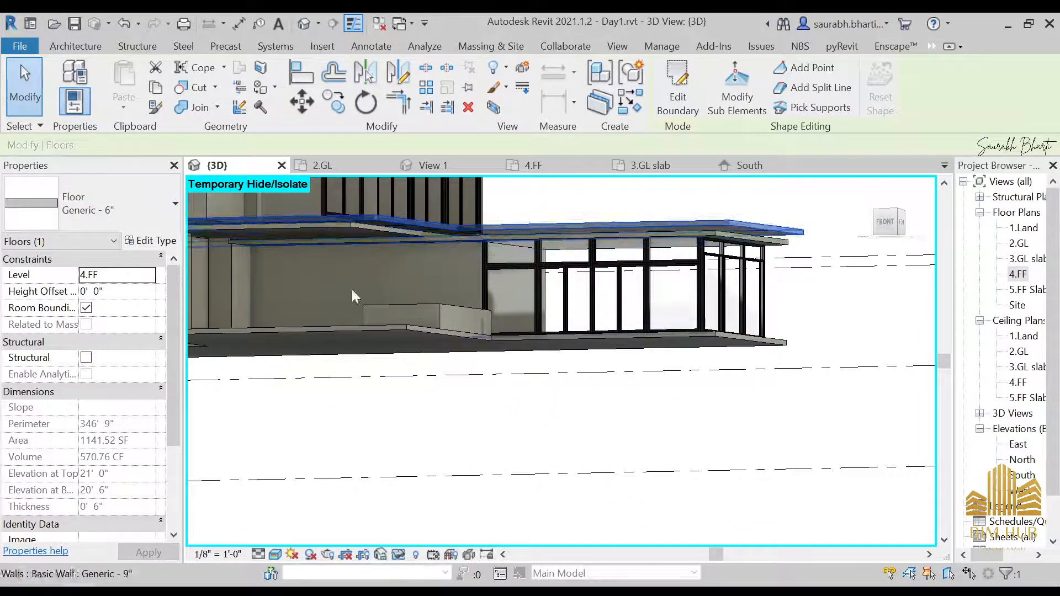
Step: Change the selected 4.FF floor slab's type to Generic - 12"
{"action": "left_click", "coordinate": [119, 215]}
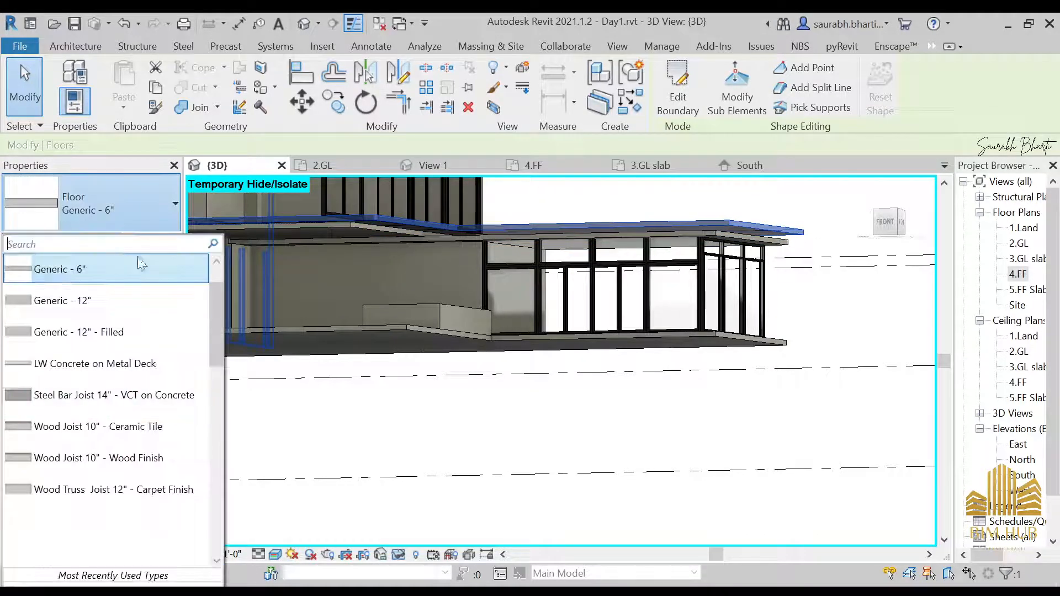
{"action": "left_click", "coordinate": [84, 303]}
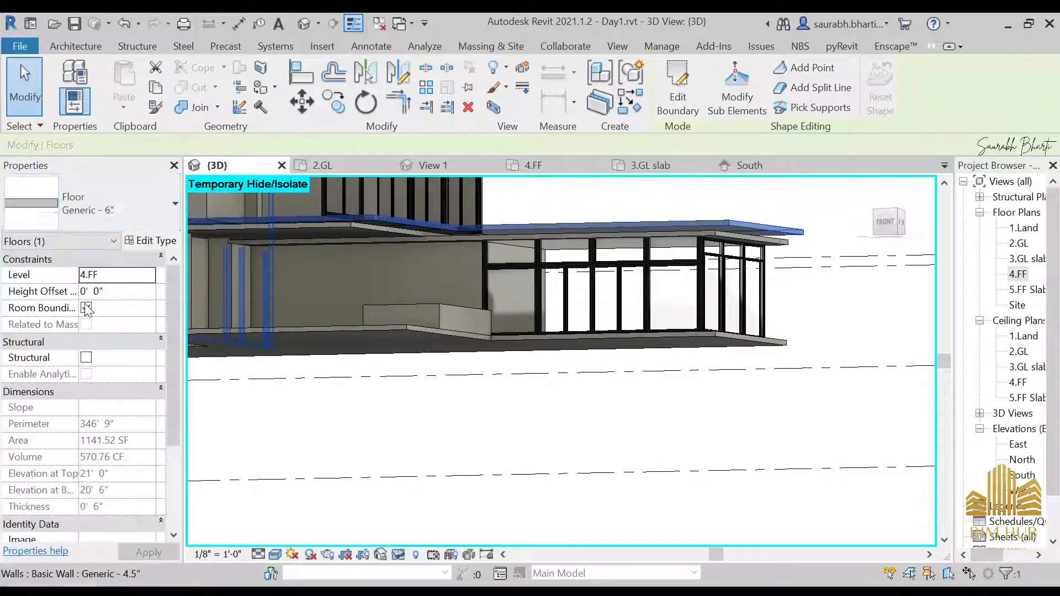
{"action": "scroll", "coordinate": [510, 422], "scroll_direction": "down", "scroll_amount": 3}
{"action": "middle_click_drag", "start_coordinate": [511, 425], "coordinate": [477, 475], "text": "shift"}
{"action": "left_click", "coordinate": [479, 471]}
{"action": "scroll", "coordinate": [618, 313], "scroll_direction": "up", "scroll_amount": 4}
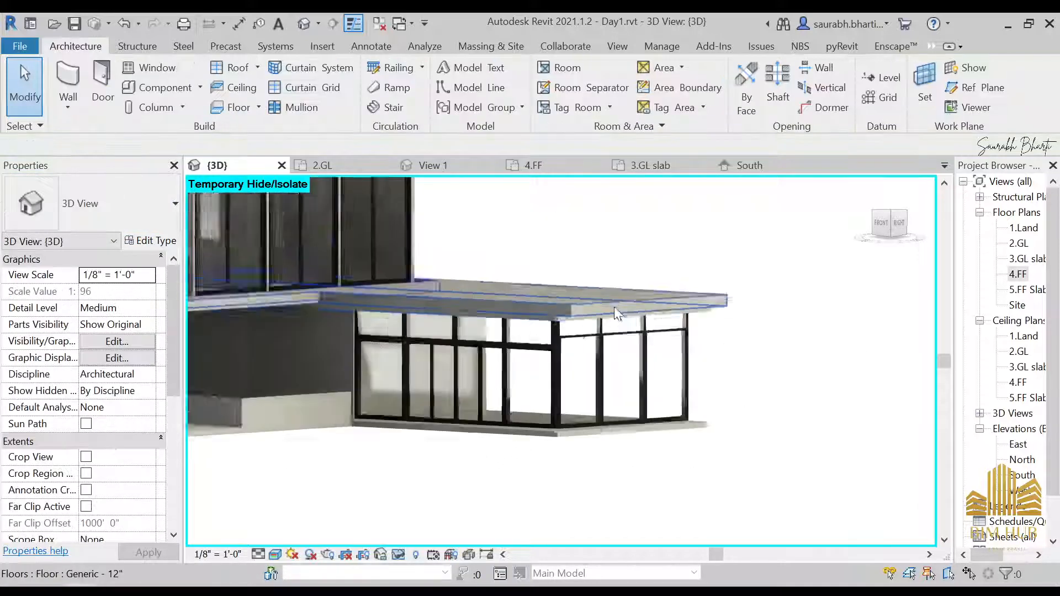
Step: Orbit around the slabs and select the 3.GL slab to inspect its edge under the curtain walls
{"action": "mouse_move", "coordinate": [618, 313]}
{"action": "middle_mouse_down", "text": "shift"}
{"action": "mouse_move", "coordinate": [606, 339]}
{"action": "mouse_move", "coordinate": [631, 277]}
{"action": "mouse_move", "coordinate": [626, 319]}
{"action": "middle_mouse_up", "text": "shift"}
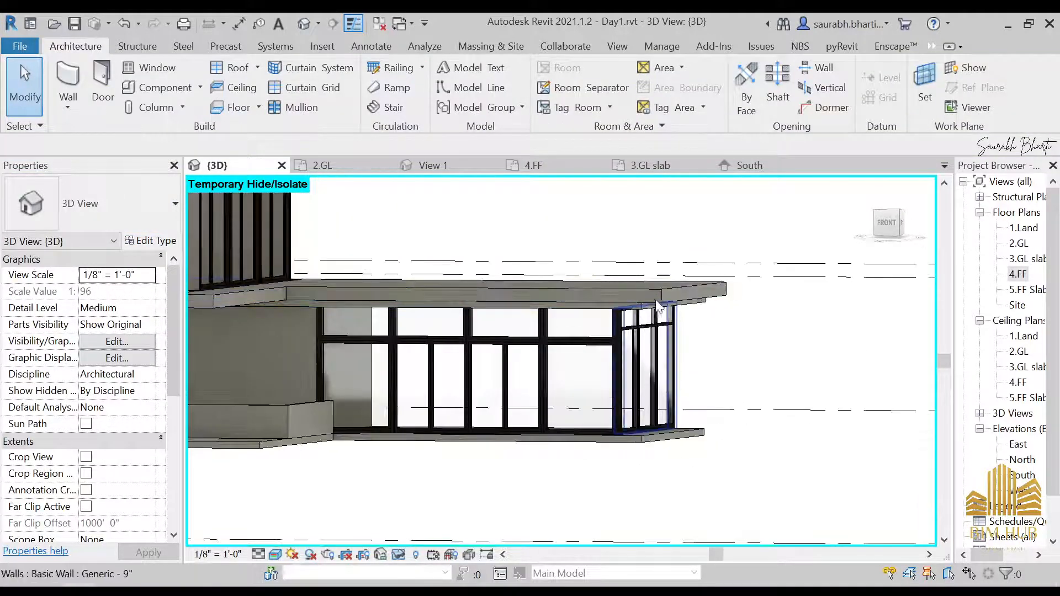
{"action": "left_click", "coordinate": [634, 313]}
{"action": "scroll", "coordinate": [801, 310], "scroll_direction": "down", "scroll_amount": 3}
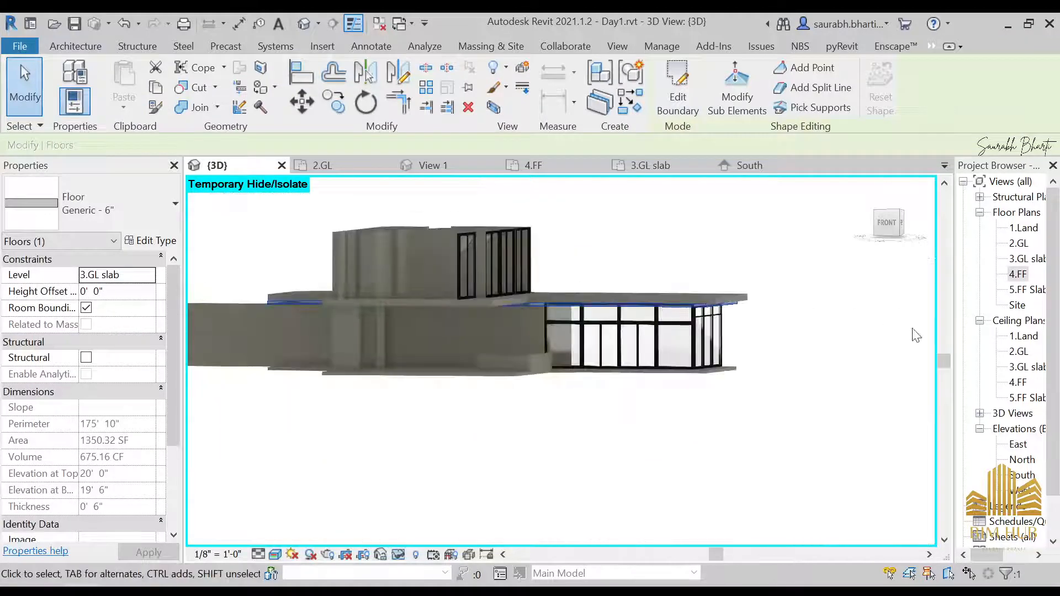
{"action": "middle_click_drag", "start_coordinate": [771, 348], "coordinate": [756, 298], "text": "shift"}
Step: Open the side LEft.jpg reference photo and zoom into it to compare the slab edges
{"action": "mouse_move", "coordinate": [206, 585]}
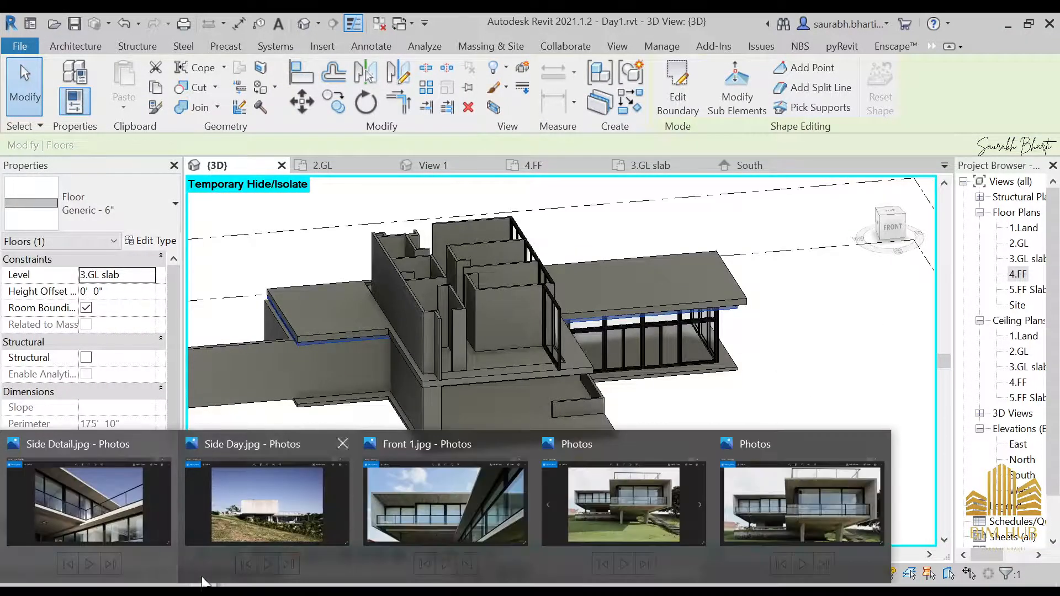
{"action": "left_click", "coordinate": [127, 514]}
{"action": "scroll", "coordinate": [594, 354], "scroll_direction": "down", "scroll_amount": 2}
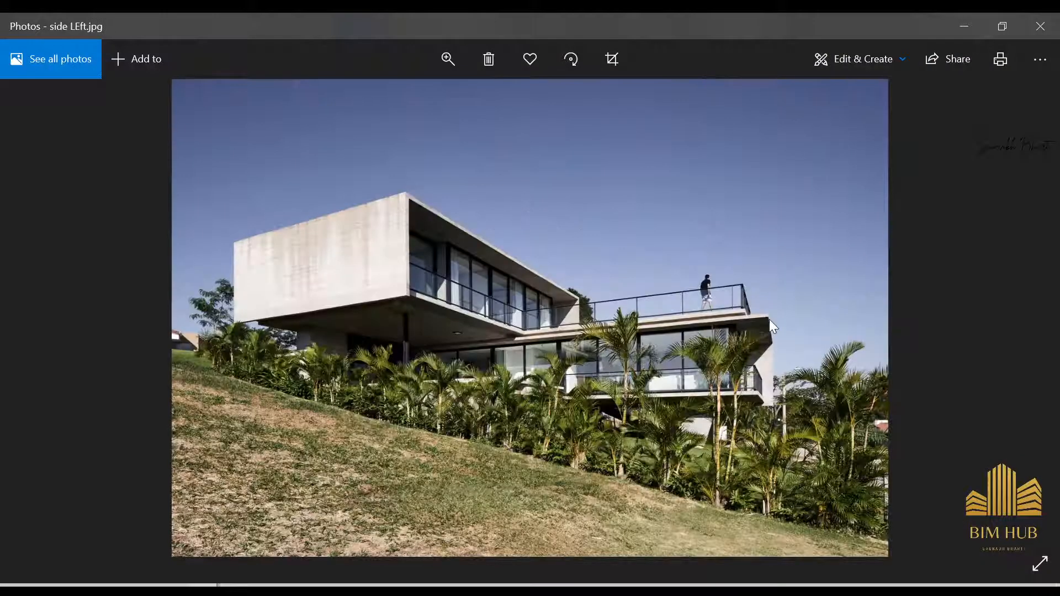
{"action": "scroll", "coordinate": [743, 311], "scroll_direction": "up", "scroll_amount": 2, "text": "ctrl"}
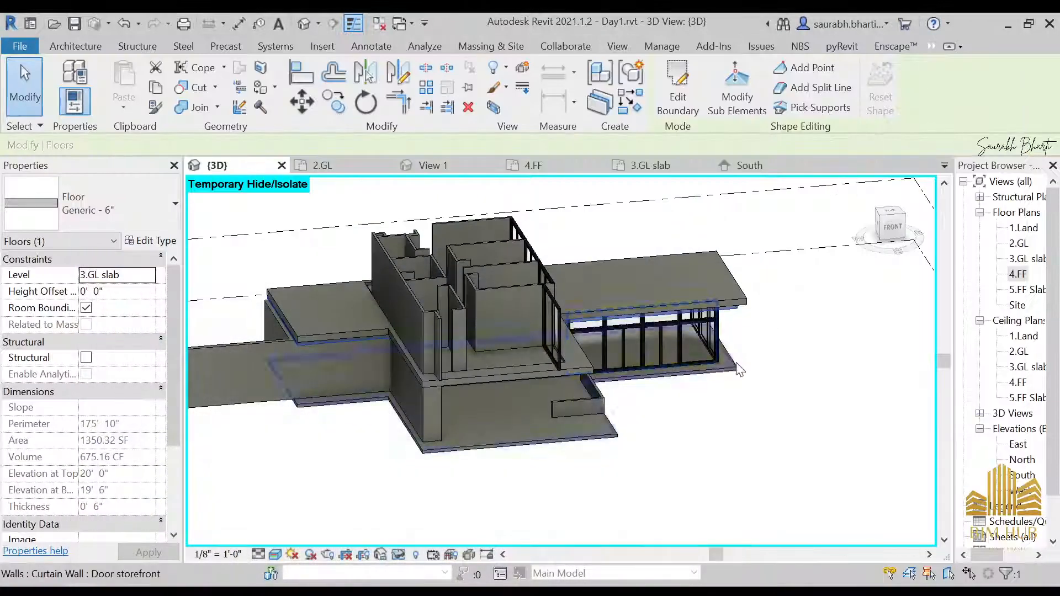
{"action": "middle_click_drag", "start_coordinate": [739, 369], "coordinate": [694, 368], "text": "shift"}
{"action": "scroll", "coordinate": [701, 359], "scroll_direction": "up", "scroll_amount": 5}
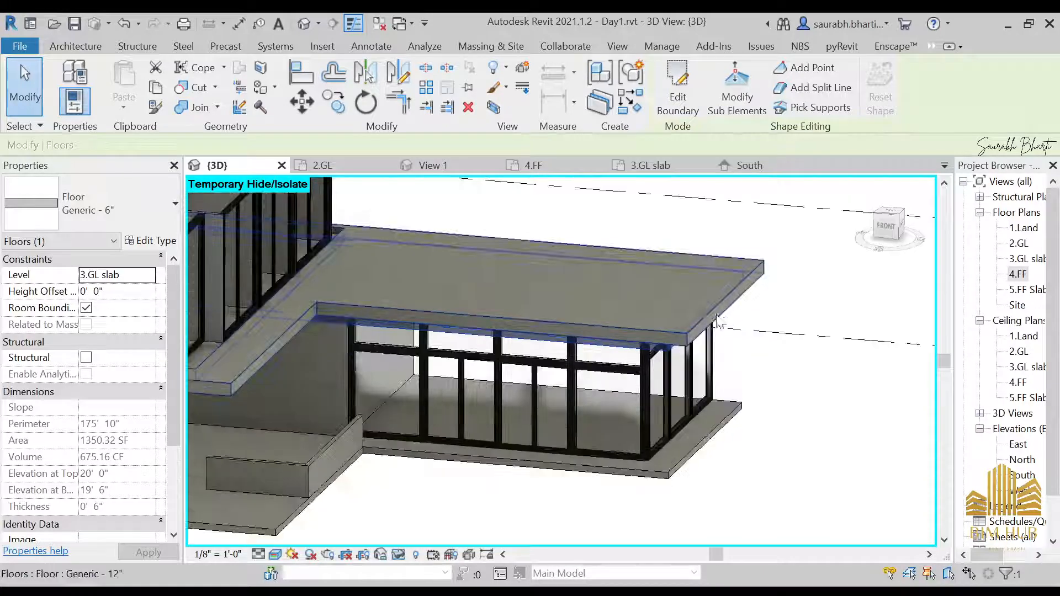
Step: Edit the 3.GL slab's boundary in a top view, moving its outer edge line outward
{"action": "middle_click_drag", "start_coordinate": [650, 366], "coordinate": [839, 267], "text": "shift"}
{"action": "key", "text": "Escape"}
{"action": "scroll", "coordinate": [693, 255], "scroll_direction": "up", "scroll_amount": 2}
{"action": "left_click", "coordinate": [733, 257]}
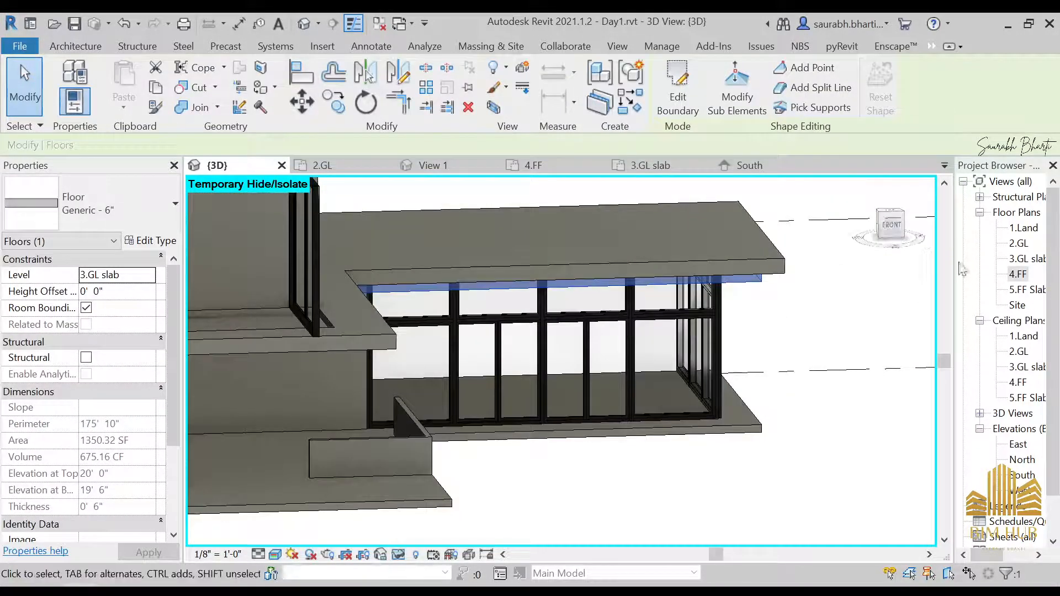
{"action": "left_click", "coordinate": [666, 90]}
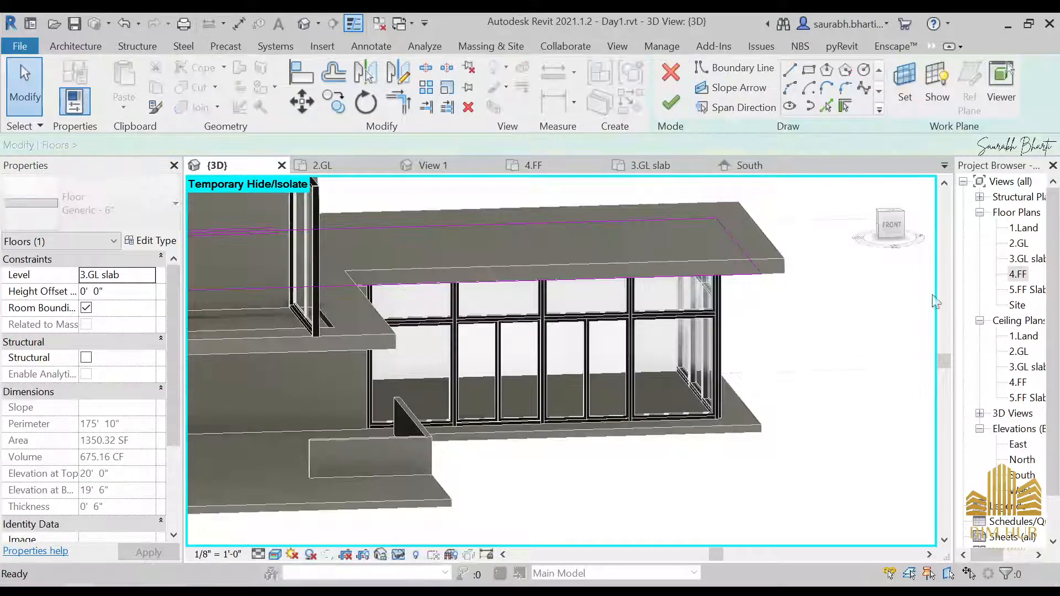
{"action": "left_click", "coordinate": [886, 227]}
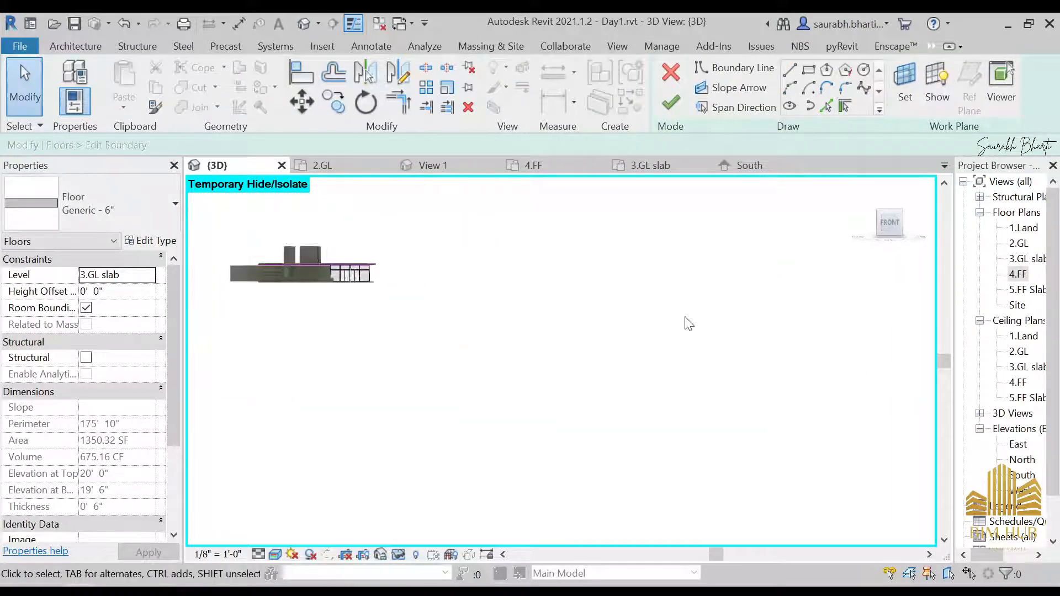
{"action": "scroll", "coordinate": [667, 355], "scroll_direction": "up", "scroll_amount": 5}
{"action": "middle_click_drag", "start_coordinate": [667, 355], "coordinate": [603, 463], "text": "shift"}
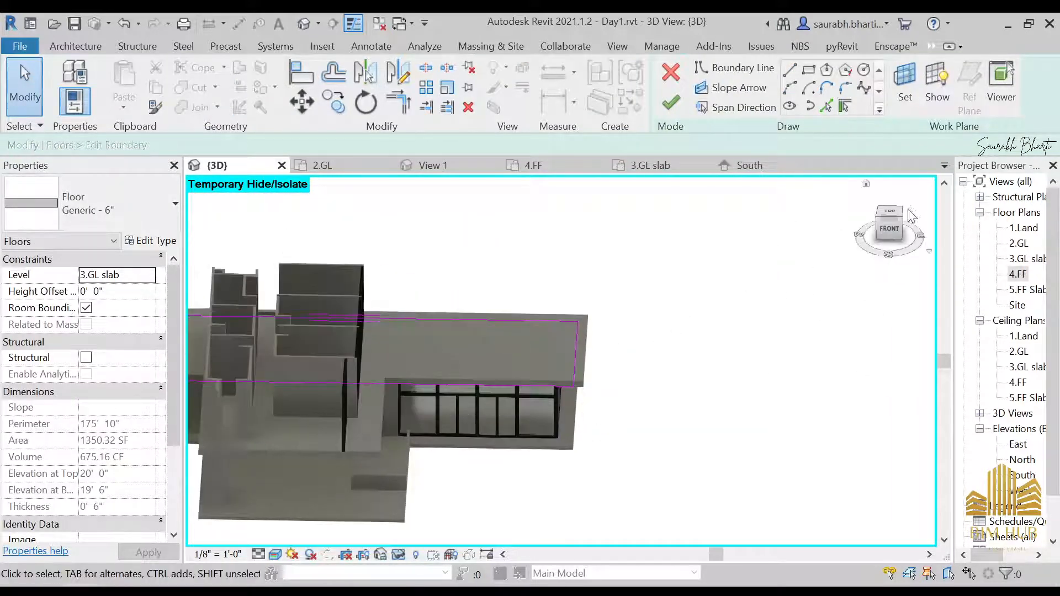
{"action": "left_click", "coordinate": [890, 216]}
{"action": "scroll", "coordinate": [497, 416], "scroll_direction": "up", "scroll_amount": 8}
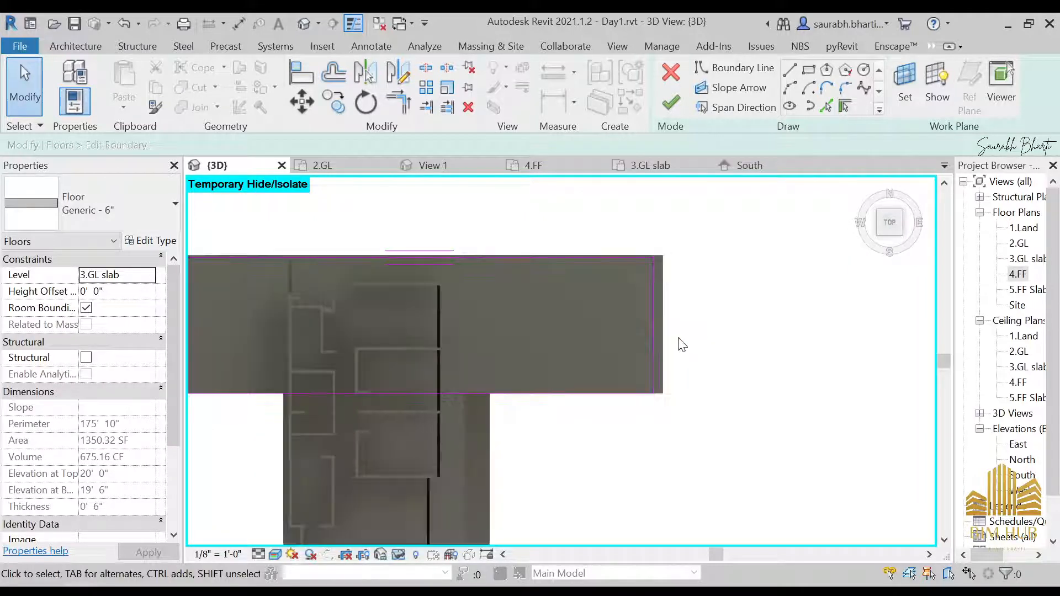
{"action": "left_click", "coordinate": [642, 314]}
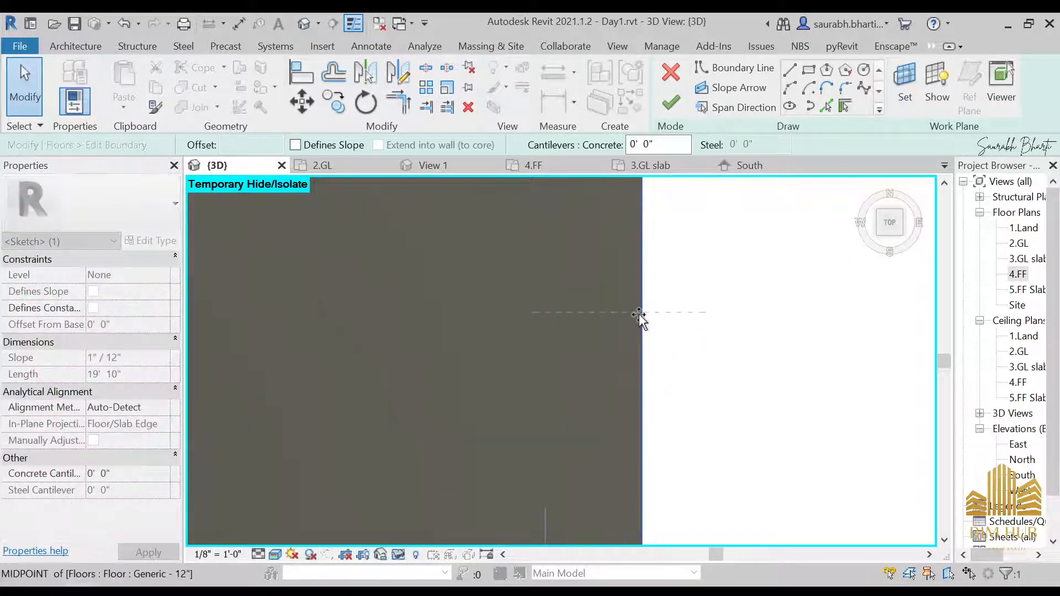
Step: Finish the 3.GL slab boundary edit, attaching walls to it and deleting the conflicting curtain wall mullions
{"action": "left_click", "coordinate": [674, 113]}
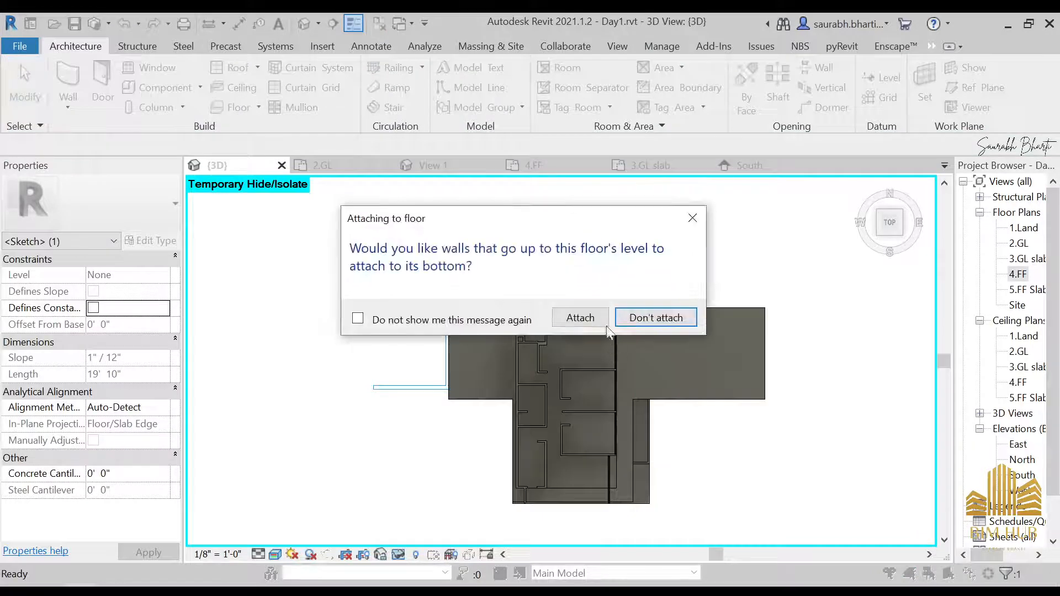
{"action": "left_click", "coordinate": [591, 320]}
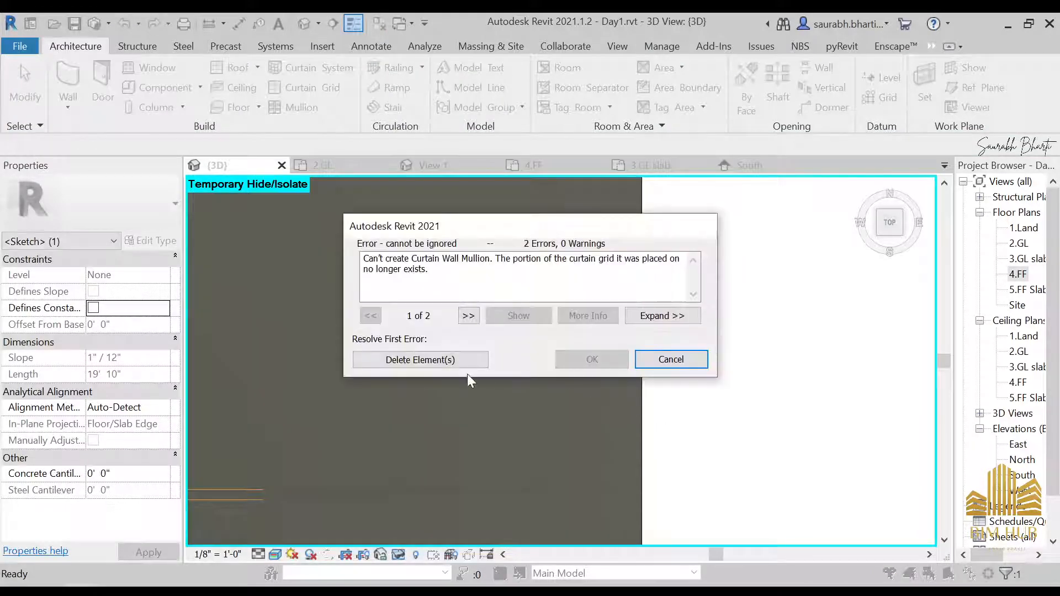
{"action": "left_click", "coordinate": [441, 362]}
Step: Select the 4.FF floor slab and open its boundary for editing
{"action": "middle_click_drag", "start_coordinate": [653, 355], "coordinate": [648, 138], "text": "shift"}
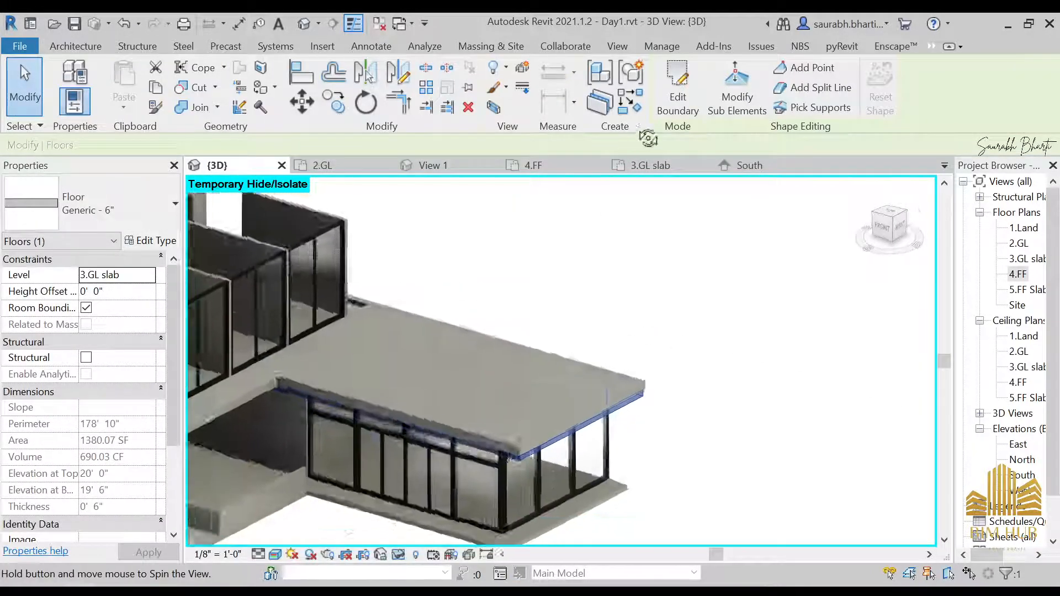
{"action": "scroll", "coordinate": [574, 423], "scroll_direction": "up", "scroll_amount": 3}
{"action": "middle_click_drag", "start_coordinate": [570, 418], "coordinate": [565, 330], "text": "shift"}
{"action": "middle_click_drag", "start_coordinate": [593, 260], "coordinate": [578, 299], "text": "shift"}
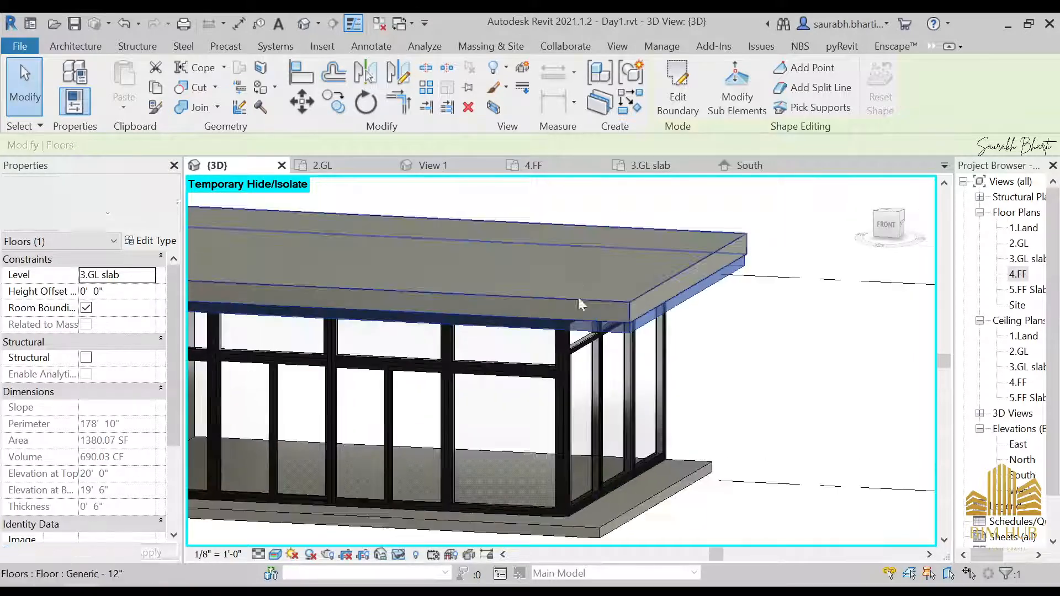
{"action": "left_click", "coordinate": [580, 297]}
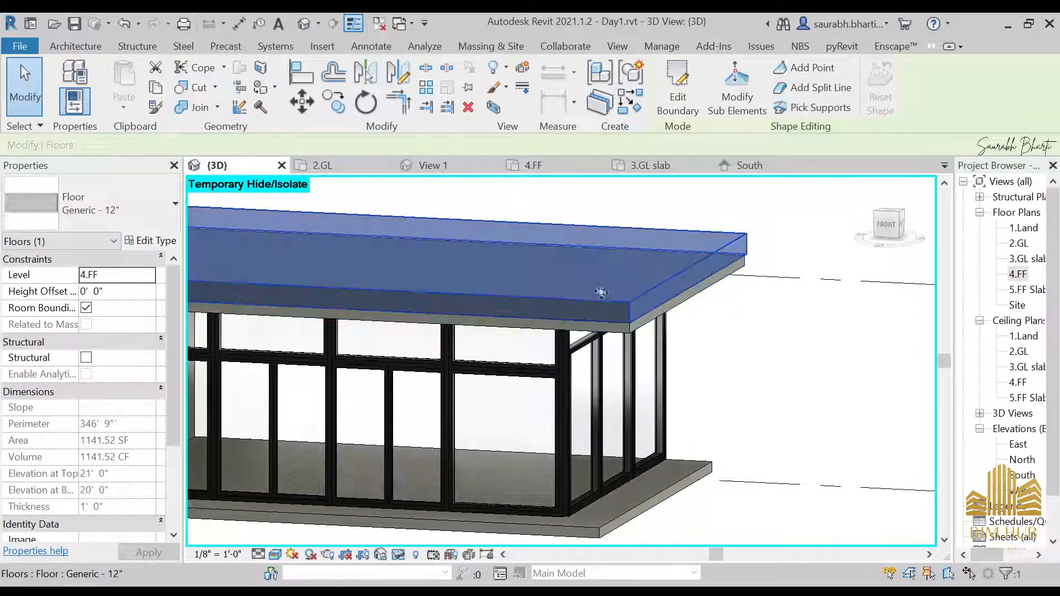
{"action": "left_click", "coordinate": [685, 110]}
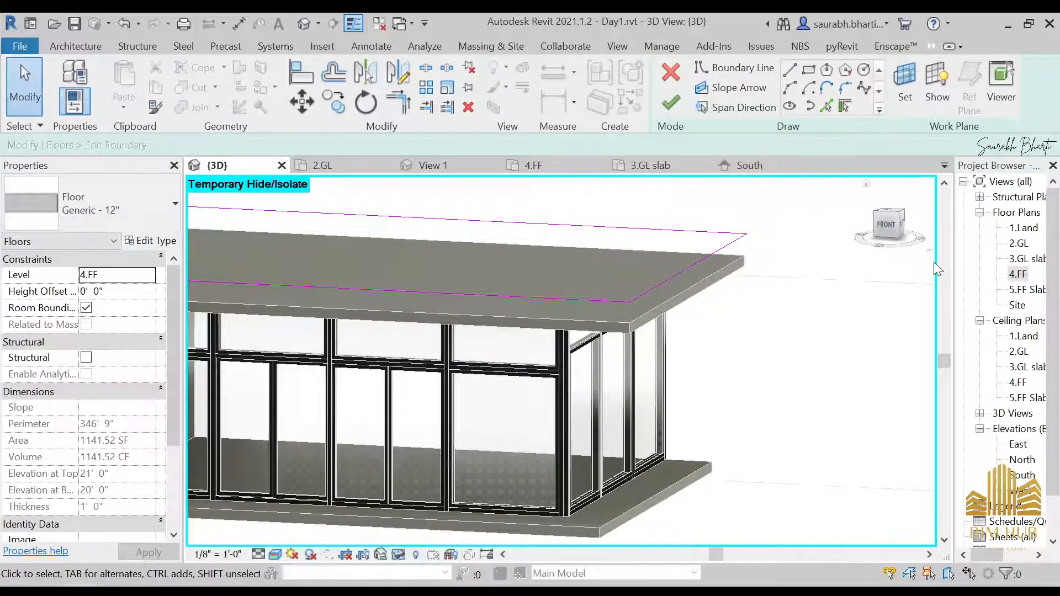
Step: Orbit and zoom the 4.FF slab's boundary sketch to view the house from the top
{"action": "middle_click_drag", "start_coordinate": [825, 243], "coordinate": [817, 285], "text": "shift"}
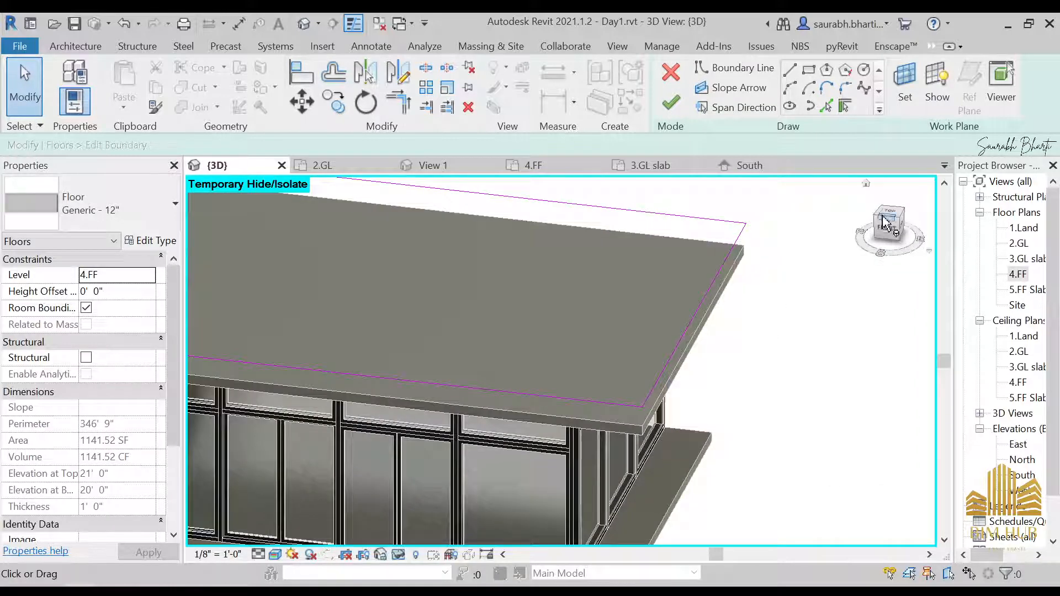
{"action": "left_click", "coordinate": [890, 214]}
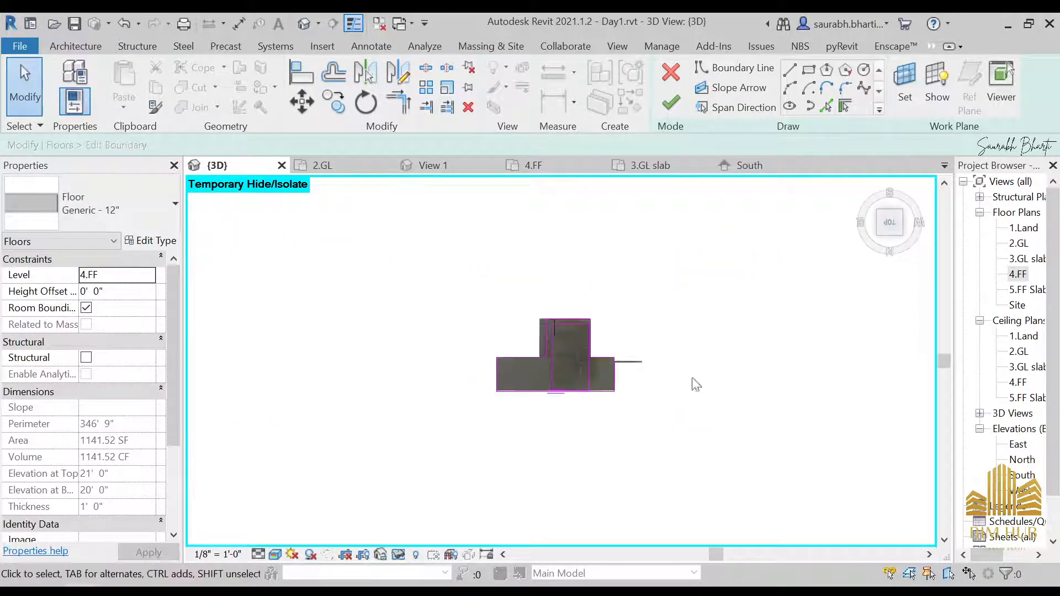
{"action": "scroll", "coordinate": [817, 251], "scroll_direction": "up", "scroll_amount": 4}
{"action": "middle_click_drag", "start_coordinate": [817, 251], "coordinate": [579, 300]}
{"action": "scroll", "coordinate": [753, 353], "scroll_direction": "down", "scroll_amount": 3}
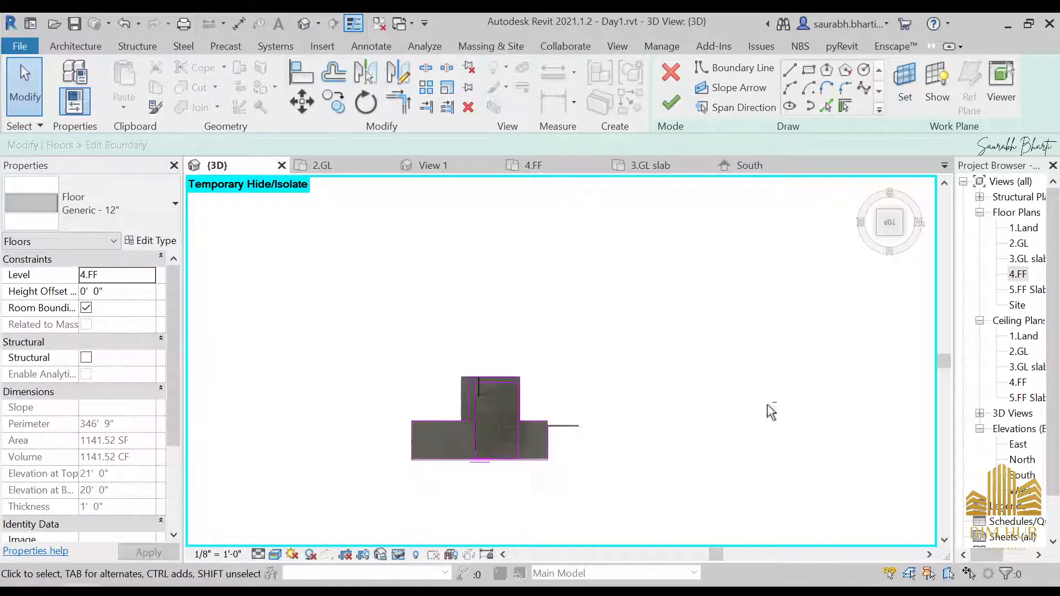
{"action": "middle_click_drag", "start_coordinate": [770, 412], "coordinate": [558, 474], "text": "shift"}
{"action": "scroll", "coordinate": [490, 413], "scroll_direction": "up", "scroll_amount": 4}
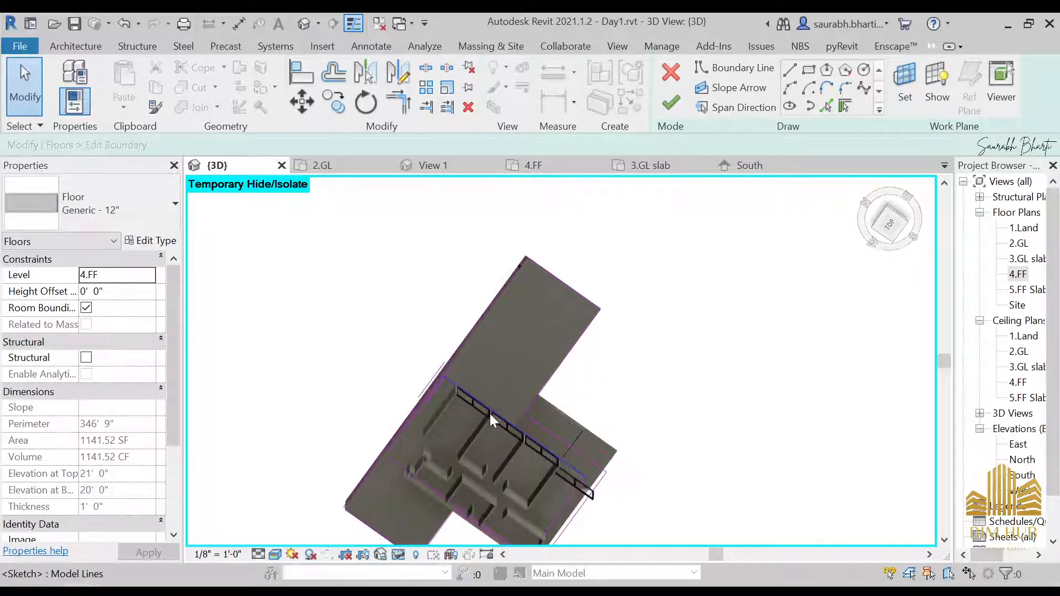
{"action": "scroll", "coordinate": [535, 414], "scroll_direction": "down", "scroll_amount": 2}
{"action": "middle_click_drag", "start_coordinate": [535, 415], "coordinate": [419, 260], "text": "shift"}
{"action": "left_click", "coordinate": [890, 217]}
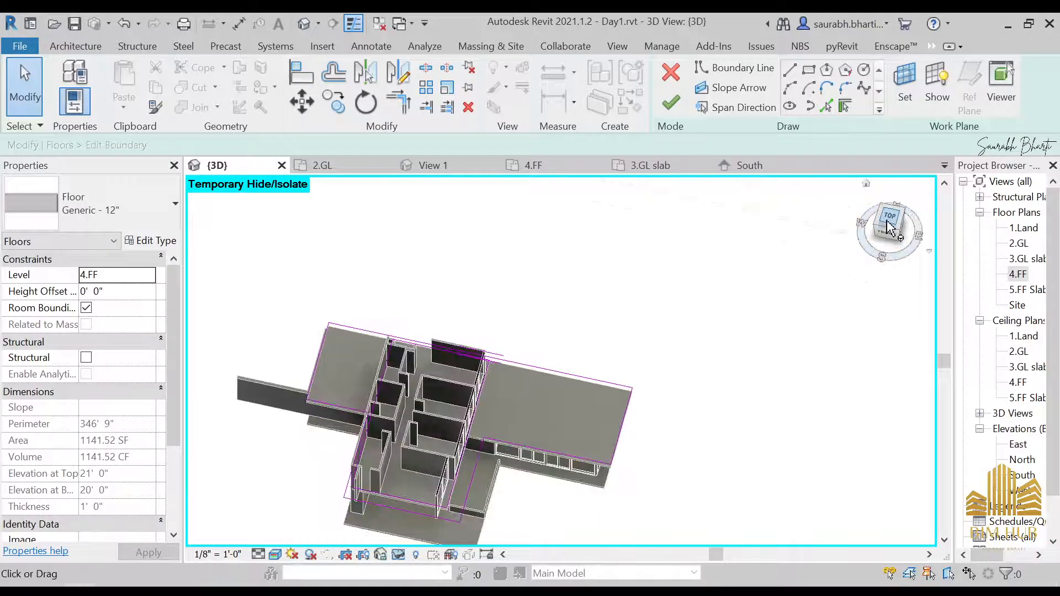
Step: Switch the 3D view's visual style to Wireframe
{"action": "left_click", "coordinate": [274, 555]}
{"action": "left_click", "coordinate": [301, 454]}
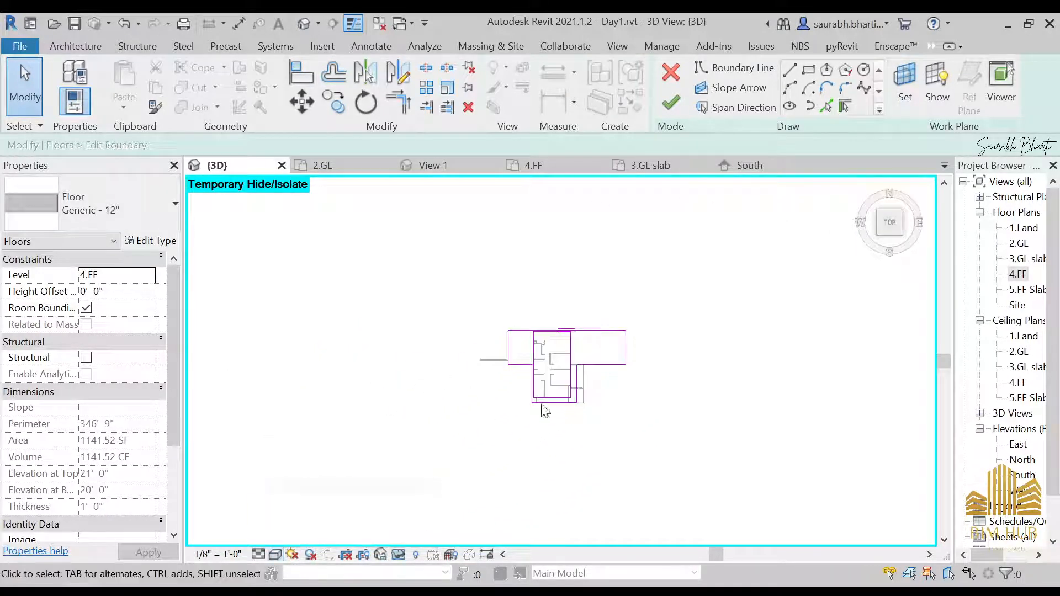
{"action": "left_click", "coordinate": [276, 555]}
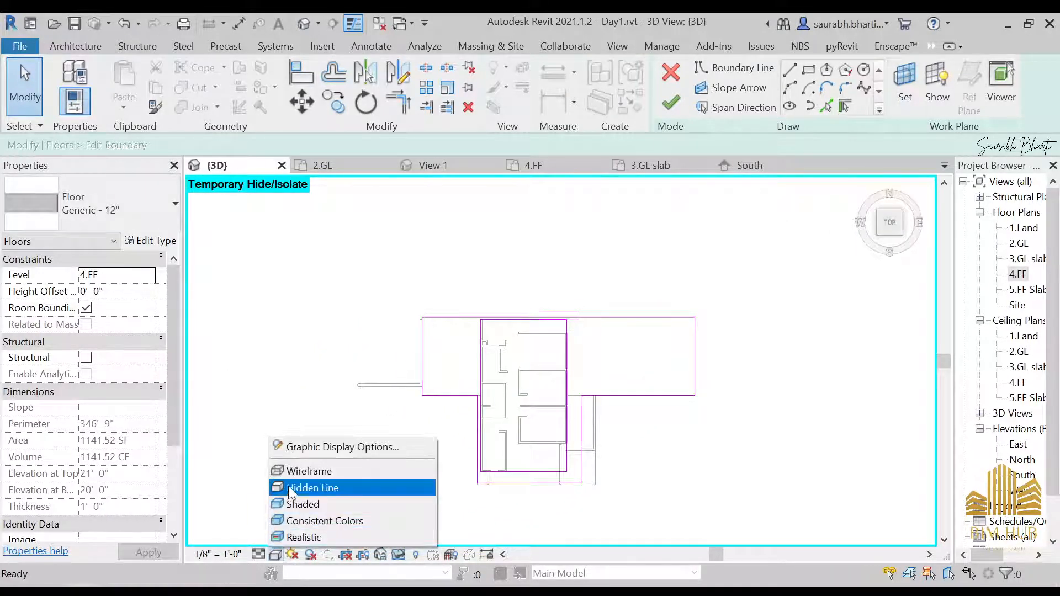
{"action": "left_click", "coordinate": [290, 485]}
{"action": "left_click", "coordinate": [275, 555]}
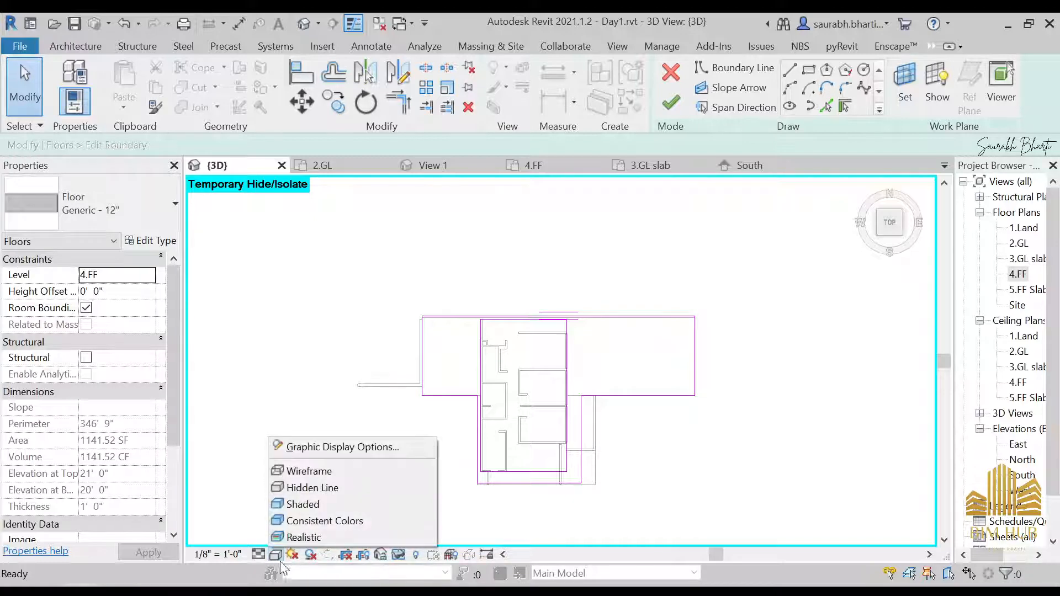
{"action": "left_click", "coordinate": [293, 471]}
Step: Adjust the 4.FF slab's outer edge boundary line to the curtain wall and finish the boundary edit
{"action": "scroll", "coordinate": [772, 343], "scroll_direction": "up", "scroll_amount": 4}
{"action": "scroll", "coordinate": [772, 343], "scroll_direction": "up", "scroll_amount": 3}
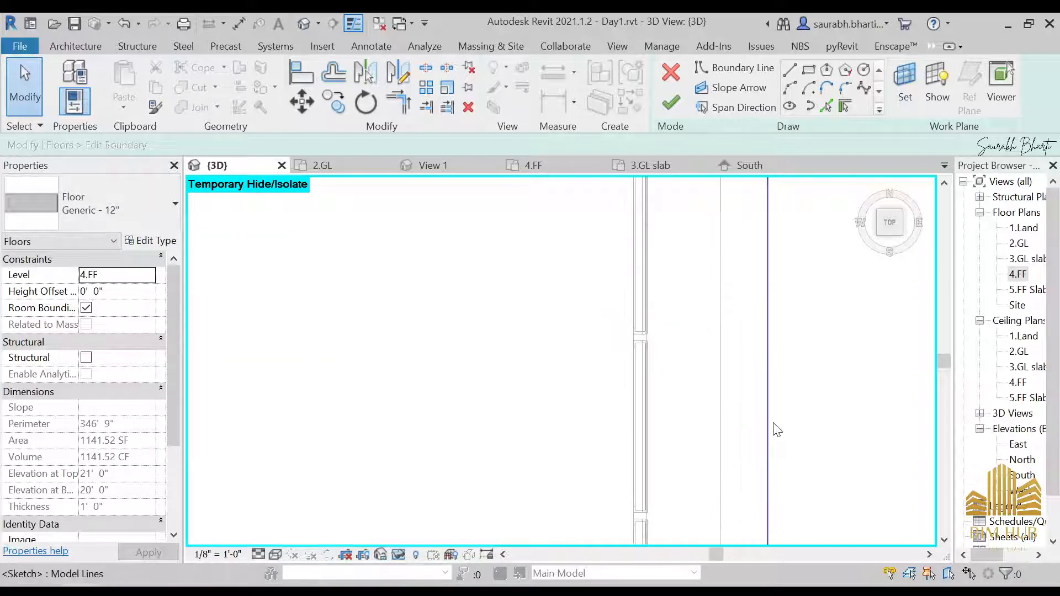
{"action": "left_click", "coordinate": [767, 429]}
{"action": "scroll", "coordinate": [716, 275], "scroll_direction": "down", "scroll_amount": 2}
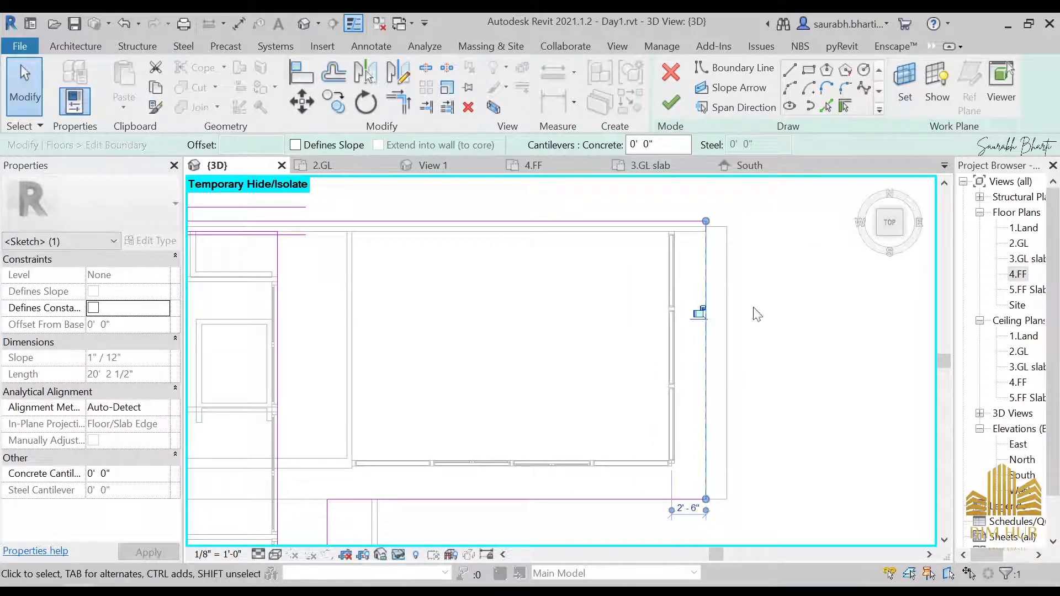
{"action": "left_click", "coordinate": [671, 103]}
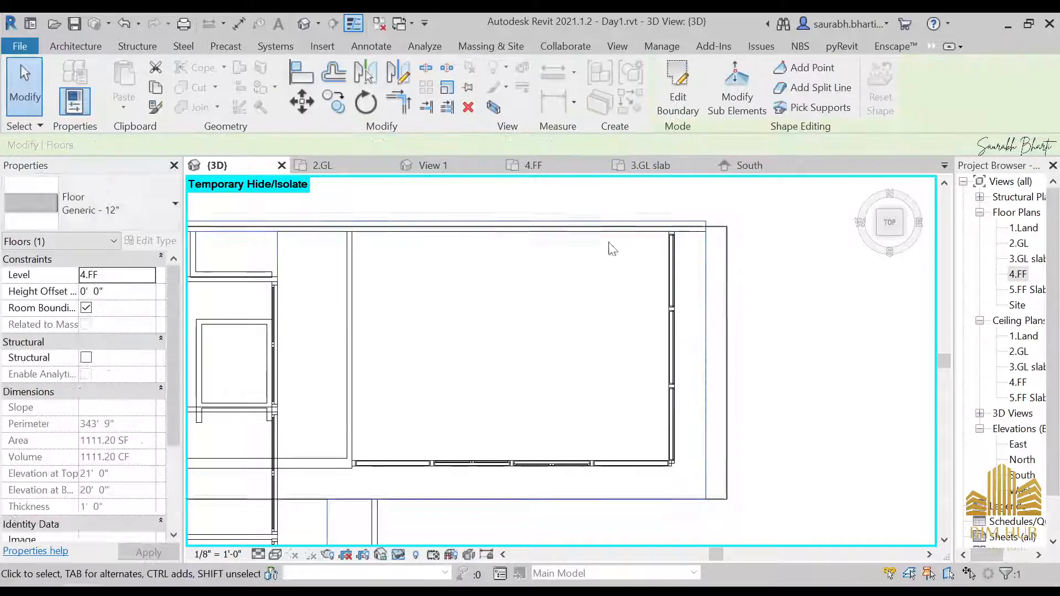
Step: Switch the 3D view's visual style to Hidden Line while viewing the 4.FF slab edge
{"action": "middle_click_drag", "start_coordinate": [611, 249], "coordinate": [680, 299], "text": "shift"}
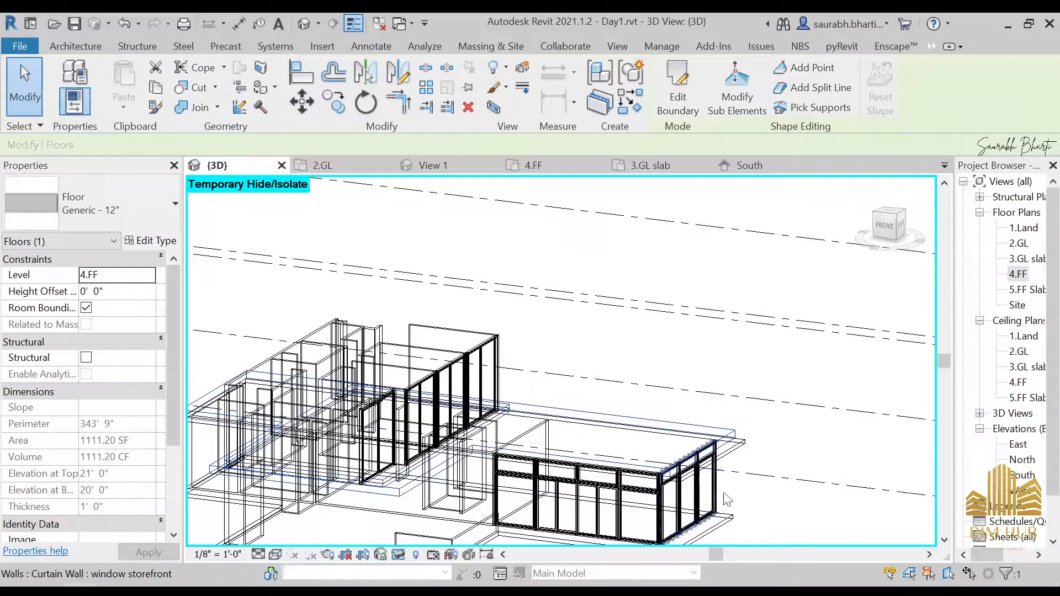
{"action": "middle_click_drag", "start_coordinate": [727, 500], "coordinate": [713, 473], "text": "shift"}
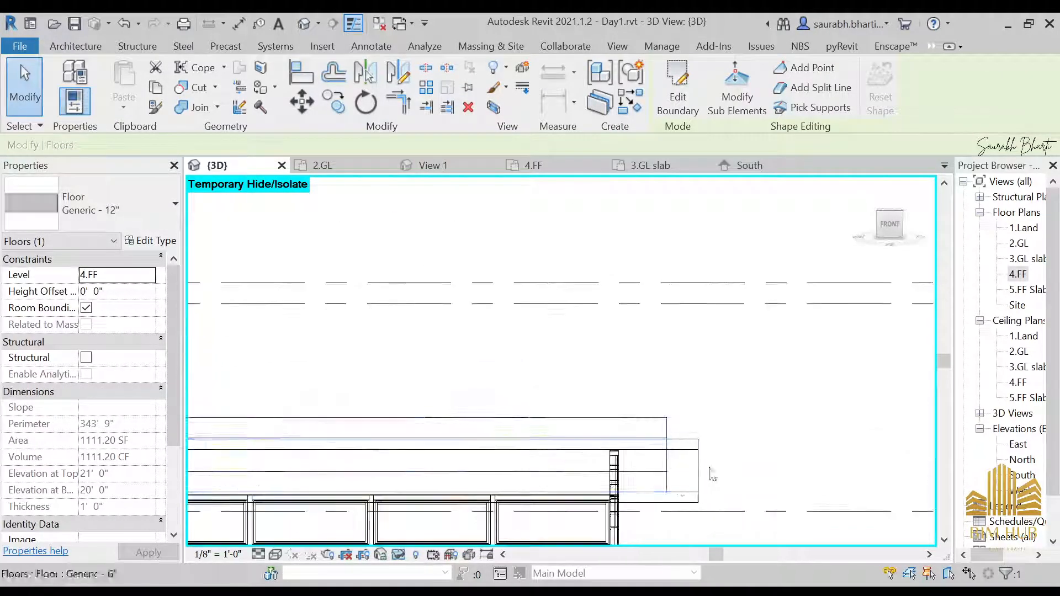
{"action": "left_click", "coordinate": [275, 555]}
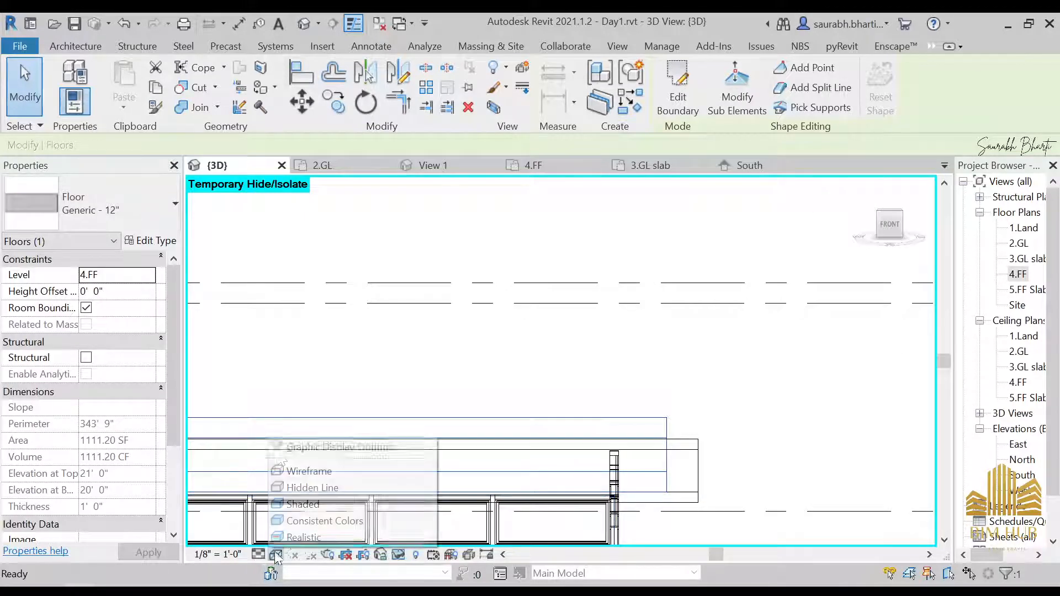
{"action": "left_click", "coordinate": [300, 487]}
{"action": "scroll", "coordinate": [514, 386], "scroll_direction": "down", "scroll_amount": 3}
{"action": "mouse_move", "coordinate": [527, 402]}
{"action": "middle_mouse_down", "text": "shift"}
{"action": "mouse_move", "coordinate": [543, 418]}
{"action": "mouse_move", "coordinate": [548, 406]}
{"action": "middle_mouse_up", "text": "shift"}
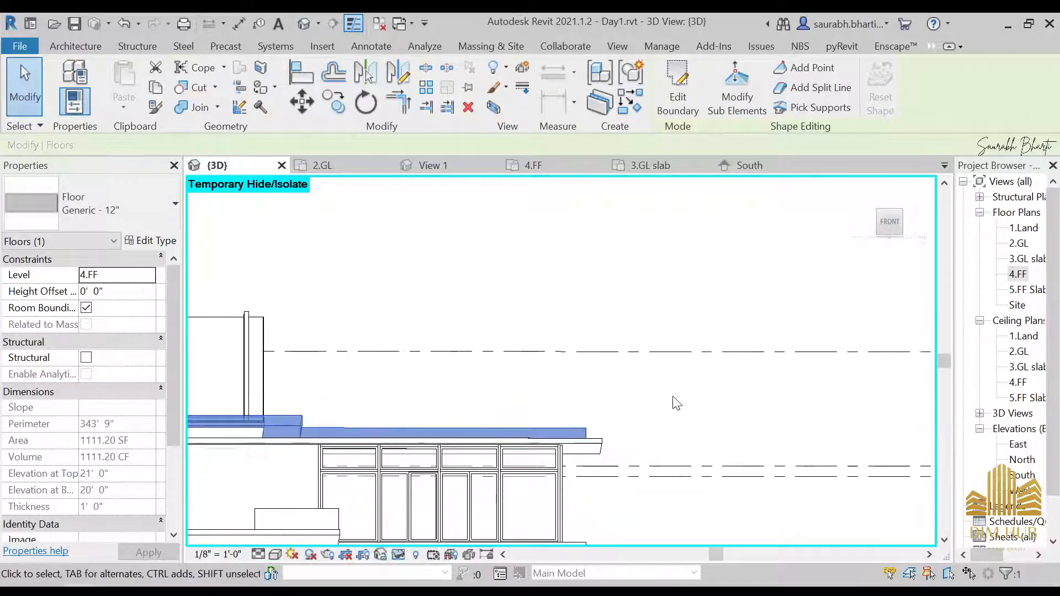
{"action": "left_click", "coordinate": [674, 402]}
Step: Reset the temporary hide/isolate in the 3D view and undo the reset
{"action": "scroll", "coordinate": [656, 409], "scroll_direction": "down", "scroll_amount": 3}
{"action": "middle_click_drag", "start_coordinate": [655, 410], "coordinate": [530, 486], "text": "shift"}
{"action": "scroll", "coordinate": [454, 365], "scroll_direction": "down", "scroll_amount": 1}
{"action": "key", "text": "h"}
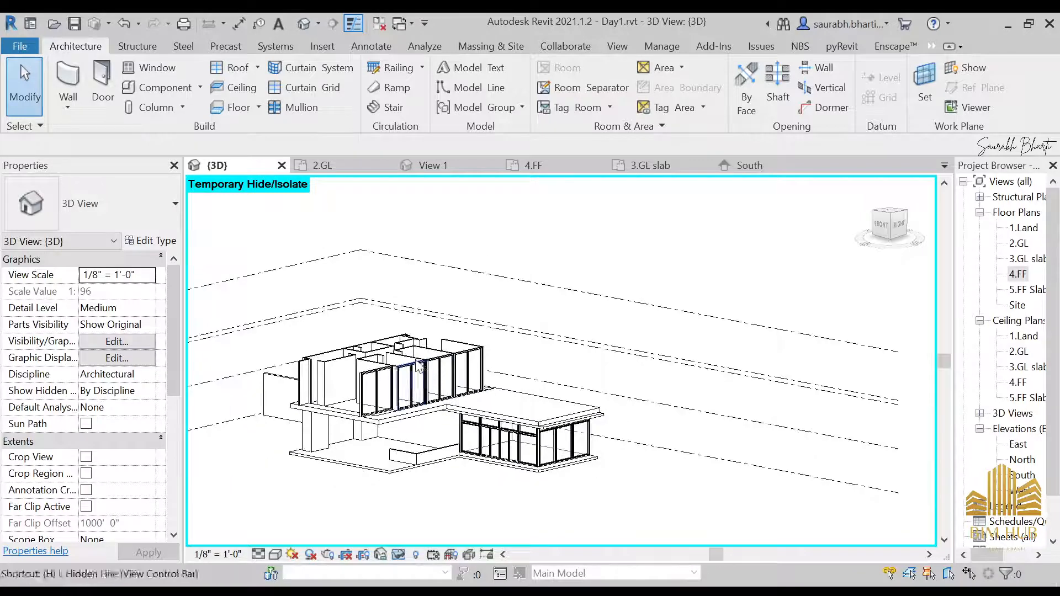
{"action": "key", "text": "r"}
{"action": "scroll", "coordinate": [454, 369], "scroll_direction": "down", "scroll_amount": 3}
{"action": "middle_click_drag", "start_coordinate": [459, 412], "coordinate": [471, 465], "text": "shift"}
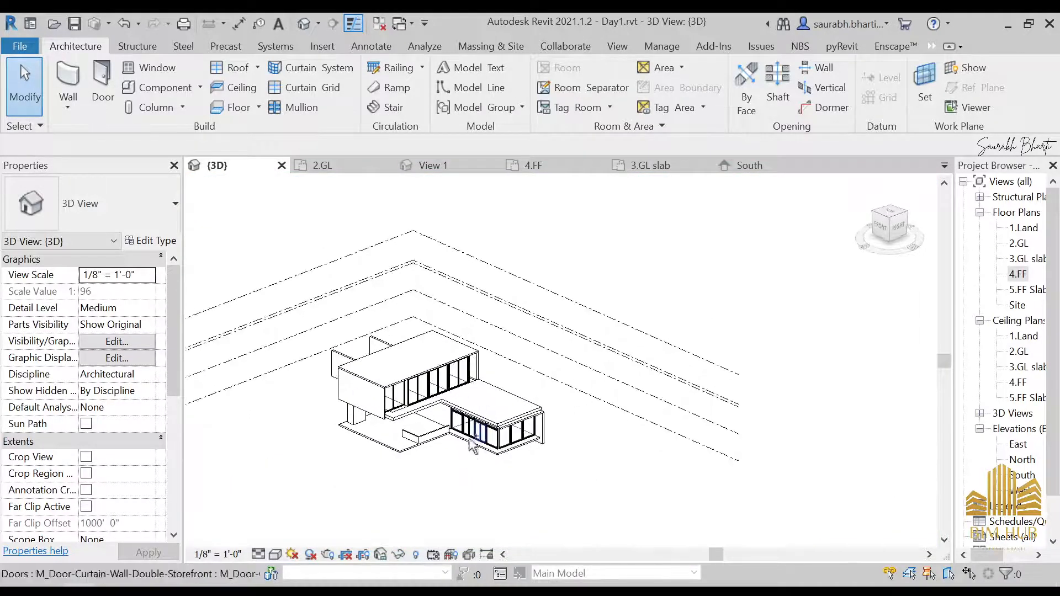
{"action": "key", "text": "ctrl+z"}
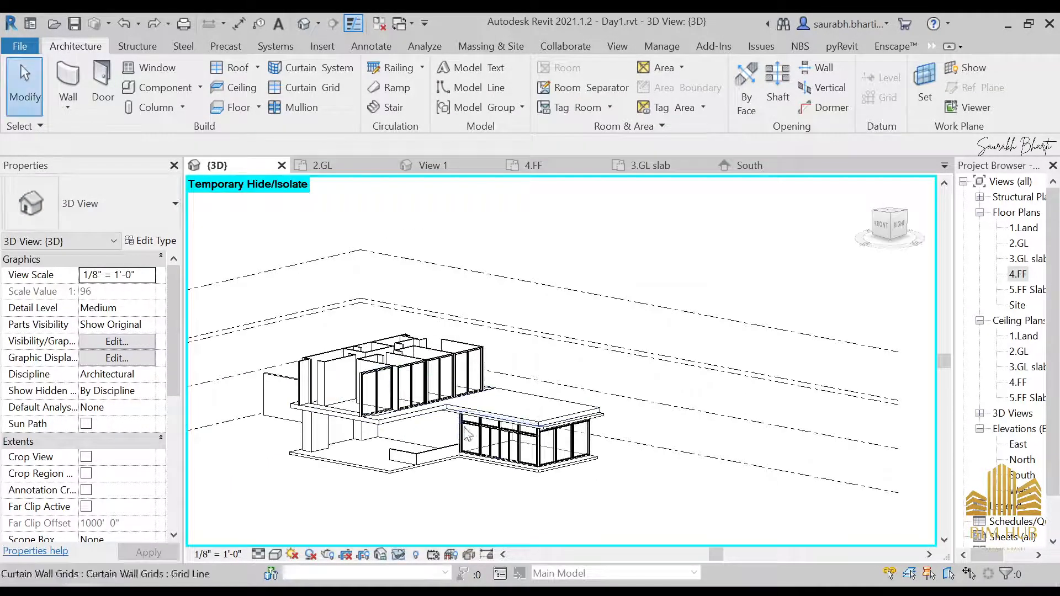
Step: Examine the side reference photos of the house, zooming into the slab edges and glazing
{"action": "middle_click_drag", "start_coordinate": [497, 456], "coordinate": [533, 467], "text": "shift"}
{"action": "scroll", "coordinate": [612, 437], "scroll_direction": "up", "scroll_amount": 3}
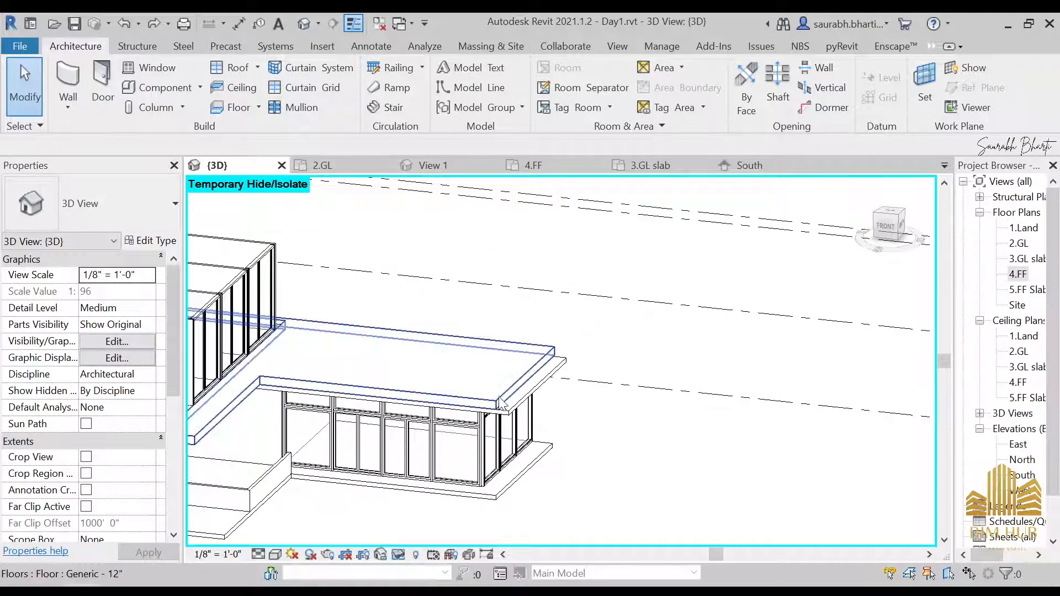
{"action": "mouse_move", "coordinate": [214, 584]}
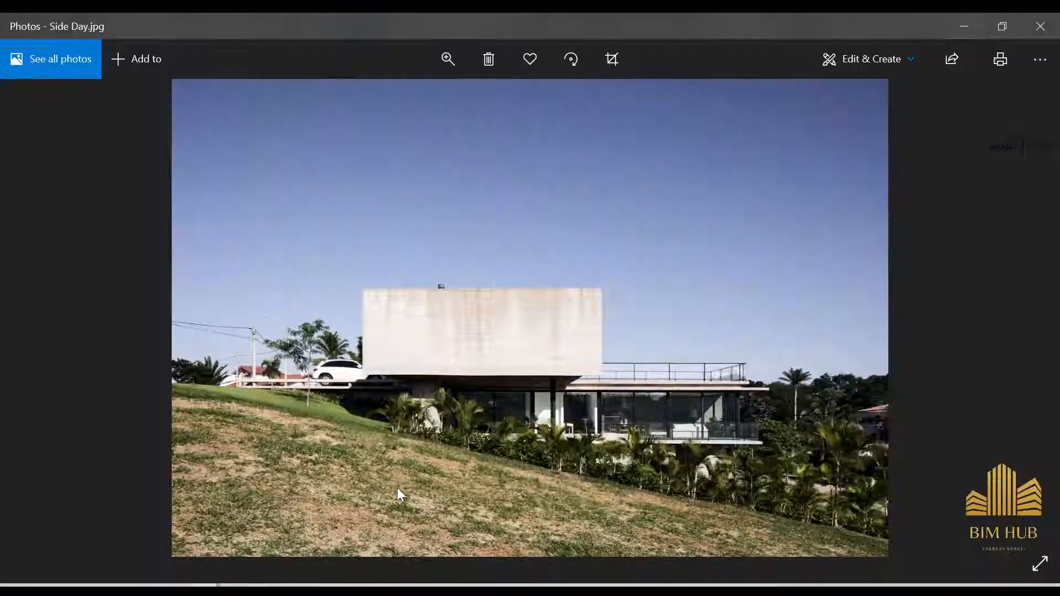
{"action": "key", "text": "Right"}
{"action": "key", "text": "Right"}
{"action": "scroll", "coordinate": [745, 313], "scroll_direction": "up", "scroll_amount": 3}
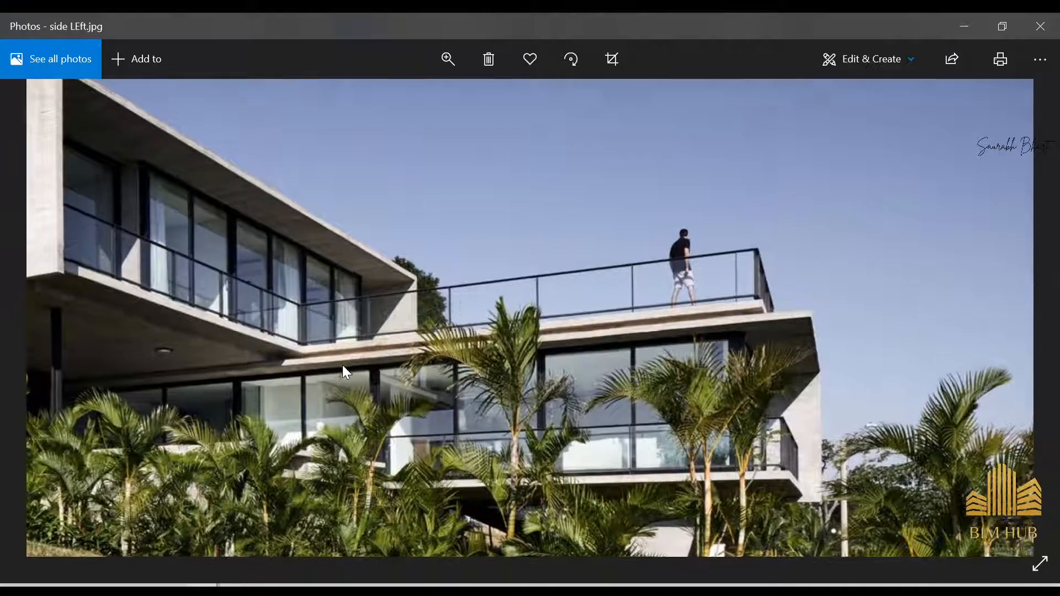
{"action": "scroll", "coordinate": [342, 366], "scroll_direction": "up", "scroll_amount": 2}
{"action": "scroll", "coordinate": [308, 319], "scroll_direction": "down", "scroll_amount": 2}
{"action": "scroll", "coordinate": [840, 256], "scroll_direction": "up", "scroll_amount": 2}
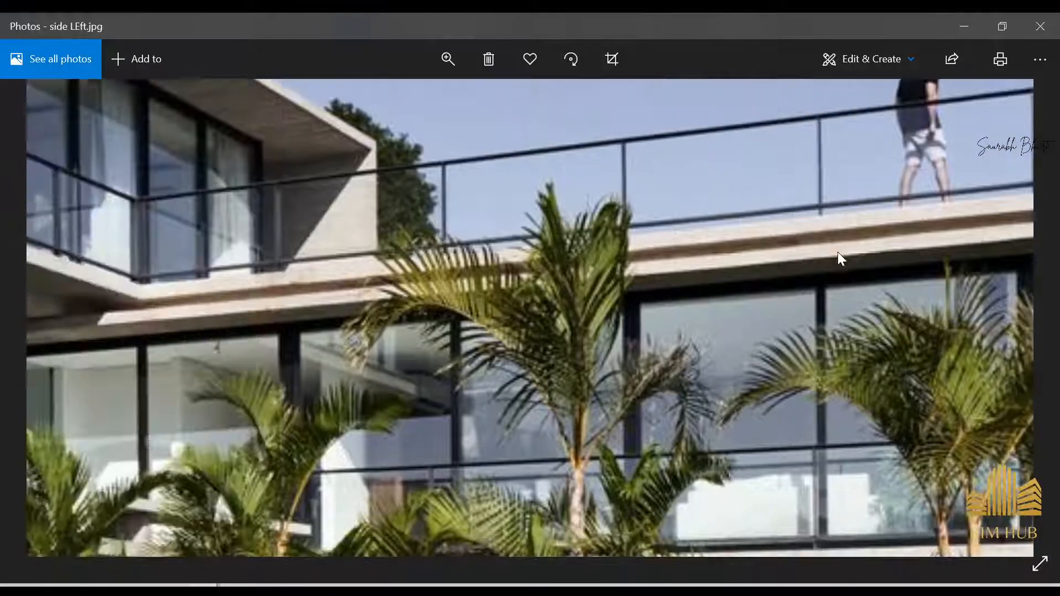
{"action": "left_click_drag", "start_coordinate": [386, 275], "coordinate": [940, 208]}
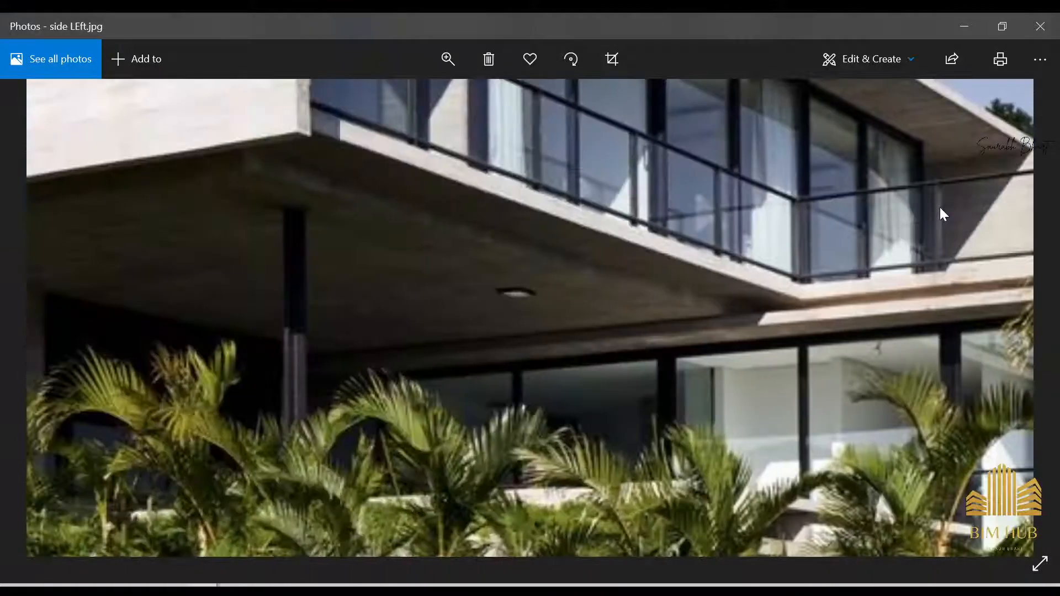
Step: Start an in-place Roofs model named roof sweep, with the 4.FF slab selected
{"action": "left_click", "coordinate": [963, 22]}
{"action": "scroll", "coordinate": [475, 417], "scroll_direction": "up", "scroll_amount": 3}
{"action": "left_click", "coordinate": [588, 339]}
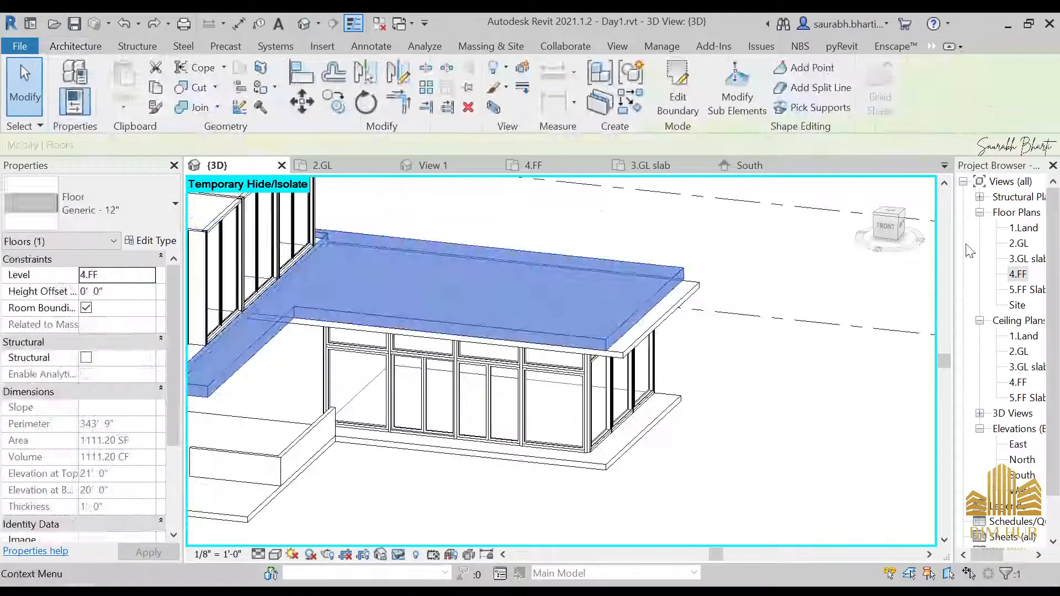
{"action": "left_click", "coordinate": [83, 48]}
{"action": "left_click", "coordinate": [199, 87]}
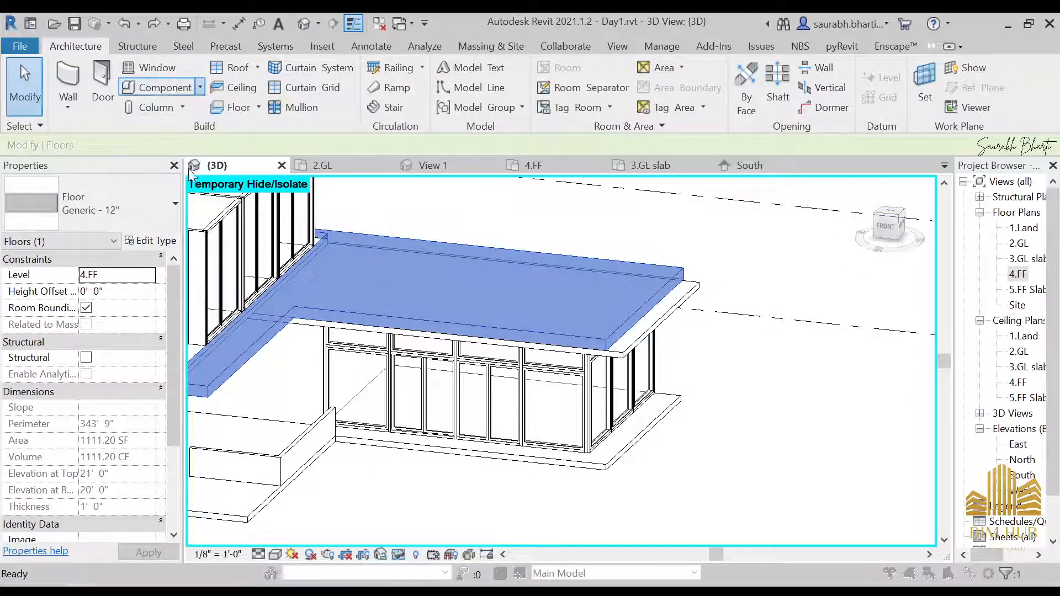
{"action": "scroll", "coordinate": [444, 248], "scroll_direction": "down", "scroll_amount": 5}
{"action": "double_click", "coordinate": [442, 246]}
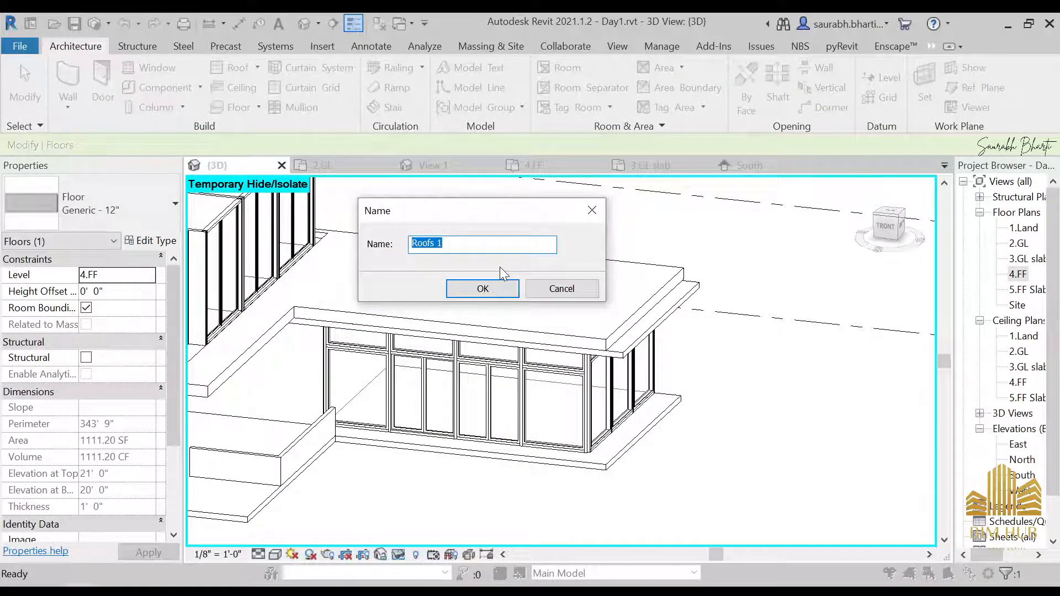
{"action": "type", "text": "roof swwe"}
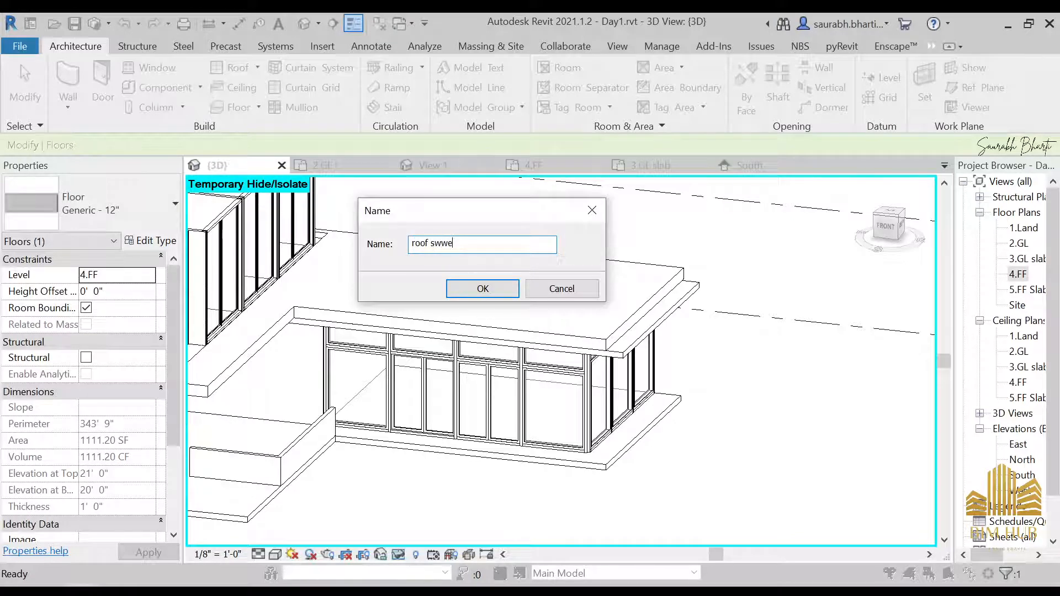
{"action": "type", "text": "p"}
{"action": "key", "text": "Left"}
{"action": "key", "text": "Left"}
{"action": "key", "text": "BackSpace"}
{"action": "type", "text": "e"}
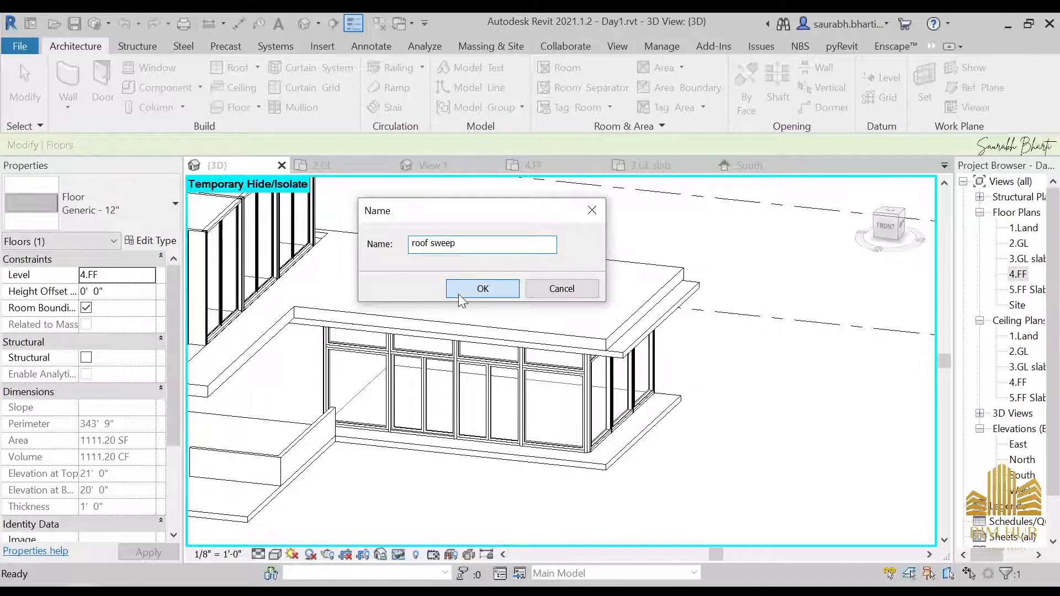
{"action": "left_click", "coordinate": [458, 294]}
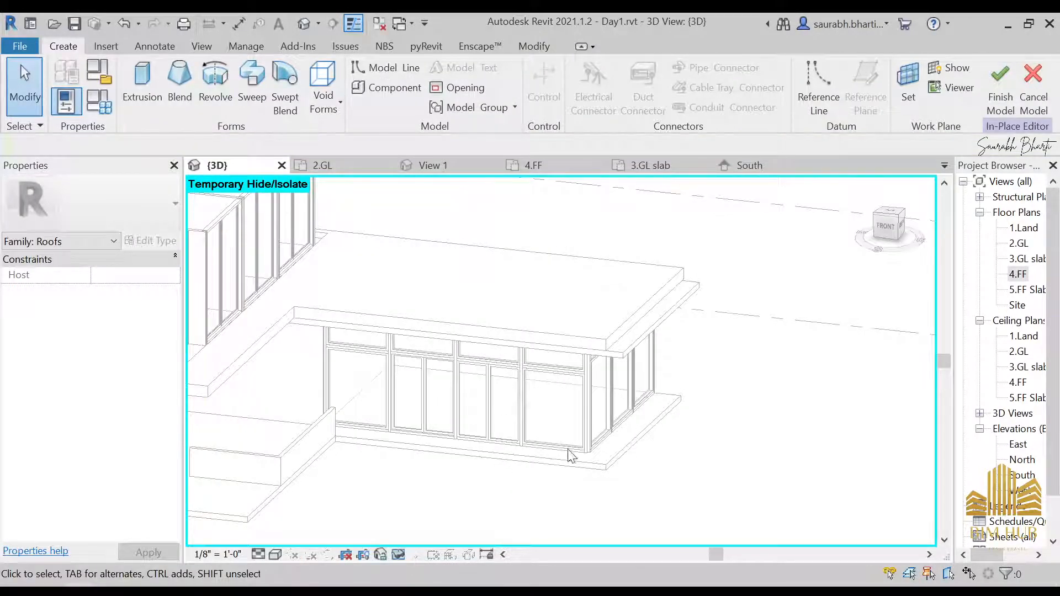
Step: Start a Void Sweep and pick the 4.FF slab's top edges around the house as its path
{"action": "scroll", "coordinate": [571, 456], "scroll_direction": "up", "scroll_amount": 1}
{"action": "left_click", "coordinate": [323, 100]}
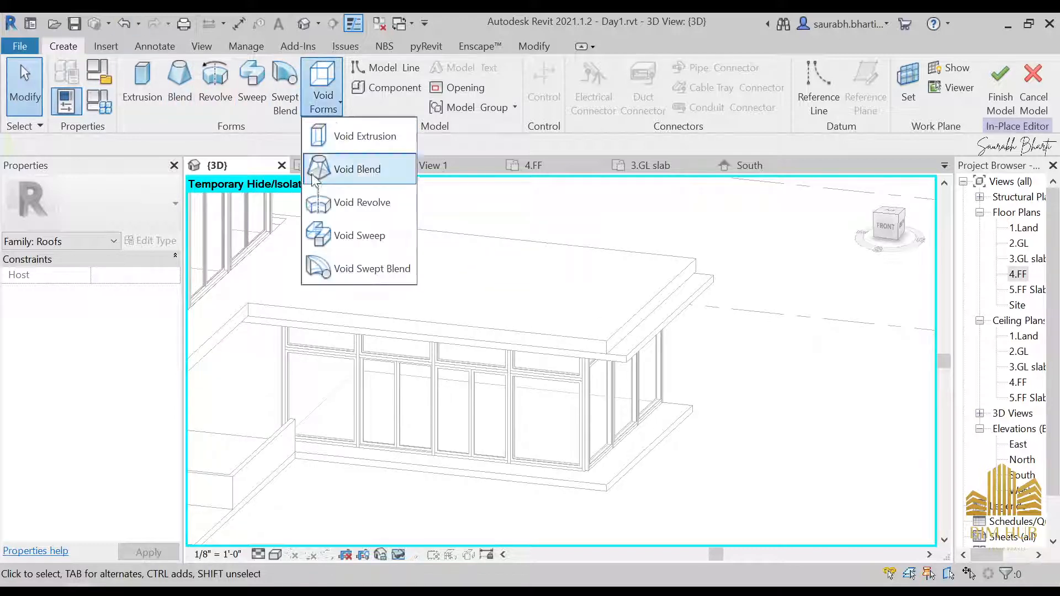
{"action": "left_click", "coordinate": [369, 238]}
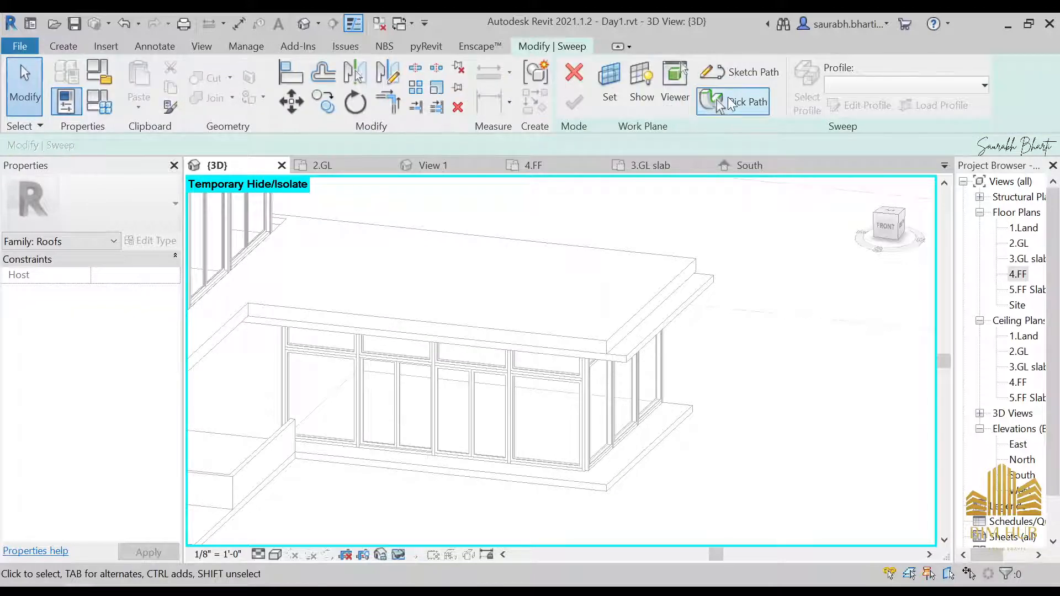
{"action": "left_click", "coordinate": [730, 103]}
{"action": "scroll", "coordinate": [654, 335], "scroll_direction": "up", "scroll_amount": 2}
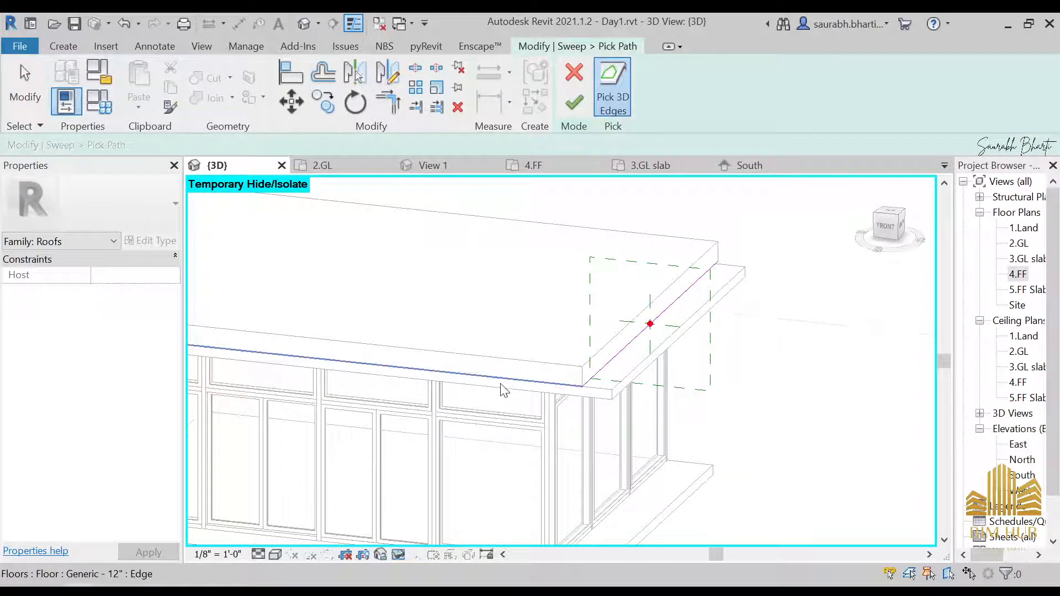
{"action": "middle_click_drag", "start_coordinate": [504, 390], "coordinate": [593, 353], "text": "shift"}
{"action": "left_click", "coordinate": [379, 383]}
{"action": "scroll", "coordinate": [457, 366], "scroll_direction": "down", "scroll_amount": 3}
{"action": "scroll", "coordinate": [424, 374], "scroll_direction": "up", "scroll_amount": 4}
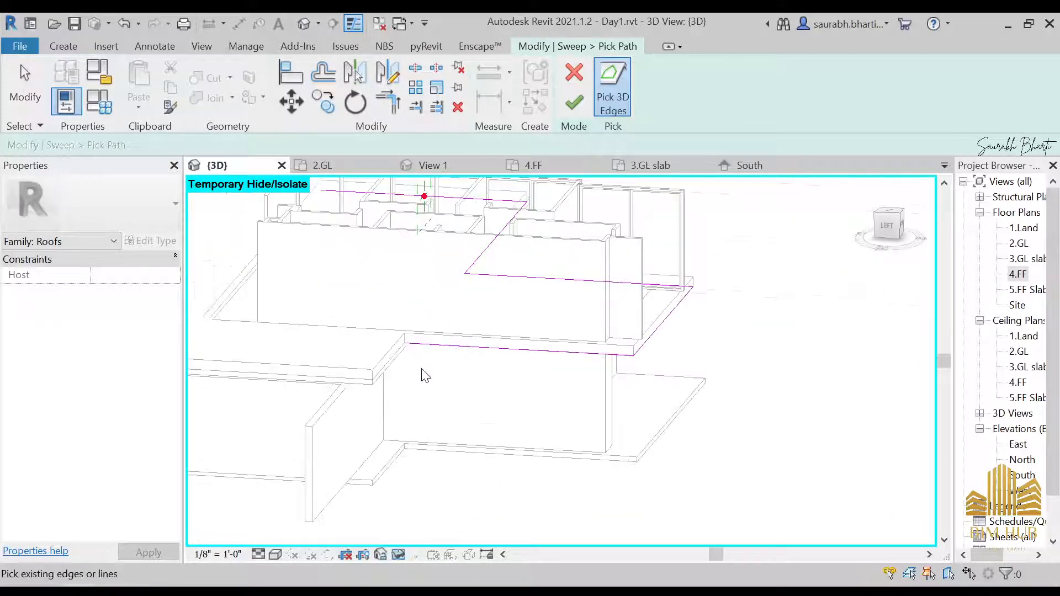
{"action": "middle_click_drag", "start_coordinate": [424, 374], "coordinate": [562, 298], "text": "shift"}
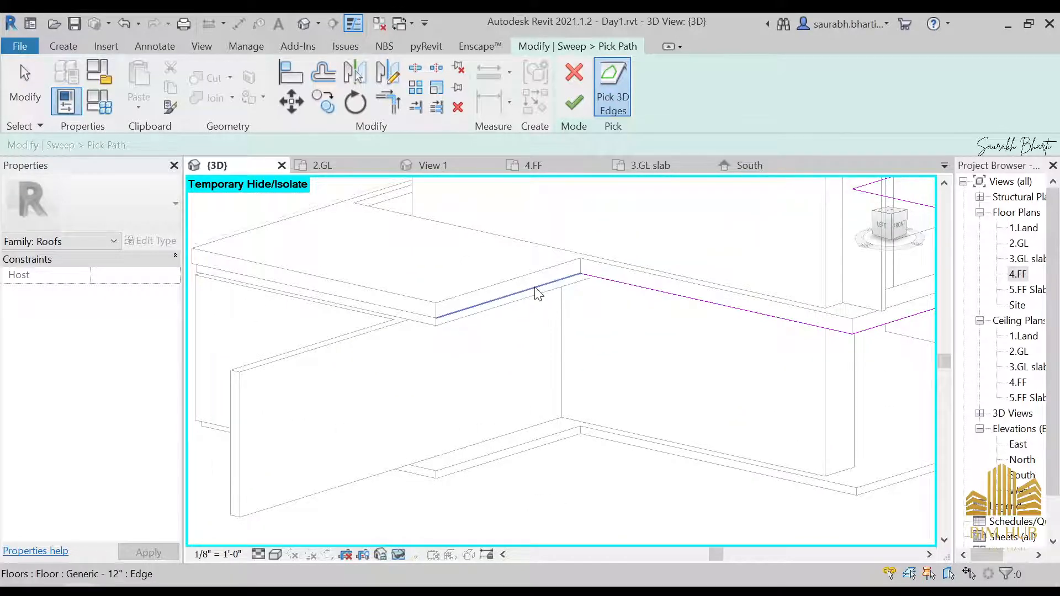
{"action": "scroll", "coordinate": [551, 219], "scroll_direction": "down", "scroll_amount": 3}
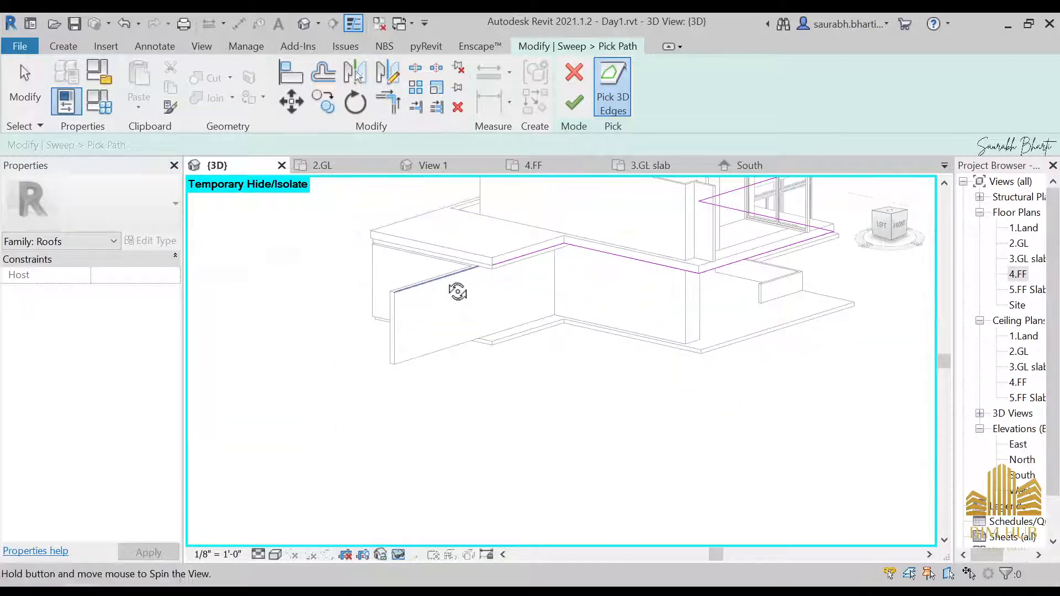
{"action": "middle_click_drag", "start_coordinate": [458, 292], "coordinate": [587, 327], "text": "shift"}
{"action": "scroll", "coordinate": [609, 316], "scroll_direction": "up", "scroll_amount": 3}
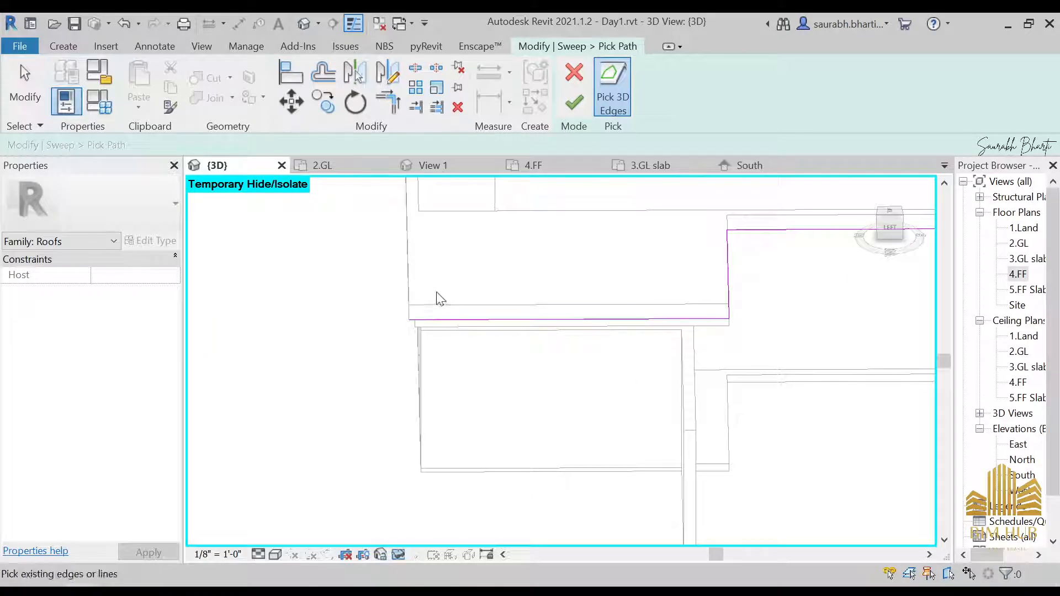
{"action": "middle_click_drag", "start_coordinate": [441, 298], "coordinate": [574, 263], "text": "shift"}
{"action": "scroll", "coordinate": [468, 296], "scroll_direction": "up", "scroll_amount": 3}
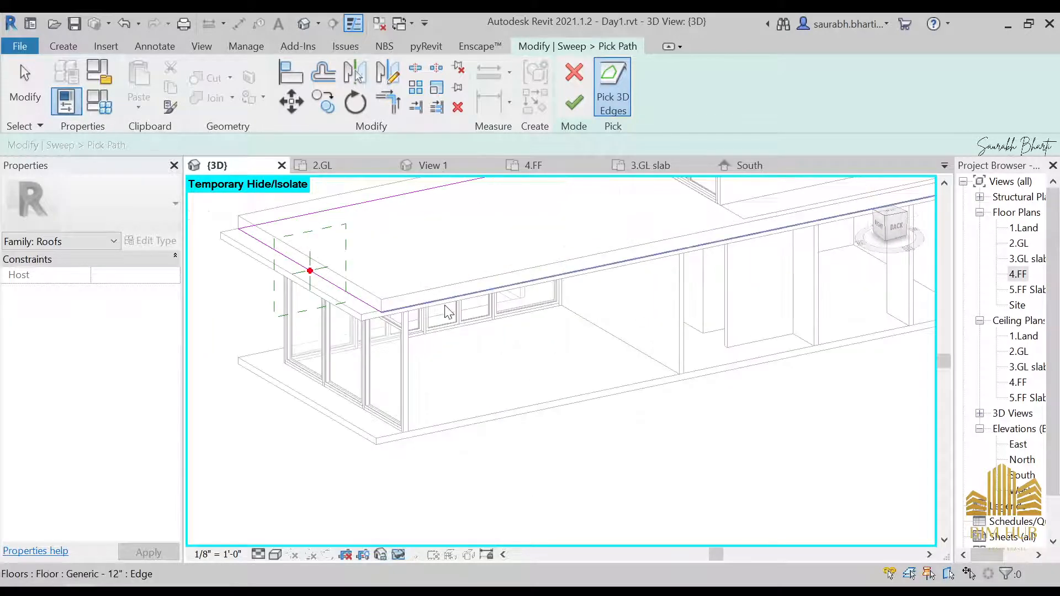
{"action": "scroll", "coordinate": [448, 312], "scroll_direction": "up", "scroll_amount": 2}
{"action": "scroll", "coordinate": [394, 309], "scroll_direction": "down", "scroll_amount": 2}
{"action": "middle_click_drag", "start_coordinate": [395, 310], "coordinate": [459, 375], "text": "shift"}
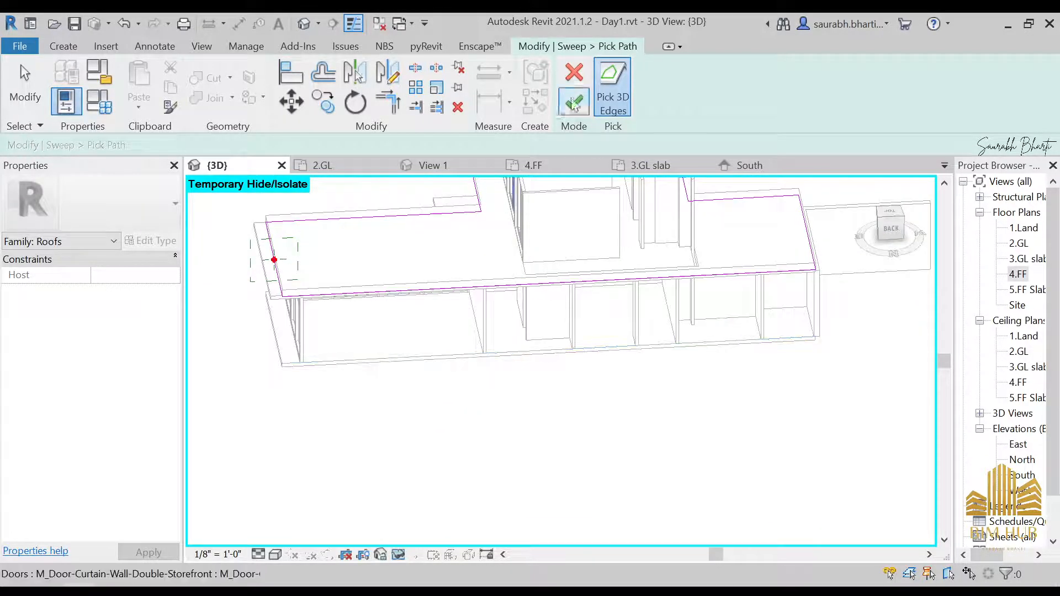
Step: Discard the picked sweep path and cancel the in-place model
{"action": "left_click", "coordinate": [575, 82]}
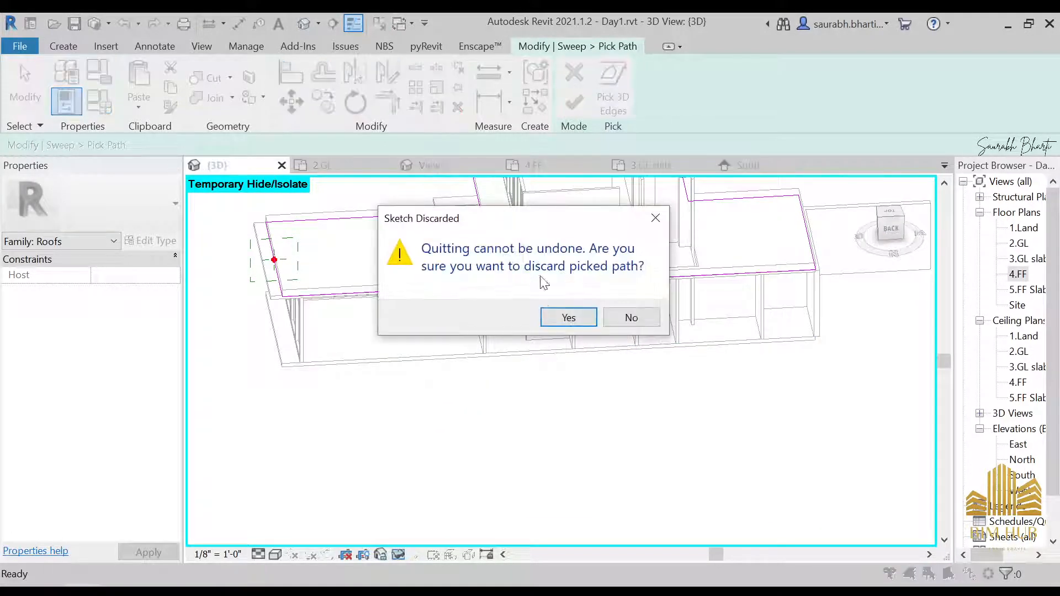
{"action": "left_click", "coordinate": [569, 318]}
{"action": "left_click", "coordinate": [575, 72]}
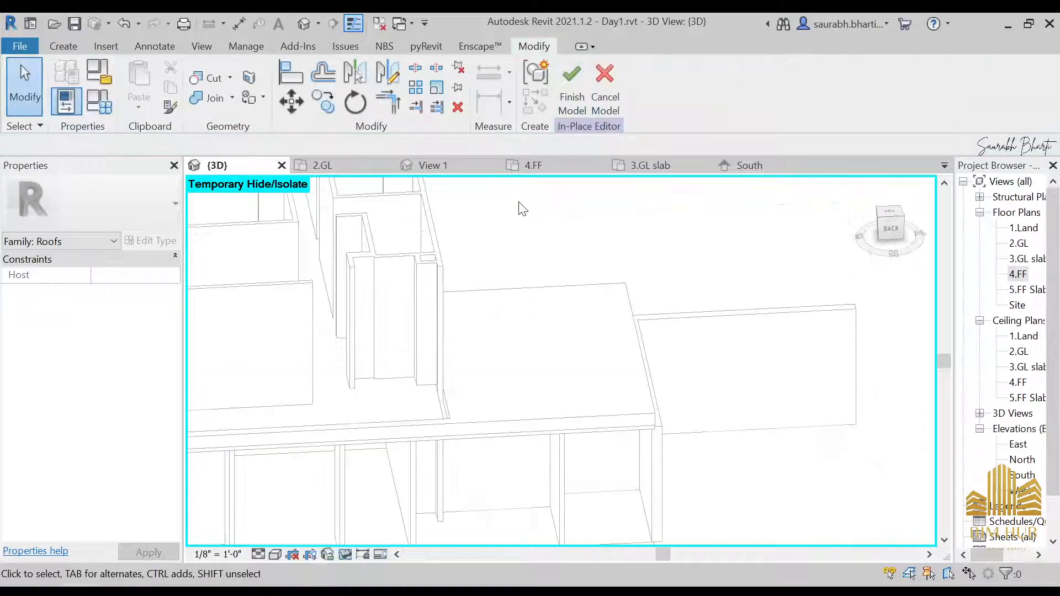
{"action": "scroll", "coordinate": [522, 208], "scroll_direction": "down", "scroll_amount": 4}
{"action": "left_click", "coordinate": [599, 79]}
Step: Reset the temporary hide/isolate so all elements show in the 3D view
{"action": "scroll", "coordinate": [495, 315], "scroll_direction": "down", "scroll_amount": 3}
{"action": "middle_click_drag", "start_coordinate": [495, 316], "coordinate": [381, 360], "text": "shift"}
{"action": "middle_click_drag", "start_coordinate": [381, 360], "coordinate": [623, 286]}
{"action": "left_click", "coordinate": [428, 236]}
{"action": "left_click", "coordinate": [888, 218]}
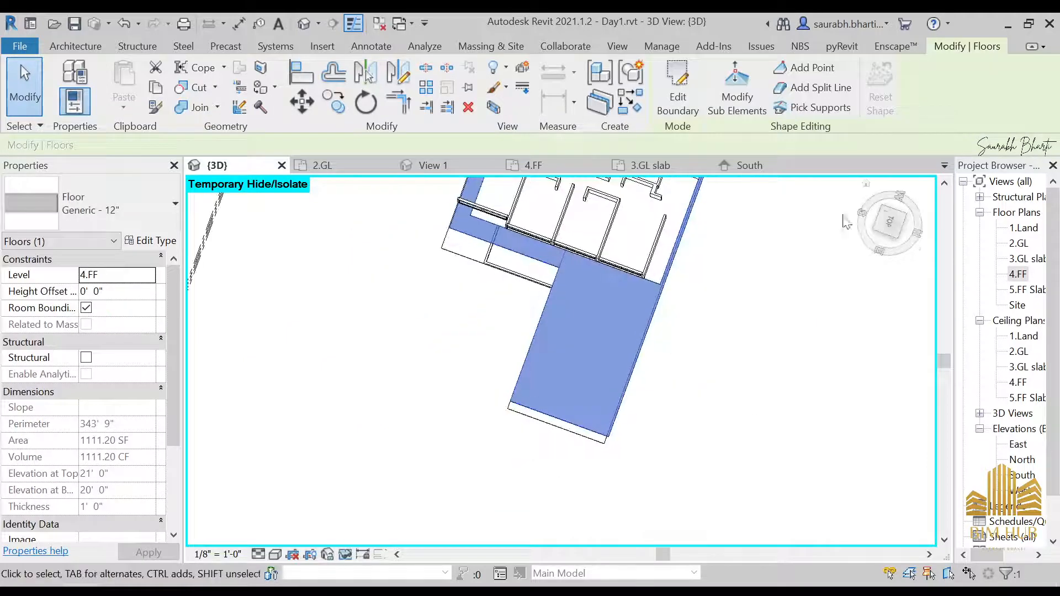
{"action": "left_click", "coordinate": [428, 442]}
{"action": "key", "text": "h"}
{"action": "key", "text": "r"}
Step: Select the Generic - 9" wall along the lower floor's glazing and open its profile for editing
{"action": "middle_click_drag", "start_coordinate": [699, 381], "coordinate": [589, 330], "text": "shift"}
{"action": "left_click", "coordinate": [753, 385]}
{"action": "left_click", "coordinate": [888, 223]}
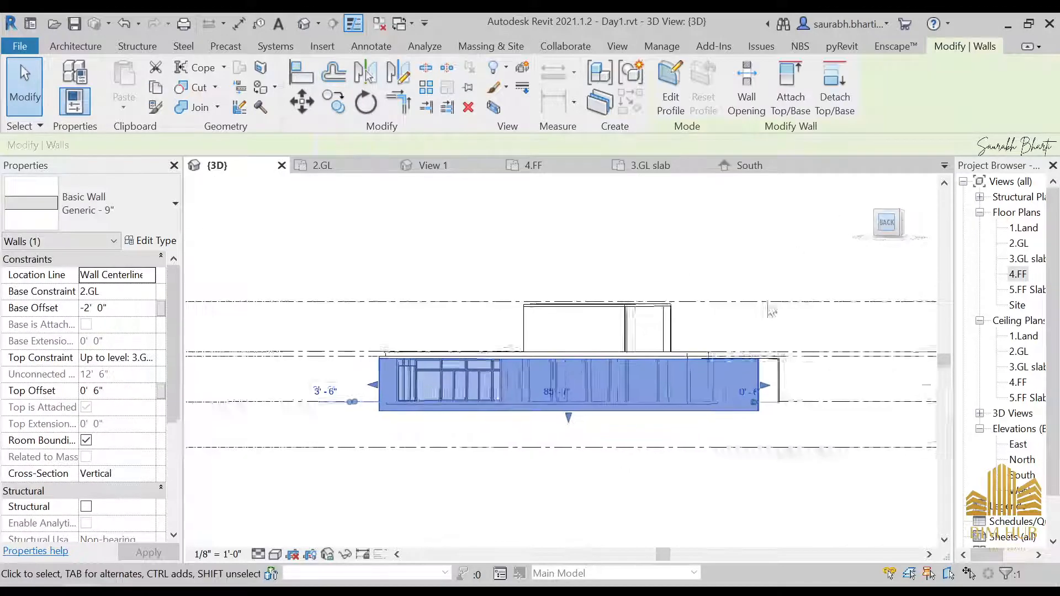
{"action": "left_click", "coordinate": [669, 83]}
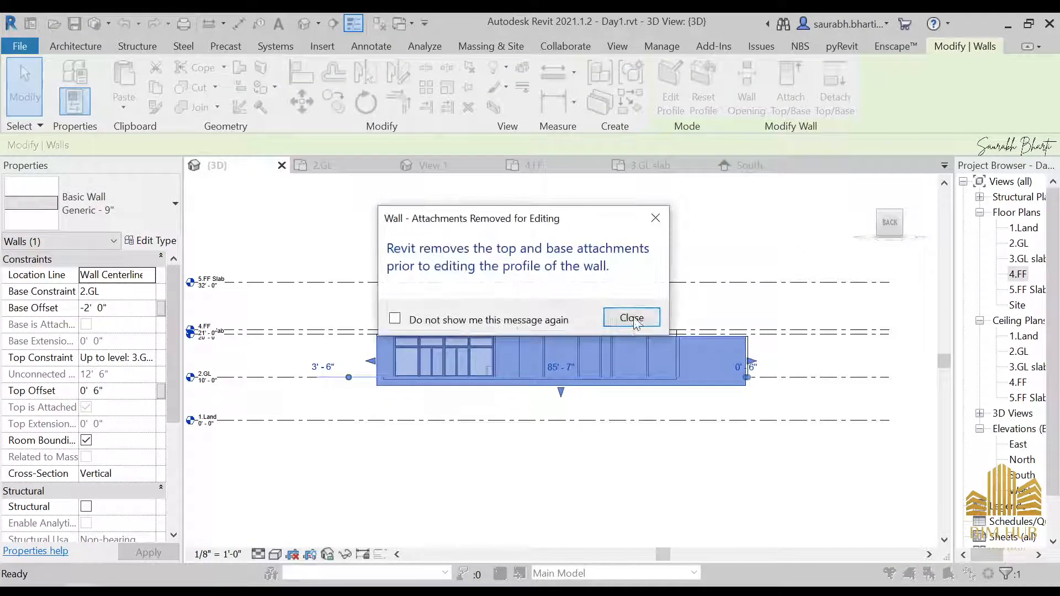
{"action": "left_click", "coordinate": [629, 315]}
Step: Raise the top edge of the lower floor wall's profile sketch, removing the constraints that block it
{"action": "scroll", "coordinate": [586, 318], "scroll_direction": "up", "scroll_amount": 5}
{"action": "scroll", "coordinate": [584, 313], "scroll_direction": "up", "scroll_amount": 2}
{"action": "left_click", "coordinate": [597, 283]}
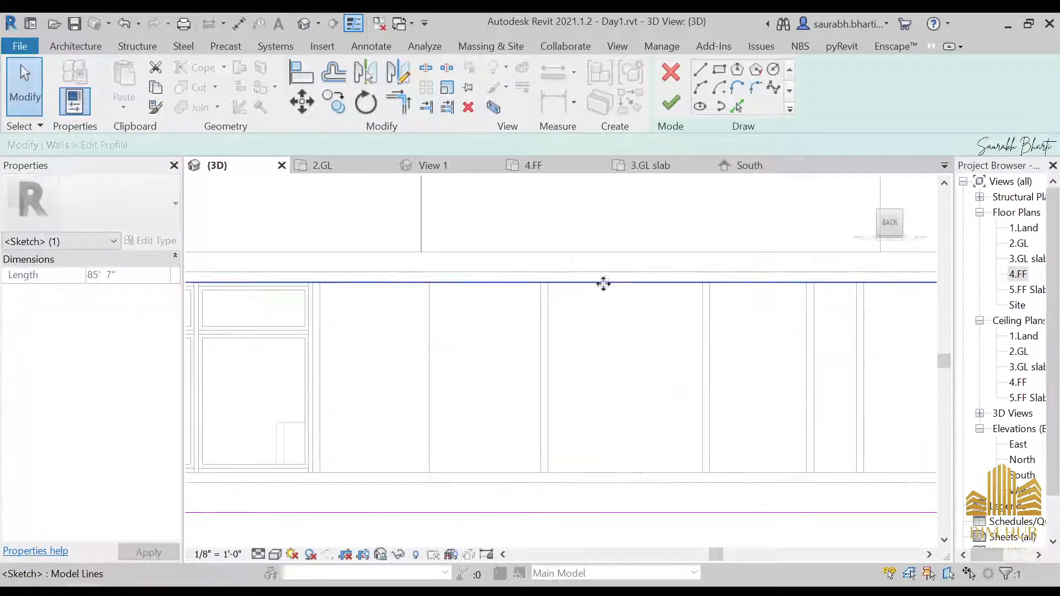
{"action": "left_click_drag", "start_coordinate": [603, 284], "coordinate": [606, 254]}
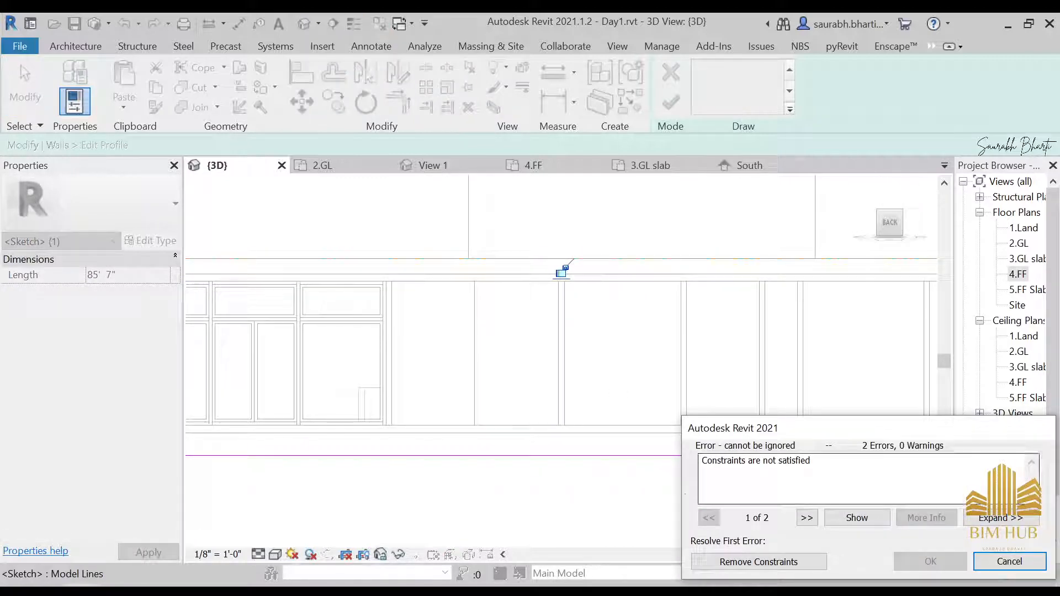
{"action": "left_click", "coordinate": [764, 563]}
Step: Finish the wall profile edit, unjoining the wall from the slab it was attached to
{"action": "scroll", "coordinate": [474, 270], "scroll_direction": "down", "scroll_amount": 4}
{"action": "middle_click_drag", "start_coordinate": [474, 271], "coordinate": [605, 381], "text": "shift"}
{"action": "left_click", "coordinate": [671, 104]}
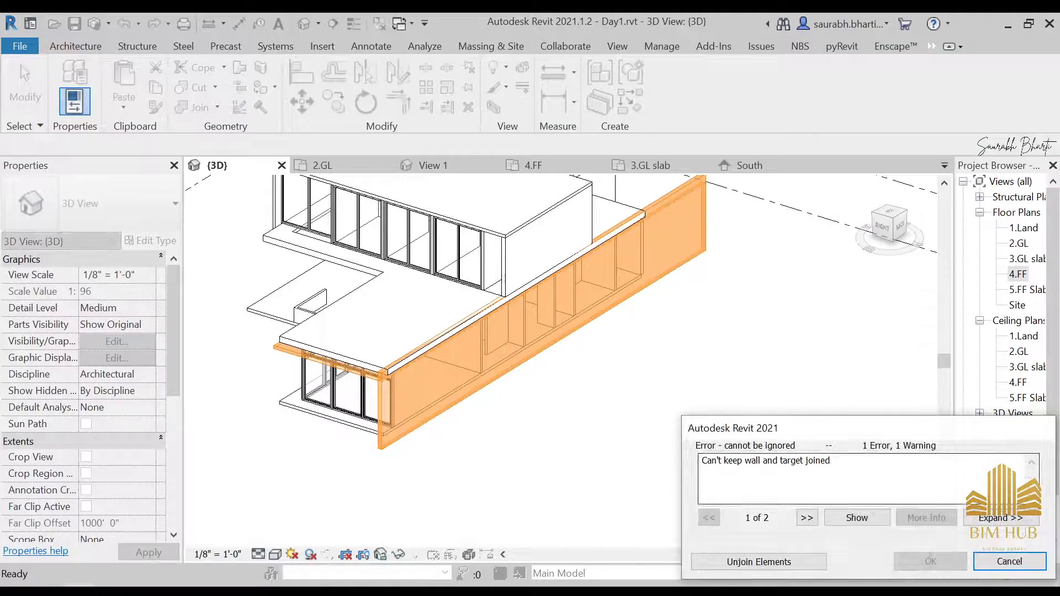
{"action": "left_click", "coordinate": [759, 562]}
Step: Open the 4.FF slab's boundary sketch and switch to a top view of it
{"action": "scroll", "coordinate": [668, 422], "scroll_direction": "down", "scroll_amount": 3}
{"action": "middle_click_drag", "start_coordinate": [663, 418], "coordinate": [453, 353], "text": "shift"}
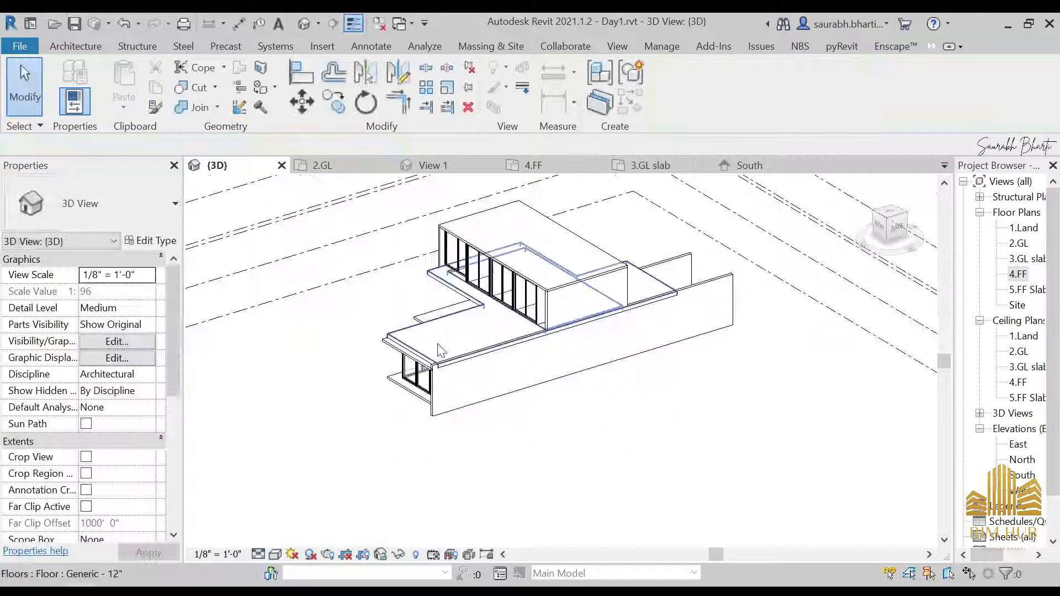
{"action": "left_click", "coordinate": [445, 346]}
{"action": "left_click", "coordinate": [678, 97]}
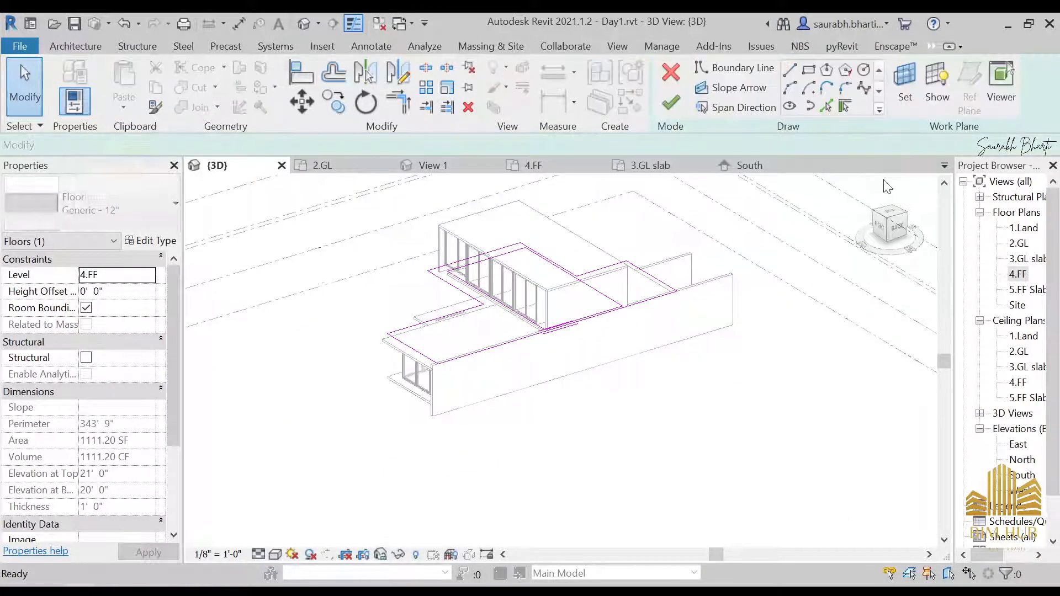
{"action": "left_click", "coordinate": [886, 221]}
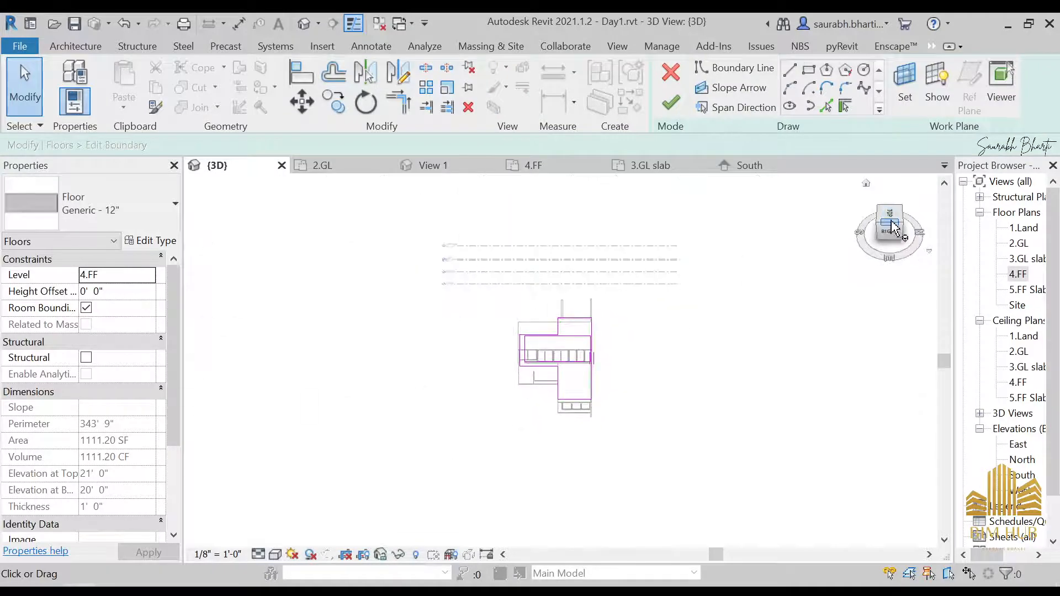
{"action": "scroll", "coordinate": [611, 374], "scroll_direction": "up", "scroll_amount": 8}
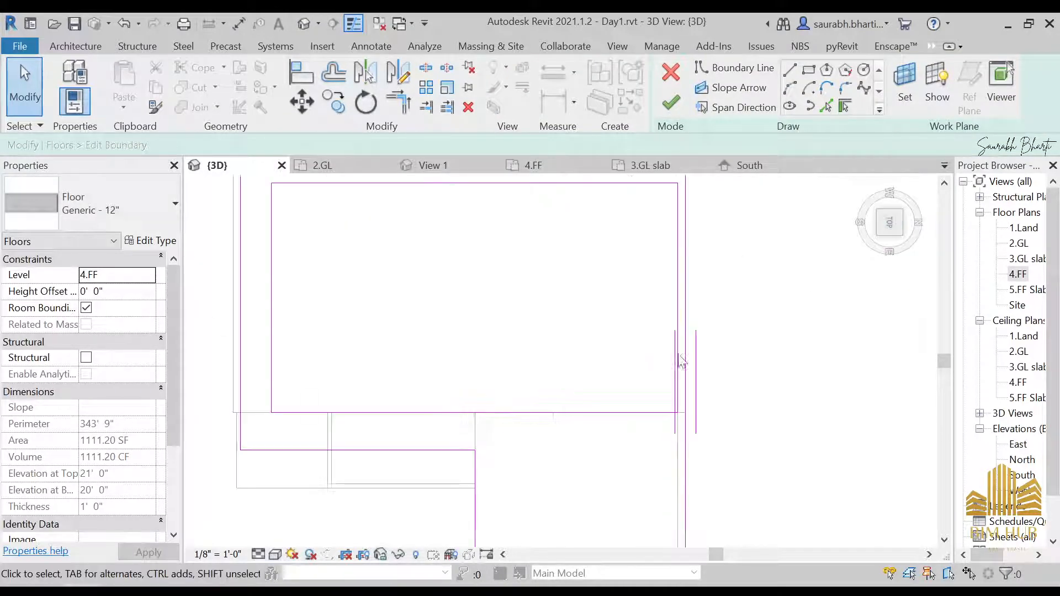
{"action": "scroll", "coordinate": [670, 381], "scroll_direction": "down", "scroll_amount": 3}
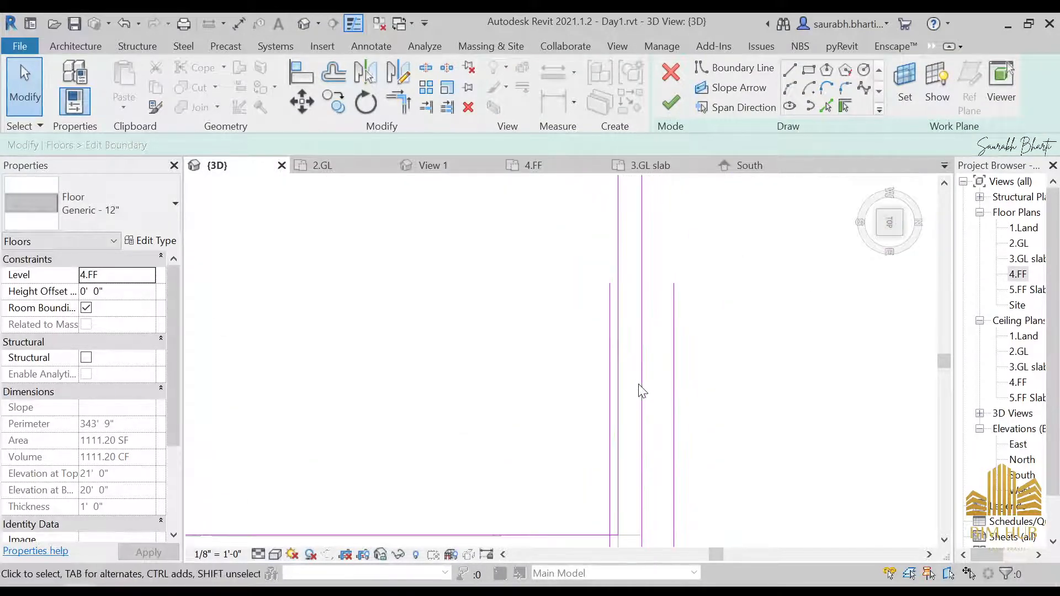
{"action": "scroll", "coordinate": [641, 386], "scroll_direction": "down", "scroll_amount": 3}
{"action": "scroll", "coordinate": [639, 381], "scroll_direction": "up", "scroll_amount": 5}
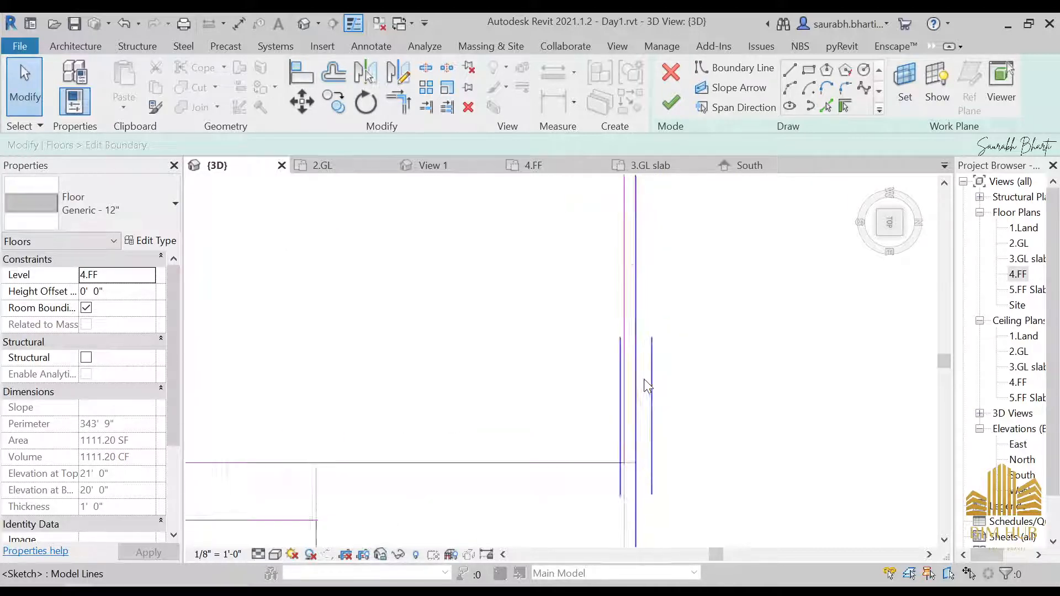
Step: Move the slab's edge boundary line outward to the wall, finish the boundary and save the project
{"action": "left_click", "coordinate": [616, 407]}
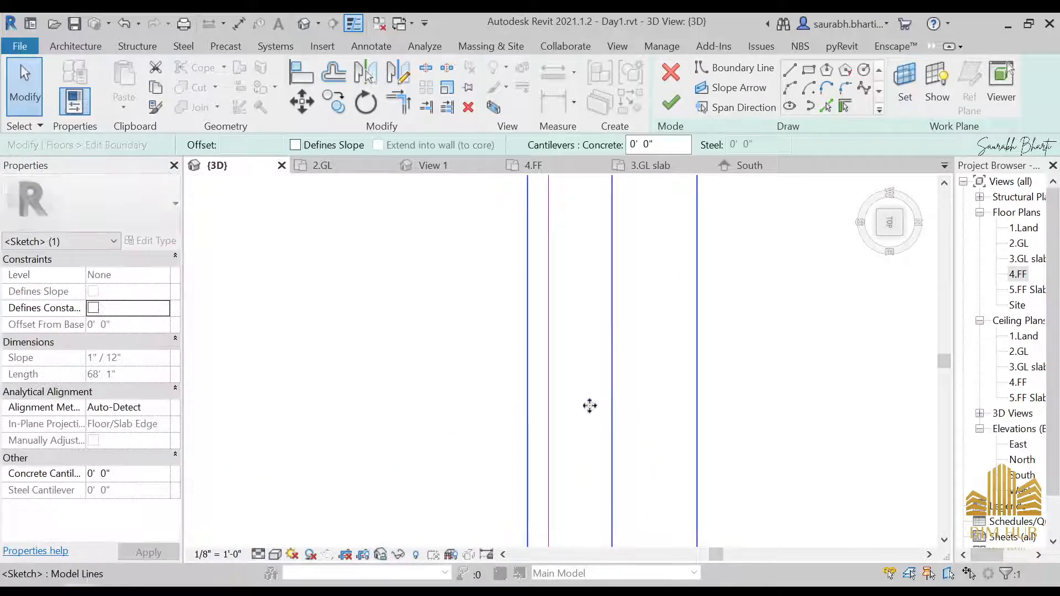
{"action": "scroll", "coordinate": [555, 406], "scroll_direction": "up", "scroll_amount": 4}
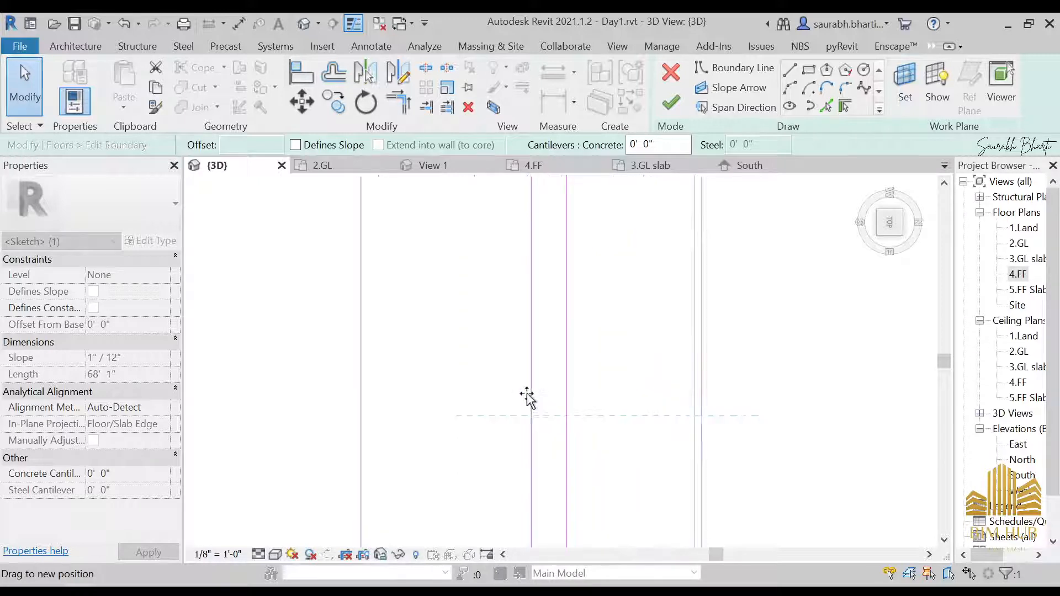
{"action": "mouse_move", "coordinate": [561, 408]}
{"action": "left_mouse_down"}
{"action": "mouse_move", "coordinate": [615, 409]}
{"action": "mouse_move", "coordinate": [603, 418]}
{"action": "left_mouse_up"}
{"action": "scroll", "coordinate": [603, 413], "scroll_direction": "up", "scroll_amount": 2}
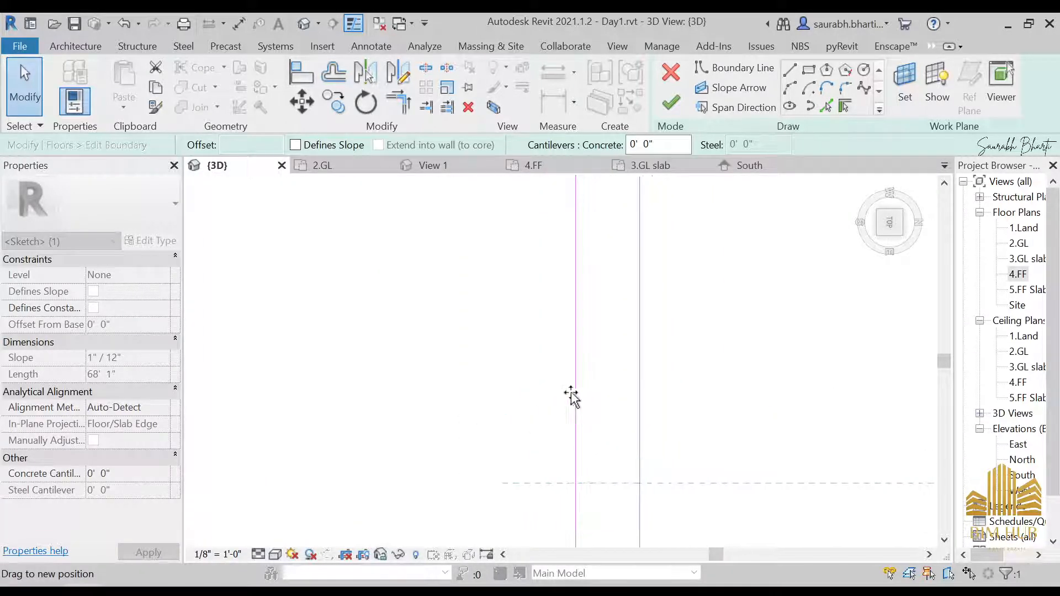
{"action": "left_click_drag", "start_coordinate": [531, 379], "coordinate": [531, 379]}
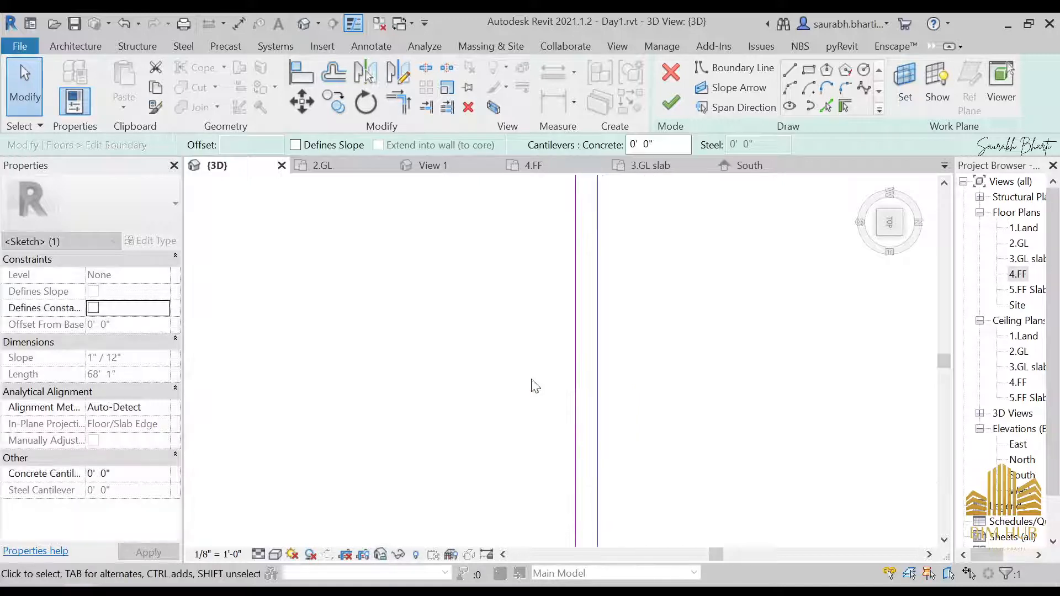
{"action": "left_click", "coordinate": [671, 102]}
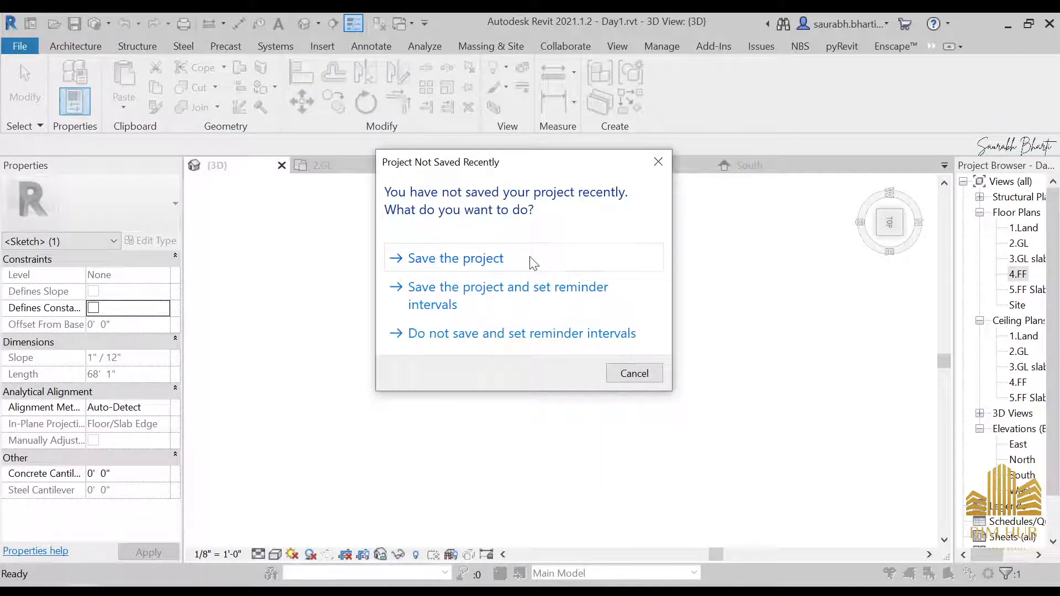
{"action": "left_click", "coordinate": [533, 263]}
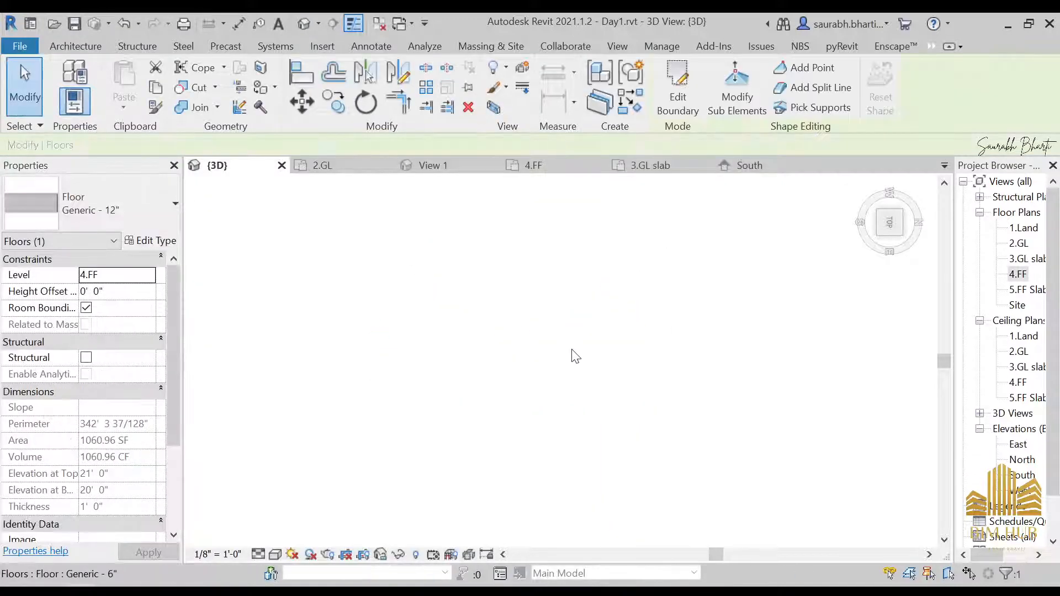
Step: Orbit and zoom around the house to inspect the 4.FF slab edge against the walls
{"action": "scroll", "coordinate": [580, 355], "scroll_direction": "down", "scroll_amount": 6}
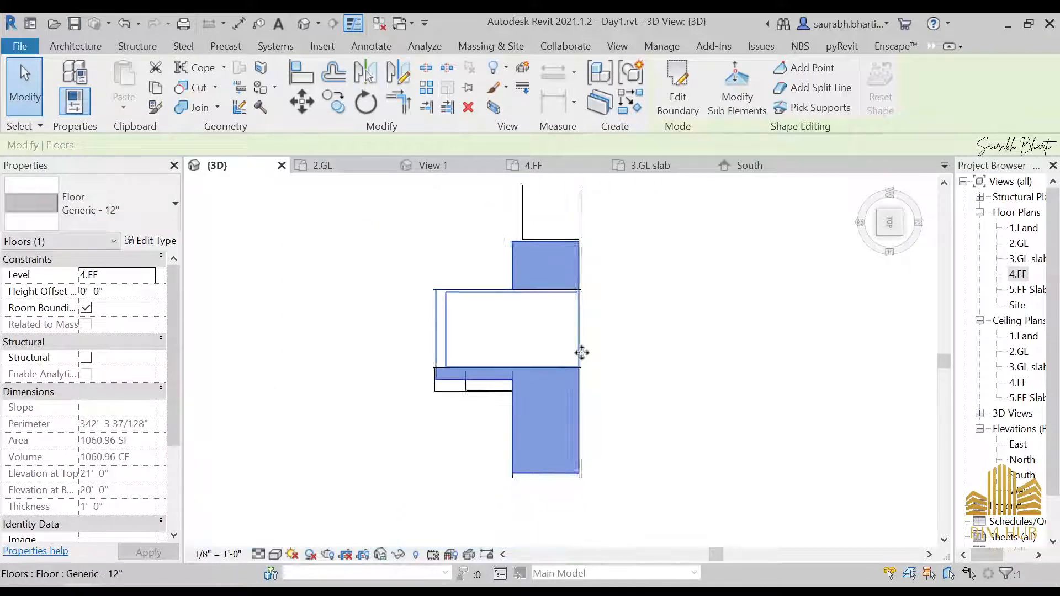
{"action": "middle_click_drag", "start_coordinate": [579, 355], "coordinate": [729, 436], "text": "shift"}
{"action": "key", "text": "Escape"}
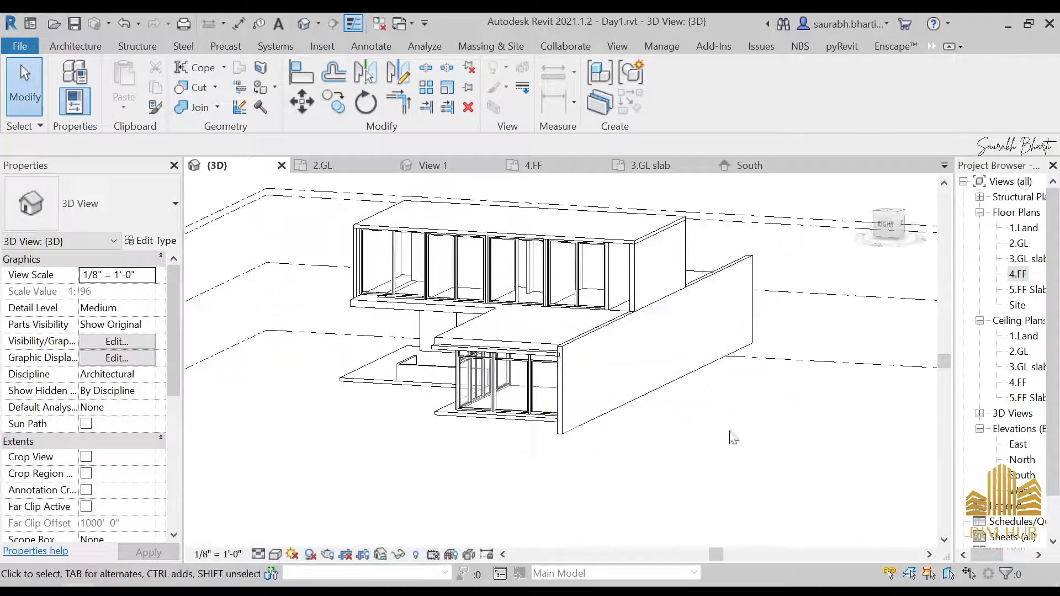
{"action": "scroll", "coordinate": [693, 405], "scroll_direction": "up", "scroll_amount": 3}
{"action": "middle_click_drag", "start_coordinate": [693, 405], "coordinate": [701, 433], "text": "shift"}
{"action": "scroll", "coordinate": [611, 366], "scroll_direction": "up", "scroll_amount": 2}
{"action": "scroll", "coordinate": [547, 373], "scroll_direction": "up", "scroll_amount": 2}
{"action": "middle_click_drag", "start_coordinate": [547, 374], "coordinate": [496, 417], "text": "shift"}
{"action": "left_click", "coordinate": [496, 417]}
{"action": "middle_click_drag", "start_coordinate": [563, 391], "coordinate": [679, 430], "text": "shift"}
{"action": "scroll", "coordinate": [551, 364], "scroll_direction": "down", "scroll_amount": 5}
{"action": "scroll", "coordinate": [679, 387], "scroll_direction": "up", "scroll_amount": 6}
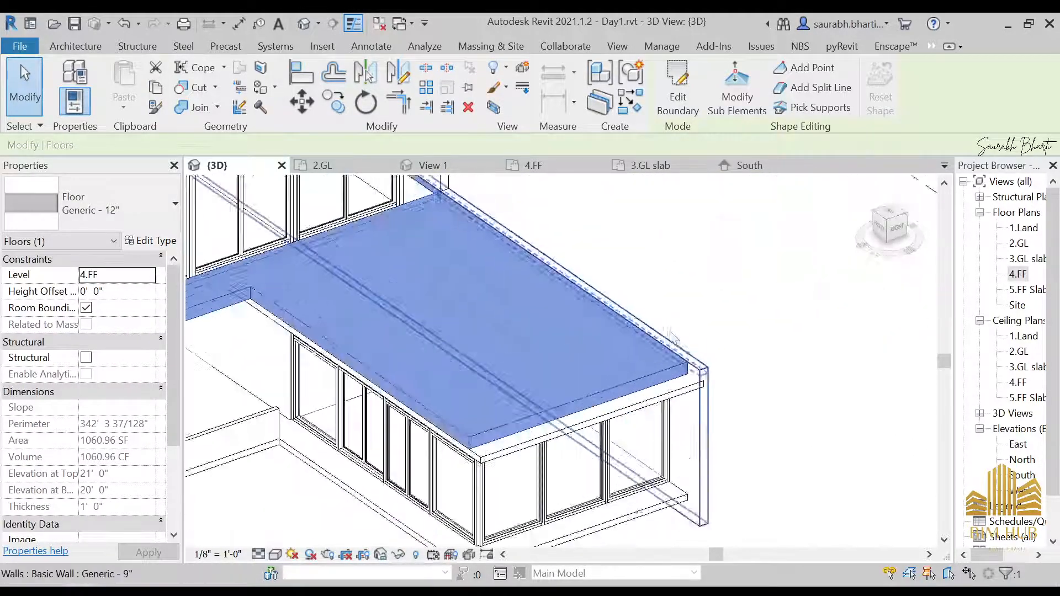
{"action": "middle_click_drag", "start_coordinate": [633, 242], "coordinate": [661, 318]}
{"action": "scroll", "coordinate": [697, 387], "scroll_direction": "down", "scroll_amount": 6}
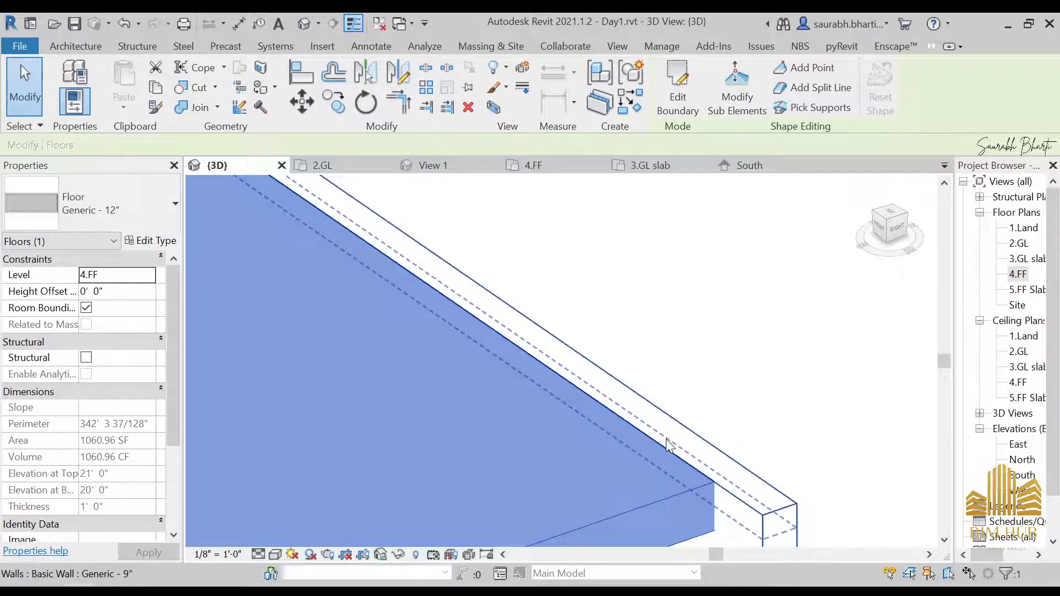
{"action": "middle_click_drag", "start_coordinate": [697, 389], "coordinate": [635, 397], "text": "shift"}
Step: Select the four upper walls around the 4.FF slab and temporarily hide them
{"action": "left_click", "coordinate": [533, 363]}
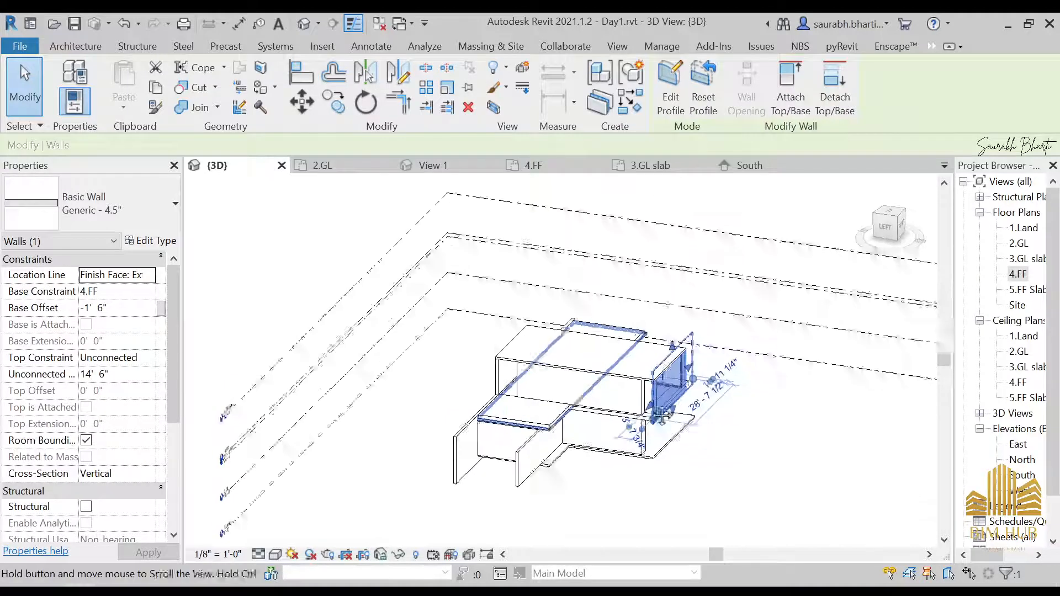
{"action": "scroll", "coordinate": [627, 394], "scroll_direction": "up", "scroll_amount": 3}
{"action": "left_click", "coordinate": [611, 397], "text": "ctrl"}
{"action": "middle_click_drag", "start_coordinate": [375, 375], "coordinate": [569, 469], "text": "shift"}
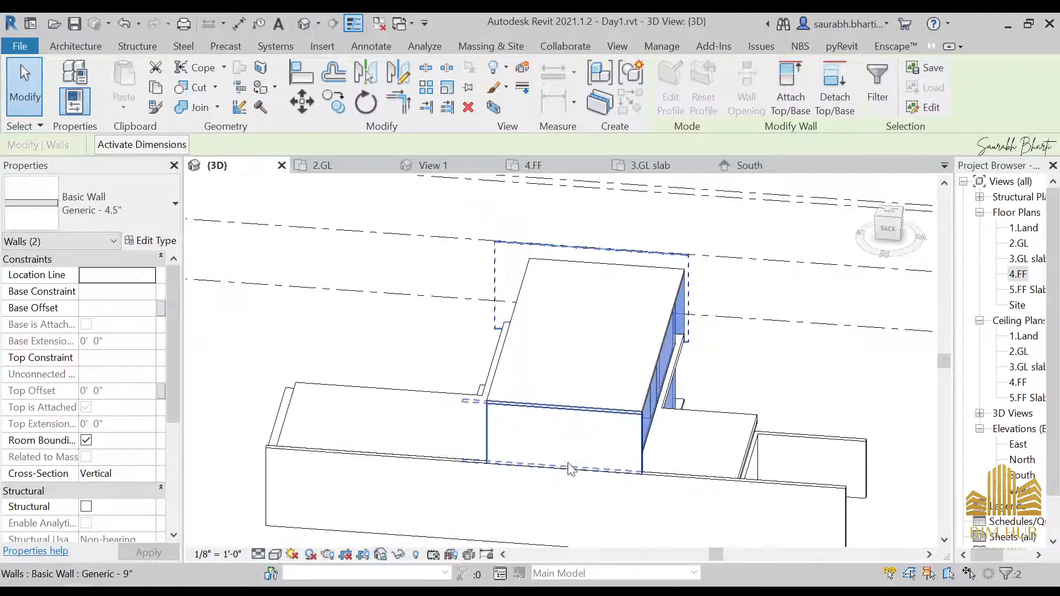
{"action": "left_click", "coordinate": [561, 506], "text": "ctrl"}
{"action": "left_click", "coordinate": [578, 449], "text": "ctrl"}
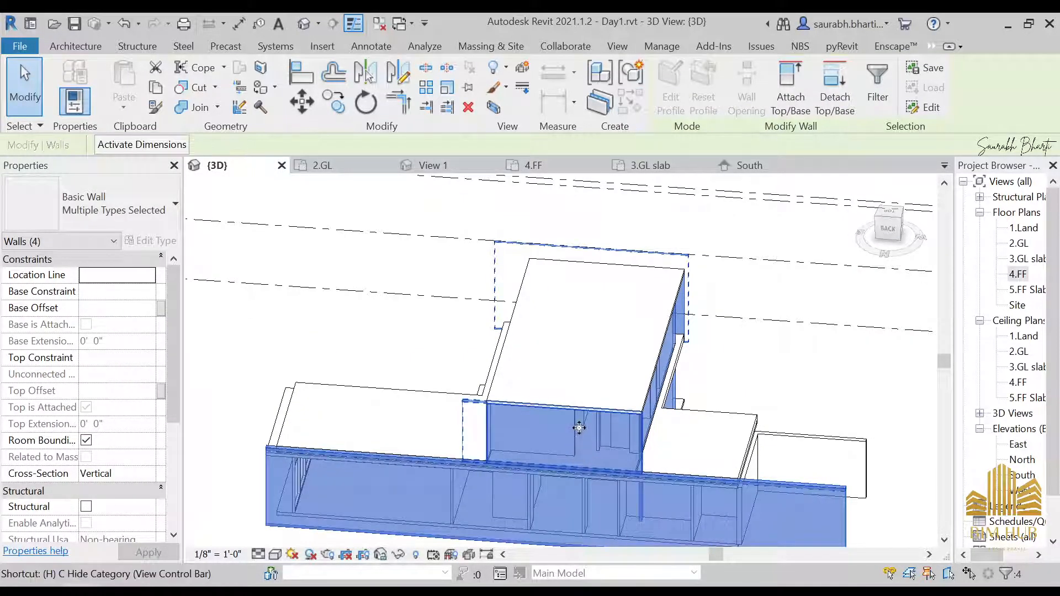
{"action": "key", "text": "h"}
Step: Orbit around the house and select the 4.FF slab to inspect it
{"action": "scroll", "coordinate": [540, 442], "scroll_direction": "down", "scroll_amount": 3}
{"action": "middle_click_drag", "start_coordinate": [540, 442], "coordinate": [486, 472], "text": "shift"}
{"action": "scroll", "coordinate": [554, 501], "scroll_direction": "up", "scroll_amount": 3}
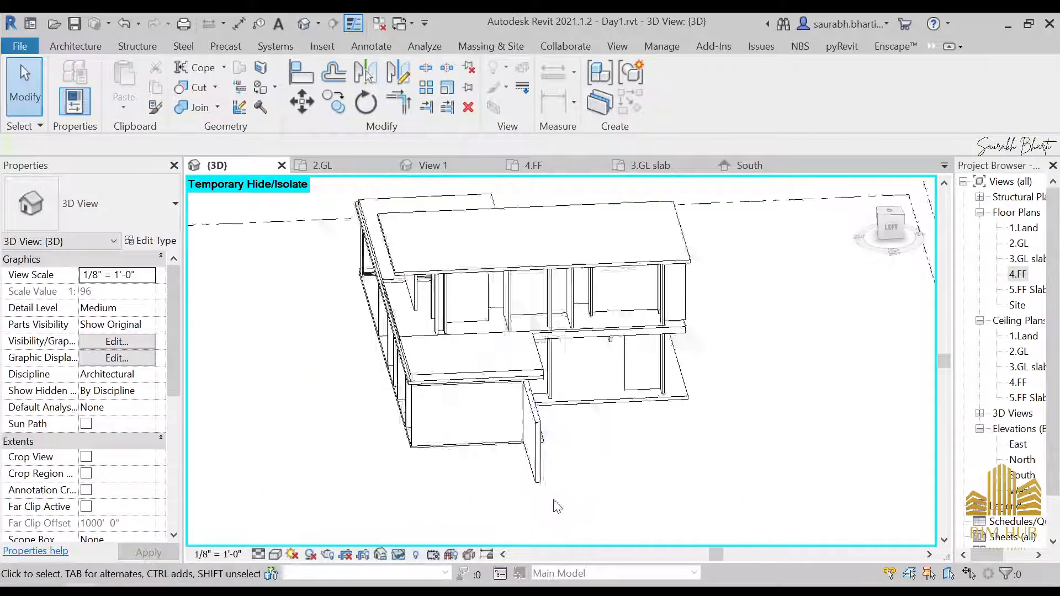
{"action": "scroll", "coordinate": [509, 414], "scroll_direction": "up", "scroll_amount": 3}
{"action": "middle_click_drag", "start_coordinate": [509, 414], "coordinate": [326, 414], "text": "shift"}
{"action": "scroll", "coordinate": [613, 272], "scroll_direction": "down", "scroll_amount": 4}
{"action": "scroll", "coordinate": [616, 340], "scroll_direction": "up", "scroll_amount": 3}
{"action": "middle_click_drag", "start_coordinate": [490, 308], "coordinate": [538, 235], "text": "shift"}
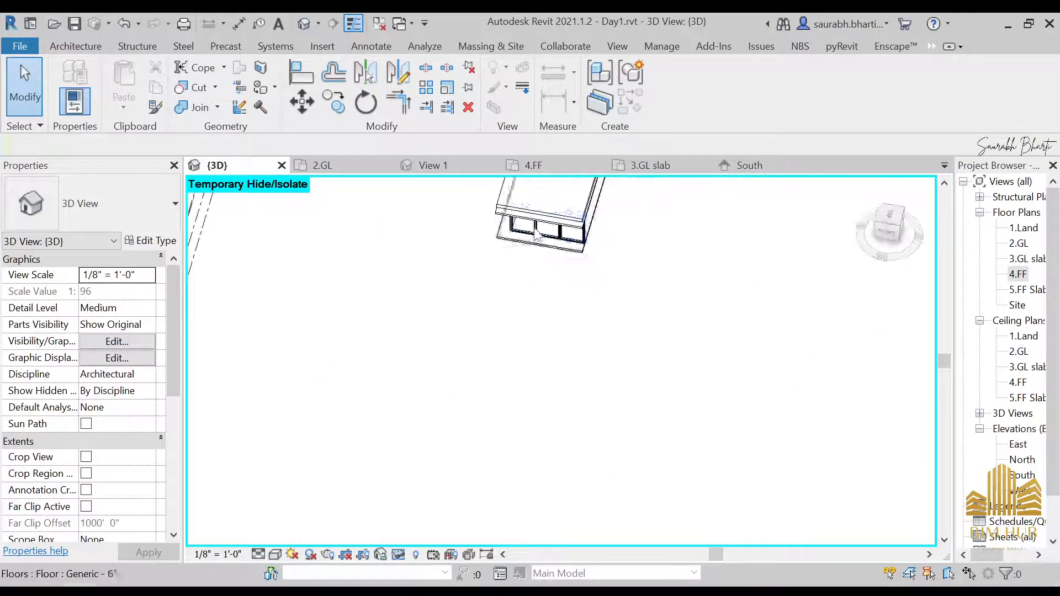
{"action": "left_click", "coordinate": [538, 215]}
{"action": "middle_click_drag", "start_coordinate": [600, 216], "coordinate": [768, 219]}
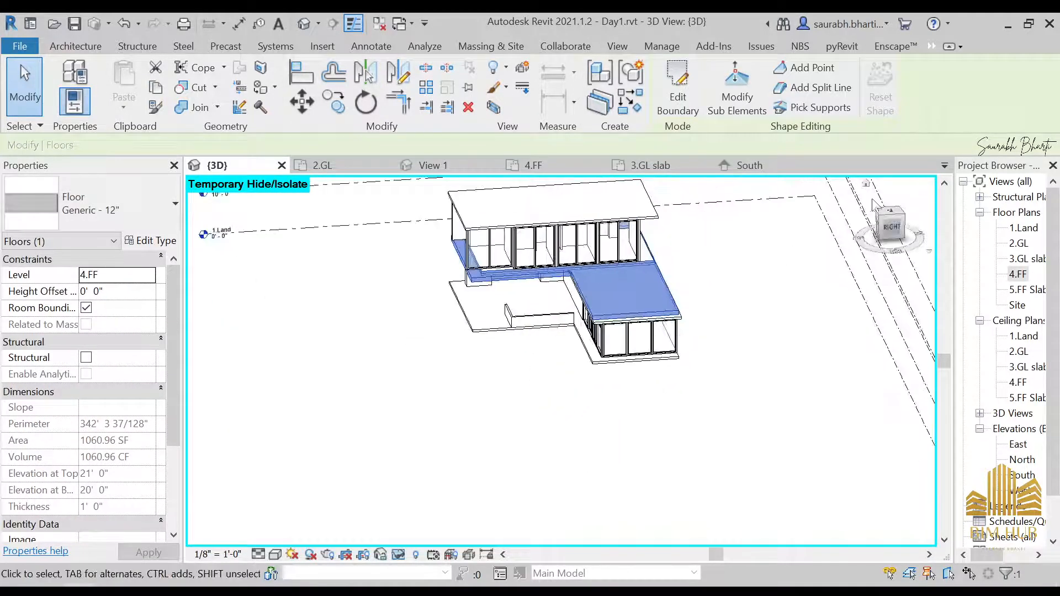
{"action": "left_click", "coordinate": [679, 89]}
{"action": "left_click", "coordinate": [672, 79]}
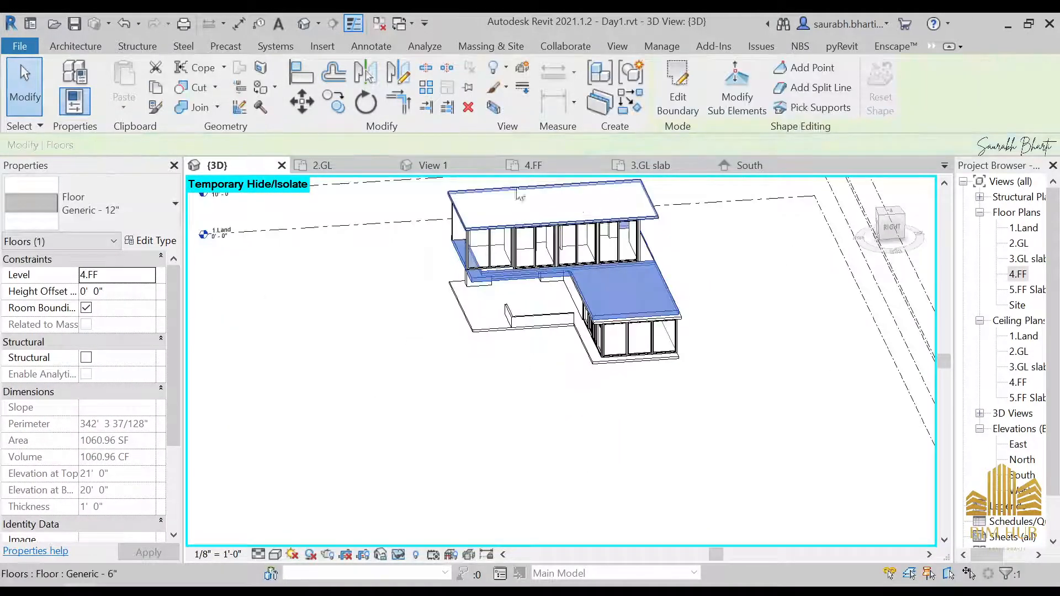
Step: Create an in-place model in the Roofs category named Roofs void sweep
{"action": "left_click", "coordinate": [89, 47]}
{"action": "left_click", "coordinate": [200, 87]}
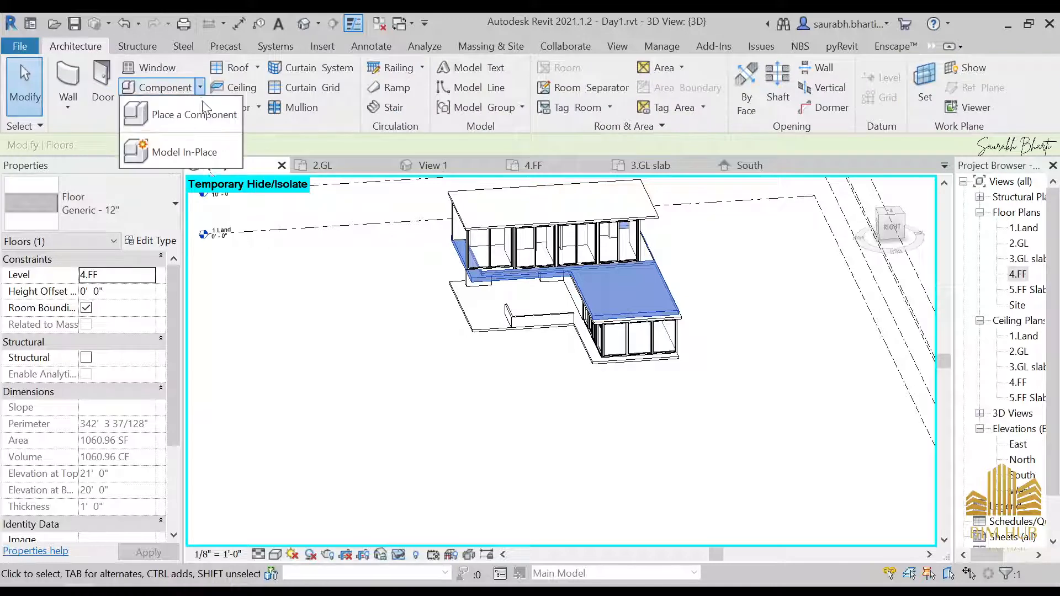
{"action": "left_click", "coordinate": [182, 149]}
{"action": "left_click", "coordinate": [461, 283]}
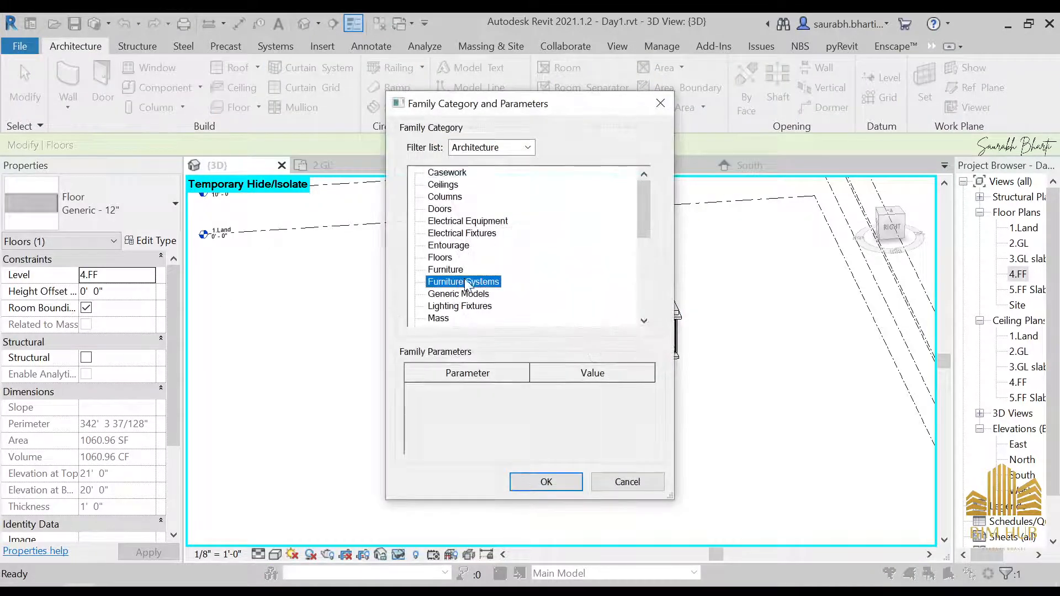
{"action": "scroll", "coordinate": [464, 292], "scroll_direction": "down", "scroll_amount": 4}
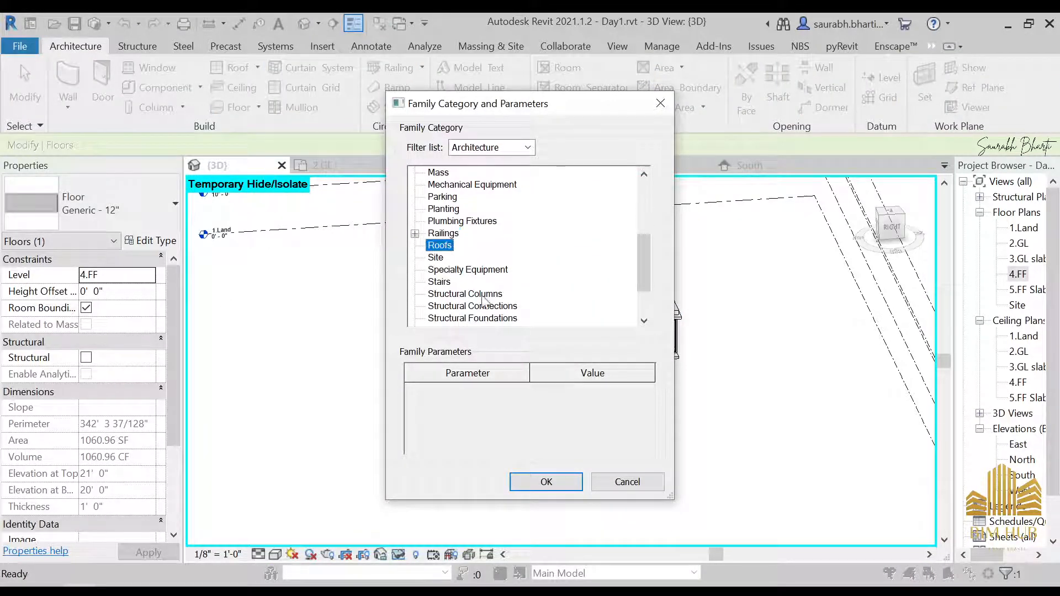
{"action": "left_click", "coordinate": [547, 482]}
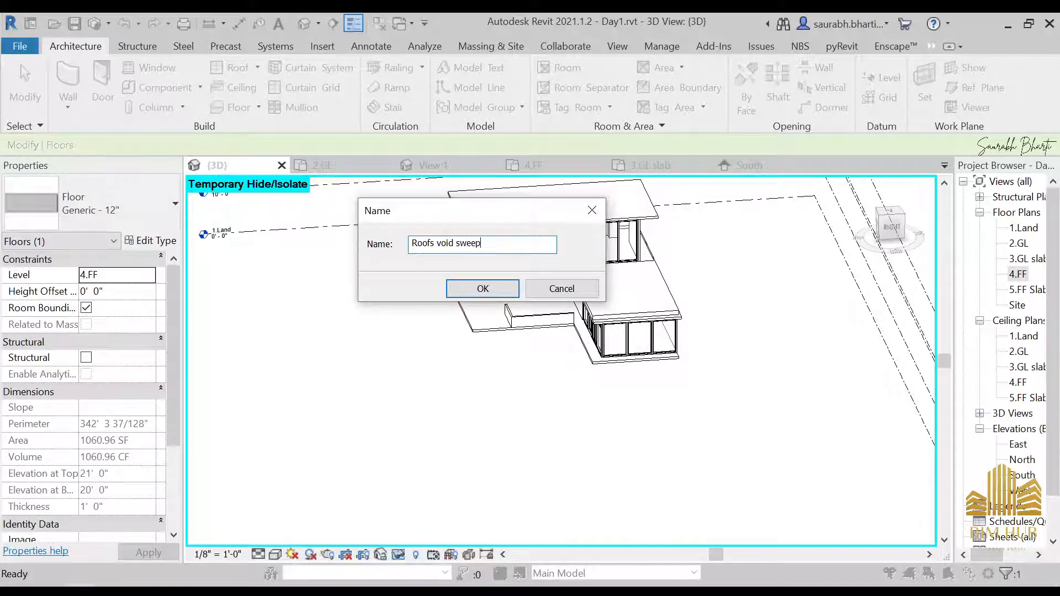
{"action": "key", "text": "Return"}
Step: Start a Void Sweep and pick the outer edges of the 4.FF slab along the front as its path
{"action": "scroll", "coordinate": [780, 520], "scroll_direction": "up", "scroll_amount": 2}
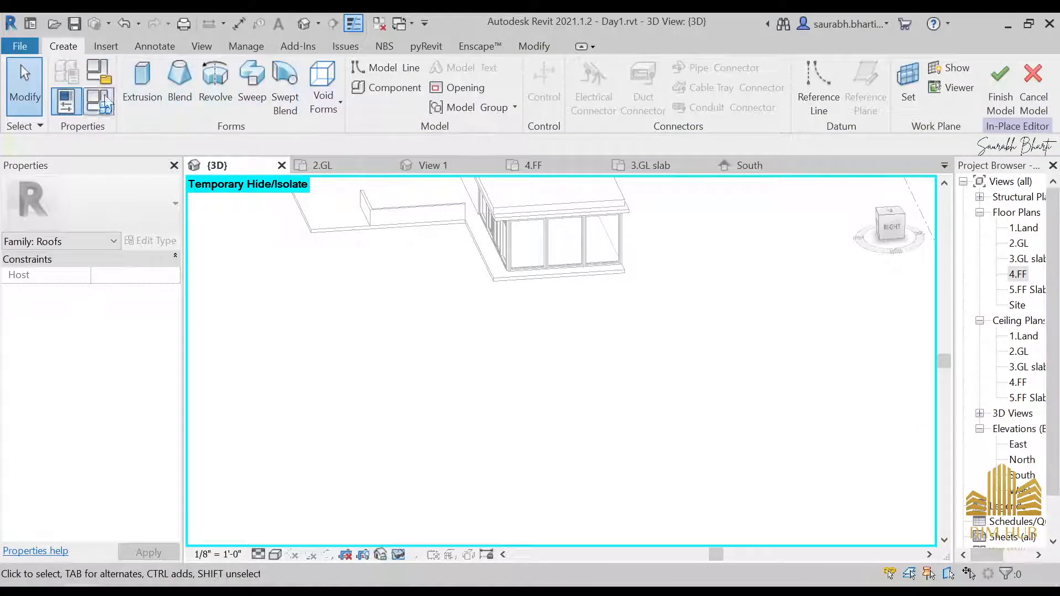
{"action": "left_click", "coordinate": [326, 102]}
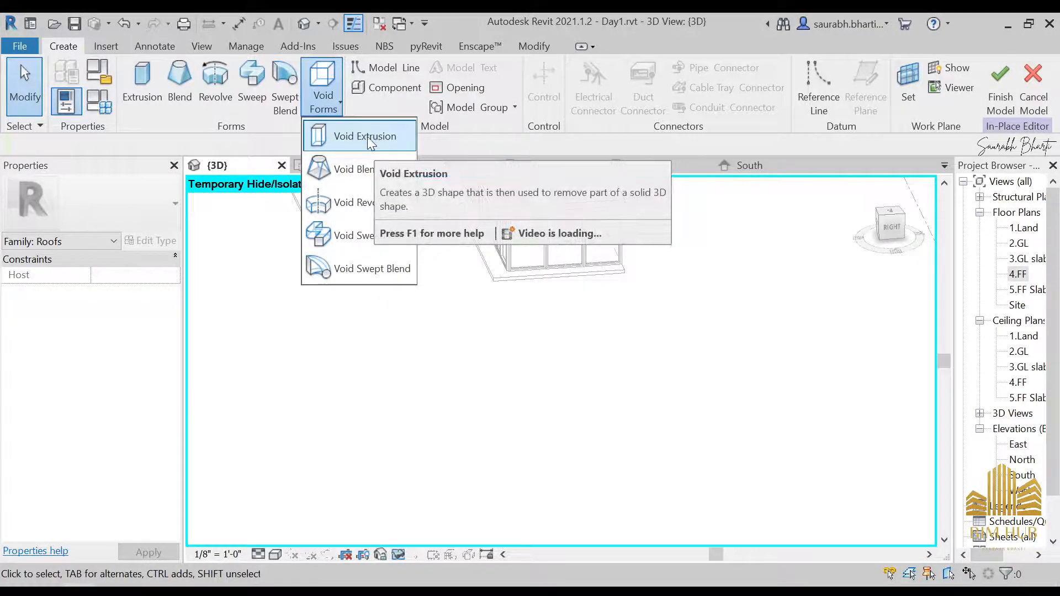
{"action": "left_click", "coordinate": [347, 238]}
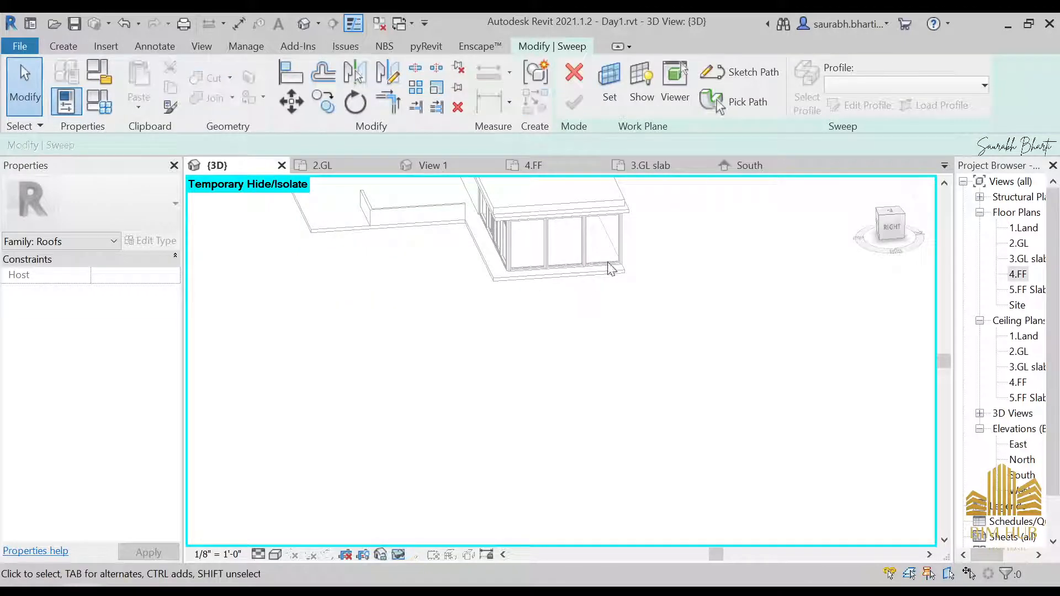
{"action": "left_click", "coordinate": [717, 105]}
{"action": "scroll", "coordinate": [571, 280], "scroll_direction": "up", "scroll_amount": 2}
{"action": "middle_click_drag", "start_coordinate": [571, 281], "coordinate": [643, 360]}
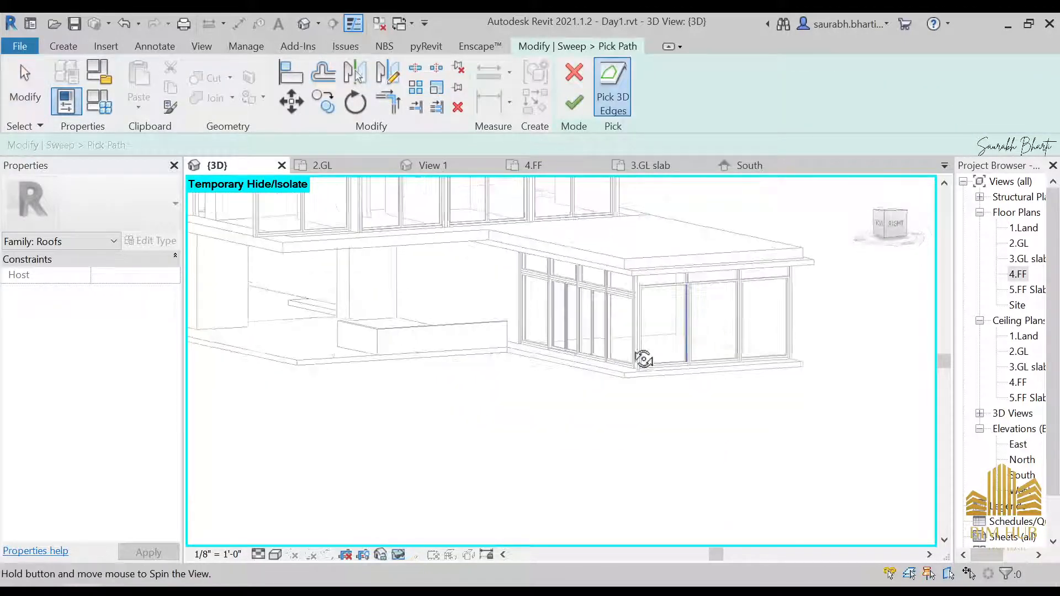
{"action": "scroll", "coordinate": [669, 262], "scroll_direction": "up", "scroll_amount": 2}
{"action": "scroll", "coordinate": [668, 258], "scroll_direction": "up", "scroll_amount": 3}
{"action": "left_click", "coordinate": [625, 273]}
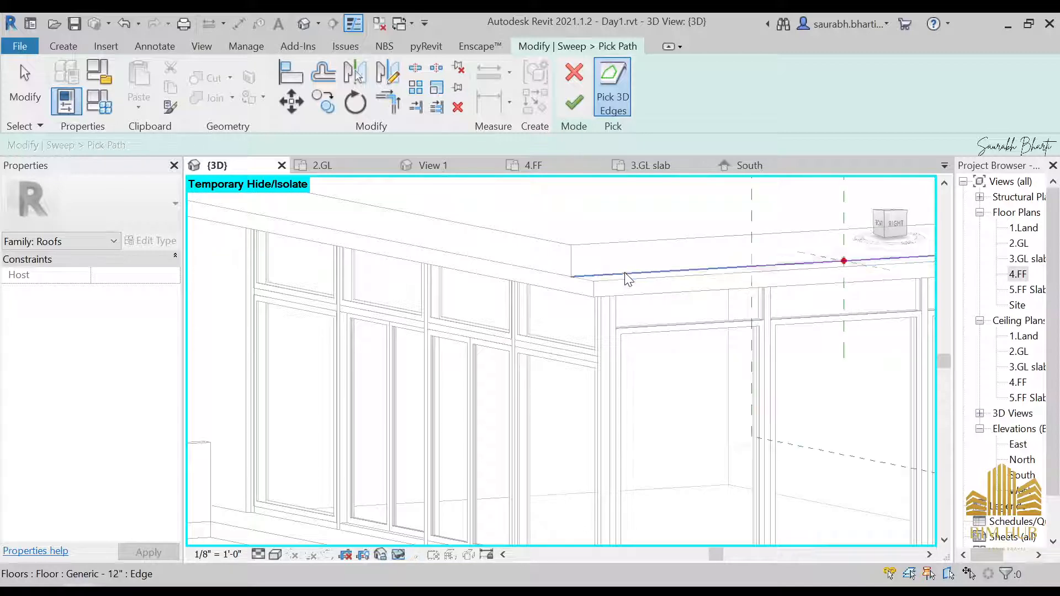
{"action": "left_click", "coordinate": [509, 267]}
{"action": "scroll", "coordinate": [502, 275], "scroll_direction": "down", "scroll_amount": 5}
{"action": "scroll", "coordinate": [279, 238], "scroll_direction": "up", "scroll_amount": 3}
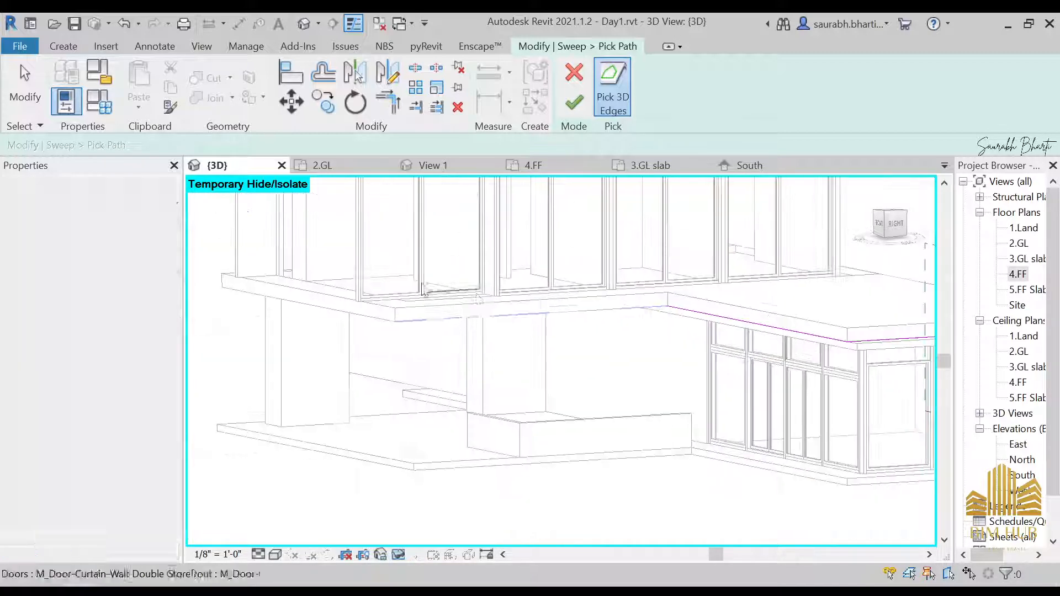
{"action": "scroll", "coordinate": [497, 330], "scroll_direction": "down", "scroll_amount": 3}
{"action": "middle_click_drag", "start_coordinate": [497, 329], "coordinate": [565, 356], "text": "shift"}
{"action": "left_click", "coordinate": [534, 355]}
Step: Pick the remaining 4.FF slab edges along the long side and finish the sweep path
{"action": "scroll", "coordinate": [470, 352], "scroll_direction": "down", "scroll_amount": 3}
{"action": "middle_click_drag", "start_coordinate": [442, 349], "coordinate": [505, 382], "text": "shift"}
{"action": "scroll", "coordinate": [575, 385], "scroll_direction": "up", "scroll_amount": 3}
{"action": "left_click", "coordinate": [573, 376]}
{"action": "scroll", "coordinate": [338, 353], "scroll_direction": "up", "scroll_amount": 3}
{"action": "left_click", "coordinate": [349, 352]}
{"action": "scroll", "coordinate": [354, 350], "scroll_direction": "down", "scroll_amount": 3}
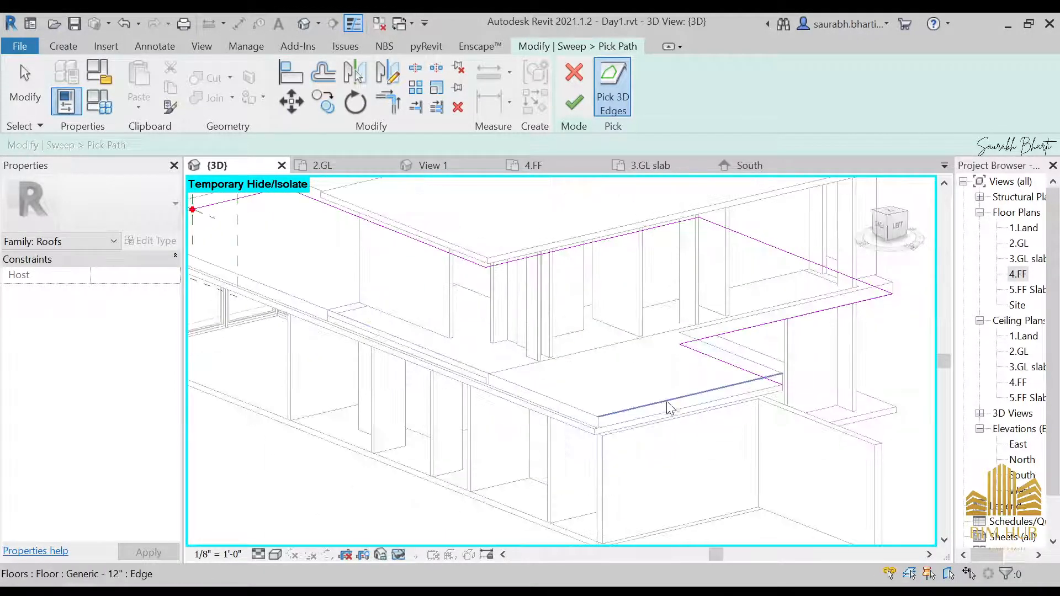
{"action": "scroll", "coordinate": [667, 403], "scroll_direction": "up", "scroll_amount": 1}
{"action": "scroll", "coordinate": [574, 421], "scroll_direction": "up", "scroll_amount": 2}
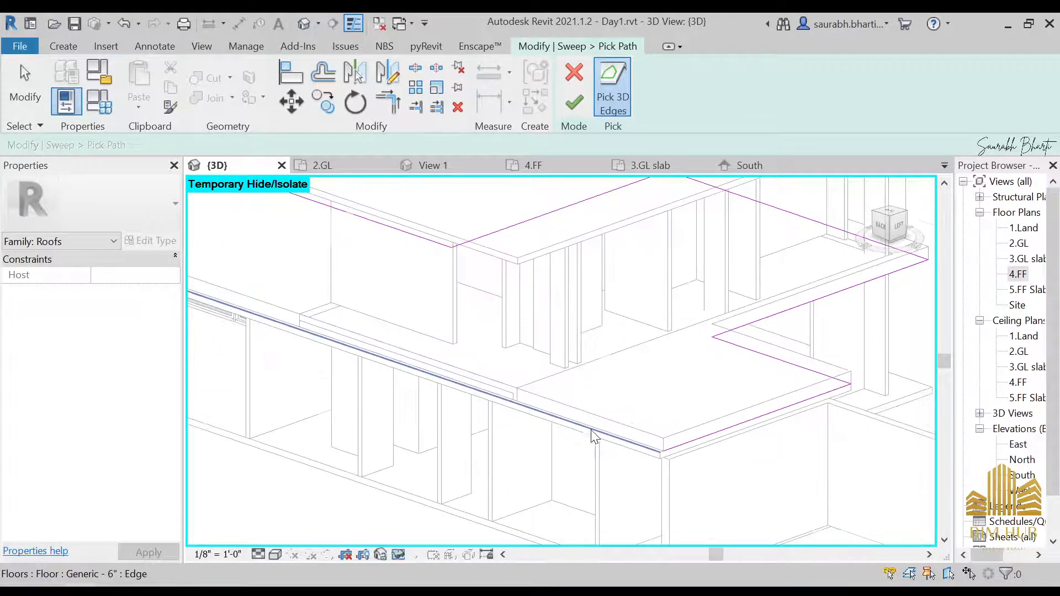
{"action": "left_click", "coordinate": [604, 432]}
{"action": "scroll", "coordinate": [591, 434], "scroll_direction": "down", "scroll_amount": 4}
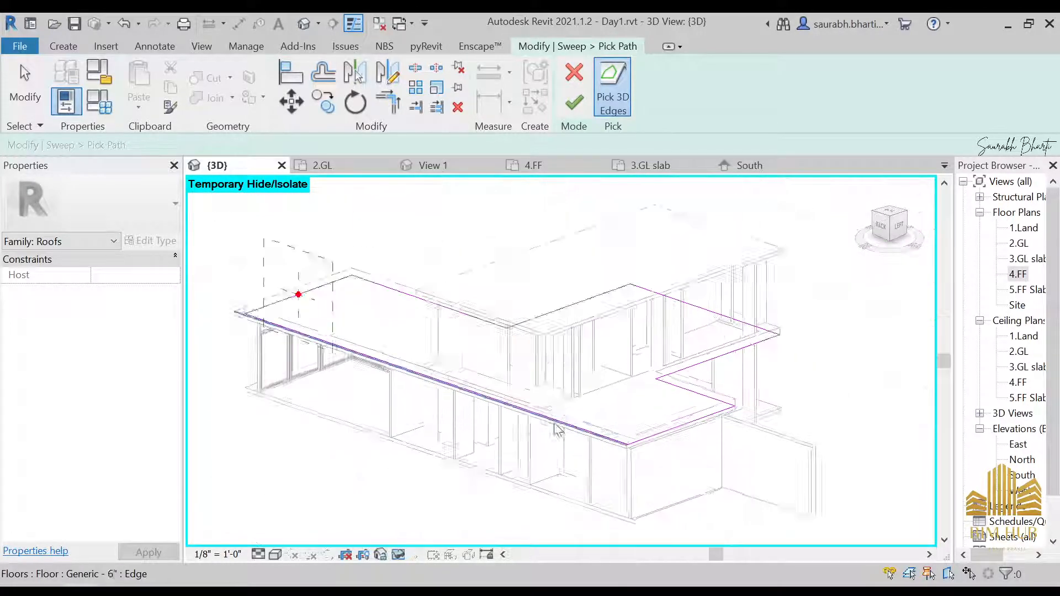
{"action": "middle_click_drag", "start_coordinate": [556, 428], "coordinate": [688, 413], "text": "shift"}
{"action": "left_click", "coordinate": [574, 102]}
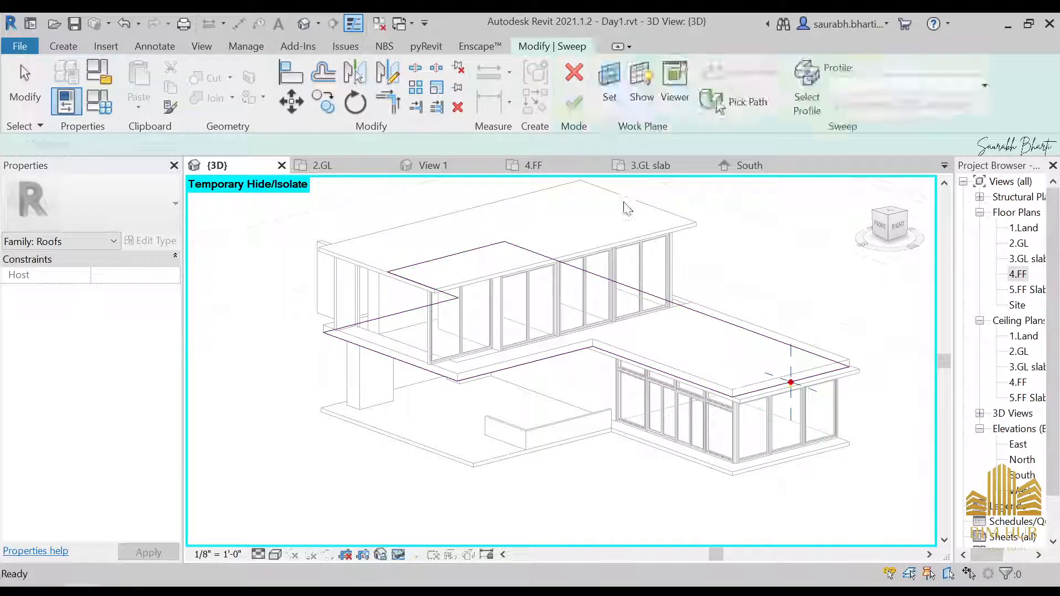
Step: Open the sweep profile for editing and zoom to the slab edge in the front view
{"action": "left_click", "coordinate": [567, 49]}
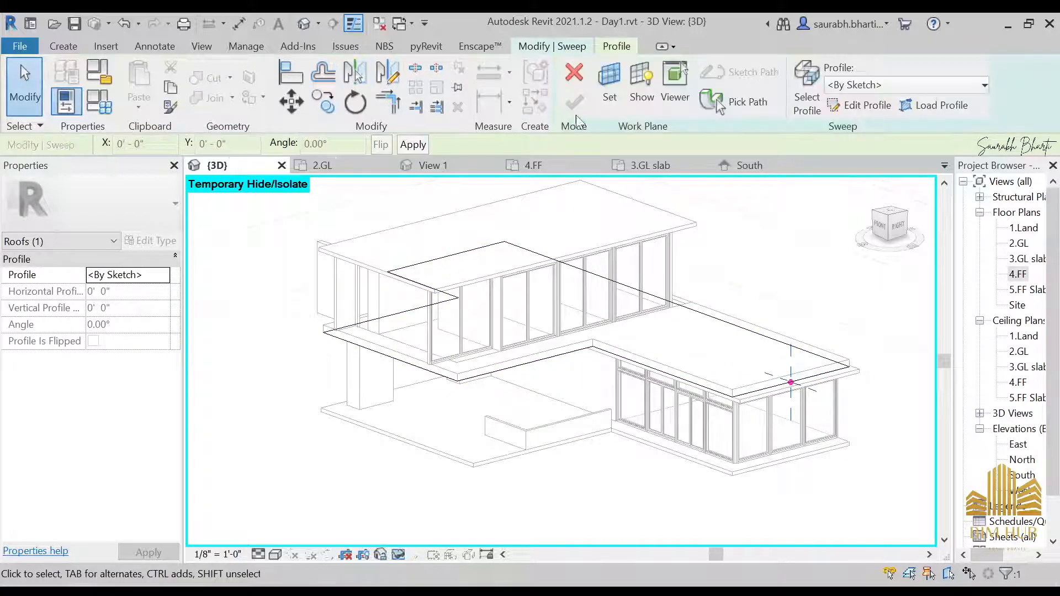
{"action": "left_click", "coordinate": [833, 114]}
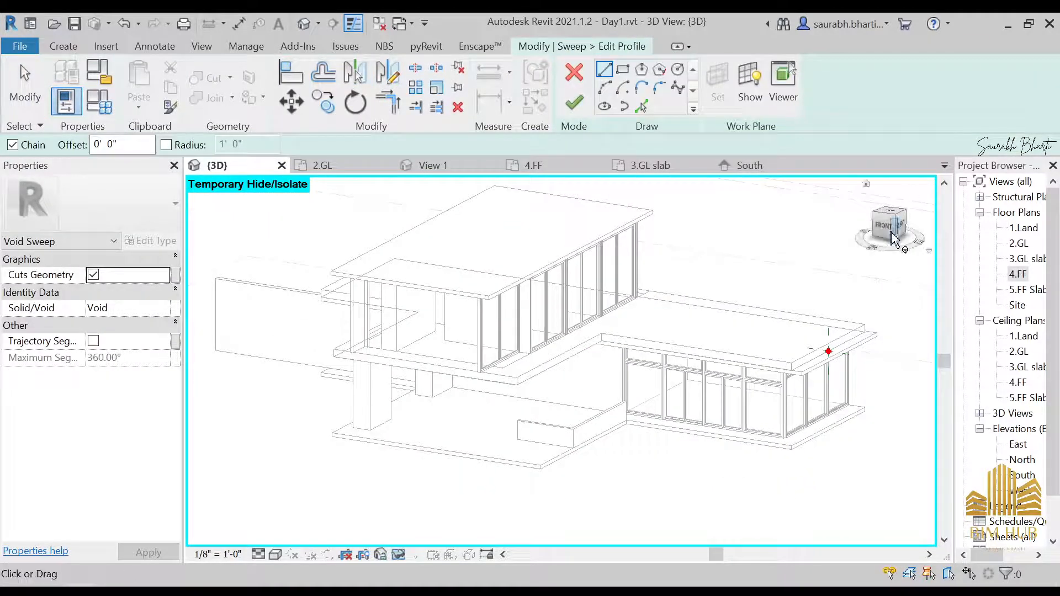
{"action": "scroll", "coordinate": [790, 276], "scroll_direction": "up", "scroll_amount": 10}
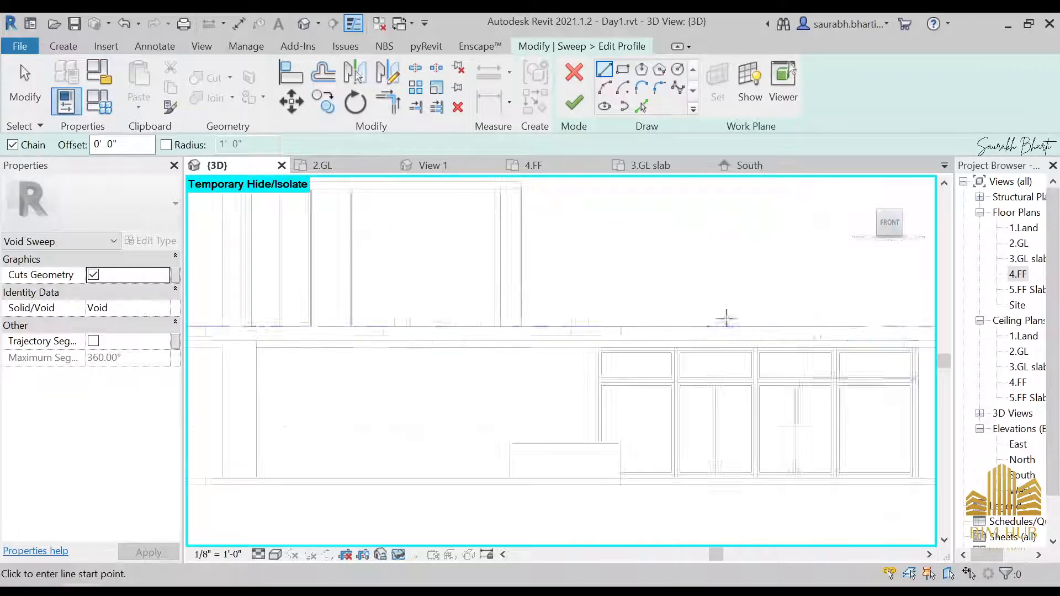
{"action": "middle_click_drag", "start_coordinate": [808, 337], "coordinate": [597, 360]}
{"action": "scroll", "coordinate": [756, 362], "scroll_direction": "up", "scroll_amount": 3}
{"action": "middle_click_drag", "start_coordinate": [762, 377], "coordinate": [696, 381]}
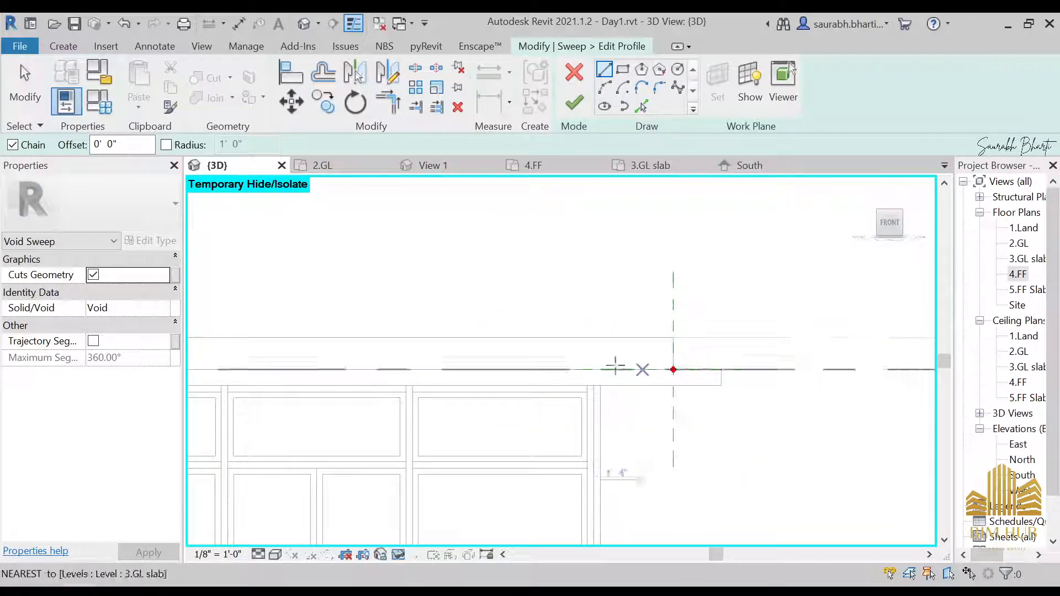
Step: Browse the reference photos of the house to examine the edge detail of the upper slab
{"action": "mouse_move", "coordinate": [290, 585]}
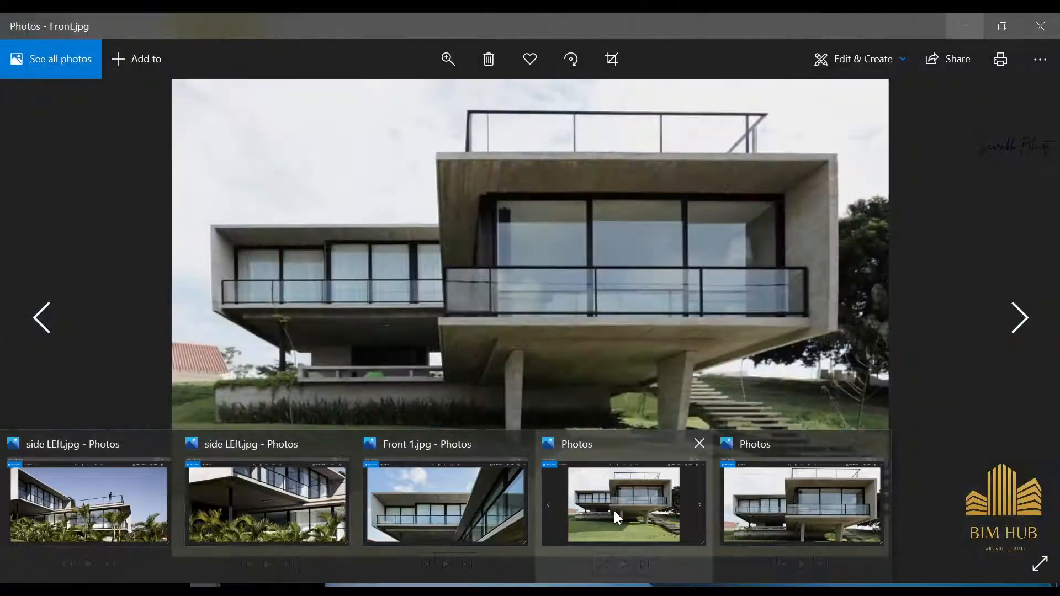
{"action": "left_click", "coordinate": [614, 509]}
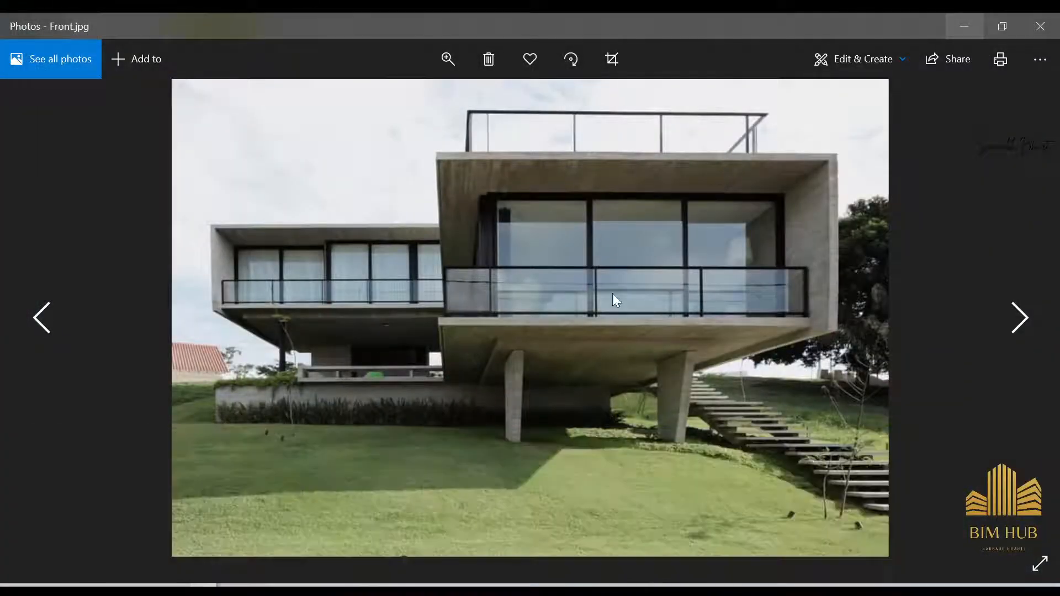
{"action": "key", "text": "Right"}
{"action": "key", "text": "Right"}
{"action": "key", "text": "Right"}
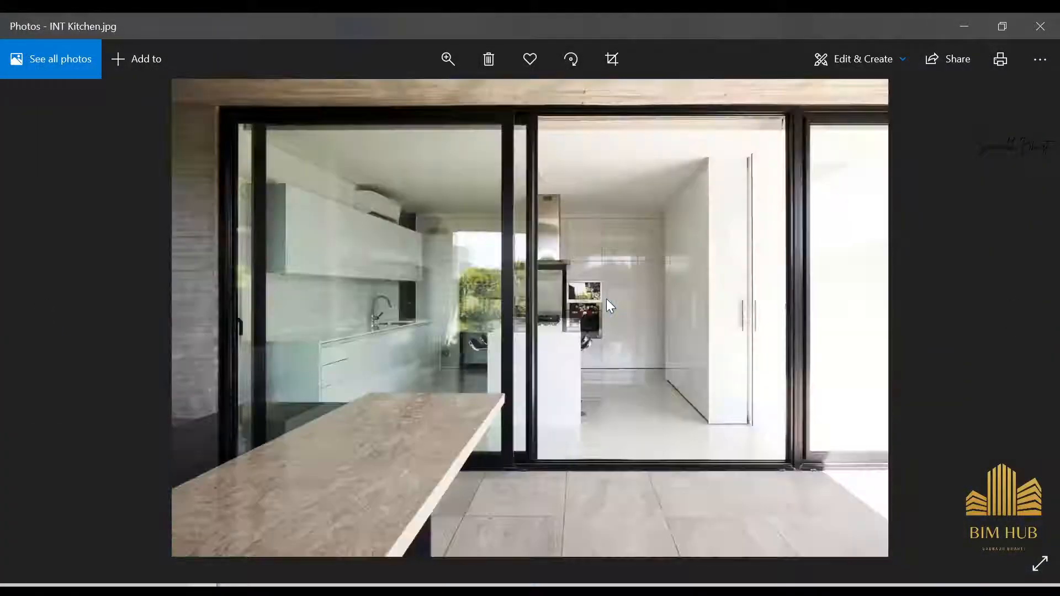
{"action": "key", "text": "Right"}
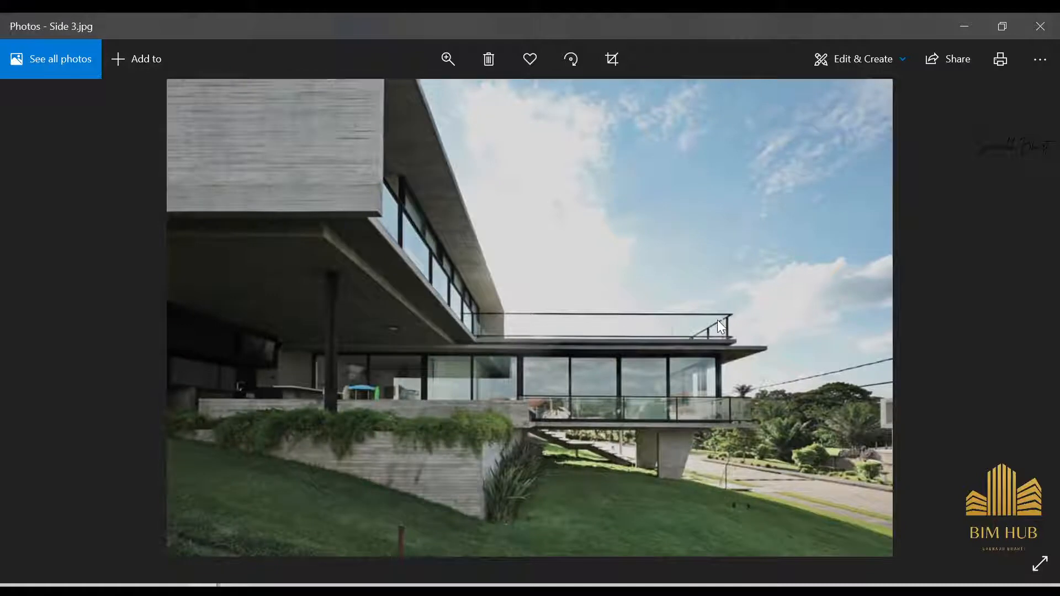
{"action": "scroll", "coordinate": [785, 358], "scroll_direction": "up", "scroll_amount": 5}
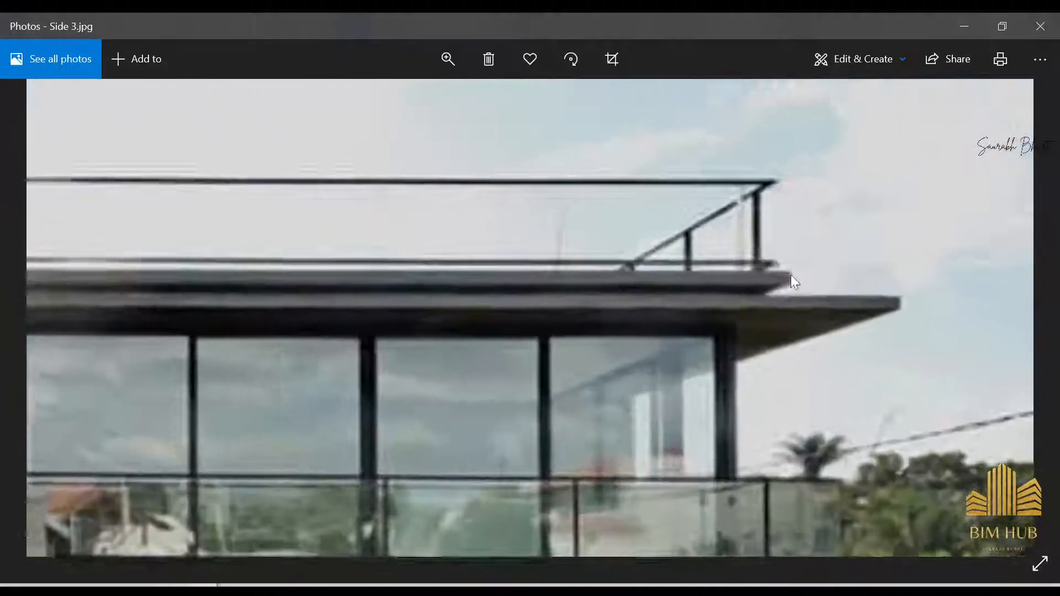
{"action": "scroll", "coordinate": [790, 275], "scroll_direction": "down", "scroll_amount": 2}
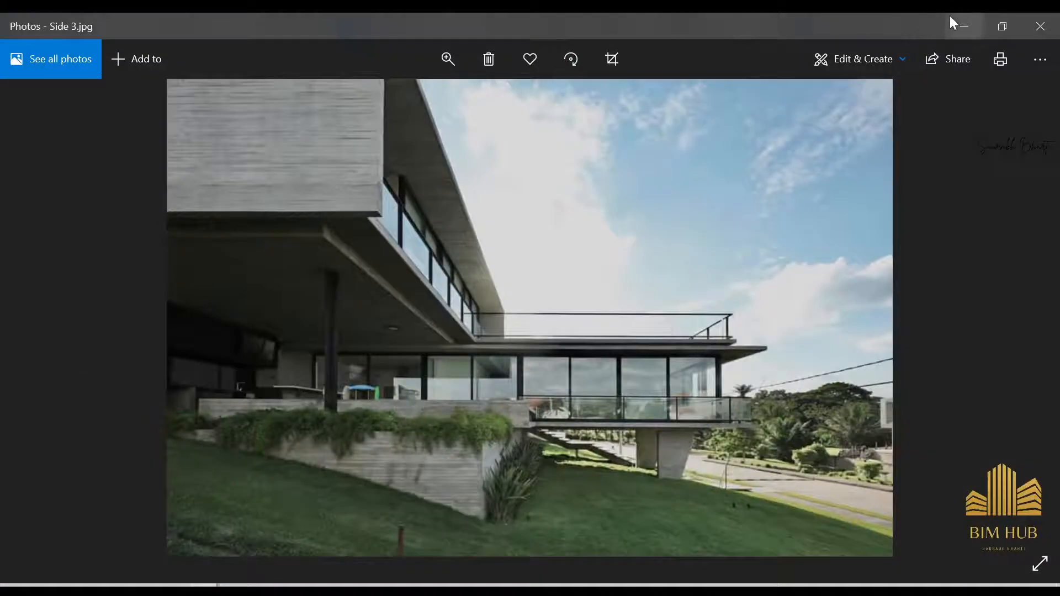
{"action": "left_click", "coordinate": [962, 26]}
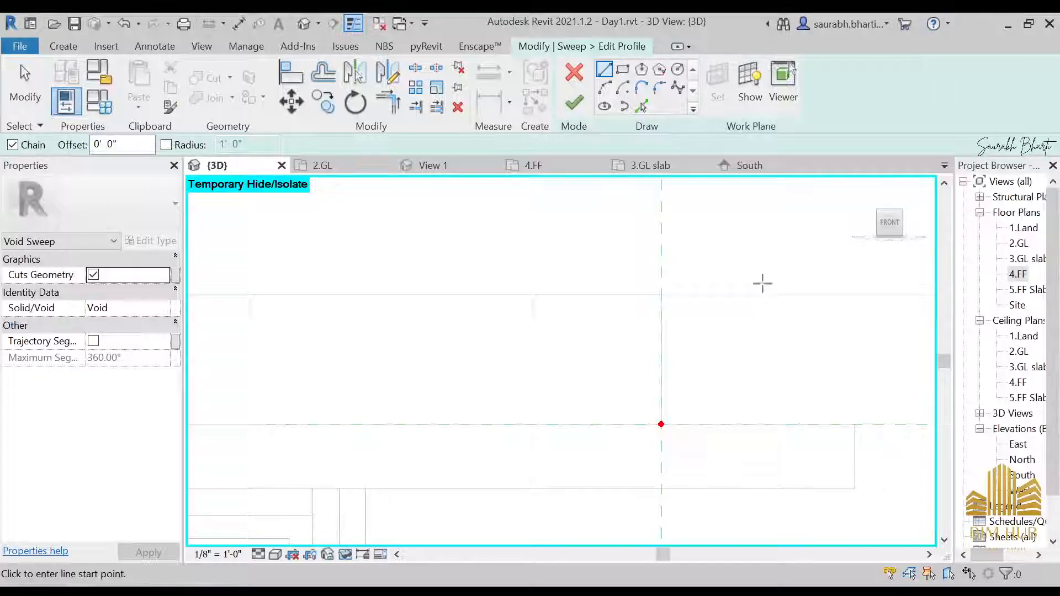
Step: Sketch a closed rectangular profile 1' wide and about 9" tall at the slab edge
{"action": "scroll", "coordinate": [616, 354], "scroll_direction": "down", "scroll_amount": 4}
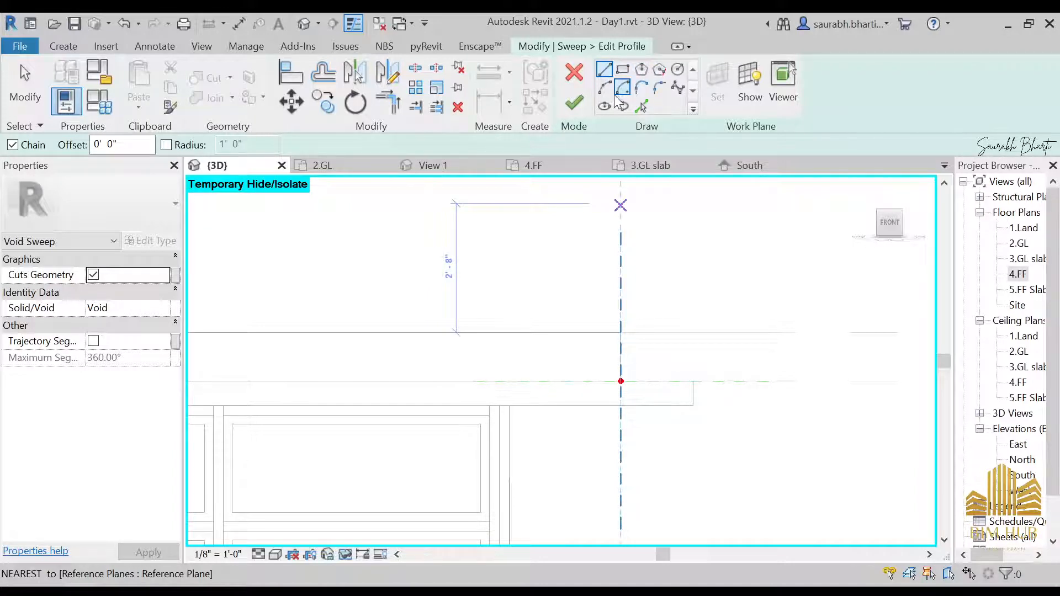
{"action": "scroll", "coordinate": [604, 374], "scroll_direction": "up", "scroll_amount": 2}
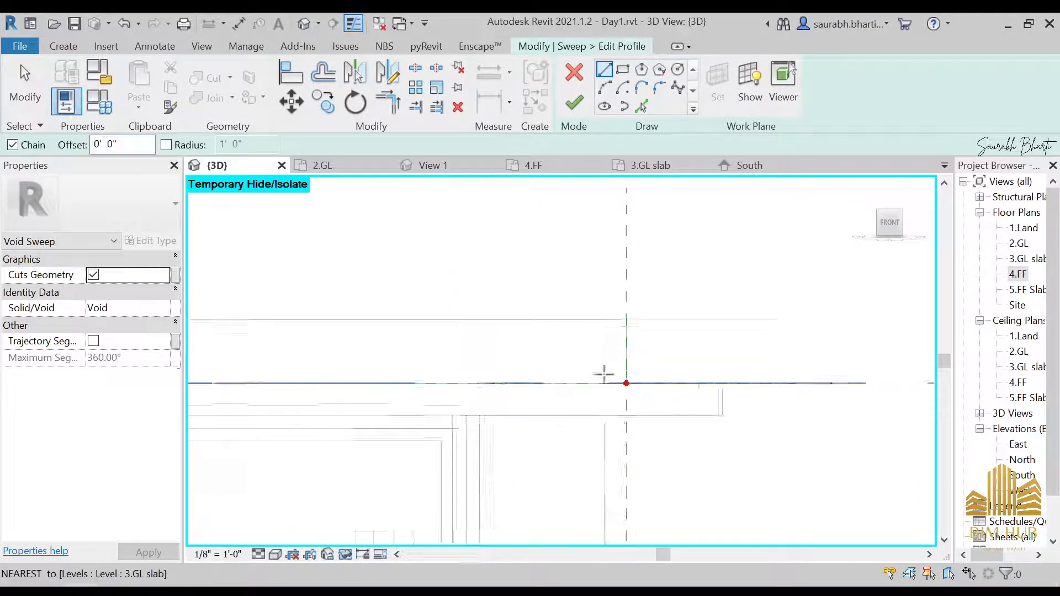
{"action": "left_click", "coordinate": [636, 386]}
{"action": "left_click", "coordinate": [637, 315]}
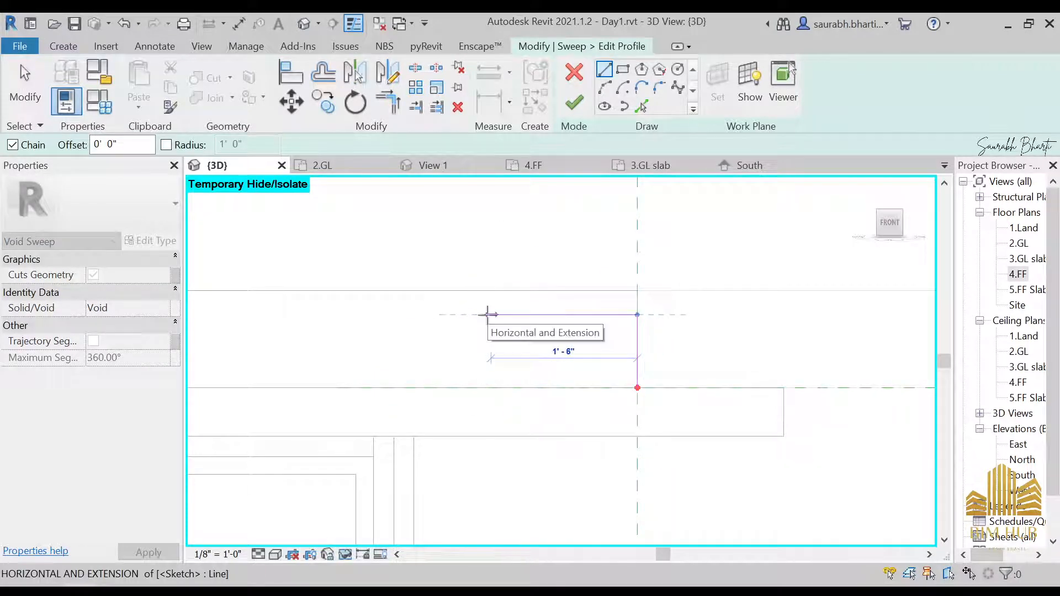
{"action": "type", "text": "1"}
{"action": "key", "text": "Return"}
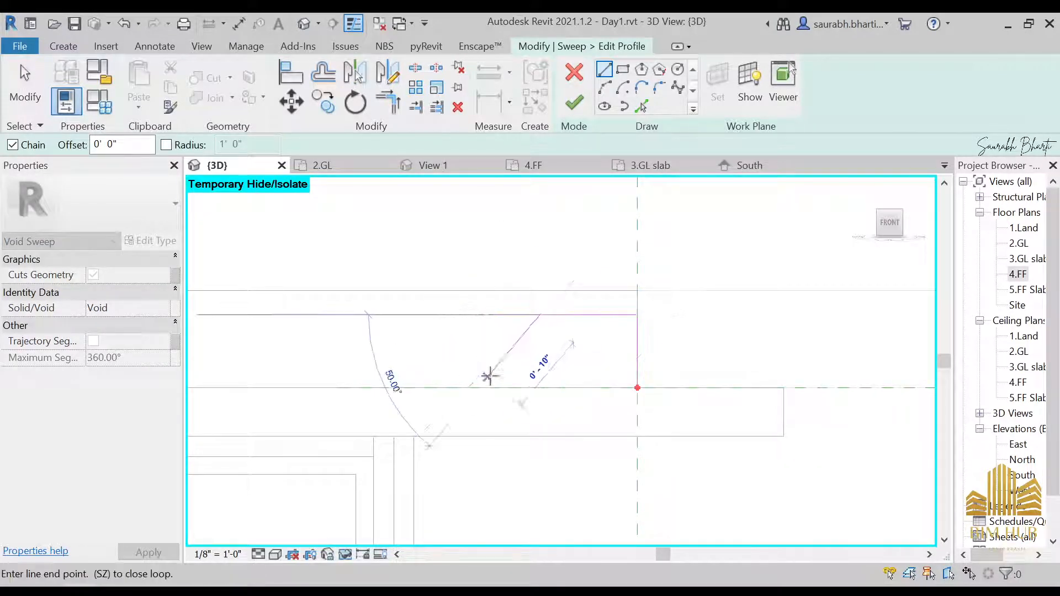
{"action": "left_click", "coordinate": [539, 388]}
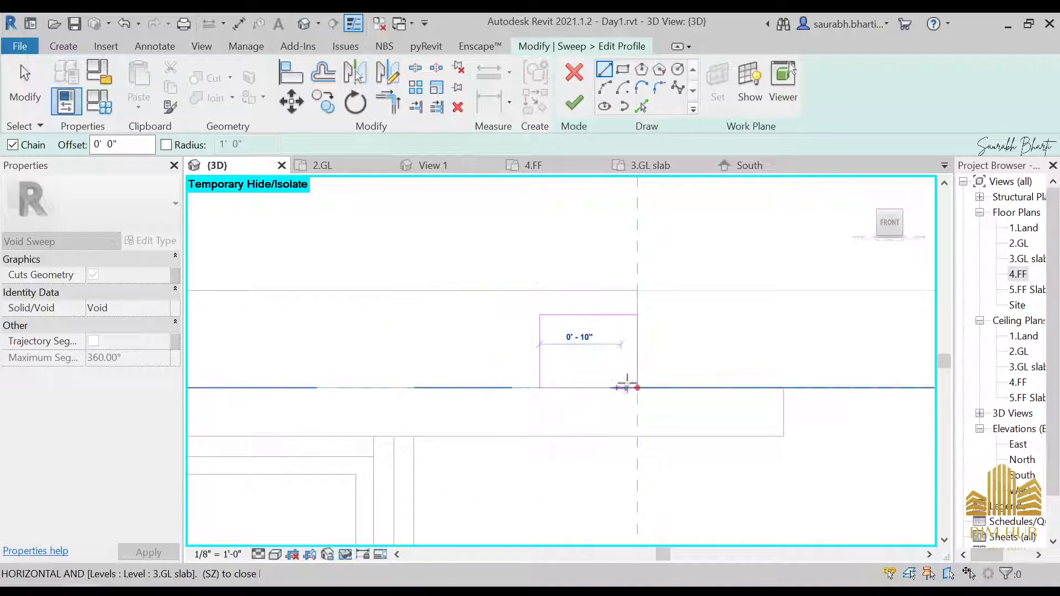
{"action": "left_click", "coordinate": [635, 384]}
{"action": "key", "text": "Escape"}
Step: Delete the profile's vertical line lying on the reference plane
{"action": "left_click", "coordinate": [638, 342]}
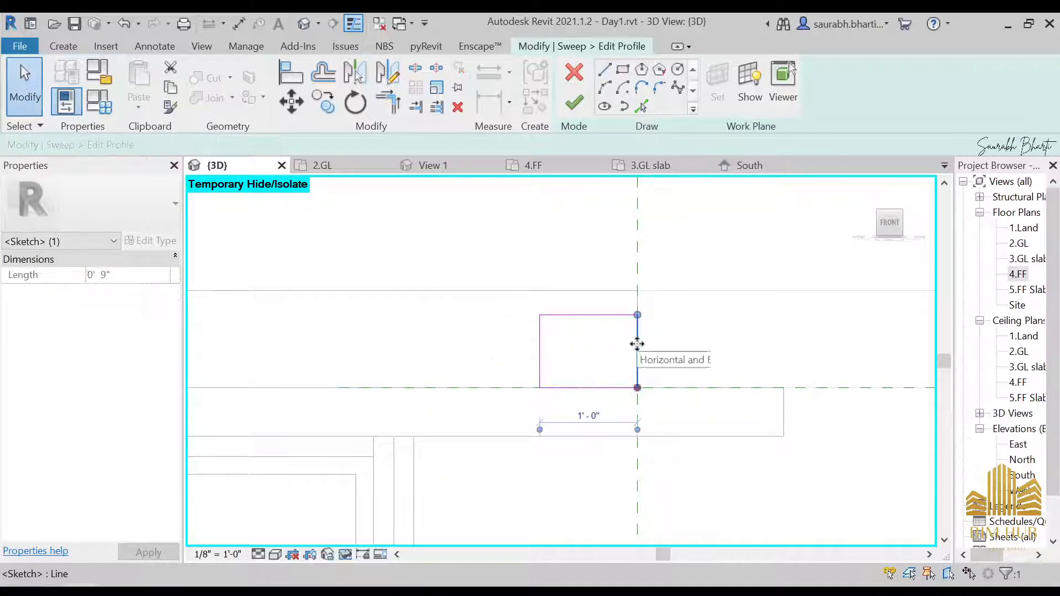
{"action": "key", "text": "Delete"}
{"action": "left_click", "coordinate": [604, 70]}
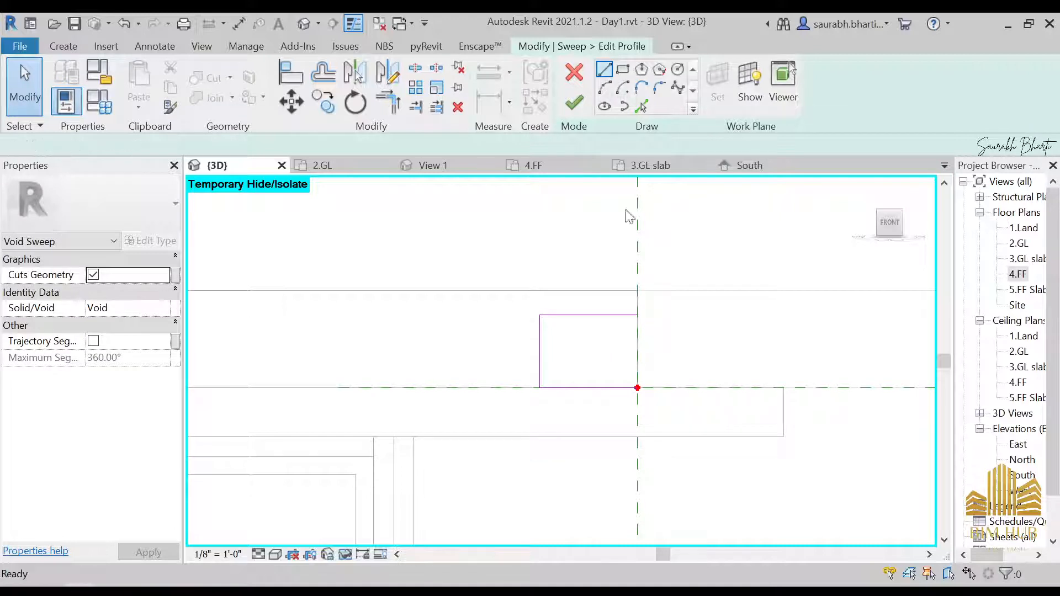
{"action": "key", "text": "Escape"}
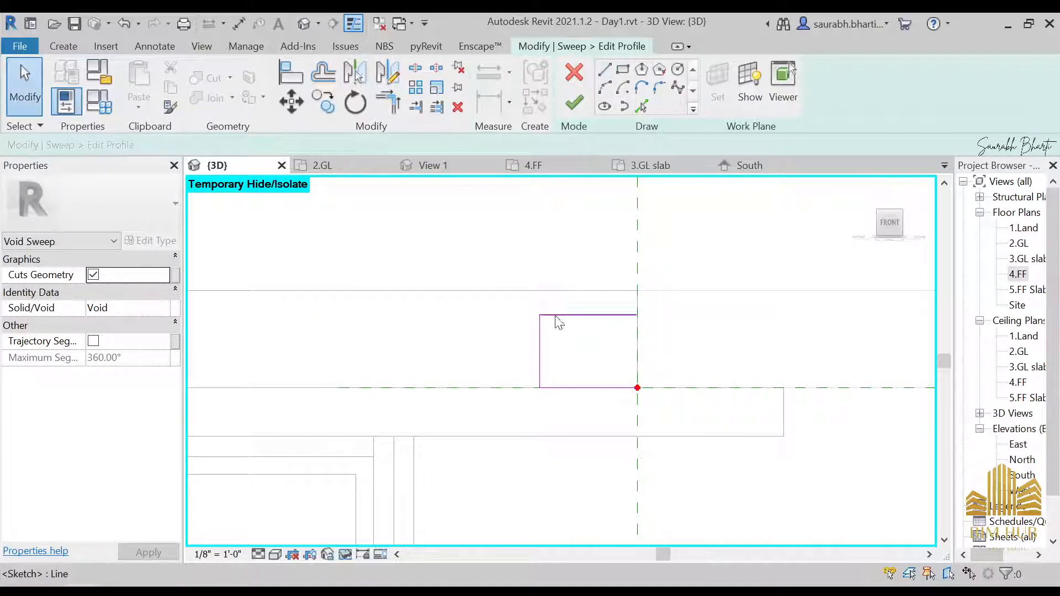
Step: Draw an arc connecting the profile's left vertical line to its top line to round the corner
{"action": "left_click", "coordinate": [537, 349]}
{"action": "left_click", "coordinate": [471, 416]}
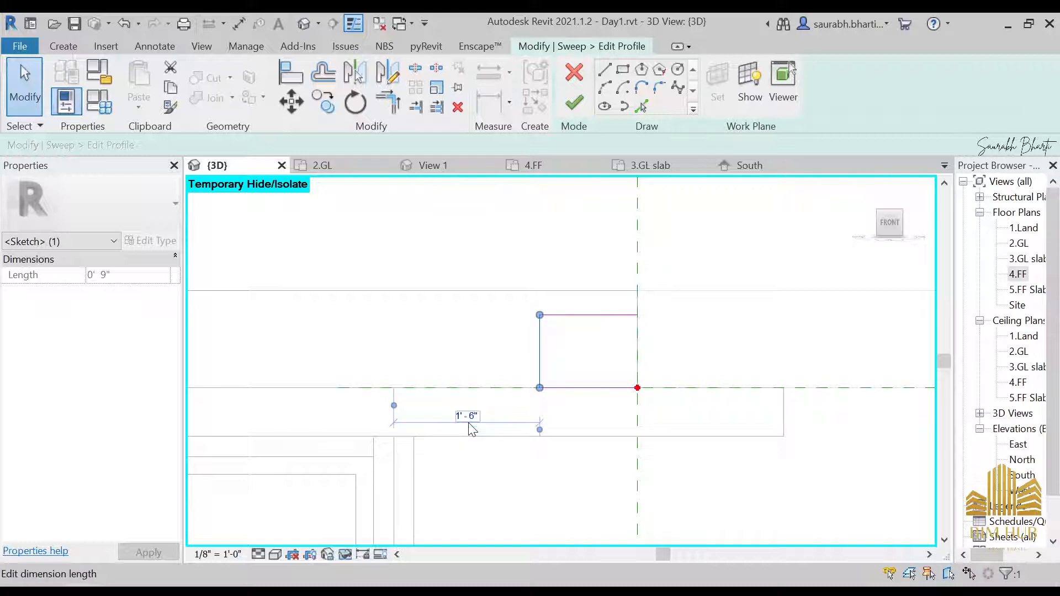
{"action": "left_click", "coordinate": [661, 327]}
{"action": "left_click", "coordinate": [541, 345]}
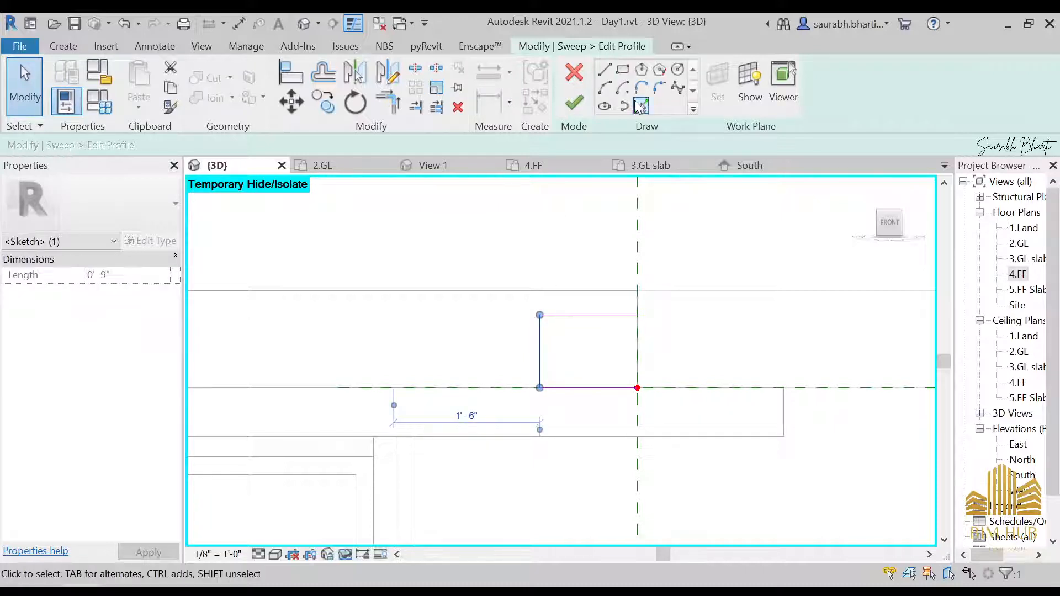
{"action": "left_click", "coordinate": [604, 87]}
{"action": "left_click", "coordinate": [540, 352]}
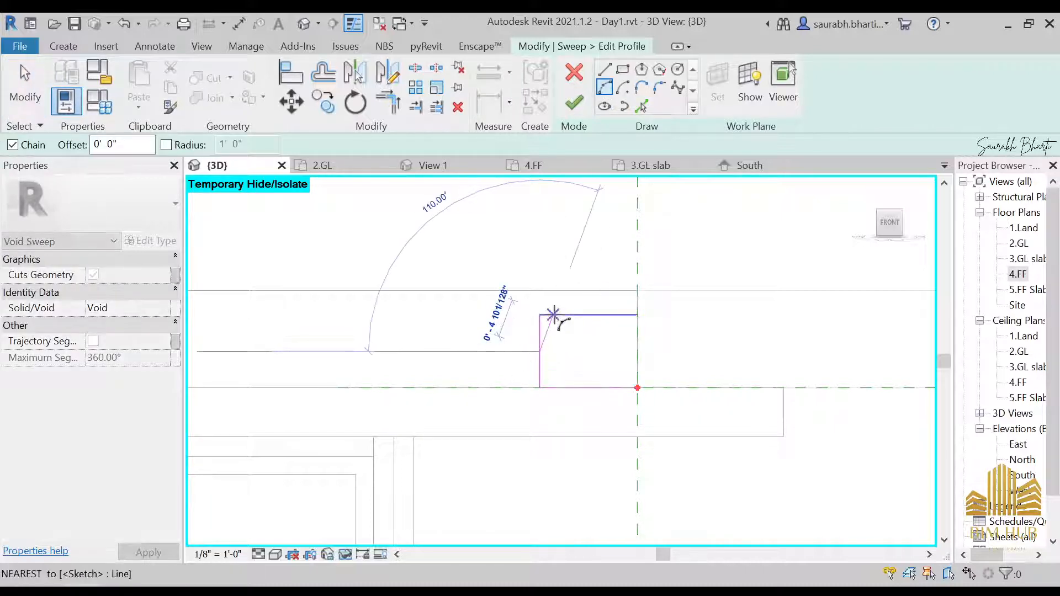
{"action": "left_click", "coordinate": [541, 316]}
{"action": "scroll", "coordinate": [556, 326], "scroll_direction": "up", "scroll_amount": 5}
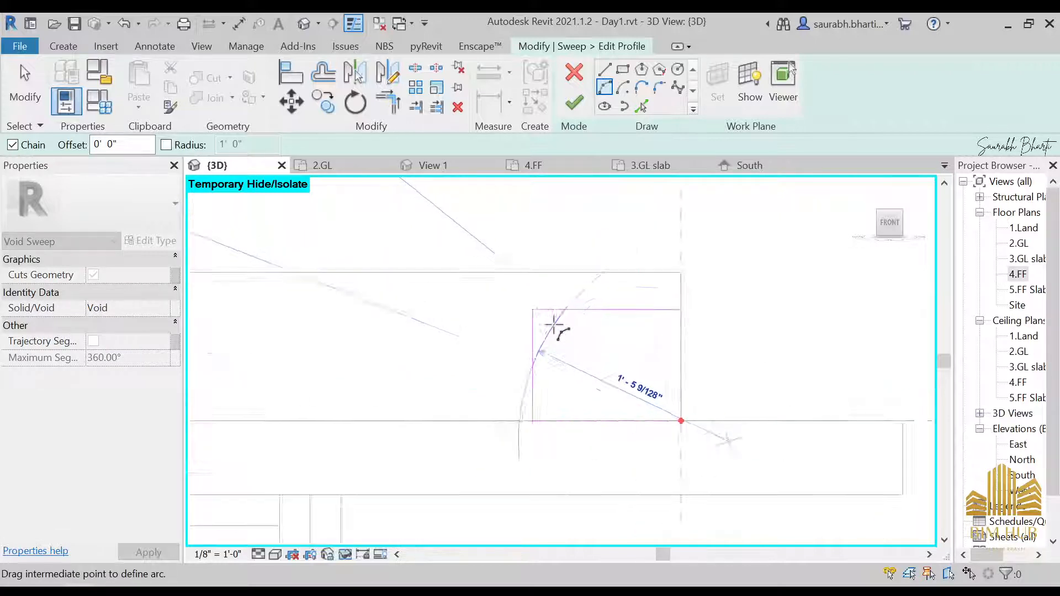
{"action": "left_click", "coordinate": [556, 349]}
Step: Extend the corner arc's lower endpoint along the profile's left line
{"action": "left_click", "coordinate": [21, 65]}
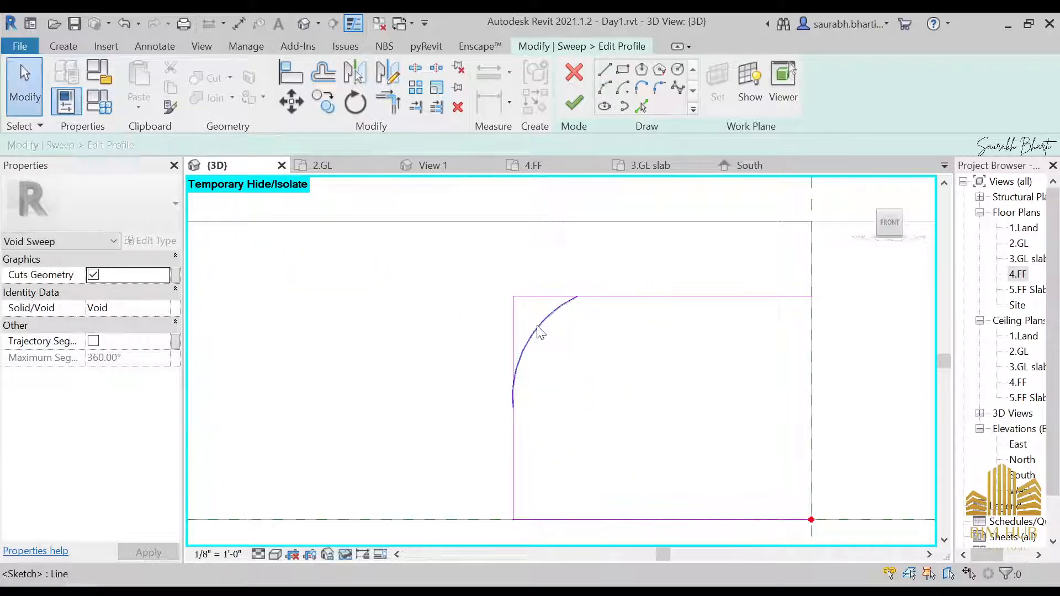
{"action": "left_click", "coordinate": [387, 73]}
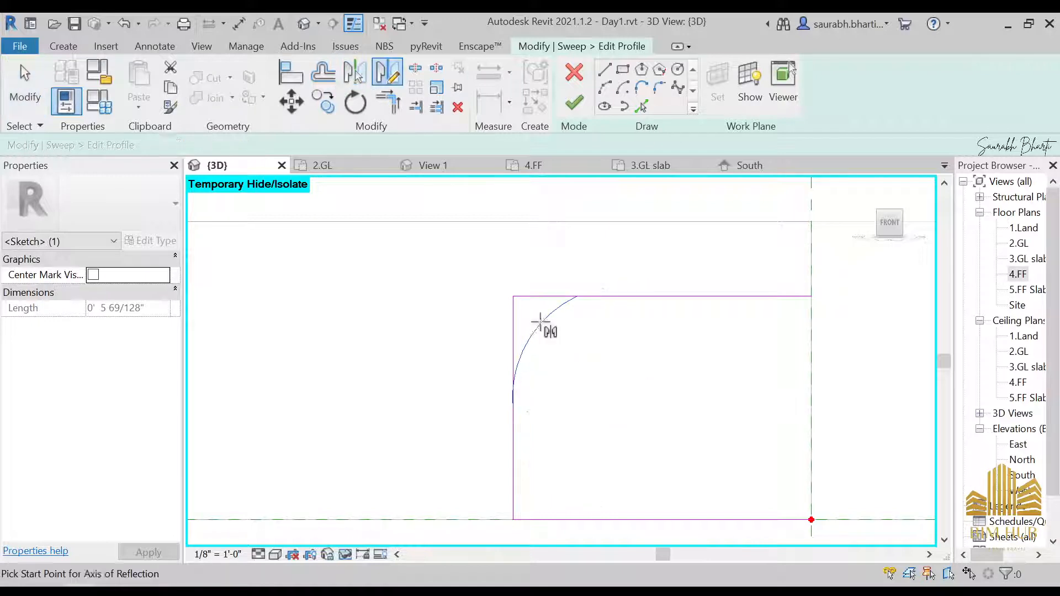
{"action": "key", "text": "Escape"}
{"action": "left_click", "coordinate": [529, 341]}
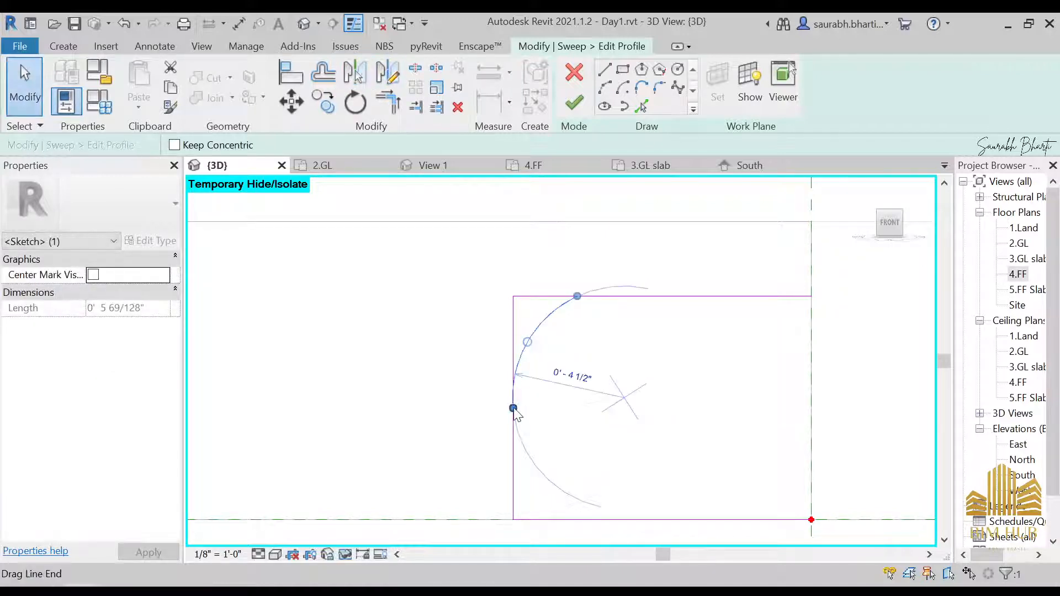
{"action": "left_click_drag", "start_coordinate": [514, 407], "coordinate": [513, 388]}
Step: Mirror a copy of the corner arc about the profile's mid-height to round the bottom corner
{"action": "left_click", "coordinate": [539, 405]}
{"action": "left_click", "coordinate": [530, 337]}
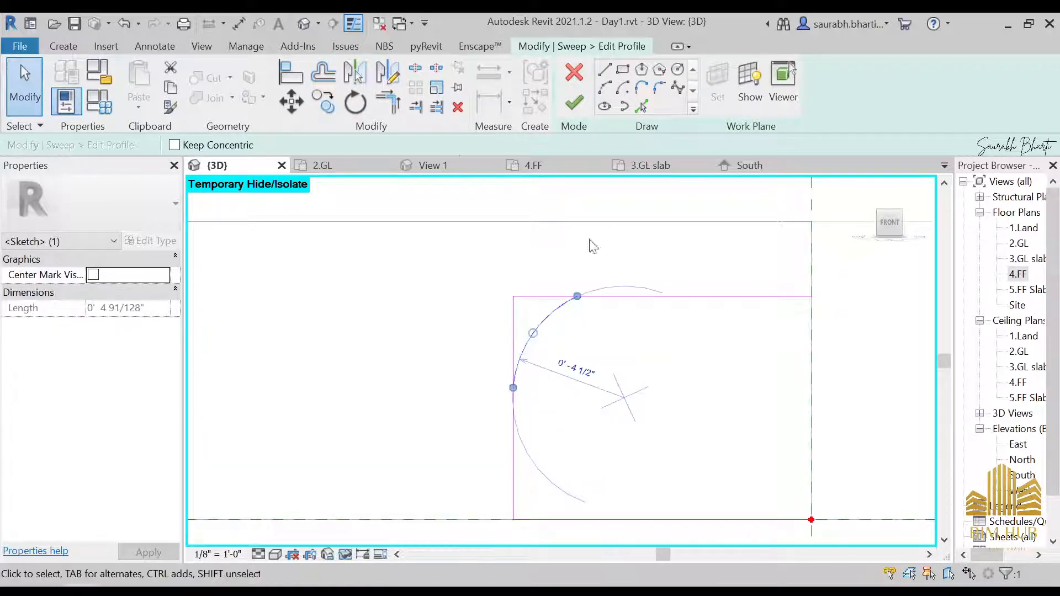
{"action": "left_click", "coordinate": [384, 80]}
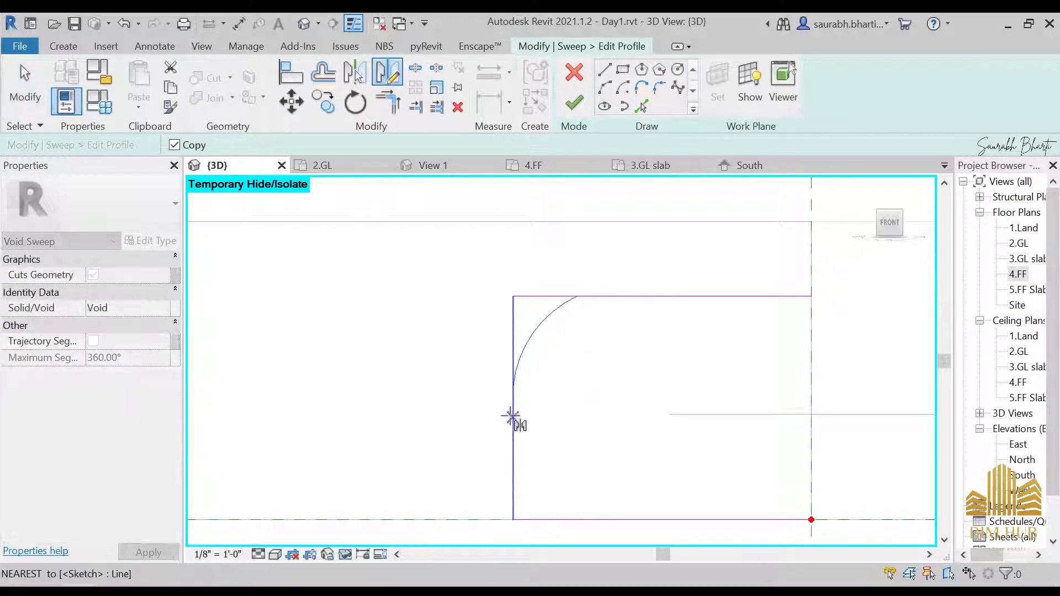
{"action": "left_click", "coordinate": [767, 406]}
{"action": "left_click", "coordinate": [584, 437]}
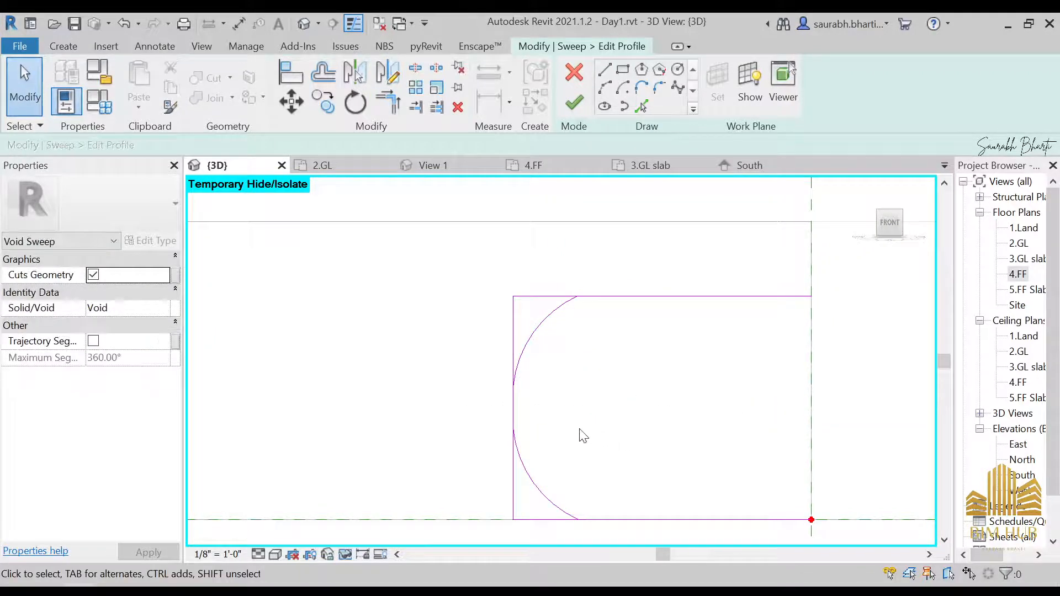
Step: Trim the mirrored arc and the profile's bottom line to meet at a corner
{"action": "key", "text": "t"}
{"action": "key", "text": "r"}
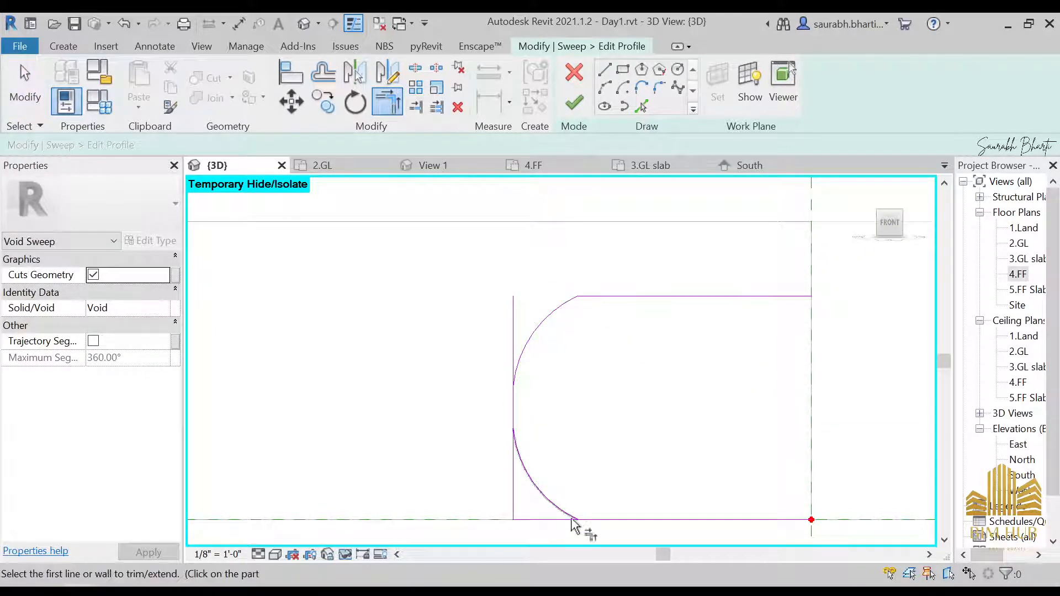
{"action": "left_click", "coordinate": [568, 512]}
{"action": "left_click", "coordinate": [593, 520]}
{"action": "key", "text": "Escape"}
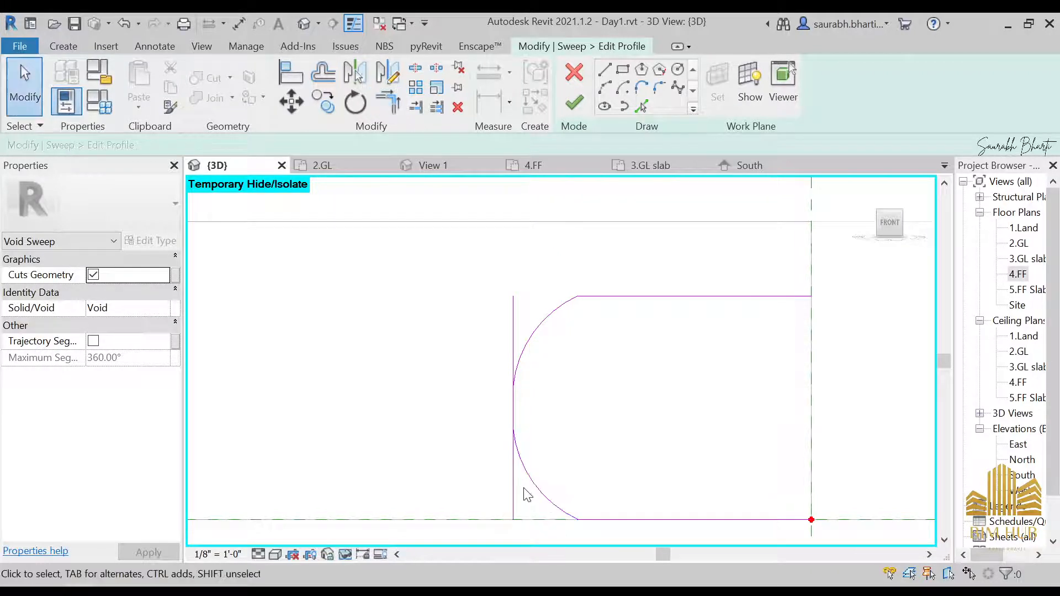
Step: Delete the profile's left vertical line and undo the deletion
{"action": "left_click", "coordinate": [515, 475]}
{"action": "key", "text": "Delete"}
{"action": "scroll", "coordinate": [546, 485], "scroll_direction": "down", "scroll_amount": 2}
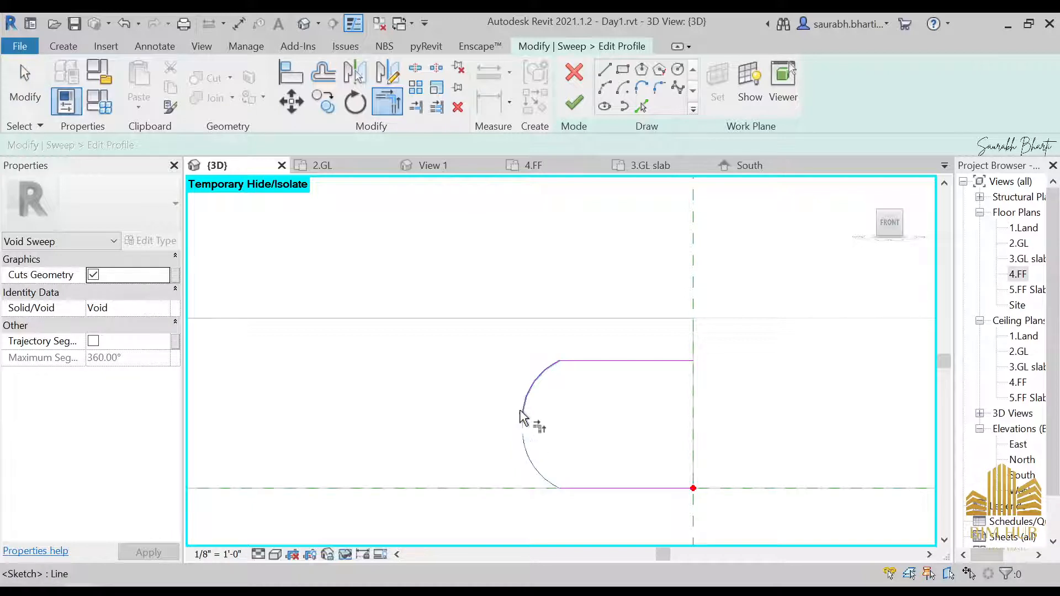
{"action": "key", "text": "Escape"}
{"action": "scroll", "coordinate": [522, 425], "scroll_direction": "up", "scroll_amount": 2}
{"action": "key", "text": "ctrl+z"}
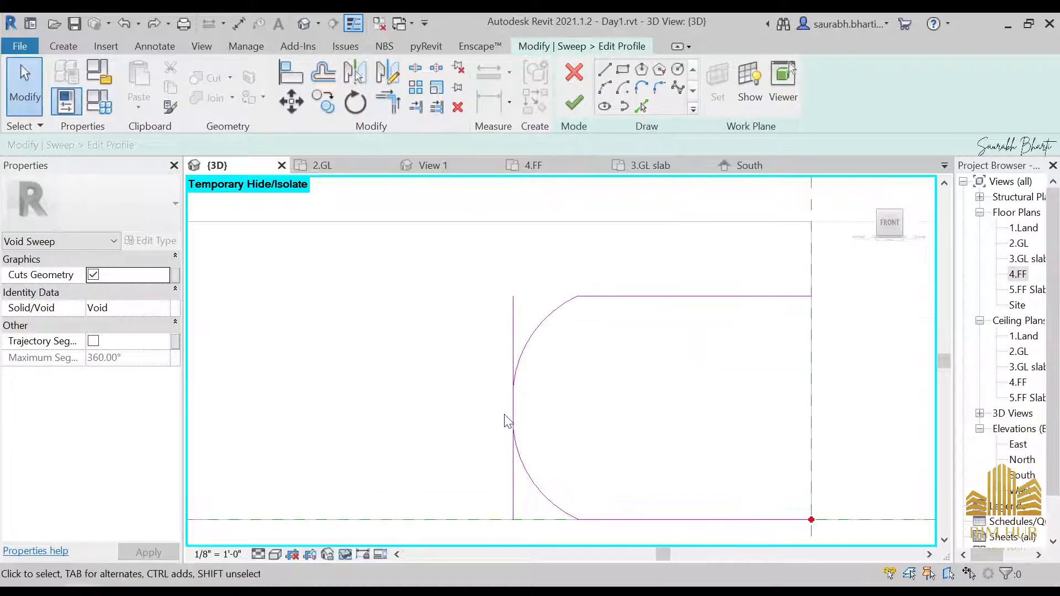
Step: Split the profile's left vertical line and trim it against the two arcs
{"action": "key", "text": "l"}
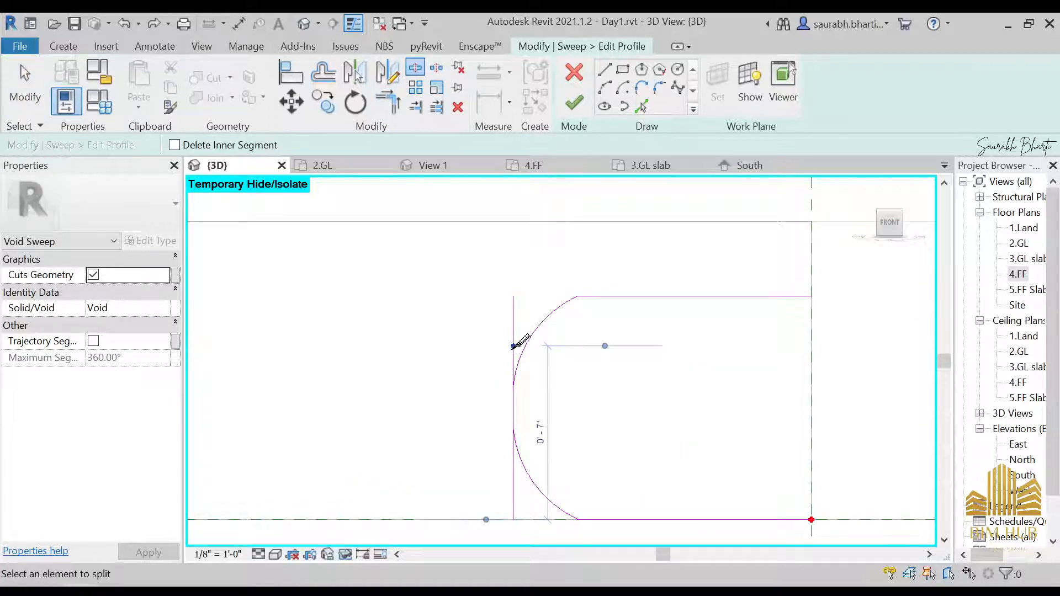
{"action": "left_click", "coordinate": [514, 480]}
{"action": "key", "text": "Escape"}
{"action": "key", "text": "t"}
{"action": "key", "text": "r"}
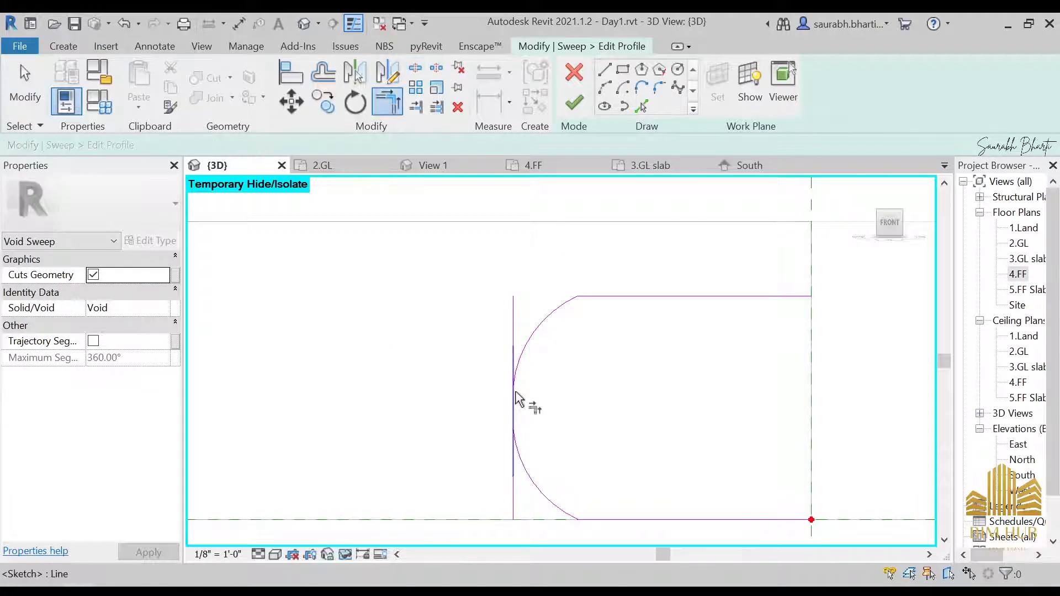
{"action": "left_click", "coordinate": [519, 372]}
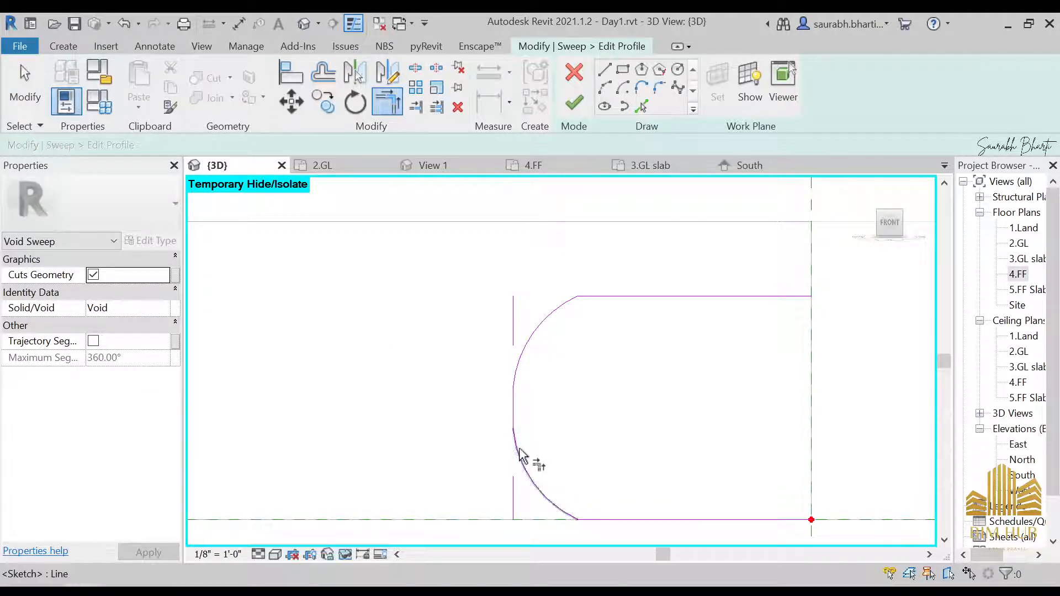
{"action": "key", "text": "Escape"}
Step: Delete the leftover pieces of the left vertical line above and below the arcs
{"action": "left_click", "coordinate": [514, 493]}
{"action": "left_click", "coordinate": [513, 333], "text": "ctrl"}
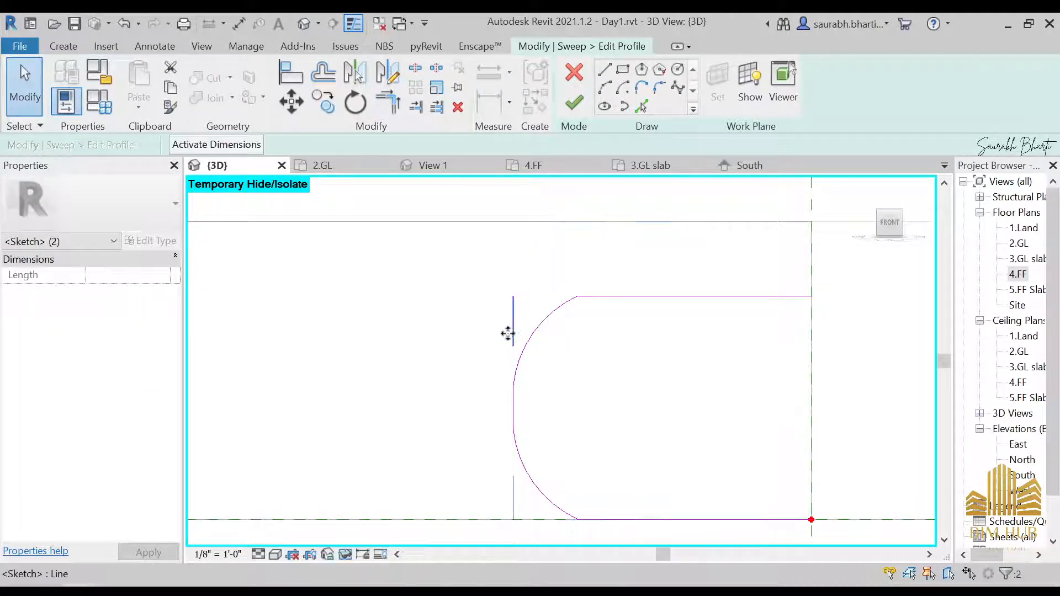
{"action": "key", "text": "Delete"}
{"action": "scroll", "coordinate": [515, 400], "scroll_direction": "down", "scroll_amount": 2}
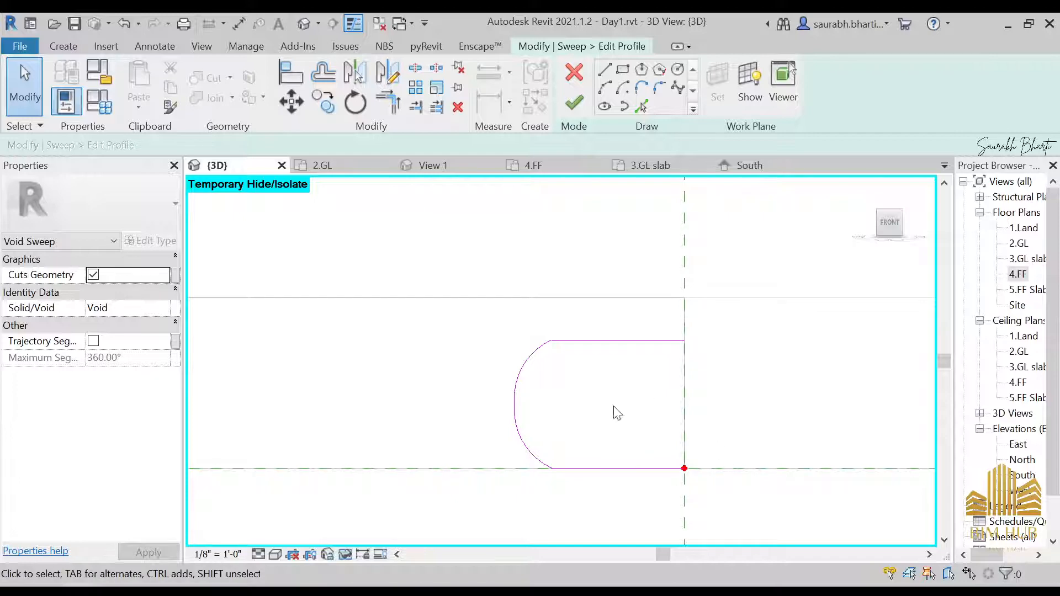
{"action": "scroll", "coordinate": [568, 407], "scroll_direction": "down", "scroll_amount": 2}
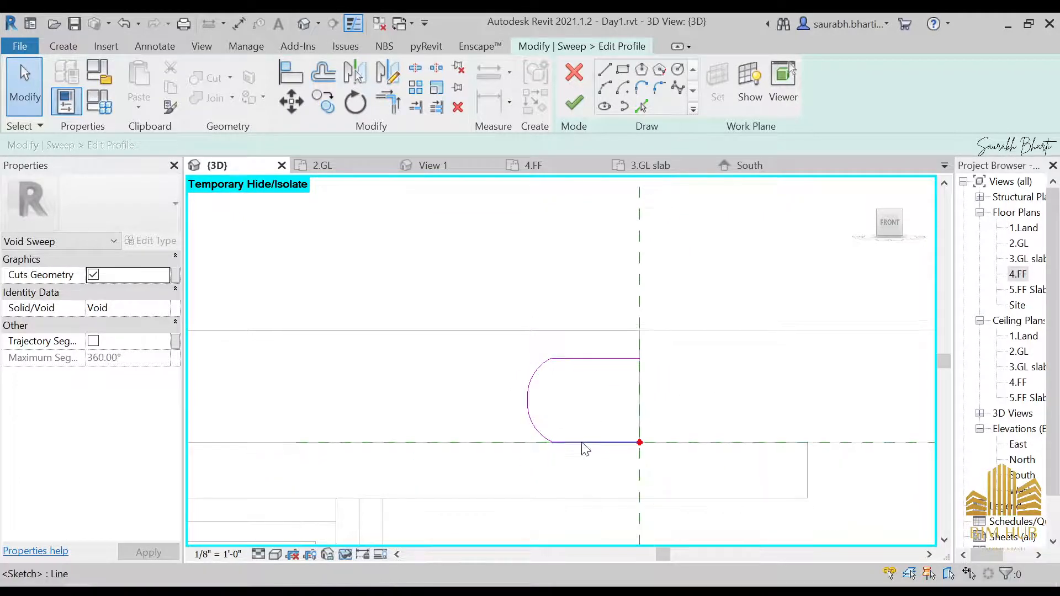
Step: Compare the profile with the reference photo and try to finish the profile sketch
{"action": "key", "text": "alt+Tab"}
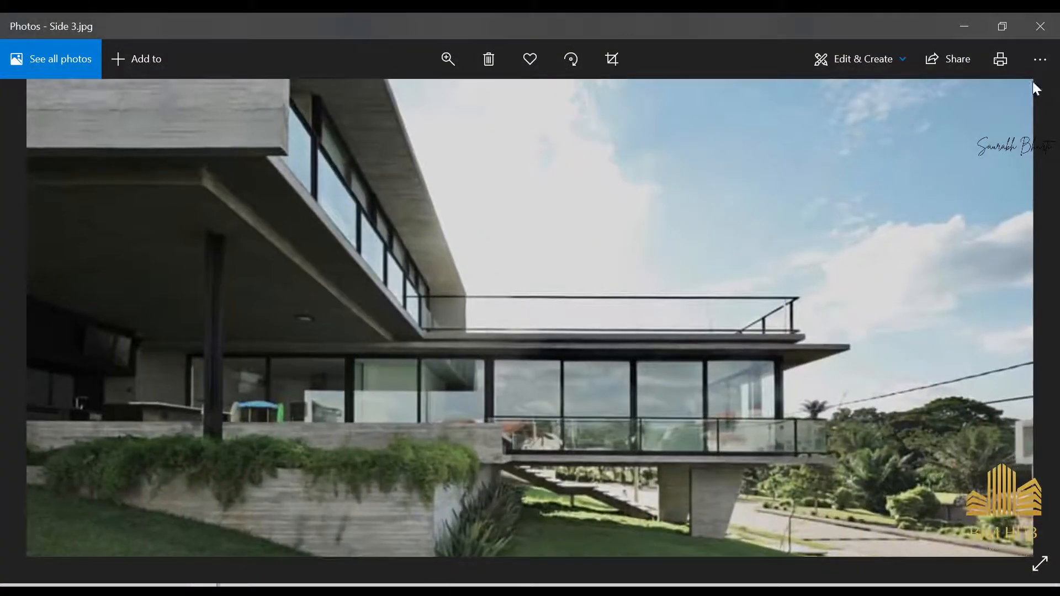
{"action": "left_click", "coordinate": [952, 32]}
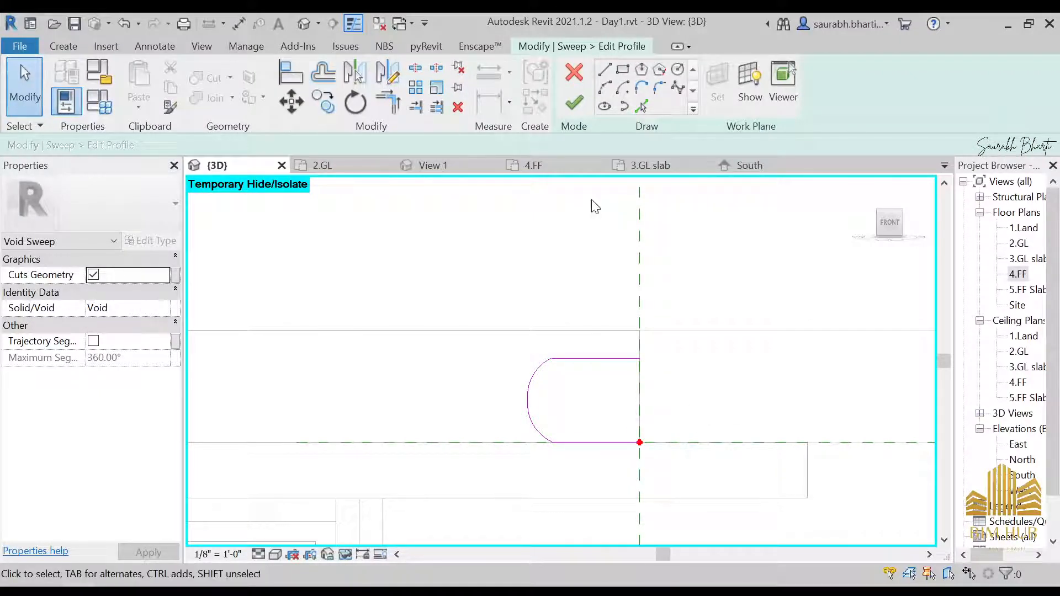
{"action": "left_click", "coordinate": [575, 104]}
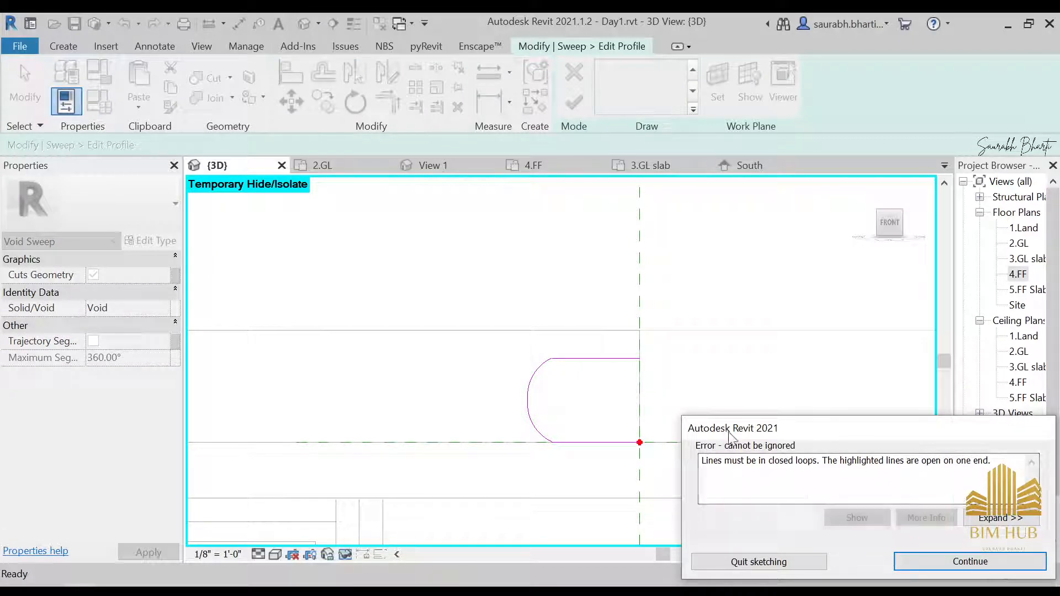
{"action": "key", "text": "Return"}
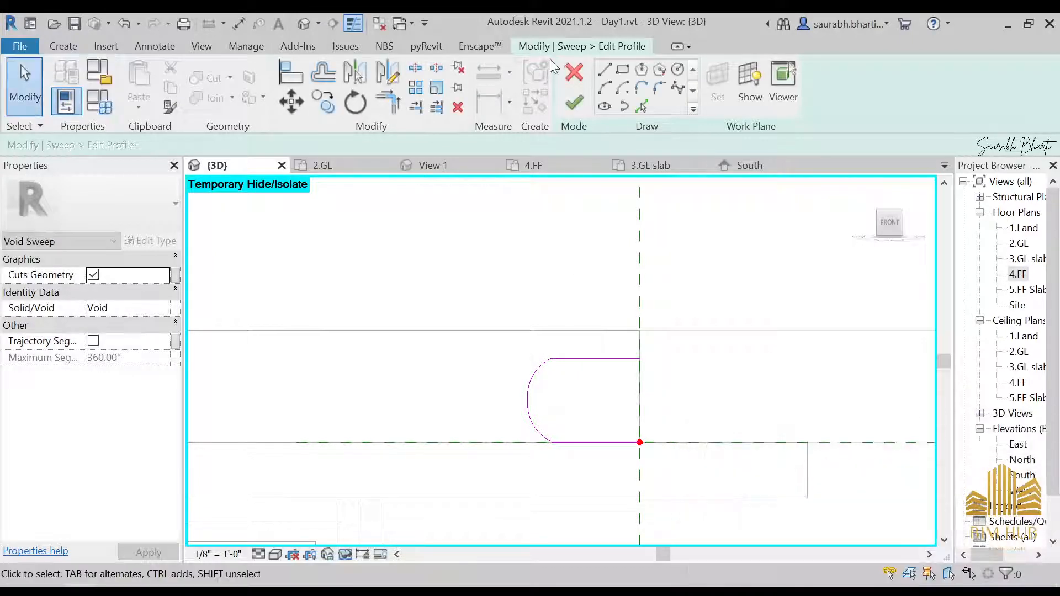
Step: Pick the profile's lines with a 1" offset to create an inner outline
{"action": "left_click", "coordinate": [642, 106]}
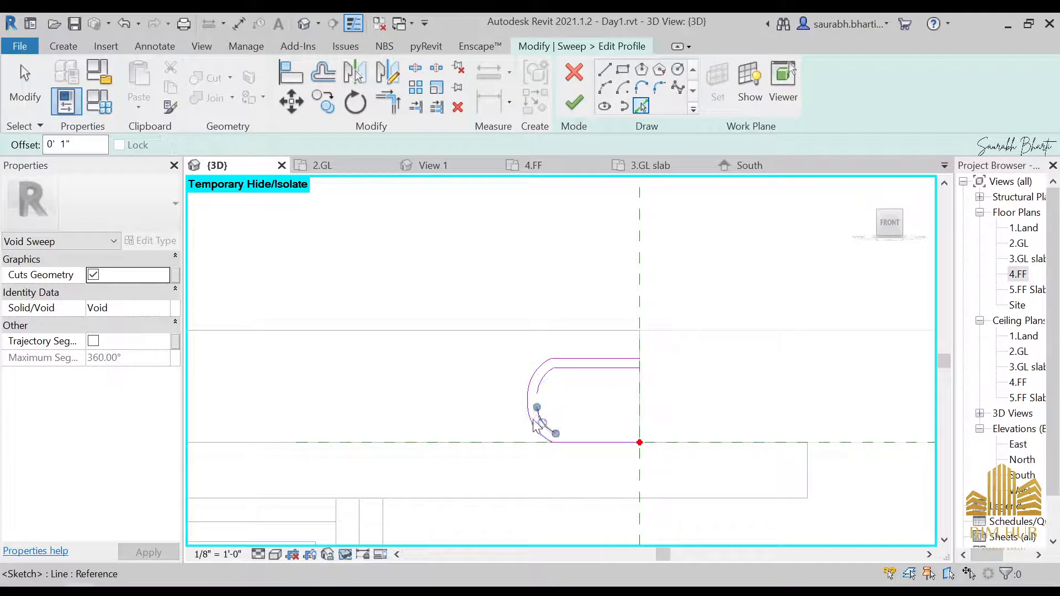
{"action": "left_click", "coordinate": [574, 438]}
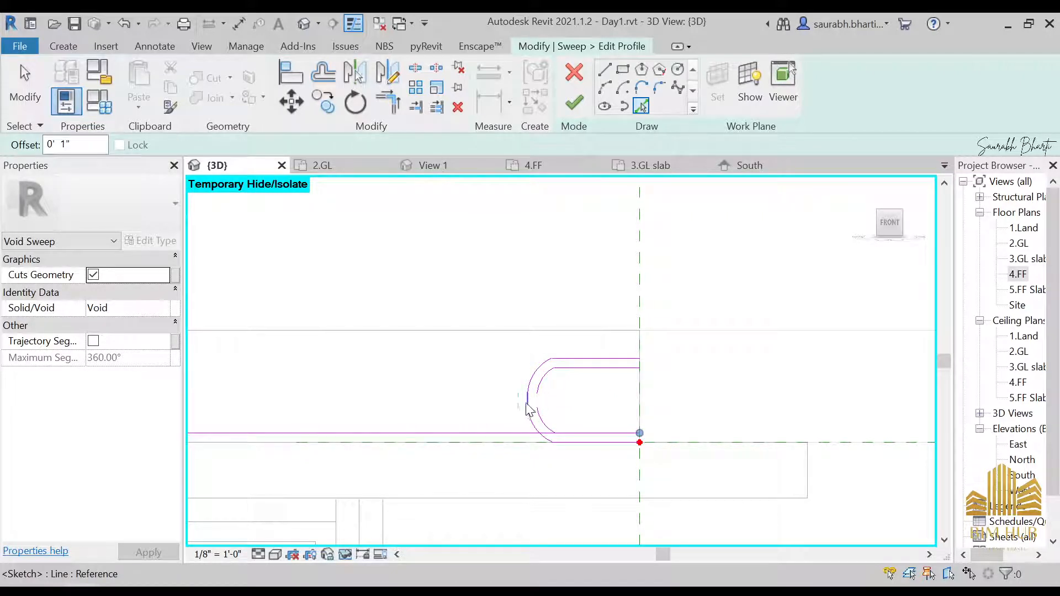
{"action": "key", "text": "Escape"}
{"action": "key", "text": "Escape"}
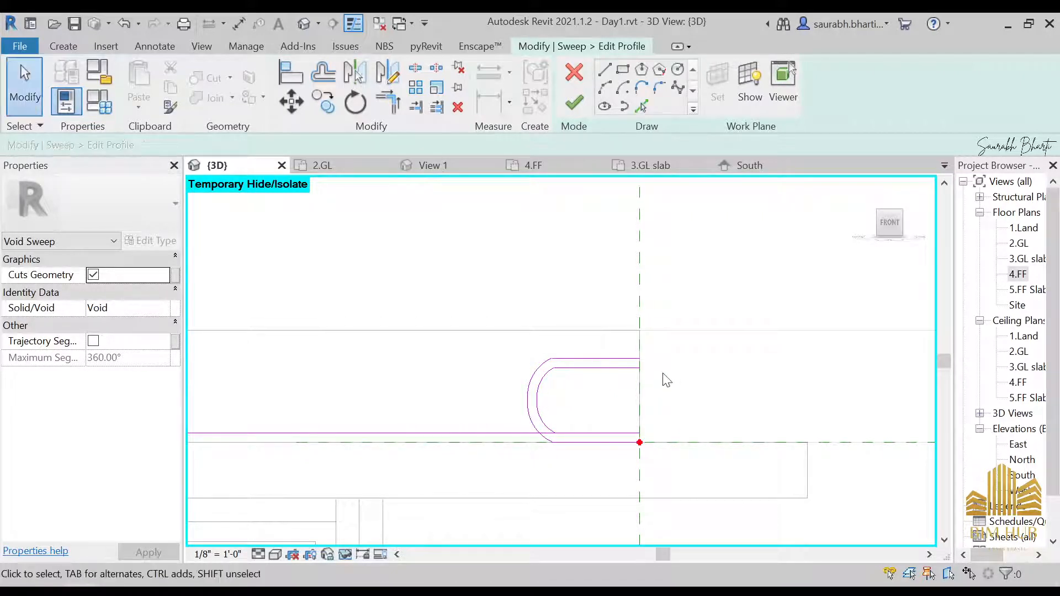
Step: Draw short lines on the reference plane closing the gaps between outer and inner outlines at top and bottom
{"action": "left_click", "coordinate": [604, 77]}
{"action": "scroll", "coordinate": [669, 330], "scroll_direction": "up", "scroll_amount": 3}
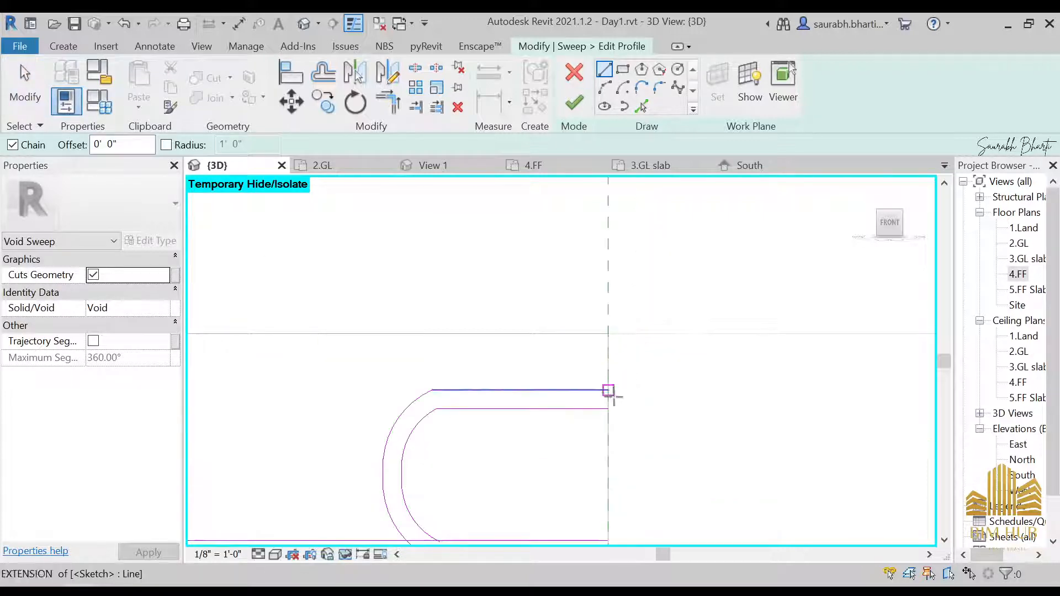
{"action": "left_click", "coordinate": [608, 408]}
{"action": "left_click", "coordinate": [609, 392]}
{"action": "middle_click_drag", "start_coordinate": [636, 423], "coordinate": [671, 299]}
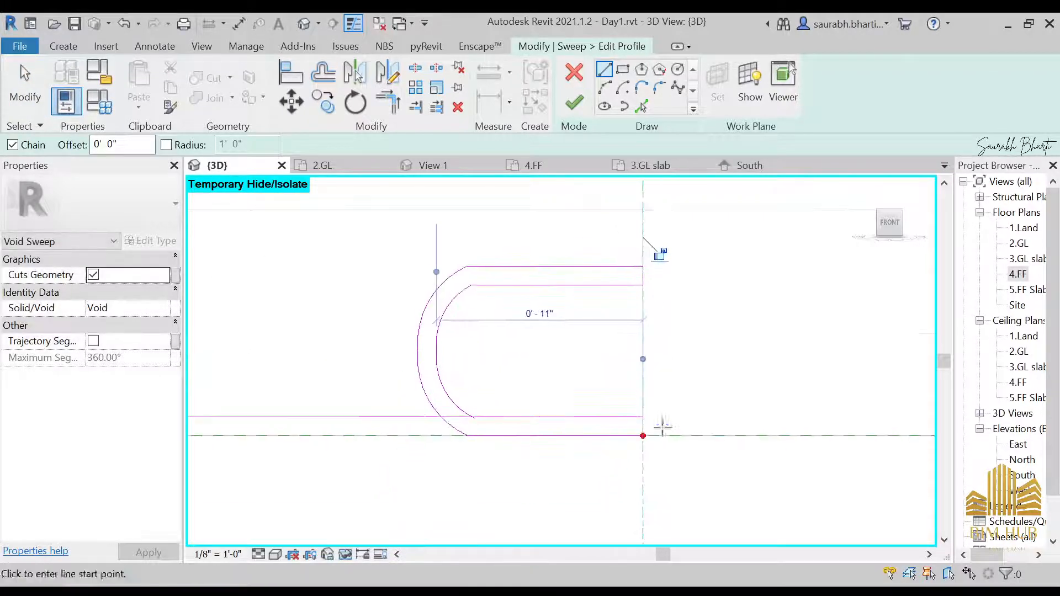
{"action": "left_click", "coordinate": [643, 435]}
{"action": "left_click", "coordinate": [642, 417]}
{"action": "key", "text": "Escape"}
{"action": "key", "text": "Escape"}
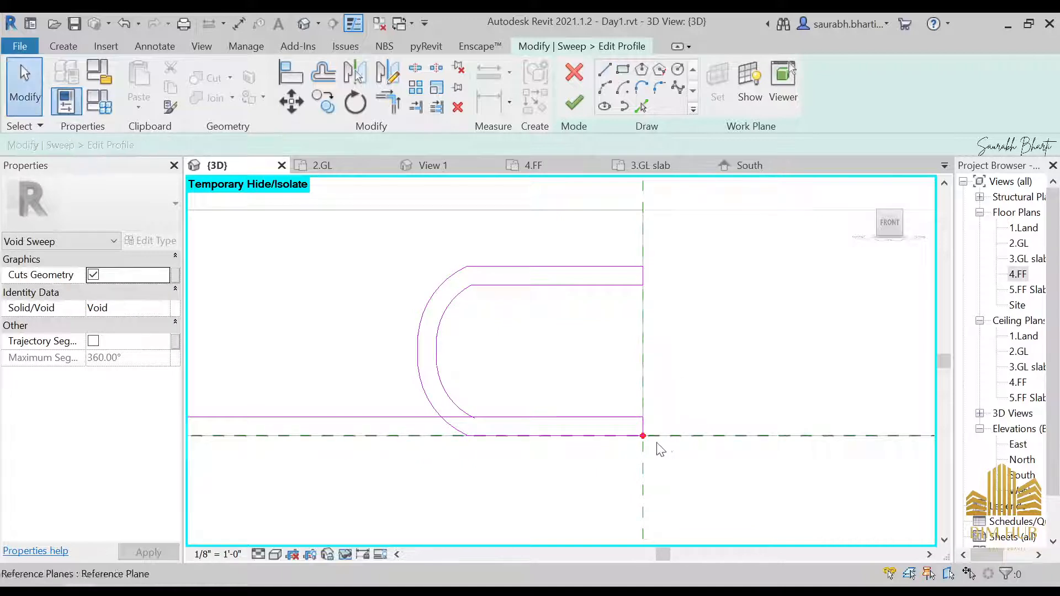
{"action": "scroll", "coordinate": [629, 419], "scroll_direction": "up", "scroll_amount": 3}
{"action": "scroll", "coordinate": [625, 403], "scroll_direction": "down", "scroll_amount": 2}
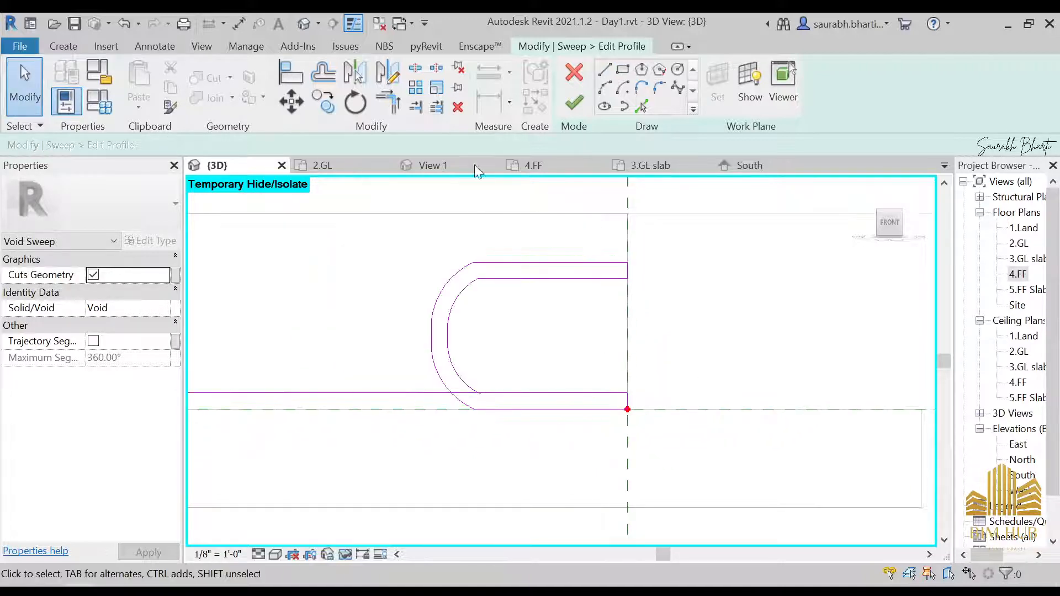
Step: Try to finish the profile sketch
{"action": "left_click", "coordinate": [574, 102]}
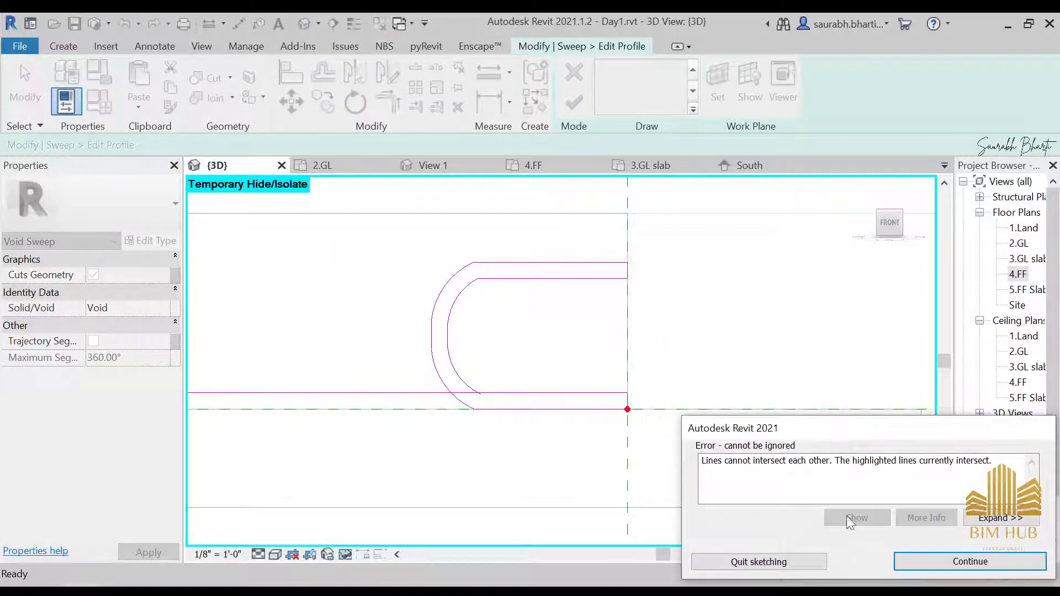
{"action": "left_click_drag", "start_coordinate": [748, 460], "coordinate": [822, 461]}
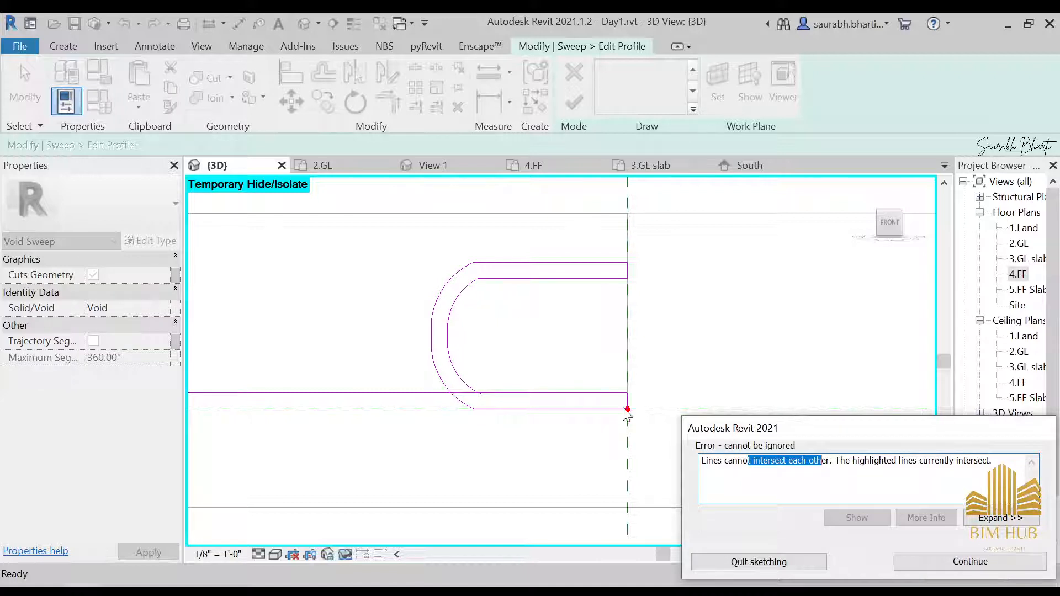
{"action": "key", "text": "Escape"}
{"action": "scroll", "coordinate": [490, 413], "scroll_direction": "up", "scroll_amount": 4}
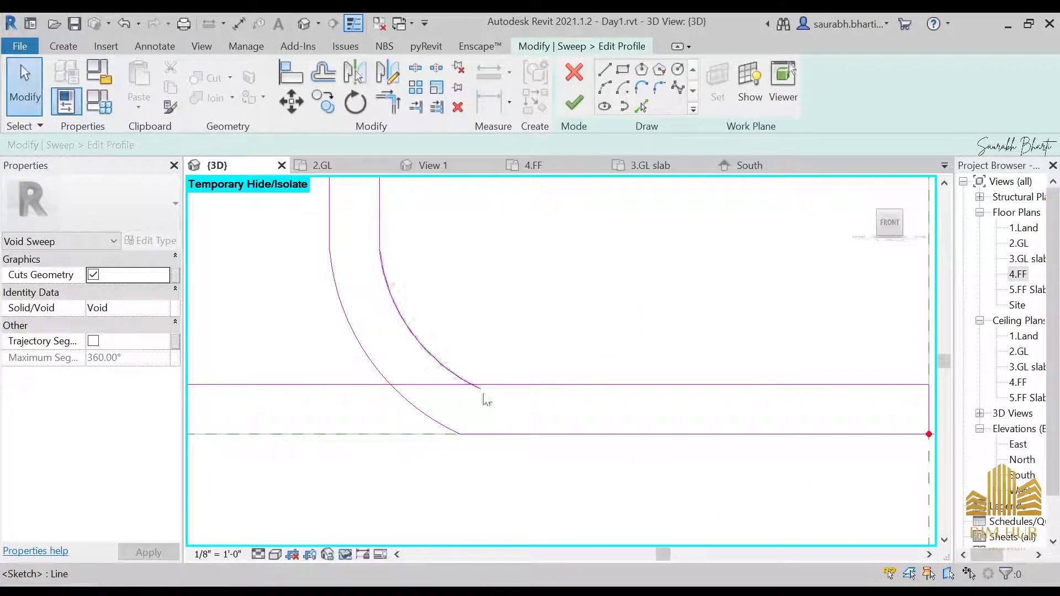
Step: Trim the inner arc and inner bottom line to a corner and finish the profile sketch
{"action": "key", "text": "t"}
{"action": "key", "text": "r"}
{"action": "scroll", "coordinate": [495, 397], "scroll_direction": "down", "scroll_amount": 3}
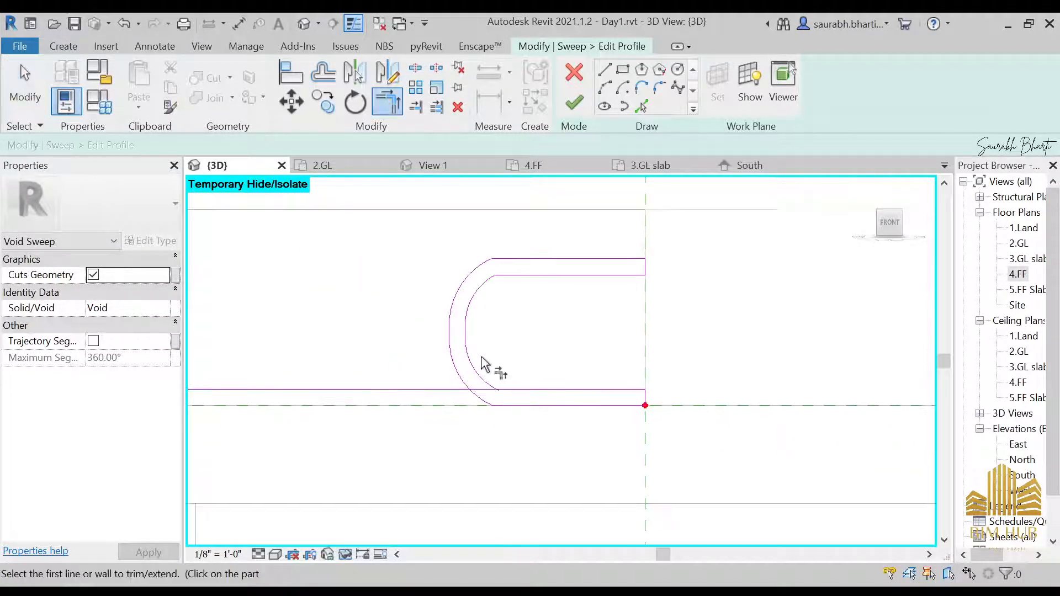
{"action": "left_click", "coordinate": [482, 372]}
{"action": "left_click", "coordinate": [522, 391]}
{"action": "scroll", "coordinate": [526, 401], "scroll_direction": "down", "scroll_amount": 3}
{"action": "key", "text": "Escape"}
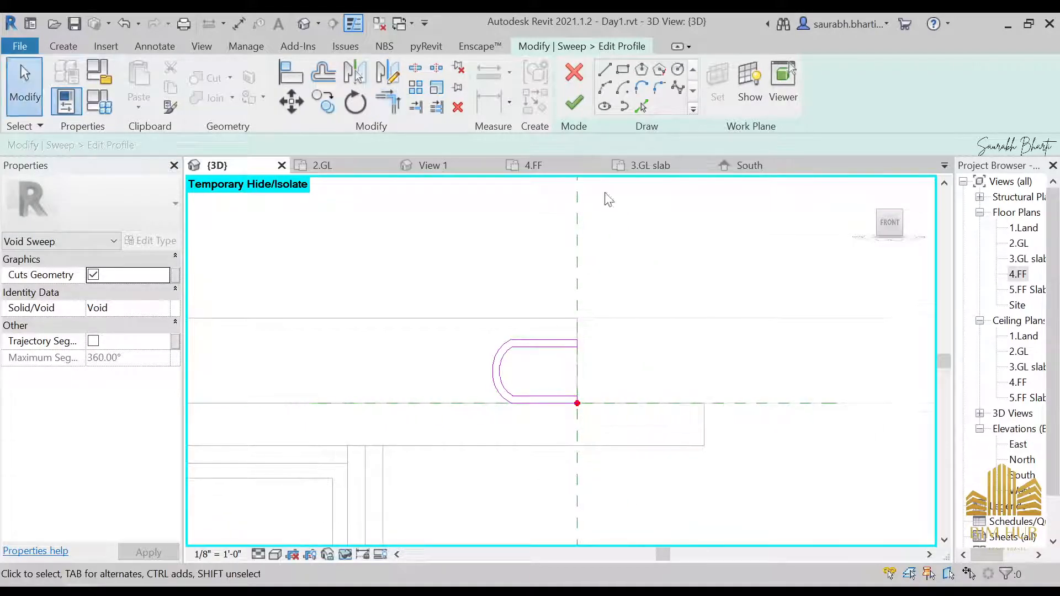
{"action": "left_click", "coordinate": [574, 102]}
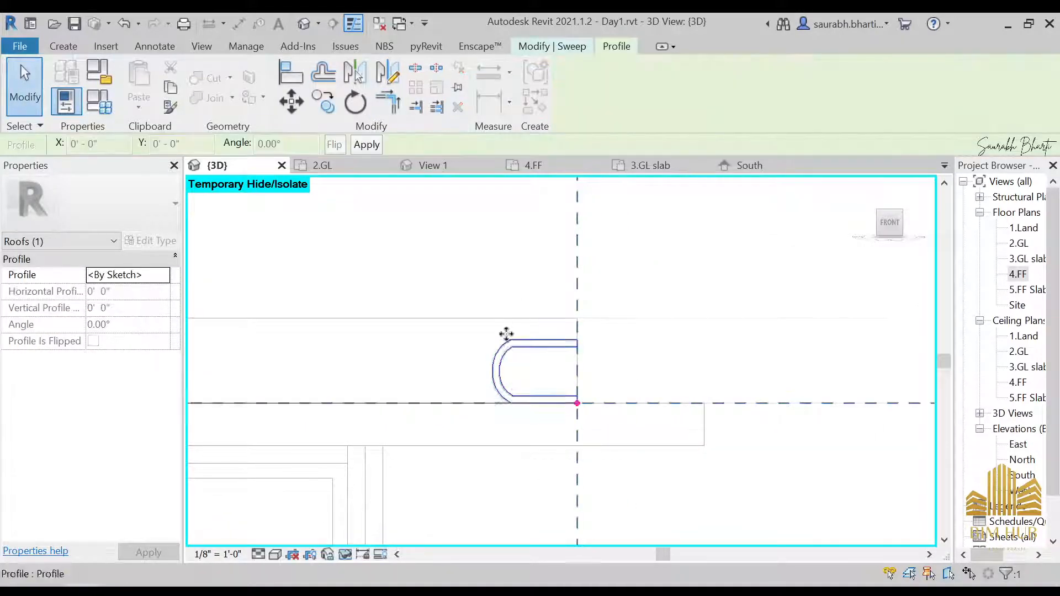
Step: Finish the void sweep using the completed profile sketch
{"action": "scroll", "coordinate": [506, 334], "scroll_direction": "down", "scroll_amount": 1}
{"action": "middle_click_drag", "start_coordinate": [549, 379], "coordinate": [514, 309], "text": "shift"}
{"action": "left_click", "coordinate": [566, 47]}
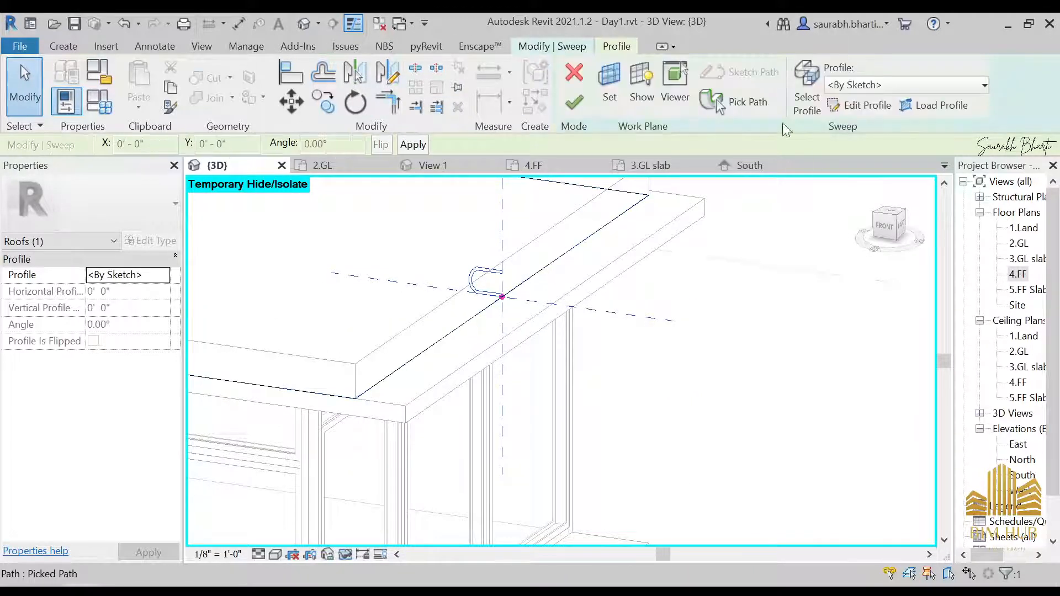
{"action": "left_click", "coordinate": [609, 88]}
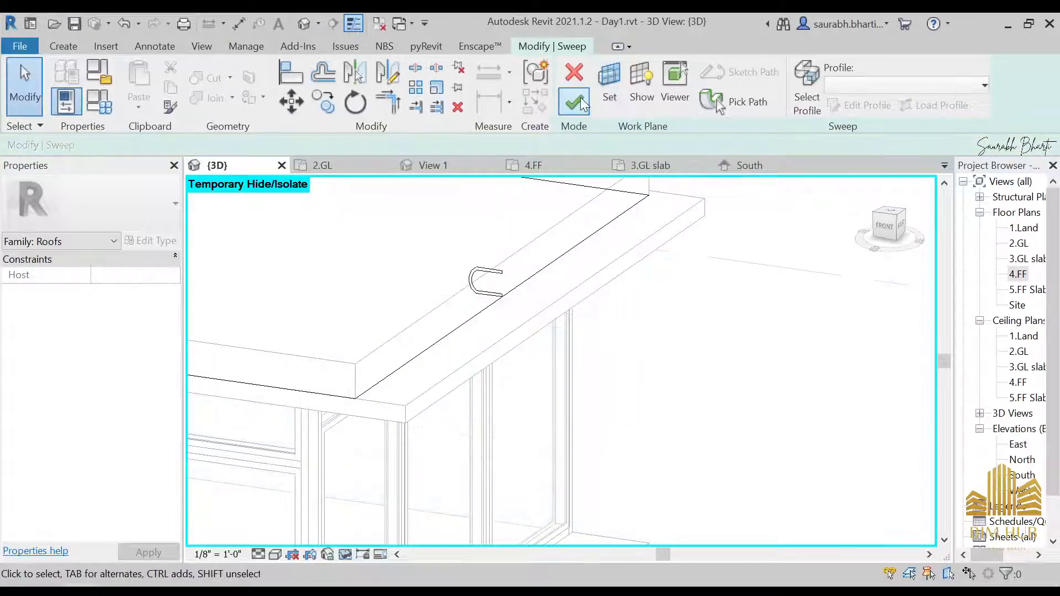
{"action": "left_click", "coordinate": [577, 101]}
Step: Try to finish the in-place roof model, then cancel out of the error dialog
{"action": "middle_click_drag", "start_coordinate": [500, 347], "coordinate": [544, 387], "text": "shift"}
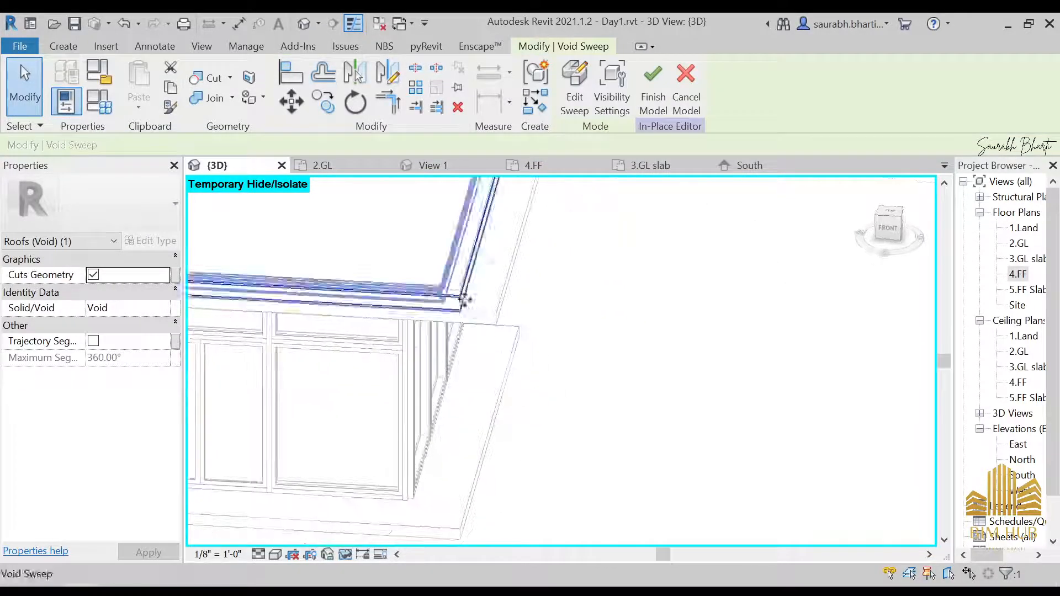
{"action": "scroll", "coordinate": [457, 307], "scroll_direction": "up", "scroll_amount": 3}
{"action": "left_click", "coordinate": [653, 89]}
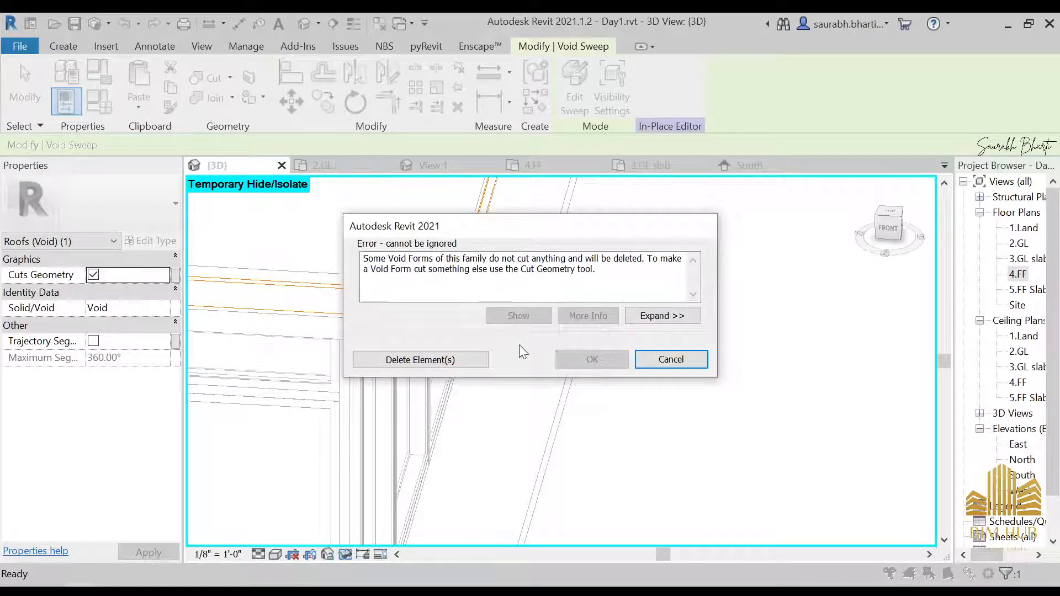
{"action": "left_click_drag", "start_coordinate": [385, 258], "coordinate": [555, 259]}
{"action": "left_click", "coordinate": [385, 258]}
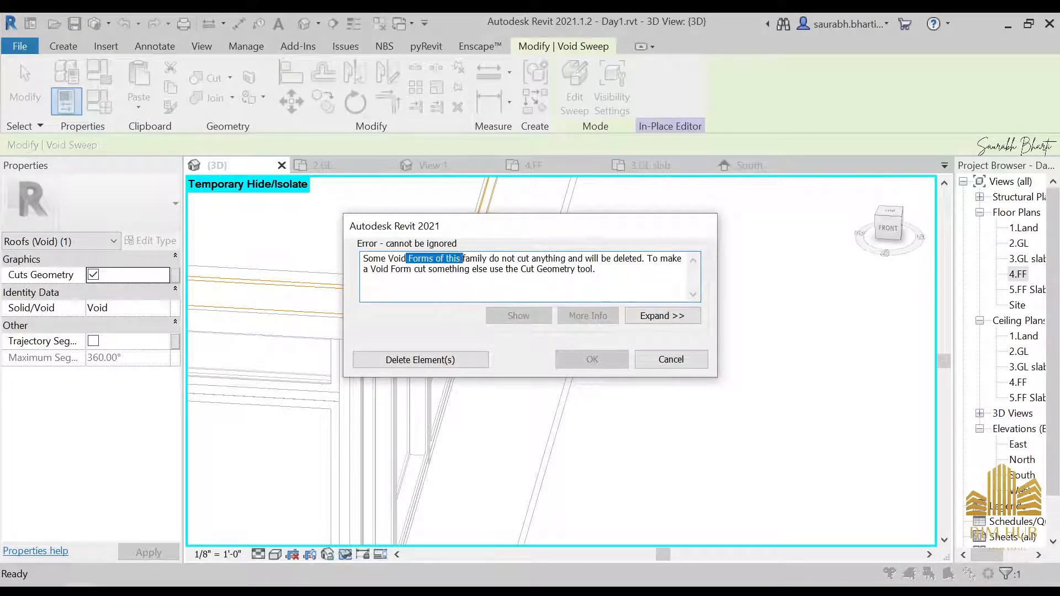
{"action": "left_click", "coordinate": [693, 365]}
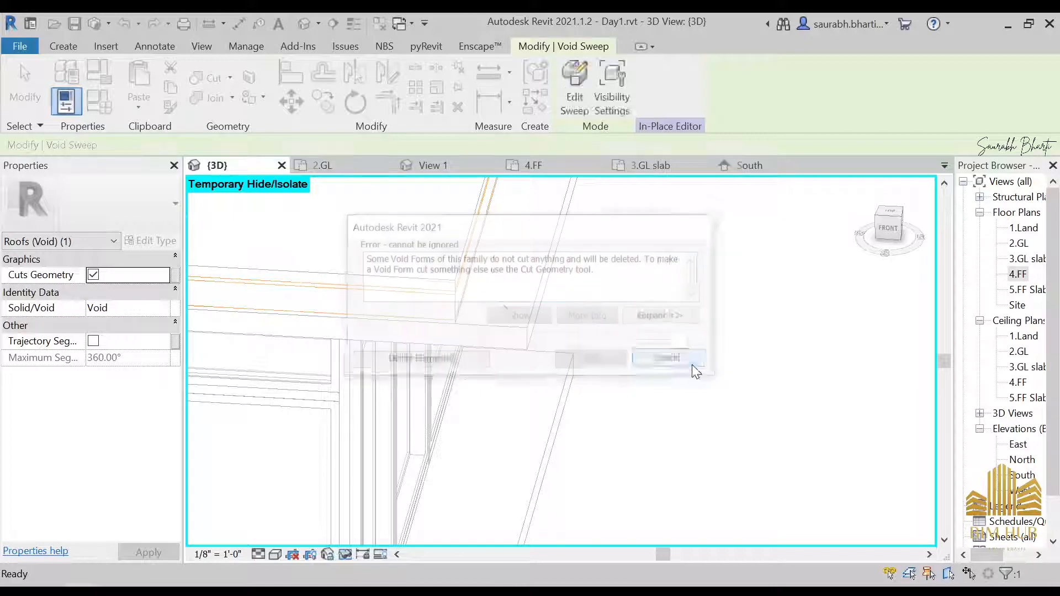
Step: Try to cut the 4.FF slab with the void using Cut Geometry, then finish the in-place model
{"action": "middle_click_drag", "start_coordinate": [519, 310], "coordinate": [728, 377]}
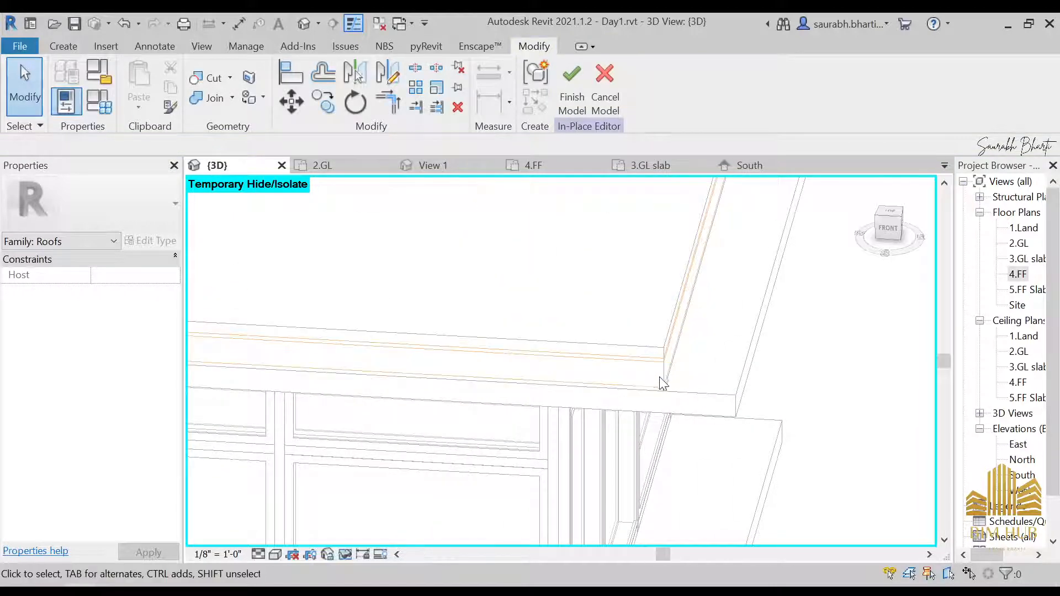
{"action": "left_click", "coordinate": [207, 77]}
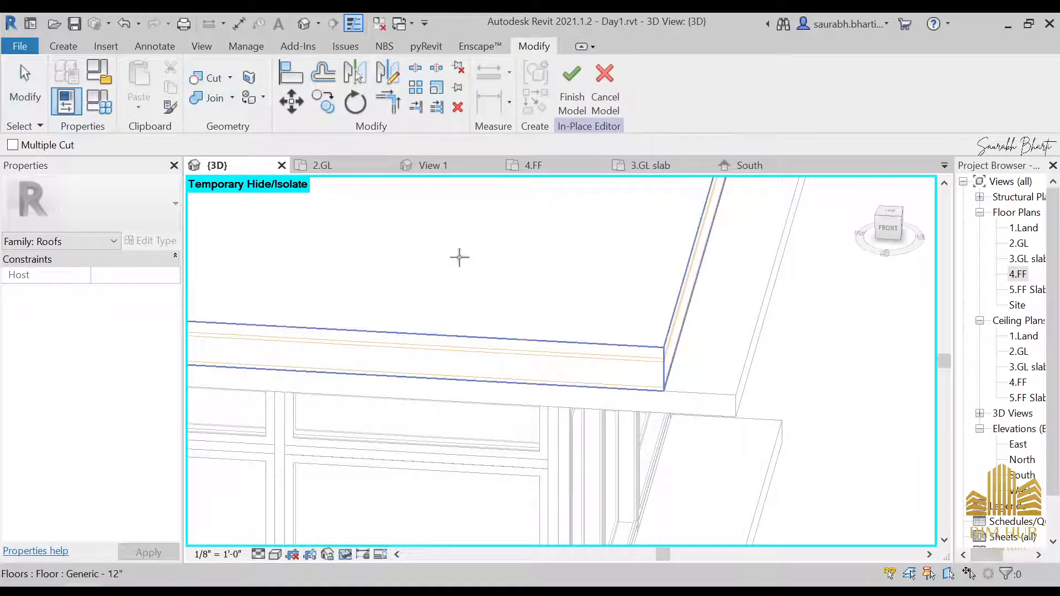
{"action": "left_click", "coordinate": [522, 297]}
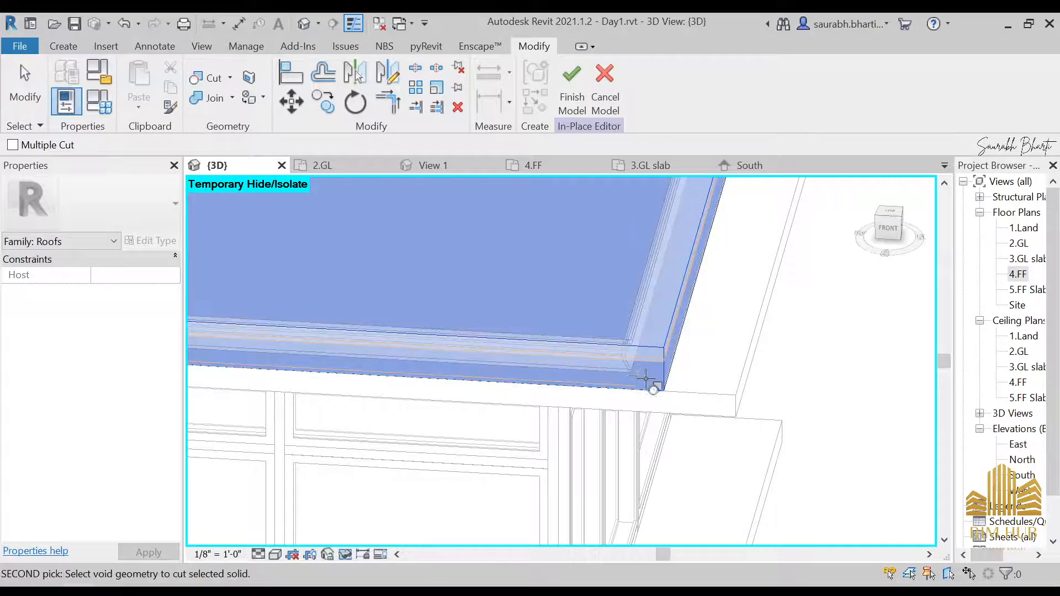
{"action": "key", "text": "Escape"}
{"action": "middle_click_drag", "start_coordinate": [656, 384], "coordinate": [619, 283], "text": "shift"}
{"action": "left_click", "coordinate": [573, 87]}
Step: Inspect the 4.FF slab edge and the void sweep from several angles
{"action": "scroll", "coordinate": [581, 279], "scroll_direction": "down", "scroll_amount": 3}
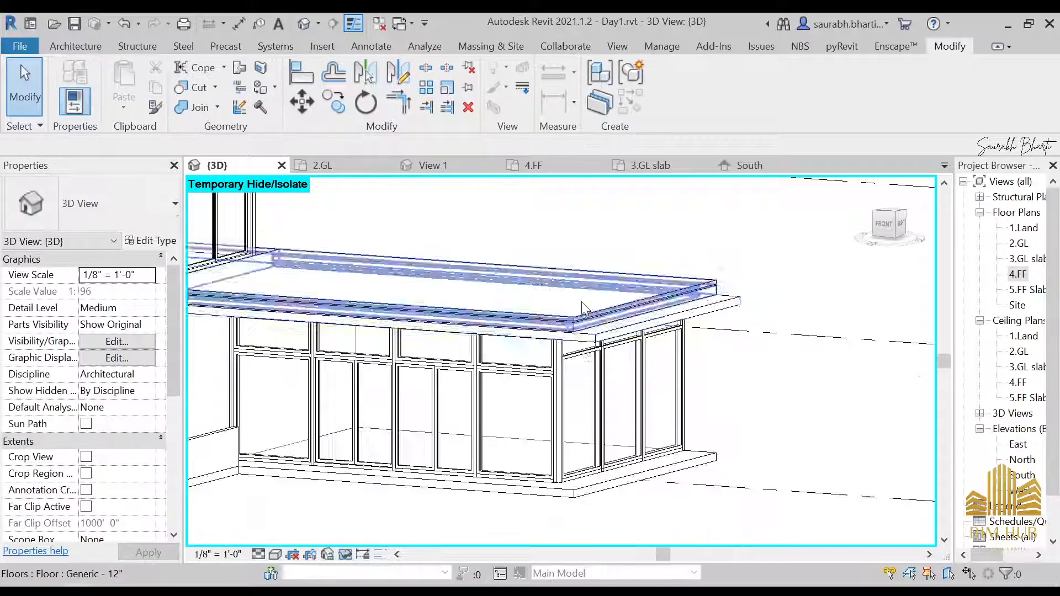
{"action": "middle_click_drag", "start_coordinate": [581, 347], "coordinate": [613, 379], "text": "shift"}
{"action": "scroll", "coordinate": [629, 343], "scroll_direction": "up", "scroll_amount": 5}
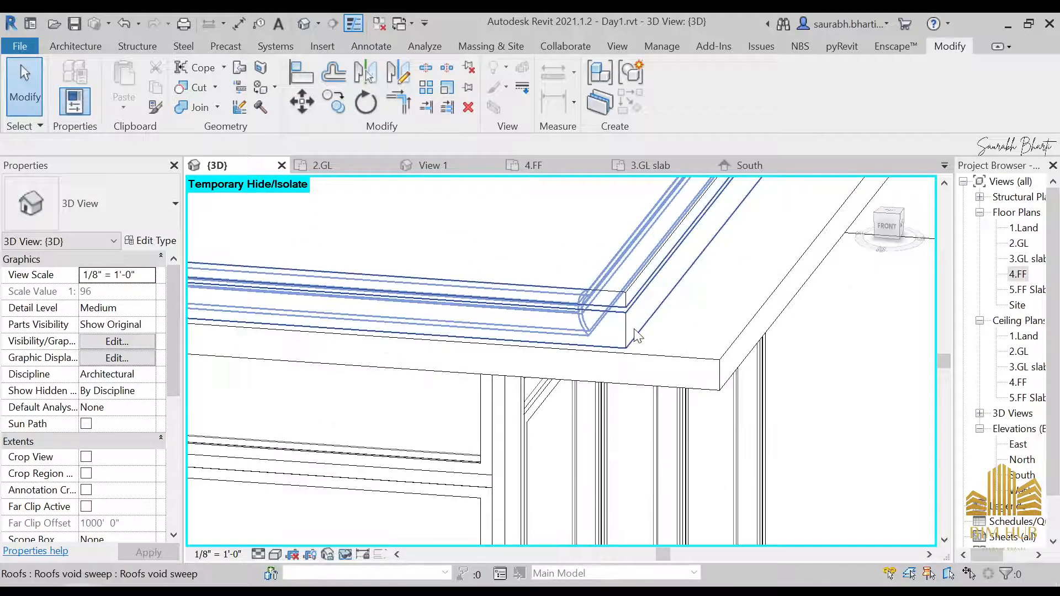
{"action": "middle_click_drag", "start_coordinate": [636, 334], "coordinate": [571, 443], "text": "shift"}
{"action": "left_click", "coordinate": [709, 396]}
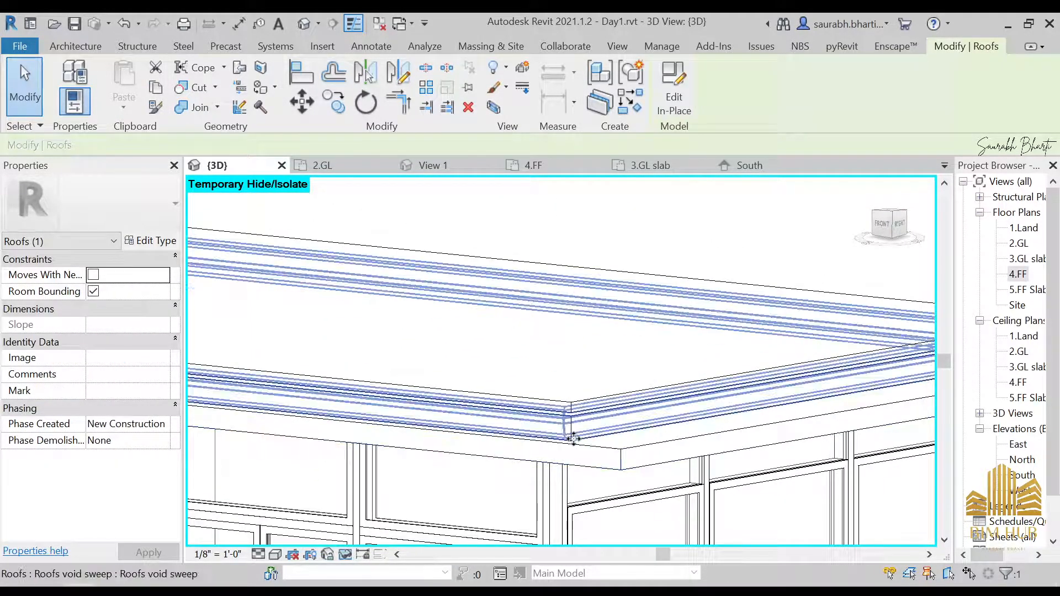
{"action": "key", "text": "Escape"}
{"action": "scroll", "coordinate": [574, 440], "scroll_direction": "up", "scroll_amount": 3}
{"action": "scroll", "coordinate": [566, 403], "scroll_direction": "down", "scroll_amount": 4}
{"action": "left_click", "coordinate": [564, 413]}
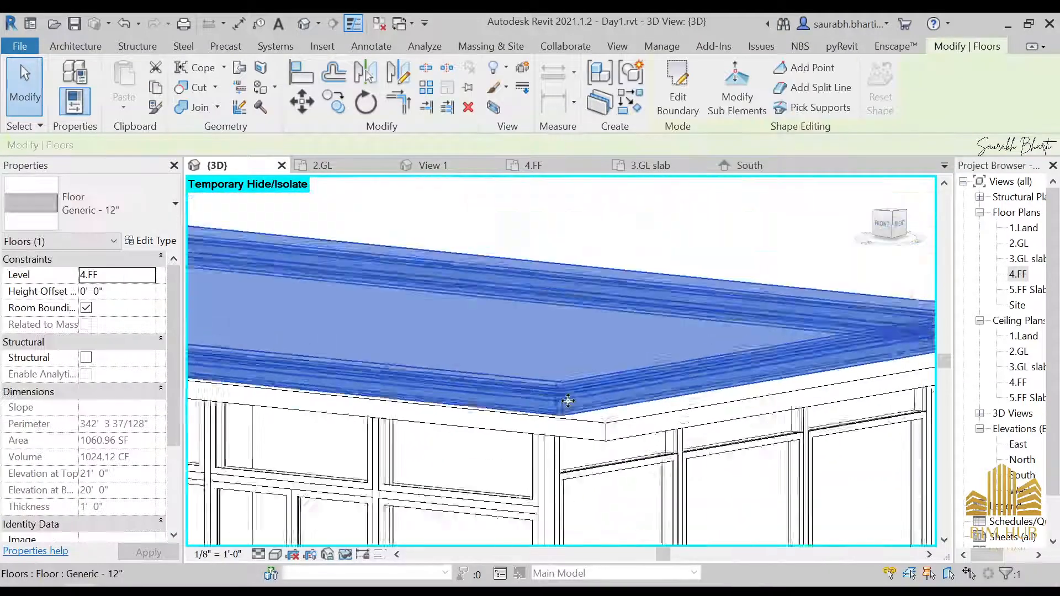
{"action": "middle_click_drag", "start_coordinate": [568, 401], "coordinate": [475, 308], "text": "shift"}
{"action": "scroll", "coordinate": [335, 282], "scroll_direction": "up", "scroll_amount": 2}
{"action": "mouse_move", "coordinate": [336, 282]}
{"action": "middle_mouse_down", "text": "shift"}
{"action": "mouse_move", "coordinate": [632, 323]}
{"action": "mouse_move", "coordinate": [640, 301]}
{"action": "middle_mouse_up", "text": "shift"}
{"action": "mouse_move", "coordinate": [640, 301]}
{"action": "middle_mouse_down"}
{"action": "mouse_move", "coordinate": [352, 286]}
{"action": "mouse_move", "coordinate": [339, 302]}
{"action": "middle_mouse_up"}
{"action": "left_click", "coordinate": [678, 95]}
{"action": "mouse_move", "coordinate": [645, 297]}
{"action": "middle_mouse_down"}
{"action": "mouse_move", "coordinate": [631, 292]}
{"action": "mouse_move", "coordinate": [596, 342]}
{"action": "middle_mouse_up"}
{"action": "left_click", "coordinate": [673, 102]}
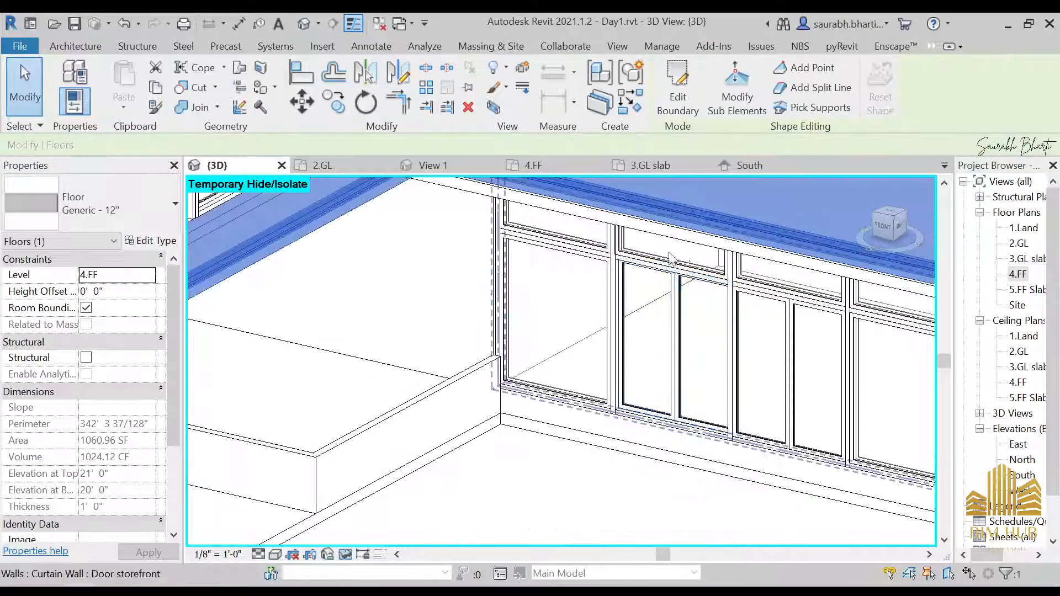
{"action": "middle_click_drag", "start_coordinate": [700, 331], "coordinate": [369, 332]}
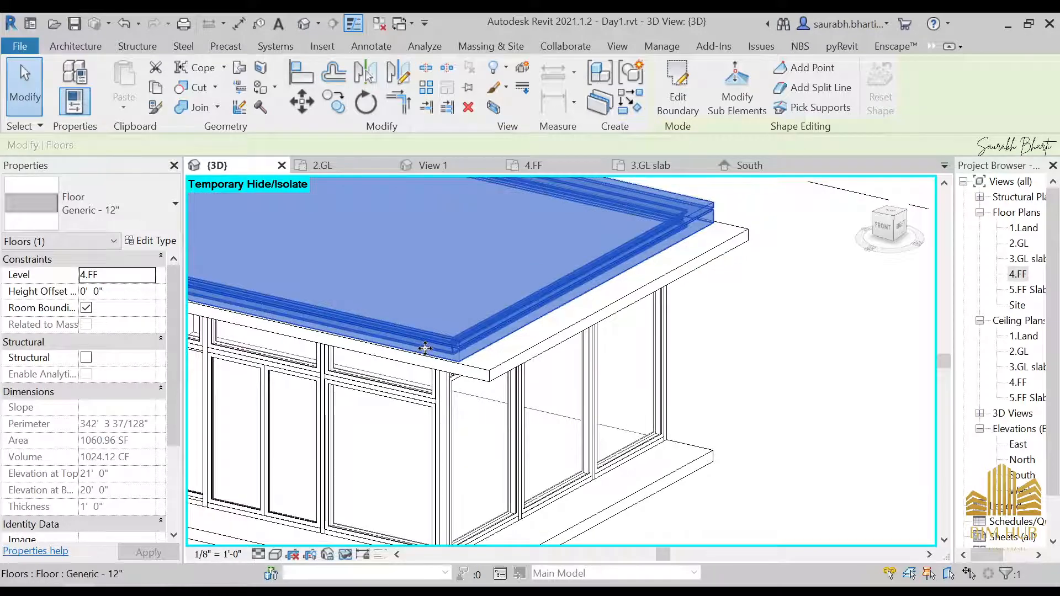
{"action": "key", "text": "Escape"}
{"action": "scroll", "coordinate": [479, 342], "scroll_direction": "up", "scroll_amount": 1}
{"action": "middle_click_drag", "start_coordinate": [501, 327], "coordinate": [575, 407], "text": "shift"}
{"action": "left_click", "coordinate": [560, 299]}
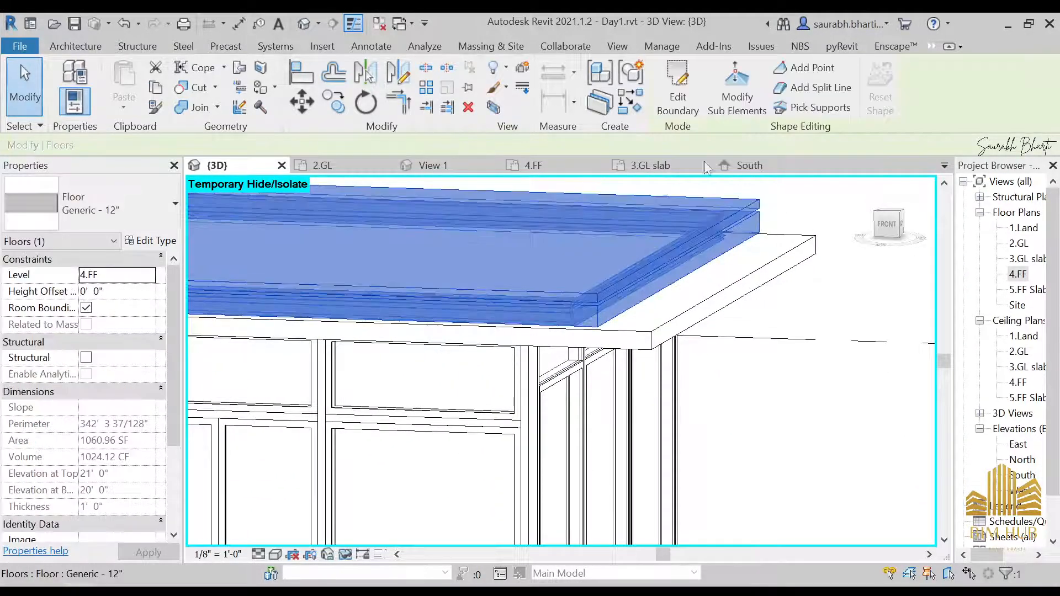
{"action": "key", "text": "Escape"}
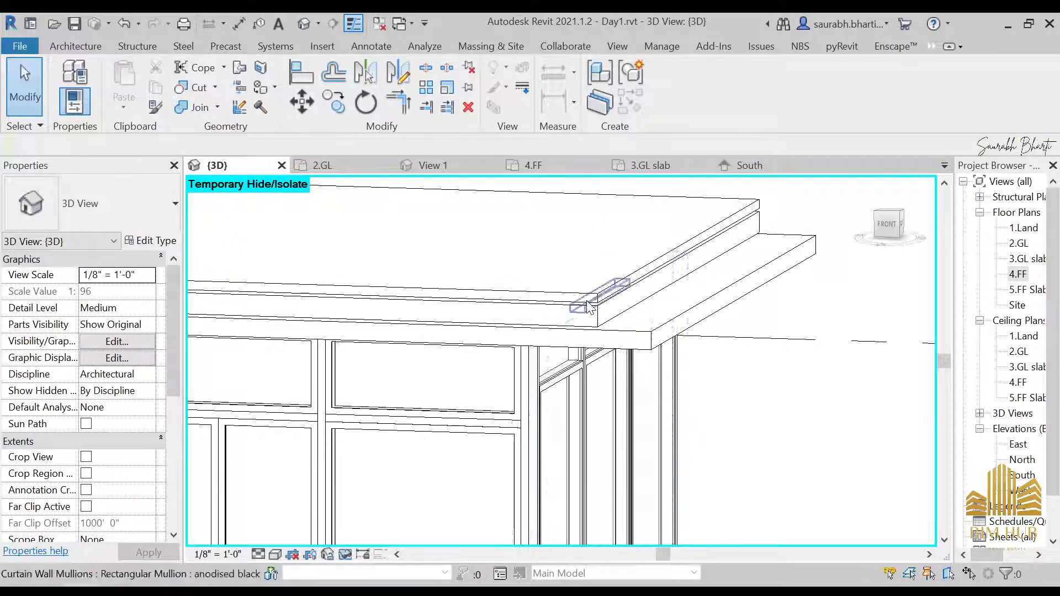
Step: Select the in-place roof, edit it in place and start editing its void sweep
{"action": "key", "text": "Tab"}
{"action": "key", "text": "Tab"}
{"action": "key", "text": "Tab"}
{"action": "left_click", "coordinate": [591, 309]}
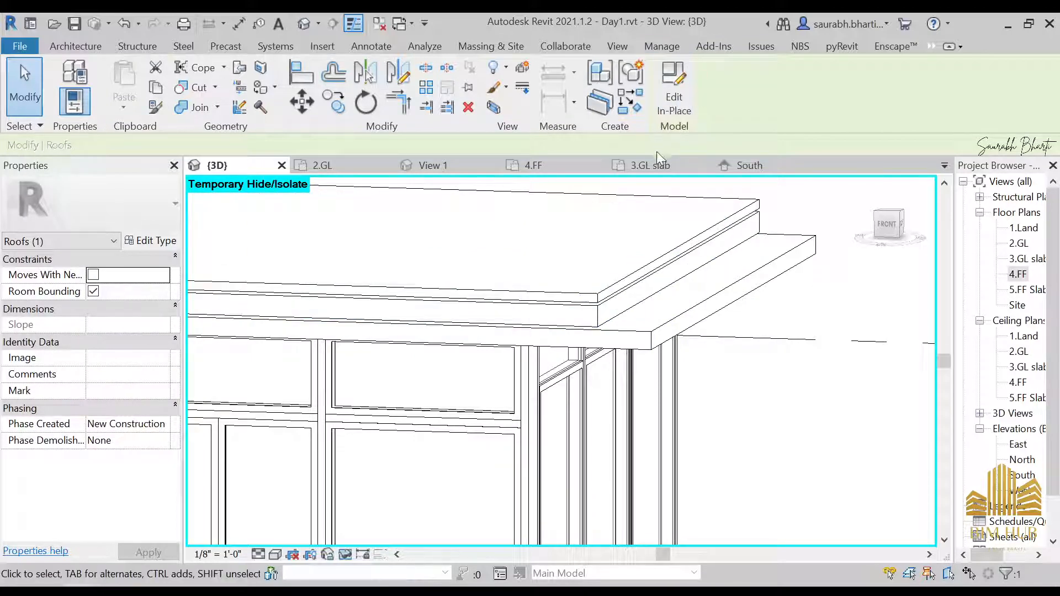
{"action": "left_click", "coordinate": [675, 94]}
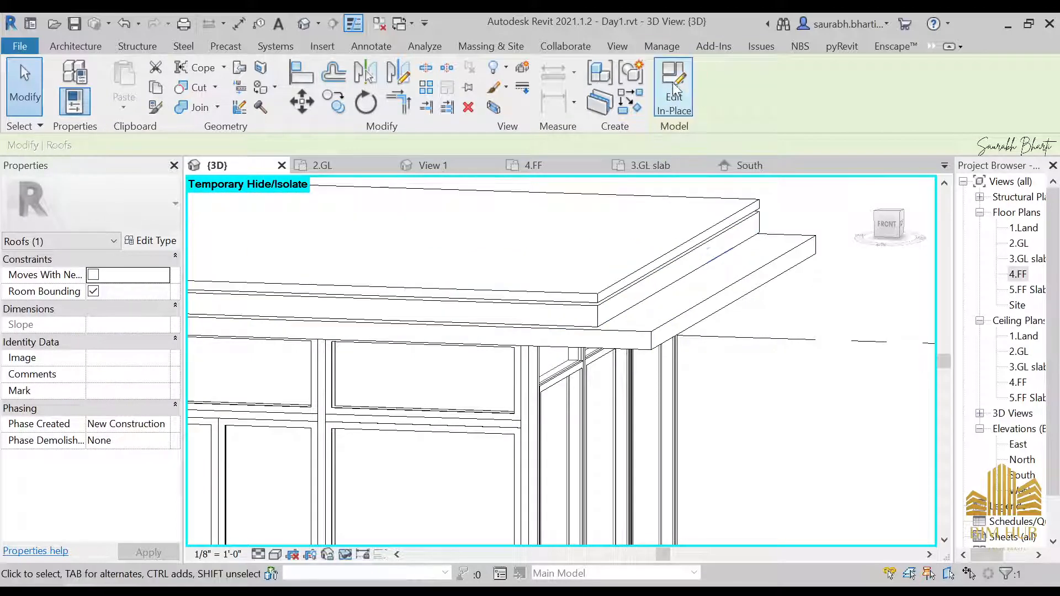
{"action": "left_click", "coordinate": [587, 327]}
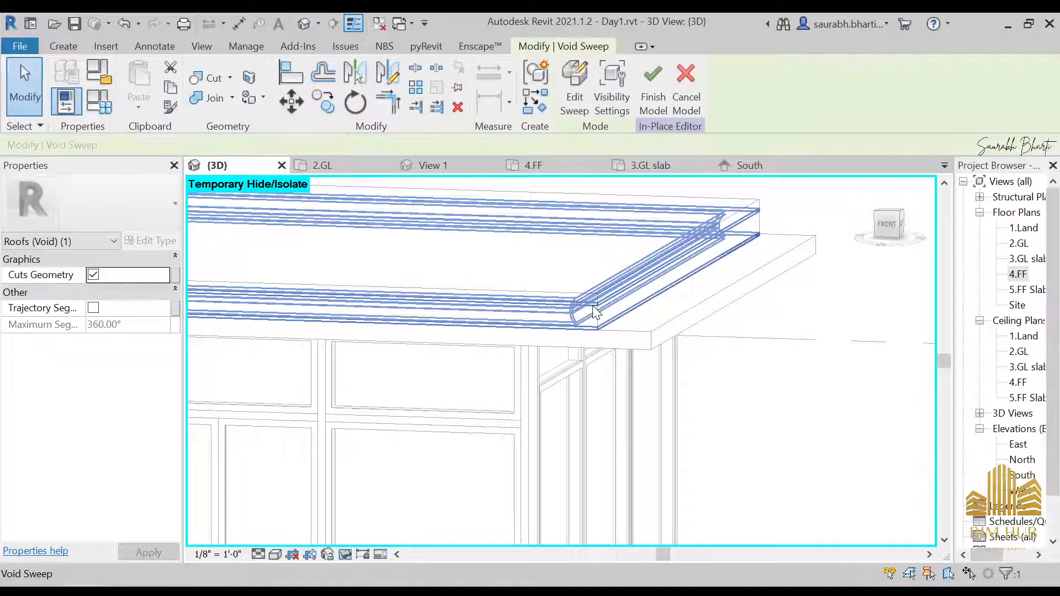
{"action": "left_click", "coordinate": [578, 88]}
Step: Switch to the front view and open the void sweep's profile for editing
{"action": "middle_click_drag", "start_coordinate": [585, 331], "coordinate": [701, 282], "text": "shift"}
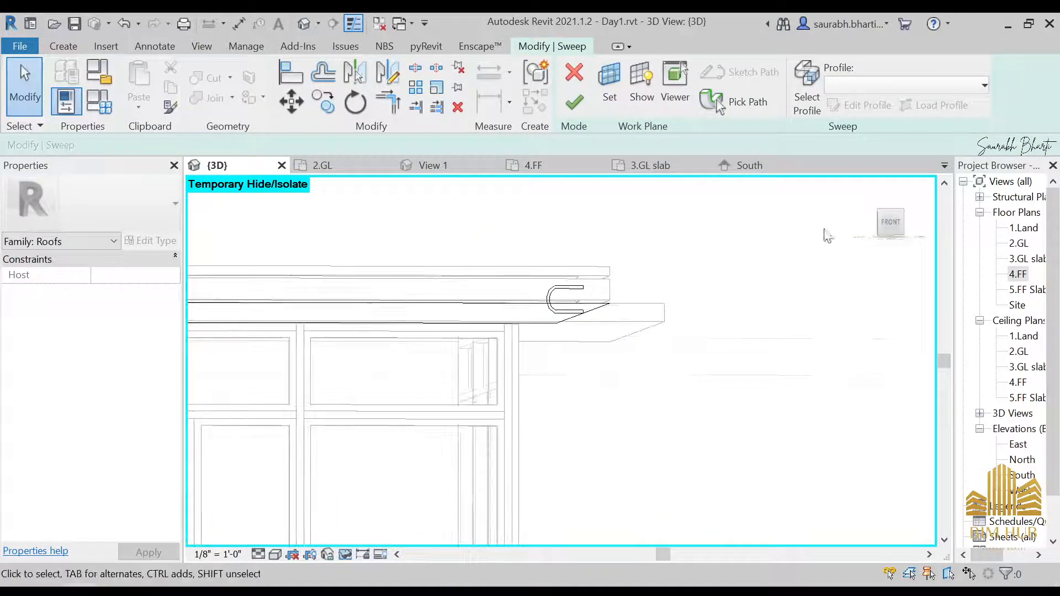
{"action": "left_click", "coordinate": [889, 223]}
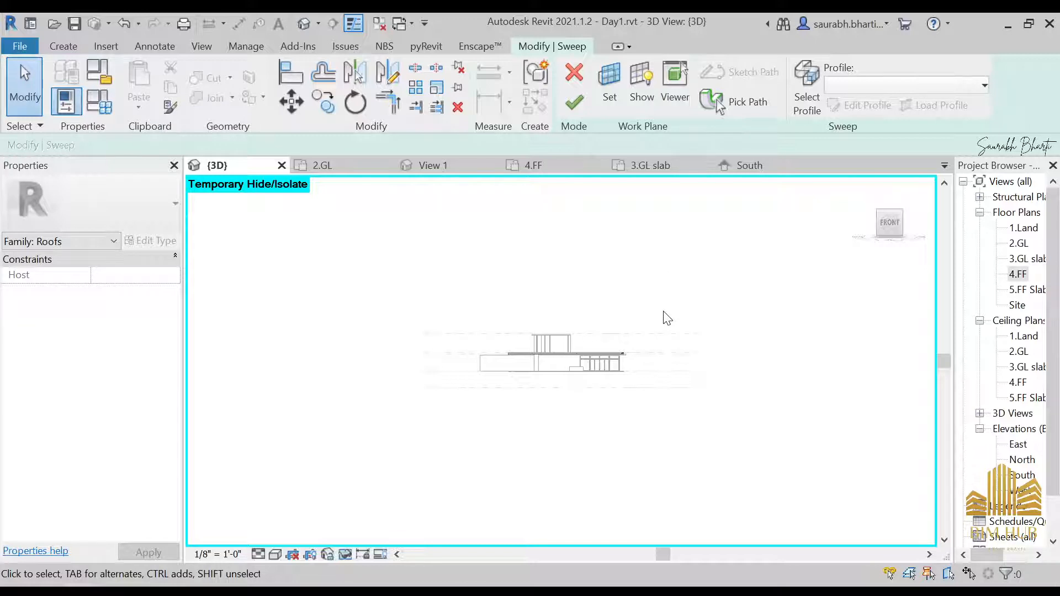
{"action": "scroll", "coordinate": [630, 332], "scroll_direction": "up", "scroll_amount": 10}
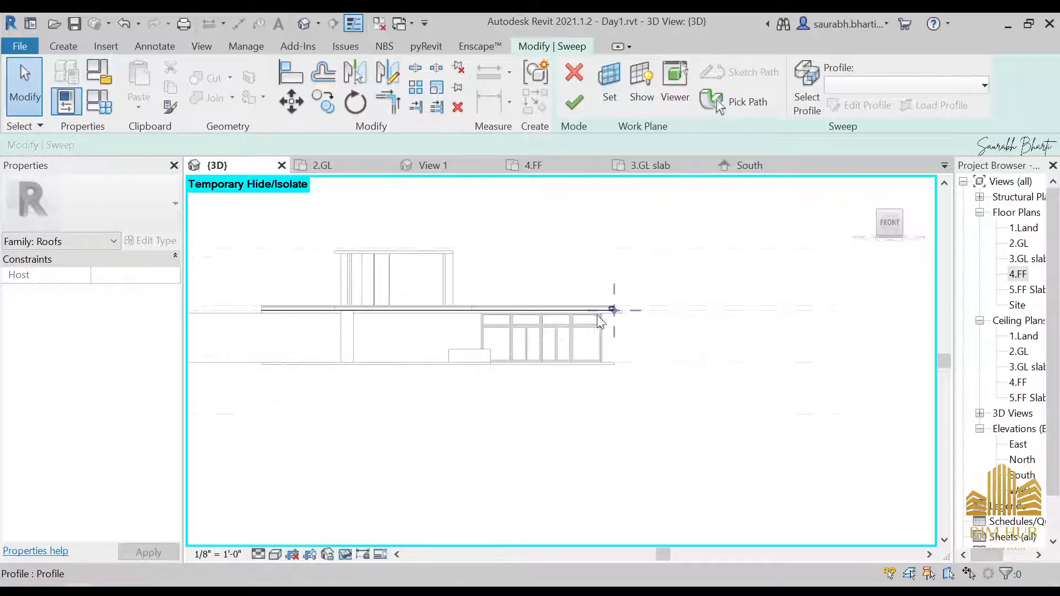
{"action": "scroll", "coordinate": [624, 321], "scroll_direction": "up", "scroll_amount": 5}
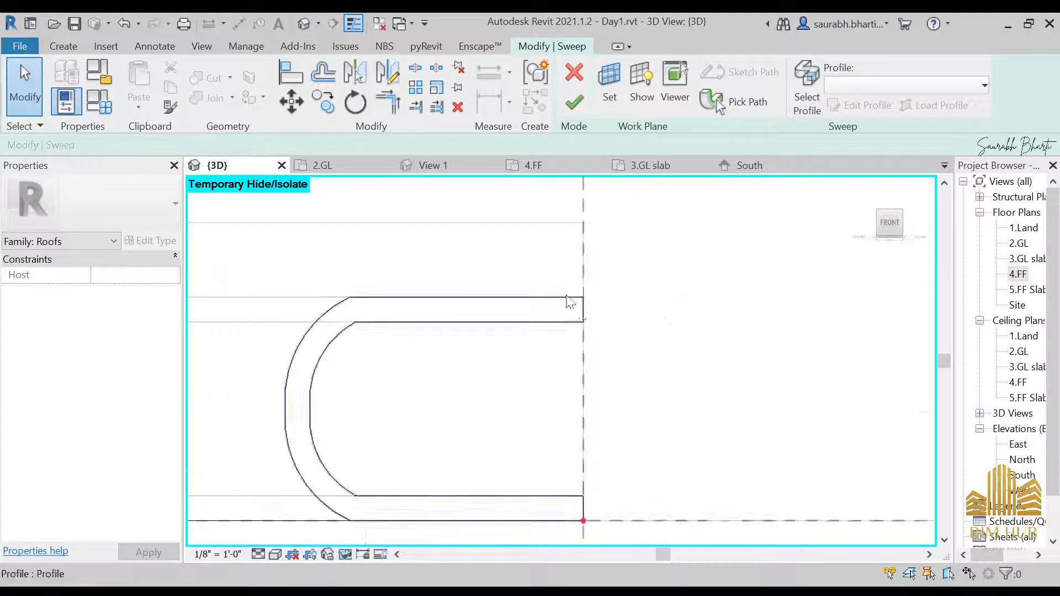
{"action": "left_click", "coordinate": [575, 299]}
{"action": "left_click", "coordinate": [480, 328]}
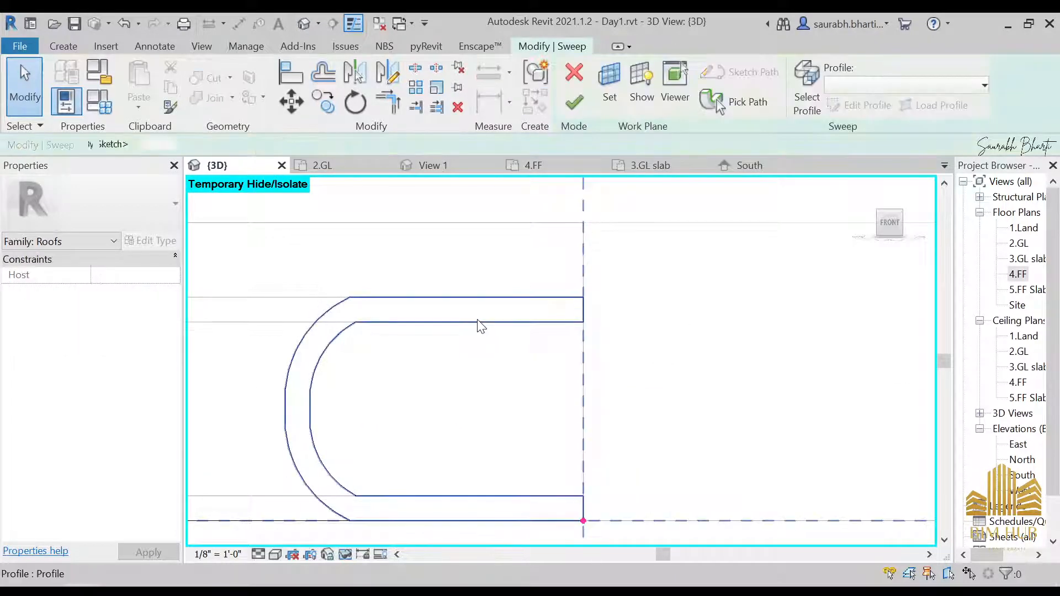
{"action": "left_click", "coordinate": [477, 322]}
{"action": "left_click", "coordinate": [484, 331]}
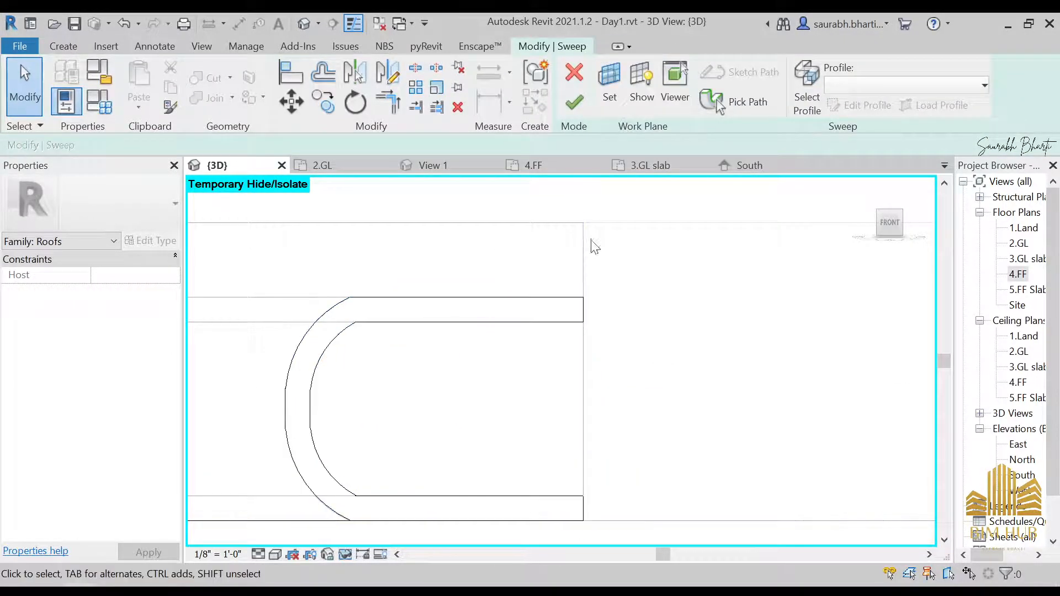
{"action": "left_click", "coordinate": [463, 322]}
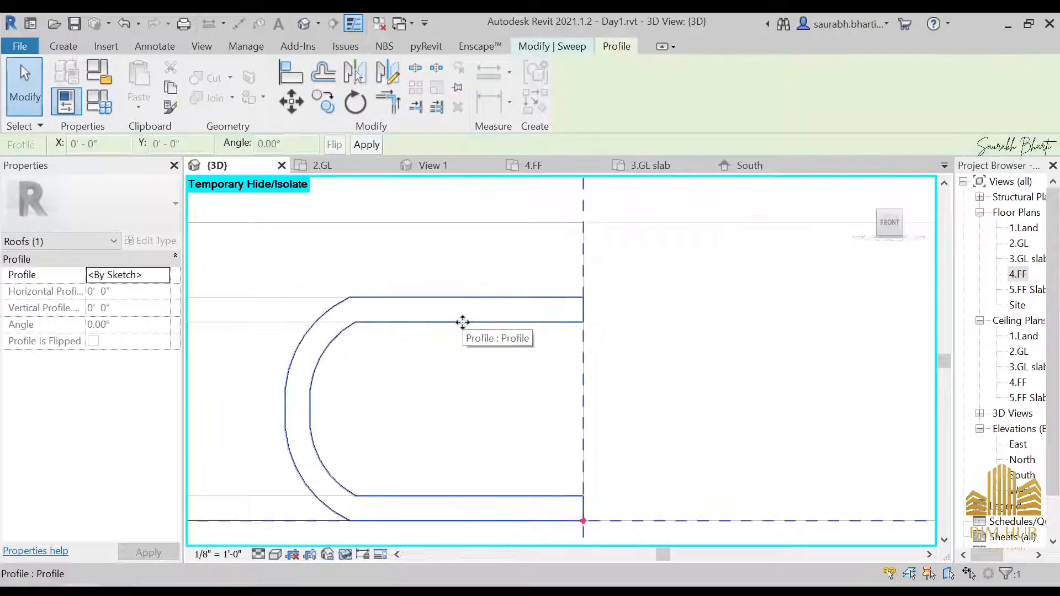
{"action": "left_click", "coordinate": [62, 47]}
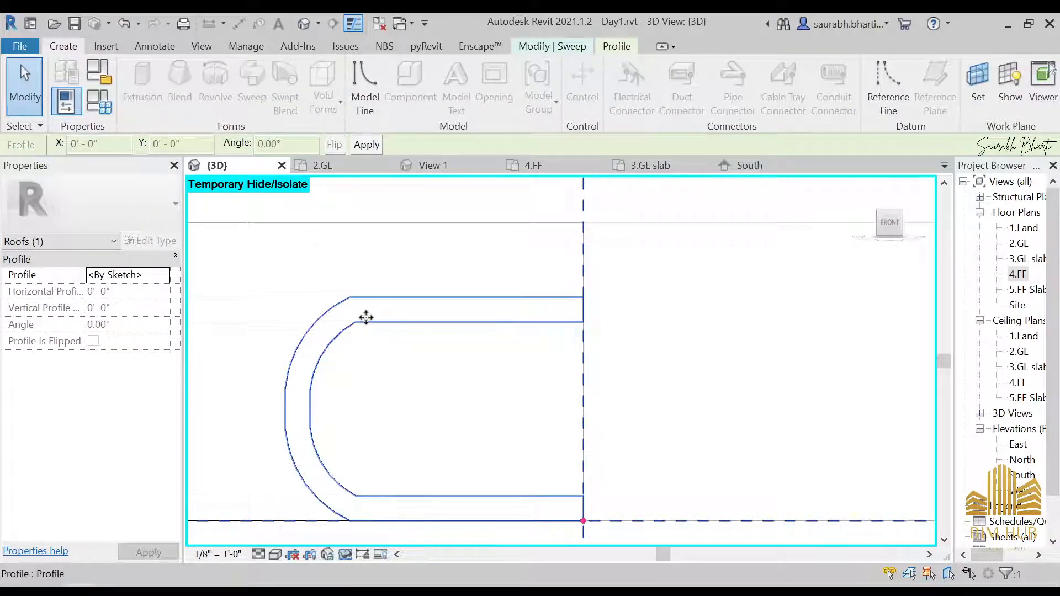
{"action": "left_click", "coordinate": [574, 48]}
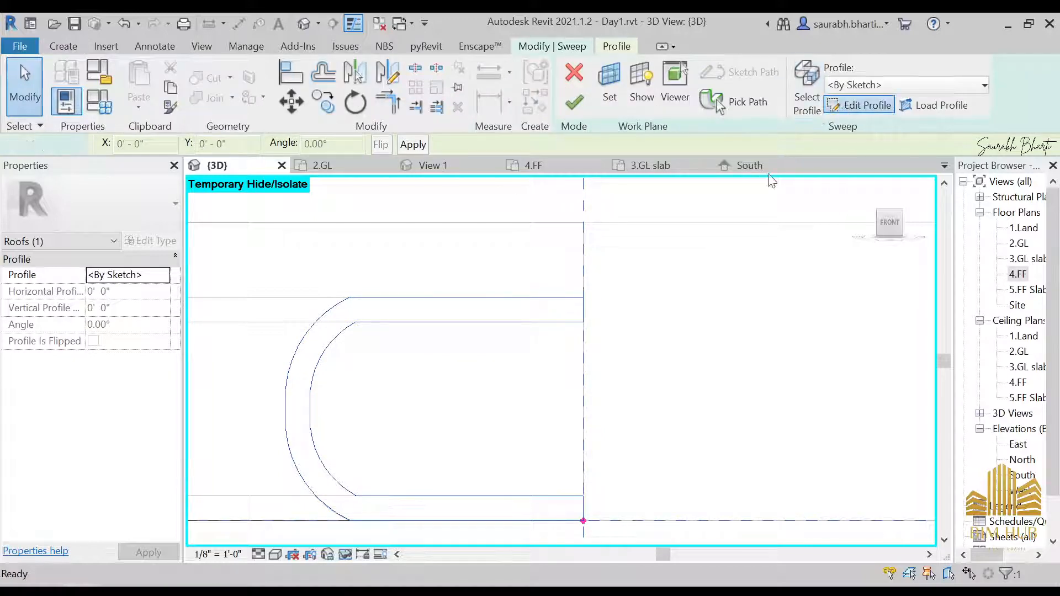
{"action": "left_click", "coordinate": [864, 105]}
Step: Drag the upper outer arc segment onto the vertical reference plane, unjoining the profile elements
{"action": "left_click", "coordinate": [596, 307]}
{"action": "left_click_drag", "start_coordinate": [596, 308], "coordinate": [720, 323]}
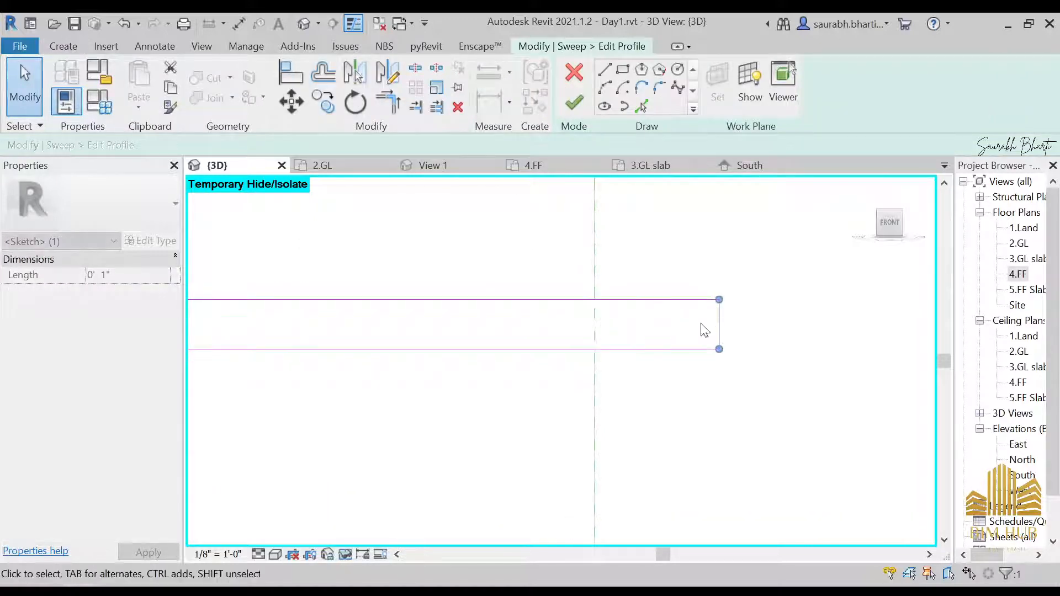
{"action": "scroll", "coordinate": [635, 400], "scroll_direction": "down", "scroll_amount": 2}
{"action": "middle_click_drag", "start_coordinate": [633, 404], "coordinate": [603, 181]}
{"action": "mouse_move", "coordinate": [582, 375]}
{"action": "left_mouse_down"}
{"action": "mouse_move", "coordinate": [712, 377]}
{"action": "mouse_move", "coordinate": [671, 368]}
{"action": "left_mouse_up"}
{"action": "scroll", "coordinate": [712, 377], "scroll_direction": "down", "scroll_amount": 3}
{"action": "scroll", "coordinate": [708, 358], "scroll_direction": "up", "scroll_amount": 6}
{"action": "scroll", "coordinate": [672, 356], "scroll_direction": "down", "scroll_amount": 5}
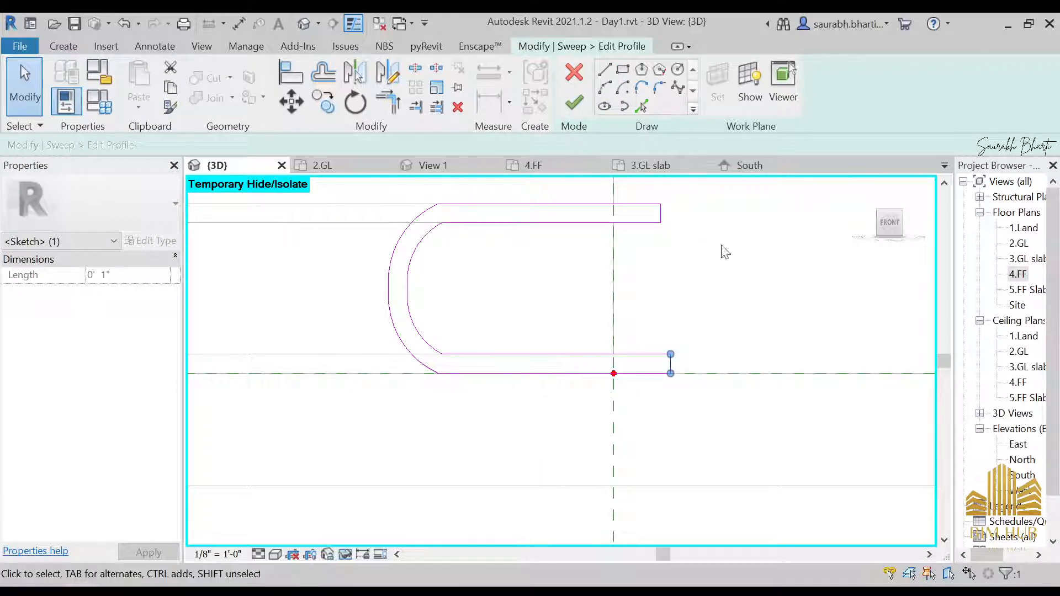
{"action": "left_click", "coordinate": [414, 271]}
{"action": "left_click", "coordinate": [438, 265]}
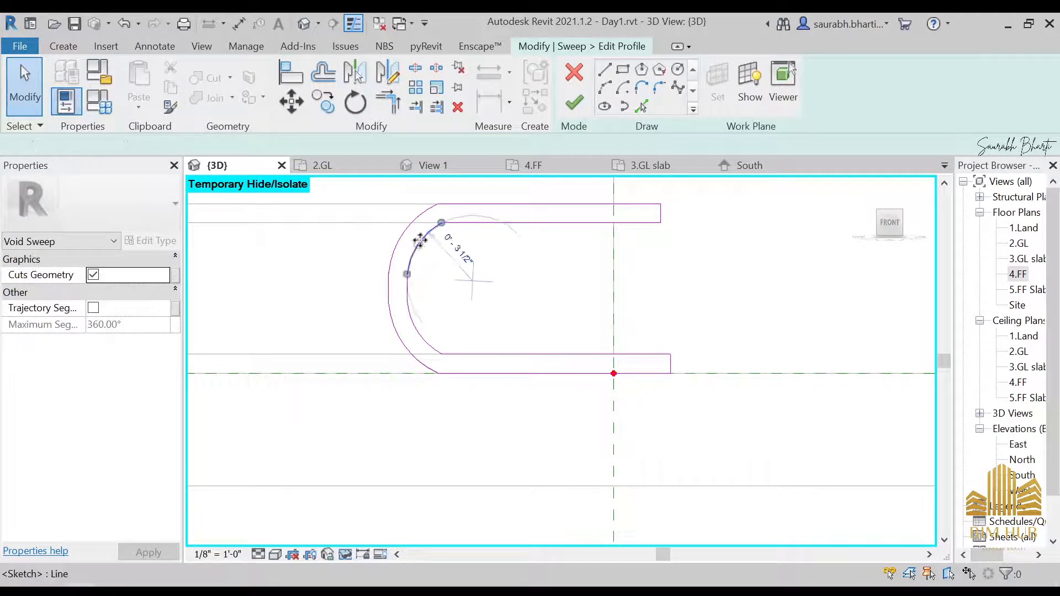
{"action": "left_click_drag", "start_coordinate": [418, 244], "coordinate": [604, 272]}
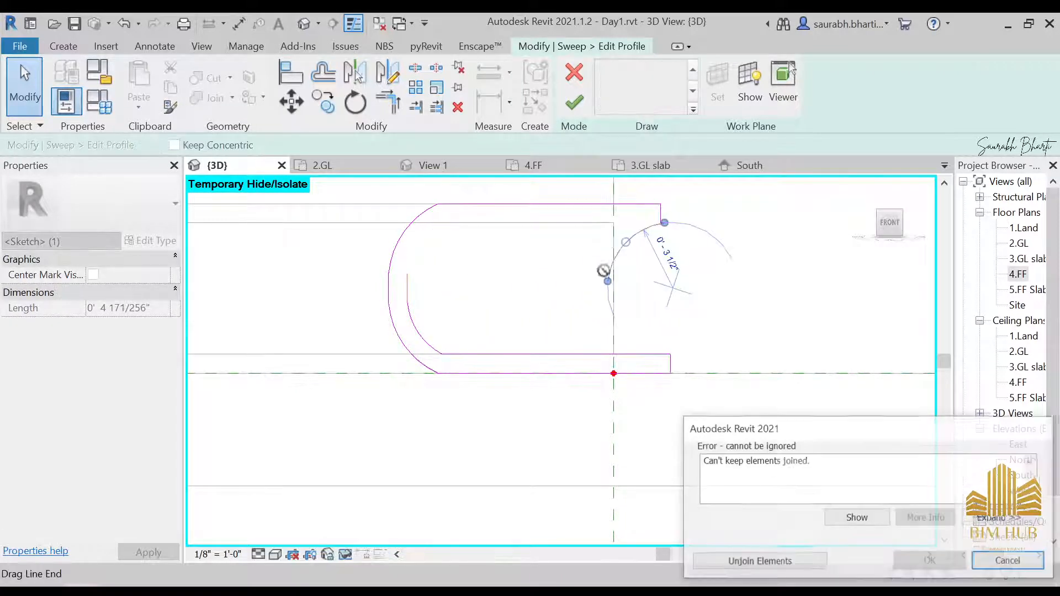
{"action": "left_click", "coordinate": [800, 561]}
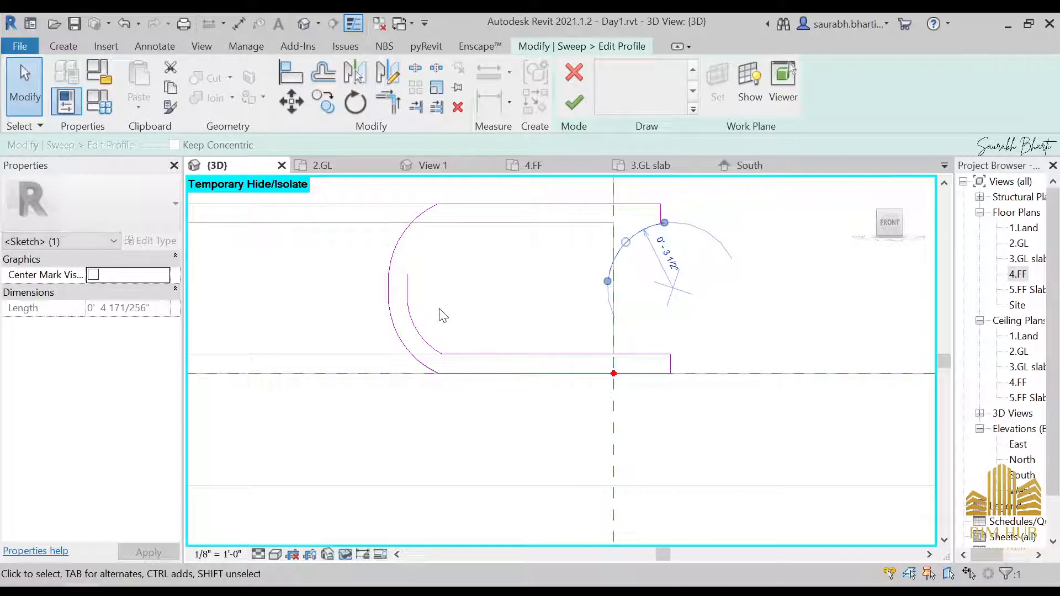
Step: Try to drag the profile's inner arc segments onto the vertical reference plane
{"action": "left_click", "coordinate": [415, 315]}
{"action": "left_click", "coordinate": [407, 295]}
{"action": "mouse_move", "coordinate": [409, 303]}
{"action": "left_mouse_down"}
{"action": "mouse_move", "coordinate": [611, 301]}
{"action": "mouse_move", "coordinate": [609, 284]}
{"action": "left_mouse_up"}
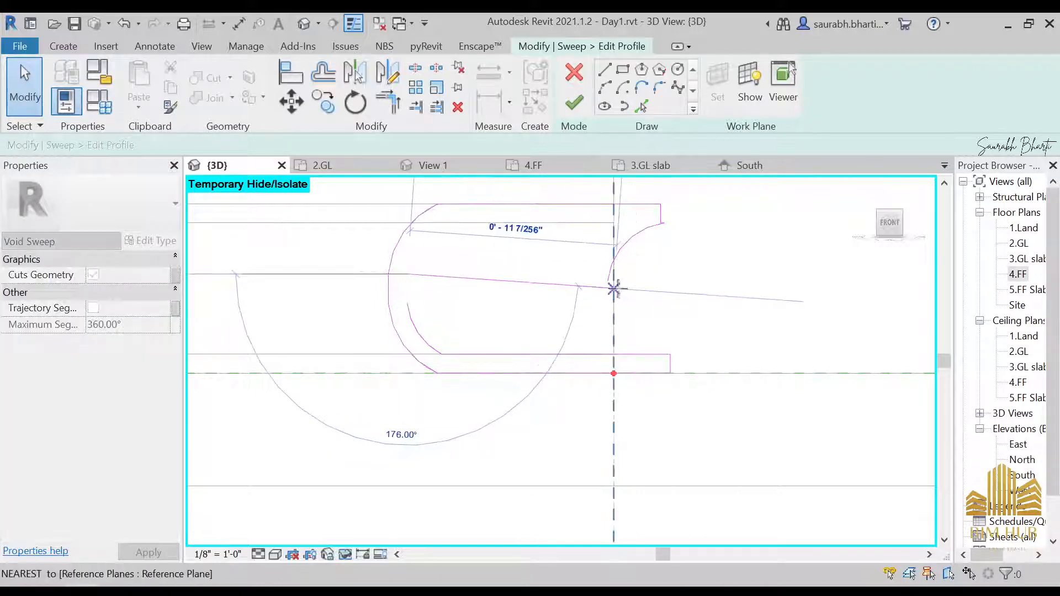
{"action": "key", "text": "ctrl+z"}
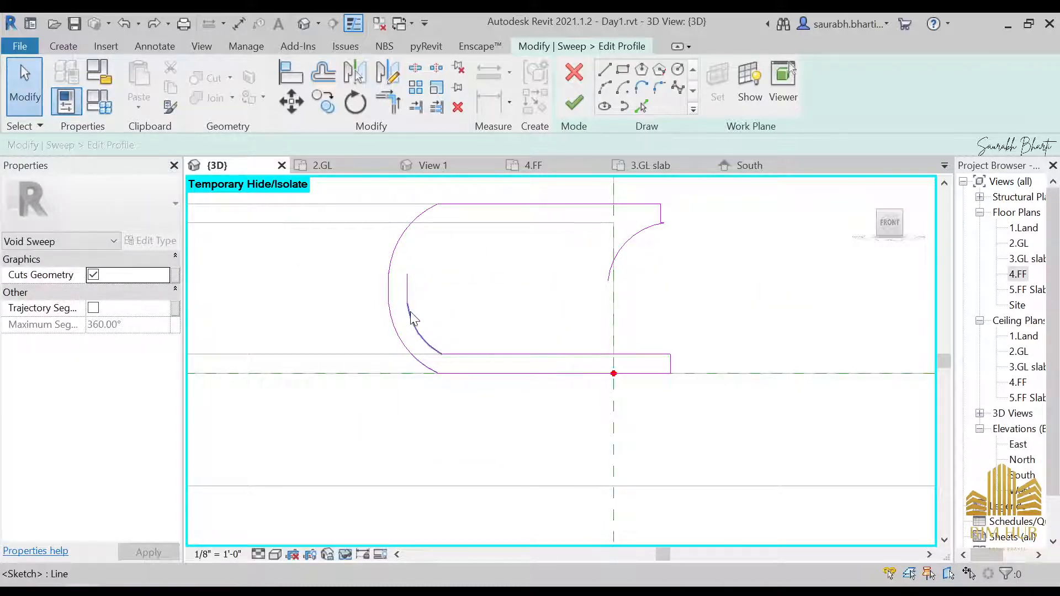
{"action": "left_click", "coordinate": [411, 314]}
{"action": "left_click_drag", "start_coordinate": [418, 331], "coordinate": [570, 334]}
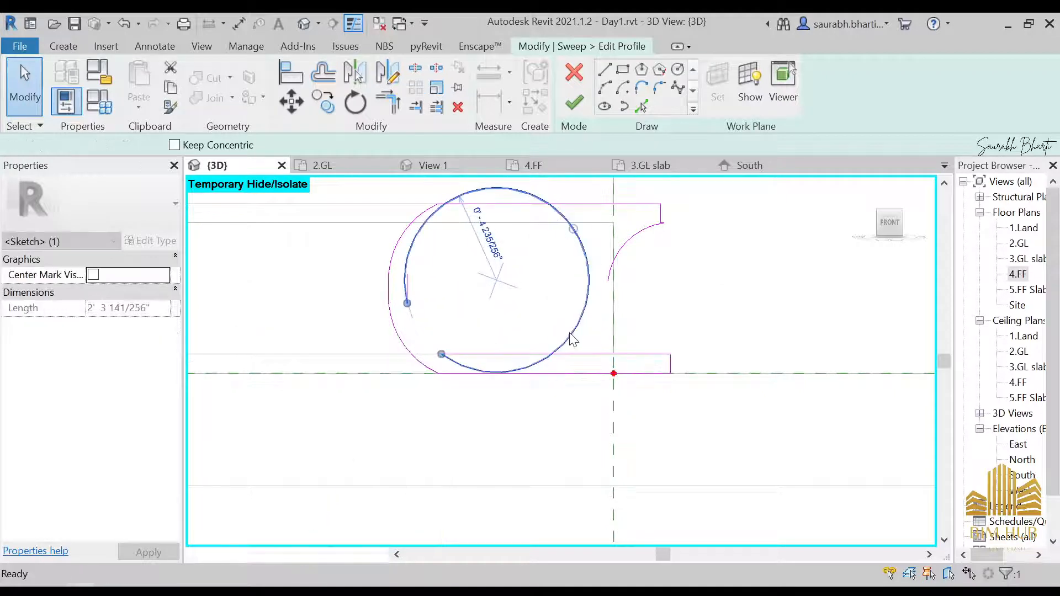
{"action": "key", "text": "ctrl+z"}
Step: Move the lower inner arc onto the vertical reference plane and adjust its ends to meet the lower ledge
{"action": "left_click", "coordinate": [425, 340]}
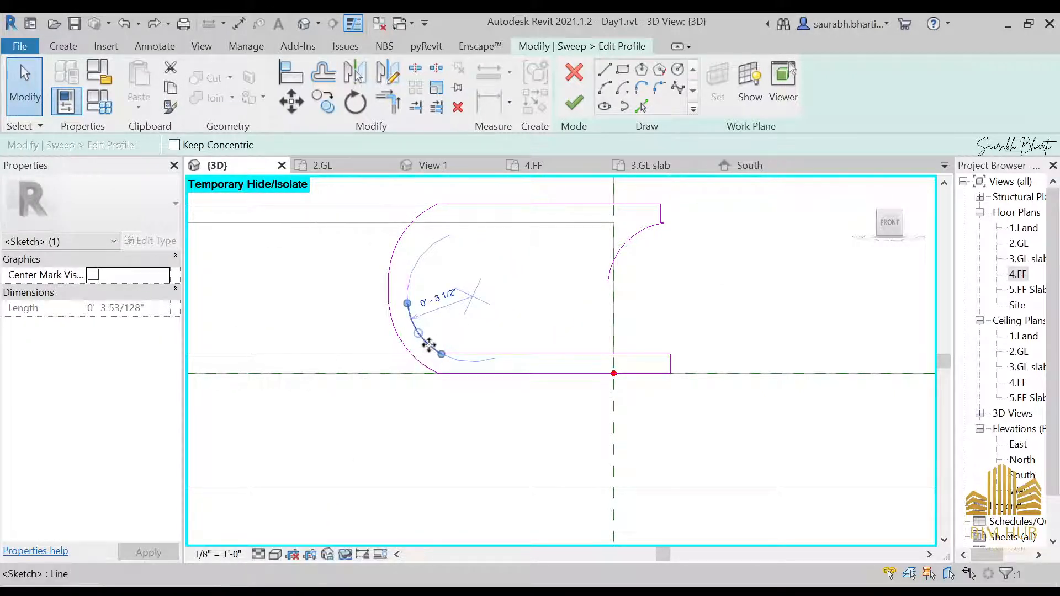
{"action": "mouse_move", "coordinate": [429, 345]}
{"action": "left_mouse_down"}
{"action": "mouse_move", "coordinate": [613, 352]}
{"action": "mouse_move", "coordinate": [629, 339]}
{"action": "left_mouse_up"}
{"action": "left_click", "coordinate": [753, 558]}
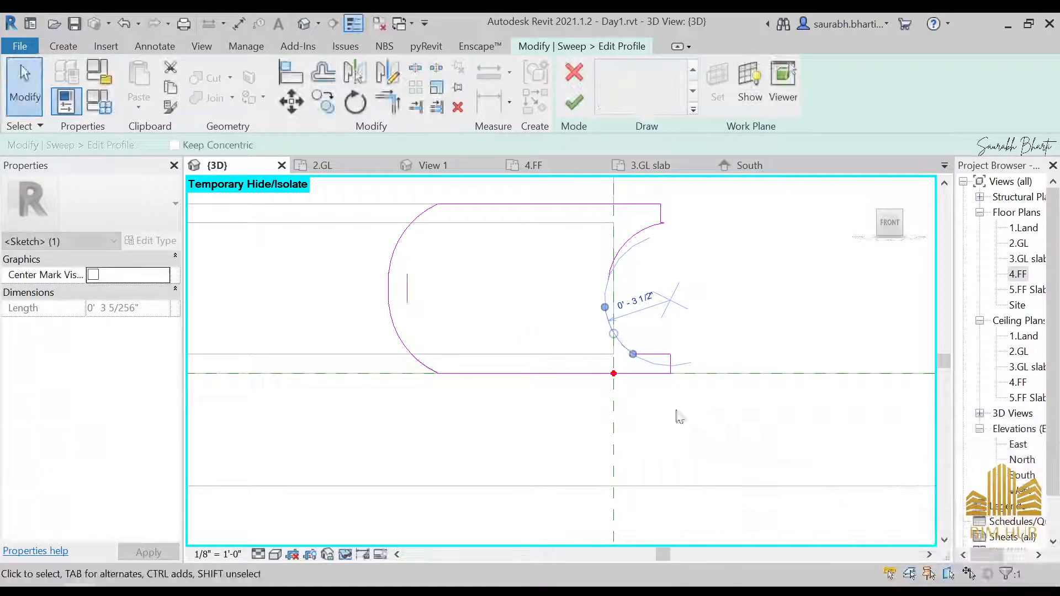
{"action": "left_click", "coordinate": [677, 411]}
{"action": "left_click", "coordinate": [619, 330]}
{"action": "scroll", "coordinate": [598, 343], "scroll_direction": "up", "scroll_amount": 3}
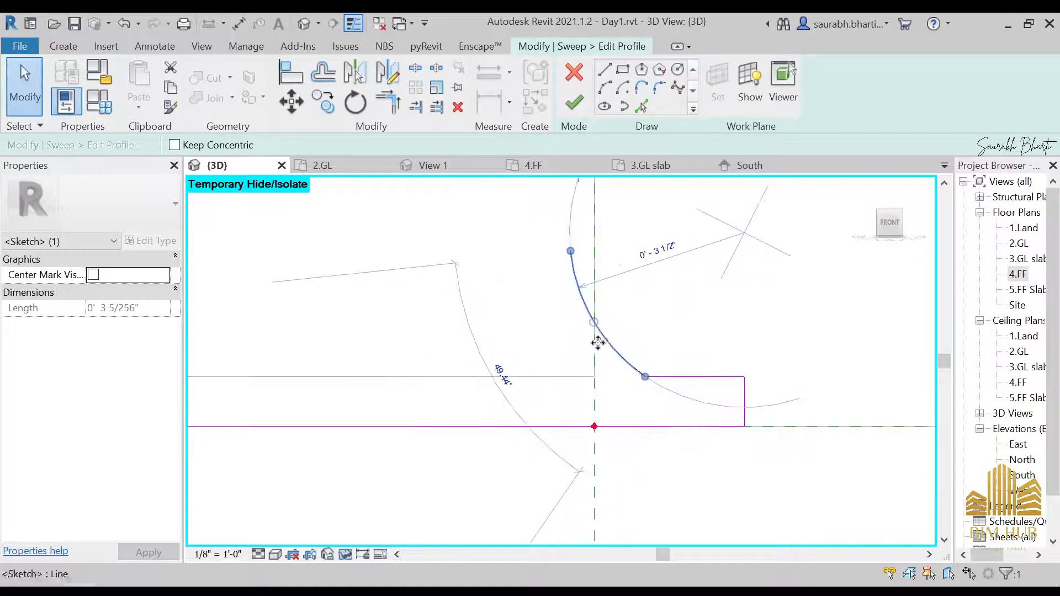
{"action": "left_click_drag", "start_coordinate": [607, 340], "coordinate": [636, 343]}
{"action": "middle_click_drag", "start_coordinate": [701, 263], "coordinate": [650, 379]}
{"action": "left_click", "coordinate": [556, 221]}
{"action": "mouse_move", "coordinate": [558, 220]}
{"action": "left_mouse_down"}
{"action": "mouse_move", "coordinate": [584, 222]}
{"action": "mouse_move", "coordinate": [575, 219]}
{"action": "left_mouse_up"}
{"action": "left_click", "coordinate": [624, 343]}
{"action": "scroll", "coordinate": [607, 359], "scroll_direction": "down", "scroll_amount": 3}
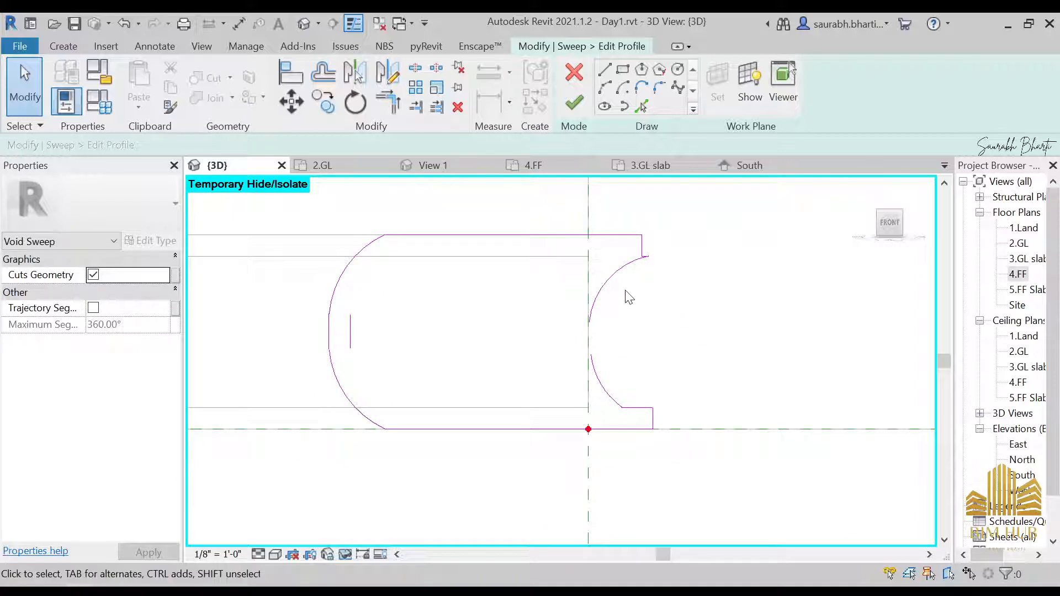
Step: Delete the upper inner arc and mirror the lower arc about the short vertical line to recreate it above
{"action": "left_click", "coordinate": [630, 269]}
{"action": "key", "text": "Delete"}
{"action": "left_click", "coordinate": [599, 394]}
{"action": "left_click", "coordinate": [388, 72]}
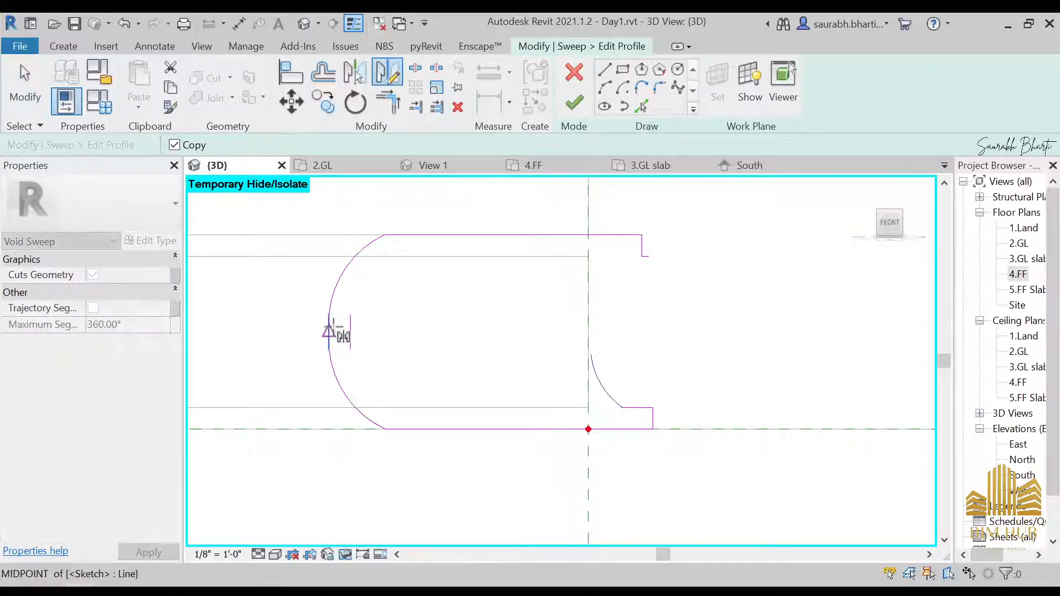
{"action": "left_click", "coordinate": [268, 331]}
{"action": "left_click", "coordinate": [546, 259]}
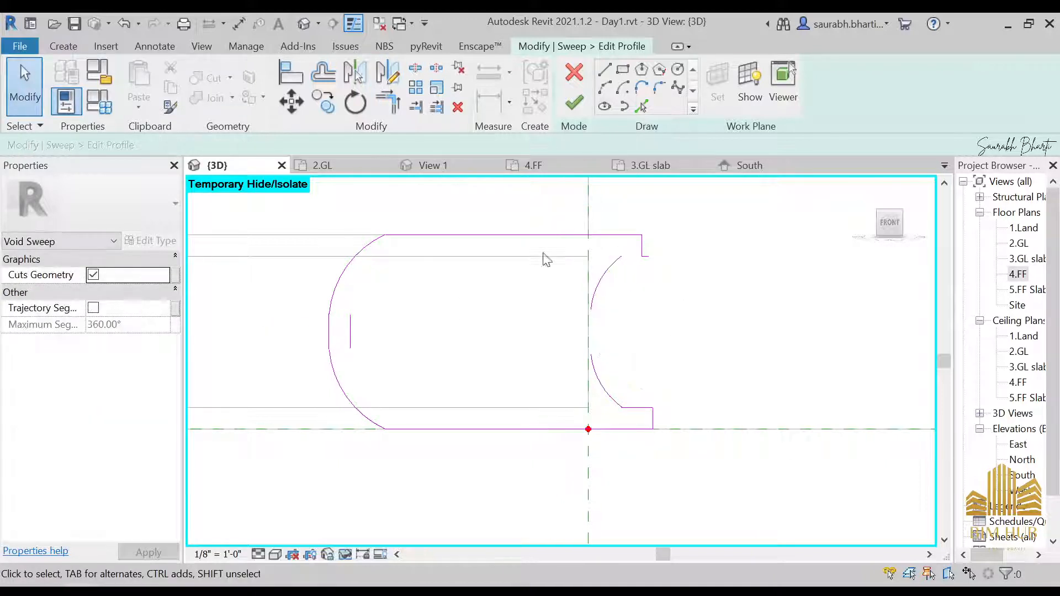
Step: Delete the short lines at the upper ledge and mirror the lower ledge lines about the horizontal axis to replace them
{"action": "left_click", "coordinate": [643, 259]}
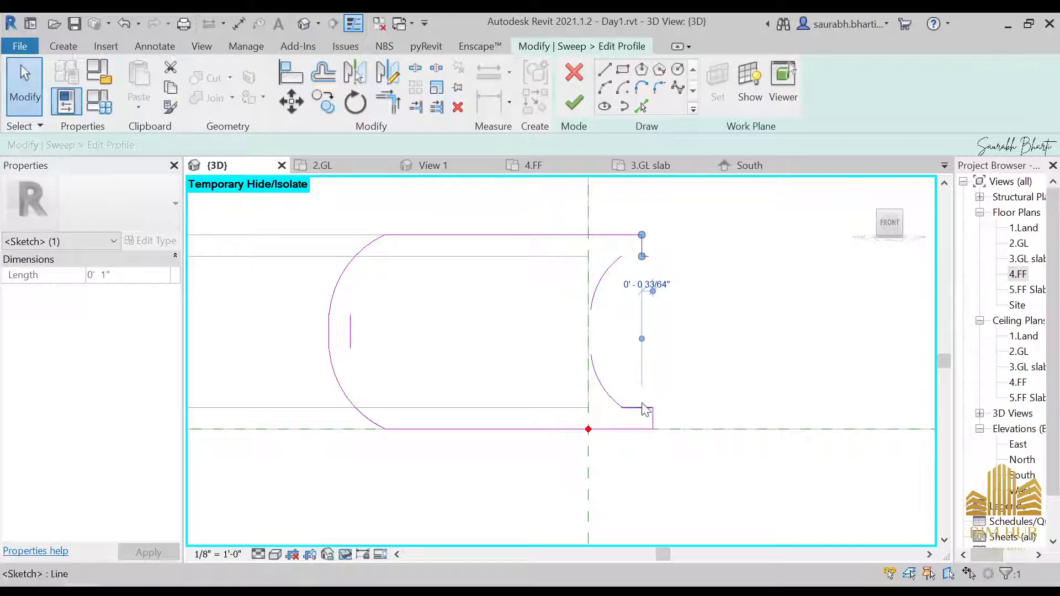
{"action": "key", "text": "Delete"}
{"action": "left_click", "coordinate": [646, 255]}
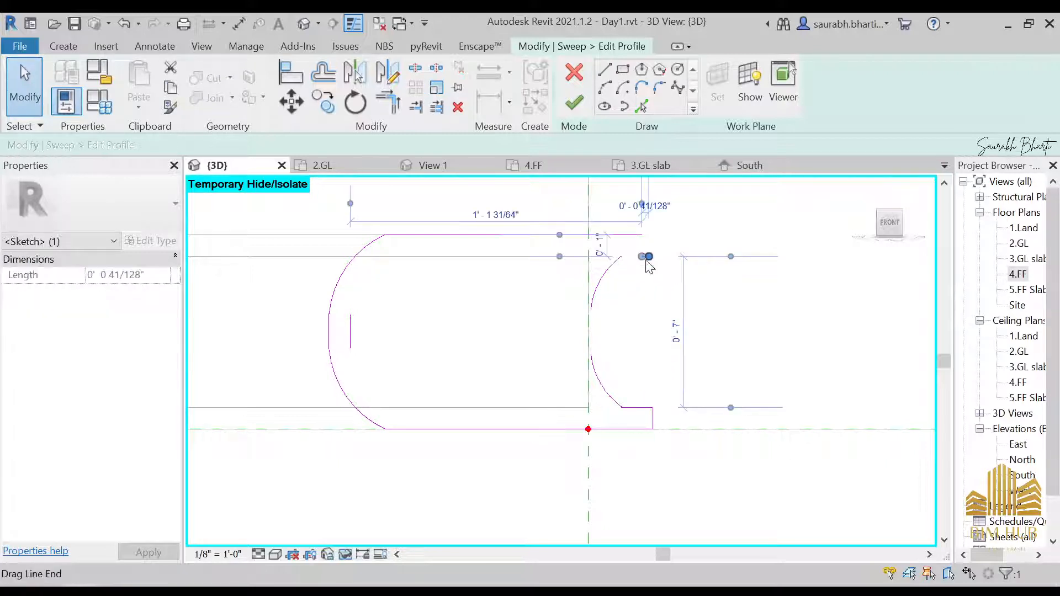
{"action": "key", "text": "Delete"}
{"action": "left_click", "coordinate": [605, 70]}
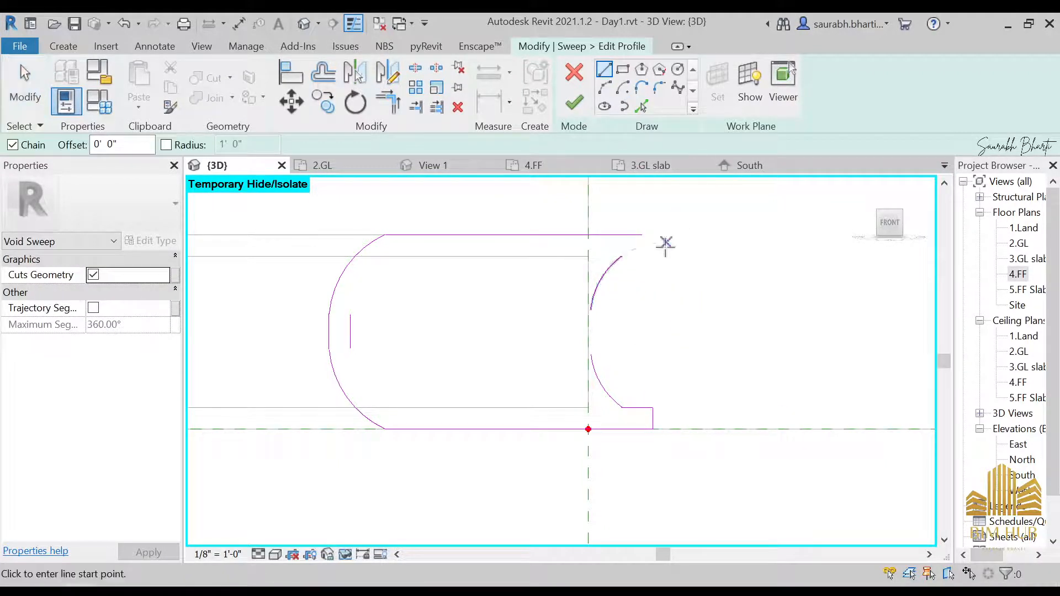
{"action": "key", "text": "Escape"}
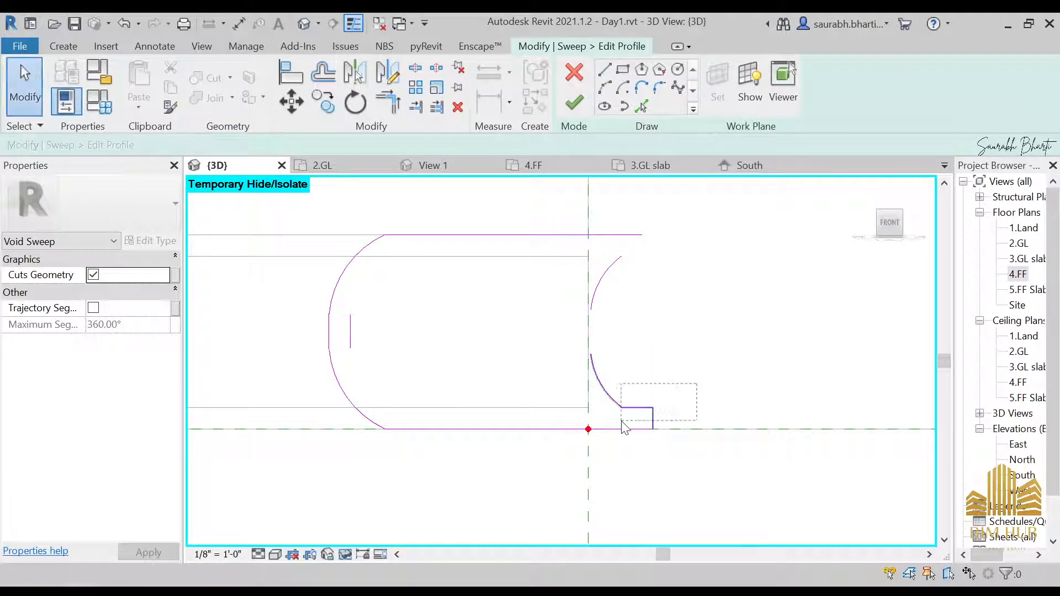
{"action": "left_click_drag", "start_coordinate": [614, 419], "coordinate": [614, 421]}
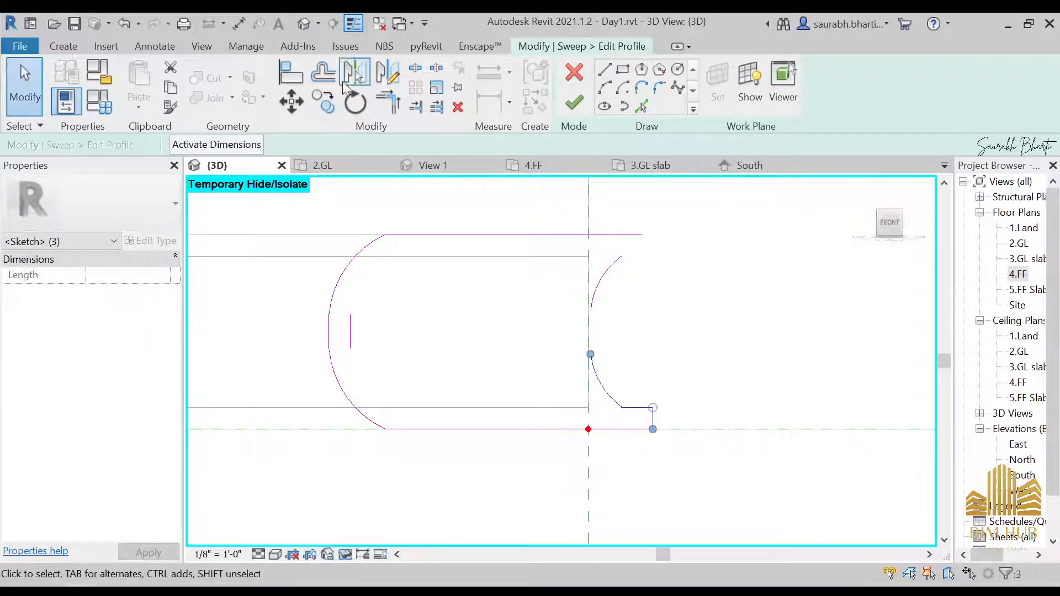
{"action": "left_click", "coordinate": [389, 73]}
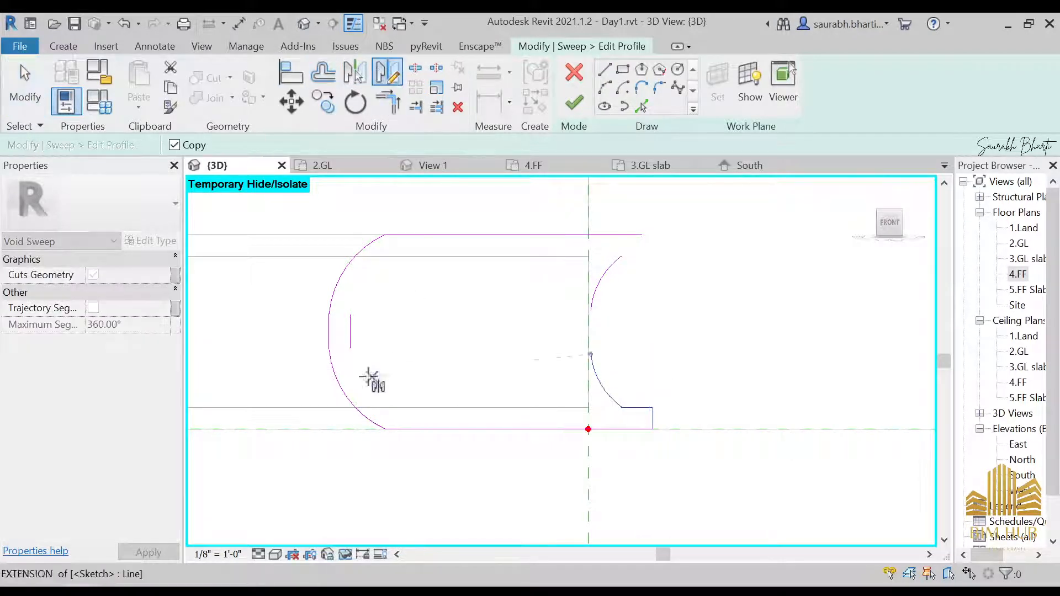
{"action": "left_click", "coordinate": [486, 331]}
{"action": "key", "text": "Escape"}
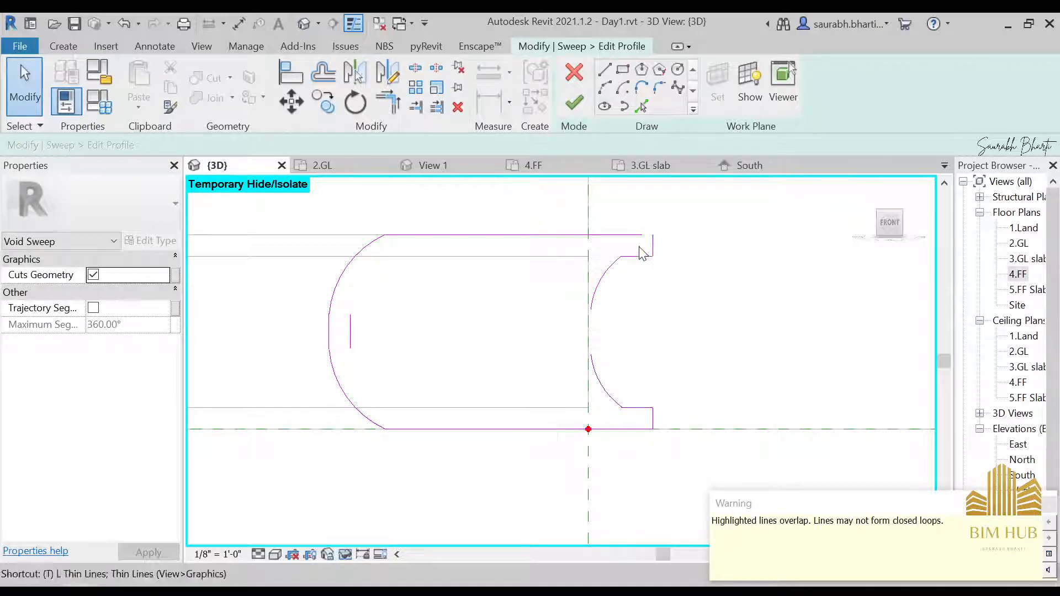
{"action": "key", "text": "t"}
{"action": "key", "text": "r"}
{"action": "key", "text": "Escape"}
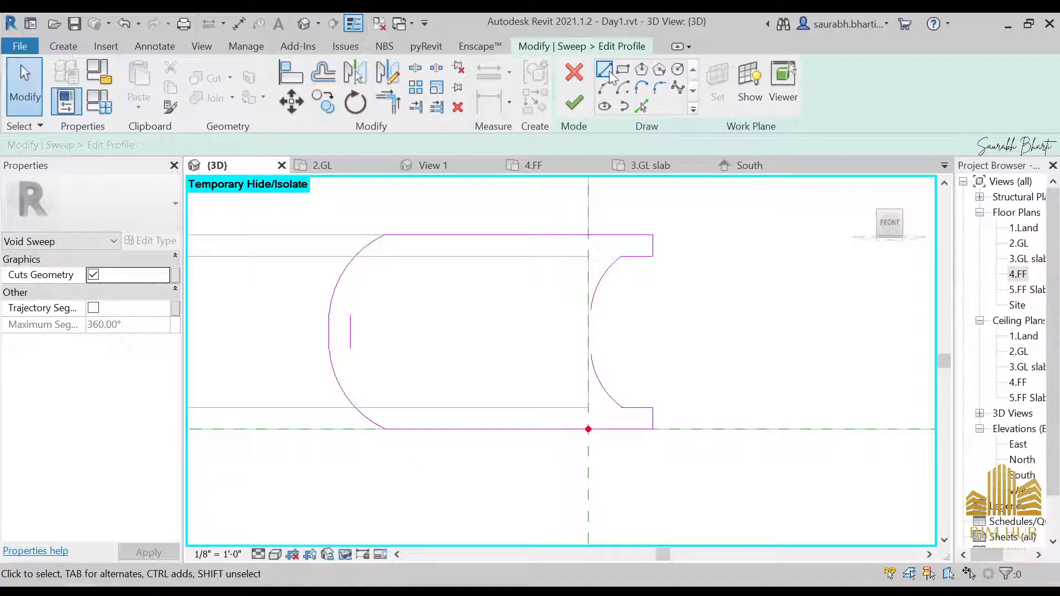
{"action": "key", "text": "l"}
{"action": "key", "text": "i"}
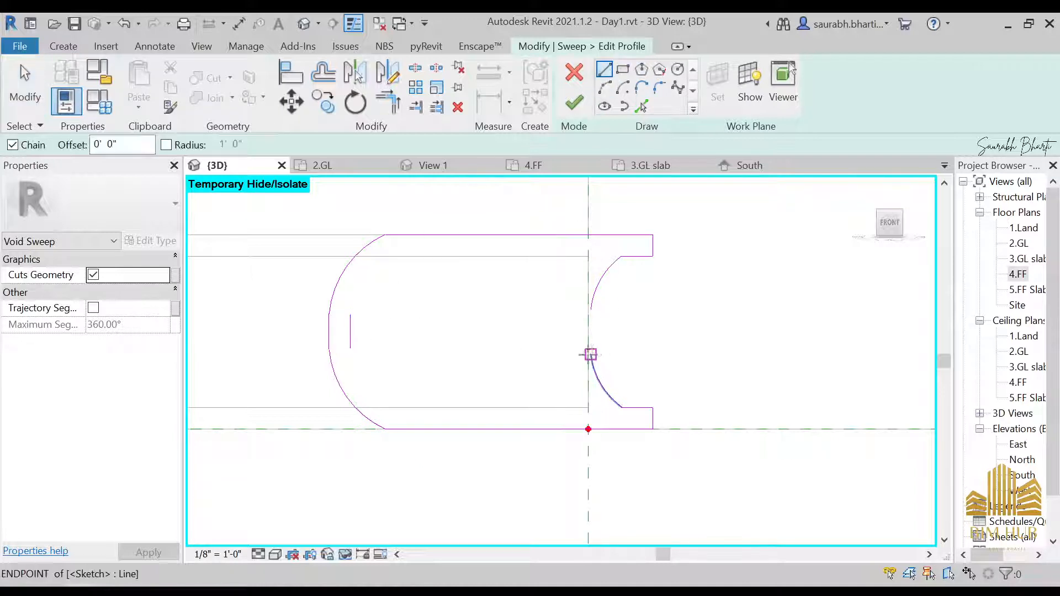
{"action": "left_click", "coordinate": [590, 354]}
{"action": "key", "text": "Escape"}
{"action": "key", "text": "Escape"}
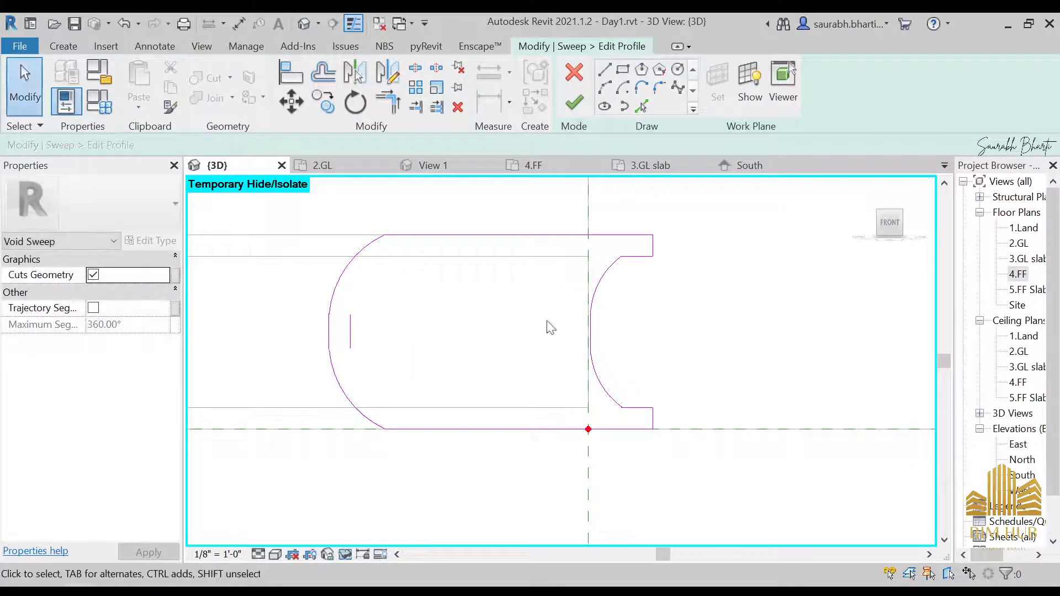
Step: Delete the stray short vertical line inside the profile and try to finish the profile
{"action": "left_click", "coordinate": [350, 335]}
{"action": "key", "text": "Delete"}
{"action": "left_click", "coordinate": [574, 104]}
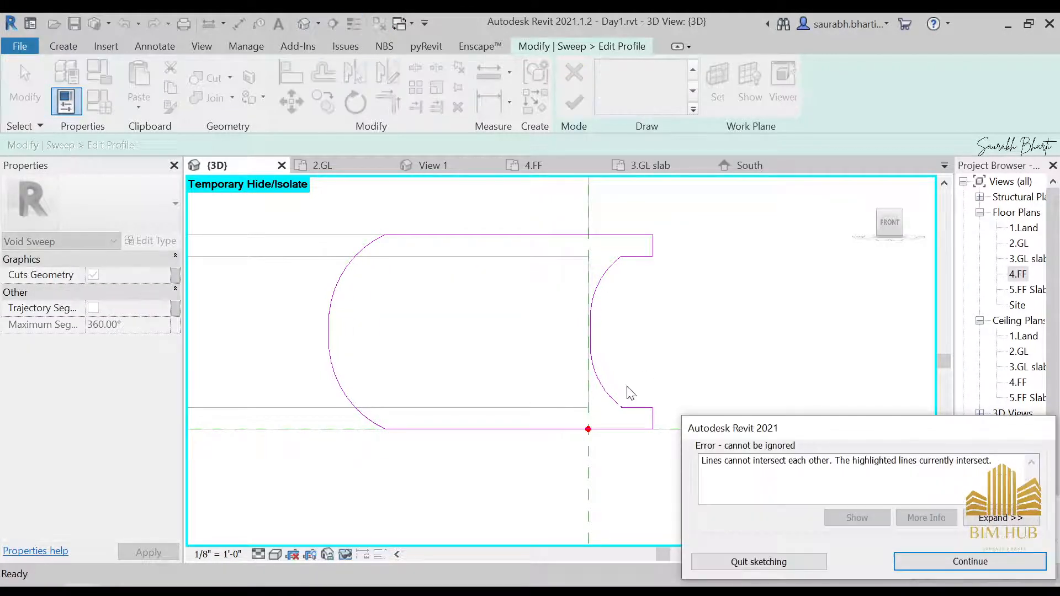
{"action": "left_click", "coordinate": [939, 563]}
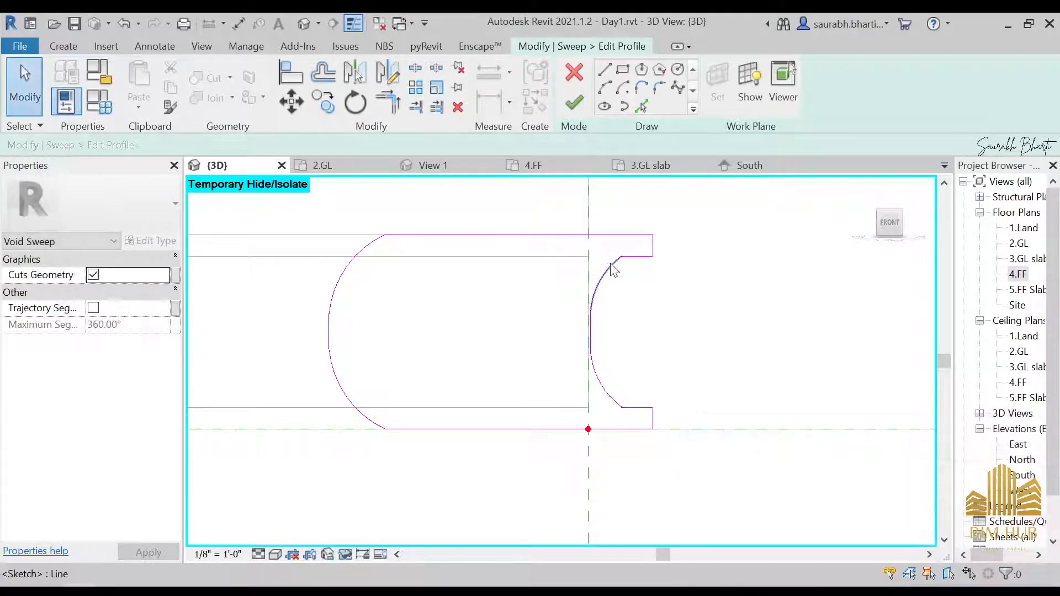
Step: Trim the inner arcs where they meet at the reference plane and try to finish the profile again
{"action": "left_click", "coordinate": [608, 269]}
{"action": "left_click", "coordinate": [639, 300]}
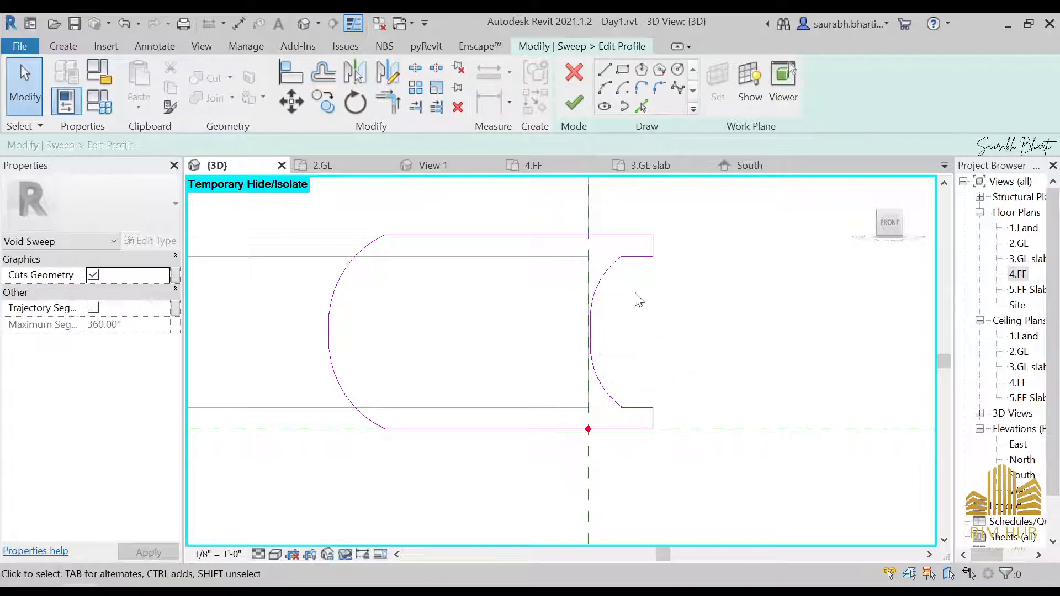
{"action": "key", "text": "t"}
{"action": "key", "text": "r"}
{"action": "left_click", "coordinate": [629, 271]}
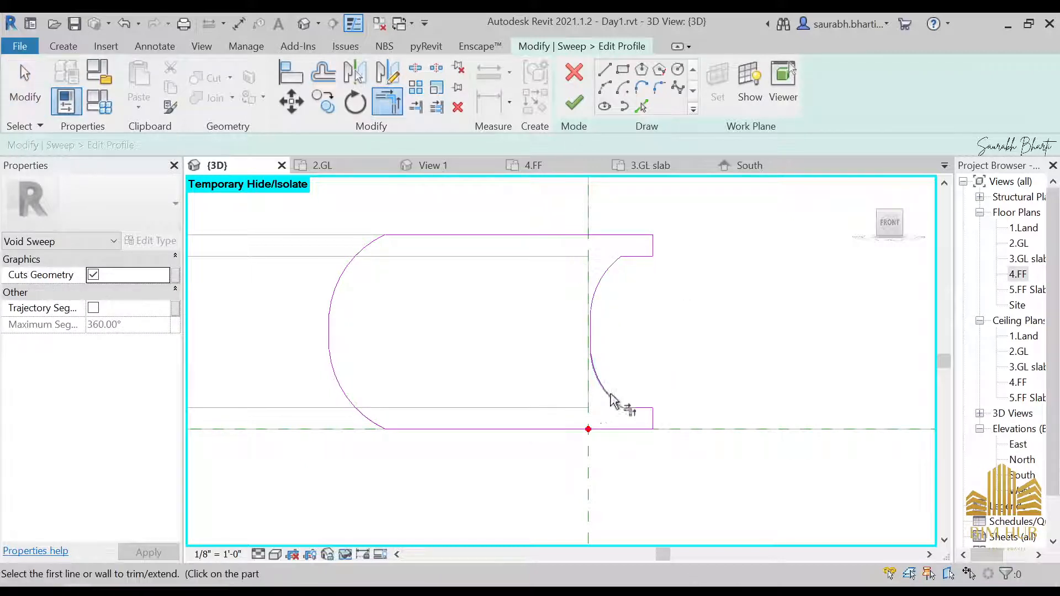
{"action": "left_click", "coordinate": [590, 340]}
{"action": "left_click", "coordinate": [600, 288]}
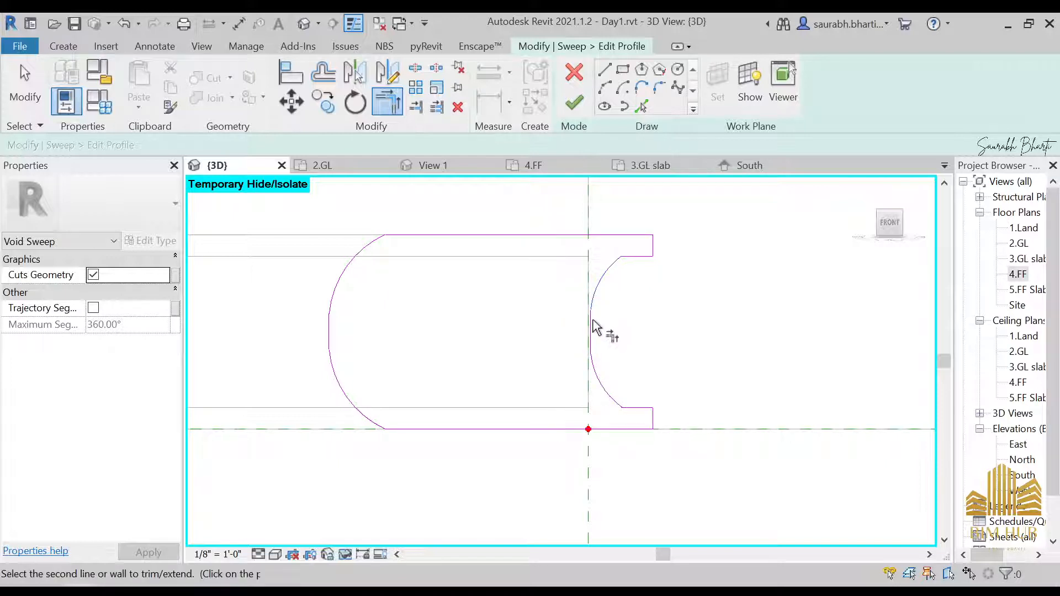
{"action": "left_click", "coordinate": [593, 321]}
{"action": "left_click", "coordinate": [576, 103]}
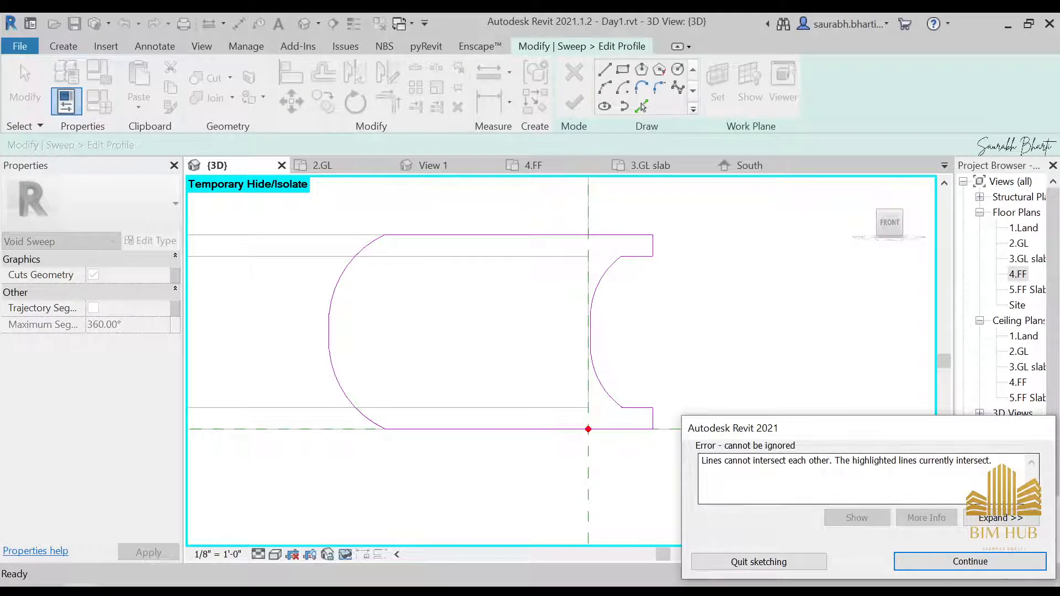
{"action": "key", "text": "Return"}
{"action": "key", "text": "Escape"}
Step: Select and delete the inner arcs on the right side of the profile
{"action": "left_click_drag", "start_coordinate": [580, 252], "coordinate": [626, 333]}
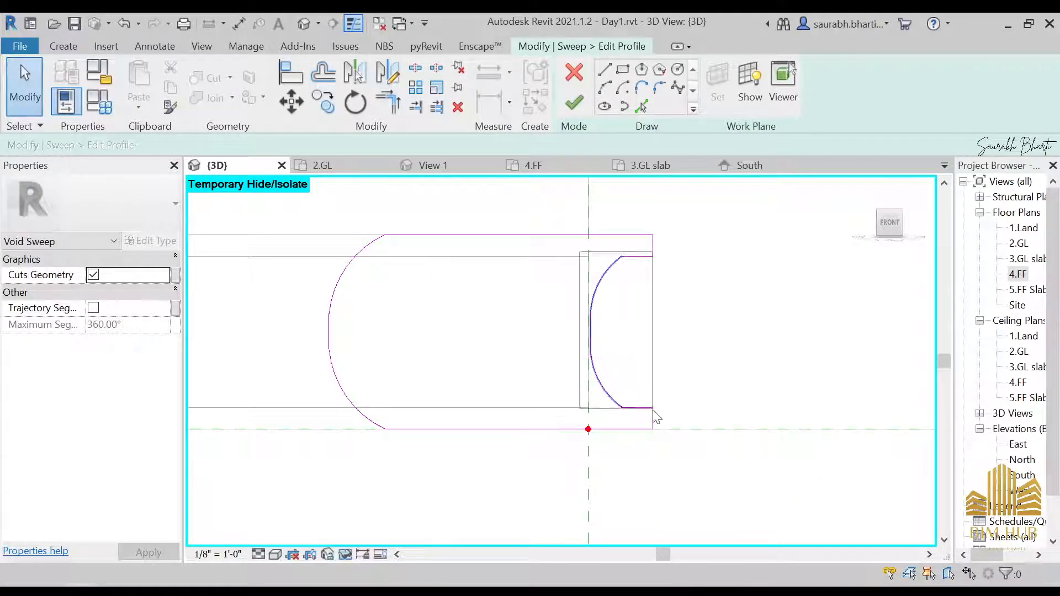
{"action": "left_click_drag", "start_coordinate": [624, 419], "coordinate": [629, 421]}
{"action": "key", "text": "Delete"}
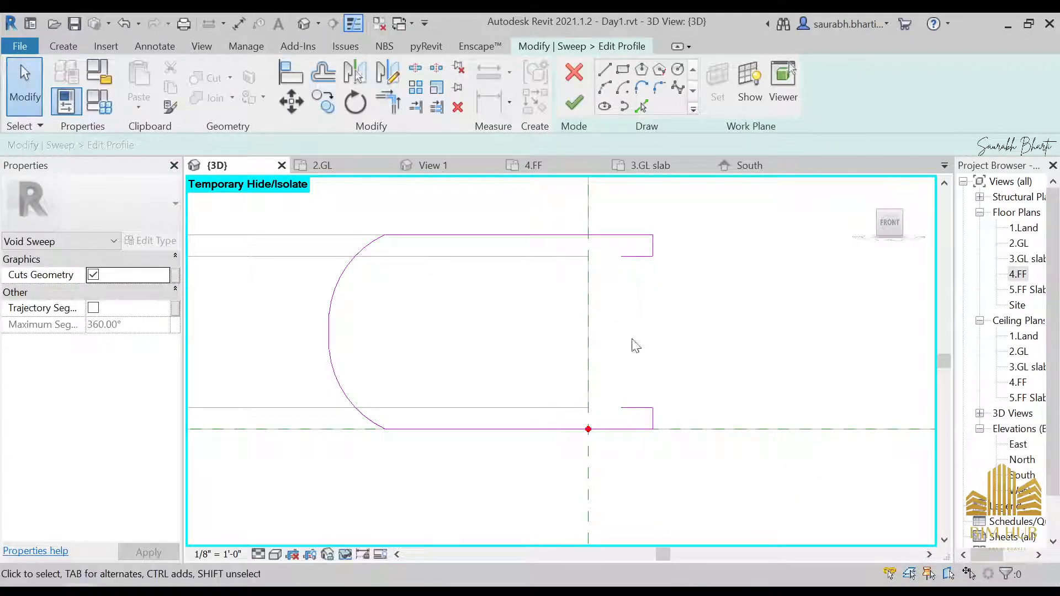
Step: Draw a single arc from the upper ledge corner to the lower ledge corner, curving toward the reference plane
{"action": "left_click", "coordinate": [605, 87]}
{"action": "left_click", "coordinate": [622, 256]}
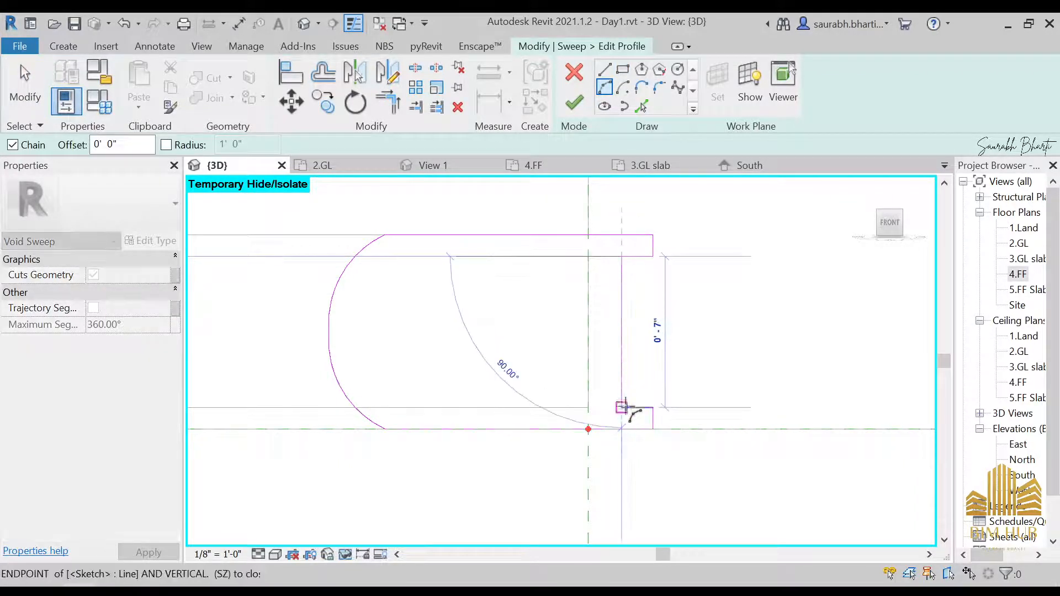
{"action": "left_click", "coordinate": [622, 407]}
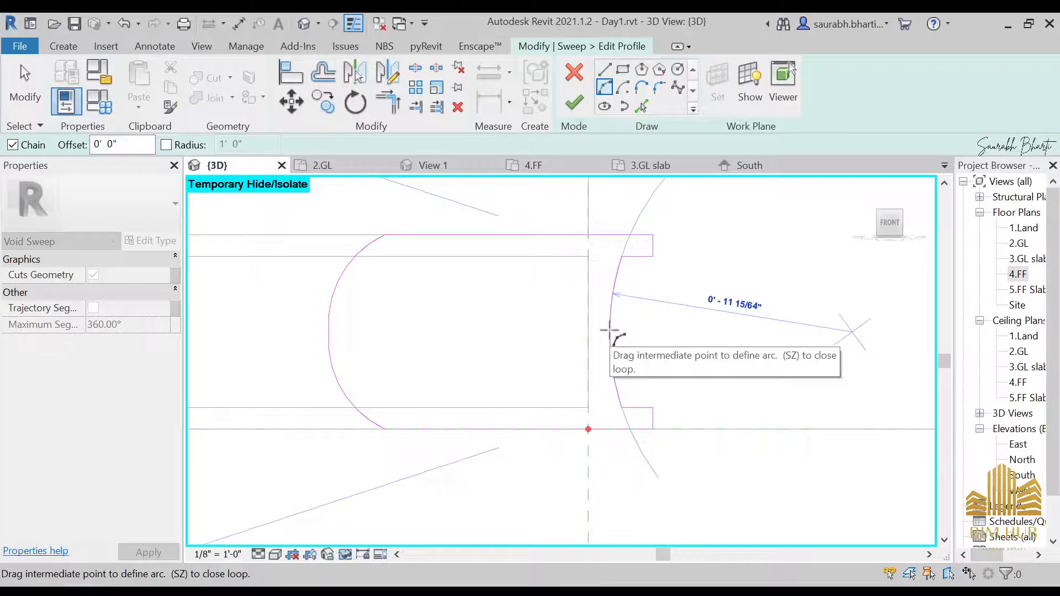
{"action": "left_click", "coordinate": [610, 330]}
{"action": "key", "text": "Escape"}
{"action": "key", "text": "Escape"}
{"action": "middle_click_drag", "start_coordinate": [504, 363], "coordinate": [539, 360]}
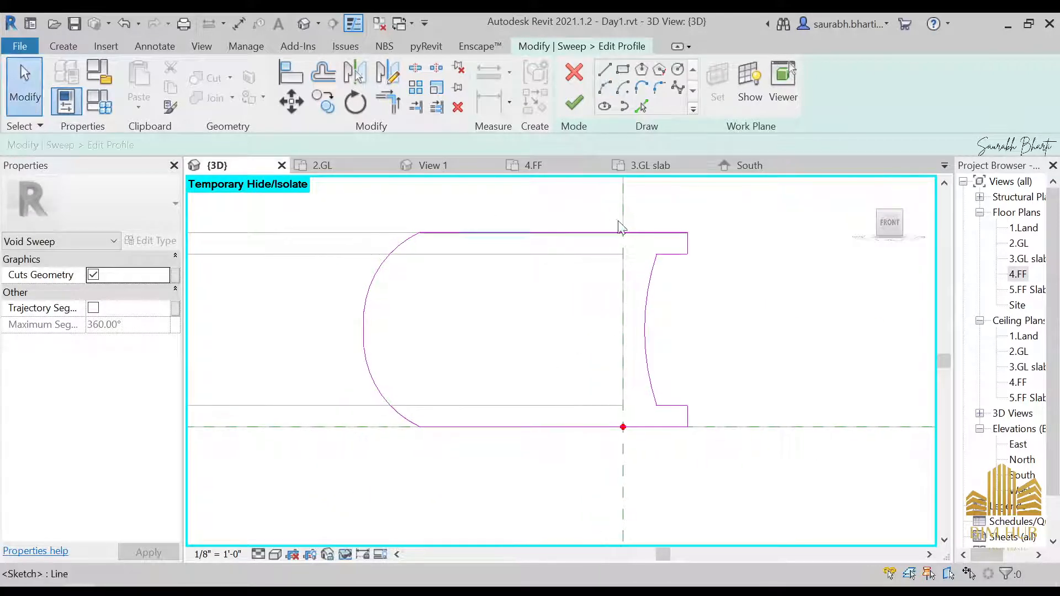
Step: Finish the profile and complete the void sweep edit
{"action": "left_click", "coordinate": [574, 102]}
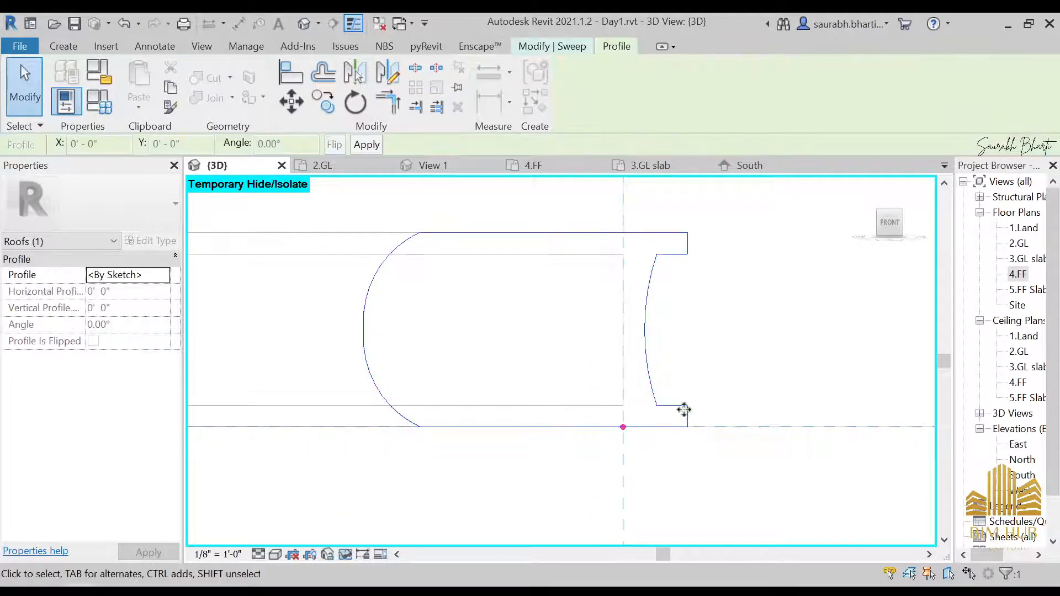
{"action": "scroll", "coordinate": [523, 325], "scroll_direction": "down", "scroll_amount": 4}
{"action": "middle_click_drag", "start_coordinate": [604, 362], "coordinate": [541, 260], "text": "shift"}
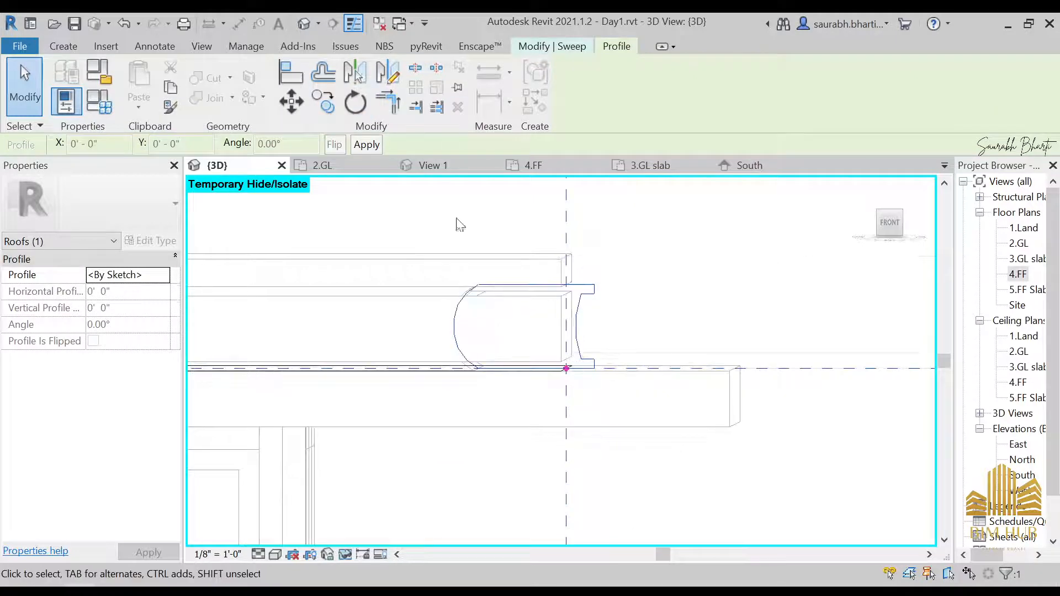
{"action": "middle_click_drag", "start_coordinate": [460, 223], "coordinate": [486, 165], "text": "shift"}
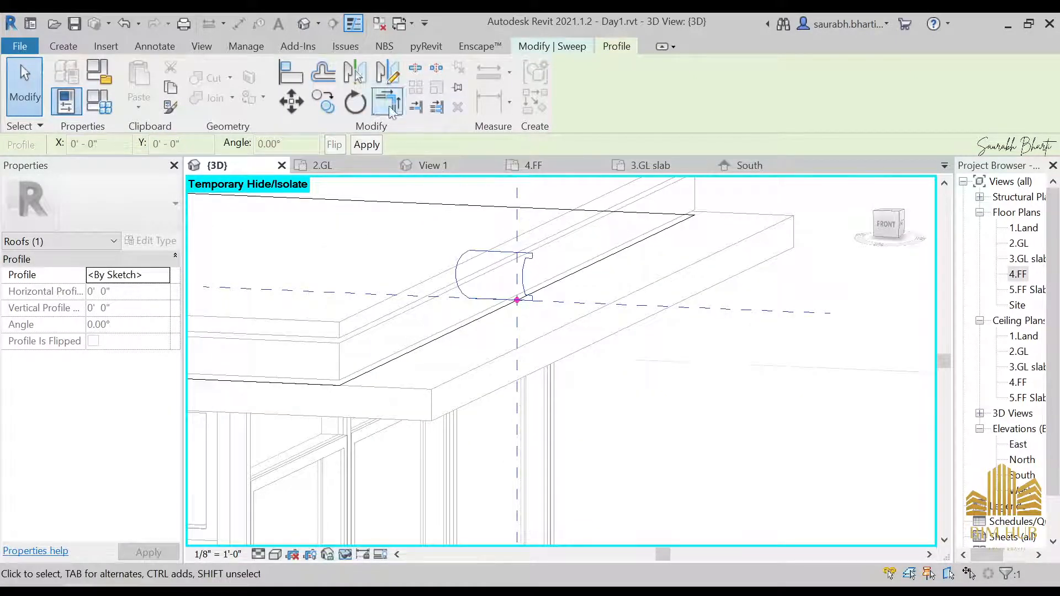
{"action": "left_click", "coordinate": [545, 48]}
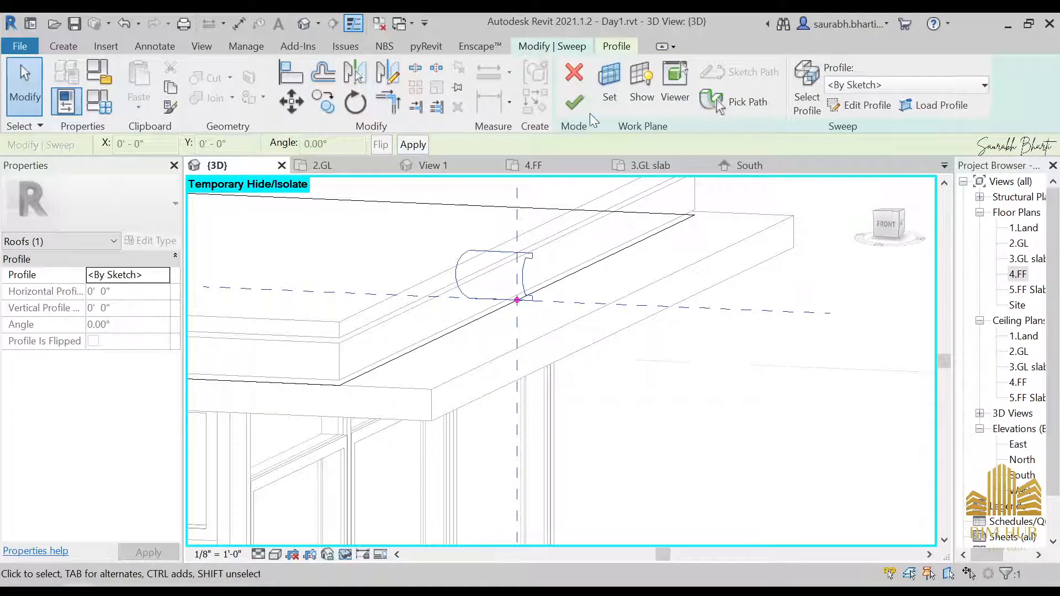
{"action": "left_click", "coordinate": [577, 105]}
{"action": "scroll", "coordinate": [532, 343], "scroll_direction": "up", "scroll_amount": 4}
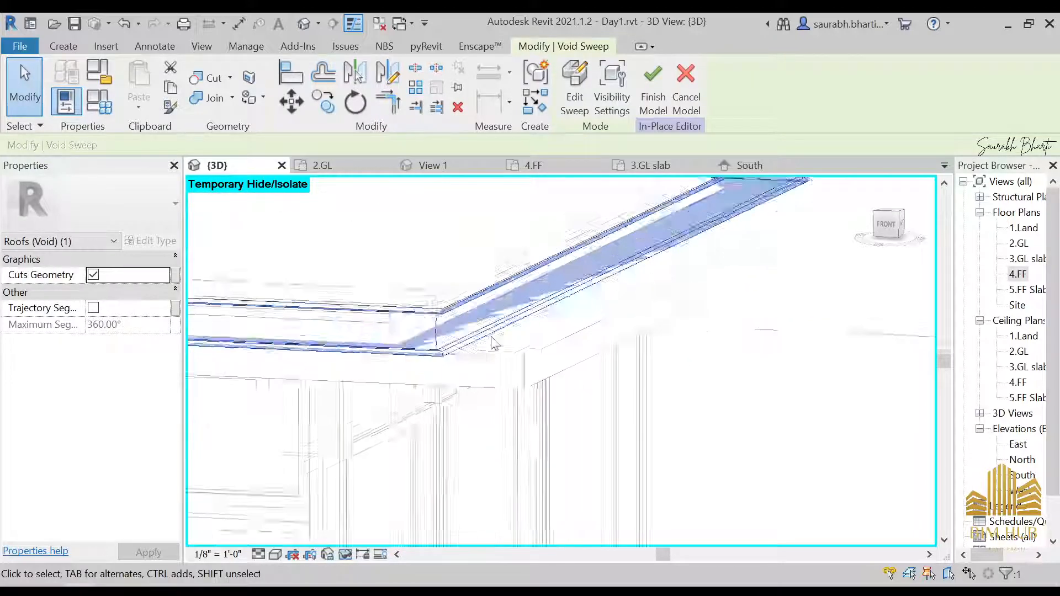
Step: Cut the 4.FF slab with the void sweep and finish the in-place model
{"action": "middle_click_drag", "start_coordinate": [461, 307], "coordinate": [419, 248], "text": "shift"}
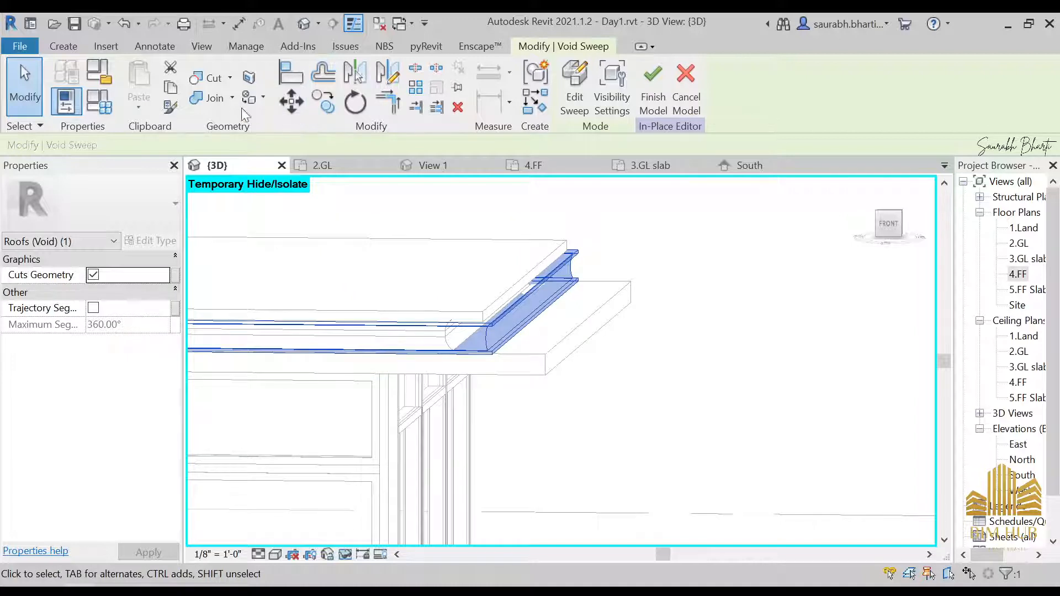
{"action": "left_click", "coordinate": [213, 80]}
{"action": "left_click", "coordinate": [465, 297]}
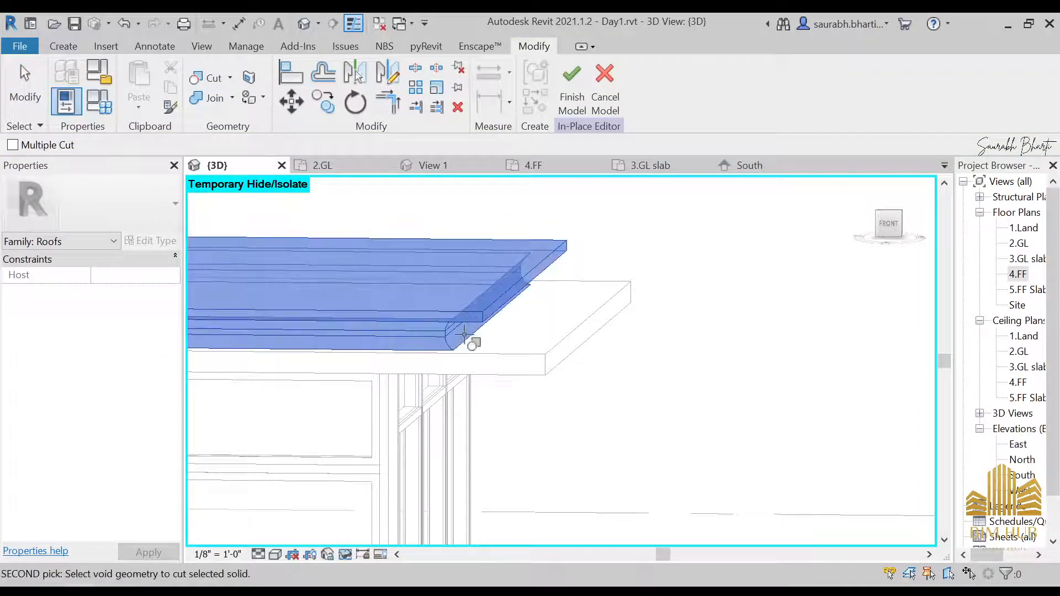
{"action": "left_click", "coordinate": [465, 334]}
{"action": "middle_click_drag", "start_coordinate": [504, 346], "coordinate": [559, 176], "text": "shift"}
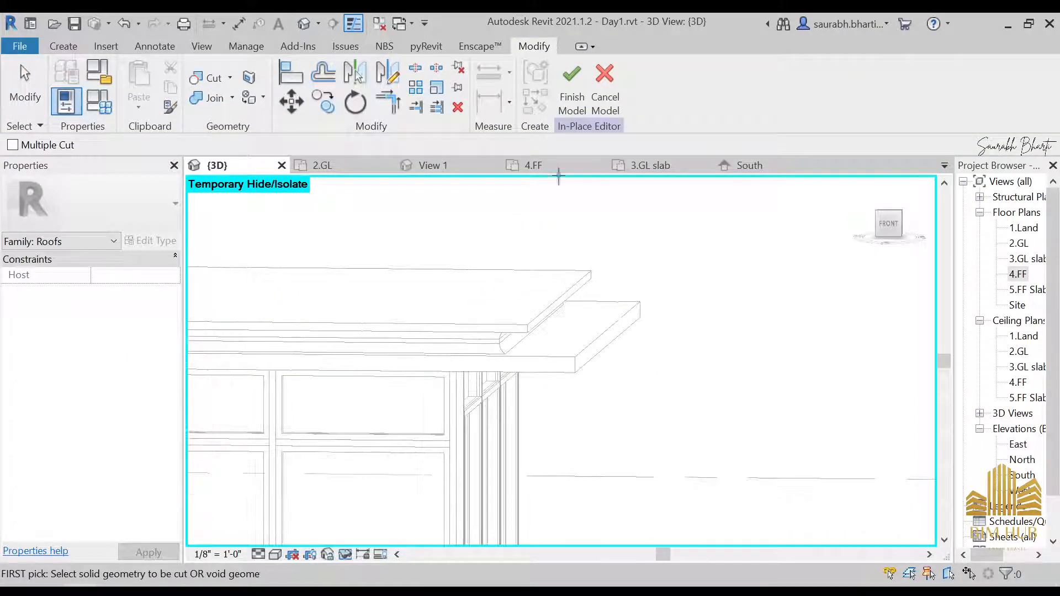
{"action": "left_click", "coordinate": [569, 91]}
Step: Orbit and zoom around the slab edge to inspect the cut profile
{"action": "middle_click_drag", "start_coordinate": [624, 381], "coordinate": [623, 423], "text": "shift"}
{"action": "scroll", "coordinate": [596, 362], "scroll_direction": "up", "scroll_amount": 5}
{"action": "middle_click_drag", "start_coordinate": [563, 325], "coordinate": [582, 247], "text": "shift"}
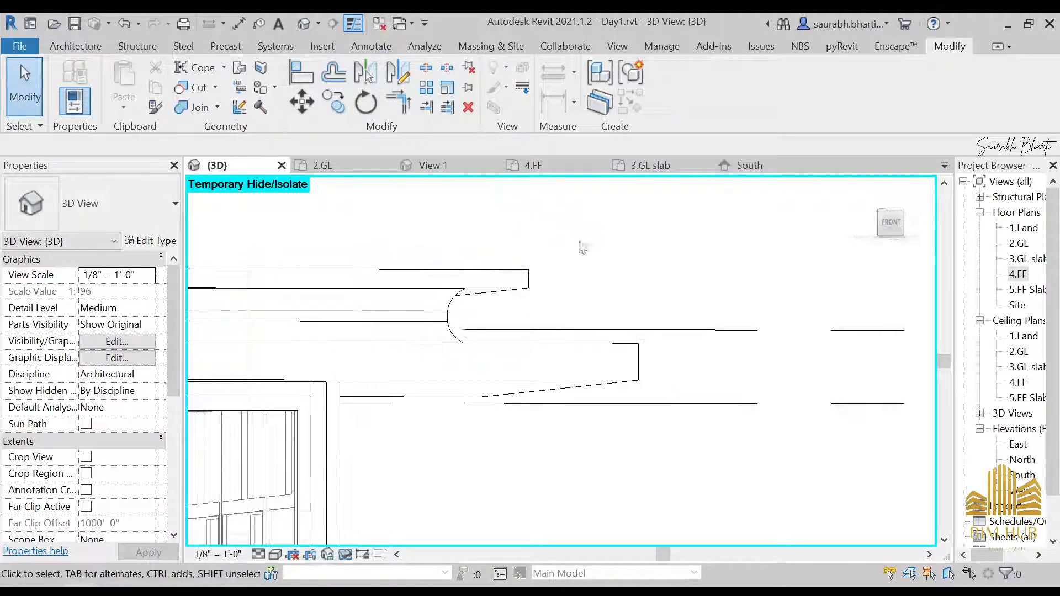
{"action": "scroll", "coordinate": [604, 318], "scroll_direction": "down", "scroll_amount": 3}
{"action": "scroll", "coordinate": [655, 328], "scroll_direction": "down", "scroll_amount": 3}
{"action": "middle_click_drag", "start_coordinate": [657, 353], "coordinate": [619, 389], "text": "shift"}
{"action": "scroll", "coordinate": [585, 324], "scroll_direction": "up", "scroll_amount": 3}
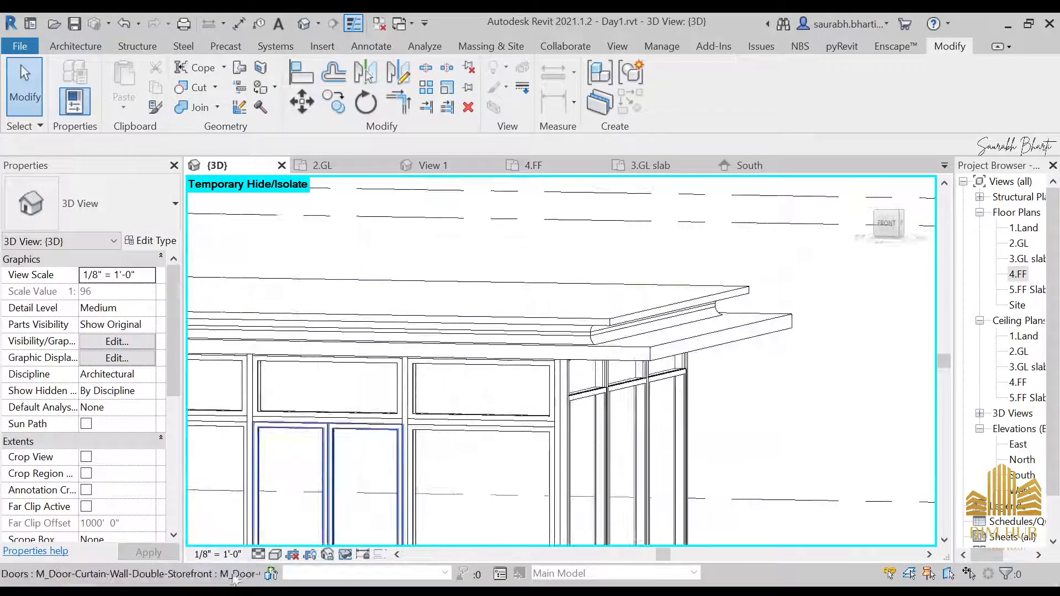
Step: Switch to the Photos app and browse the reference photos of the house, then return to Revit
{"action": "mouse_move", "coordinate": [220, 581]}
{"action": "left_click", "coordinate": [407, 502]}
{"action": "scroll", "coordinate": [592, 246], "scroll_direction": "down", "scroll_amount": 4}
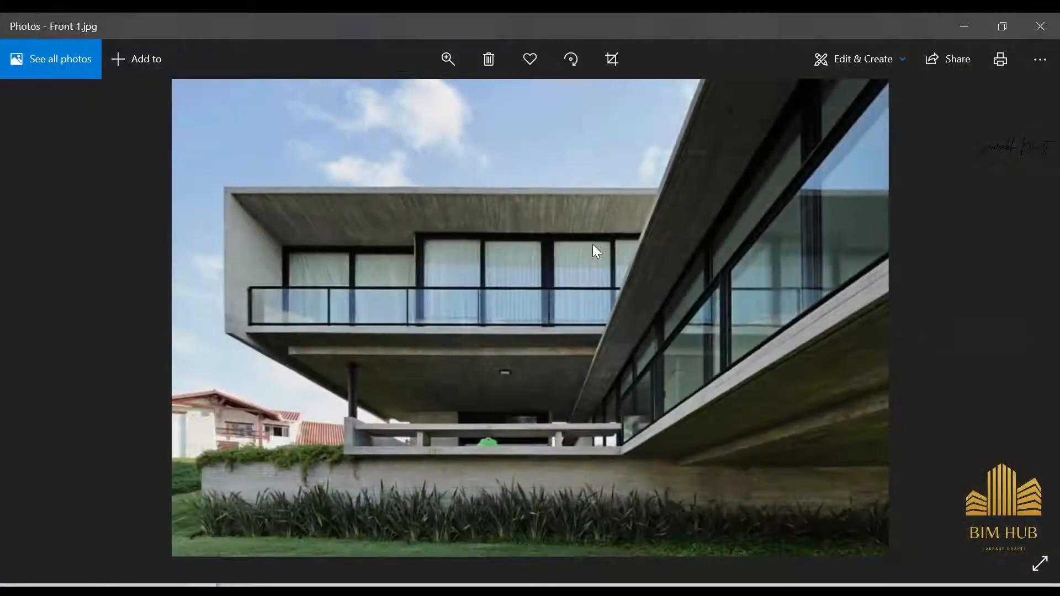
{"action": "scroll", "coordinate": [593, 245], "scroll_direction": "down", "scroll_amount": 4}
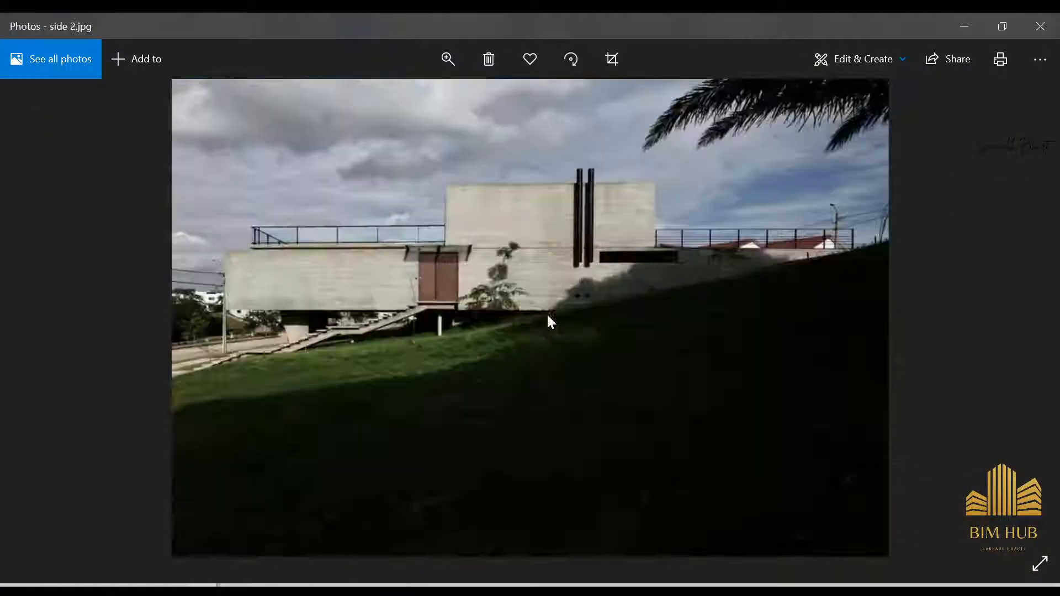
{"action": "scroll", "coordinate": [607, 326], "scroll_direction": "down", "scroll_amount": 1}
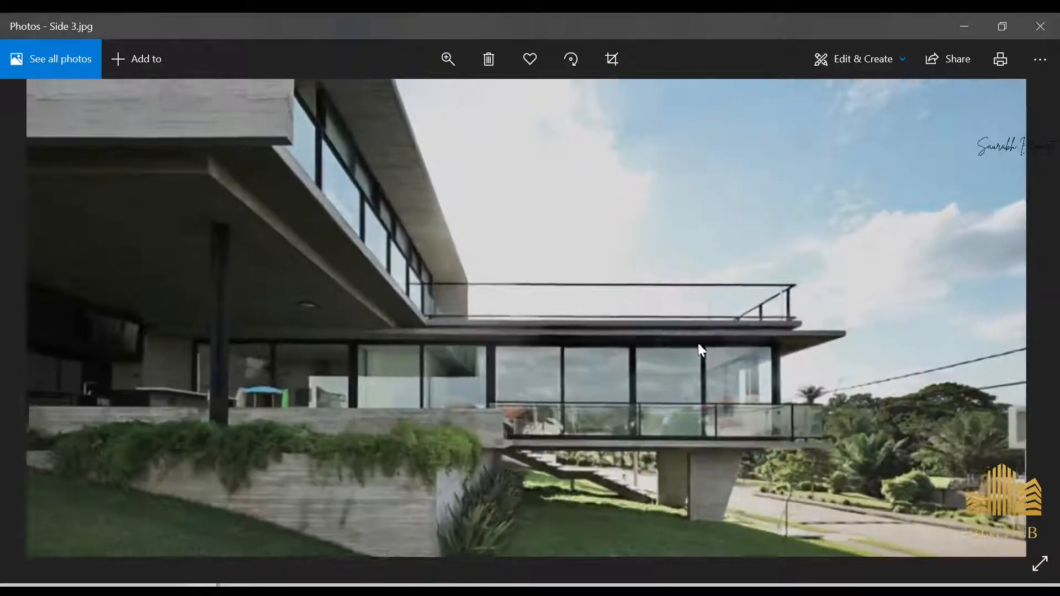
{"action": "left_click", "coordinate": [964, 27]}
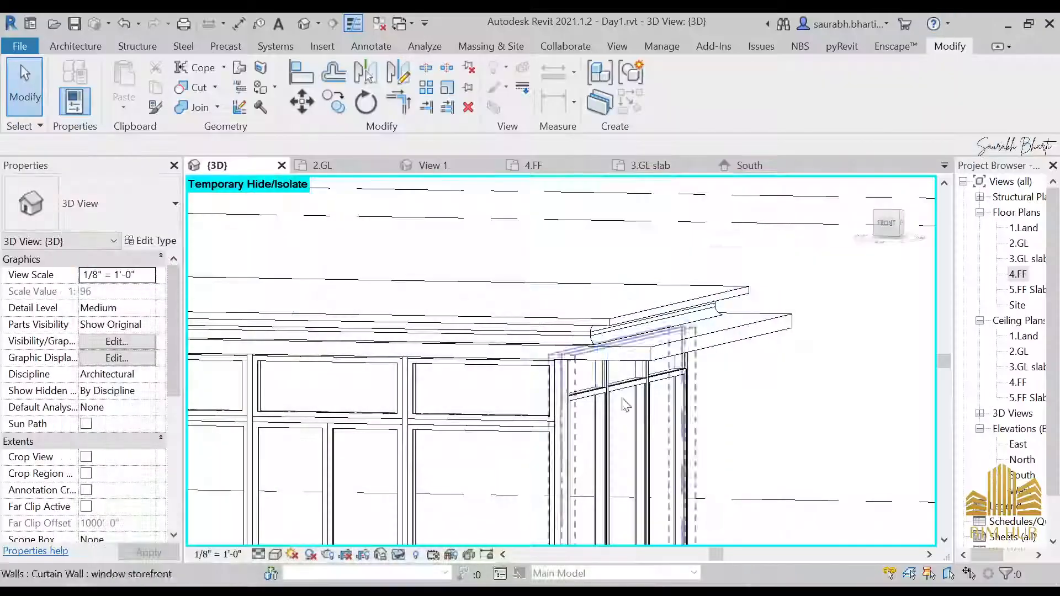
Step: Orbit and zoom through the 3D view to inspect the void sweep along the slab edges
{"action": "scroll", "coordinate": [552, 297], "scroll_direction": "up", "scroll_amount": 2}
{"action": "middle_click_drag", "start_coordinate": [552, 296], "coordinate": [507, 268], "text": "shift"}
{"action": "scroll", "coordinate": [431, 288], "scroll_direction": "up", "scroll_amount": 3}
{"action": "middle_click_drag", "start_coordinate": [493, 319], "coordinate": [790, 324]}
{"action": "scroll", "coordinate": [532, 307], "scroll_direction": "up", "scroll_amount": 5}
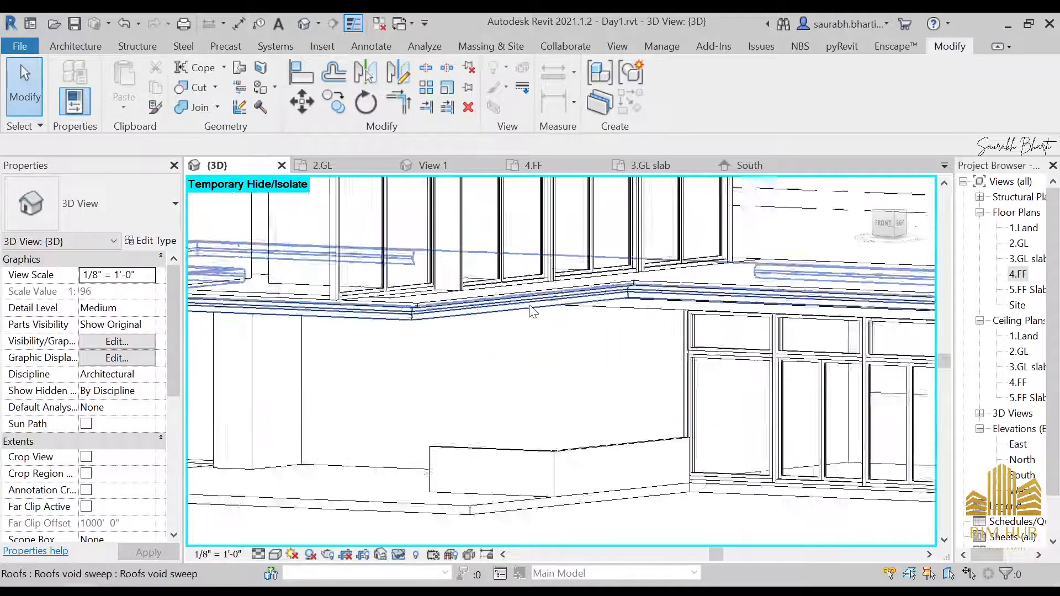
{"action": "scroll", "coordinate": [419, 407], "scroll_direction": "down", "scroll_amount": 4}
{"action": "scroll", "coordinate": [431, 437], "scroll_direction": "down", "scroll_amount": 5}
{"action": "middle_click_drag", "start_coordinate": [434, 444], "coordinate": [649, 490], "text": "shift"}
{"action": "scroll", "coordinate": [488, 435], "scroll_direction": "up", "scroll_amount": 3}
{"action": "middle_click_drag", "start_coordinate": [530, 449], "coordinate": [414, 455], "text": "shift"}
Step: Reset the temporary hide/isolate to show the whole house model
{"action": "key", "text": "h"}
{"action": "key", "text": "r"}
{"action": "scroll", "coordinate": [554, 388], "scroll_direction": "down", "scroll_amount": 3}
{"action": "middle_click_drag", "start_coordinate": [667, 417], "coordinate": [368, 445], "text": "shift"}
{"action": "scroll", "coordinate": [490, 460], "scroll_direction": "up", "scroll_amount": 3}
{"action": "scroll", "coordinate": [470, 411], "scroll_direction": "down", "scroll_amount": 4}
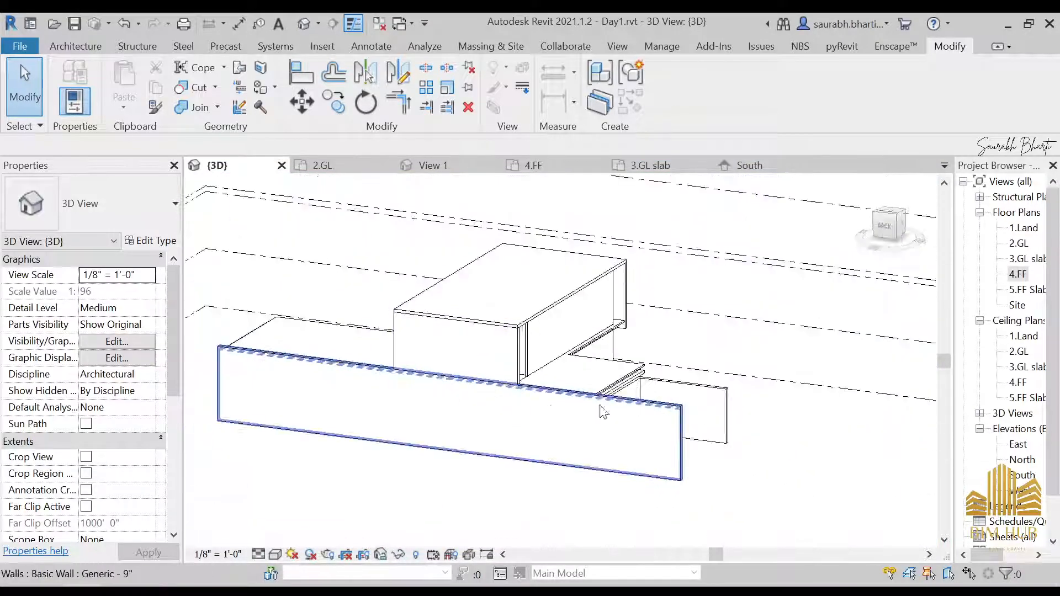
{"action": "middle_click_drag", "start_coordinate": [613, 411], "coordinate": [488, 449], "text": "shift"}
{"action": "scroll", "coordinate": [481, 445], "scroll_direction": "up", "scroll_amount": 3}
{"action": "scroll", "coordinate": [539, 422], "scroll_direction": "down", "scroll_amount": 3}
{"action": "middle_click_drag", "start_coordinate": [625, 444], "coordinate": [294, 385], "text": "shift"}
{"action": "scroll", "coordinate": [497, 459], "scroll_direction": "up", "scroll_amount": 4}
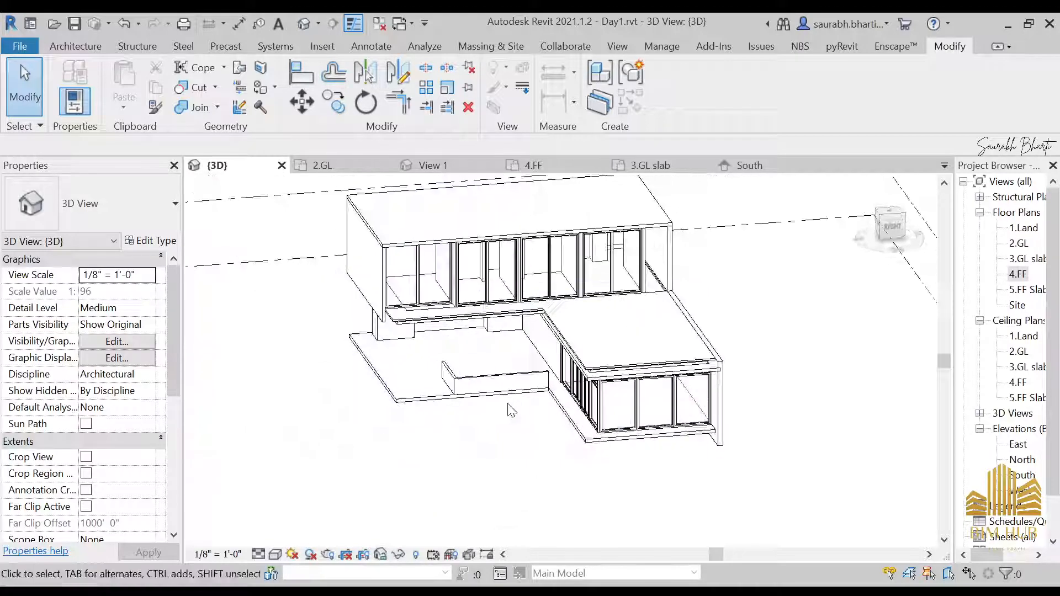
{"action": "middle_click_drag", "start_coordinate": [511, 471], "coordinate": [393, 563], "text": "shift"}
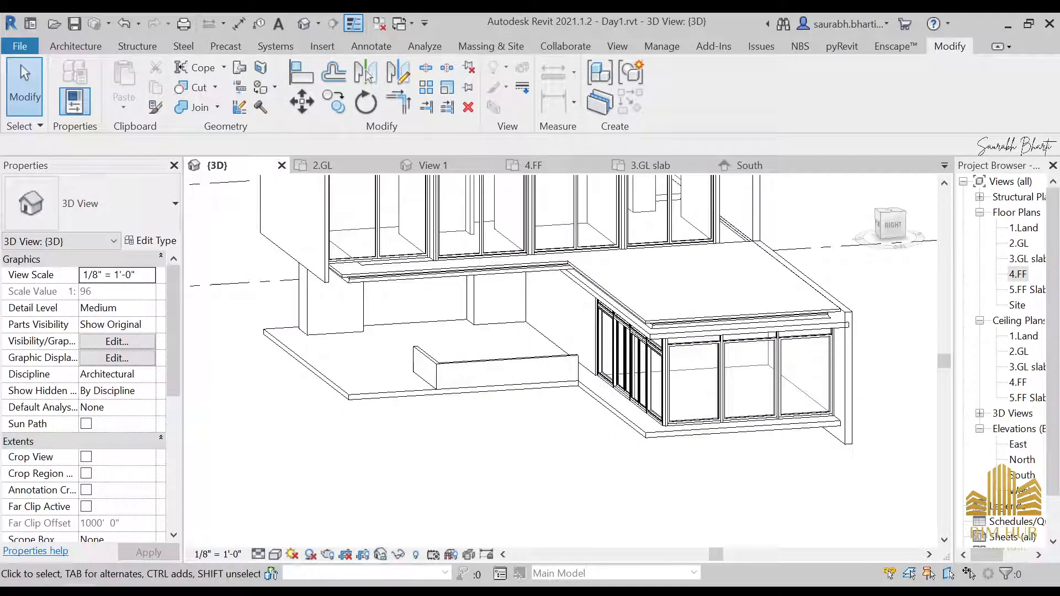
Step: Switch the 3D view's visual style to a shaded display
{"action": "left_click", "coordinate": [275, 554]}
{"action": "left_click", "coordinate": [307, 504]}
{"action": "scroll", "coordinate": [308, 500], "scroll_direction": "down", "scroll_amount": 3}
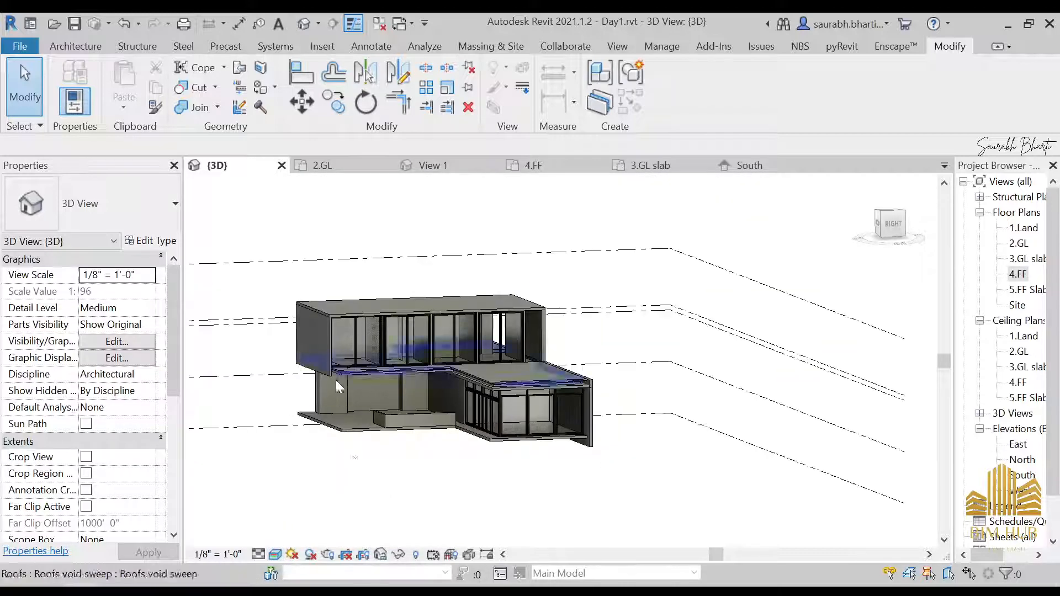
{"action": "scroll", "coordinate": [620, 392], "scroll_direction": "up", "scroll_amount": 3}
{"action": "middle_click_drag", "start_coordinate": [407, 244], "coordinate": [582, 243]}
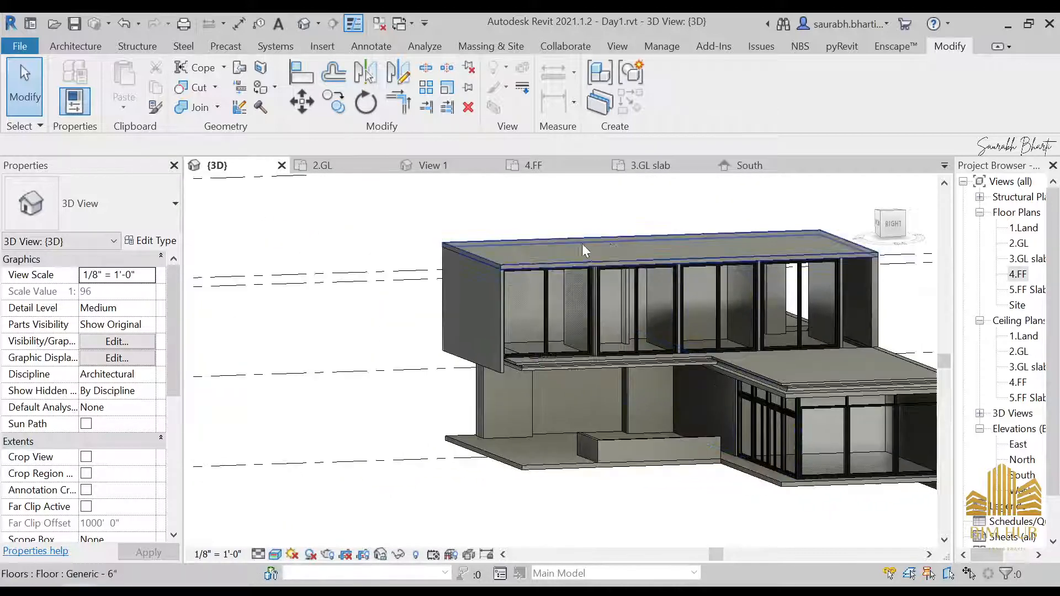
Step: Set the structure layer material of the Generic - 4.5" wall type to Laminate, Ivory, Matte
{"action": "left_click", "coordinate": [489, 323]}
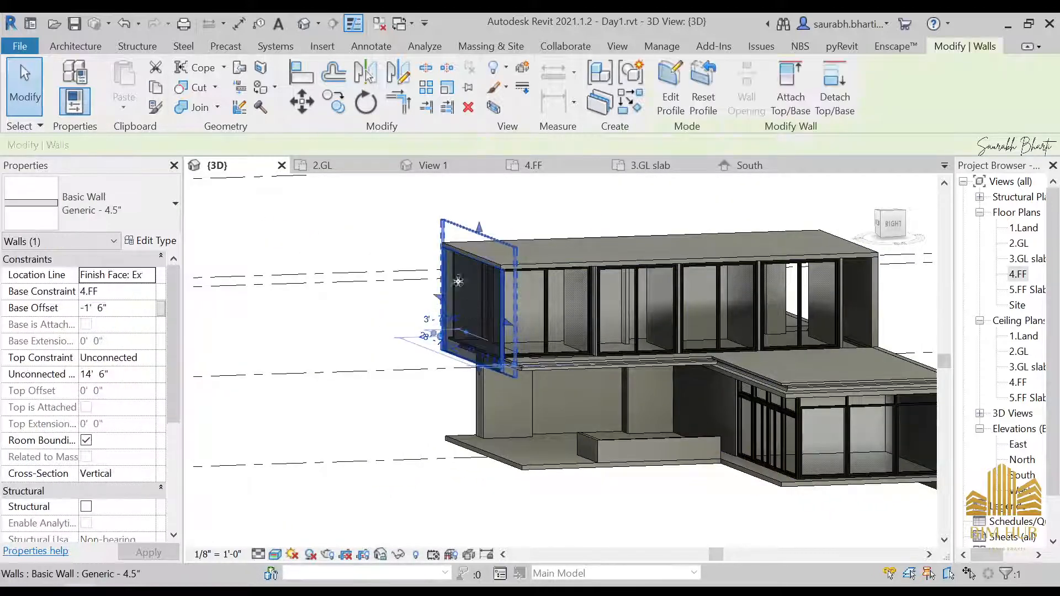
{"action": "left_click", "coordinate": [139, 243]}
{"action": "left_click", "coordinate": [657, 243]}
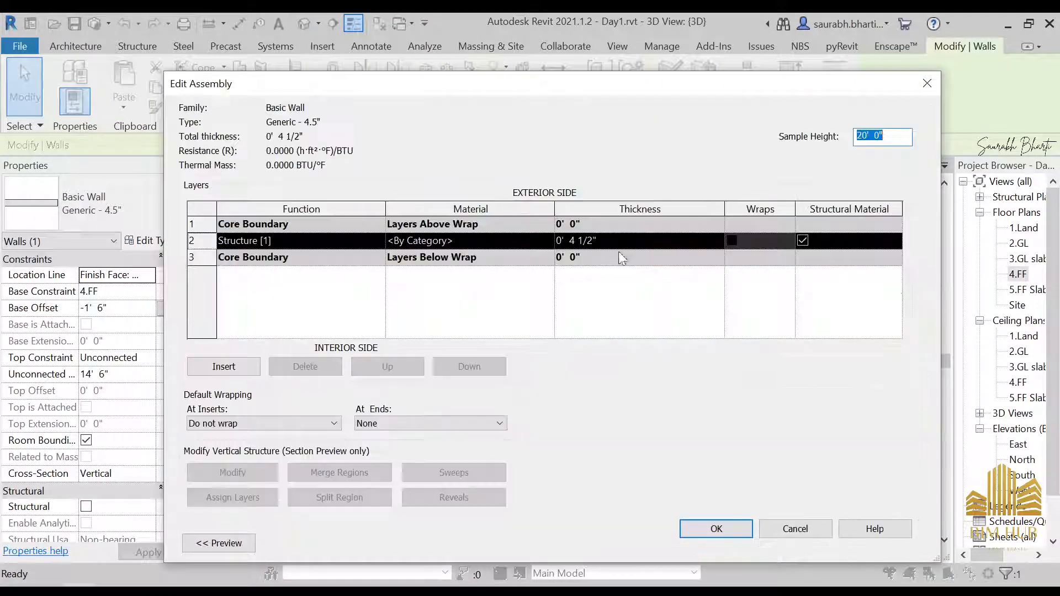
{"action": "left_click", "coordinate": [528, 245]}
{"action": "left_click", "coordinate": [548, 241]}
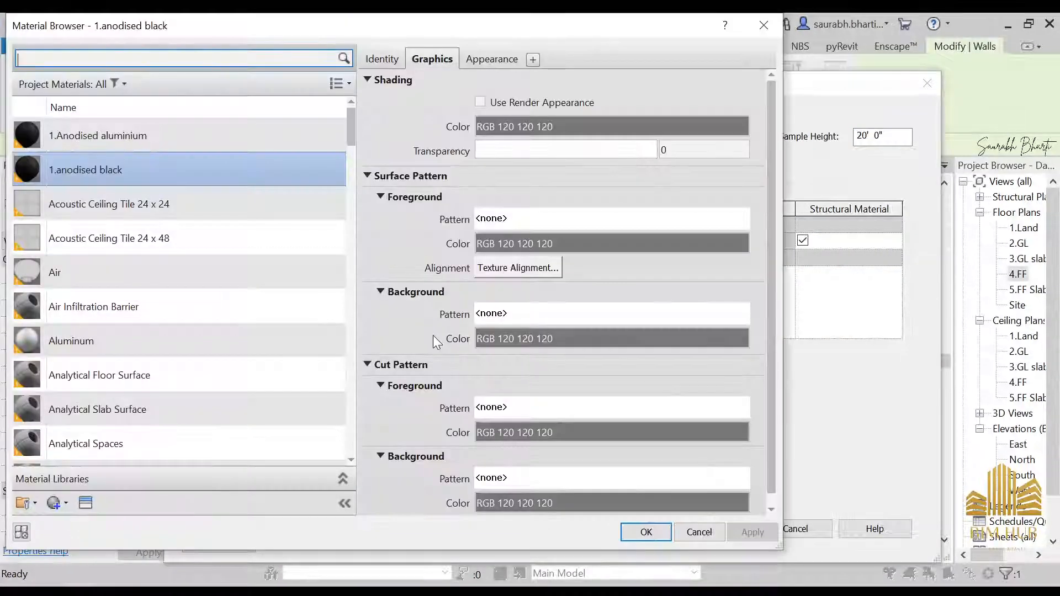
{"action": "left_click_drag", "start_coordinate": [352, 134], "coordinate": [309, 442]}
{"action": "scroll", "coordinate": [165, 347], "scroll_direction": "up", "scroll_amount": 5}
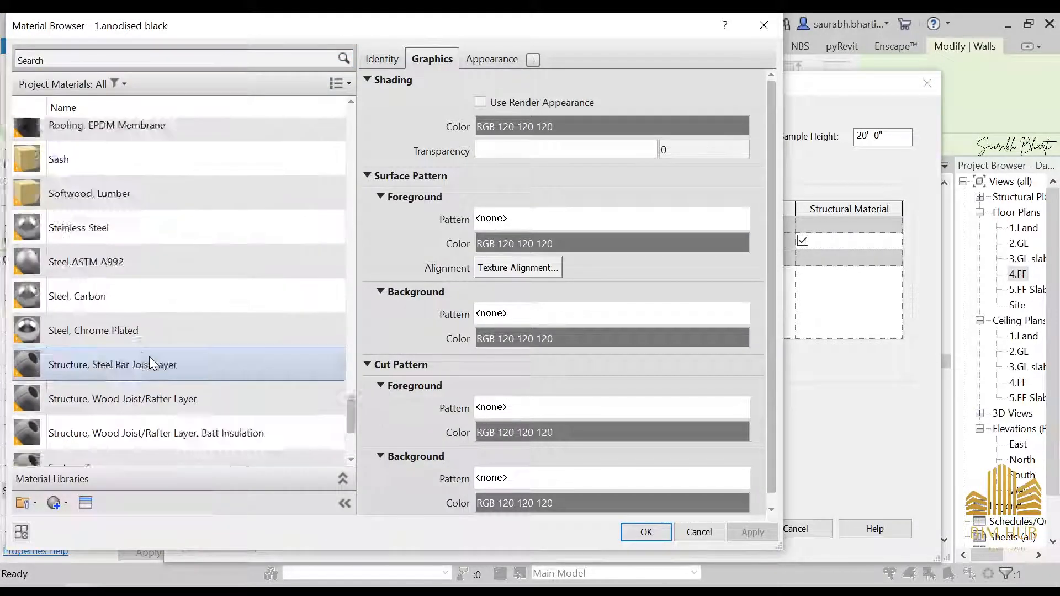
{"action": "left_click", "coordinate": [120, 339]}
{"action": "scroll", "coordinate": [133, 376], "scroll_direction": "down", "scroll_amount": 1}
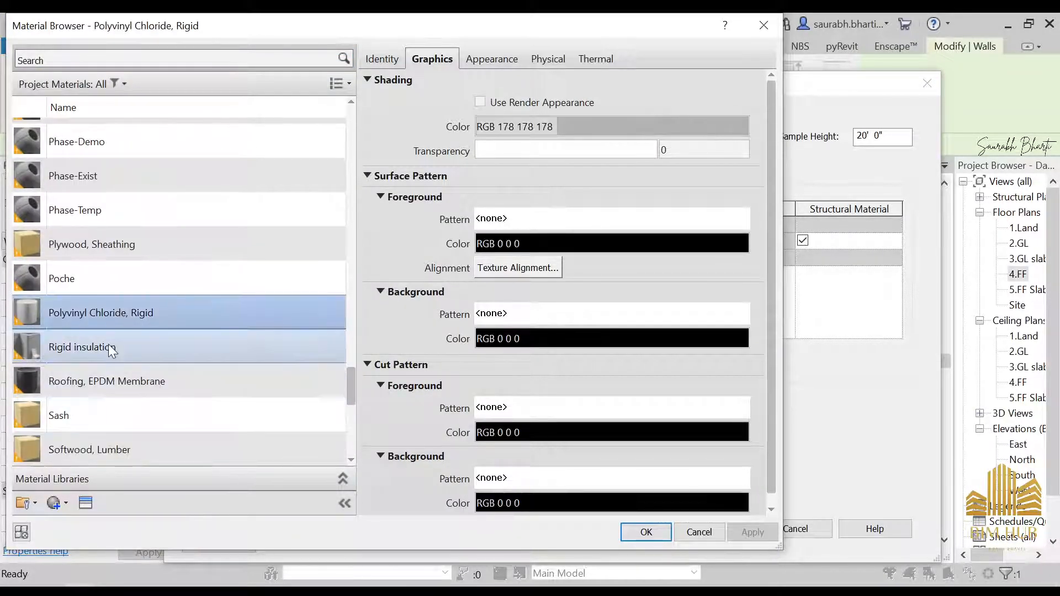
{"action": "scroll", "coordinate": [108, 344], "scroll_direction": "up", "scroll_amount": 4}
{"action": "left_click", "coordinate": [95, 182]}
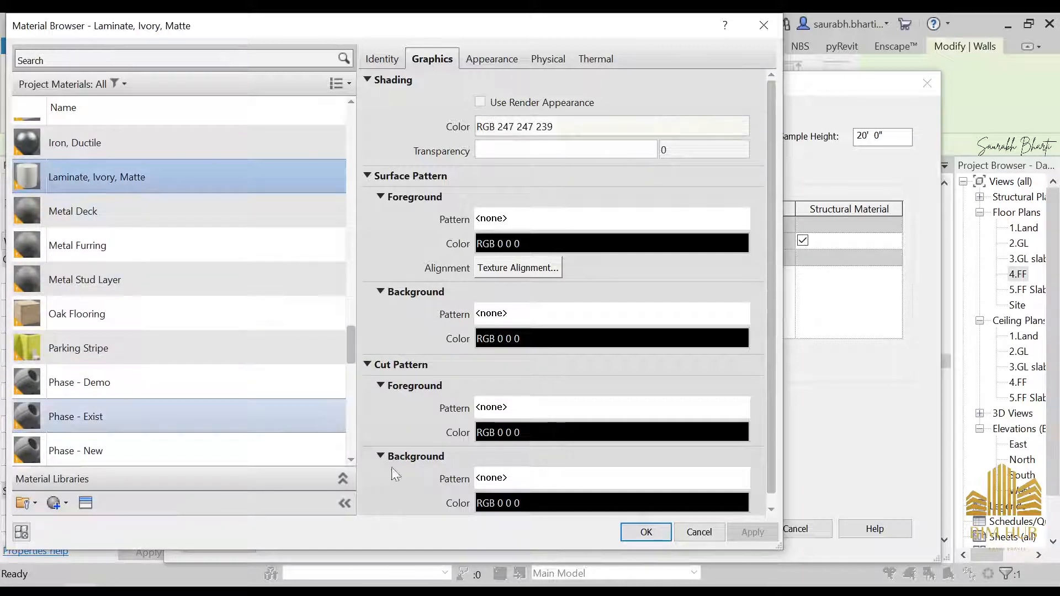
{"action": "left_click", "coordinate": [646, 533]}
{"action": "left_click", "coordinate": [688, 533]}
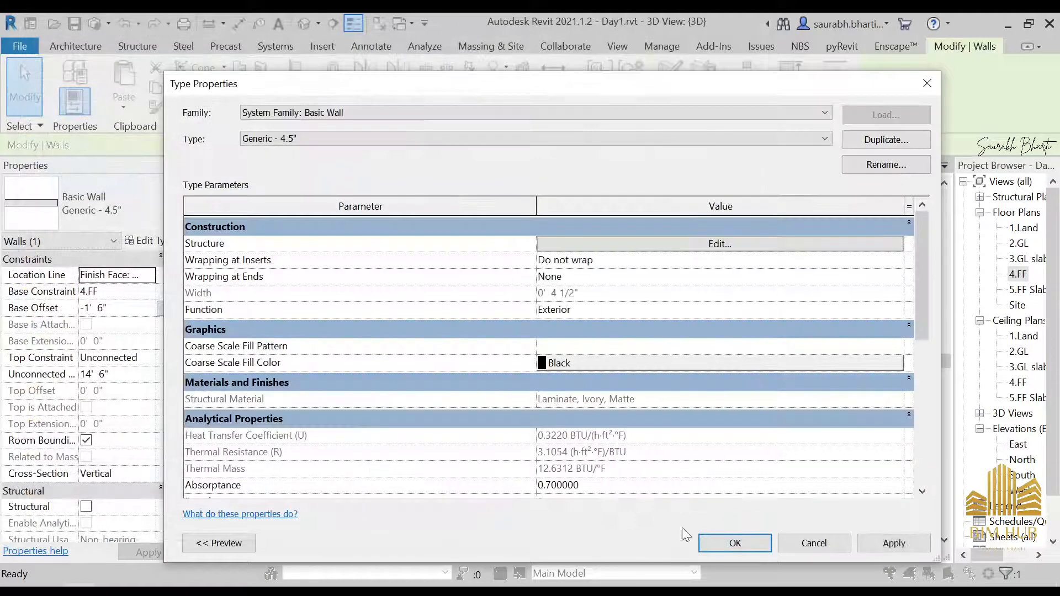
{"action": "left_click", "coordinate": [727, 544]}
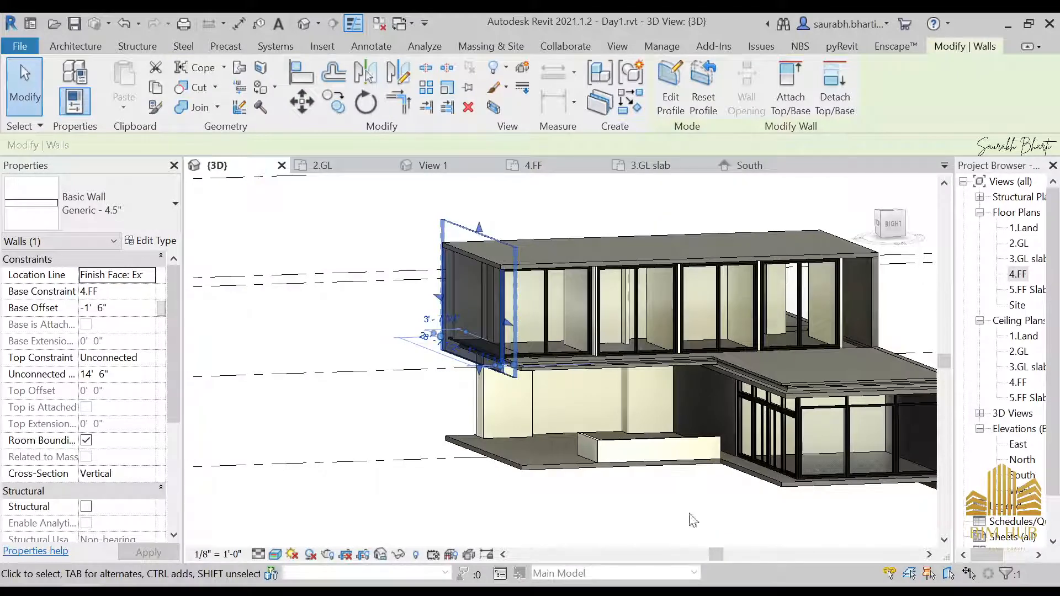
Step: Set the structure layer material of the Generic - 6" floor type to Gypsum Wall Board
{"action": "middle_click_drag", "start_coordinate": [498, 378], "coordinate": [404, 251], "text": "shift"}
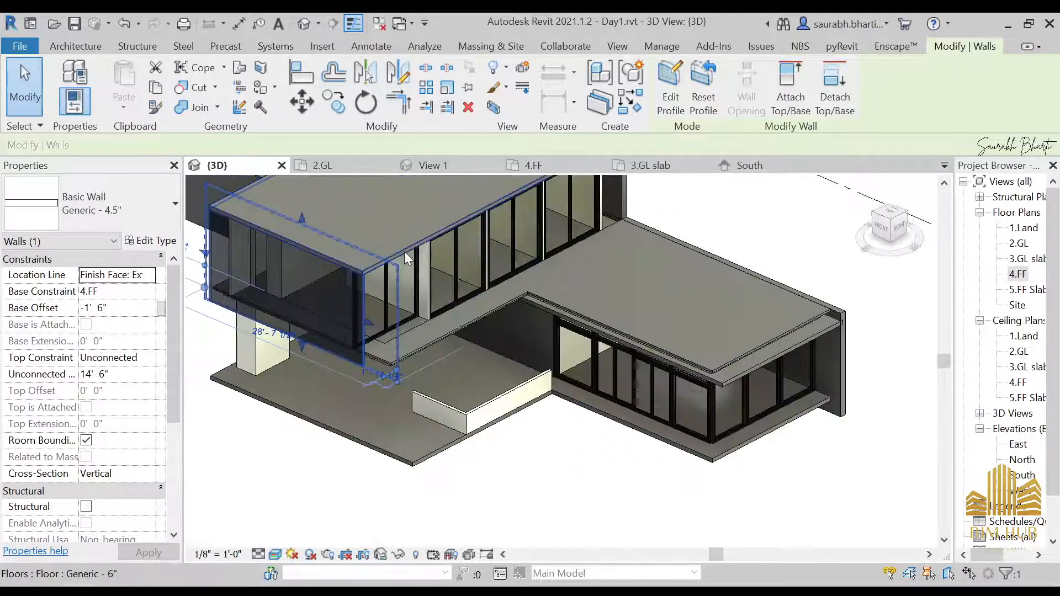
{"action": "left_click", "coordinate": [453, 253]}
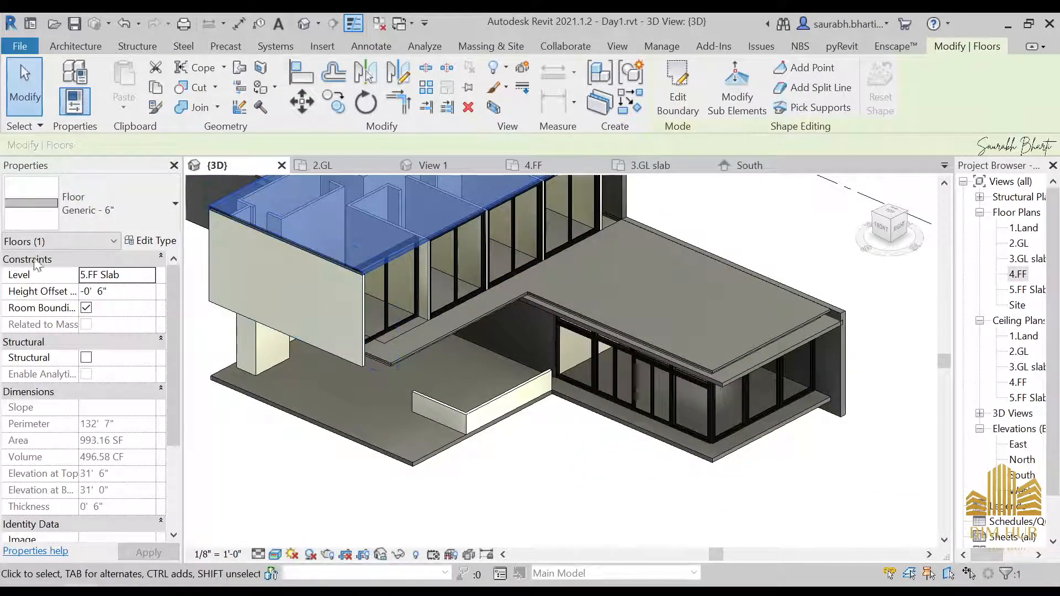
{"action": "left_click", "coordinate": [153, 243]}
{"action": "left_click", "coordinate": [714, 244]}
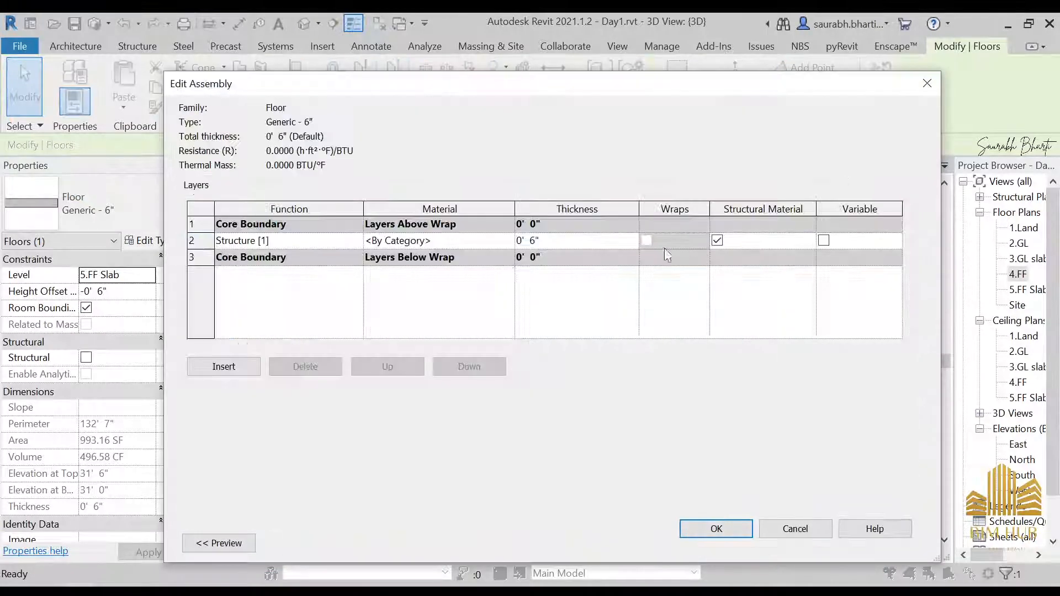
{"action": "left_click", "coordinate": [508, 241]}
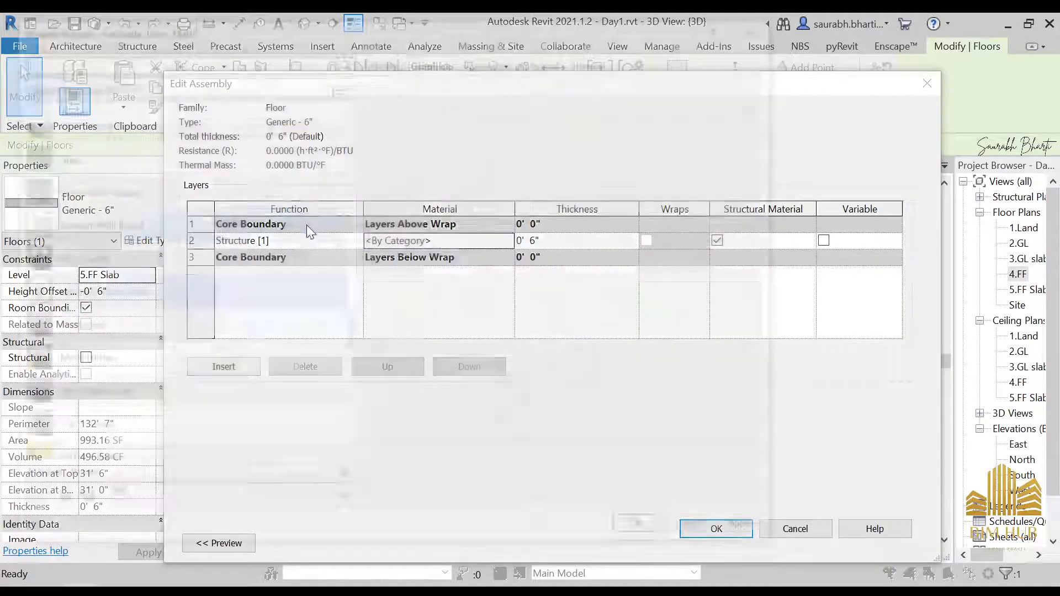
{"action": "left_click", "coordinate": [147, 231]}
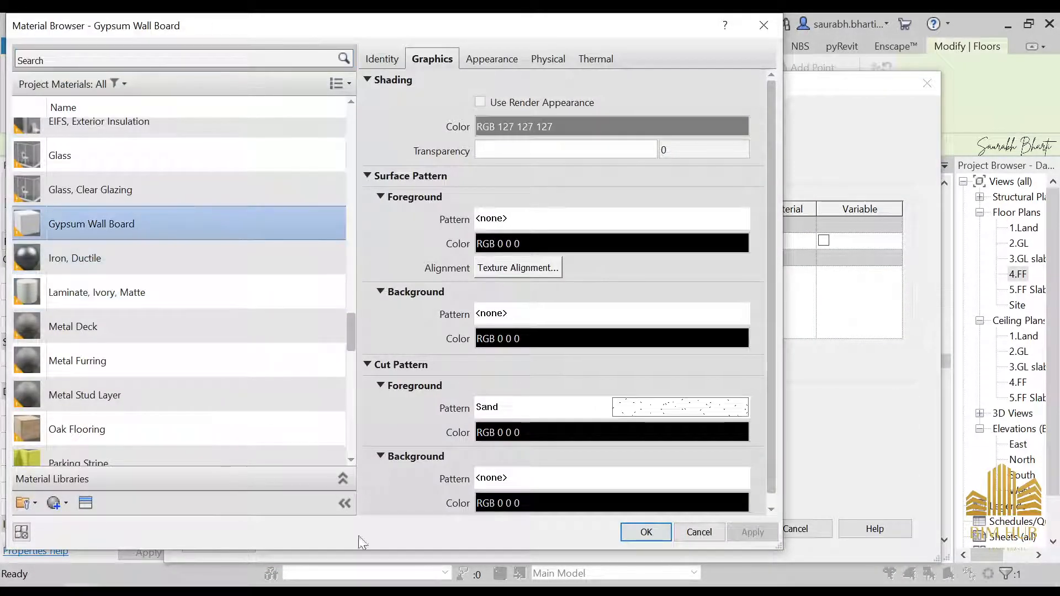
{"action": "left_click", "coordinate": [623, 526]}
{"action": "left_click", "coordinate": [689, 528]}
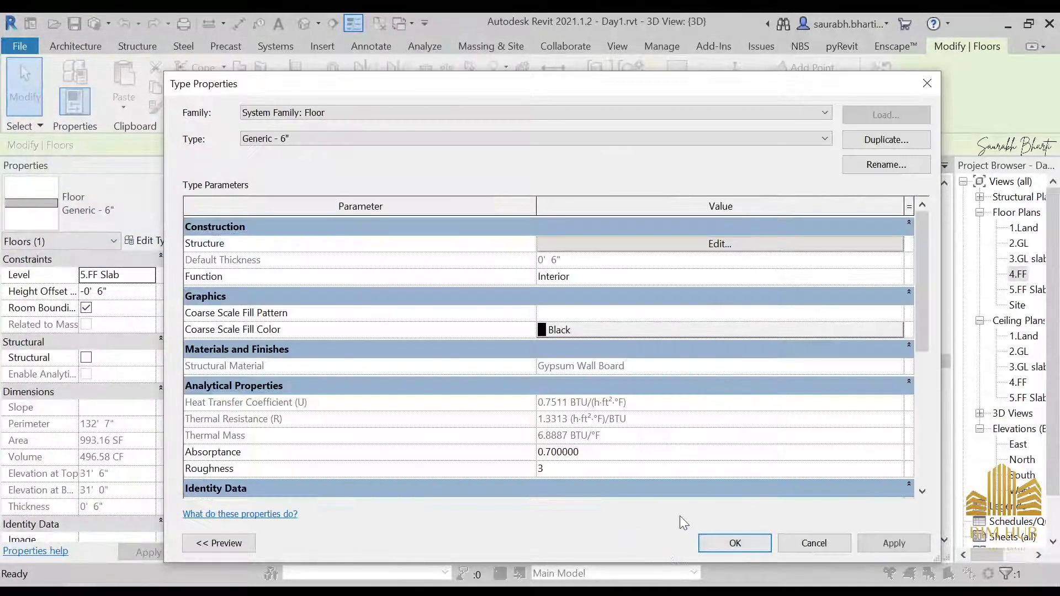
{"action": "left_click", "coordinate": [725, 536]}
{"action": "left_click", "coordinate": [525, 467]}
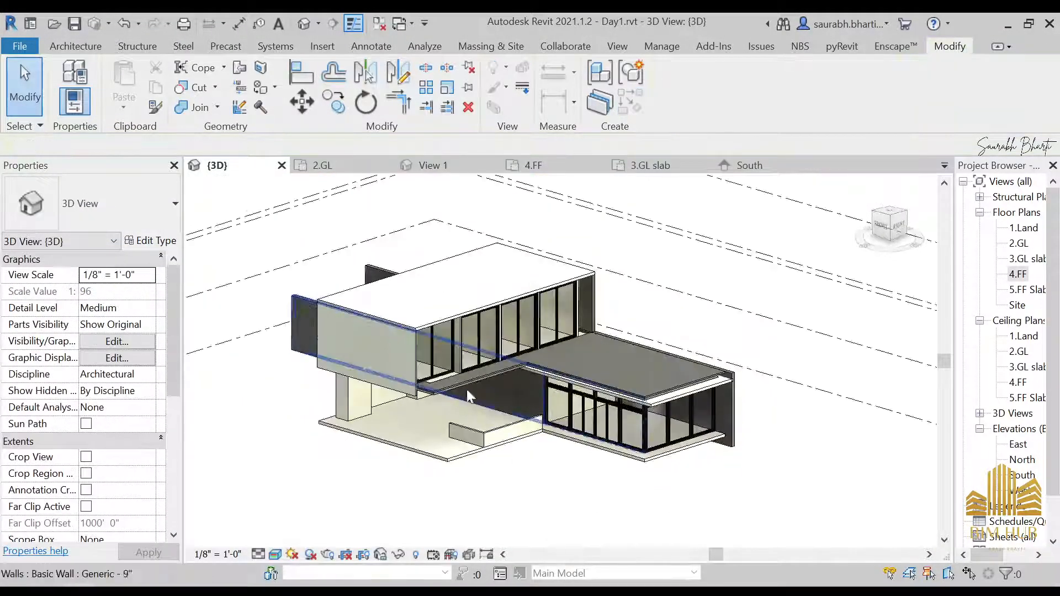
Step: Change the Generic - 4.5" wall type's structure material to Gypsum Wall Board
{"action": "middle_click_drag", "start_coordinate": [458, 400], "coordinate": [371, 364], "text": "shift"}
{"action": "left_click", "coordinate": [371, 364]}
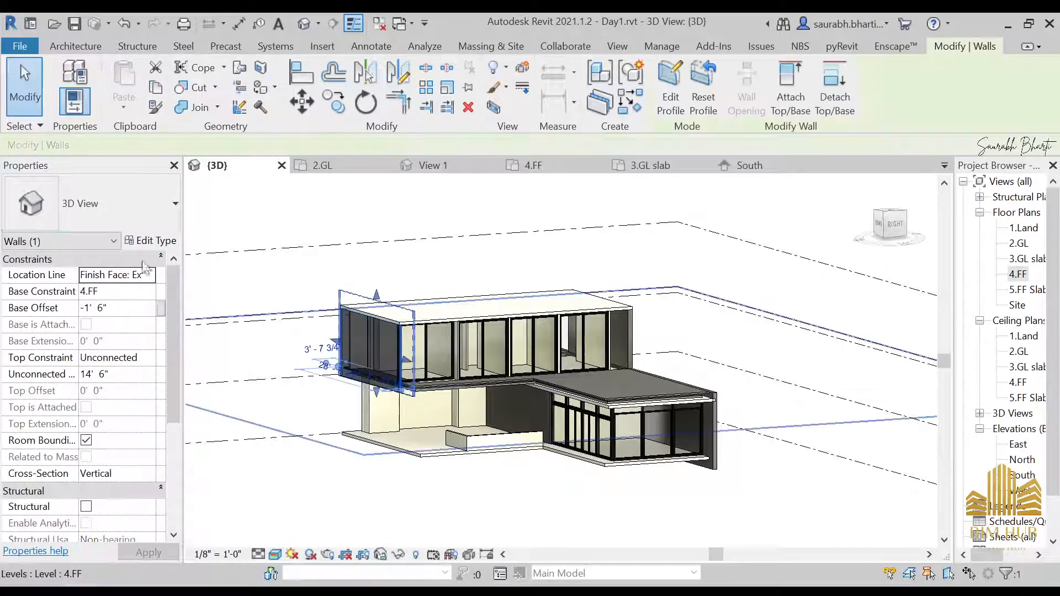
{"action": "left_click", "coordinate": [153, 241]}
{"action": "left_click", "coordinate": [622, 240]}
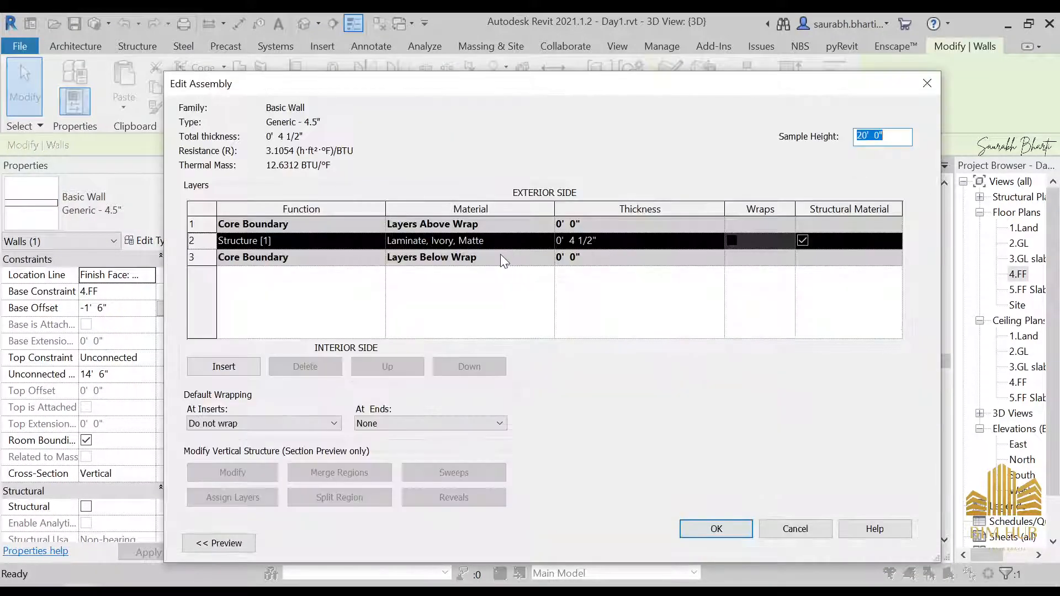
{"action": "left_click", "coordinate": [525, 242]}
{"action": "left_click", "coordinate": [548, 241]}
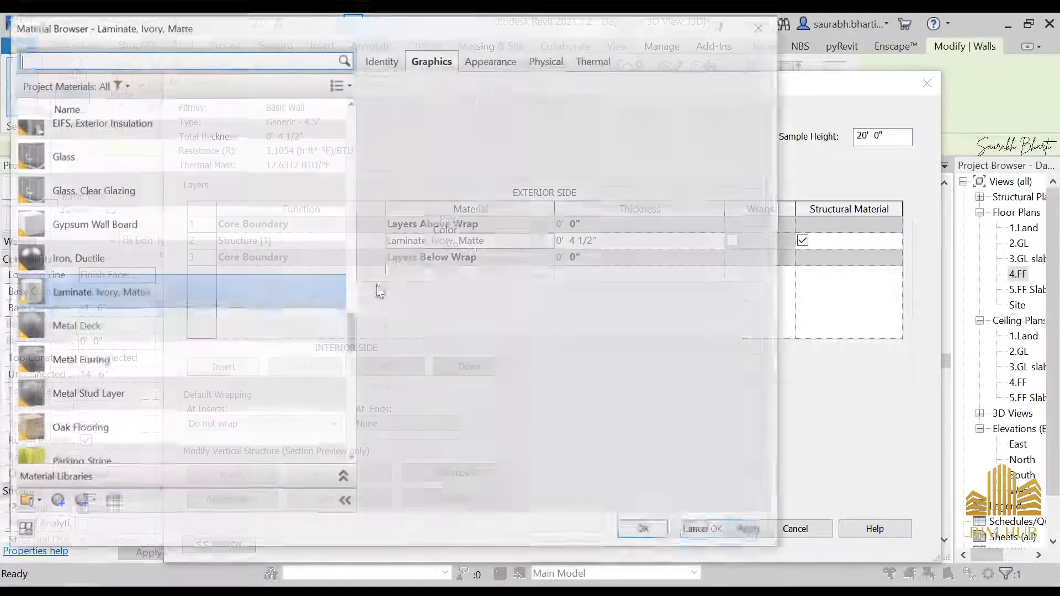
{"action": "double_click", "coordinate": [163, 225]}
{"action": "left_click", "coordinate": [715, 529]}
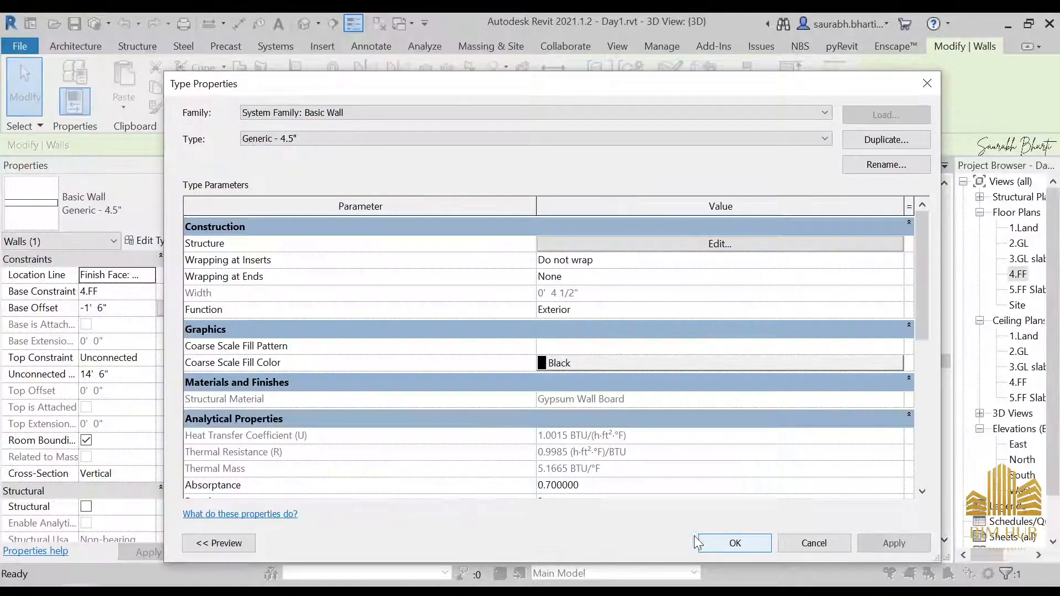
{"action": "left_click", "coordinate": [718, 541]}
{"action": "middle_click_drag", "start_coordinate": [606, 488], "coordinate": [596, 571], "text": "shift"}
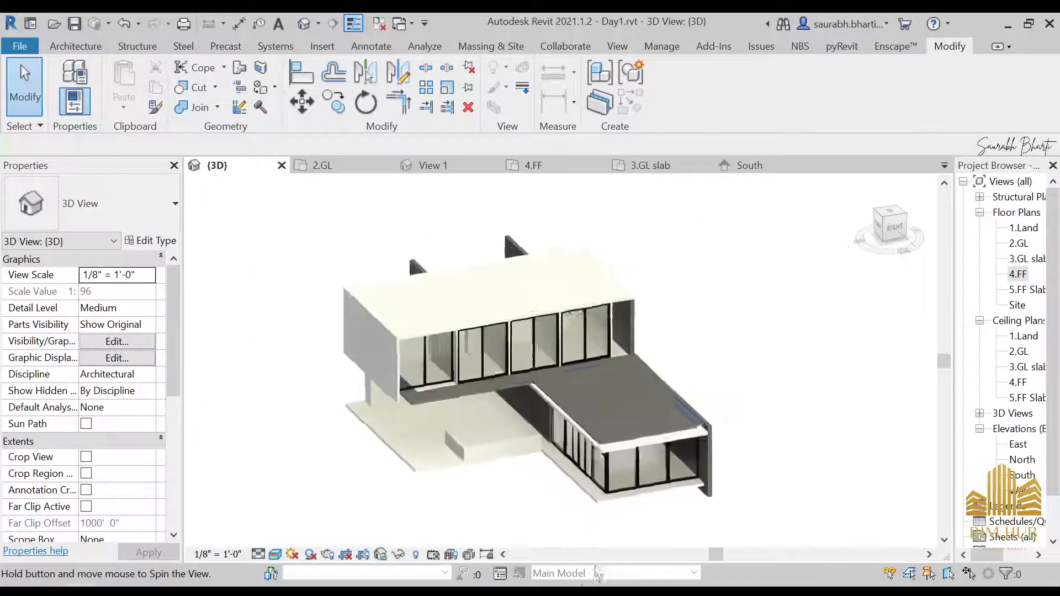
Step: Orbit and zoom the 3D view to inspect the Generic - 9" wall and floor below the projecting upper slab
{"action": "left_click", "coordinate": [619, 402]}
{"action": "middle_click_drag", "start_coordinate": [613, 508], "coordinate": [305, 402], "text": "shift"}
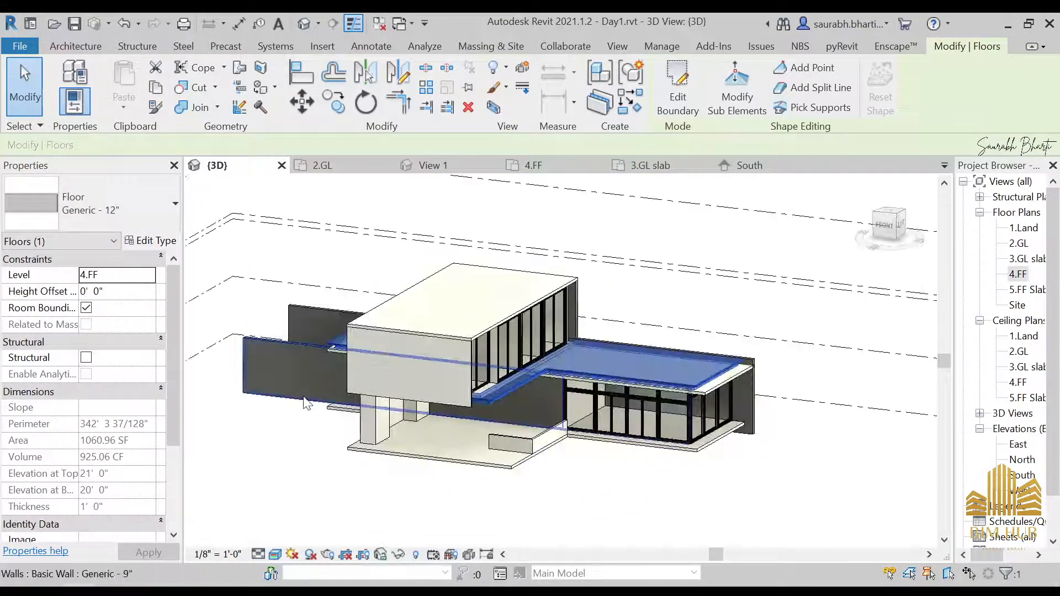
{"action": "left_click", "coordinate": [296, 370]}
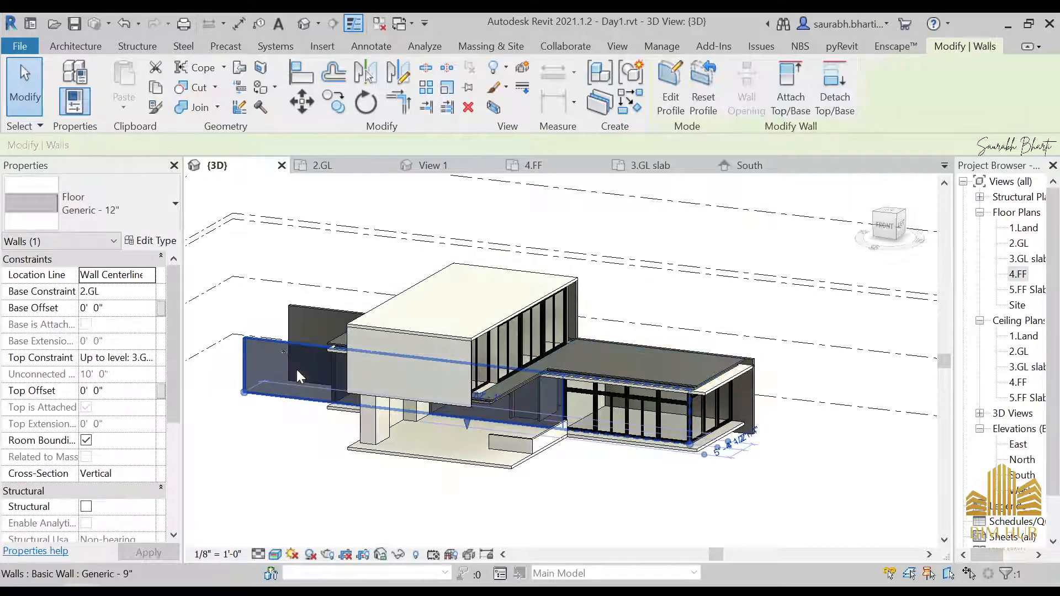
{"action": "middle_click_drag", "start_coordinate": [276, 355], "coordinate": [391, 459], "text": "shift"}
{"action": "left_click", "coordinate": [289, 467]}
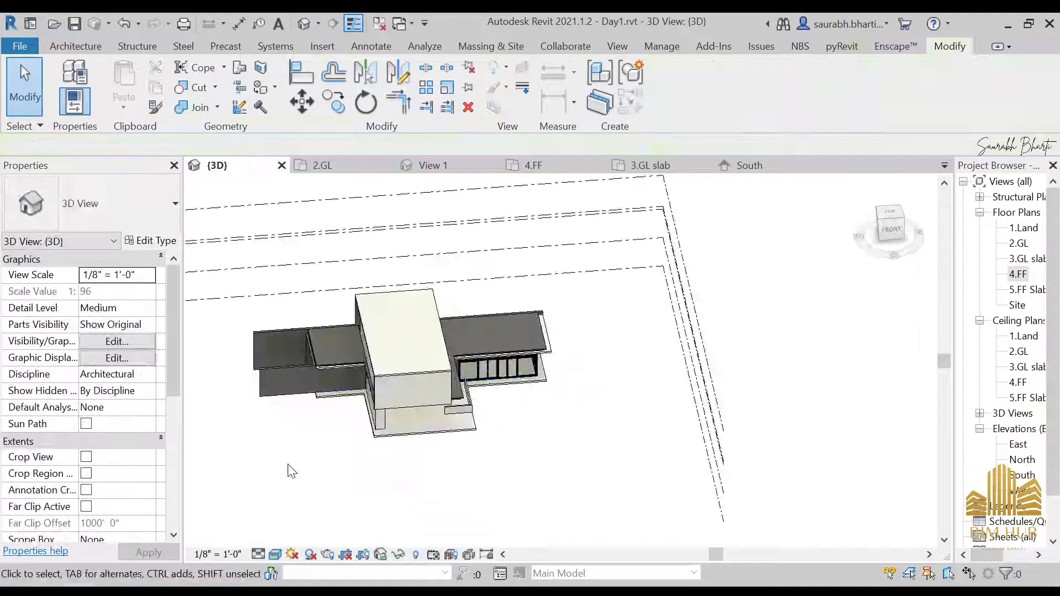
{"action": "middle_click_drag", "start_coordinate": [289, 466], "coordinate": [212, 388], "text": "shift"}
{"action": "scroll", "coordinate": [431, 381], "scroll_direction": "up", "scroll_amount": 5}
{"action": "scroll", "coordinate": [430, 380], "scroll_direction": "up", "scroll_amount": 3}
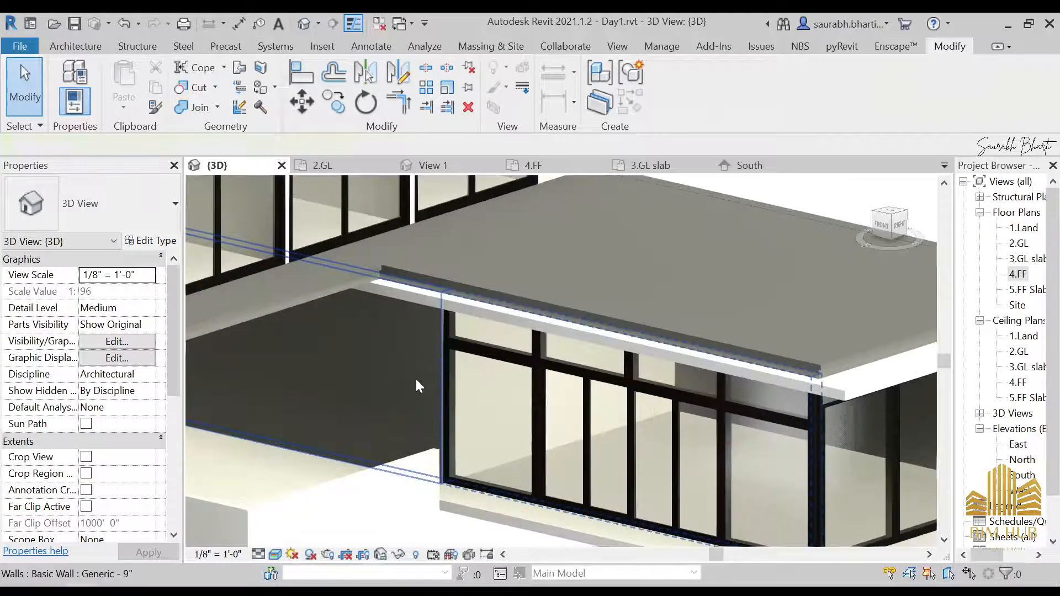
{"action": "left_click", "coordinate": [310, 379]}
{"action": "middle_click_drag", "start_coordinate": [310, 379], "coordinate": [370, 413], "text": "shift"}
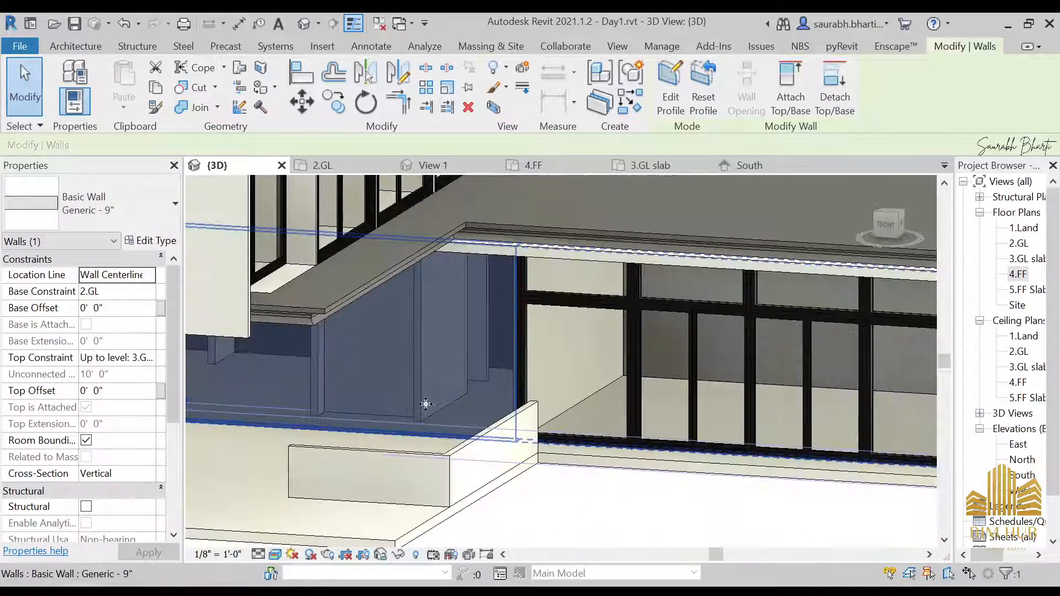
{"action": "middle_click_drag", "start_coordinate": [273, 397], "coordinate": [589, 386]}
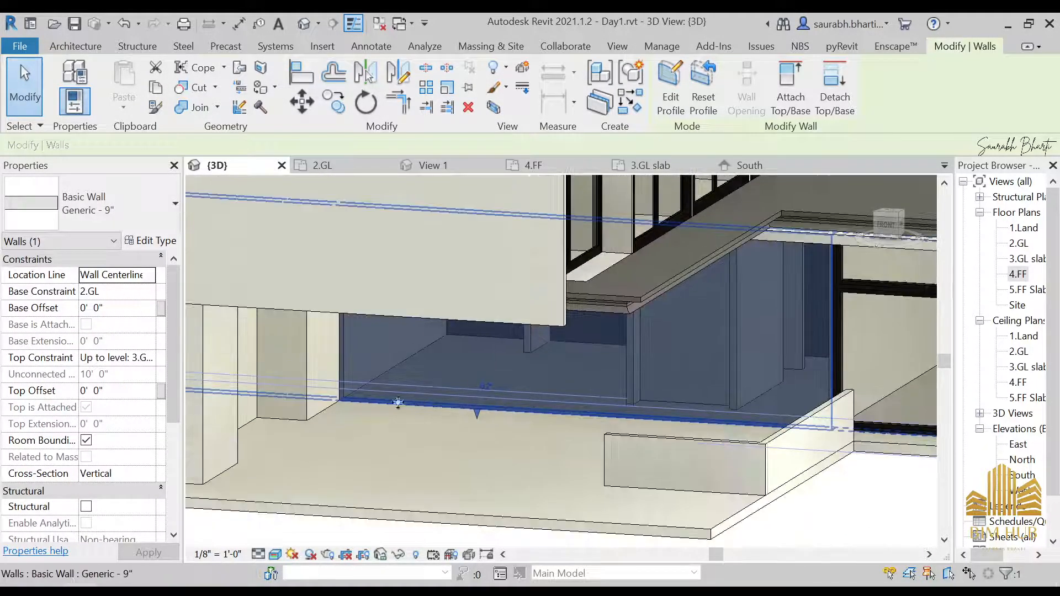
Step: Open the 4.FF plan and start a wall with the Curtain Wall: Door storefront type
{"action": "double_click", "coordinate": [1018, 275]}
{"action": "scroll", "coordinate": [420, 307], "scroll_direction": "down", "scroll_amount": 4}
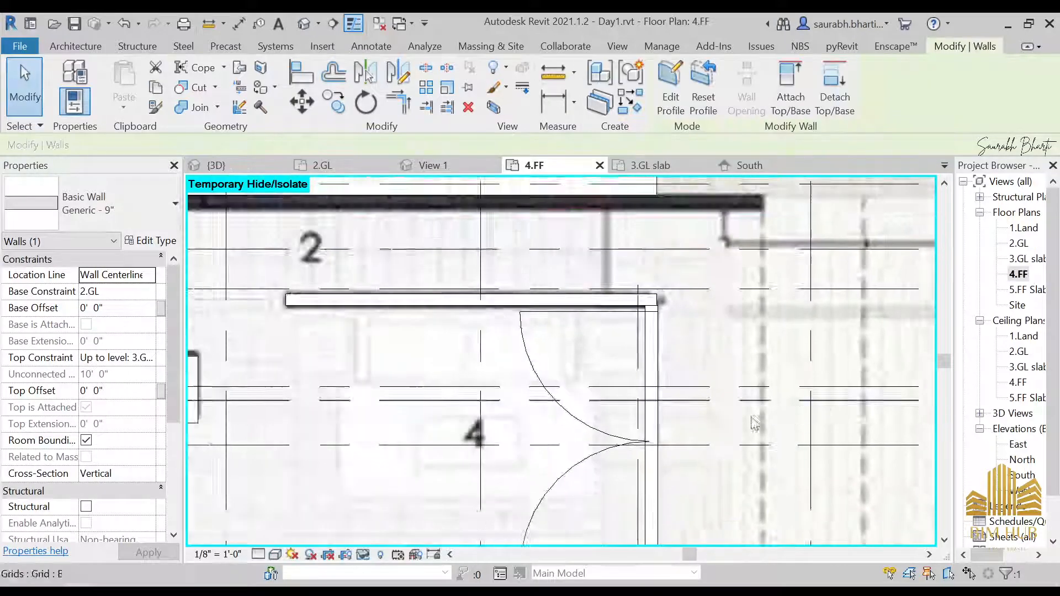
{"action": "middle_click_drag", "start_coordinate": [420, 307], "coordinate": [370, 256]}
{"action": "key", "text": "w"}
{"action": "key", "text": "a"}
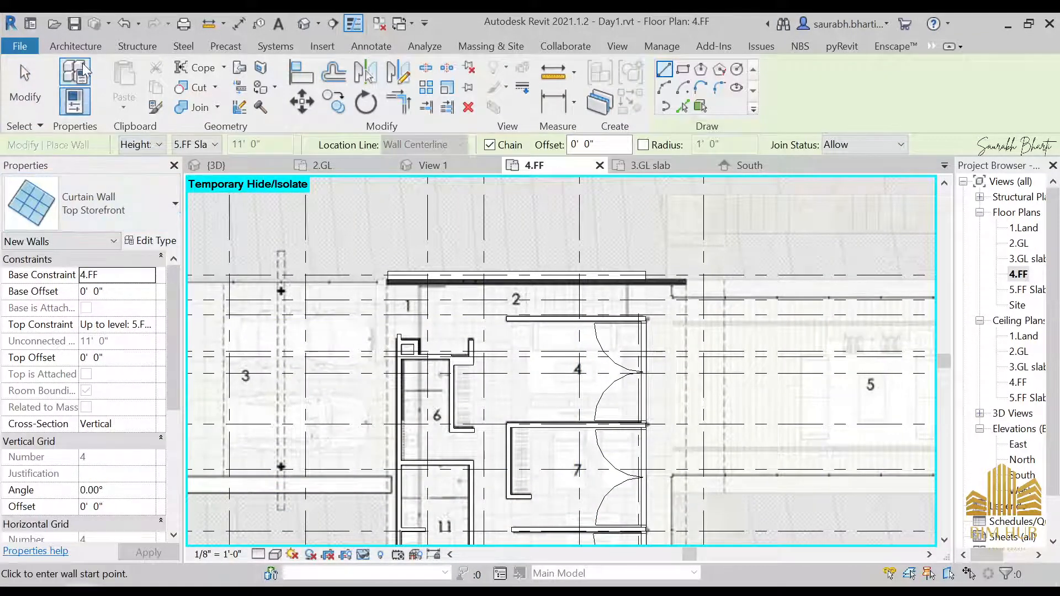
{"action": "left_click", "coordinate": [99, 221]}
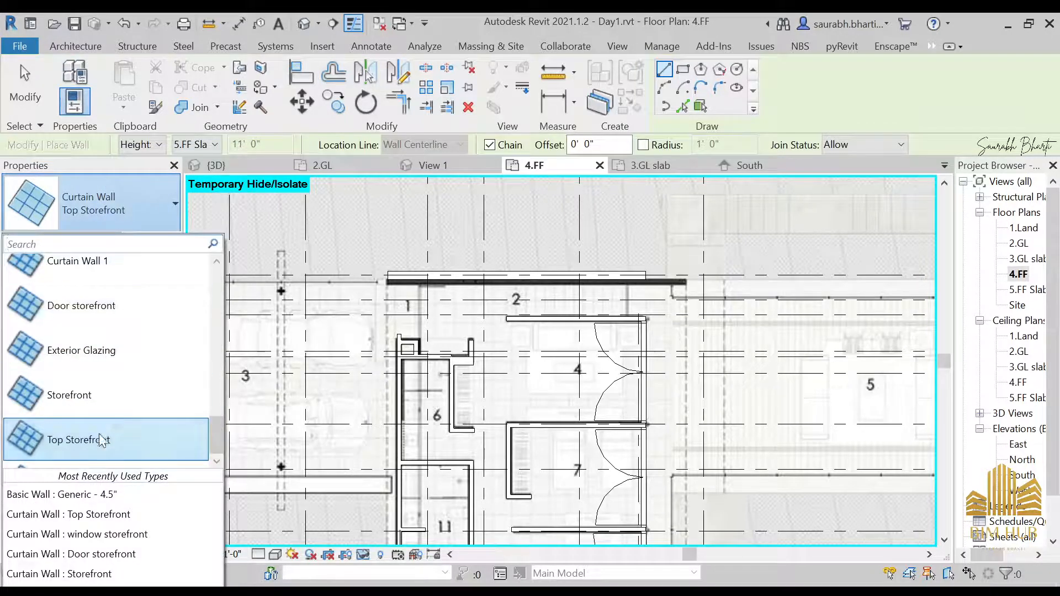
{"action": "left_click", "coordinate": [92, 317]}
{"action": "middle_click_drag", "start_coordinate": [664, 487], "coordinate": [700, 221]}
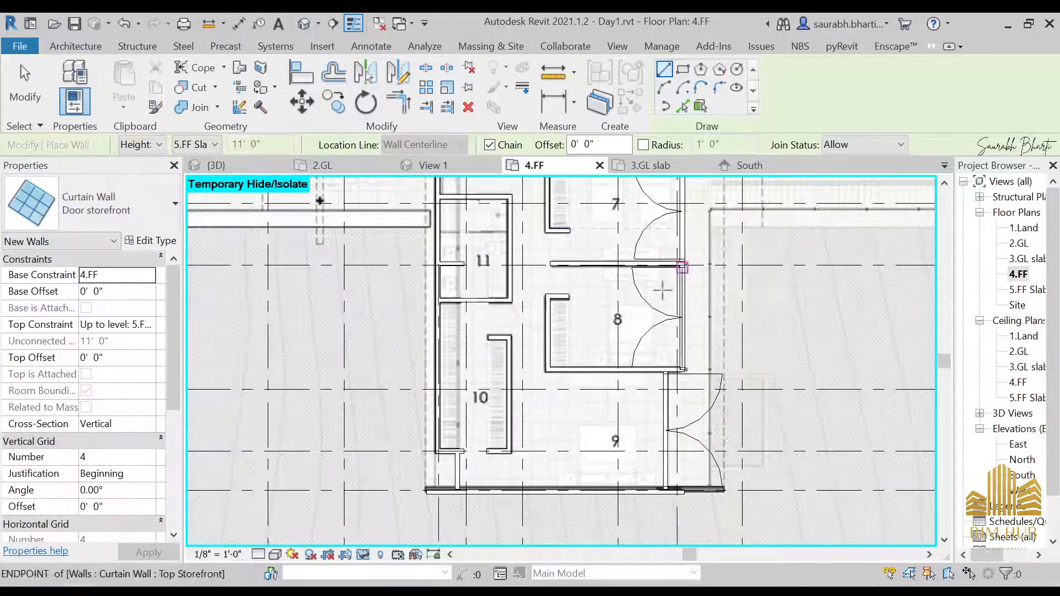
{"action": "scroll", "coordinate": [542, 362], "scroll_direction": "down", "scroll_amount": 2}
{"action": "middle_click_drag", "start_coordinate": [539, 308], "coordinate": [553, 407]}
{"action": "middle_click_drag", "start_coordinate": [705, 409], "coordinate": [570, 373]}
{"action": "scroll", "coordinate": [586, 358], "scroll_direction": "up", "scroll_amount": 2}
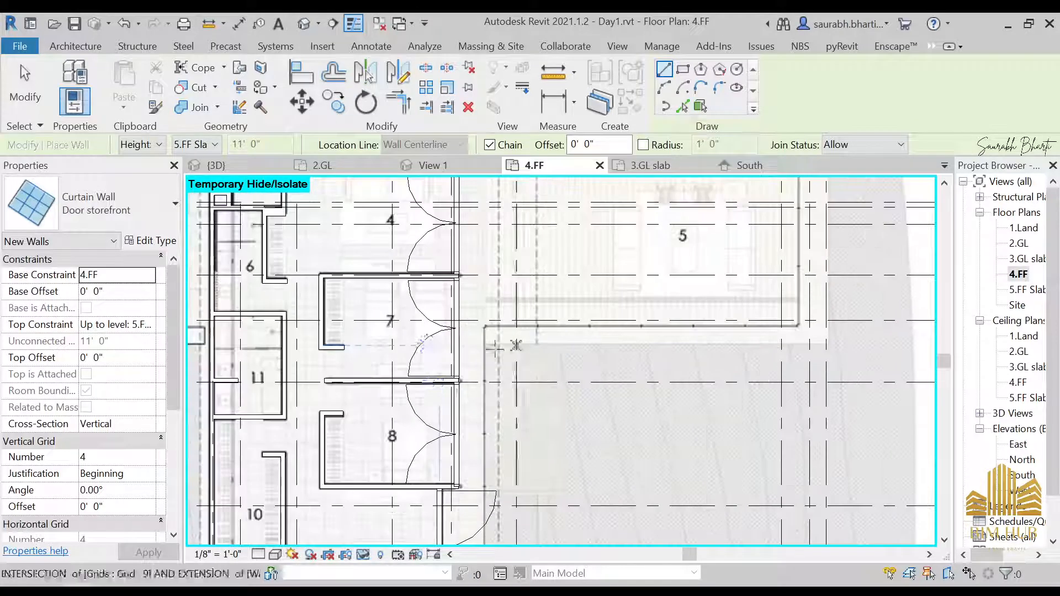
{"action": "middle_click_drag", "start_coordinate": [499, 355], "coordinate": [613, 389]}
Step: In the 2.GL plan, draw a Door storefront curtain wall segment along the ground-level Generic - 9" wall
{"action": "double_click", "coordinate": [1015, 244]}
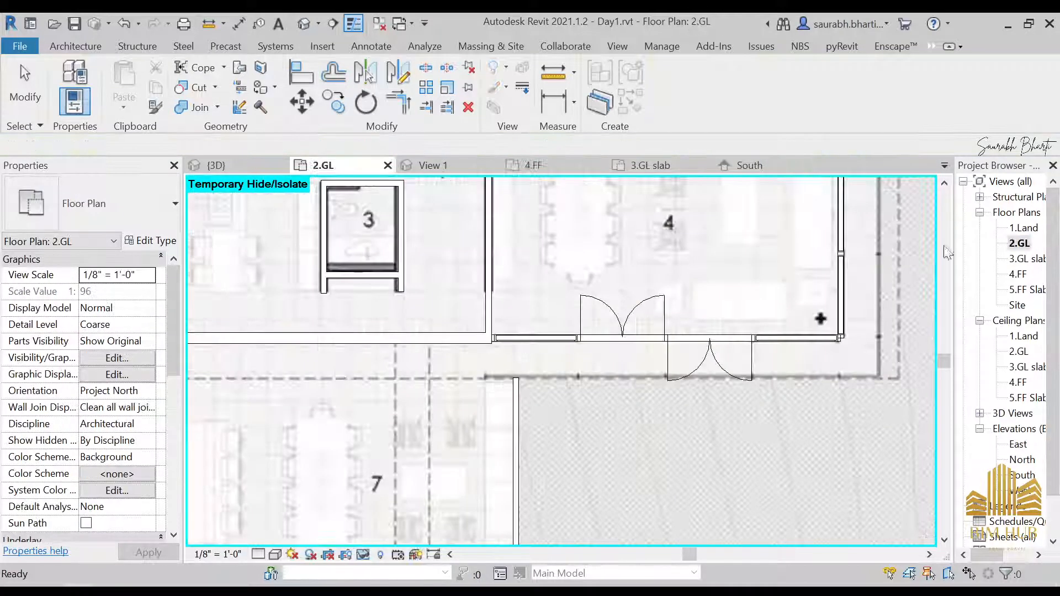
{"action": "middle_click_drag", "start_coordinate": [516, 353], "coordinate": [856, 336]}
{"action": "scroll", "coordinate": [856, 336], "scroll_direction": "down", "scroll_amount": 2}
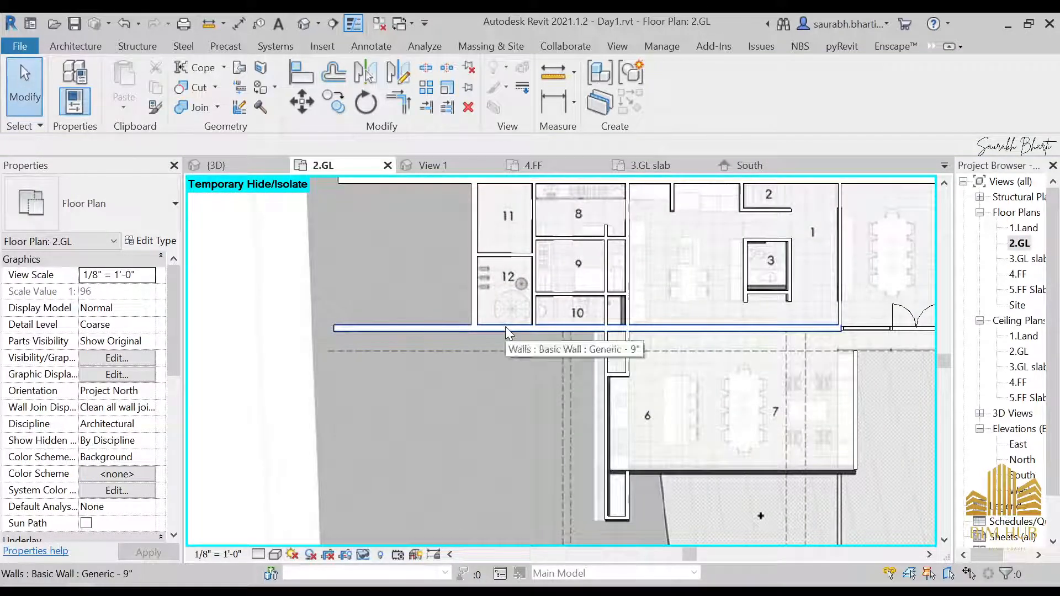
{"action": "key", "text": "w"}
{"action": "key", "text": "a"}
{"action": "mouse_move", "coordinate": [748, 336]}
{"action": "middle_mouse_down"}
{"action": "mouse_move", "coordinate": [362, 303]}
{"action": "mouse_move", "coordinate": [480, 375]}
{"action": "mouse_move", "coordinate": [627, 386]}
{"action": "middle_mouse_up"}
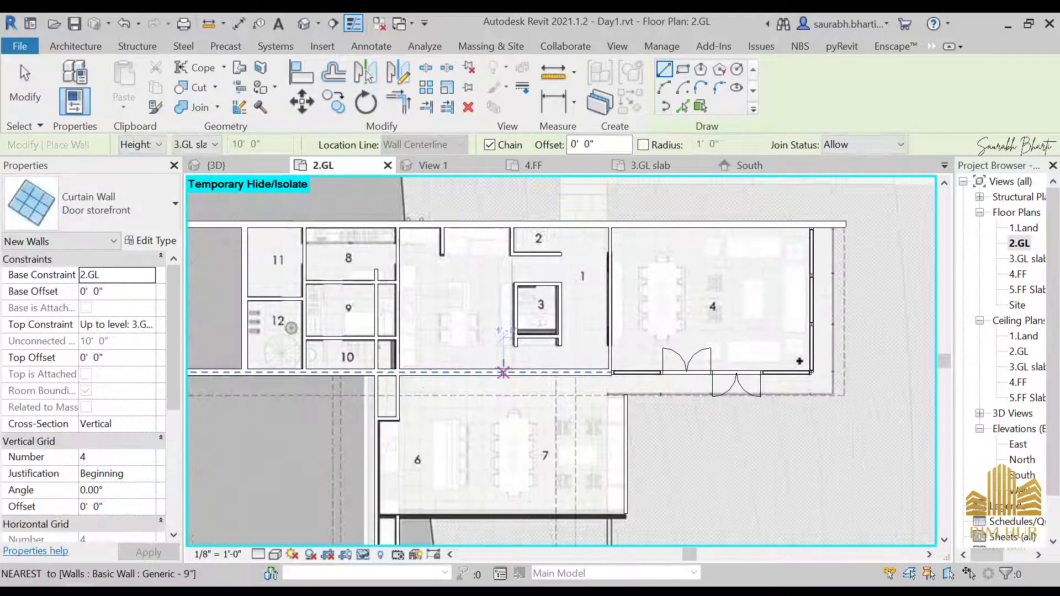
{"action": "scroll", "coordinate": [502, 371], "scroll_direction": "up", "scroll_amount": 2}
{"action": "middle_click_drag", "start_coordinate": [383, 384], "coordinate": [510, 413]}
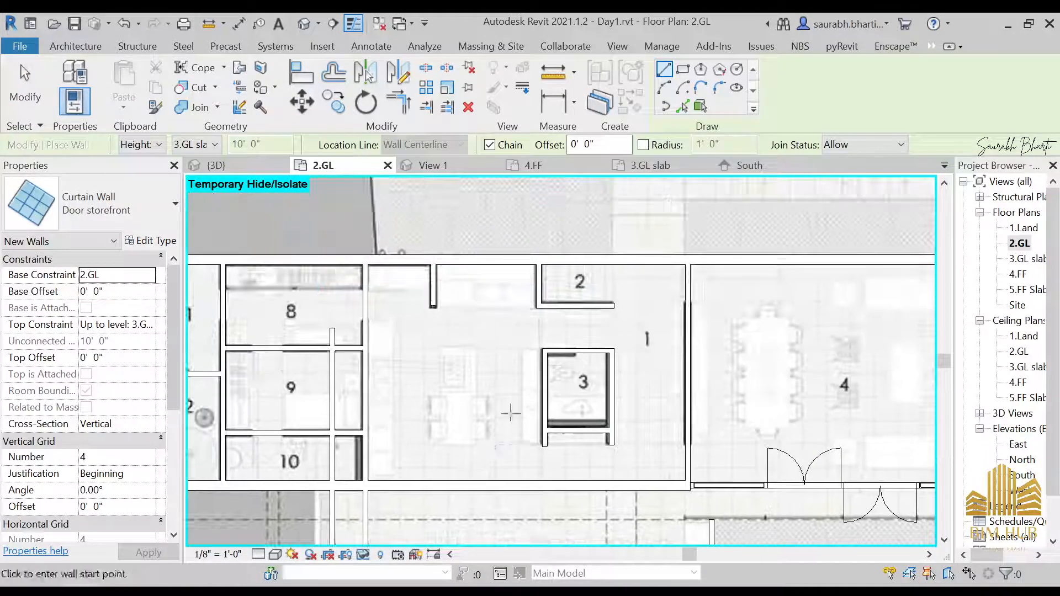
{"action": "middle_click_drag", "start_coordinate": [509, 480], "coordinate": [518, 415]}
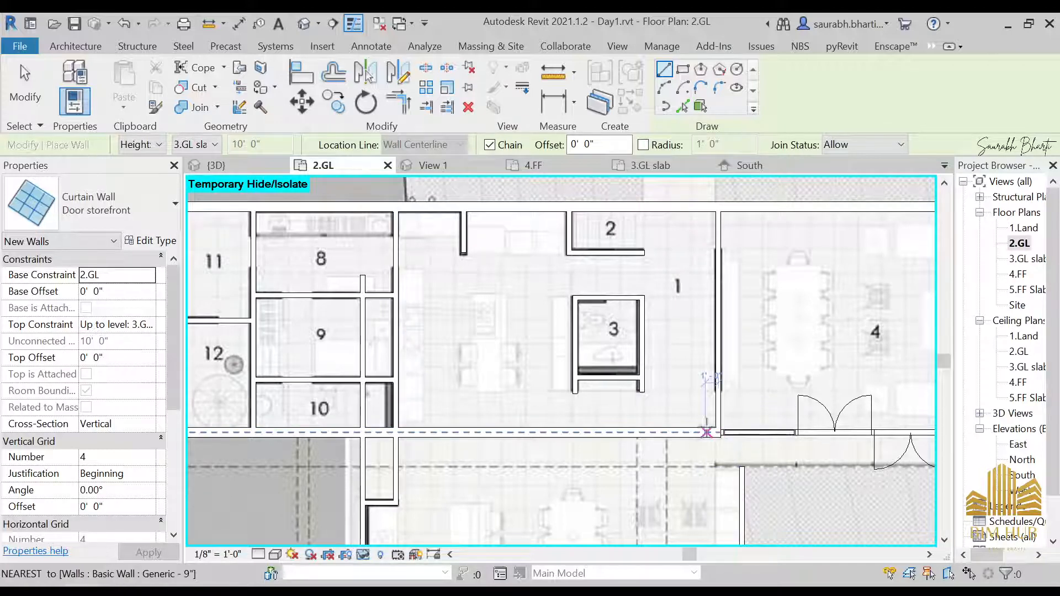
{"action": "middle_click_drag", "start_coordinate": [707, 433], "coordinate": [566, 418]}
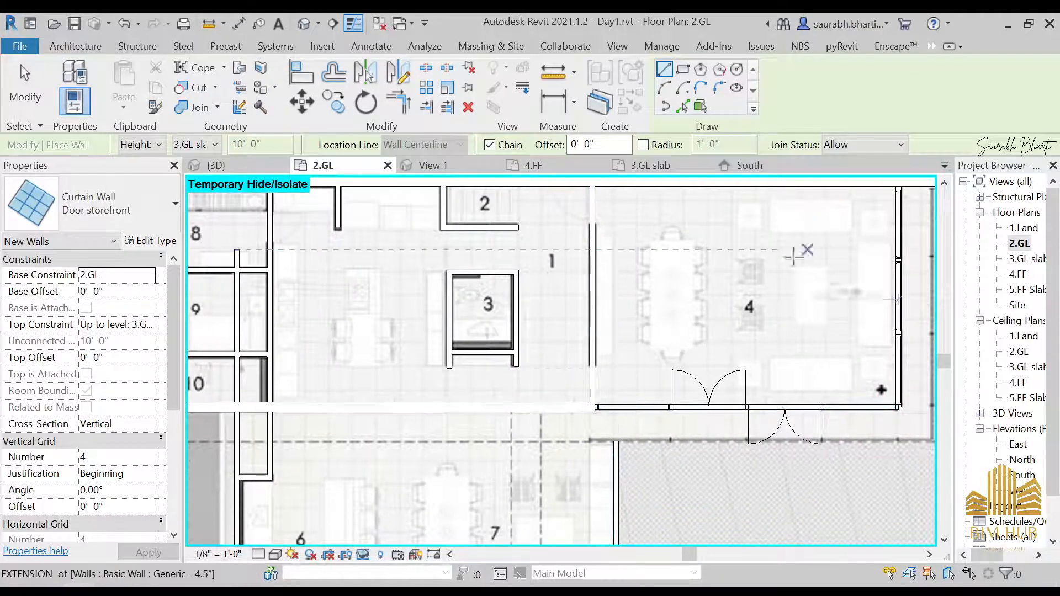
{"action": "middle_click_drag", "start_coordinate": [441, 348], "coordinate": [611, 394]}
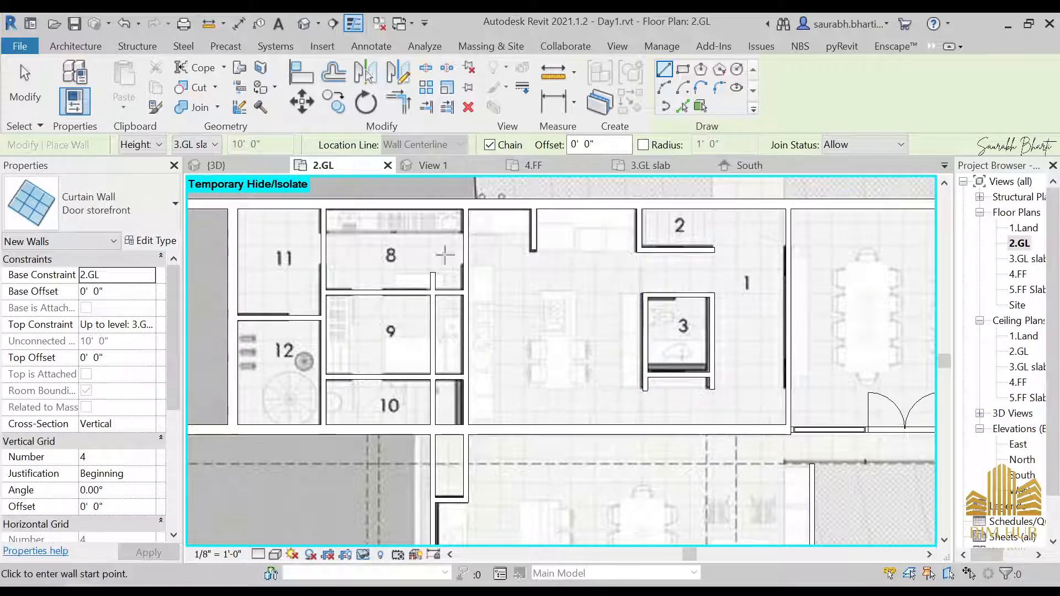
{"action": "scroll", "coordinate": [777, 429], "scroll_direction": "up", "scroll_amount": 3}
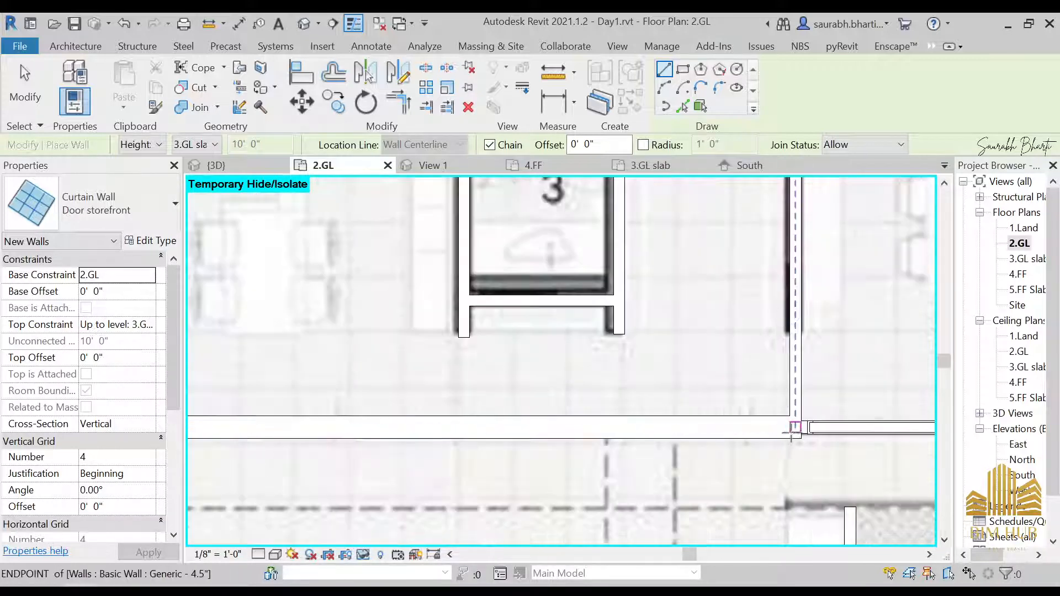
{"action": "left_click", "coordinate": [796, 427]}
{"action": "middle_click_drag", "start_coordinate": [335, 434], "coordinate": [686, 455]}
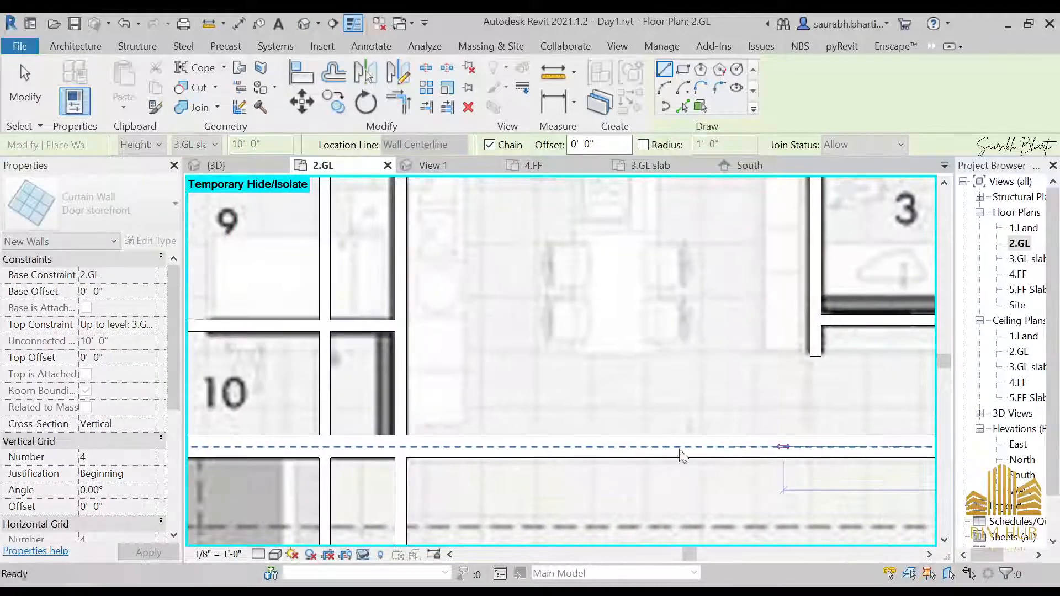
{"action": "left_click", "coordinate": [401, 447]}
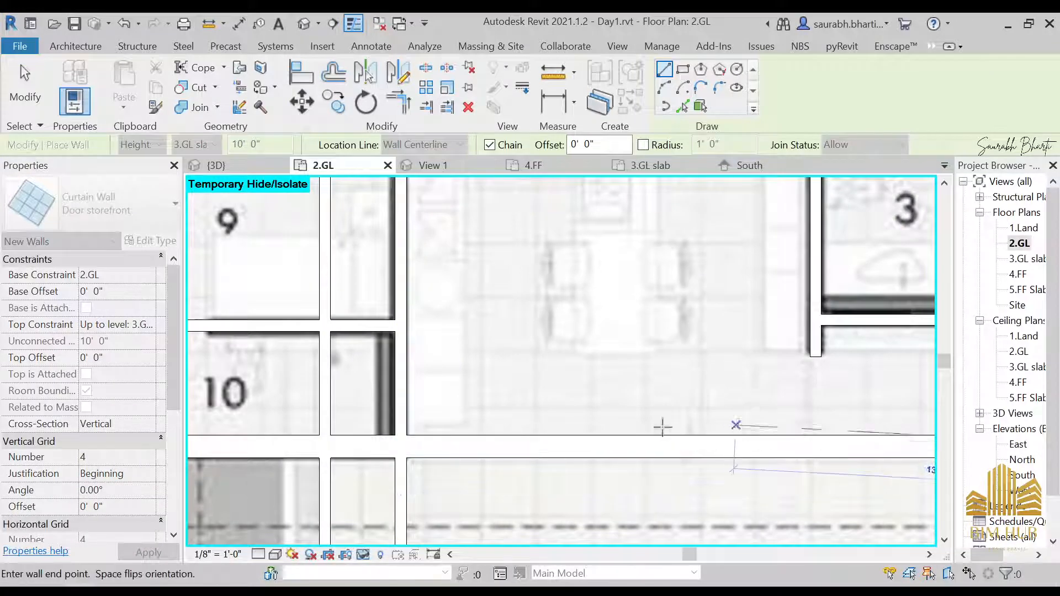
{"action": "middle_click_drag", "start_coordinate": [734, 426], "coordinate": [214, 414]}
{"action": "scroll", "coordinate": [215, 415], "scroll_direction": "down", "scroll_amount": 2}
{"action": "middle_click_drag", "start_coordinate": [333, 455], "coordinate": [367, 457]}
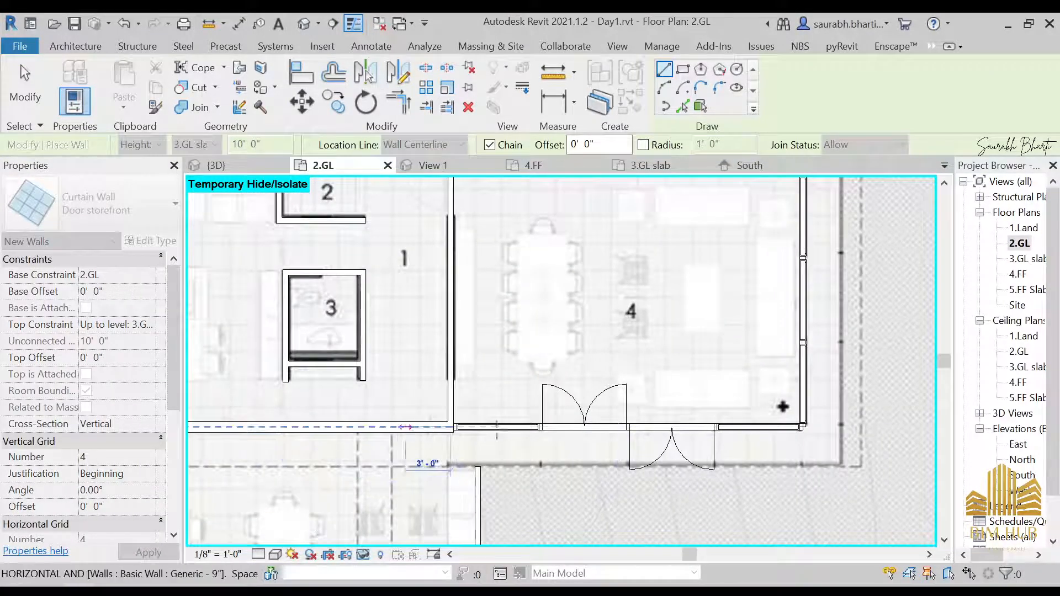
{"action": "key", "text": "Escape"}
Step: Draw a second Door storefront curtain wall segment, about 14'-11" long, continuing along the same wall line
{"action": "scroll", "coordinate": [476, 429], "scroll_direction": "up", "scroll_amount": 1}
{"action": "middle_click_drag", "start_coordinate": [426, 429], "coordinate": [568, 439]}
{"action": "scroll", "coordinate": [570, 440], "scroll_direction": "up", "scroll_amount": 4}
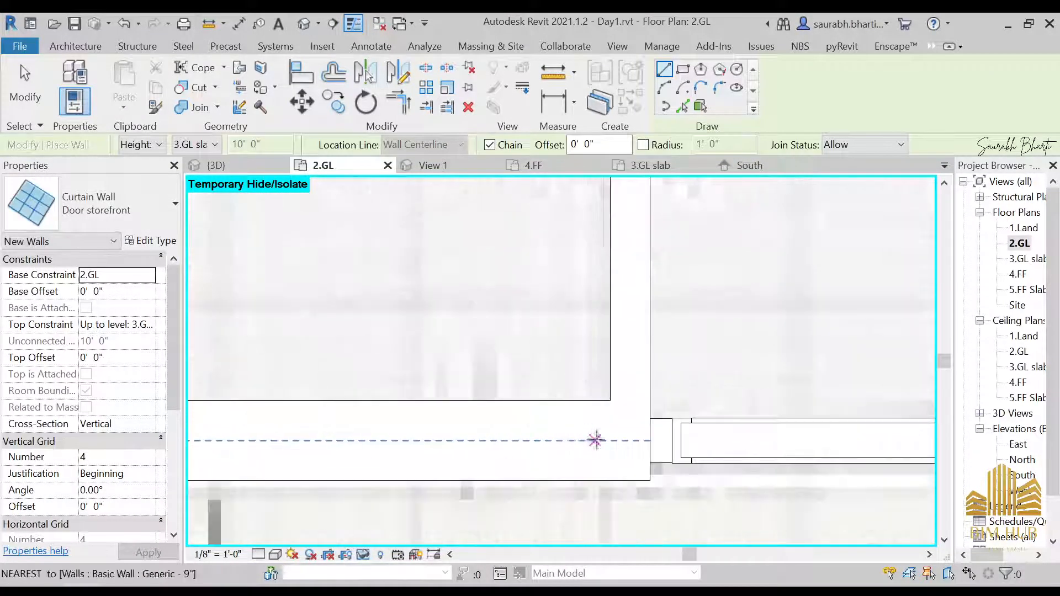
{"action": "left_click", "coordinate": [608, 440]}
{"action": "middle_click_drag", "start_coordinate": [471, 455], "coordinate": [1013, 470]}
{"action": "scroll", "coordinate": [480, 458], "scroll_direction": "down", "scroll_amount": 2}
{"action": "middle_click_drag", "start_coordinate": [496, 469], "coordinate": [808, 459]}
{"action": "scroll", "coordinate": [440, 450], "scroll_direction": "down", "scroll_amount": 2}
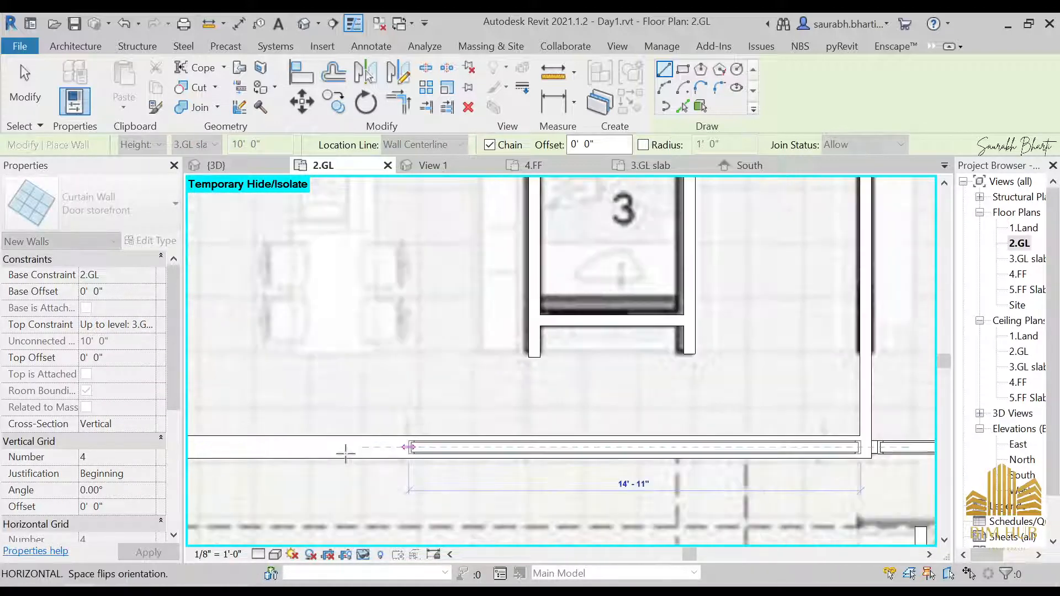
{"action": "middle_click_drag", "start_coordinate": [338, 471], "coordinate": [636, 474]}
{"action": "scroll", "coordinate": [444, 458], "scroll_direction": "up", "scroll_amount": 2}
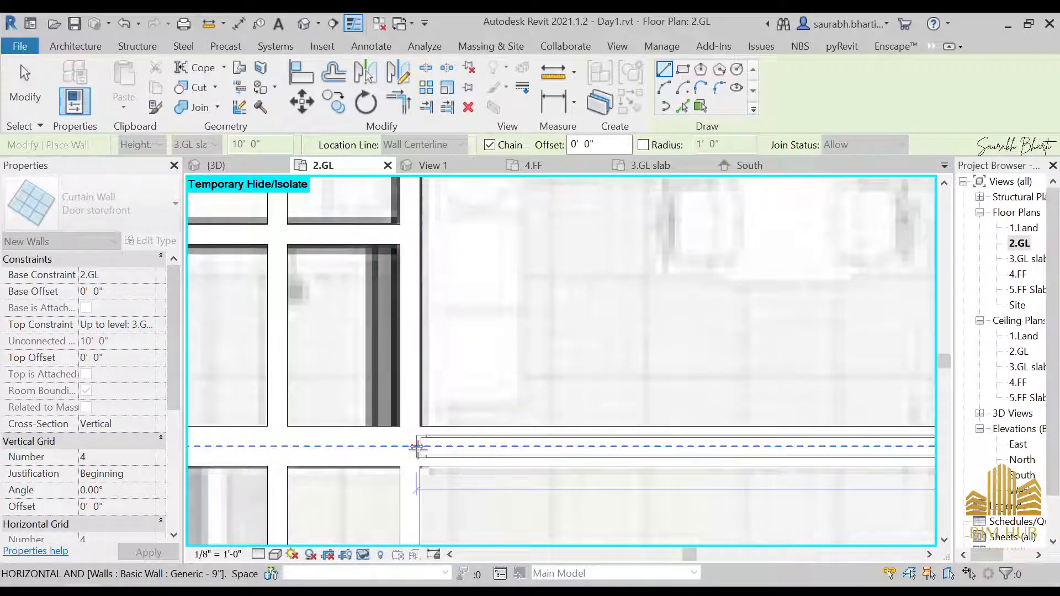
{"action": "left_click", "coordinate": [418, 447]}
{"action": "key", "text": "Escape"}
{"action": "key", "text": "Escape"}
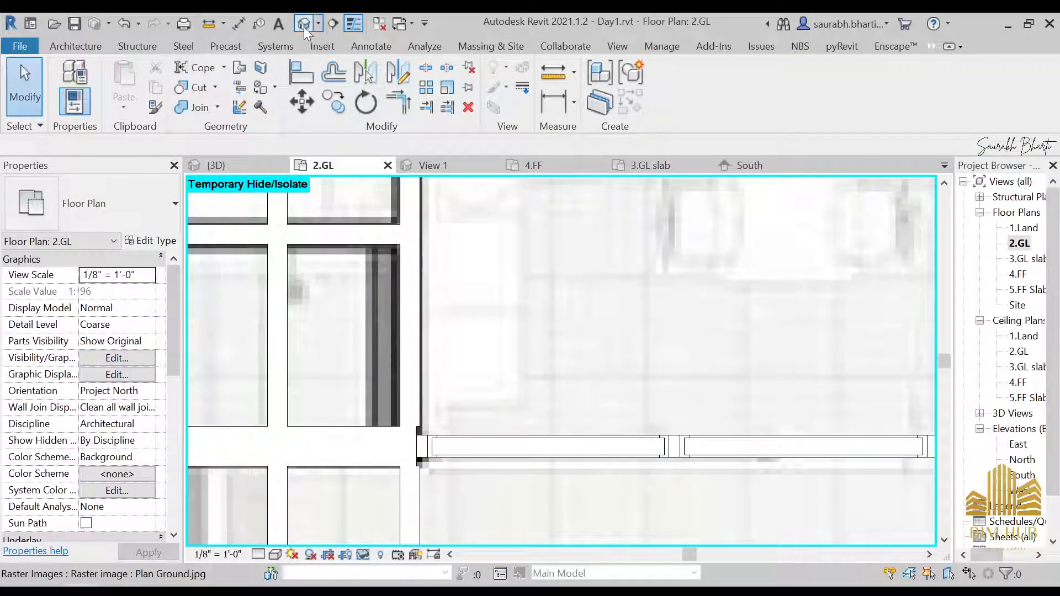
Step: Switch to the default 3D view and select the new storefront curtain wall to check it
{"action": "left_click", "coordinate": [303, 24]}
{"action": "middle_click_drag", "start_coordinate": [426, 356], "coordinate": [504, 365], "text": "shift"}
{"action": "left_click", "coordinate": [505, 366]}
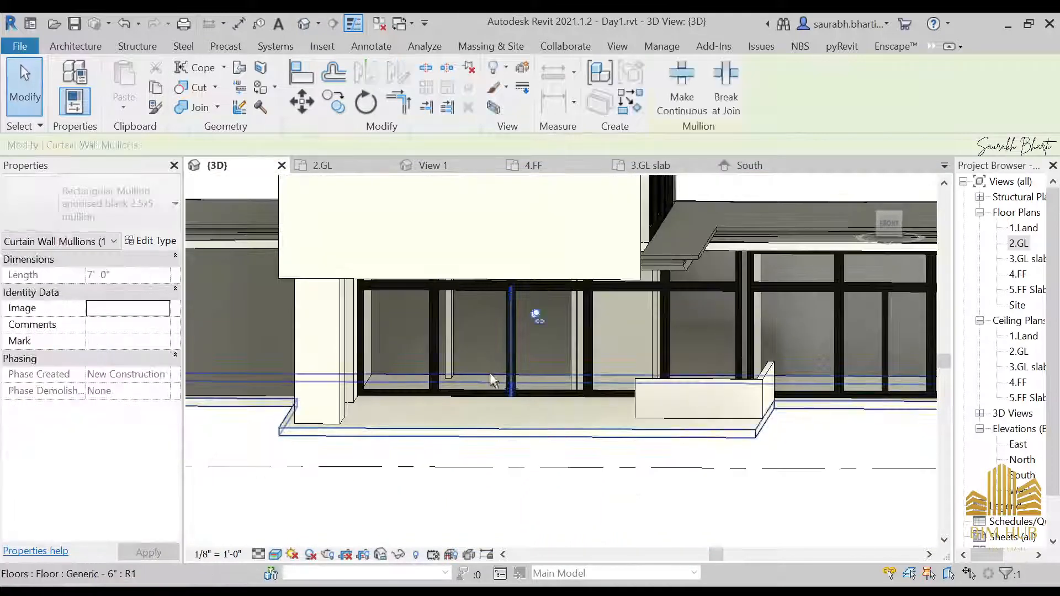
{"action": "key", "text": "Escape"}
{"action": "left_click", "coordinate": [479, 378]}
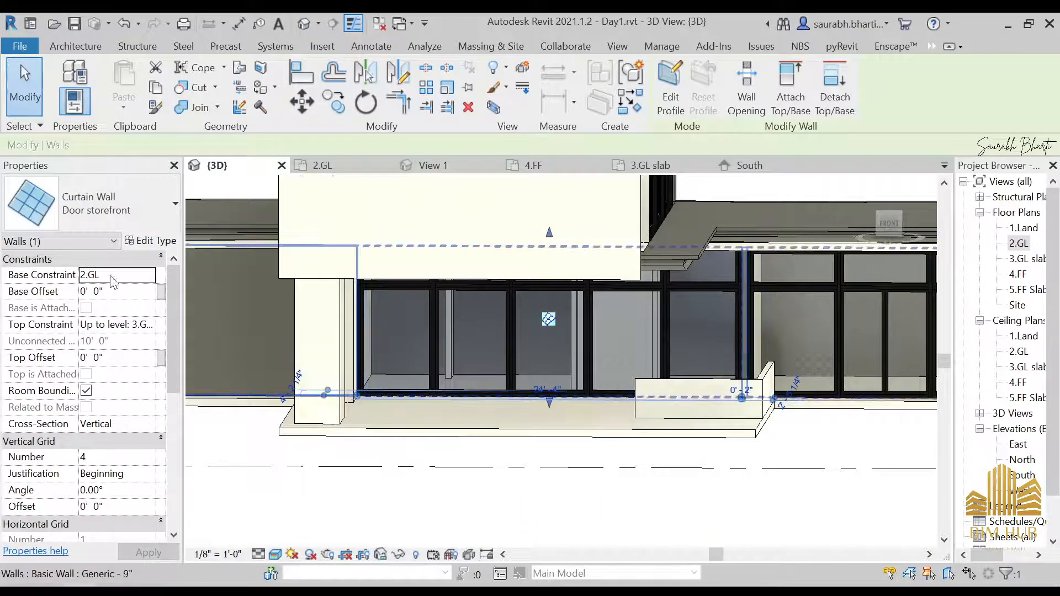
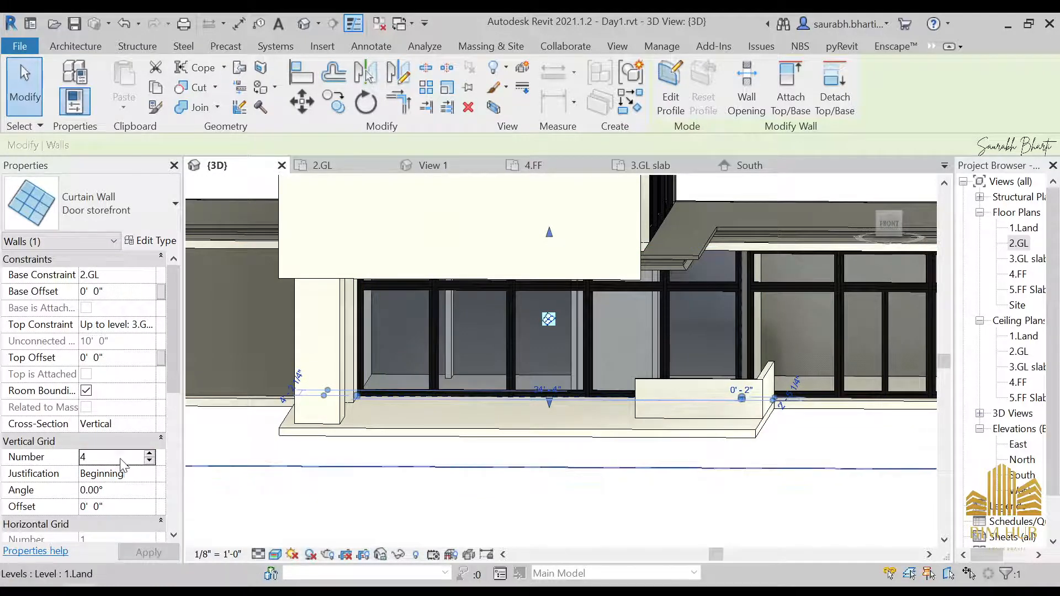
Step: Select a single glass panel in the ground-floor storefront curtain wall
{"action": "left_click", "coordinate": [503, 525]}
{"action": "middle_click_drag", "start_coordinate": [505, 523], "coordinate": [555, 486], "text": "shift"}
{"action": "scroll", "coordinate": [586, 386], "scroll_direction": "up", "scroll_amount": 2}
{"action": "middle_click_drag", "start_coordinate": [564, 399], "coordinate": [454, 401], "text": "shift"}
{"action": "key", "text": "Tab"}
{"action": "left_click", "coordinate": [452, 394]}
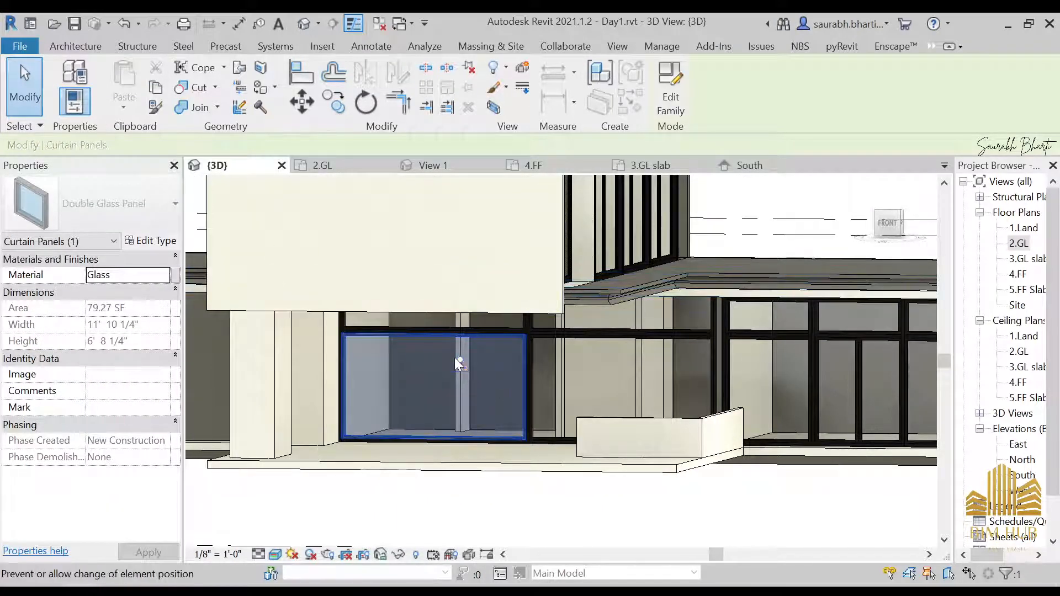
{"action": "middle_click_drag", "start_coordinate": [458, 358], "coordinate": [470, 445], "text": "shift"}
Step: Switch to the photo viewer and browse the reference photos of the house
{"action": "key", "text": "alt+Tab"}
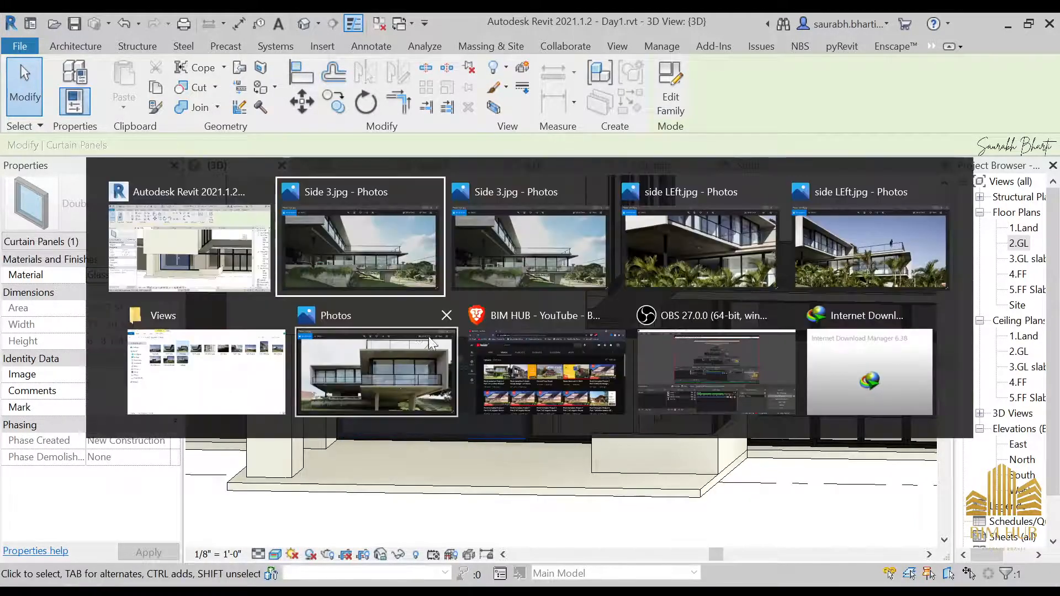
{"action": "key", "text": "alt+Tab"}
{"action": "key", "text": "Tab"}
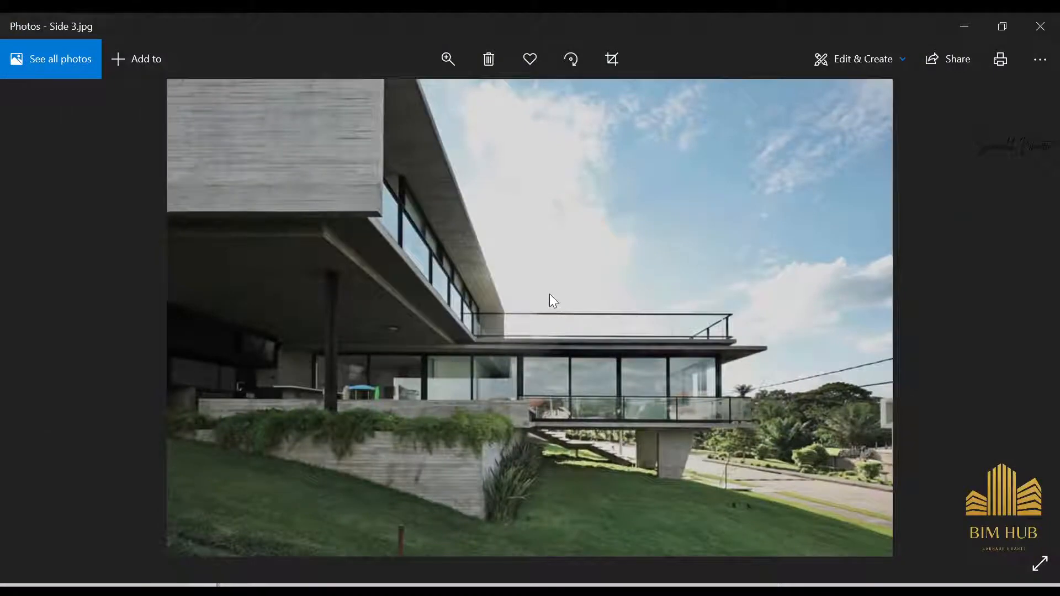
{"action": "key", "text": "Right"}
{"action": "key", "text": "Right"}
{"action": "key", "text": "Right"}
{"action": "key", "text": "Left"}
{"action": "key", "text": "Right"}
{"action": "key", "text": "Right"}
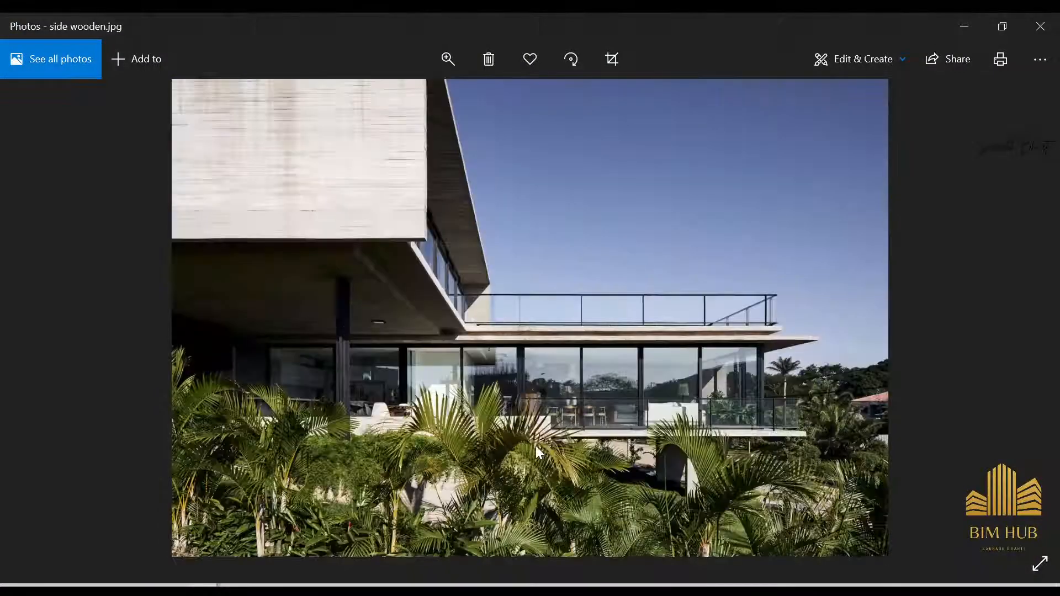
{"action": "key", "text": "Left"}
{"action": "scroll", "coordinate": [525, 402], "scroll_direction": "up", "scroll_amount": 5}
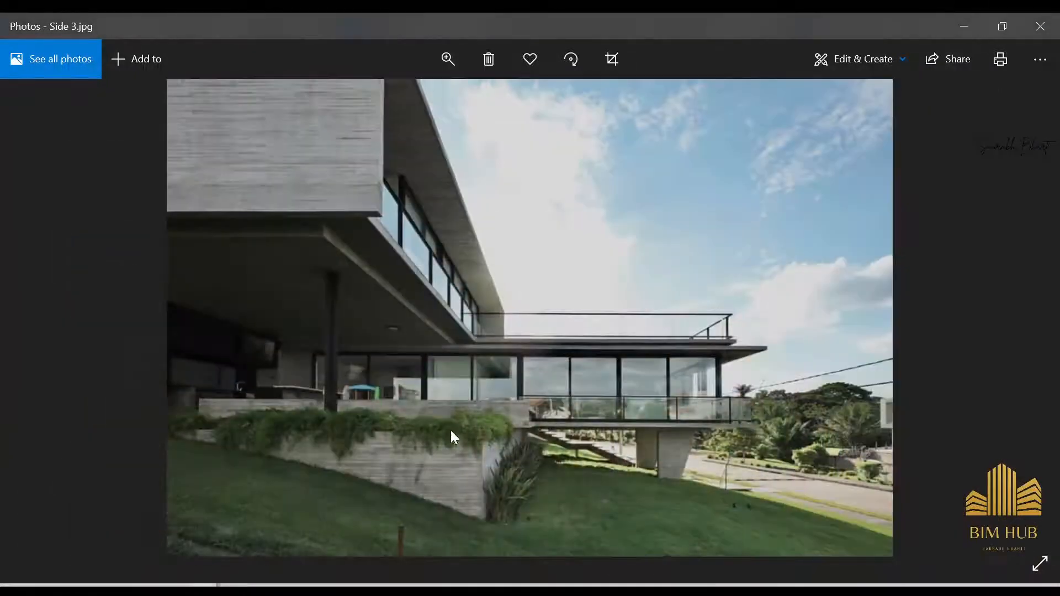
Step: Return to the model and swap the selected panel to the M_Door-Curtain-Wall-Double-Storefront door type
{"action": "left_click", "coordinate": [965, 27]}
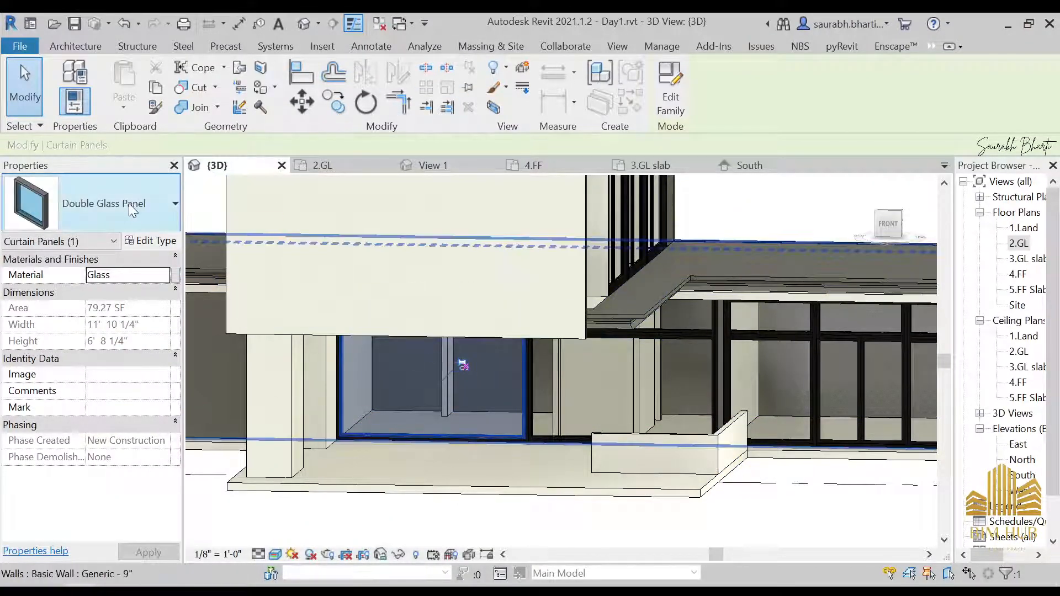
{"action": "left_click", "coordinate": [128, 203]}
{"action": "left_click", "coordinate": [147, 475]}
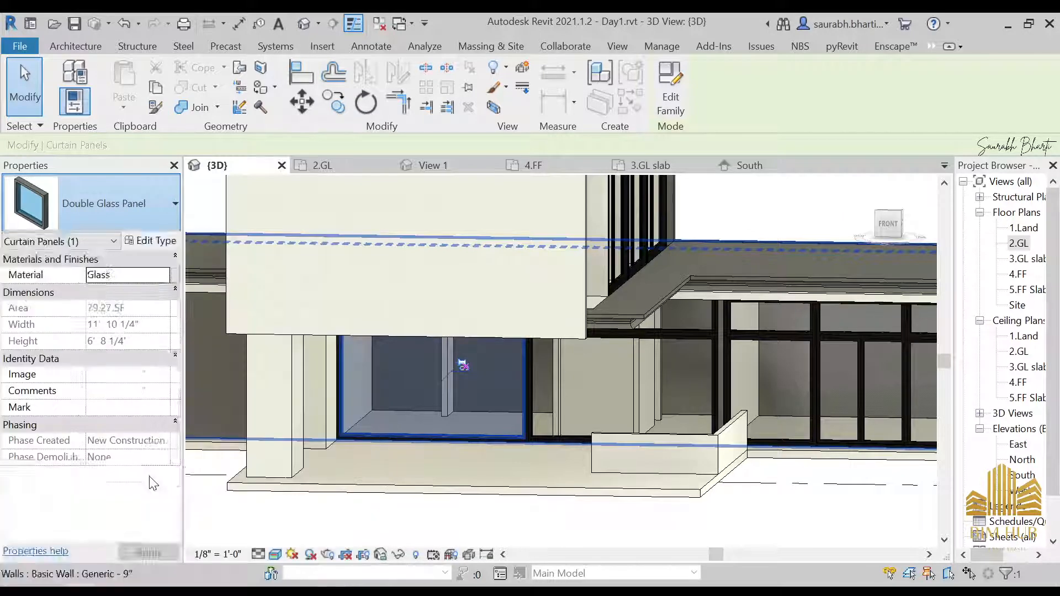
{"action": "key", "text": "Escape"}
{"action": "scroll", "coordinate": [445, 432], "scroll_direction": "up", "scroll_amount": 5}
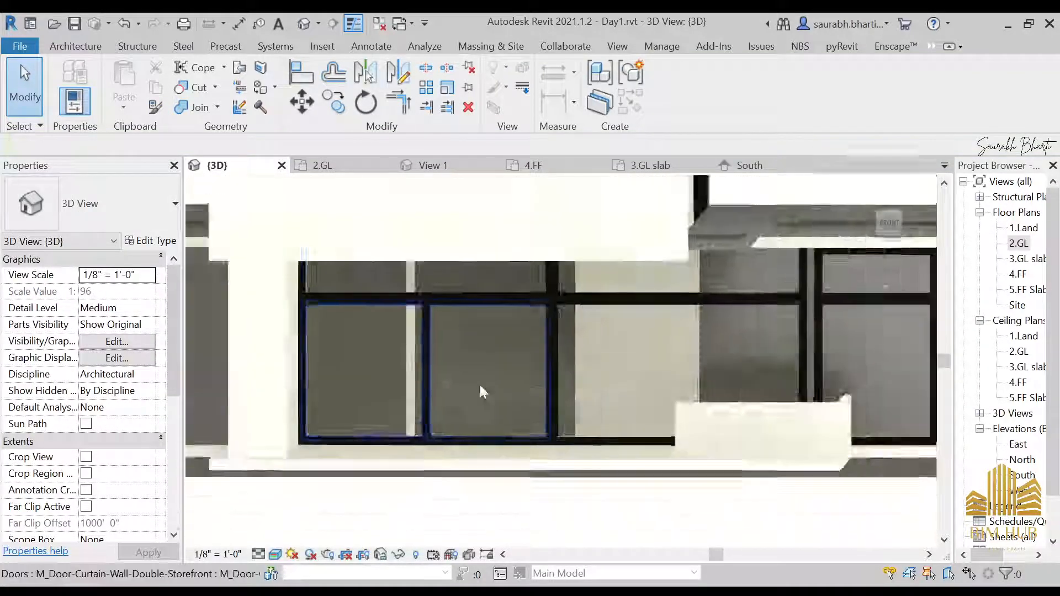
Step: Swap a second storefront glass panel to the M_Door-Curtain-Wall-Double-Storefront door type
{"action": "middle_click_drag", "start_coordinate": [480, 392], "coordinate": [808, 408], "text": "shift"}
{"action": "middle_click_drag", "start_coordinate": [913, 362], "coordinate": [608, 417]}
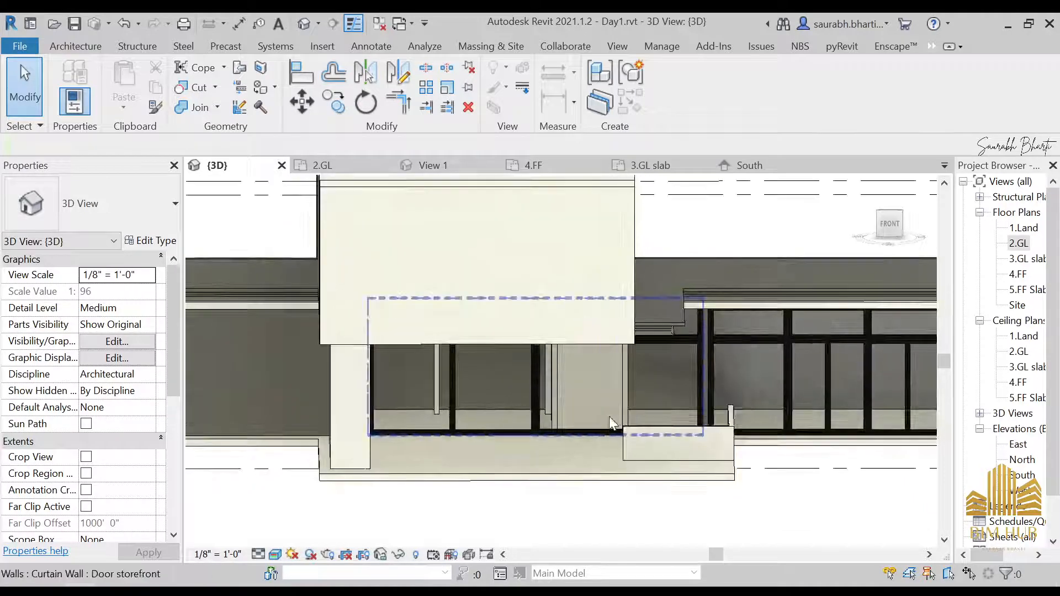
{"action": "key", "text": "Tab"}
{"action": "left_click", "coordinate": [641, 395]}
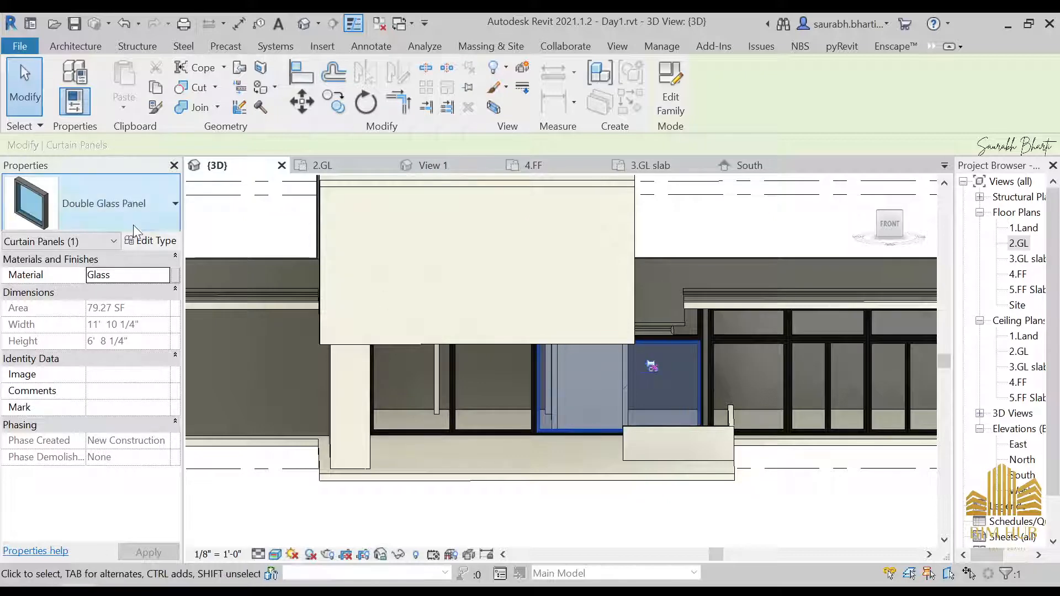
{"action": "left_click", "coordinate": [116, 204]}
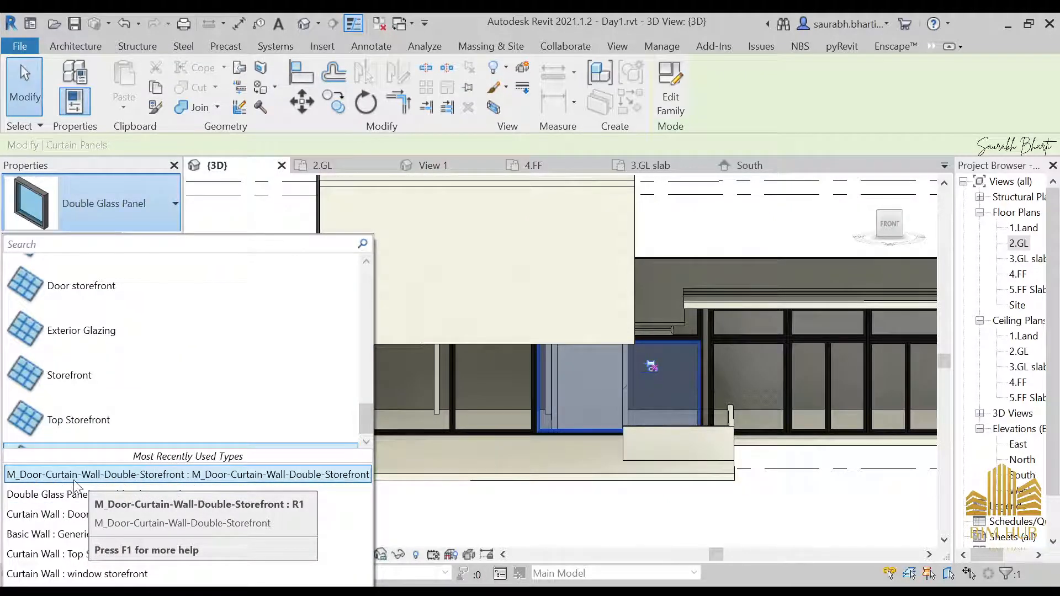
{"action": "left_click", "coordinate": [171, 475]}
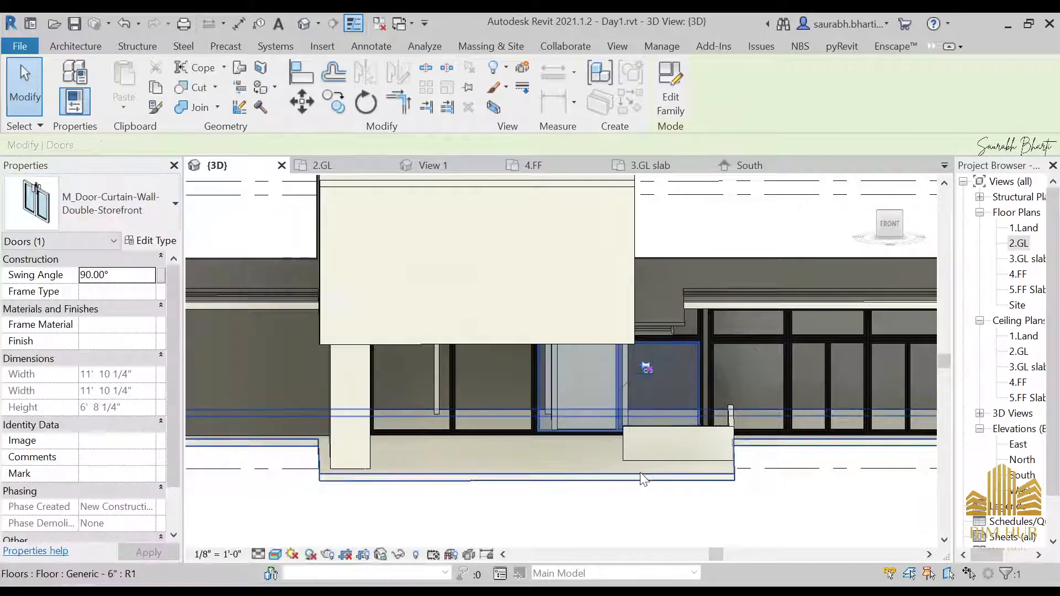
{"action": "key", "text": "Escape"}
Step: Orbit around the model and compare the storefront against the reference photo
{"action": "middle_click_drag", "start_coordinate": [721, 461], "coordinate": [703, 472], "text": "shift"}
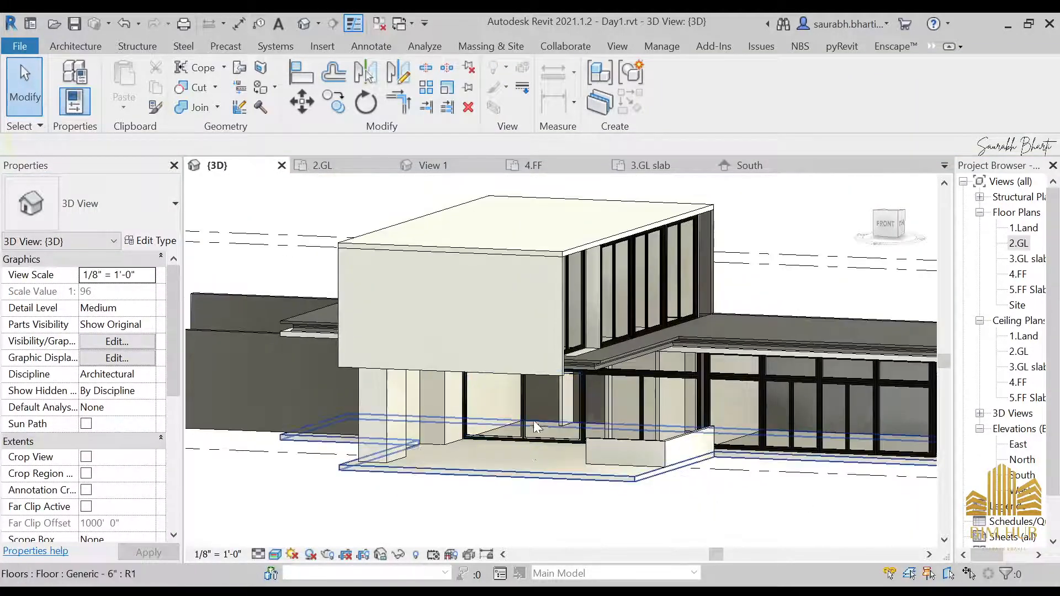
{"action": "left_click", "coordinate": [525, 417]}
{"action": "key", "text": "Escape"}
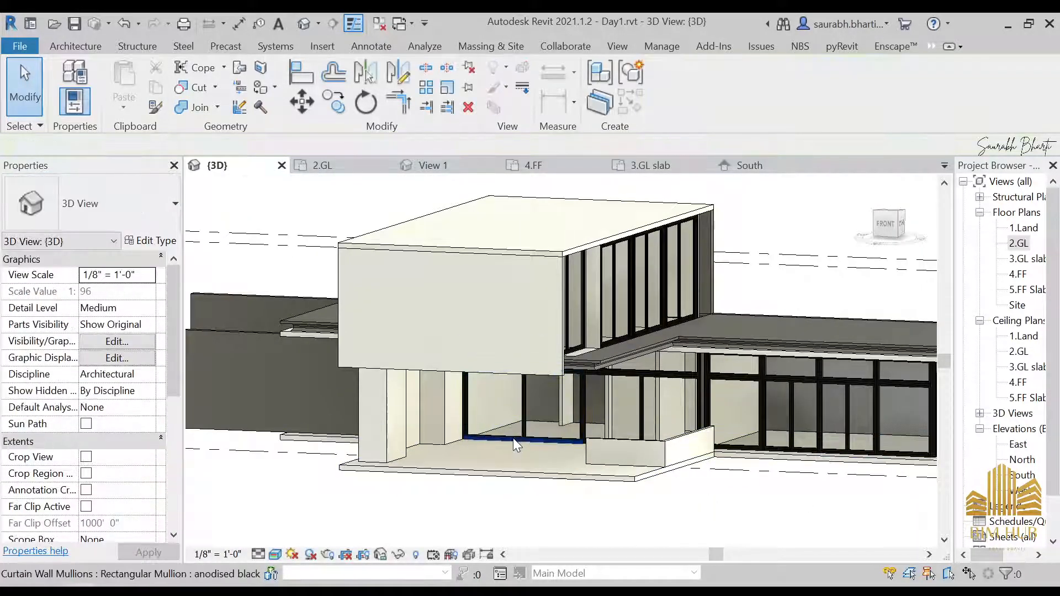
{"action": "scroll", "coordinate": [513, 439], "scroll_direction": "up", "scroll_amount": 4}
{"action": "middle_click_drag", "start_coordinate": [452, 344], "coordinate": [589, 402], "text": "shift"}
{"action": "scroll", "coordinate": [623, 361], "scroll_direction": "down", "scroll_amount": 4}
{"action": "scroll", "coordinate": [625, 362], "scroll_direction": "down", "scroll_amount": 2}
{"action": "middle_click_drag", "start_coordinate": [625, 361], "coordinate": [594, 381], "text": "shift"}
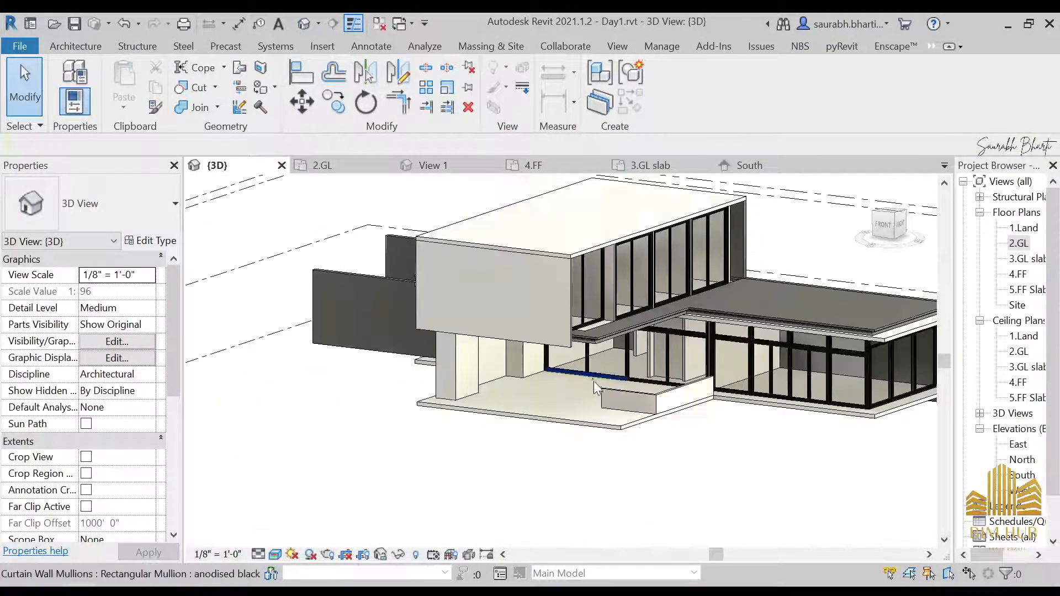
{"action": "scroll", "coordinate": [620, 362], "scroll_direction": "up", "scroll_amount": 6}
{"action": "scroll", "coordinate": [435, 327], "scroll_direction": "down", "scroll_amount": 4}
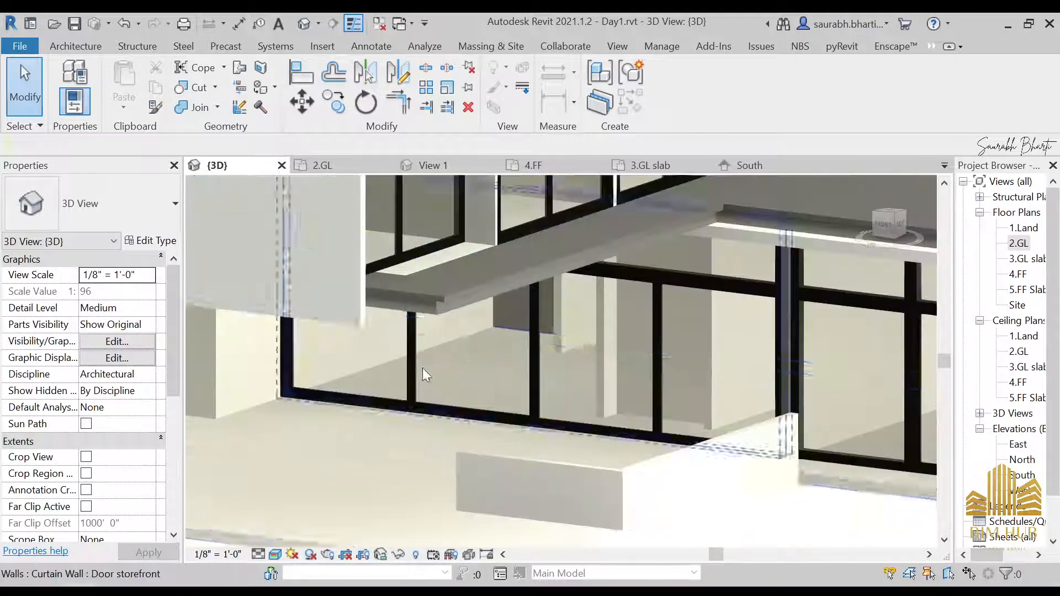
{"action": "middle_click_drag", "start_coordinate": [422, 368], "coordinate": [334, 402], "text": "shift"}
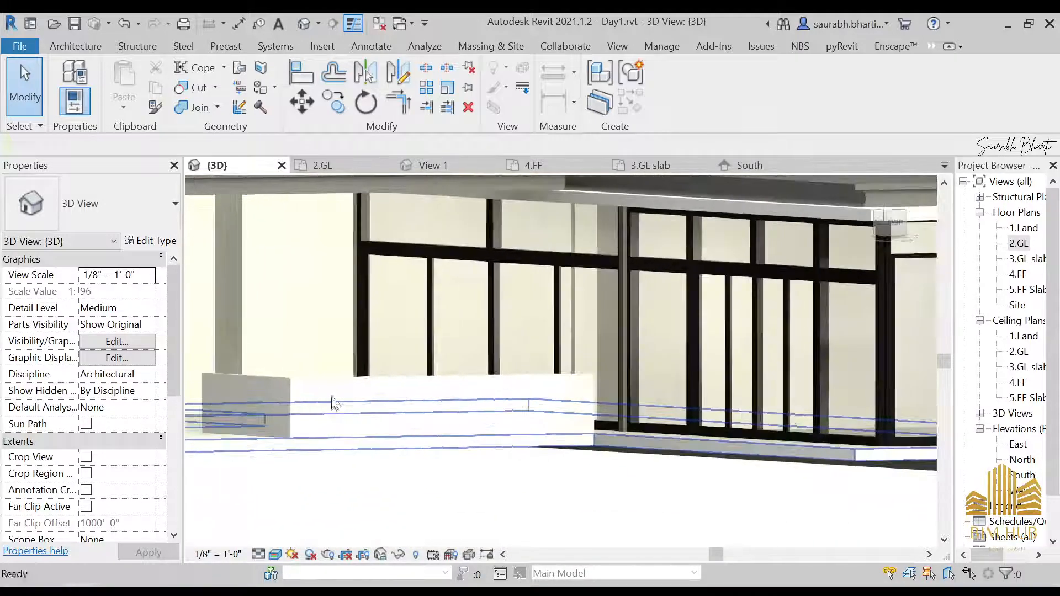
{"action": "scroll", "coordinate": [427, 293], "scroll_direction": "down", "scroll_amount": 2}
{"action": "middle_click_drag", "start_coordinate": [427, 294], "coordinate": [453, 452], "text": "shift"}
{"action": "scroll", "coordinate": [480, 325], "scroll_direction": "down", "scroll_amount": 3}
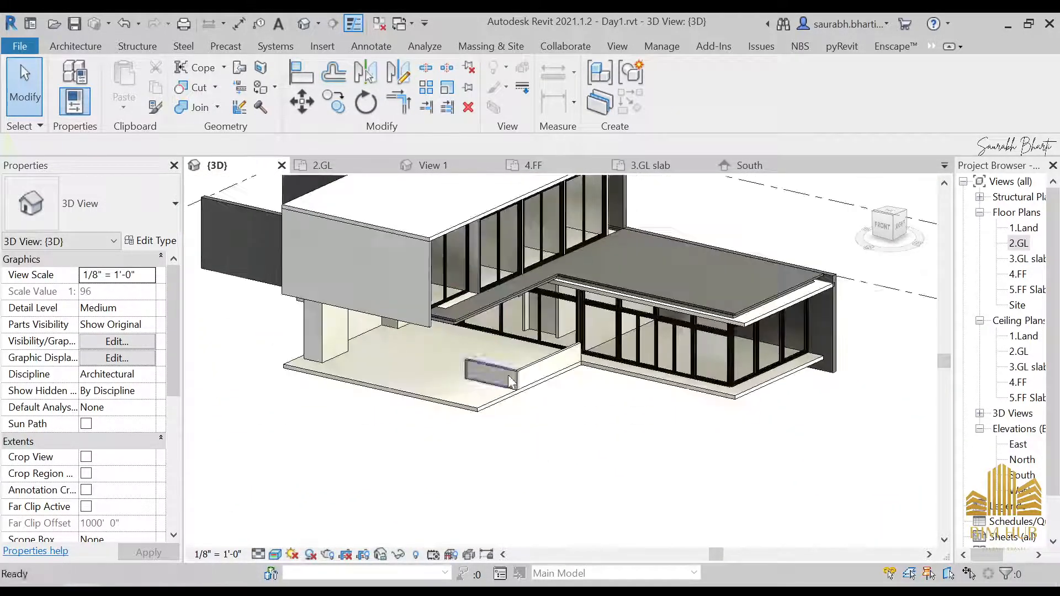
{"action": "middle_click_drag", "start_coordinate": [638, 336], "coordinate": [491, 316], "text": "shift"}
{"action": "key", "text": "alt+Tab"}
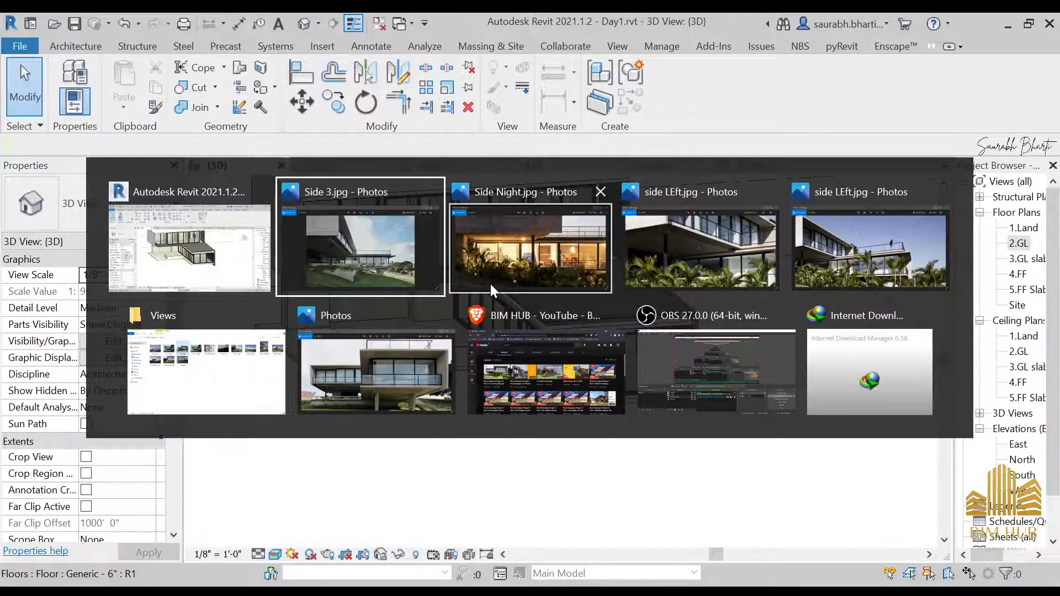
{"action": "scroll", "coordinate": [591, 393], "scroll_direction": "up", "scroll_amount": 2}
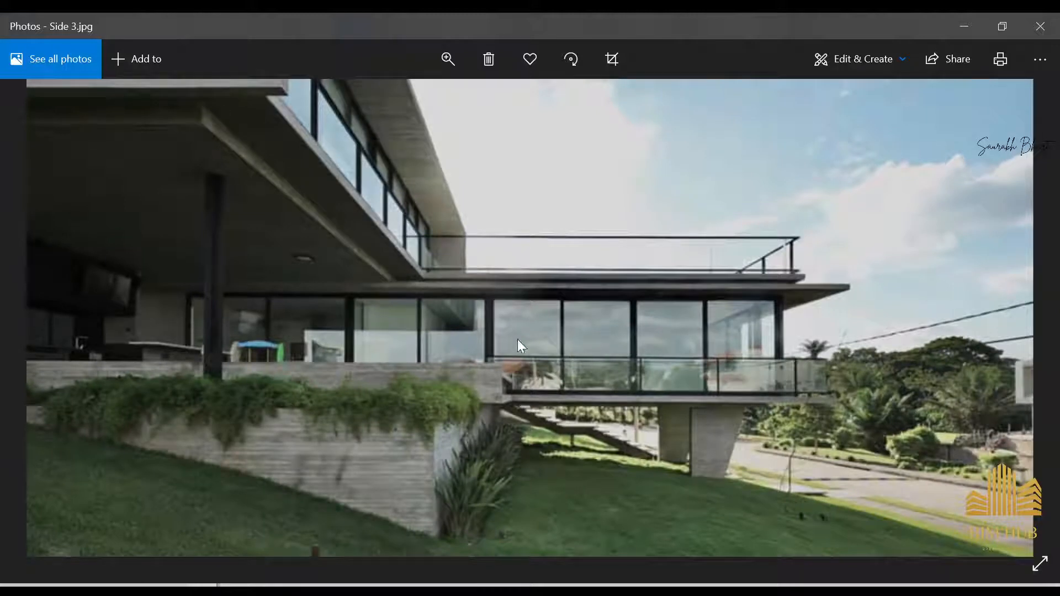
{"action": "left_click", "coordinate": [960, 27]}
Step: Inspect the doors and curtain wall on the far side of the ground-floor storefront
{"action": "middle_click_drag", "start_coordinate": [552, 409], "coordinate": [712, 425], "text": "shift"}
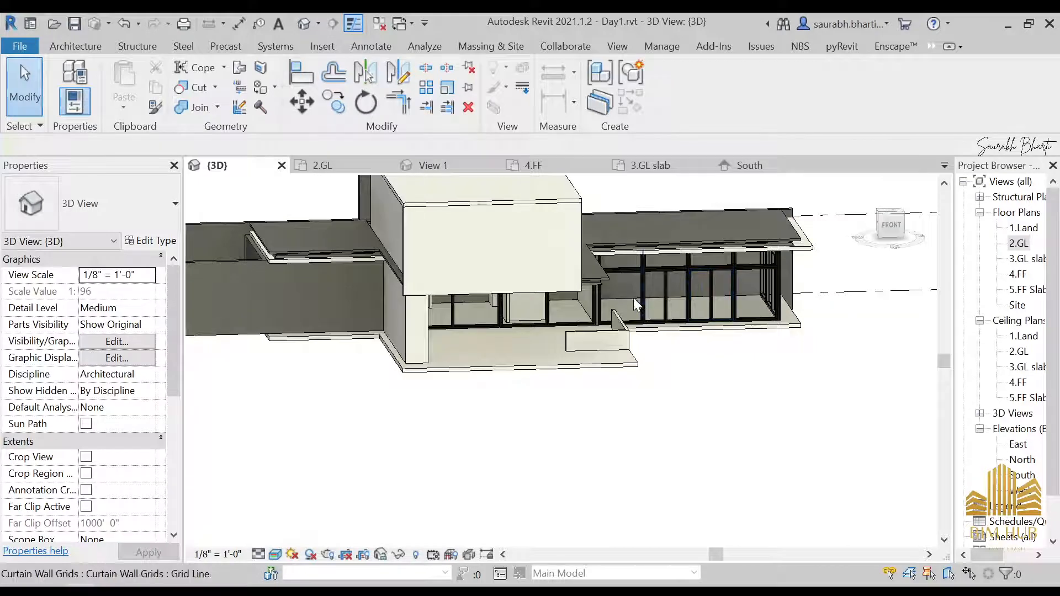
{"action": "scroll", "coordinate": [742, 301], "scroll_direction": "up", "scroll_amount": 4}
{"action": "left_click", "coordinate": [654, 300]}
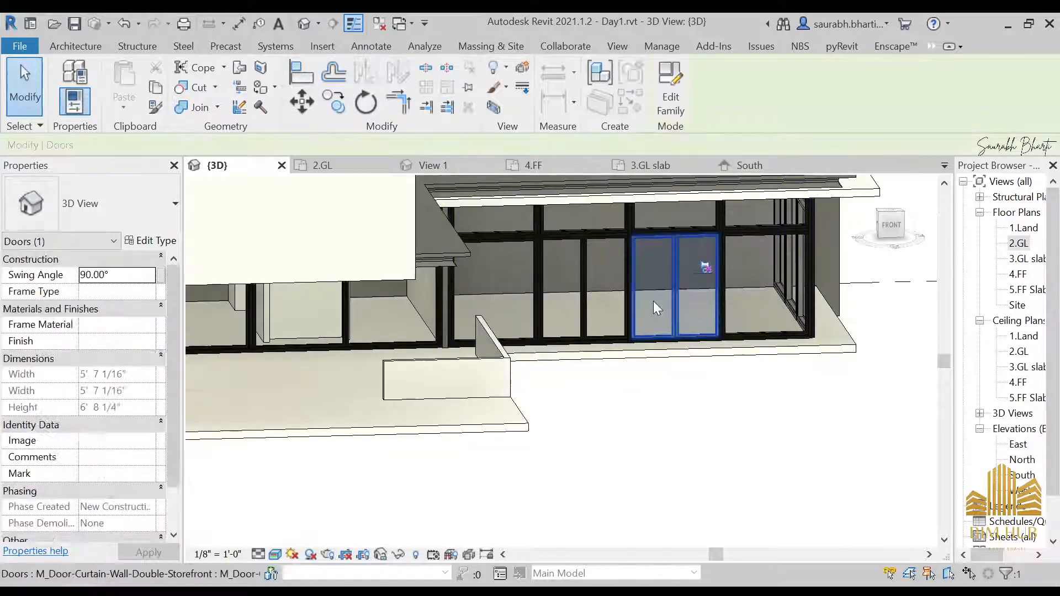
{"action": "left_click", "coordinate": [747, 302]}
{"action": "left_click", "coordinate": [780, 296]}
{"action": "key", "text": "Escape"}
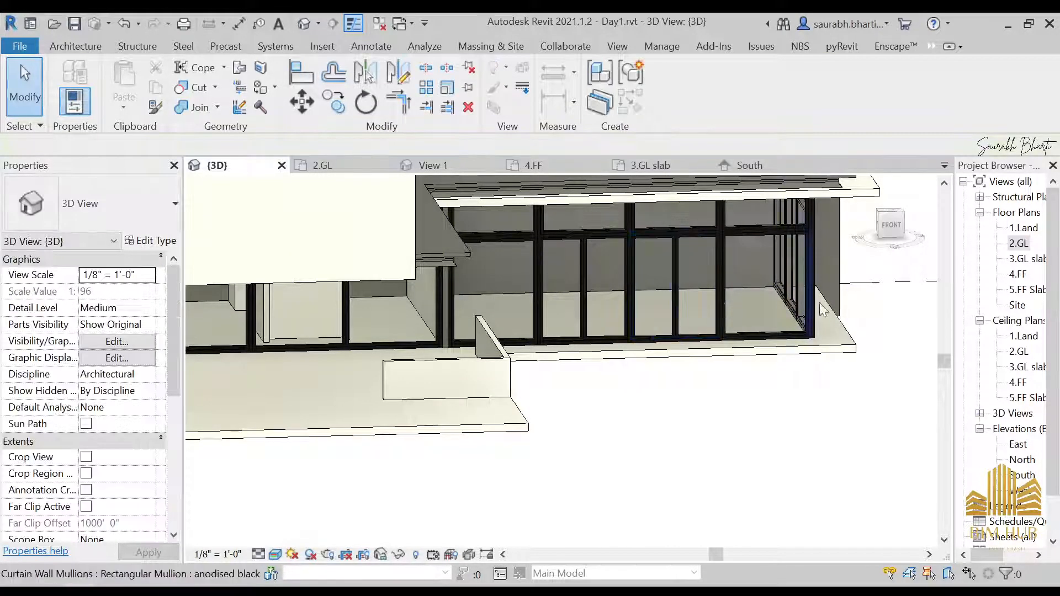
{"action": "left_click", "coordinate": [770, 330]}
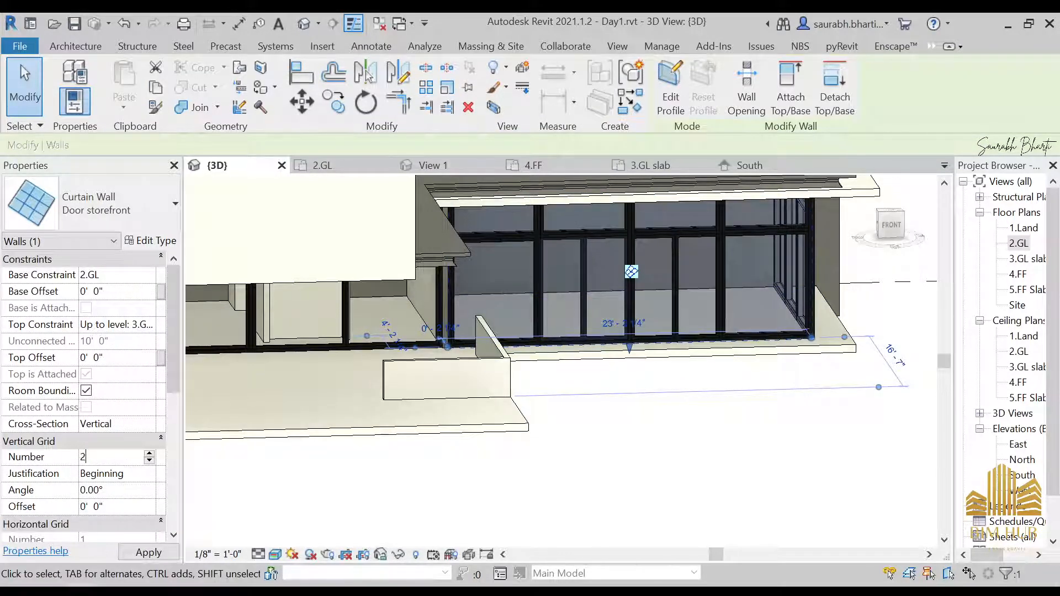
{"action": "left_click", "coordinate": [733, 488]}
{"action": "scroll", "coordinate": [727, 483], "scroll_direction": "down", "scroll_amount": 5}
{"action": "middle_click_drag", "start_coordinate": [727, 483], "coordinate": [638, 471], "text": "shift"}
{"action": "scroll", "coordinate": [649, 378], "scroll_direction": "up", "scroll_amount": 6}
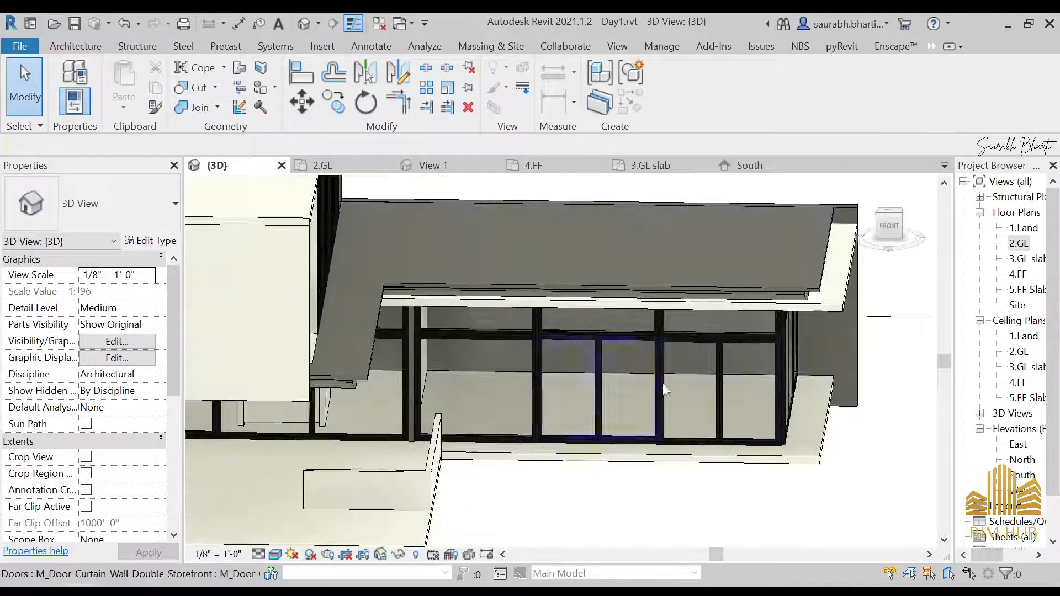
{"action": "left_click", "coordinate": [704, 387]}
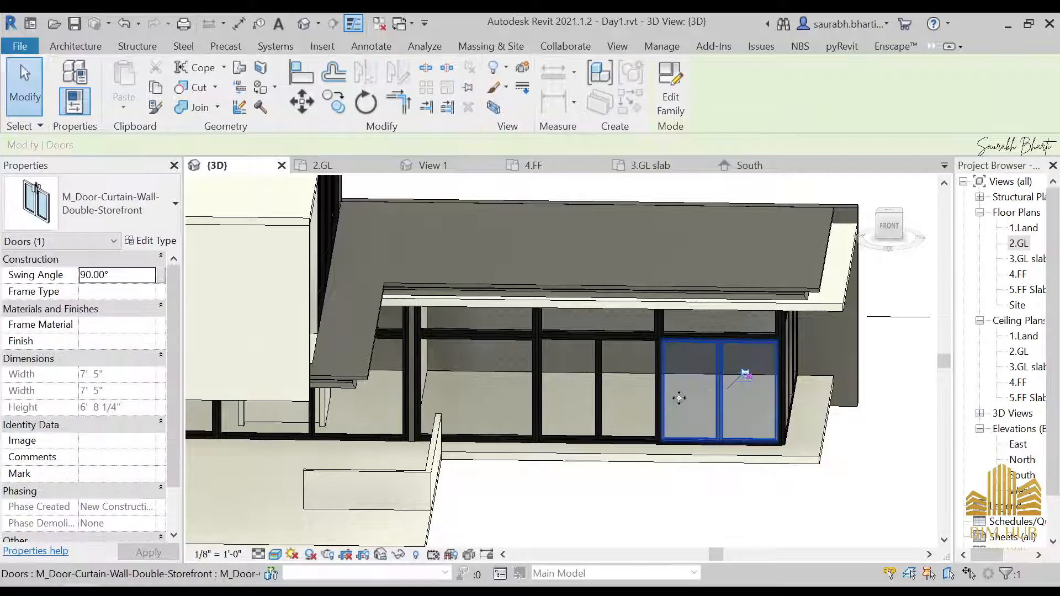
{"action": "left_click", "coordinate": [92, 218]}
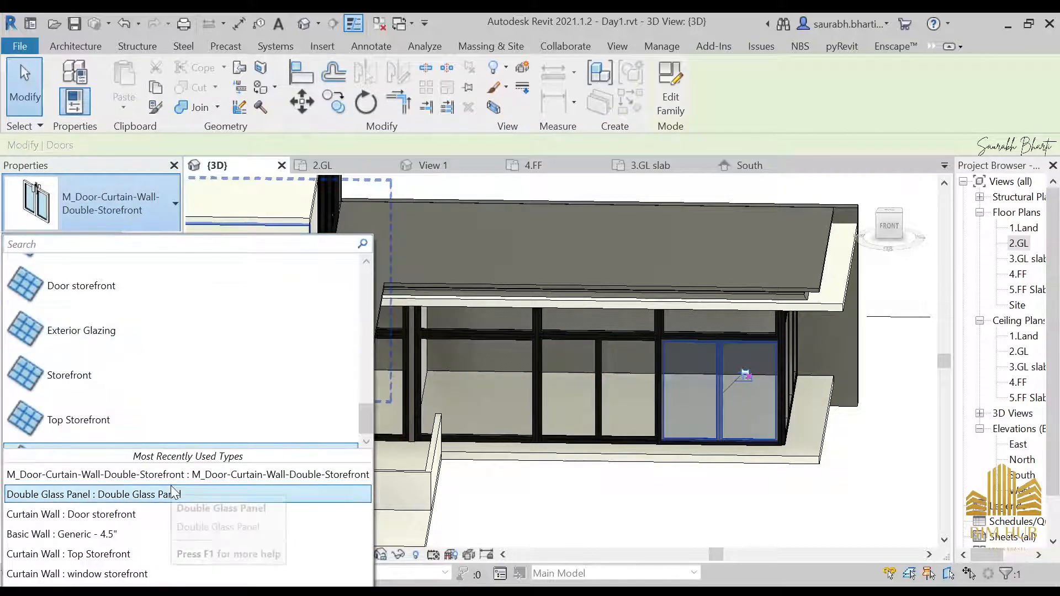
{"action": "left_click", "coordinate": [728, 487]}
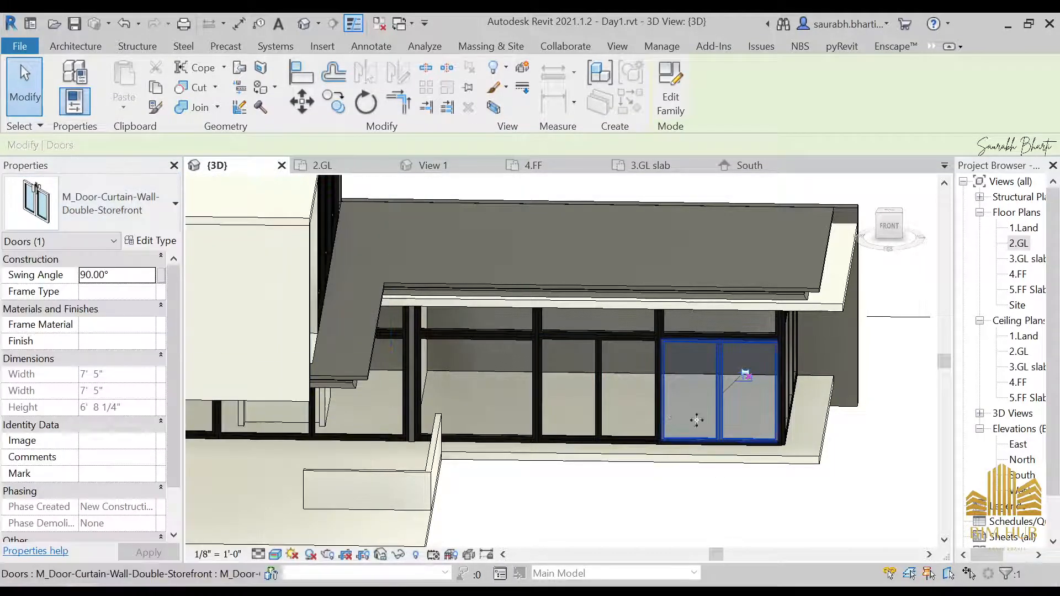
{"action": "left_click", "coordinate": [678, 500]}
Step: Zoom out to view the whole model and review the reference photos again
{"action": "scroll", "coordinate": [696, 374], "scroll_direction": "down", "scroll_amount": 2}
{"action": "middle_click_drag", "start_coordinate": [694, 373], "coordinate": [640, 433], "text": "shift"}
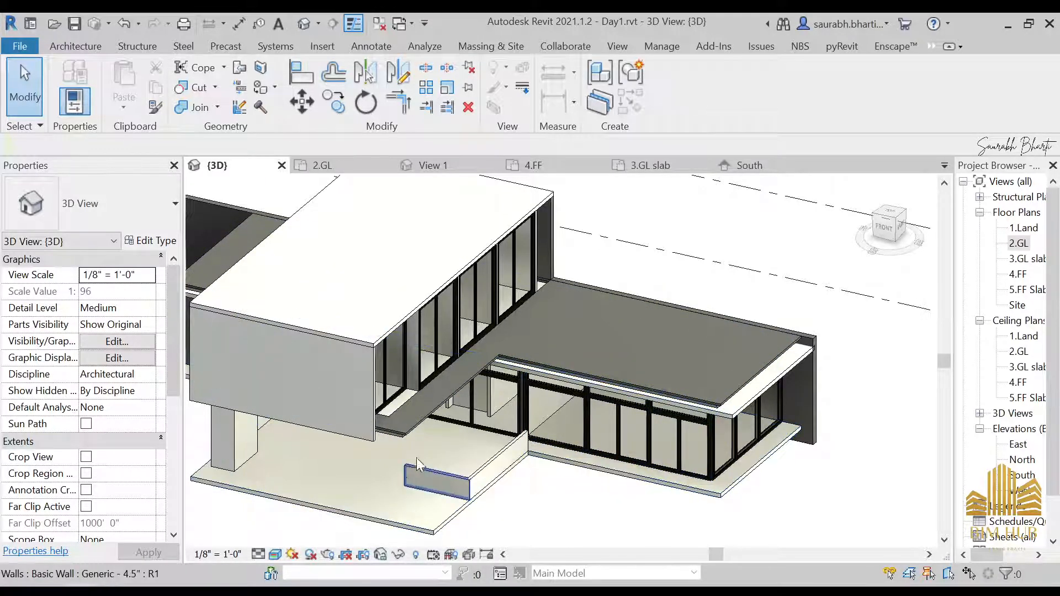
{"action": "scroll", "coordinate": [486, 461], "scroll_direction": "down", "scroll_amount": 3}
{"action": "middle_click_drag", "start_coordinate": [486, 462], "coordinate": [387, 436], "text": "shift"}
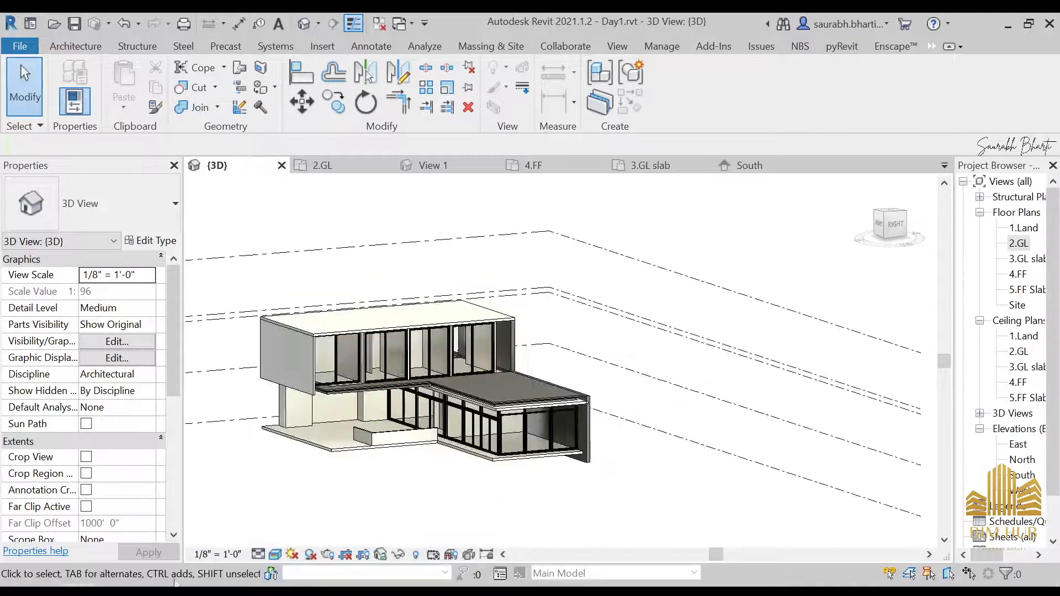
{"action": "left_click", "coordinate": [392, 519]}
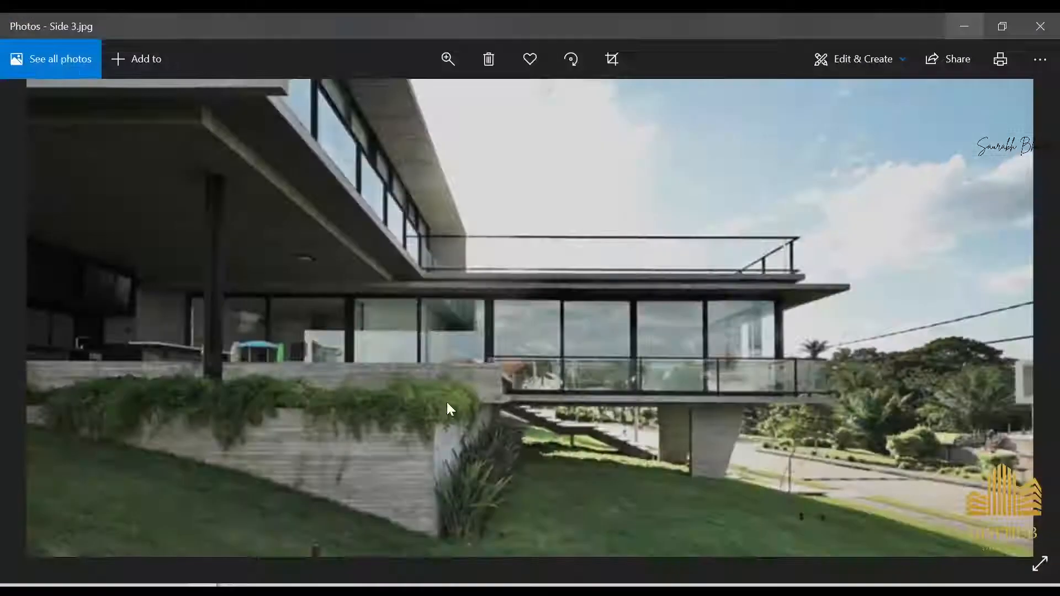
{"action": "key", "text": "Right"}
{"action": "key", "text": "Left"}
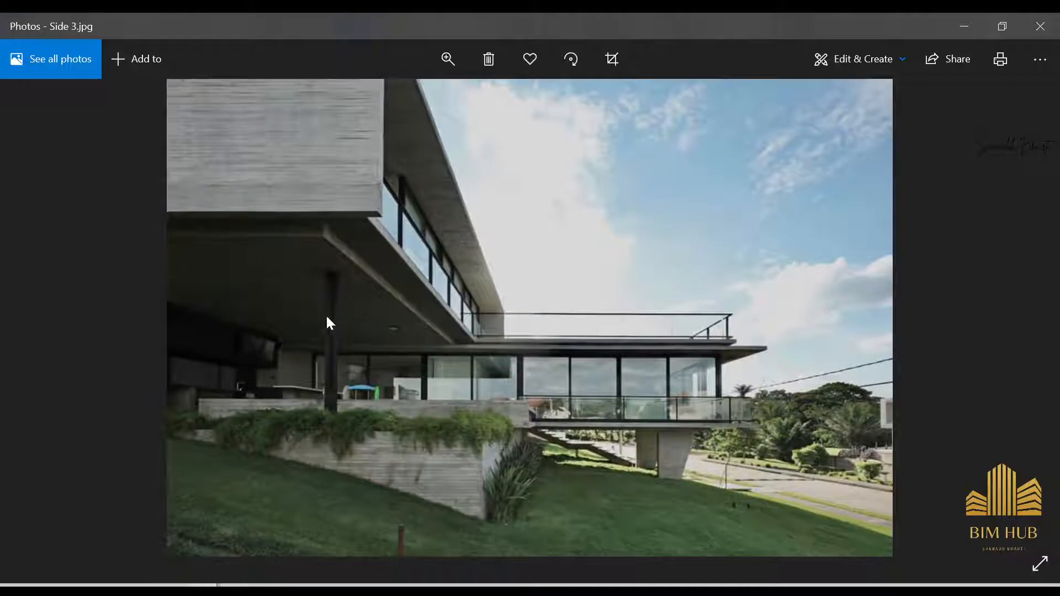
{"action": "scroll", "coordinate": [327, 318], "scroll_direction": "up", "scroll_amount": 2, "text": "ctrl"}
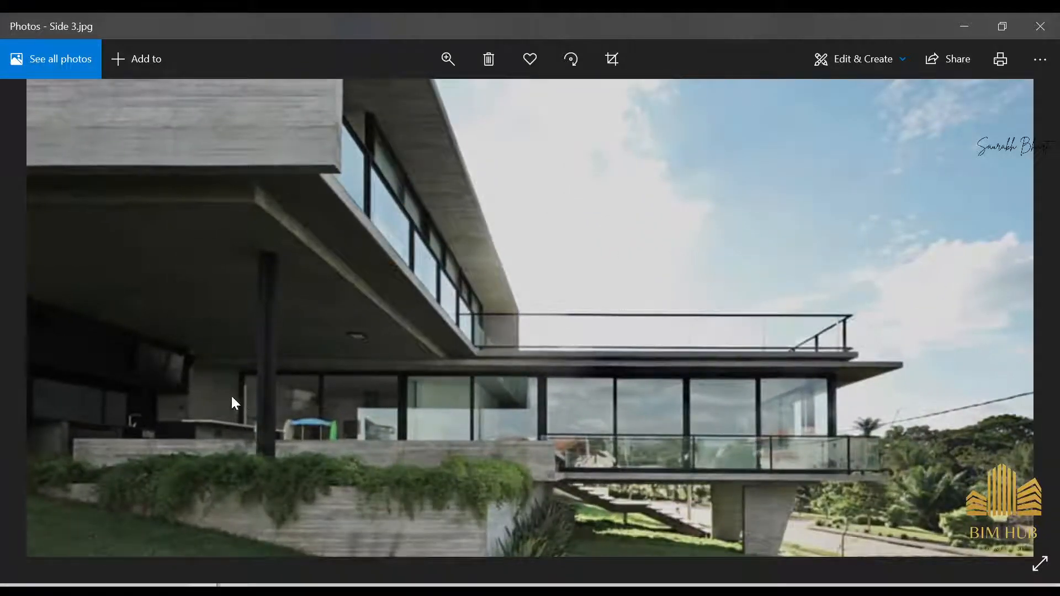
{"action": "scroll", "coordinate": [243, 395], "scroll_direction": "up", "scroll_amount": 5, "text": "ctrl"}
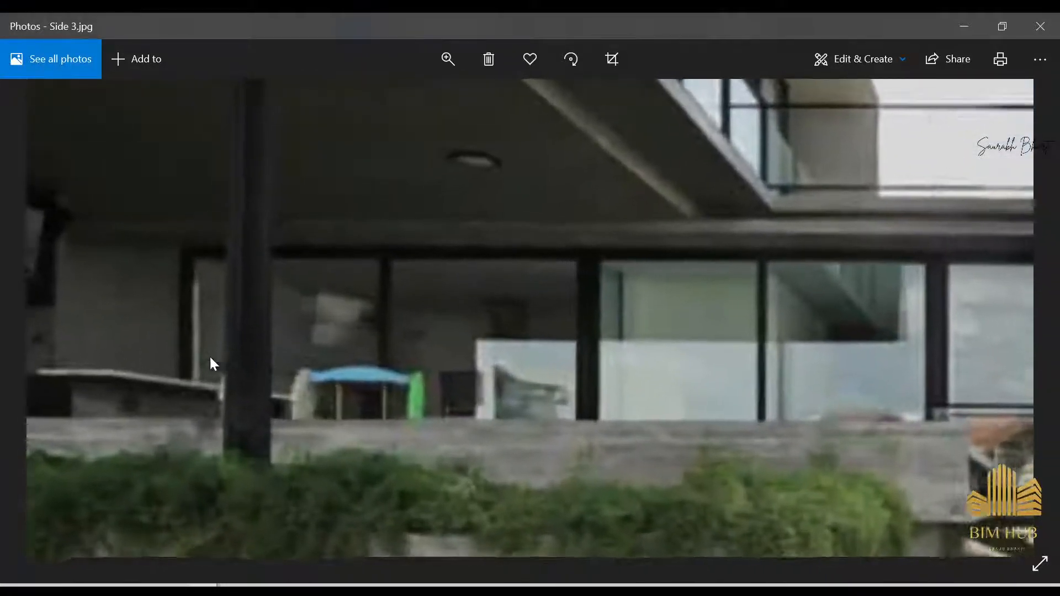
{"action": "left_click_drag", "start_coordinate": [210, 357], "coordinate": [329, 463]}
{"action": "scroll", "coordinate": [329, 463], "scroll_direction": "down", "scroll_amount": 1, "text": "ctrl"}
{"action": "scroll", "coordinate": [444, 208], "scroll_direction": "down", "scroll_amount": 6, "text": "ctrl"}
{"action": "key", "text": "Right"}
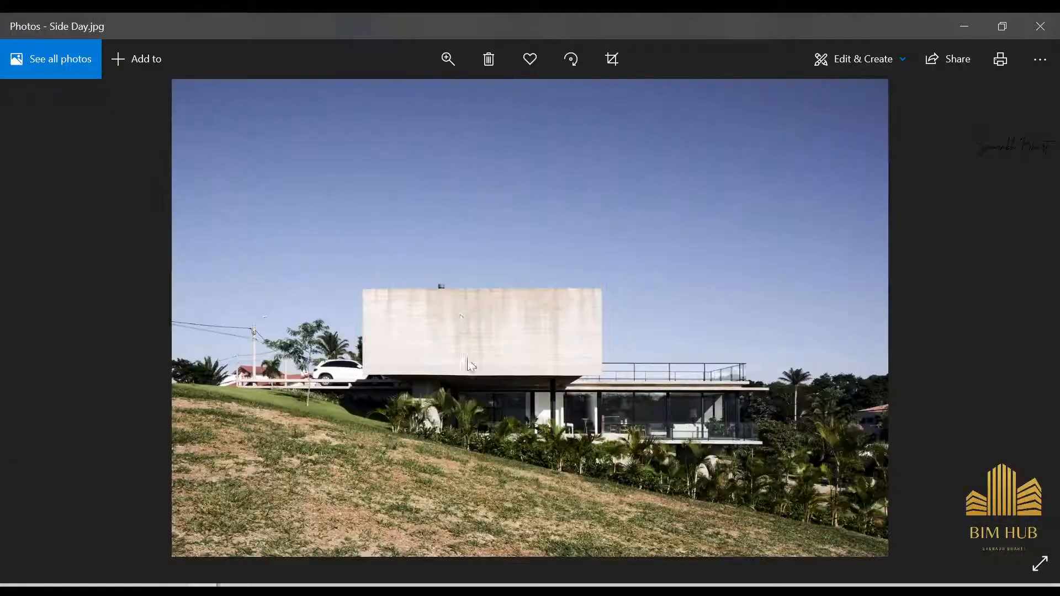
{"action": "scroll", "coordinate": [743, 425], "scroll_direction": "up", "scroll_amount": 2, "text": "ctrl"}
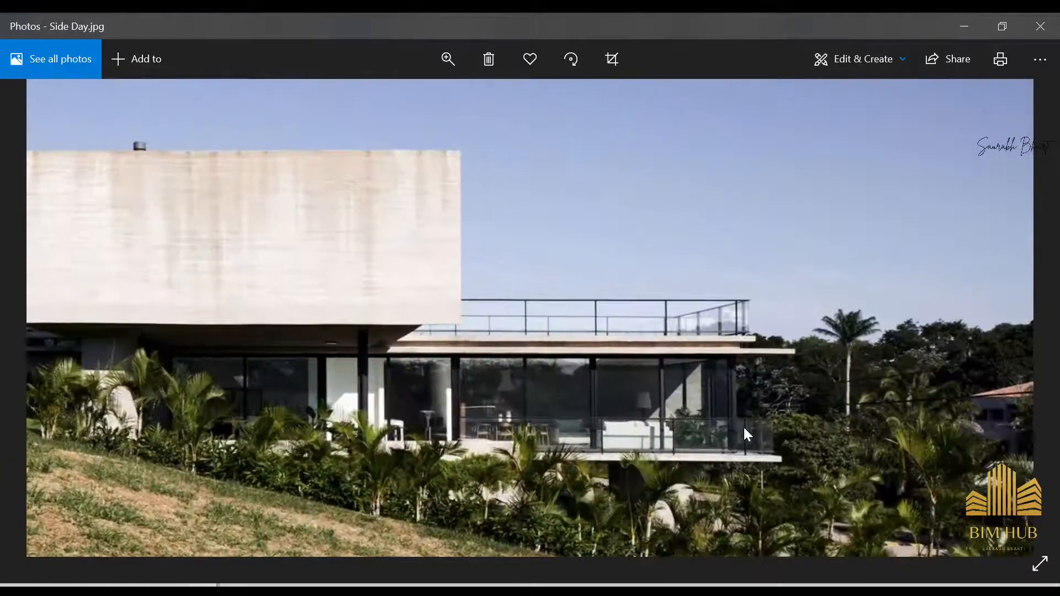
Step: Examine the side reference photos, zooming into the glazing, slab edges and railings
{"action": "scroll", "coordinate": [691, 393], "scroll_direction": "up", "scroll_amount": 3, "text": "ctrl"}
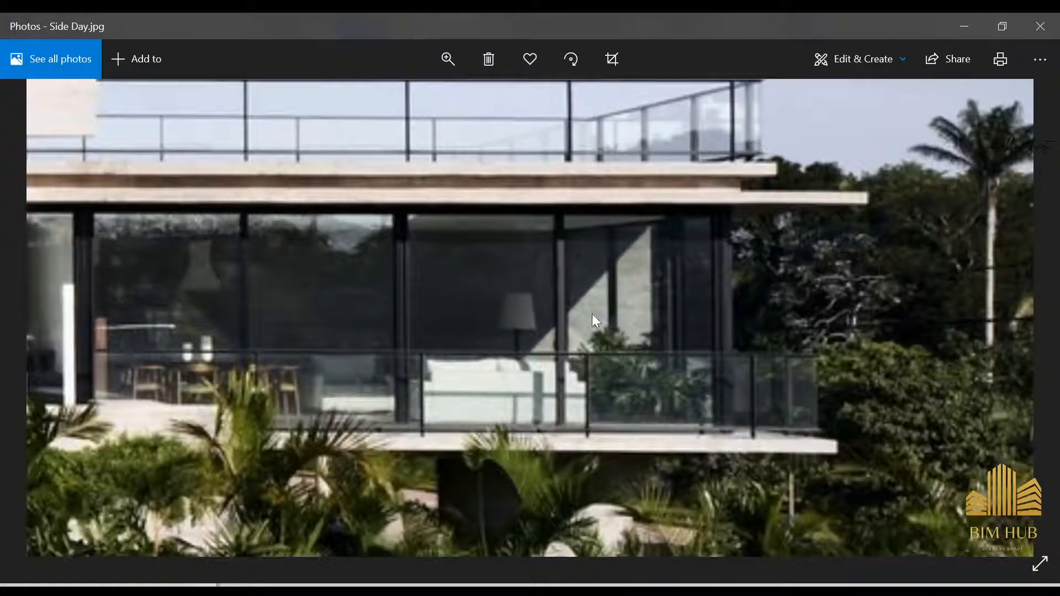
{"action": "scroll", "coordinate": [592, 313], "scroll_direction": "down", "scroll_amount": 5, "text": "ctrl"}
{"action": "key", "text": "Right"}
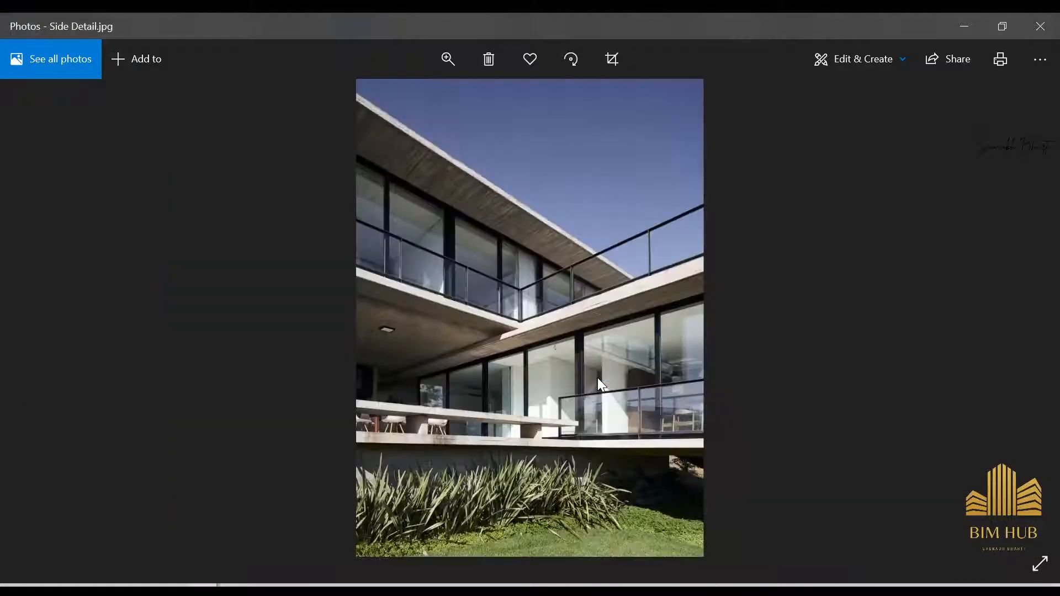
{"action": "key", "text": "Right"}
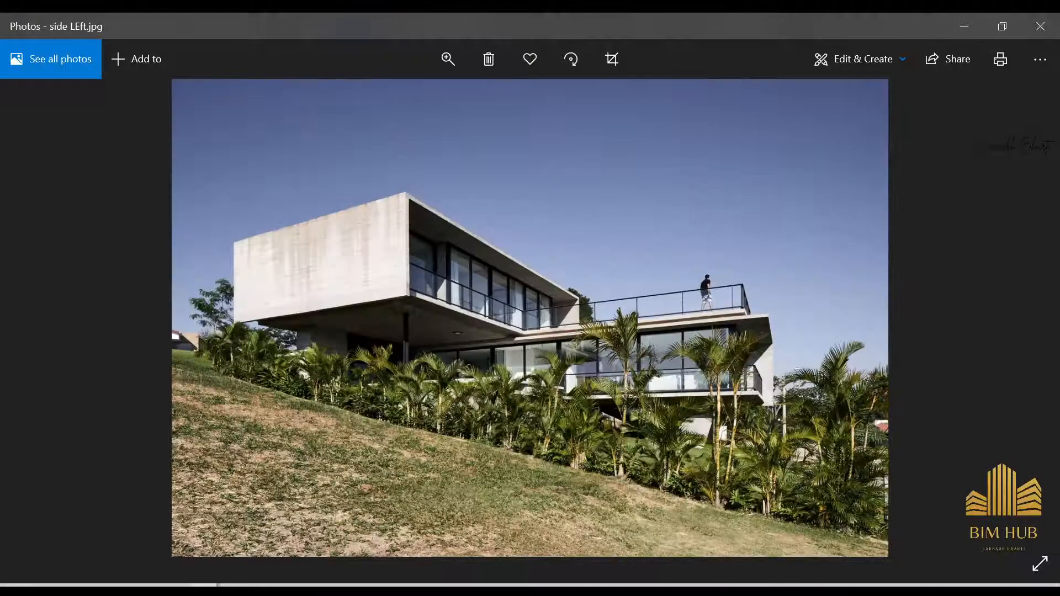
{"action": "key", "text": "alt+Tab"}
{"action": "key", "text": "alt+Tab"}
{"action": "scroll", "coordinate": [703, 319], "scroll_direction": "up", "scroll_amount": 2}
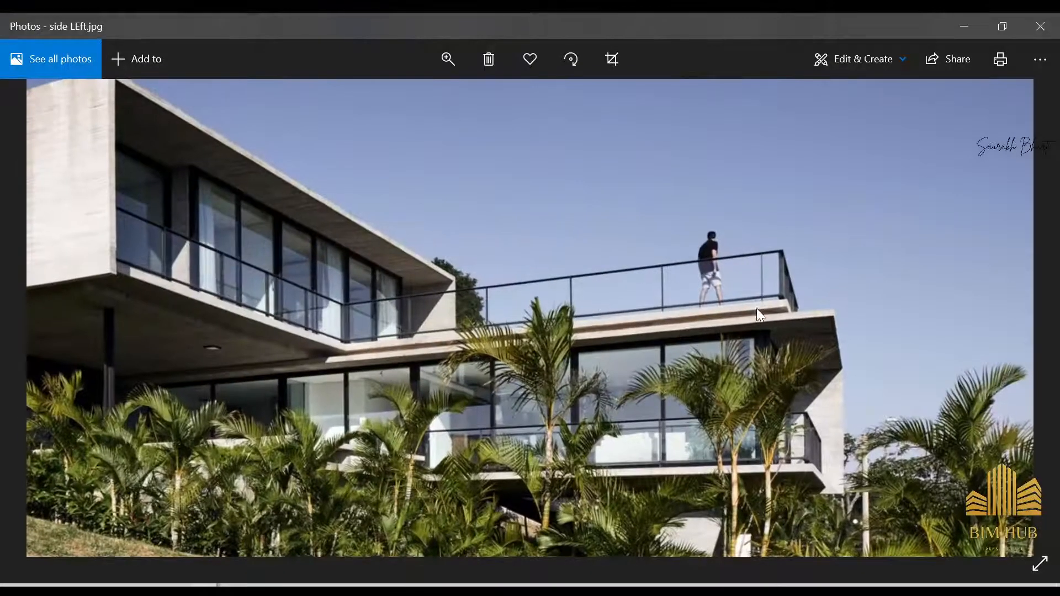
{"action": "scroll", "coordinate": [748, 276], "scroll_direction": "up", "scroll_amount": 4}
{"action": "left_click_drag", "start_coordinate": [701, 218], "coordinate": [694, 366]}
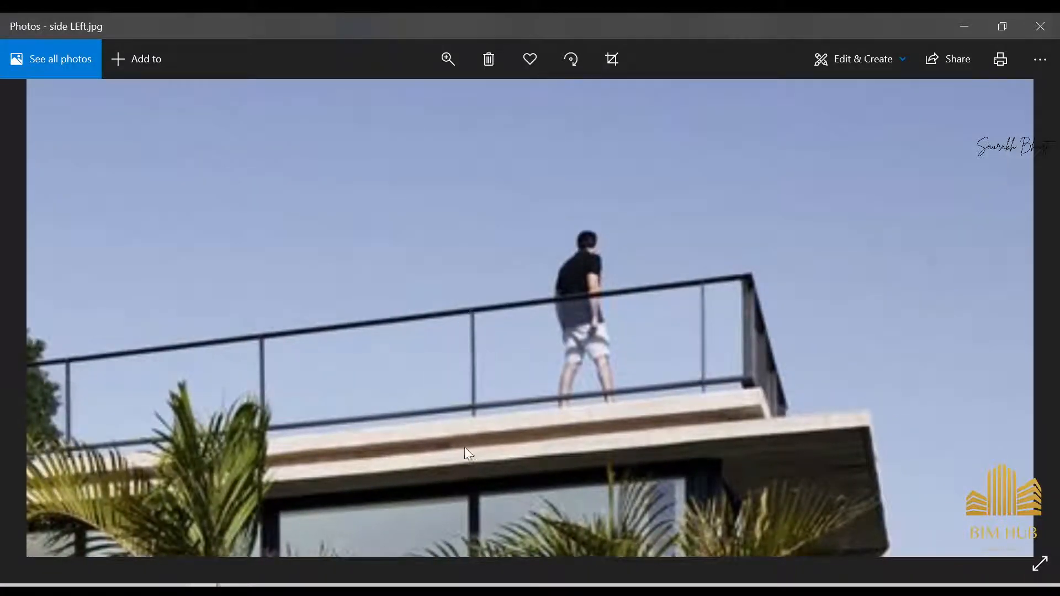
{"action": "scroll", "coordinate": [481, 397], "scroll_direction": "down", "scroll_amount": 1}
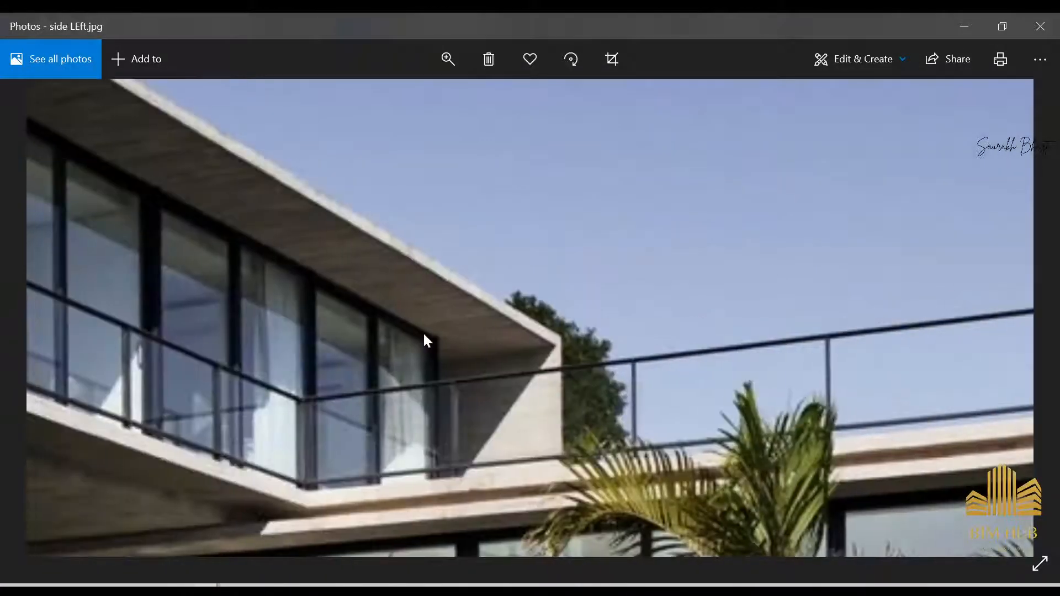
{"action": "scroll", "coordinate": [761, 199], "scroll_direction": "up", "scroll_amount": 2}
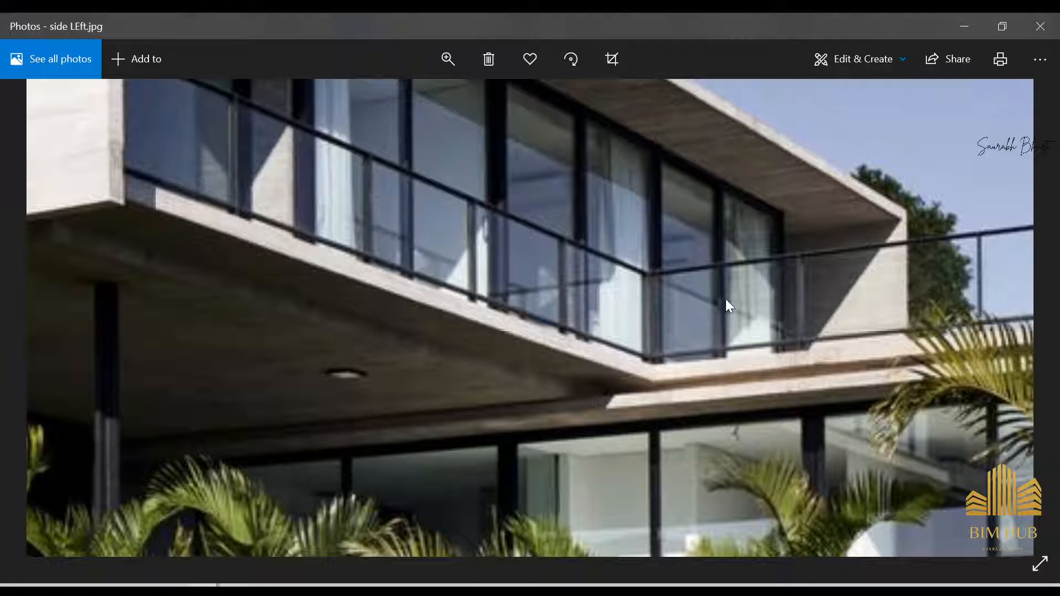
{"action": "left_click", "coordinate": [963, 26]}
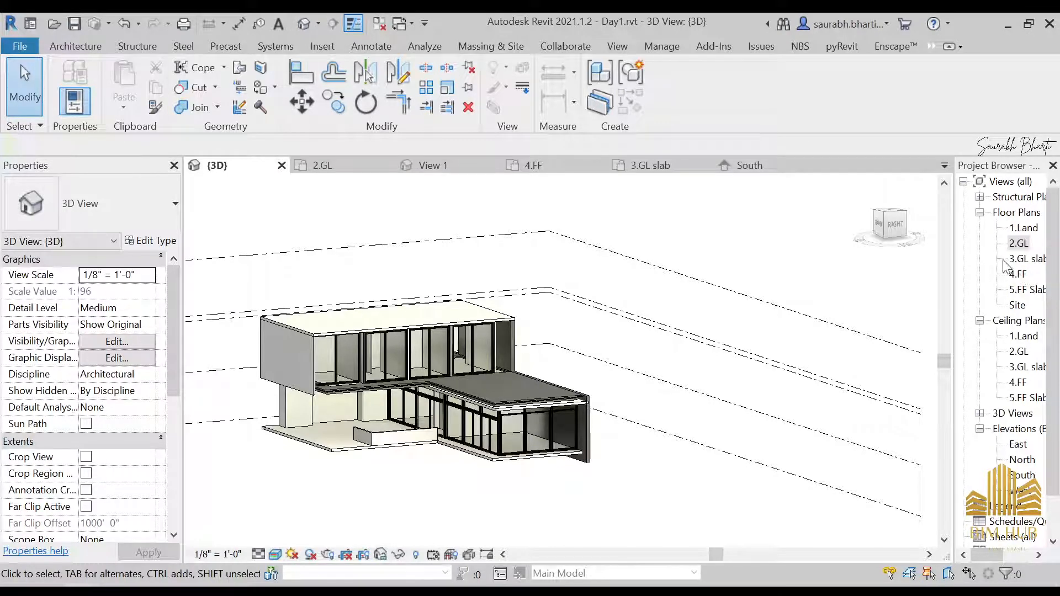
Step: Inspect the 4.FF floor slab in the 3D view from above and in the 4.FF floor plan
{"action": "double_click", "coordinate": [1018, 273]}
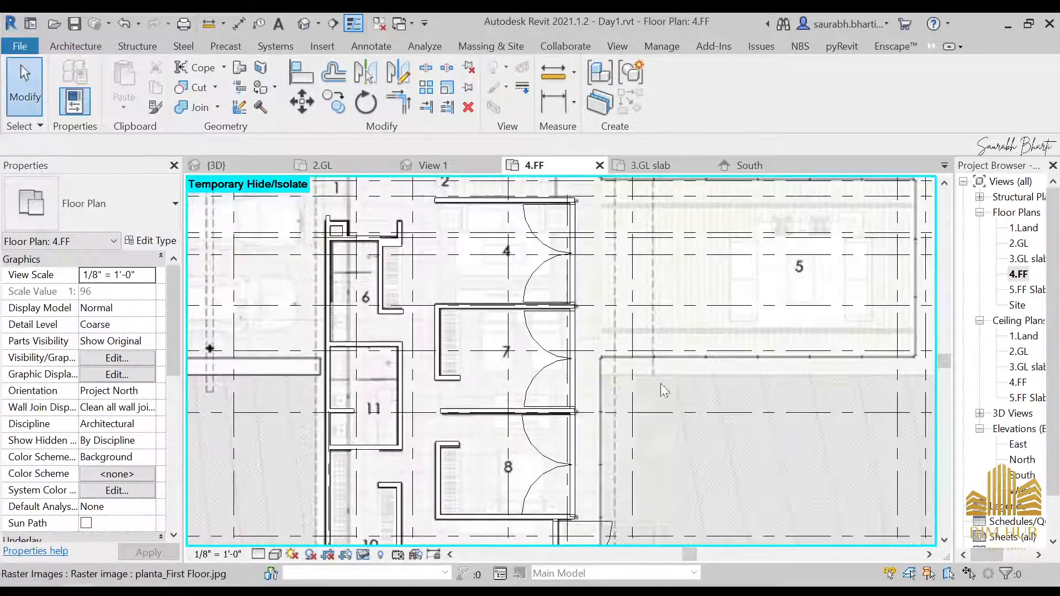
{"action": "left_click", "coordinate": [302, 26]}
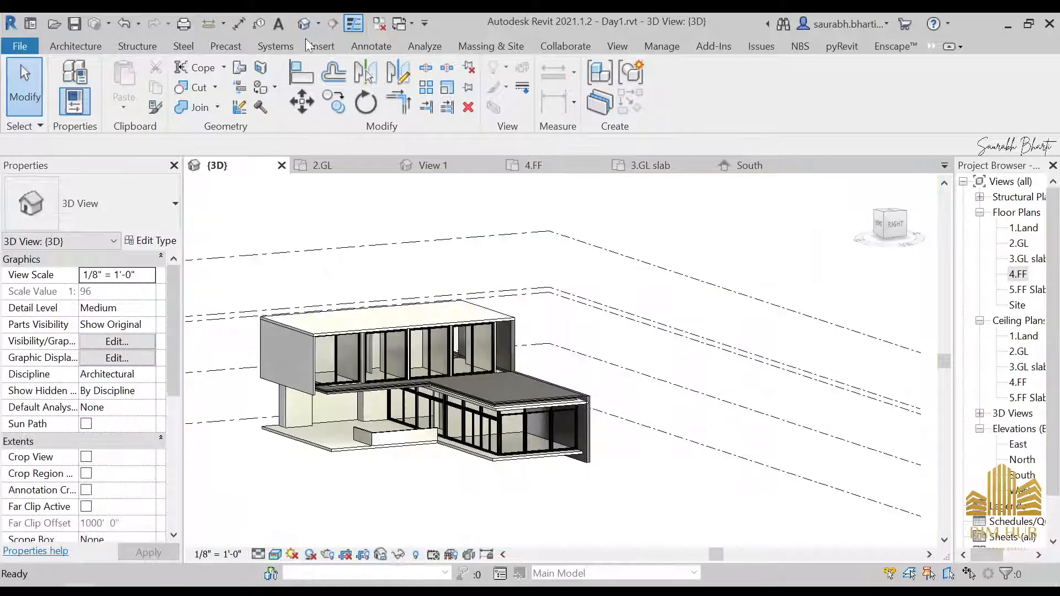
{"action": "scroll", "coordinate": [458, 375], "scroll_direction": "down", "scroll_amount": 2}
{"action": "middle_click_drag", "start_coordinate": [483, 431], "coordinate": [556, 483], "text": "shift"}
{"action": "scroll", "coordinate": [530, 406], "scroll_direction": "up", "scroll_amount": 4}
{"action": "middle_click_drag", "start_coordinate": [537, 407], "coordinate": [488, 315], "text": "shift"}
{"action": "scroll", "coordinate": [546, 386], "scroll_direction": "up", "scroll_amount": 3}
{"action": "middle_click_drag", "start_coordinate": [628, 358], "coordinate": [577, 282], "text": "shift"}
{"action": "scroll", "coordinate": [459, 309], "scroll_direction": "down", "scroll_amount": 1}
{"action": "middle_click_drag", "start_coordinate": [545, 320], "coordinate": [938, 232], "text": "shift"}
{"action": "left_click", "coordinate": [432, 287]}
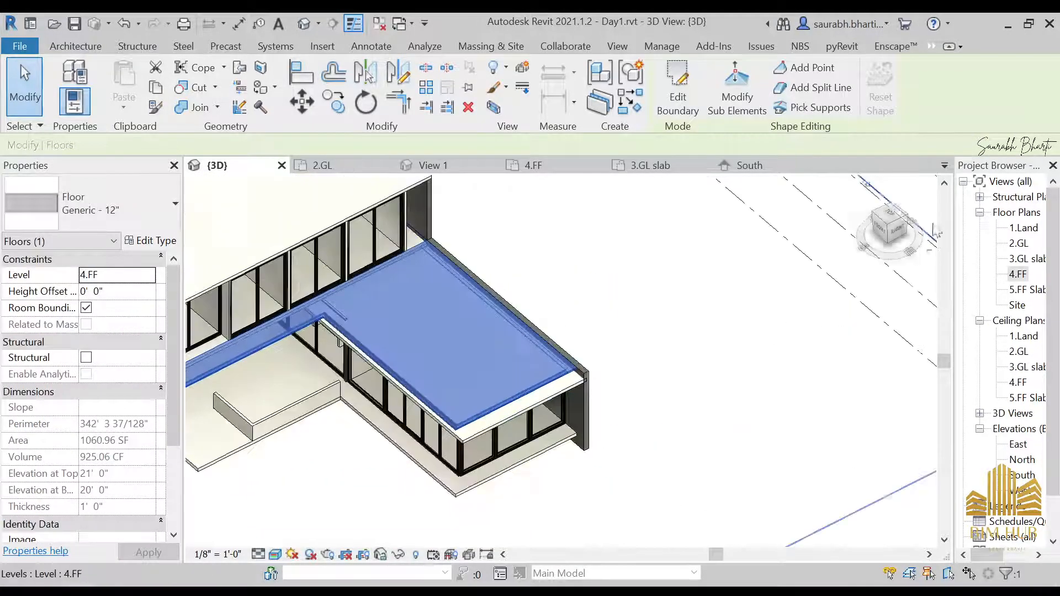
{"action": "left_click", "coordinate": [898, 231]}
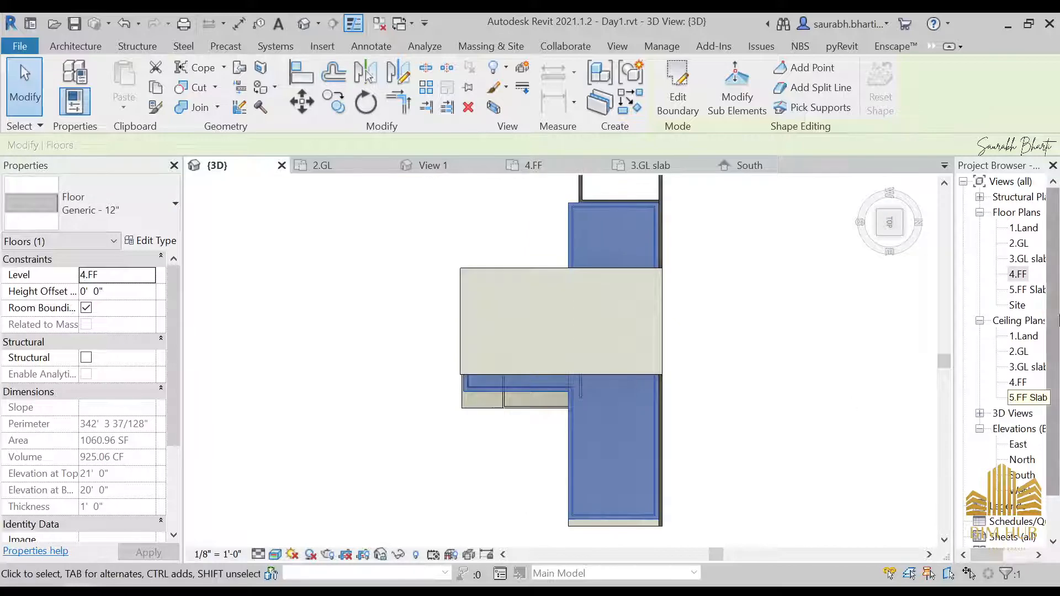
{"action": "double_click", "coordinate": [1018, 275]}
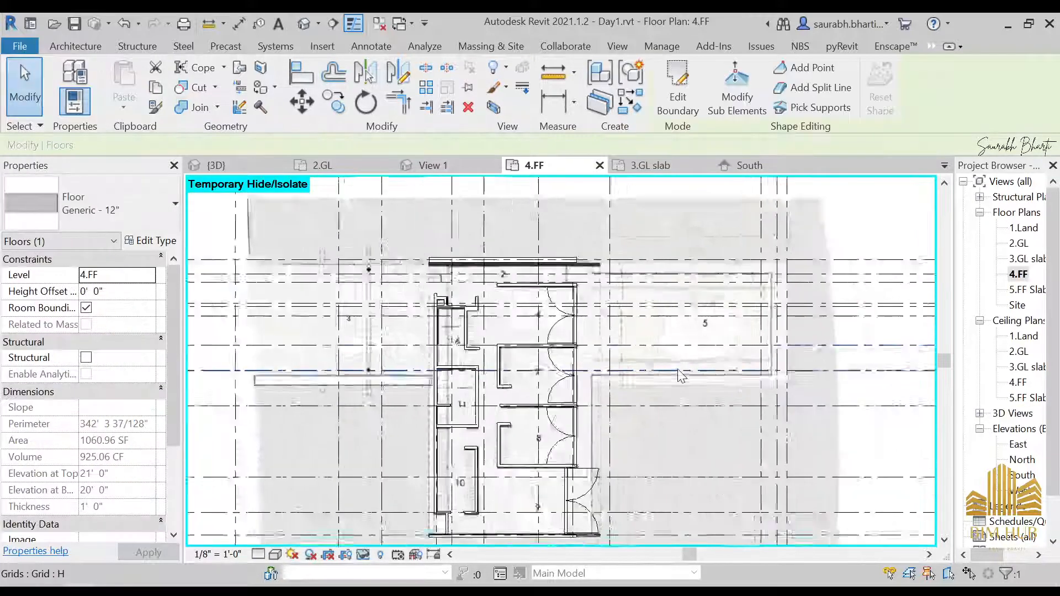
Step: Temporarily hide the 3.GL slab floor in the 4.FF floor plan view
{"action": "scroll", "coordinate": [680, 376], "scroll_direction": "up", "scroll_amount": 1}
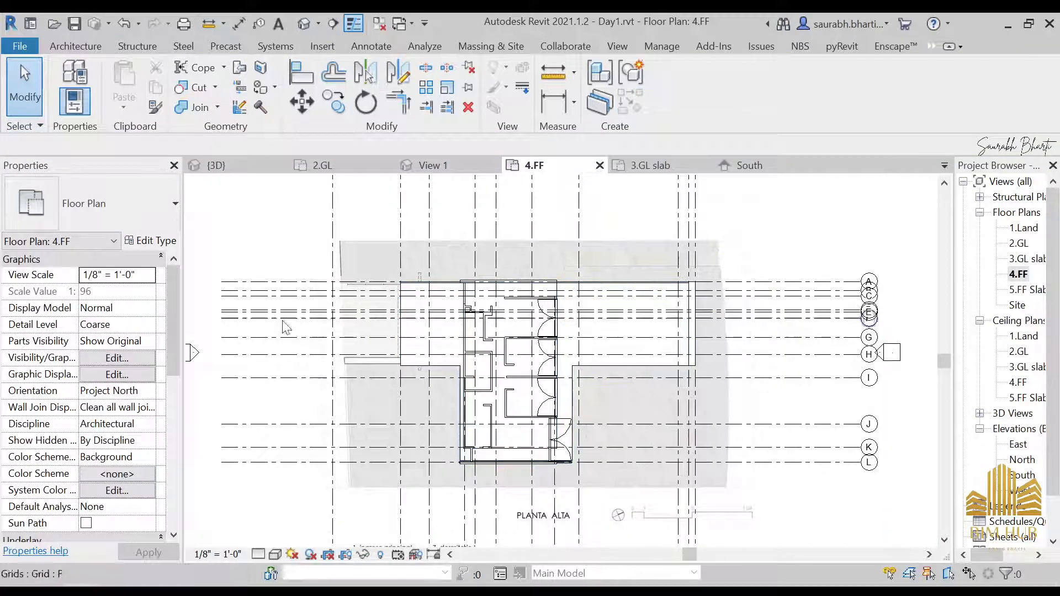
{"action": "scroll", "coordinate": [697, 348], "scroll_direction": "up", "scroll_amount": 4}
{"action": "left_click", "coordinate": [697, 343]}
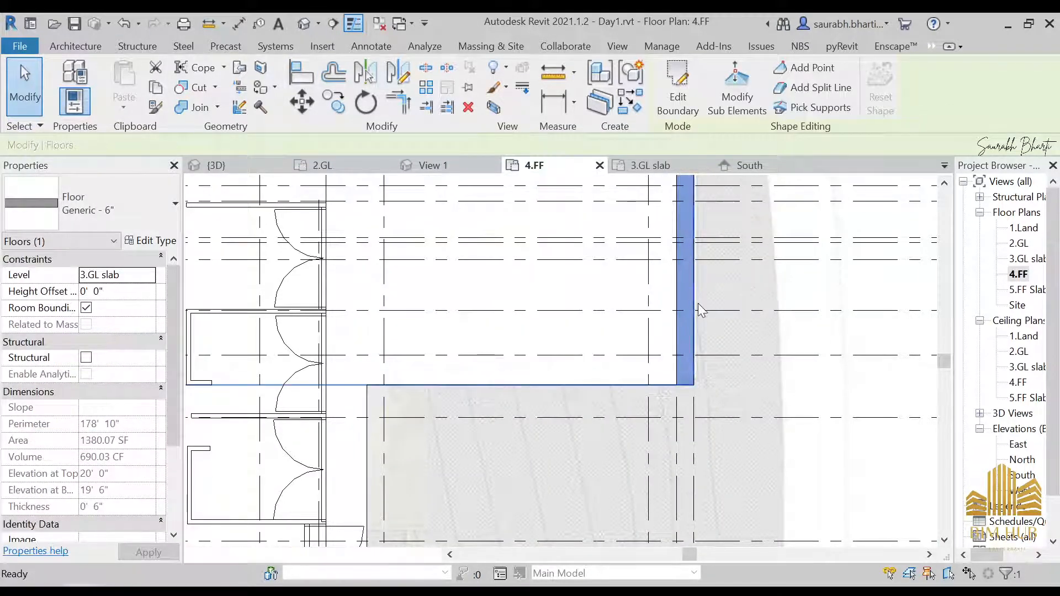
{"action": "key", "text": "h"}
{"action": "key", "text": "h"}
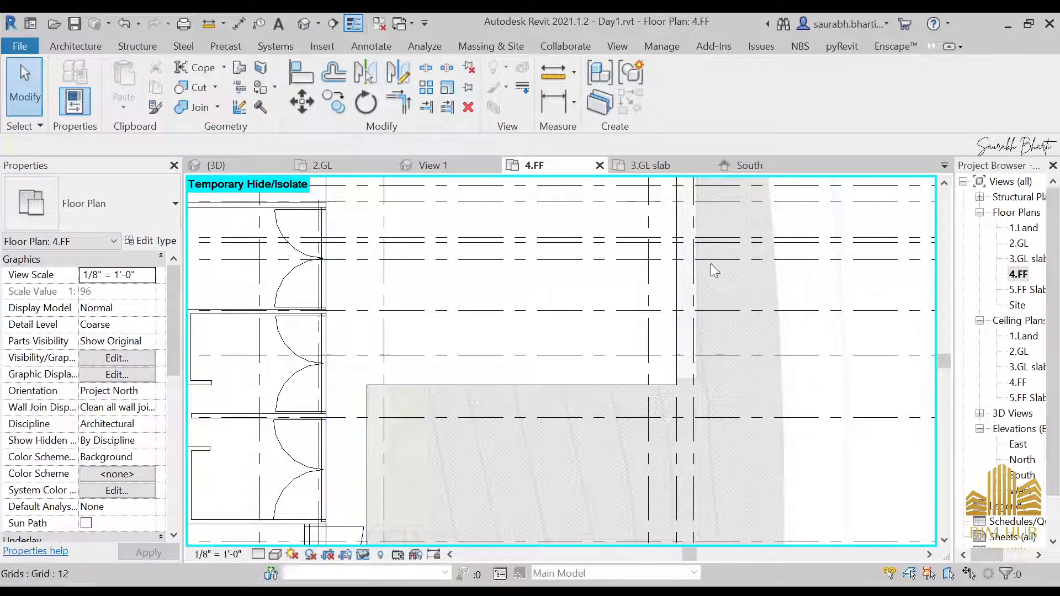
Step: Flip the facing of the storefront double door at the lower end of the plan
{"action": "scroll", "coordinate": [711, 263], "scroll_direction": "down", "scroll_amount": 5}
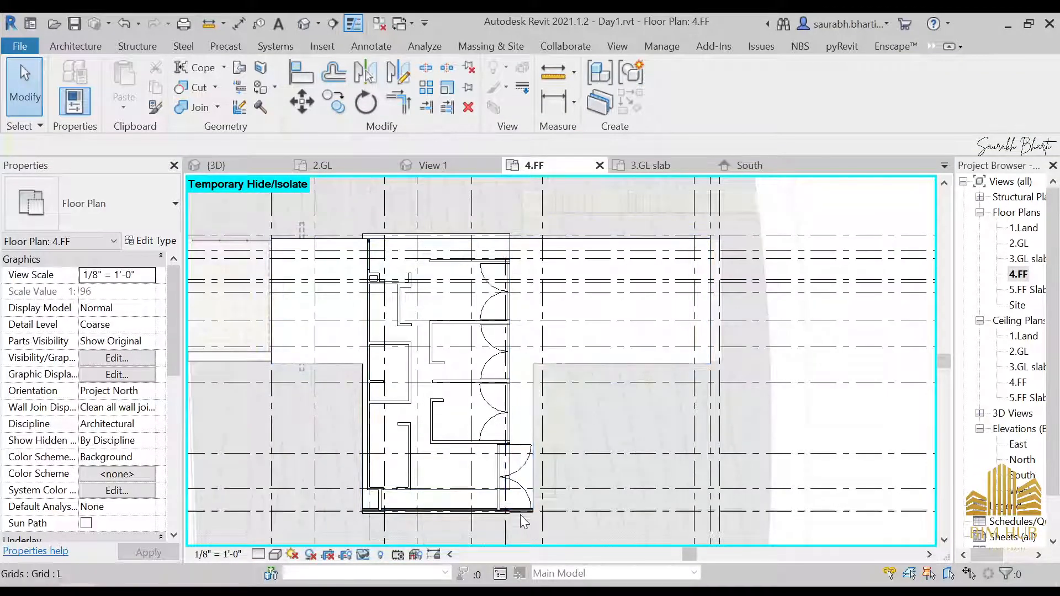
{"action": "left_click", "coordinate": [510, 466]}
{"action": "key", "text": "Escape"}
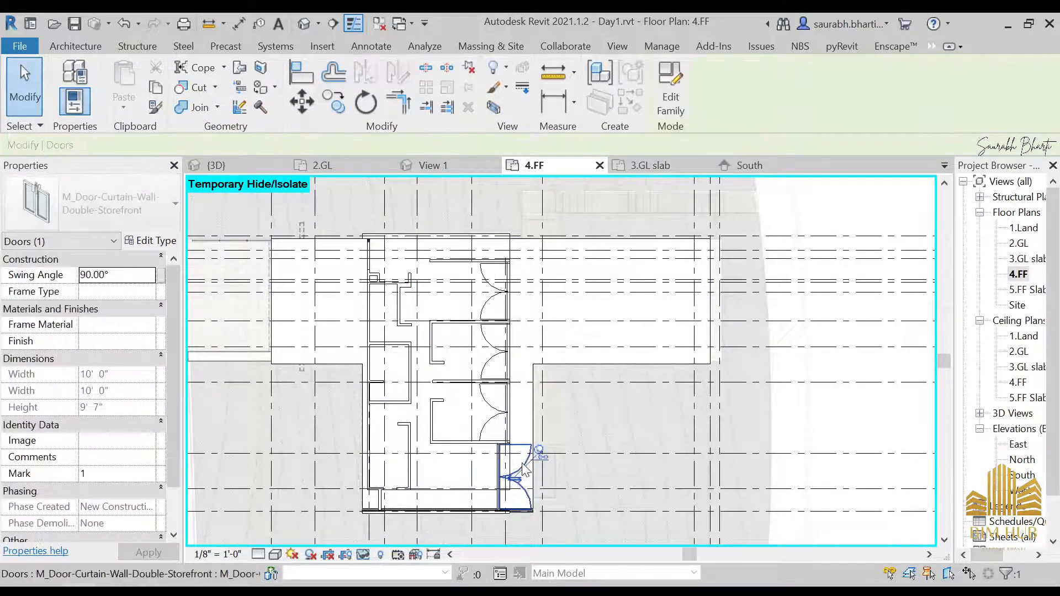
{"action": "key", "text": "Escape"}
{"action": "left_click", "coordinate": [518, 470]}
{"action": "scroll", "coordinate": [518, 474], "scroll_direction": "up", "scroll_amount": 3}
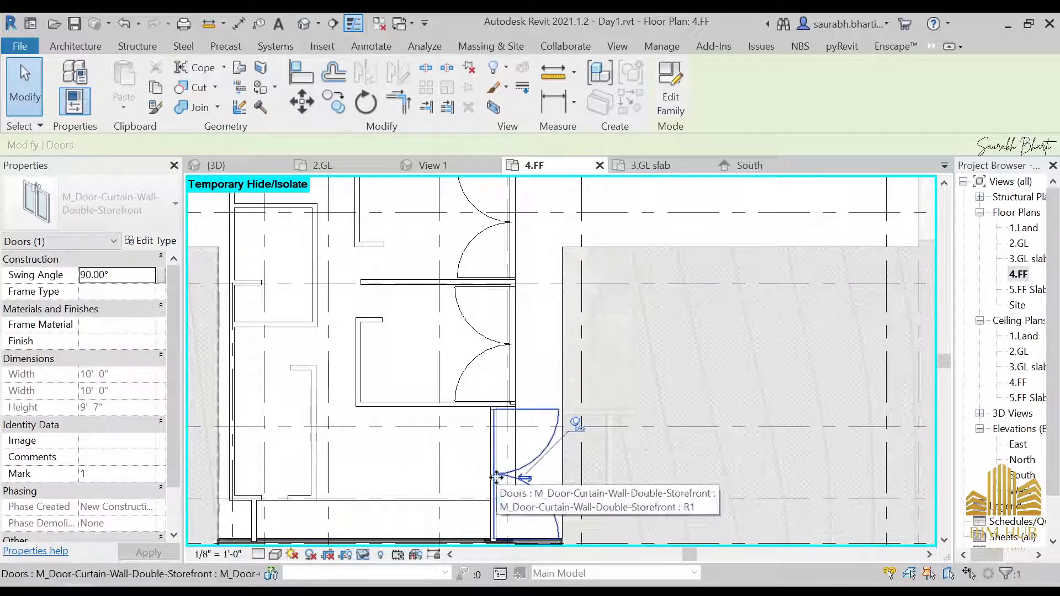
{"action": "left_click", "coordinate": [526, 479]}
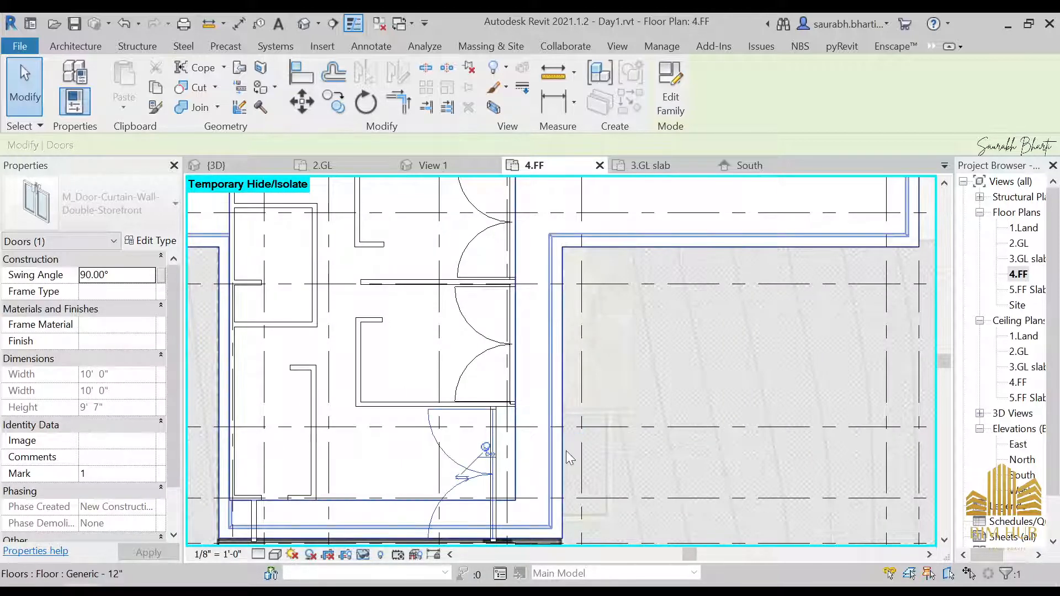
{"action": "key", "text": "Escape"}
{"action": "scroll", "coordinate": [503, 478], "scroll_direction": "down", "scroll_amount": 3}
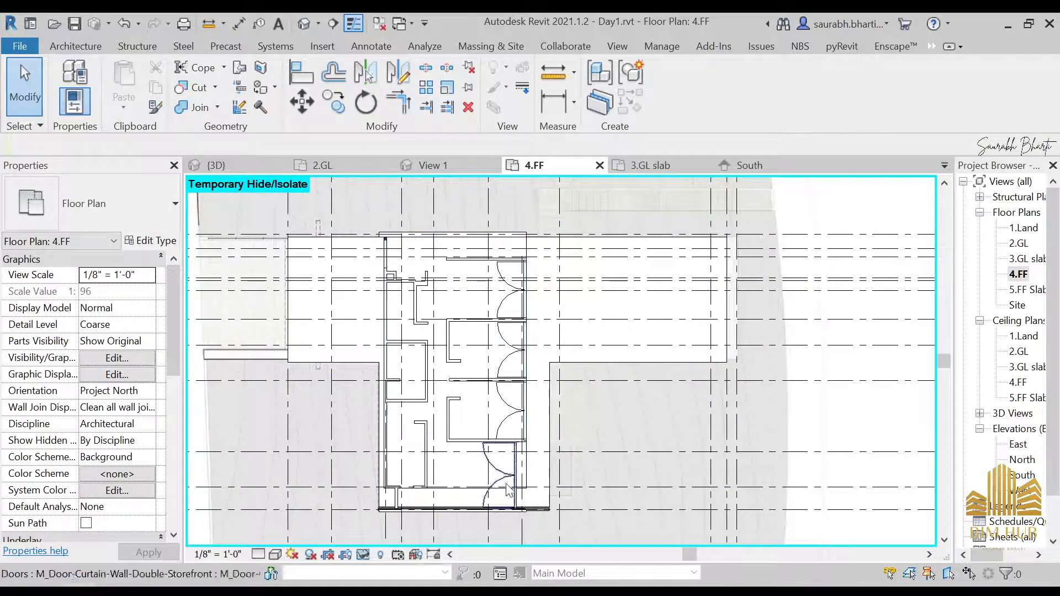
Step: Orbit the 3D view to examine the roof edge above the upper-floor glazing
{"action": "left_click", "coordinate": [305, 25]}
{"action": "middle_click_drag", "start_coordinate": [374, 230], "coordinate": [563, 422], "text": "shift"}
{"action": "scroll", "coordinate": [479, 331], "scroll_direction": "up", "scroll_amount": 5}
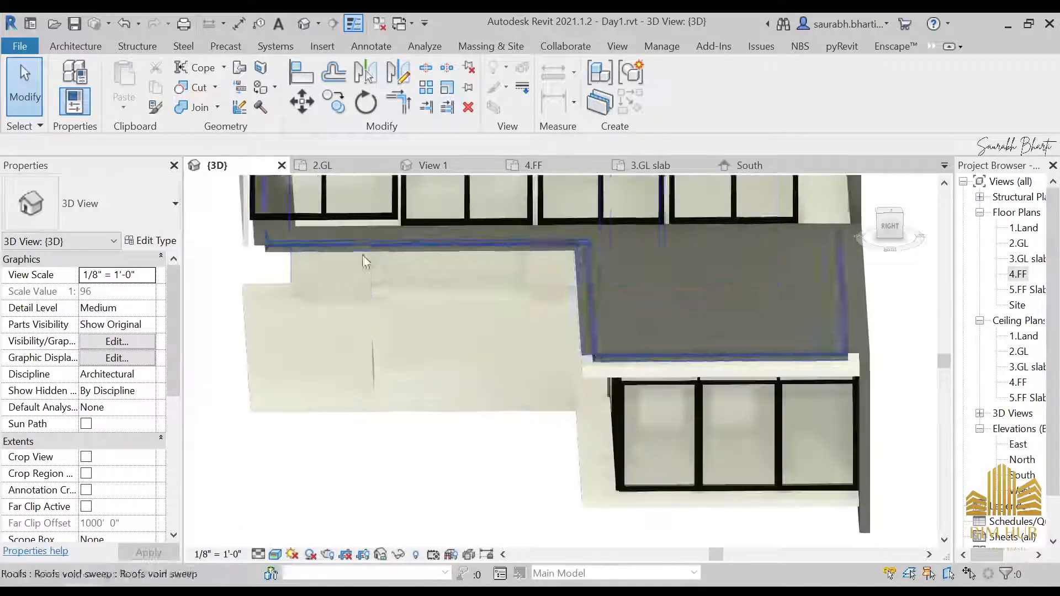
{"action": "scroll", "coordinate": [363, 254], "scroll_direction": "up", "scroll_amount": 4}
{"action": "scroll", "coordinate": [309, 243], "scroll_direction": "up", "scroll_amount": 2}
{"action": "middle_click_drag", "start_coordinate": [309, 250], "coordinate": [345, 390], "text": "shift"}
{"action": "left_click", "coordinate": [323, 381]}
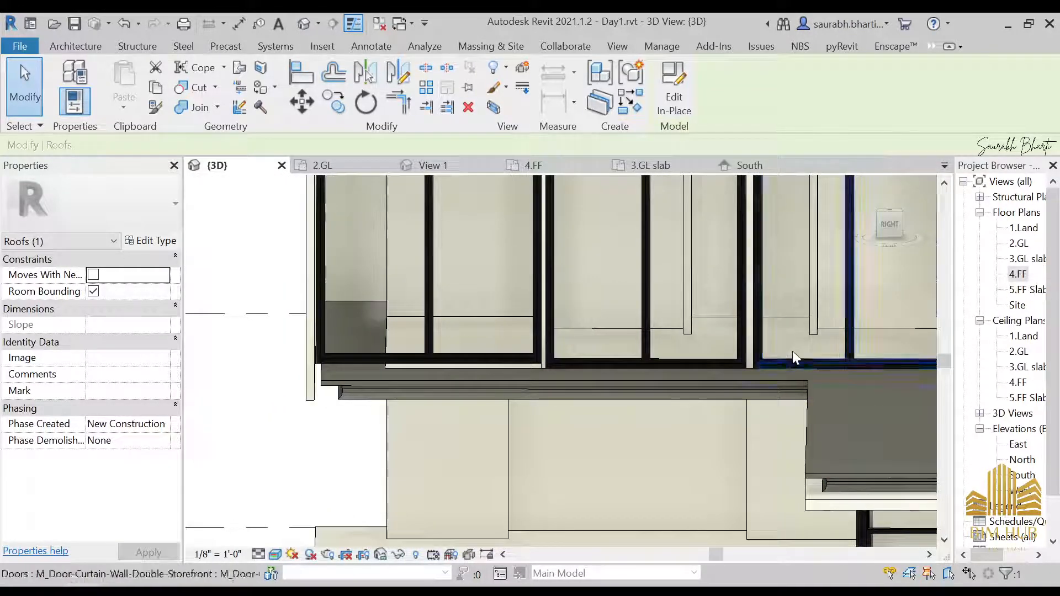
{"action": "scroll", "coordinate": [794, 358], "scroll_direction": "down", "scroll_amount": 3}
{"action": "middle_click_drag", "start_coordinate": [799, 388], "coordinate": [821, 462], "text": "shift"}
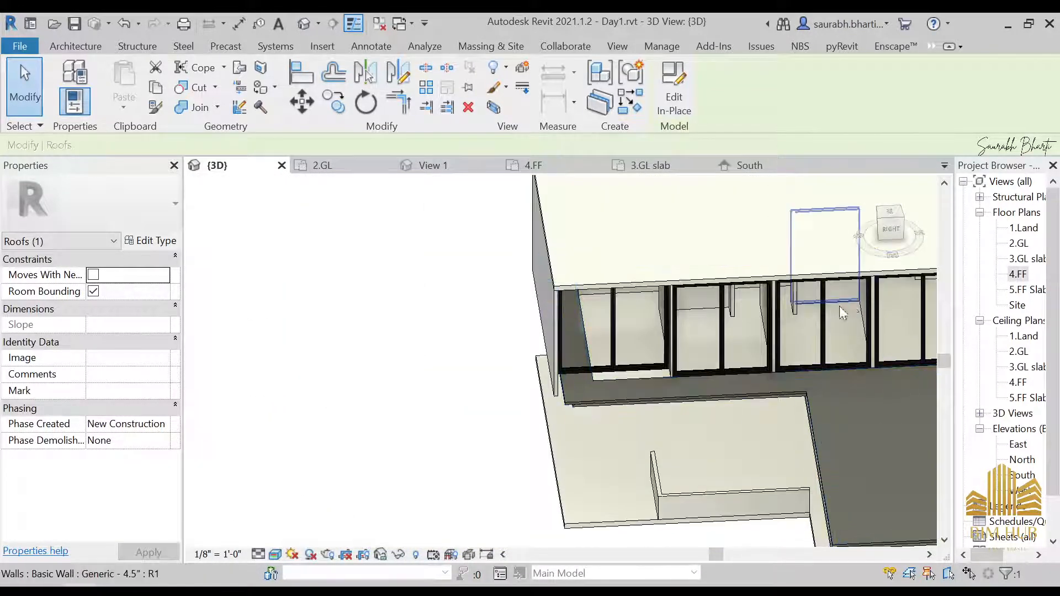
{"action": "middle_click_drag", "start_coordinate": [841, 313], "coordinate": [817, 409], "text": "shift"}
{"action": "left_click", "coordinate": [674, 91]}
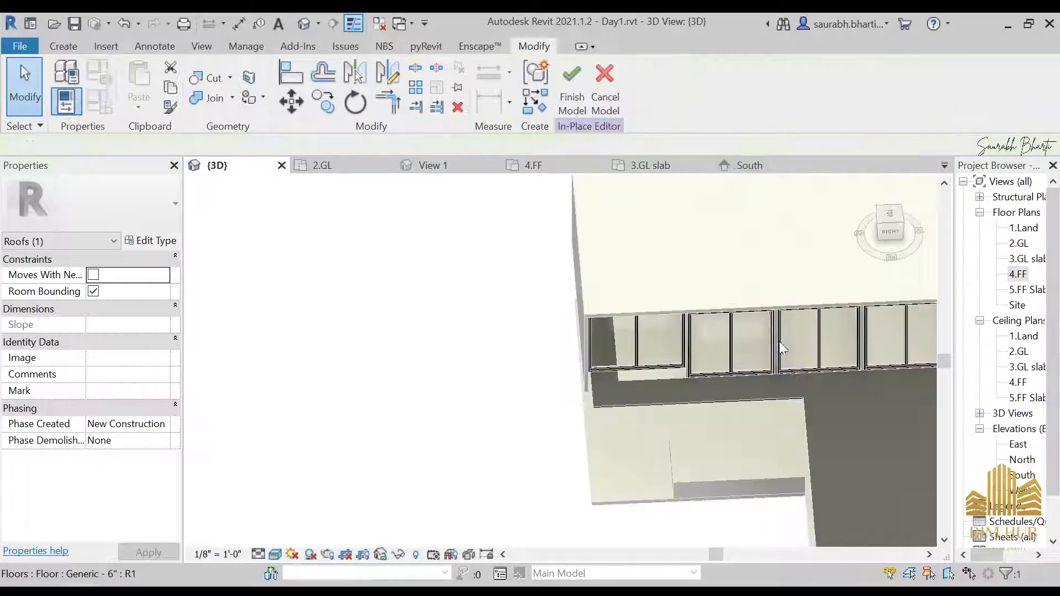
{"action": "left_click", "coordinate": [604, 82]}
Step: Try to move the 4.FF floor's lower boundary edge down to the outer wall line in plan
{"action": "left_click", "coordinate": [844, 395]}
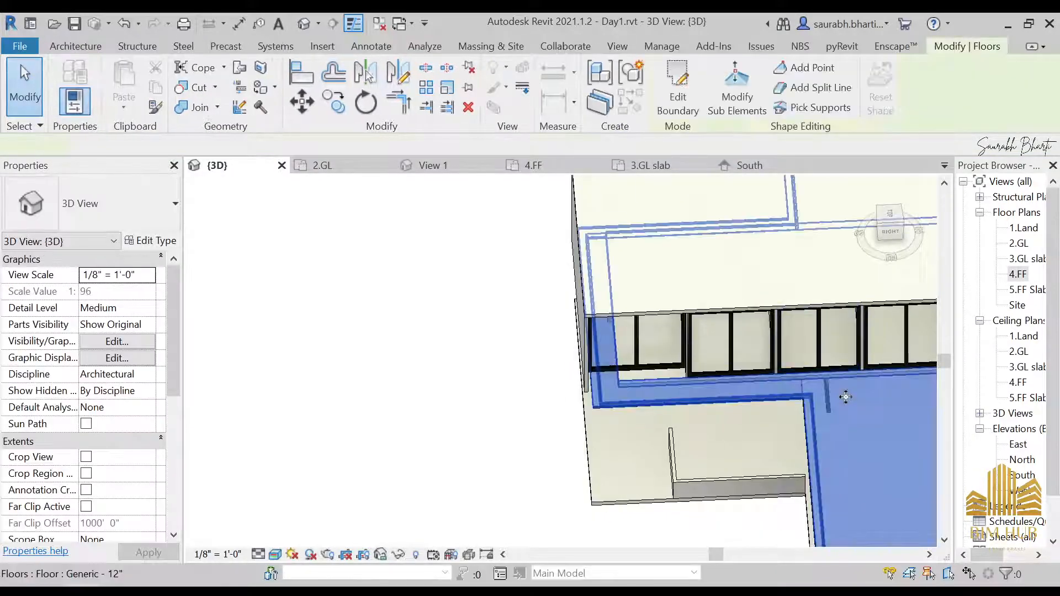
{"action": "left_click", "coordinate": [688, 92]}
{"action": "double_click", "coordinate": [1018, 276]}
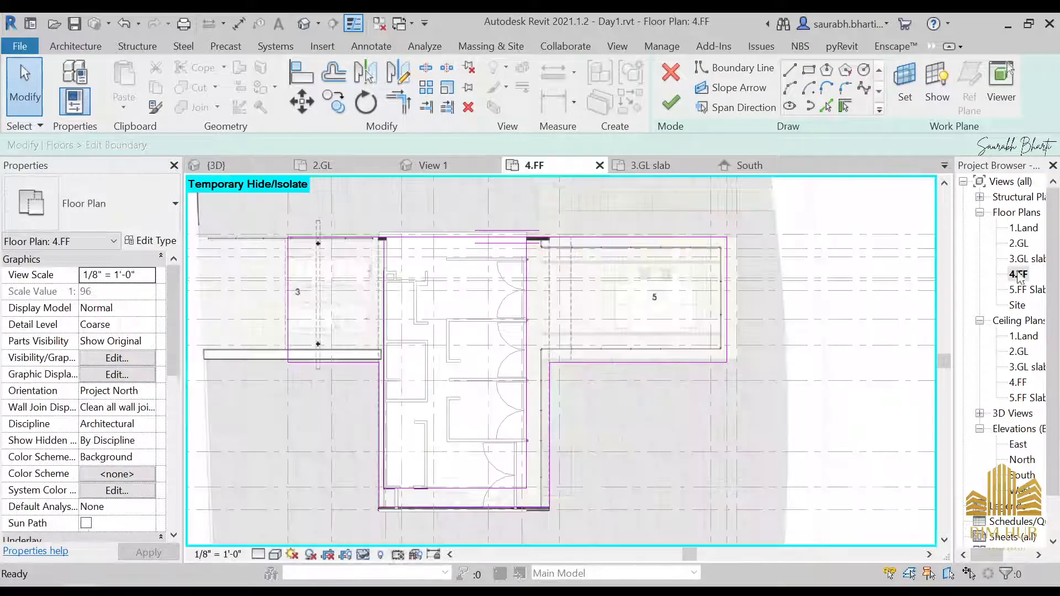
{"action": "middle_click_drag", "start_coordinate": [431, 356], "coordinate": [585, 217]}
{"action": "scroll", "coordinate": [601, 366], "scroll_direction": "up", "scroll_amount": 6}
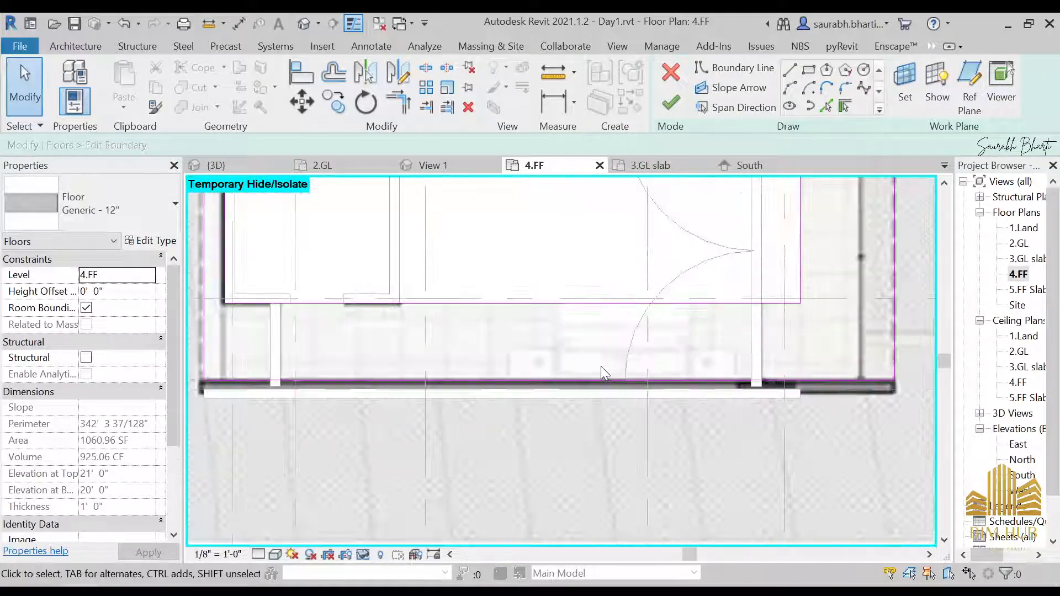
{"action": "left_click", "coordinate": [579, 303]}
{"action": "left_click_drag", "start_coordinate": [580, 303], "coordinate": [584, 389]}
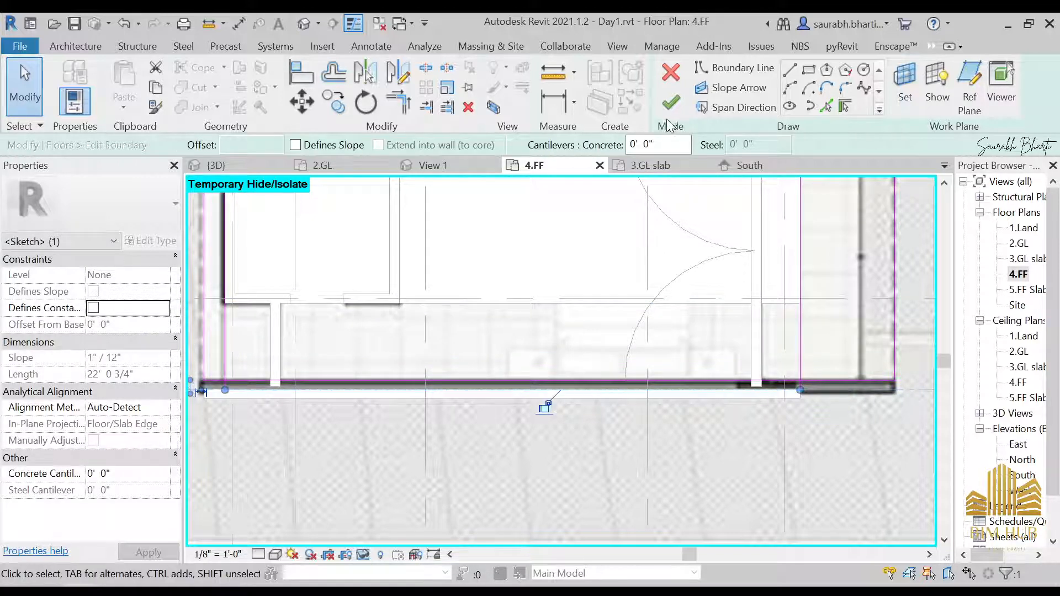
{"action": "left_click", "coordinate": [671, 105]}
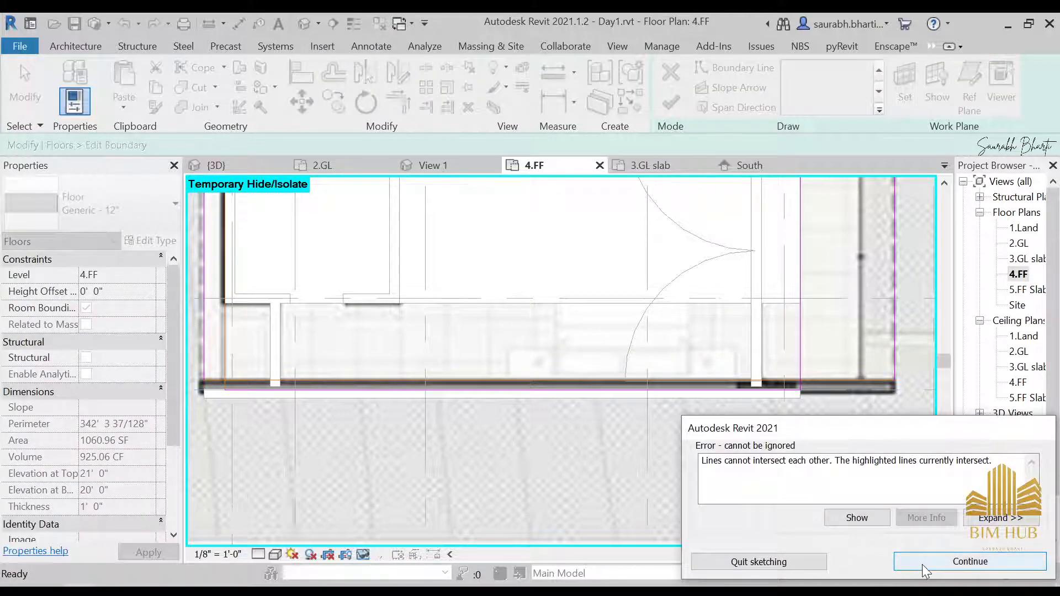
{"action": "left_click", "coordinate": [923, 562]}
{"action": "scroll", "coordinate": [632, 326], "scroll_direction": "down", "scroll_amount": 2}
{"action": "left_click", "coordinate": [673, 104]}
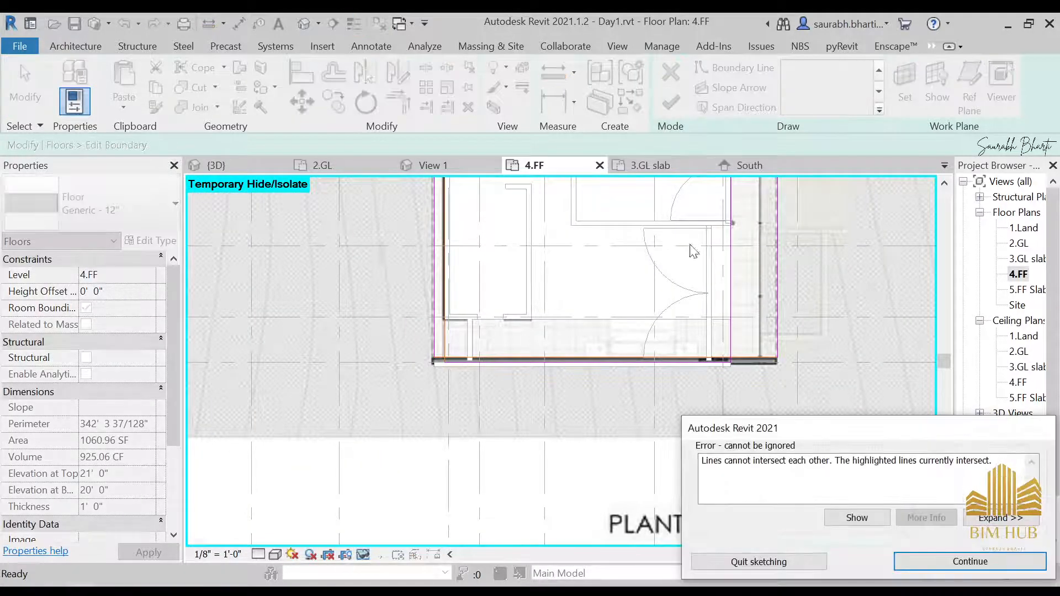
{"action": "left_click", "coordinate": [920, 562]}
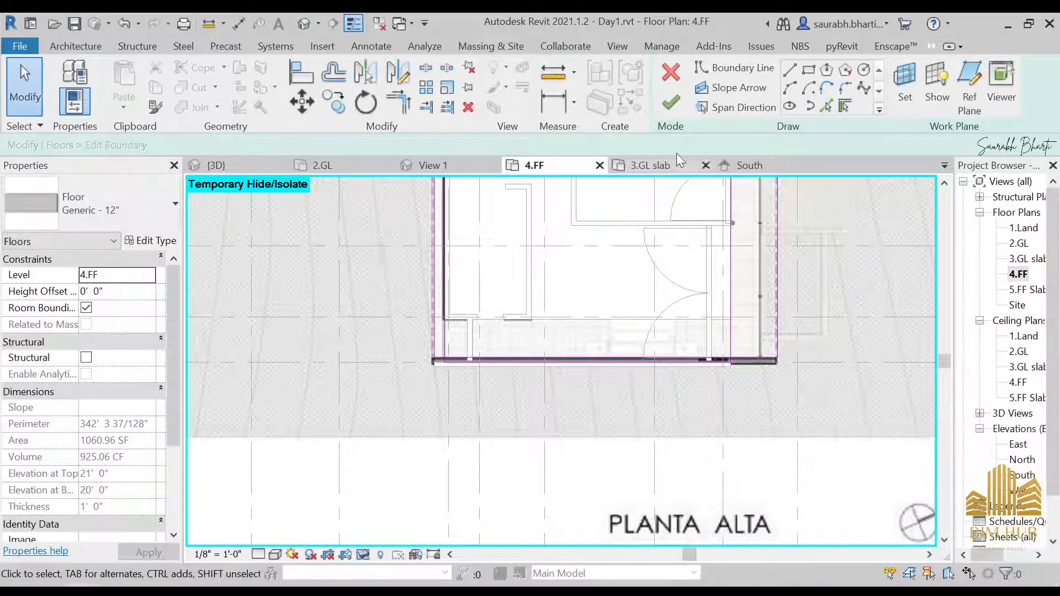
{"action": "left_click", "coordinate": [671, 71]}
Step: Check the floor and wall edges in 3D and delete the curtain wall mullion elements reported in the error
{"action": "left_click", "coordinate": [569, 318]}
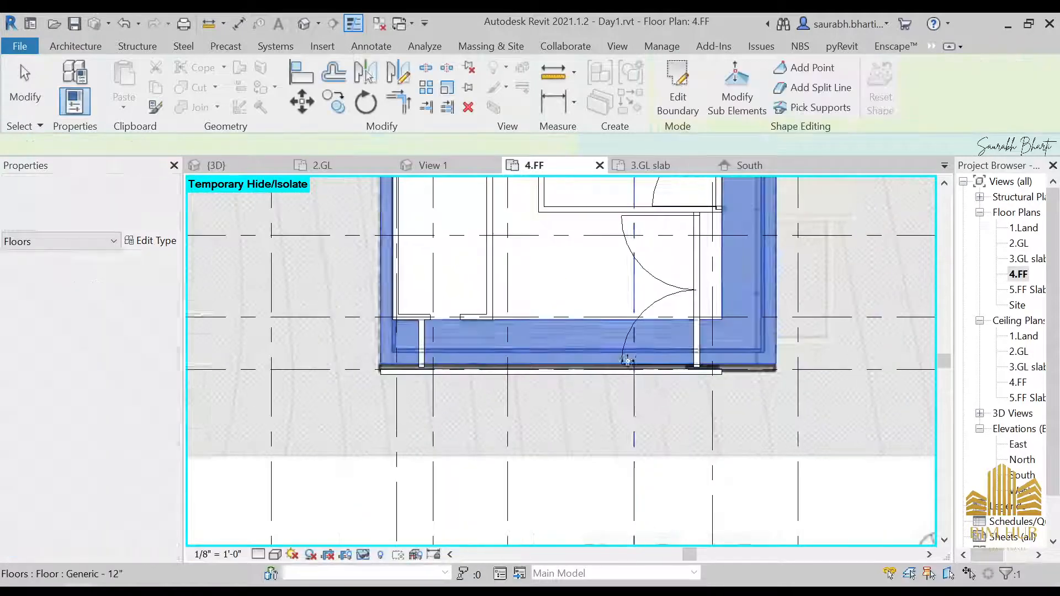
{"action": "middle_click_drag", "start_coordinate": [669, 355], "coordinate": [594, 156]}
{"action": "left_click", "coordinate": [304, 23]}
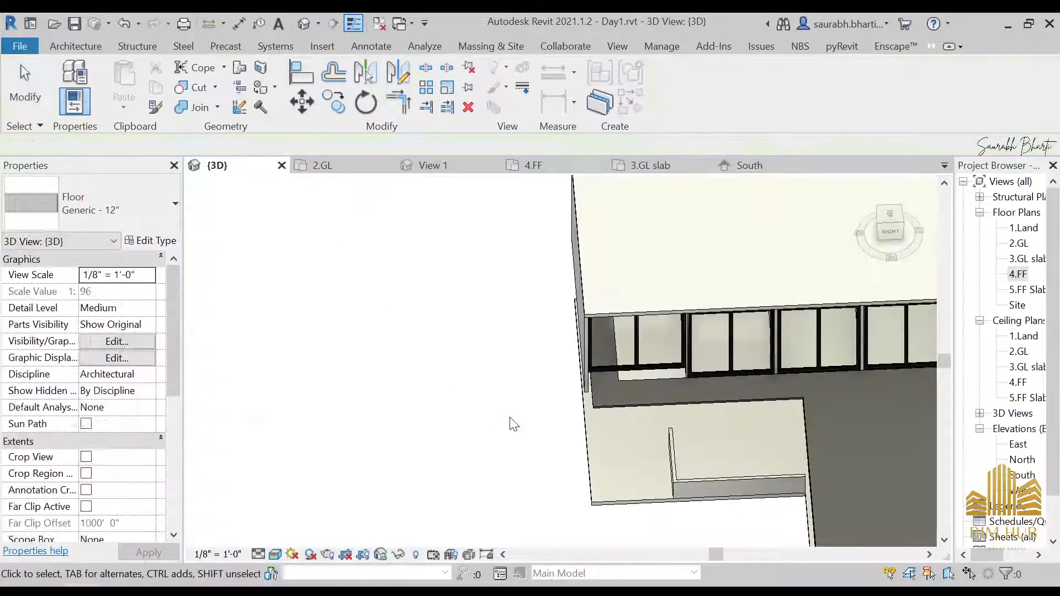
{"action": "middle_click_drag", "start_coordinate": [509, 421], "coordinate": [556, 355], "text": "shift"}
{"action": "middle_click_drag", "start_coordinate": [591, 420], "coordinate": [596, 546], "text": "shift"}
{"action": "scroll", "coordinate": [611, 399], "scroll_direction": "up", "scroll_amount": 2}
{"action": "scroll", "coordinate": [611, 399], "scroll_direction": "down", "scroll_amount": 2}
{"action": "left_click", "coordinate": [537, 378]}
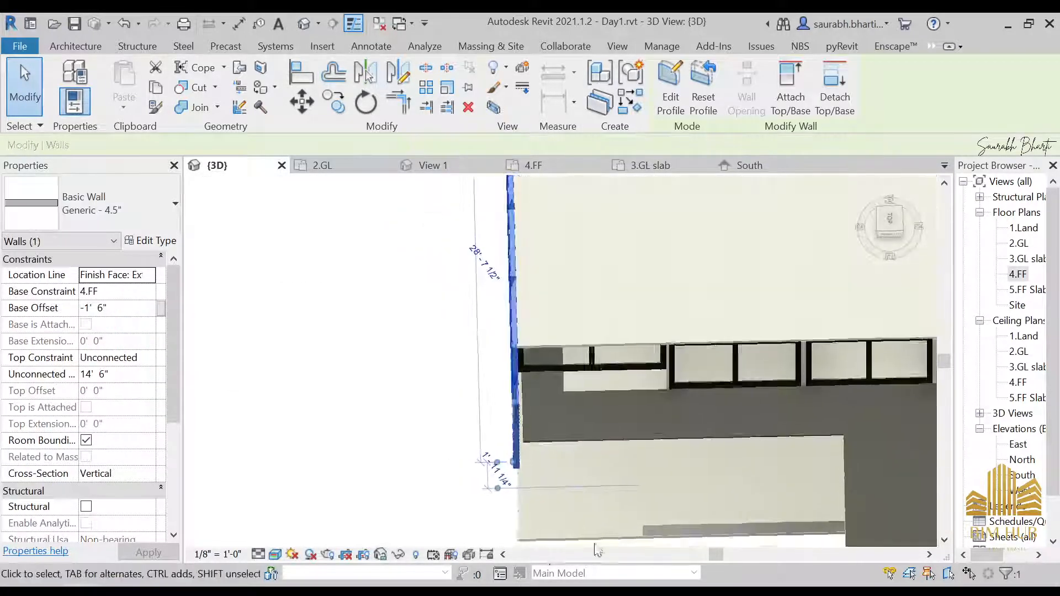
{"action": "left_click", "coordinate": [891, 226]}
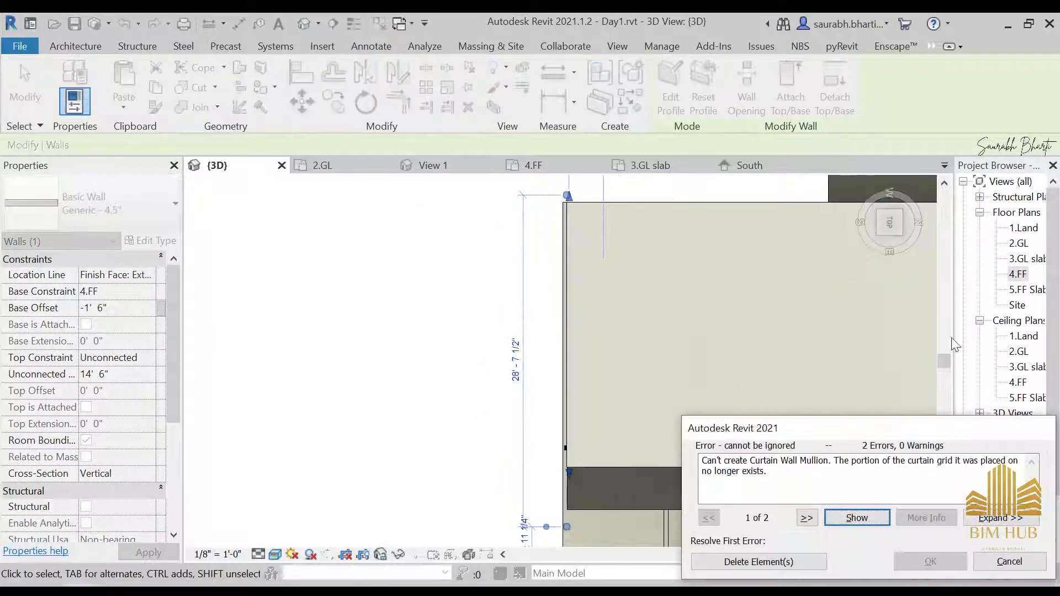
{"action": "left_click", "coordinate": [793, 568]}
Step: Inspect the upper-floor storefront double door in the 3D view and in the 4.FF plan
{"action": "middle_click_drag", "start_coordinate": [643, 447], "coordinate": [730, 264], "text": "shift"}
{"action": "key", "text": "Escape"}
{"action": "middle_click_drag", "start_coordinate": [687, 466], "coordinate": [625, 437], "text": "shift"}
{"action": "left_click", "coordinate": [625, 438]}
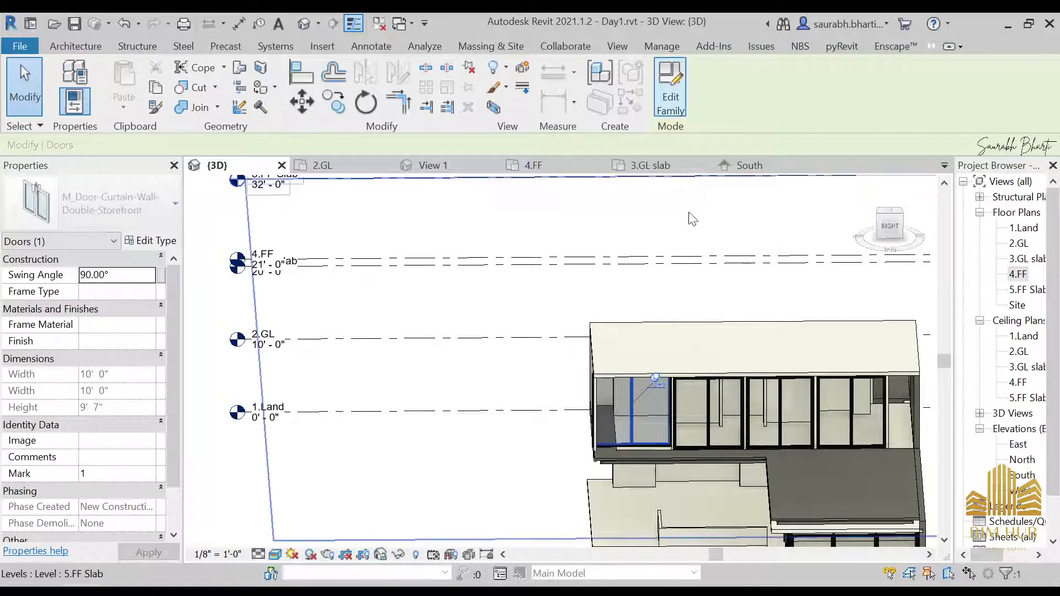
{"action": "middle_click_drag", "start_coordinate": [706, 432], "coordinate": [684, 343], "text": "shift"}
{"action": "scroll", "coordinate": [608, 421], "scroll_direction": "up", "scroll_amount": 2}
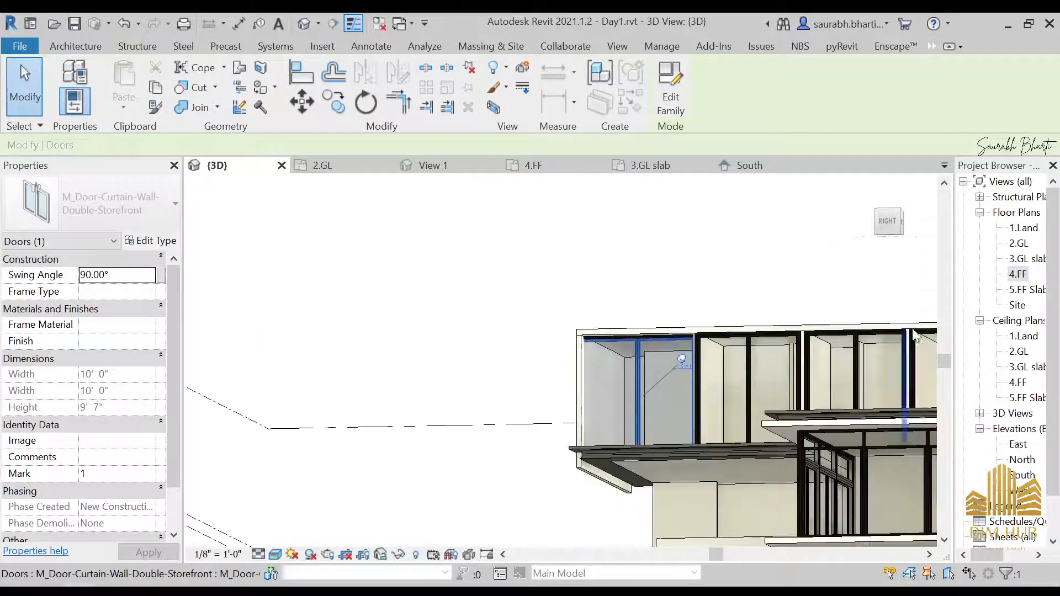
{"action": "double_click", "coordinate": [1027, 274]}
{"action": "scroll", "coordinate": [551, 395], "scroll_direction": "down", "scroll_amount": 2}
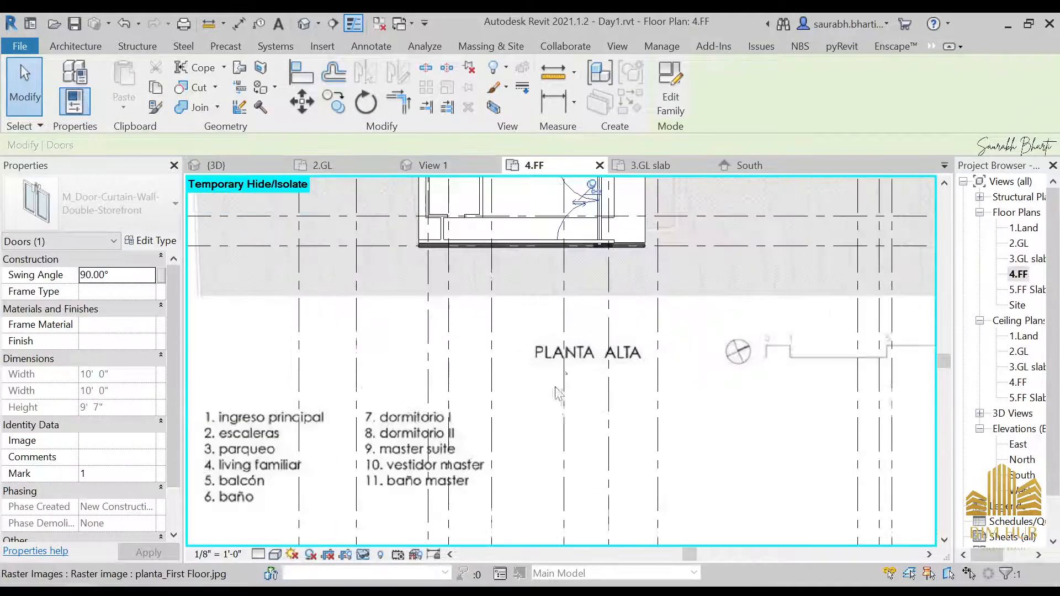
{"action": "middle_click_drag", "start_coordinate": [588, 245], "coordinate": [621, 367]}
{"action": "left_click", "coordinate": [584, 317]}
{"action": "left_click", "coordinate": [567, 320]}
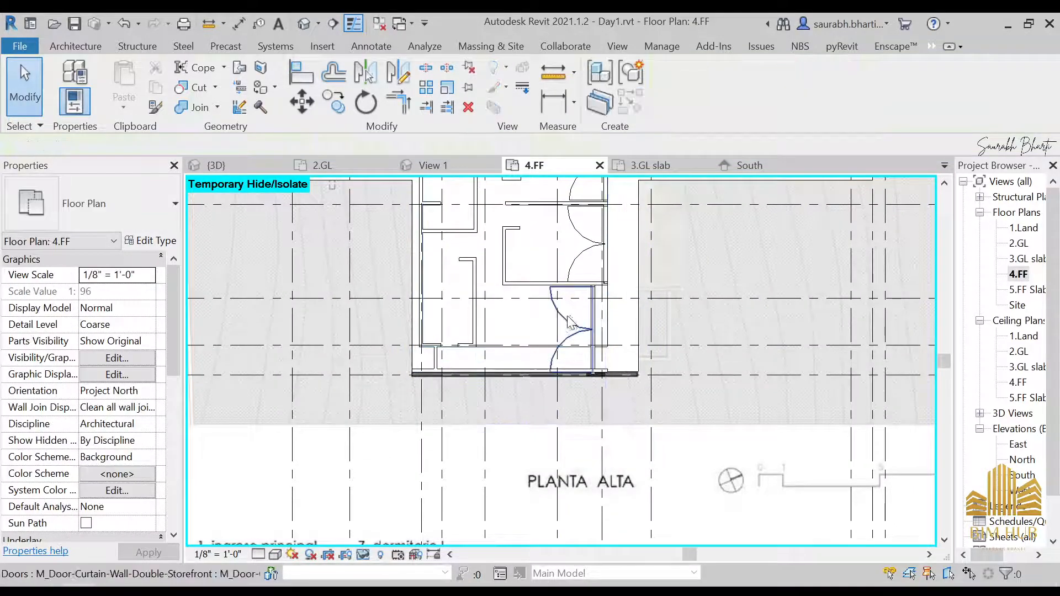
{"action": "scroll", "coordinate": [606, 338], "scroll_direction": "up", "scroll_amount": 2}
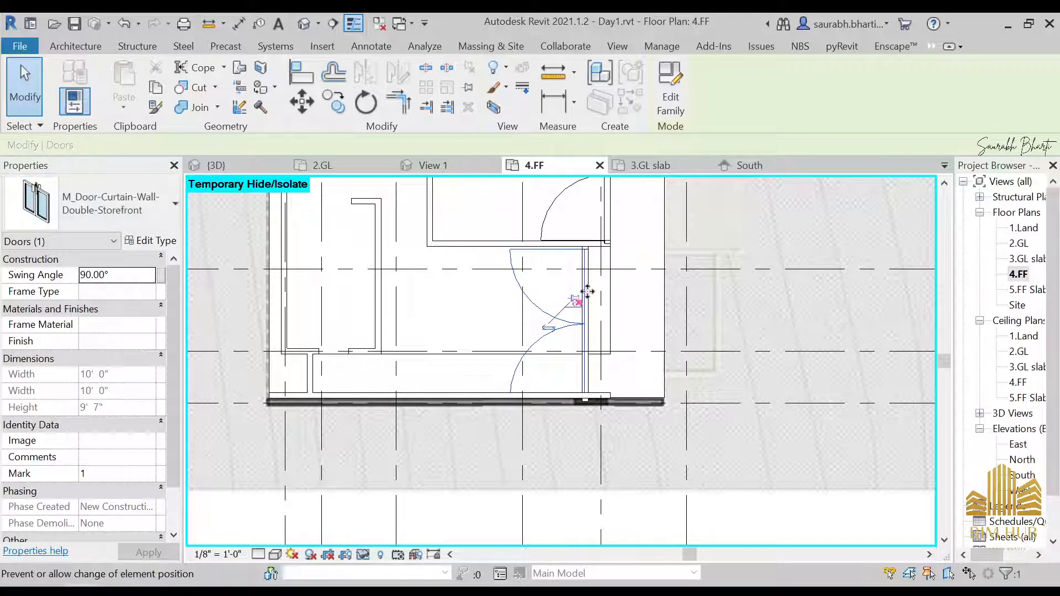
Step: Examine the storefront door, its centre mullion and the floor edge in the 4.FF plan
{"action": "key", "text": "Escape"}
{"action": "left_click", "coordinate": [570, 324]}
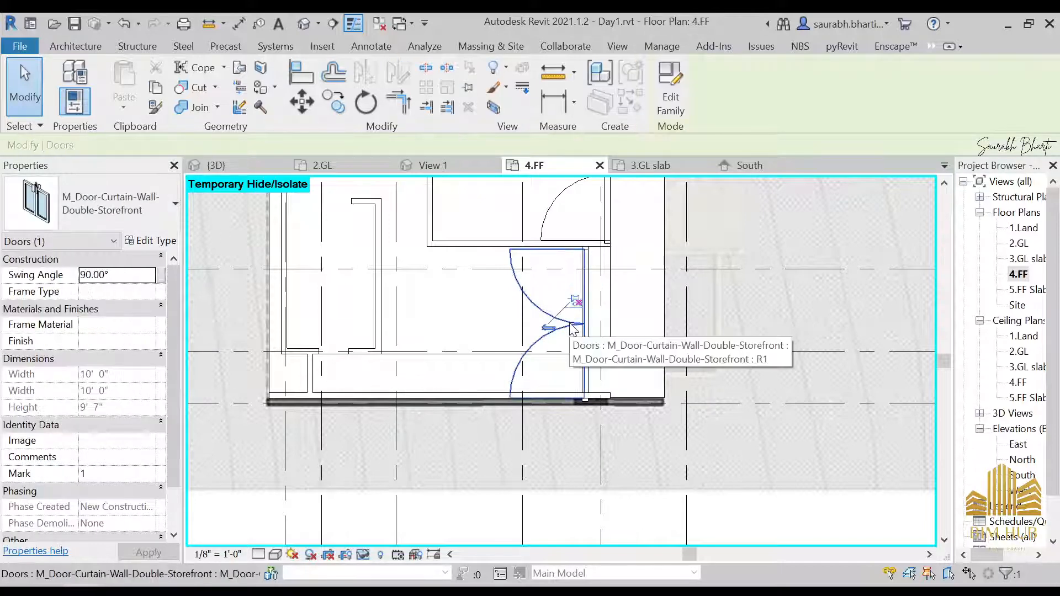
{"action": "left_click", "coordinate": [586, 324]}
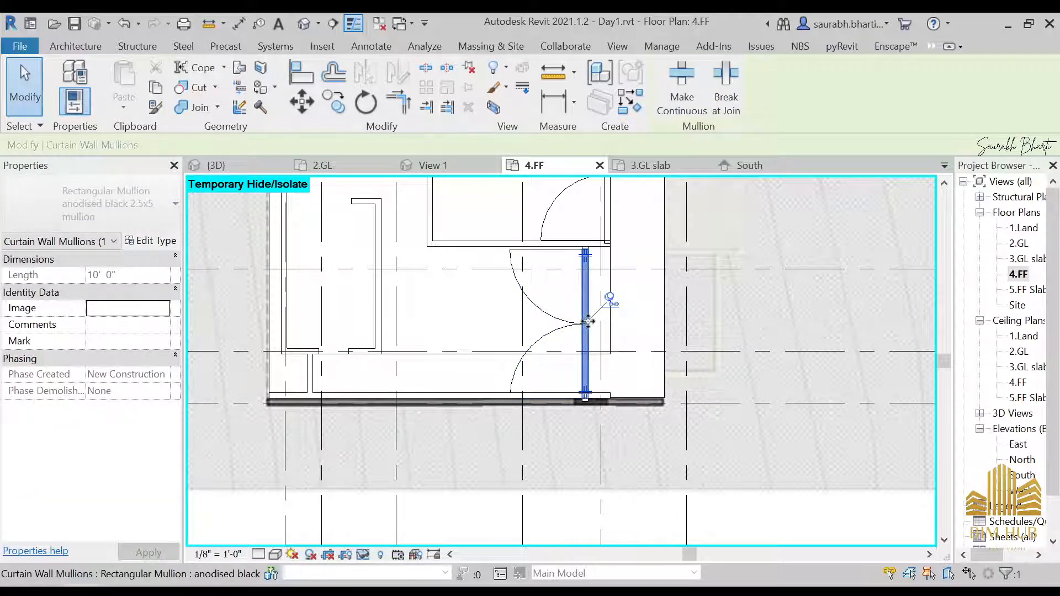
{"action": "key", "text": "Escape"}
{"action": "left_click", "coordinate": [557, 311]}
{"action": "key", "text": "Escape"}
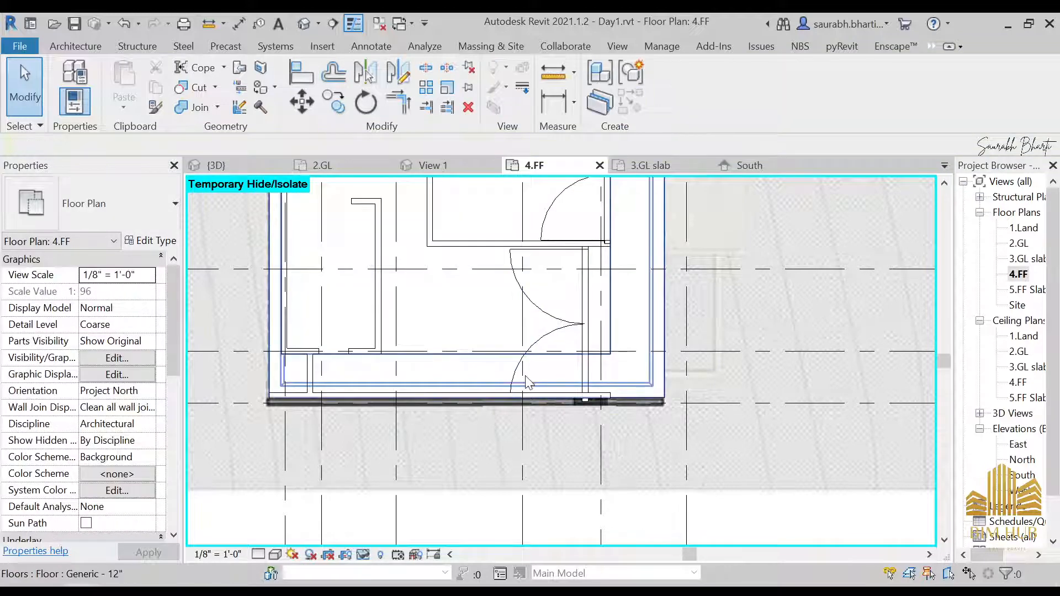
{"action": "scroll", "coordinate": [527, 381], "scroll_direction": "down", "scroll_amount": 2}
{"action": "scroll", "coordinate": [527, 381], "scroll_direction": "up", "scroll_amount": 2}
Step: Open the vertical grid offset of the Top Storefront curtain wall for editing
{"action": "left_click", "coordinate": [534, 343]}
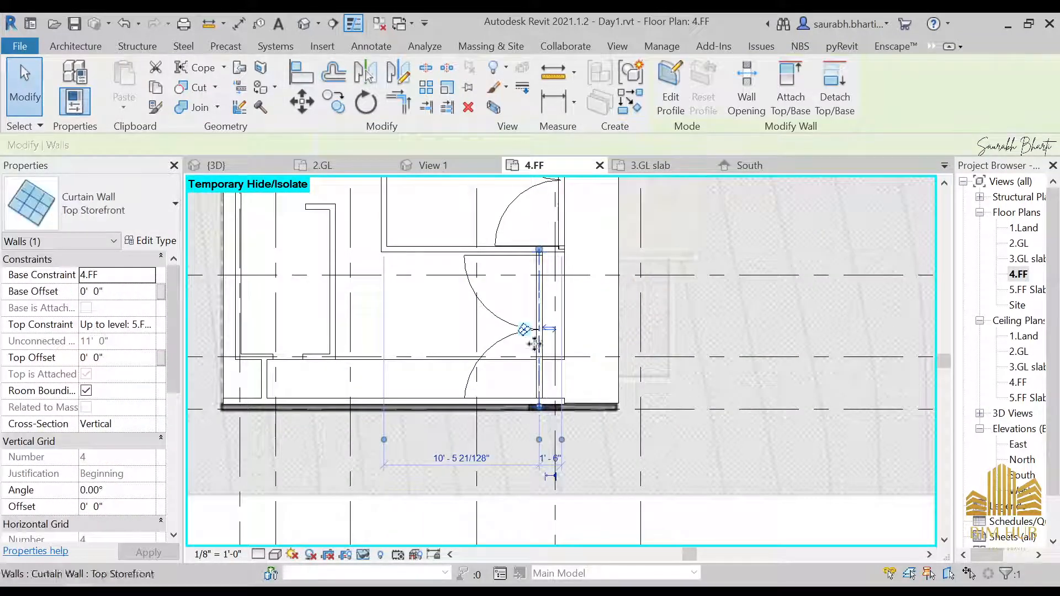
{"action": "left_click", "coordinate": [525, 330]}
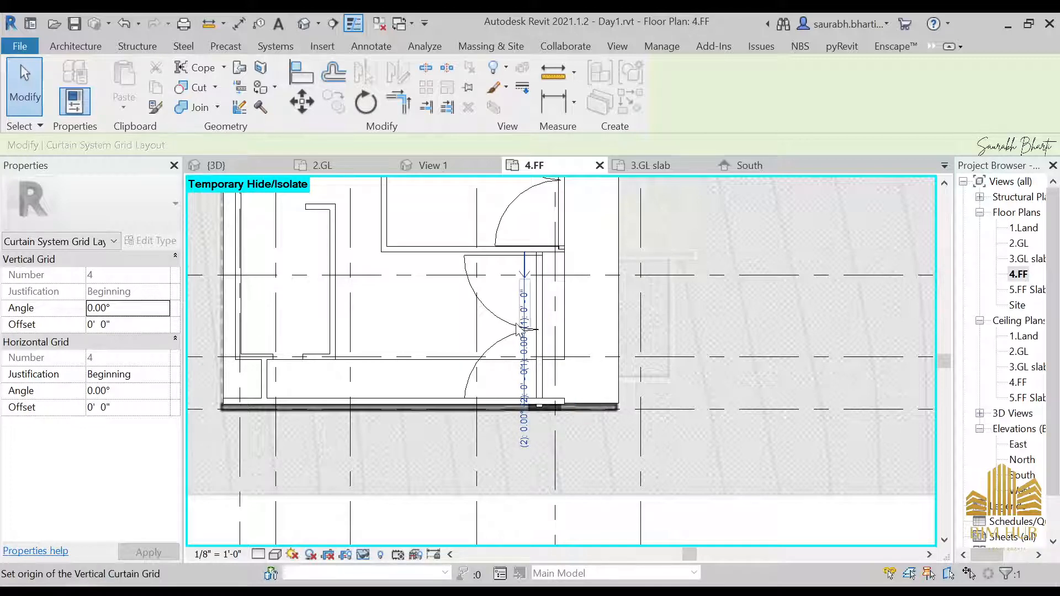
{"action": "left_click", "coordinate": [523, 406]}
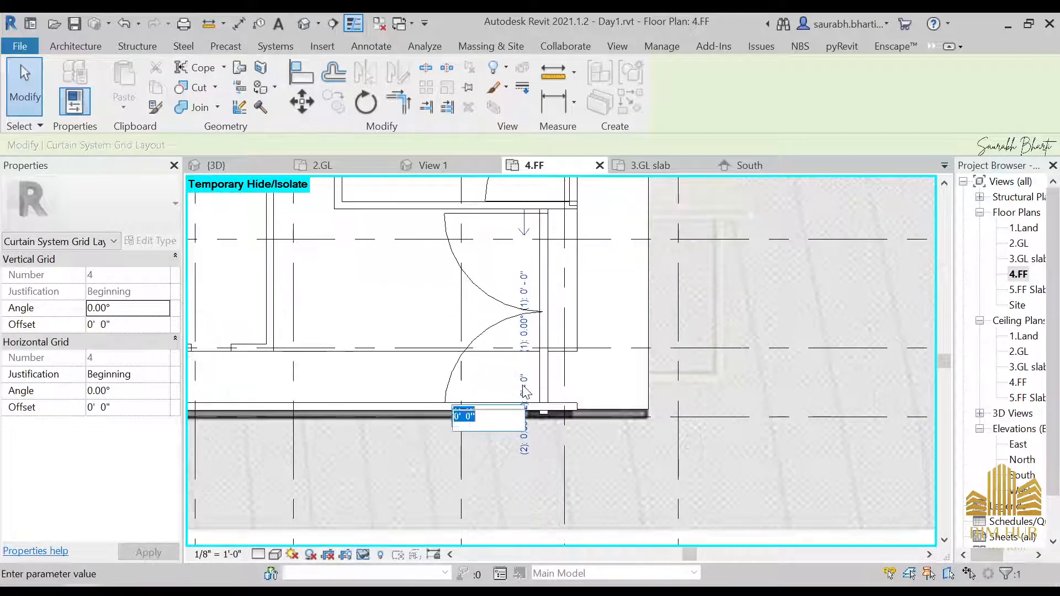
{"action": "scroll", "coordinate": [528, 395], "scroll_direction": "up", "scroll_amount": 2}
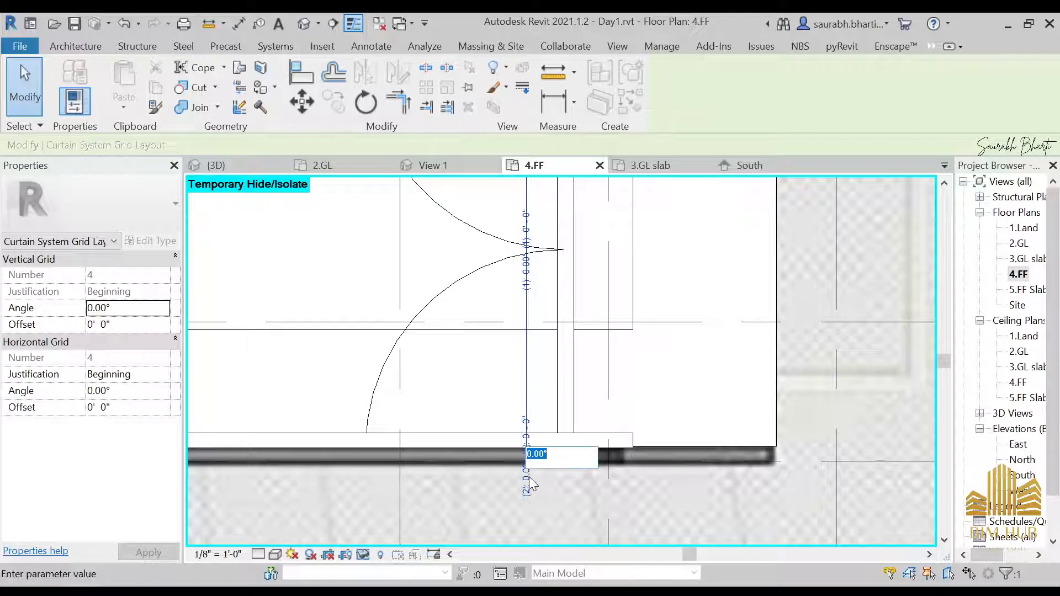
{"action": "scroll", "coordinate": [529, 428], "scroll_direction": "down", "scroll_amount": 5}
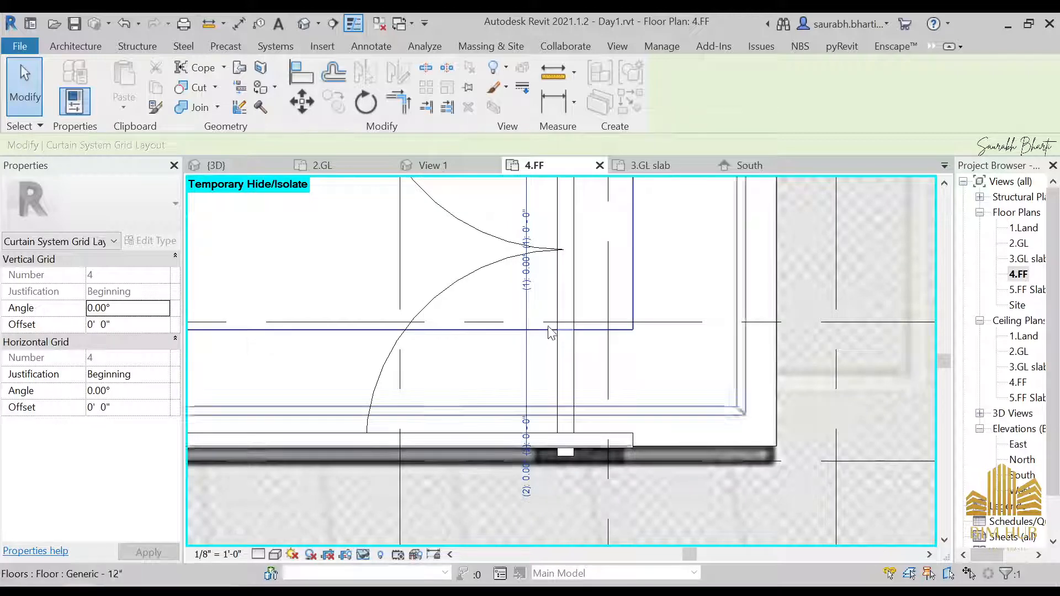
Step: Inspect the mullions and door of the corner storefront bay in the 3D view
{"action": "left_click", "coordinate": [558, 298]}
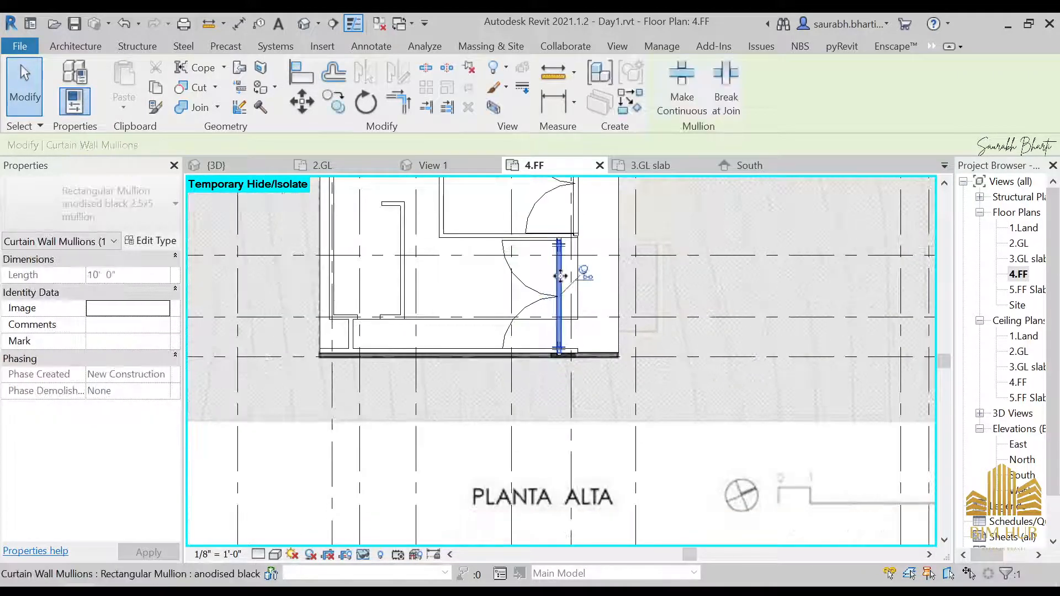
{"action": "left_click", "coordinate": [306, 23]}
{"action": "middle_click_drag", "start_coordinate": [594, 339], "coordinate": [687, 434], "text": "shift"}
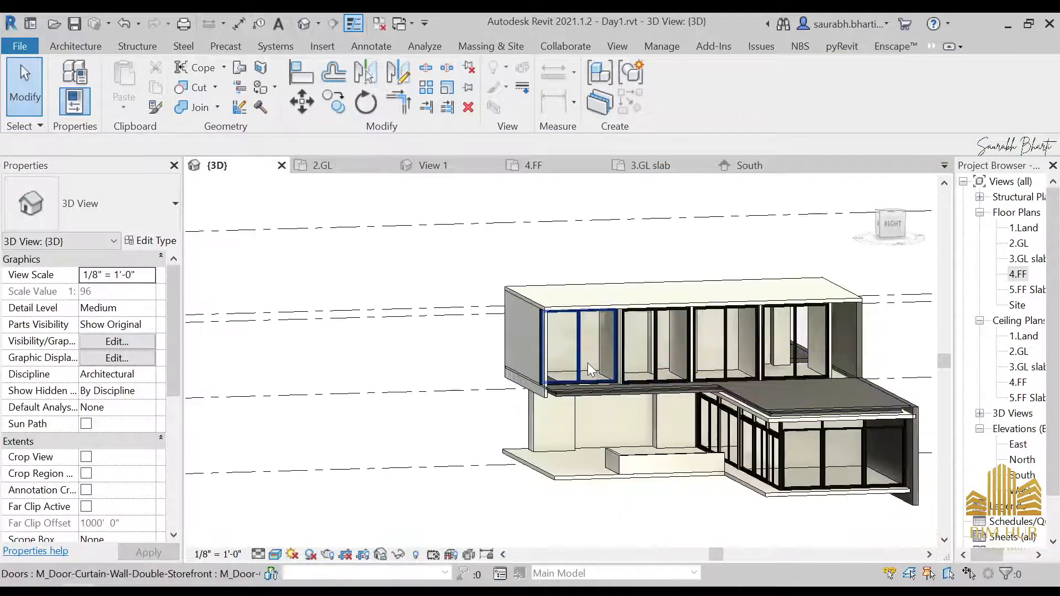
{"action": "left_click", "coordinate": [586, 365]}
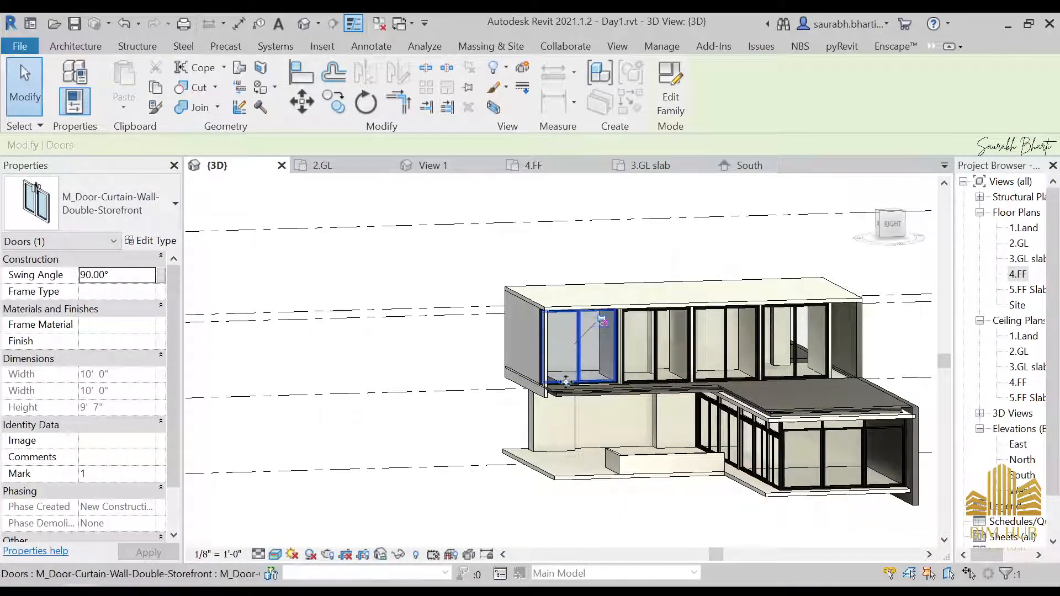
{"action": "middle_click_drag", "start_coordinate": [629, 248], "coordinate": [613, 363], "text": "shift"}
{"action": "scroll", "coordinate": [572, 378], "scroll_direction": "up", "scroll_amount": 7}
{"action": "middle_click_drag", "start_coordinate": [607, 444], "coordinate": [525, 410], "text": "shift"}
{"action": "key", "text": "Escape"}
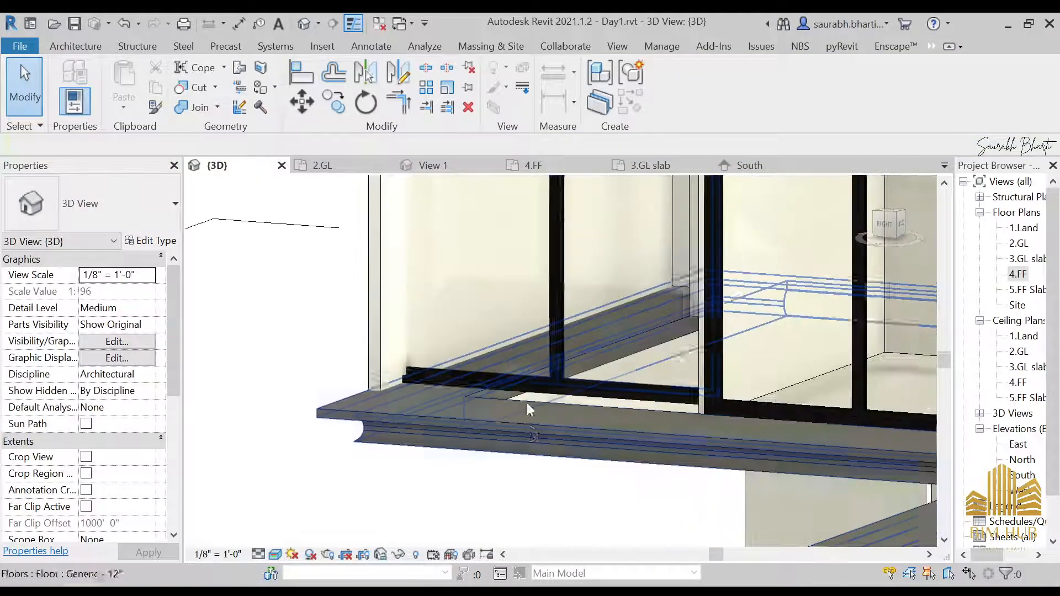
{"action": "left_click", "coordinate": [446, 373]}
{"action": "middle_click_drag", "start_coordinate": [518, 355], "coordinate": [541, 332], "text": "shift"}
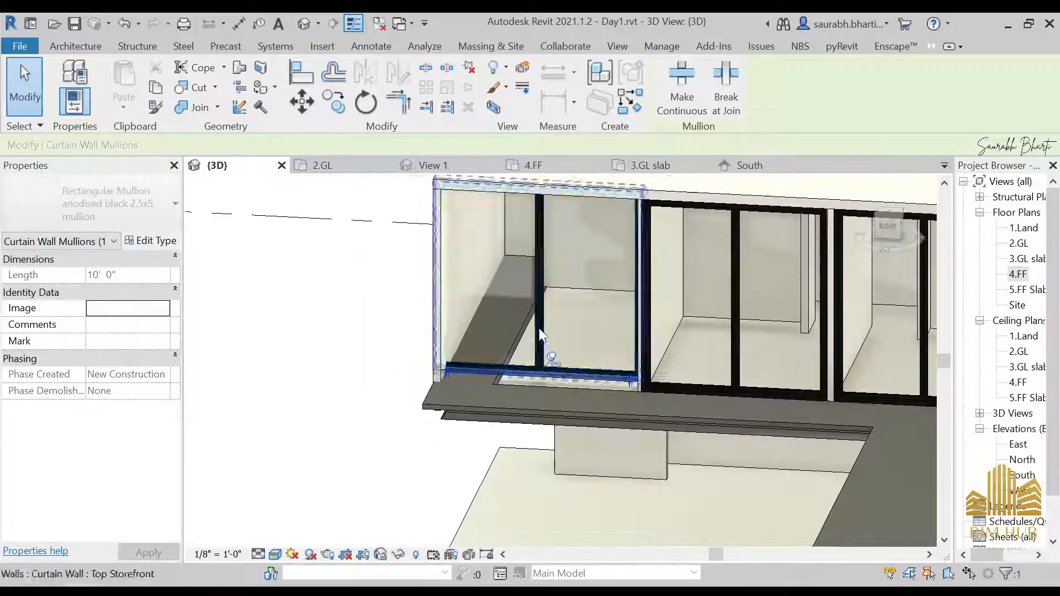
{"action": "left_click", "coordinate": [541, 331], "text": "ctrl"}
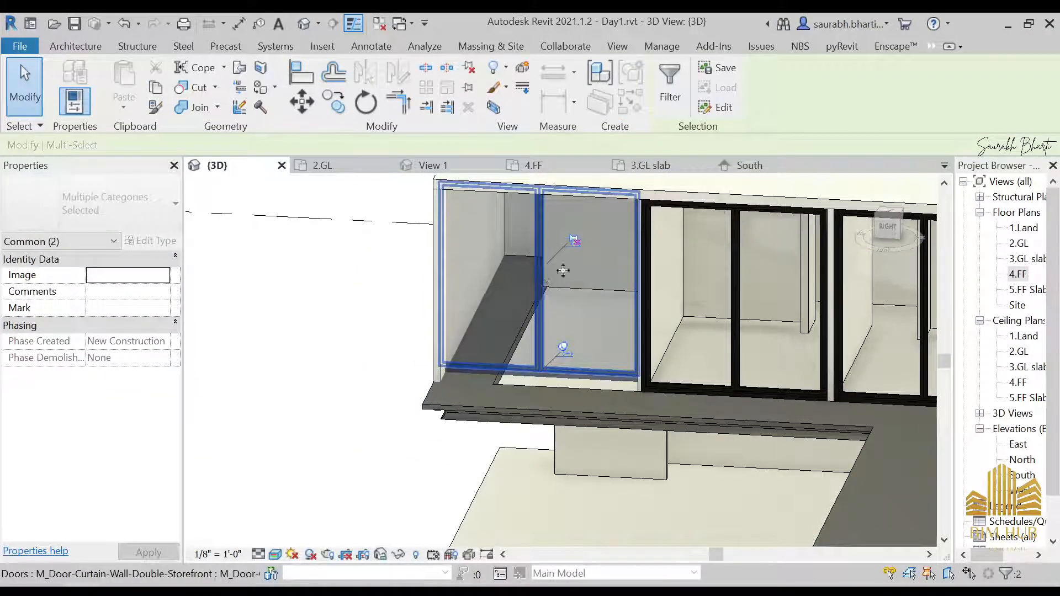
{"action": "key", "text": "Escape"}
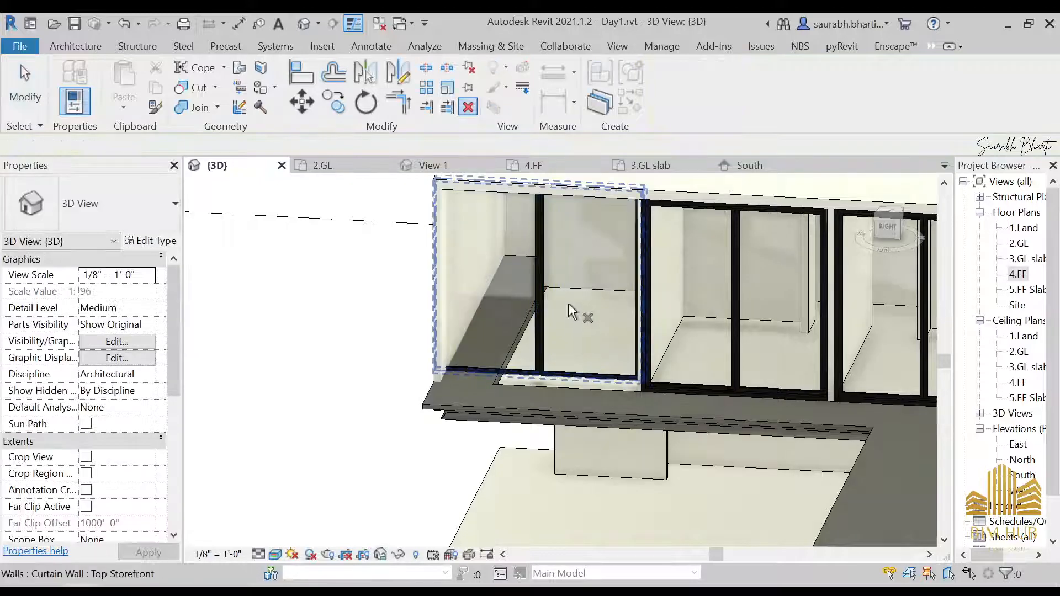
Step: Delete the storefront double door in the corner bay of the upper-floor curtain wall
{"action": "middle_click_drag", "start_coordinate": [573, 308], "coordinate": [551, 308], "text": "shift"}
{"action": "left_click", "coordinate": [543, 307]}
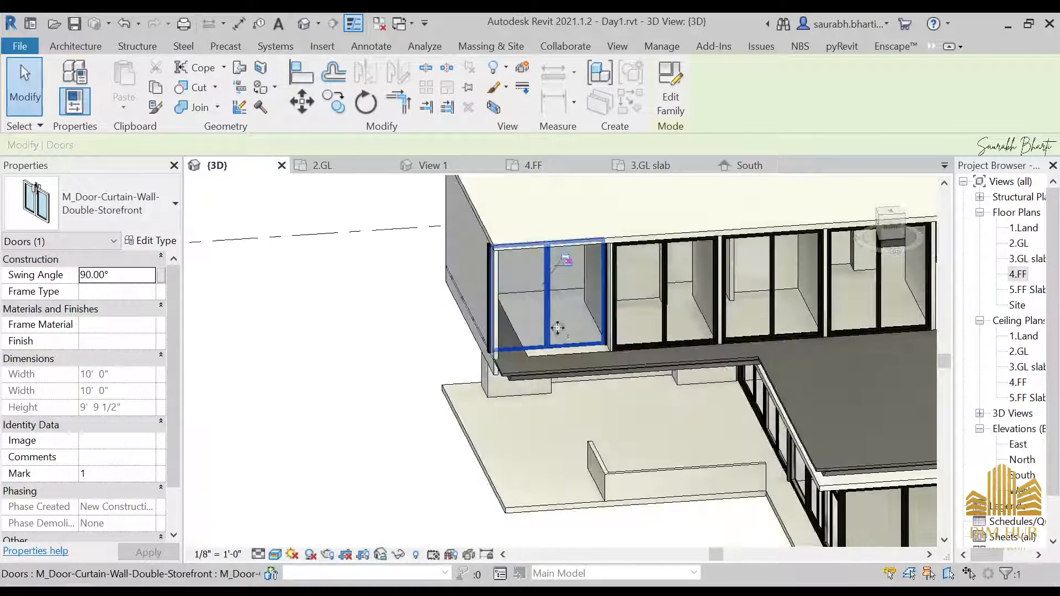
{"action": "key", "text": "Escape"}
{"action": "middle_click_drag", "start_coordinate": [559, 326], "coordinate": [546, 292], "text": "shift"}
{"action": "left_click", "coordinate": [547, 292]}
{"action": "key", "text": "Delete"}
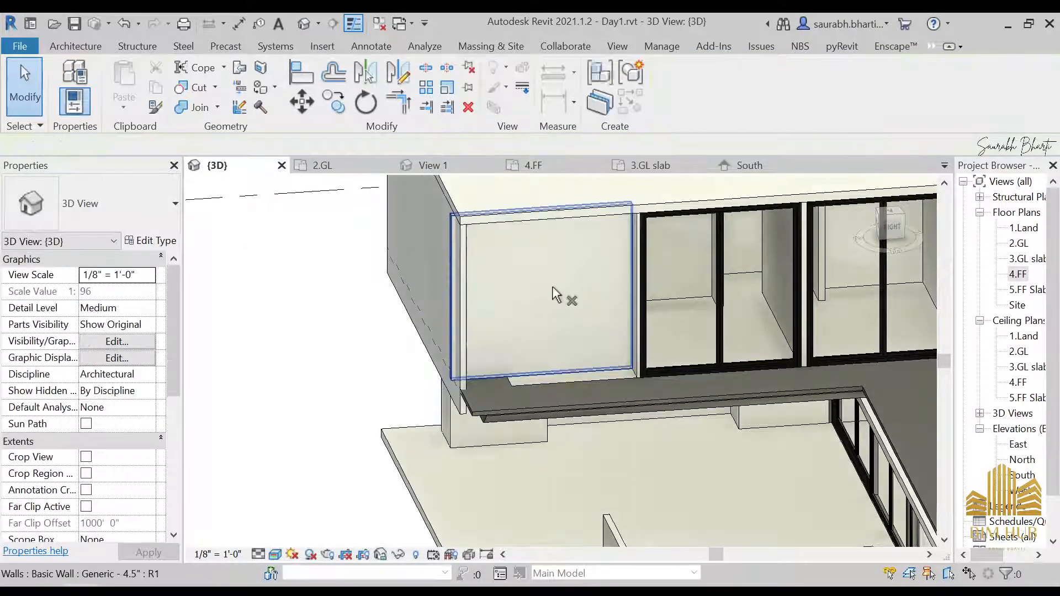
Step: Shorten the end of the Generic 4.5" wall back from the outer edge in the 4.FF plan
{"action": "middle_click_drag", "start_coordinate": [540, 332], "coordinate": [540, 366], "text": "shift"}
{"action": "left_click", "coordinate": [544, 335]}
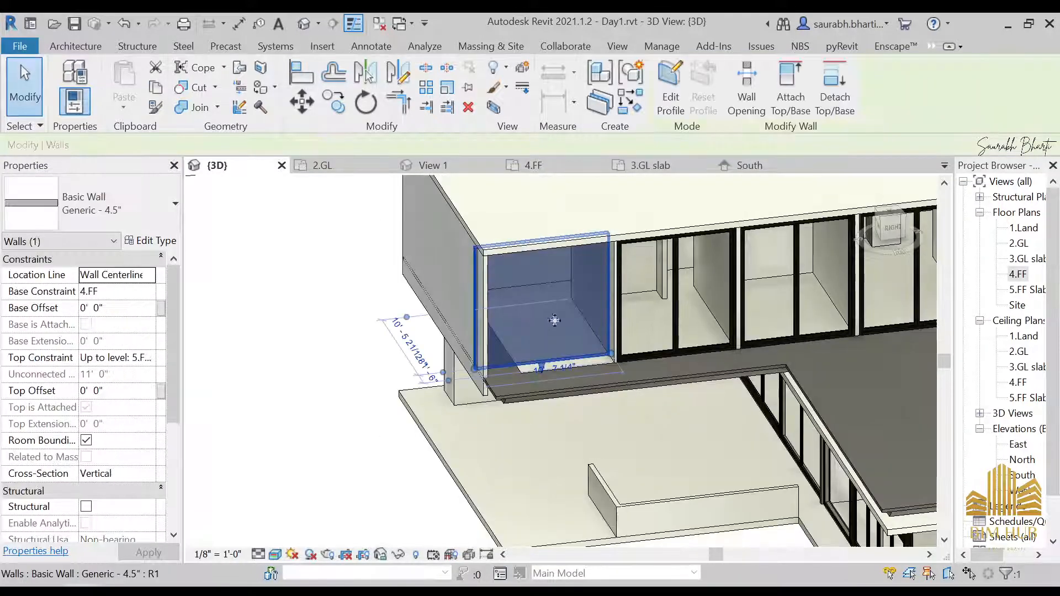
{"action": "double_click", "coordinate": [1018, 275]}
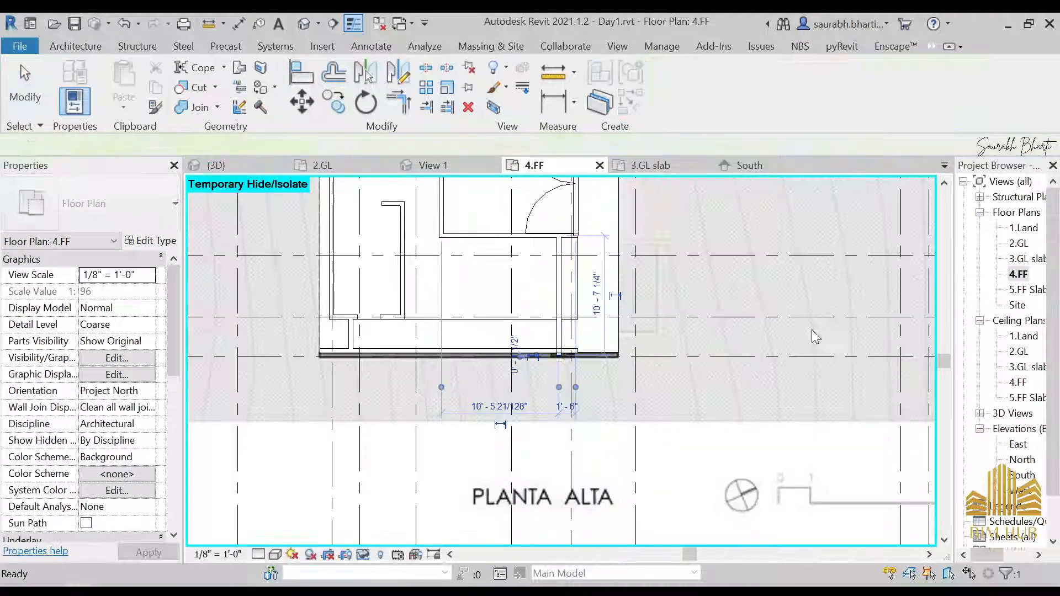
{"action": "left_click", "coordinate": [568, 331]}
{"action": "scroll", "coordinate": [567, 407], "scroll_direction": "up", "scroll_amount": 5}
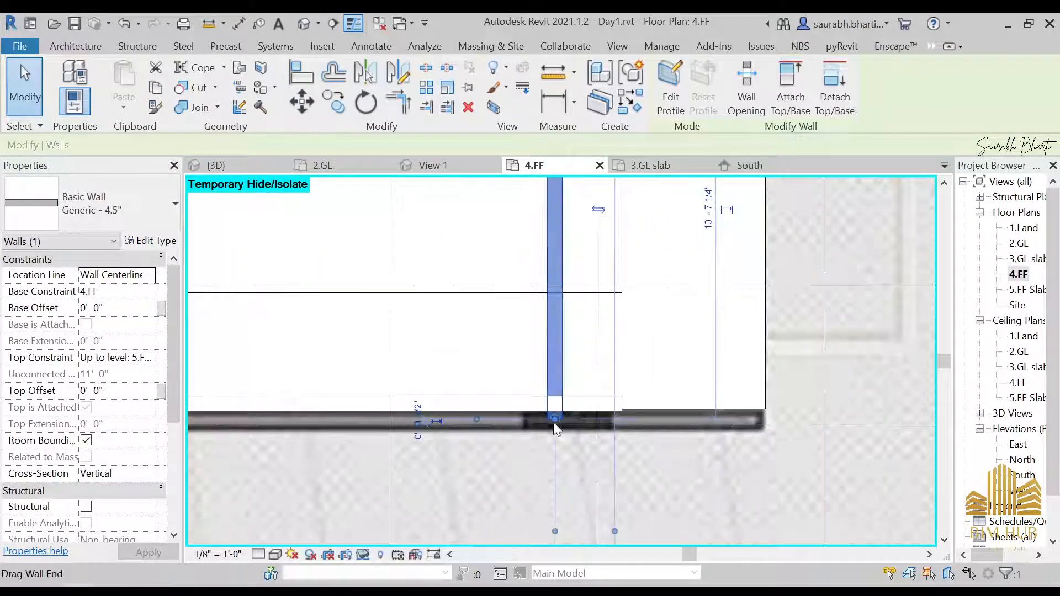
{"action": "left_click_drag", "start_coordinate": [554, 422], "coordinate": [556, 402]}
{"action": "scroll", "coordinate": [560, 399], "scroll_direction": "up", "scroll_amount": 4}
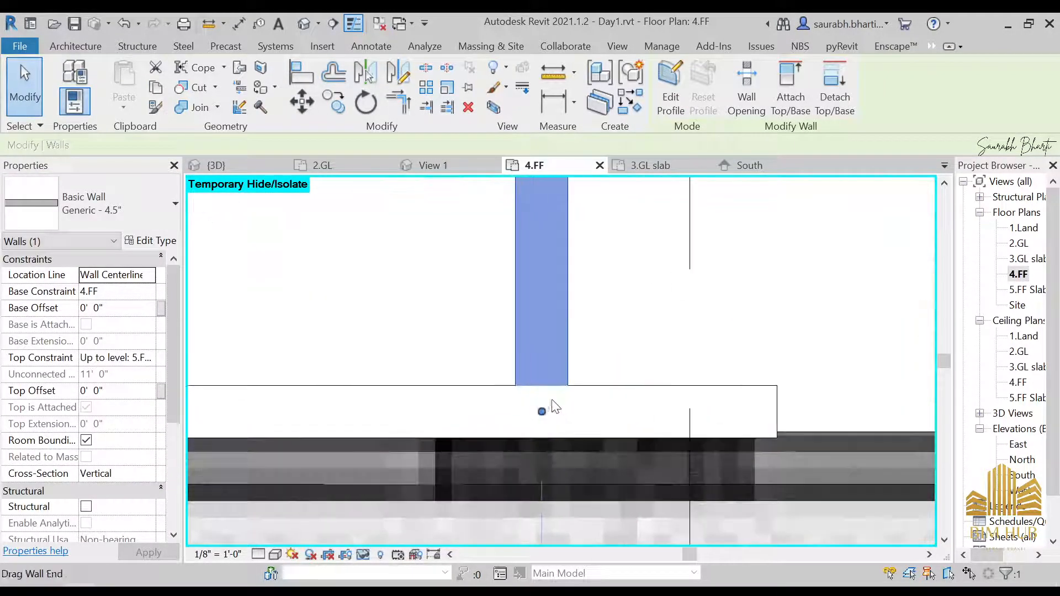
{"action": "key", "text": "Escape"}
{"action": "scroll", "coordinate": [587, 332], "scroll_direction": "down", "scroll_amount": 4}
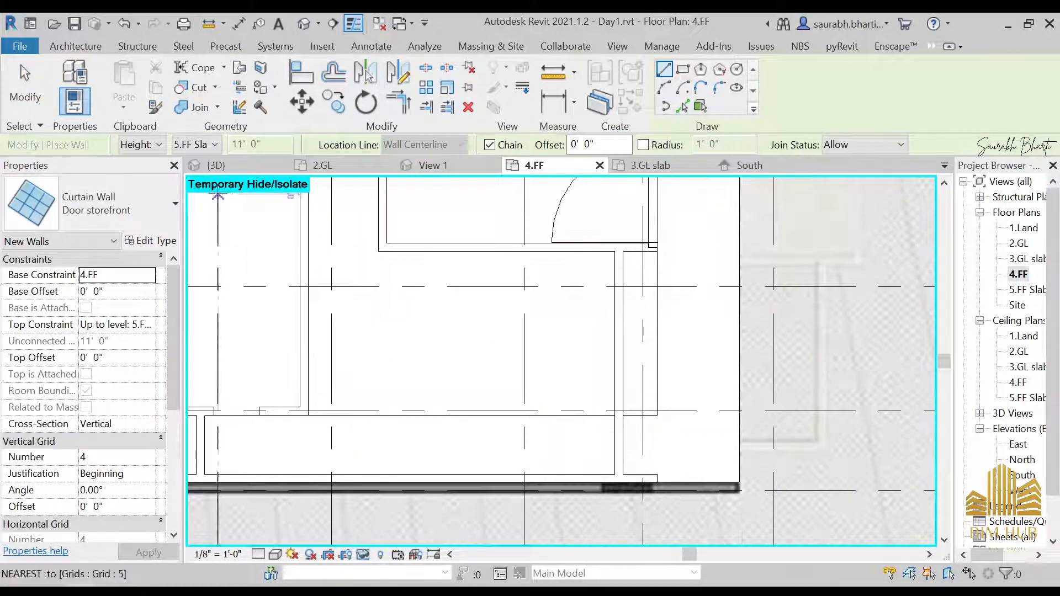
{"action": "left_click", "coordinate": [94, 204]}
{"action": "scroll", "coordinate": [100, 387], "scroll_direction": "up", "scroll_amount": 3}
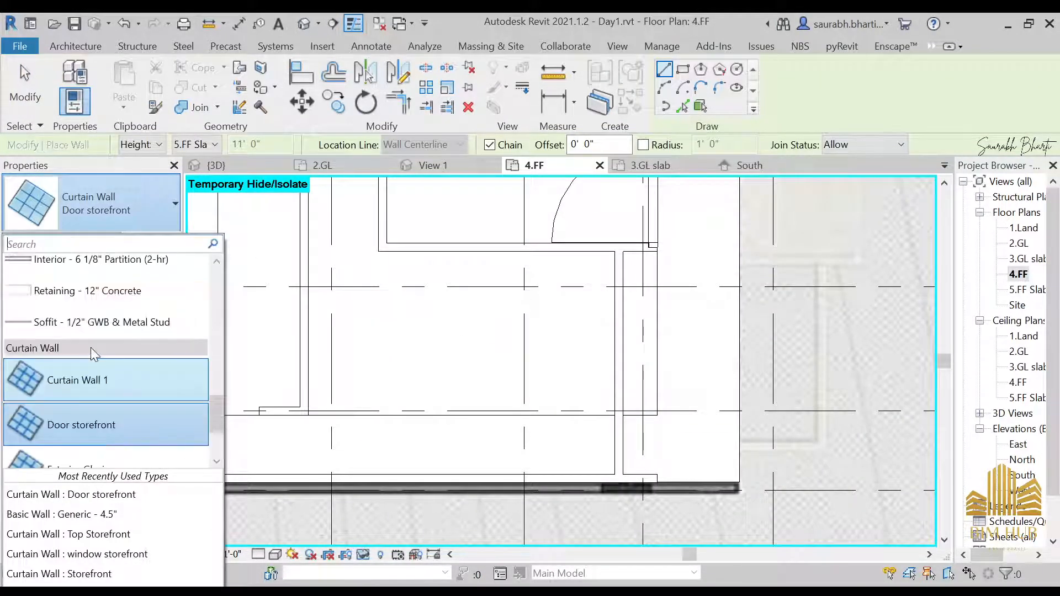
{"action": "scroll", "coordinate": [138, 420], "scroll_direction": "down", "scroll_amount": 3}
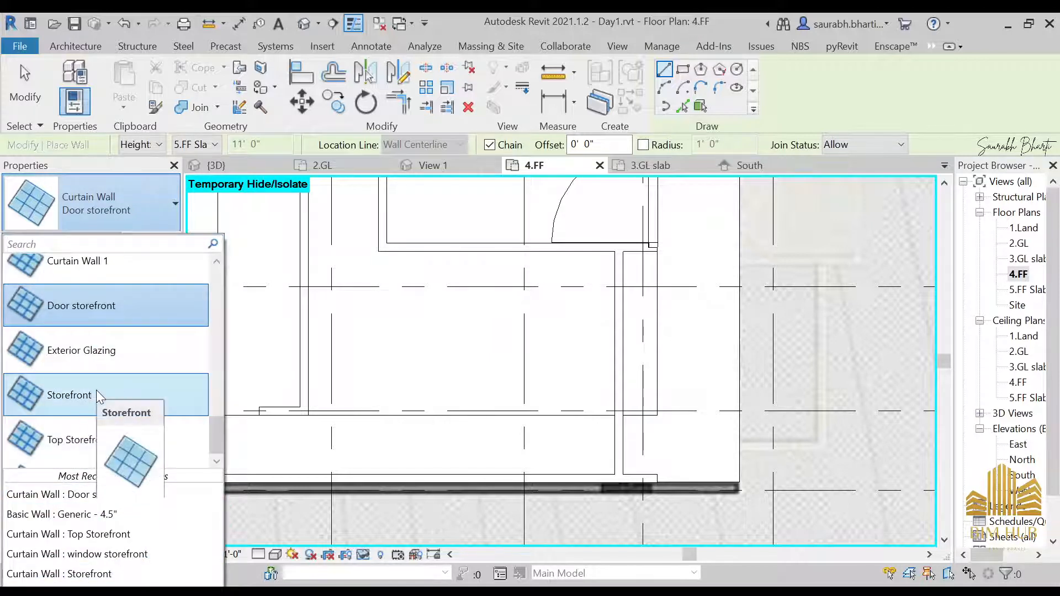
{"action": "scroll", "coordinate": [391, 463], "scroll_direction": "down", "scroll_amount": 2}
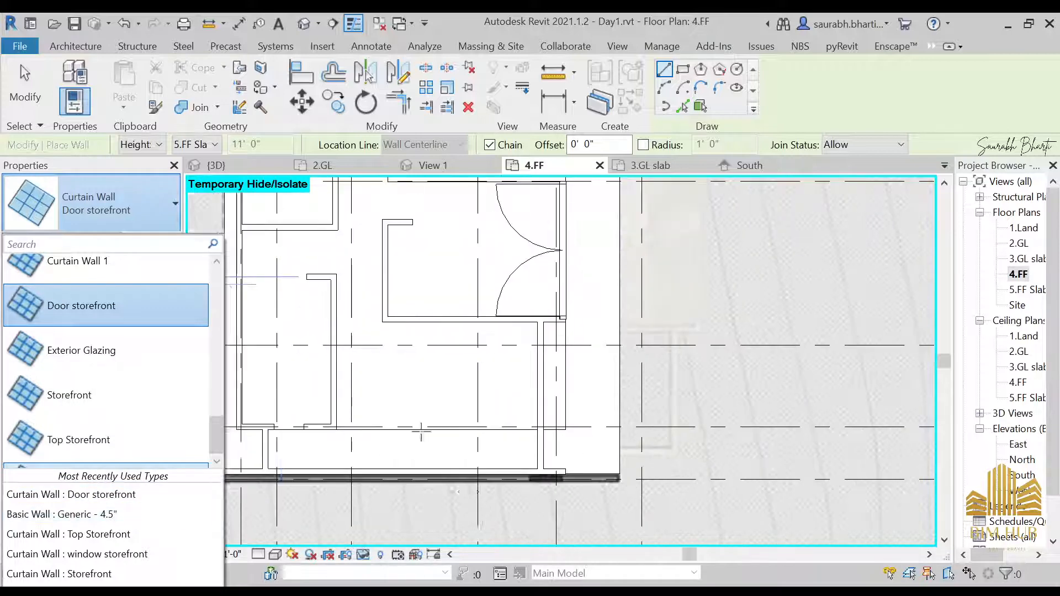
{"action": "middle_click_drag", "start_coordinate": [527, 296], "coordinate": [558, 363]}
{"action": "key", "text": "Escape"}
{"action": "left_click", "coordinate": [578, 320]}
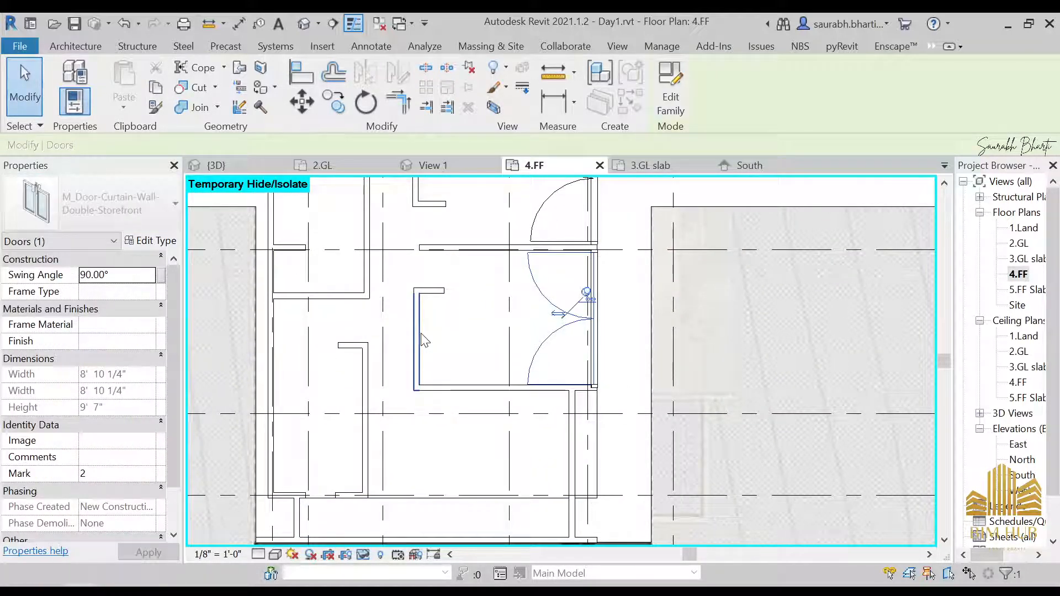
Step: Draw a Top Storefront curtain wall about 10 ft long along the corner bay in the 4.FF plan
{"action": "key", "text": "Escape"}
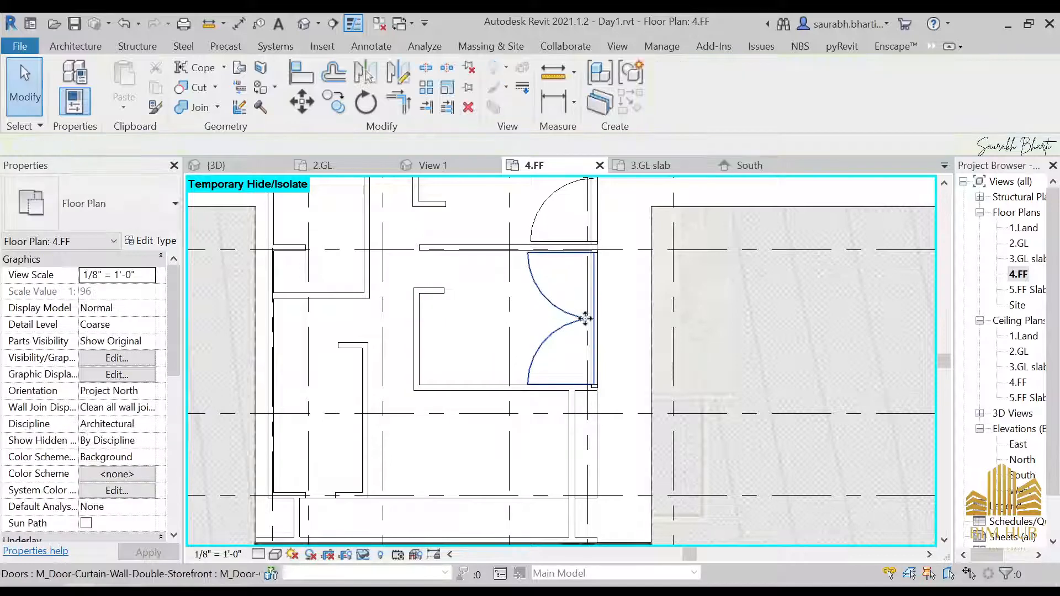
{"action": "left_click", "coordinate": [594, 331]}
{"action": "key", "text": "s"}
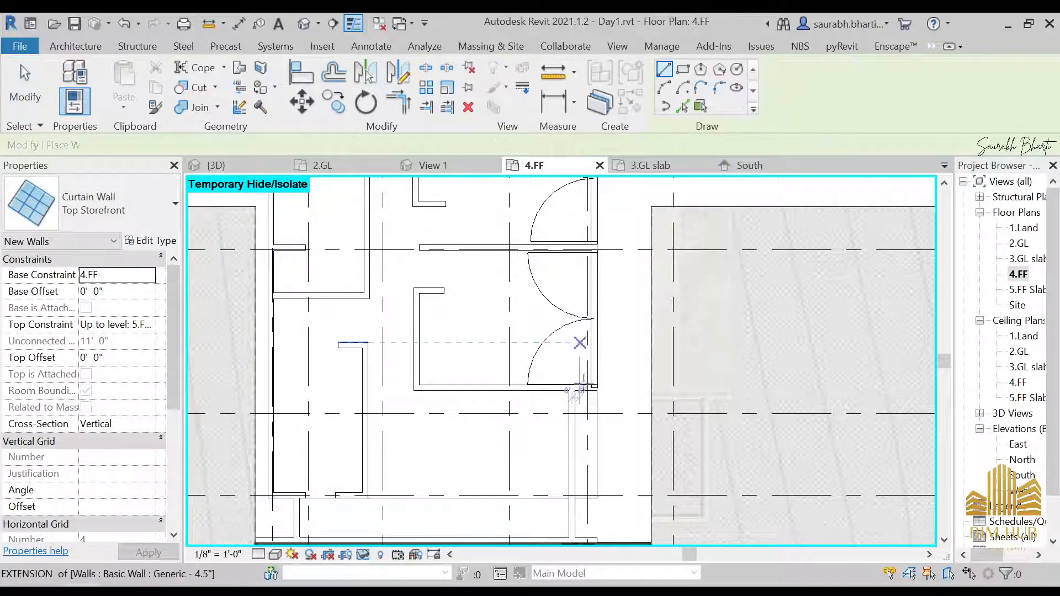
{"action": "scroll", "coordinate": [572, 494], "scroll_direction": "up", "scroll_amount": 2}
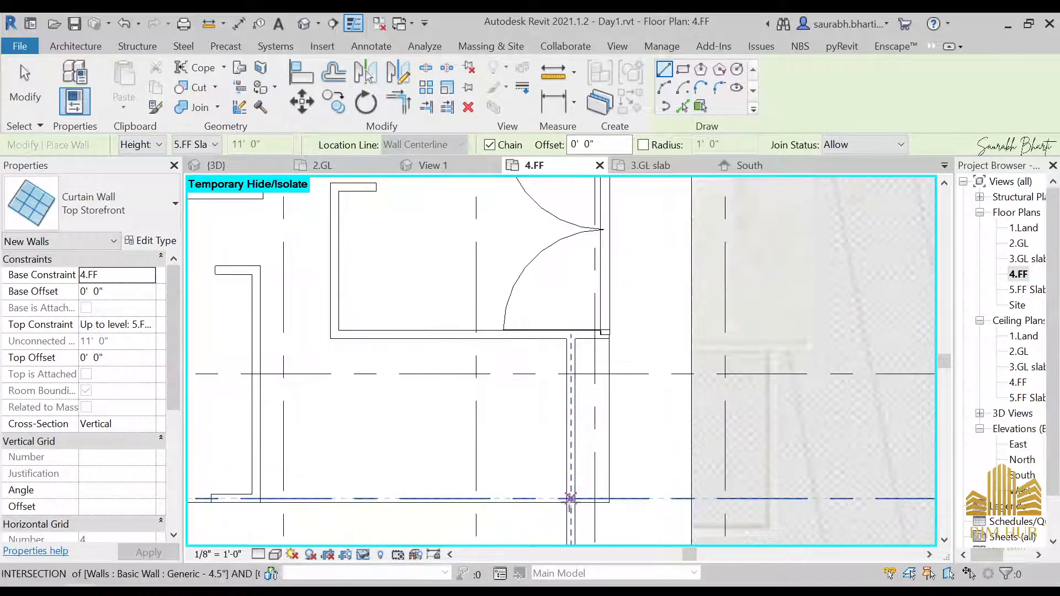
{"action": "middle_click_drag", "start_coordinate": [594, 358], "coordinate": [698, 254]}
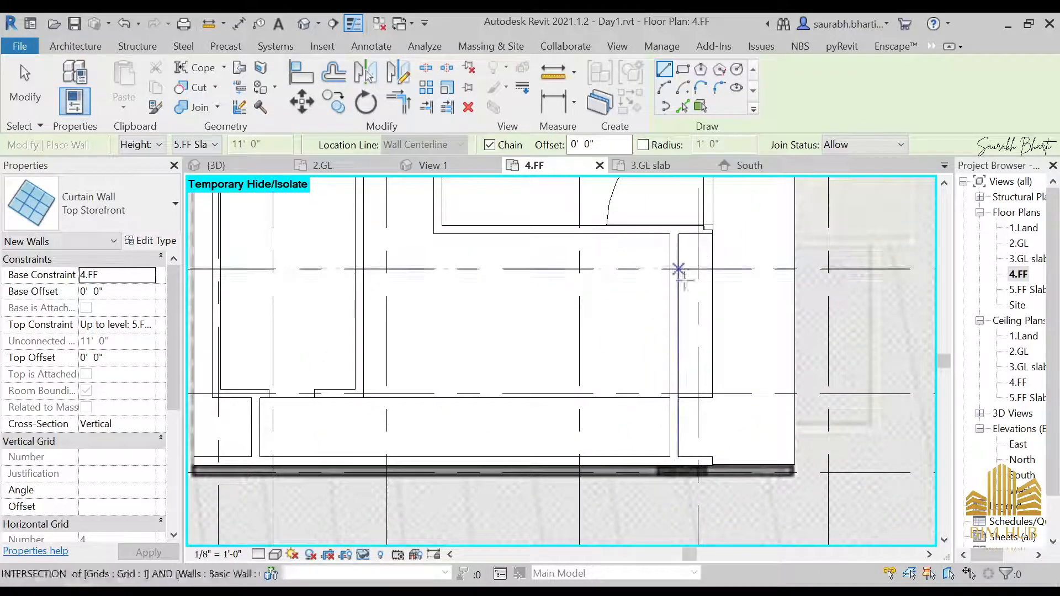
{"action": "left_click", "coordinate": [674, 231]}
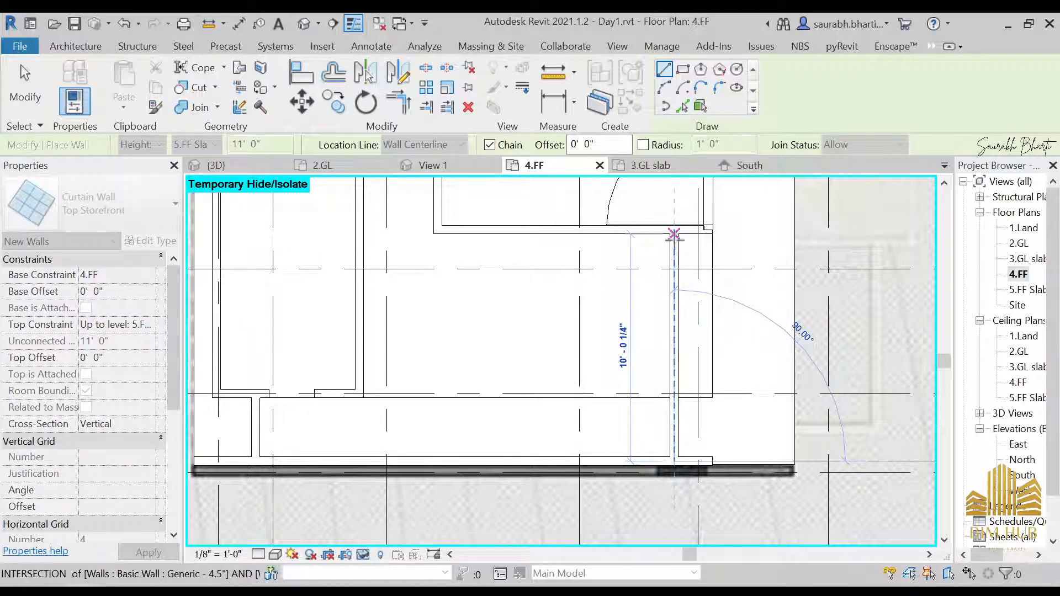
{"action": "scroll", "coordinate": [674, 234], "scroll_direction": "up", "scroll_amount": 2}
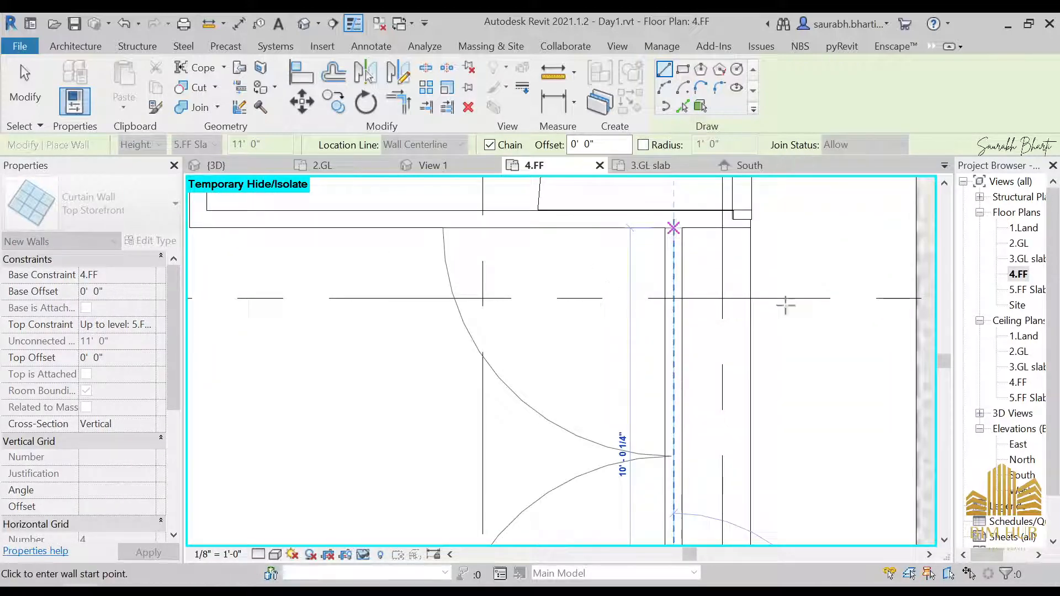
{"action": "key", "text": "Escape"}
{"action": "key", "text": "Escape"}
Step: Open the default 3D view and edit, then finish, the boundary of the 5.FF Slab floor
{"action": "left_click", "coordinate": [303, 24]}
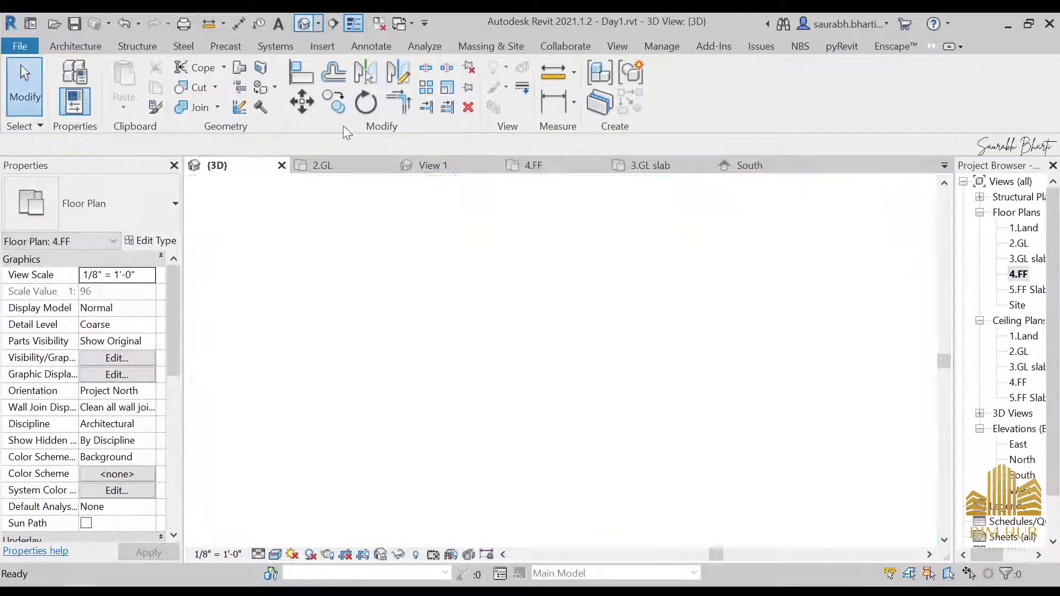
{"action": "middle_click_drag", "start_coordinate": [519, 323], "coordinate": [469, 293], "text": "shift"}
{"action": "left_click", "coordinate": [468, 291]}
{"action": "left_click", "coordinate": [574, 250]}
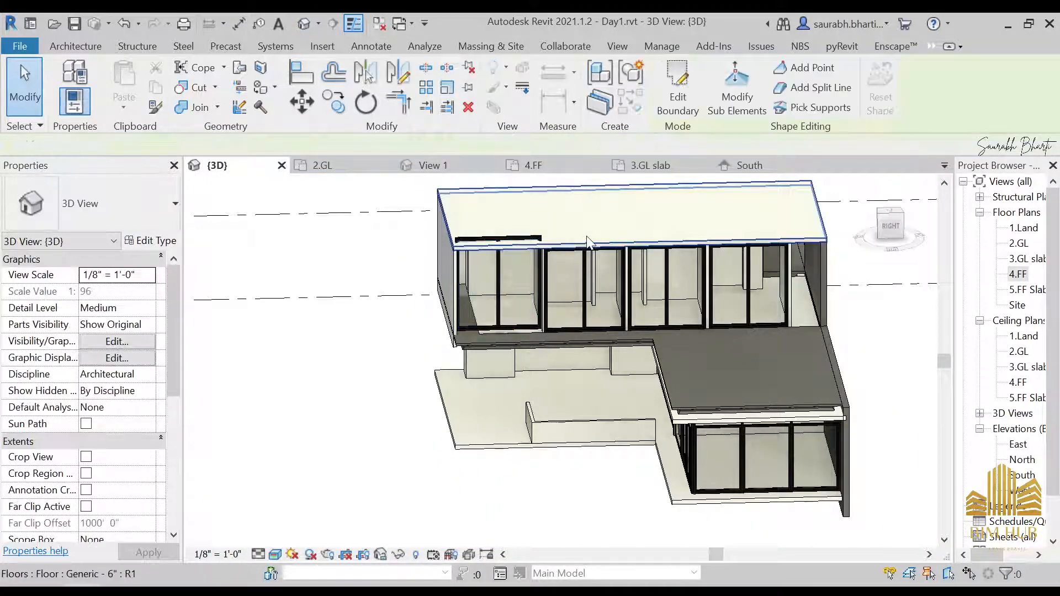
{"action": "left_click", "coordinate": [679, 82]}
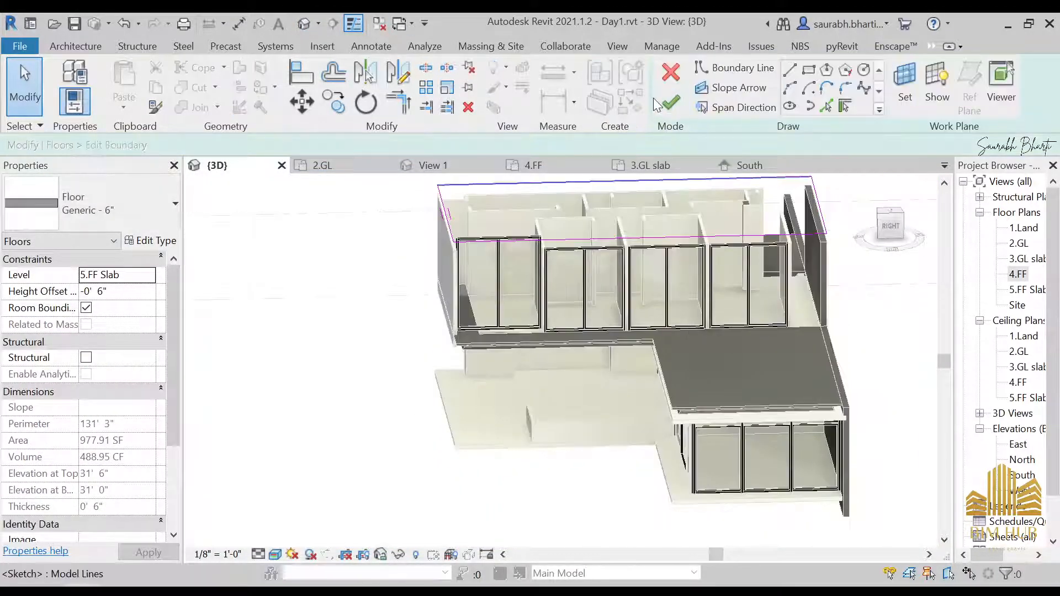
{"action": "left_click", "coordinate": [671, 101]}
Step: Finish the 5.FF Slab boundary edit again, attaching walls to the floor and deleting the conflicting mullion elements
{"action": "left_click", "coordinate": [579, 325]}
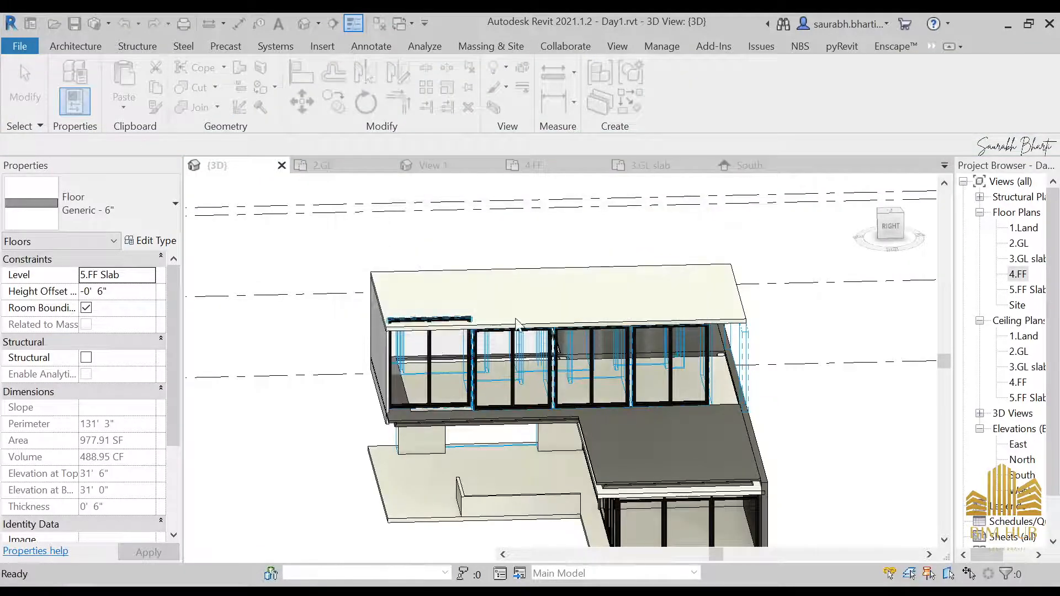
{"action": "left_click", "coordinate": [451, 362]}
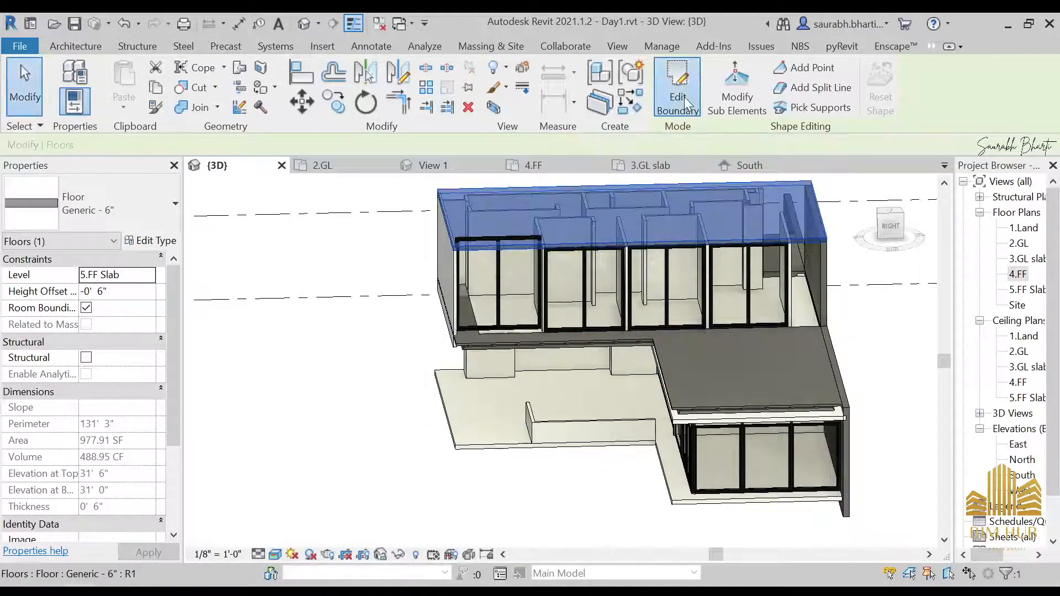
{"action": "left_click", "coordinate": [685, 101]}
{"action": "left_click", "coordinate": [670, 103]}
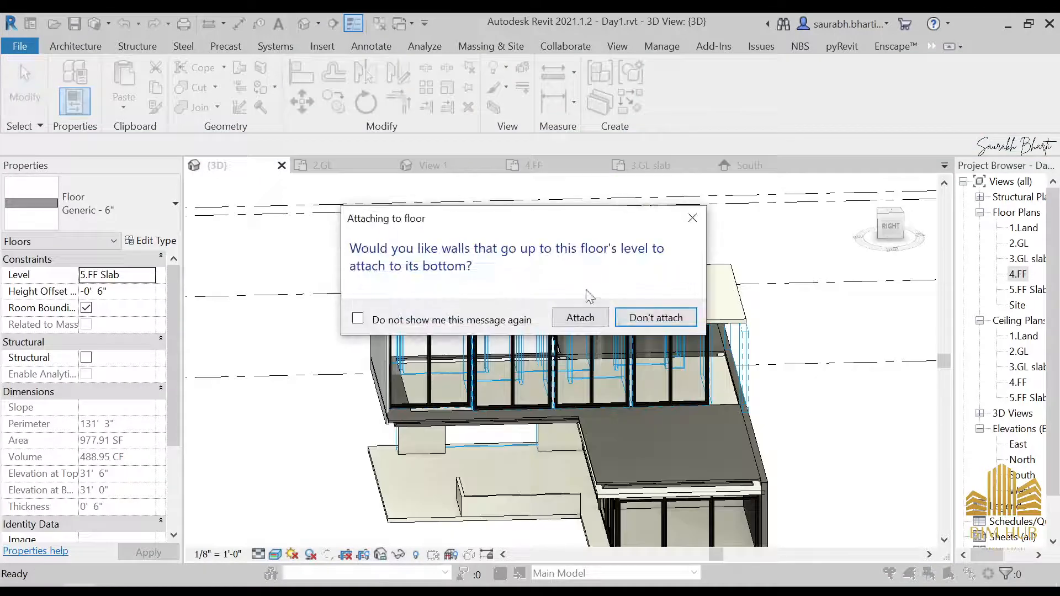
{"action": "left_click", "coordinate": [581, 317]}
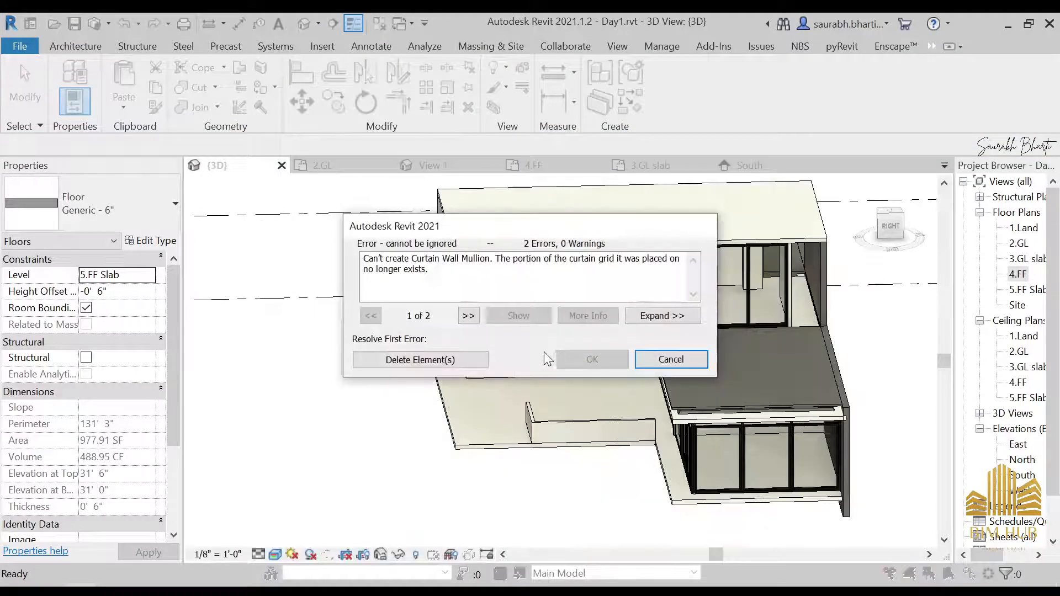
{"action": "left_click", "coordinate": [443, 365]}
Step: Inspect the upper-floor storefront in 3D and compare it with the side reference photo
{"action": "key", "text": "Escape"}
{"action": "scroll", "coordinate": [550, 359], "scroll_direction": "down", "scroll_amount": 2}
{"action": "middle_click_drag", "start_coordinate": [551, 360], "coordinate": [566, 427], "text": "shift"}
{"action": "scroll", "coordinate": [572, 350], "scroll_direction": "up", "scroll_amount": 8}
{"action": "left_click", "coordinate": [573, 347]}
{"action": "left_click", "coordinate": [658, 390]}
{"action": "key", "text": "Escape"}
{"action": "scroll", "coordinate": [508, 379], "scroll_direction": "down", "scroll_amount": 3}
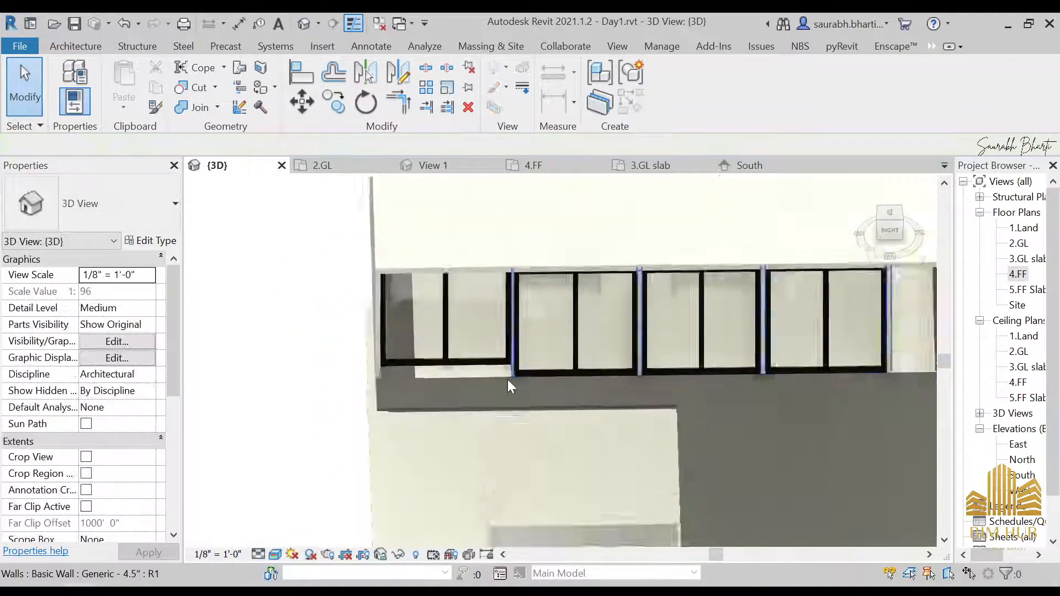
{"action": "middle_click_drag", "start_coordinate": [510, 380], "coordinate": [644, 351], "text": "shift"}
{"action": "middle_click_drag", "start_coordinate": [647, 312], "coordinate": [716, 389], "text": "shift"}
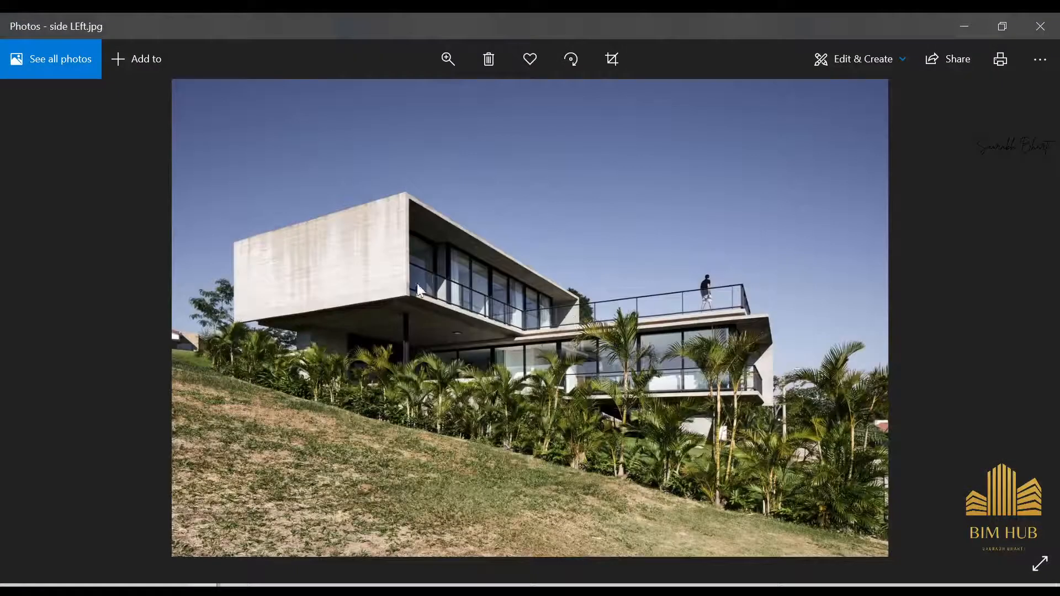
{"action": "left_click", "coordinate": [962, 26]}
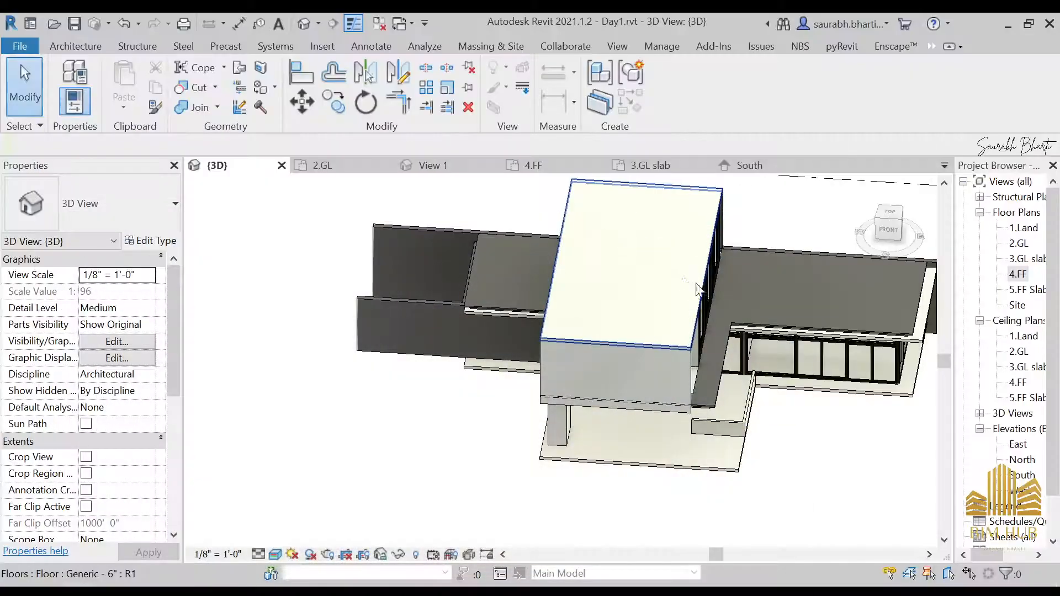
Step: Edit the 5.FF Slab boundary from the top view, moving its edge line beside the storefront
{"action": "middle_click_drag", "start_coordinate": [651, 221], "coordinate": [776, 341], "text": "shift"}
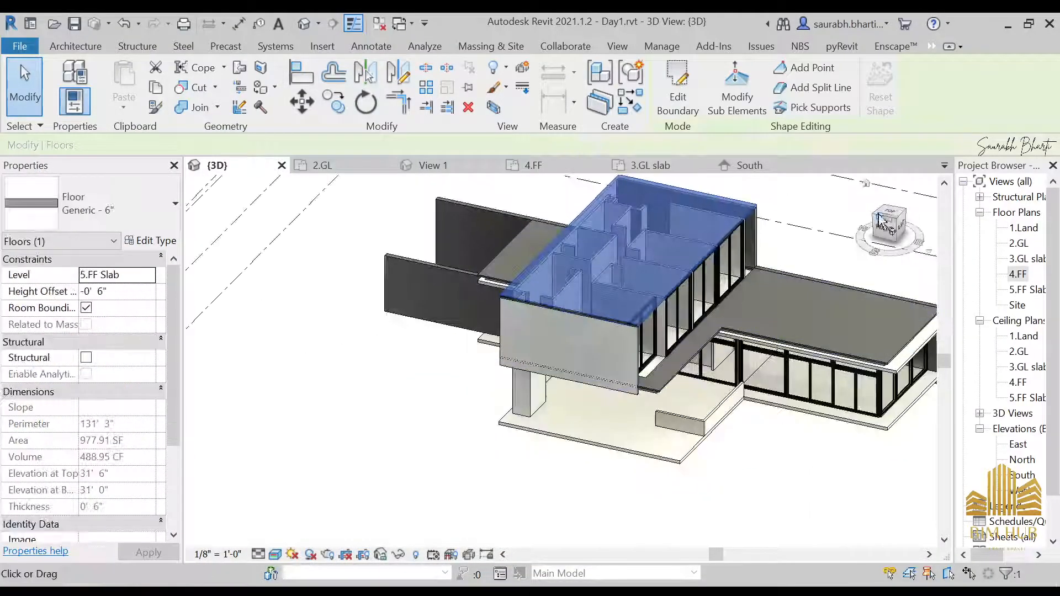
{"action": "left_click", "coordinate": [886, 216]}
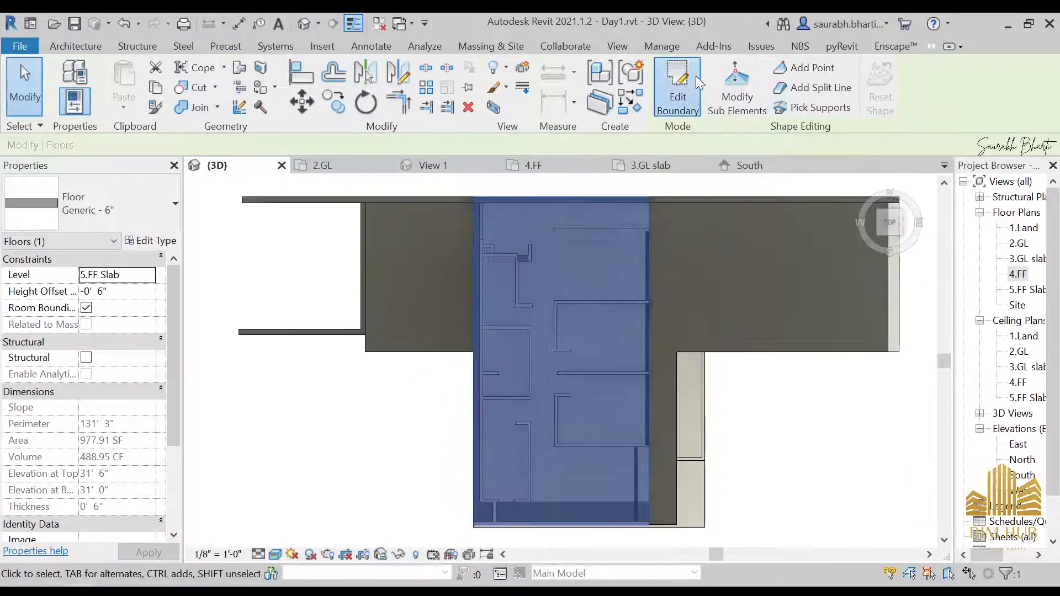
{"action": "left_click", "coordinate": [678, 80]}
{"action": "scroll", "coordinate": [666, 373], "scroll_direction": "up", "scroll_amount": 2}
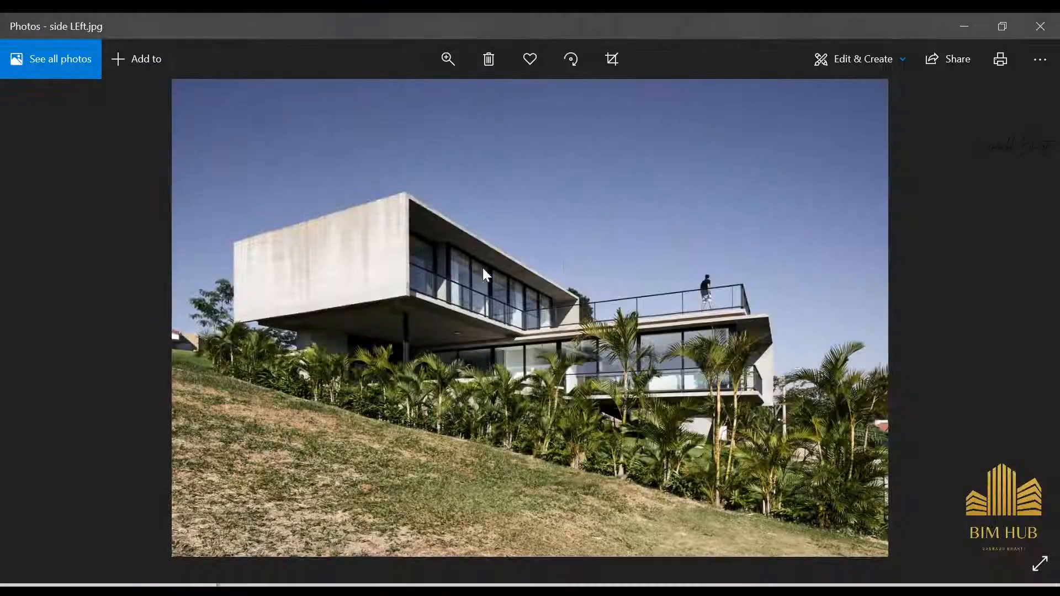
{"action": "left_click", "coordinate": [967, 26]}
{"action": "left_click", "coordinate": [671, 103]}
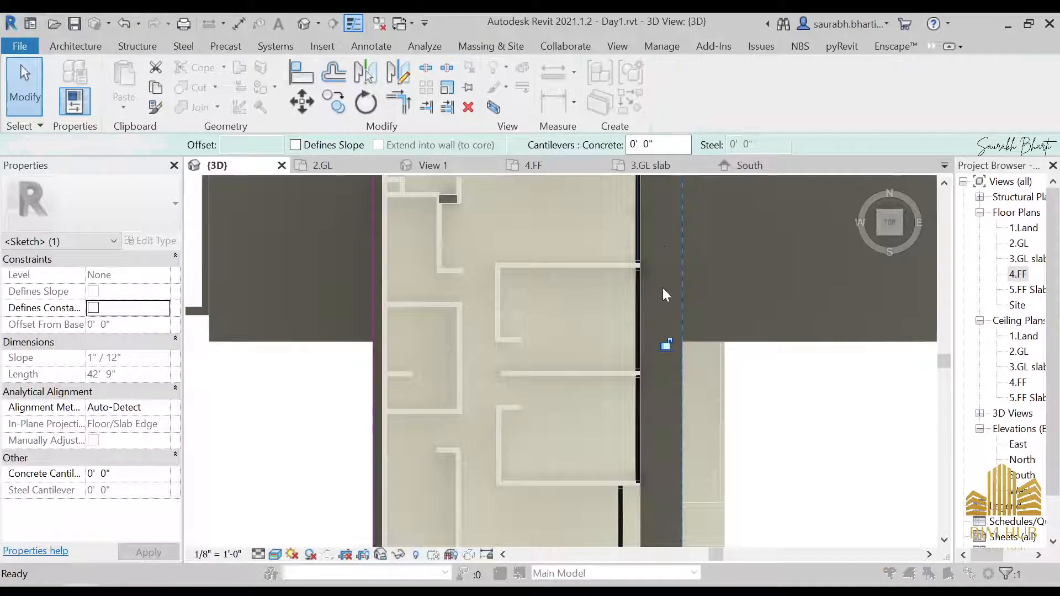
{"action": "scroll", "coordinate": [662, 309], "scroll_direction": "down", "scroll_amount": 2}
{"action": "left_click", "coordinate": [597, 324]}
{"action": "middle_click_drag", "start_coordinate": [643, 391], "coordinate": [647, 327], "text": "shift"}
{"action": "left_click", "coordinate": [609, 409]}
Step: Open the profile of the Generic 4.5" wall from the front view and drag its side edge
{"action": "left_click", "coordinate": [887, 229]}
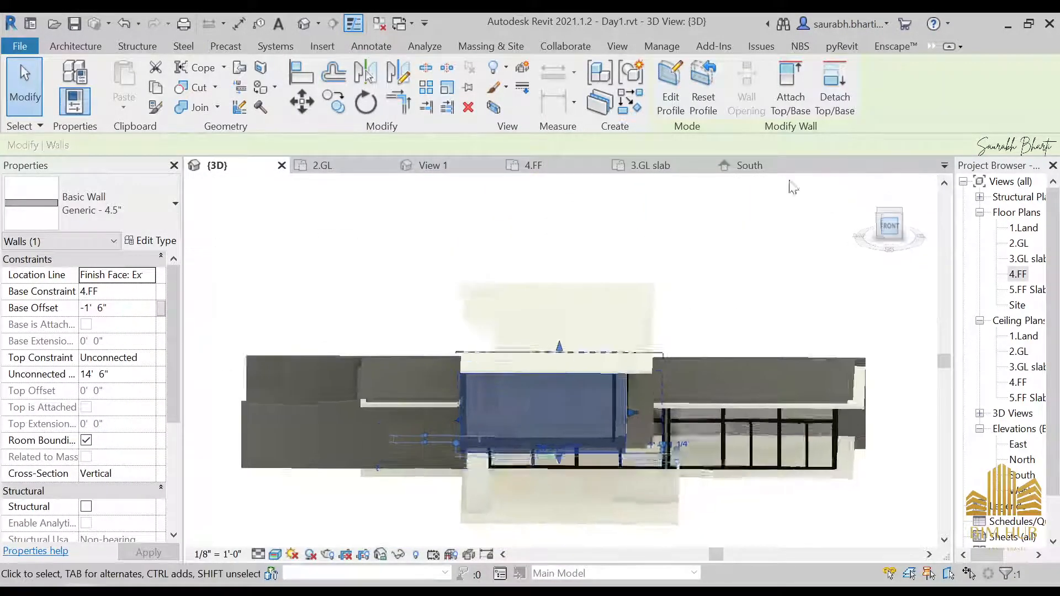
{"action": "left_click", "coordinate": [670, 91]}
{"action": "mouse_move", "coordinate": [723, 385]}
{"action": "left_mouse_down"}
{"action": "mouse_move", "coordinate": [707, 384]}
{"action": "mouse_move", "coordinate": [691, 469]}
{"action": "left_mouse_up"}
{"action": "scroll", "coordinate": [702, 382], "scroll_direction": "down", "scroll_amount": 4}
{"action": "middle_click_drag", "start_coordinate": [707, 383], "coordinate": [691, 469]}
{"action": "left_click_drag", "start_coordinate": [691, 470], "coordinate": [664, 460]}
{"action": "middle_click_drag", "start_coordinate": [691, 469], "coordinate": [664, 460]}
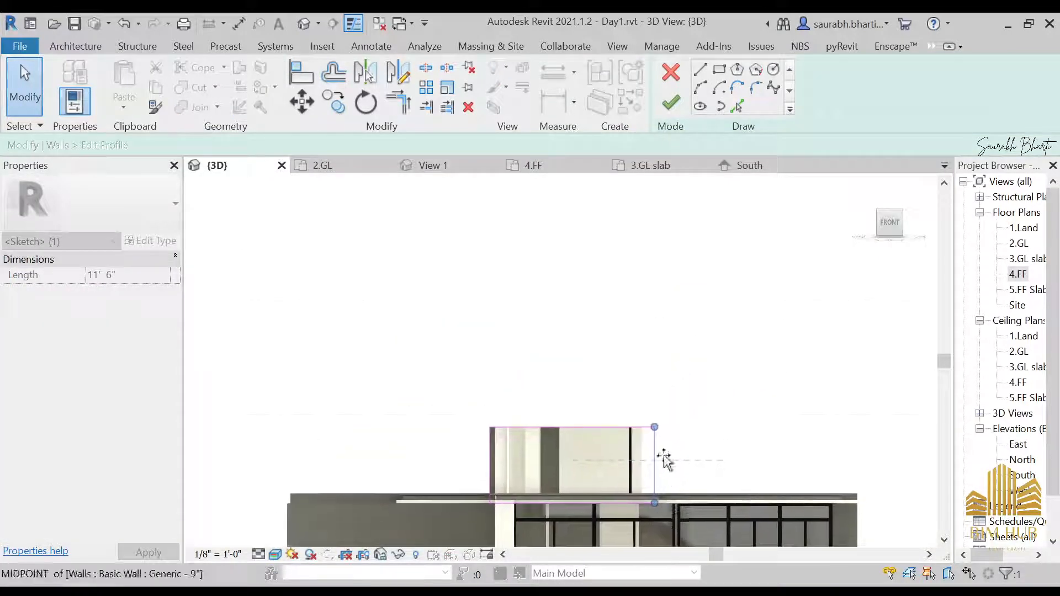
{"action": "left_click_drag", "start_coordinate": [664, 459], "coordinate": [664, 458]}
{"action": "scroll", "coordinate": [701, 411], "scroll_direction": "up", "scroll_amount": 1}
{"action": "middle_click_drag", "start_coordinate": [735, 359], "coordinate": [845, 210], "text": "shift"}
{"action": "scroll", "coordinate": [734, 431], "scroll_direction": "down", "scroll_amount": 1}
{"action": "middle_click_drag", "start_coordinate": [845, 210], "coordinate": [807, 284], "text": "shift"}
{"action": "scroll", "coordinate": [807, 283], "scroll_direction": "up", "scroll_amount": 1}
{"action": "scroll", "coordinate": [810, 289], "scroll_direction": "up", "scroll_amount": 4}
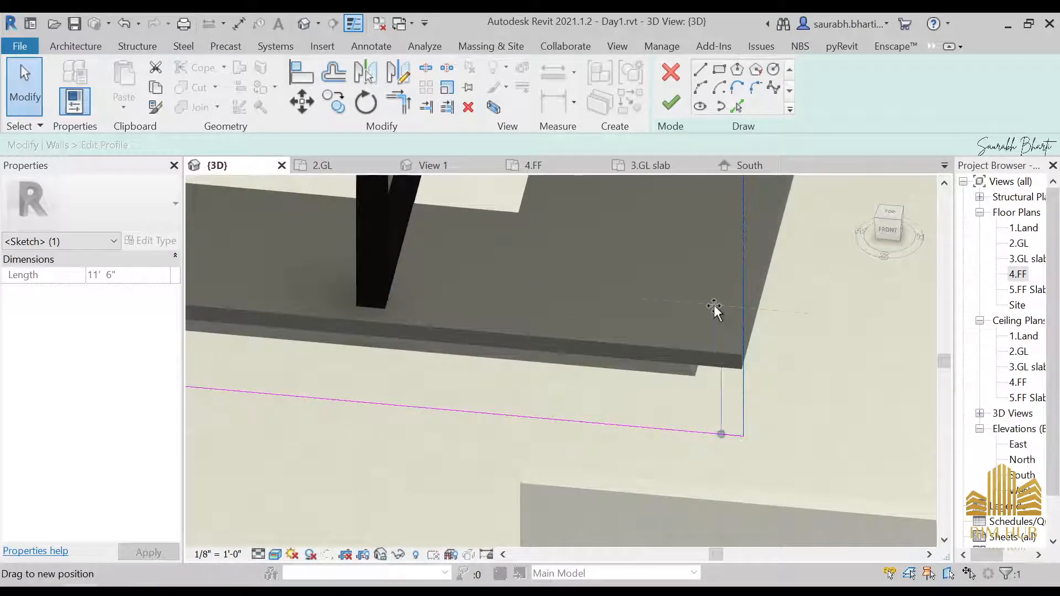
Step: Snap the wall profile's side edge to the slab edge and finish the profile edit
{"action": "mouse_move", "coordinate": [714, 308]}
{"action": "left_mouse_down"}
{"action": "mouse_move", "coordinate": [747, 307]}
{"action": "mouse_move", "coordinate": [733, 304]}
{"action": "mouse_move", "coordinate": [742, 297]}
{"action": "left_mouse_up"}
{"action": "scroll", "coordinate": [736, 300], "scroll_direction": "down", "scroll_amount": 3}
{"action": "middle_click_drag", "start_coordinate": [732, 356], "coordinate": [801, 203], "text": "shift"}
{"action": "left_click", "coordinate": [888, 229]}
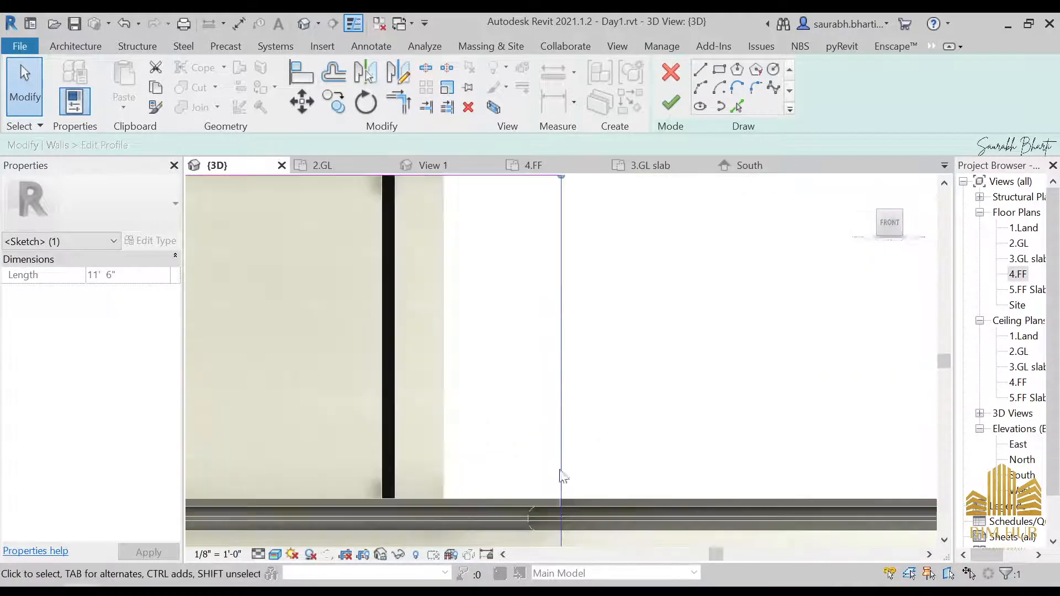
{"action": "mouse_move", "coordinate": [562, 476]}
{"action": "middle_mouse_down"}
{"action": "mouse_move", "coordinate": [606, 471]}
{"action": "mouse_move", "coordinate": [629, 357]}
{"action": "middle_mouse_up"}
{"action": "scroll", "coordinate": [624, 357], "scroll_direction": "up", "scroll_amount": 3}
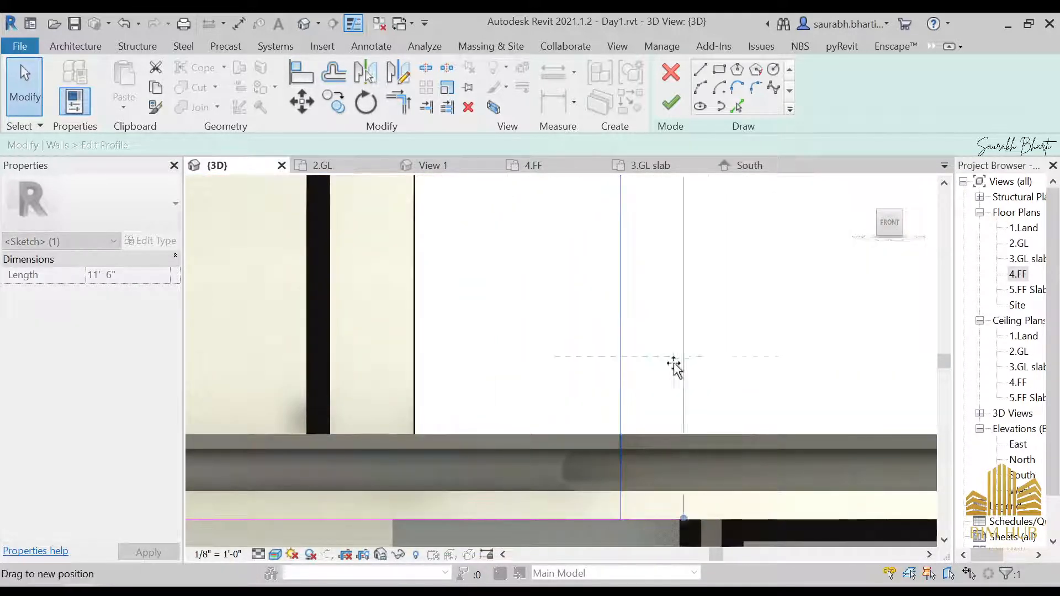
{"action": "left_click_drag", "start_coordinate": [622, 354], "coordinate": [620, 356]}
{"action": "left_click", "coordinate": [671, 102]}
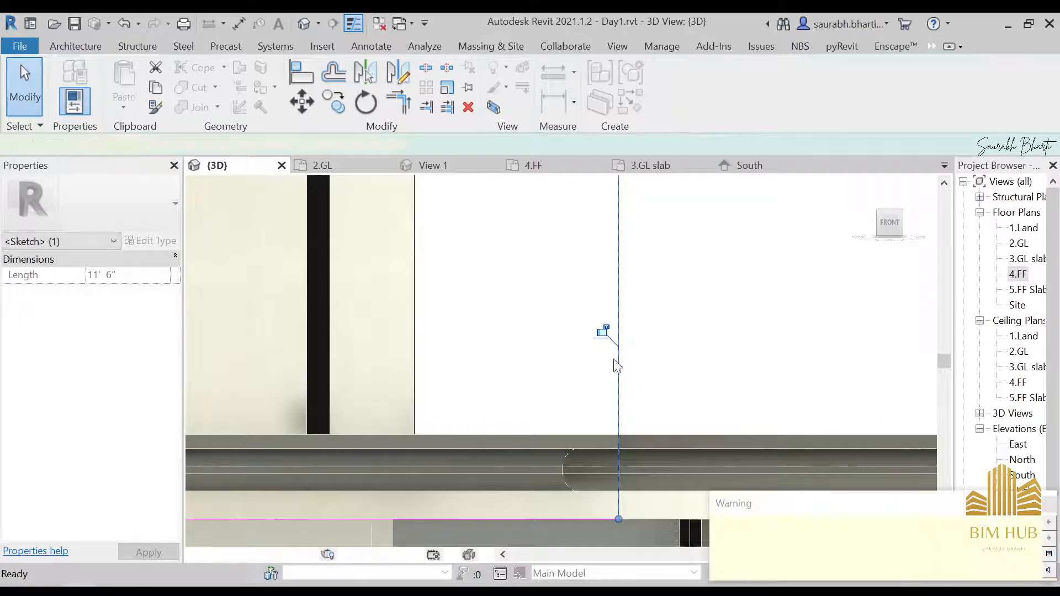
Step: Orbit around the upper-floor corner to inspect the edited wall against the slab and storefront
{"action": "mouse_move", "coordinate": [720, 350]}
{"action": "middle_mouse_down", "text": "shift"}
{"action": "mouse_move", "coordinate": [594, 389]}
{"action": "mouse_move", "coordinate": [627, 350]}
{"action": "mouse_move", "coordinate": [599, 389]}
{"action": "middle_mouse_up", "text": "shift"}
{"action": "key", "text": "Escape"}
{"action": "scroll", "coordinate": [677, 277], "scroll_direction": "down", "scroll_amount": 1}
{"action": "scroll", "coordinate": [540, 426], "scroll_direction": "up", "scroll_amount": 3}
{"action": "middle_click_drag", "start_coordinate": [537, 433], "coordinate": [505, 386], "text": "shift"}
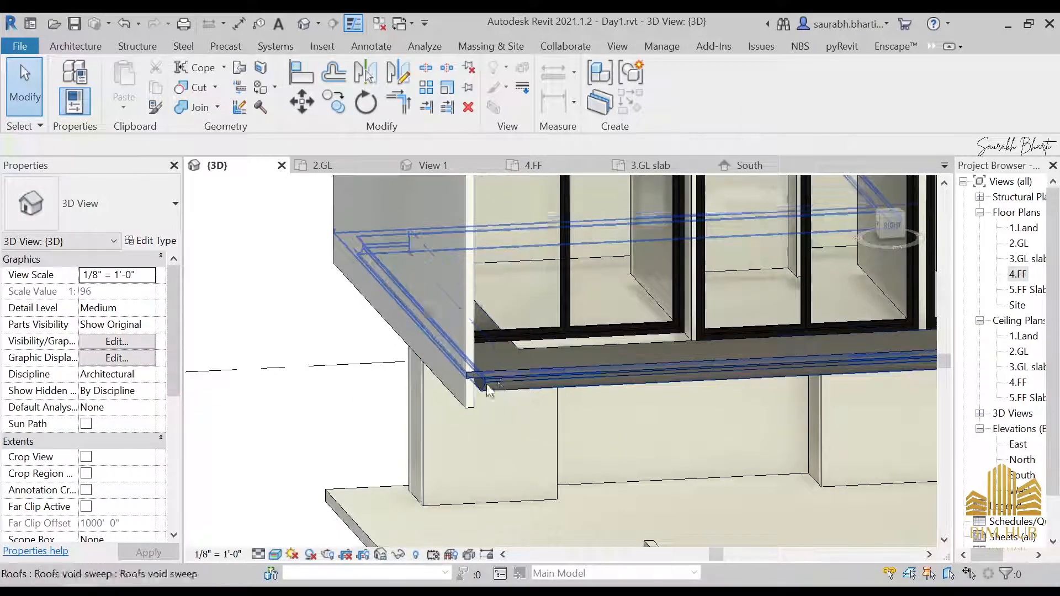
{"action": "left_click", "coordinate": [460, 316]}
{"action": "key", "text": "Left"}
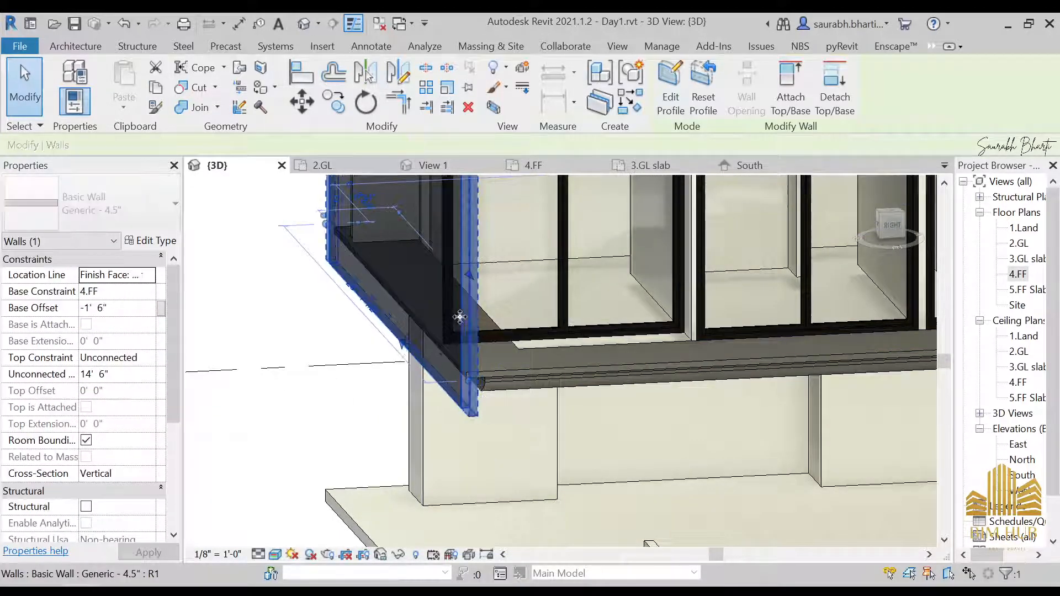
{"action": "key", "text": "Left"}
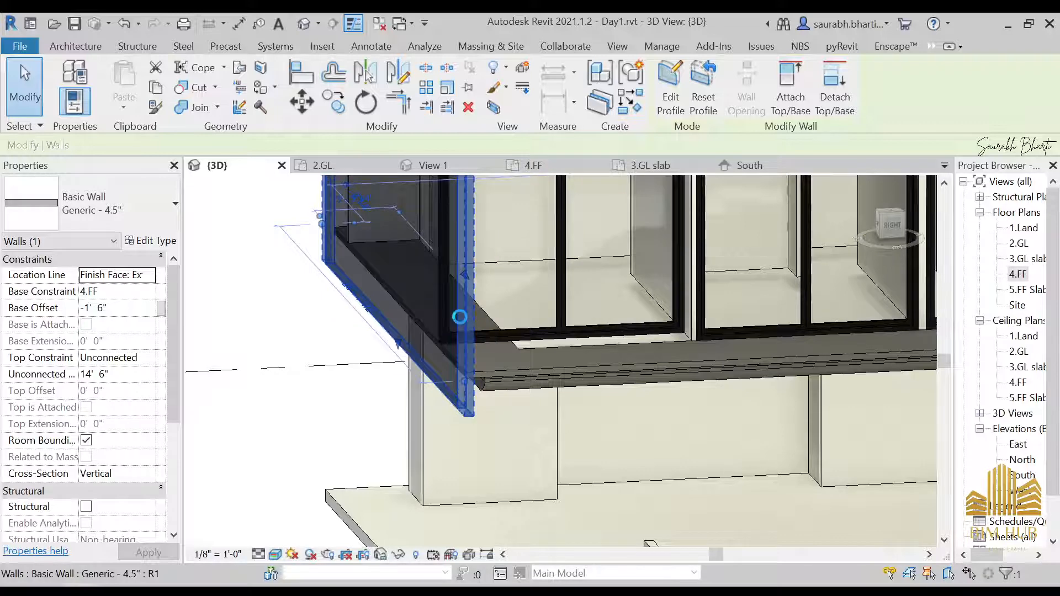
{"action": "key", "text": "Escape"}
{"action": "middle_click_drag", "start_coordinate": [460, 316], "coordinate": [405, 291], "text": "shift"}
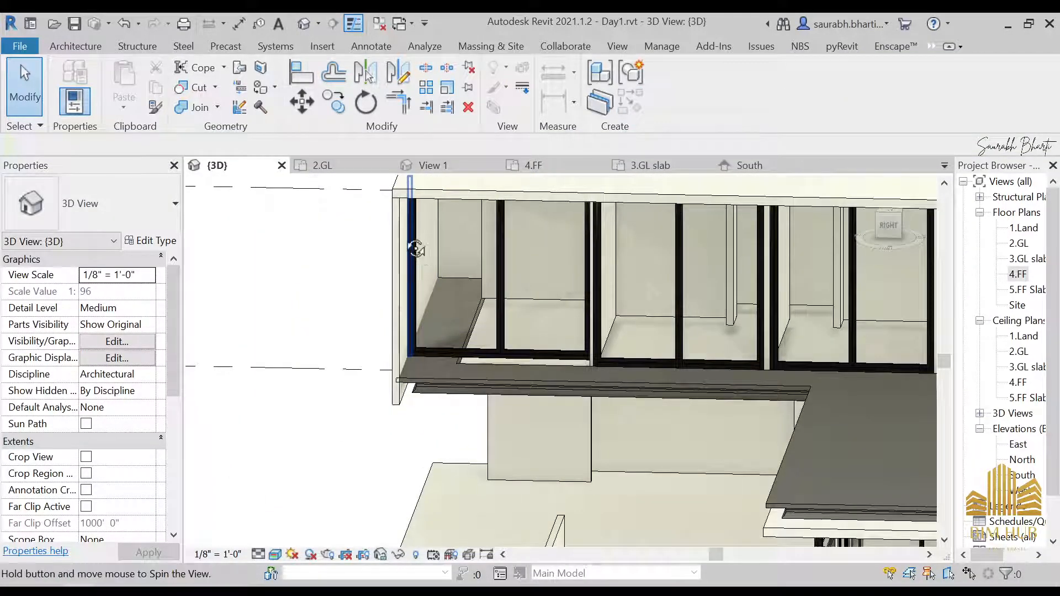
{"action": "middle_click_drag", "start_coordinate": [417, 249], "coordinate": [698, 428], "text": "shift"}
{"action": "scroll", "coordinate": [523, 360], "scroll_direction": "down", "scroll_amount": 3}
Step: Open the 4.FF floor plan and start sketching a railing path using the Glass Panel - Bottom Fill railing type
{"action": "double_click", "coordinate": [1019, 275]}
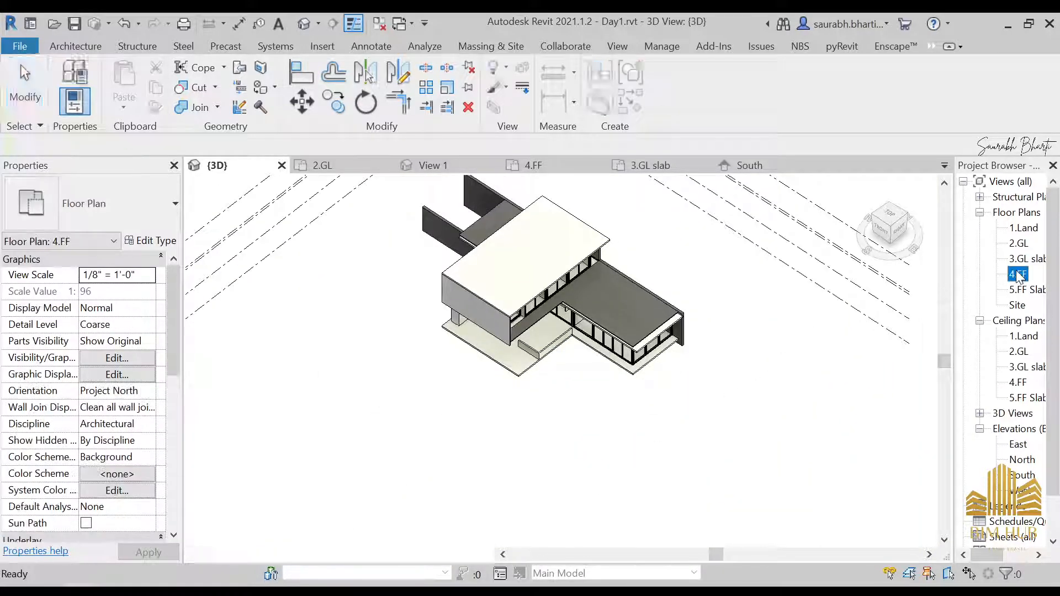
{"action": "scroll", "coordinate": [599, 308], "scroll_direction": "down", "scroll_amount": 2}
{"action": "middle_click_drag", "start_coordinate": [590, 217], "coordinate": [476, 309]}
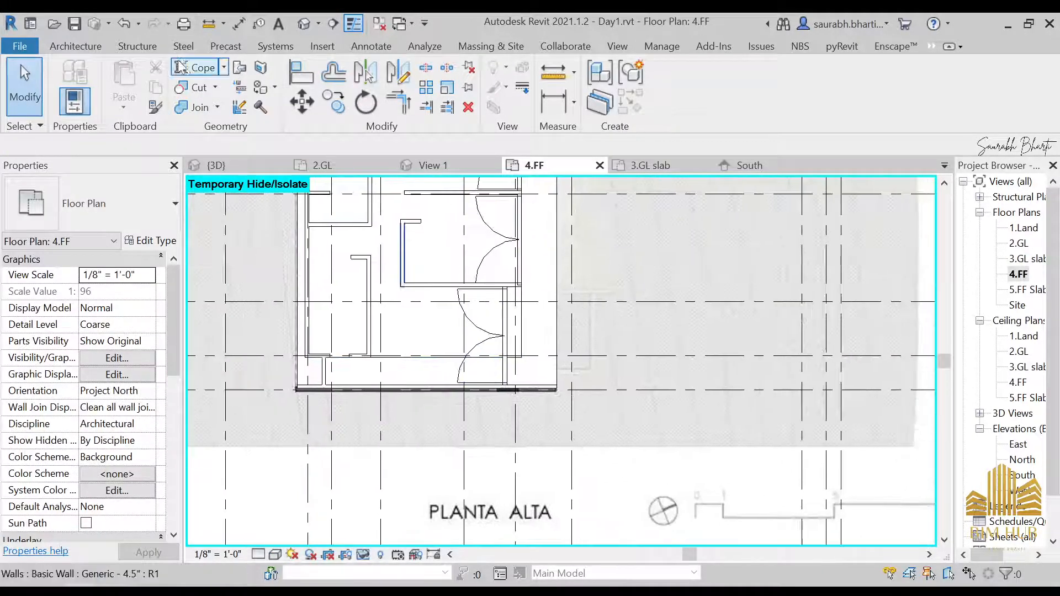
{"action": "left_click", "coordinate": [72, 47]}
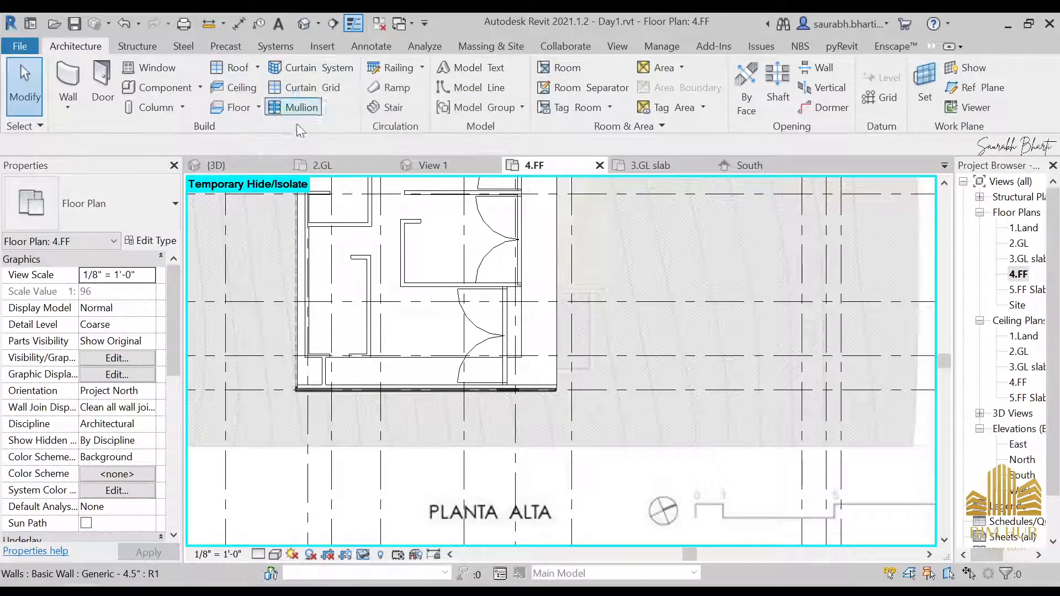
{"action": "left_click", "coordinate": [423, 68]}
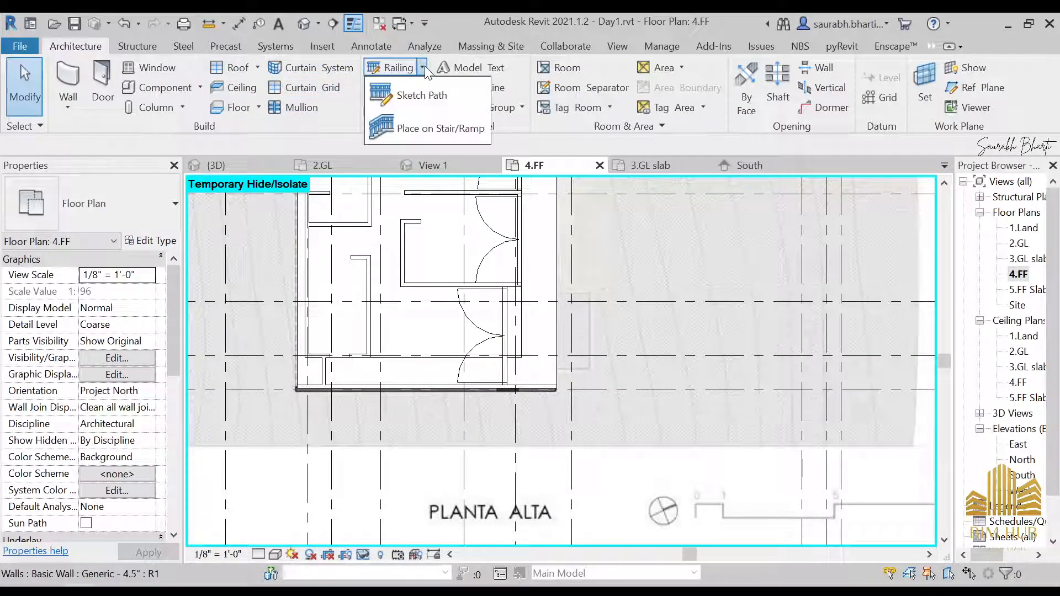
{"action": "left_click", "coordinate": [404, 98]}
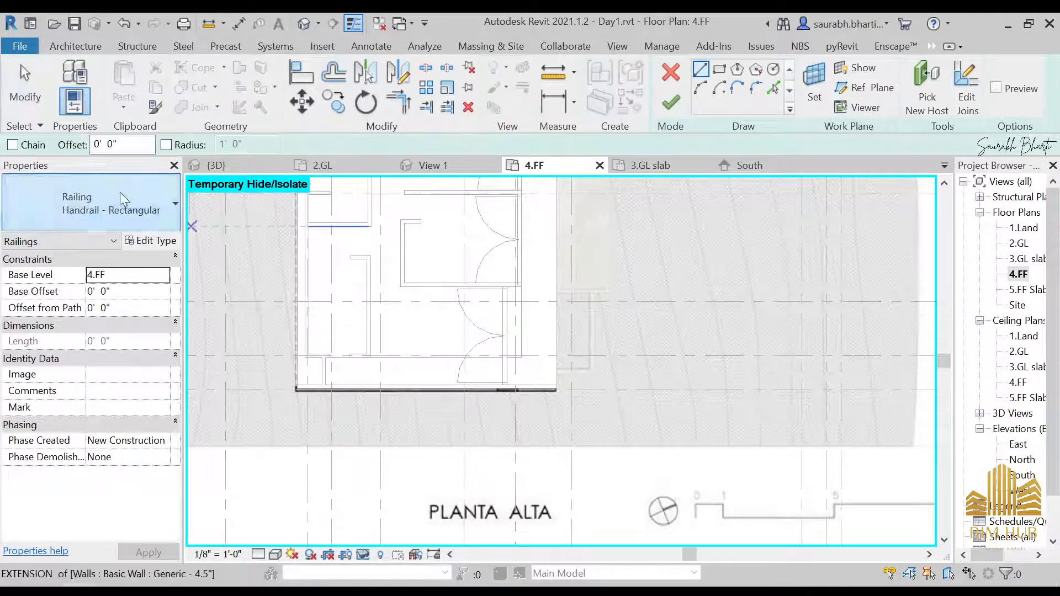
{"action": "left_click", "coordinate": [121, 194]}
{"action": "scroll", "coordinate": [123, 331], "scroll_direction": "up", "scroll_amount": 2}
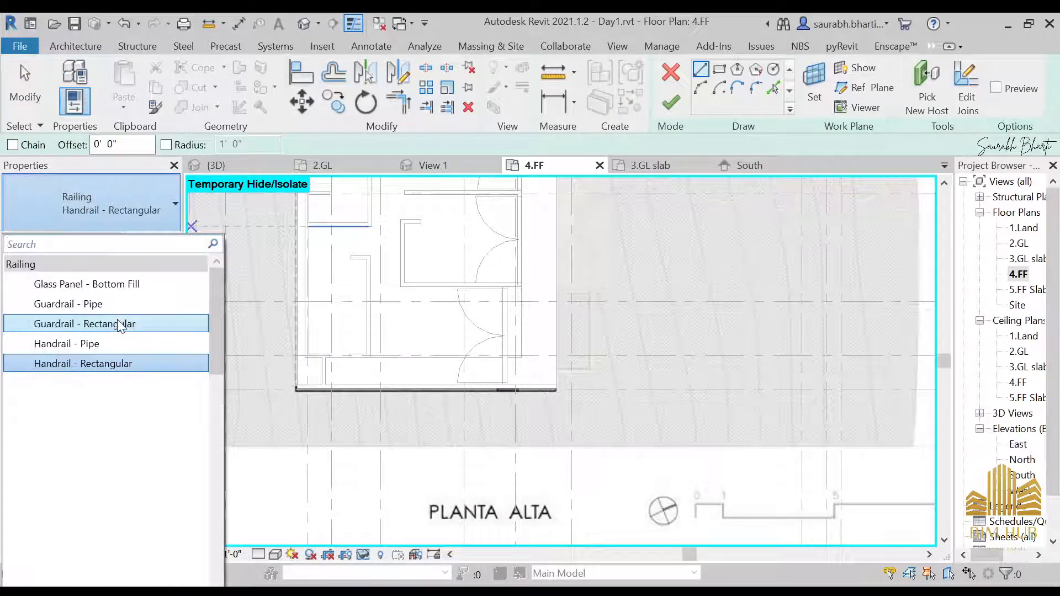
{"action": "left_click", "coordinate": [135, 284]}
Step: Examine the upper-floor balcony railing in the side reference photo
{"action": "scroll", "coordinate": [506, 381], "scroll_direction": "up", "scroll_amount": 2}
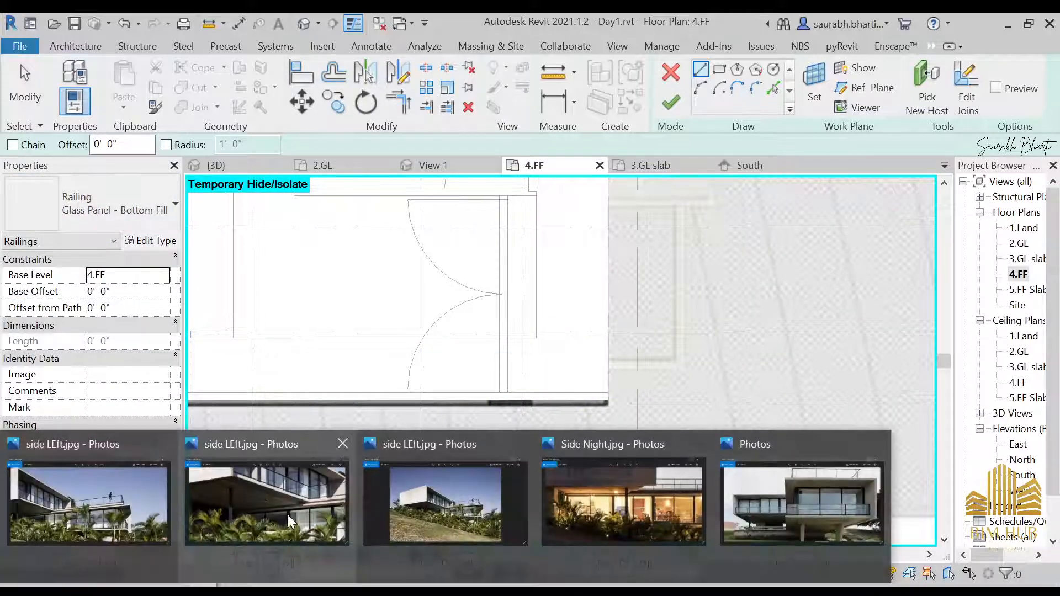
{"action": "left_click", "coordinate": [287, 515]}
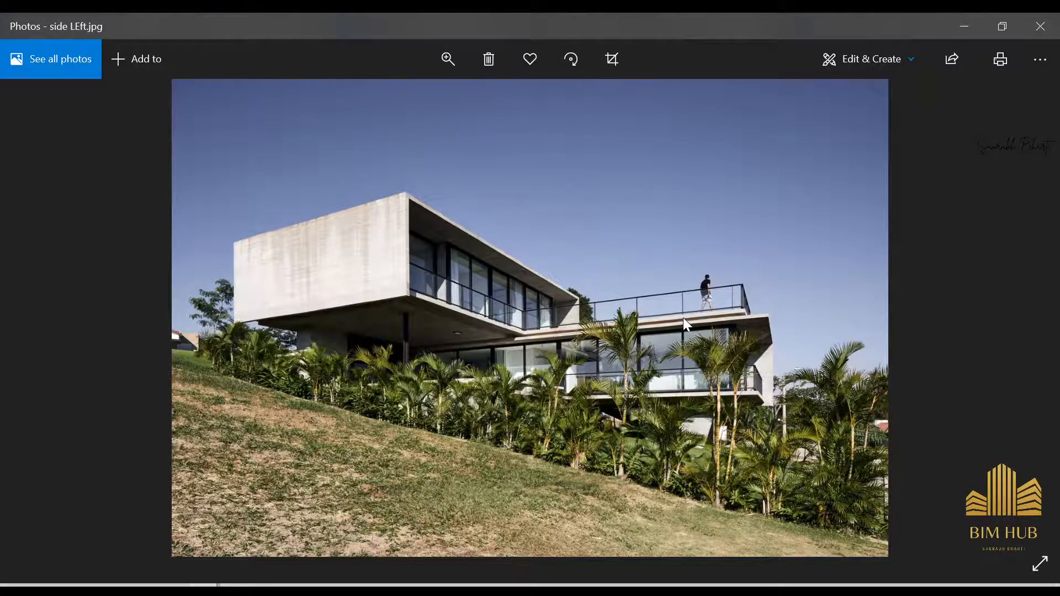
{"action": "scroll", "coordinate": [684, 317], "scroll_direction": "up", "scroll_amount": 6}
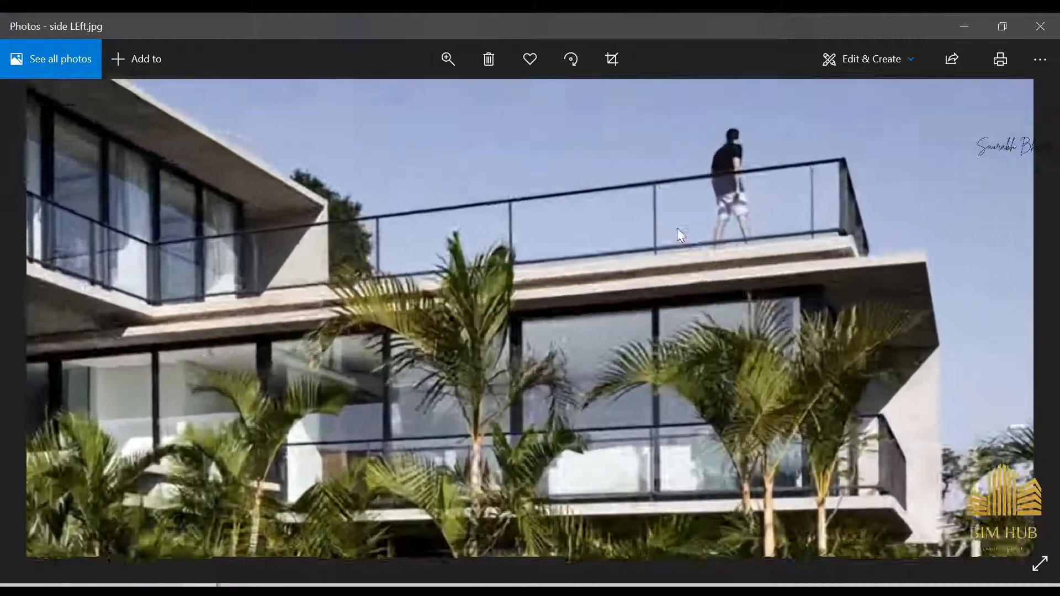
{"action": "scroll", "coordinate": [677, 228], "scroll_direction": "up", "scroll_amount": 3}
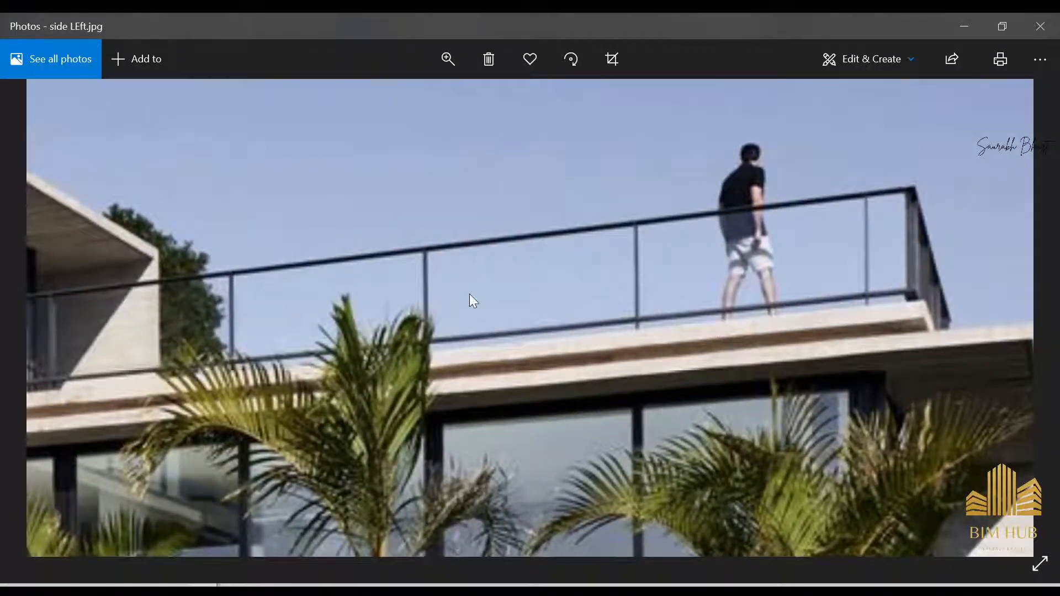
{"action": "left_click_drag", "start_coordinate": [473, 301], "coordinate": [748, 248]}
{"action": "left_click_drag", "start_coordinate": [446, 349], "coordinate": [533, 312]}
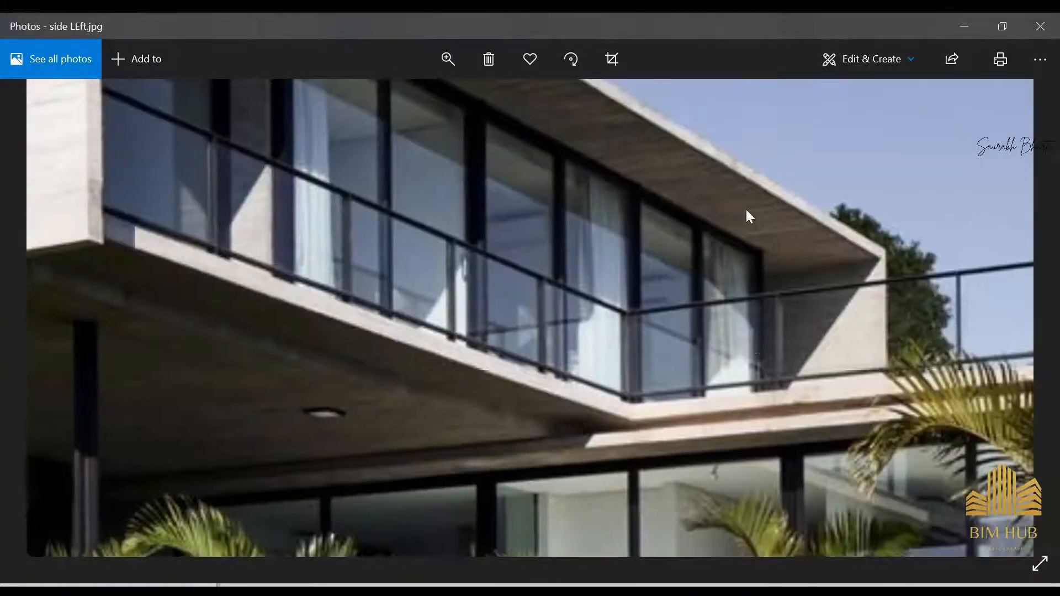
{"action": "left_click", "coordinate": [977, 34]}
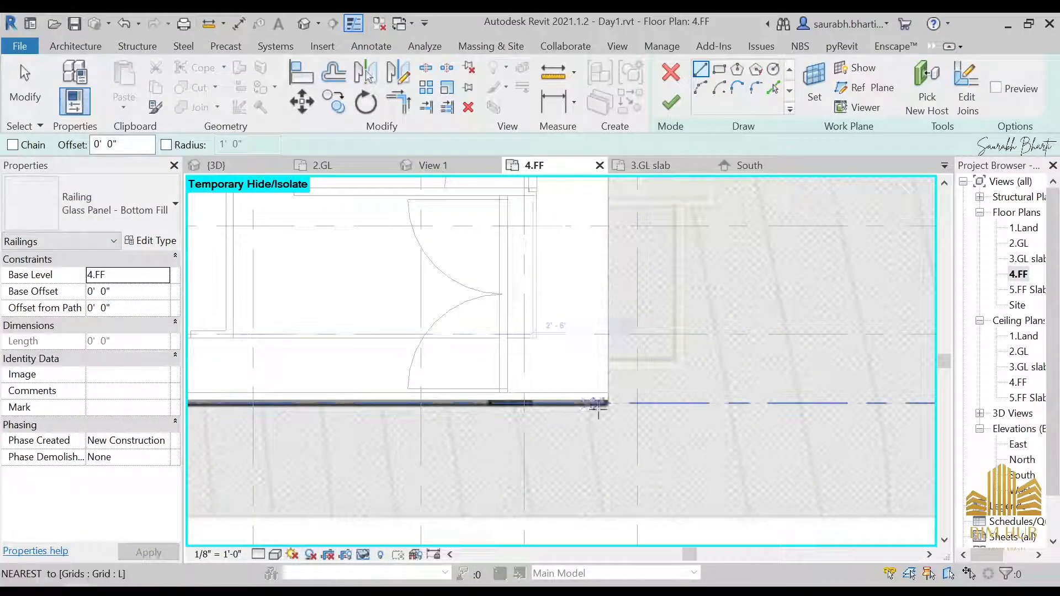
Step: Draw the first railing path line, about 22' 0" long, along the balcony slab edge
{"action": "scroll", "coordinate": [598, 406], "scroll_direction": "up", "scroll_amount": 3}
{"action": "left_click", "coordinate": [614, 375]}
{"action": "middle_click_drag", "start_coordinate": [639, 239], "coordinate": [588, 497]}
{"action": "scroll", "coordinate": [556, 338], "scroll_direction": "down", "scroll_amount": 1}
{"action": "scroll", "coordinate": [557, 362], "scroll_direction": "down", "scroll_amount": 1}
{"action": "middle_click_drag", "start_coordinate": [559, 362], "coordinate": [558, 433]}
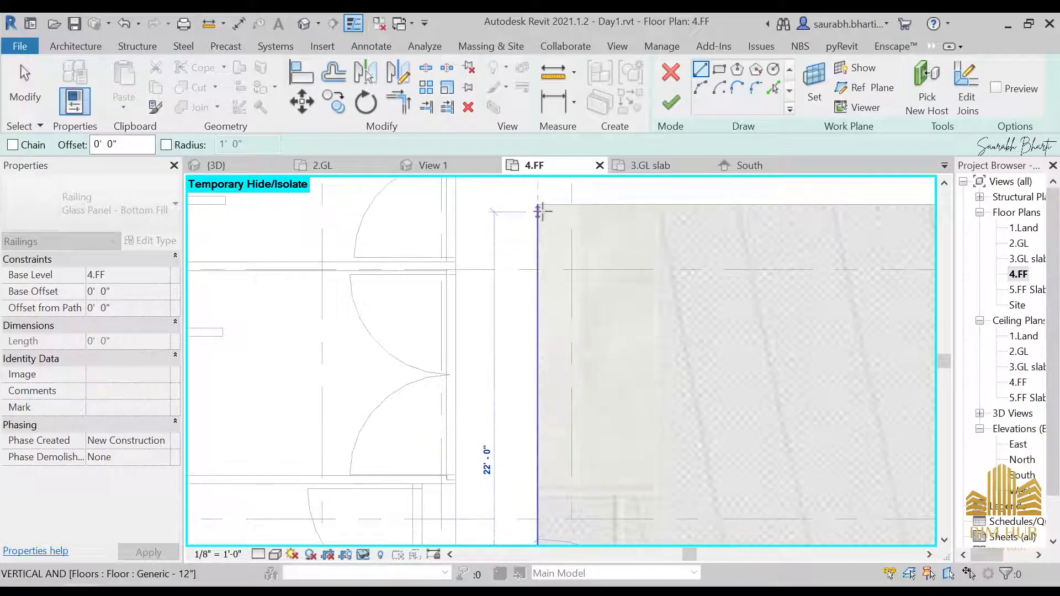
{"action": "left_click", "coordinate": [541, 209]}
{"action": "middle_click_drag", "start_coordinate": [813, 230], "coordinate": [525, 350]}
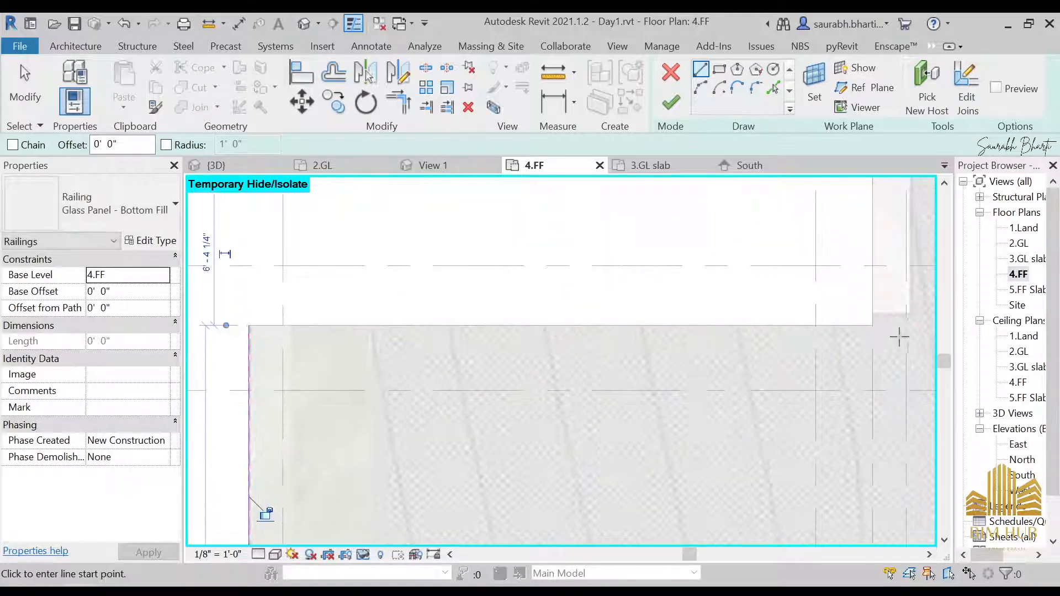
Step: Draw further railing path lines, about 19' 5" and 31' 0" long, along the slab's outer edges
{"action": "left_click", "coordinate": [873, 324]}
{"action": "middle_click_drag", "start_coordinate": [867, 293], "coordinate": [812, 522]}
{"action": "scroll", "coordinate": [812, 522], "scroll_direction": "down", "scroll_amount": 2}
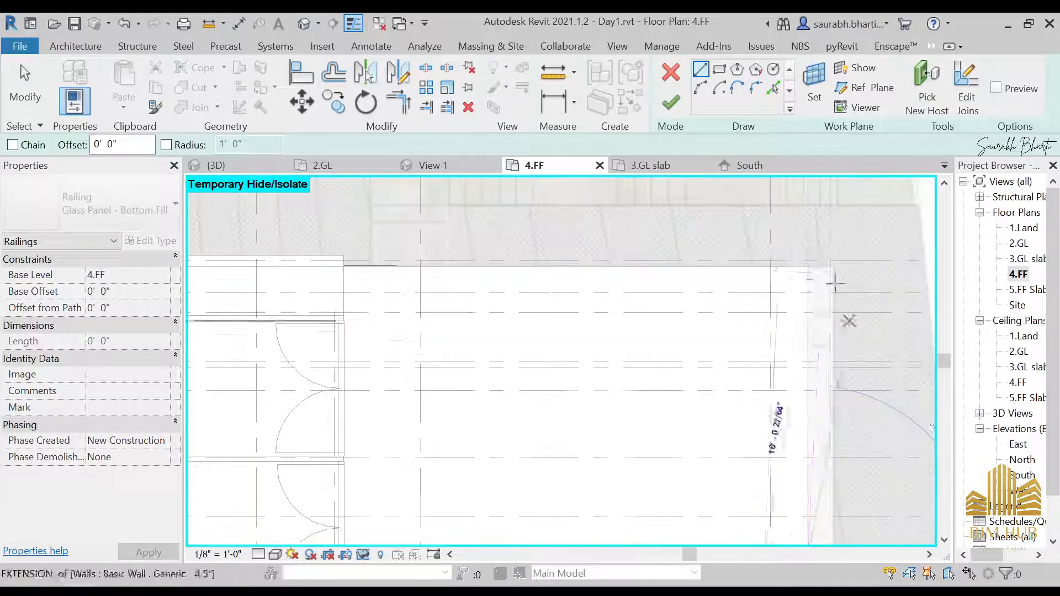
{"action": "left_click", "coordinate": [808, 267]}
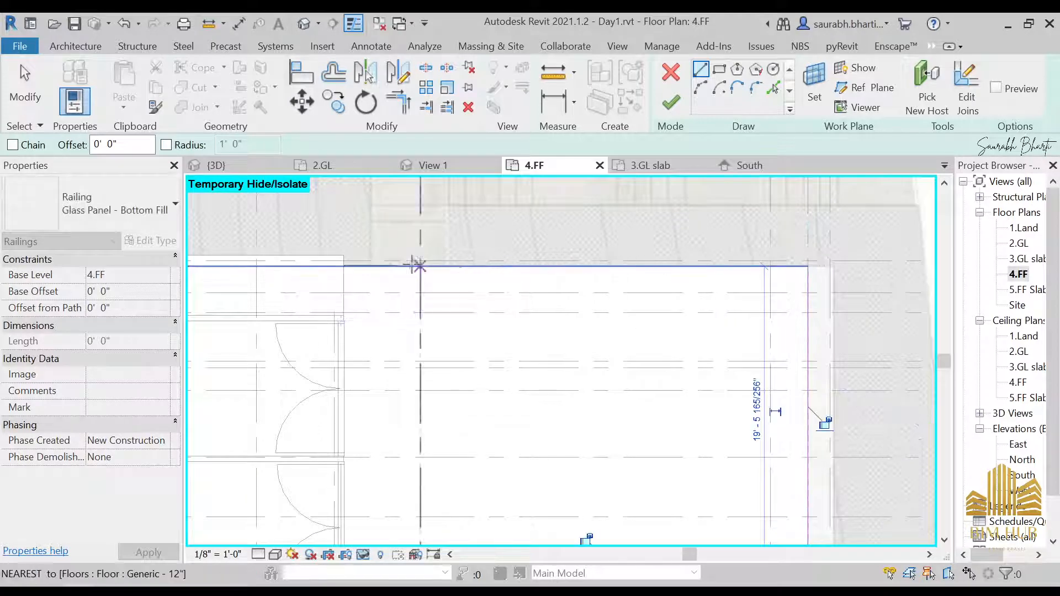
{"action": "middle_click_drag", "start_coordinate": [420, 275], "coordinate": [693, 312]}
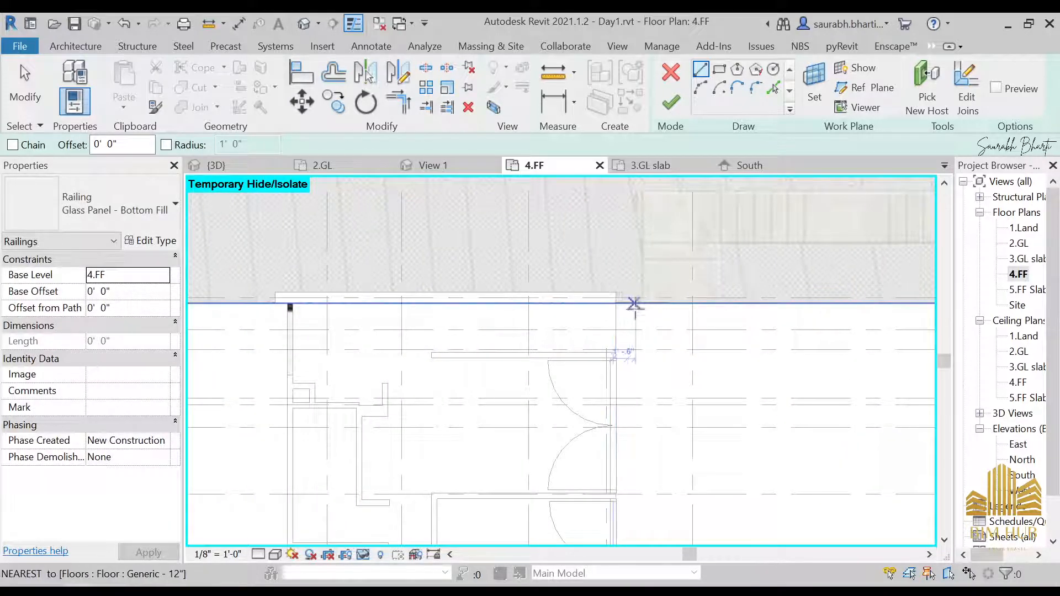
{"action": "left_click", "coordinate": [619, 307]}
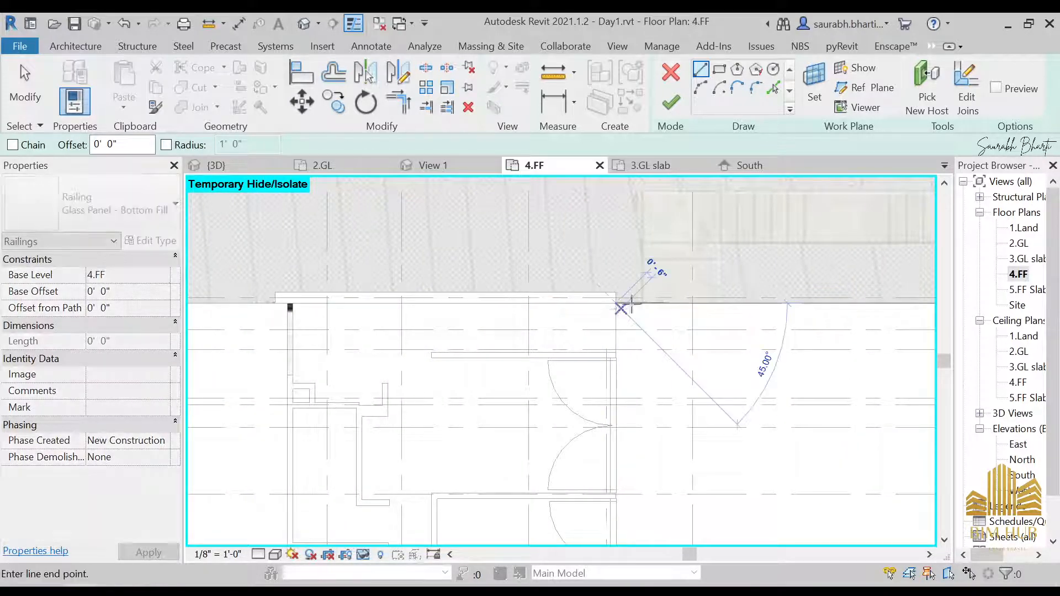
{"action": "mouse_move", "coordinate": [751, 331]}
{"action": "middle_mouse_down"}
{"action": "mouse_move", "coordinate": [570, 334]}
{"action": "mouse_move", "coordinate": [308, 303]}
{"action": "middle_mouse_up"}
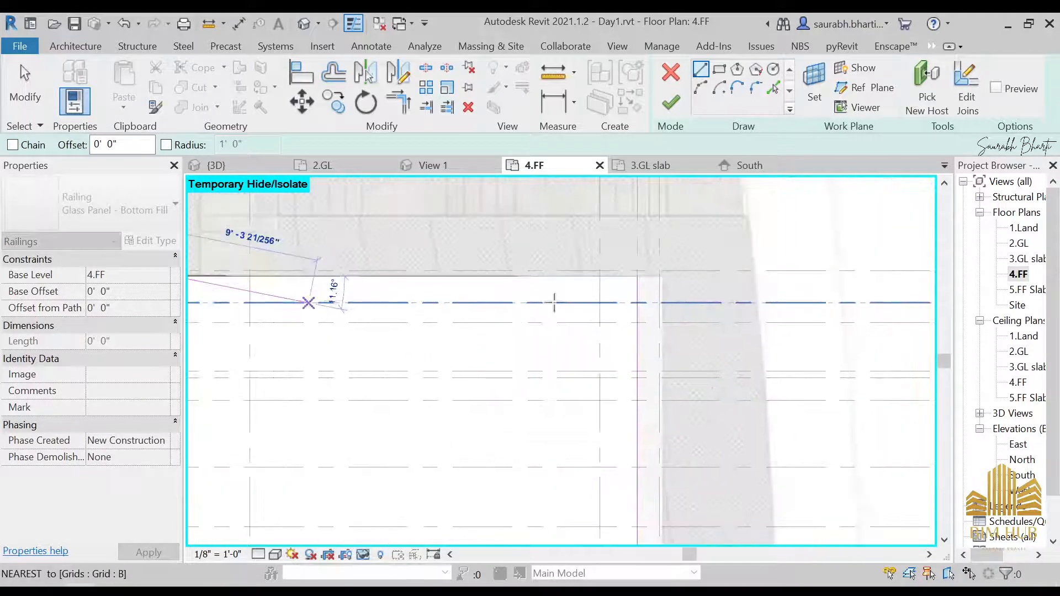
{"action": "left_click", "coordinate": [638, 276]}
{"action": "key", "text": "Escape"}
{"action": "key", "text": "Escape"}
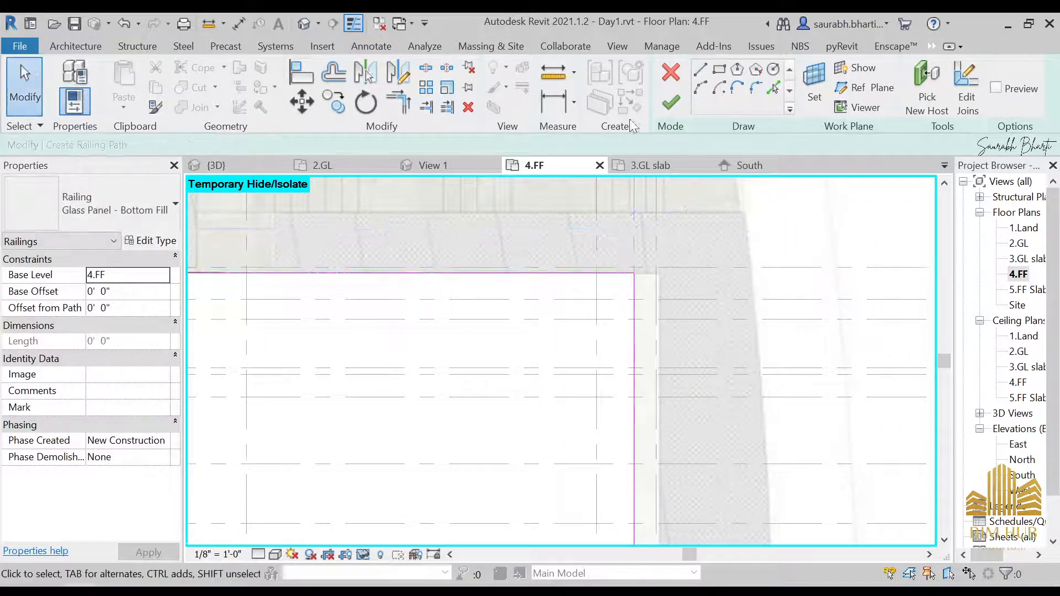
Step: Try to finish the railing path, then trim the path lines so they meet at the corner
{"action": "left_click", "coordinate": [672, 102]}
{"action": "left_click", "coordinate": [926, 563]}
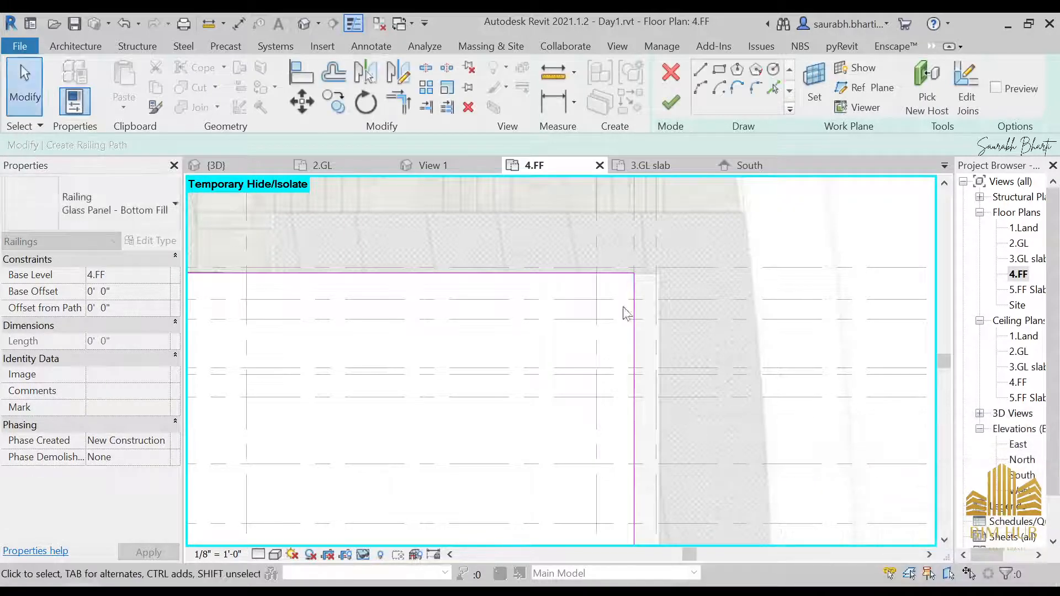
{"action": "scroll", "coordinate": [638, 287], "scroll_direction": "up", "scroll_amount": 2}
{"action": "scroll", "coordinate": [614, 325], "scroll_direction": "up", "scroll_amount": 2}
{"action": "middle_click_drag", "start_coordinate": [650, 223], "coordinate": [639, 279]}
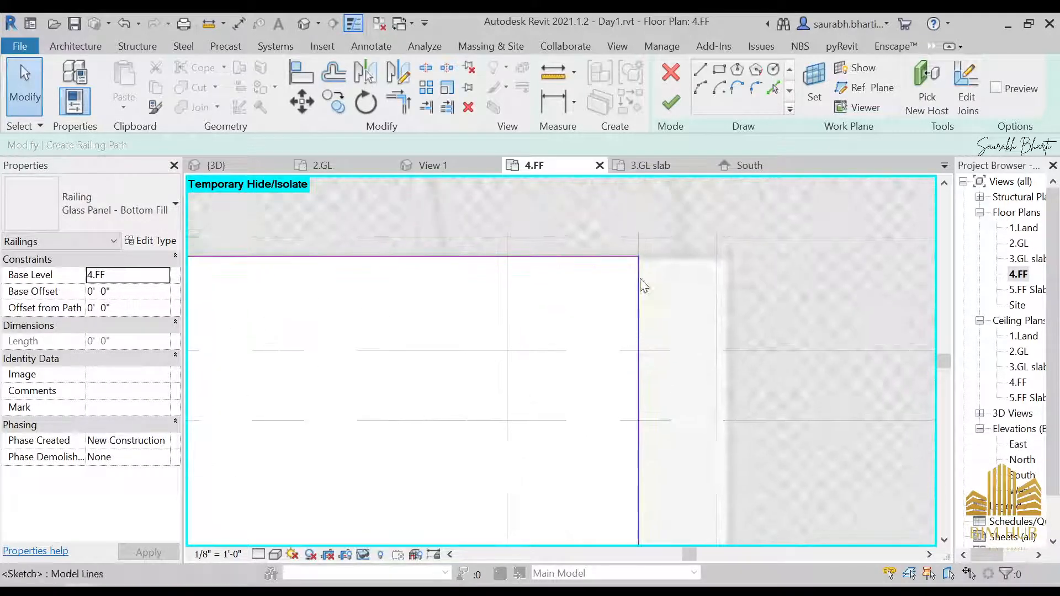
{"action": "key", "text": "t"}
{"action": "key", "text": "r"}
{"action": "left_click", "coordinate": [622, 257]}
{"action": "left_click", "coordinate": [638, 286]}
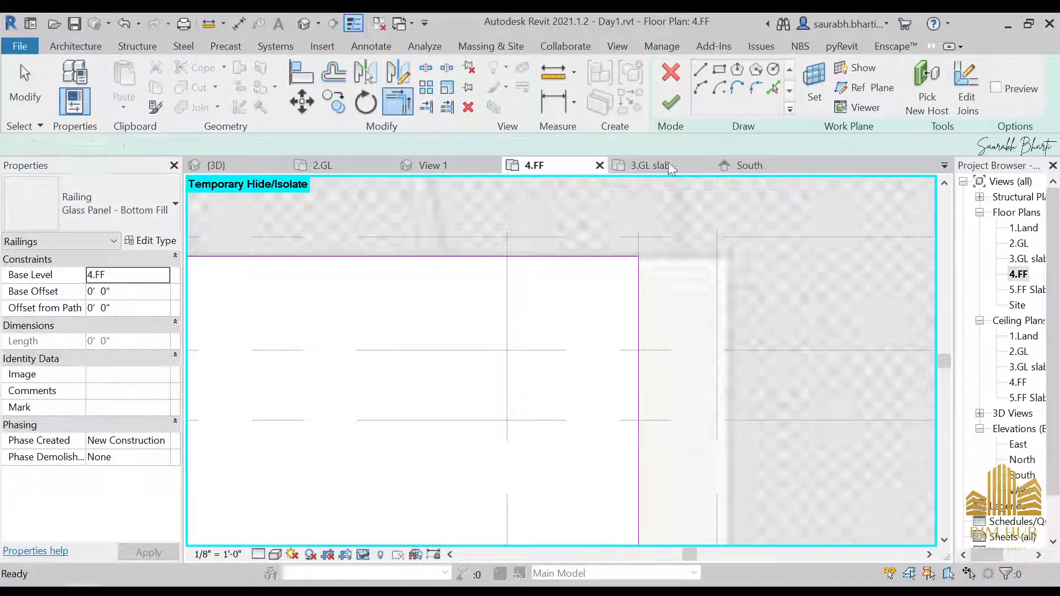
Step: Try again to finish the railing path sketch and dismiss the error
{"action": "left_click", "coordinate": [672, 103]}
{"action": "left_click_drag", "start_coordinate": [753, 461], "coordinate": [867, 461]}
{"action": "left_click", "coordinate": [970, 562]}
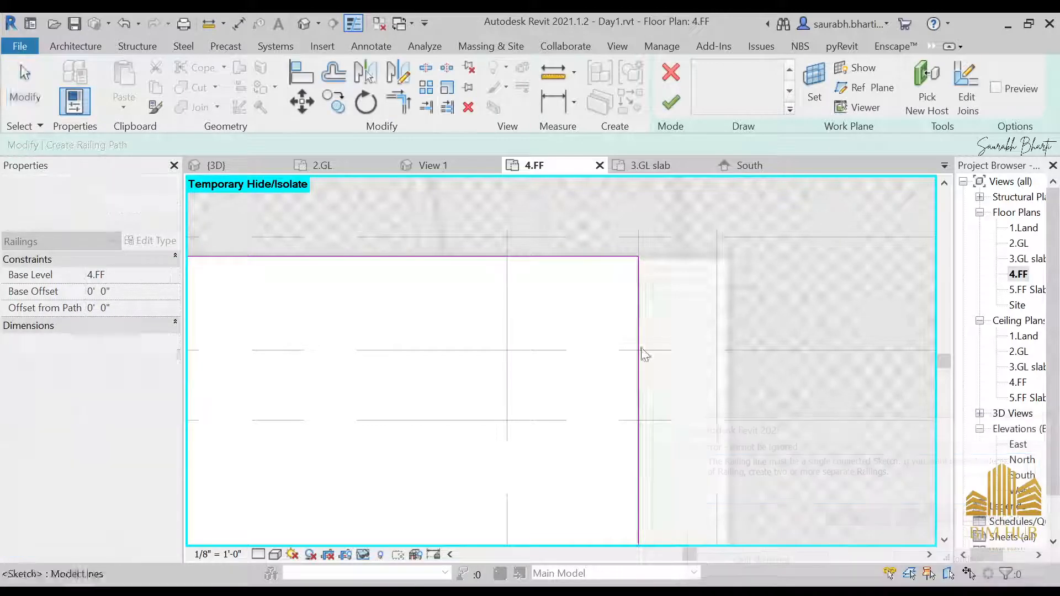
{"action": "scroll", "coordinate": [624, 364], "scroll_direction": "down", "scroll_amount": 3}
{"action": "middle_click_drag", "start_coordinate": [643, 397], "coordinate": [796, 228]}
{"action": "middle_click_drag", "start_coordinate": [747, 361], "coordinate": [850, 301]}
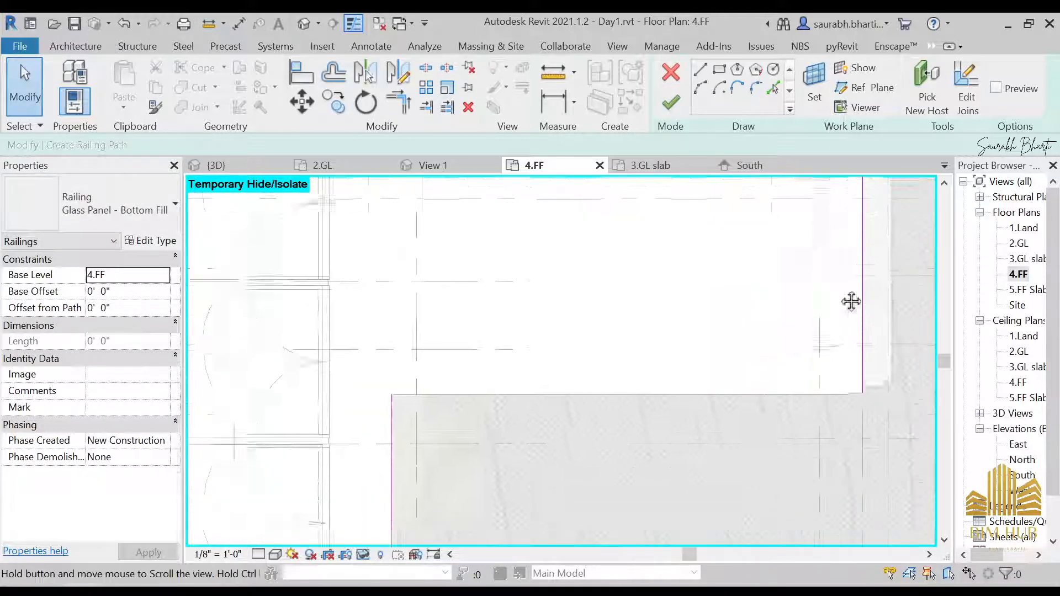
{"action": "left_click", "coordinate": [699, 74]}
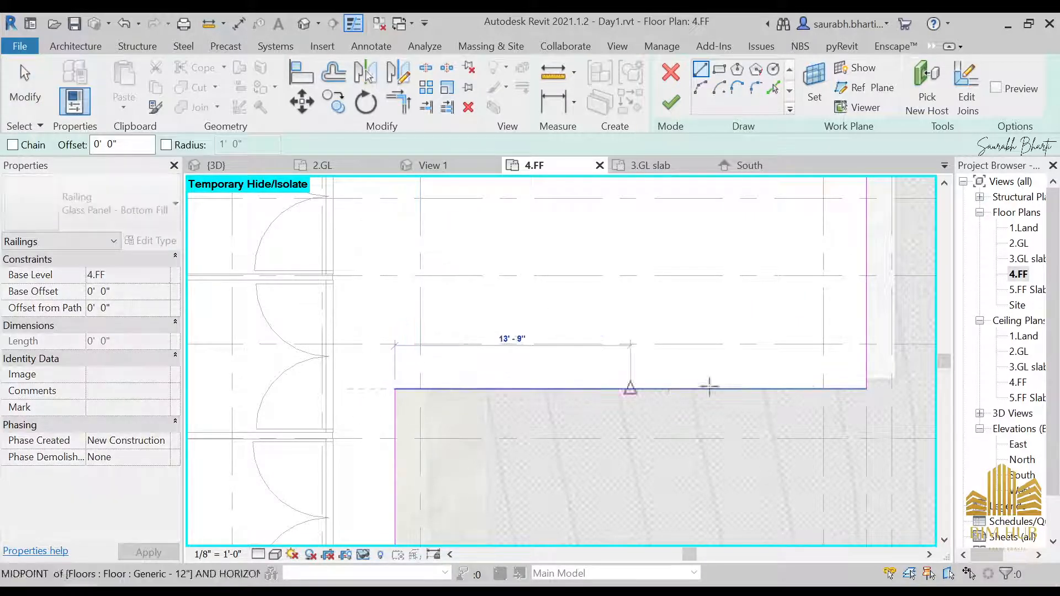
{"action": "left_click", "coordinate": [866, 389]}
{"action": "key", "text": "Escape"}
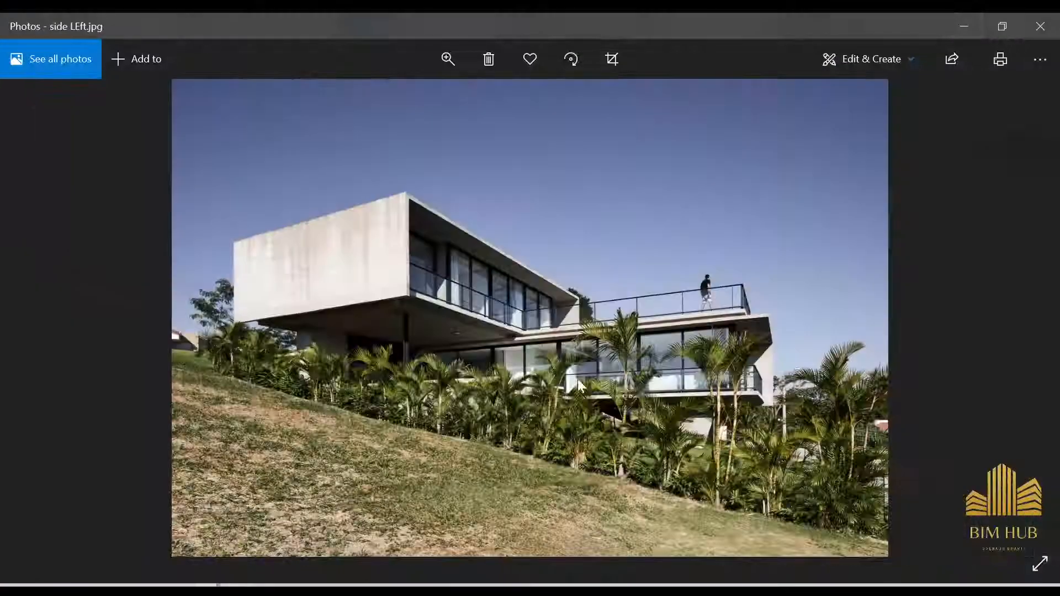
Step: Try picking the slab's inner edge as a railing path line with a 1' 0" offset, and undo it
{"action": "scroll", "coordinate": [470, 324], "scroll_direction": "up", "scroll_amount": 5}
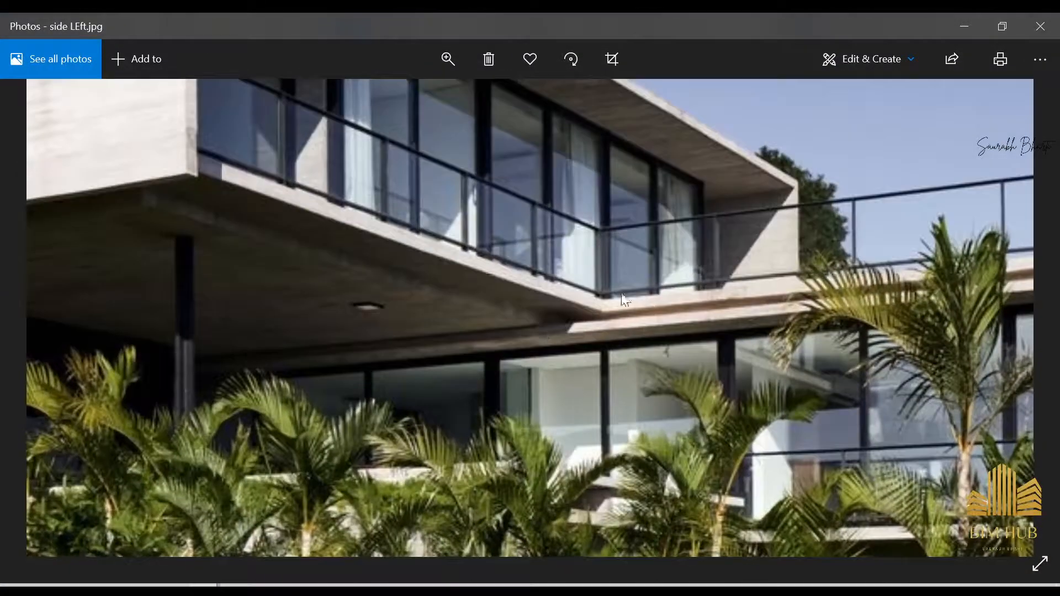
{"action": "left_click", "coordinate": [965, 26]}
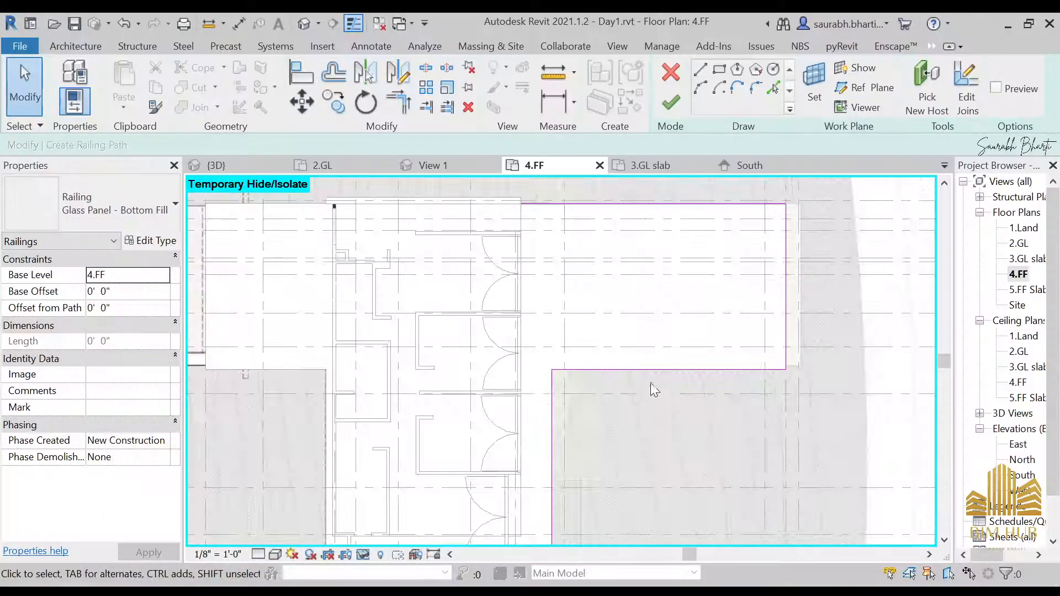
{"action": "left_click", "coordinate": [776, 88]}
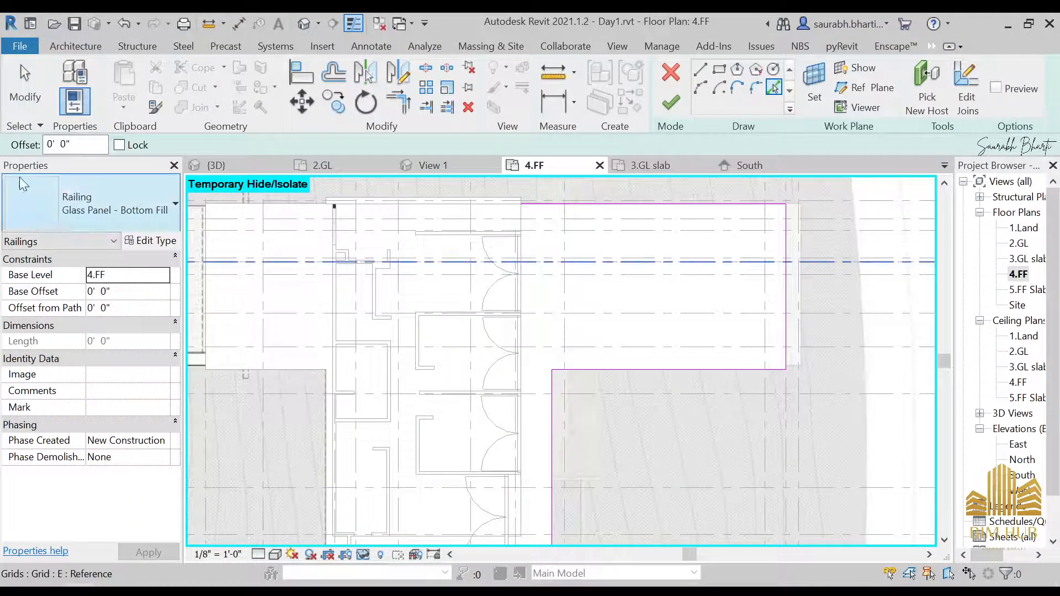
{"action": "type", "text": "1"}
{"action": "key", "text": "Return"}
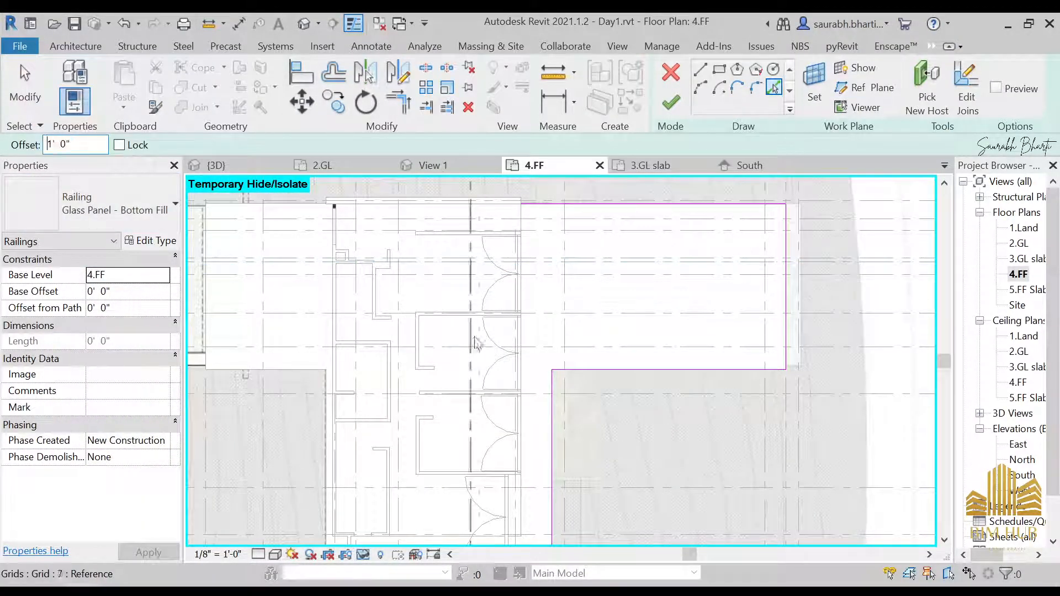
{"action": "left_click", "coordinate": [615, 366]}
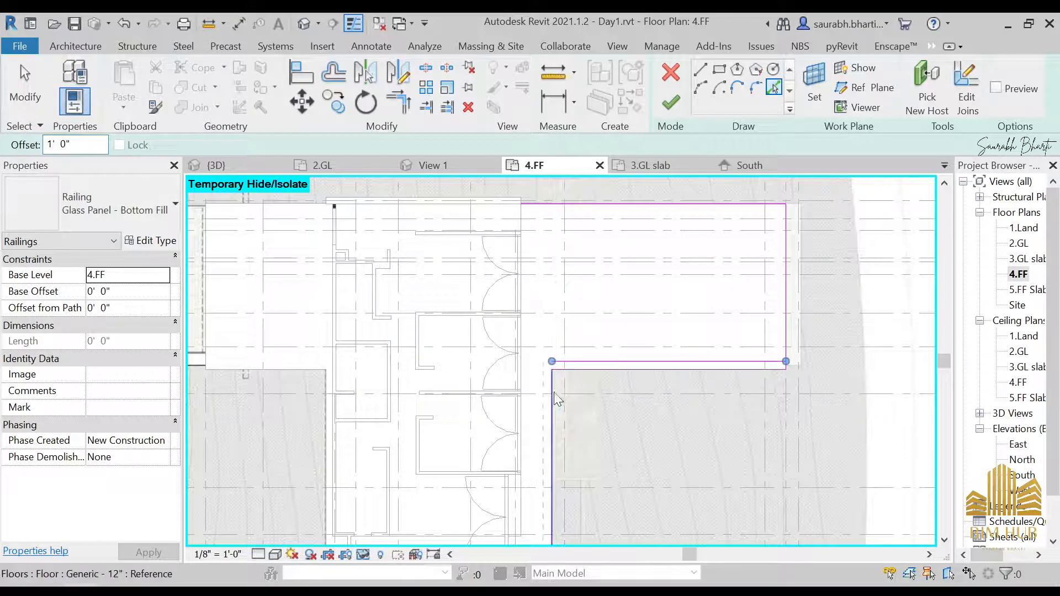
{"action": "key", "text": "ctrl+z"}
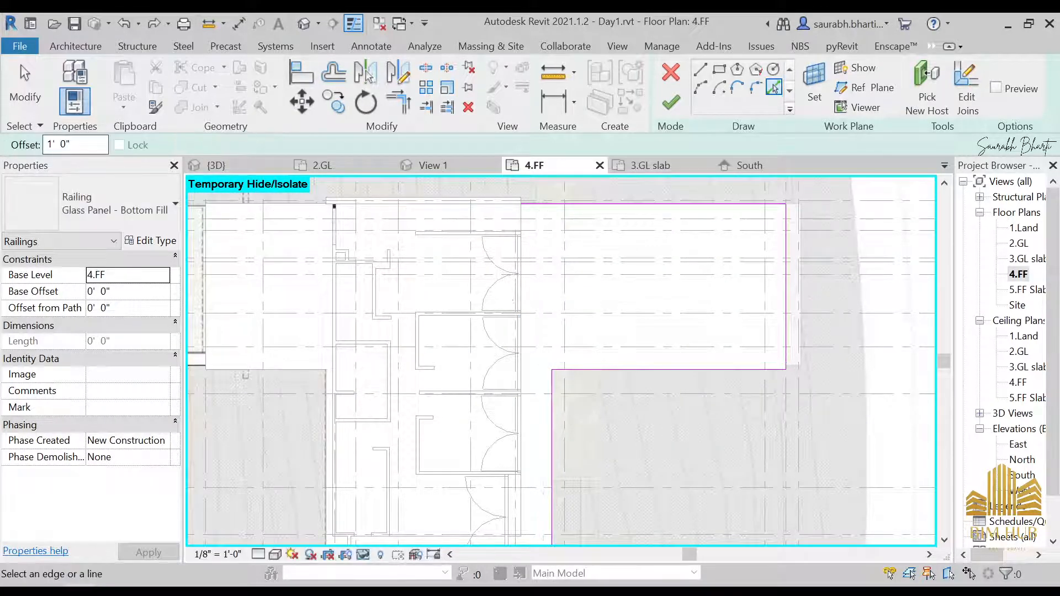
Step: Pick the slab's edges as railing path lines with a 0' 9" offset
{"action": "type", "text": "9"}
{"action": "key", "text": "Return"}
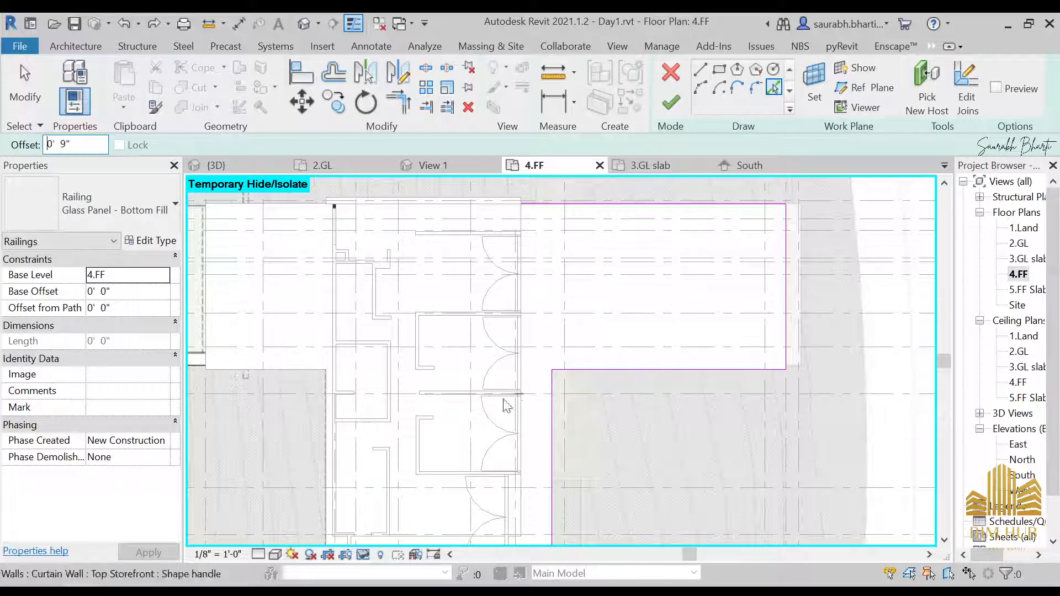
{"action": "left_click", "coordinate": [654, 369]}
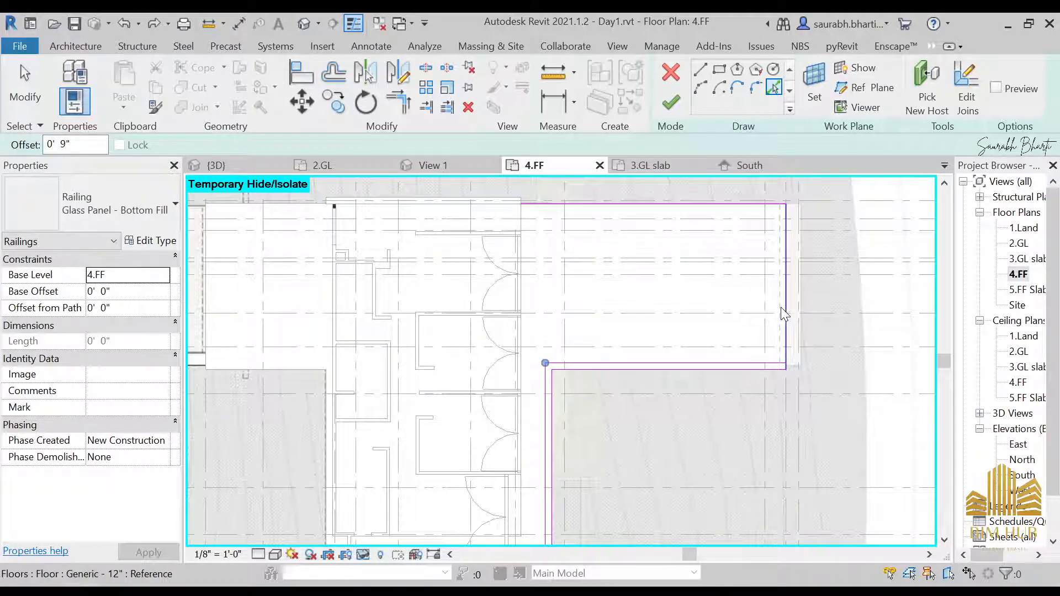
{"action": "left_click", "coordinate": [787, 265]}
{"action": "left_click", "coordinate": [702, 215]}
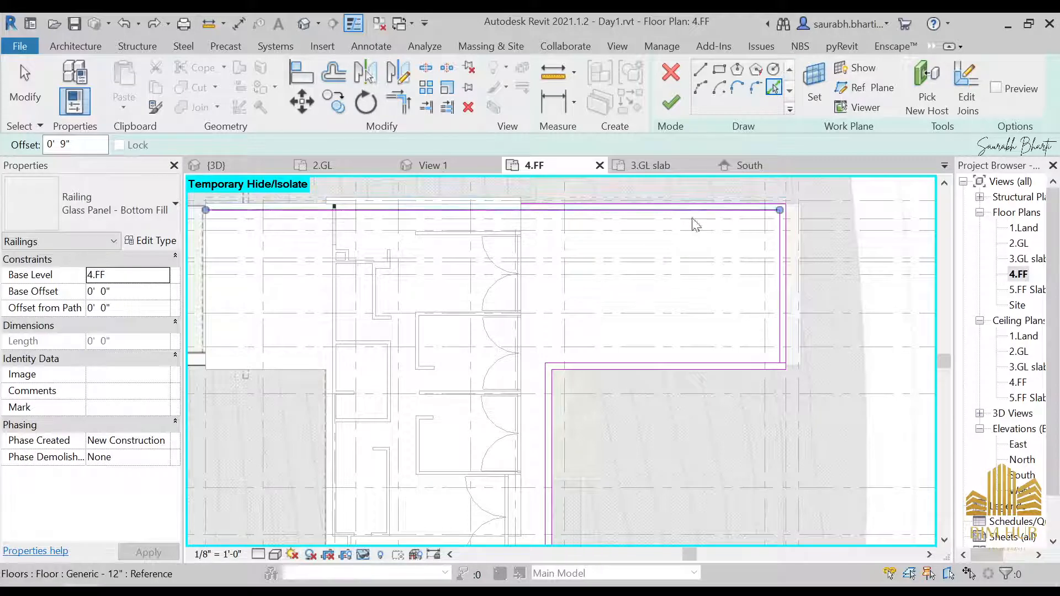
{"action": "mouse_move", "coordinate": [632, 374]}
{"action": "middle_mouse_down"}
{"action": "mouse_move", "coordinate": [646, 381]}
{"action": "mouse_move", "coordinate": [703, 157]}
{"action": "middle_mouse_up"}
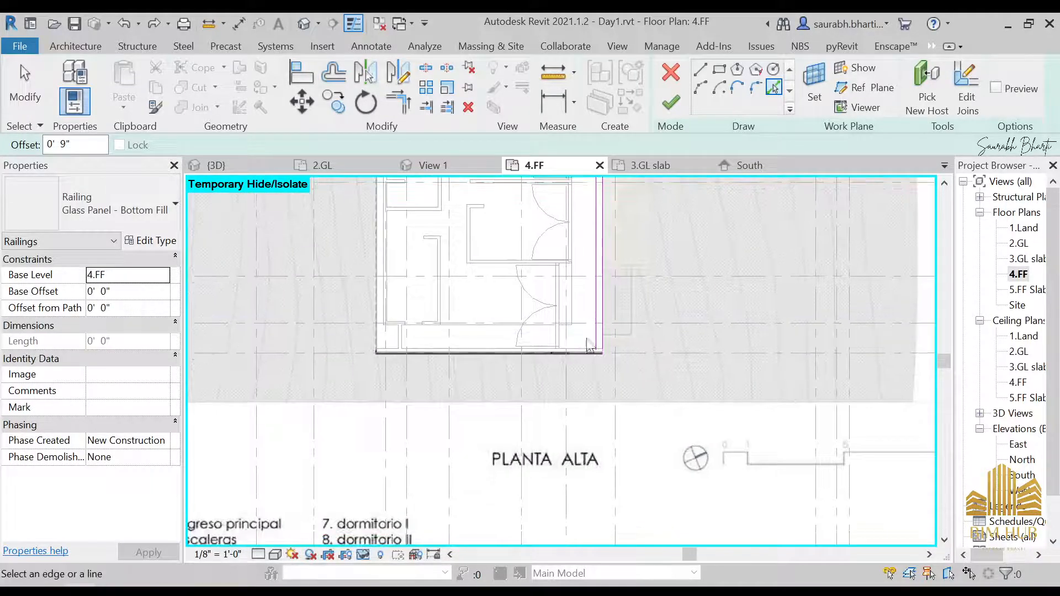
{"action": "middle_click_drag", "start_coordinate": [610, 226], "coordinate": [600, 450]}
{"action": "key", "text": "Escape"}
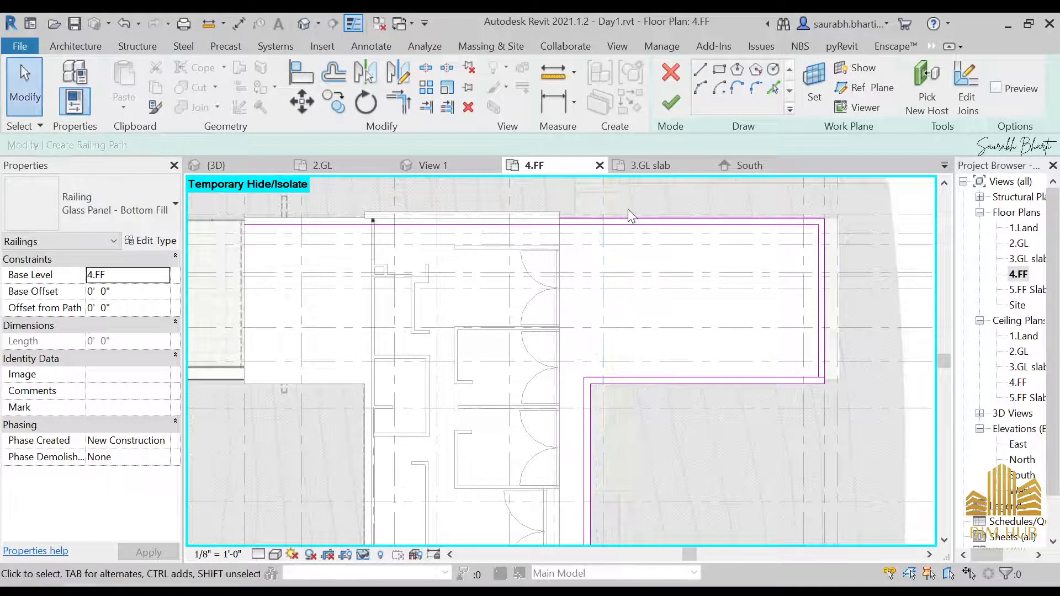
Step: Select three overlapping railing path lines at the slab's corner and delete them
{"action": "left_click", "coordinate": [632, 219]}
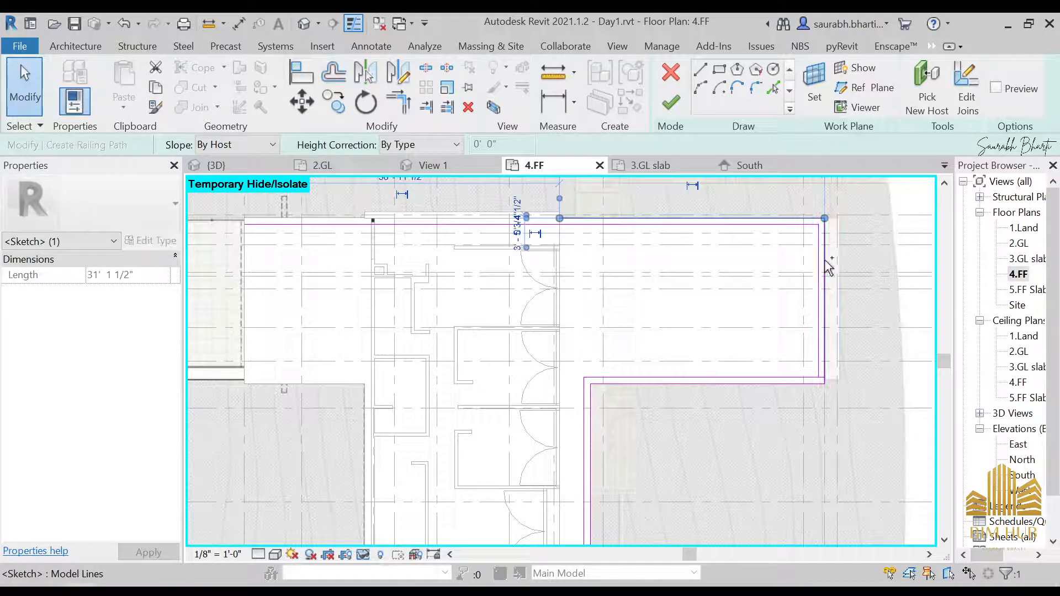
{"action": "left_click", "coordinate": [825, 267], "text": "ctrl"}
{"action": "left_click", "coordinate": [785, 381], "text": "ctrl"}
{"action": "left_click", "coordinate": [591, 428], "text": "ctrl"}
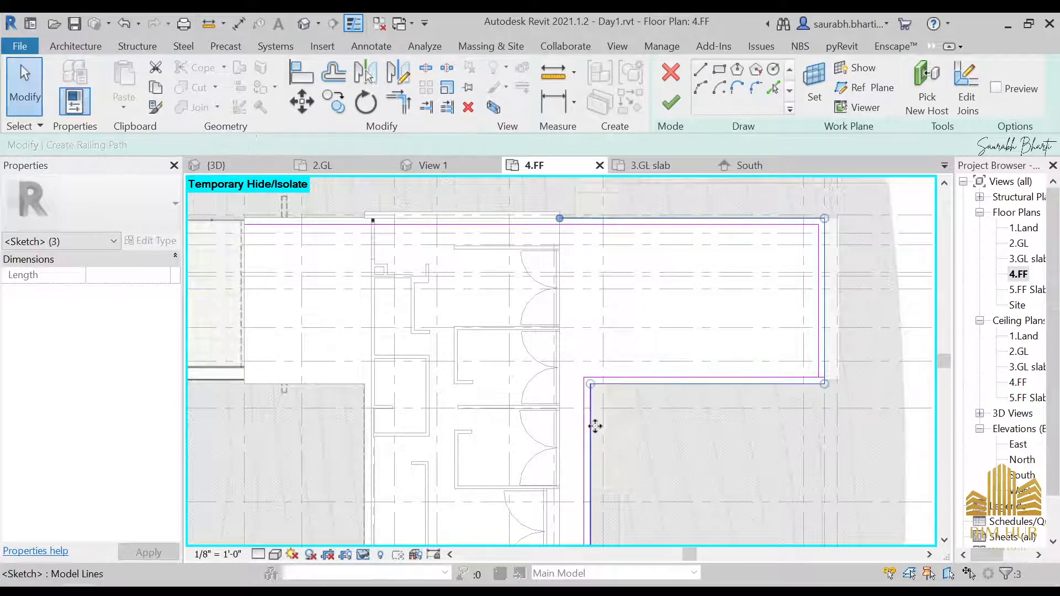
{"action": "middle_click_drag", "start_coordinate": [700, 393], "coordinate": [759, 255]}
{"action": "key", "text": "Delete"}
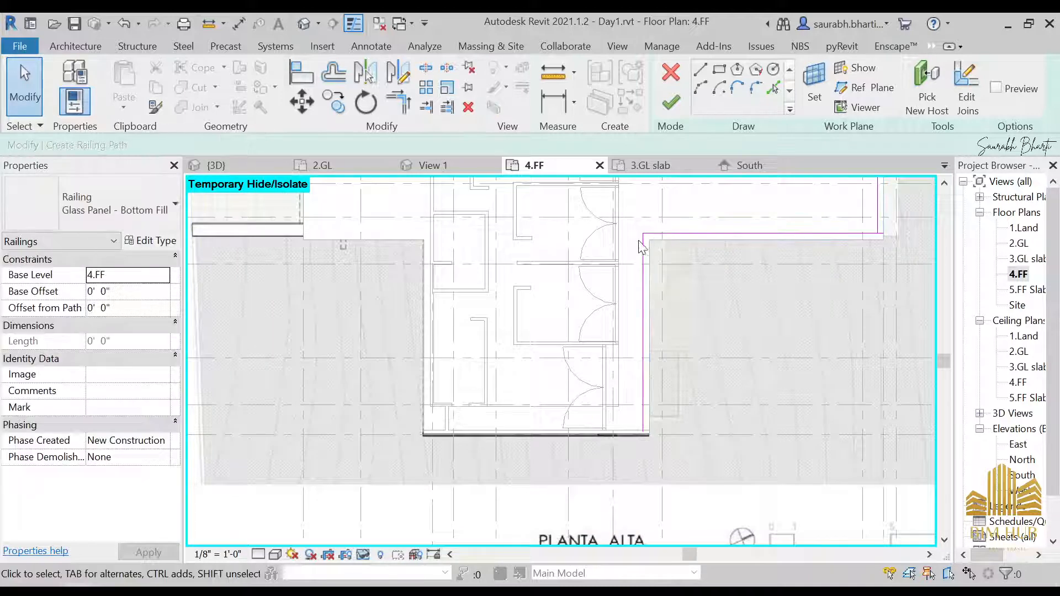
Step: Shorten the long top path line to about 30' 0" and try to finish the railing sketch, dismissing the error
{"action": "middle_click_drag", "start_coordinate": [627, 229], "coordinate": [617, 428]}
{"action": "left_click", "coordinate": [437, 279]}
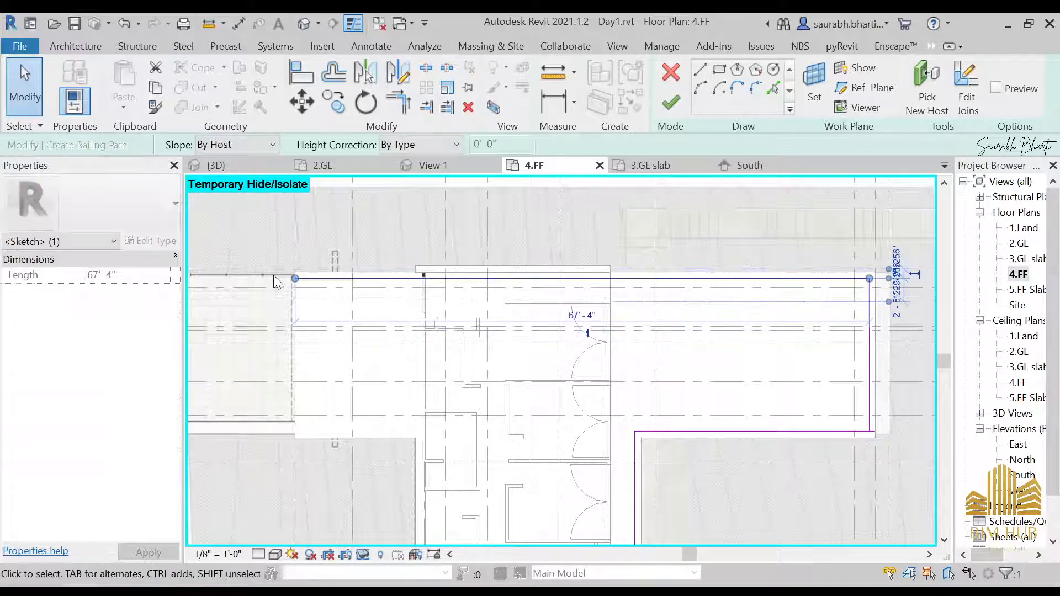
{"action": "middle_click_drag", "start_coordinate": [295, 280], "coordinate": [377, 282]}
{"action": "left_click_drag", "start_coordinate": [377, 281], "coordinate": [697, 281]}
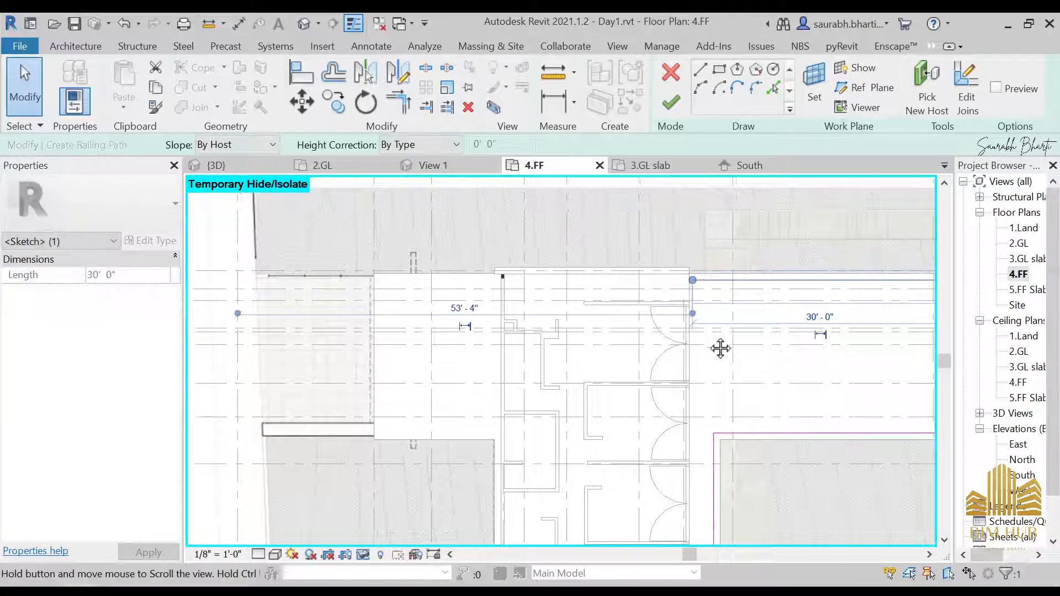
{"action": "middle_click_drag", "start_coordinate": [719, 348], "coordinate": [613, 347]}
{"action": "left_click", "coordinate": [671, 103]}
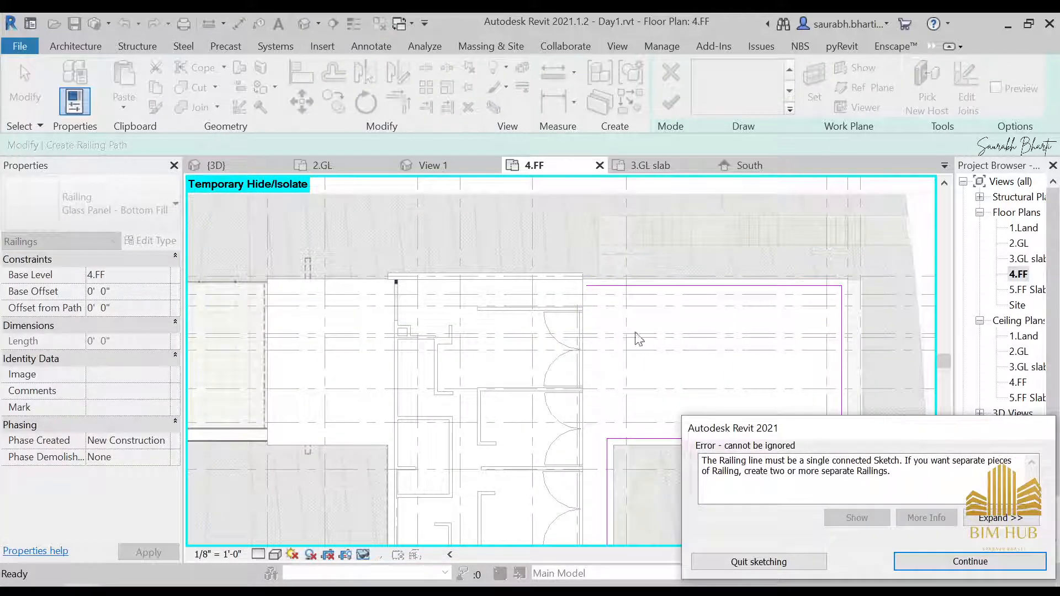
{"action": "key", "text": "Escape"}
Step: Extend the top path line to about 30' 6", try finishing again and dismiss the error
{"action": "scroll", "coordinate": [589, 291], "scroll_direction": "up", "scroll_amount": 2}
{"action": "left_click", "coordinate": [599, 282]}
{"action": "left_click_drag", "start_coordinate": [584, 282], "coordinate": [576, 282]}
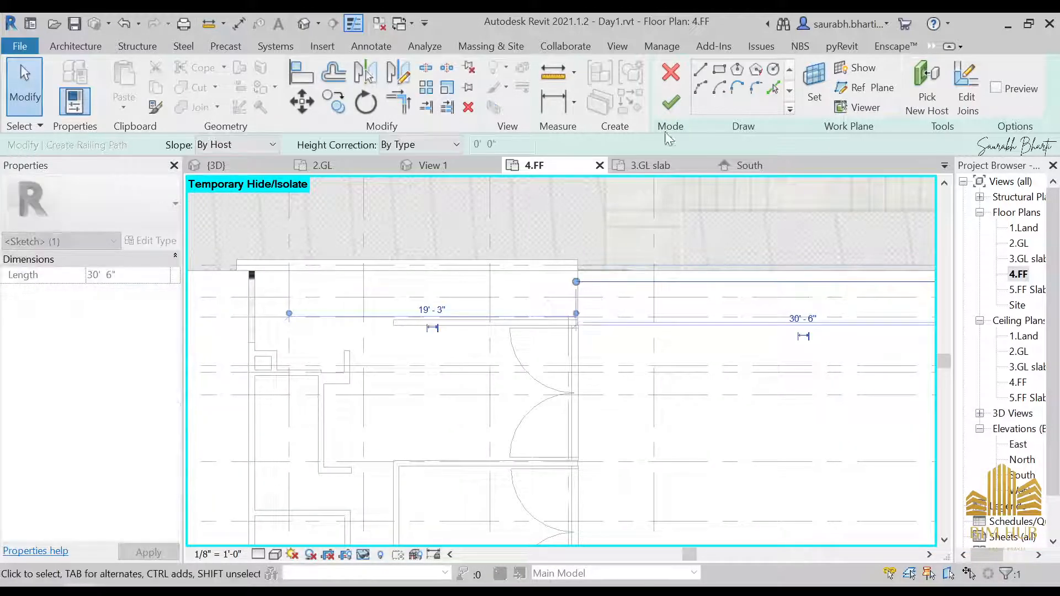
{"action": "left_click", "coordinate": [671, 103]}
{"action": "left_click_drag", "start_coordinate": [725, 461], "coordinate": [888, 460]}
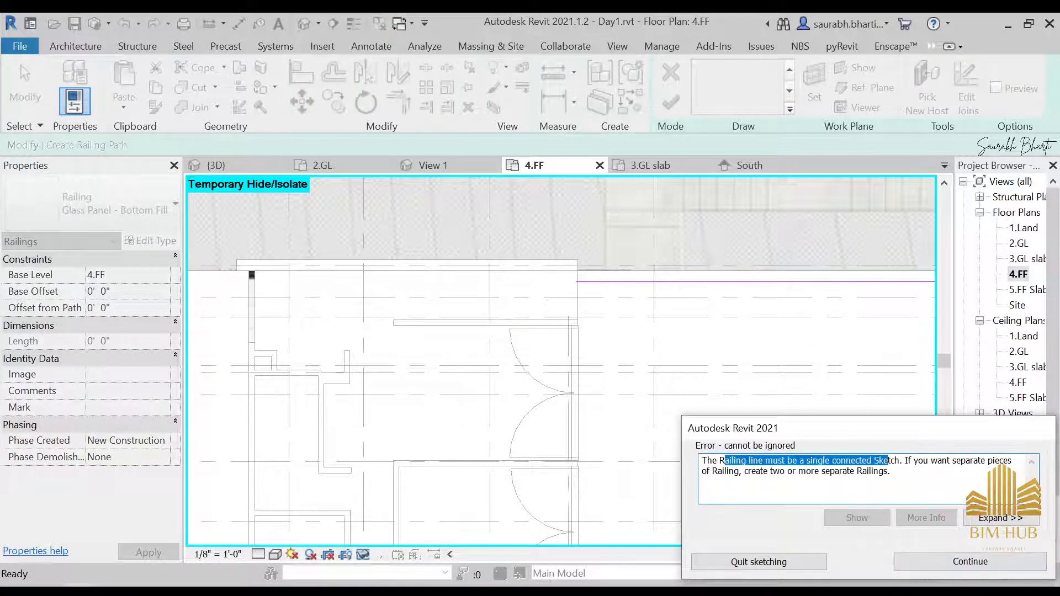
{"action": "key", "text": "Escape"}
Step: Try trimming the path lines at the corner, then complete the railing sketch
{"action": "scroll", "coordinate": [714, 293], "scroll_direction": "down", "scroll_amount": 2}
{"action": "middle_click_drag", "start_coordinate": [804, 390], "coordinate": [742, 311]}
{"action": "scroll", "coordinate": [870, 369], "scroll_direction": "up", "scroll_amount": 3}
{"action": "key", "text": "t"}
{"action": "key", "text": "r"}
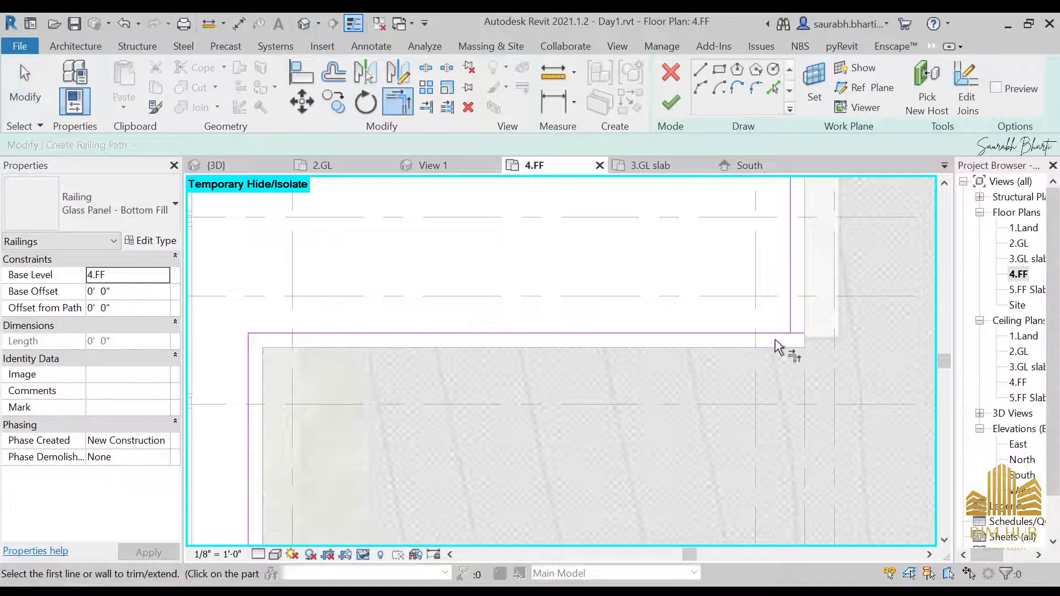
{"action": "scroll", "coordinate": [774, 345], "scroll_direction": "down", "scroll_amount": 1}
{"action": "scroll", "coordinate": [774, 336], "scroll_direction": "down", "scroll_amount": 4}
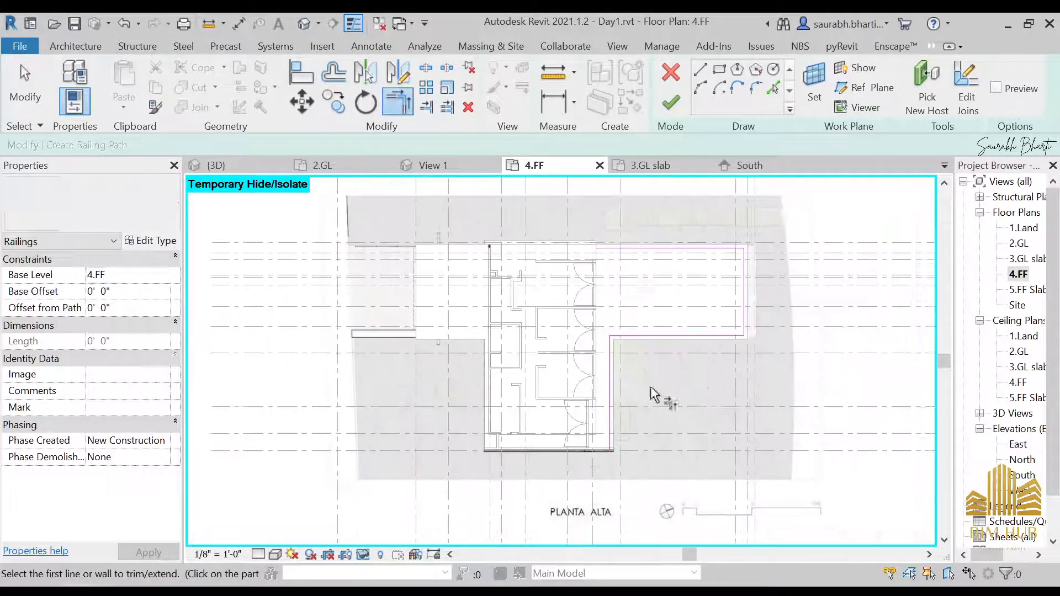
{"action": "key", "text": "Escape"}
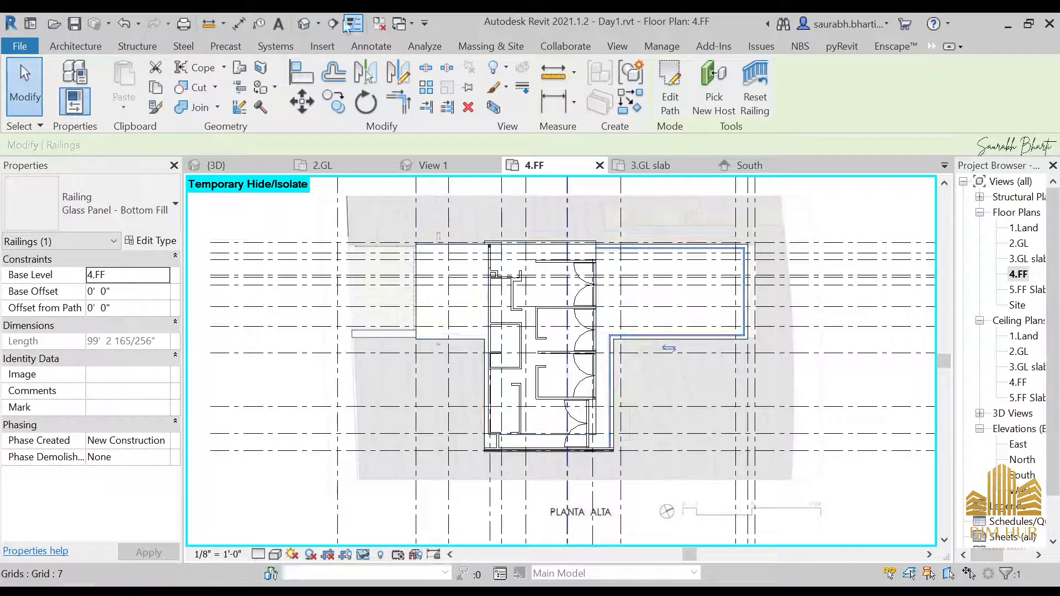
Step: Switch to the 3D view and inspect the new balcony railing
{"action": "left_click", "coordinate": [320, 23]}
{"action": "middle_click_drag", "start_coordinate": [506, 340], "coordinate": [580, 324], "text": "shift"}
{"action": "scroll", "coordinate": [579, 321], "scroll_direction": "up", "scroll_amount": 10}
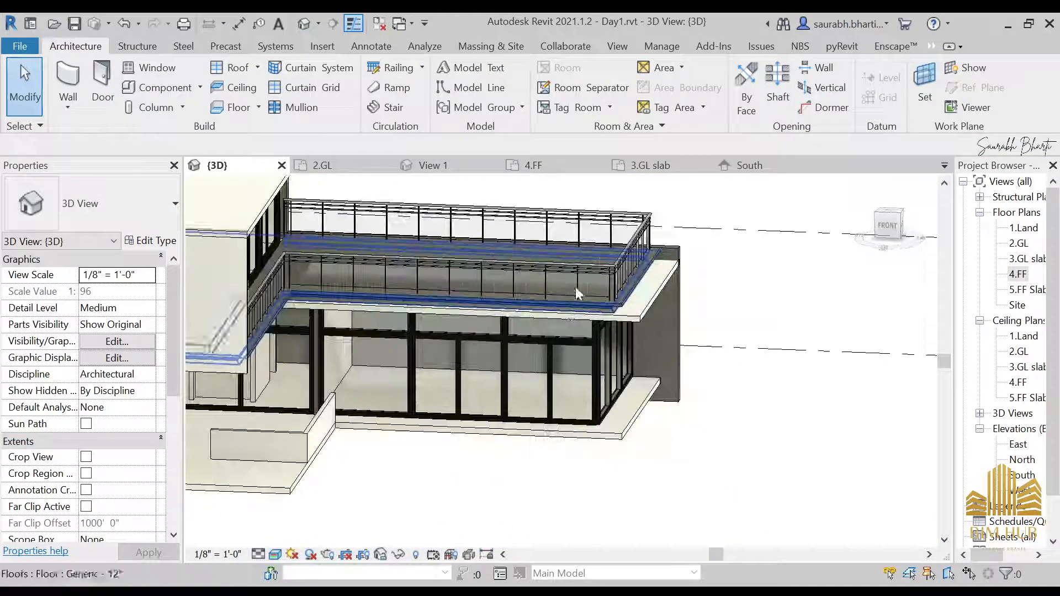
{"action": "scroll", "coordinate": [601, 300], "scroll_direction": "down", "scroll_amount": 5}
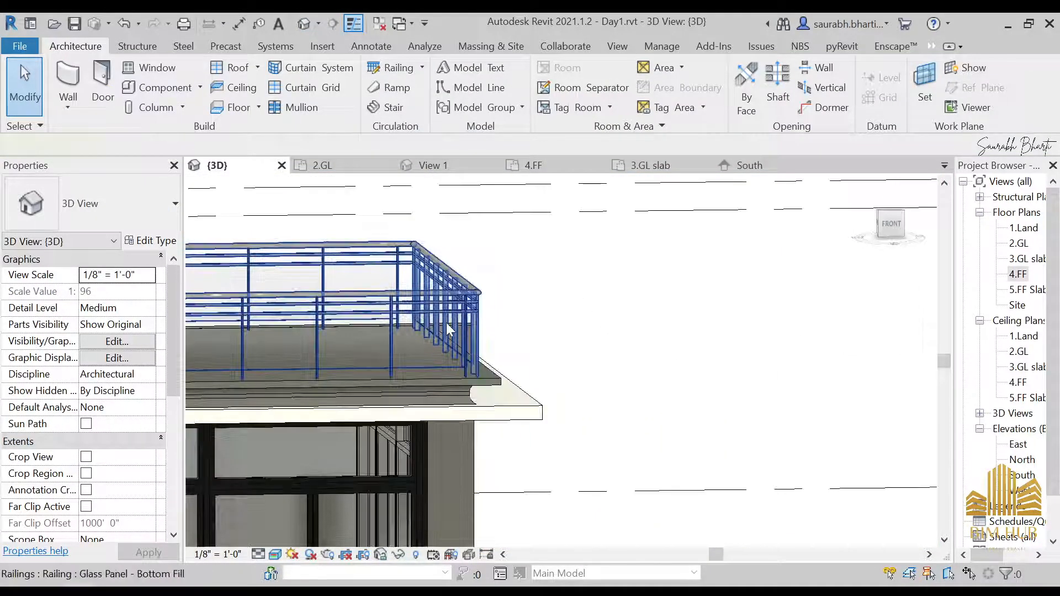
{"action": "left_click", "coordinate": [446, 323]}
{"action": "middle_click_drag", "start_coordinate": [561, 355], "coordinate": [643, 343], "text": "shift"}
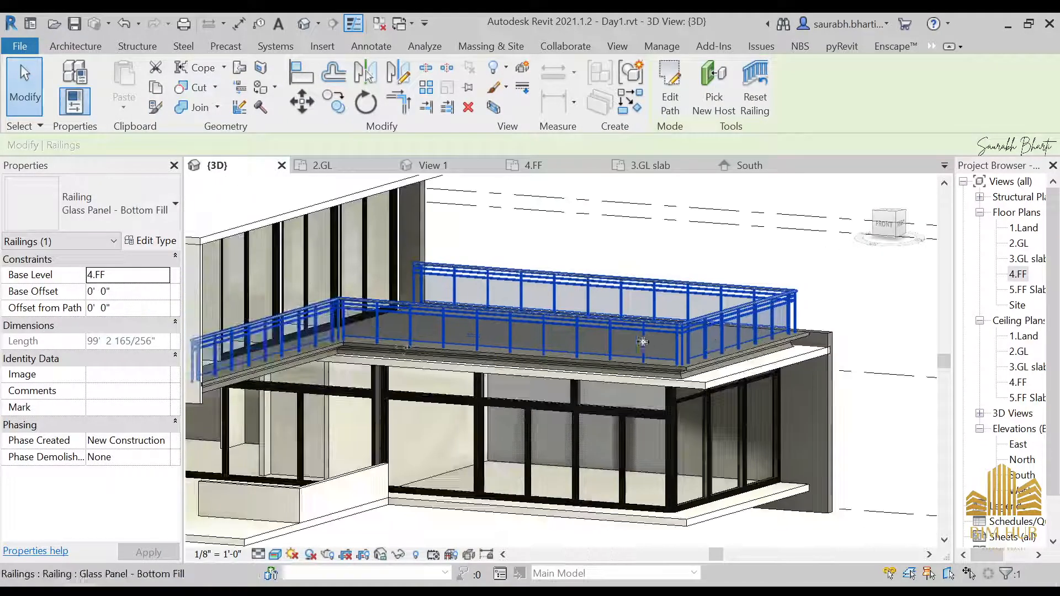
{"action": "middle_click_drag", "start_coordinate": [441, 340], "coordinate": [632, 341], "text": "shift"}
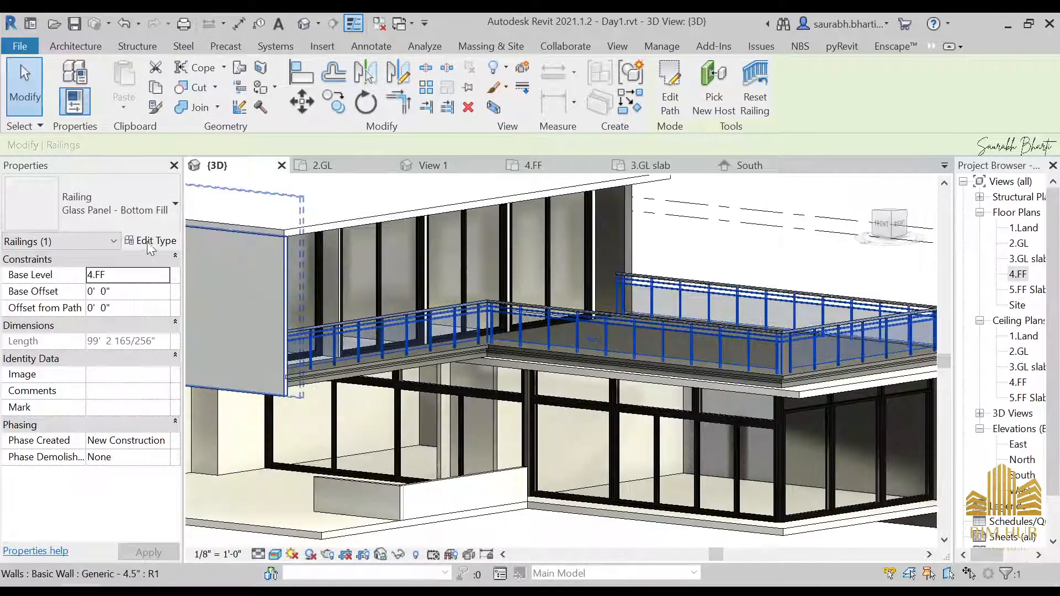
Step: Duplicate the railing's type and name it Top Rail
{"action": "left_click", "coordinate": [151, 245]}
{"action": "left_click", "coordinate": [886, 140]}
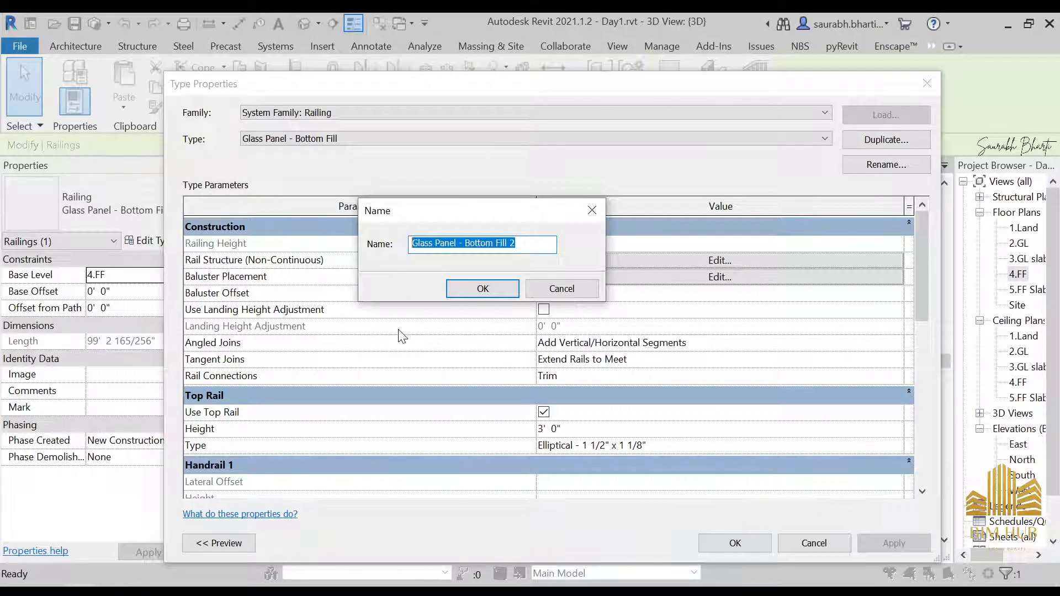
{"action": "type", "text": "Top Rail"}
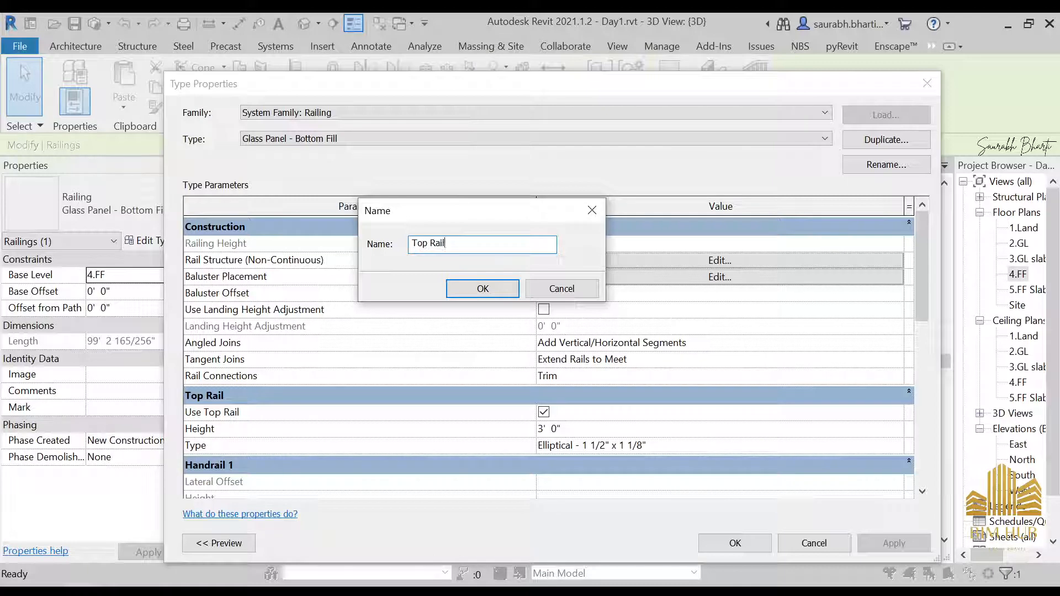
{"action": "key", "text": "Return"}
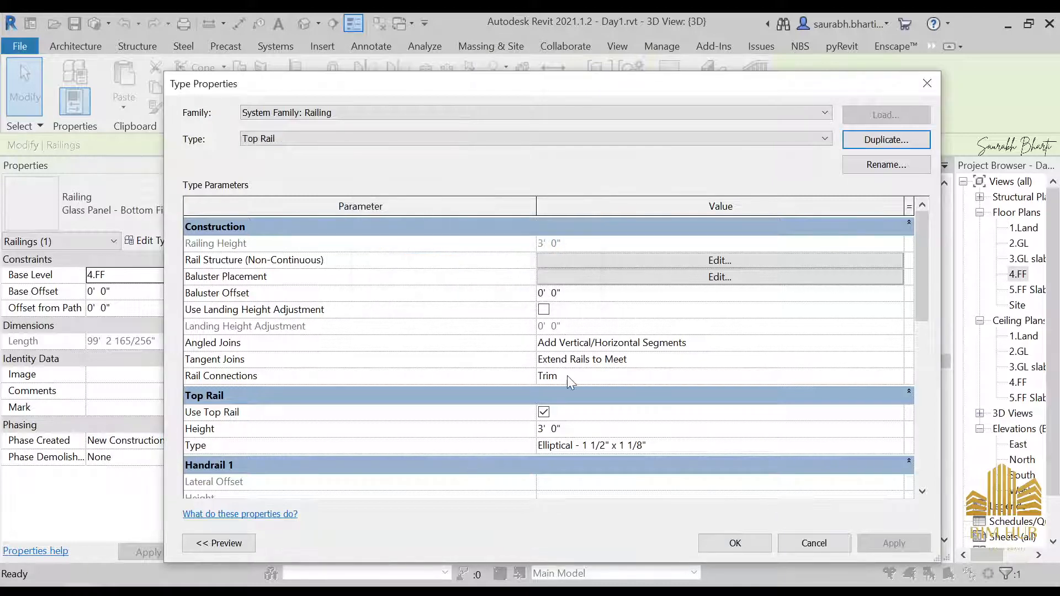
Step: Edit the rail structure, setting Rail 2's height to 0' 3" while checking the reference photo
{"action": "left_click", "coordinate": [712, 261]}
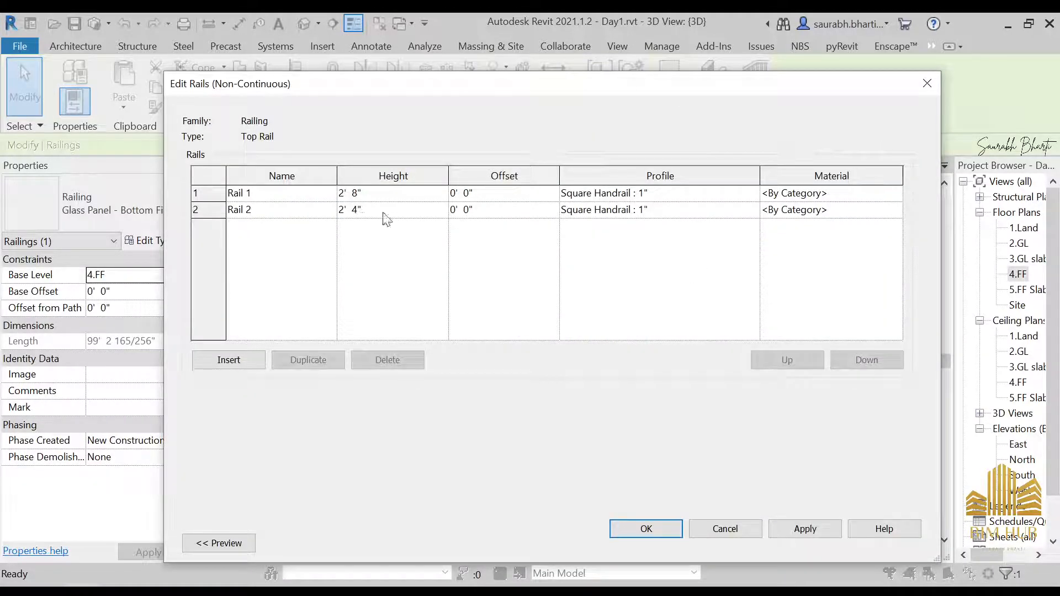
{"action": "left_click", "coordinate": [333, 213]}
{"action": "key", "text": "alt+Tab"}
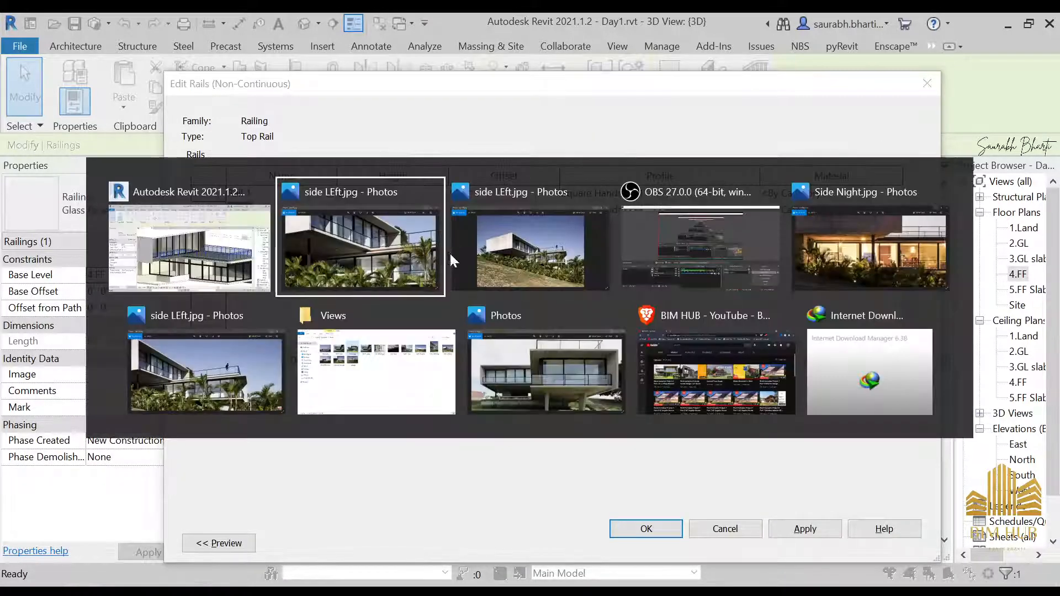
{"action": "scroll", "coordinate": [454, 265], "scroll_direction": "down", "scroll_amount": 5}
{"action": "scroll", "coordinate": [595, 305], "scroll_direction": "up", "scroll_amount": 3}
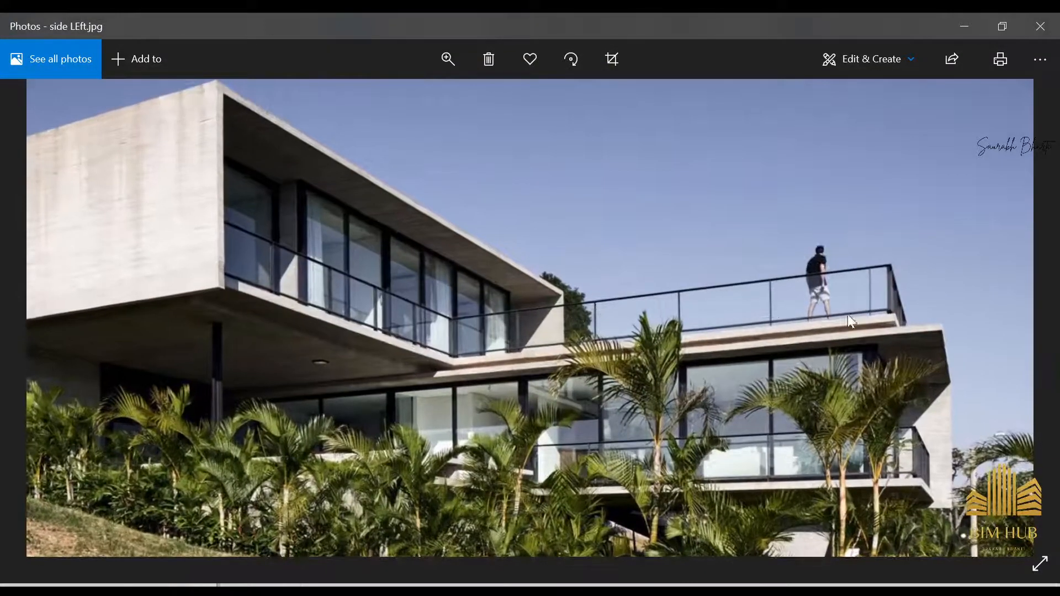
{"action": "key", "text": "alt+Tab"}
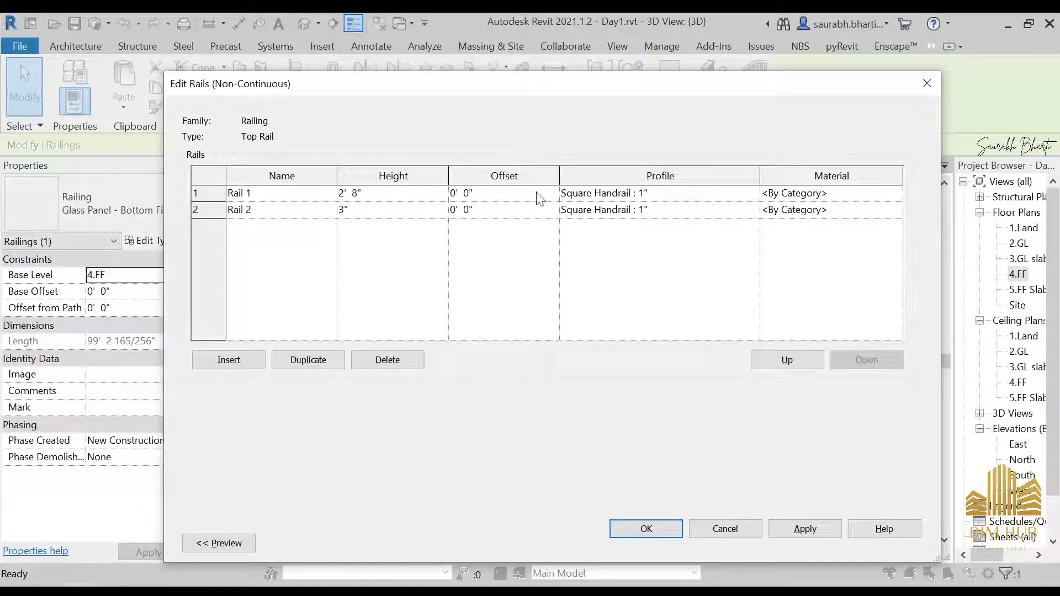
Step: Assign the material 1.anodised black to Rail 1
{"action": "left_click", "coordinate": [883, 194]}
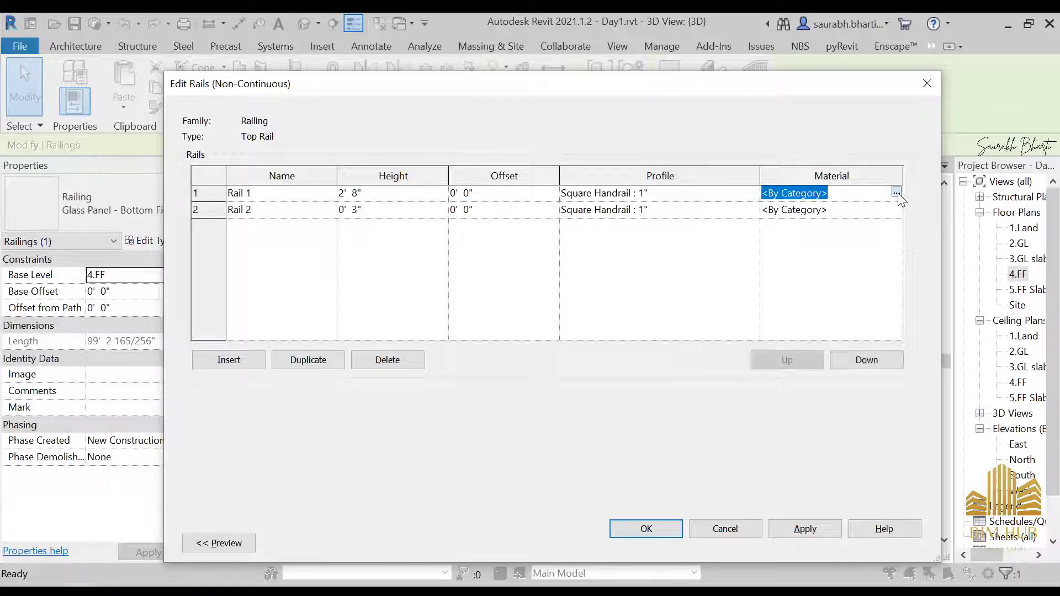
{"action": "left_click", "coordinate": [895, 193]}
{"action": "scroll", "coordinate": [209, 268], "scroll_direction": "up", "scroll_amount": 10}
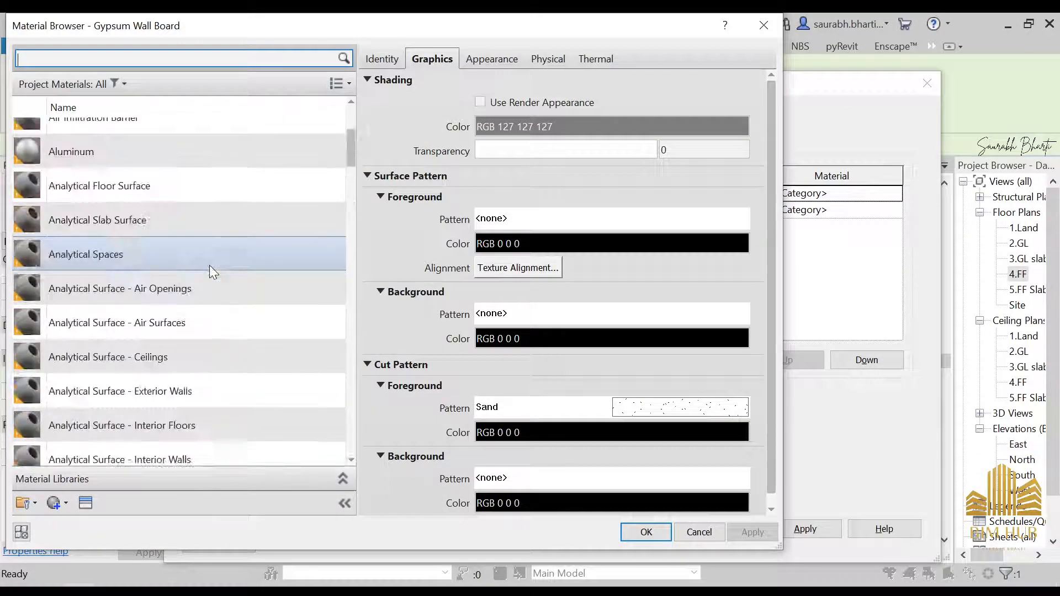
{"action": "scroll", "coordinate": [210, 267], "scroll_direction": "up", "scroll_amount": 3}
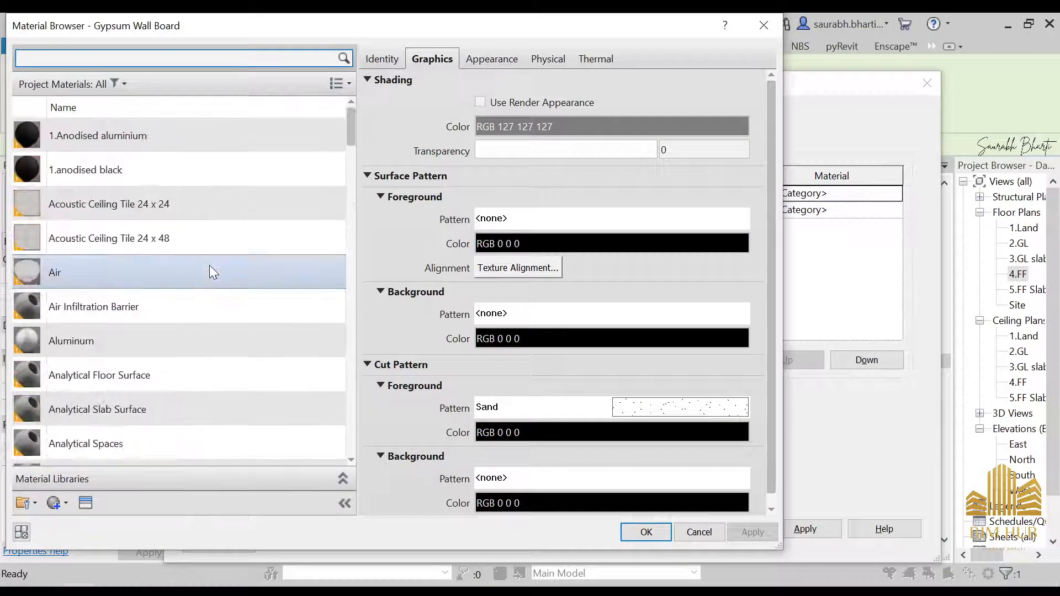
{"action": "left_click", "coordinate": [195, 164]}
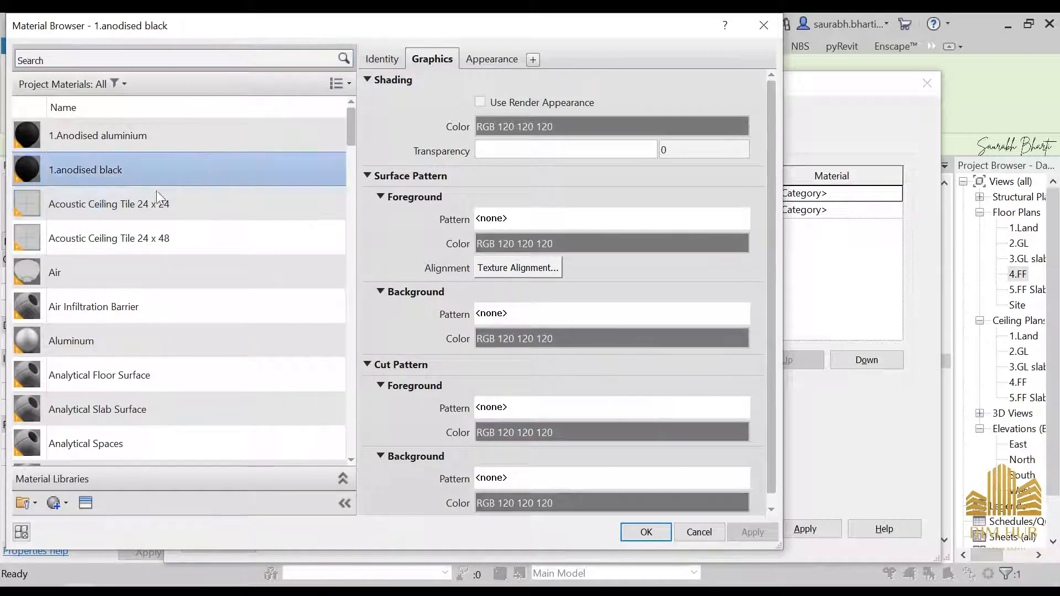
{"action": "left_click", "coordinate": [630, 537]}
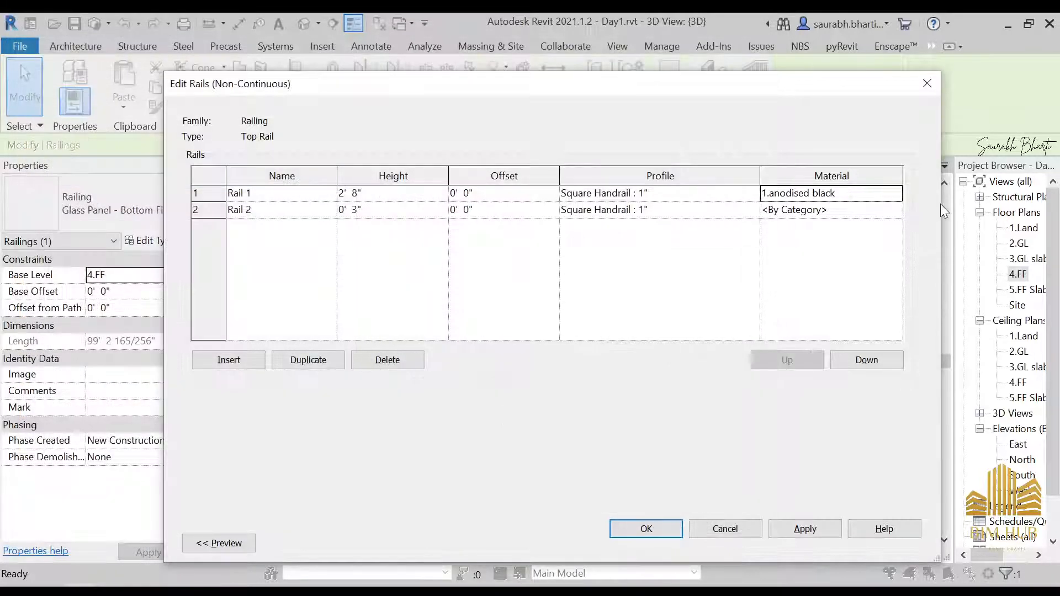
Step: Assign 1.anodised black to Rail 2 as well and confirm the rail structure
{"action": "left_click", "coordinate": [883, 211]}
{"action": "left_click", "coordinate": [896, 208]}
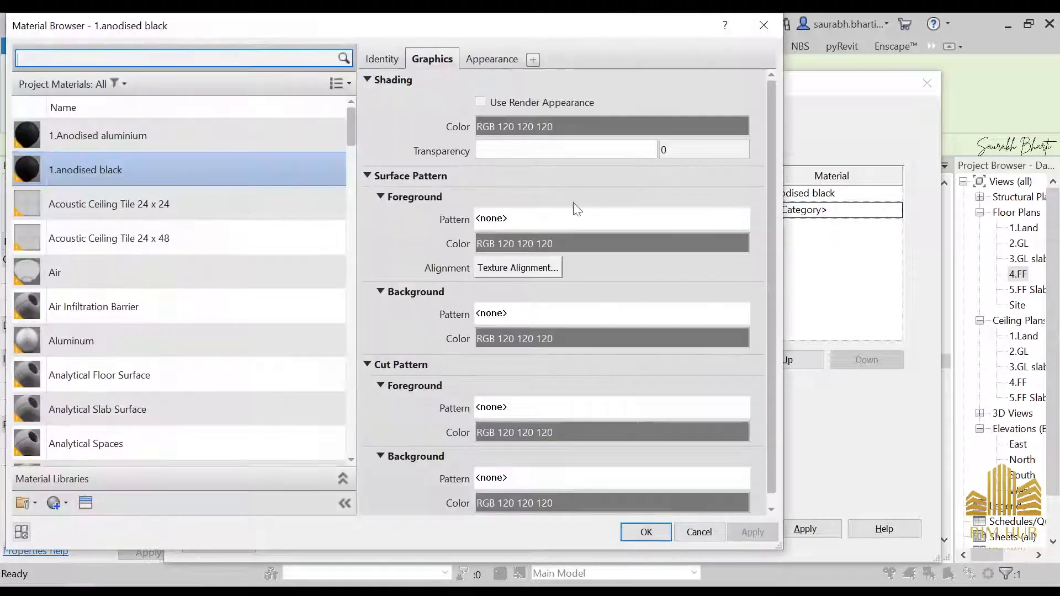
{"action": "left_click", "coordinate": [667, 537]}
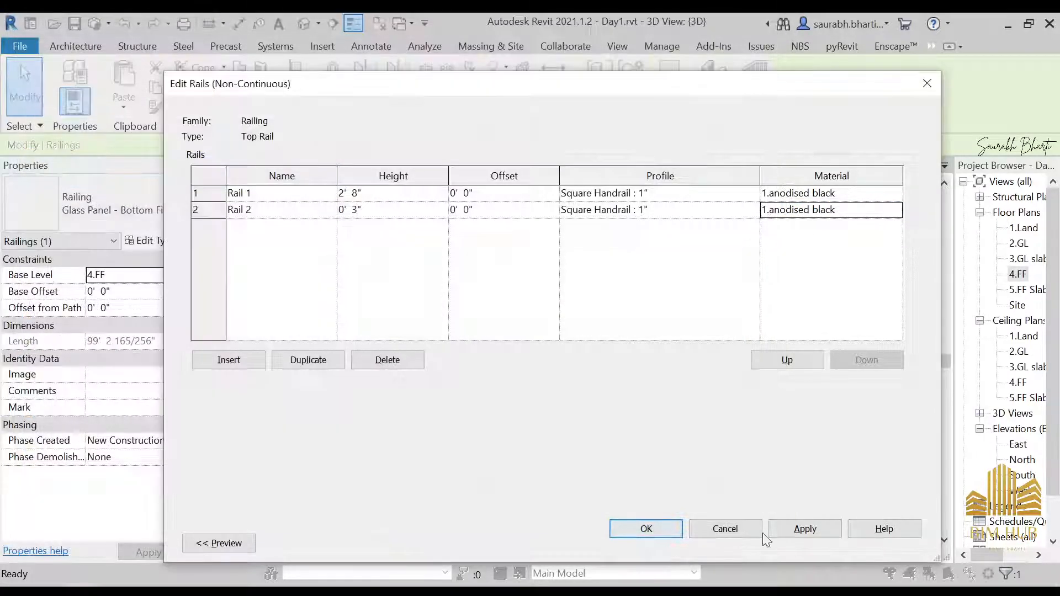
{"action": "left_click", "coordinate": [655, 531]}
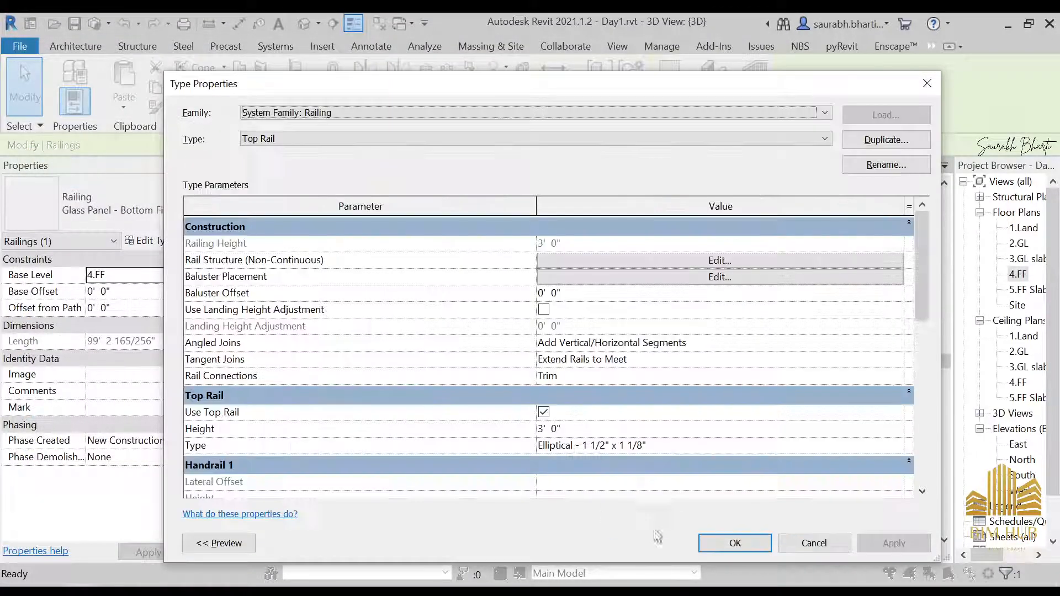
Step: Turn off Use Top Rail in the Top Rail railing type and accept the baluster warning
{"action": "left_click", "coordinate": [704, 542]}
{"action": "key", "text": "Escape"}
{"action": "scroll", "coordinate": [676, 501], "scroll_direction": "up", "scroll_amount": 3}
{"action": "scroll", "coordinate": [795, 309], "scroll_direction": "up", "scroll_amount": 5}
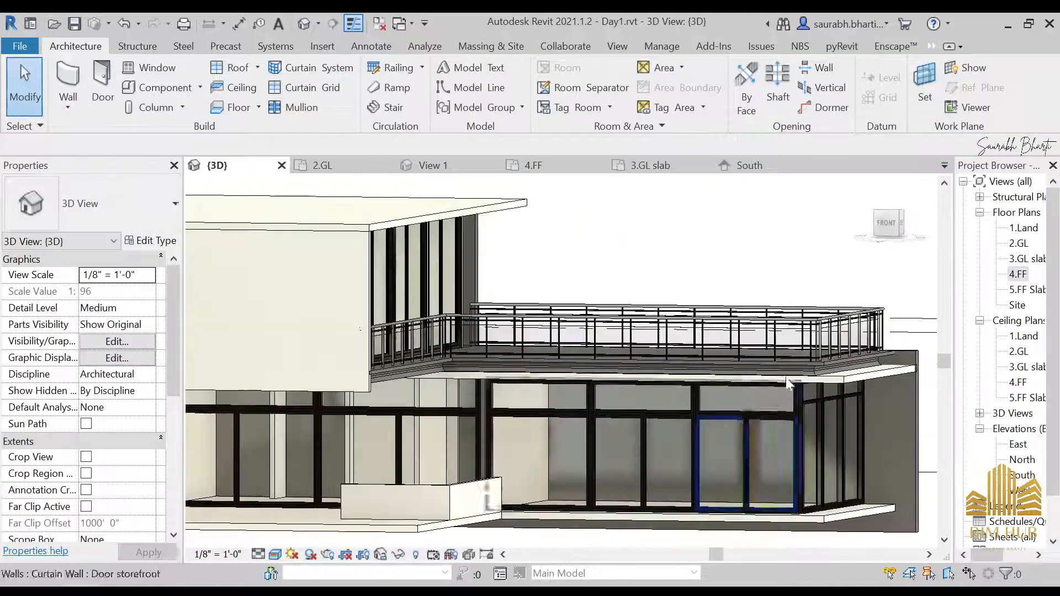
{"action": "left_click", "coordinate": [677, 299]}
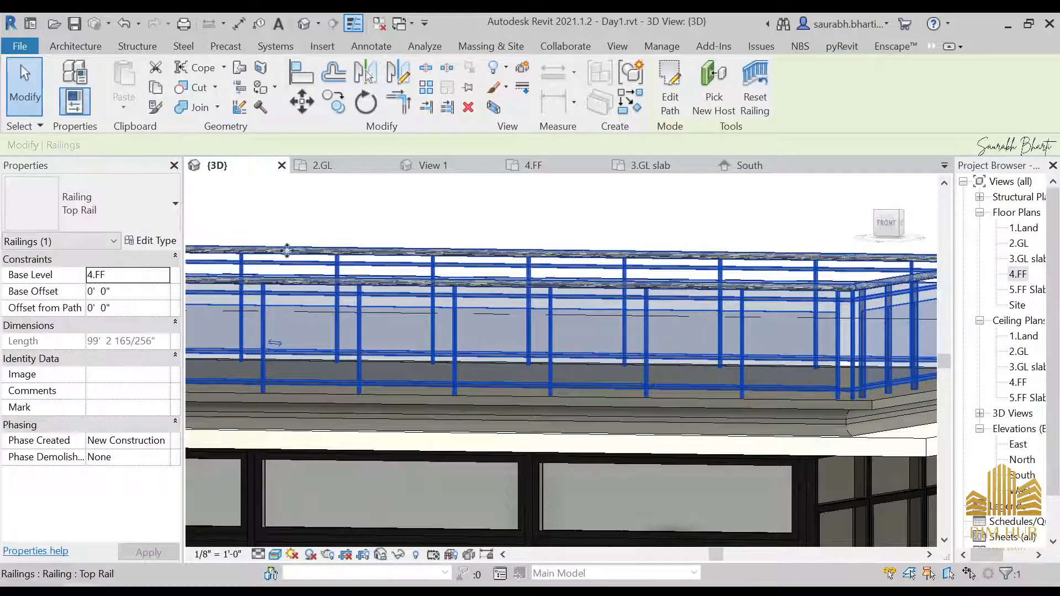
{"action": "left_click", "coordinate": [158, 241]}
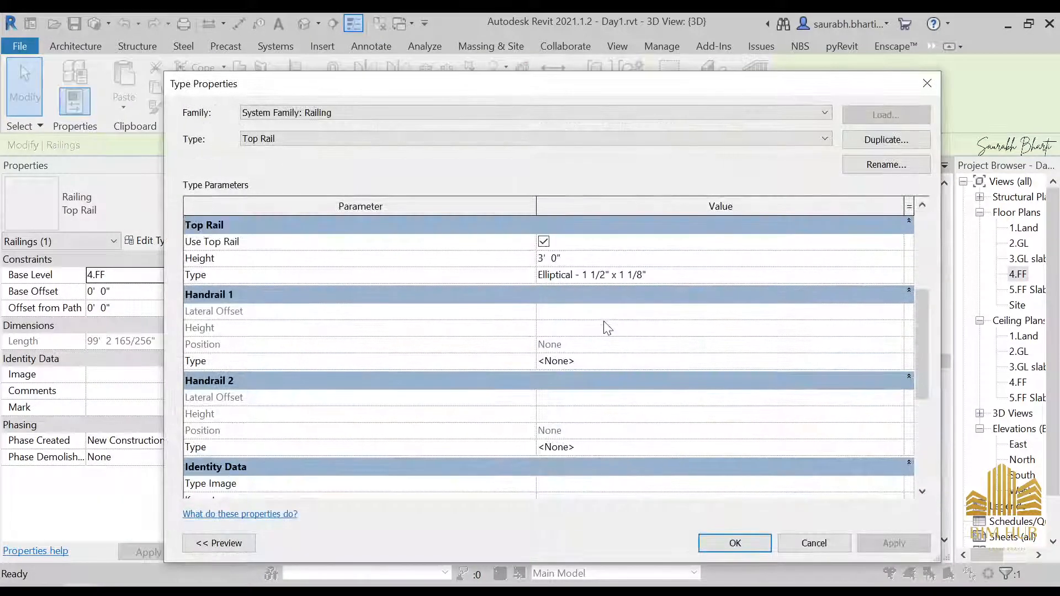
{"action": "left_click", "coordinate": [543, 241]}
{"action": "left_click", "coordinate": [721, 542]}
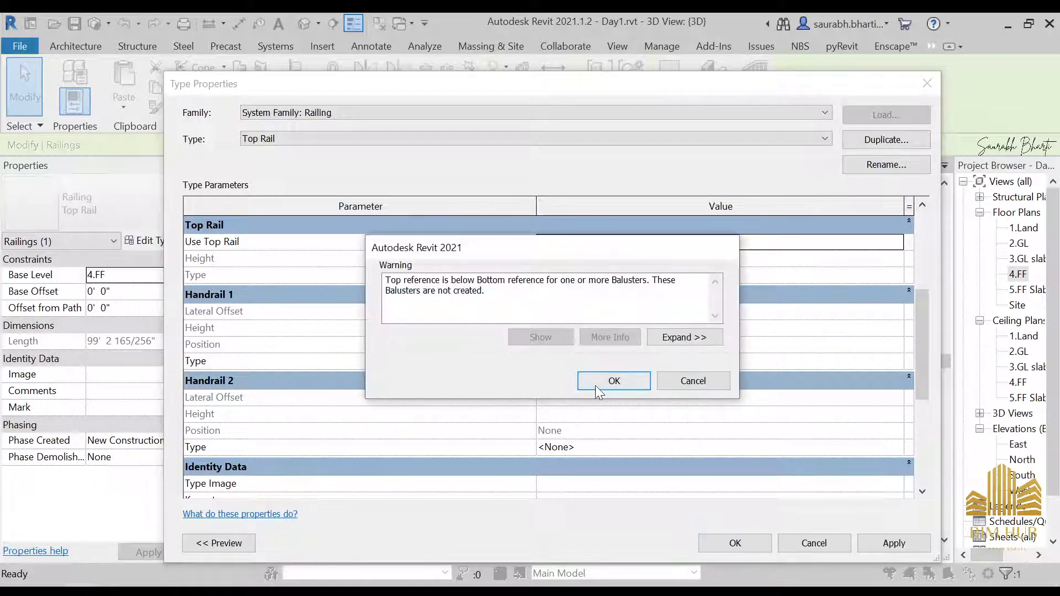
{"action": "left_click", "coordinate": [598, 382]}
{"action": "key", "text": "Escape"}
Step: Inspect the balcony railing in the 3D view and review its type parameters
{"action": "middle_click_drag", "start_coordinate": [636, 331], "coordinate": [481, 436], "text": "shift"}
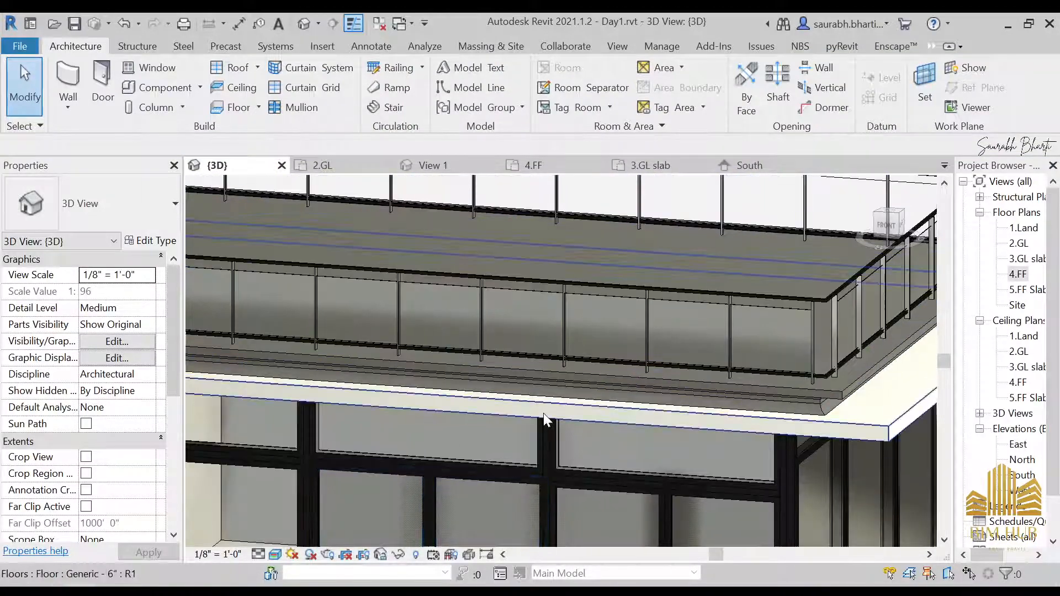
{"action": "scroll", "coordinate": [489, 300], "scroll_direction": "up", "scroll_amount": 5}
{"action": "middle_click_drag", "start_coordinate": [479, 358], "coordinate": [566, 350], "text": "shift"}
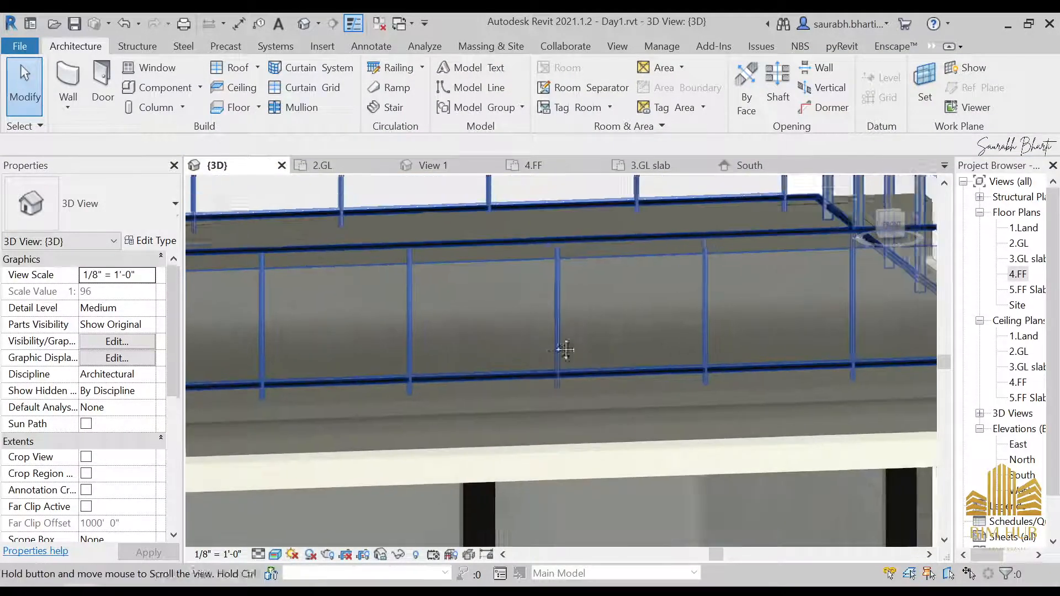
{"action": "left_click", "coordinate": [488, 298]}
{"action": "key", "text": "Escape"}
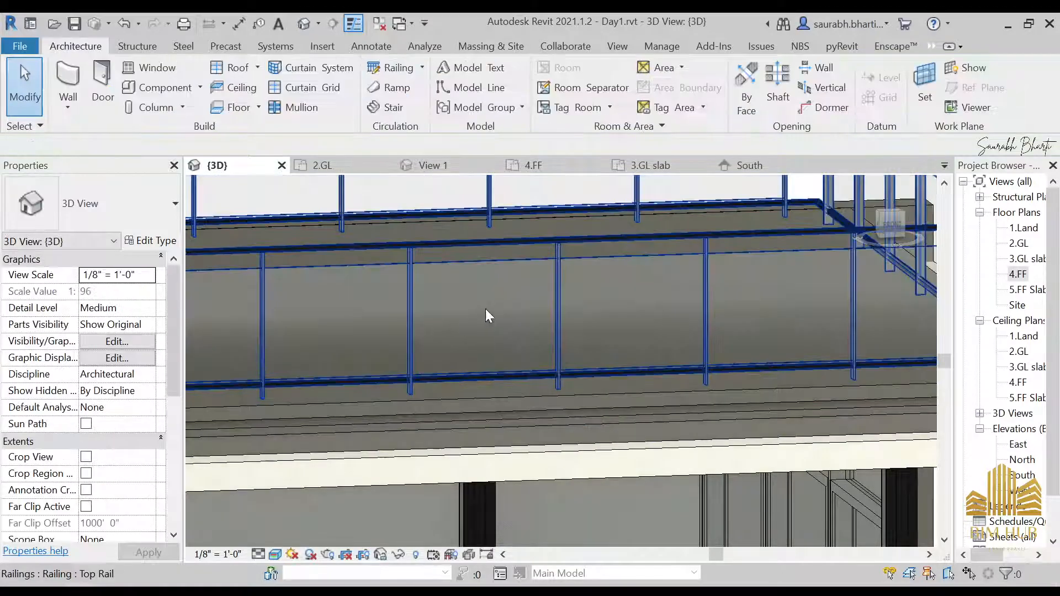
{"action": "left_click", "coordinate": [478, 312]}
{"action": "key", "text": "Escape"}
{"action": "left_click", "coordinate": [469, 288]}
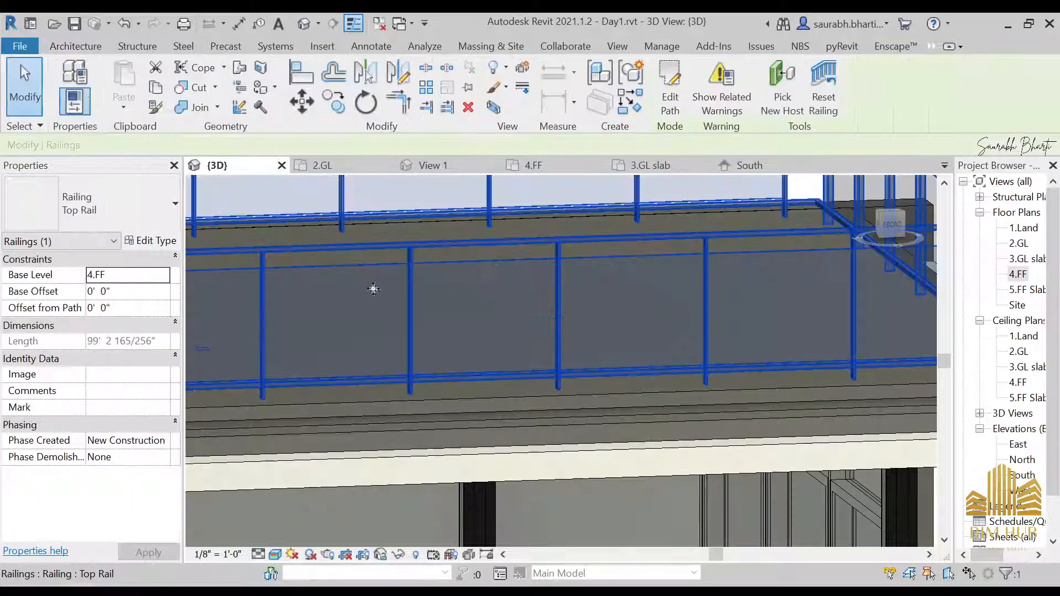
{"action": "left_click", "coordinate": [147, 241]}
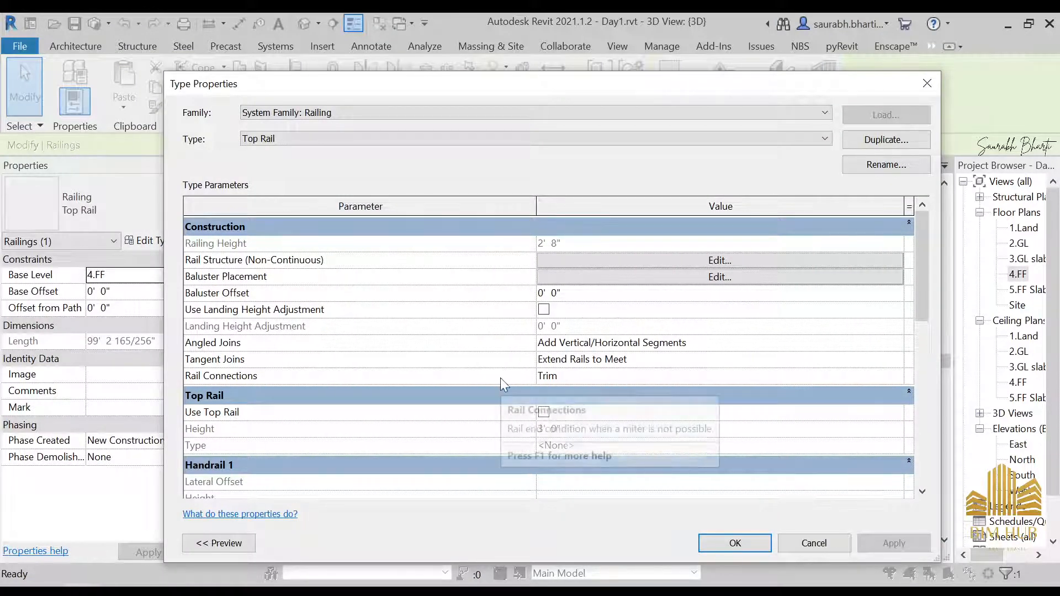
{"action": "scroll", "coordinate": [500, 378], "scroll_direction": "down", "scroll_amount": 5}
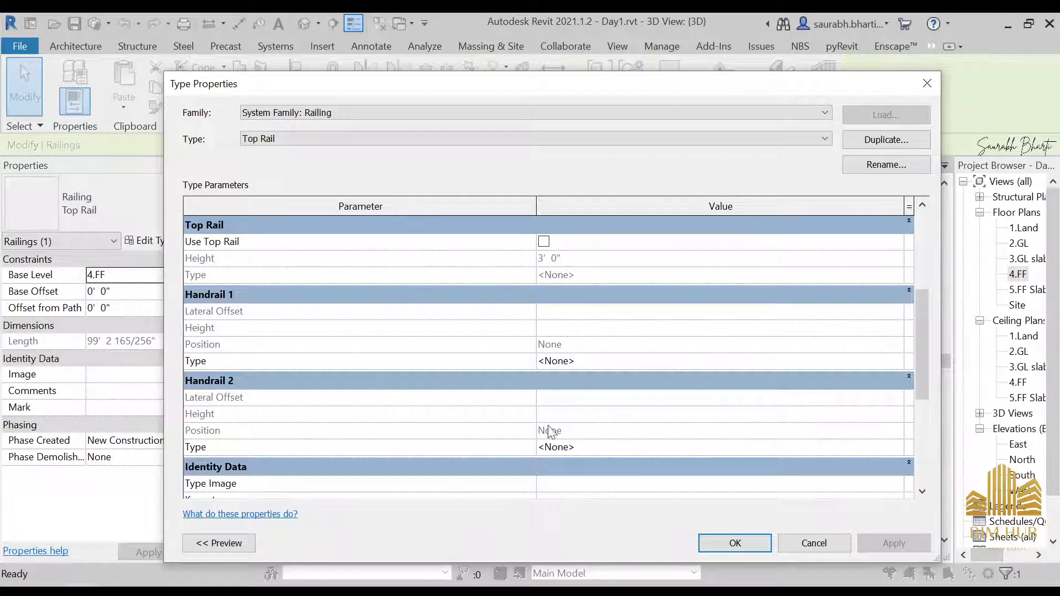
{"action": "scroll", "coordinate": [546, 429], "scroll_direction": "down", "scroll_amount": 3}
{"action": "scroll", "coordinate": [589, 431], "scroll_direction": "up", "scroll_amount": 6}
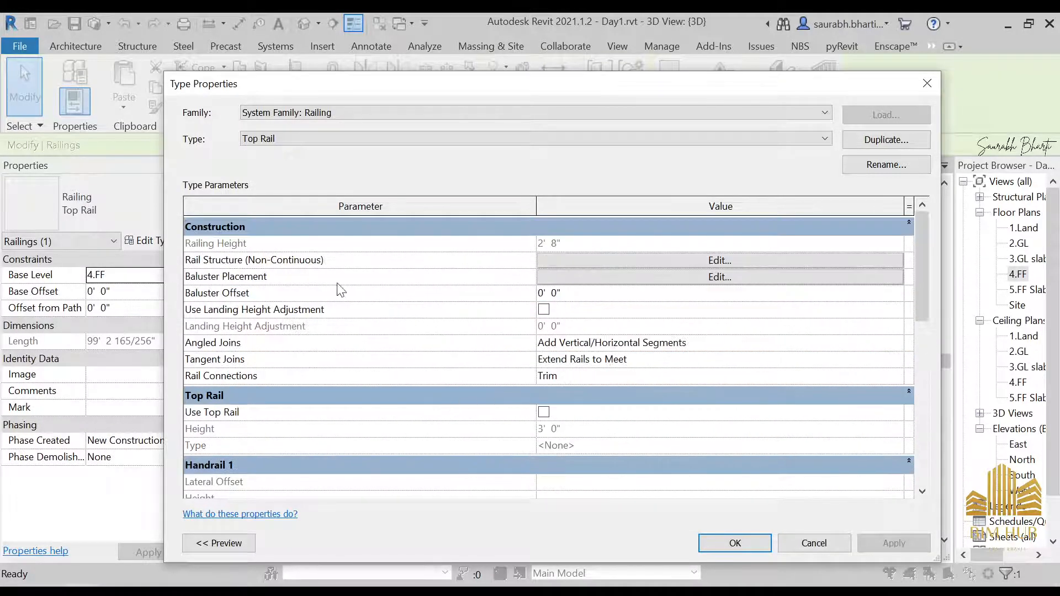
Step: Compare with the reference photo and change Rail 1's profile to Circular Handrail : 1 1/2", then confirm the type
{"action": "left_click", "coordinate": [724, 262]}
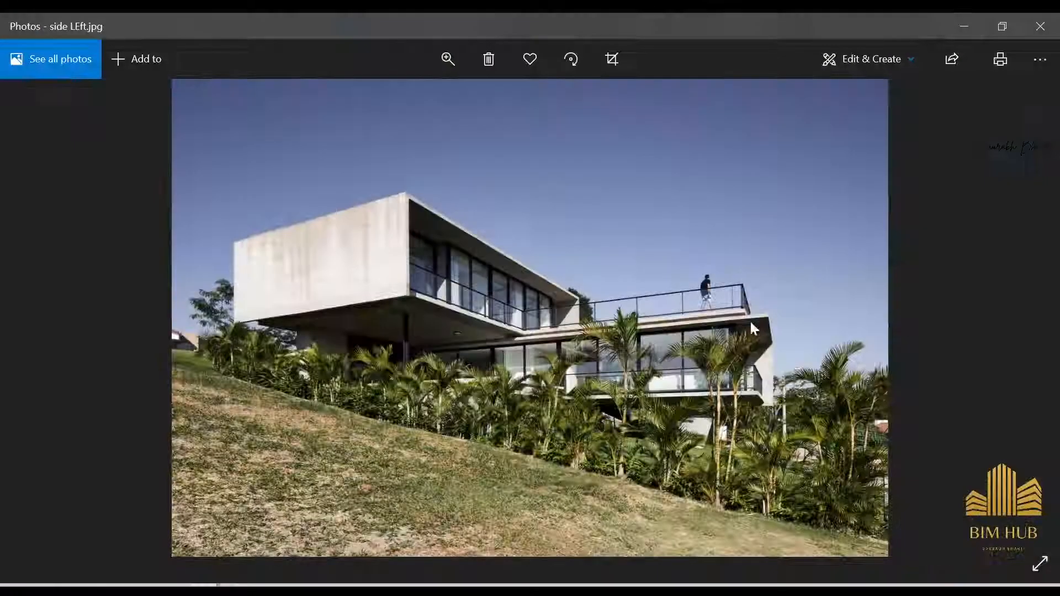
{"action": "scroll", "coordinate": [750, 319], "scroll_direction": "up", "scroll_amount": 3}
{"action": "scroll", "coordinate": [702, 281], "scroll_direction": "up", "scroll_amount": 5}
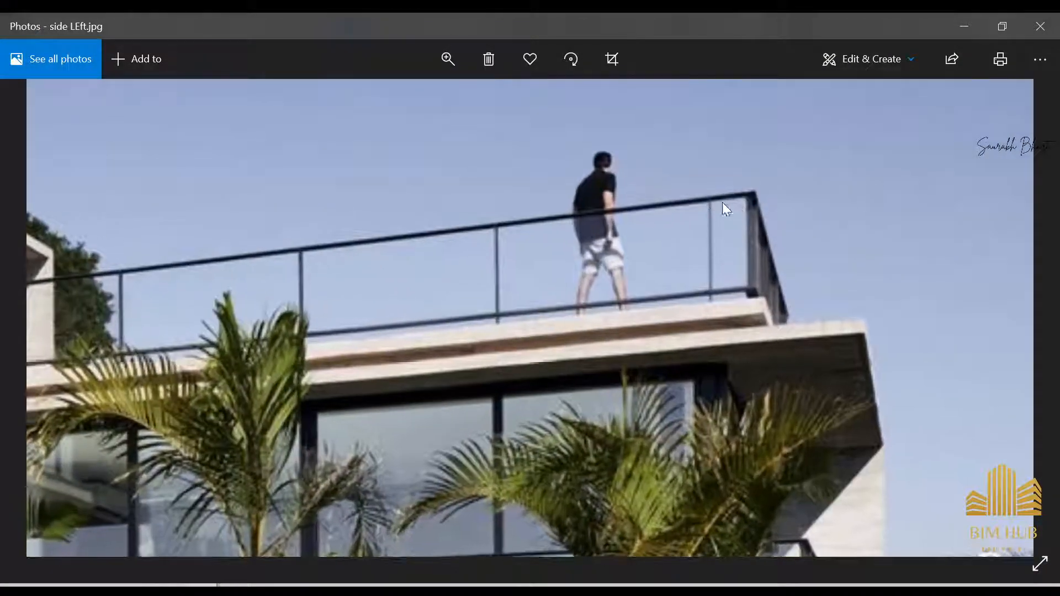
{"action": "scroll", "coordinate": [740, 194], "scroll_direction": "down", "scroll_amount": 5}
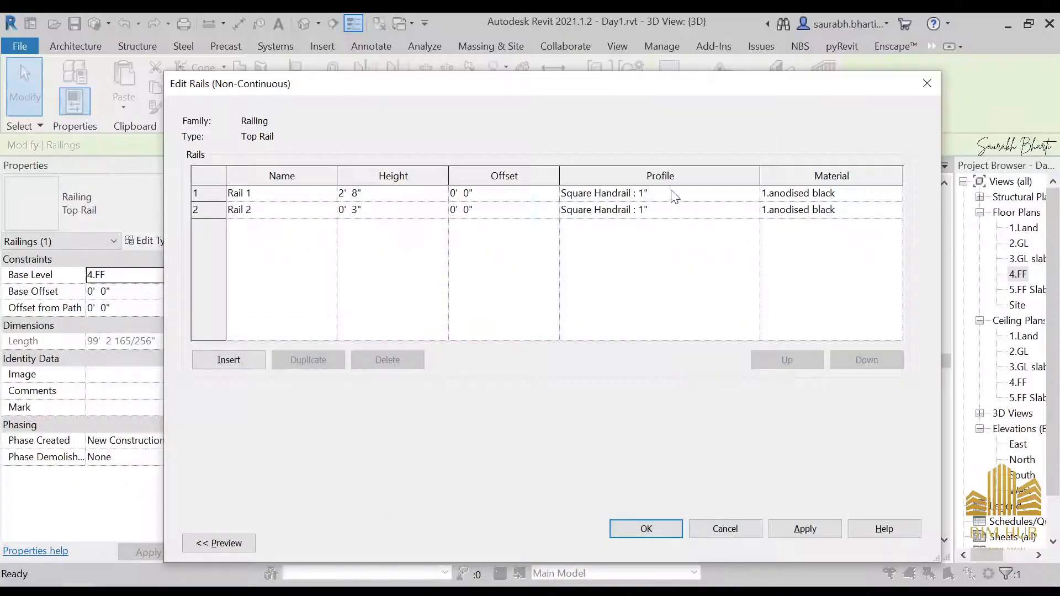
{"action": "left_click", "coordinate": [672, 192]}
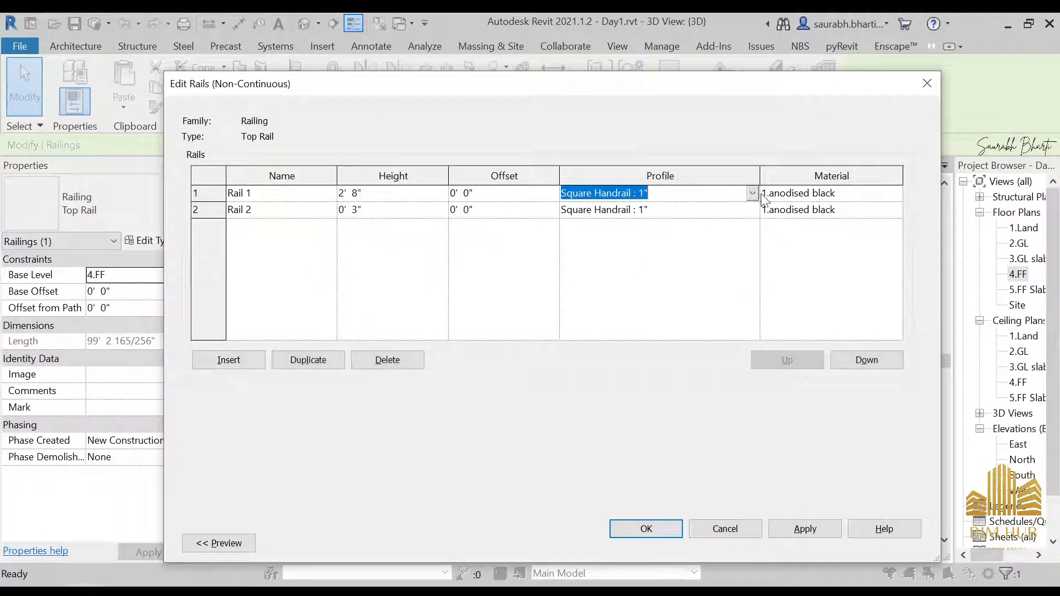
{"action": "left_click", "coordinate": [752, 193]}
{"action": "left_click", "coordinate": [619, 210]}
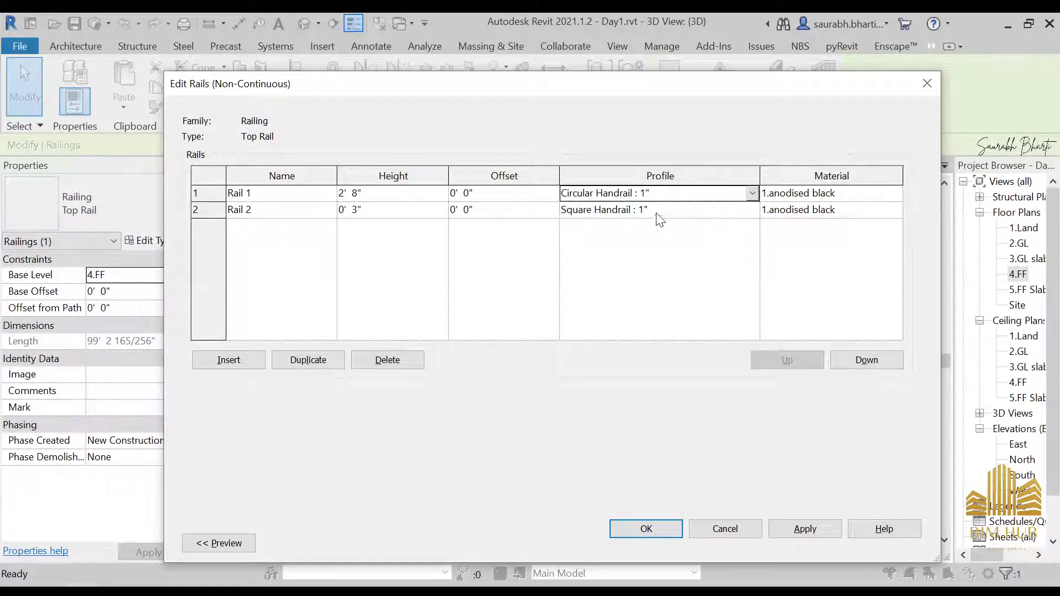
{"action": "left_click", "coordinate": [753, 194]}
{"action": "left_click", "coordinate": [753, 193]}
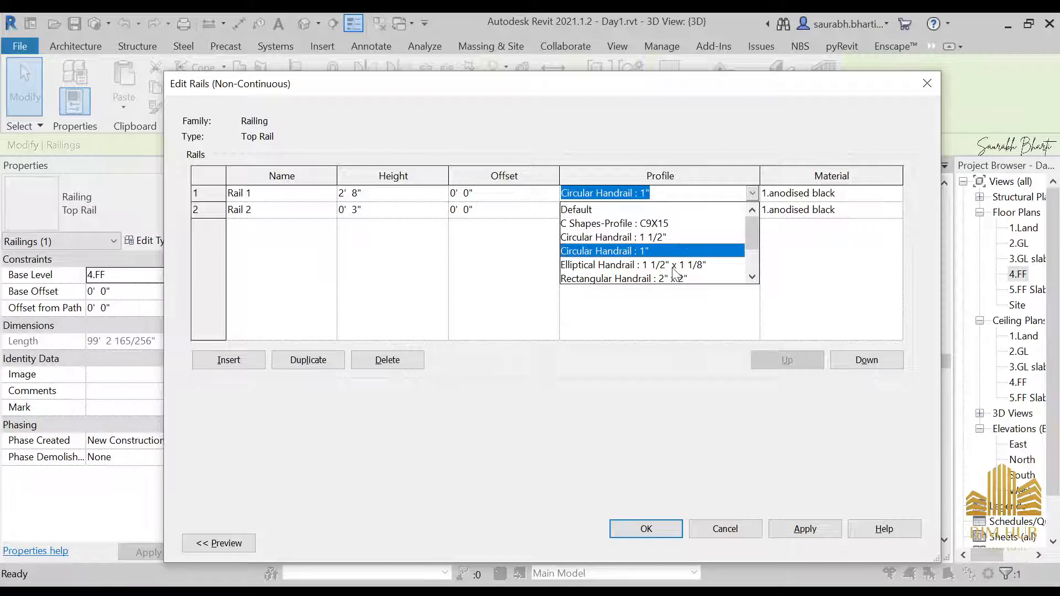
{"action": "scroll", "coordinate": [675, 276], "scroll_direction": "down", "scroll_amount": 1}
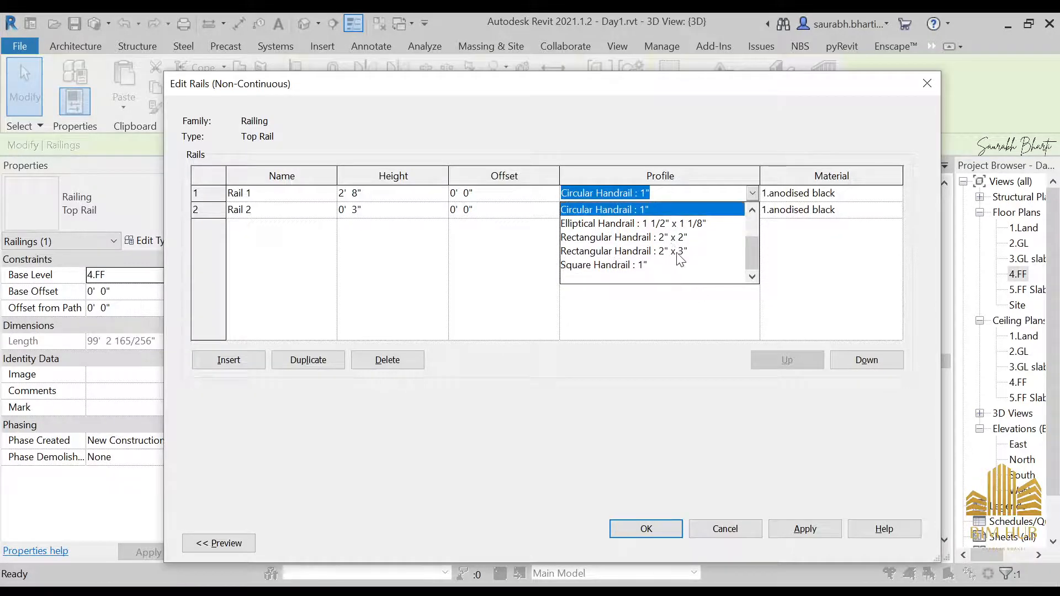
{"action": "scroll", "coordinate": [679, 258], "scroll_direction": "up", "scroll_amount": 1}
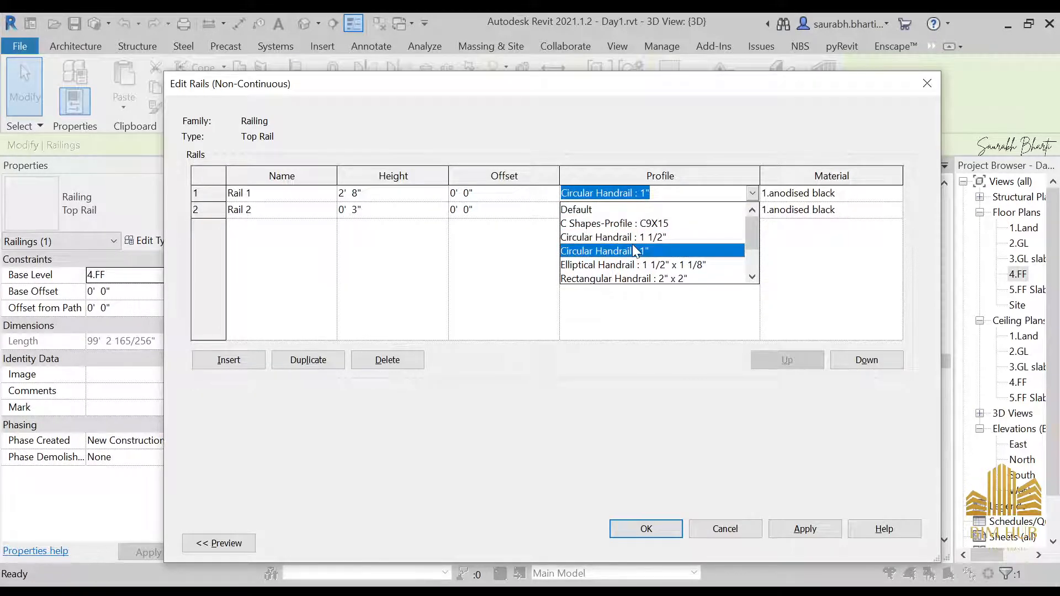
{"action": "left_click", "coordinate": [636, 238]}
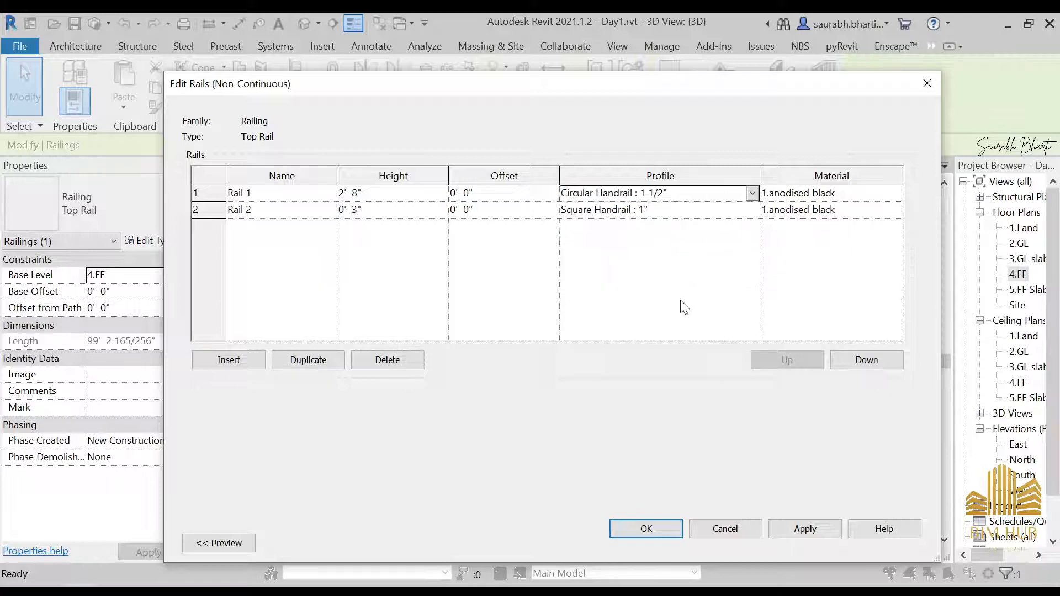
{"action": "left_click", "coordinate": [797, 531]}
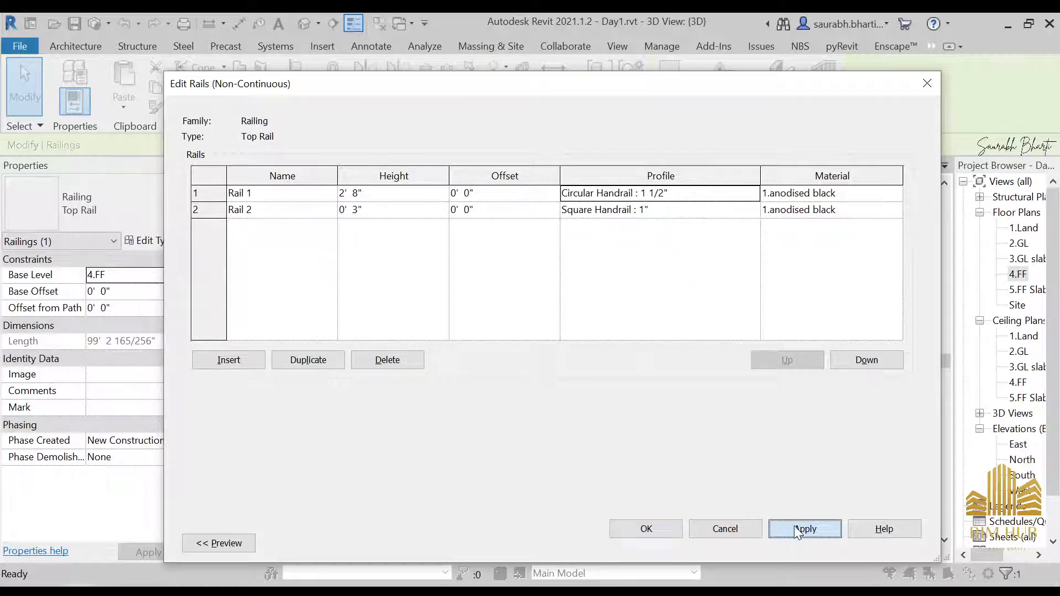
{"action": "left_click", "coordinate": [665, 529]}
{"action": "left_click", "coordinate": [719, 541]}
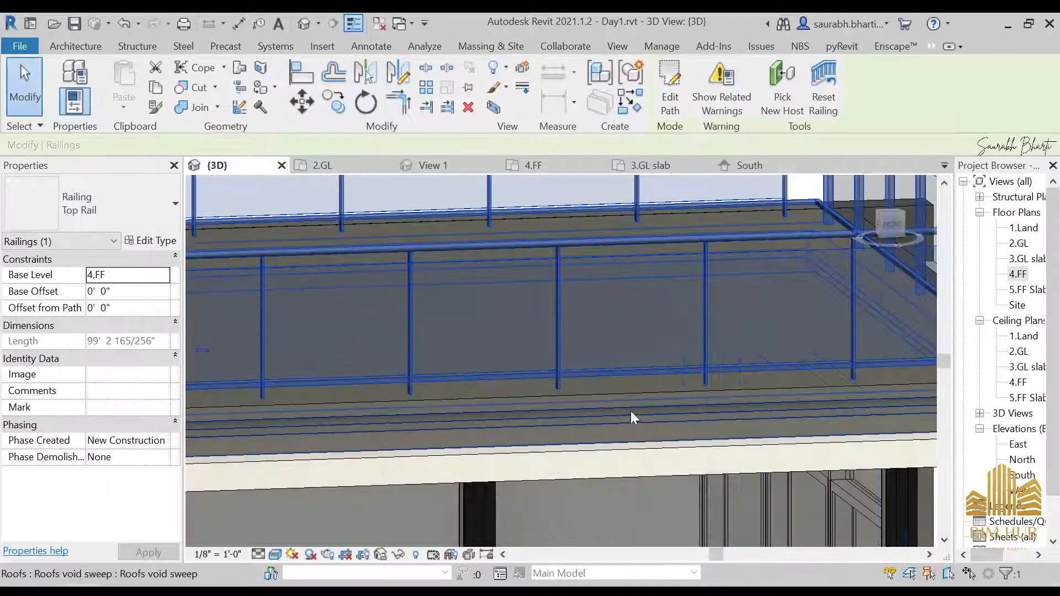
{"action": "key", "text": "Escape"}
Step: Set the glass panel baluster's base offset to 0' 6" in the Top Rail baluster placement
{"action": "scroll", "coordinate": [726, 326], "scroll_direction": "up", "scroll_amount": 6}
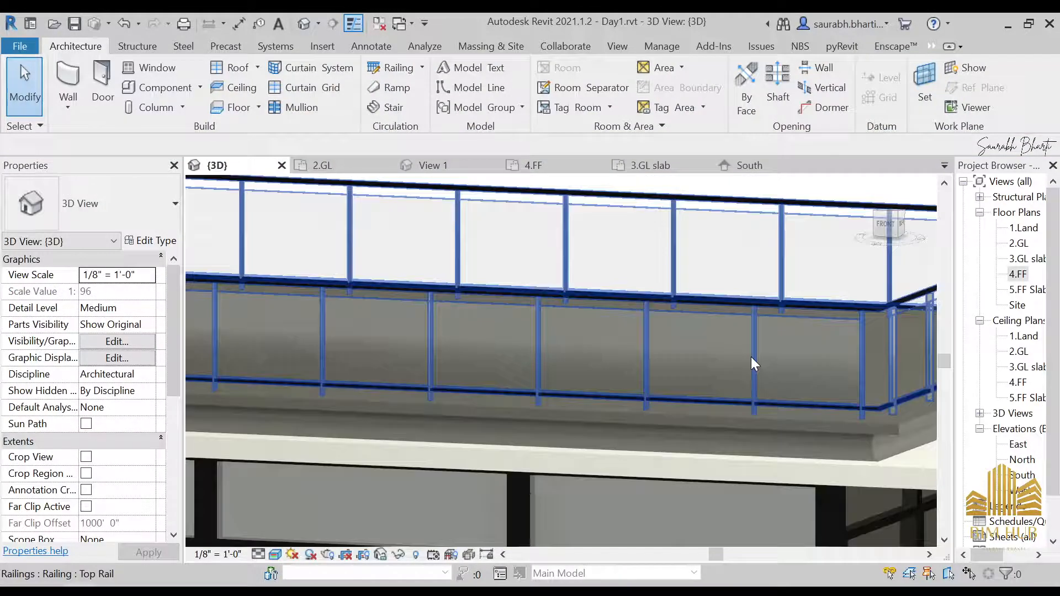
{"action": "scroll", "coordinate": [751, 357], "scroll_direction": "down", "scroll_amount": 2}
{"action": "middle_click_drag", "start_coordinate": [751, 357], "coordinate": [777, 408], "text": "shift"}
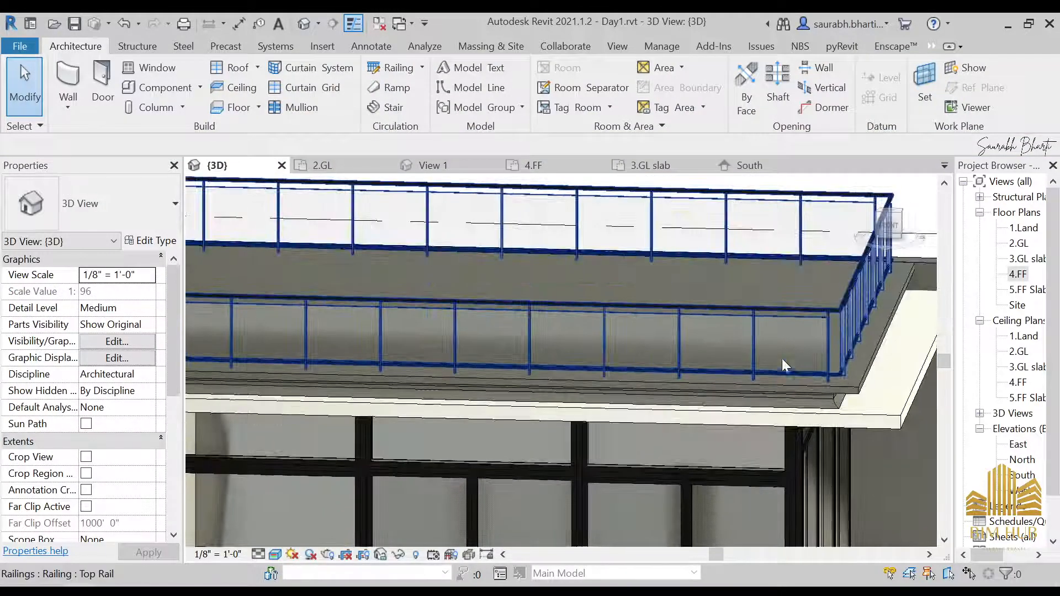
{"action": "left_click", "coordinate": [793, 346]}
{"action": "middle_click_drag", "start_coordinate": [794, 346], "coordinate": [767, 309], "text": "shift"}
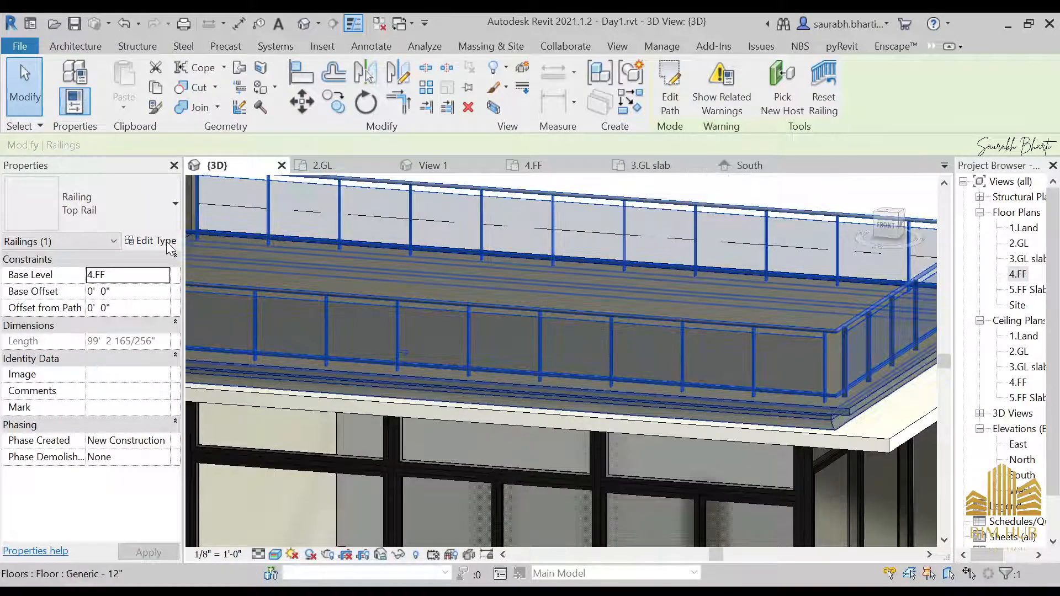
{"action": "left_click", "coordinate": [150, 241]}
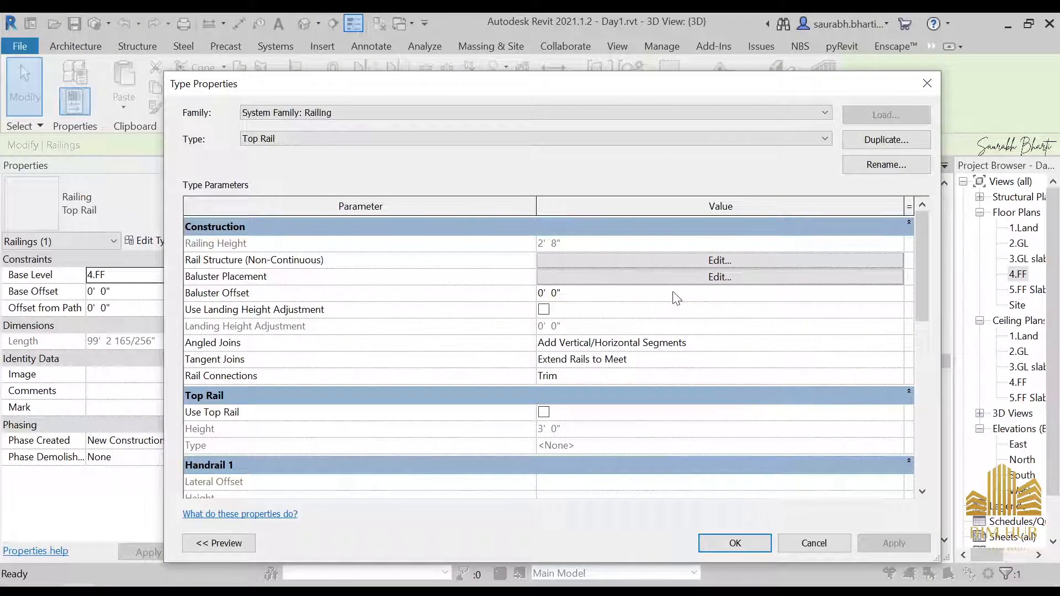
{"action": "left_click", "coordinate": [719, 278]}
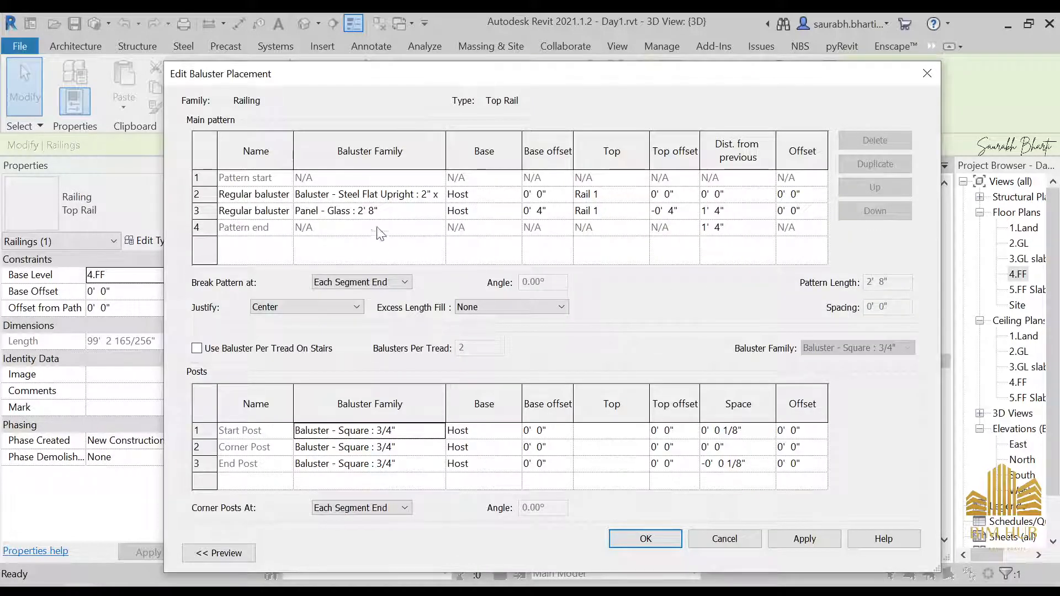
{"action": "left_click", "coordinate": [563, 216]}
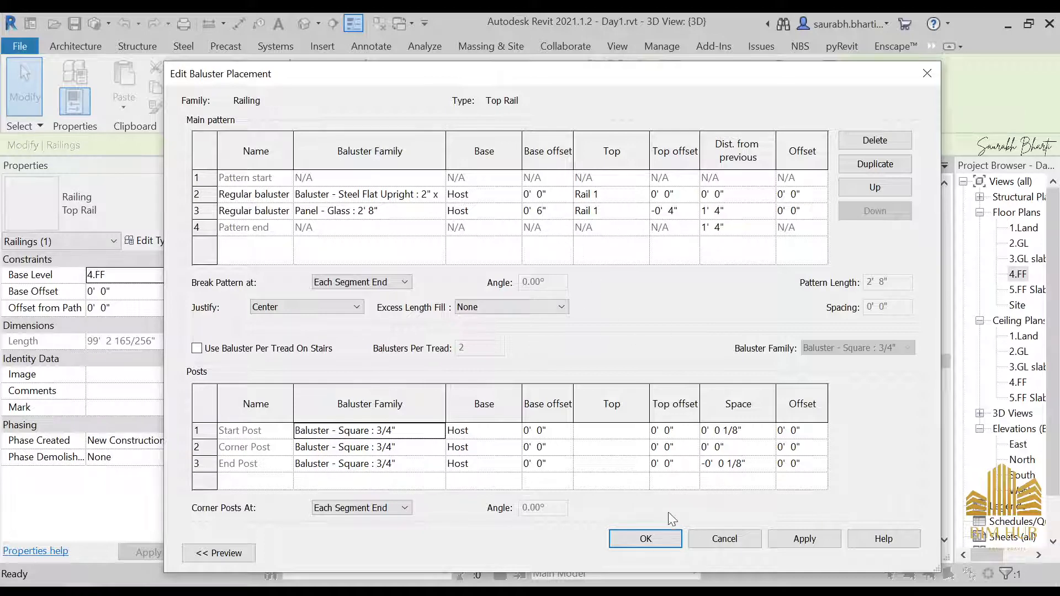
{"action": "left_click", "coordinate": [818, 542]}
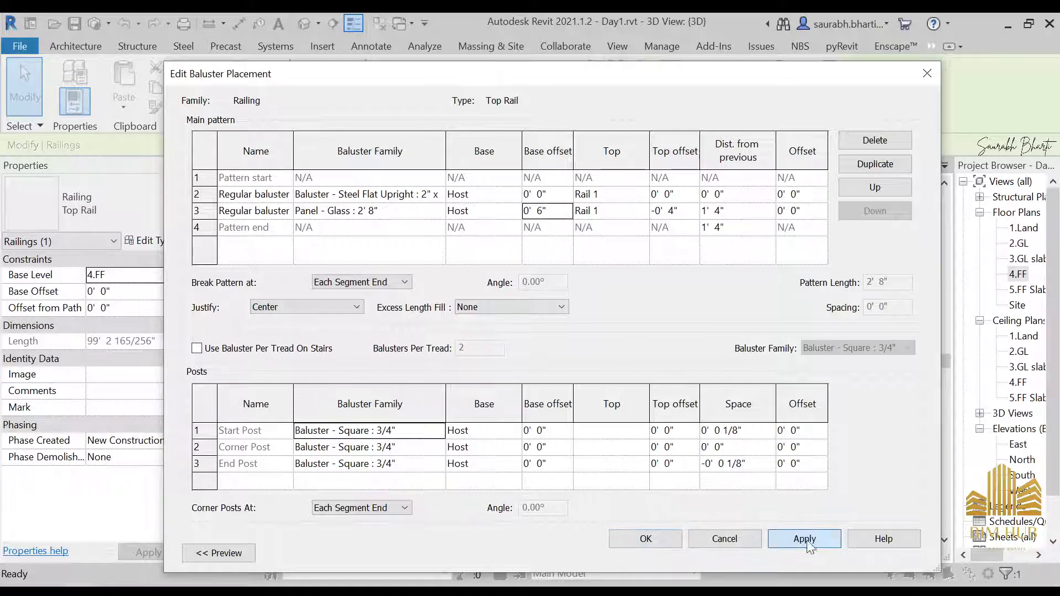
{"action": "left_click", "coordinate": [653, 548]}
{"action": "left_click", "coordinate": [717, 546]}
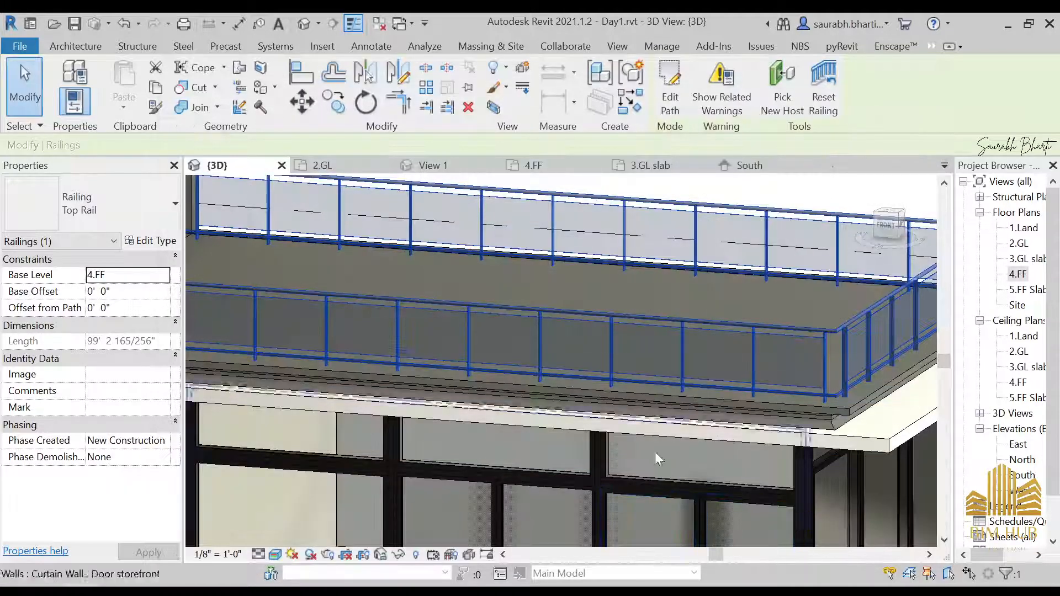
{"action": "key", "text": "Escape"}
Step: Compare the orbited balcony railing against the side-left reference photo of the house
{"action": "middle_click_drag", "start_coordinate": [615, 389], "coordinate": [685, 361], "text": "shift"}
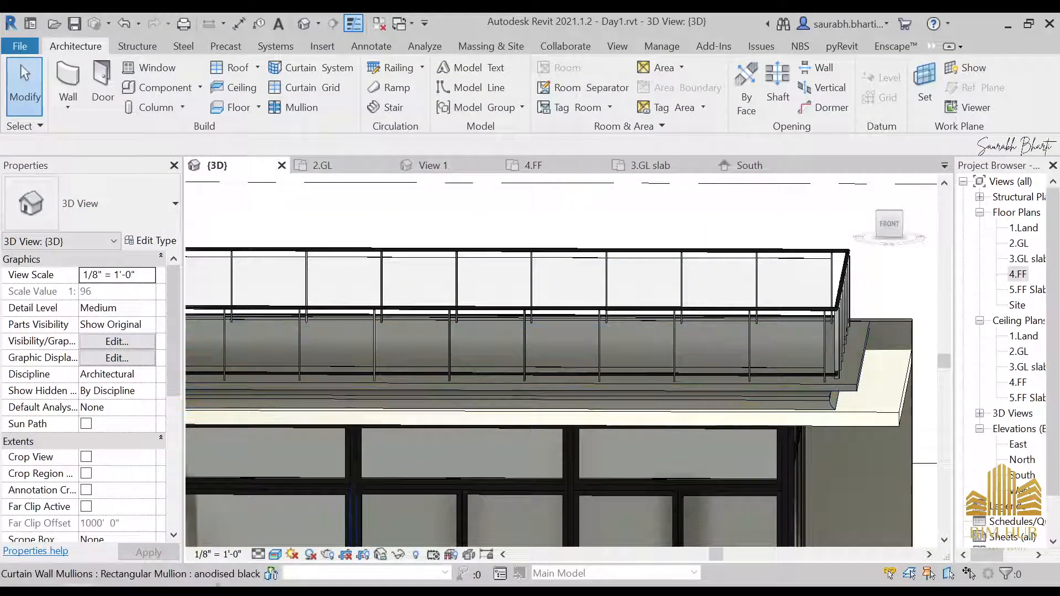
{"action": "left_click", "coordinate": [828, 499]}
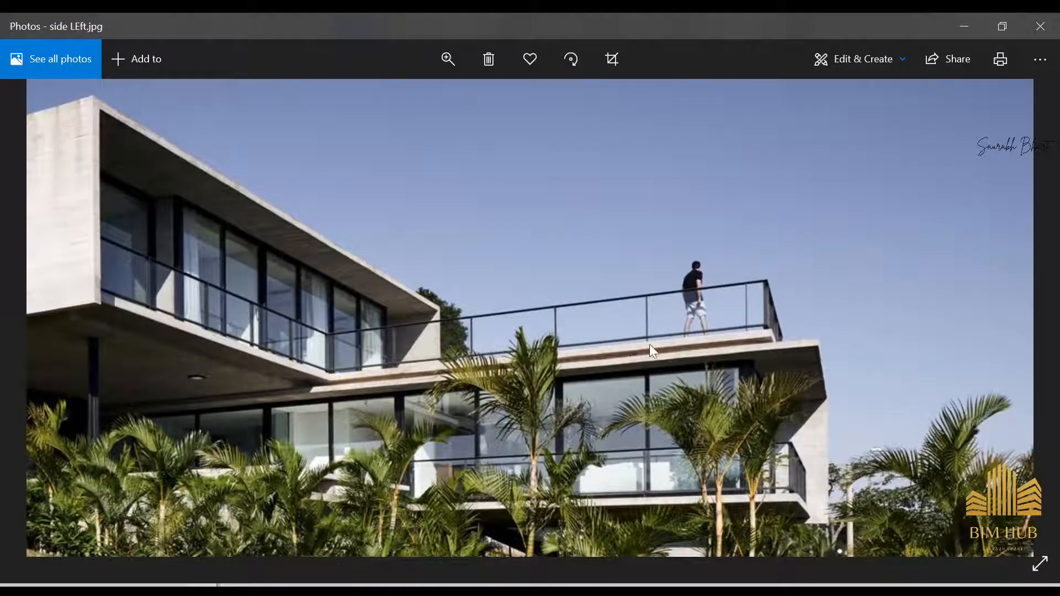
{"action": "left_click", "coordinate": [970, 18]}
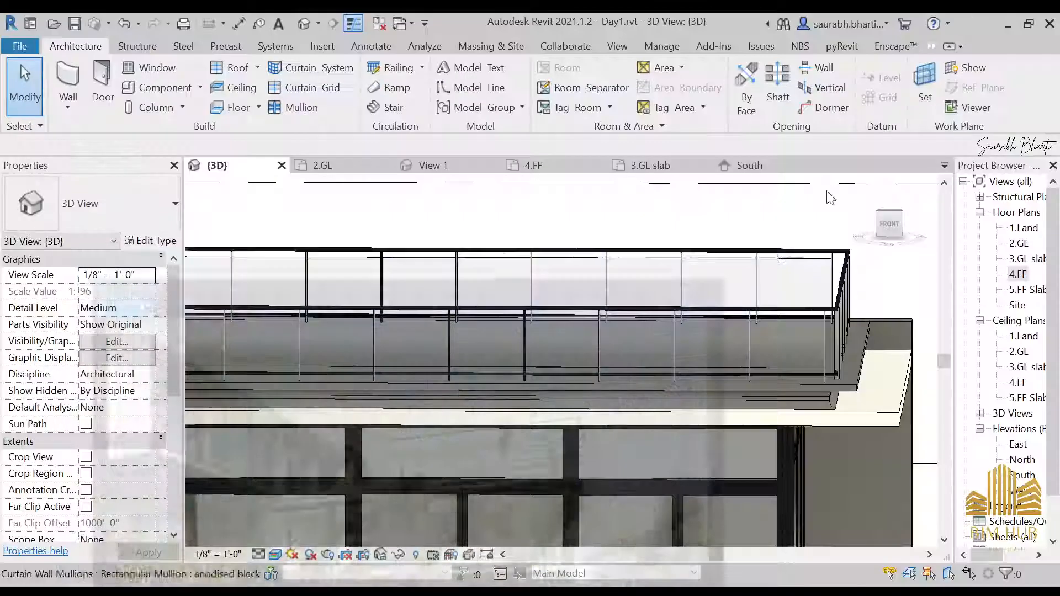
Step: Open the Top Rail railing type properties and review its baluster placement and rail structure settings
{"action": "left_click", "coordinate": [630, 347]}
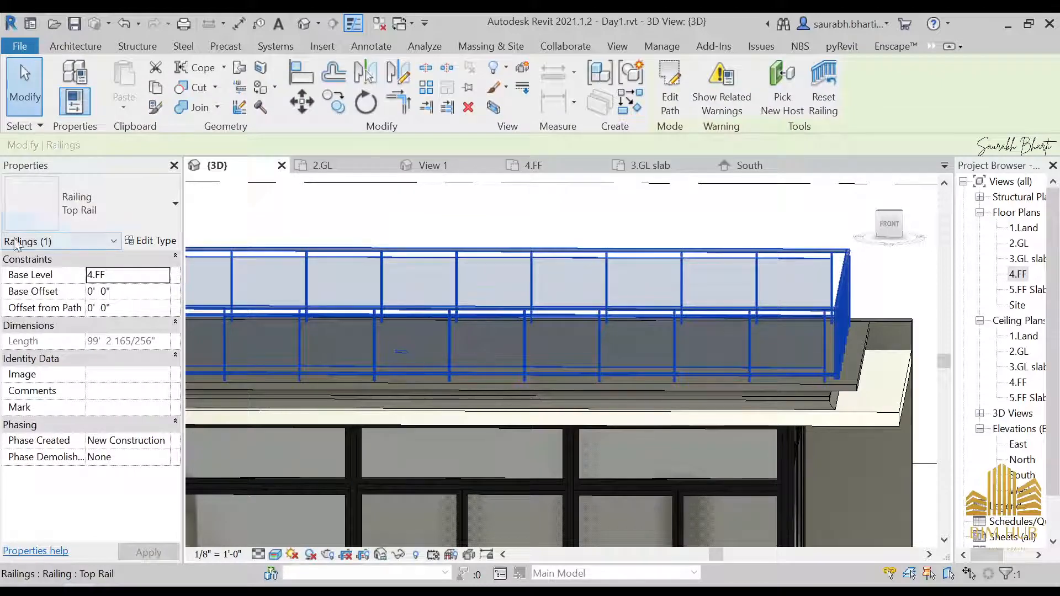
{"action": "left_click", "coordinate": [142, 242]}
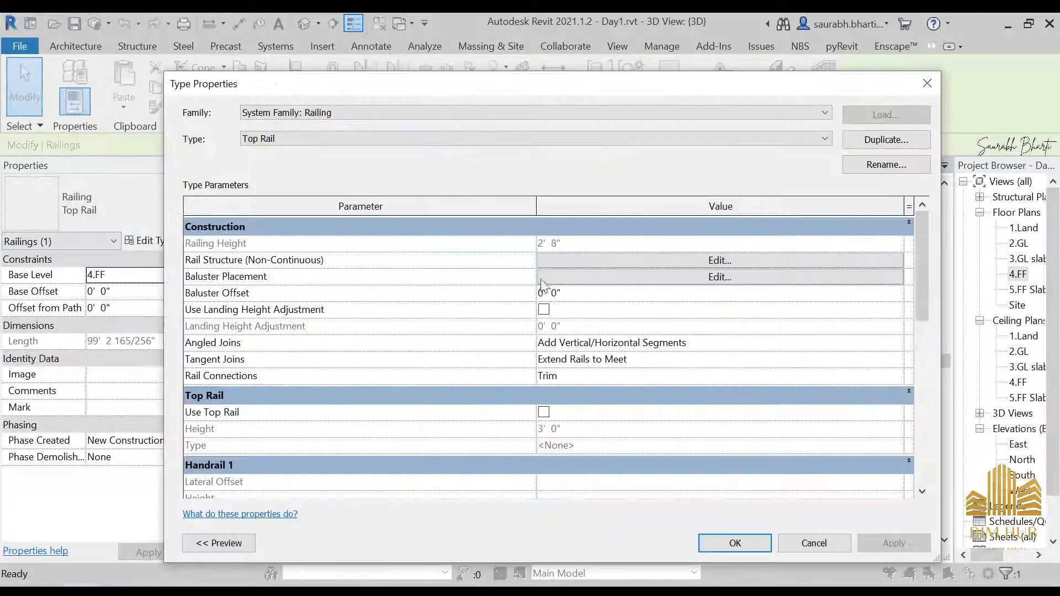
{"action": "scroll", "coordinate": [687, 356], "scroll_direction": "down", "scroll_amount": 5}
{"action": "scroll", "coordinate": [688, 356], "scroll_direction": "up", "scroll_amount": 5}
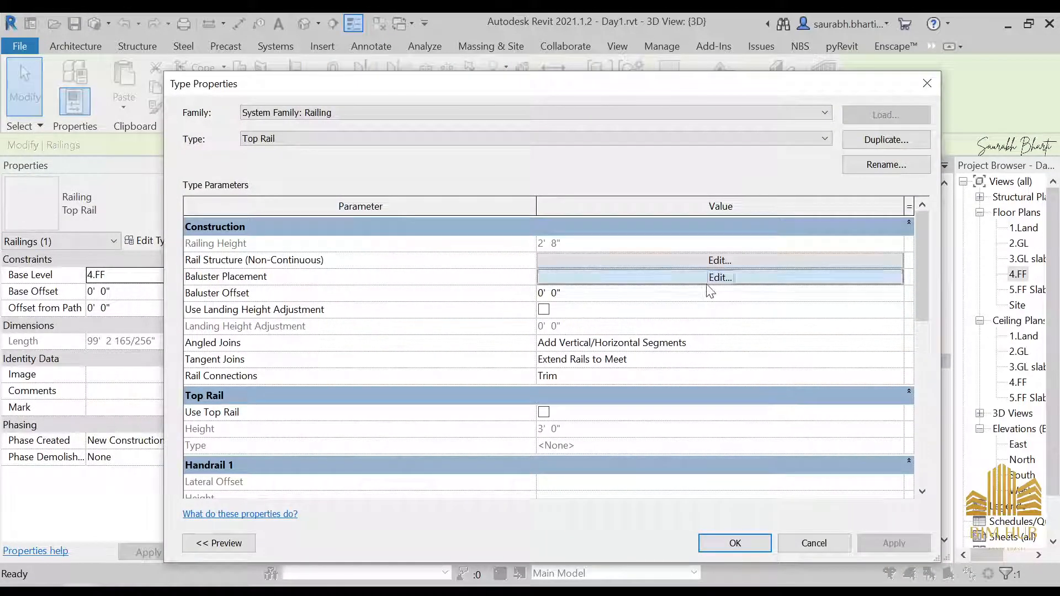
{"action": "left_click", "coordinate": [709, 280]}
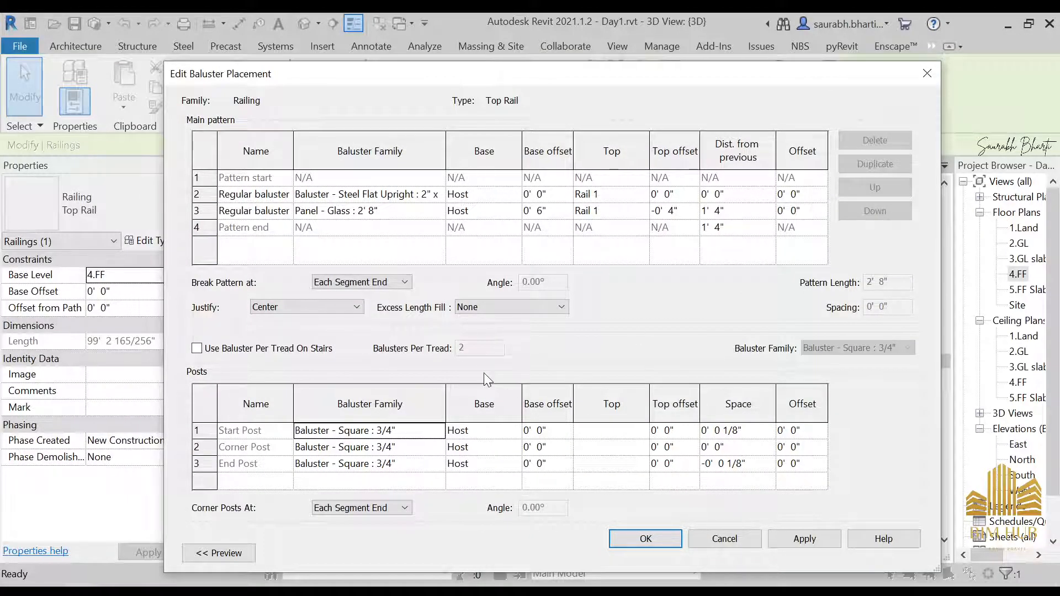
{"action": "key", "text": "Escape"}
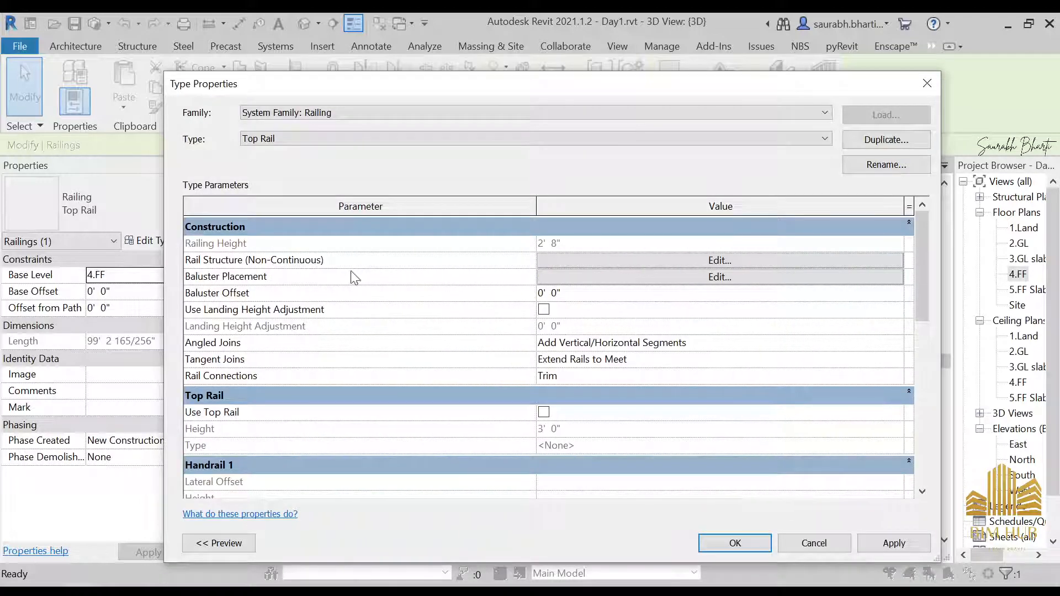
{"action": "left_click", "coordinate": [671, 260]}
{"action": "key", "text": "Escape"}
{"action": "scroll", "coordinate": [659, 418], "scroll_direction": "down", "scroll_amount": 5}
{"action": "scroll", "coordinate": [545, 370], "scroll_direction": "up", "scroll_amount": 5}
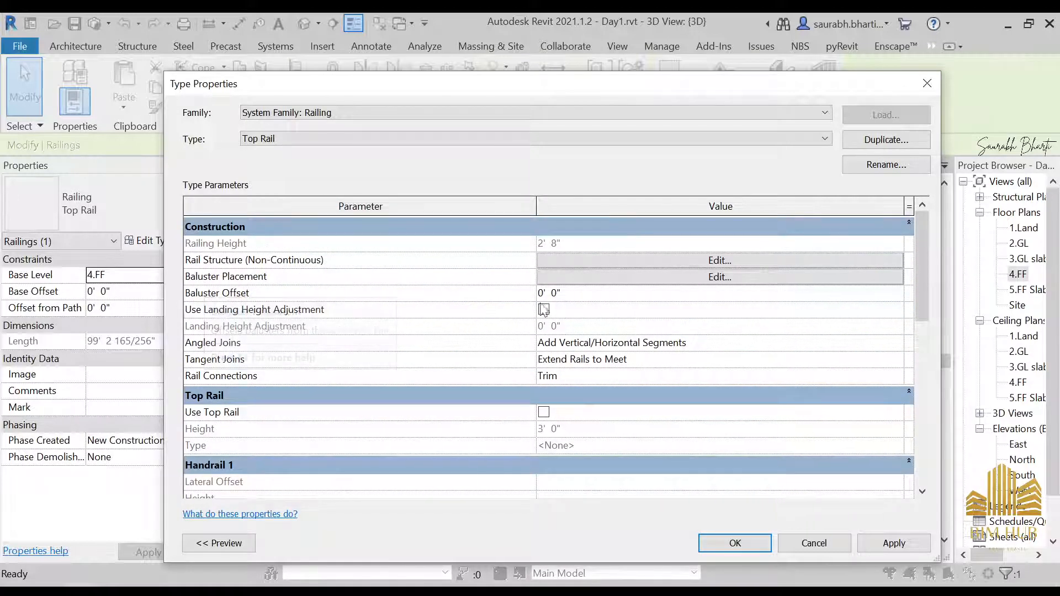
{"action": "left_click", "coordinate": [730, 277]}
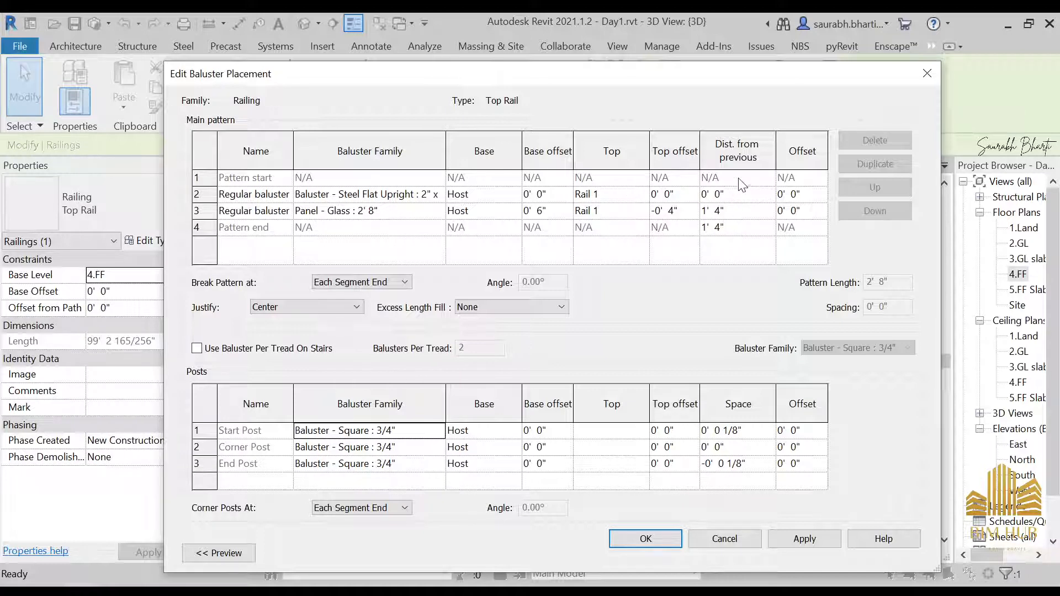
{"action": "left_click", "coordinate": [759, 211]}
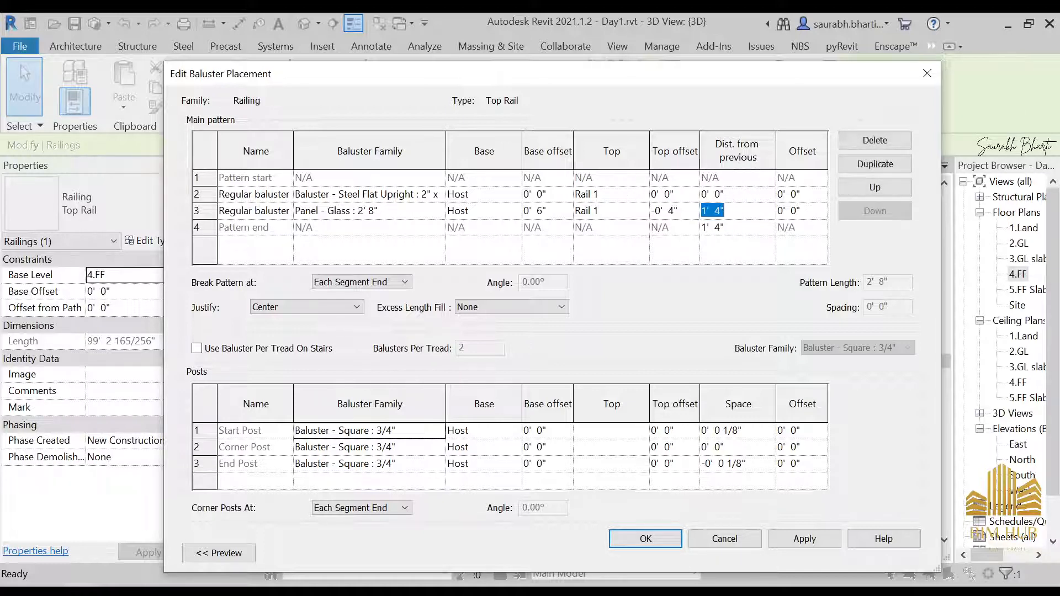
{"action": "type", "text": "3"}
{"action": "left_click", "coordinate": [757, 228]}
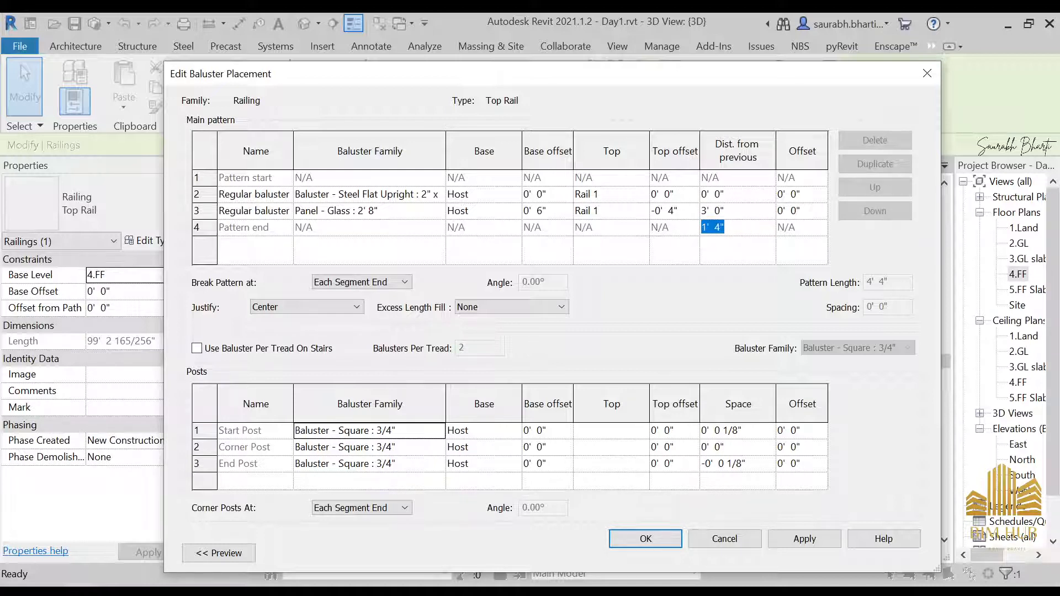
{"action": "type", "text": "3"}
{"action": "left_click", "coordinate": [729, 543]}
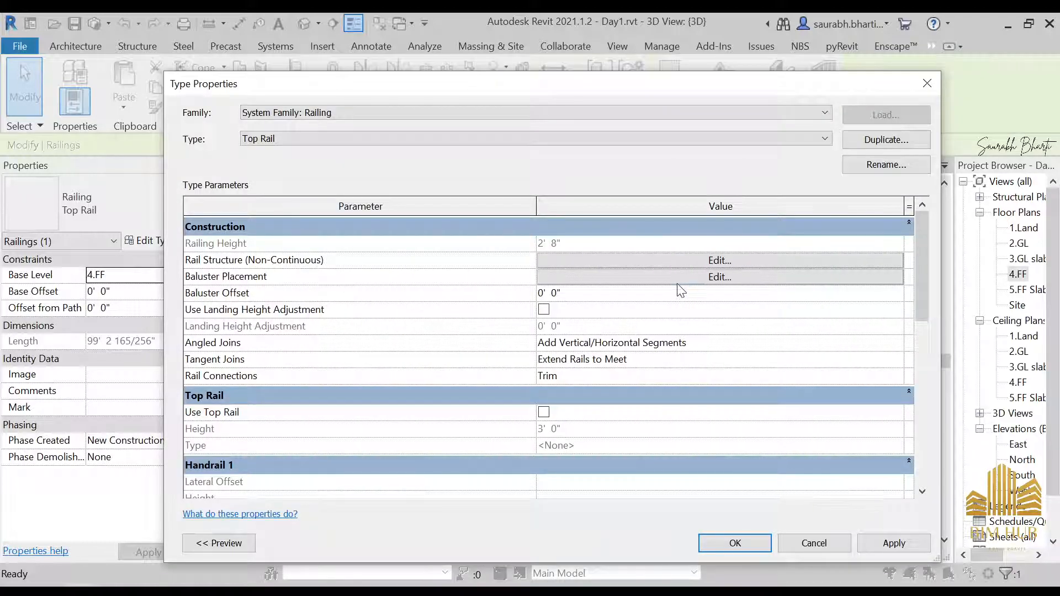
Step: Set the glass panel's and pattern end's distance from previous to 3' in the Top Rail baluster placement and confirm
{"action": "left_click", "coordinate": [671, 276]}
{"action": "left_click", "coordinate": [715, 211]}
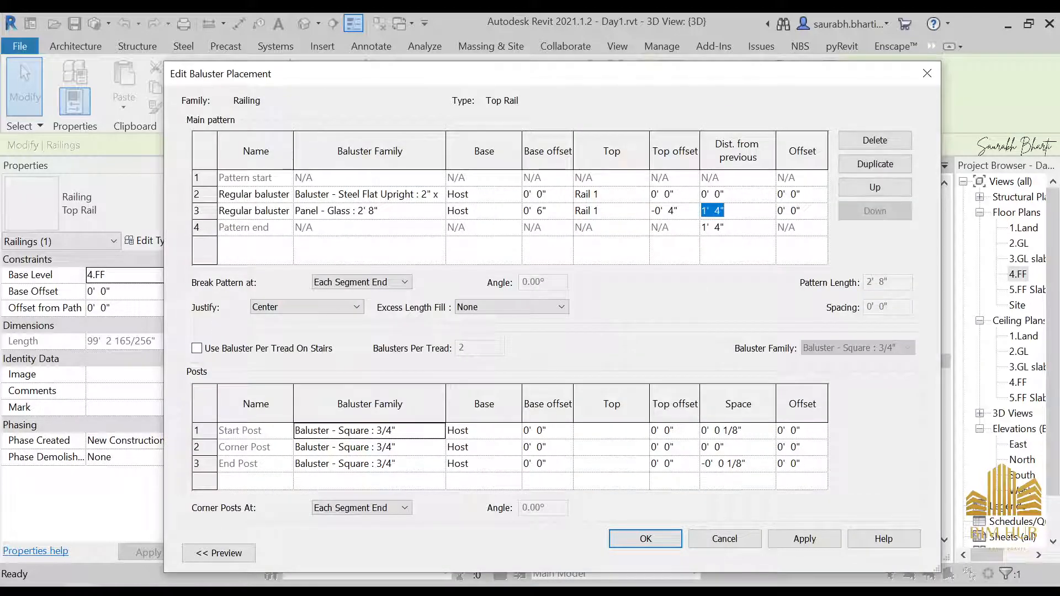
{"action": "type", "text": "3"}
{"action": "left_click", "coordinate": [758, 229]}
{"action": "type", "text": "3"}
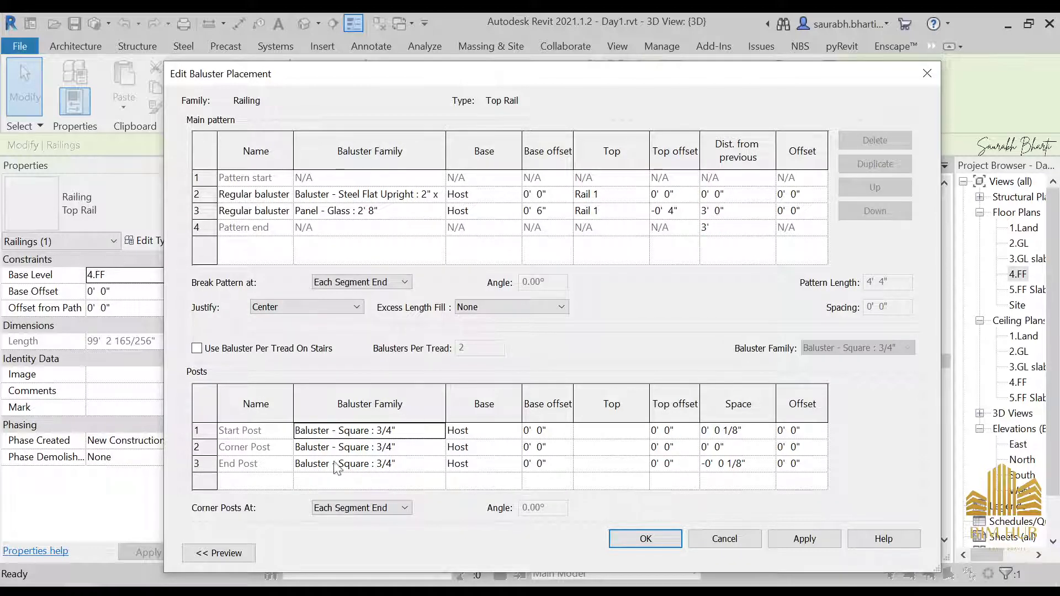
{"action": "left_click", "coordinate": [805, 539]}
{"action": "left_click", "coordinate": [645, 539]}
{"action": "left_click", "coordinate": [714, 540]}
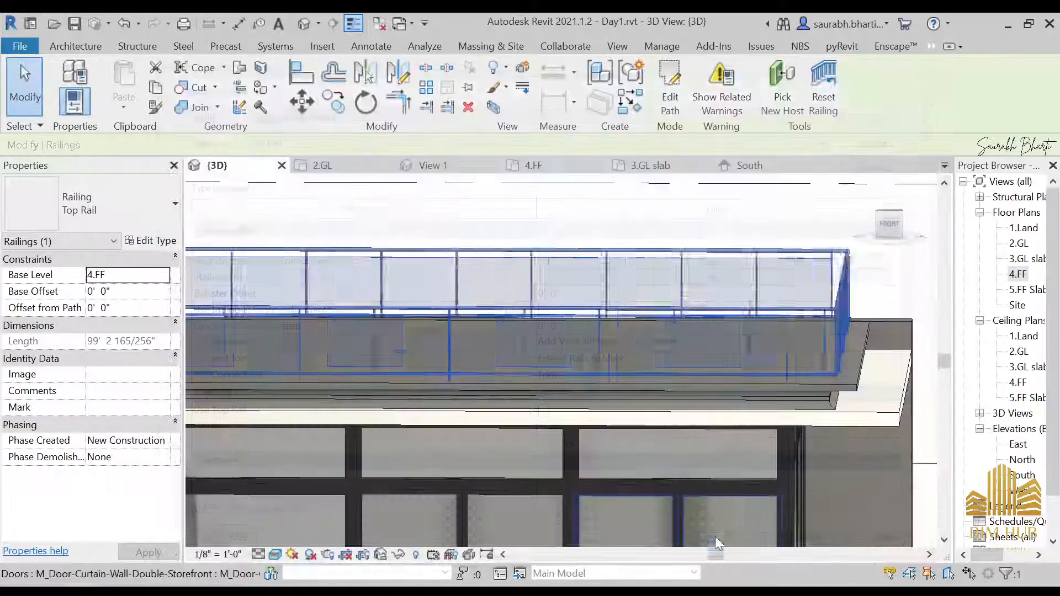
Step: Inspect the updated balcony railing and glass panels from several angles in the 3D view
{"action": "middle_click_drag", "start_coordinate": [718, 441], "coordinate": [654, 387], "text": "shift"}
{"action": "middle_click_drag", "start_coordinate": [654, 387], "coordinate": [720, 403]}
{"action": "key", "text": "Escape"}
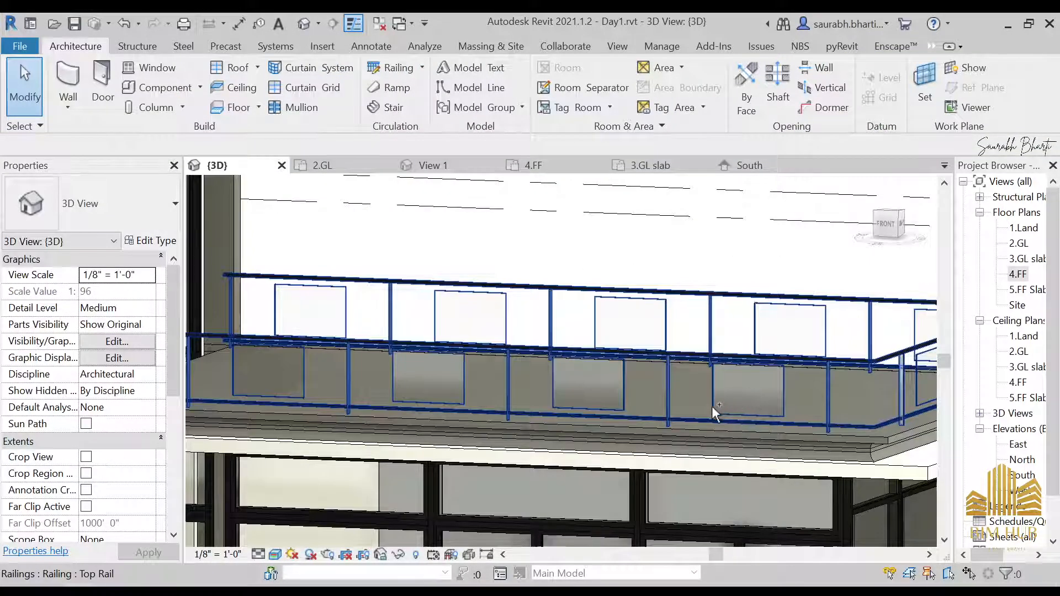
{"action": "left_click", "coordinate": [726, 396]}
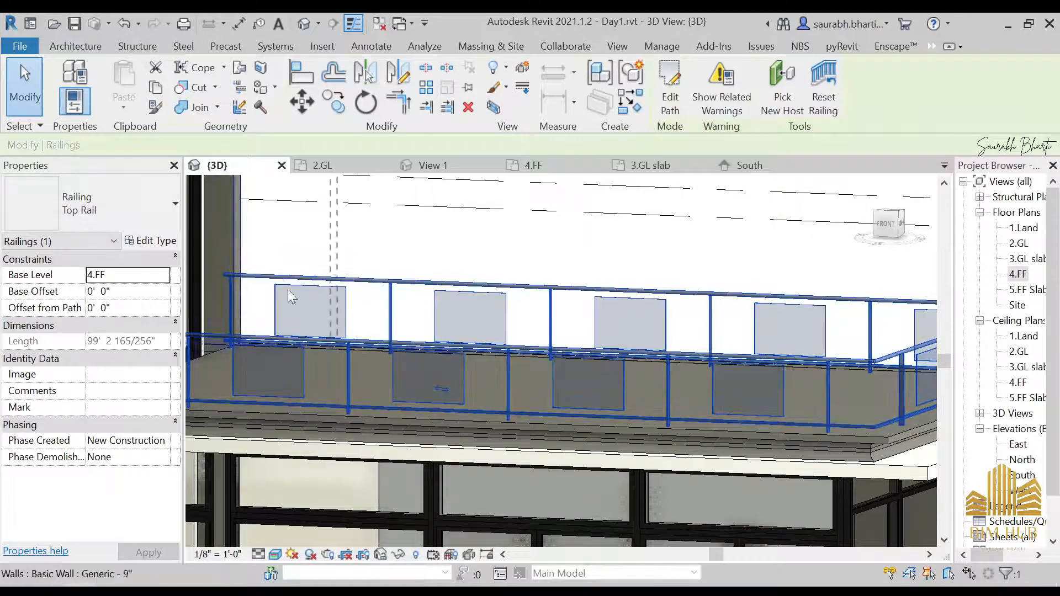
{"action": "left_click", "coordinate": [488, 371]}
{"action": "left_click", "coordinate": [160, 241]}
{"action": "key", "text": "Escape"}
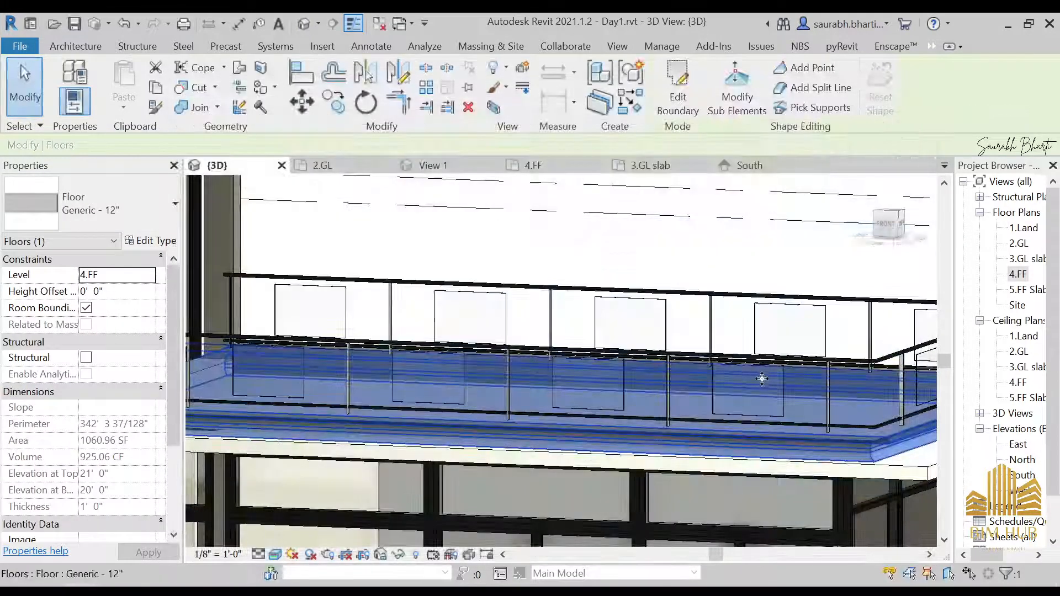
{"action": "scroll", "coordinate": [674, 403], "scroll_direction": "up", "scroll_amount": 3}
{"action": "key", "text": "Escape"}
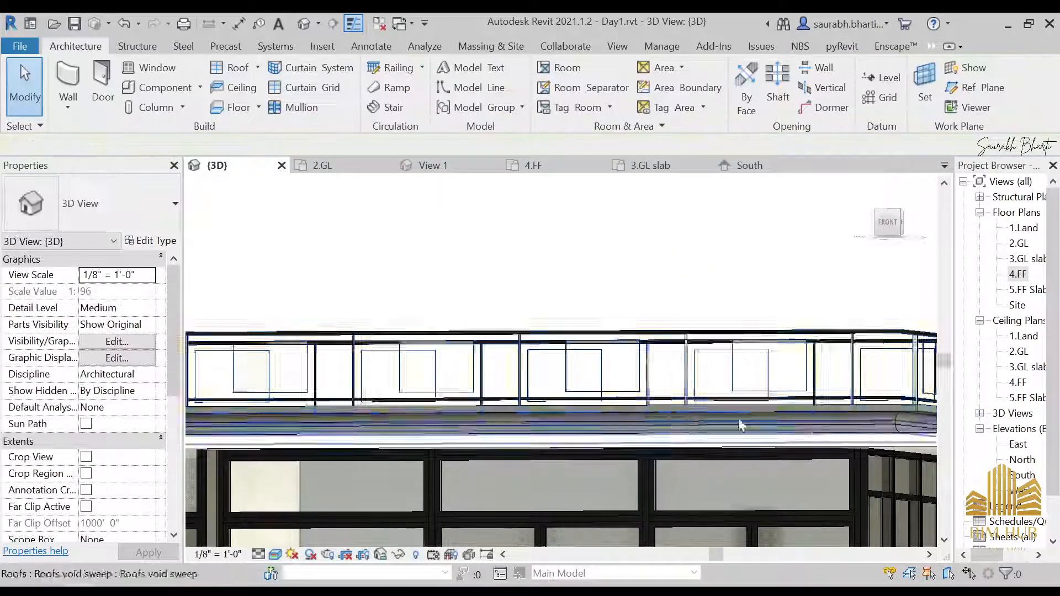
Step: Reopen the Top Rail baluster placement and start editing the glass panel's distance from previous
{"action": "left_click", "coordinate": [677, 343]}
{"action": "left_click", "coordinate": [160, 241]}
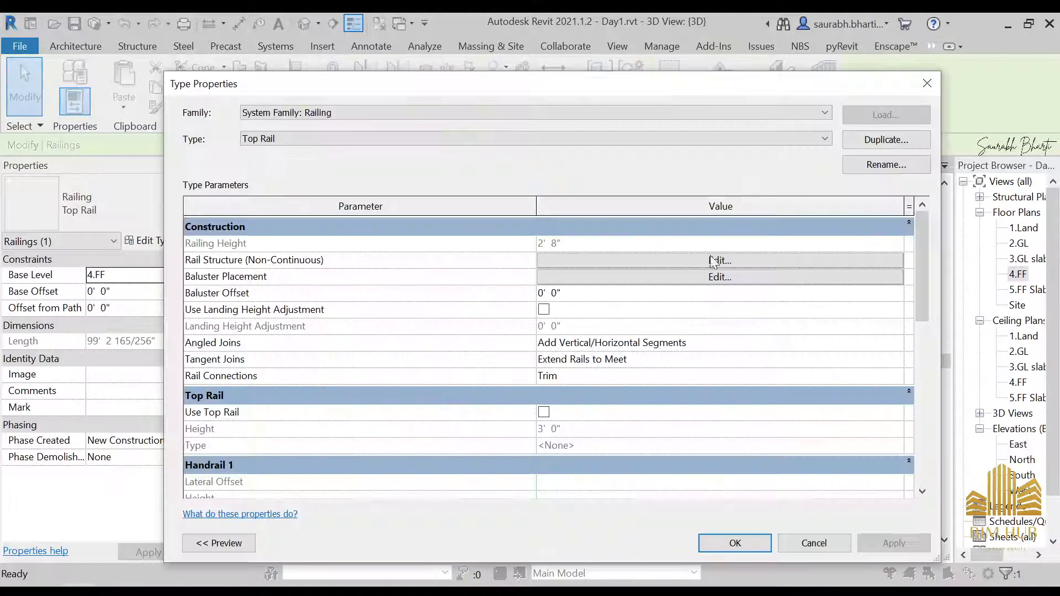
{"action": "left_click", "coordinate": [707, 261]}
{"action": "key", "text": "Escape"}
{"action": "left_click", "coordinate": [704, 279]}
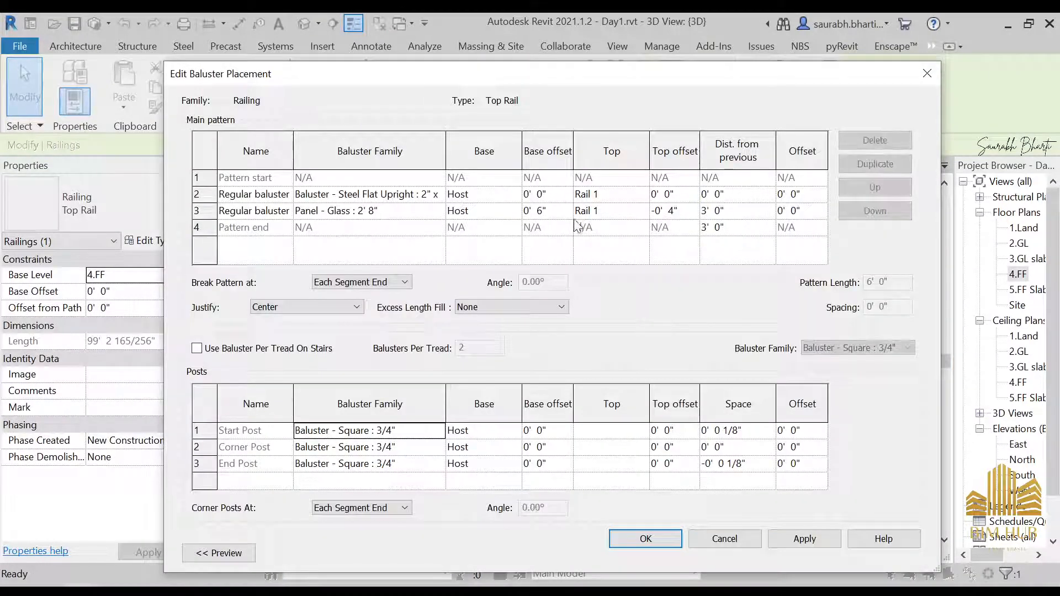
{"action": "key", "text": "Escape"}
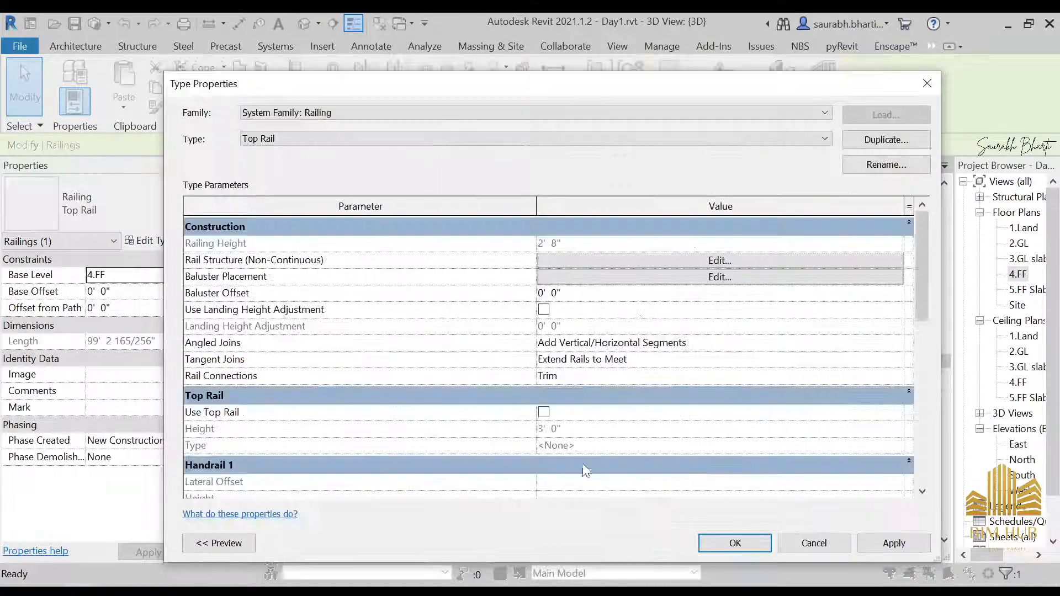
{"action": "left_click", "coordinate": [662, 281]}
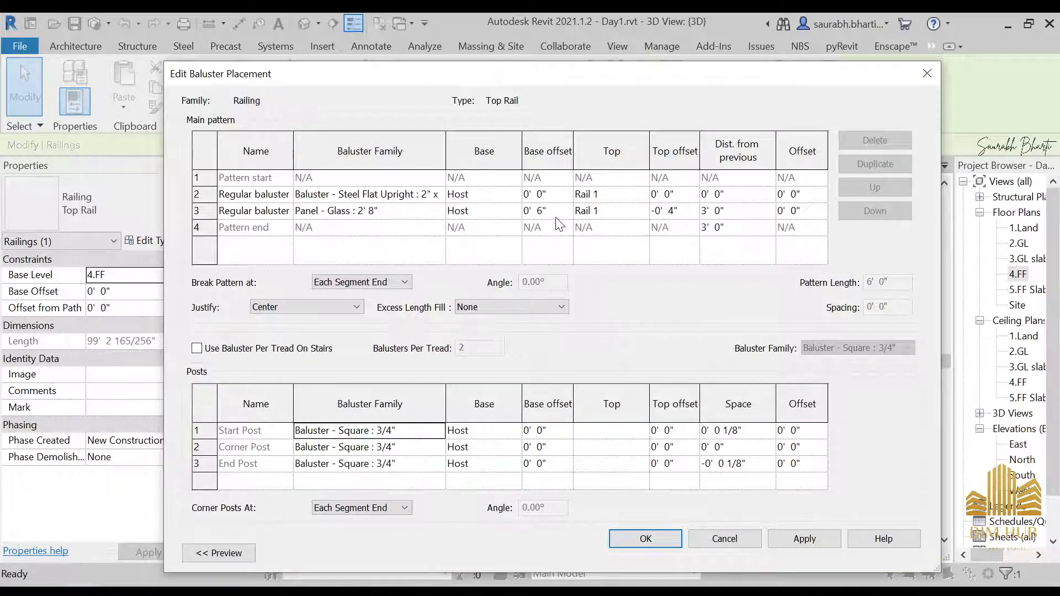
{"action": "left_click", "coordinate": [752, 212]}
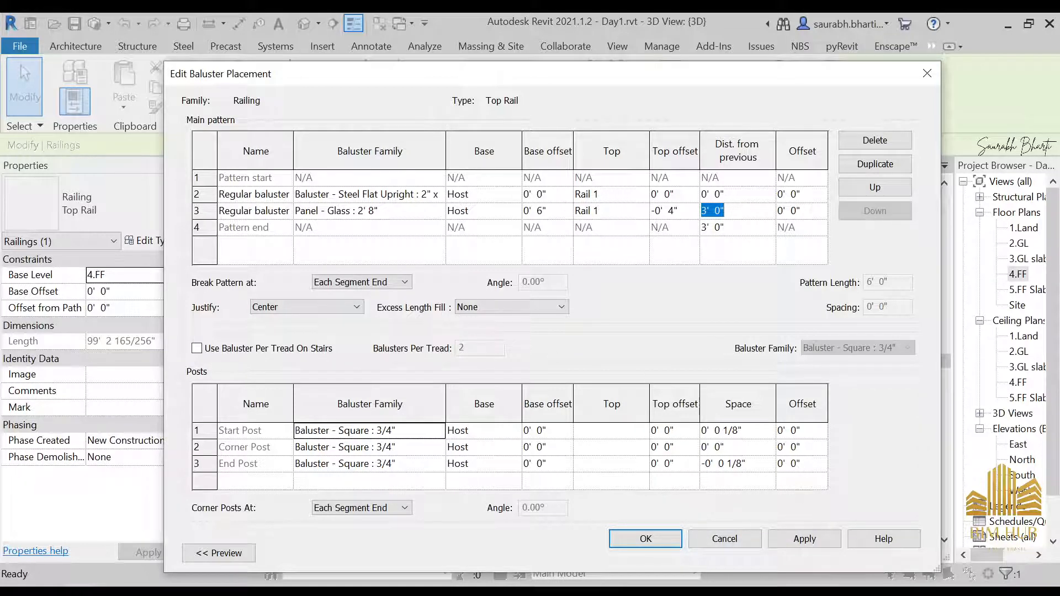
Step: Close the baluster placement and railing type properties dialogs without applying changes
{"action": "left_click", "coordinate": [736, 542]}
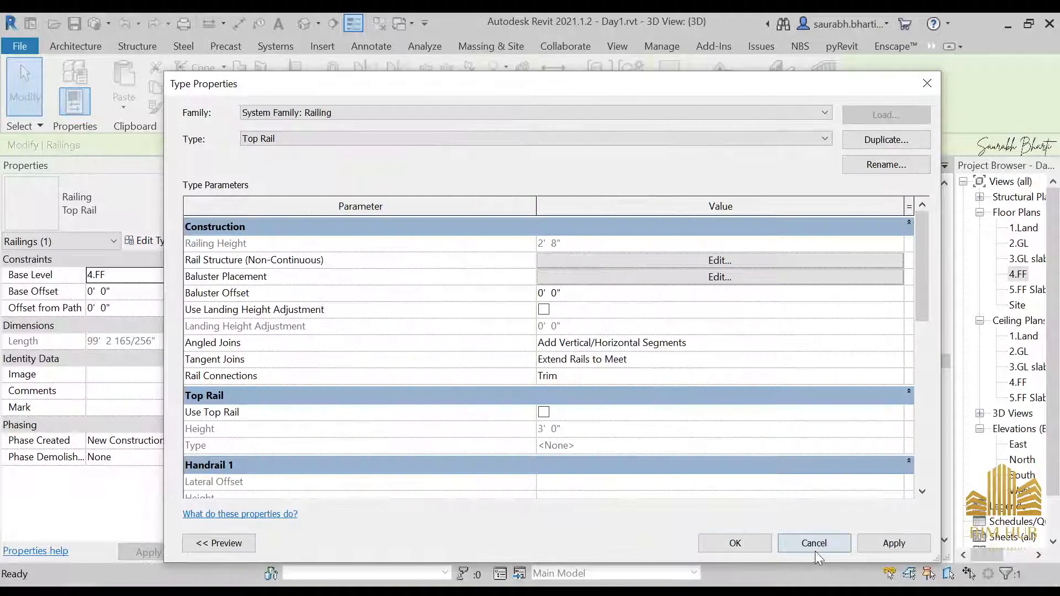
{"action": "left_click", "coordinate": [815, 547]}
{"action": "left_click", "coordinate": [776, 296]}
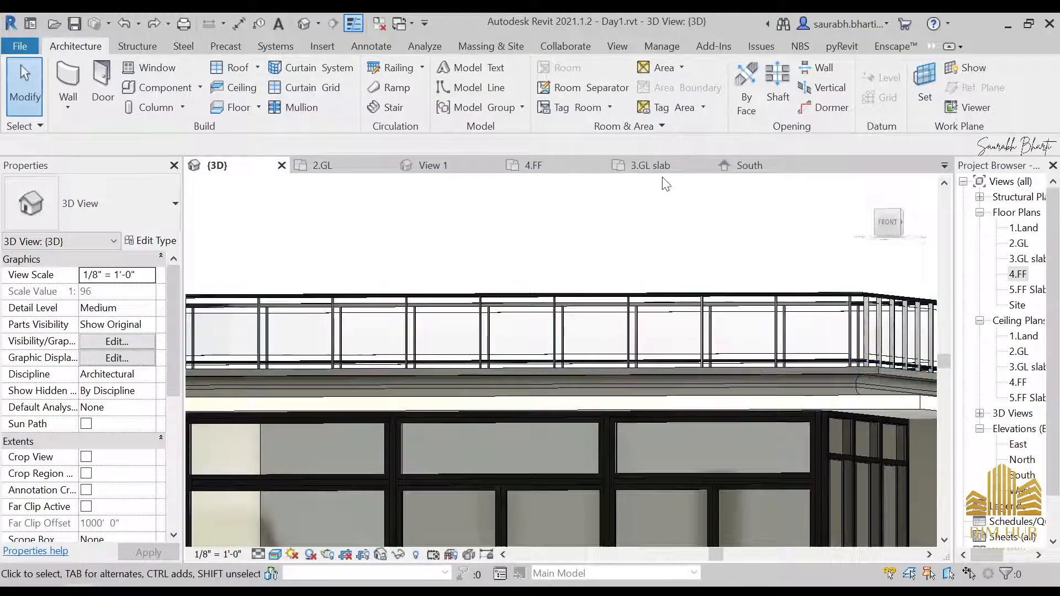
Step: Select the upper balcony railing and reopen its Top Rail baluster placement settings
{"action": "scroll", "coordinate": [665, 182], "scroll_direction": "down", "scroll_amount": 2}
{"action": "middle_click_drag", "start_coordinate": [661, 332], "coordinate": [480, 481], "text": "shift"}
{"action": "middle_click_drag", "start_coordinate": [481, 480], "coordinate": [651, 420]}
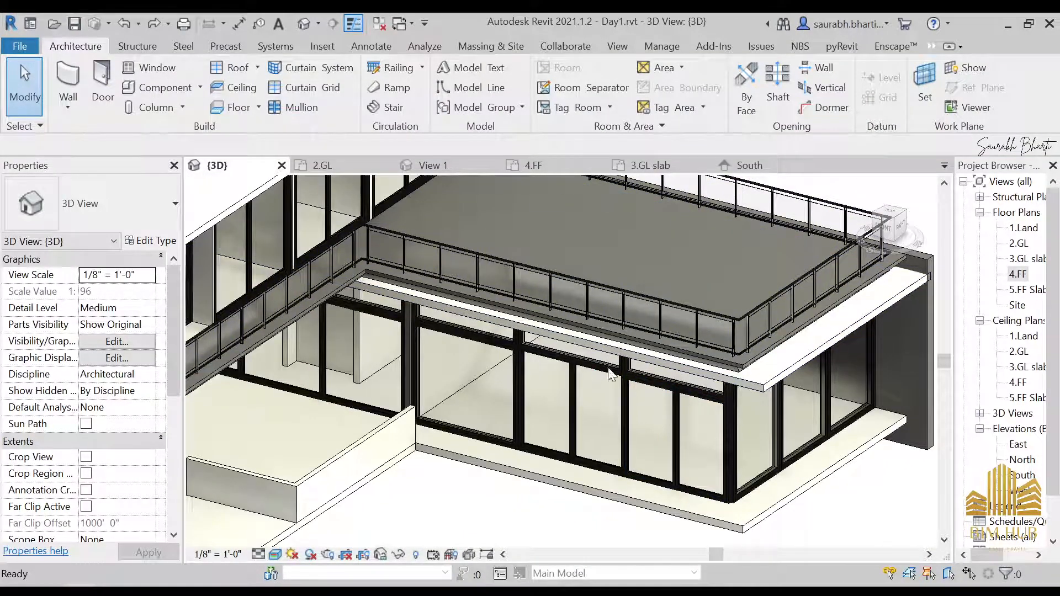
{"action": "scroll", "coordinate": [788, 289], "scroll_direction": "up", "scroll_amount": 5}
{"action": "middle_click_drag", "start_coordinate": [788, 289], "coordinate": [780, 302]}
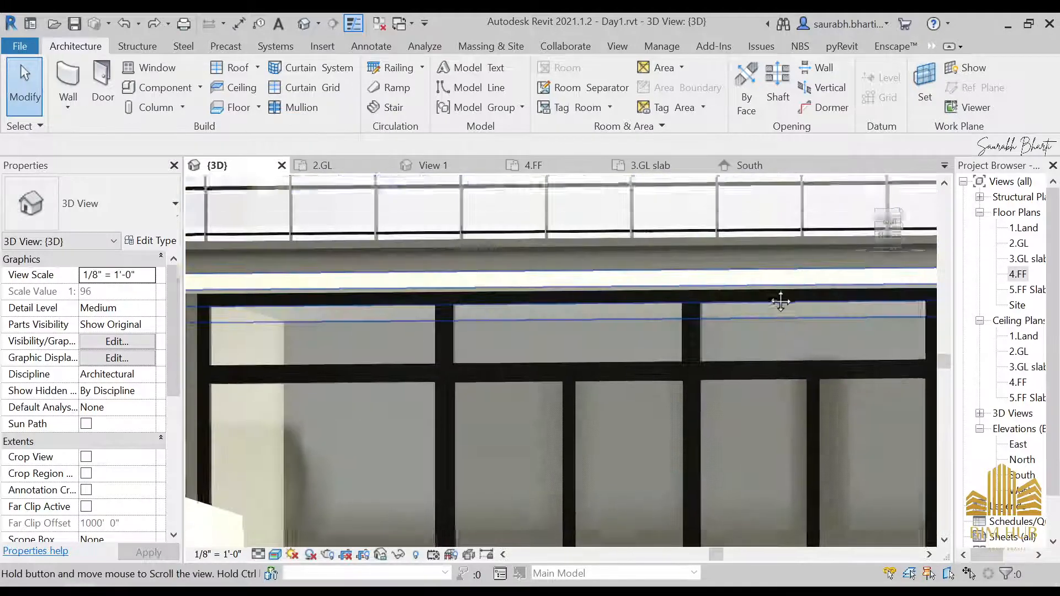
{"action": "left_click", "coordinate": [714, 232]}
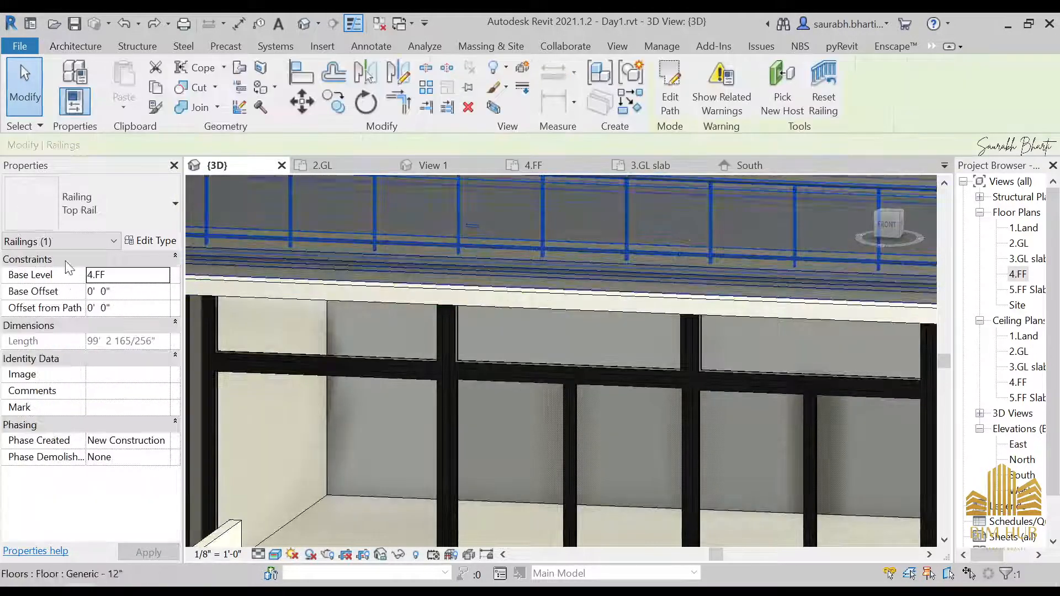
{"action": "left_click", "coordinate": [150, 241]}
{"action": "scroll", "coordinate": [635, 356], "scroll_direction": "down", "scroll_amount": 5}
{"action": "scroll", "coordinate": [617, 368], "scroll_direction": "up", "scroll_amount": 4}
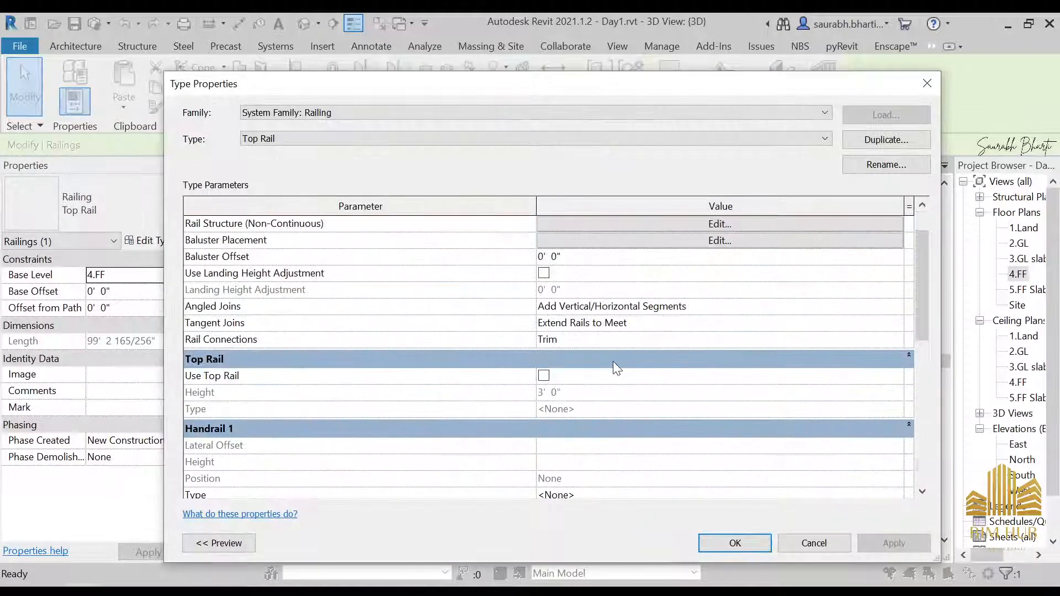
{"action": "left_click", "coordinate": [719, 241]}
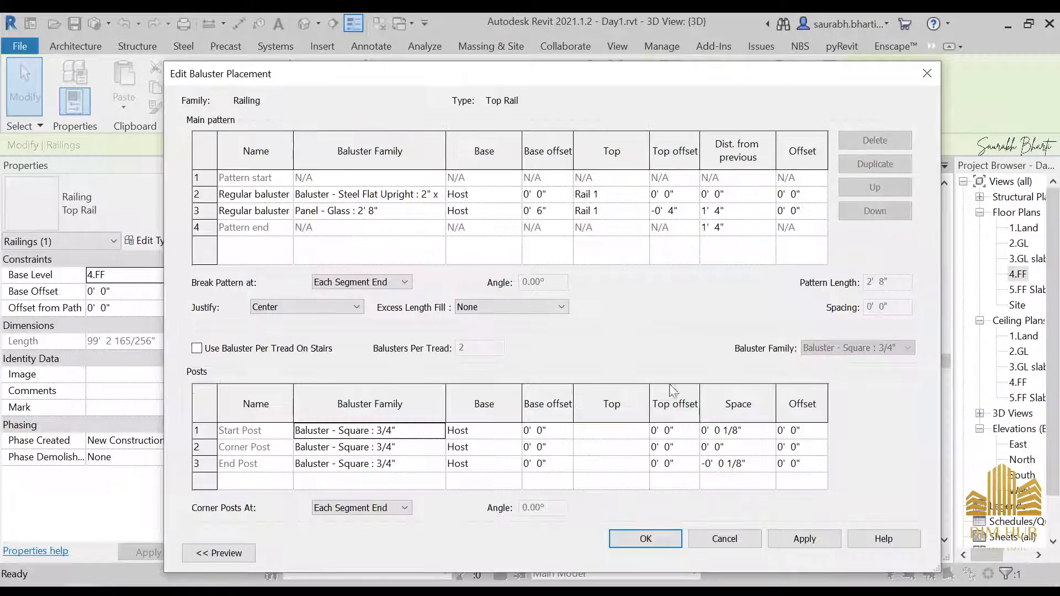
Step: Review the baluster family options for the start post and cancel the baluster placement dialog
{"action": "left_click", "coordinate": [438, 430]}
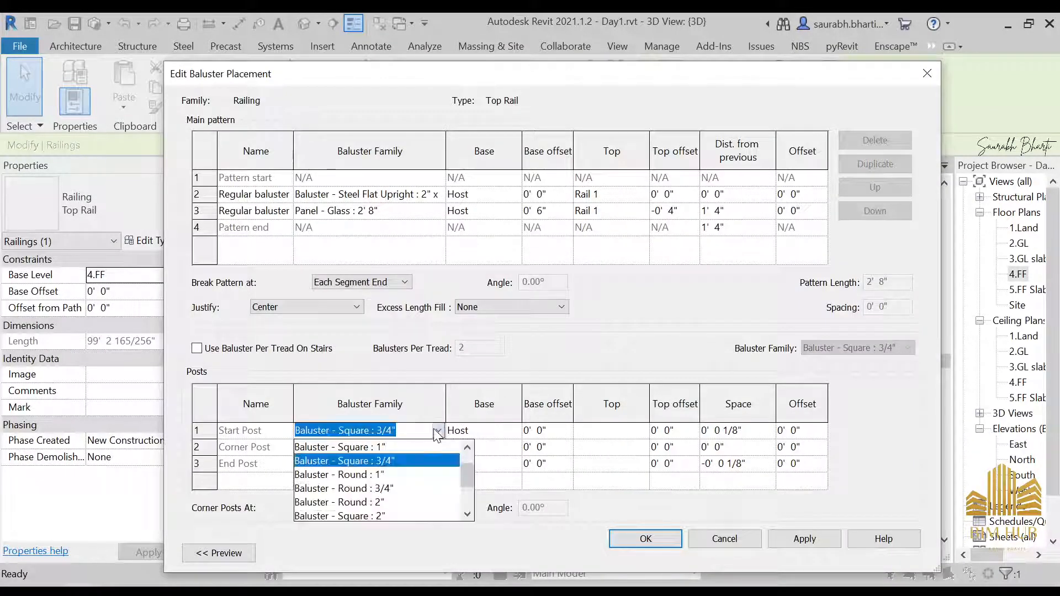
{"action": "scroll", "coordinate": [406, 504], "scroll_direction": "down", "scroll_amount": 1}
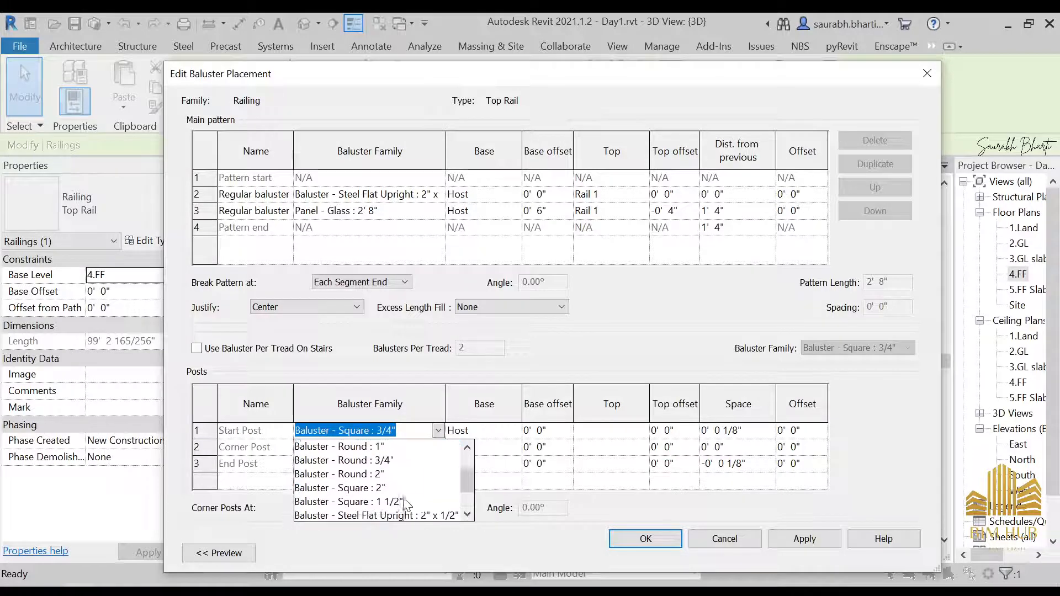
{"action": "scroll", "coordinate": [406, 501], "scroll_direction": "up", "scroll_amount": 2}
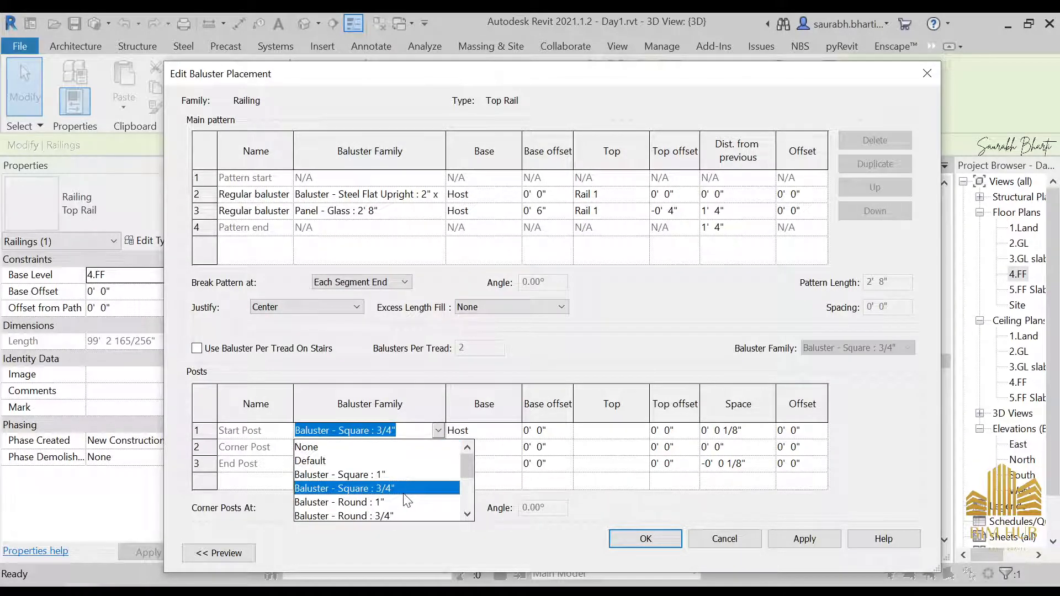
{"action": "left_click", "coordinate": [407, 487]}
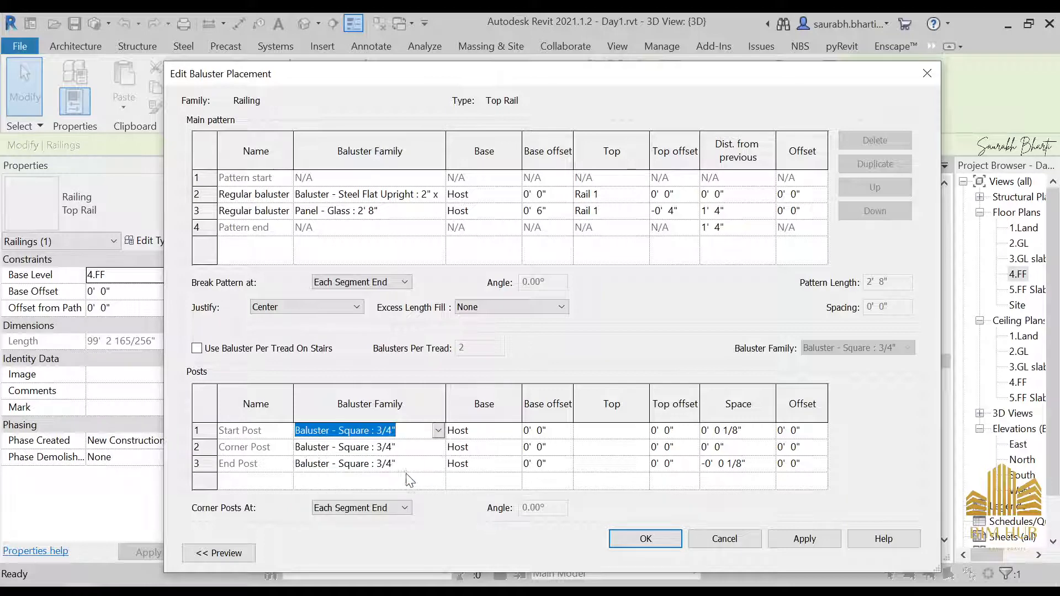
{"action": "left_click", "coordinate": [436, 449]}
{"action": "left_click", "coordinate": [458, 448]}
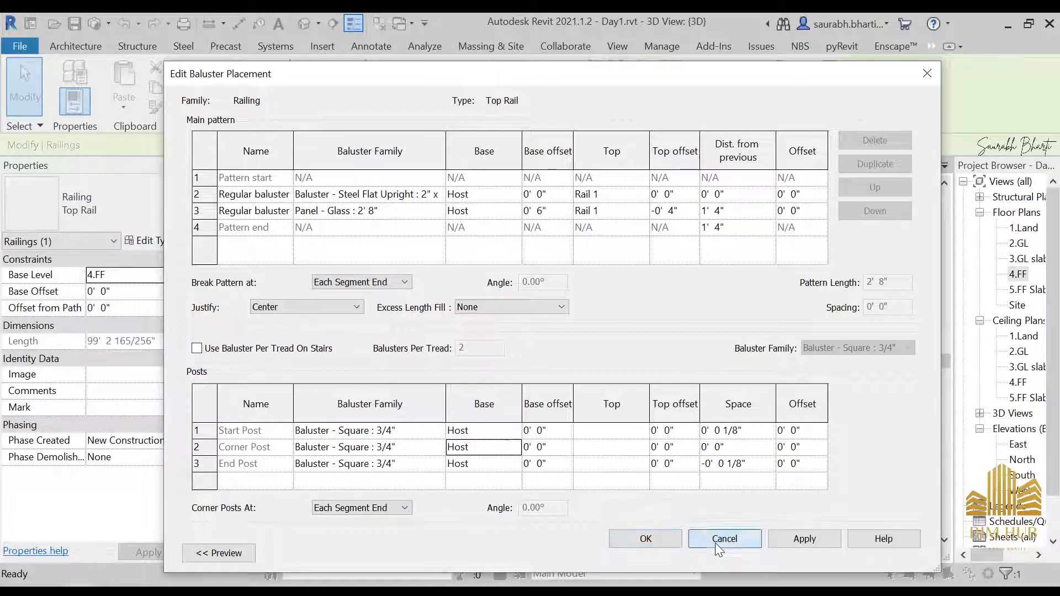
{"action": "left_click", "coordinate": [718, 539]}
Step: Reopen the baluster placement, review the corner post's baluster family options, and cancel both dialogs
{"action": "scroll", "coordinate": [666, 369], "scroll_direction": "down", "scroll_amount": 4}
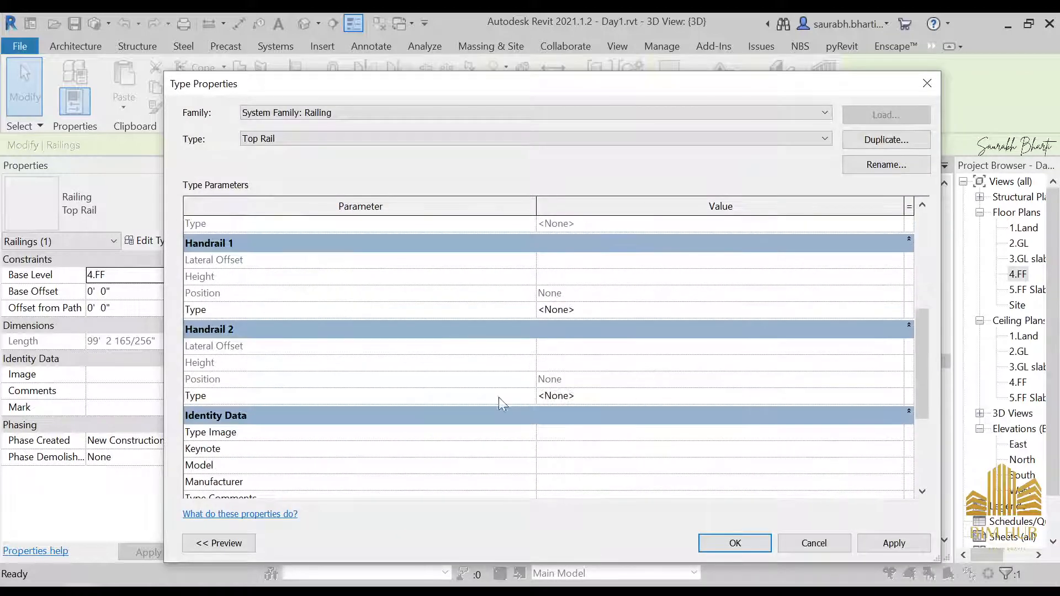
{"action": "scroll", "coordinate": [354, 383], "scroll_direction": "up", "scroll_amount": 4}
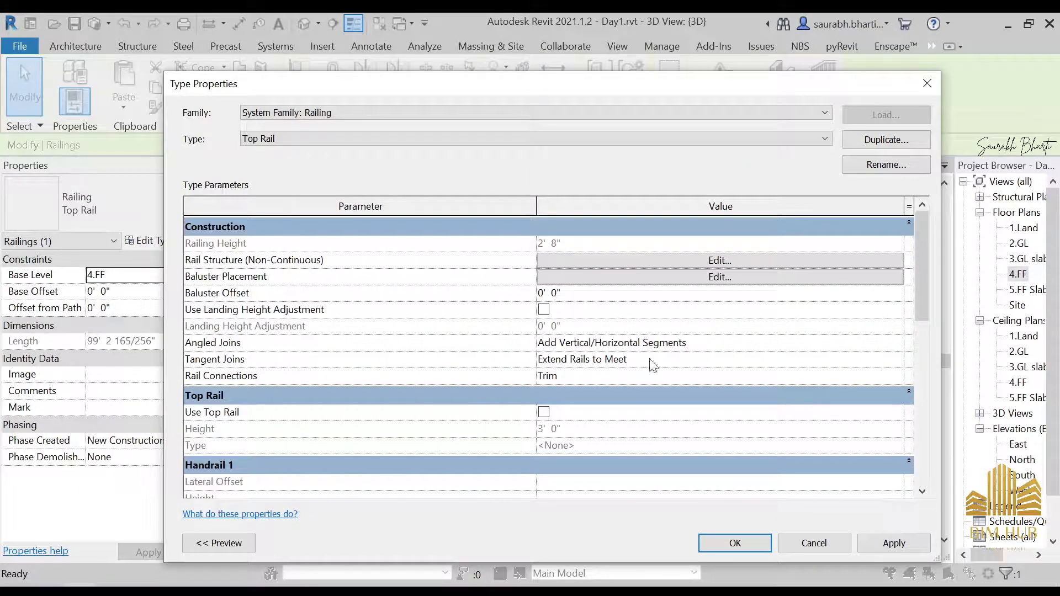
{"action": "left_click", "coordinate": [678, 278]}
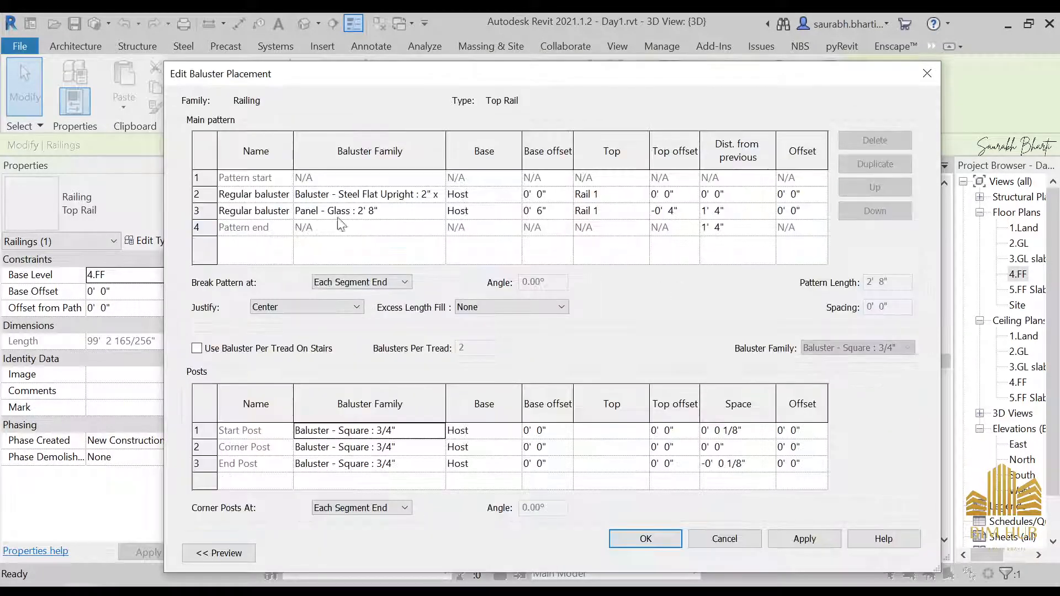
{"action": "left_click", "coordinate": [436, 446]}
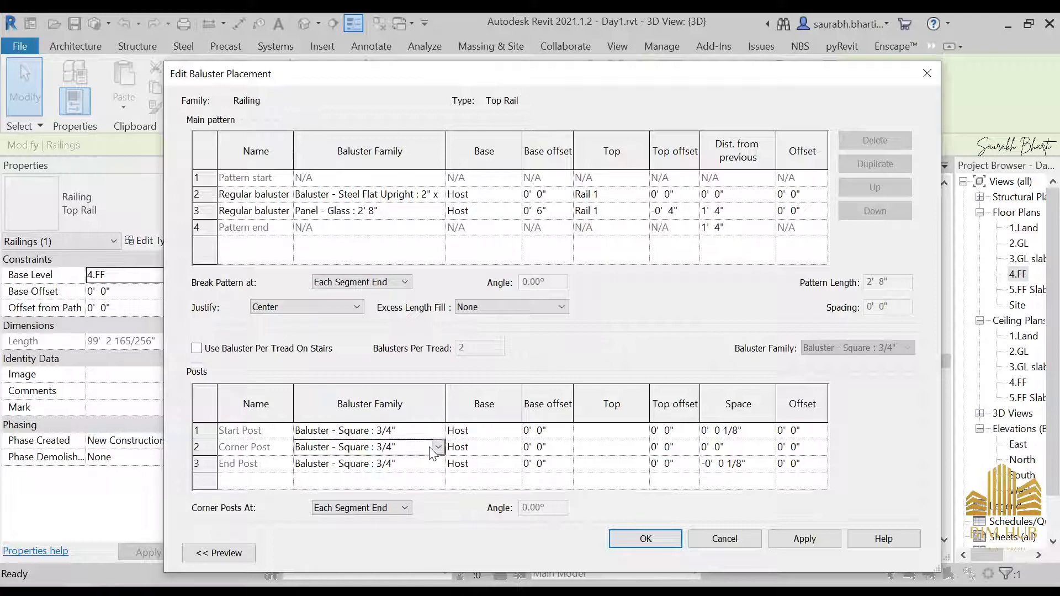
{"action": "left_click", "coordinate": [438, 447]}
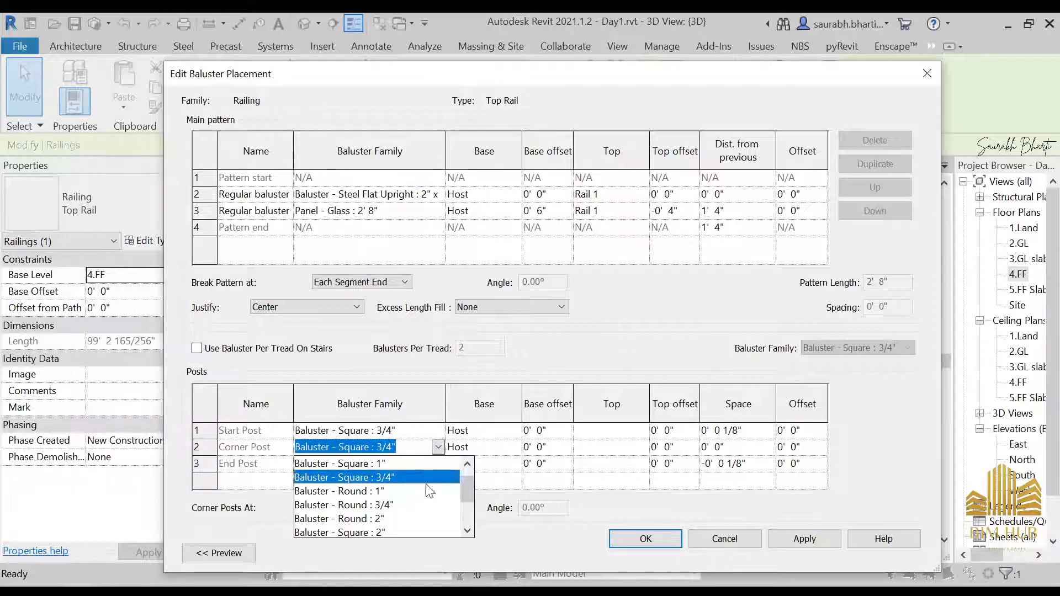
{"action": "left_click", "coordinate": [564, 497]}
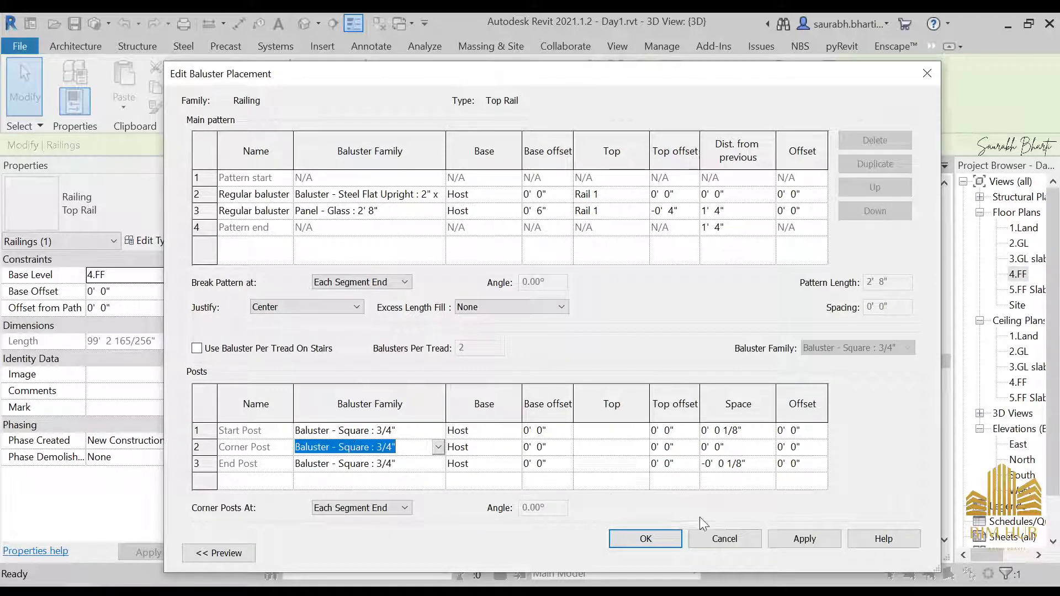
{"action": "left_click", "coordinate": [715, 539]}
{"action": "left_click", "coordinate": [814, 544]}
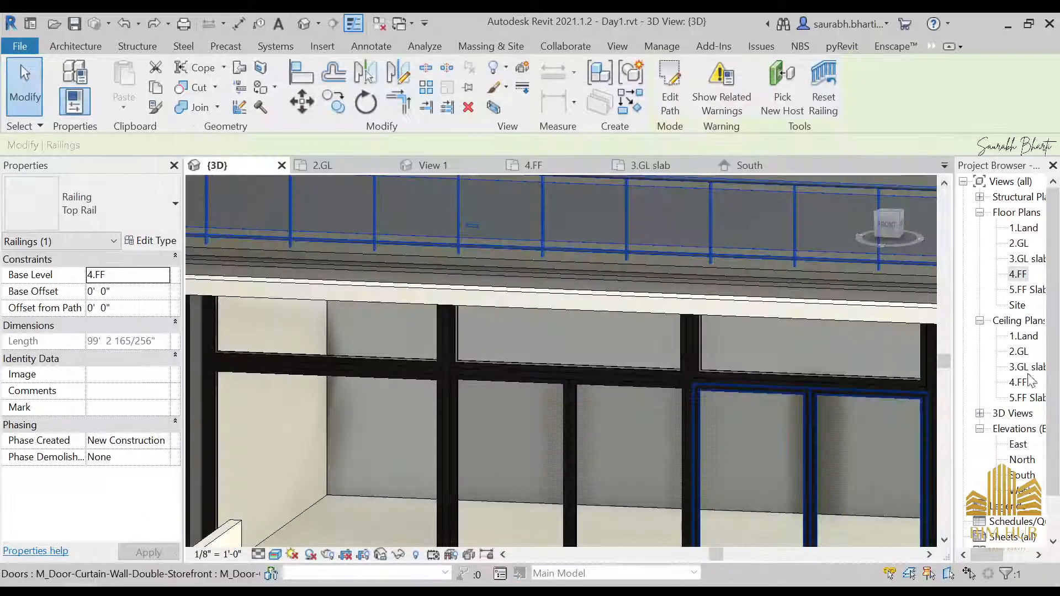
Step: Duplicate the Baluster - Round 3/4" type under Railings in the project browser
{"action": "scroll", "coordinate": [988, 486], "scroll_direction": "down", "scroll_amount": 3}
{"action": "key", "text": "Escape"}
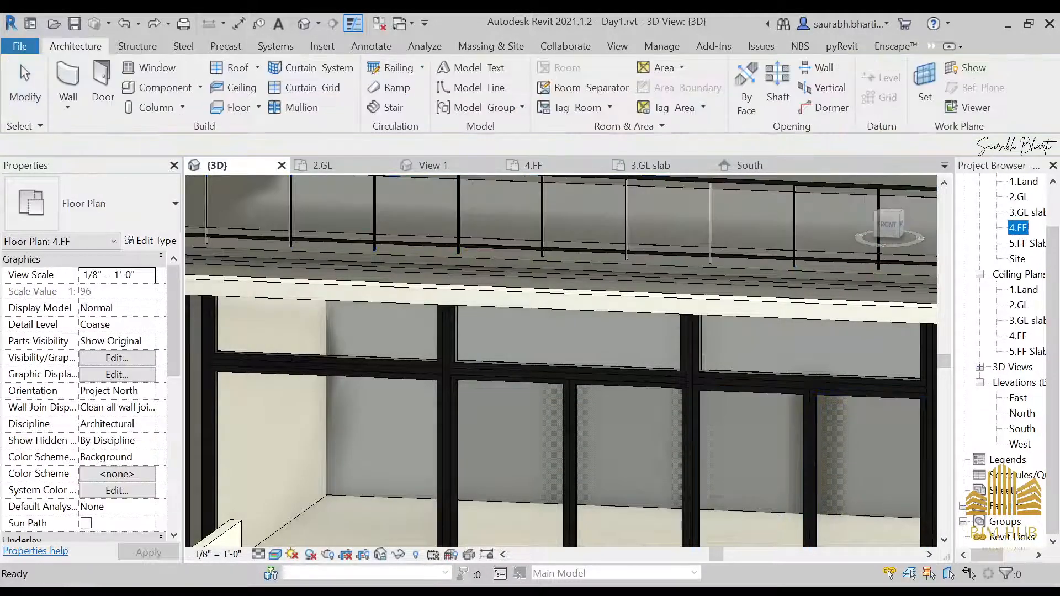
{"action": "left_click", "coordinate": [963, 506]}
{"action": "scroll", "coordinate": [1005, 425], "scroll_direction": "down", "scroll_amount": 4}
{"action": "scroll", "coordinate": [994, 312], "scroll_direction": "down", "scroll_amount": 4}
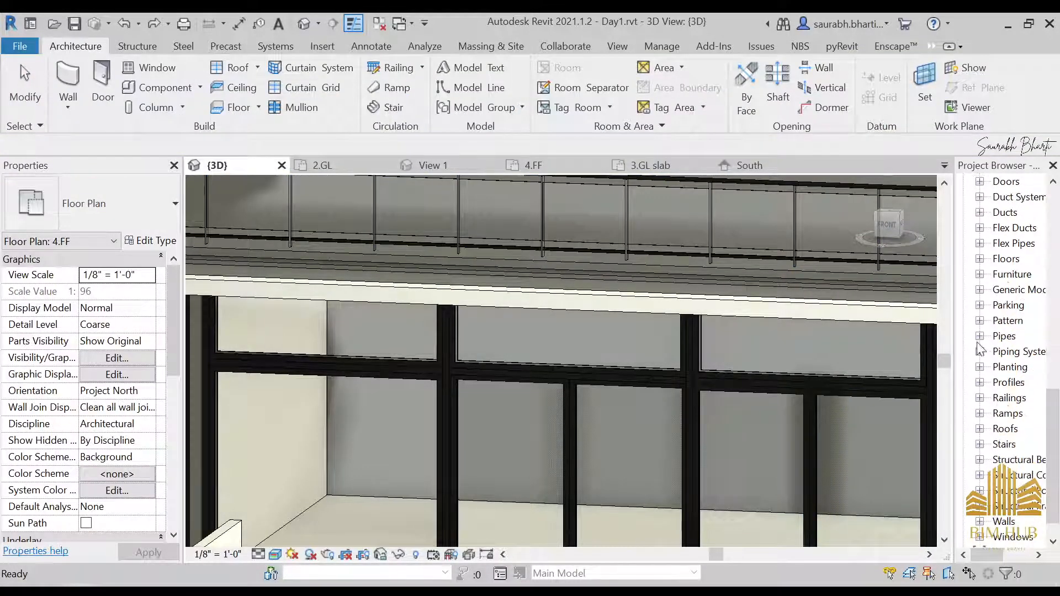
{"action": "left_click", "coordinate": [980, 398]}
{"action": "left_click", "coordinate": [996, 415]}
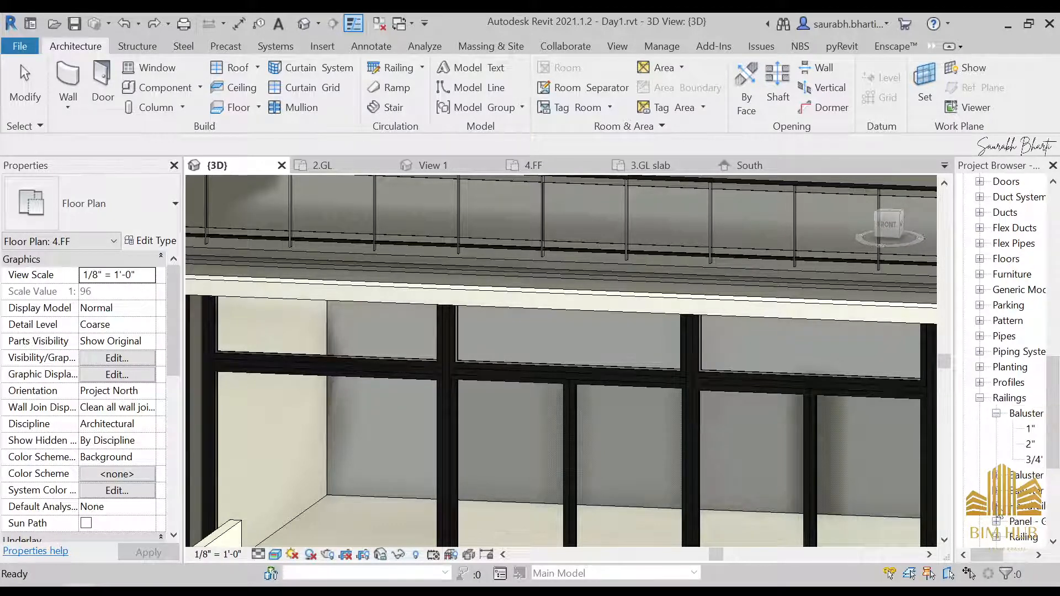
{"action": "left_click_drag", "start_coordinate": [989, 555], "coordinate": [1002, 556]}
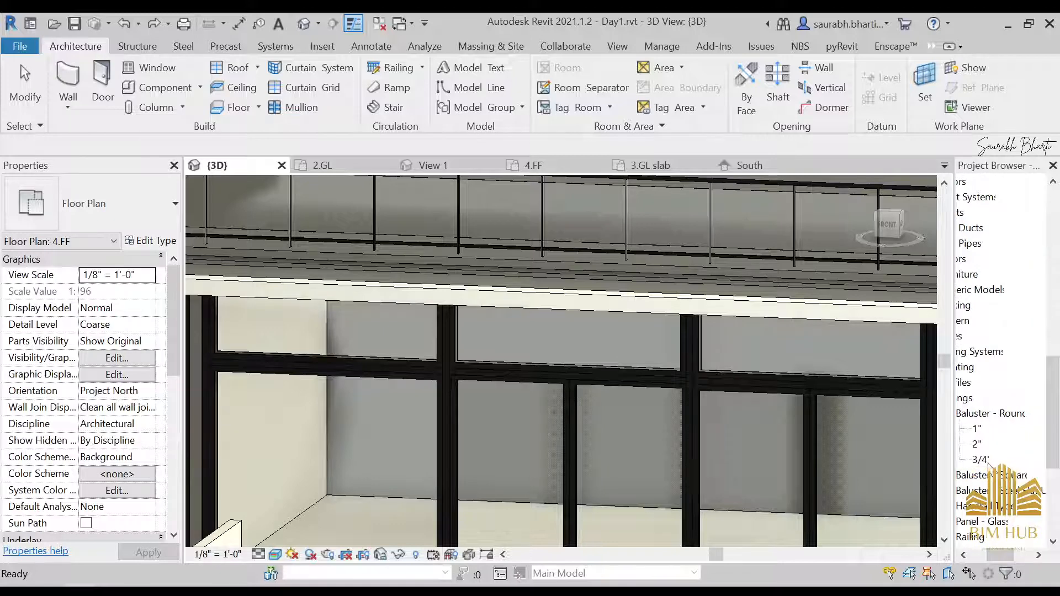
{"action": "left_click", "coordinate": [981, 460]}
{"action": "right_click", "coordinate": [981, 462]}
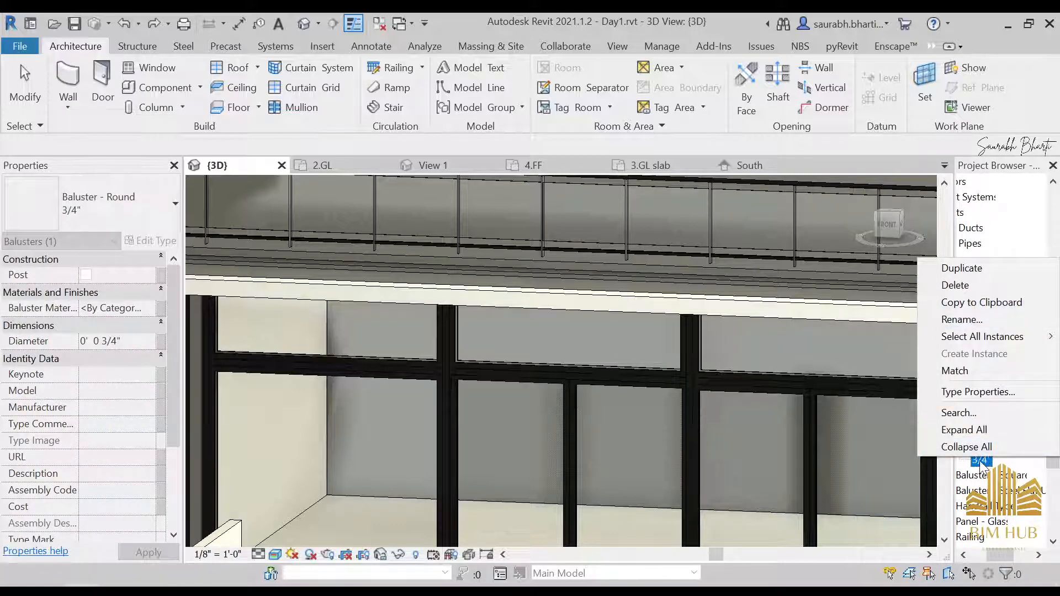
{"action": "left_click", "coordinate": [963, 268]}
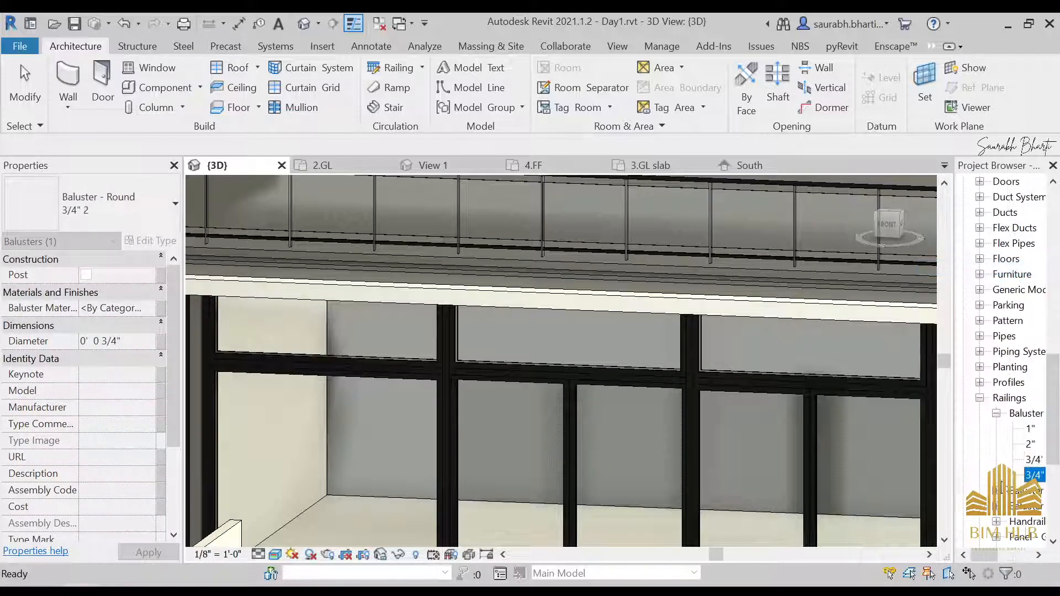
Step: Rename the duplicated round baluster type as 3/4" bLack
{"action": "left_click", "coordinate": [1026, 414]}
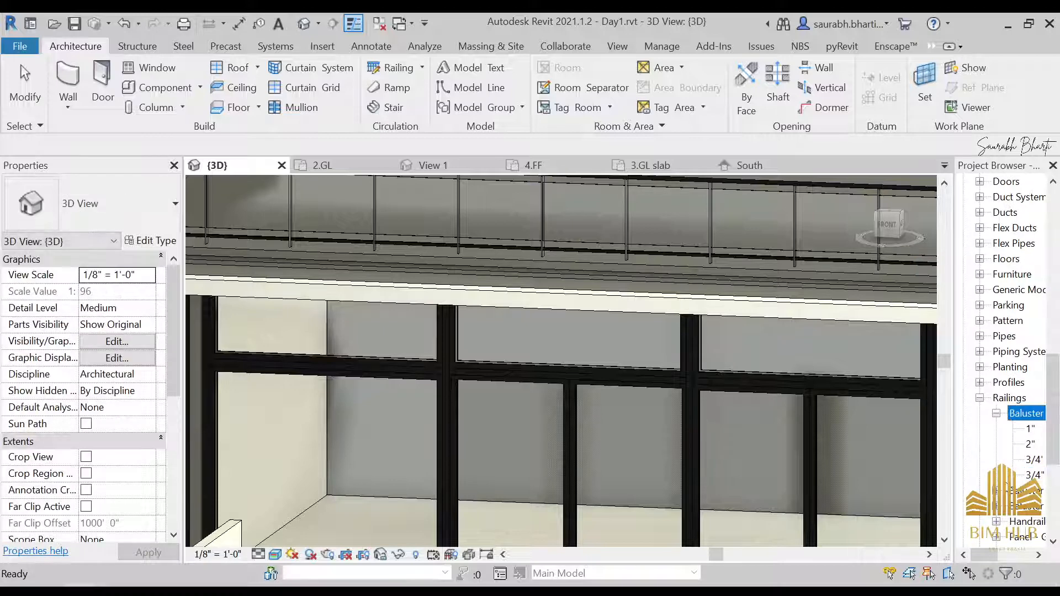
{"action": "left_click", "coordinate": [1038, 555]}
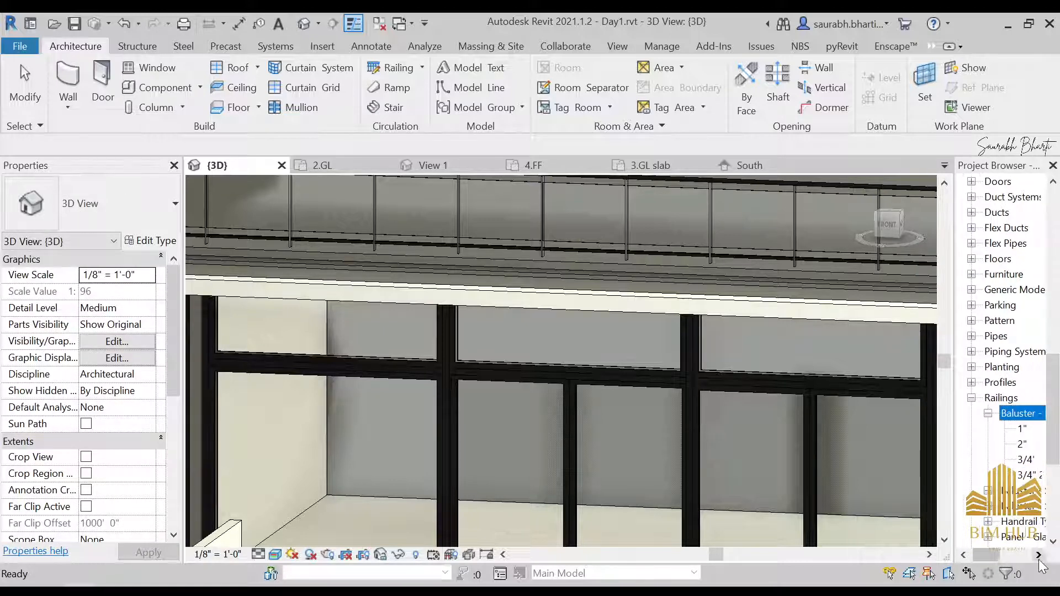
{"action": "left_click", "coordinate": [1039, 555]}
{"action": "left_click", "coordinate": [1011, 476]}
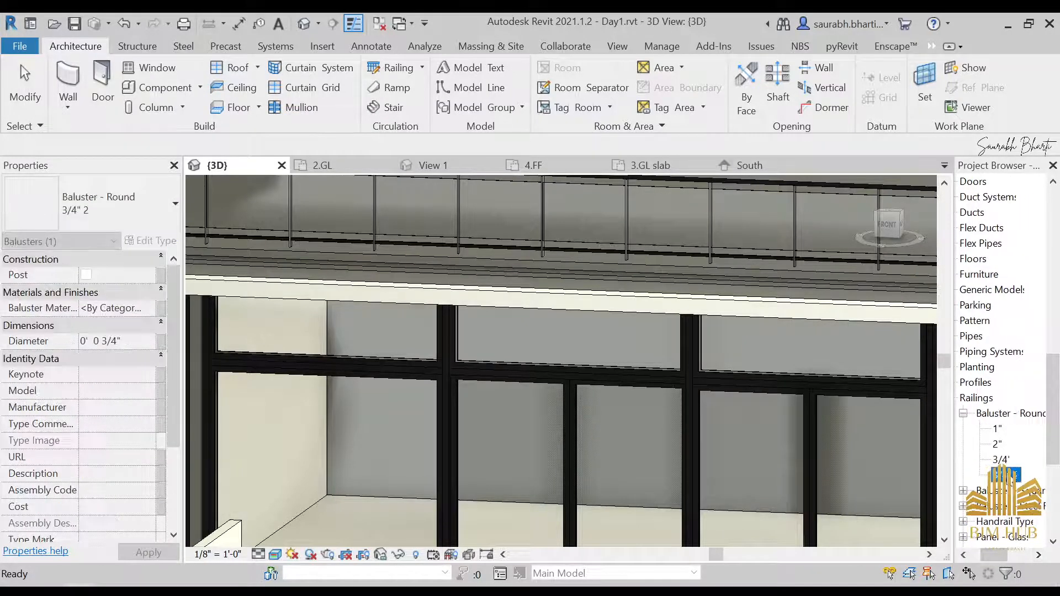
{"action": "right_click", "coordinate": [1012, 476]}
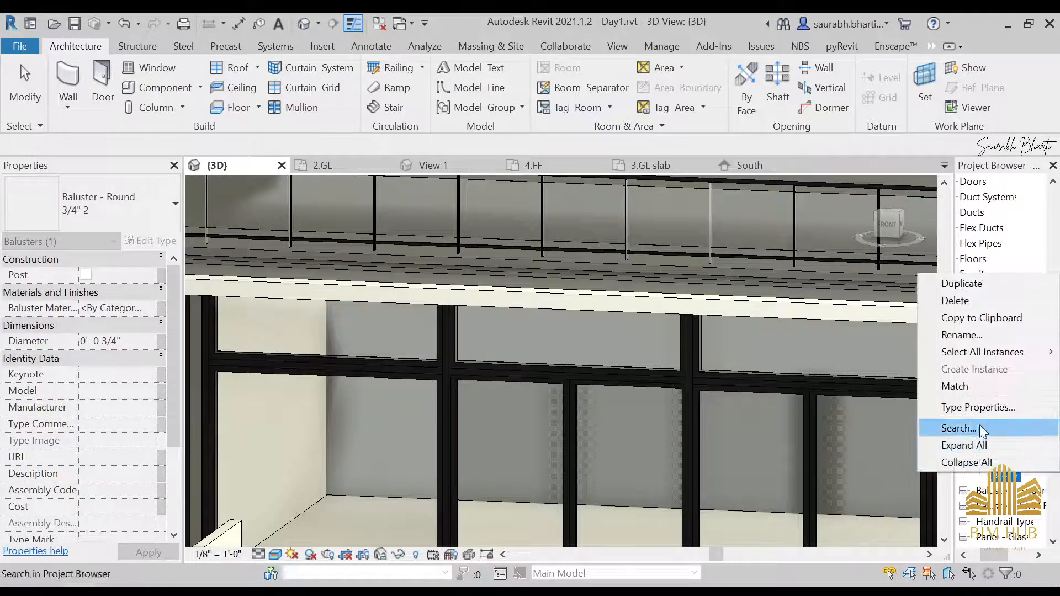
{"action": "left_click", "coordinate": [961, 335]}
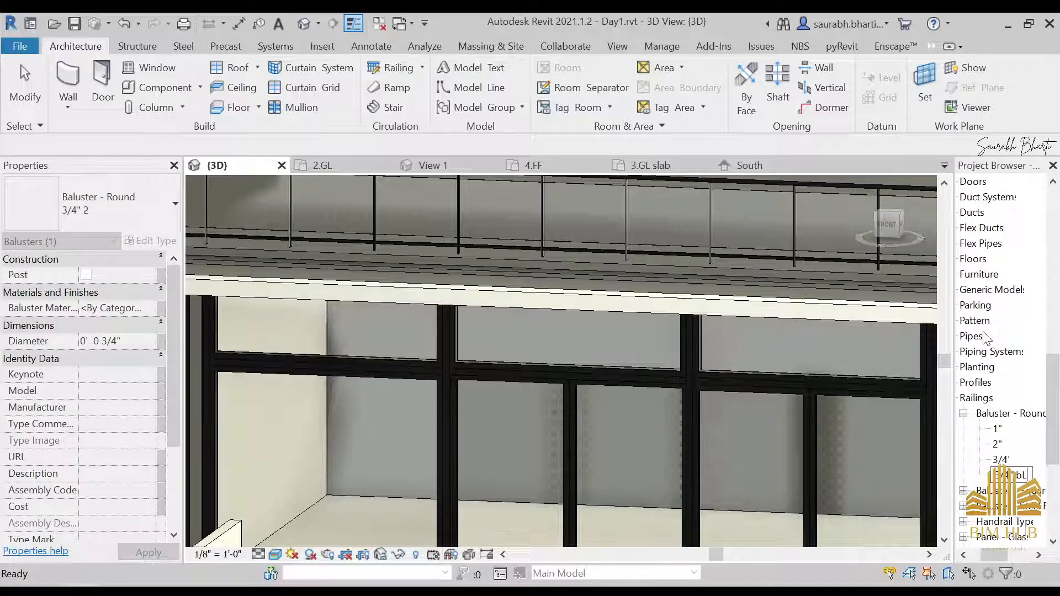
{"action": "key", "text": "Return"}
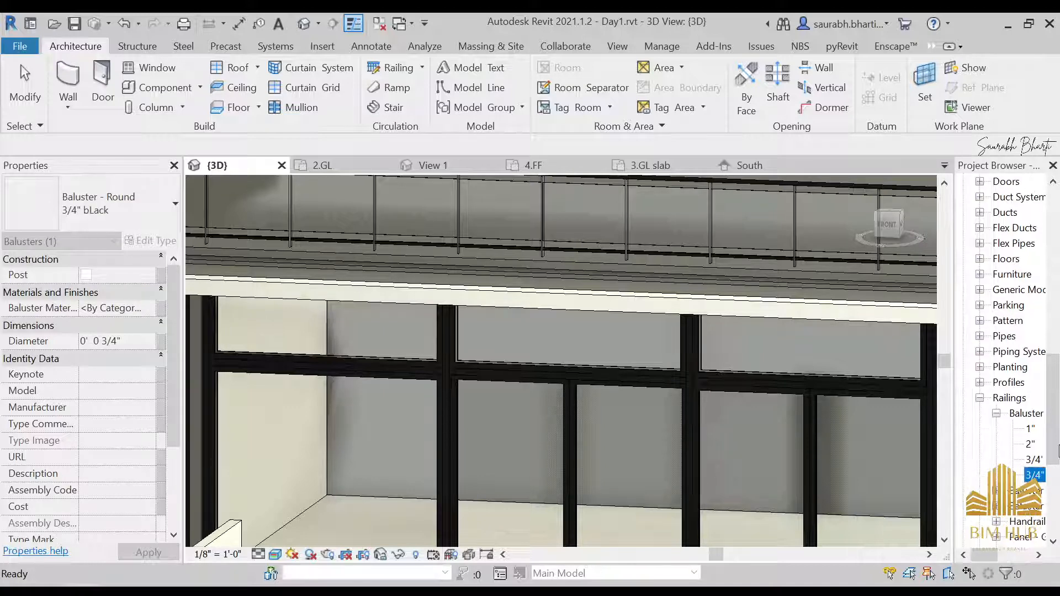
Step: Set the baluster material of the 3/4" bLack round baluster type to 1.anodised black
{"action": "right_click", "coordinate": [1033, 477]}
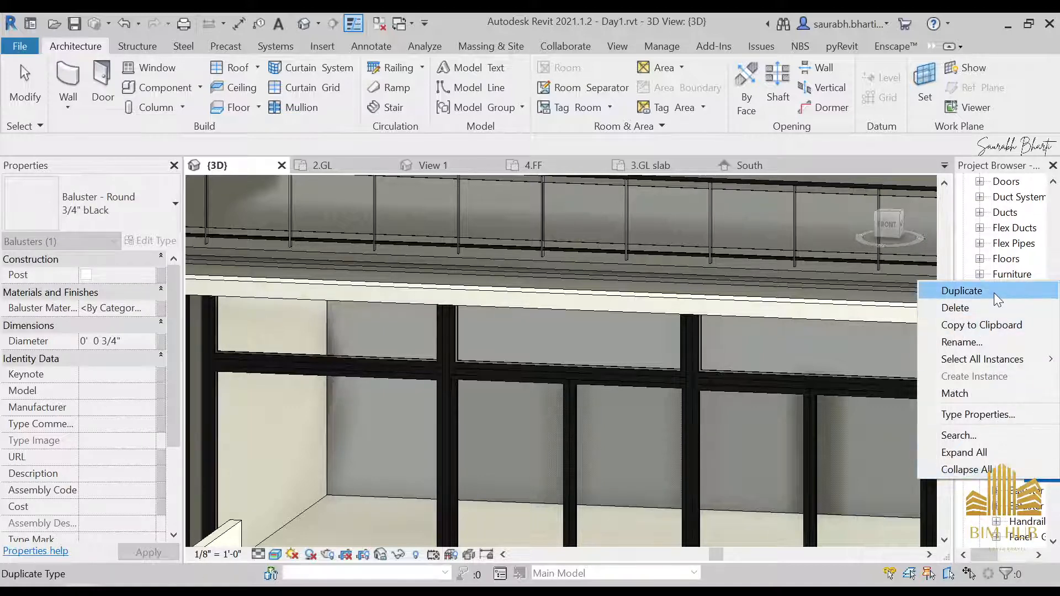
{"action": "left_click", "coordinate": [993, 415]}
{"action": "left_click", "coordinate": [602, 280]}
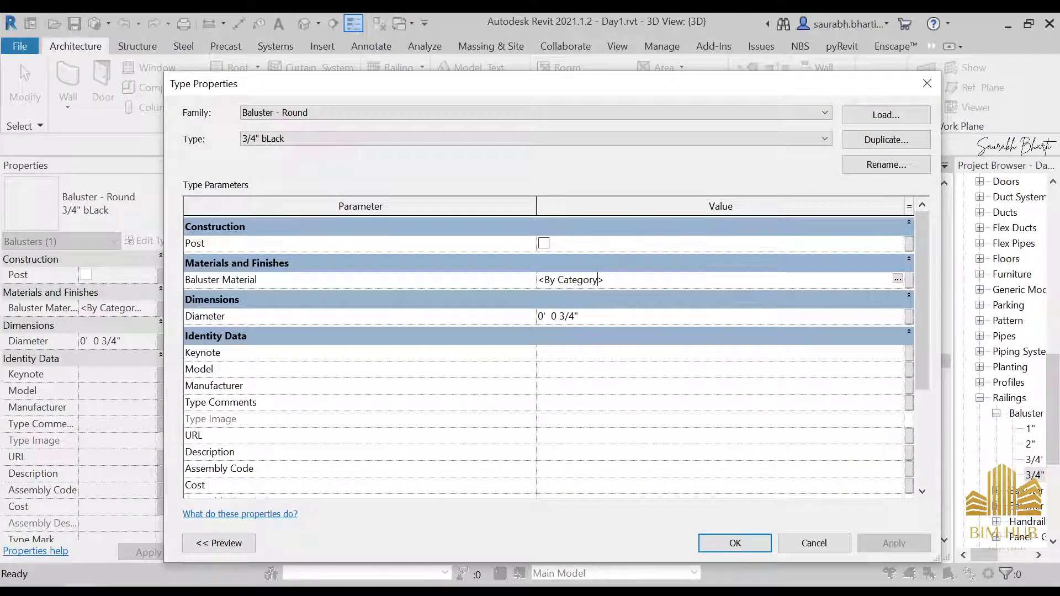
{"action": "left_click", "coordinate": [897, 279]}
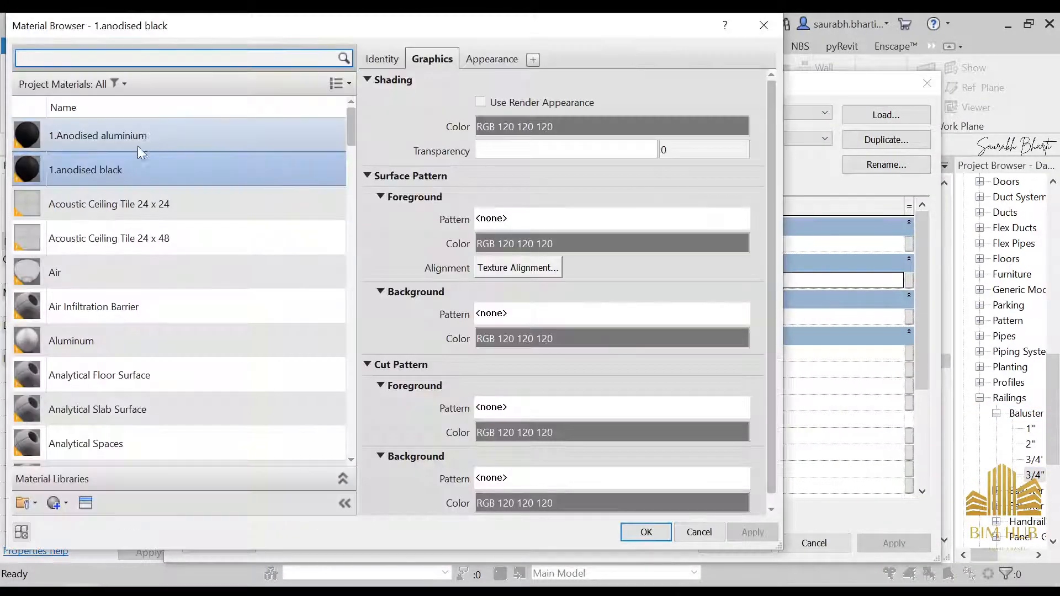
{"action": "left_click", "coordinate": [645, 531]}
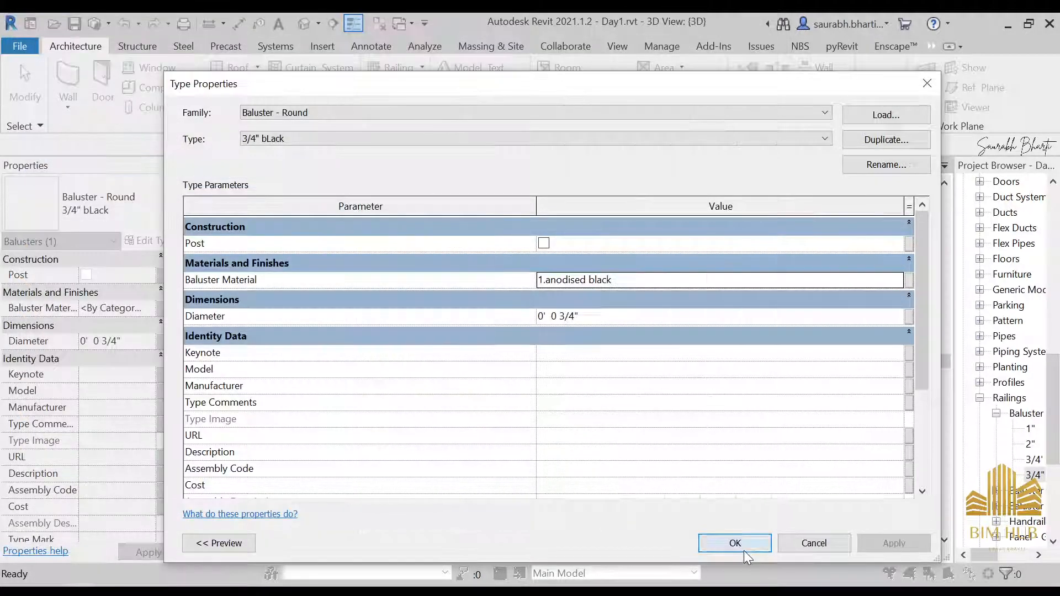
{"action": "left_click", "coordinate": [740, 544]}
Step: Open the upper railing's baluster placement and set the start post to Baluster - Round : 3/4" bLack
{"action": "scroll", "coordinate": [506, 324], "scroll_direction": "down", "scroll_amount": 2}
{"action": "left_click", "coordinate": [555, 227]}
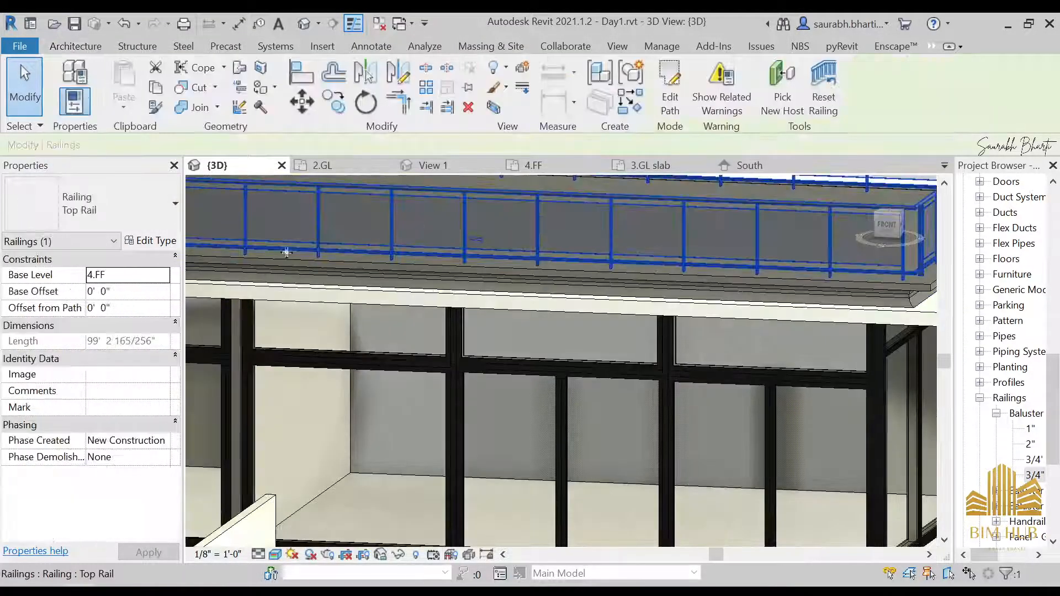
{"action": "left_click", "coordinate": [156, 241]}
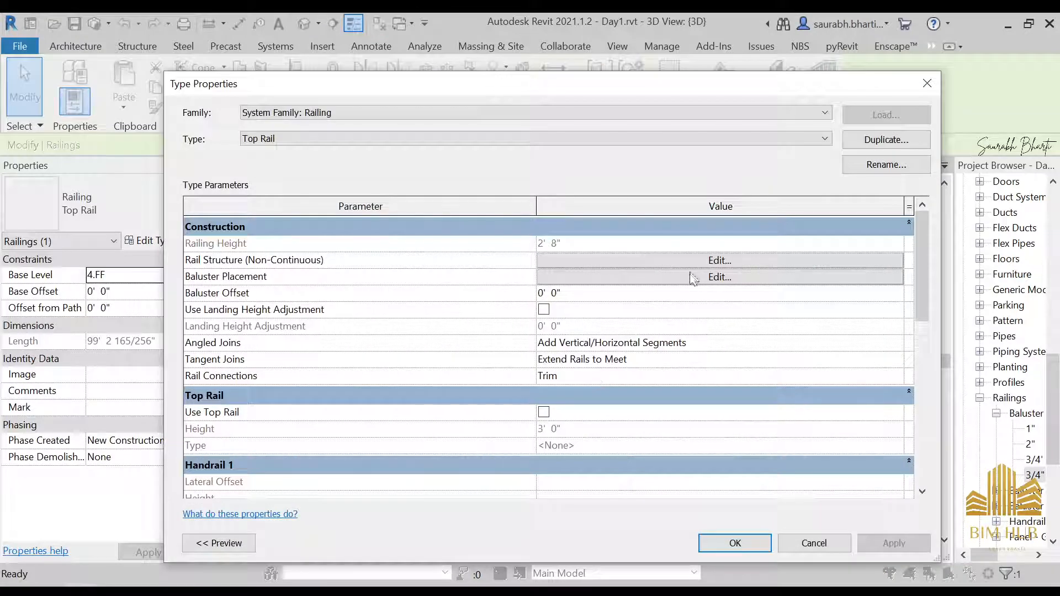
{"action": "left_click", "coordinate": [692, 276]}
{"action": "left_click", "coordinate": [438, 430]}
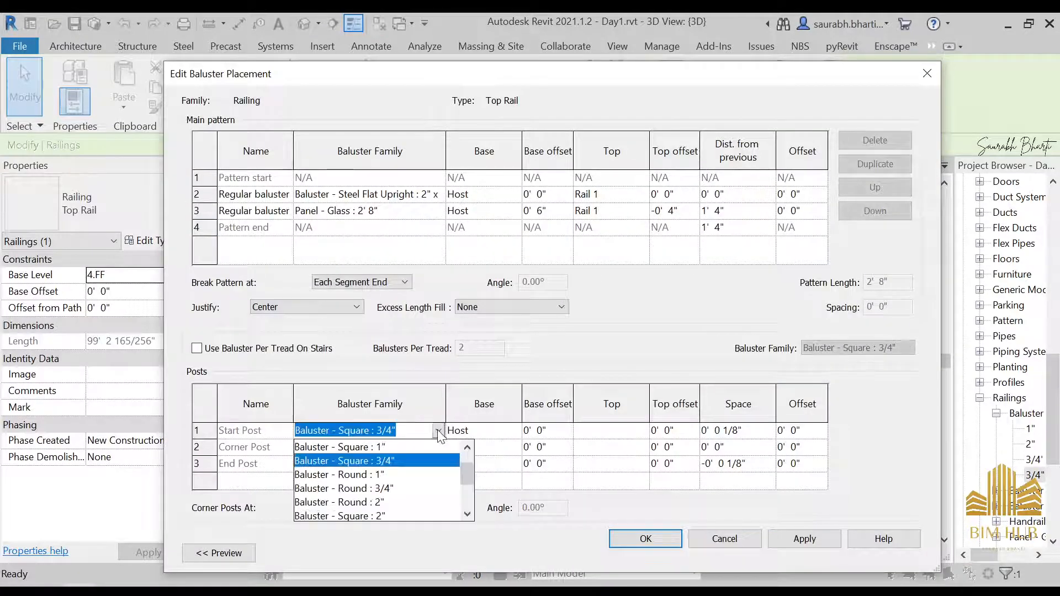
{"action": "scroll", "coordinate": [424, 489], "scroll_direction": "down", "scroll_amount": 1}
{"action": "left_click", "coordinate": [421, 503]}
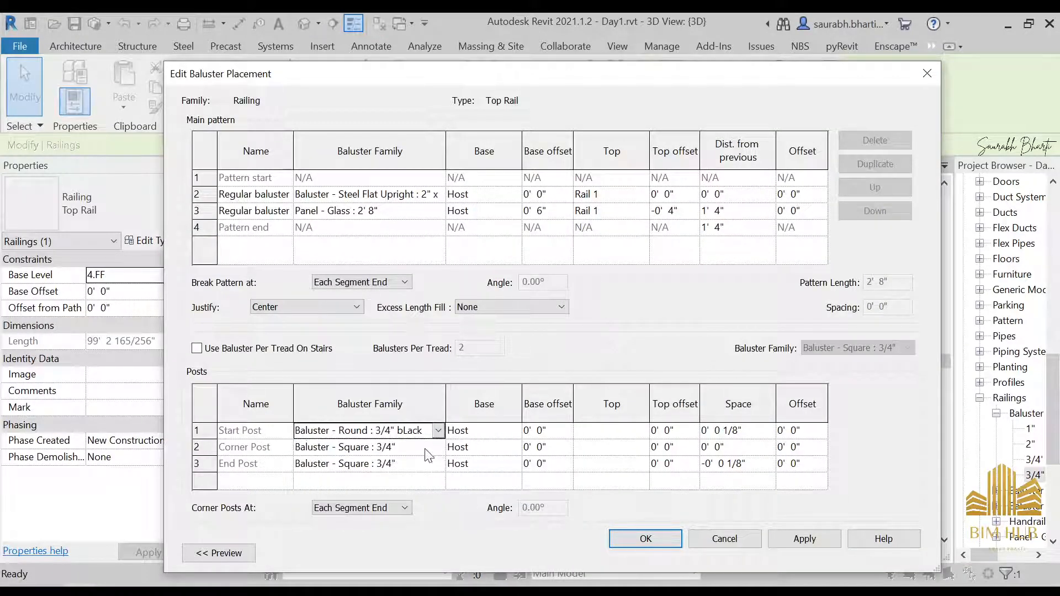
Step: Set the corner post to Baluster - Round : 3/4" bLack
{"action": "left_click", "coordinate": [438, 447]}
{"action": "scroll", "coordinate": [420, 497], "scroll_direction": "down", "scroll_amount": 2}
{"action": "left_click", "coordinate": [413, 507]}
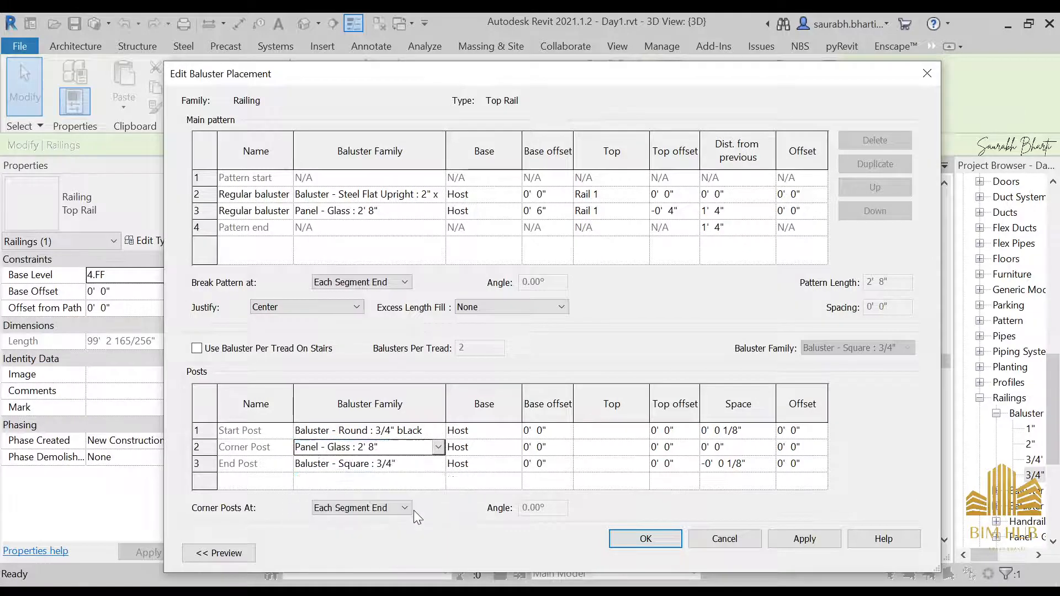
{"action": "left_click", "coordinate": [439, 432]}
{"action": "left_click", "coordinate": [439, 447]}
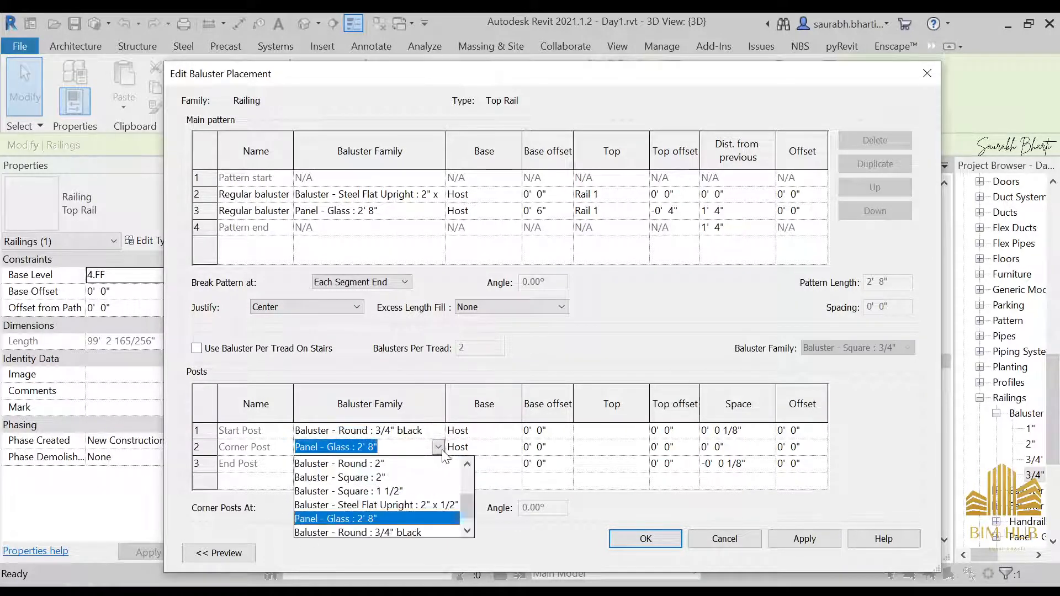
{"action": "left_click", "coordinate": [408, 531]}
Step: Set the end post to Baluster - Round : 3/4" bLack and apply the baluster placement changes
{"action": "left_click", "coordinate": [439, 464]}
{"action": "left_click", "coordinate": [439, 464]}
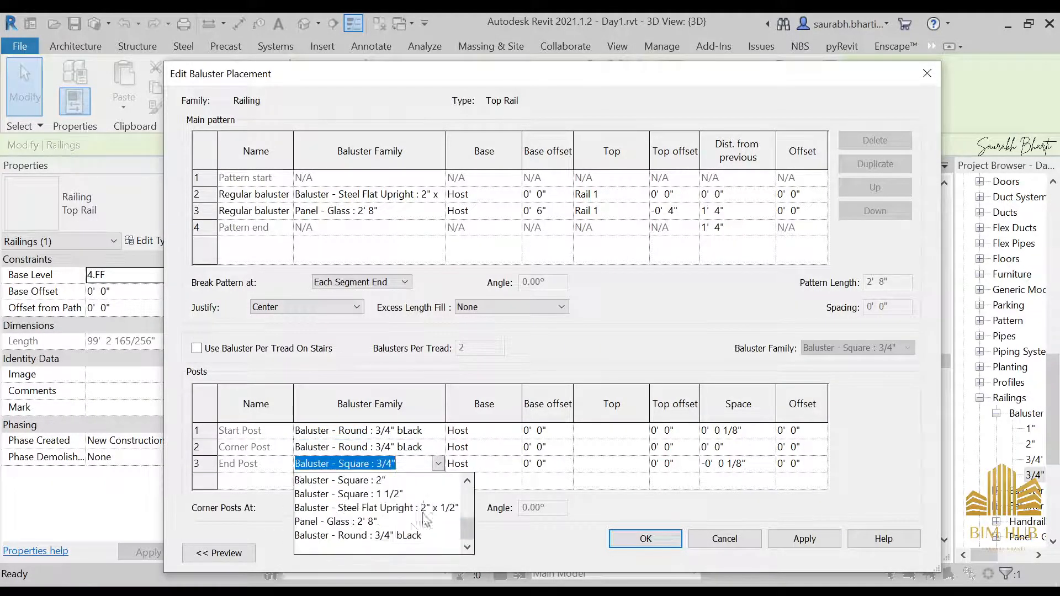
{"action": "left_click", "coordinate": [413, 536]}
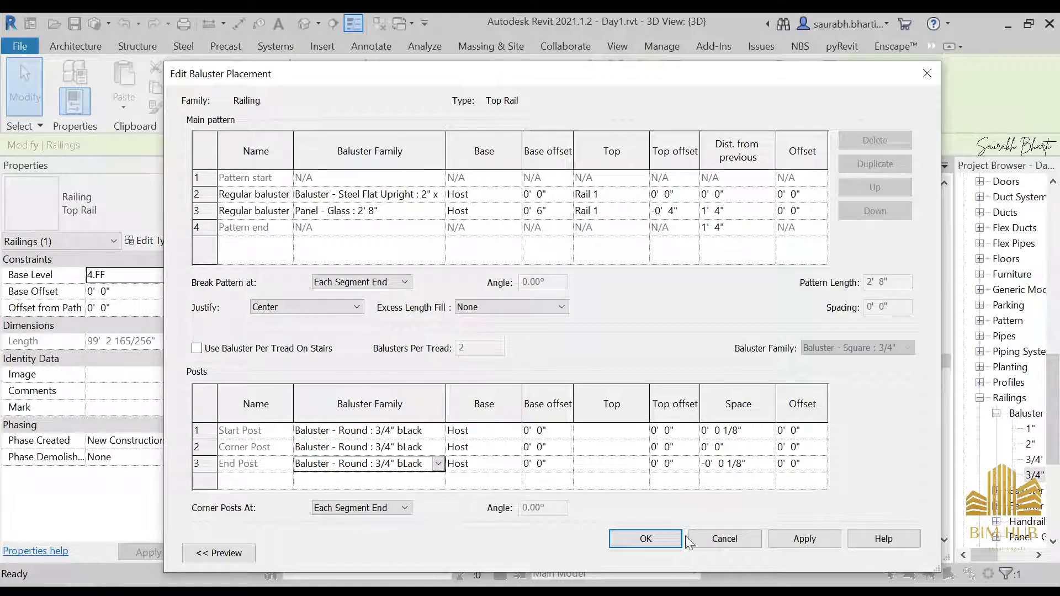
{"action": "left_click", "coordinate": [828, 537]}
{"action": "left_click", "coordinate": [667, 539]}
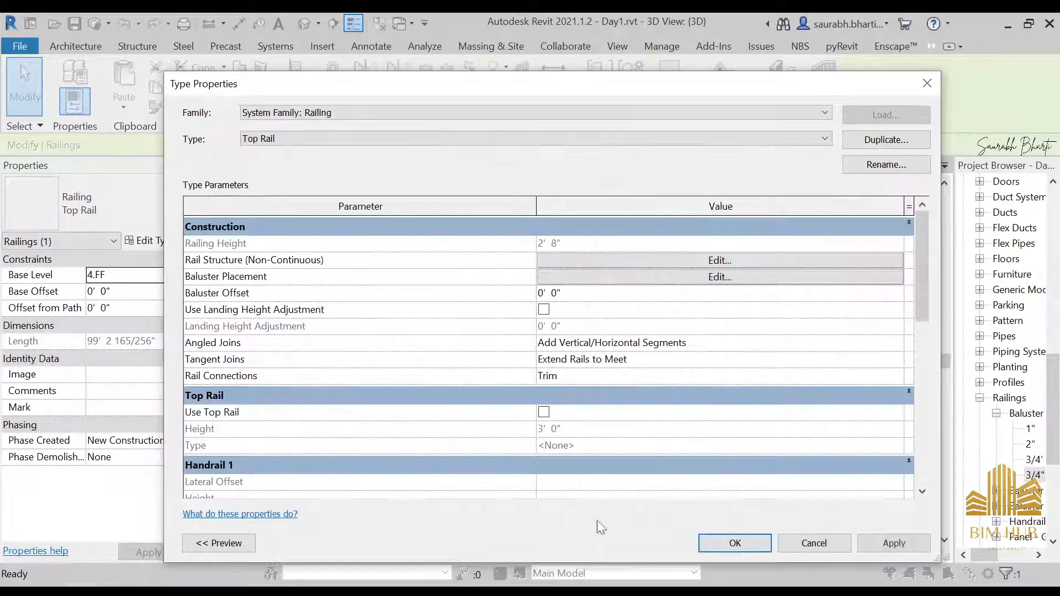
{"action": "left_click", "coordinate": [731, 544]}
Step: Set the main pattern's regular baluster to Baluster - Round : 3/4" bLack in the railing's baluster placement
{"action": "scroll", "coordinate": [604, 386], "scroll_direction": "down", "scroll_amount": 5}
{"action": "key", "text": "Escape"}
{"action": "scroll", "coordinate": [616, 324], "scroll_direction": "up", "scroll_amount": 7}
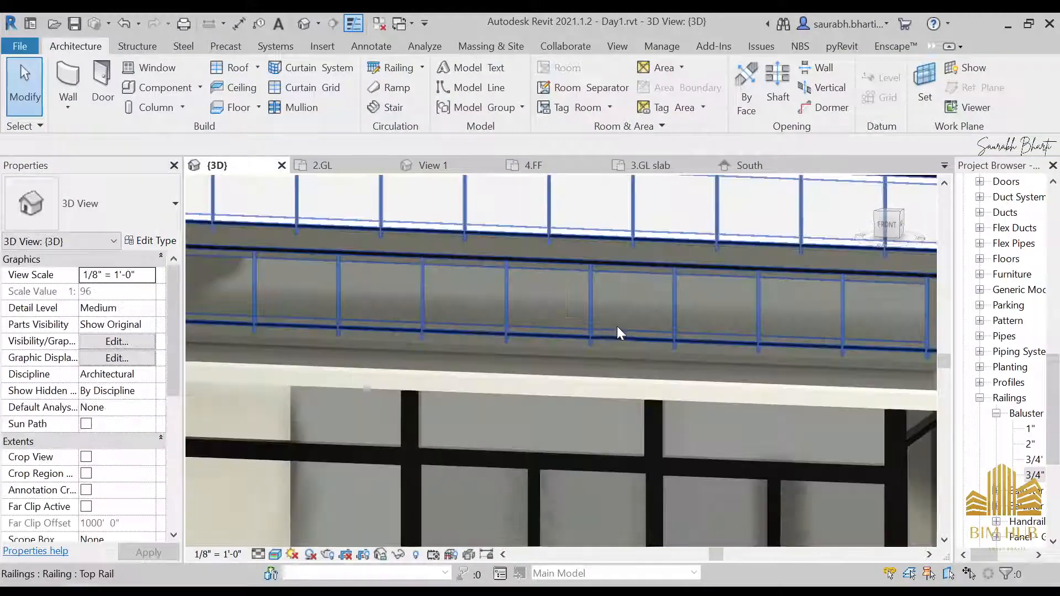
{"action": "left_click", "coordinate": [589, 314]}
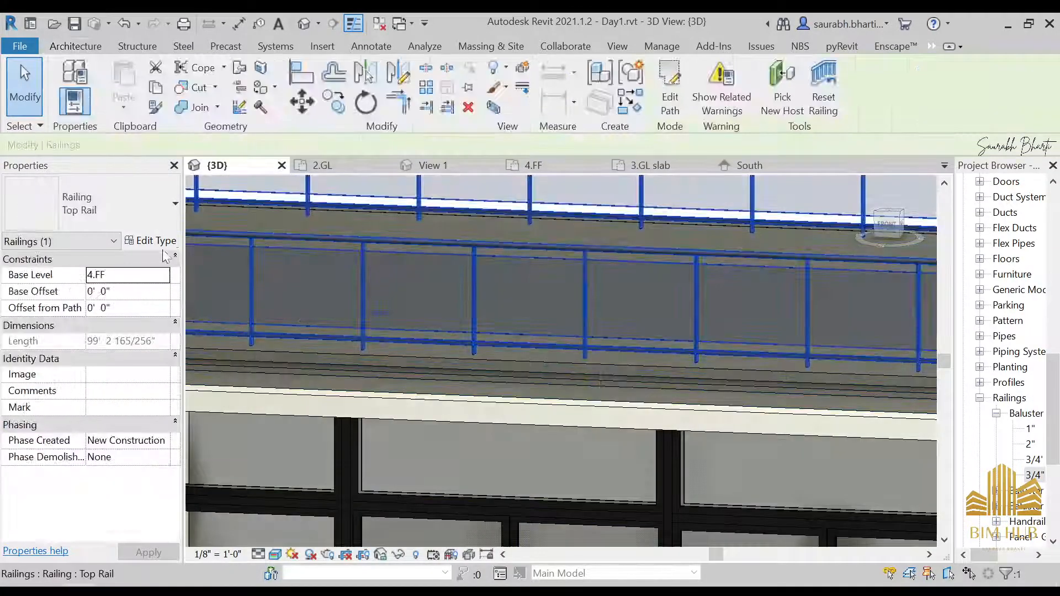
{"action": "left_click", "coordinate": [145, 241]}
{"action": "scroll", "coordinate": [662, 458], "scroll_direction": "down", "scroll_amount": 3}
{"action": "scroll", "coordinate": [657, 437], "scroll_direction": "up", "scroll_amount": 3}
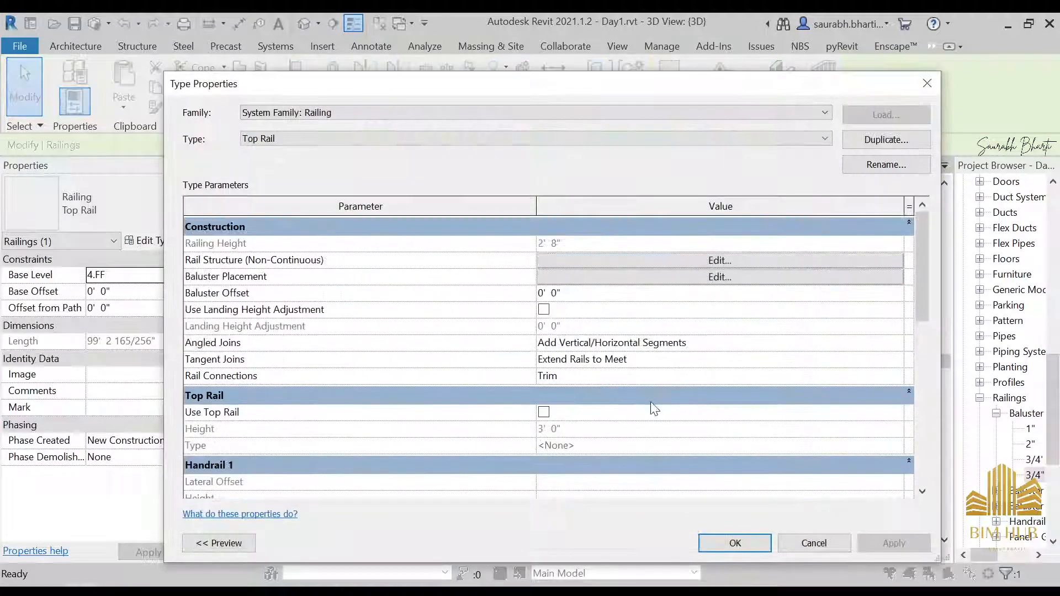
{"action": "left_click", "coordinate": [773, 277]}
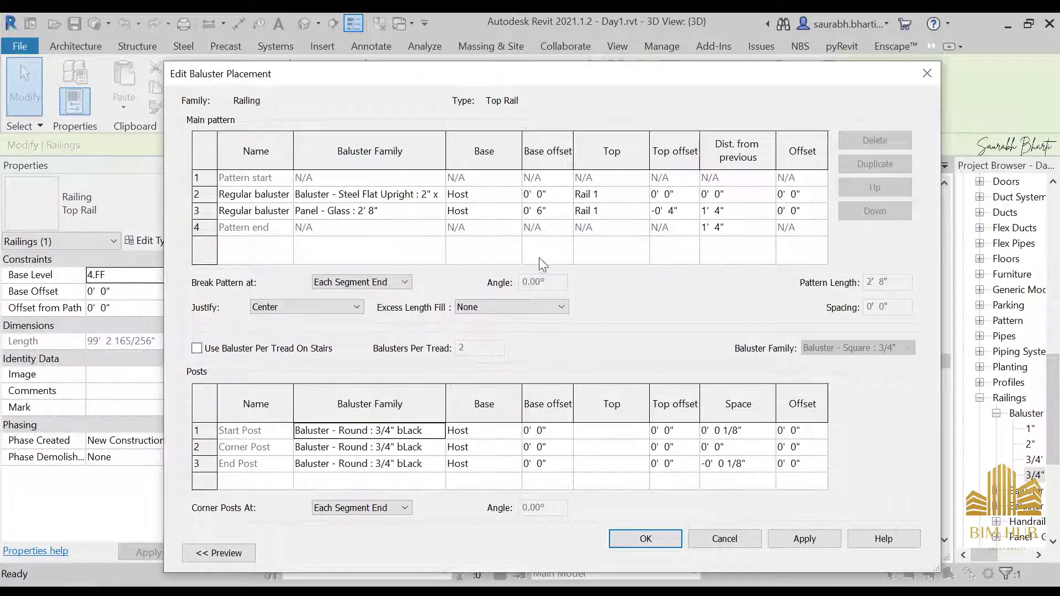
{"action": "left_click", "coordinate": [442, 195]}
{"action": "left_click", "coordinate": [408, 269]}
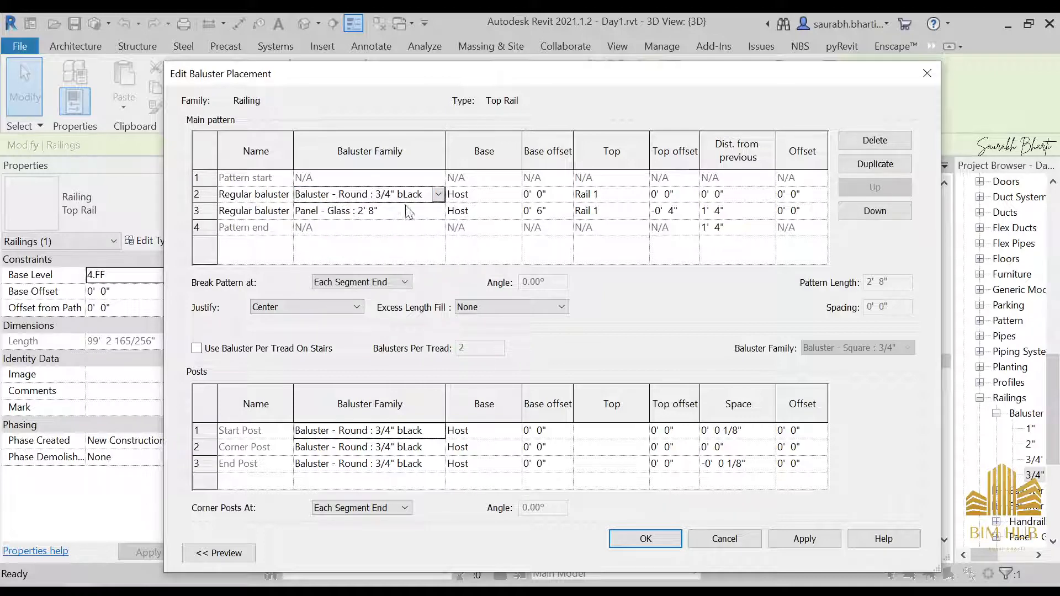
{"action": "left_click", "coordinate": [655, 541]}
{"action": "left_click", "coordinate": [711, 547]}
Step: Set the regular baluster's distance from previous to 3' in the railing's main pattern
{"action": "left_click", "coordinate": [526, 424]}
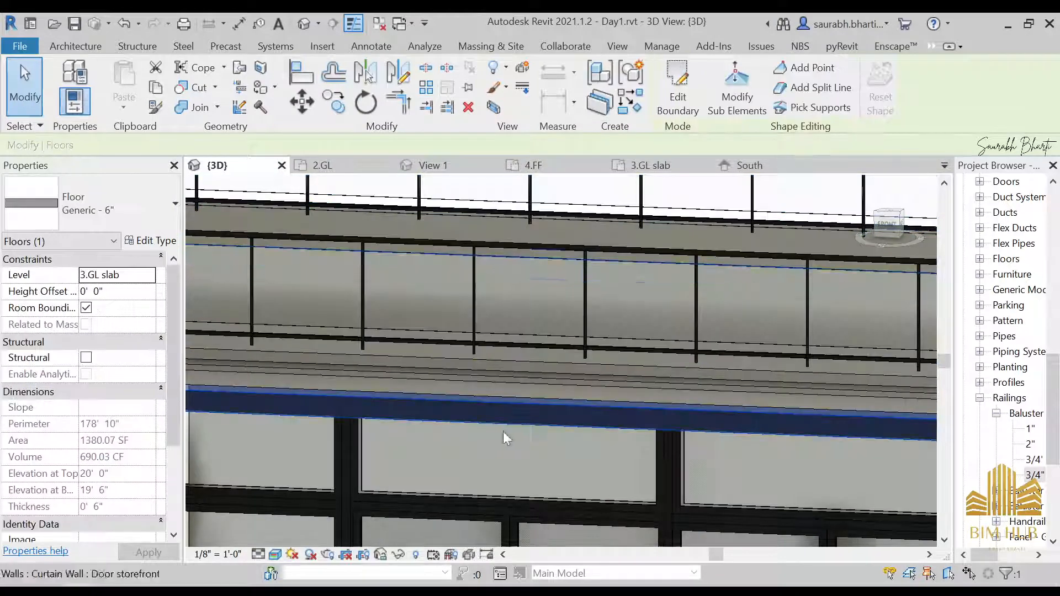
{"action": "left_click", "coordinate": [593, 310]}
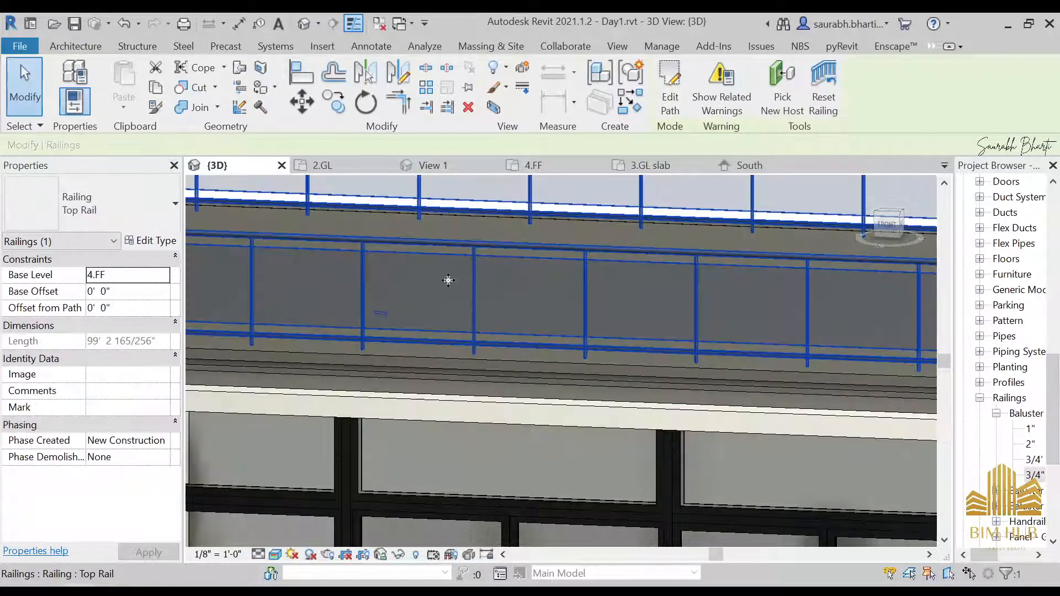
{"action": "left_click", "coordinate": [162, 246]}
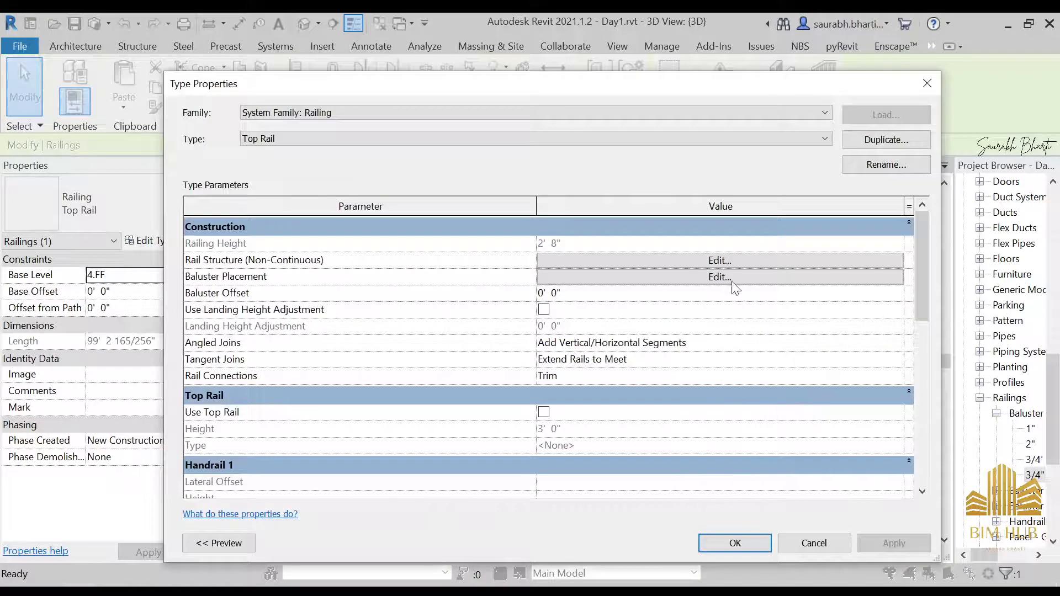
{"action": "left_click", "coordinate": [727, 282]}
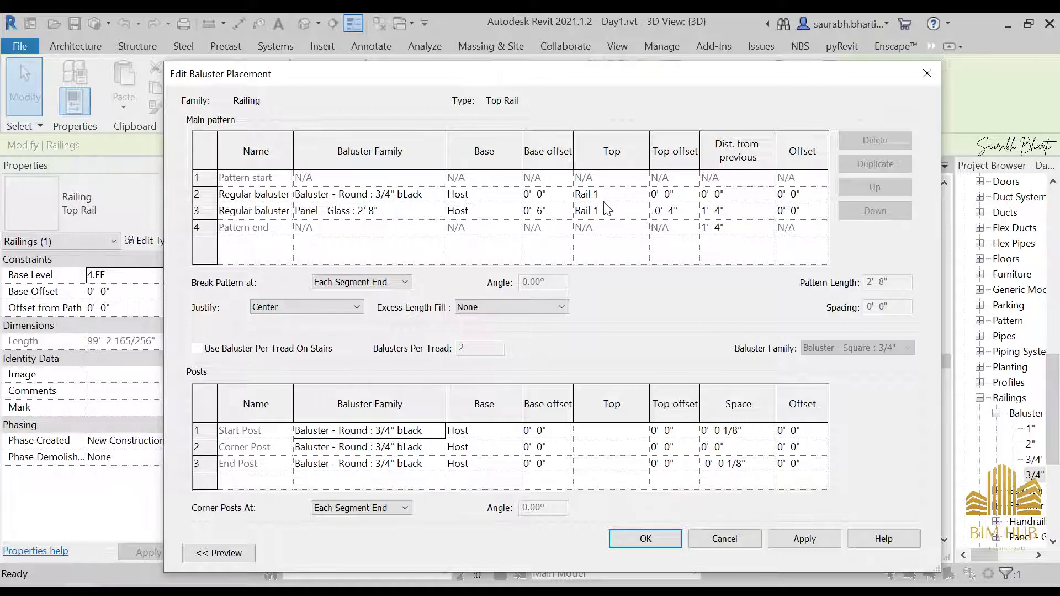
{"action": "left_click", "coordinate": [635, 197]}
{"action": "left_click", "coordinate": [642, 194]}
{"action": "left_click", "coordinate": [642, 195]}
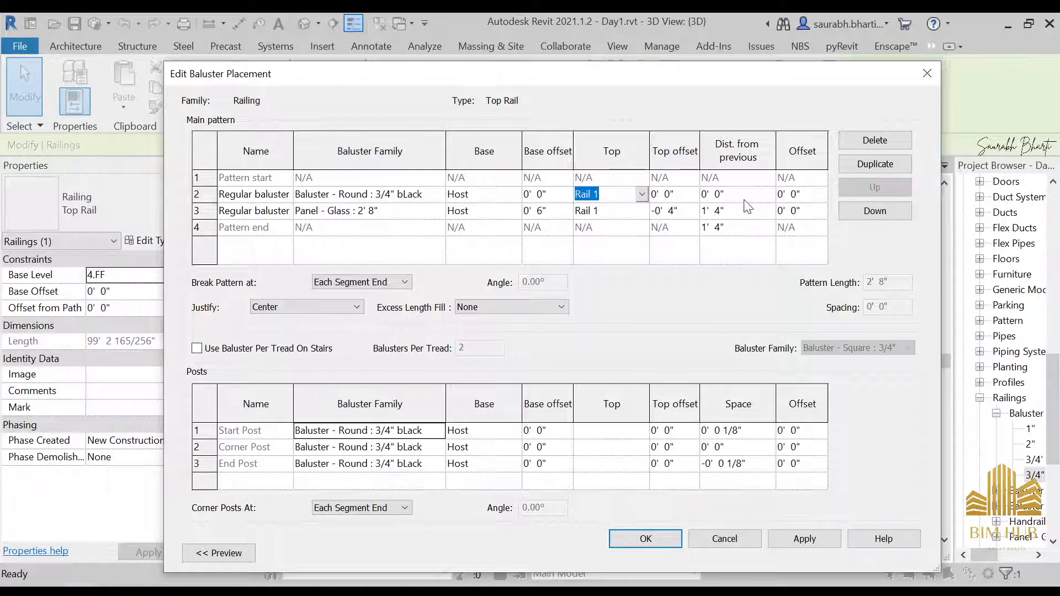
{"action": "key", "text": "Tab"}
{"action": "key", "text": "Tab"}
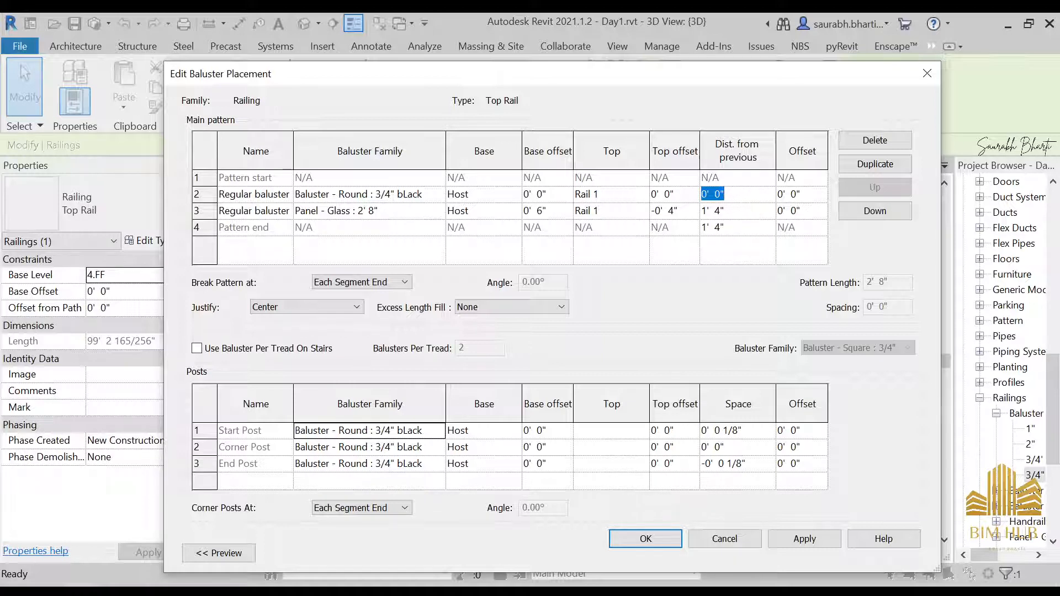
{"action": "type", "text": "3"}
{"action": "left_click", "coordinate": [620, 539]}
{"action": "left_click", "coordinate": [713, 543]}
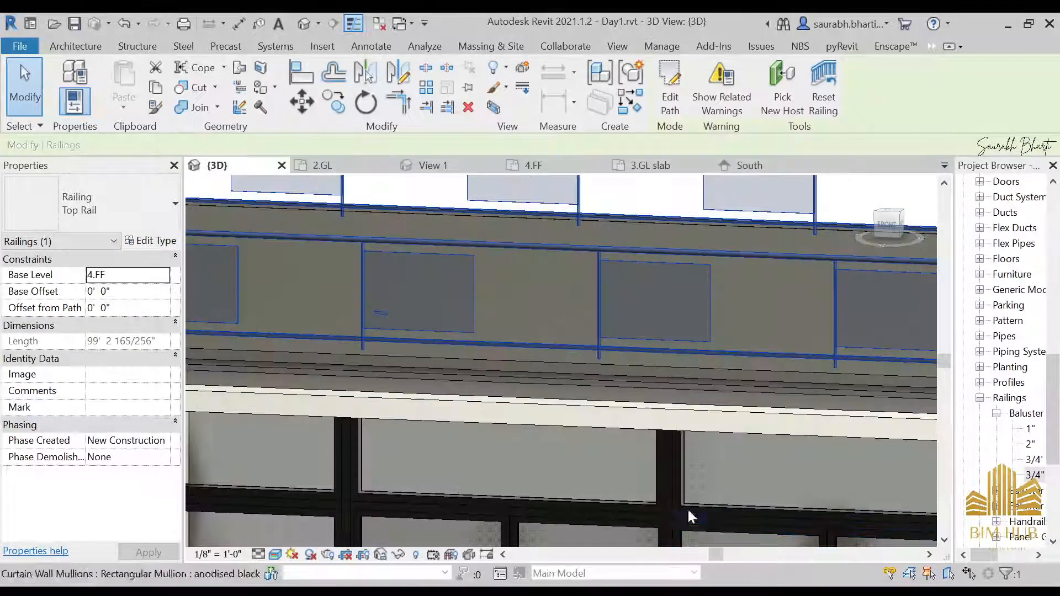
Step: Set the glass panel's top offset to 0 in the railing's main pattern and apply it
{"action": "left_click", "coordinate": [634, 445]}
{"action": "scroll", "coordinate": [622, 382], "scroll_direction": "up", "scroll_amount": 4}
{"action": "scroll", "coordinate": [519, 334], "scroll_direction": "up", "scroll_amount": 4}
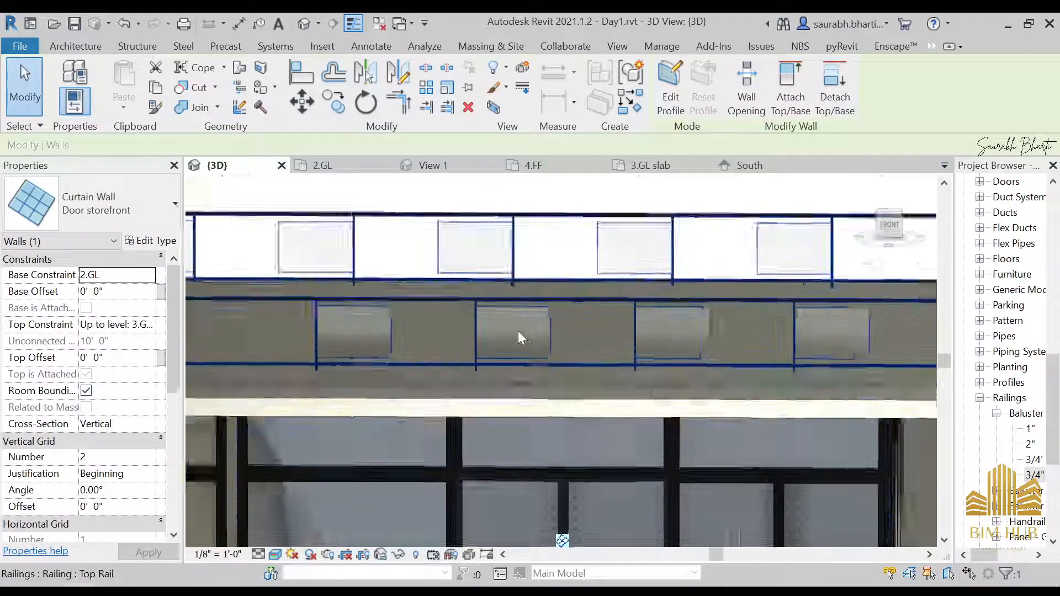
{"action": "left_click", "coordinate": [567, 333]}
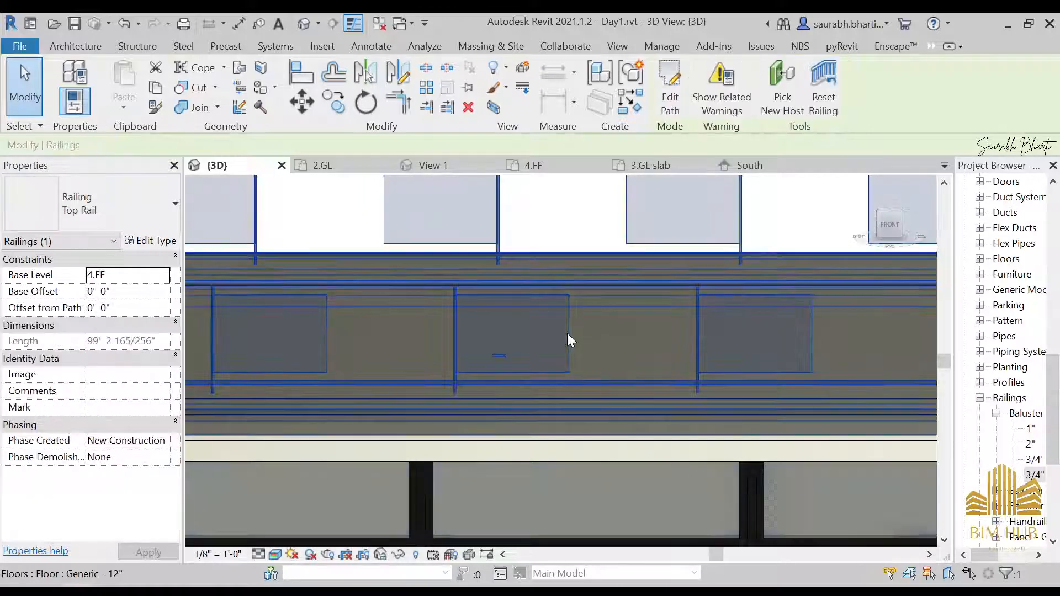
{"action": "key", "text": "Tab"}
{"action": "left_click", "coordinate": [568, 333]}
{"action": "left_click", "coordinate": [568, 333]}
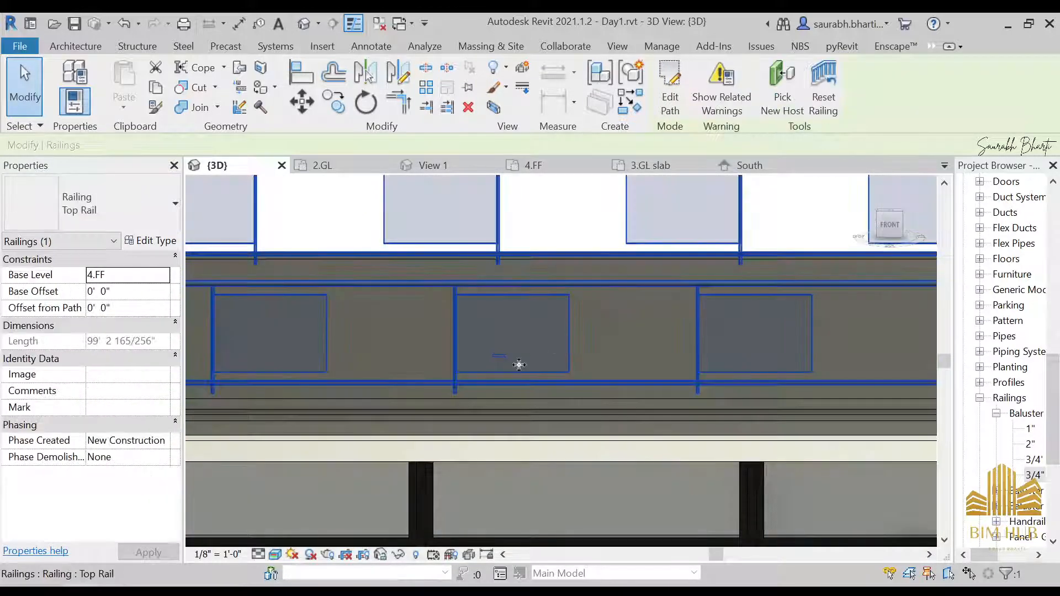
{"action": "left_click", "coordinate": [141, 241]}
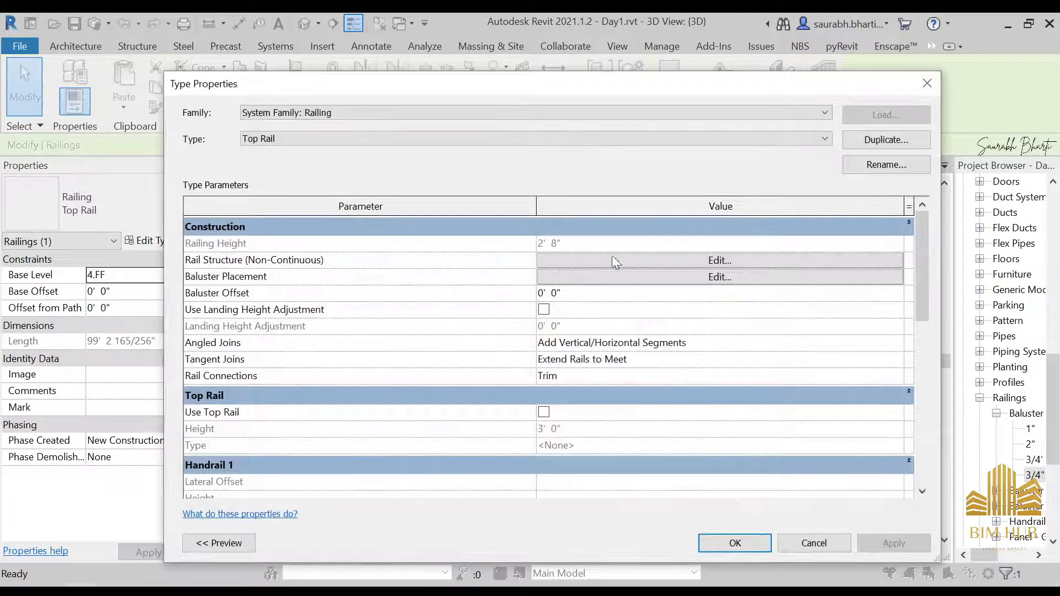
{"action": "left_click", "coordinate": [626, 278]}
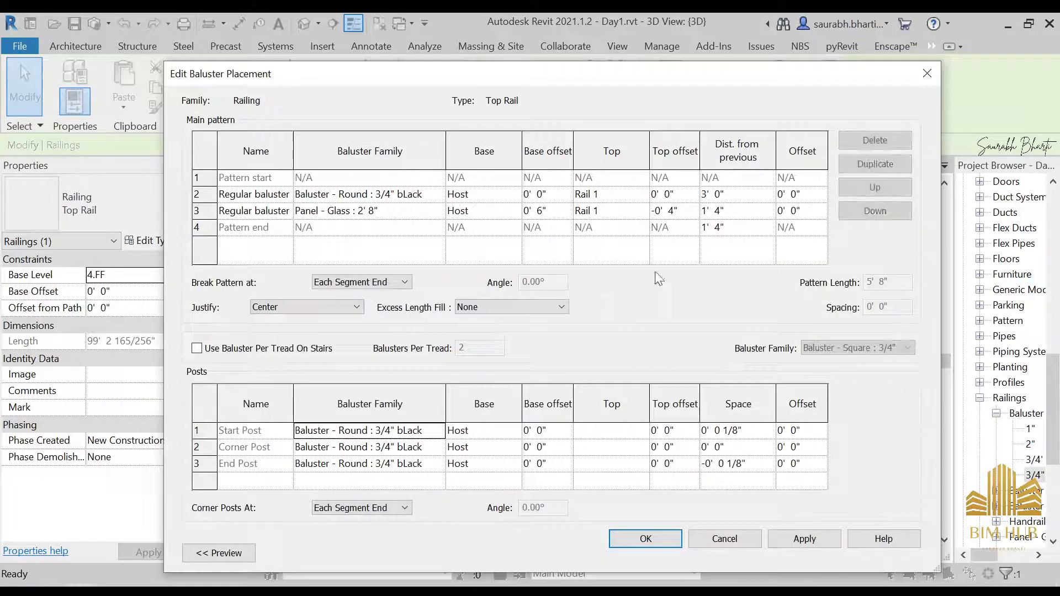
{"action": "left_click", "coordinate": [375, 213]}
{"action": "left_click", "coordinate": [438, 212]}
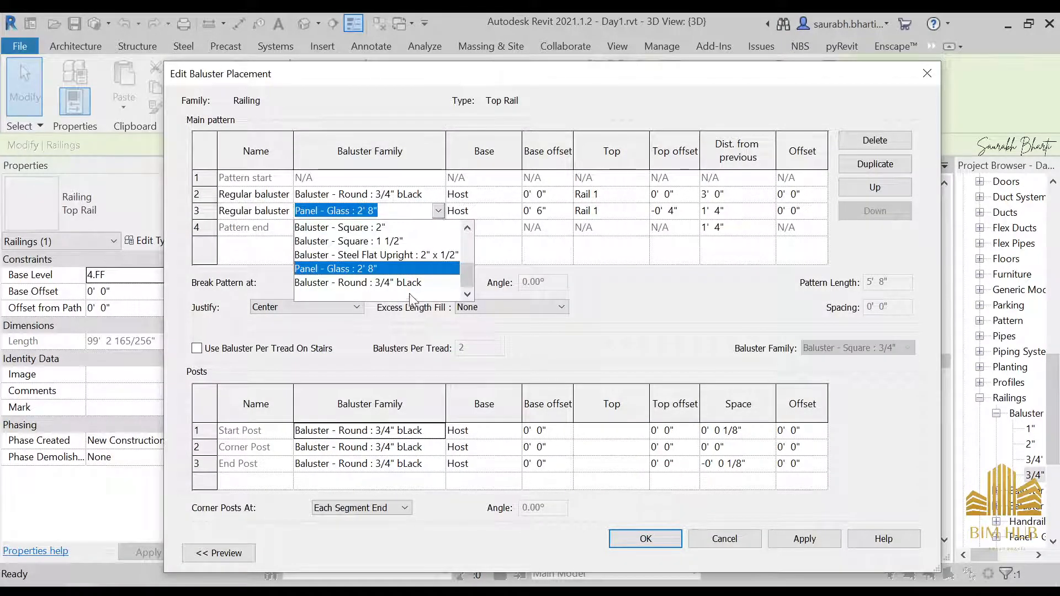
{"action": "left_click", "coordinate": [439, 213]}
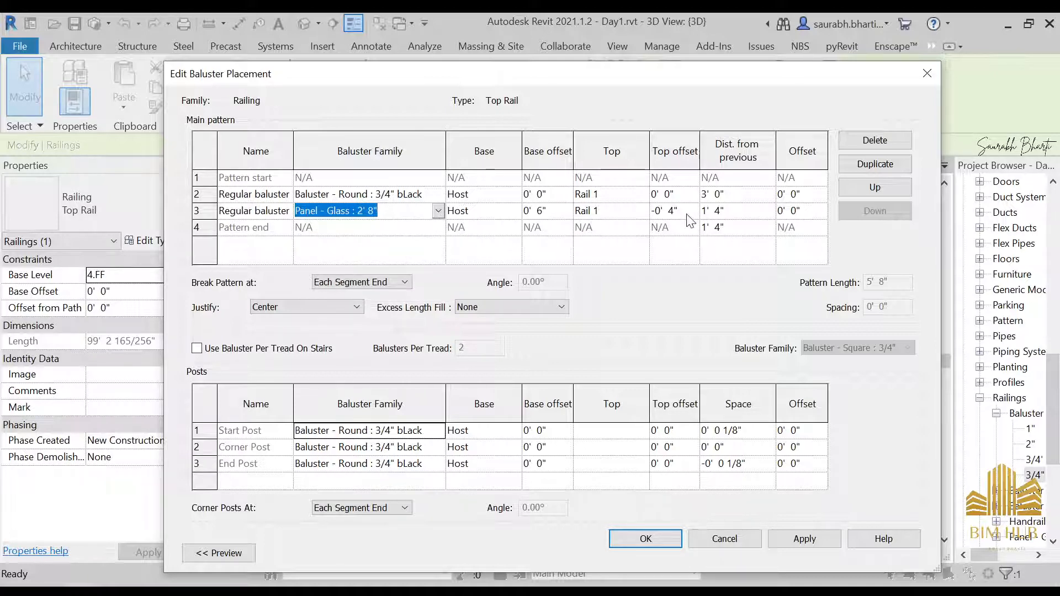
{"action": "left_click", "coordinate": [735, 212]}
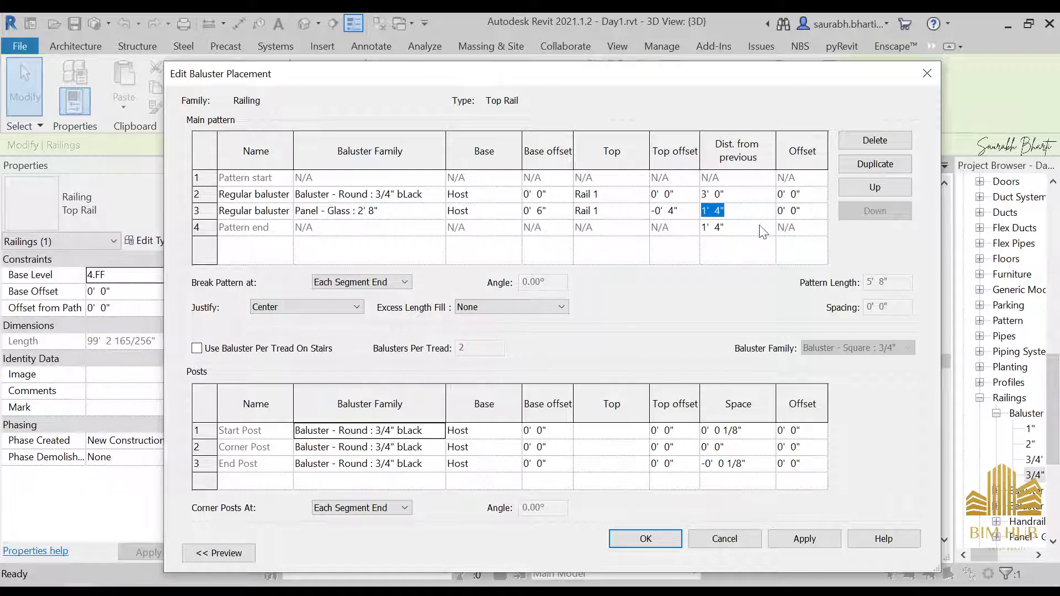
{"action": "left_click", "coordinate": [691, 215]}
{"action": "type", "text": "0"}
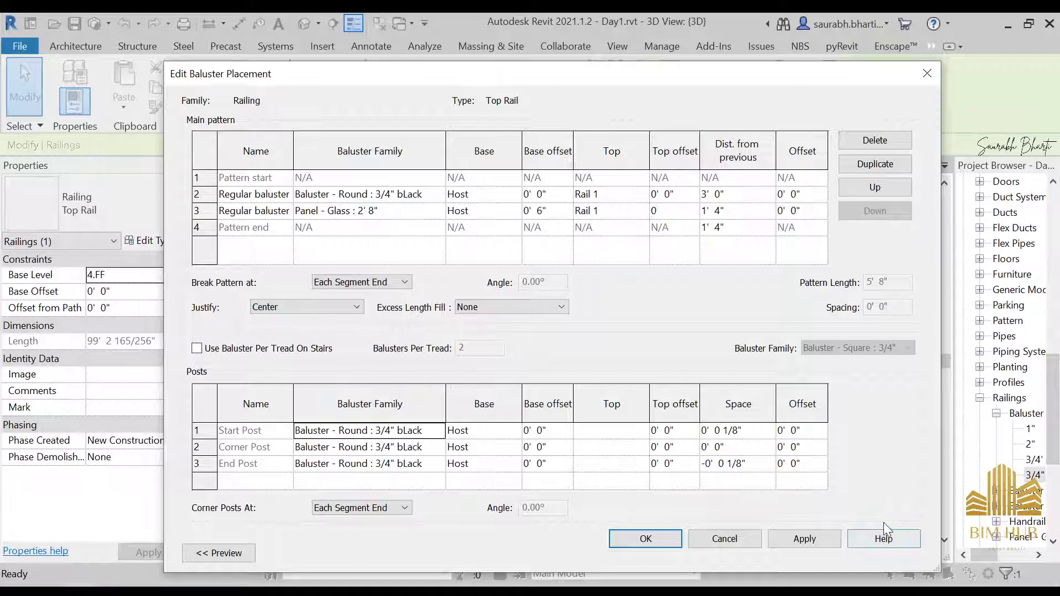
{"action": "left_click", "coordinate": [807, 537]}
{"action": "left_click", "coordinate": [640, 541]}
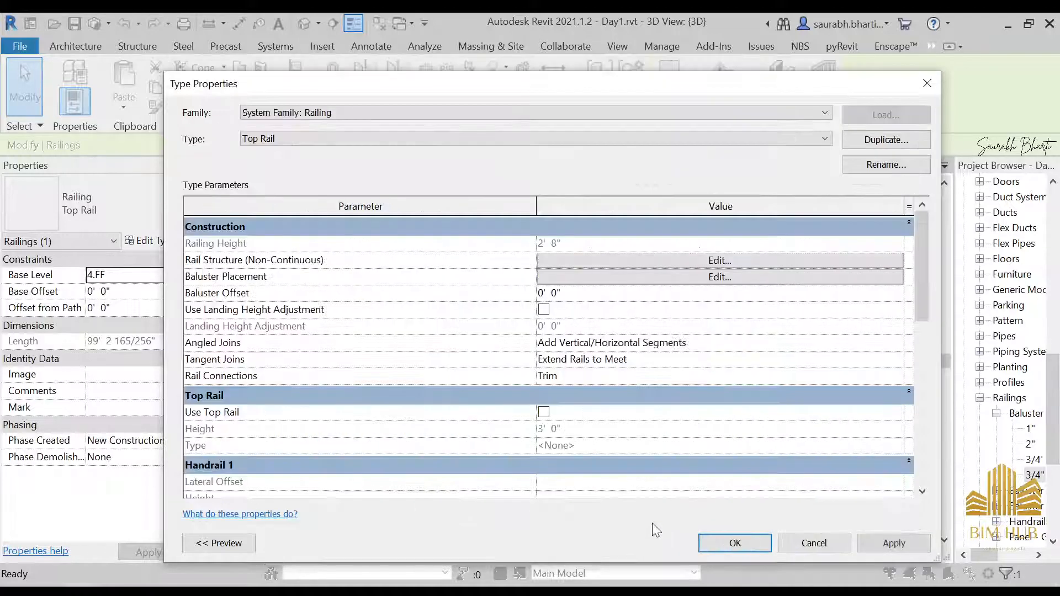
Step: Reopen the railing's baluster placement, set the glass panel's distance from previous to 0, and apply it
{"action": "left_click", "coordinate": [735, 542]}
{"action": "key", "text": "Escape"}
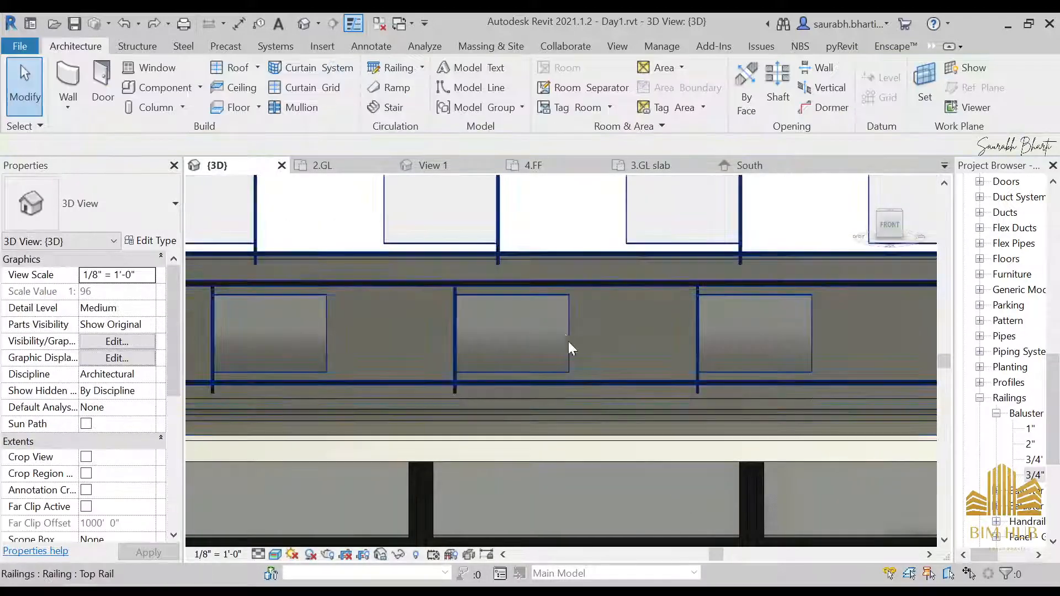
{"action": "left_click", "coordinate": [560, 328]}
{"action": "left_click", "coordinate": [149, 240]}
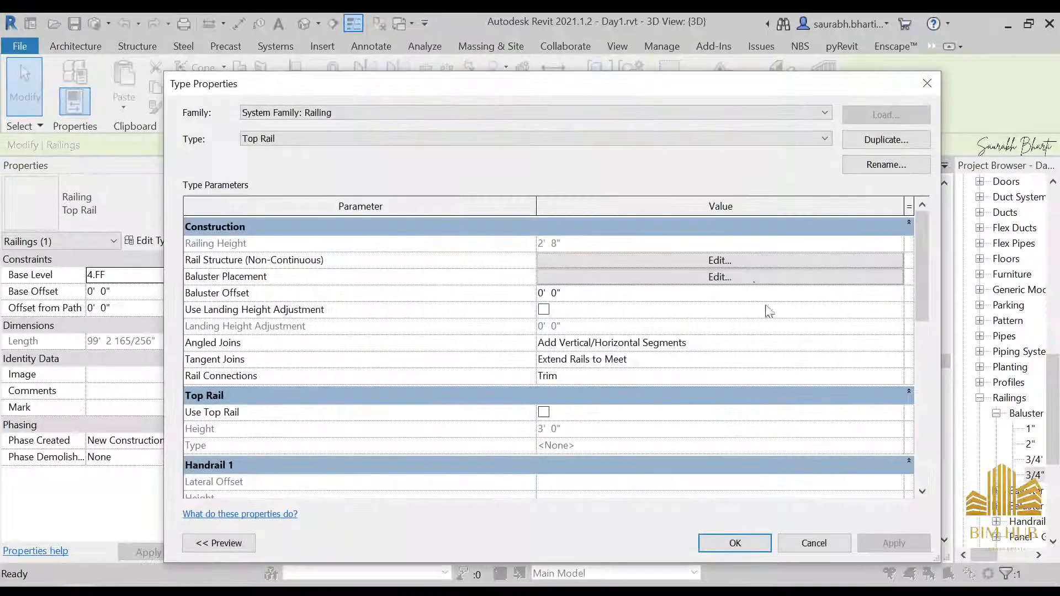
{"action": "left_click", "coordinate": [669, 279]}
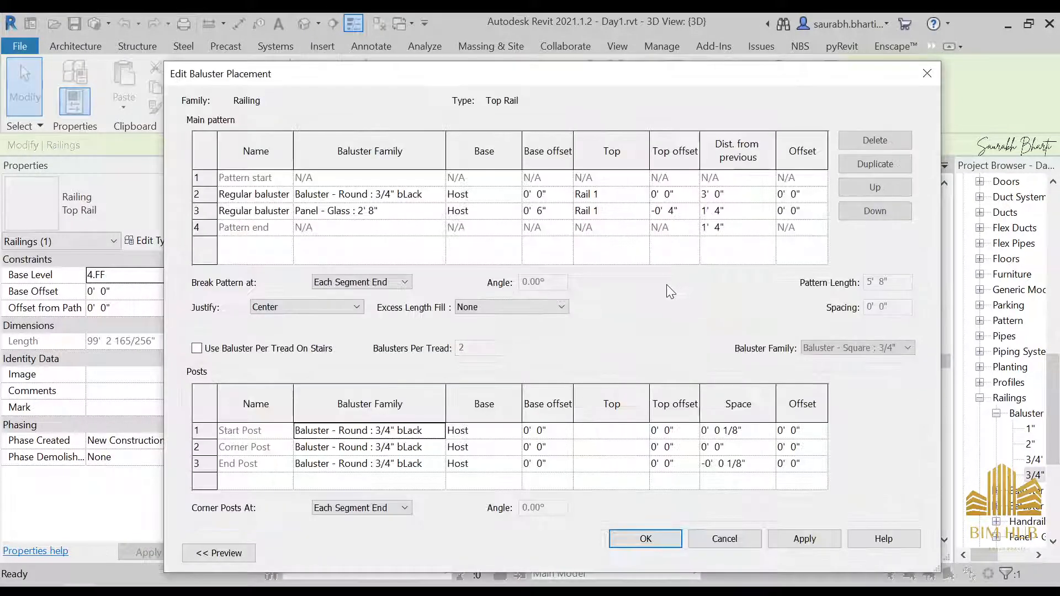
{"action": "left_click", "coordinate": [719, 214]}
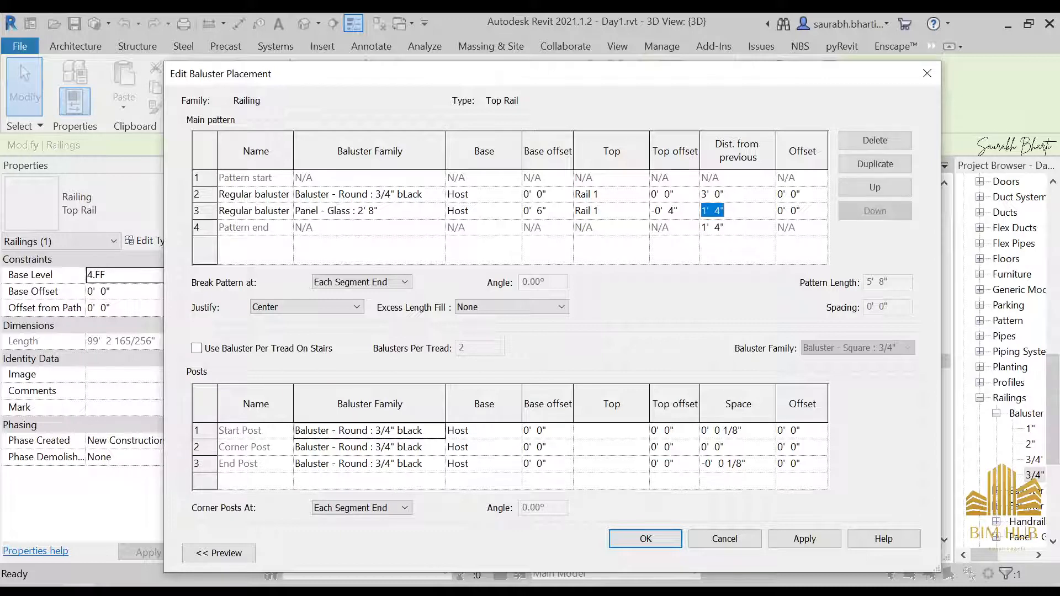
{"action": "left_click", "coordinate": [718, 212]}
{"action": "left_click_drag", "start_coordinate": [724, 212], "coordinate": [701, 212]}
{"action": "type", "text": "0"}
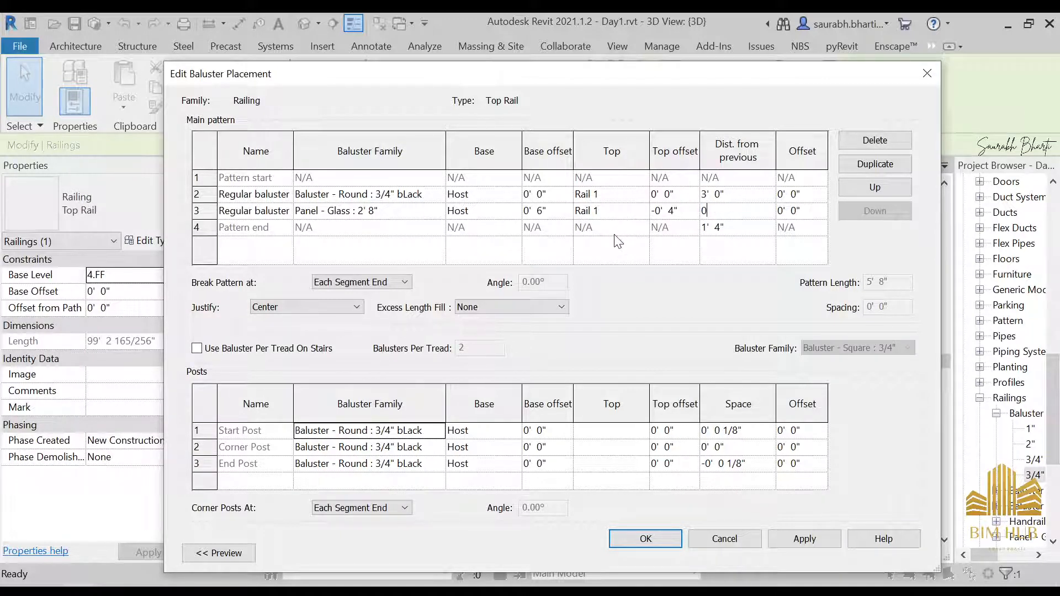
{"action": "left_click", "coordinate": [643, 539]}
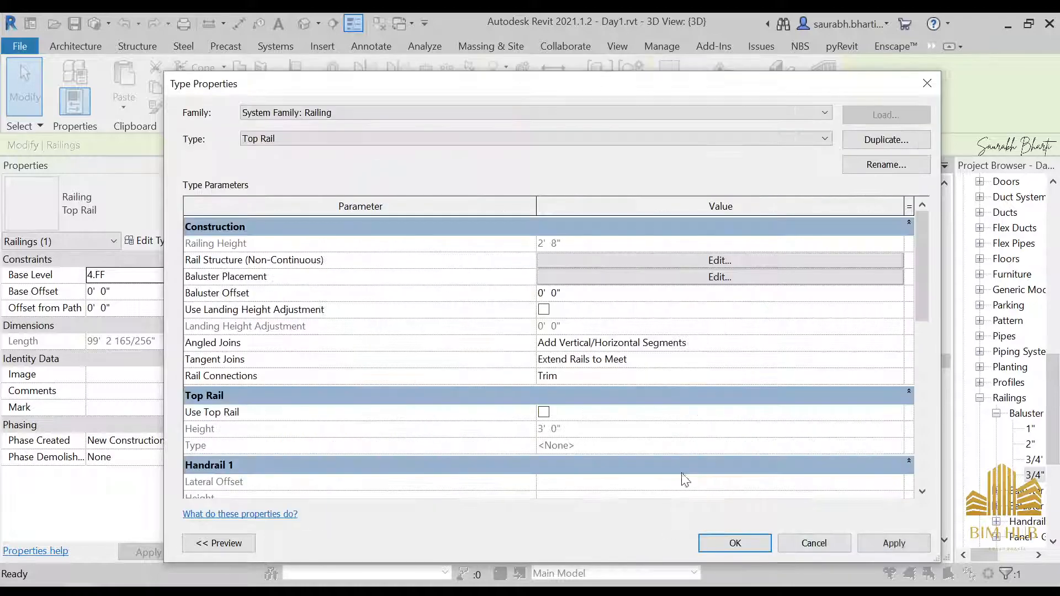
{"action": "left_click", "coordinate": [729, 543]}
{"action": "middle_click_drag", "start_coordinate": [634, 428], "coordinate": [608, 421], "text": "shift"}
{"action": "scroll", "coordinate": [645, 442], "scroll_direction": "up", "scroll_amount": 2}
{"action": "key", "text": "ctrl+z"}
{"action": "key", "text": "ctrl+z"}
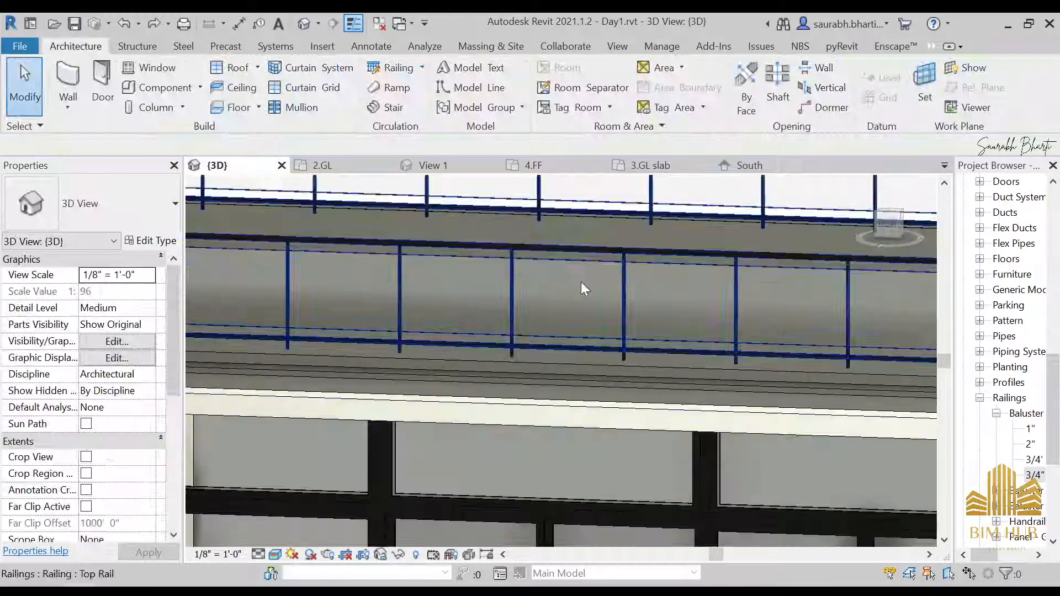
Step: Orbit around the upper floor to inspect the glass railing with black balusters in 3D
{"action": "scroll", "coordinate": [581, 283], "scroll_direction": "down", "scroll_amount": 2}
{"action": "scroll", "coordinate": [692, 348], "scroll_direction": "down", "scroll_amount": 3}
{"action": "middle_click_drag", "start_coordinate": [687, 359], "coordinate": [771, 550], "text": "shift"}
{"action": "scroll", "coordinate": [718, 454], "scroll_direction": "down", "scroll_amount": 1}
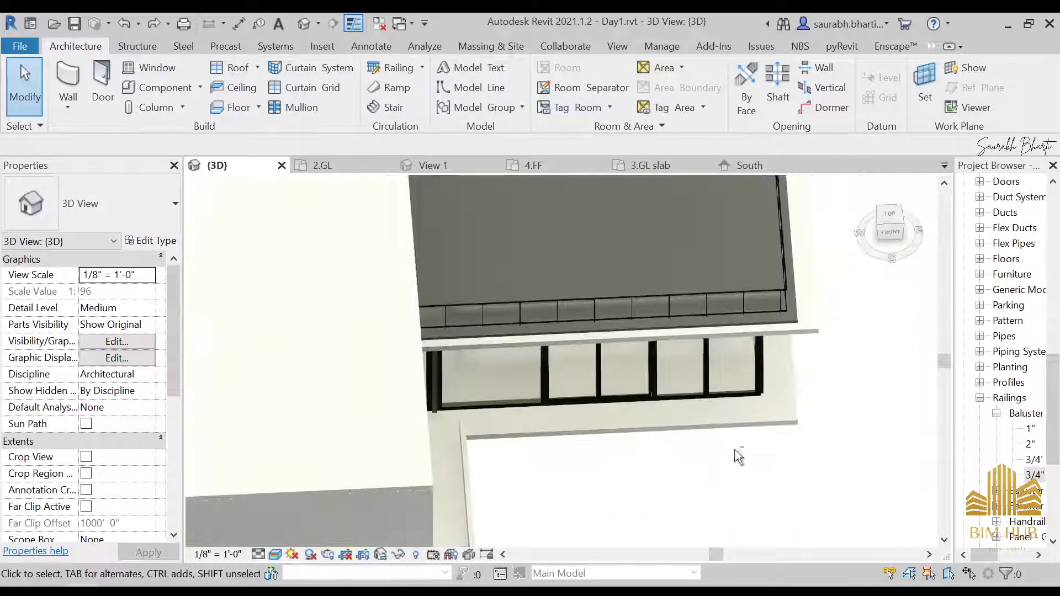
{"action": "middle_click_drag", "start_coordinate": [736, 457], "coordinate": [622, 447], "text": "shift"}
{"action": "scroll", "coordinate": [625, 389], "scroll_direction": "up", "scroll_amount": 4}
{"action": "middle_click_drag", "start_coordinate": [625, 389], "coordinate": [514, 390], "text": "shift"}
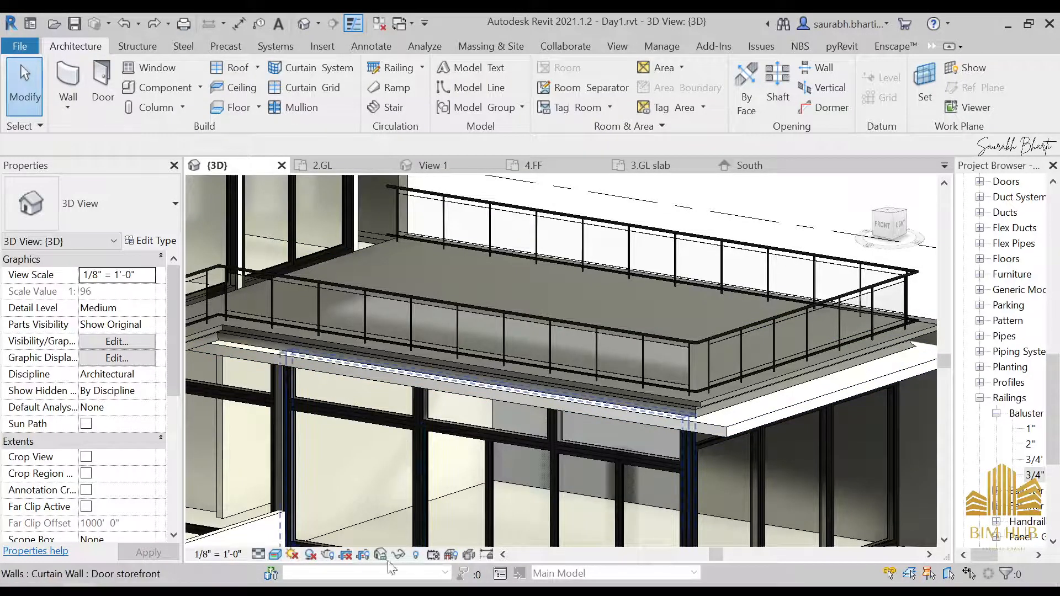
Step: Switch to the photo viewer and examine the side reference photos of the house's balcony railings
{"action": "left_click", "coordinate": [486, 591]}
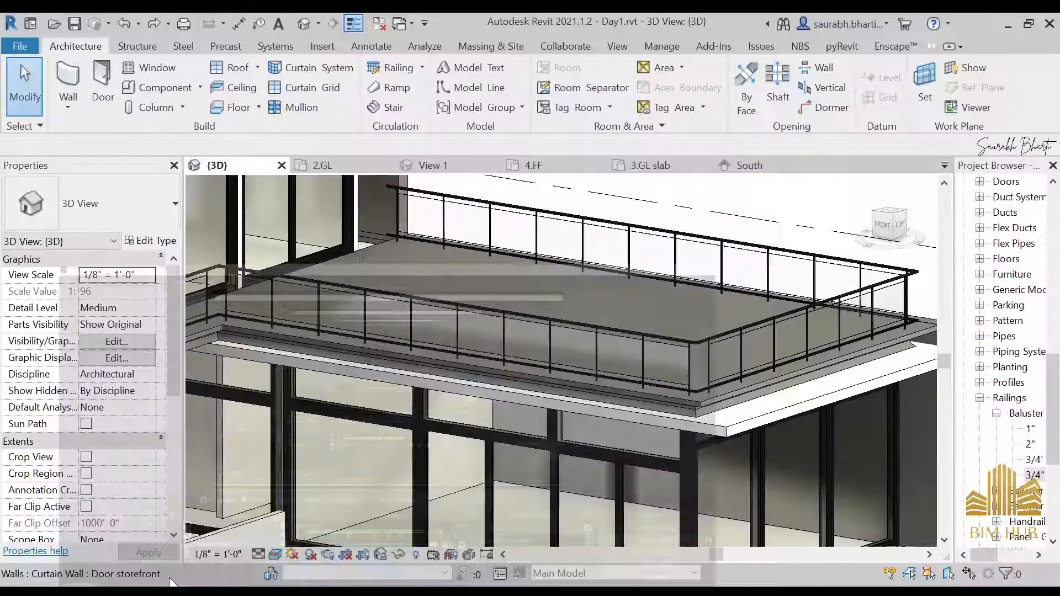
{"action": "middle_click_drag", "start_coordinate": [585, 337], "coordinate": [450, 264], "text": "shift"}
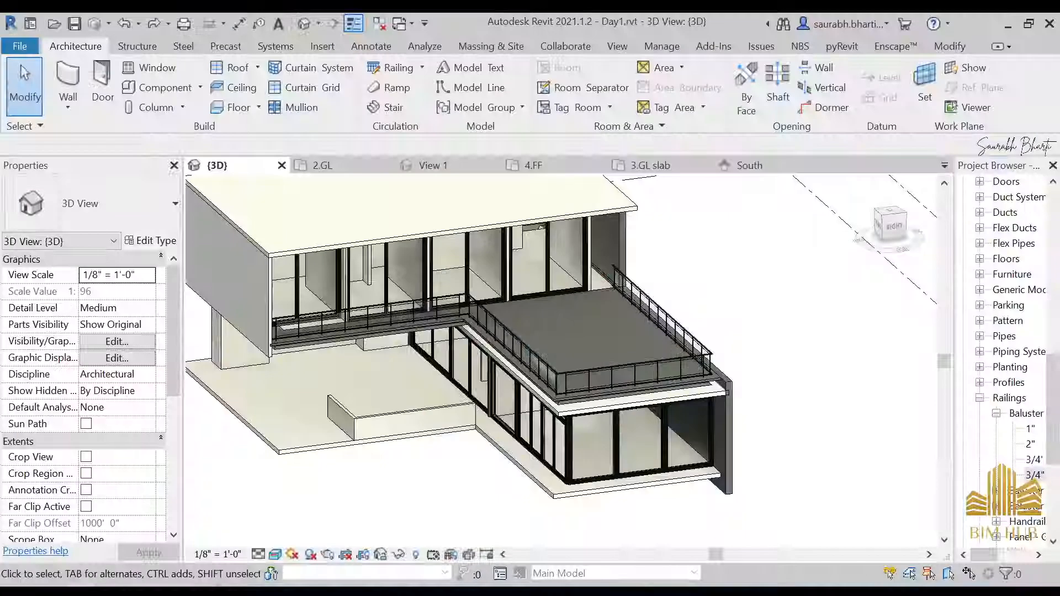
{"action": "mouse_move", "coordinate": [206, 555]}
{"action": "left_click", "coordinate": [289, 512]}
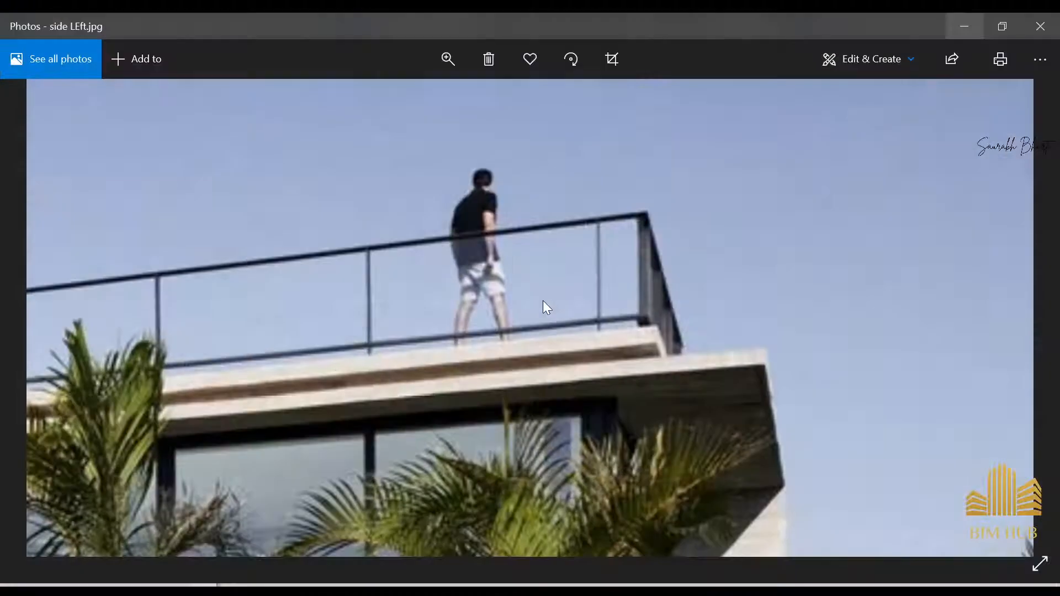
{"action": "key", "text": "Right"}
{"action": "key", "text": "Right"}
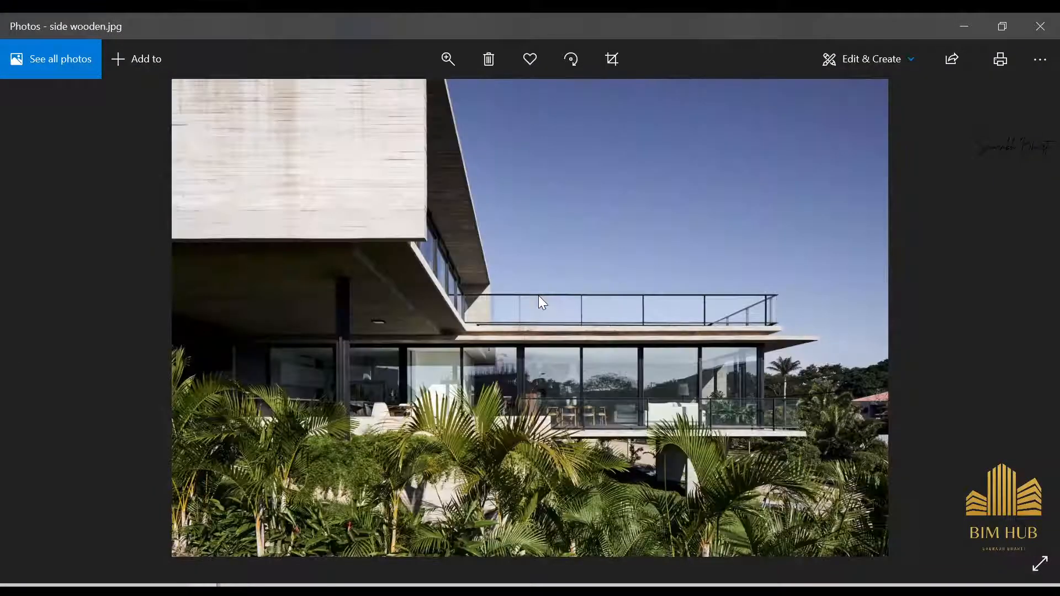
{"action": "key", "text": "Right"}
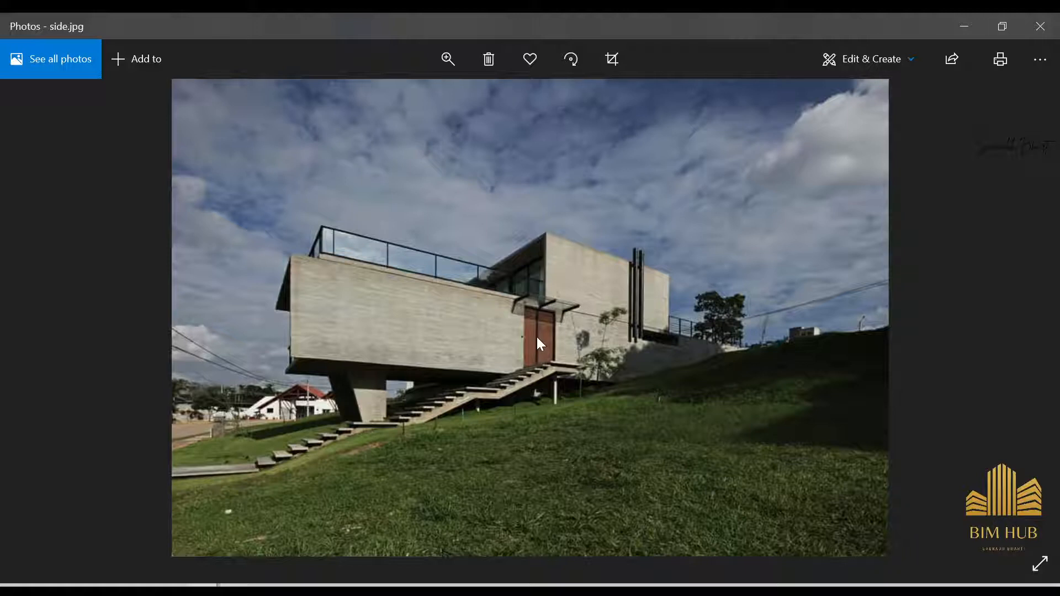
{"action": "scroll", "coordinate": [537, 337], "scroll_direction": "up", "scroll_amount": 2}
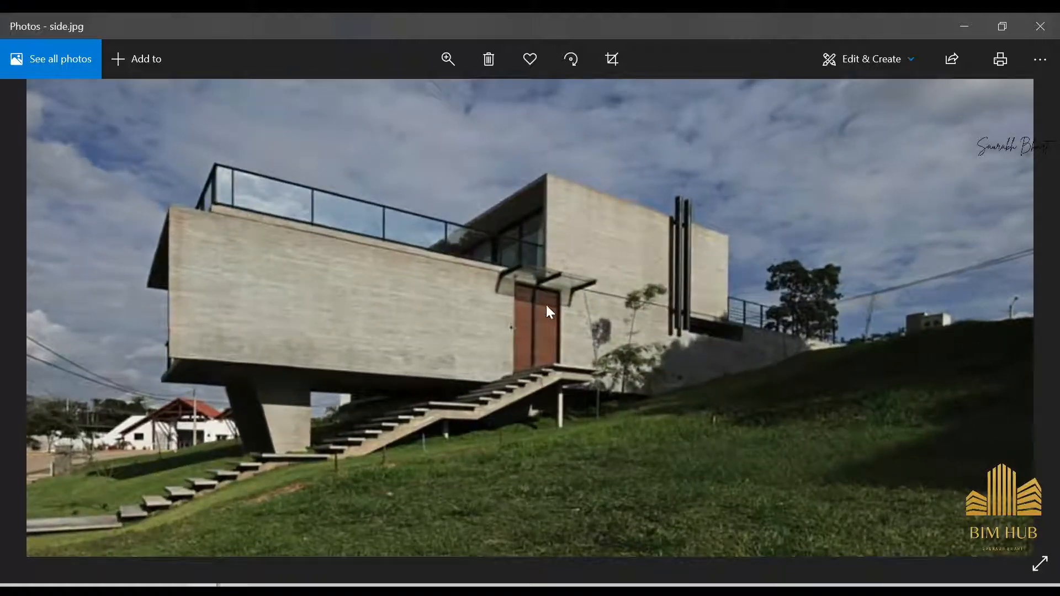
{"action": "key", "text": "Right"}
{"action": "scroll", "coordinate": [547, 306], "scroll_direction": "down", "scroll_amount": 2}
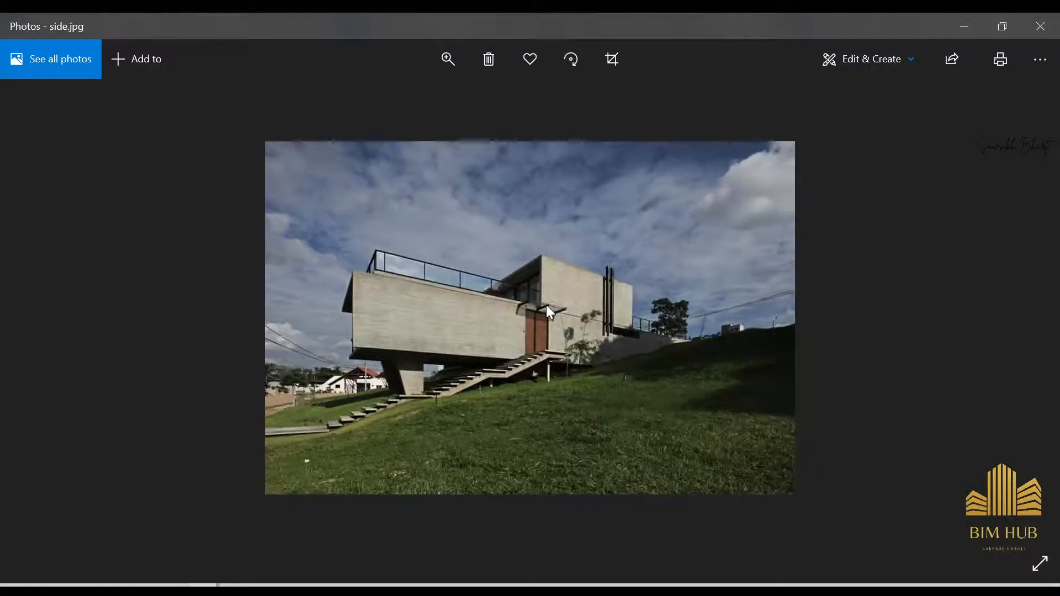
{"action": "scroll", "coordinate": [568, 297], "scroll_direction": "up", "scroll_amount": 2}
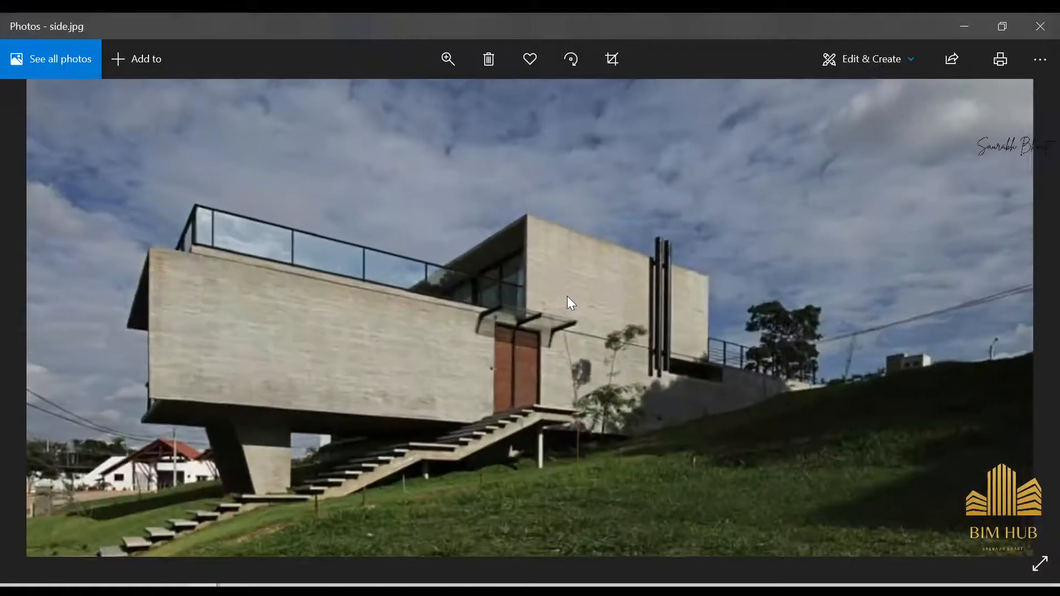
{"action": "key", "text": "Left"}
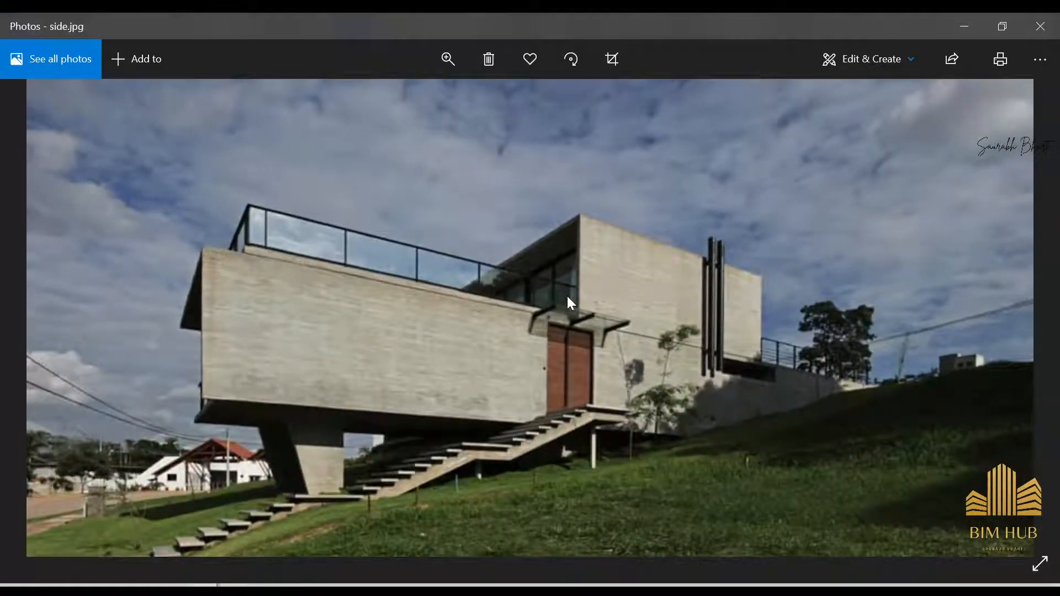
{"action": "scroll", "coordinate": [566, 294], "scroll_direction": "down", "scroll_amount": 2}
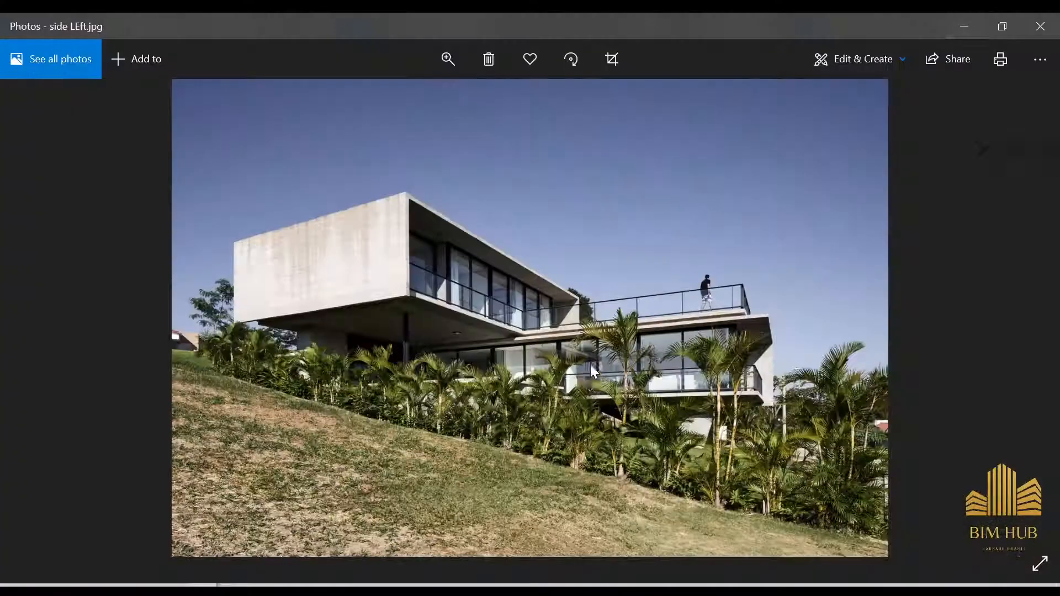
Step: Compare the side, wooden and night reference photos of the terrace railing and columns, then return to the model
{"action": "key", "text": "Right"}
{"action": "key", "text": "Right"}
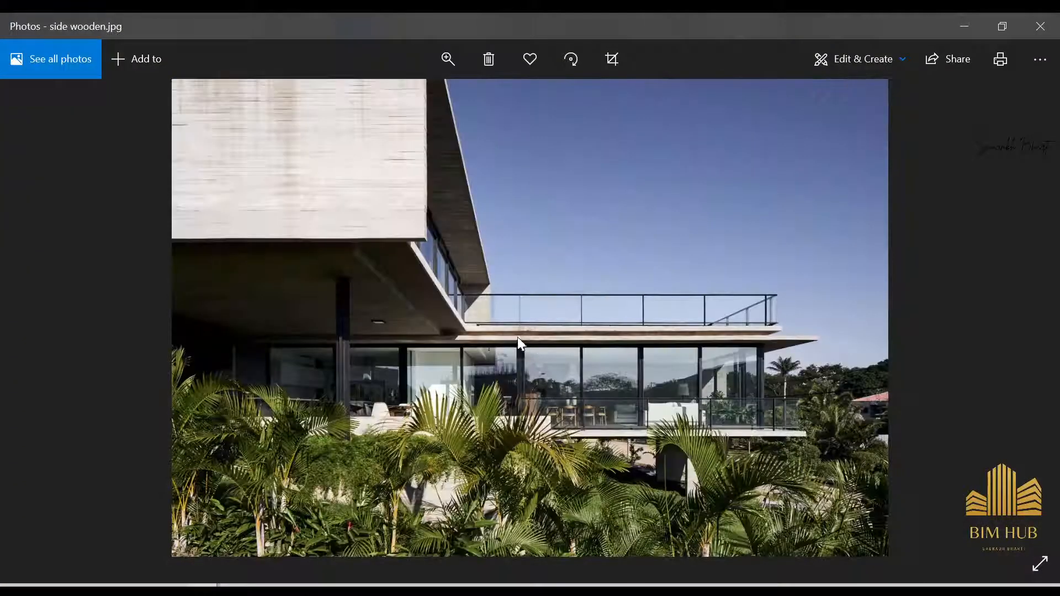
{"action": "key", "text": "Right"}
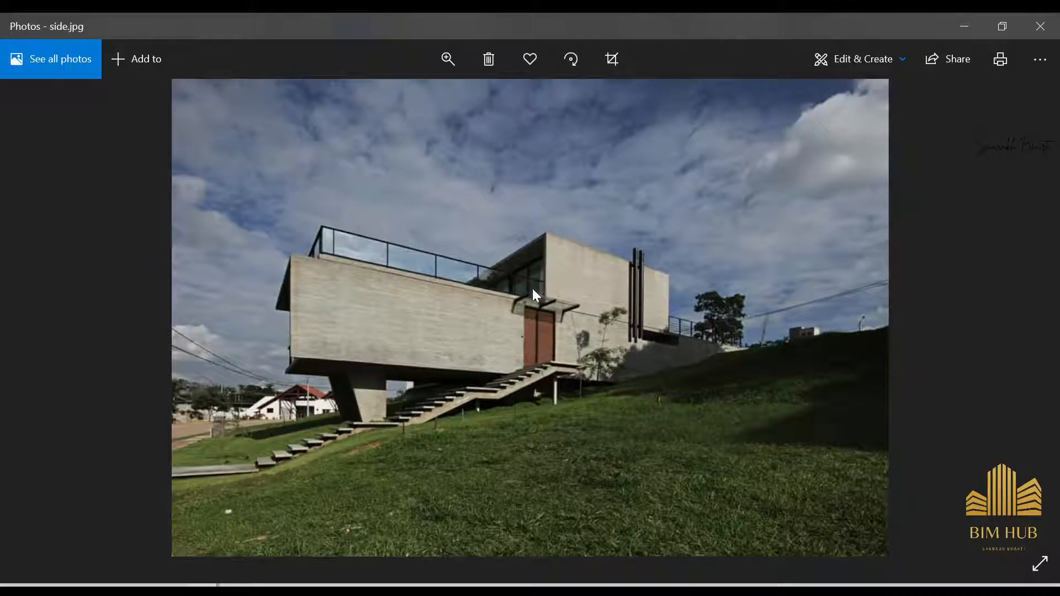
{"action": "key", "text": "Left"}
{"action": "key", "text": "Left"}
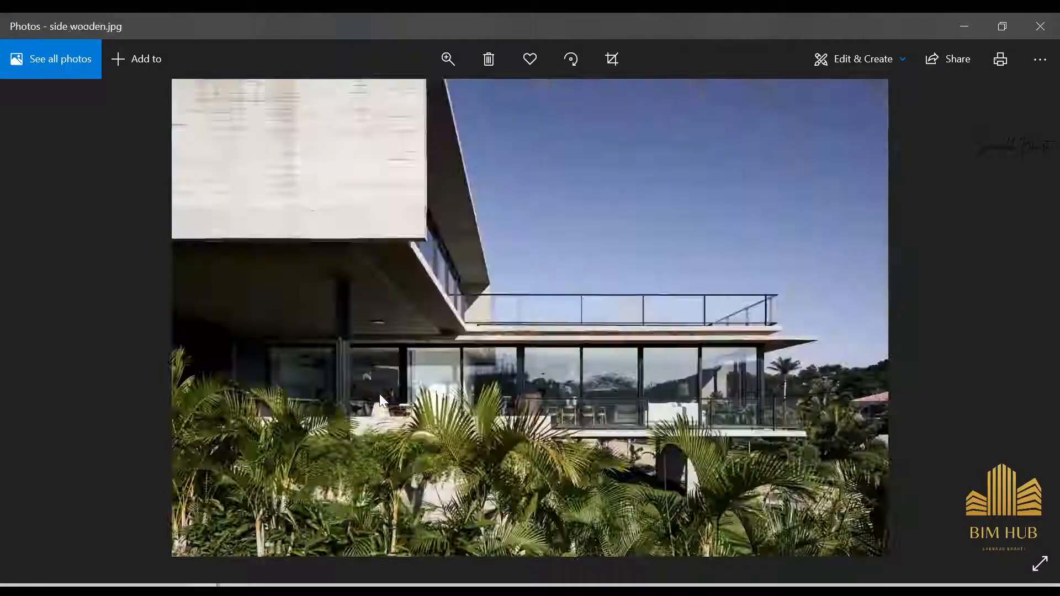
{"action": "double_click", "coordinate": [473, 438]}
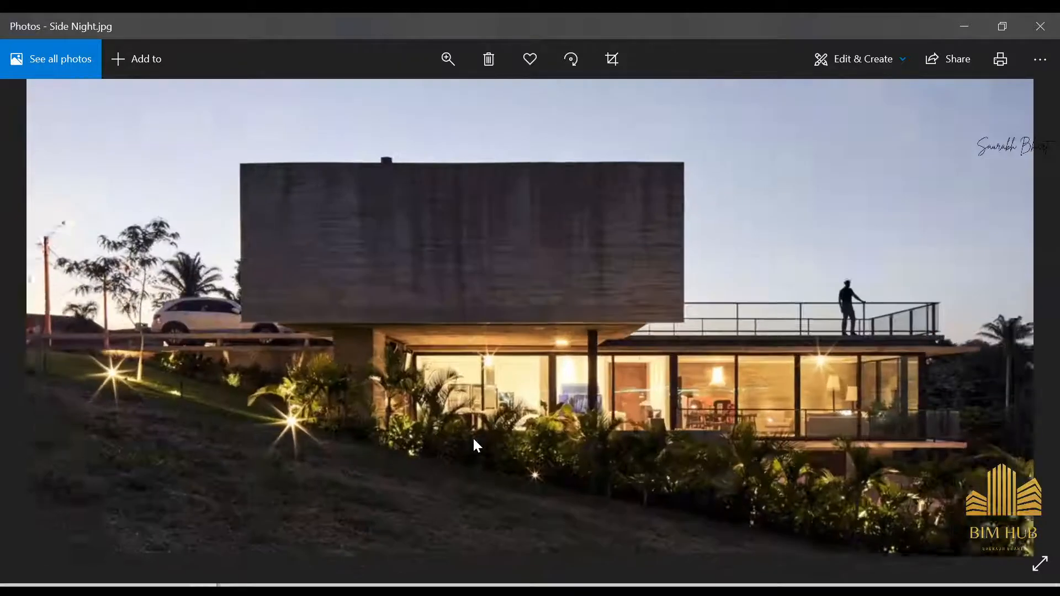
{"action": "left_click_drag", "start_coordinate": [405, 376], "coordinate": [513, 350]}
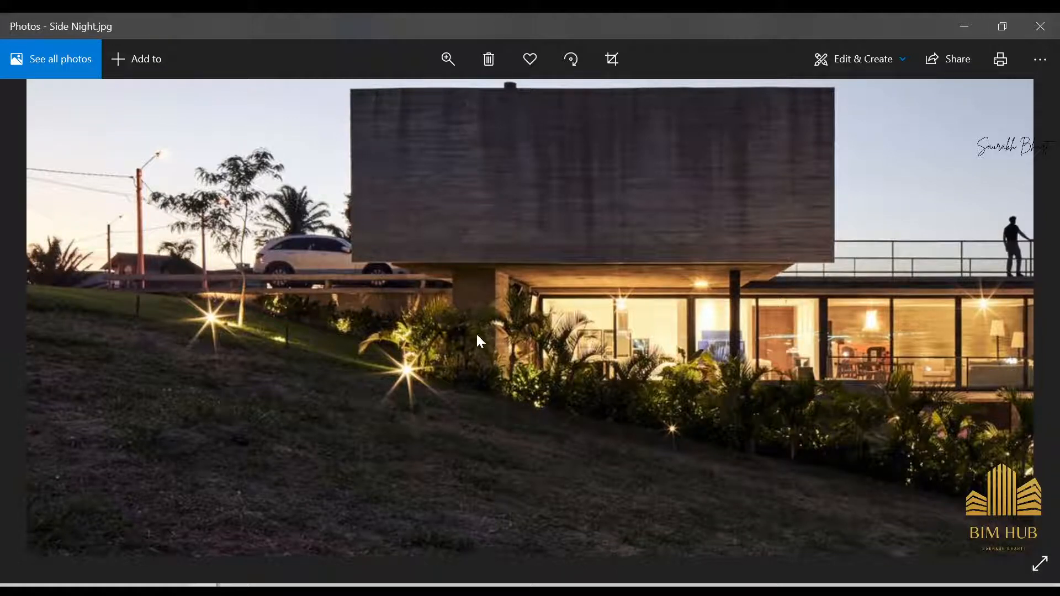
{"action": "left_click_drag", "start_coordinate": [477, 336], "coordinate": [495, 330]}
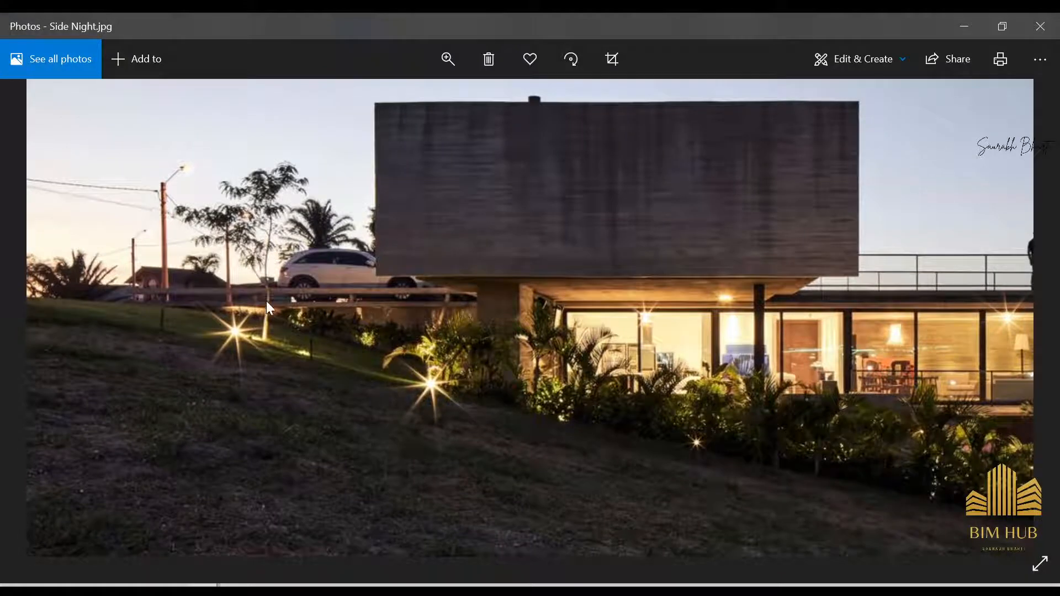
{"action": "left_click_drag", "start_coordinate": [834, 267], "coordinate": [627, 319]}
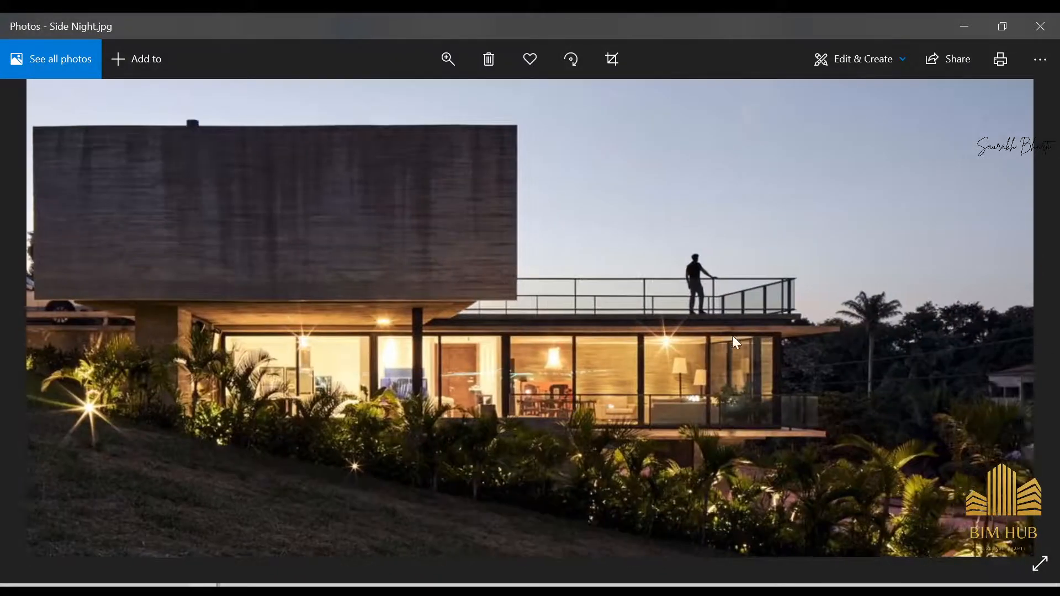
{"action": "left_click_drag", "start_coordinate": [197, 343], "coordinate": [413, 345]}
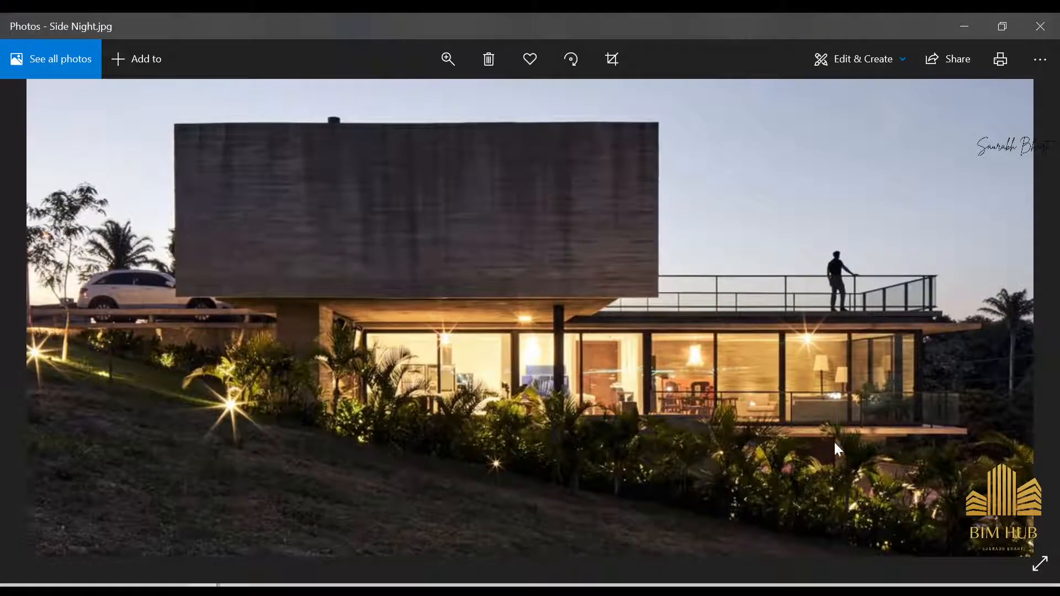
{"action": "left_click_drag", "start_coordinate": [623, 318], "coordinate": [570, 335]}
{"action": "key", "text": "Right"}
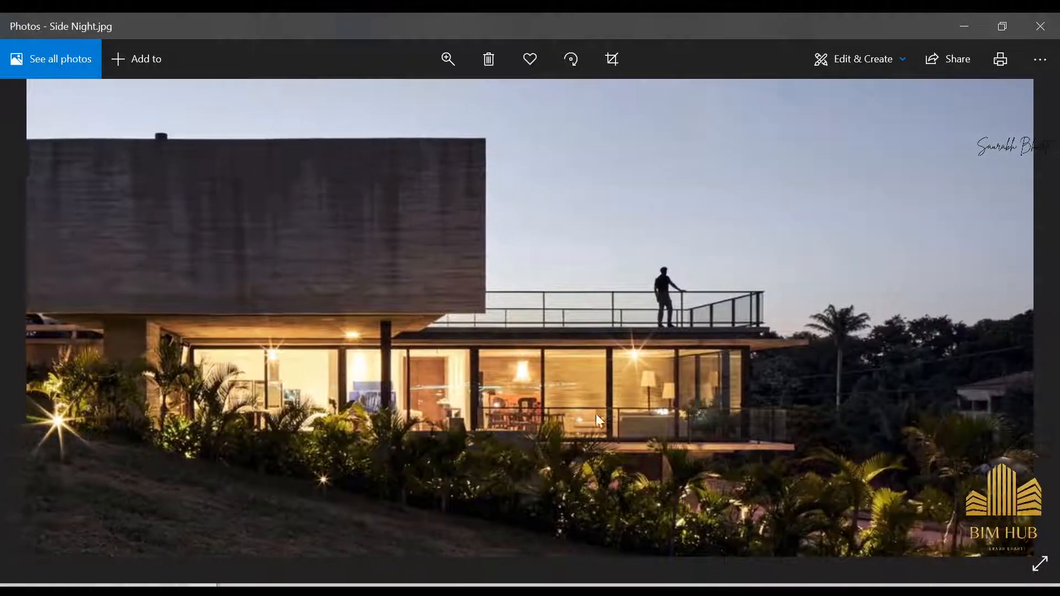
{"action": "scroll", "coordinate": [595, 413], "scroll_direction": "down", "scroll_amount": 3}
{"action": "key", "text": "Right"}
{"action": "key", "text": "Right"}
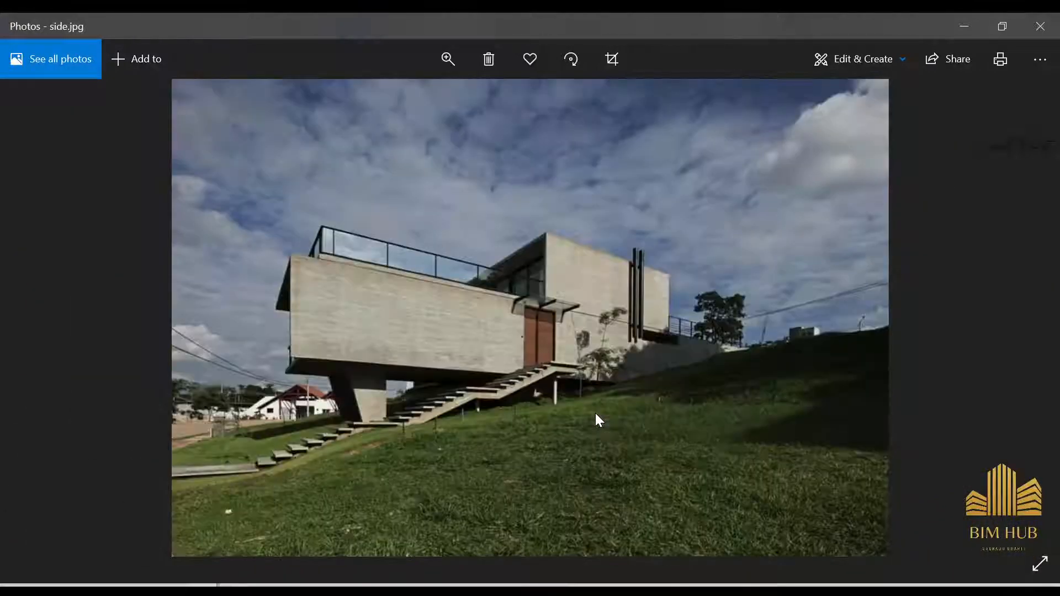
{"action": "key", "text": "Left"}
{"action": "left_click", "coordinate": [980, 16]}
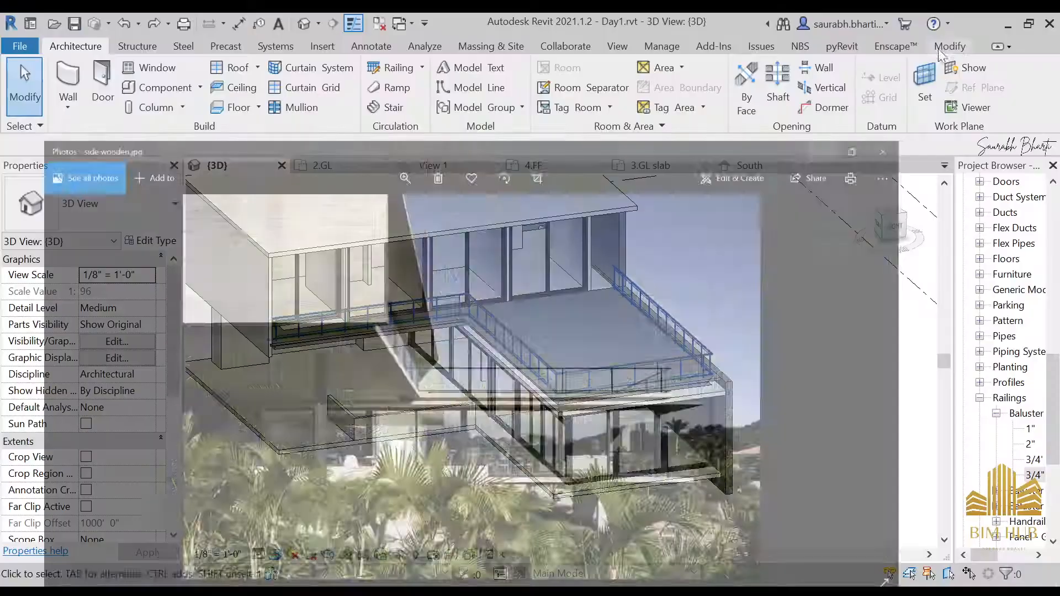
Step: Start an architectural column and load the M_Round Column family from the library's Columns folder
{"action": "middle_click_drag", "start_coordinate": [627, 386], "coordinate": [497, 331], "text": "shift"}
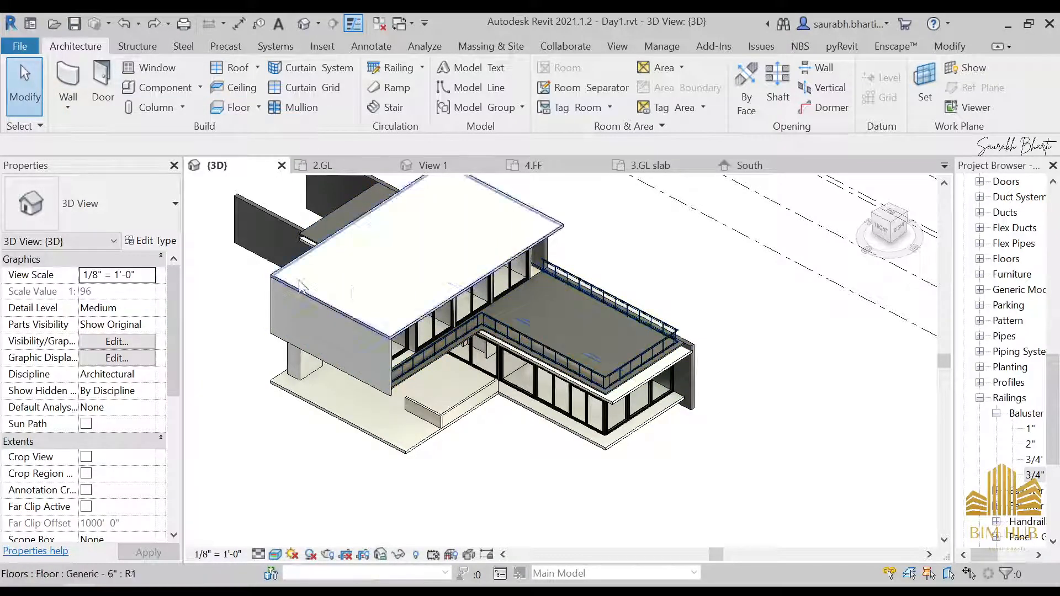
{"action": "left_click", "coordinate": [182, 108]}
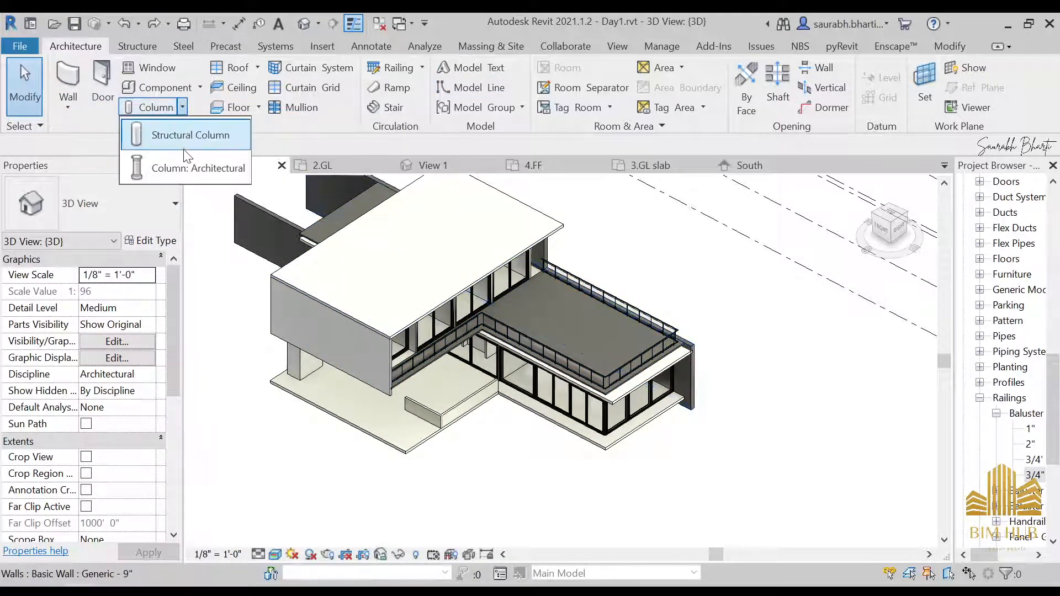
{"action": "left_click", "coordinate": [166, 167]}
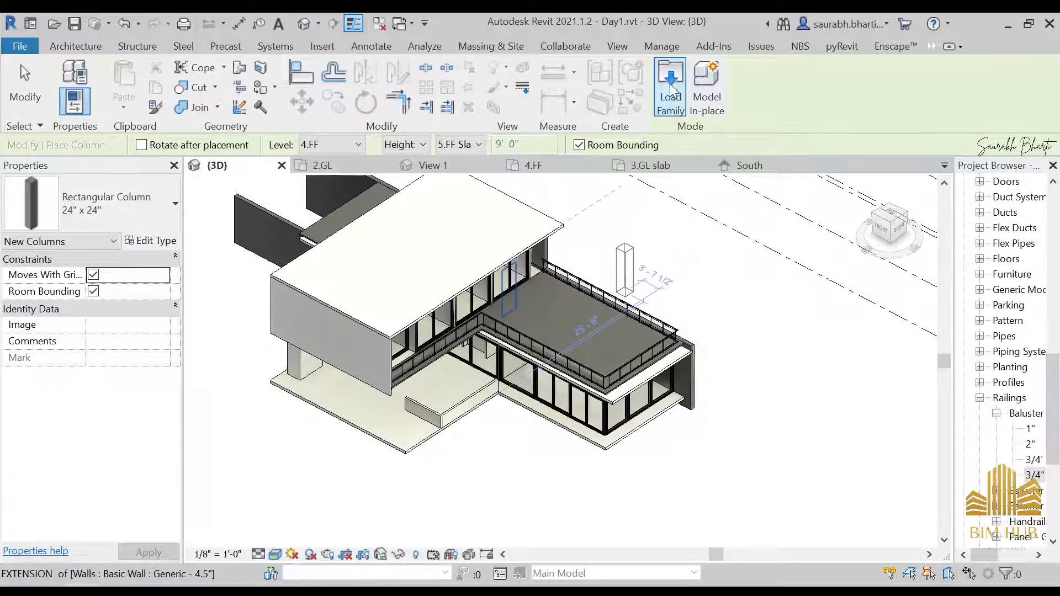
{"action": "left_click", "coordinate": [667, 94]}
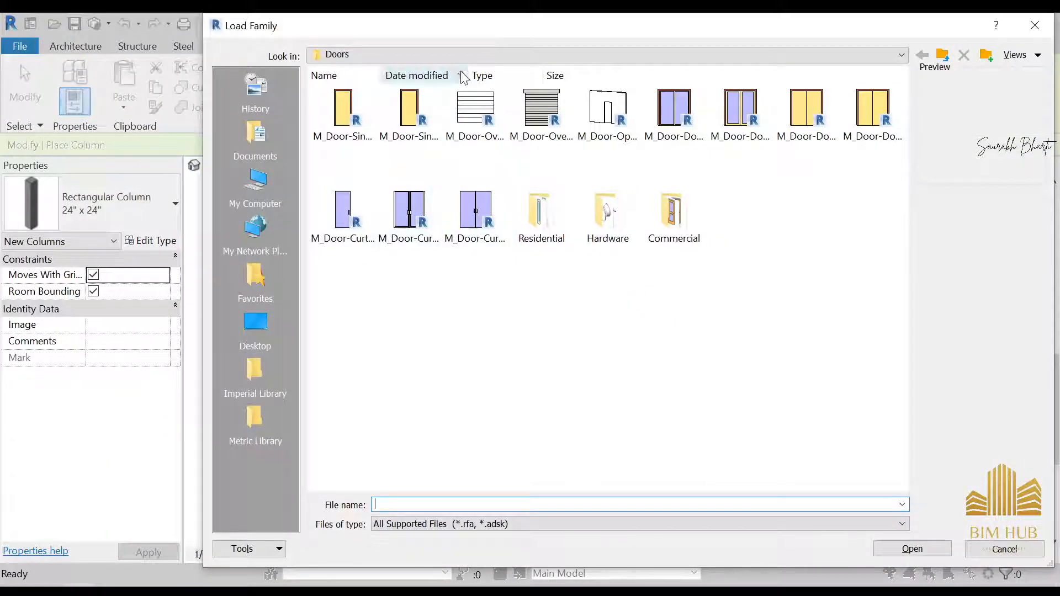
{"action": "left_click", "coordinate": [423, 54]}
{"action": "left_click", "coordinate": [533, 217]}
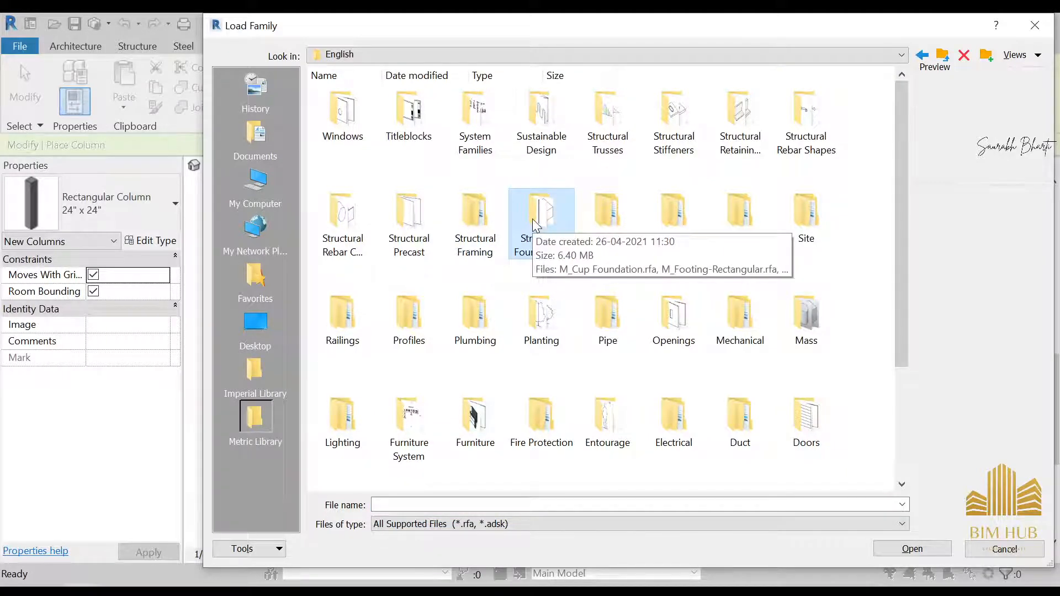
{"action": "scroll", "coordinate": [534, 229], "scroll_direction": "down", "scroll_amount": 3}
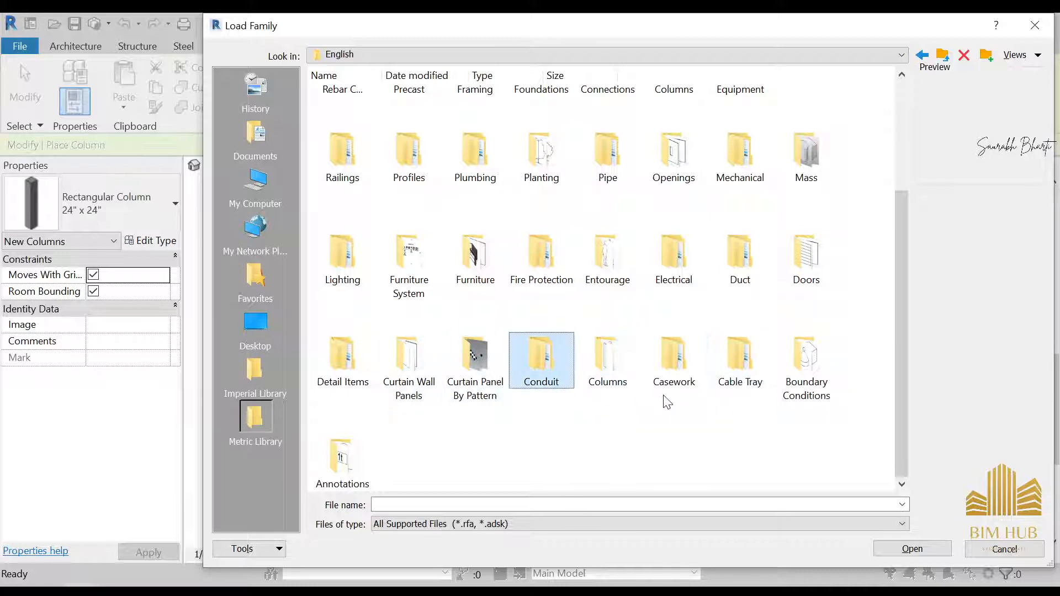
{"action": "key", "text": "Right"}
{"action": "key", "text": "Right"}
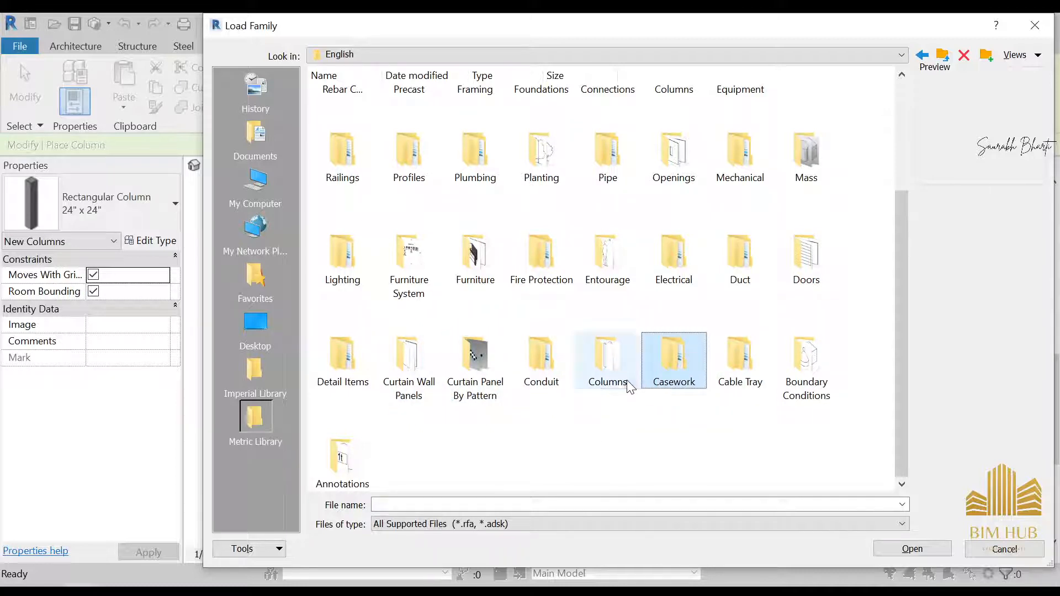
{"action": "double_click", "coordinate": [607, 364]}
{"action": "left_click", "coordinate": [559, 139]}
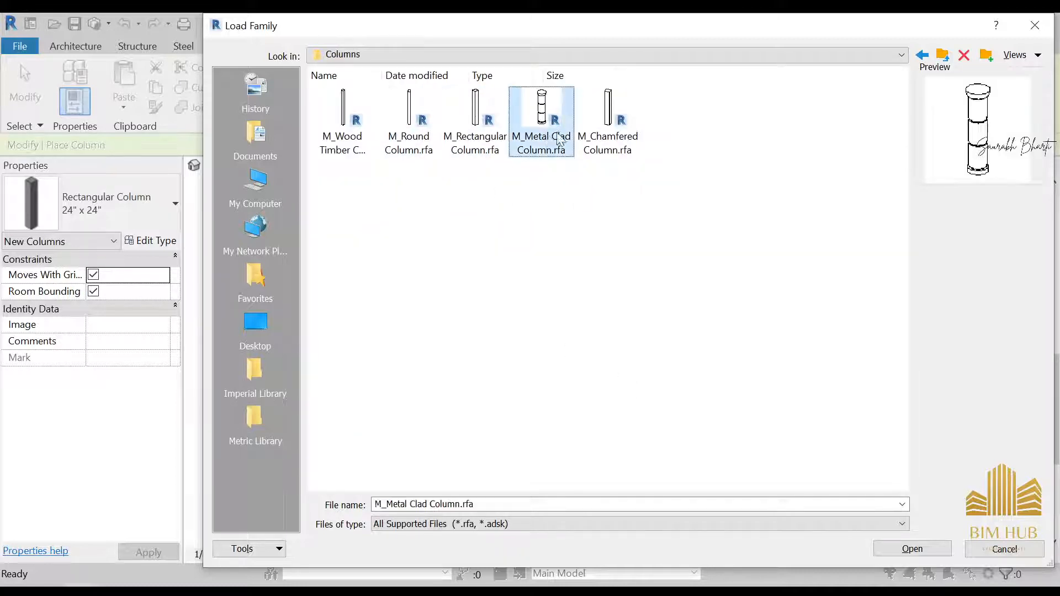
{"action": "left_click", "coordinate": [607, 124]}
{"action": "left_click", "coordinate": [410, 128]}
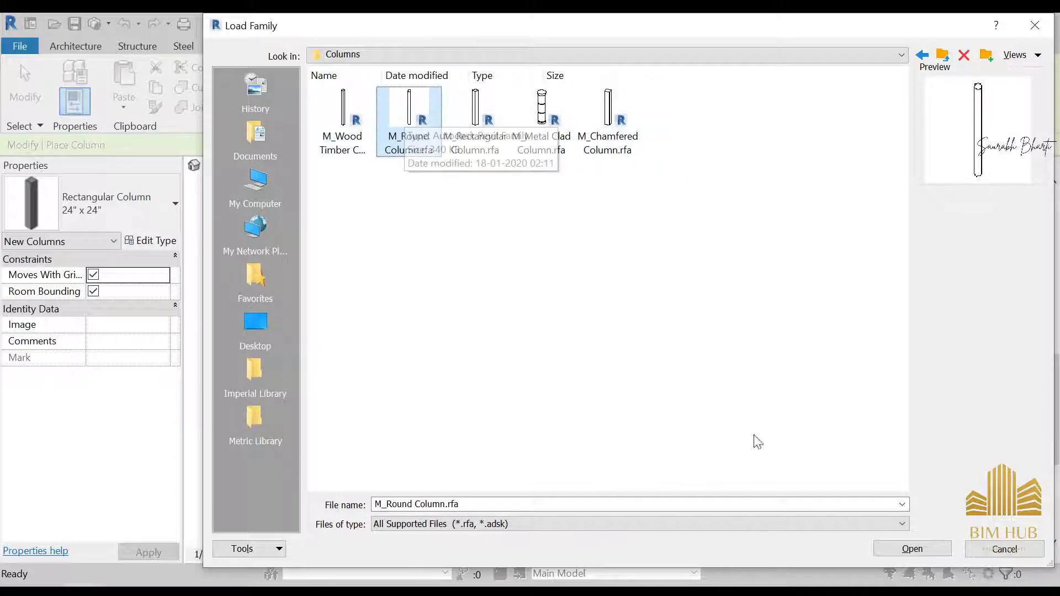
{"action": "left_click", "coordinate": [912, 549]}
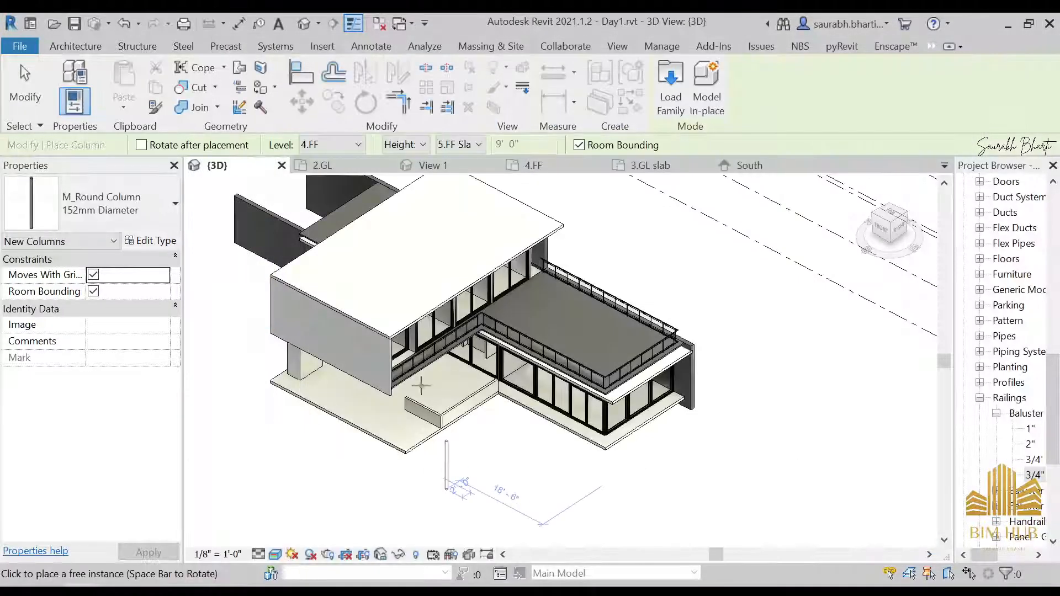
Step: Assign the 1.anodised black material to the round column type in its type properties
{"action": "left_click", "coordinate": [157, 227]}
{"action": "left_click", "coordinate": [157, 229]}
{"action": "left_click", "coordinate": [161, 245]}
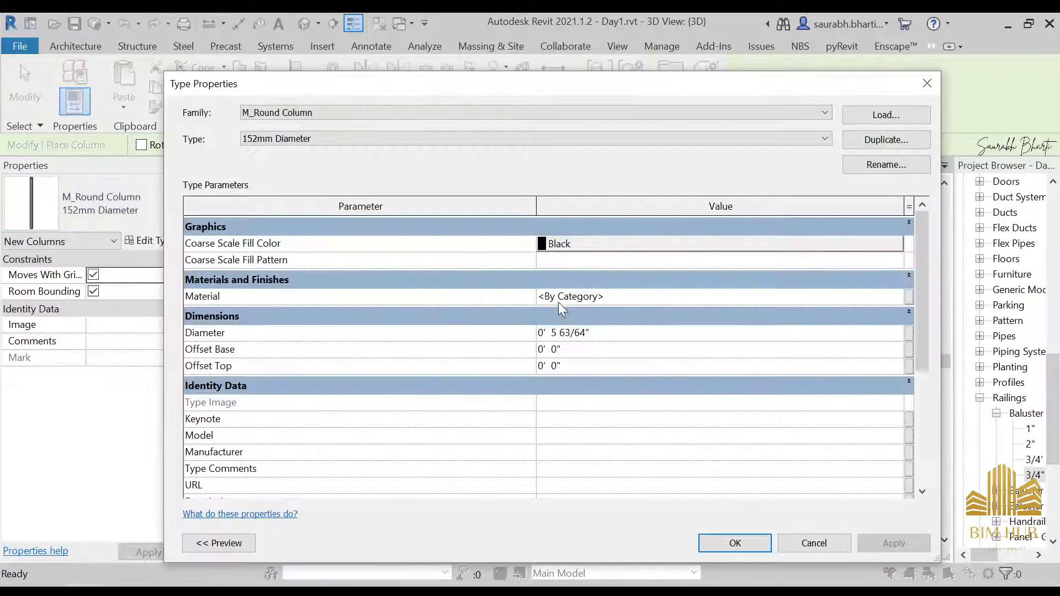
{"action": "left_click", "coordinate": [673, 314]}
{"action": "left_click", "coordinate": [796, 298]}
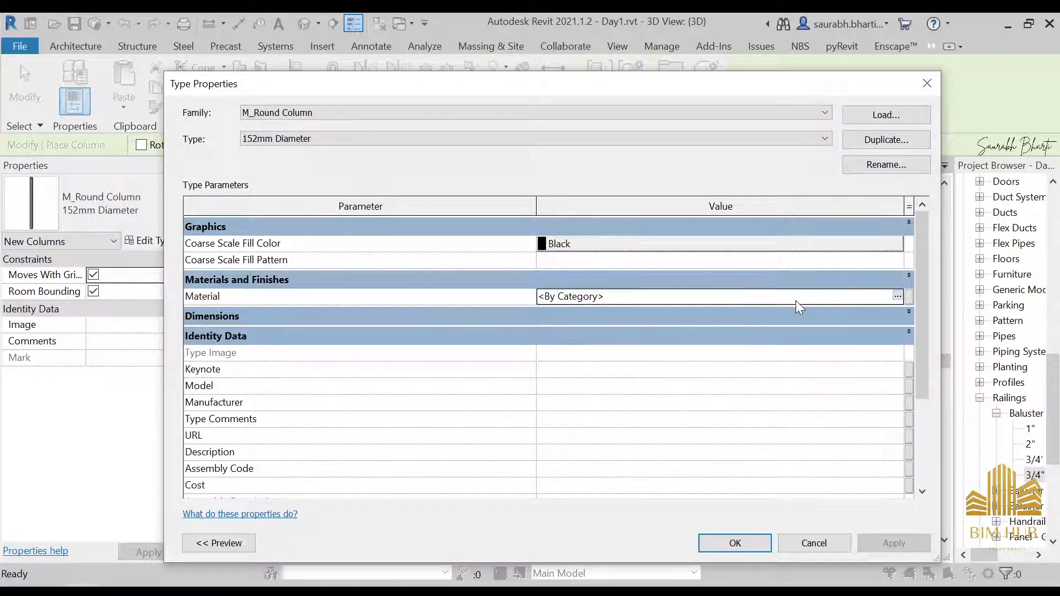
{"action": "left_click", "coordinate": [897, 296]}
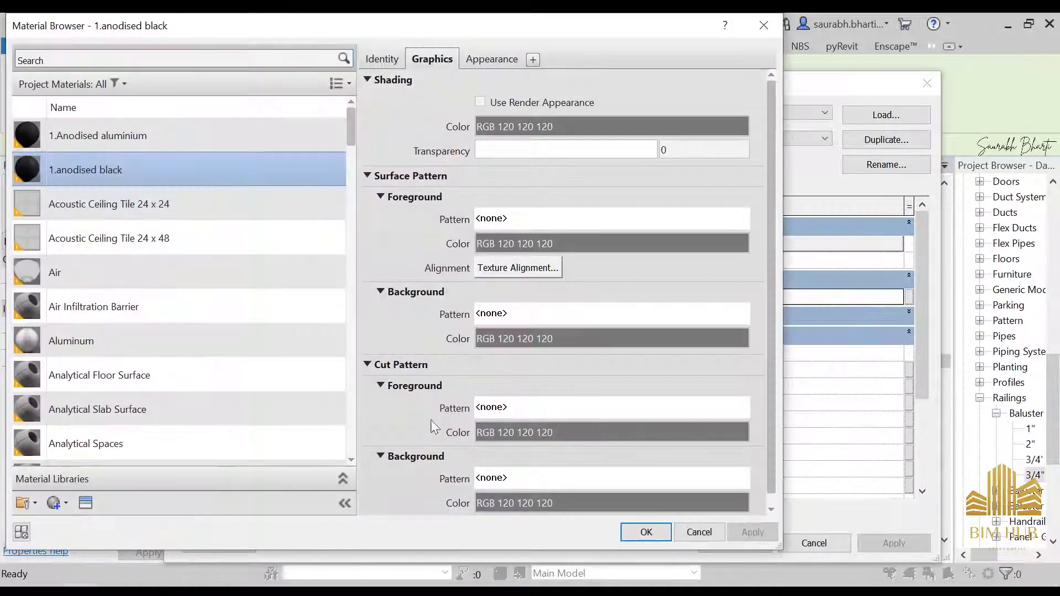
{"action": "left_click", "coordinate": [645, 532]}
{"action": "left_click", "coordinate": [712, 544]}
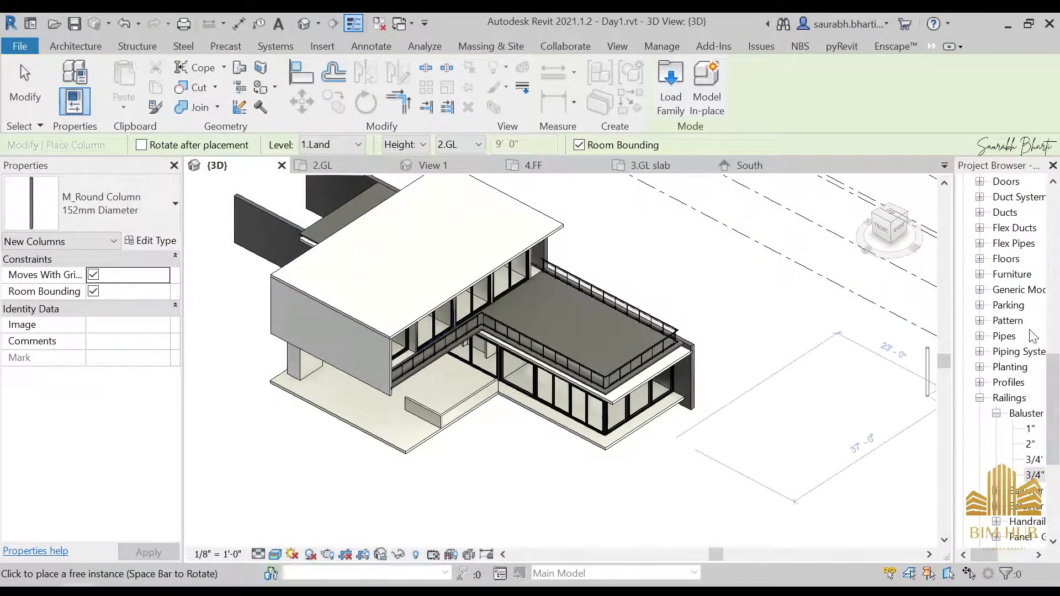
Step: Leave the column tool and open the 2.GL floor plan
{"action": "scroll", "coordinate": [1018, 413], "scroll_direction": "up", "scroll_amount": 15}
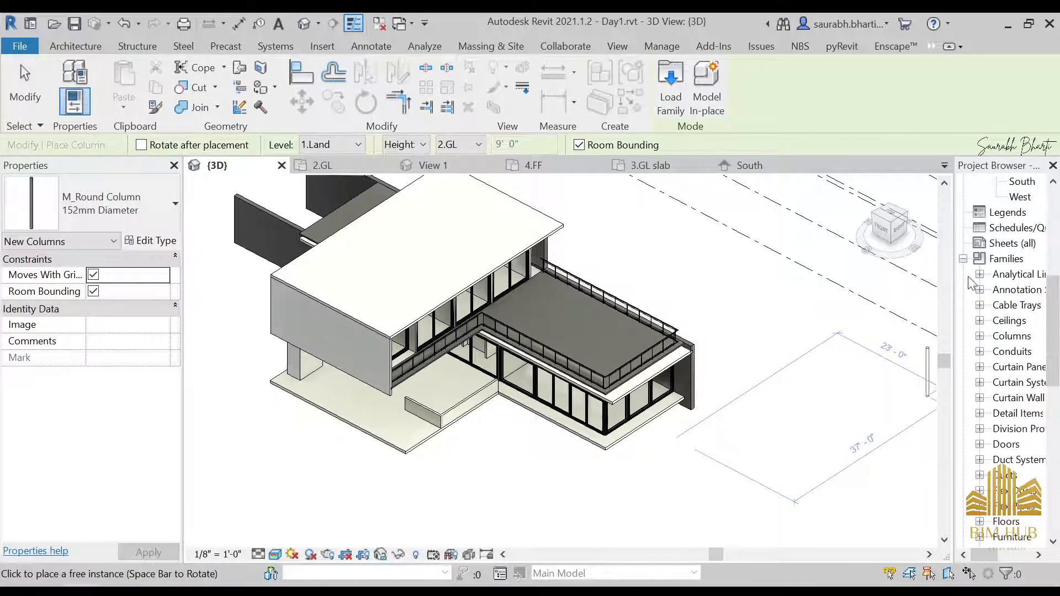
{"action": "key", "text": "Escape"}
{"action": "scroll", "coordinate": [1018, 312], "scroll_direction": "up", "scroll_amount": 1}
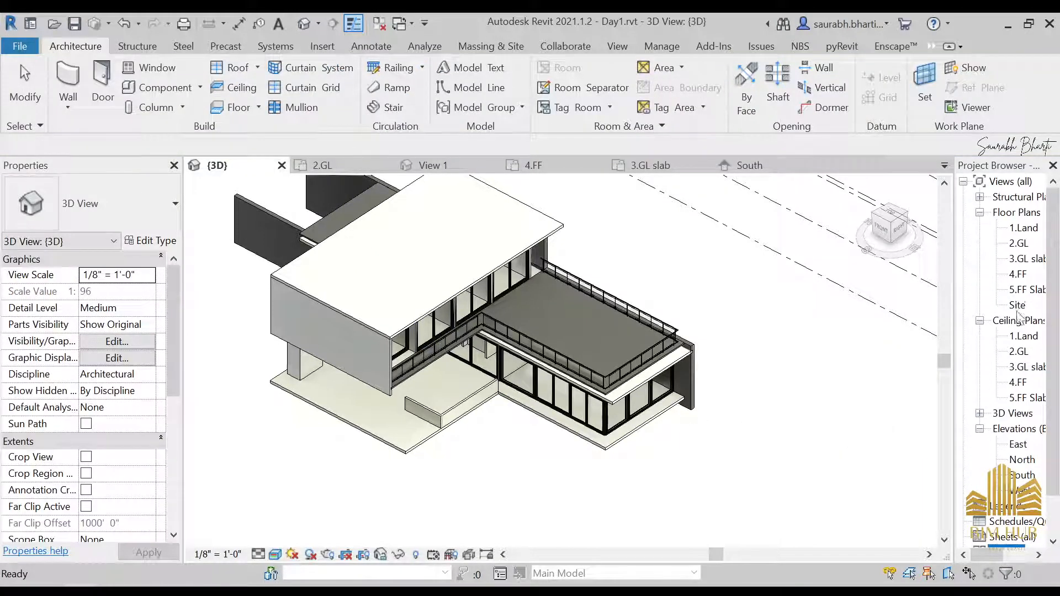
{"action": "double_click", "coordinate": [1019, 244]}
{"action": "scroll", "coordinate": [640, 346], "scroll_direction": "down", "scroll_amount": 5}
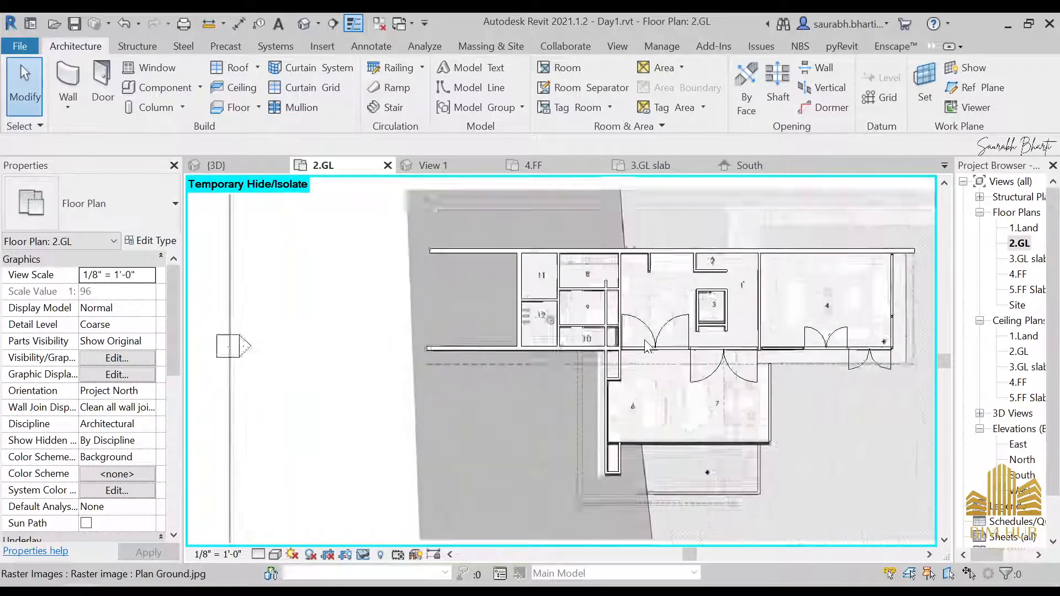
{"action": "scroll", "coordinate": [645, 340], "scroll_direction": "down", "scroll_amount": 1}
{"action": "middle_click_drag", "start_coordinate": [769, 341], "coordinate": [705, 357]}
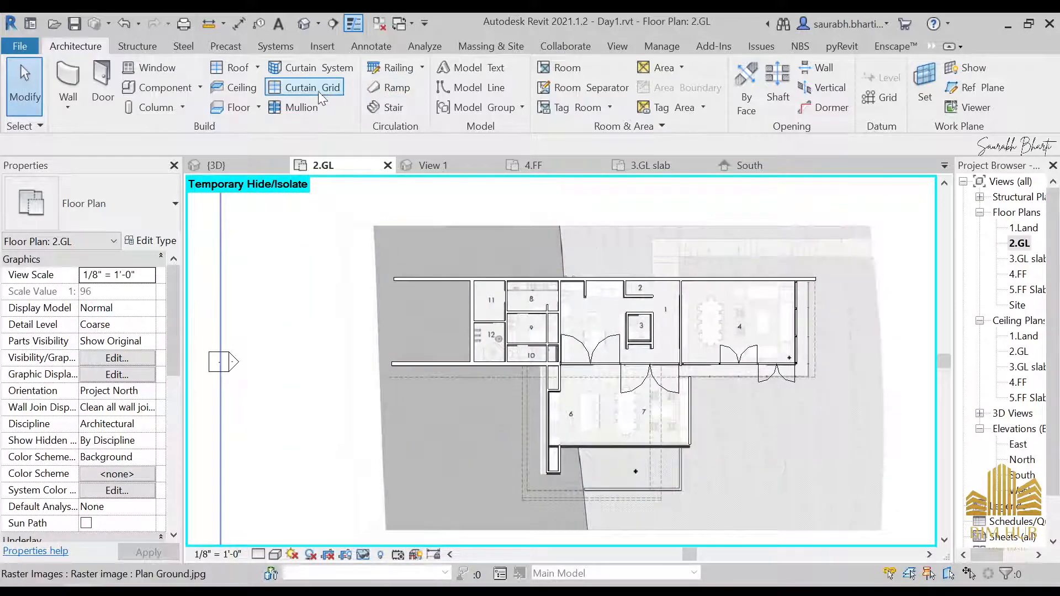
{"action": "left_click", "coordinate": [182, 107]}
{"action": "left_click", "coordinate": [187, 143]}
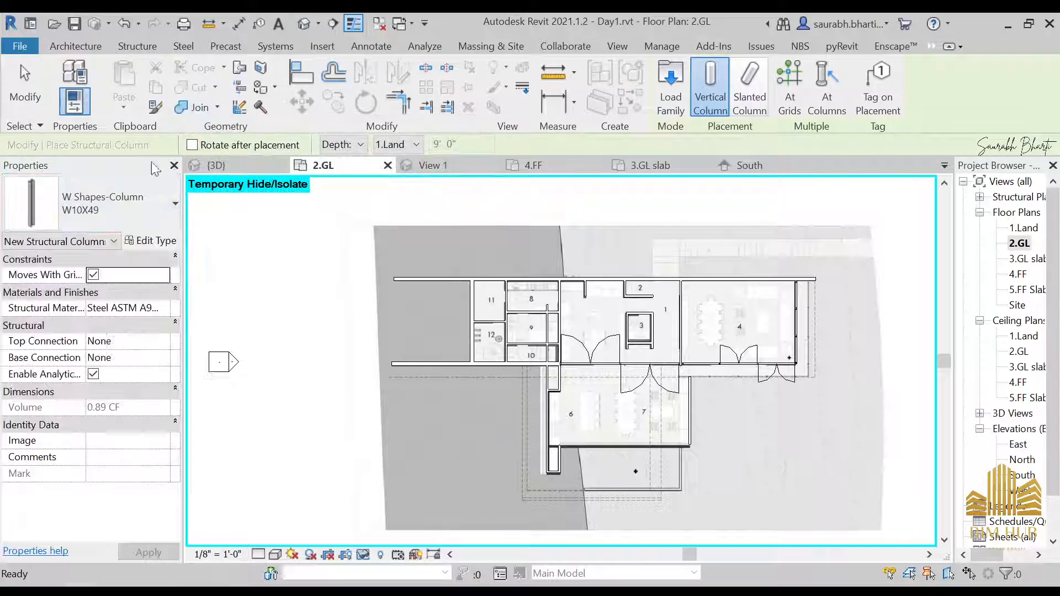
{"action": "left_click", "coordinate": [159, 188]}
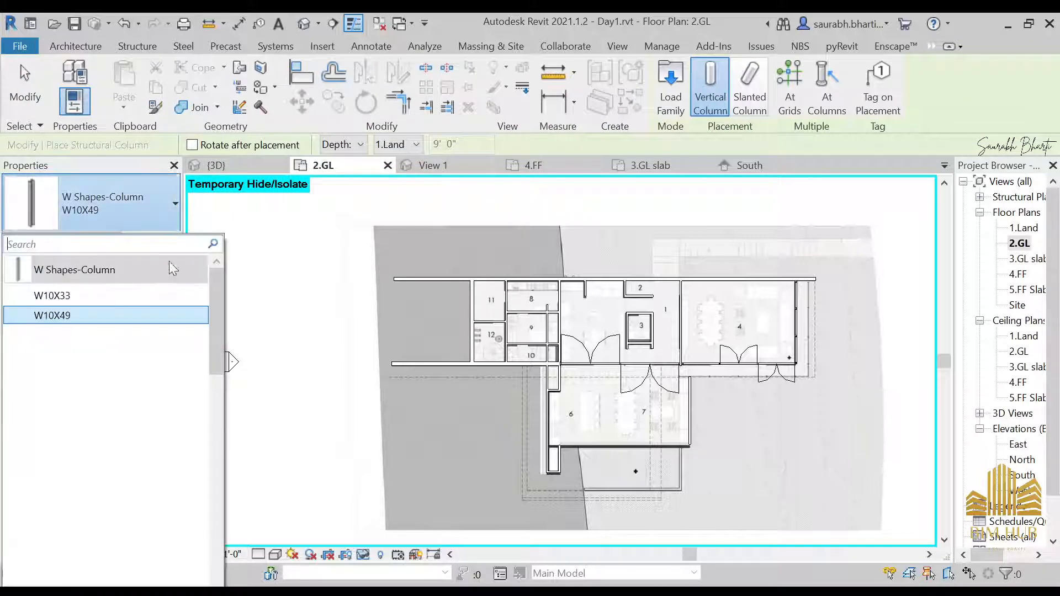
{"action": "left_click", "coordinate": [118, 315]}
{"action": "left_click", "coordinate": [78, 60]}
{"action": "key", "text": "Escape"}
{"action": "left_click", "coordinate": [84, 44]}
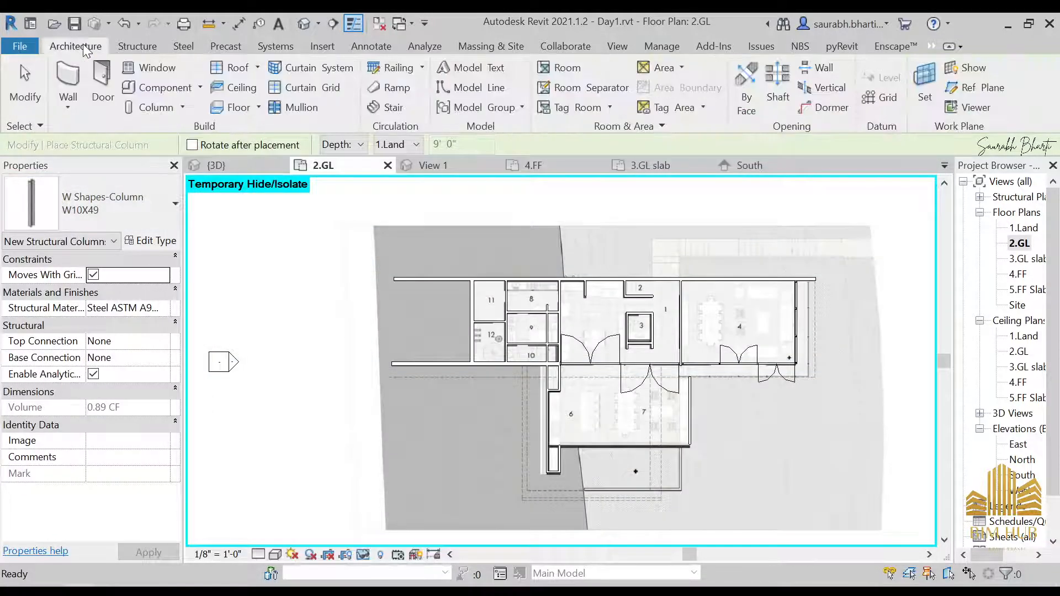
Step: Place a 305mm Diameter M_Round Column on the 2.GL plan along the front wall line beside the double doors
{"action": "left_click", "coordinate": [182, 107]}
{"action": "left_click", "coordinate": [191, 166]}
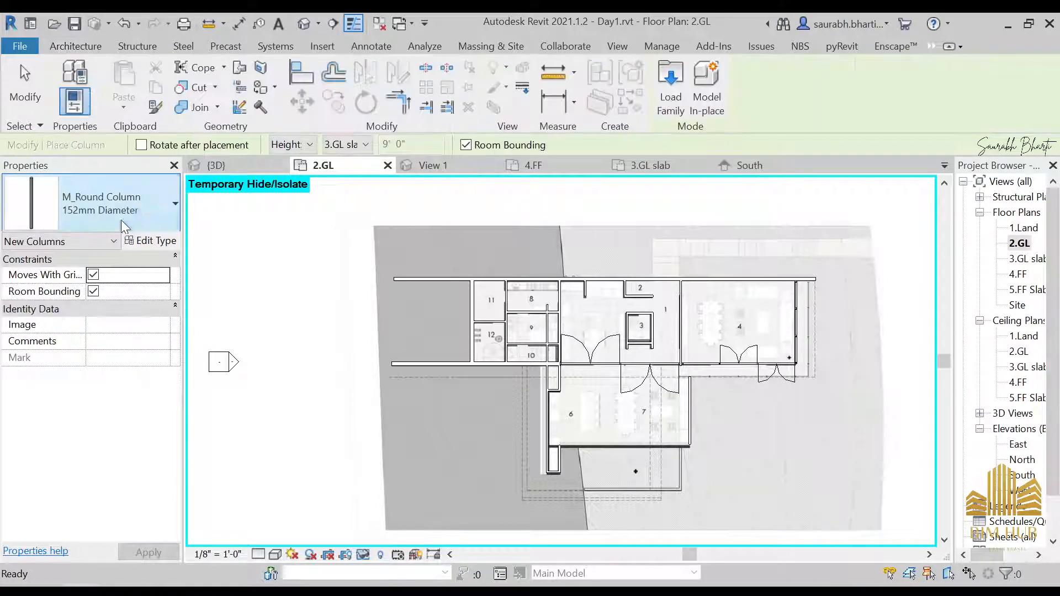
{"action": "left_click", "coordinate": [122, 220]}
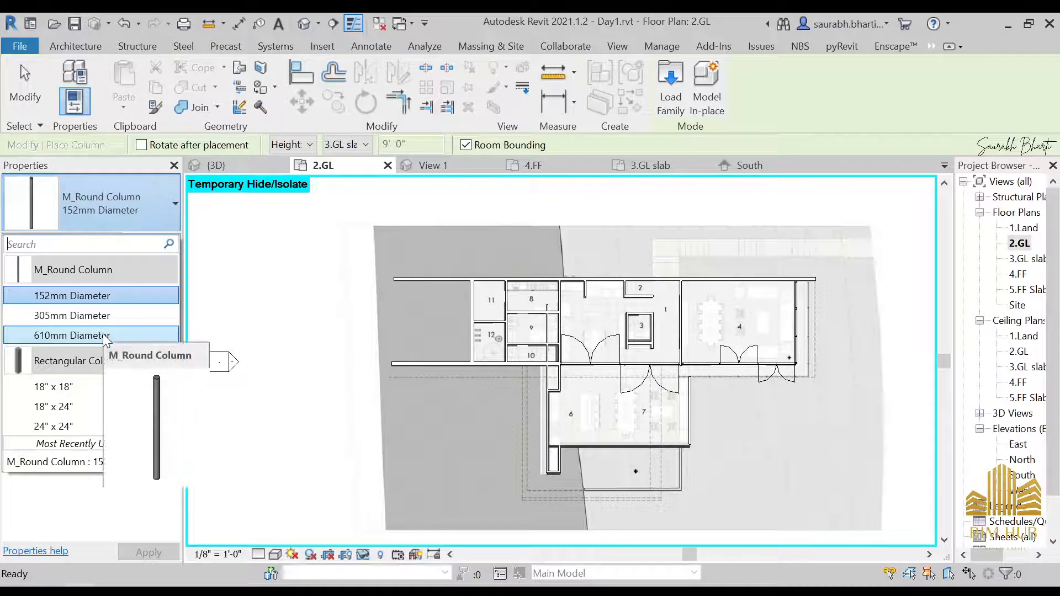
{"action": "left_click", "coordinate": [104, 316]}
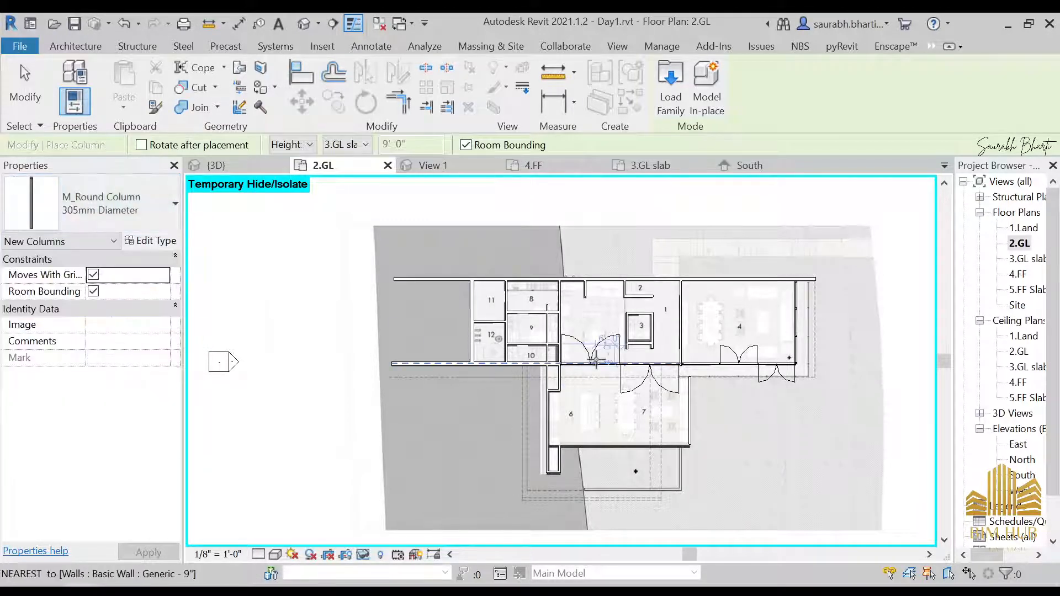
{"action": "scroll", "coordinate": [596, 360], "scroll_direction": "up", "scroll_amount": 5}
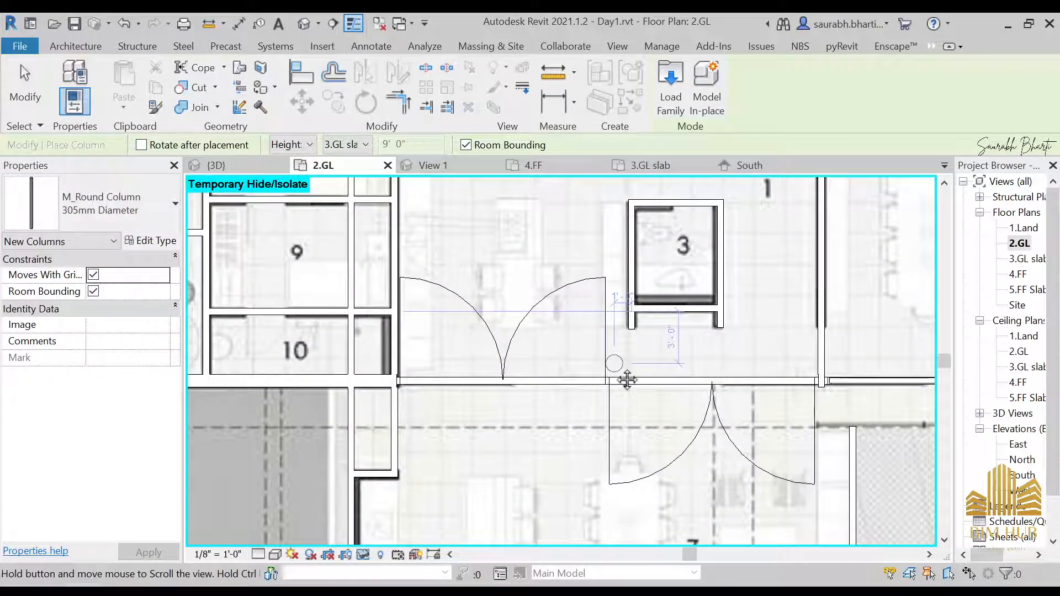
{"action": "middle_click_drag", "start_coordinate": [627, 379], "coordinate": [471, 372]}
{"action": "scroll", "coordinate": [669, 364], "scroll_direction": "up", "scroll_amount": 4}
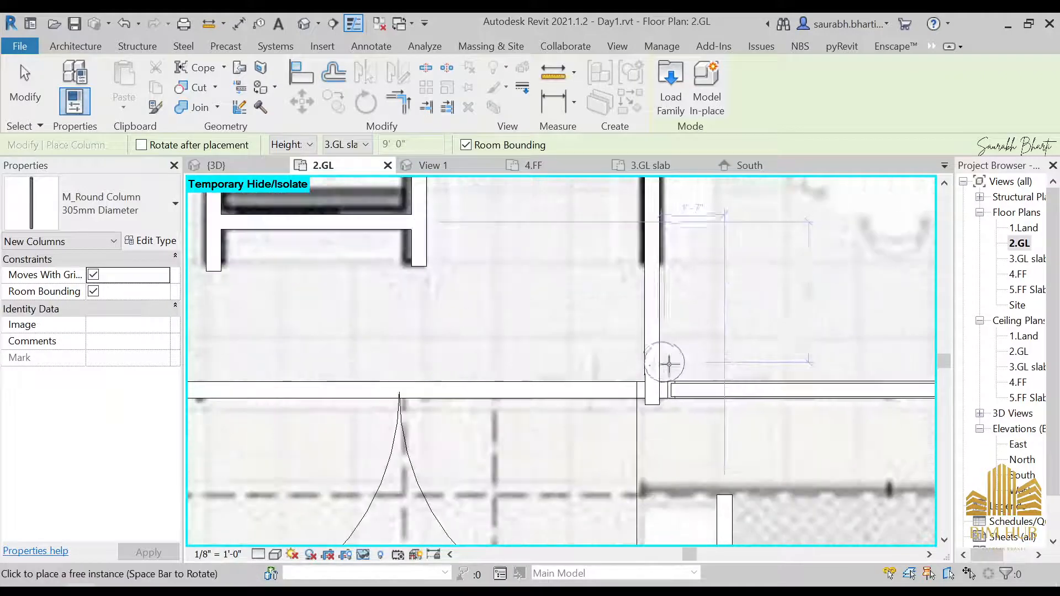
{"action": "scroll", "coordinate": [652, 356], "scroll_direction": "down", "scroll_amount": 4}
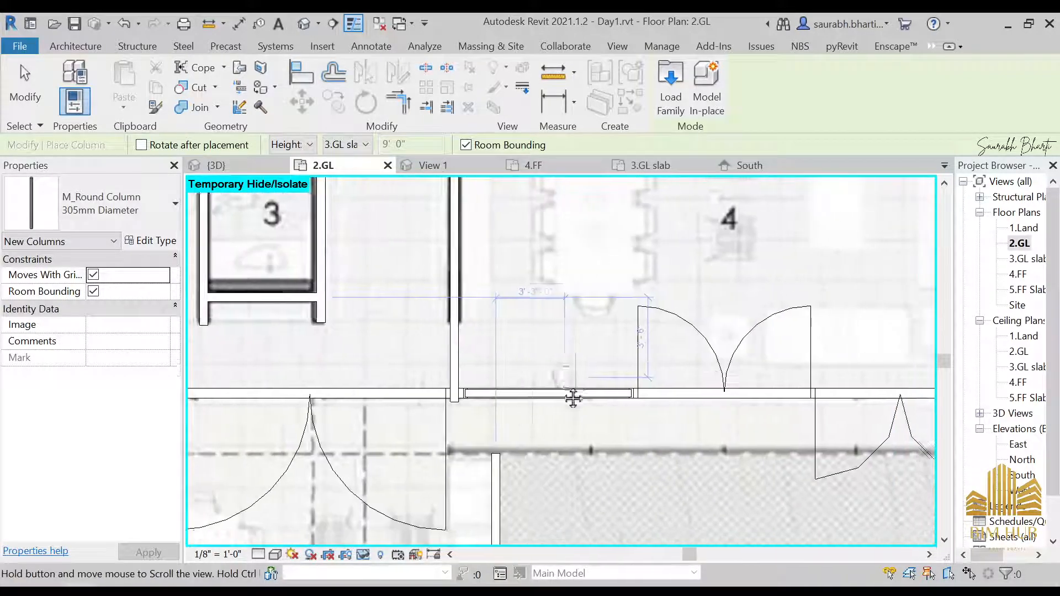
{"action": "middle_click_drag", "start_coordinate": [572, 398], "coordinate": [638, 385]}
{"action": "scroll", "coordinate": [627, 386], "scroll_direction": "up", "scroll_amount": 6}
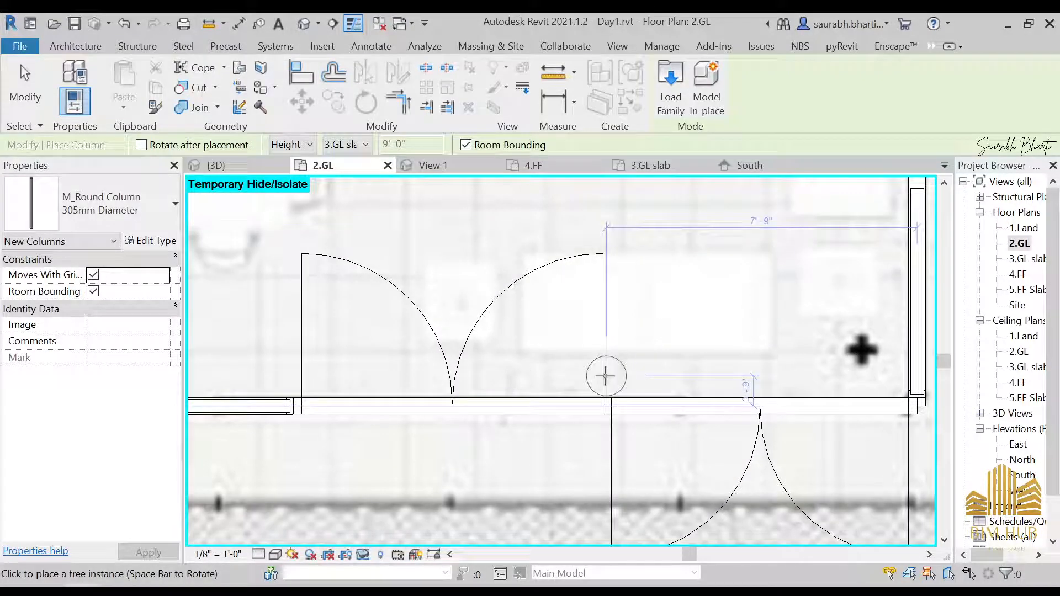
{"action": "left_click", "coordinate": [606, 376]}
Step: Place a second 305mm round column further west along the same wall line
{"action": "middle_click_drag", "start_coordinate": [330, 376], "coordinate": [618, 375]}
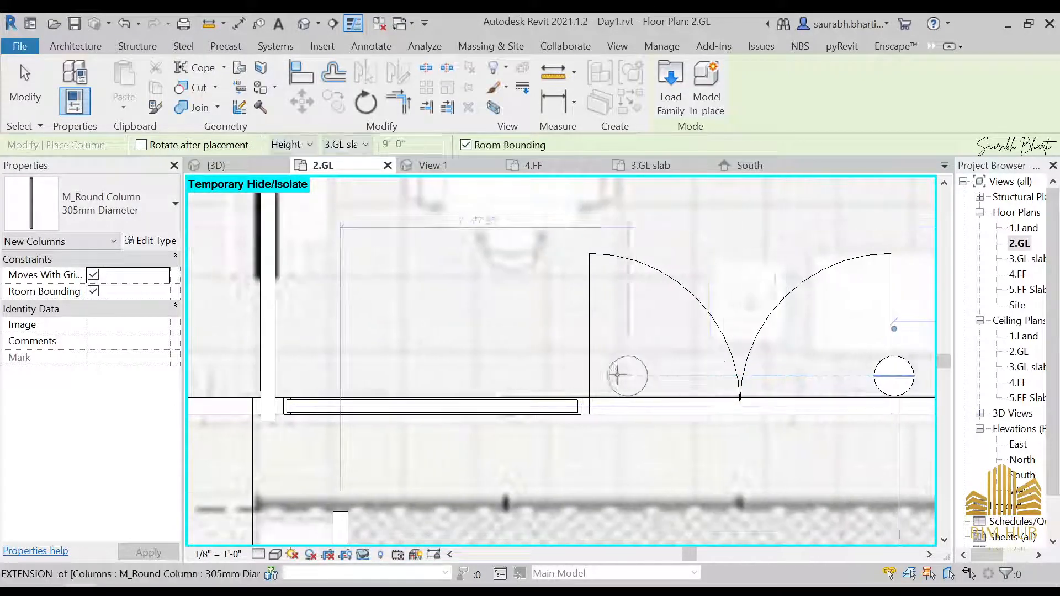
{"action": "left_click", "coordinate": [584, 379]}
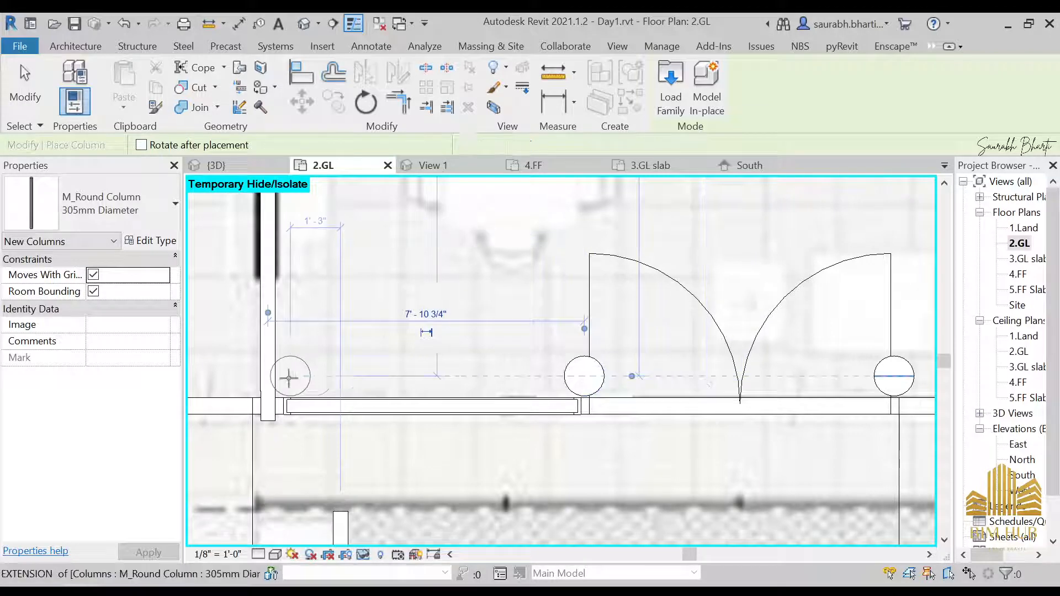
{"action": "middle_click_drag", "start_coordinate": [288, 374], "coordinate": [507, 370]}
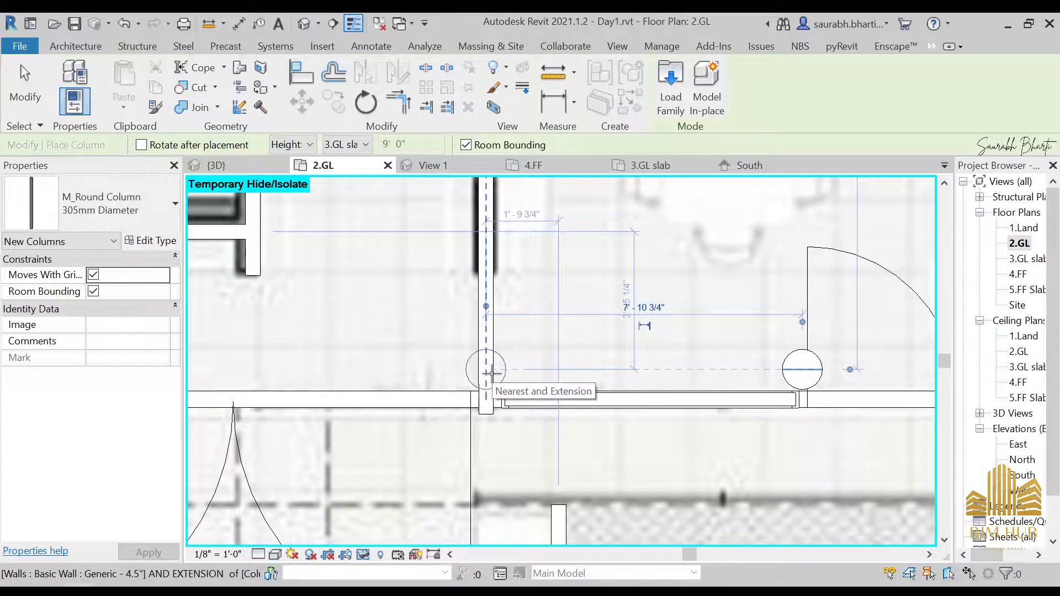
{"action": "middle_click_drag", "start_coordinate": [636, 383], "coordinate": [707, 384]}
{"action": "scroll", "coordinate": [703, 381], "scroll_direction": "down", "scroll_amount": 2}
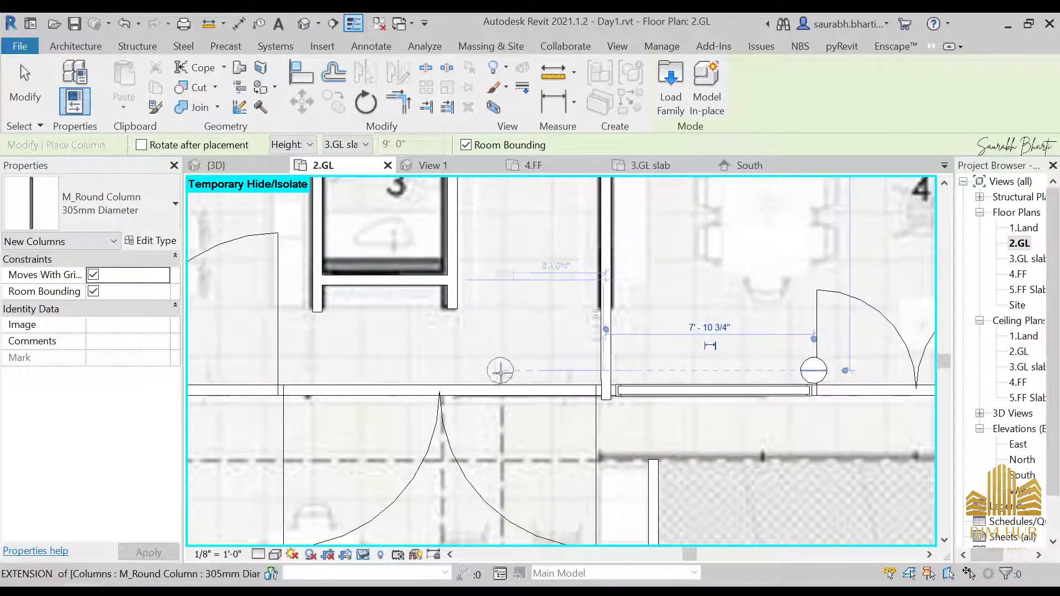
{"action": "scroll", "coordinate": [507, 373], "scroll_direction": "down", "scroll_amount": 1}
{"action": "scroll", "coordinate": [511, 373], "scroll_direction": "down", "scroll_amount": 1}
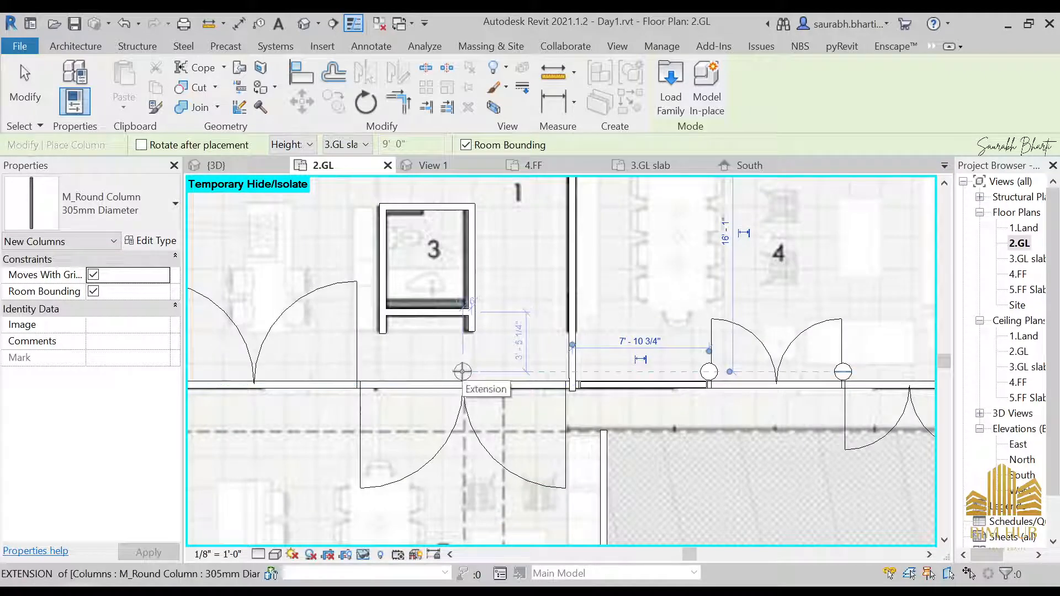
Step: Browse the reference photos of the house to study its front and side views
{"action": "key", "text": "alt+Tab"}
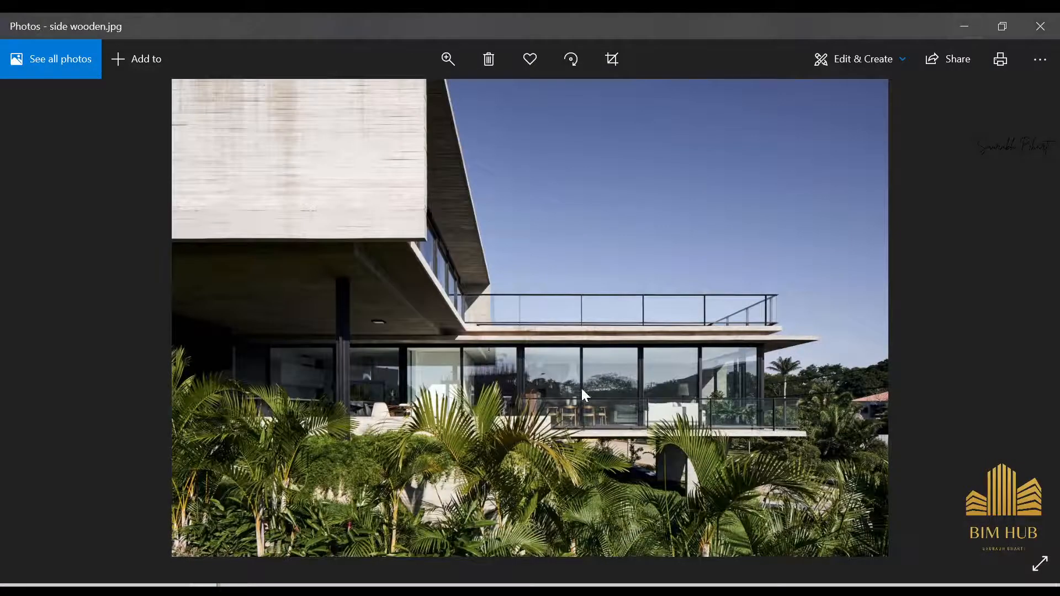
{"action": "key", "text": "Right"}
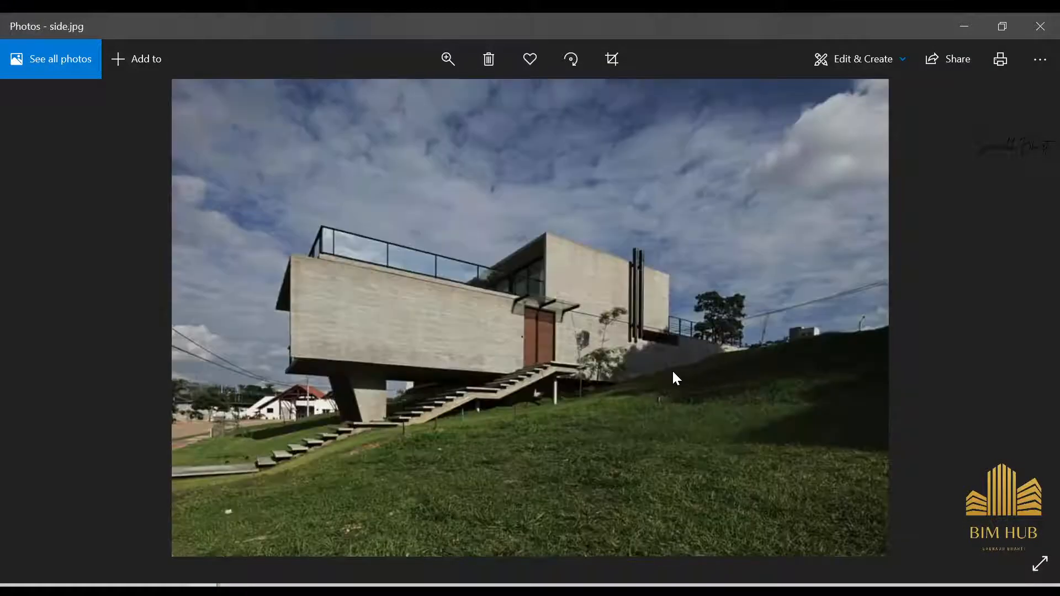
{"action": "key", "text": "Right"}
{"action": "key", "text": "Right"}
{"action": "key", "text": "Right"}
{"action": "key", "text": "Right"}
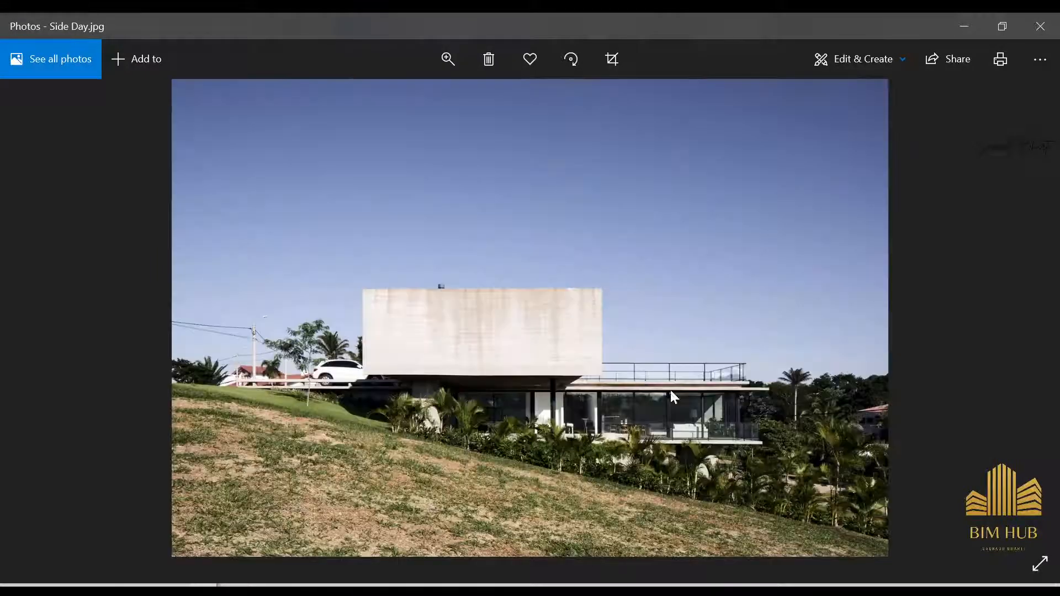
{"action": "key", "text": "Right"}
{"action": "key", "text": "Right"}
{"action": "key", "text": "Right"}
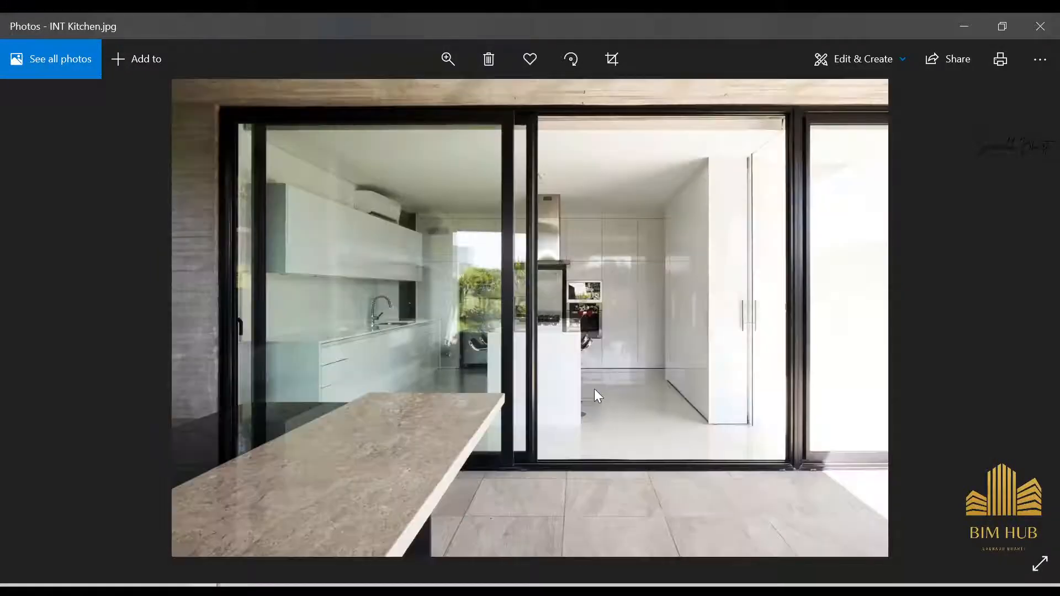
{"action": "key", "text": "Right"}
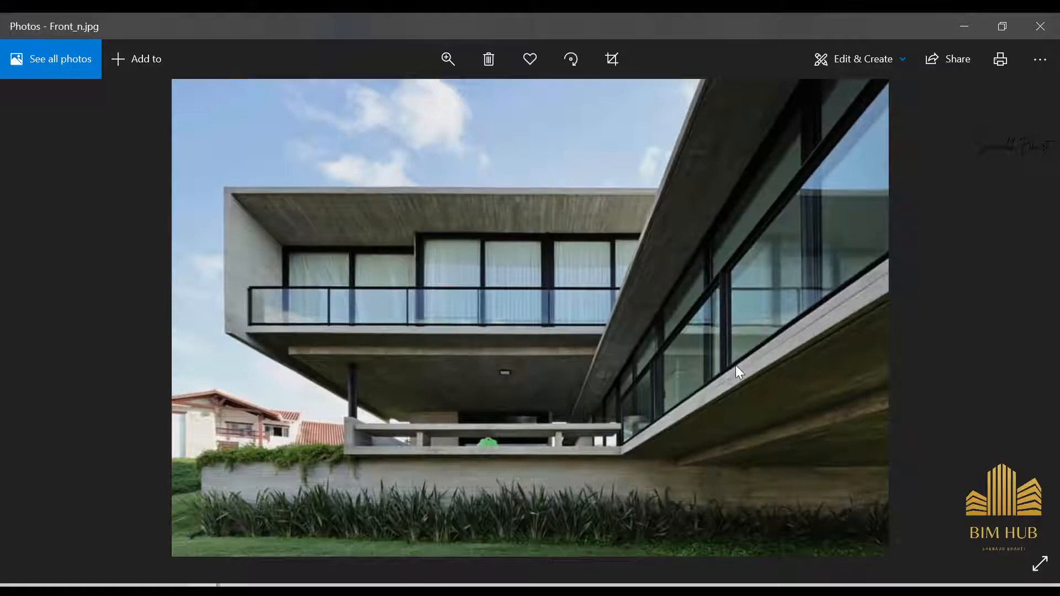
{"action": "scroll", "coordinate": [738, 349], "scroll_direction": "up", "scroll_amount": 2, "text": "ctrl"}
{"action": "scroll", "coordinate": [621, 399], "scroll_direction": "down", "scroll_amount": 2, "text": "ctrl"}
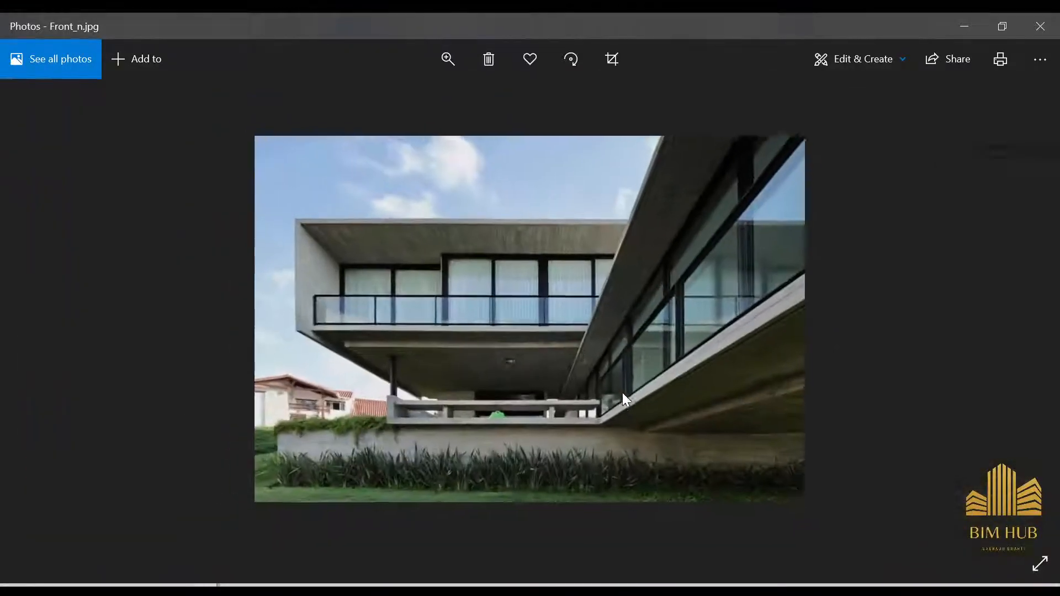
{"action": "key", "text": "Right"}
{"action": "scroll", "coordinate": [597, 276], "scroll_direction": "up", "scroll_amount": 1, "text": "ctrl"}
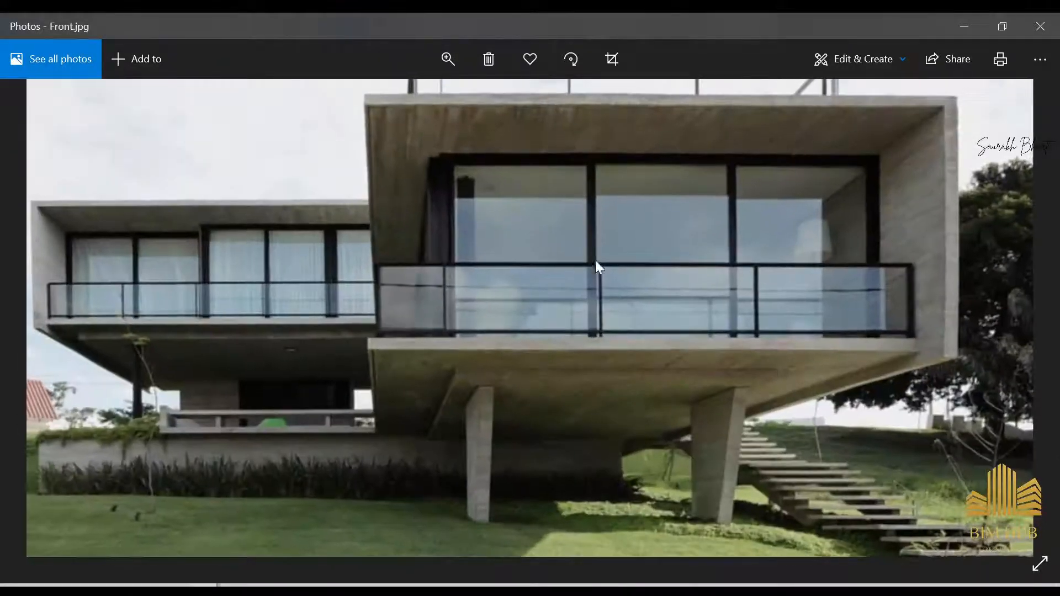
{"action": "left_click", "coordinate": [964, 26]}
{"action": "scroll", "coordinate": [734, 429], "scroll_direction": "down", "scroll_amount": 2}
{"action": "scroll", "coordinate": [513, 412], "scroll_direction": "up", "scroll_amount": 3}
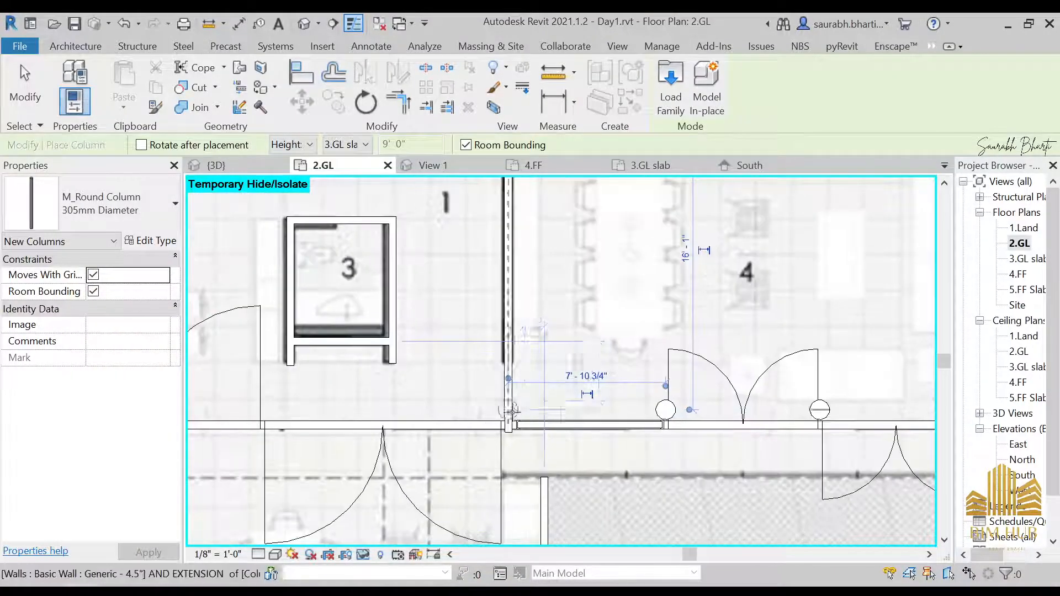
Step: Place a third 305mm round column where the interior wall meets the front wall line, then leave the tool
{"action": "scroll", "coordinate": [512, 411], "scroll_direction": "up", "scroll_amount": 2}
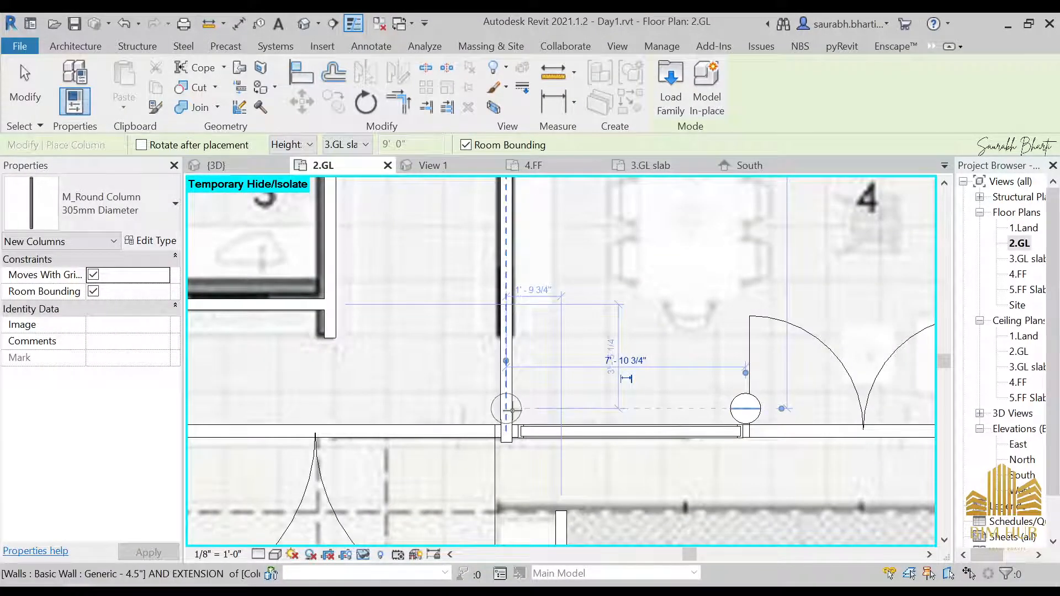
{"action": "left_click", "coordinate": [513, 411]}
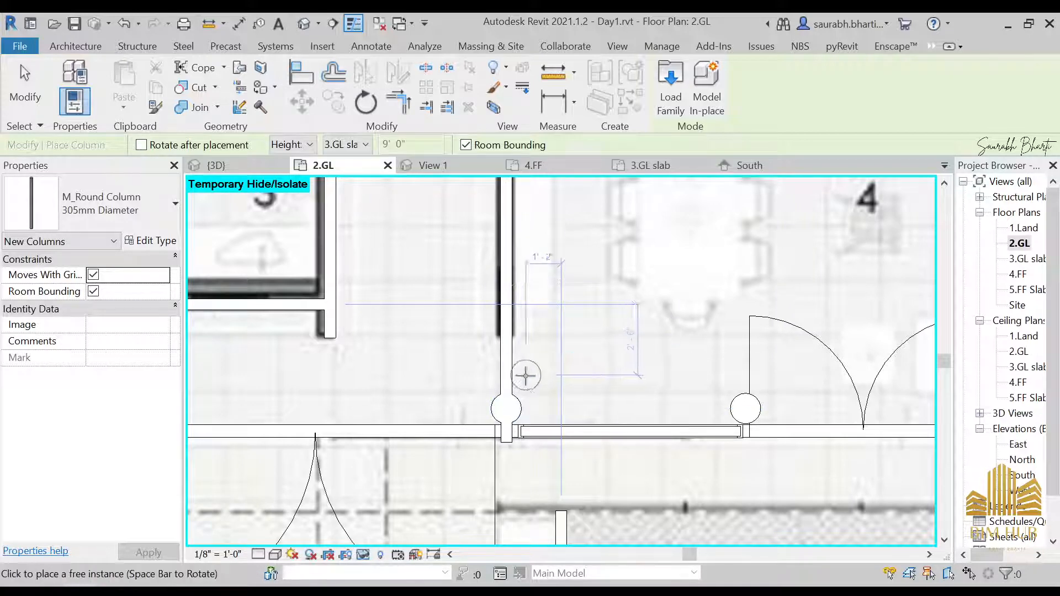
{"action": "key", "text": "Escape"}
{"action": "key", "text": "Escape"}
Step: Inspect the new column and its junction with the wall in close-up
{"action": "left_click", "coordinate": [504, 409]}
{"action": "scroll", "coordinate": [524, 439], "scroll_direction": "up", "scroll_amount": 3}
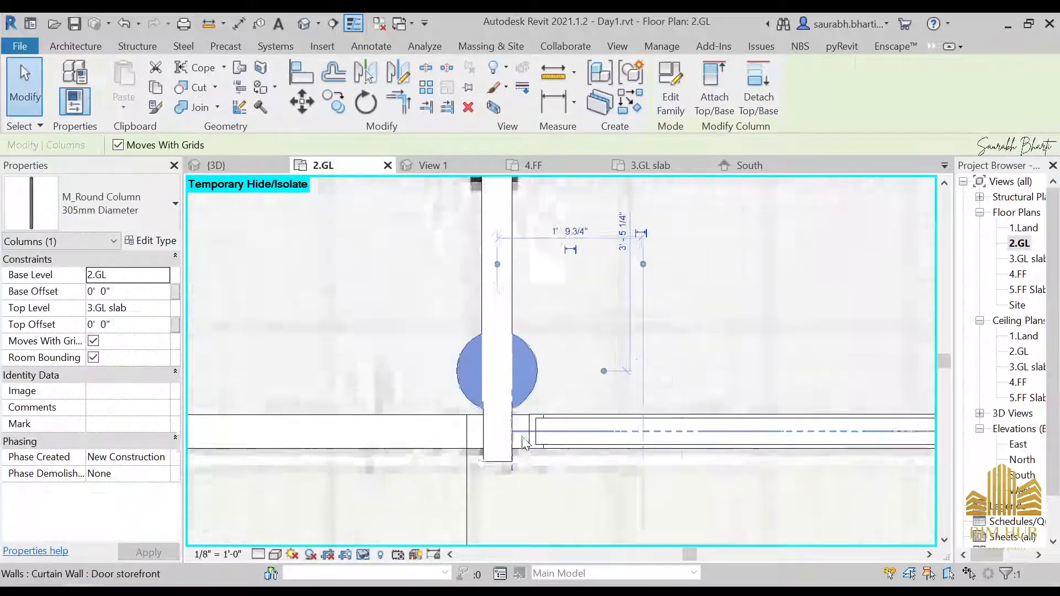
{"action": "scroll", "coordinate": [524, 442], "scroll_direction": "up", "scroll_amount": 2}
{"action": "left_click", "coordinate": [519, 241]}
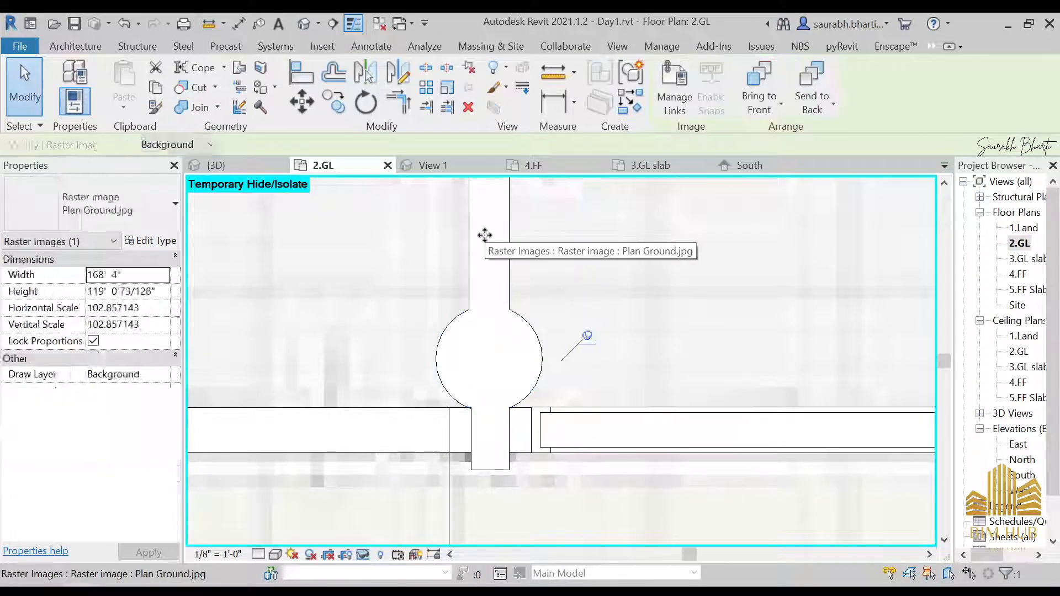
{"action": "left_click", "coordinate": [486, 234]}
{"action": "scroll", "coordinate": [499, 361], "scroll_direction": "down", "scroll_amount": 2}
{"action": "middle_click_drag", "start_coordinate": [861, 532], "coordinate": [754, 505]}
{"action": "left_click", "coordinate": [667, 99]}
{"action": "left_click", "coordinate": [627, 314]}
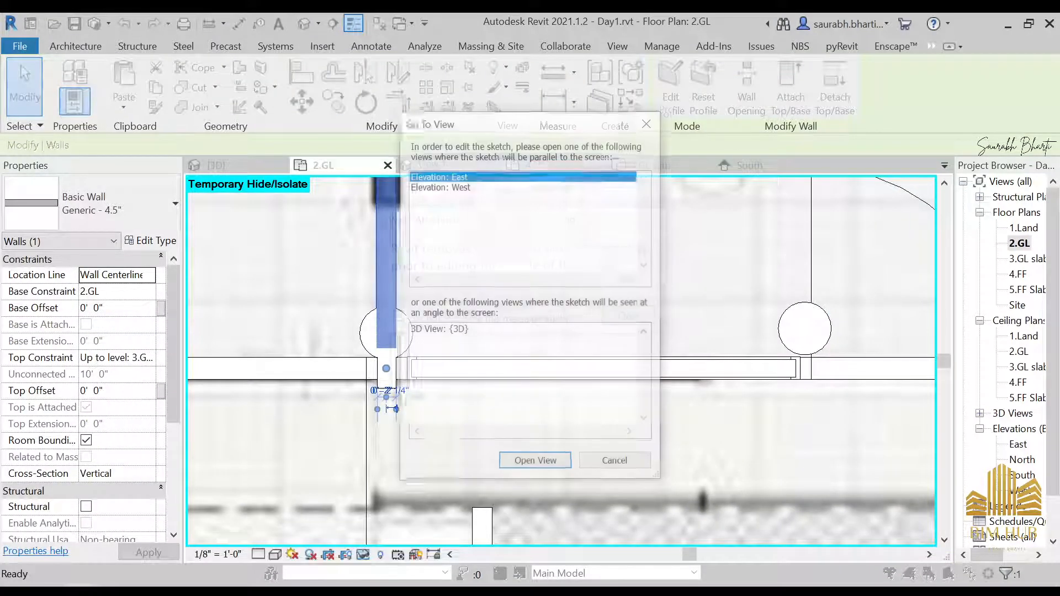
{"action": "left_click", "coordinate": [641, 461]}
Step: In 3D, isolate the generic wall beside the door storefront and edit its profile, moving its vertical end edge outward
{"action": "scroll", "coordinate": [649, 439], "scroll_direction": "down", "scroll_amount": 2}
{"action": "middle_click_drag", "start_coordinate": [653, 482], "coordinate": [516, 398]}
{"action": "left_click", "coordinate": [305, 22]}
{"action": "middle_click_drag", "start_coordinate": [514, 329], "coordinate": [513, 196], "text": "shift"}
{"action": "scroll", "coordinate": [504, 305], "scroll_direction": "up", "scroll_amount": 5}
{"action": "scroll", "coordinate": [411, 299], "scroll_direction": "up", "scroll_amount": 3}
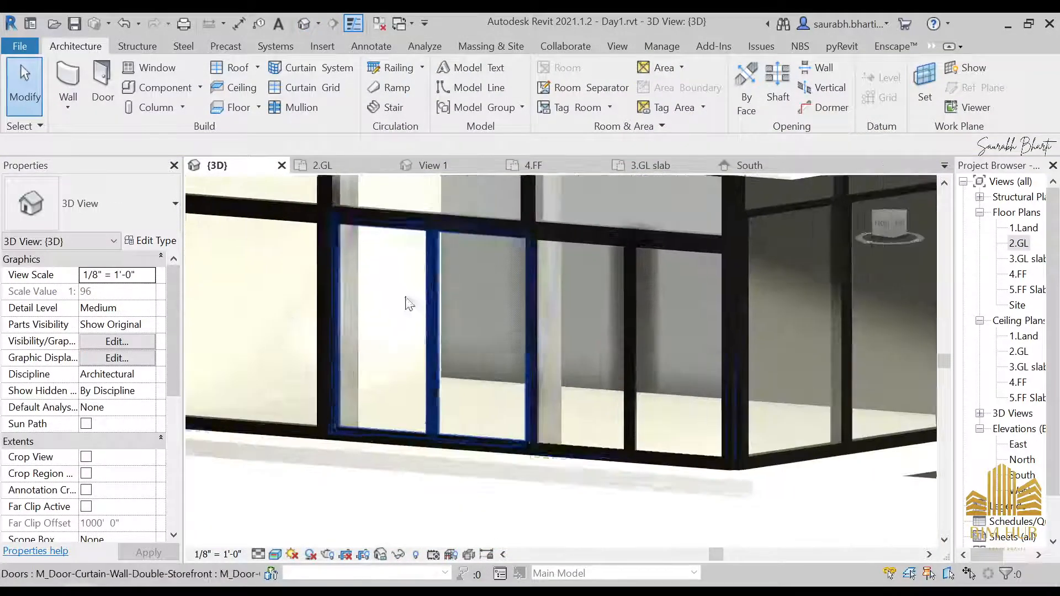
{"action": "left_click", "coordinate": [348, 427]}
{"action": "middle_click_drag", "start_coordinate": [266, 306], "coordinate": [596, 309]}
{"action": "scroll", "coordinate": [768, 363], "scroll_direction": "down", "scroll_amount": 3}
{"action": "scroll", "coordinate": [653, 327], "scroll_direction": "up", "scroll_amount": 3}
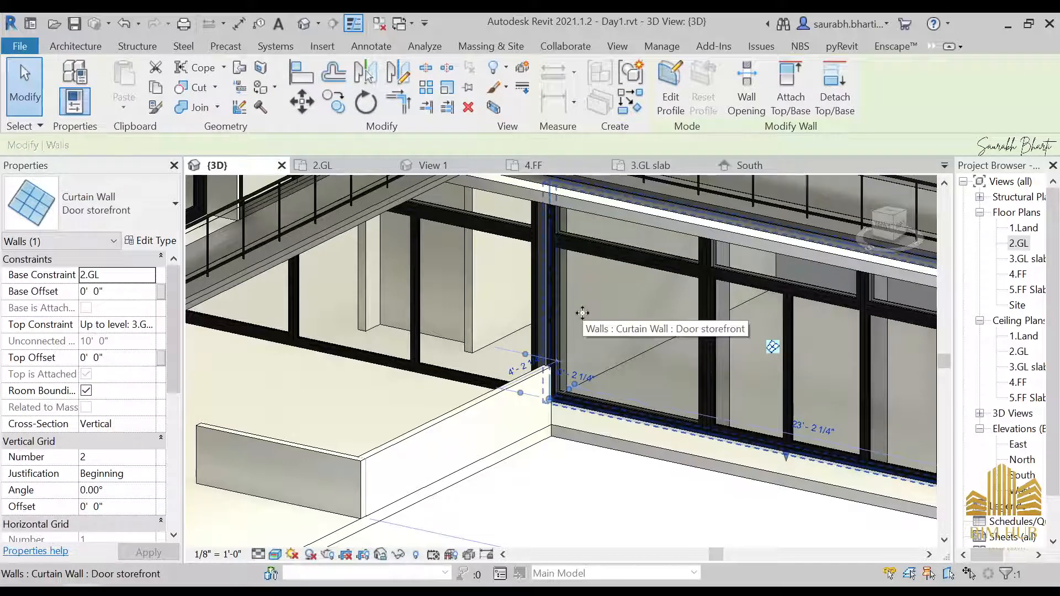
{"action": "key", "text": "h"}
{"action": "key", "text": "h"}
{"action": "left_click", "coordinate": [584, 307]}
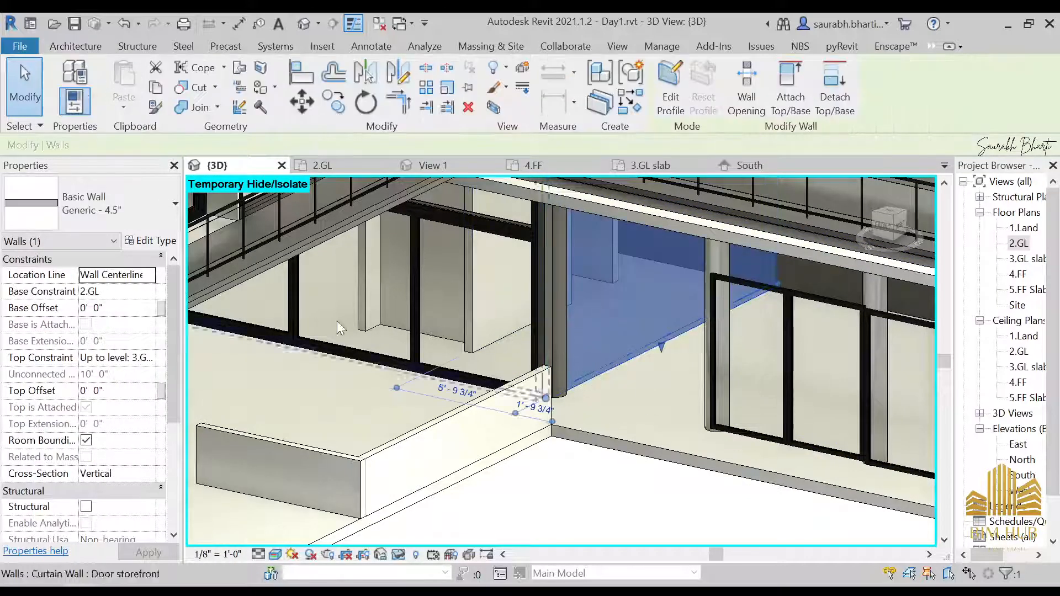
{"action": "left_click", "coordinate": [671, 88]}
{"action": "left_click", "coordinate": [644, 325]}
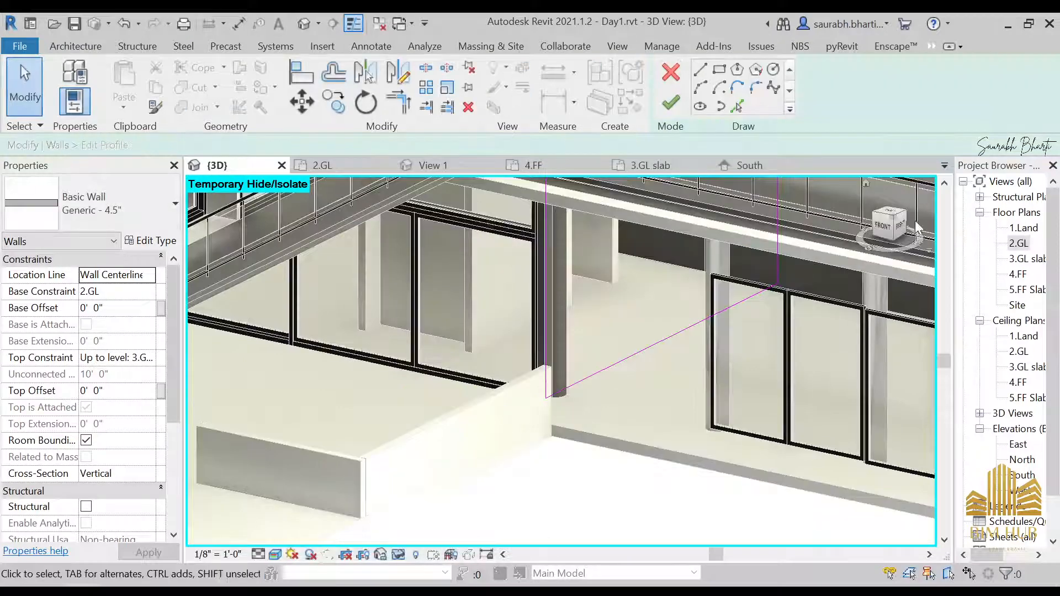
{"action": "left_click", "coordinate": [896, 227]}
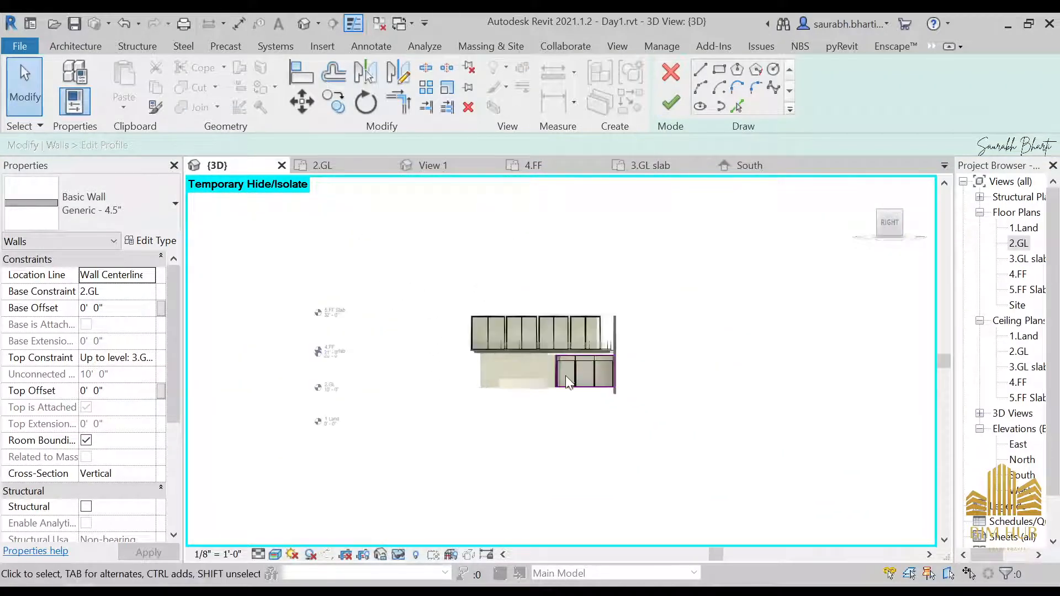
{"action": "scroll", "coordinate": [541, 365], "scroll_direction": "up", "scroll_amount": 5}
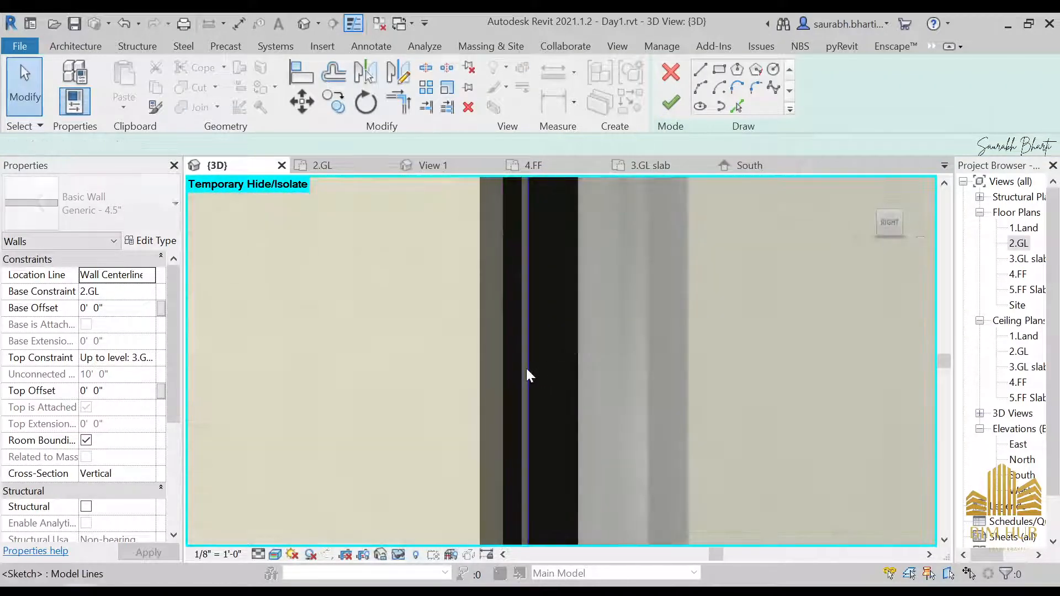
{"action": "left_click_drag", "start_coordinate": [528, 376], "coordinate": [595, 379]}
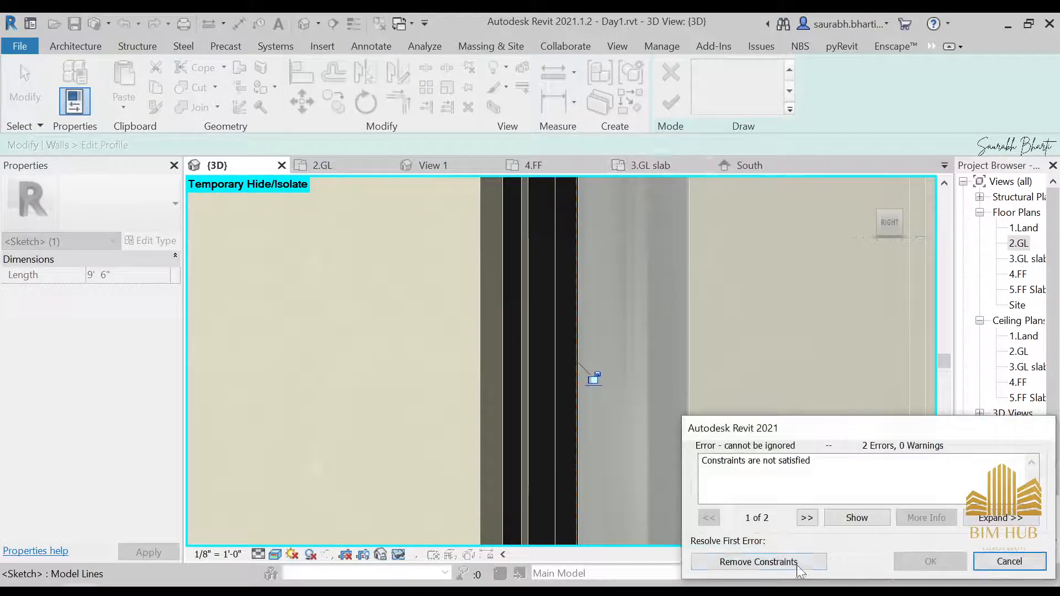
{"action": "left_click", "coordinate": [769, 561]}
{"action": "left_click", "coordinate": [671, 102]}
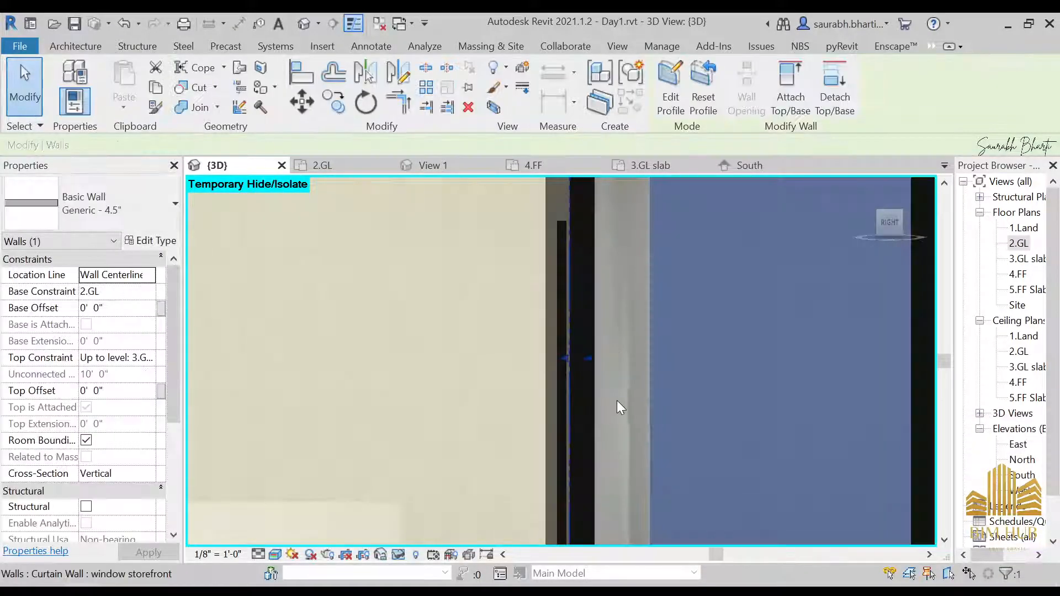
Step: Restore the hidden elements and return to the 2.GL floor plan
{"action": "key", "text": "Escape"}
{"action": "scroll", "coordinate": [617, 399], "scroll_direction": "down", "scroll_amount": 6}
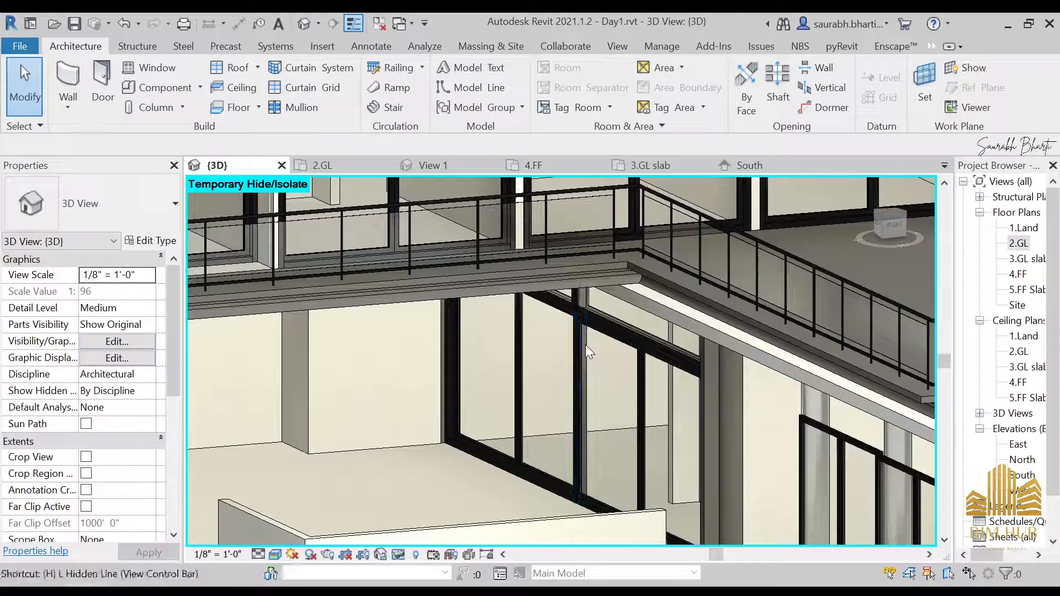
{"action": "key", "text": "r"}
{"action": "scroll", "coordinate": [585, 339], "scroll_direction": "down", "scroll_amount": 6}
{"action": "middle_click_drag", "start_coordinate": [602, 392], "coordinate": [702, 461], "text": "shift"}
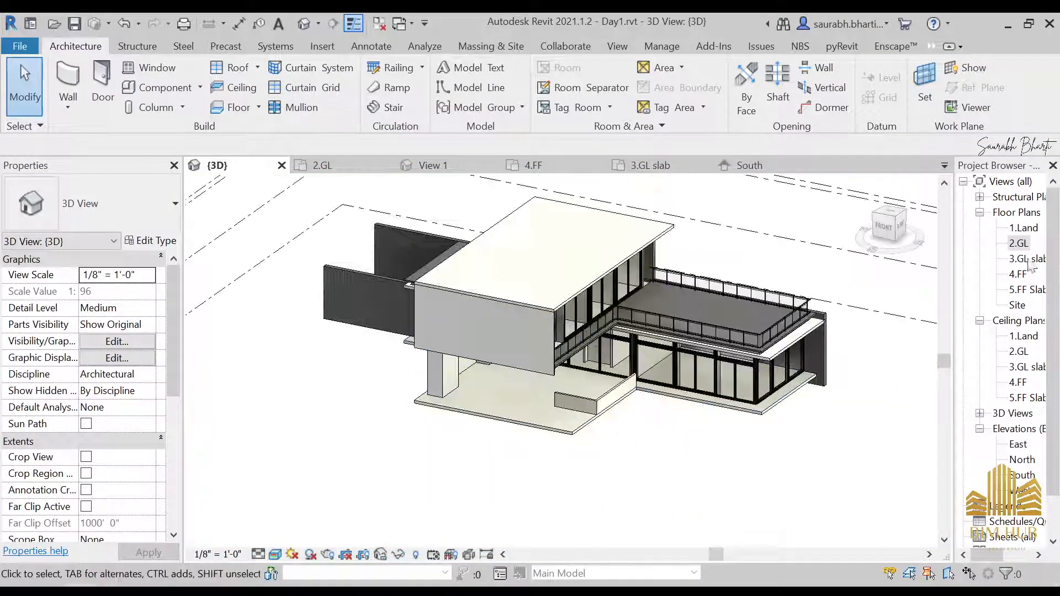
{"action": "double_click", "coordinate": [1019, 243]}
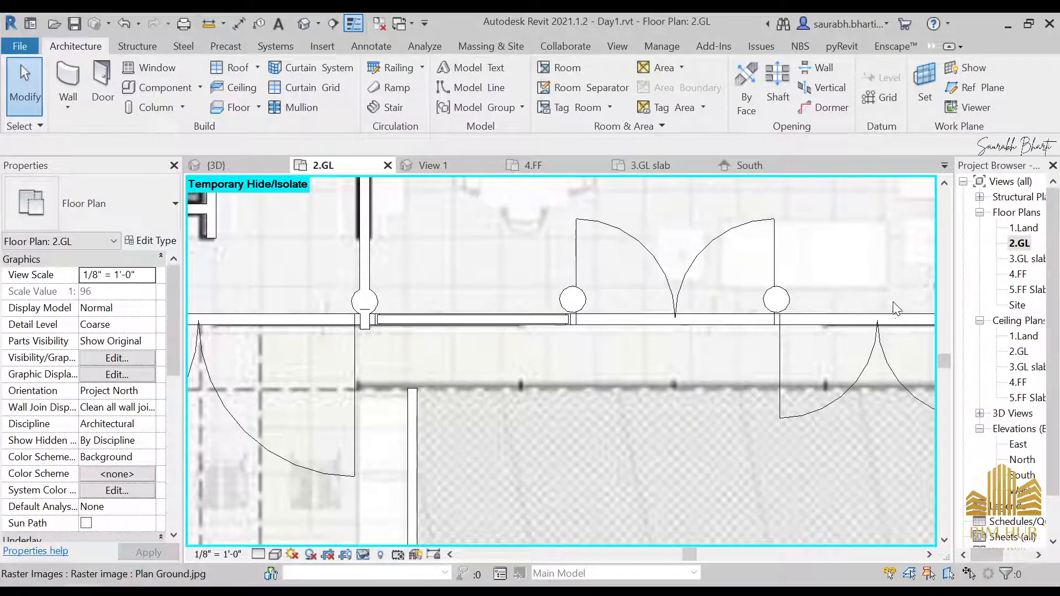
Step: Switch to the architectural Column tool and place a 305mm round column at the front wall corner beside room 10
{"action": "key", "text": "l"}
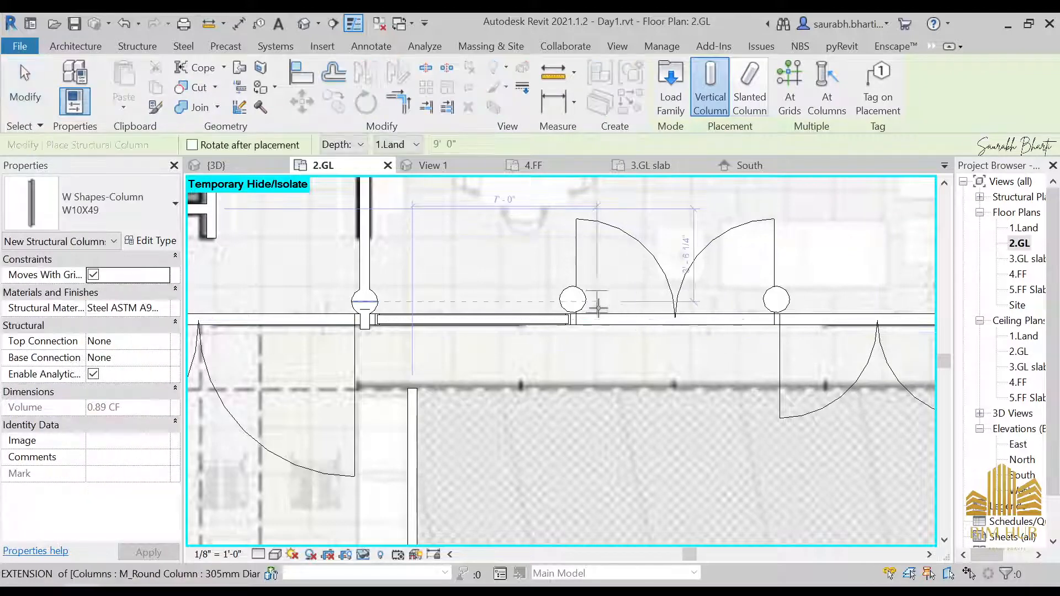
{"action": "key", "text": "Escape"}
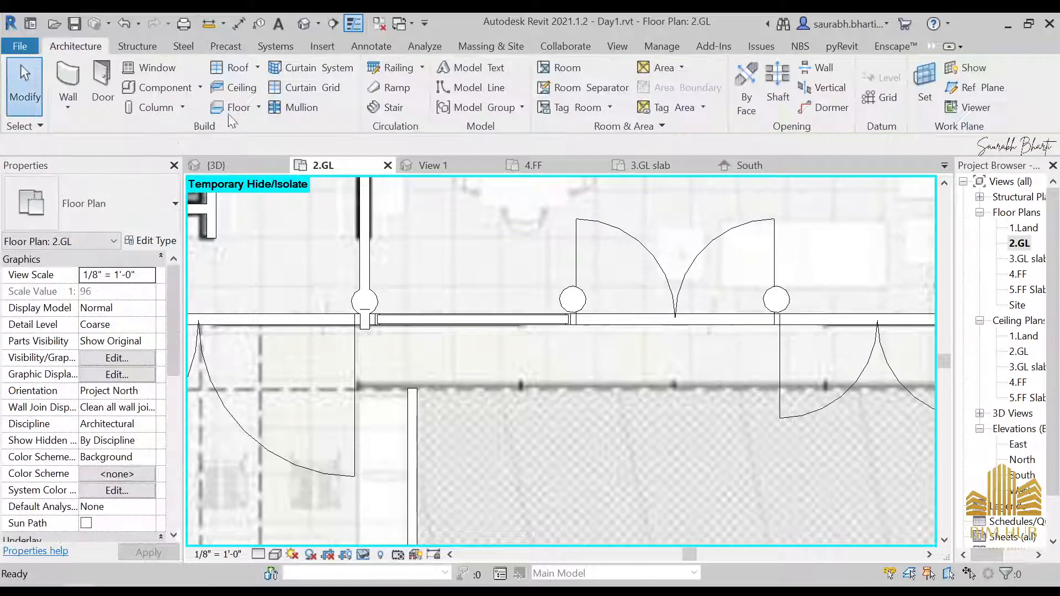
{"action": "left_click", "coordinate": [182, 107]}
{"action": "left_click", "coordinate": [185, 173]}
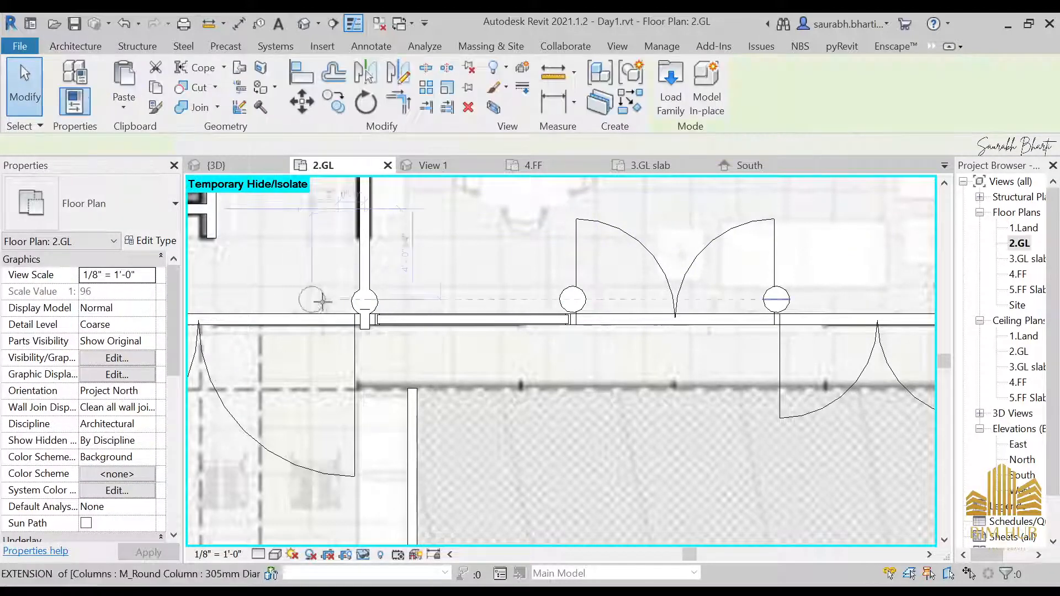
{"action": "middle_click_drag", "start_coordinate": [362, 314], "coordinate": [698, 340]}
{"action": "middle_click_drag", "start_coordinate": [398, 323], "coordinate": [864, 358]}
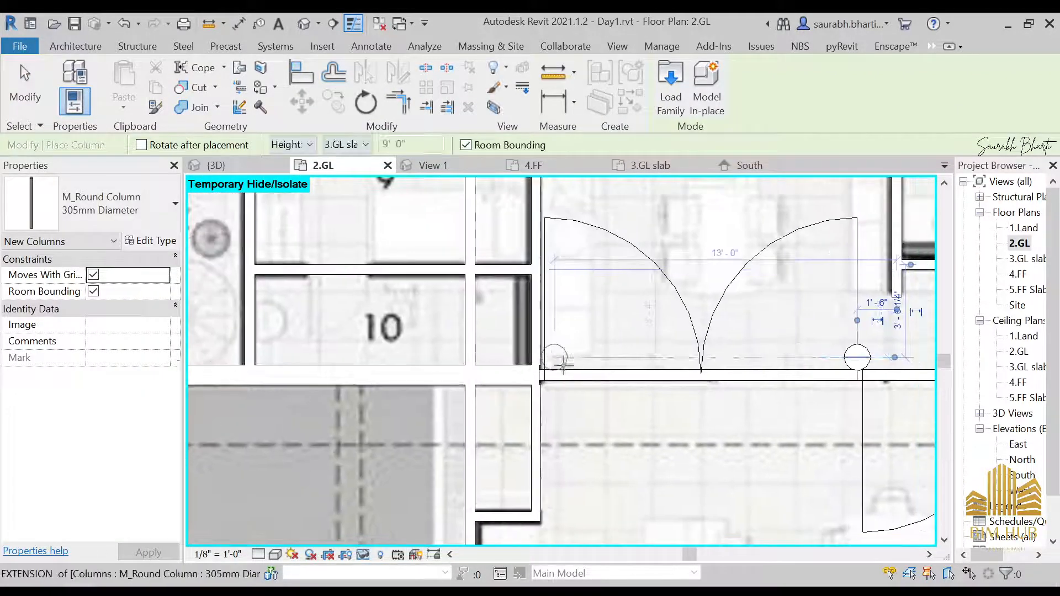
{"action": "left_click", "coordinate": [536, 360]}
Step: Examine the terrace area south of rooms 6 and 7 in the plan
{"action": "middle_click_drag", "start_coordinate": [450, 367], "coordinate": [334, 136]}
{"action": "scroll", "coordinate": [652, 375], "scroll_direction": "down", "scroll_amount": 4}
{"action": "scroll", "coordinate": [762, 310], "scroll_direction": "down", "scroll_amount": 1}
{"action": "middle_click_drag", "start_coordinate": [789, 353], "coordinate": [618, 390]}
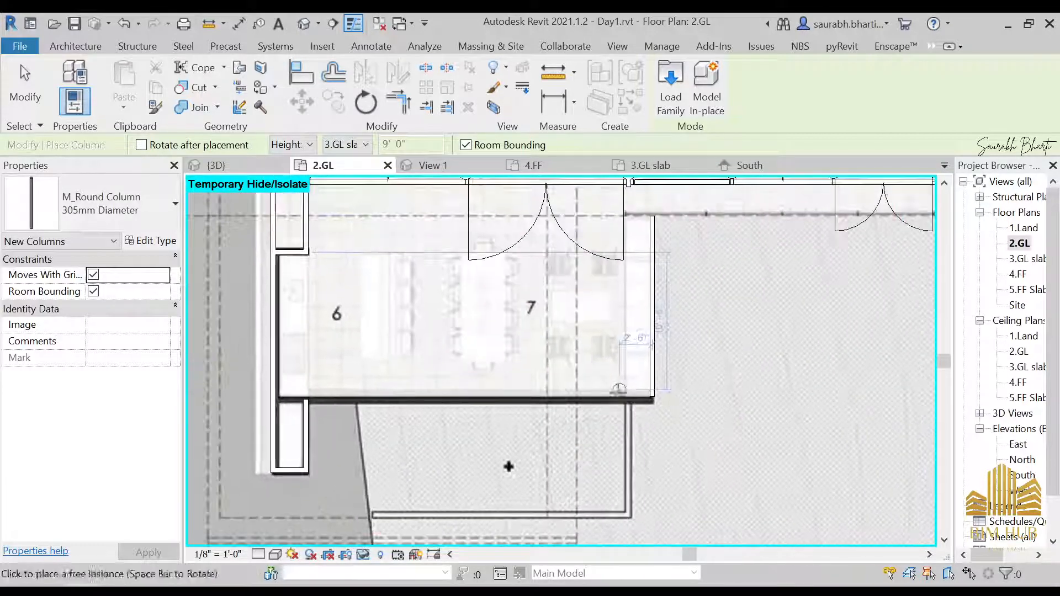
{"action": "scroll", "coordinate": [618, 390], "scroll_direction": "up", "scroll_amount": 2}
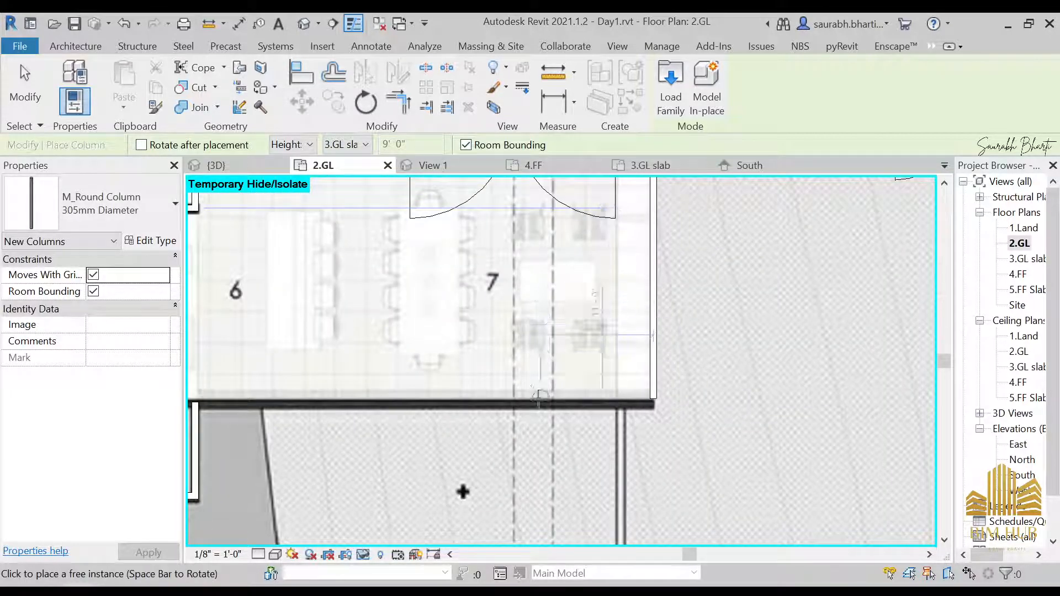
{"action": "middle_click_drag", "start_coordinate": [507, 284], "coordinate": [549, 308]}
{"action": "scroll", "coordinate": [555, 311], "scroll_direction": "down", "scroll_amount": 1}
{"action": "scroll", "coordinate": [554, 311], "scroll_direction": "down", "scroll_amount": 1}
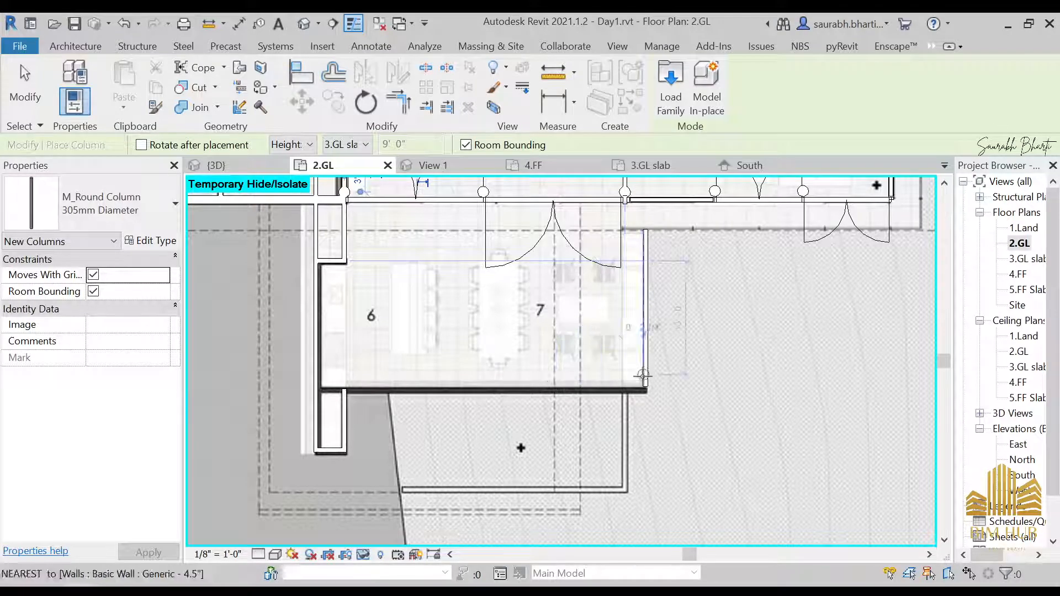
Step: Study the front reference photo to locate the columns under the terrace
{"action": "key", "text": "alt+Tab"}
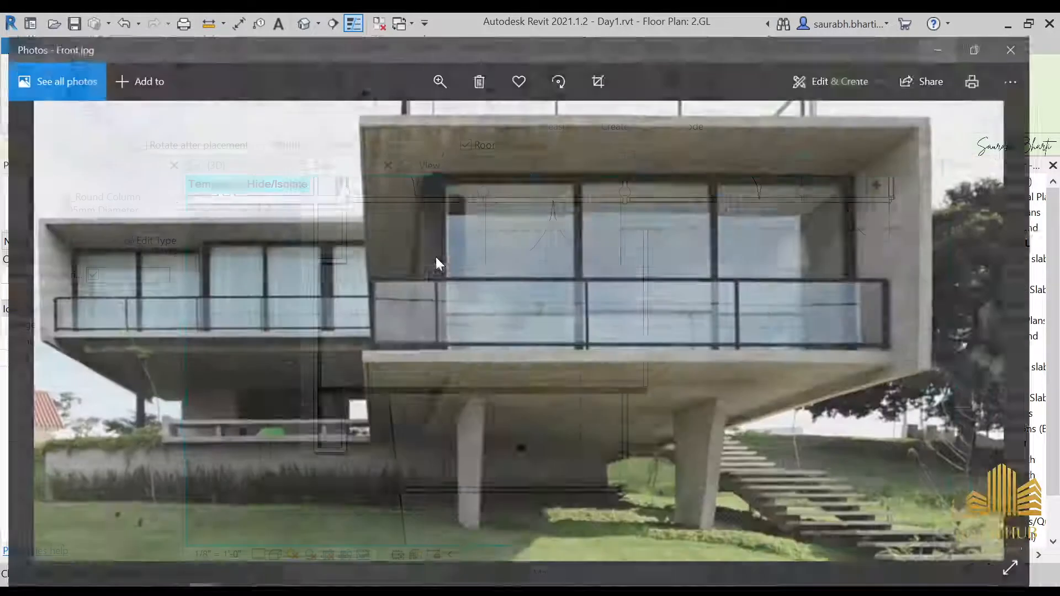
{"action": "scroll", "coordinate": [254, 354], "scroll_direction": "up", "scroll_amount": 2}
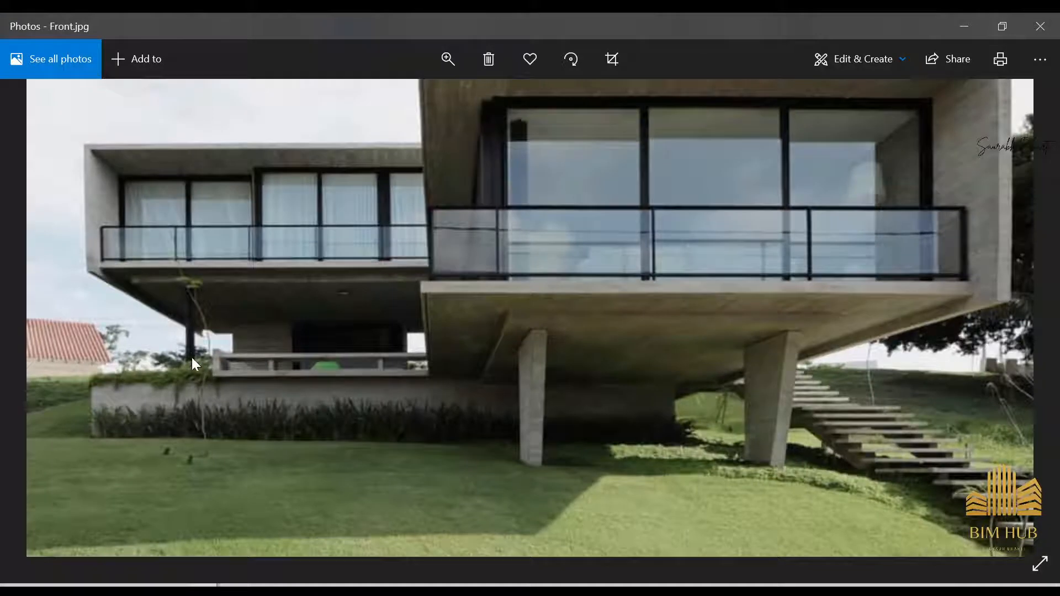
{"action": "scroll", "coordinate": [190, 348], "scroll_direction": "up", "scroll_amount": 2}
{"action": "left_click_drag", "start_coordinate": [201, 339], "coordinate": [360, 263]}
{"action": "left_click", "coordinate": [963, 33]}
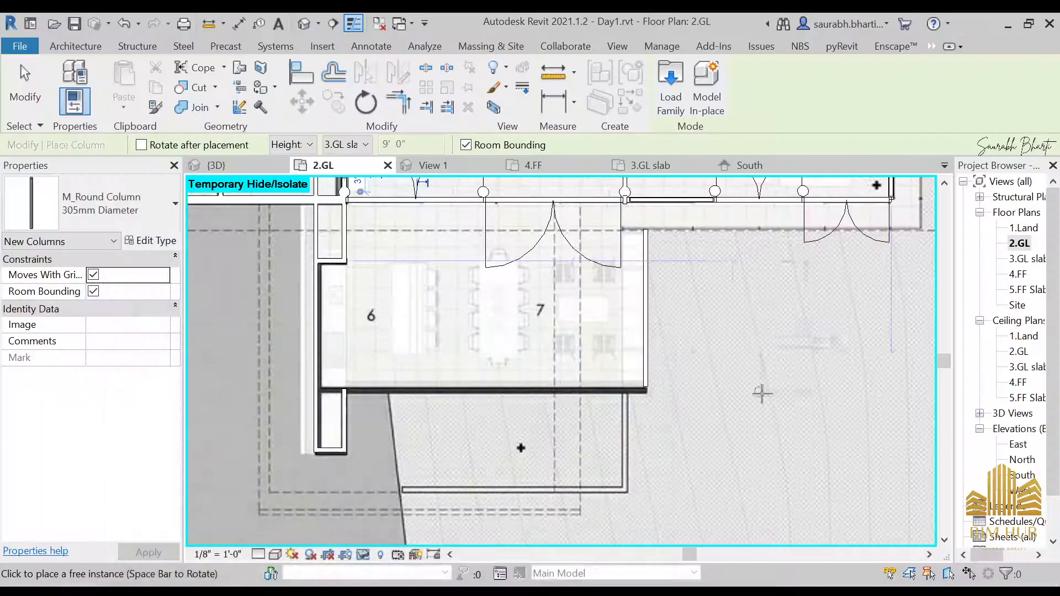
{"action": "scroll", "coordinate": [518, 450], "scroll_direction": "up", "scroll_amount": 2}
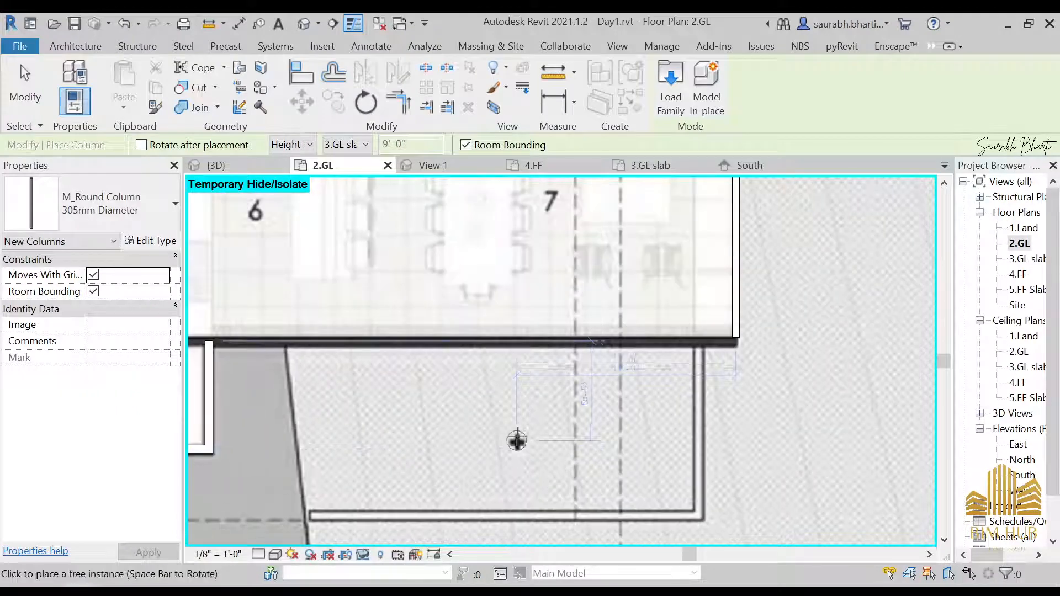
Step: Place a second 305mm round column in the terrace area south of rooms 6 and 7
{"action": "scroll", "coordinate": [516, 440], "scroll_direction": "up", "scroll_amount": 2}
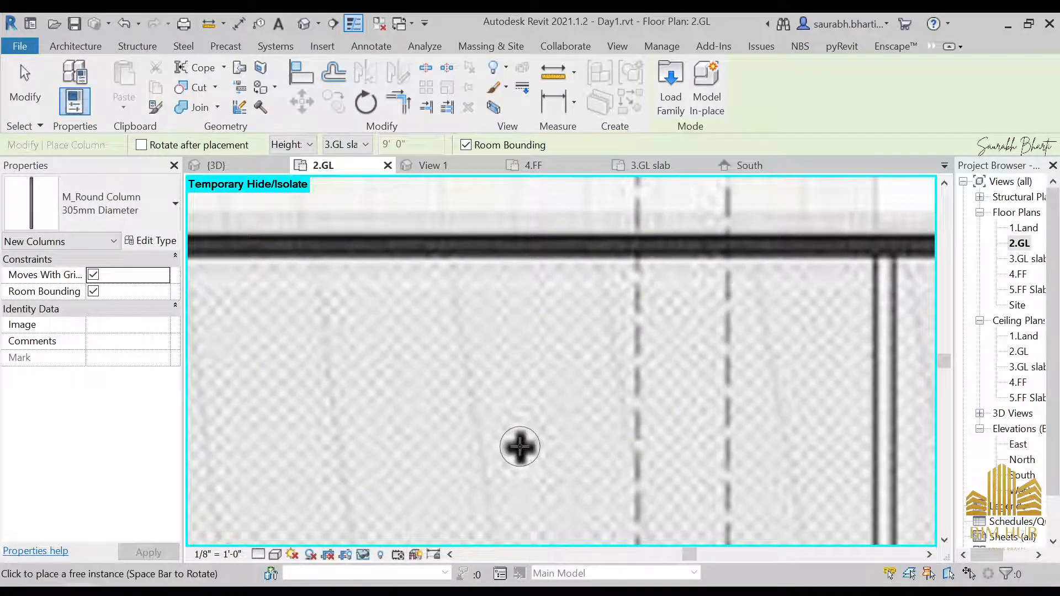
{"action": "left_click", "coordinate": [519, 447]}
{"action": "key", "text": "Escape"}
{"action": "key", "text": "Escape"}
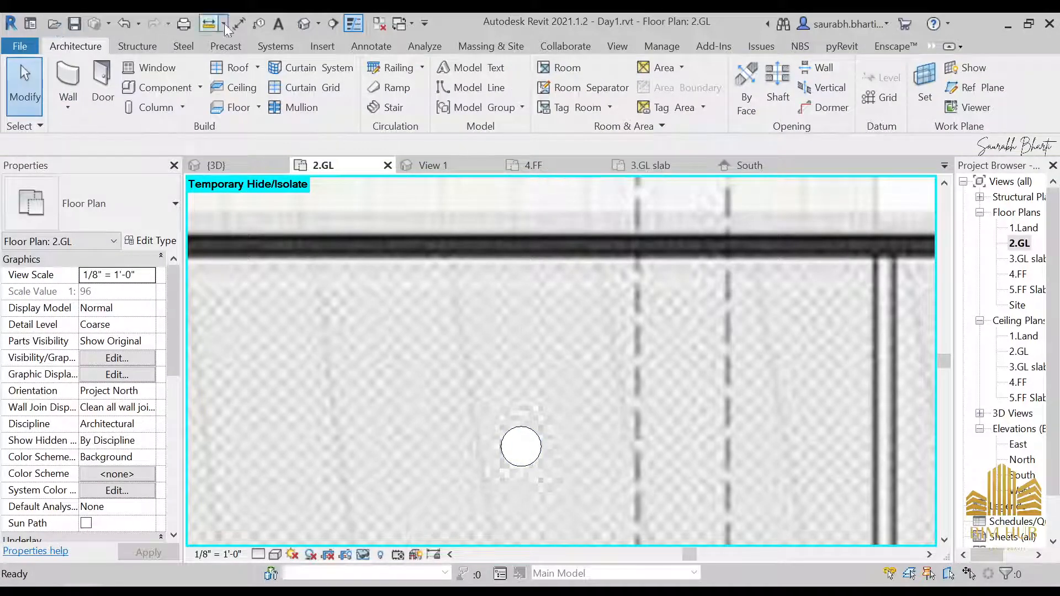
Step: In the 3D view, set the round column type's material to 1.anodised black
{"action": "left_click", "coordinate": [304, 23]}
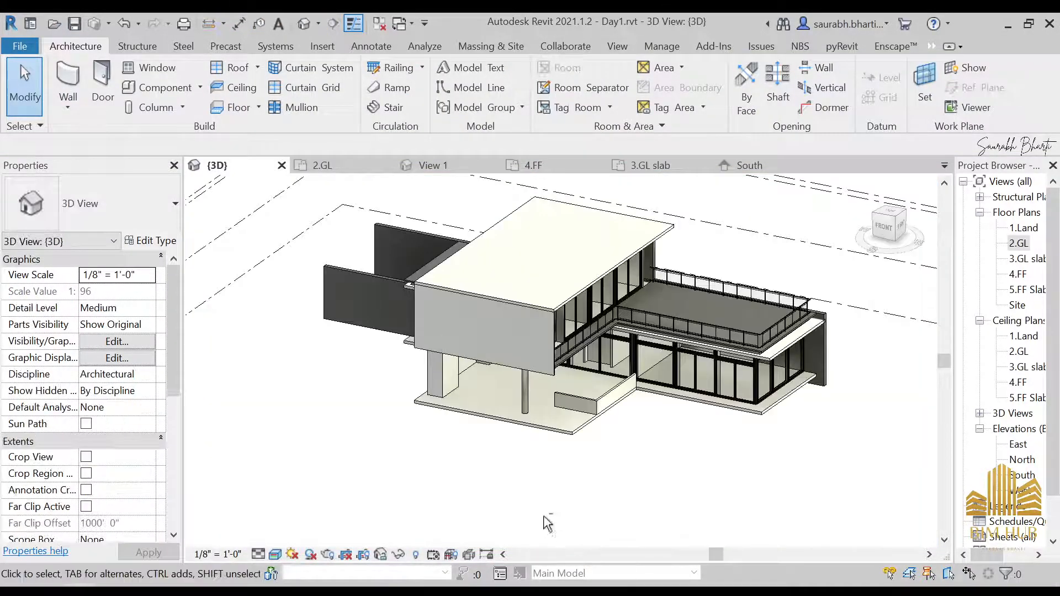
{"action": "middle_click_drag", "start_coordinate": [547, 523], "coordinate": [457, 409], "text": "shift"}
{"action": "scroll", "coordinate": [458, 364], "scroll_direction": "up", "scroll_amount": 3}
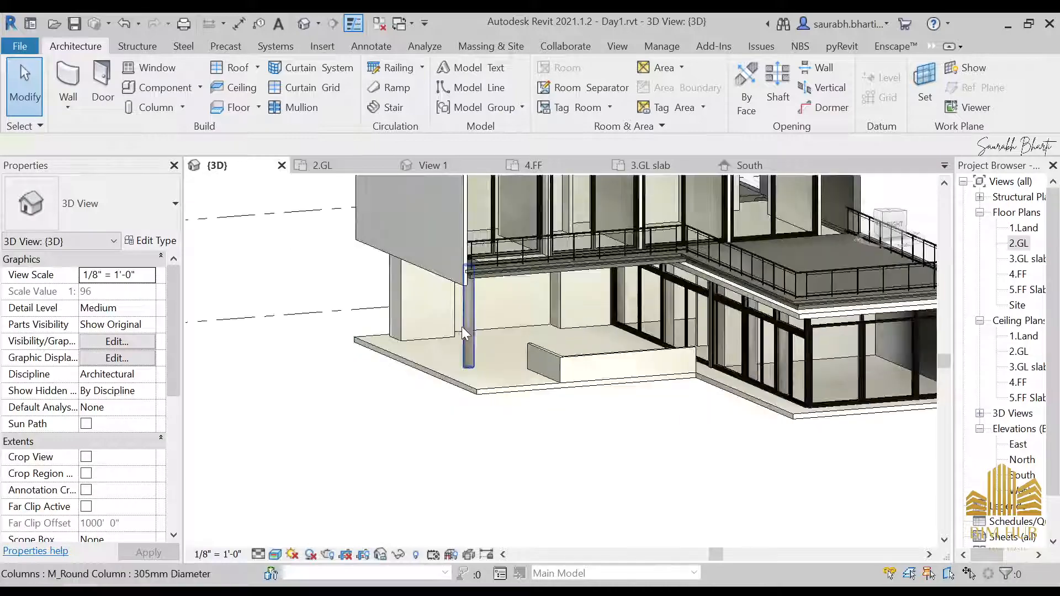
{"action": "left_click", "coordinate": [462, 326]}
{"action": "scroll", "coordinate": [486, 376], "scroll_direction": "up", "scroll_amount": 3}
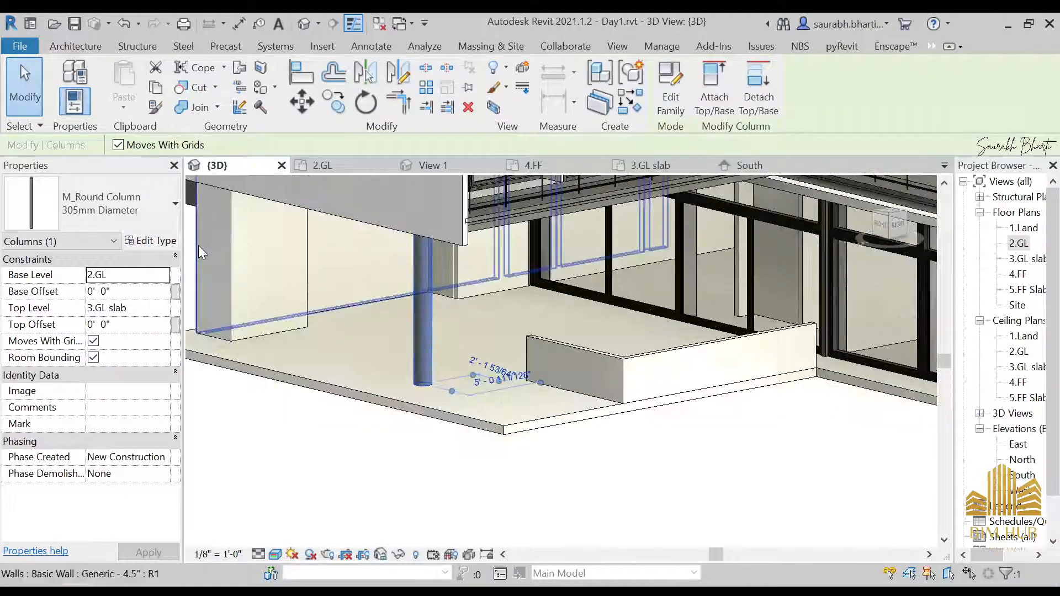
{"action": "left_click", "coordinate": [149, 241]}
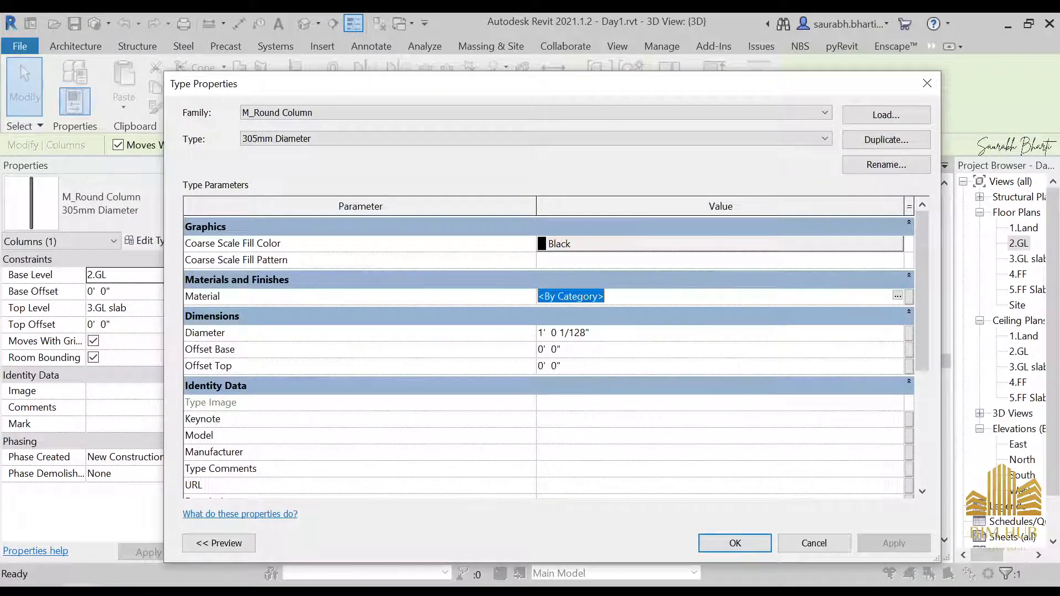
{"action": "left_click", "coordinate": [898, 296]}
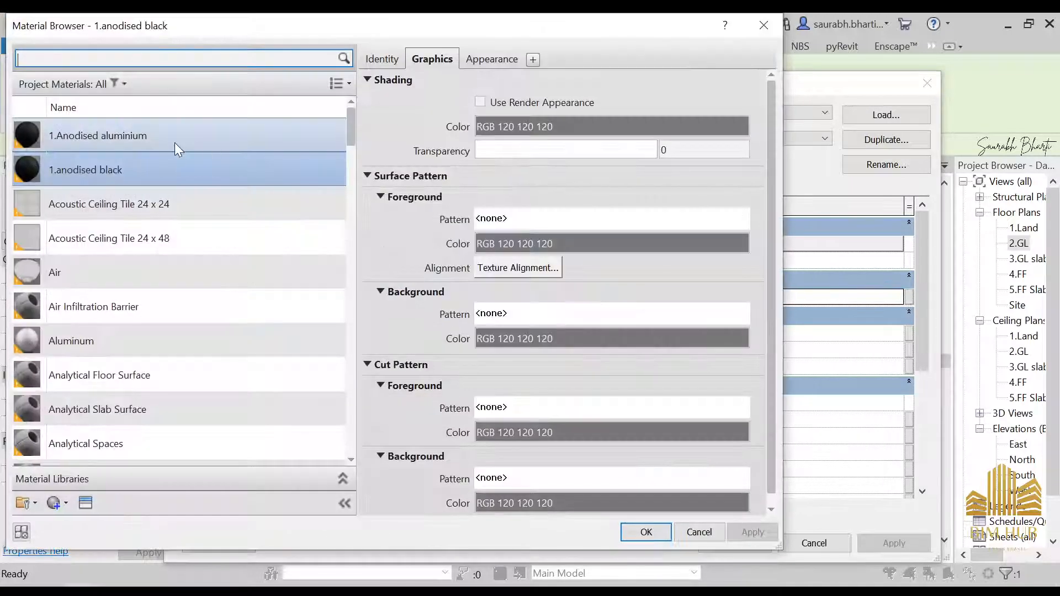
{"action": "left_click", "coordinate": [650, 535]}
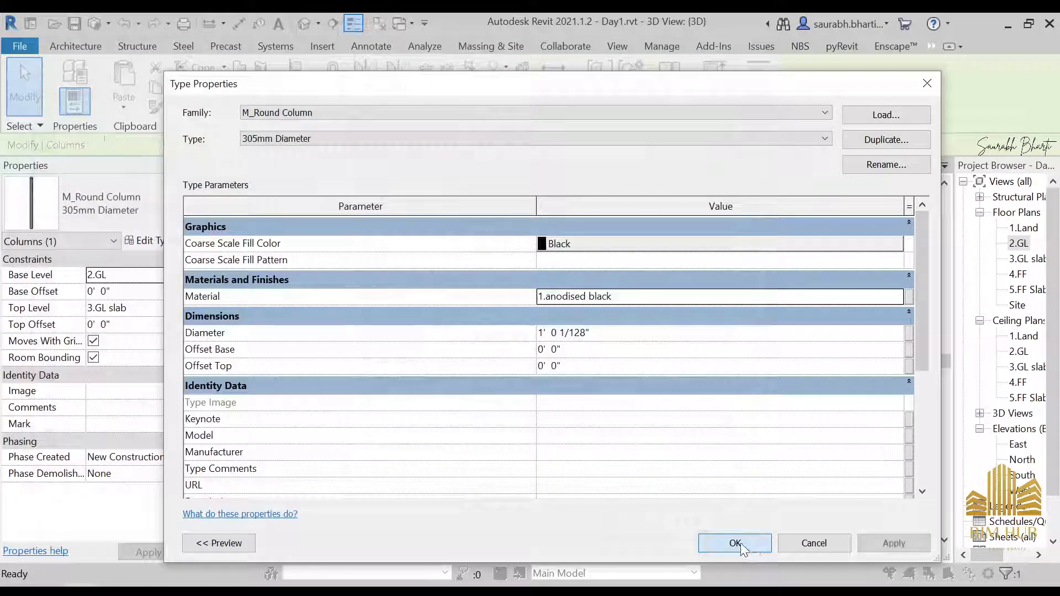
{"action": "left_click", "coordinate": [737, 541]}
{"action": "left_click", "coordinate": [703, 533]}
Step: Orbit and zoom around the 3D model to inspect the columns under the terrace
{"action": "scroll", "coordinate": [628, 475], "scroll_direction": "down", "scroll_amount": 5}
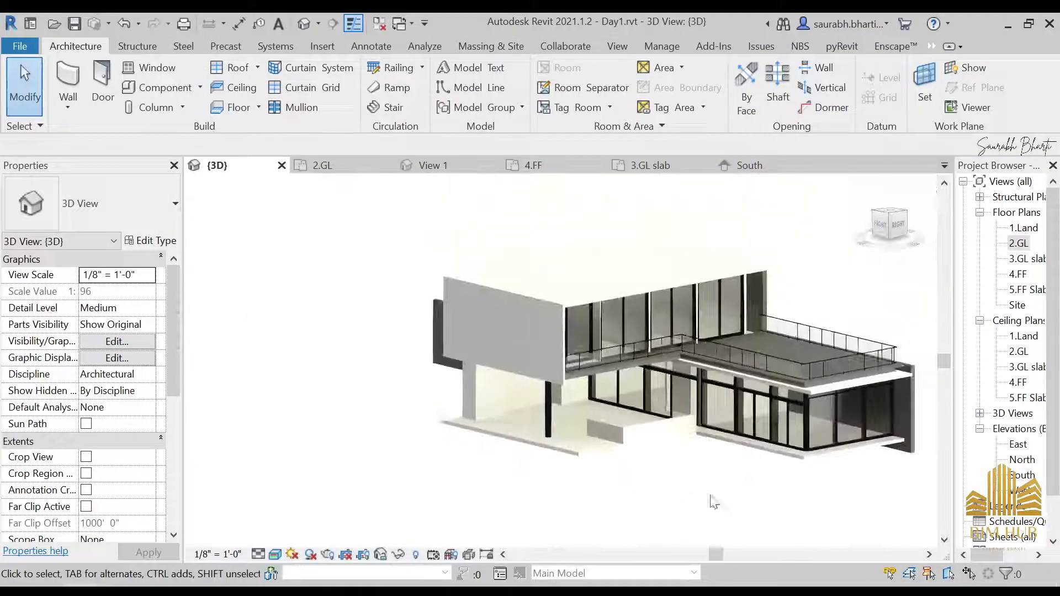
{"action": "middle_click_drag", "start_coordinate": [715, 502], "coordinate": [737, 478], "text": "shift"}
{"action": "scroll", "coordinate": [719, 401], "scroll_direction": "up", "scroll_amount": 5}
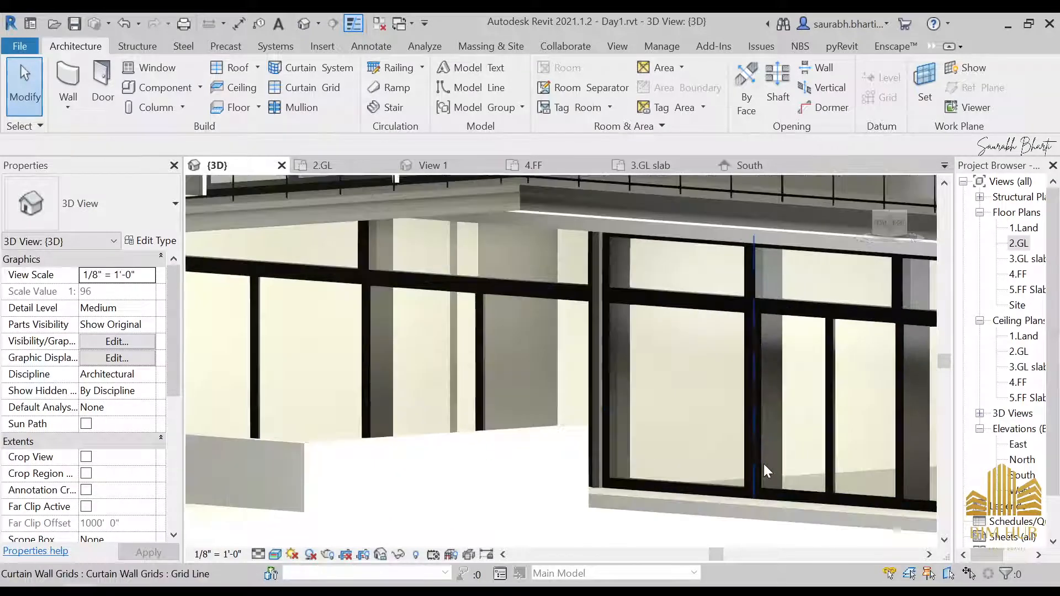
{"action": "scroll", "coordinate": [764, 464], "scroll_direction": "down", "scroll_amount": 2}
{"action": "scroll", "coordinate": [835, 441], "scroll_direction": "down", "scroll_amount": 3}
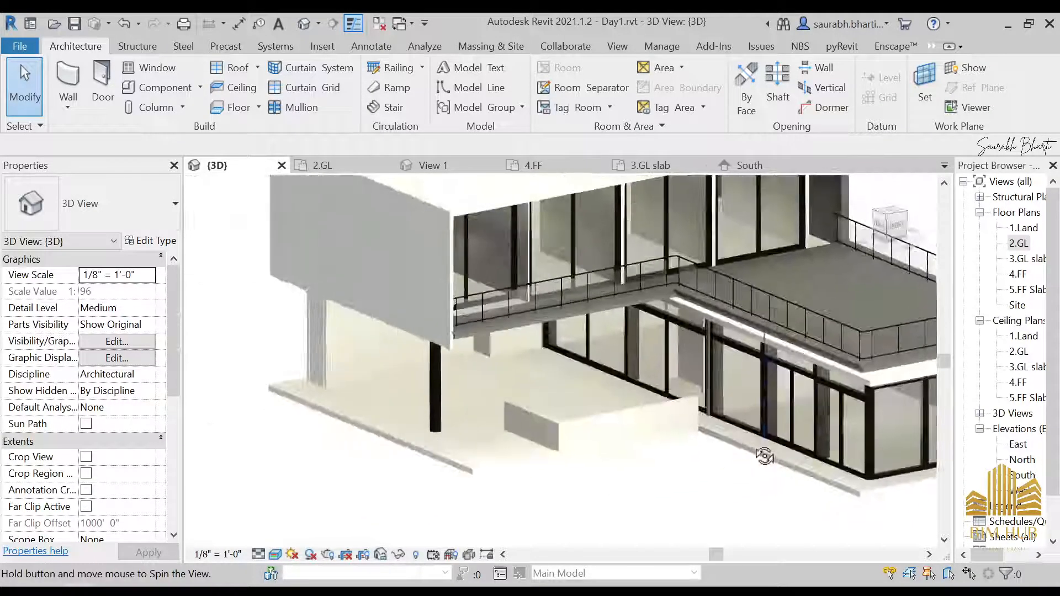
{"action": "scroll", "coordinate": [762, 450], "scroll_direction": "up", "scroll_amount": 6}
{"action": "scroll", "coordinate": [609, 396], "scroll_direction": "down", "scroll_amount": 5}
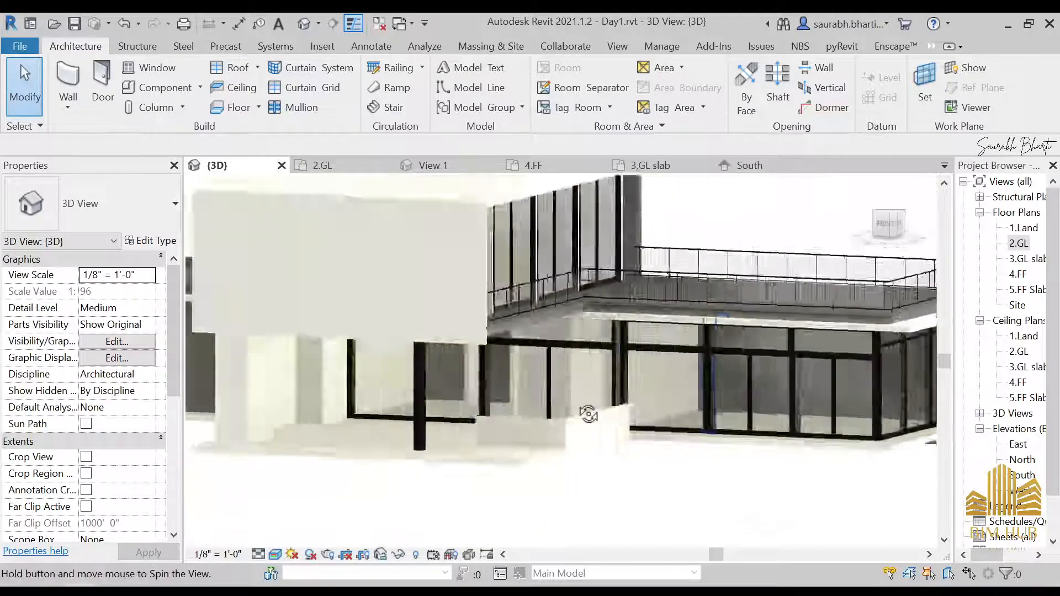
{"action": "scroll", "coordinate": [601, 367], "scroll_direction": "up", "scroll_amount": 2}
{"action": "scroll", "coordinate": [602, 367], "scroll_direction": "down", "scroll_amount": 4}
{"action": "scroll", "coordinate": [656, 433], "scroll_direction": "up", "scroll_amount": 3}
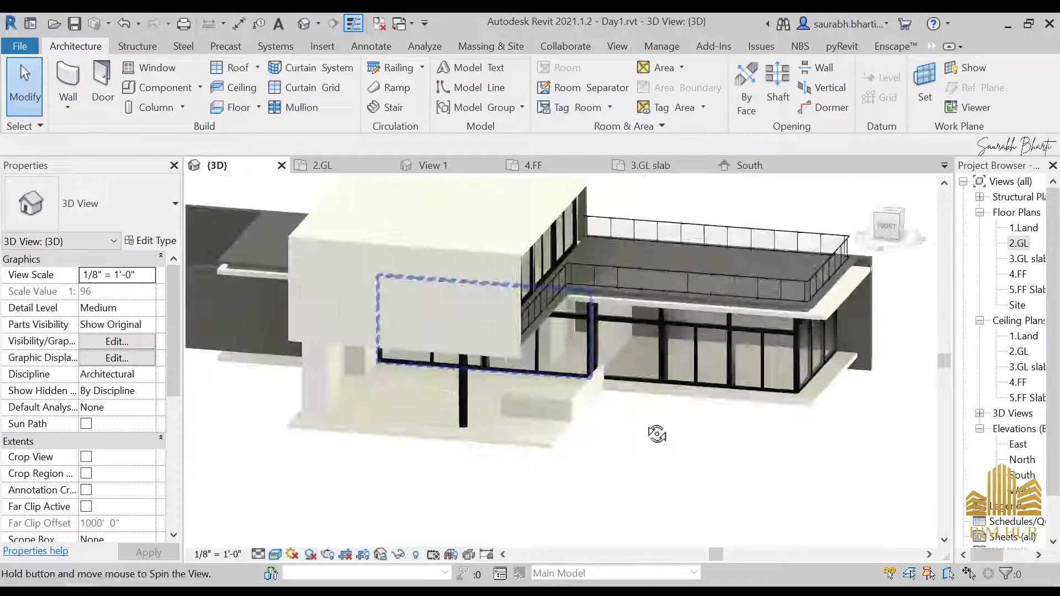
{"action": "scroll", "coordinate": [544, 388], "scroll_direction": "down", "scroll_amount": 3}
{"action": "middle_click_drag", "start_coordinate": [544, 388], "coordinate": [517, 391], "text": "shift"}
{"action": "scroll", "coordinate": [516, 391], "scroll_direction": "up", "scroll_amount": 5}
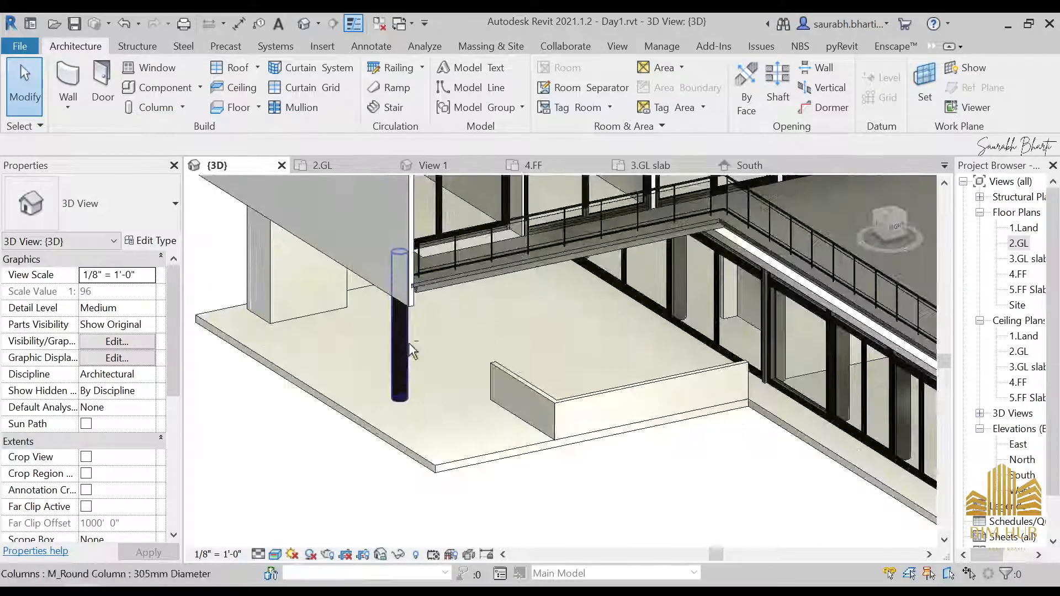
{"action": "middle_click_drag", "start_coordinate": [409, 342], "coordinate": [334, 281], "text": "shift"}
{"action": "left_click", "coordinate": [456, 276]}
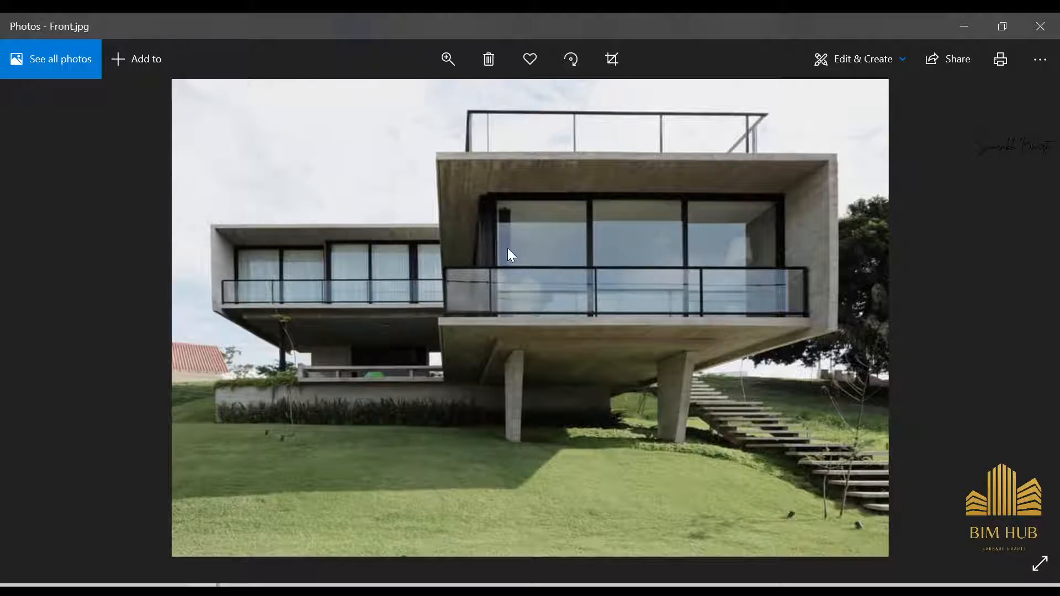
Step: Study the front and underside reference photos to see how the terrace supports and low walls look
{"action": "scroll", "coordinate": [512, 244], "scroll_direction": "up", "scroll_amount": 3}
{"action": "scroll", "coordinate": [509, 246], "scroll_direction": "left", "scroll_amount": 2}
{"action": "scroll", "coordinate": [489, 209], "scroll_direction": "down", "scroll_amount": 4}
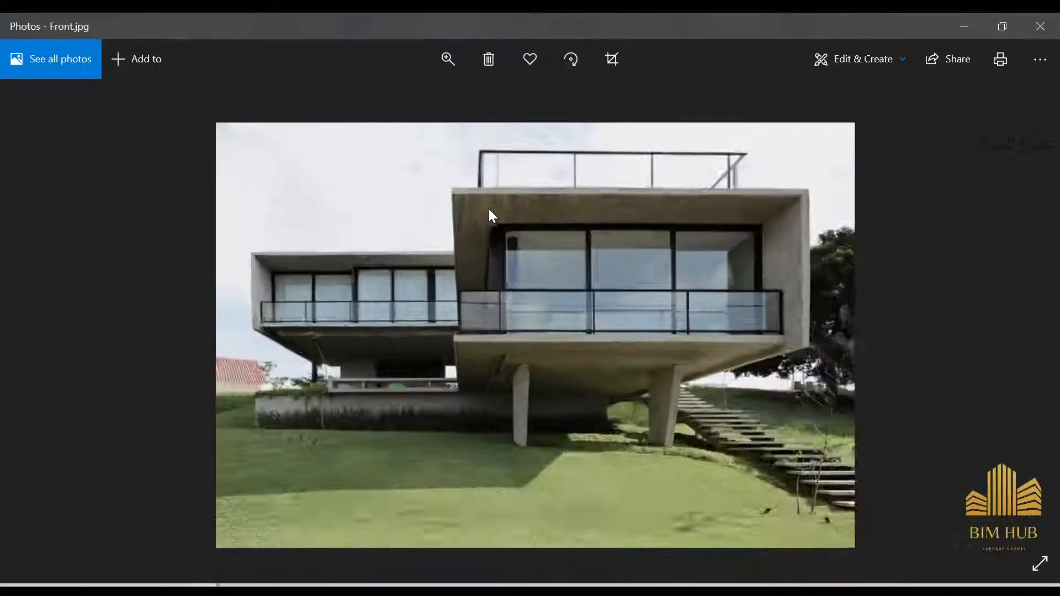
{"action": "scroll", "coordinate": [488, 208], "scroll_direction": "down", "scroll_amount": 2}
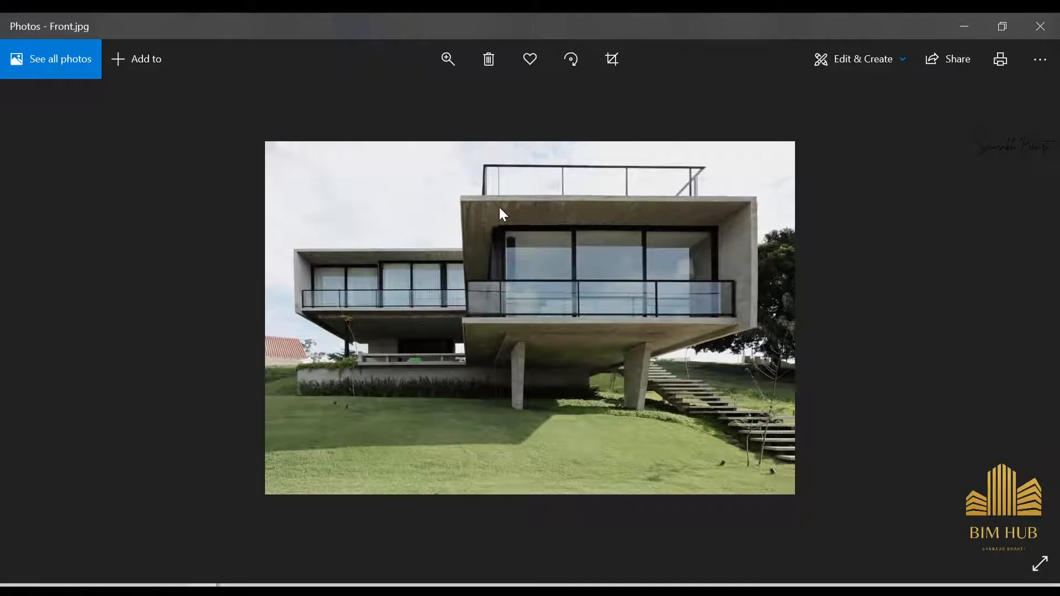
{"action": "key", "text": "Left"}
{"action": "scroll", "coordinate": [608, 330], "scroll_direction": "up", "scroll_amount": 3}
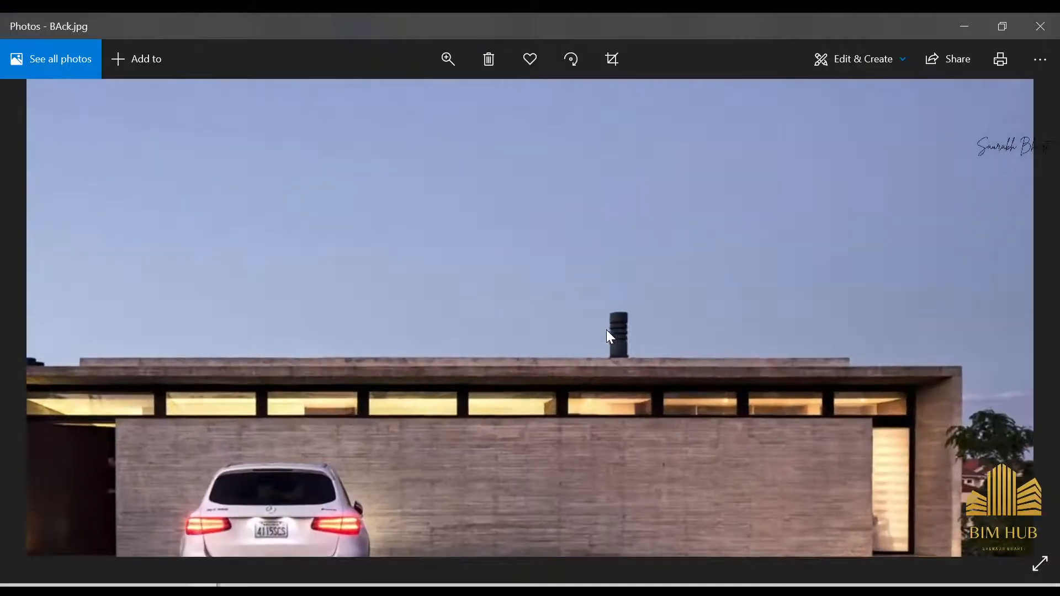
{"action": "scroll", "coordinate": [650, 208], "scroll_direction": "down", "scroll_amount": 3}
{"action": "key", "text": "Left"}
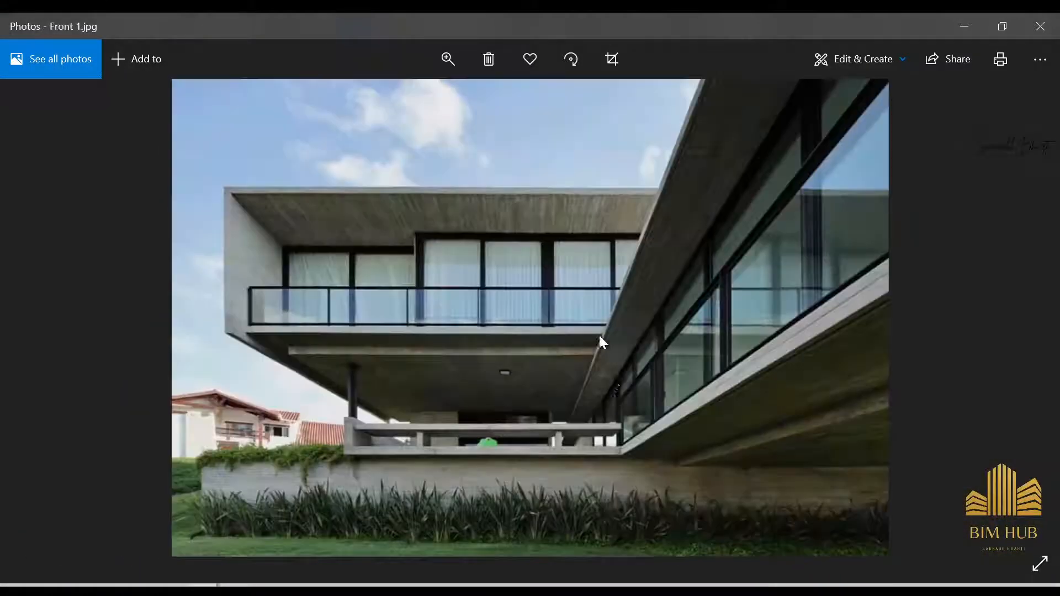
{"action": "scroll", "coordinate": [478, 399], "scroll_direction": "up", "scroll_amount": 2}
{"action": "left_click_drag", "start_coordinate": [418, 425], "coordinate": [599, 542]}
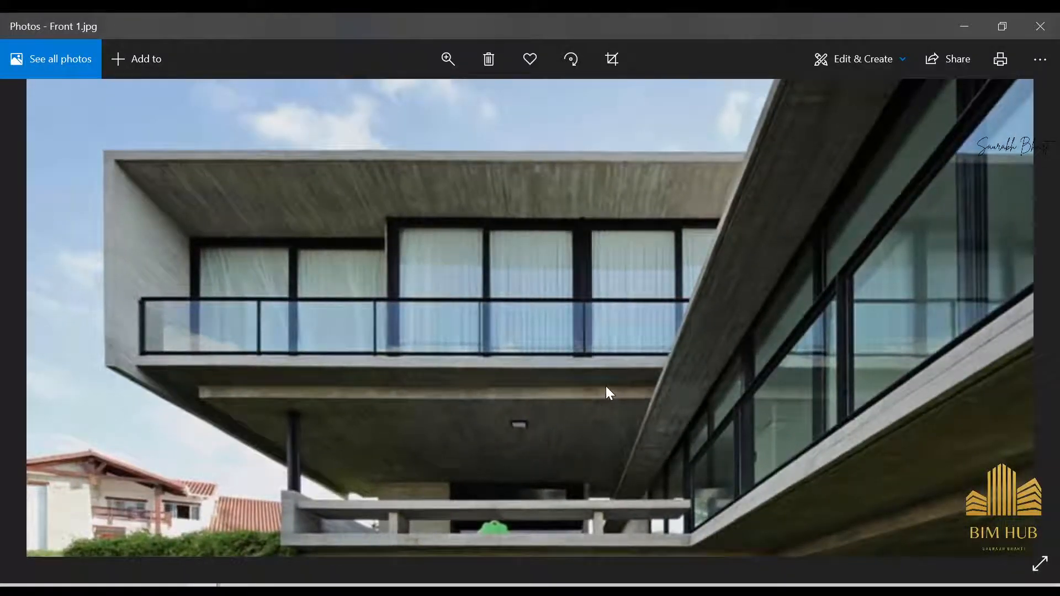
{"action": "left_click_drag", "start_coordinate": [658, 407], "coordinate": [497, 402]}
{"action": "scroll", "coordinate": [703, 370], "scroll_direction": "down", "scroll_amount": 2}
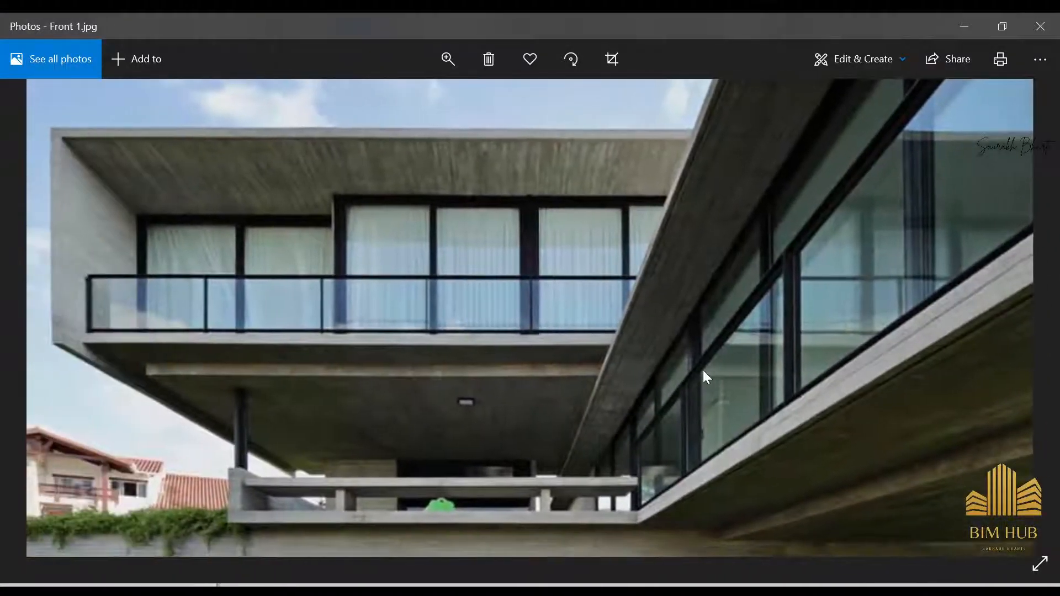
{"action": "scroll", "coordinate": [685, 263], "scroll_direction": "up", "scroll_amount": 2}
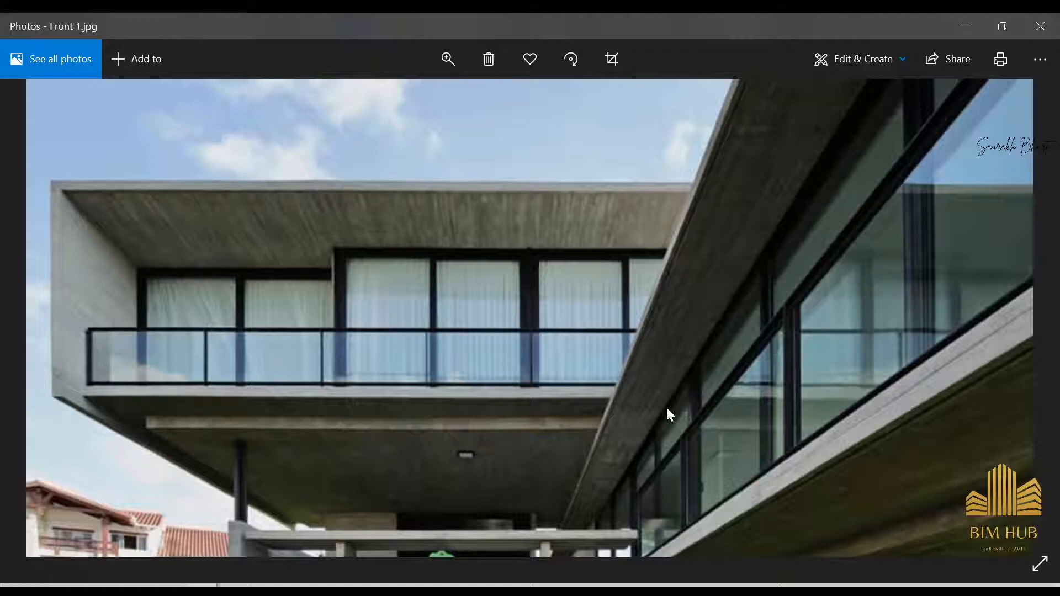
{"action": "left_click_drag", "start_coordinate": [375, 435], "coordinate": [404, 221]}
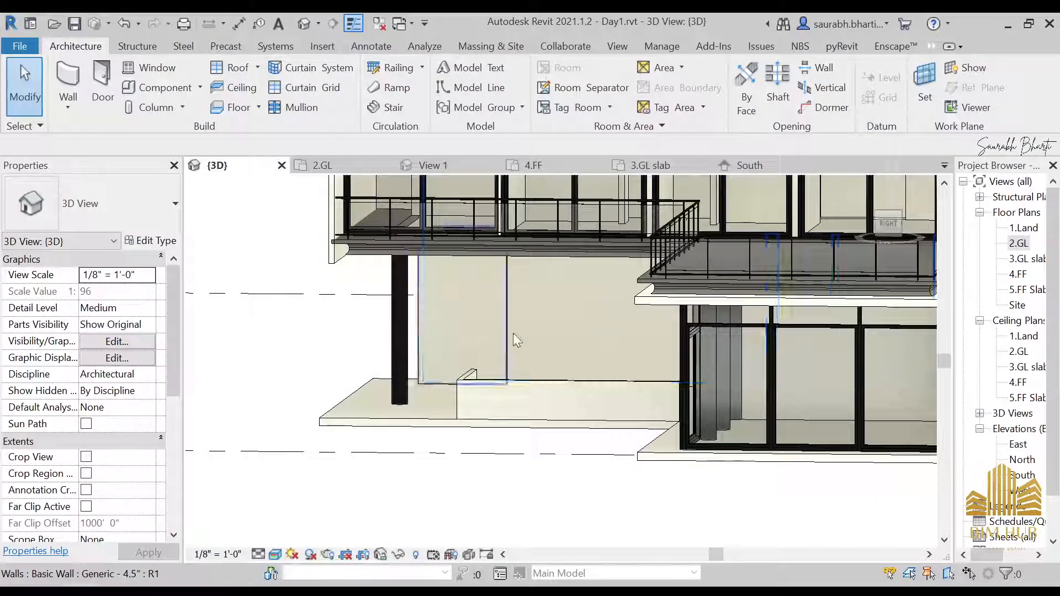
{"action": "middle_click_drag", "start_coordinate": [513, 333], "coordinate": [502, 449], "text": "shift"}
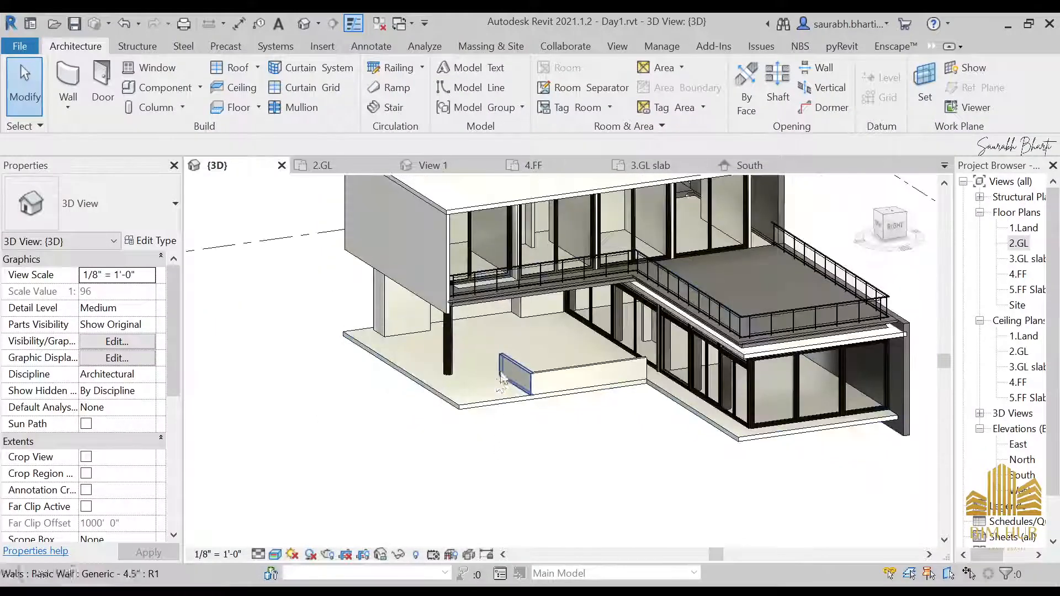
Step: Edit the low wall's profile, extending its sketch leftward to the glazing frame, and finish the edit
{"action": "scroll", "coordinate": [501, 376], "scroll_direction": "up", "scroll_amount": 1}
{"action": "middle_click_drag", "start_coordinate": [455, 364], "coordinate": [626, 358], "text": "shift"}
{"action": "left_click", "coordinate": [526, 353]}
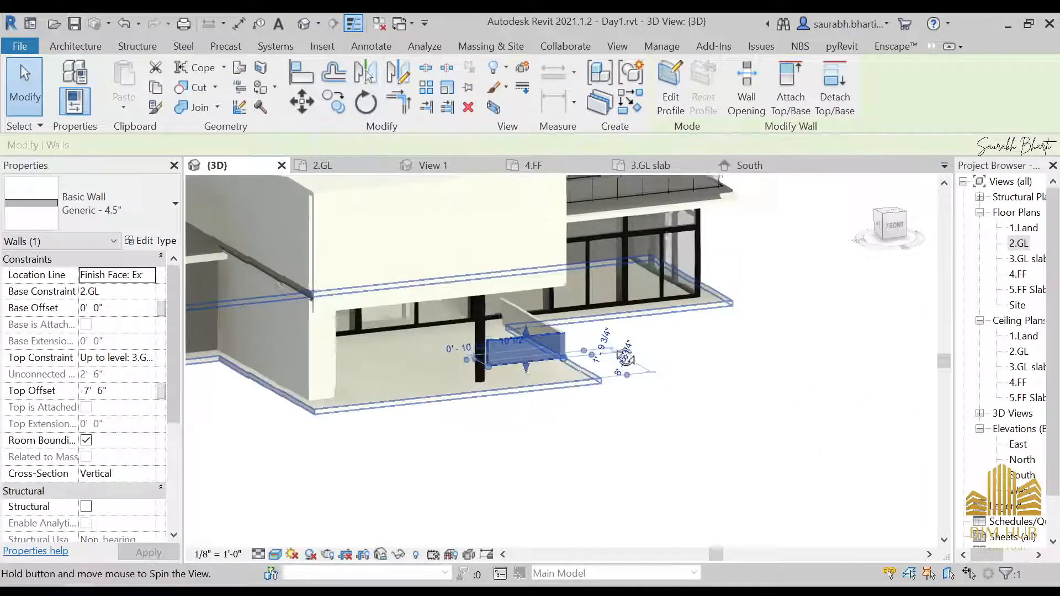
{"action": "left_click", "coordinate": [897, 227]}
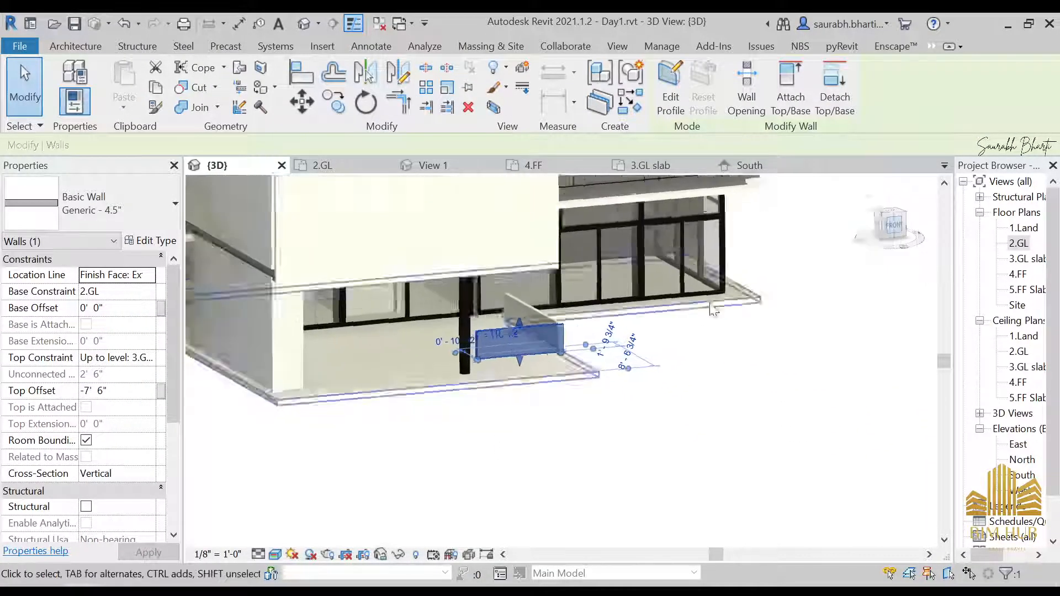
{"action": "left_click", "coordinate": [671, 82]}
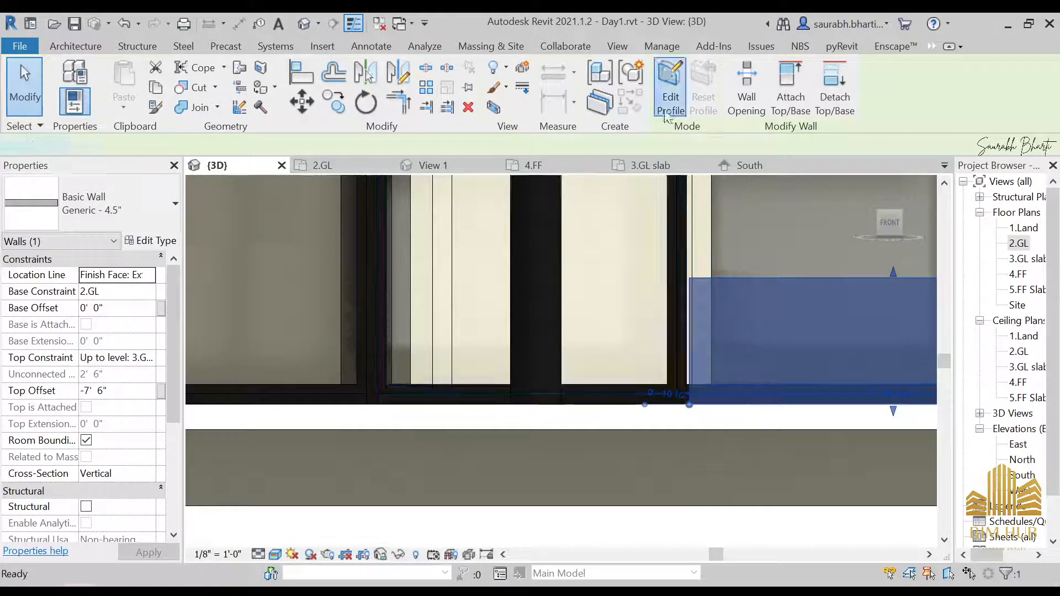
{"action": "scroll", "coordinate": [658, 303], "scroll_direction": "down", "scroll_amount": 4}
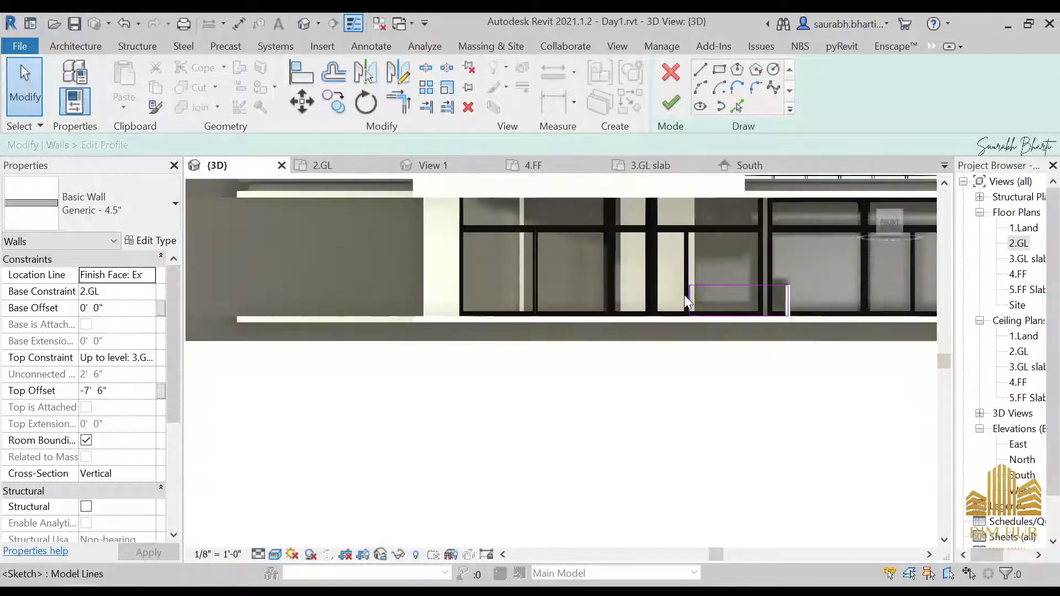
{"action": "left_click", "coordinate": [685, 296]}
{"action": "left_click_drag", "start_coordinate": [685, 296], "coordinate": [457, 289]}
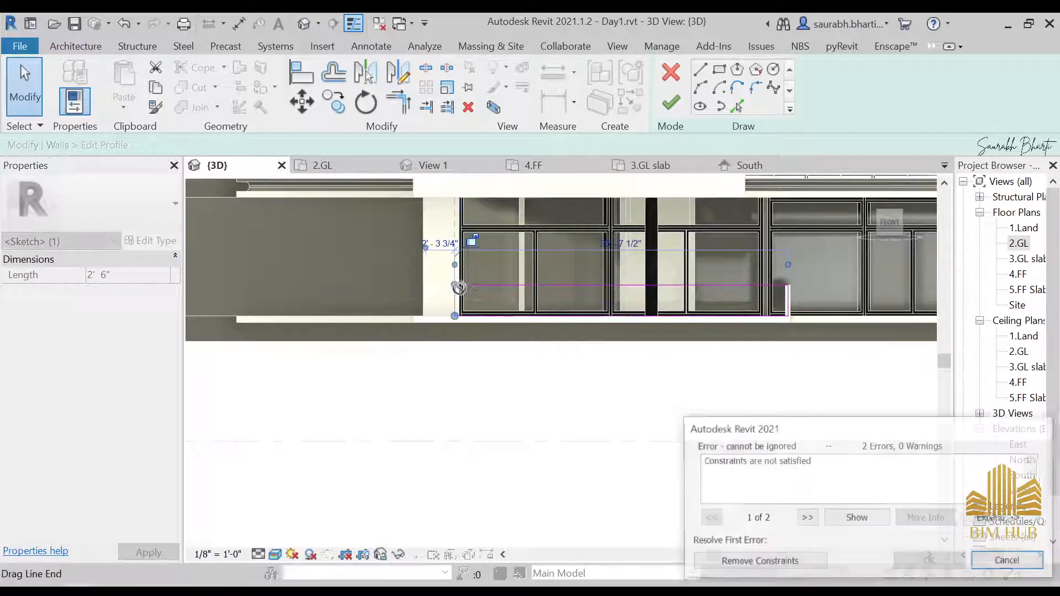
{"action": "scroll", "coordinate": [473, 291], "scroll_direction": "up", "scroll_amount": 3}
{"action": "left_click", "coordinate": [742, 560]}
{"action": "scroll", "coordinate": [461, 338], "scroll_direction": "up", "scroll_amount": 3}
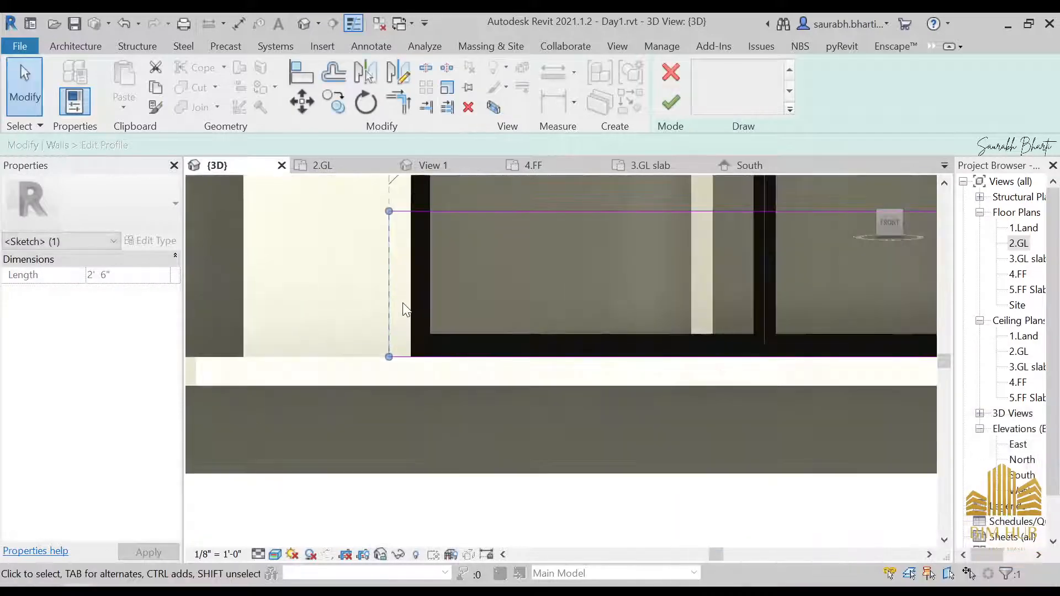
{"action": "left_click_drag", "start_coordinate": [388, 295], "coordinate": [428, 300]}
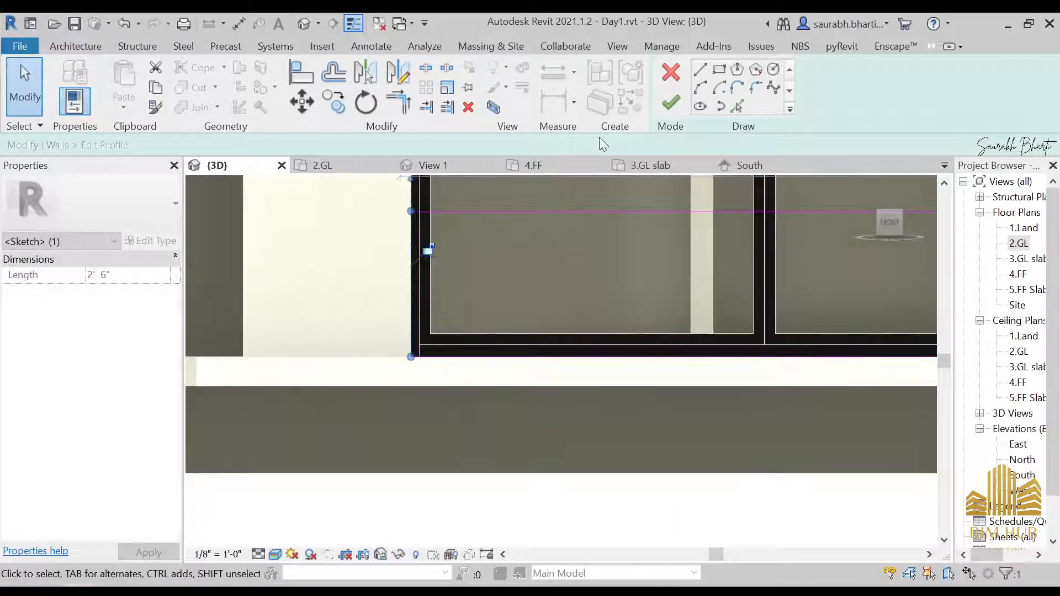
{"action": "left_click", "coordinate": [671, 102]}
Step: Review the extended wall in 3D and compare it with the Front 1 reference photo
{"action": "scroll", "coordinate": [550, 249], "scroll_direction": "down", "scroll_amount": 4}
{"action": "scroll", "coordinate": [550, 249], "scroll_direction": "down", "scroll_amount": 2}
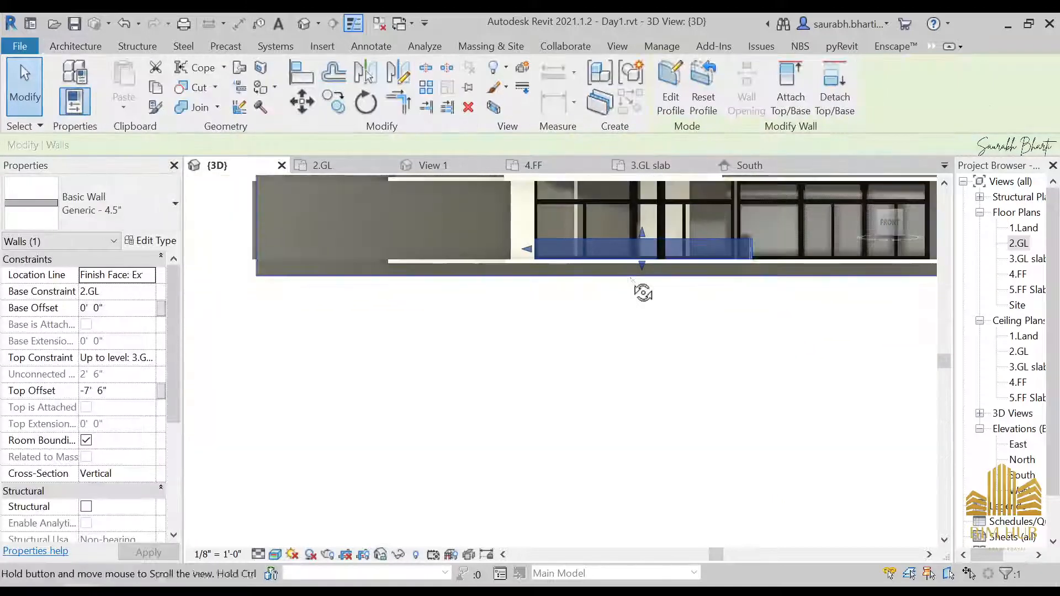
{"action": "middle_click_drag", "start_coordinate": [642, 293], "coordinate": [528, 330], "text": "shift"}
{"action": "left_click", "coordinate": [528, 330]}
{"action": "scroll", "coordinate": [635, 278], "scroll_direction": "down", "scroll_amount": 2}
{"action": "middle_click_drag", "start_coordinate": [641, 287], "coordinate": [666, 290], "text": "shift"}
{"action": "scroll", "coordinate": [663, 270], "scroll_direction": "up", "scroll_amount": 3}
{"action": "middle_click_drag", "start_coordinate": [606, 343], "coordinate": [597, 292], "text": "shift"}
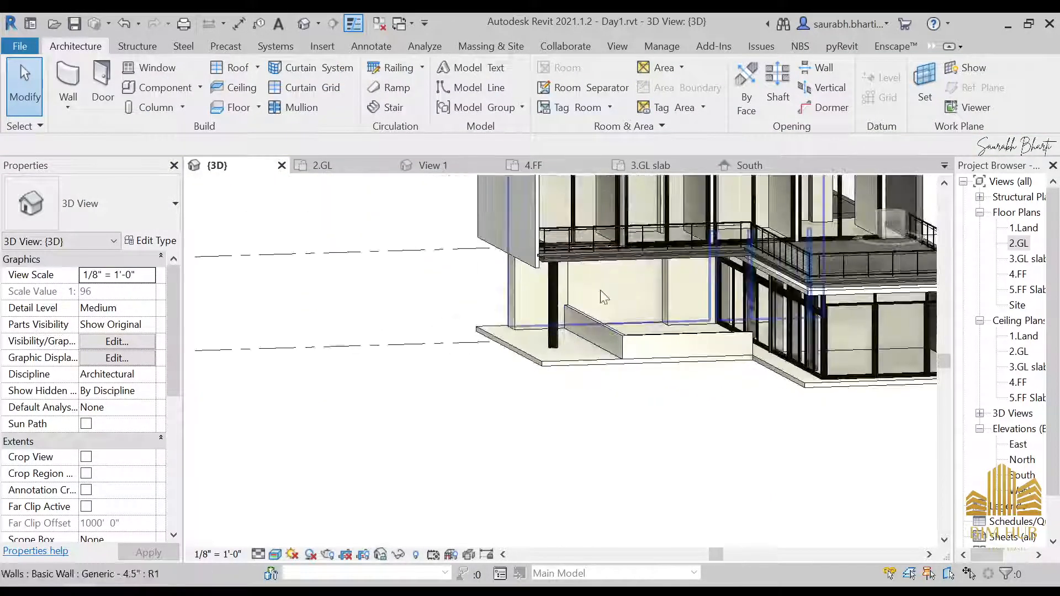
{"action": "key", "text": "alt+Tab"}
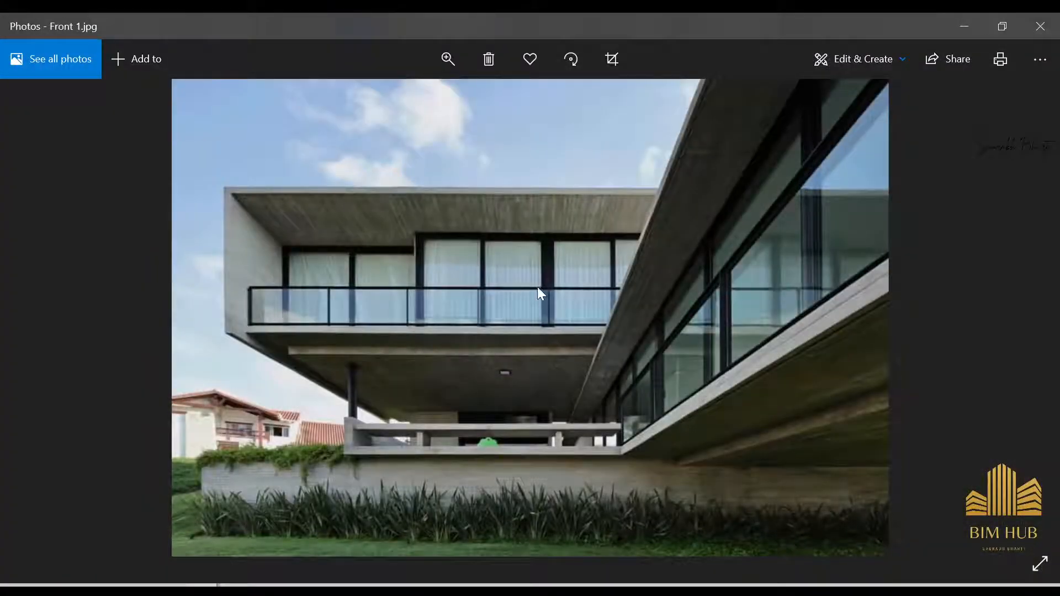
{"action": "left_click", "coordinate": [964, 26]}
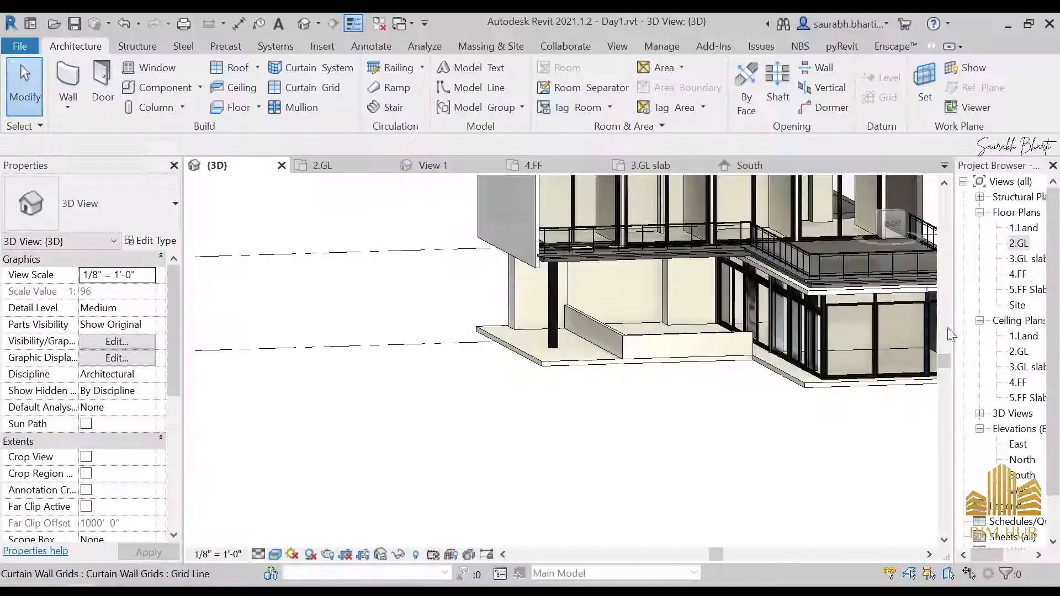
Step: Try to place a 305mm round architectural column on the 4.FF plan with its height set to 5.FF Slab
{"action": "double_click", "coordinate": [1021, 274]}
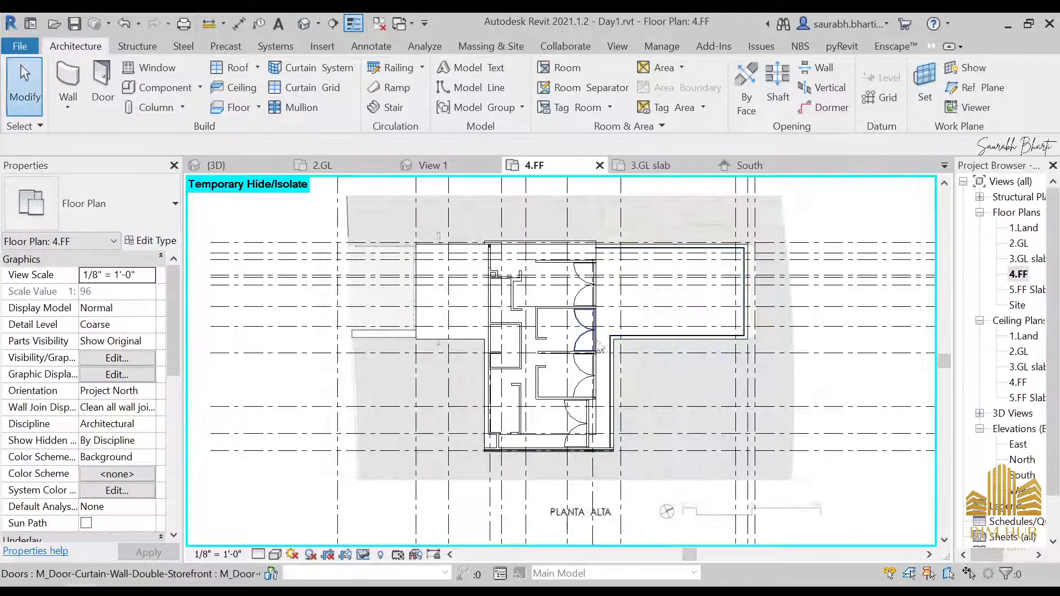
{"action": "left_click", "coordinate": [182, 108]}
{"action": "left_click", "coordinate": [200, 166]}
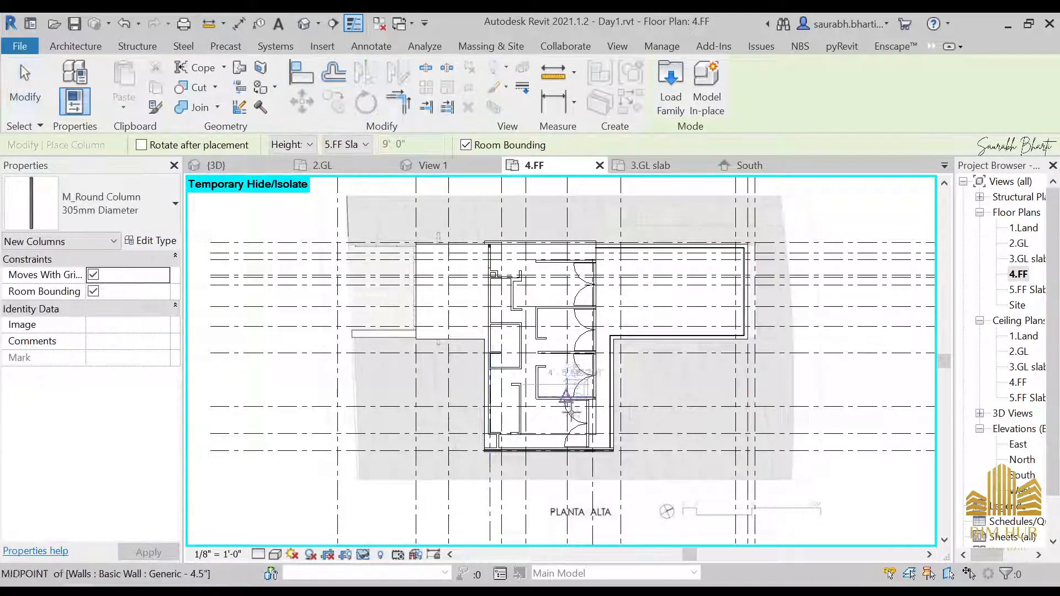
{"action": "scroll", "coordinate": [574, 414], "scroll_direction": "up", "scroll_amount": 4}
{"action": "scroll", "coordinate": [599, 458], "scroll_direction": "up", "scroll_amount": 4}
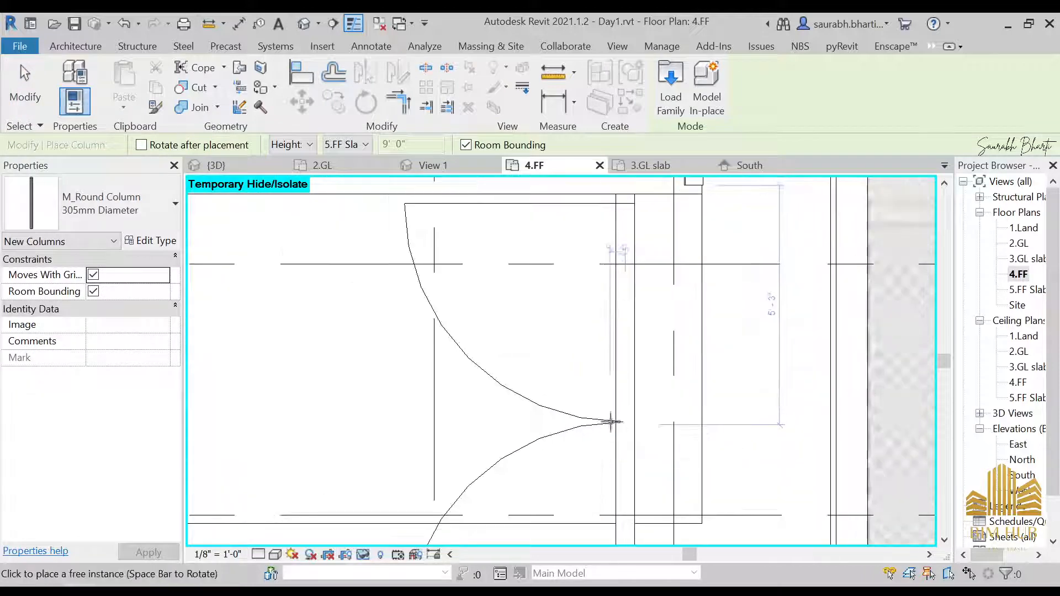
{"action": "scroll", "coordinate": [613, 411], "scroll_direction": "down", "scroll_amount": 2}
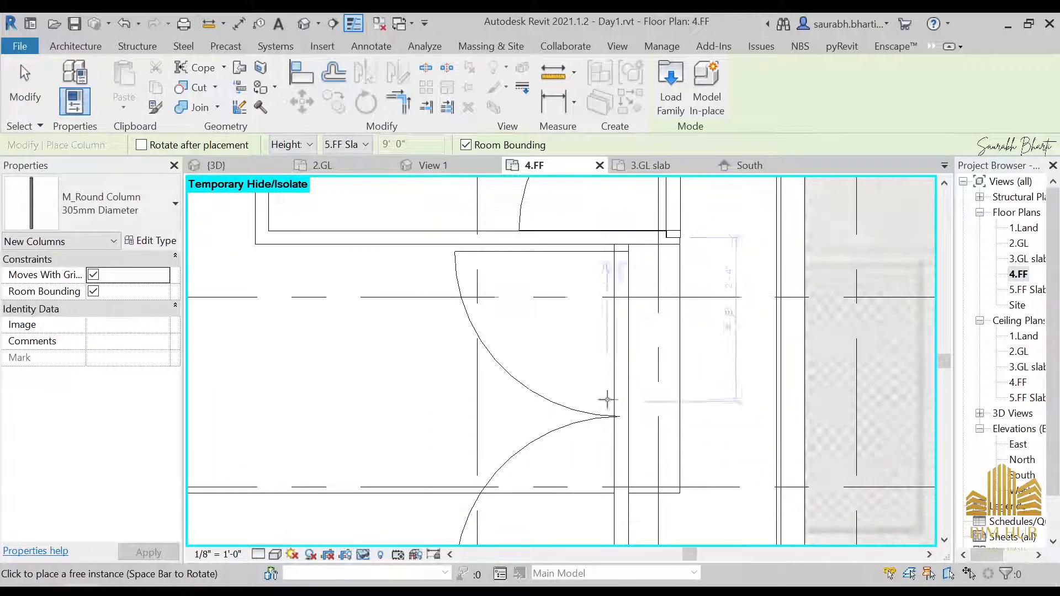
{"action": "left_click", "coordinate": [151, 205]}
{"action": "left_click", "coordinate": [121, 310]}
{"action": "left_click", "coordinate": [110, 219]}
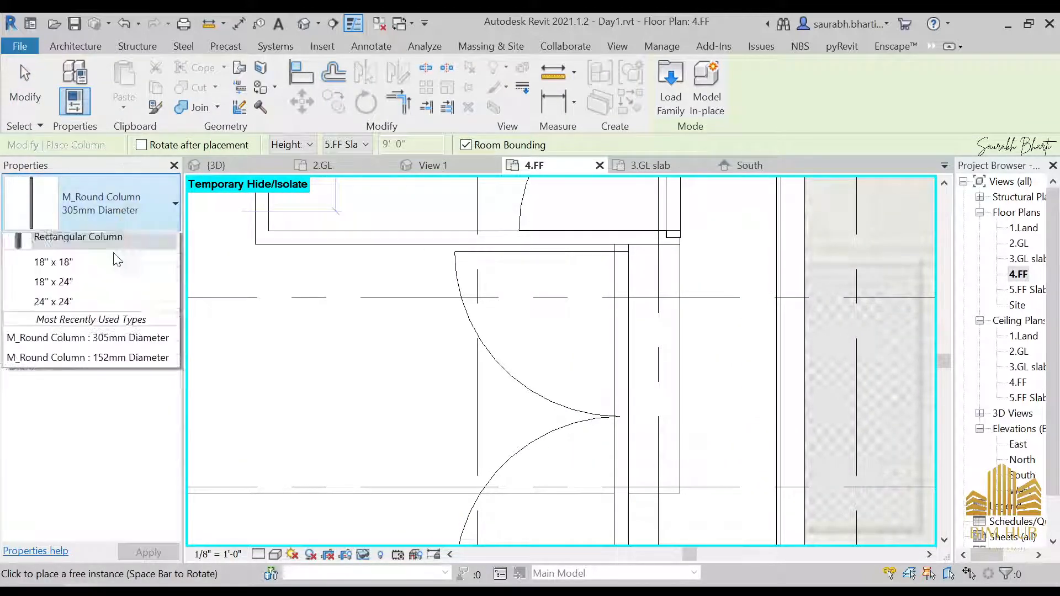
{"action": "left_click", "coordinate": [110, 313]}
{"action": "scroll", "coordinate": [640, 253], "scroll_direction": "down", "scroll_amount": 1}
{"action": "middle_click_drag", "start_coordinate": [644, 279], "coordinate": [597, 426]}
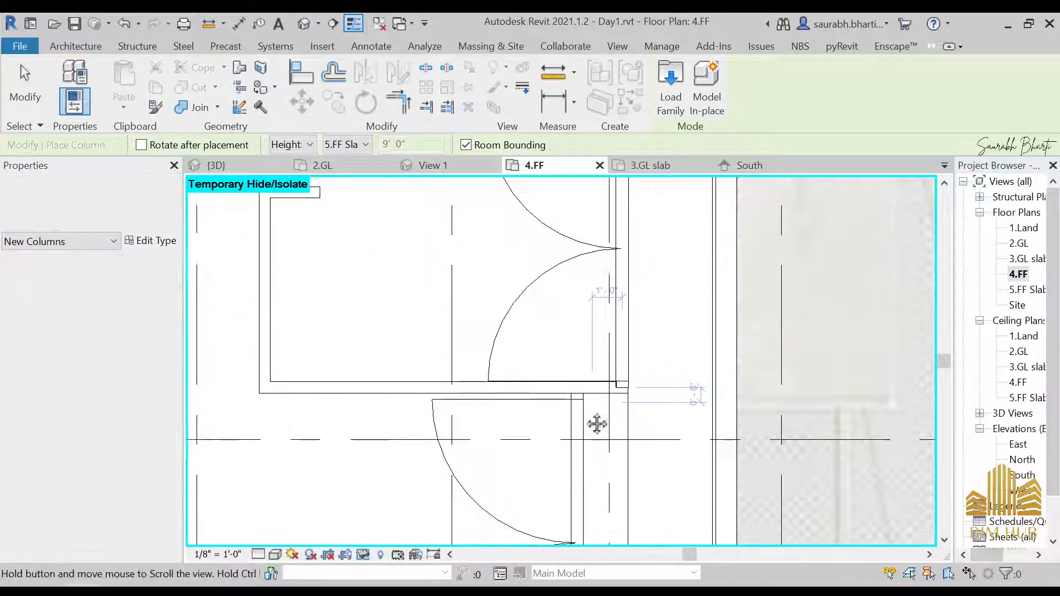
{"action": "scroll", "coordinate": [615, 345], "scroll_direction": "up", "scroll_amount": 2}
{"action": "scroll", "coordinate": [623, 396], "scroll_direction": "up", "scroll_amount": 2}
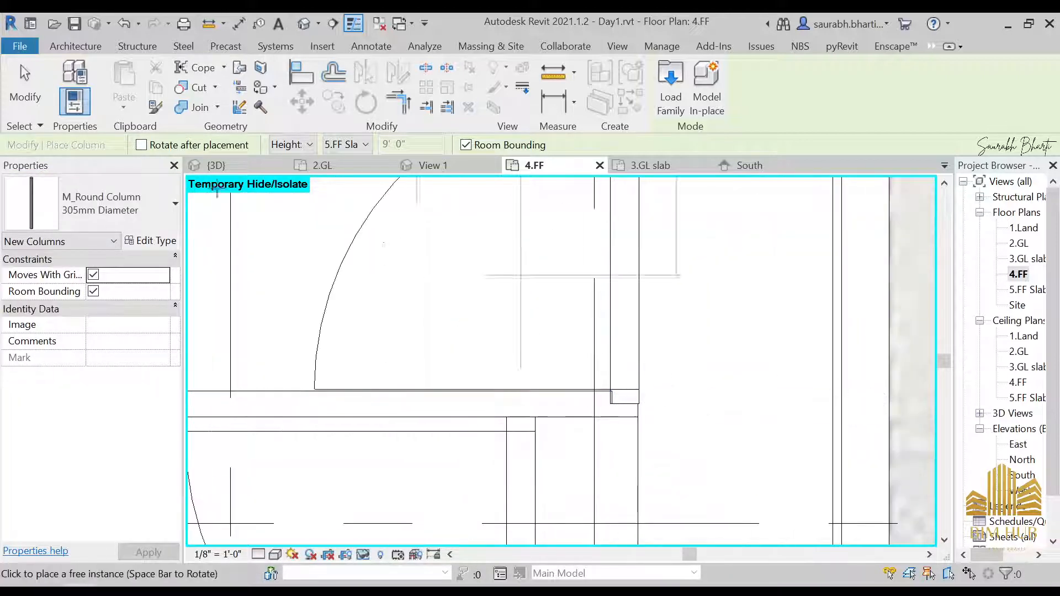
{"action": "left_click", "coordinate": [332, 147]}
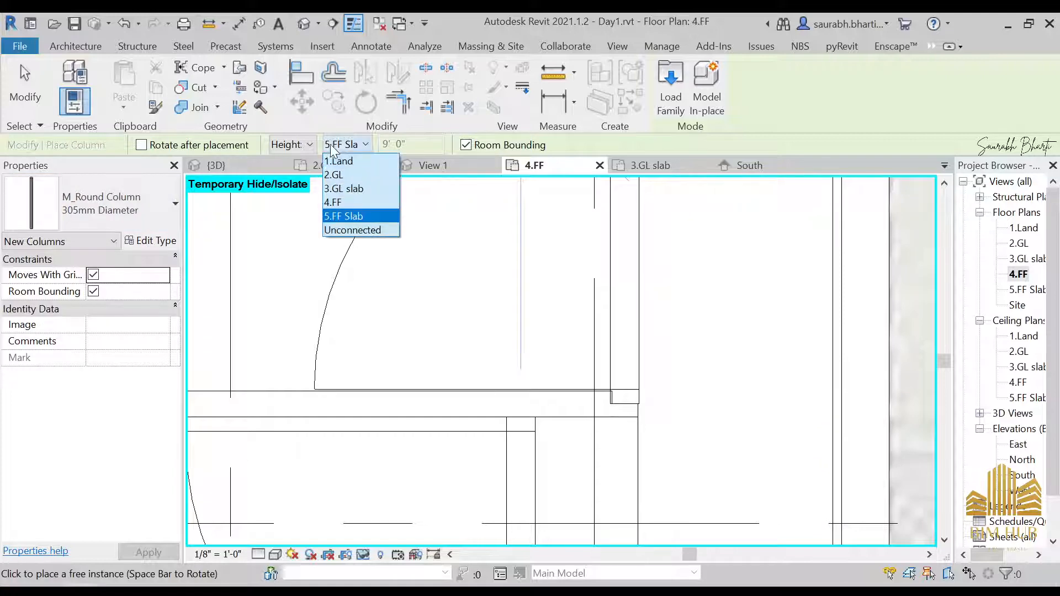
{"action": "left_click", "coordinate": [362, 218]}
{"action": "scroll", "coordinate": [624, 415], "scroll_direction": "down", "scroll_amount": 5}
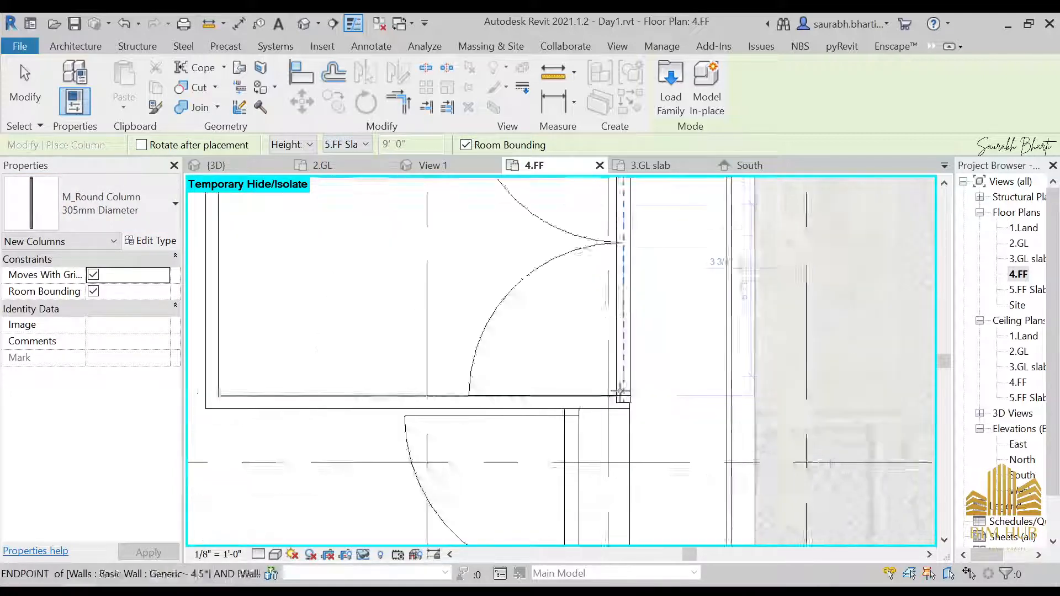
{"action": "left_click", "coordinate": [361, 147]}
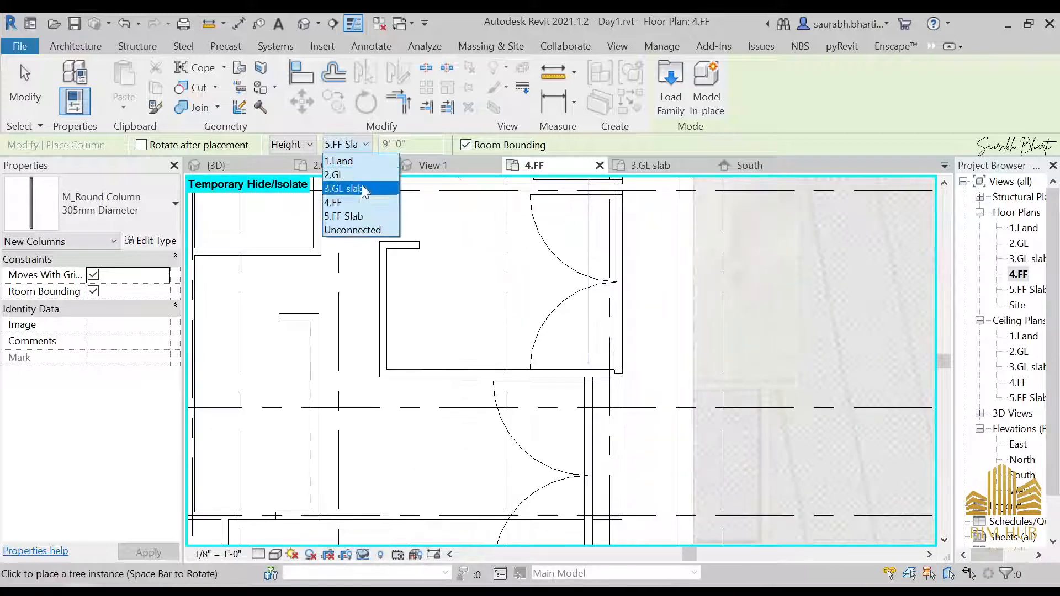
{"action": "left_click", "coordinate": [360, 216]}
{"action": "left_click", "coordinate": [668, 331]}
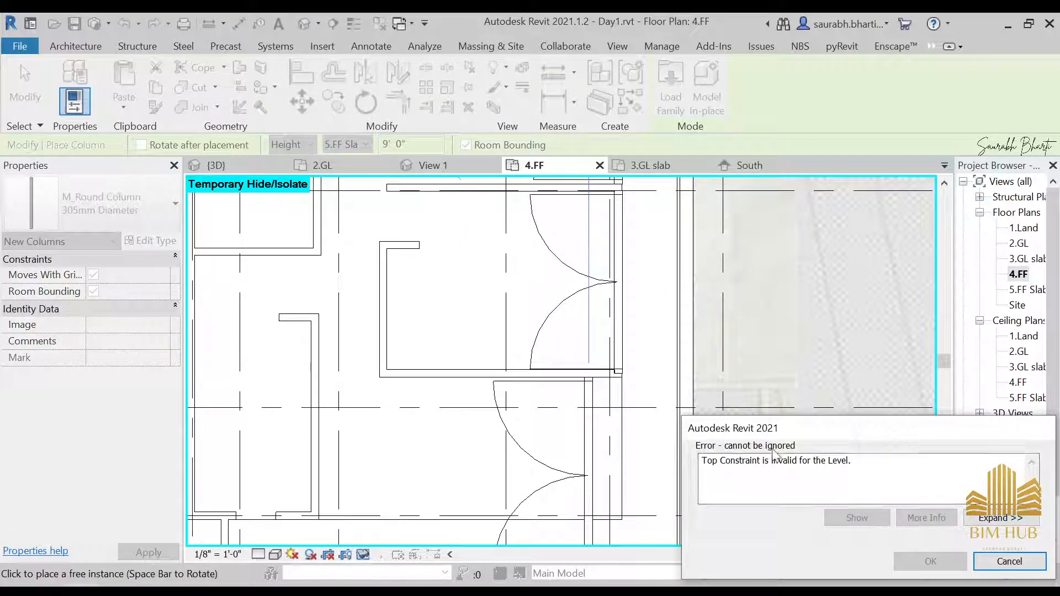
{"action": "key", "text": "Escape"}
{"action": "scroll", "coordinate": [617, 374], "scroll_direction": "up", "scroll_amount": 2}
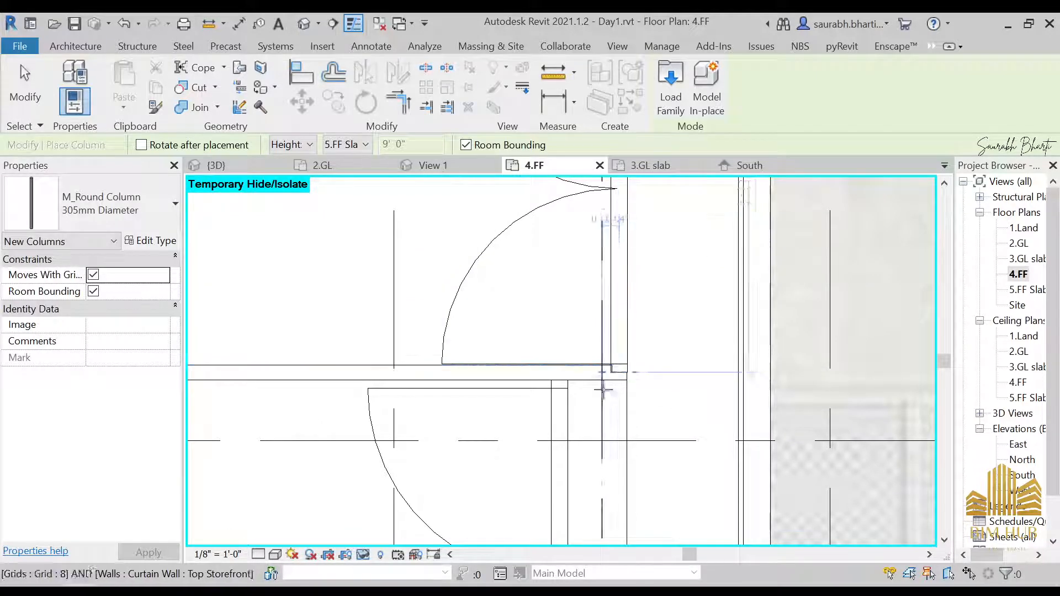
{"action": "scroll", "coordinate": [595, 339], "scroll_direction": "down", "scroll_amount": 5}
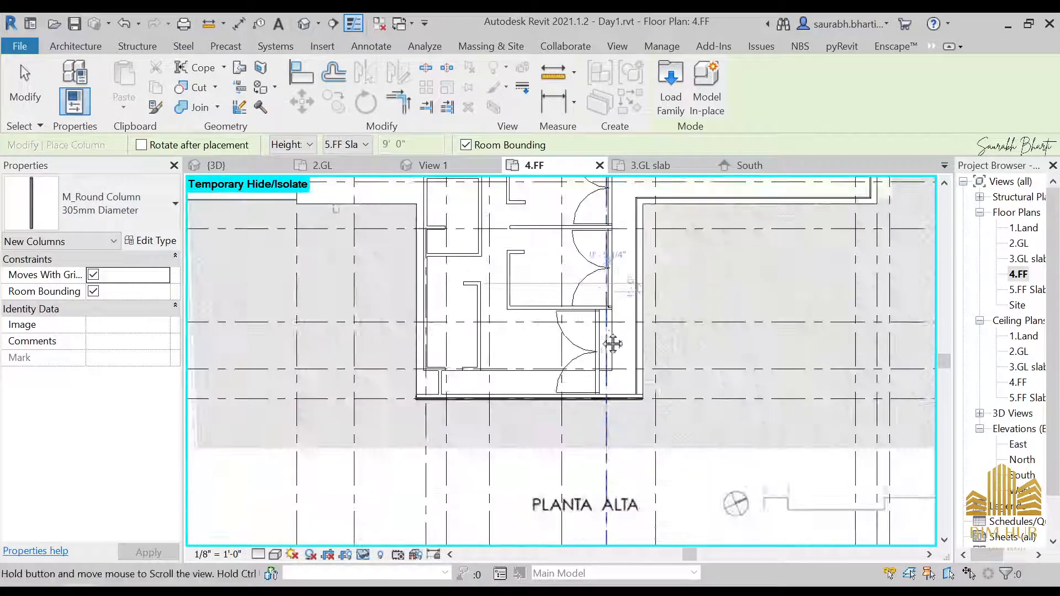
{"action": "scroll", "coordinate": [610, 344], "scroll_direction": "up", "scroll_amount": 1}
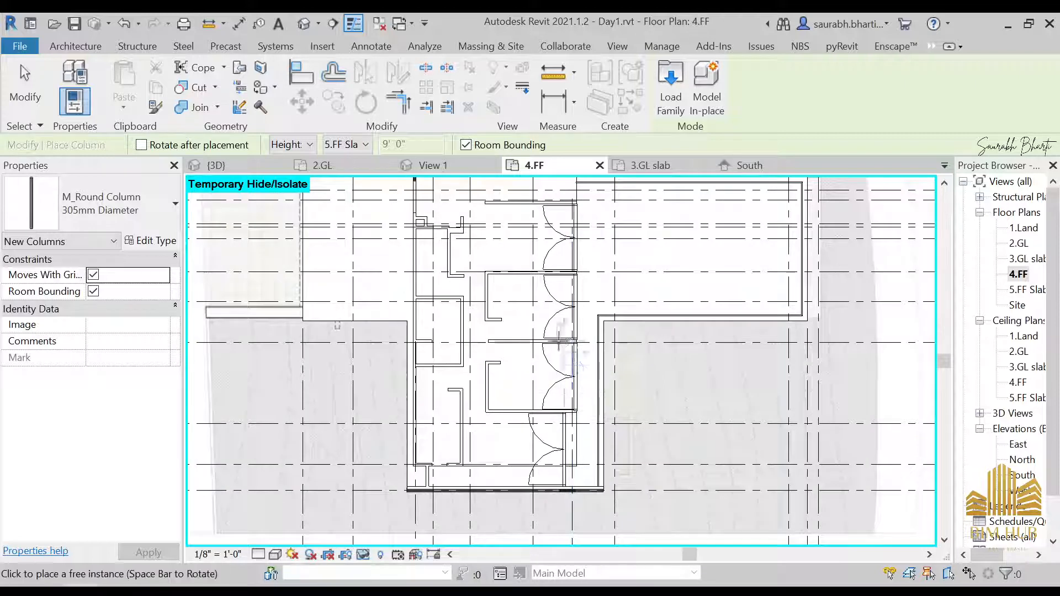
{"action": "scroll", "coordinate": [573, 341], "scroll_direction": "up", "scroll_amount": 3}
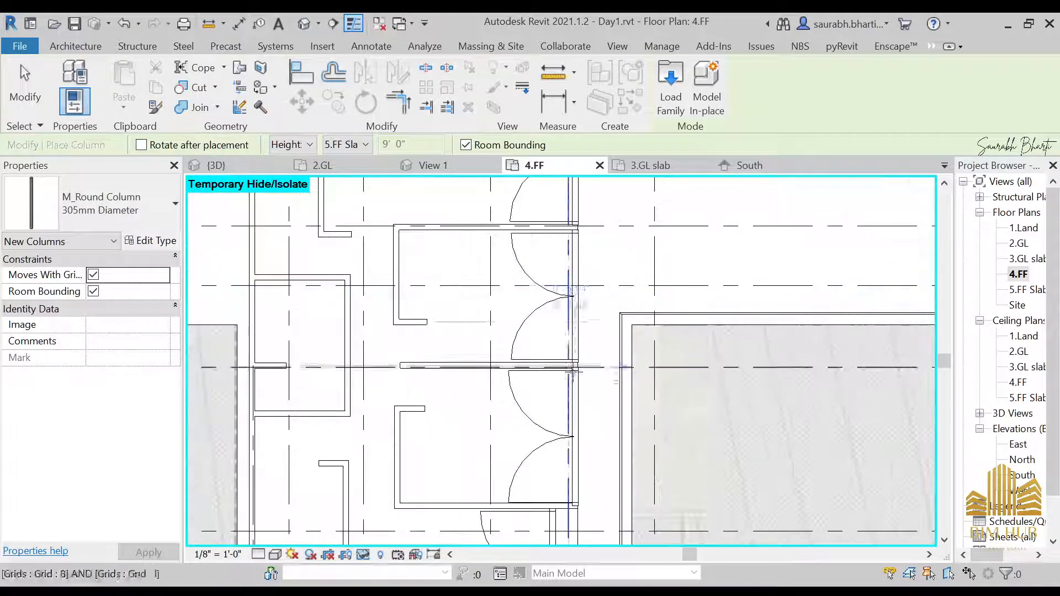
{"action": "scroll", "coordinate": [541, 271], "scroll_direction": "down", "scroll_amount": 3}
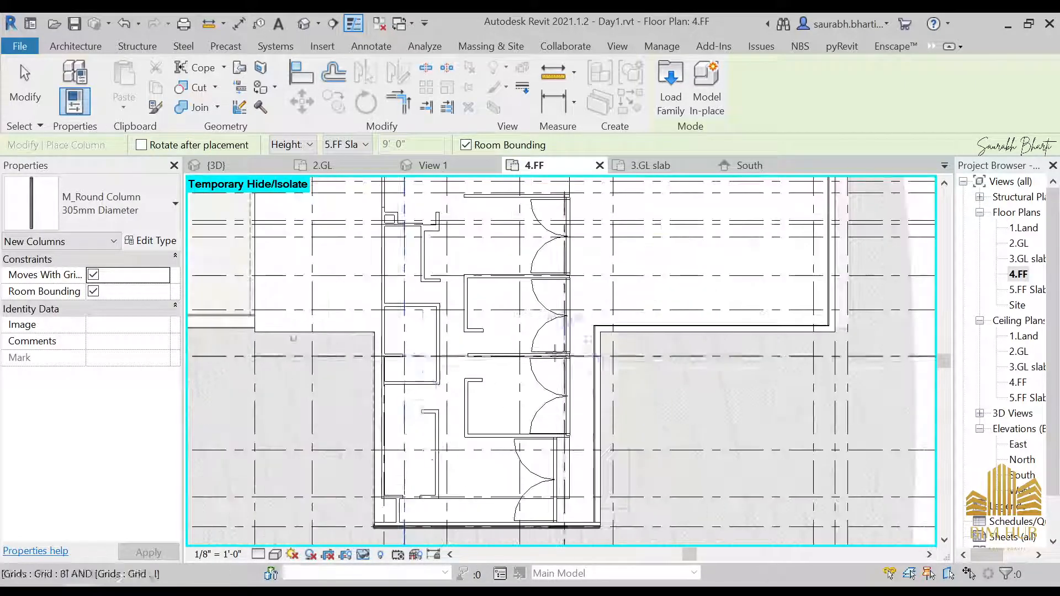
{"action": "key", "text": "Escape"}
Step: Place three 305mm round architectural columns along the grid line at the curtain wall door mullions on 4.FF
{"action": "key", "text": "alt+Tab"}
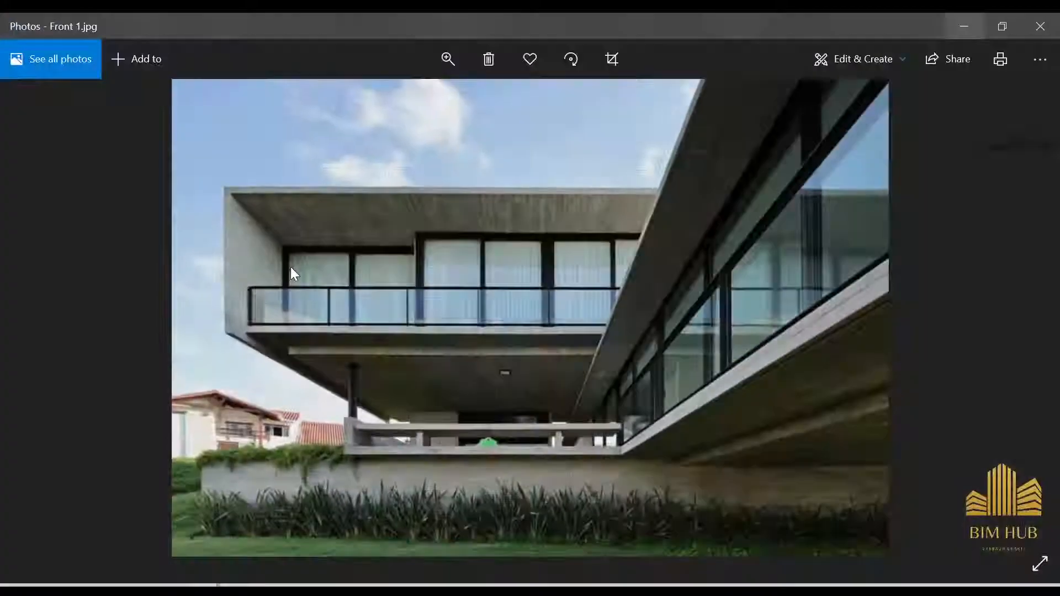
{"action": "key", "text": "alt+Tab"}
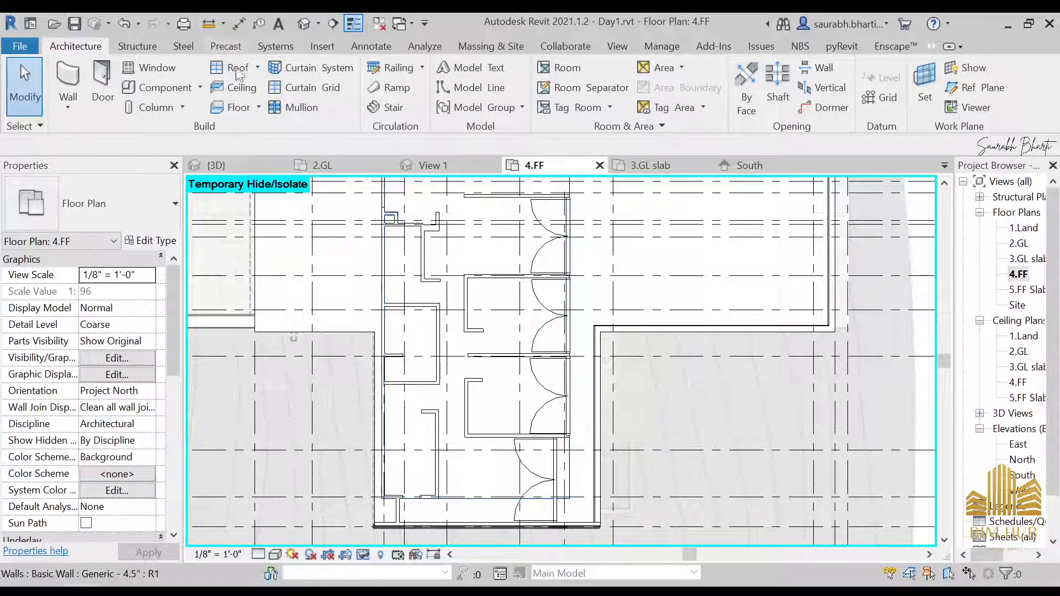
{"action": "left_click", "coordinate": [183, 108]}
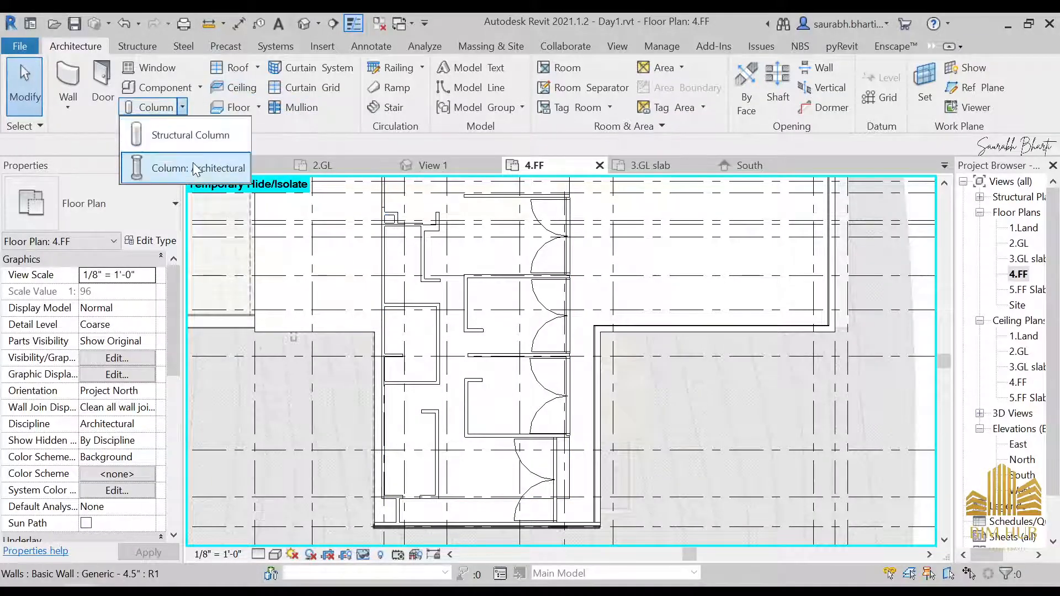
{"action": "left_click", "coordinate": [194, 166]}
{"action": "scroll", "coordinate": [582, 365], "scroll_direction": "up", "scroll_amount": 5}
{"action": "middle_click_drag", "start_coordinate": [583, 366], "coordinate": [594, 271]}
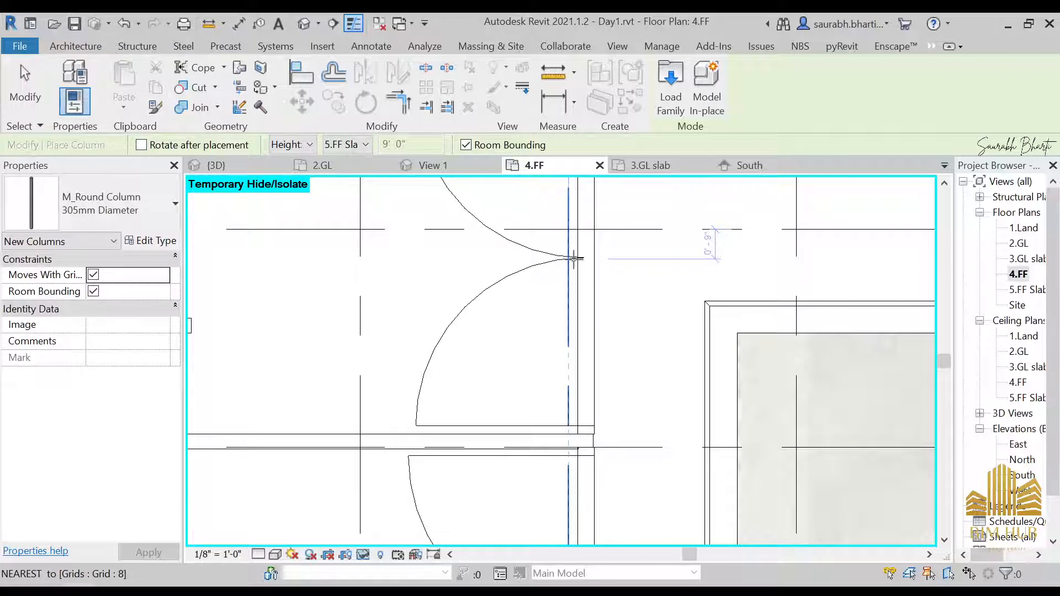
{"action": "scroll", "coordinate": [513, 249], "scroll_direction": "down", "scroll_amount": 3}
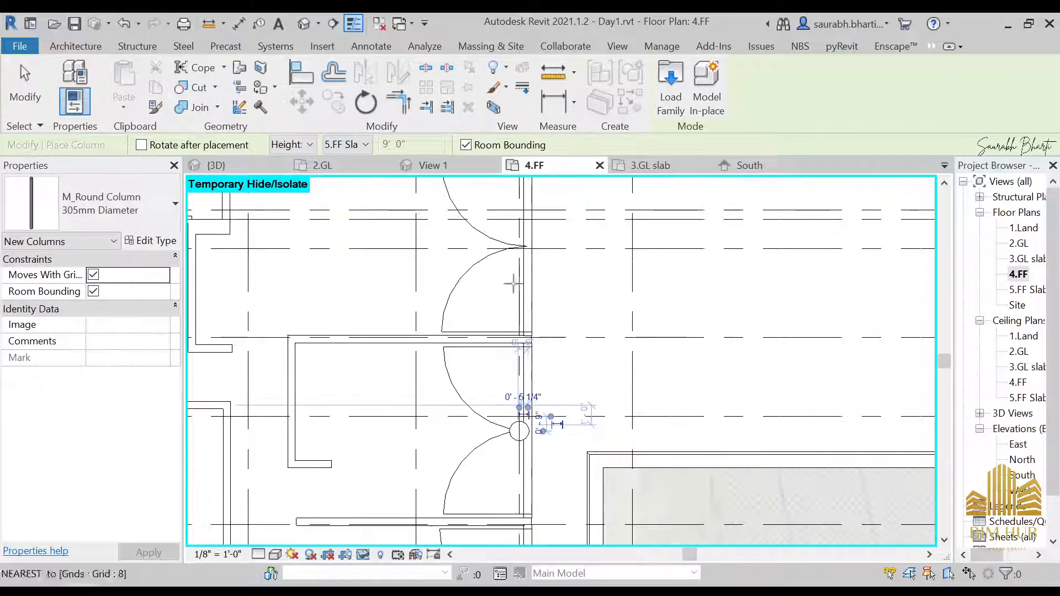
{"action": "left_click", "coordinate": [521, 245]}
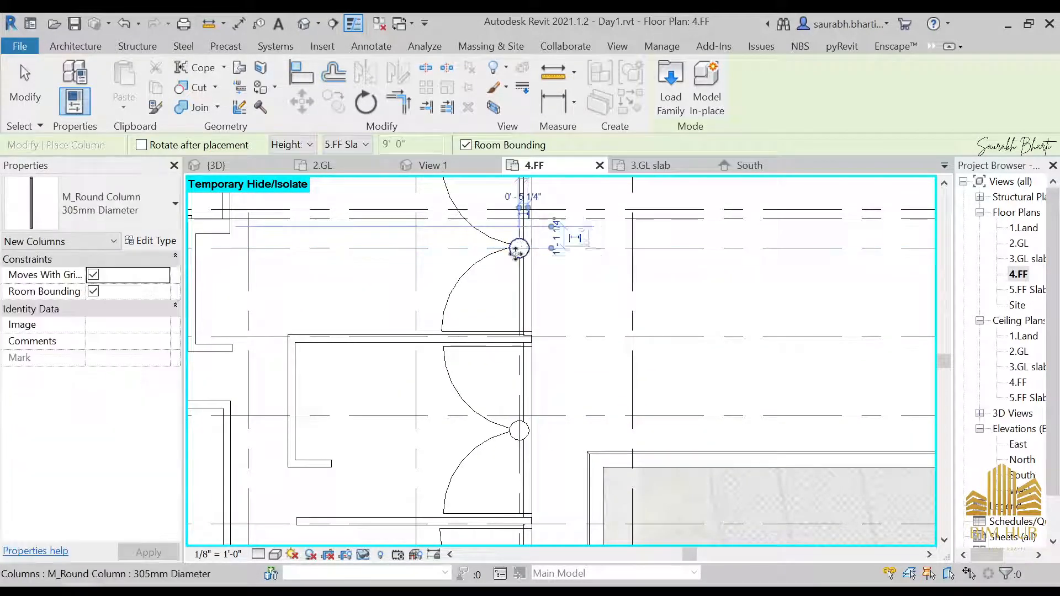
{"action": "scroll", "coordinate": [612, 315], "scroll_direction": "down", "scroll_amount": 1}
{"action": "middle_click_drag", "start_coordinate": [612, 315], "coordinate": [615, 146]}
{"action": "middle_click_drag", "start_coordinate": [570, 424], "coordinate": [616, 314]}
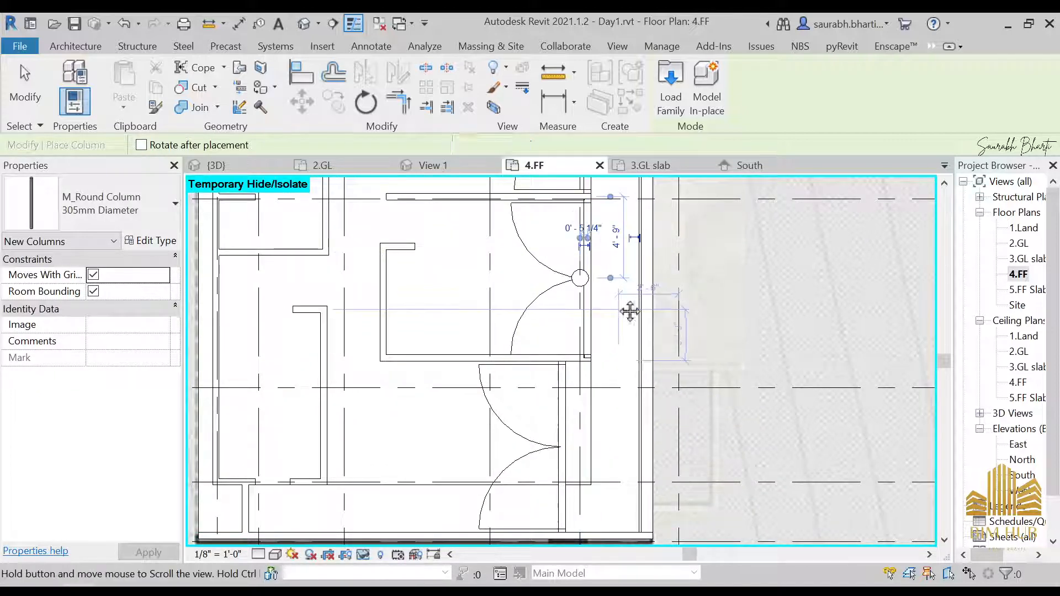
{"action": "middle_click_drag", "start_coordinate": [630, 311], "coordinate": [579, 320]}
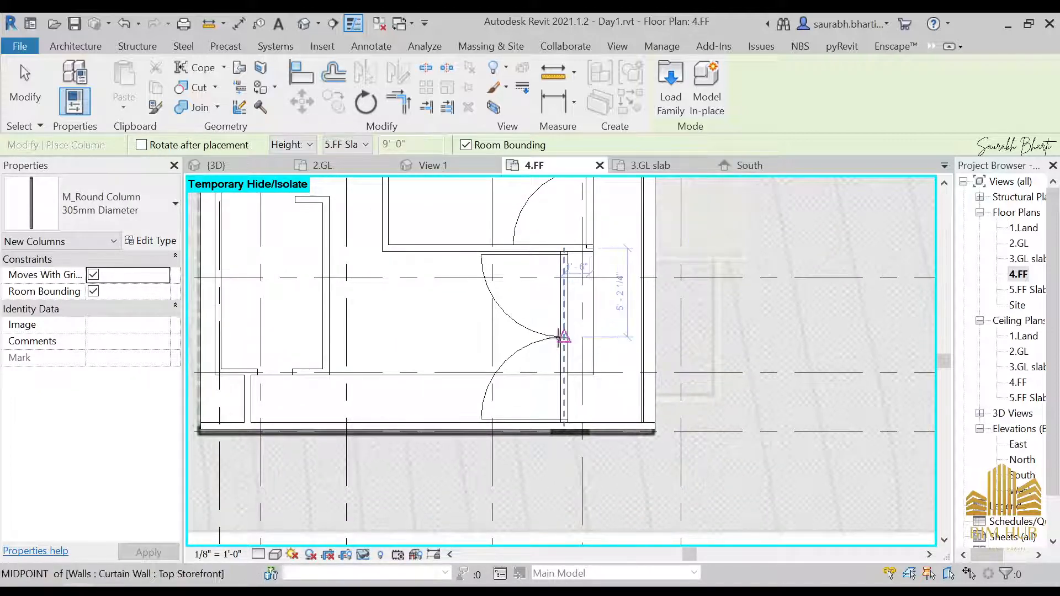
{"action": "scroll", "coordinate": [559, 335], "scroll_direction": "up", "scroll_amount": 2}
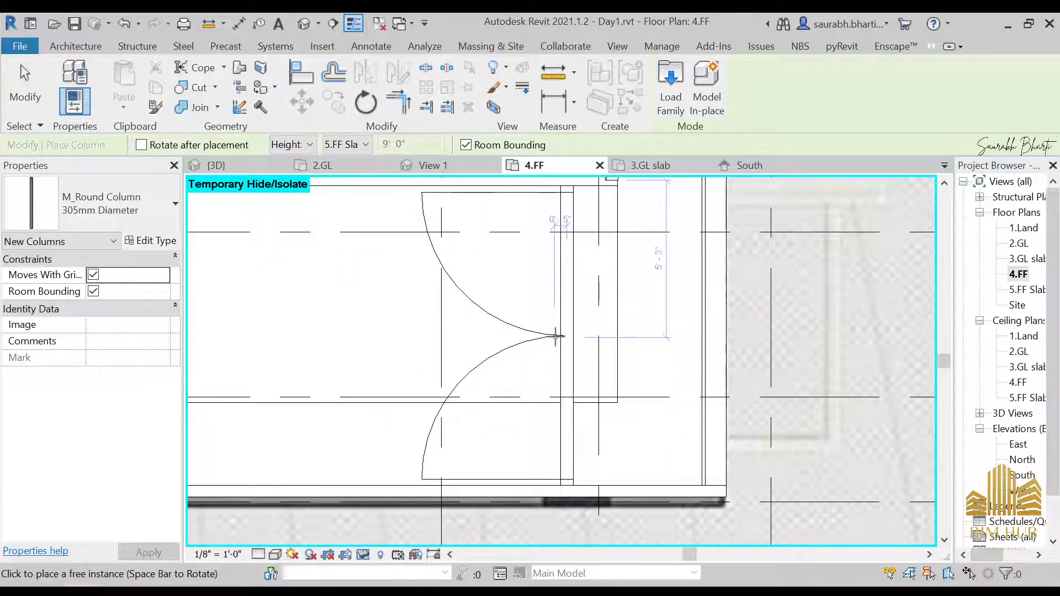
{"action": "left_click", "coordinate": [555, 336]}
{"action": "key", "text": "Escape"}
{"action": "key", "text": "Escape"}
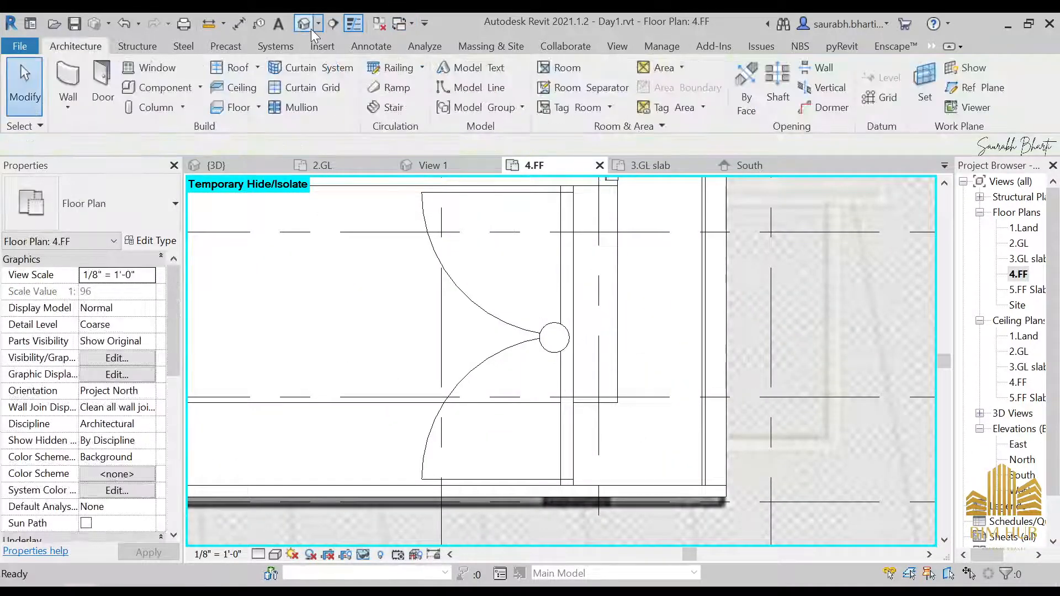
Step: Orbit and zoom around the 3D view to inspect the newly placed columns behind the glazing
{"action": "left_click", "coordinate": [311, 29]}
{"action": "scroll", "coordinate": [562, 249], "scroll_direction": "up", "scroll_amount": 4}
{"action": "middle_click_drag", "start_coordinate": [565, 249], "coordinate": [508, 320]}
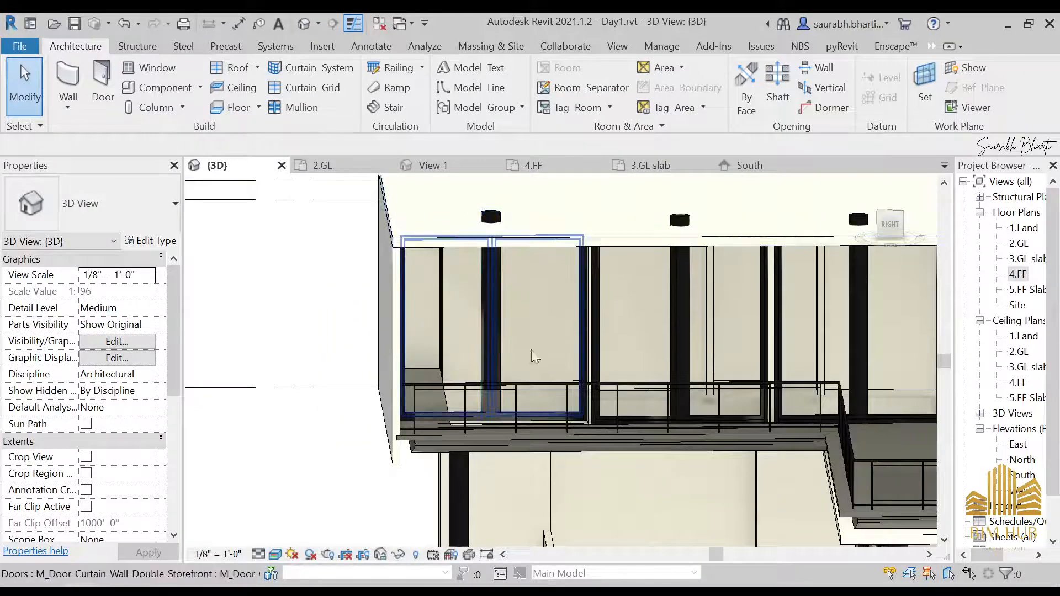
{"action": "middle_click_drag", "start_coordinate": [567, 386], "coordinate": [493, 380], "text": "shift"}
{"action": "left_click", "coordinate": [545, 392]}
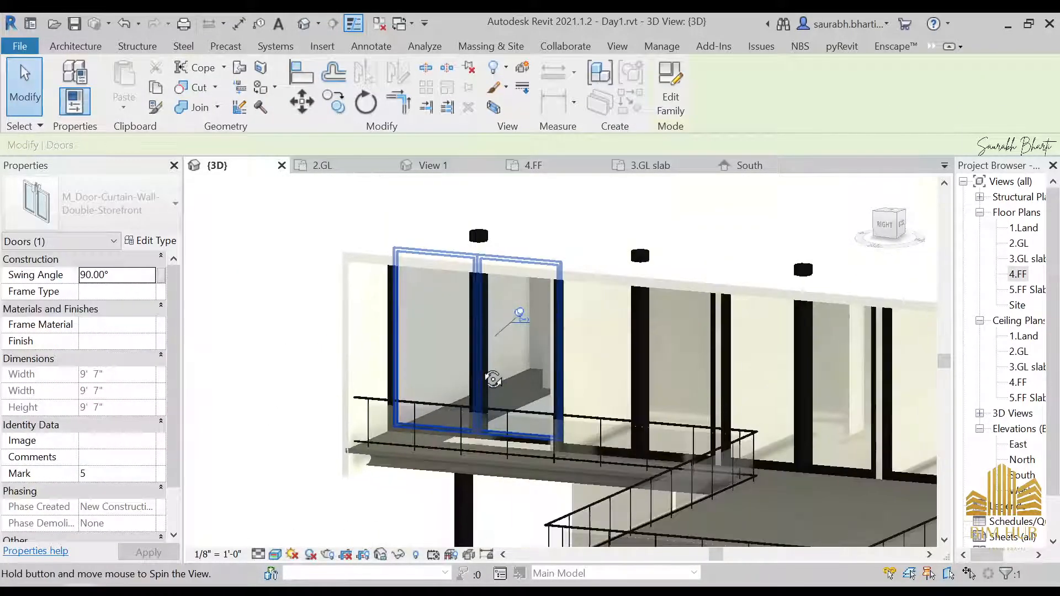
{"action": "key", "text": "Escape"}
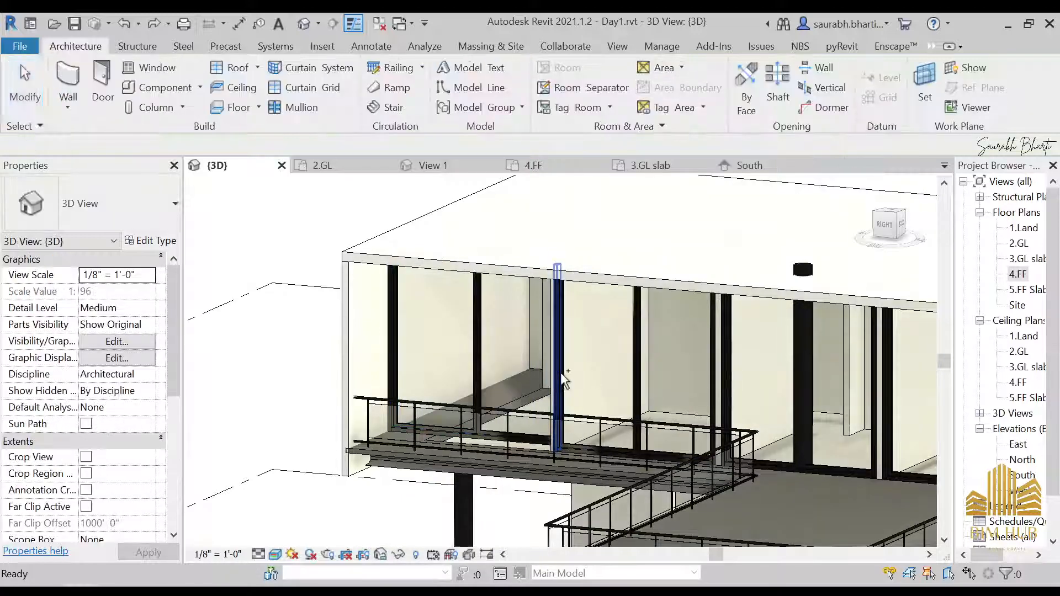
{"action": "middle_click_drag", "start_coordinate": [568, 345], "coordinate": [425, 327], "text": "shift"}
{"action": "middle_click_drag", "start_coordinate": [460, 379], "coordinate": [599, 421], "text": "shift"}
{"action": "scroll", "coordinate": [600, 421], "scroll_direction": "down", "scroll_amount": 5}
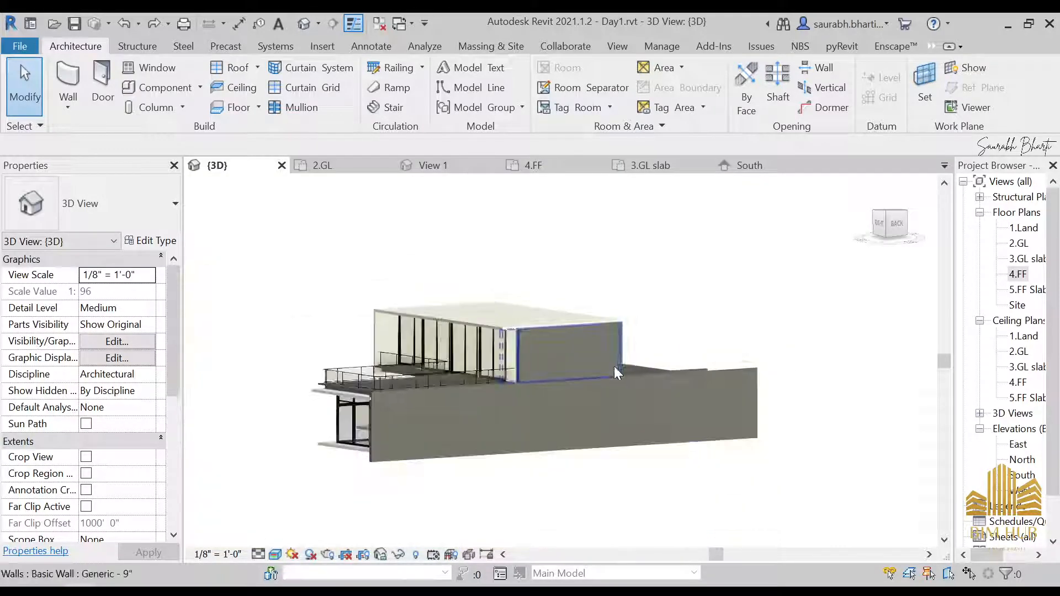
{"action": "middle_click_drag", "start_coordinate": [495, 314], "coordinate": [455, 430], "text": "shift"}
Step: Browse the front, back and kitchen interior reference photos of the house
{"action": "key", "text": "alt+Tab"}
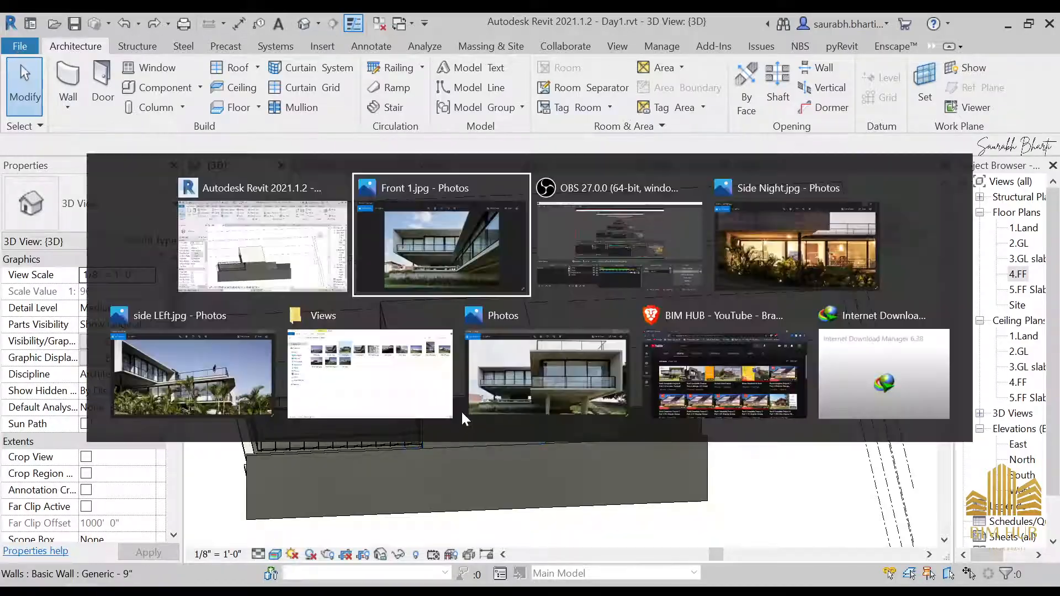
{"action": "scroll", "coordinate": [674, 315], "scroll_direction": "up", "scroll_amount": 1}
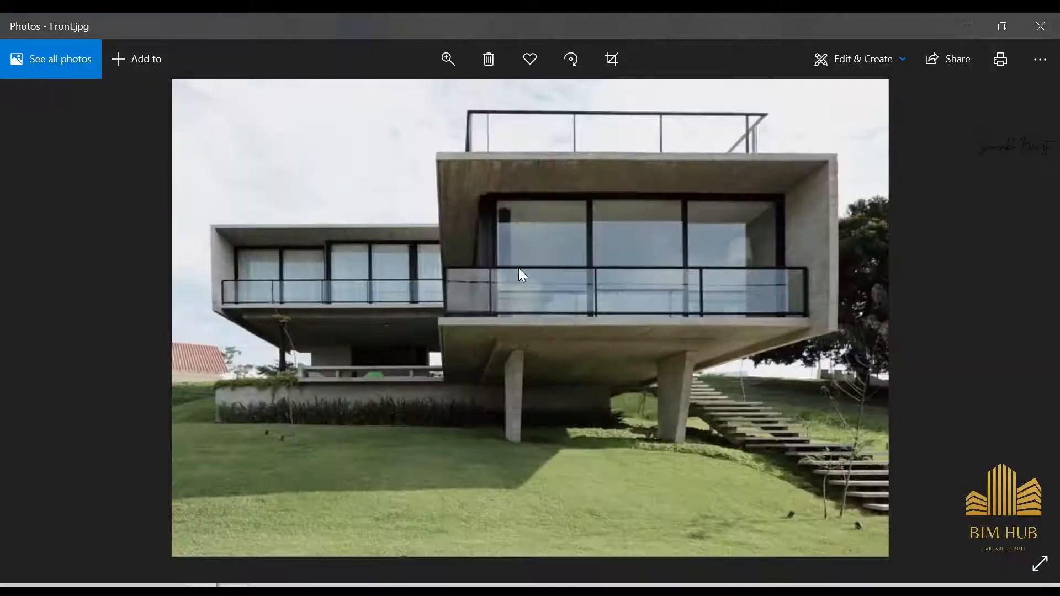
{"action": "scroll", "coordinate": [520, 268], "scroll_direction": "down", "scroll_amount": 2}
{"action": "scroll", "coordinate": [551, 313], "scroll_direction": "down", "scroll_amount": 3}
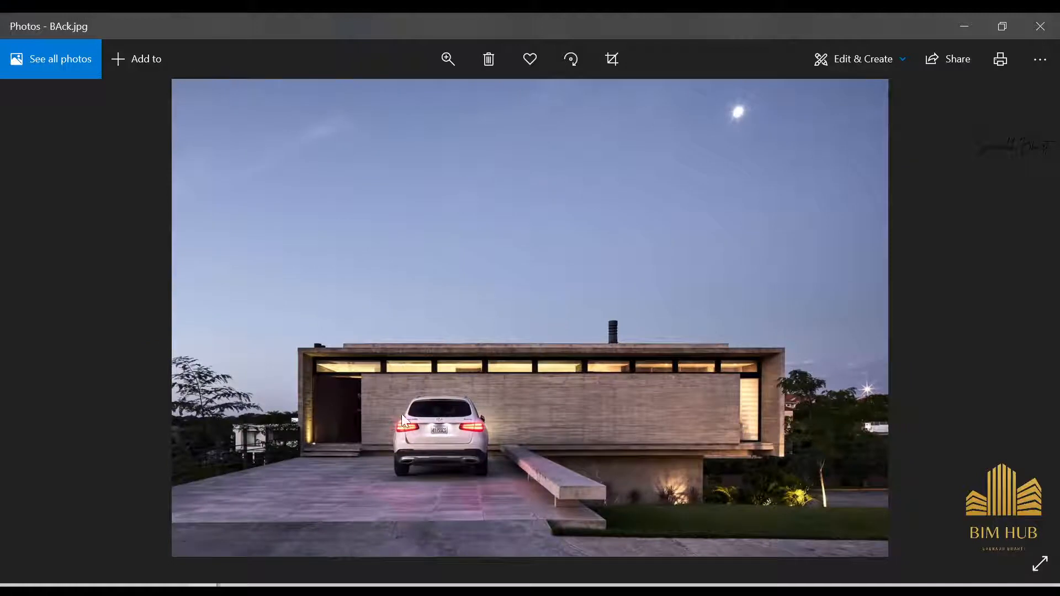
{"action": "scroll", "coordinate": [429, 395], "scroll_direction": "up", "scroll_amount": 3}
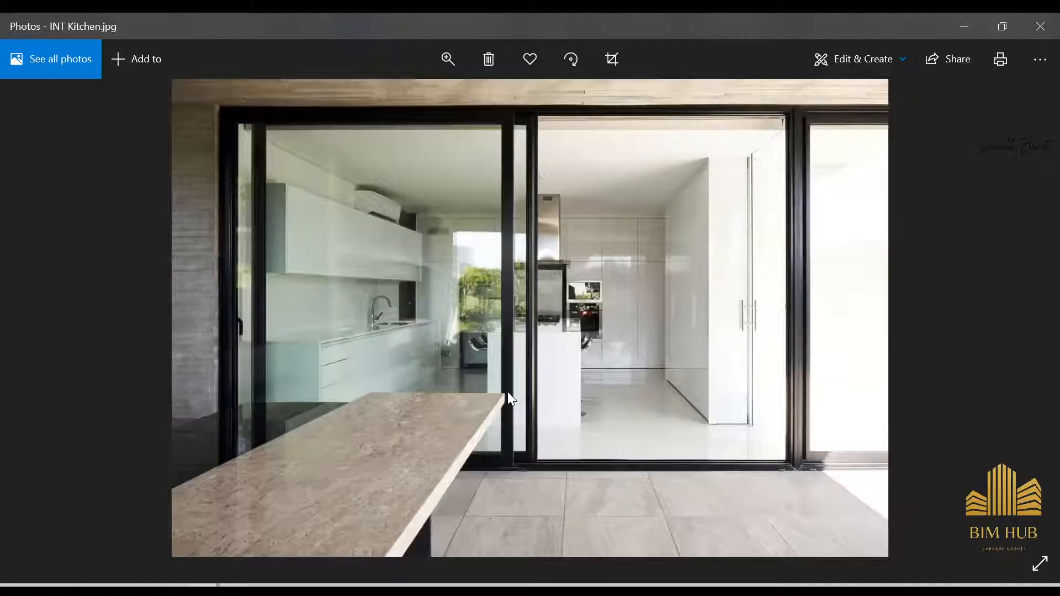
{"action": "scroll", "coordinate": [509, 394], "scroll_direction": "up", "scroll_amount": 2}
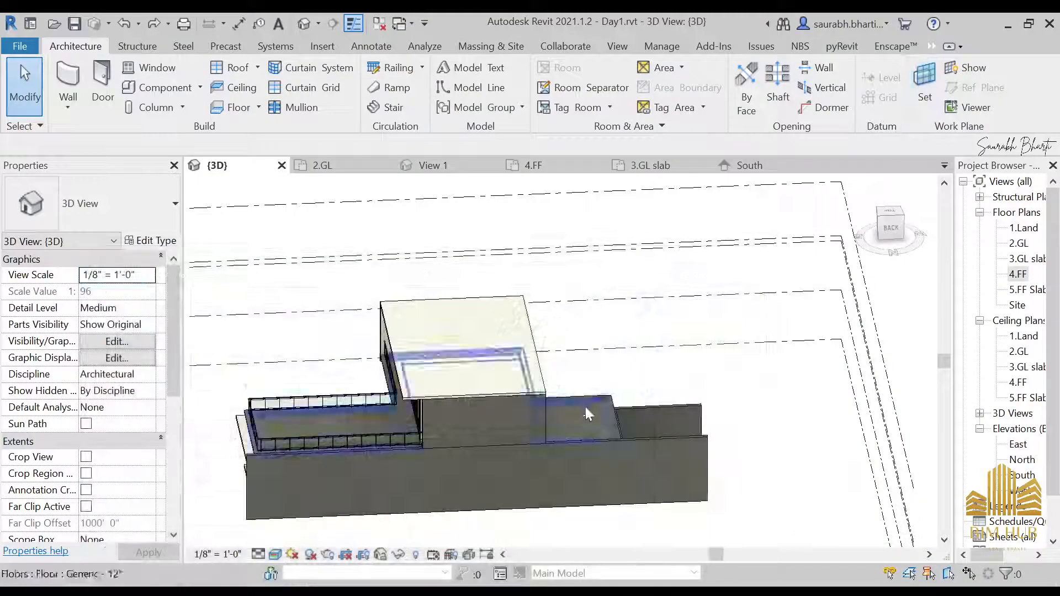
Step: Try editing the profile of the upper-floor wall beside the terrace, finishing the sketch without changes
{"action": "middle_click_drag", "start_coordinate": [519, 381], "coordinate": [539, 420], "text": "shift"}
{"action": "left_click", "coordinate": [527, 412]}
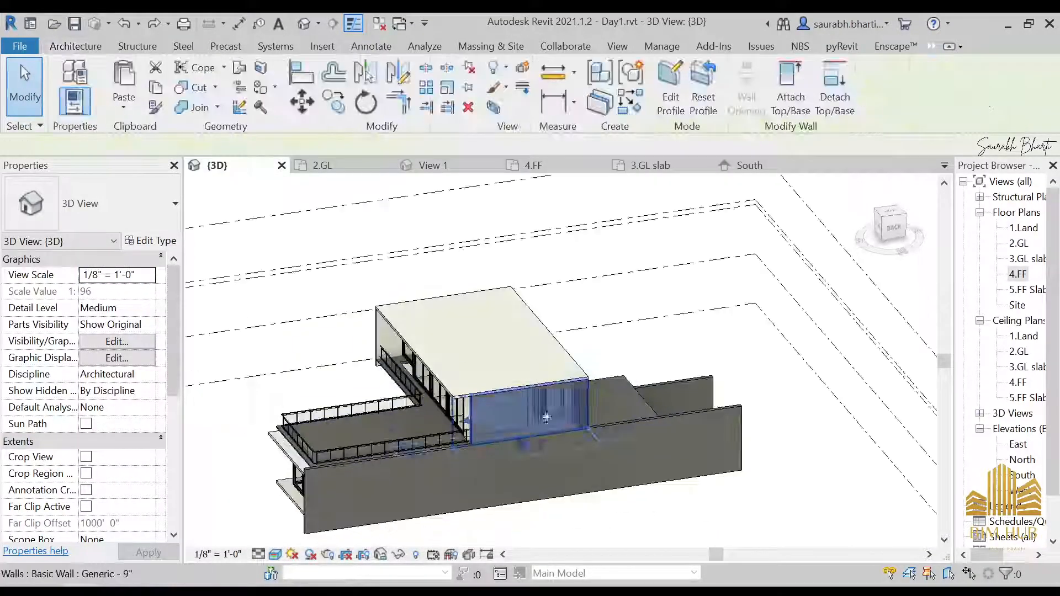
{"action": "left_click", "coordinate": [670, 88]}
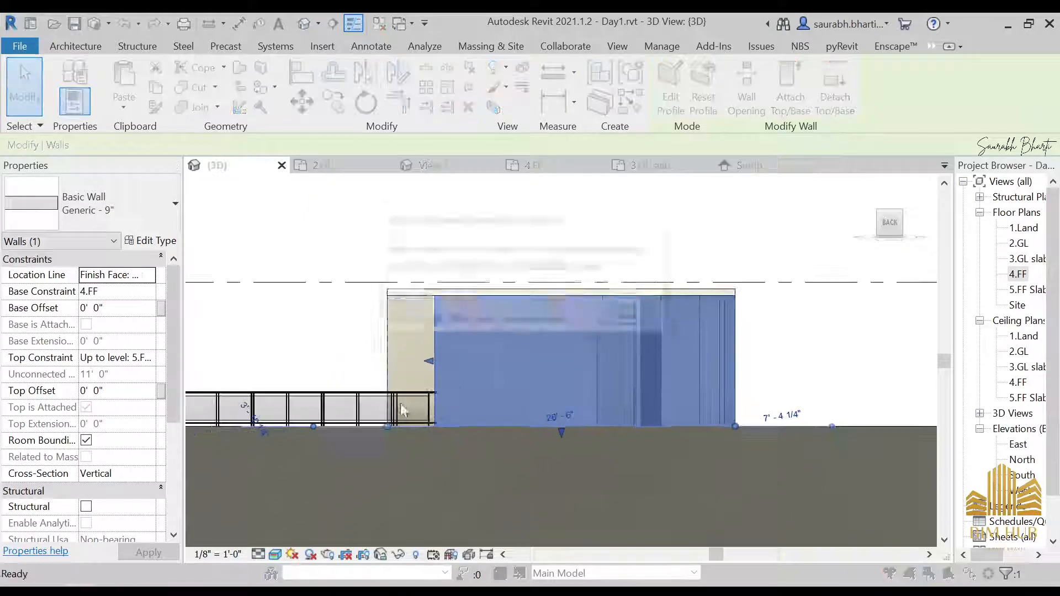
{"action": "left_click", "coordinate": [387, 350]}
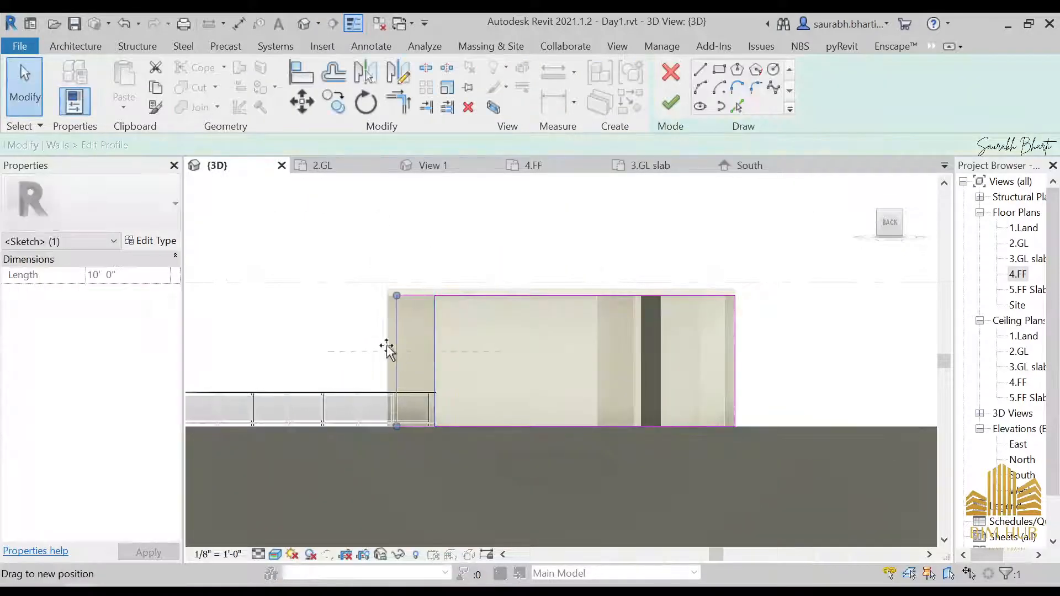
{"action": "left_click", "coordinate": [671, 102]}
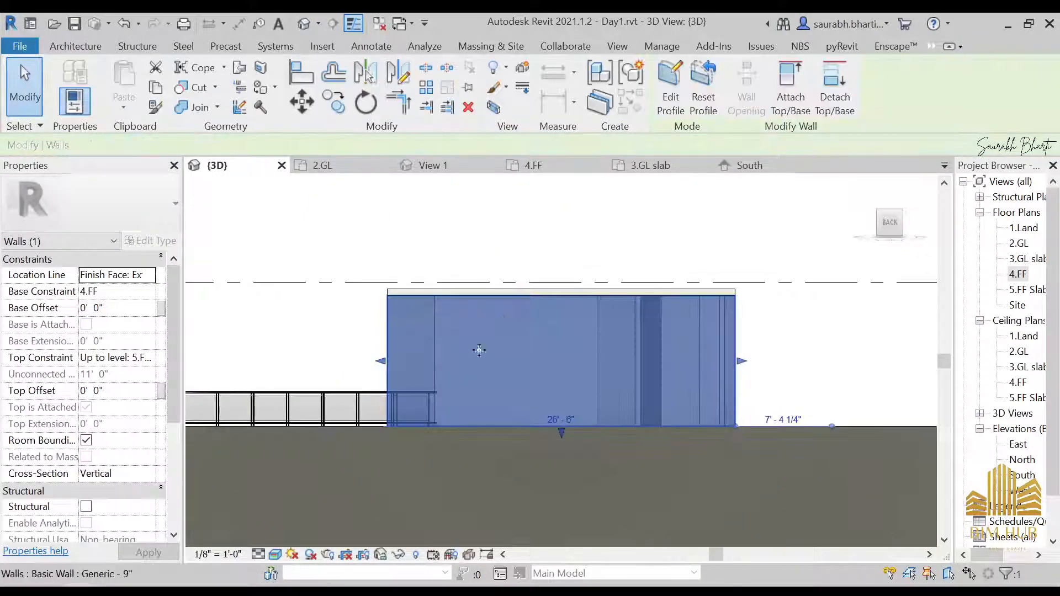
Step: Set the structural material of the Generic - 9" wall type to Gypsum Wall Board
{"action": "middle_click_drag", "start_coordinate": [450, 426], "coordinate": [413, 435], "text": "shift"}
{"action": "key", "text": "Escape"}
{"action": "left_click", "coordinate": [376, 420]}
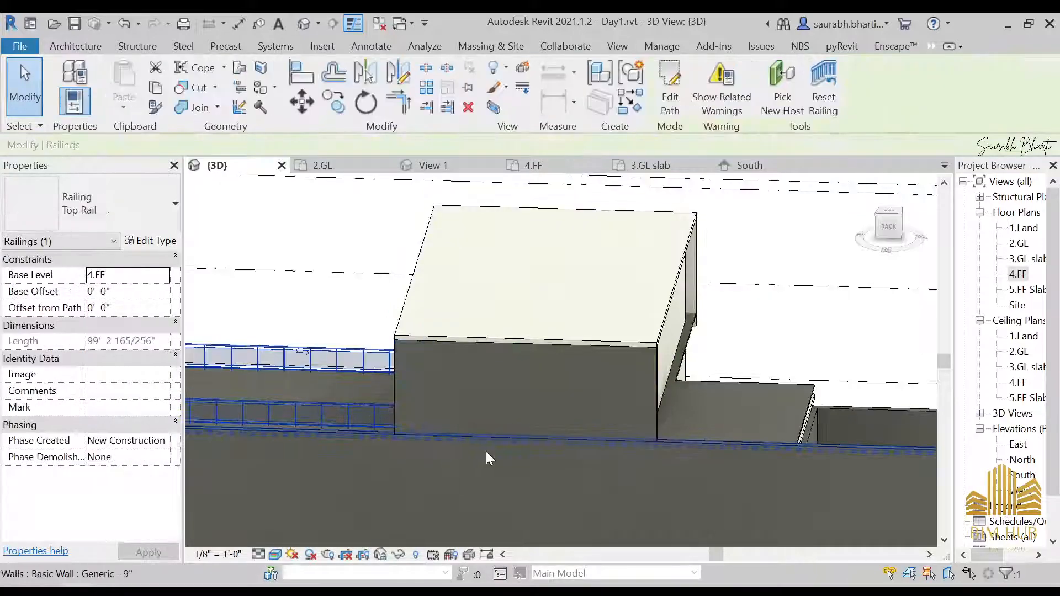
{"action": "middle_click_drag", "start_coordinate": [485, 455], "coordinate": [497, 310], "text": "shift"}
{"action": "key", "text": "Escape"}
{"action": "middle_click_drag", "start_coordinate": [541, 371], "coordinate": [577, 389], "text": "shift"}
{"action": "scroll", "coordinate": [573, 443], "scroll_direction": "up", "scroll_amount": 4}
{"action": "scroll", "coordinate": [574, 424], "scroll_direction": "down", "scroll_amount": 2}
{"action": "left_click", "coordinate": [577, 388]}
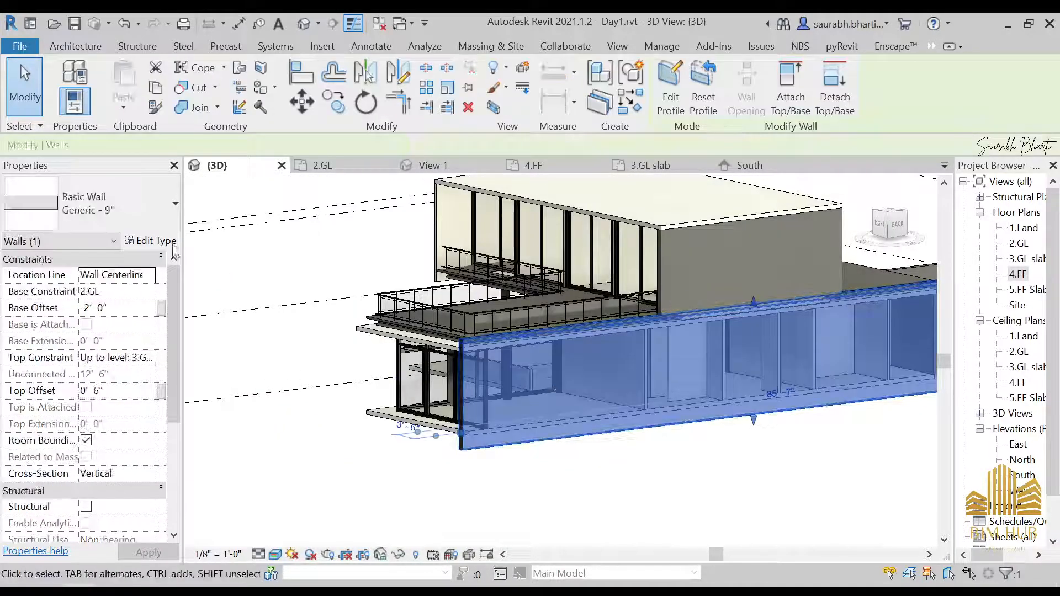
{"action": "left_click", "coordinate": [167, 241]}
{"action": "left_click", "coordinate": [703, 244]}
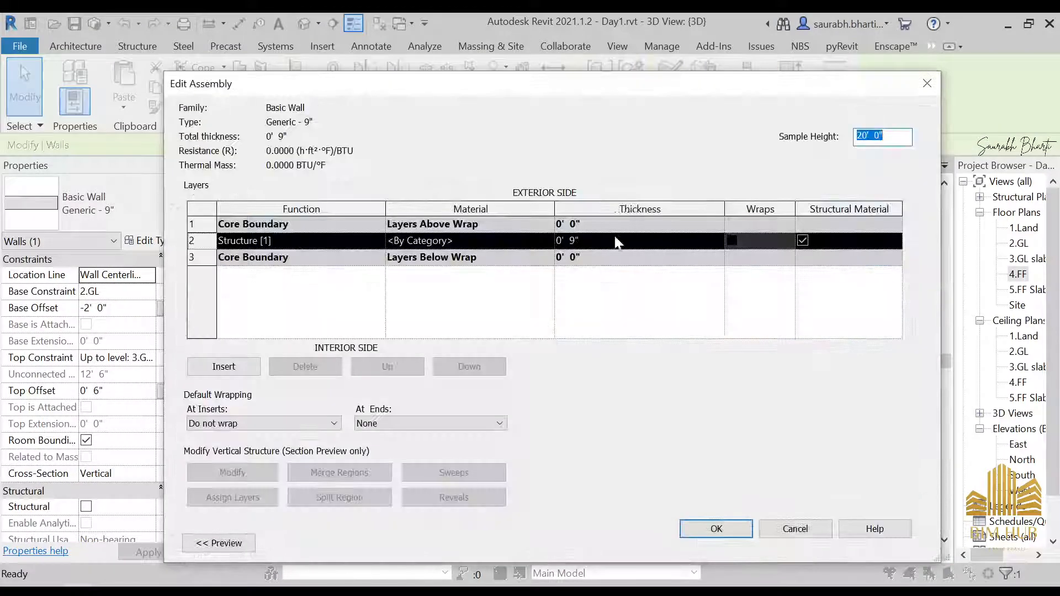
{"action": "left_click", "coordinate": [547, 243]}
{"action": "left_click", "coordinate": [545, 242]}
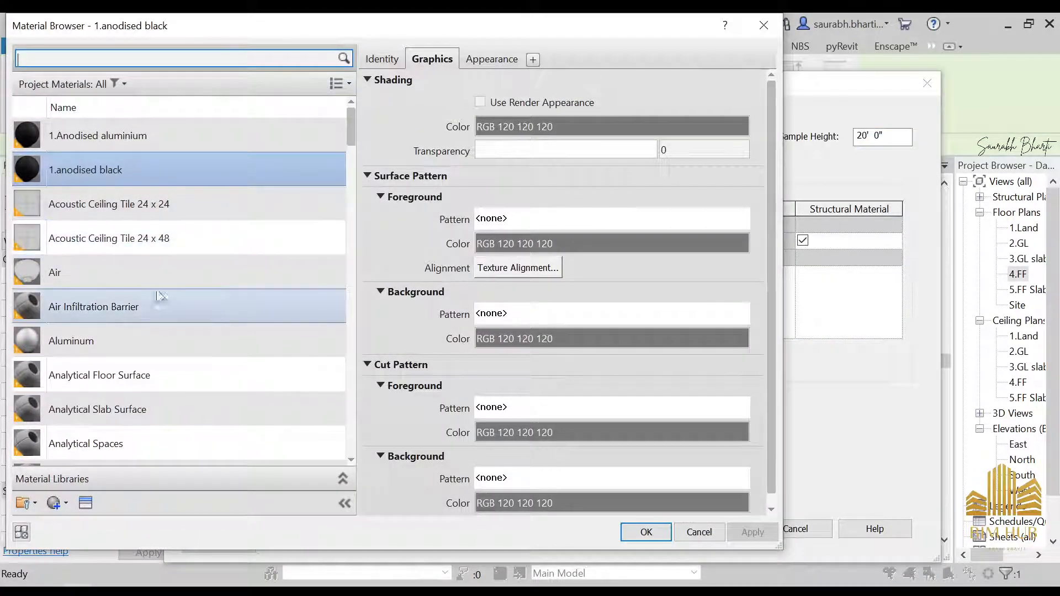
{"action": "scroll", "coordinate": [154, 300], "scroll_direction": "down", "scroll_amount": 3}
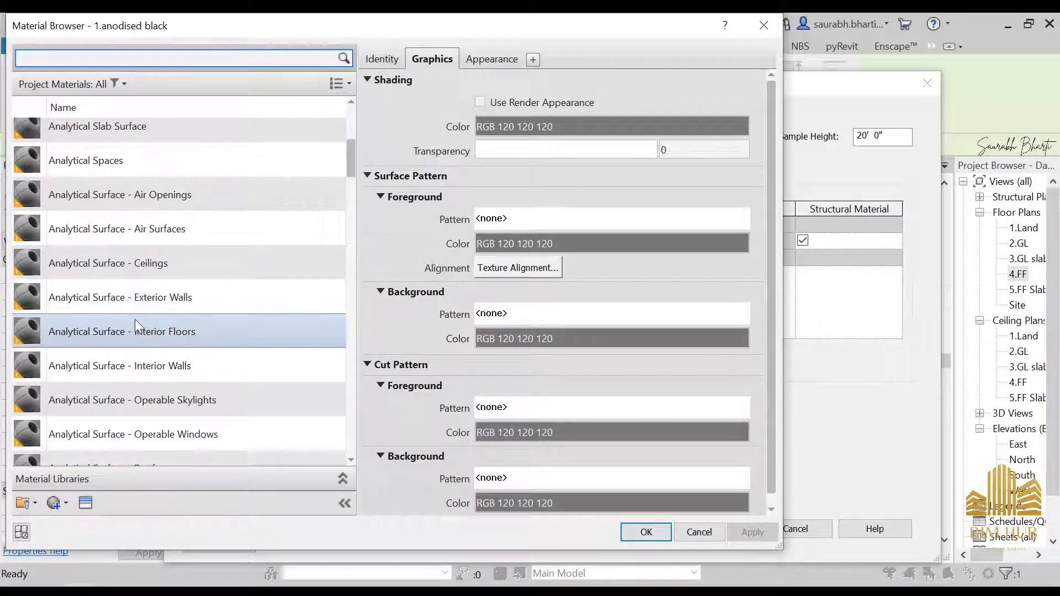
{"action": "scroll", "coordinate": [145, 312], "scroll_direction": "up", "scroll_amount": 3}
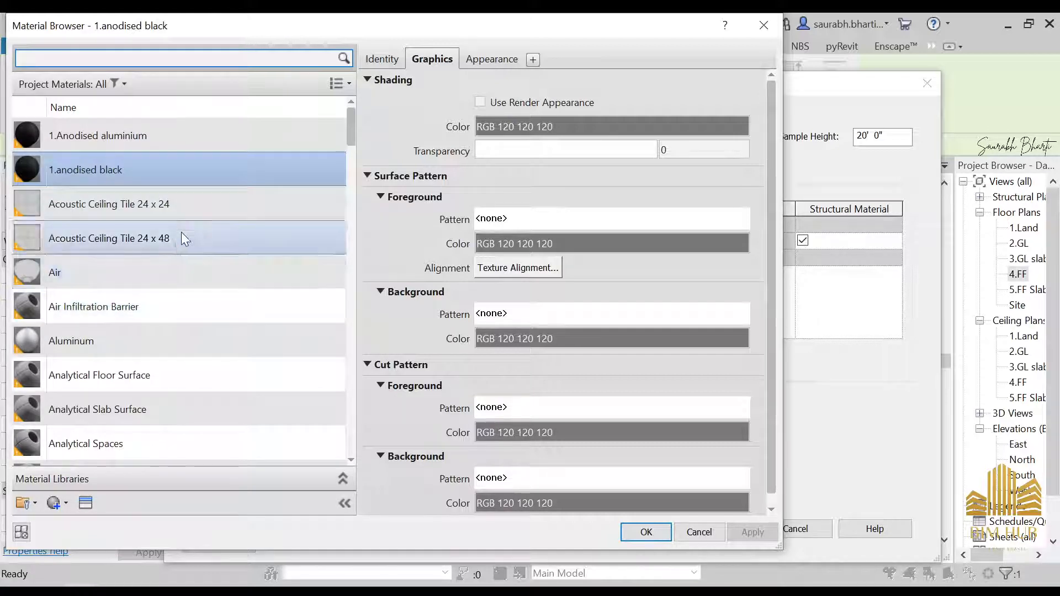
{"action": "scroll", "coordinate": [183, 290], "scroll_direction": "down", "scroll_amount": 5}
{"action": "scroll", "coordinate": [183, 276], "scroll_direction": "down", "scroll_amount": 1}
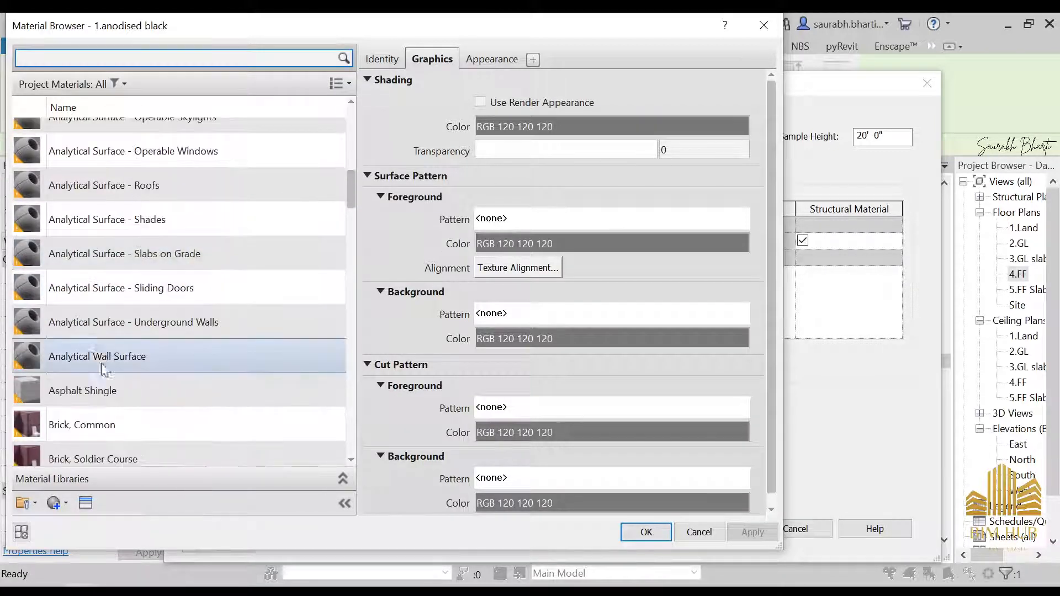
{"action": "scroll", "coordinate": [149, 243], "scroll_direction": "up", "scroll_amount": 1}
{"action": "scroll", "coordinate": [145, 243], "scroll_direction": "up", "scroll_amount": 5}
{"action": "scroll", "coordinate": [146, 240], "scroll_direction": "down", "scroll_amount": 12}
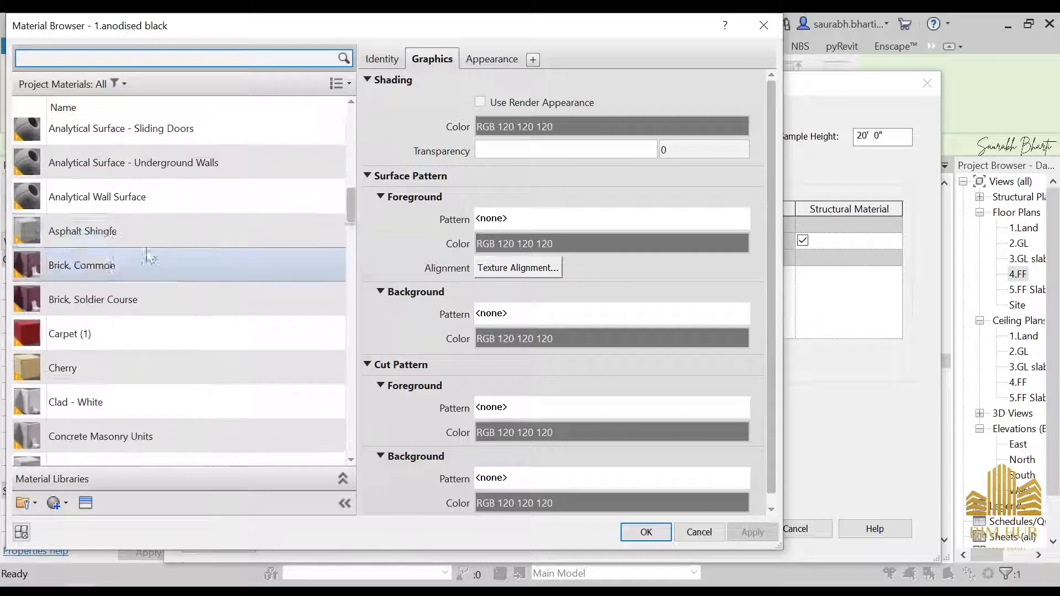
{"action": "scroll", "coordinate": [145, 246], "scroll_direction": "up", "scroll_amount": 5}
{"action": "scroll", "coordinate": [116, 353], "scroll_direction": "down", "scroll_amount": 10}
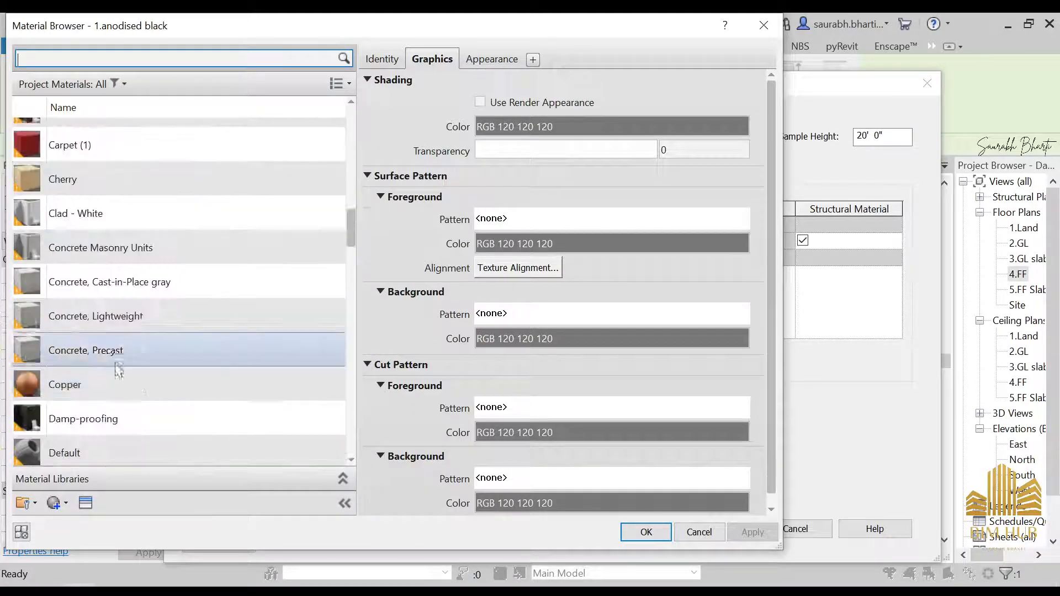
{"action": "scroll", "coordinate": [119, 334], "scroll_direction": "down", "scroll_amount": 12}
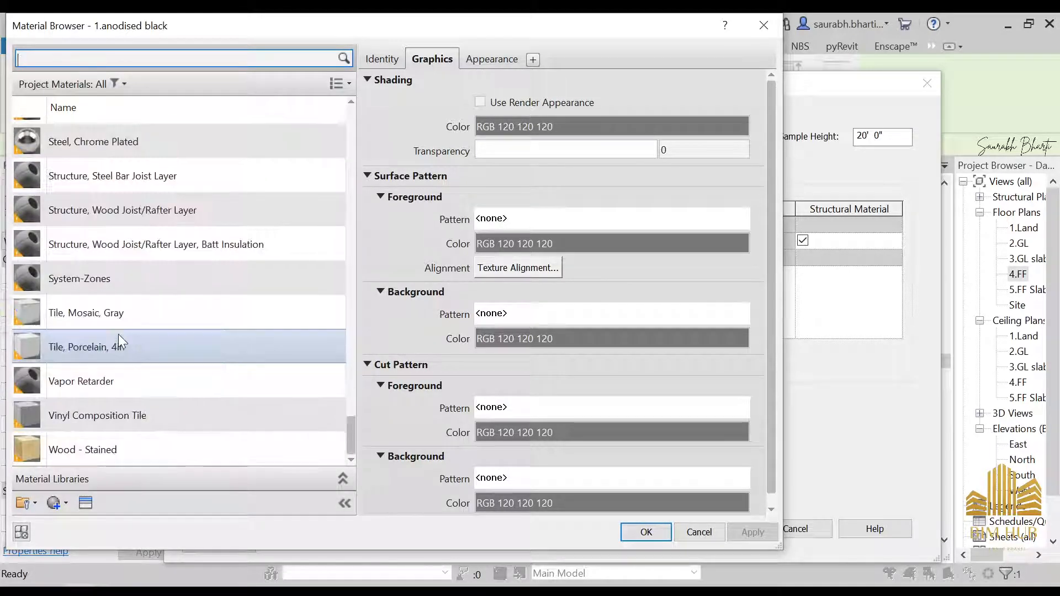
{"action": "scroll", "coordinate": [116, 337], "scroll_direction": "up", "scroll_amount": 10}
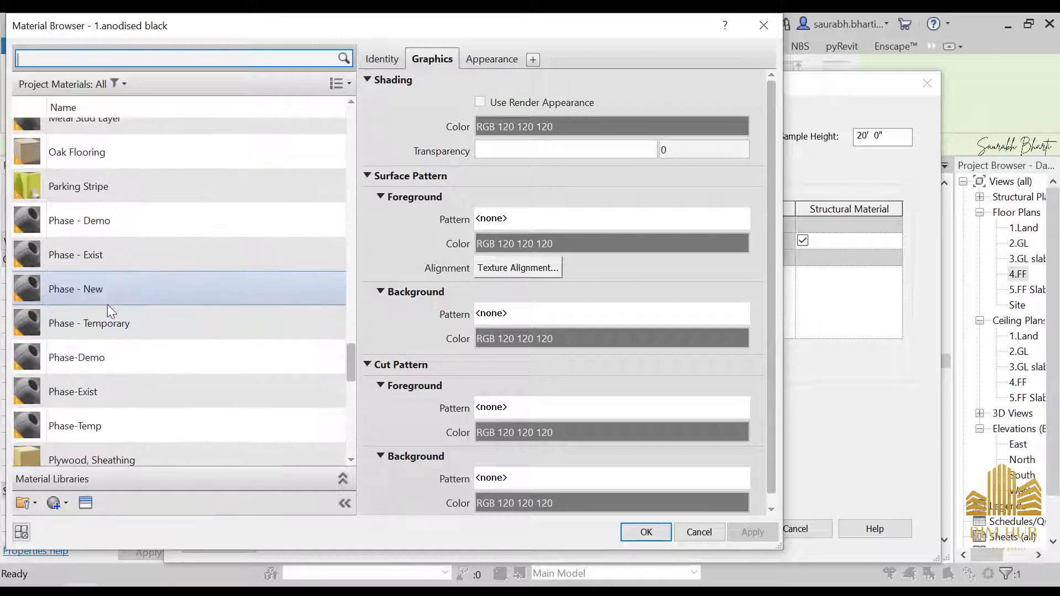
{"action": "left_click", "coordinate": [115, 334]}
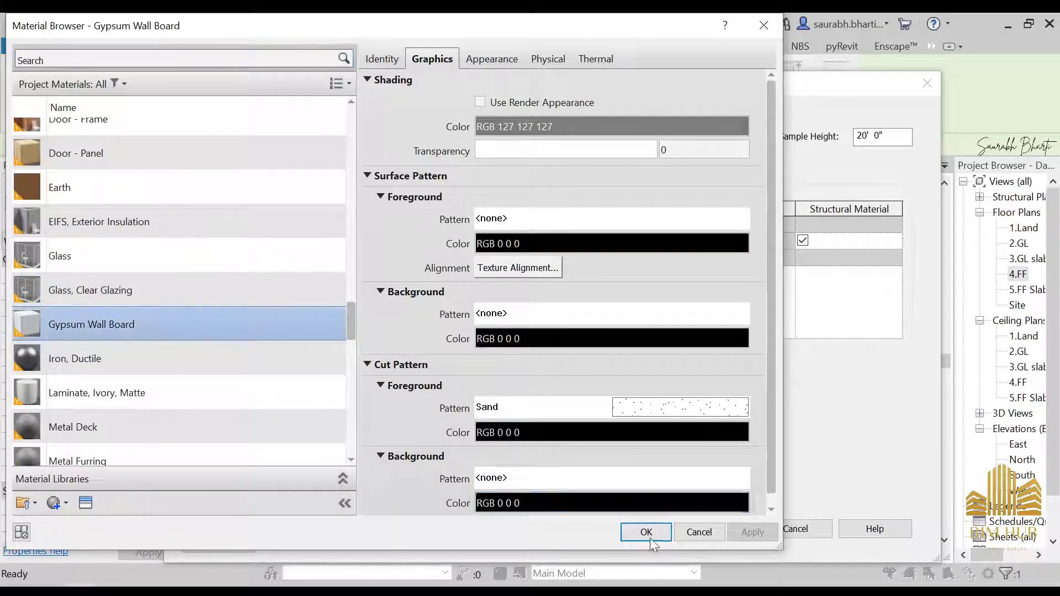
{"action": "left_click", "coordinate": [663, 530]}
{"action": "left_click", "coordinate": [699, 529]}
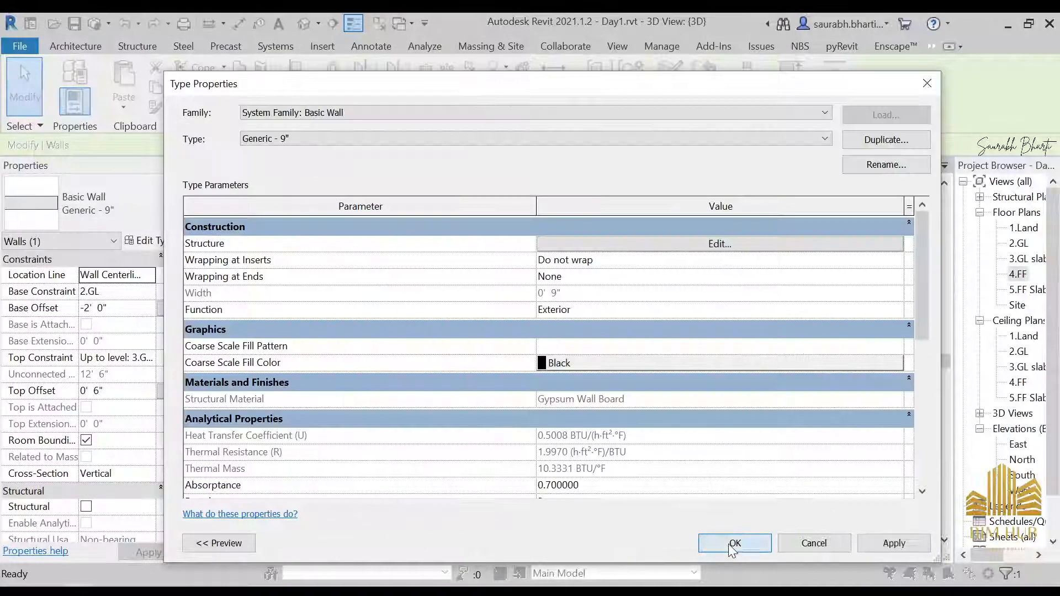
{"action": "left_click", "coordinate": [735, 541]}
Step: Check the structure layers of the upper-floor wall's Generic - 9" type
{"action": "left_click", "coordinate": [692, 490]}
{"action": "scroll", "coordinate": [705, 509], "scroll_direction": "down", "scroll_amount": 2}
{"action": "scroll", "coordinate": [570, 356], "scroll_direction": "up", "scroll_amount": 6}
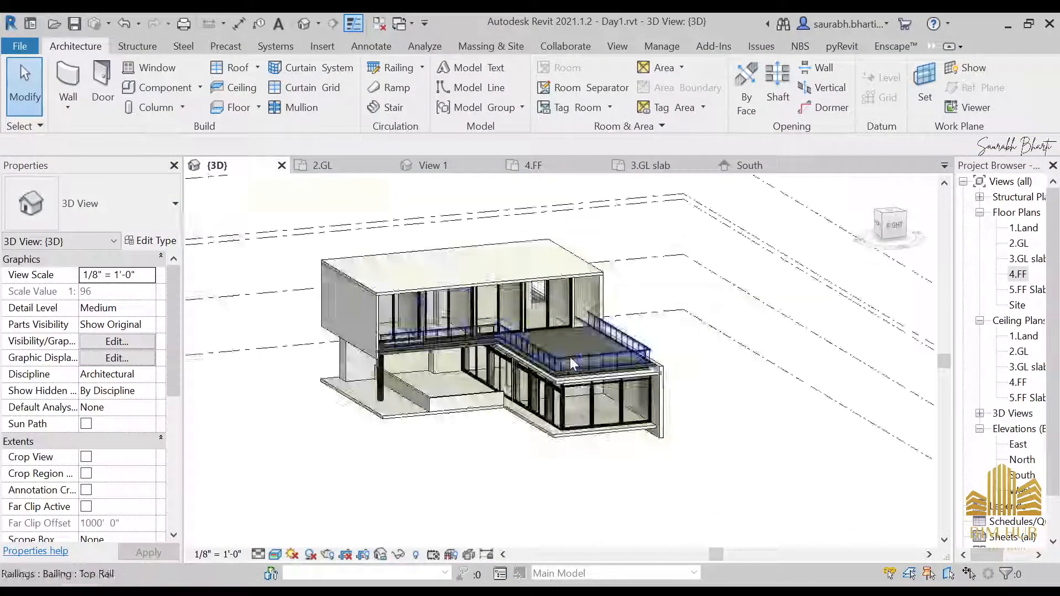
{"action": "left_click", "coordinate": [575, 338]}
{"action": "left_click", "coordinate": [161, 243]}
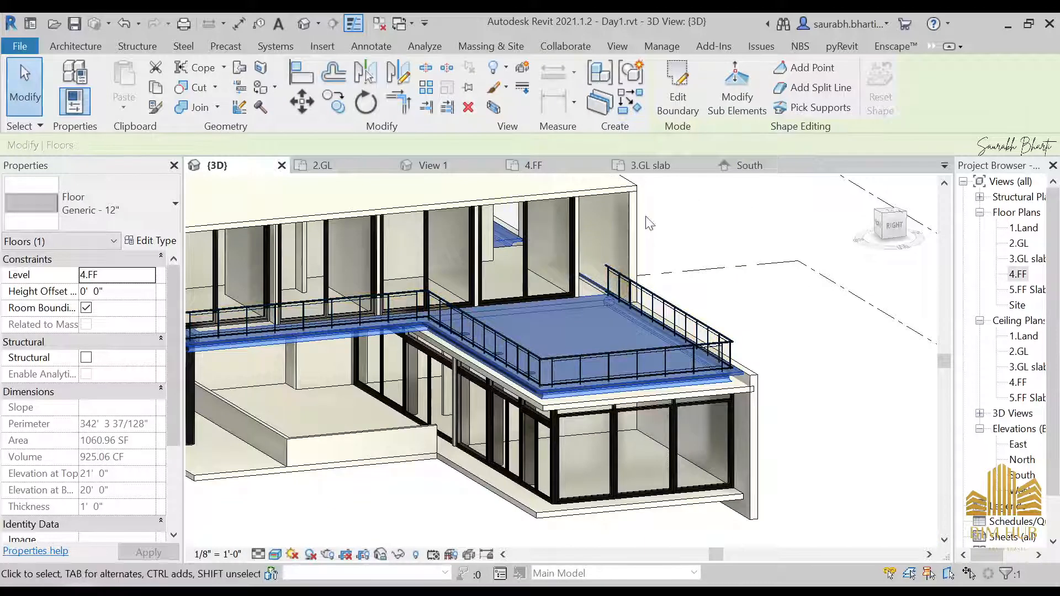
{"action": "left_click", "coordinate": [603, 228]}
{"action": "left_click", "coordinate": [152, 241]}
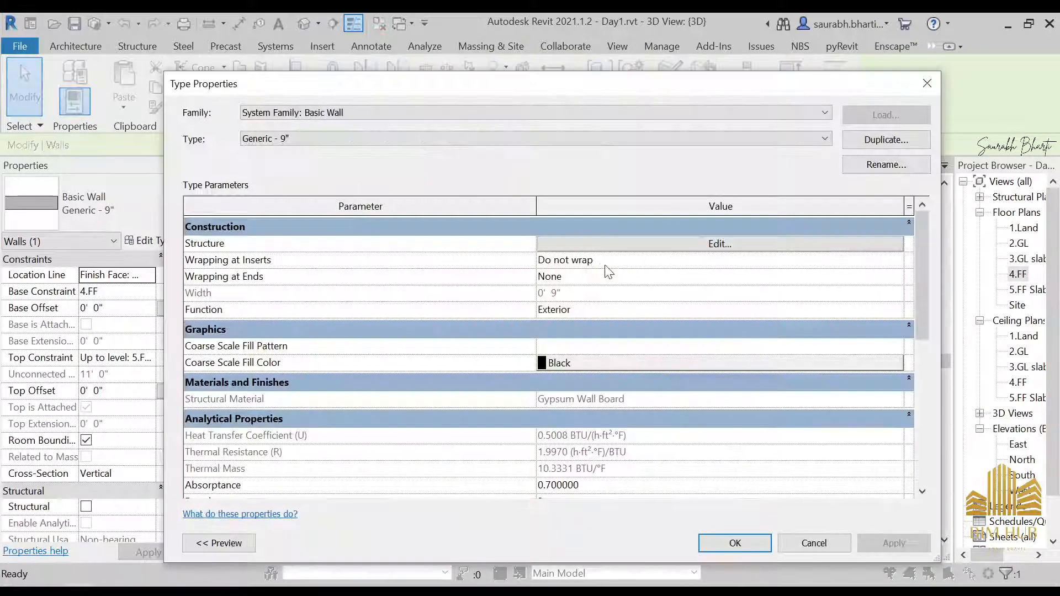
{"action": "left_click", "coordinate": [665, 250]}
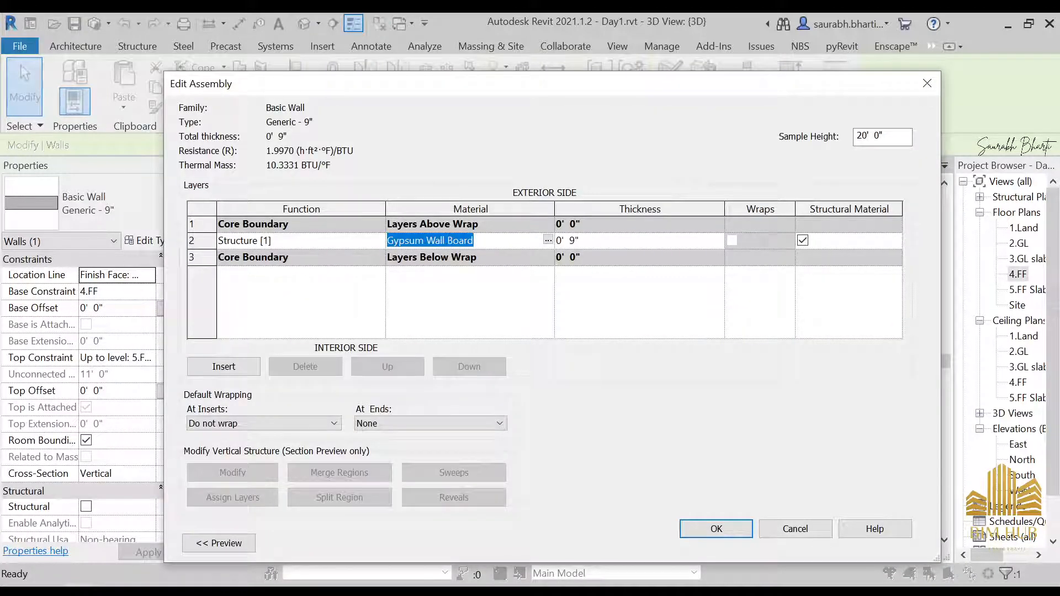
{"action": "left_click", "coordinate": [928, 84]}
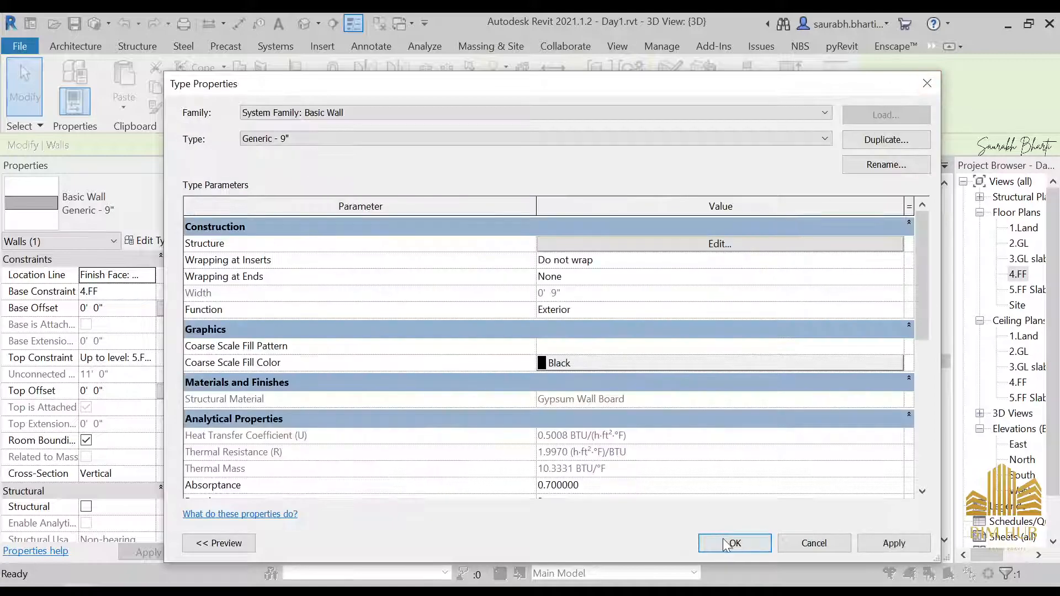
{"action": "left_click", "coordinate": [725, 544]}
Step: Inspect the structure layers of the terrace floor's Generic - 12" type
{"action": "left_click", "coordinate": [515, 347]}
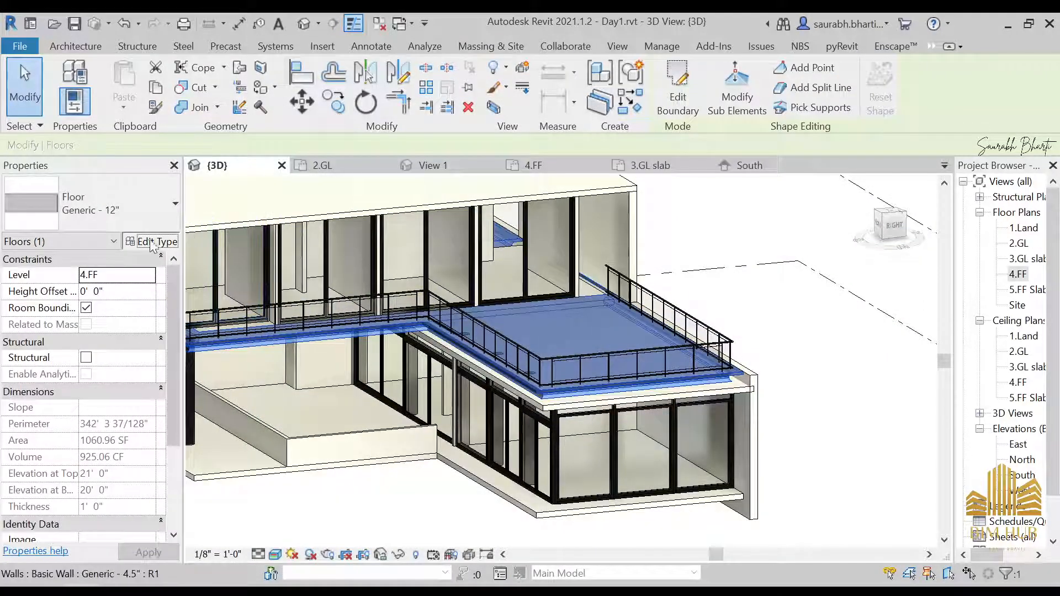
{"action": "left_click", "coordinate": [152, 241]}
{"action": "left_click", "coordinate": [662, 242]}
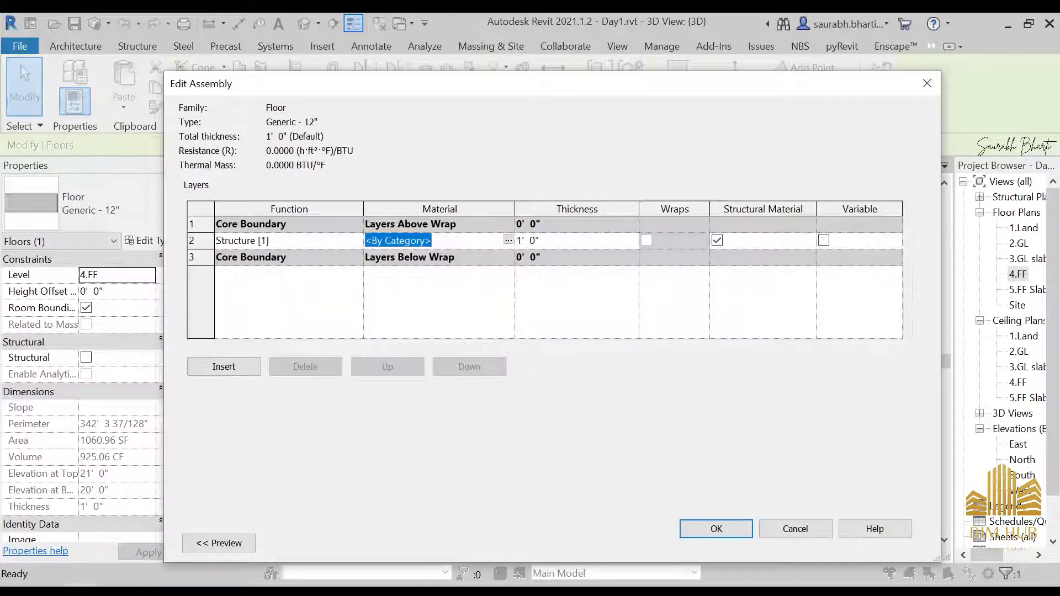
{"action": "left_click", "coordinate": [717, 529]}
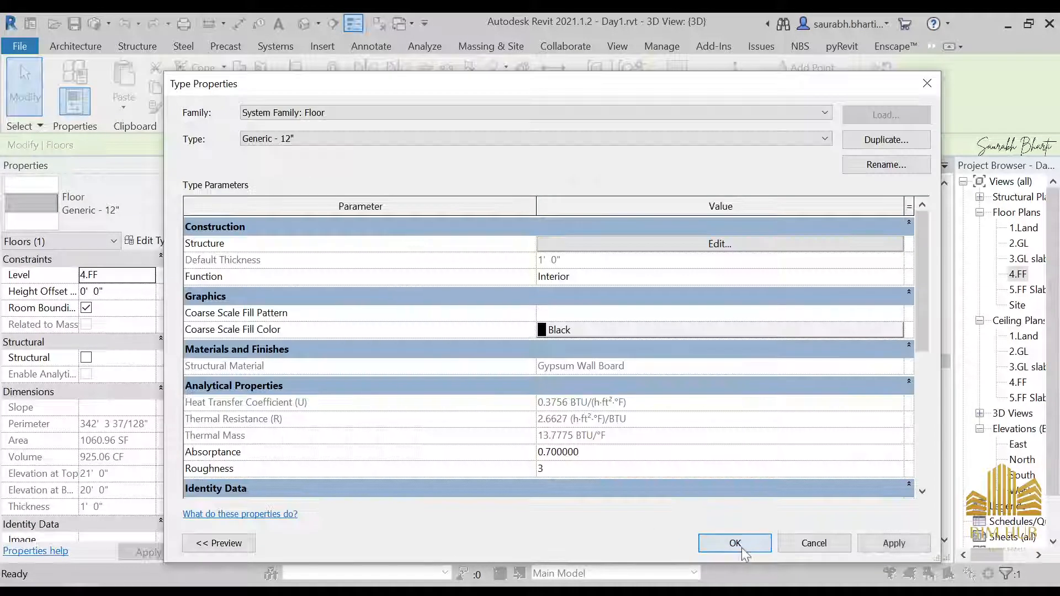
{"action": "left_click", "coordinate": [734, 543]}
Step: Orbit and zoom around the 3D view to review the house from several sides
{"action": "key", "text": "Escape"}
{"action": "scroll", "coordinate": [798, 380], "scroll_direction": "down", "scroll_amount": 3}
{"action": "scroll", "coordinate": [755, 357], "scroll_direction": "up", "scroll_amount": 5}
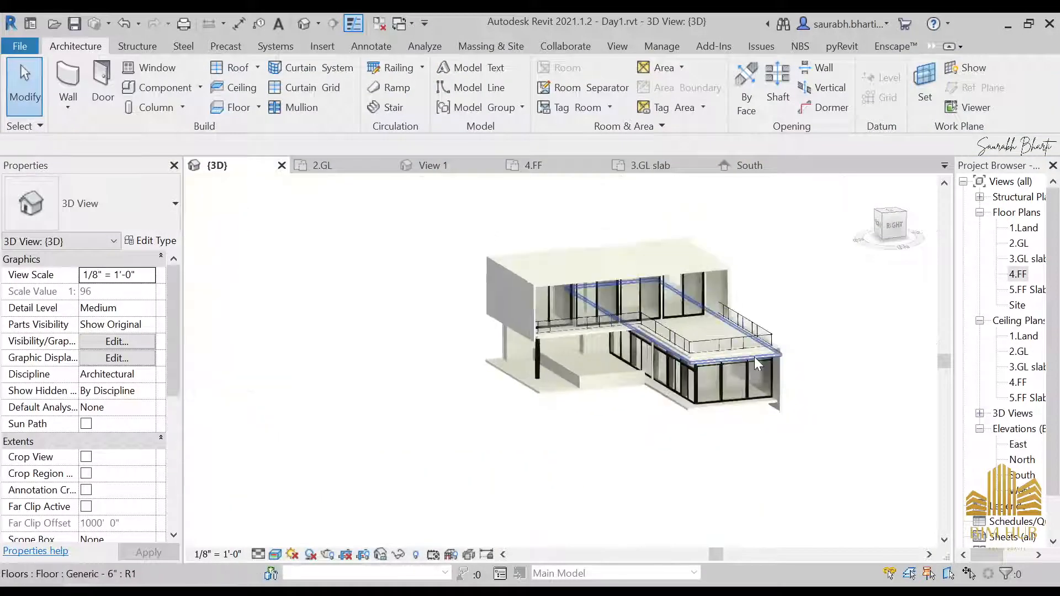
{"action": "middle_click_drag", "start_coordinate": [762, 387], "coordinate": [776, 428], "text": "shift"}
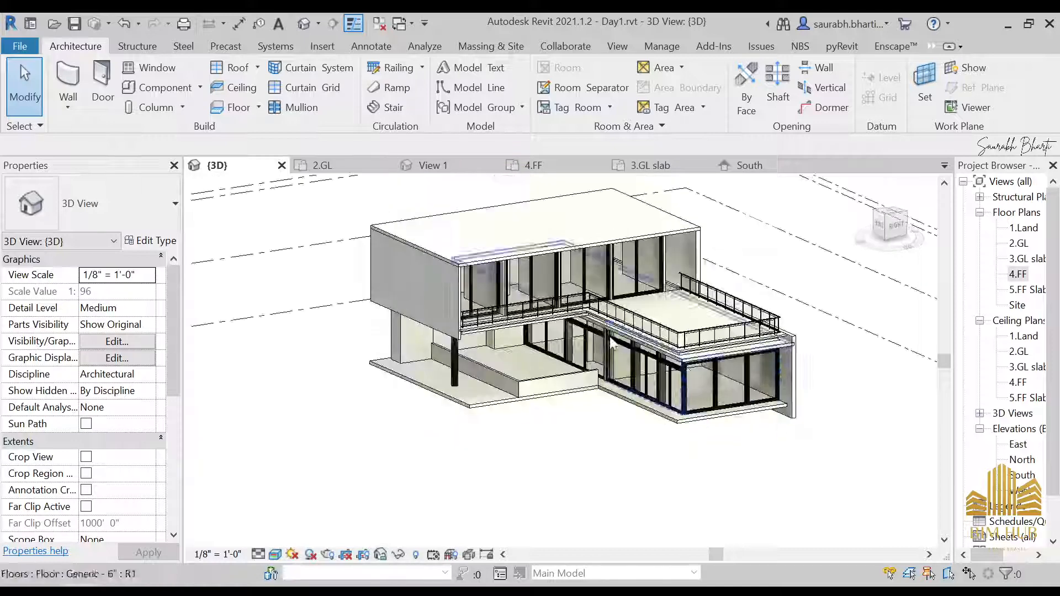
{"action": "scroll", "coordinate": [603, 344], "scroll_direction": "up", "scroll_amount": 4}
{"action": "middle_click_drag", "start_coordinate": [603, 345], "coordinate": [586, 342], "text": "shift"}
{"action": "middle_click_drag", "start_coordinate": [585, 359], "coordinate": [564, 499]}
{"action": "scroll", "coordinate": [557, 502], "scroll_direction": "down", "scroll_amount": 4}
{"action": "middle_click_drag", "start_coordinate": [479, 476], "coordinate": [575, 475], "text": "shift"}
{"action": "scroll", "coordinate": [502, 421], "scroll_direction": "up", "scroll_amount": 3}
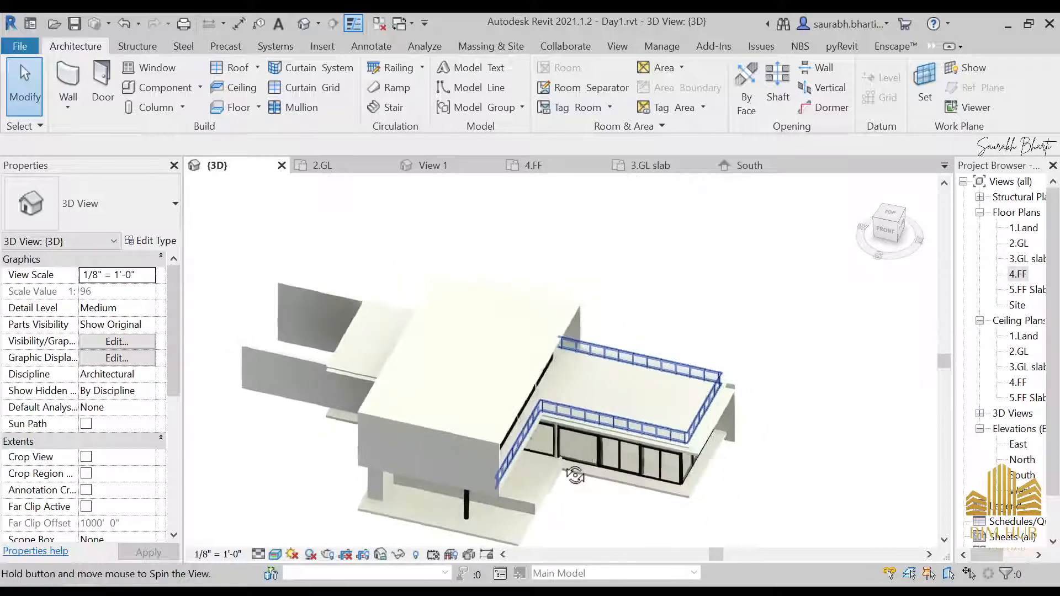
{"action": "scroll", "coordinate": [401, 359], "scroll_direction": "up", "scroll_amount": 5}
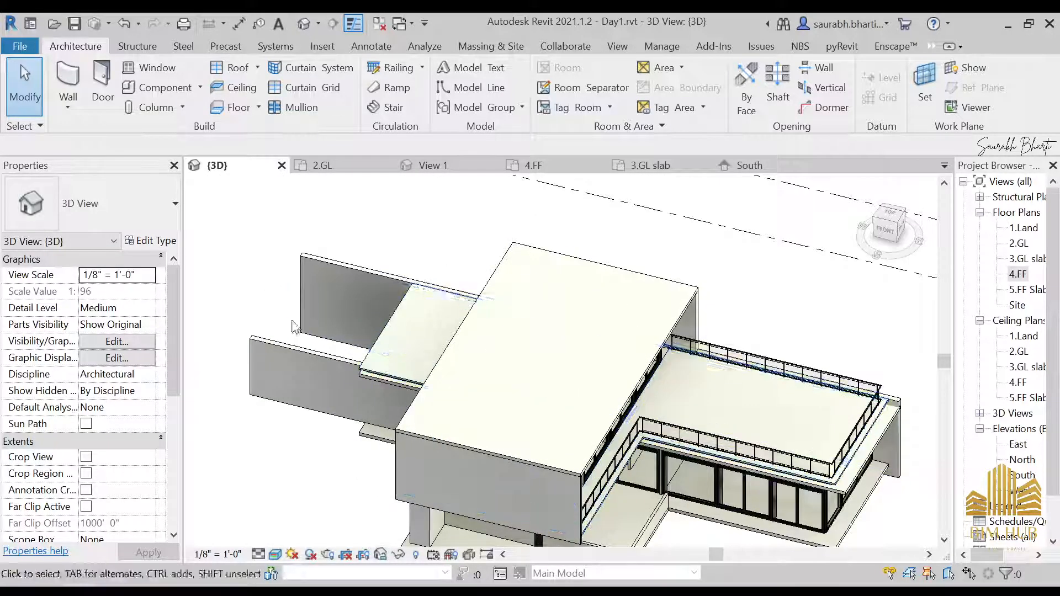
{"action": "middle_click_drag", "start_coordinate": [399, 357], "coordinate": [446, 329], "text": "shift"}
{"action": "scroll", "coordinate": [419, 308], "scroll_direction": "down", "scroll_amount": 5}
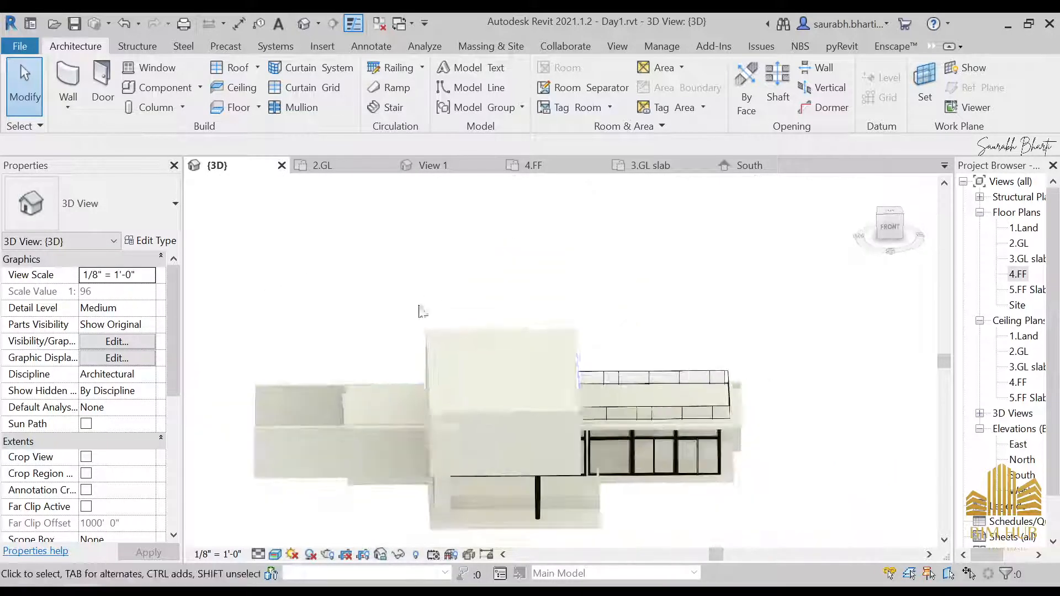
{"action": "middle_click_drag", "start_coordinate": [568, 409], "coordinate": [514, 385], "text": "shift"}
{"action": "scroll", "coordinate": [513, 385], "scroll_direction": "up", "scroll_amount": 3}
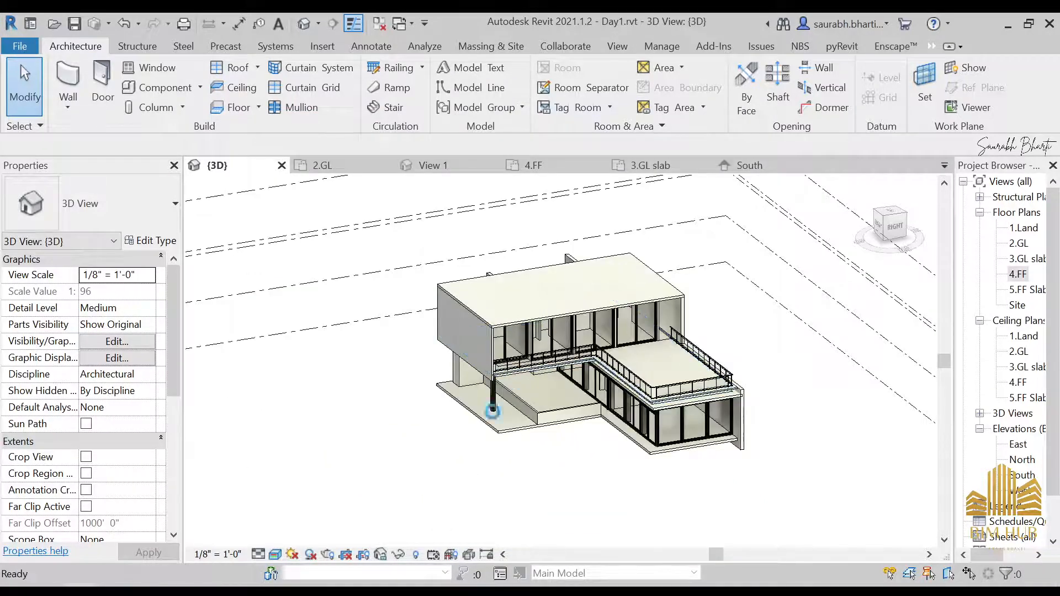
{"action": "key", "text": "alt+Tab"}
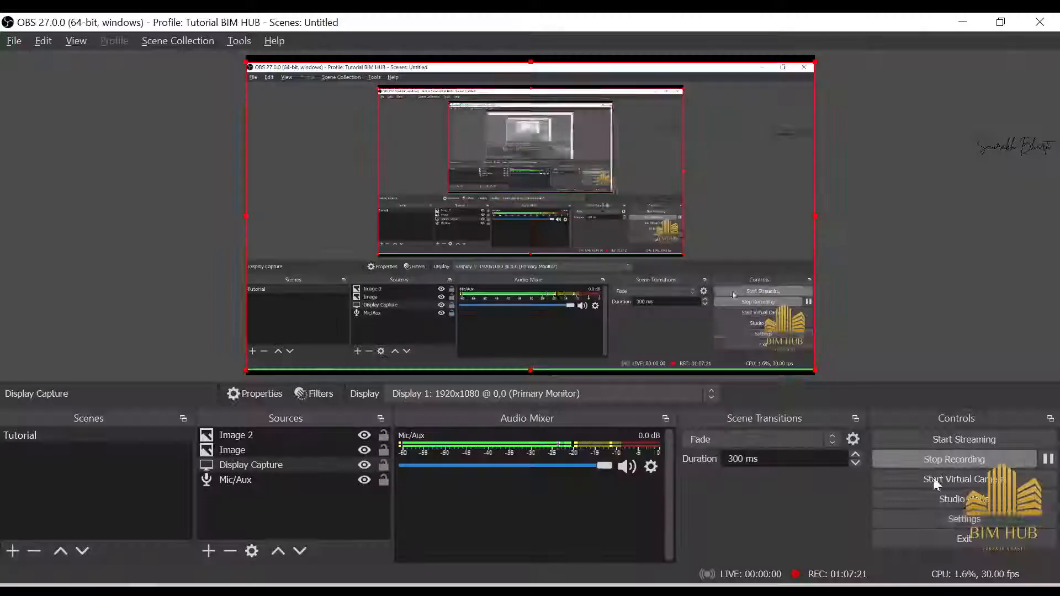